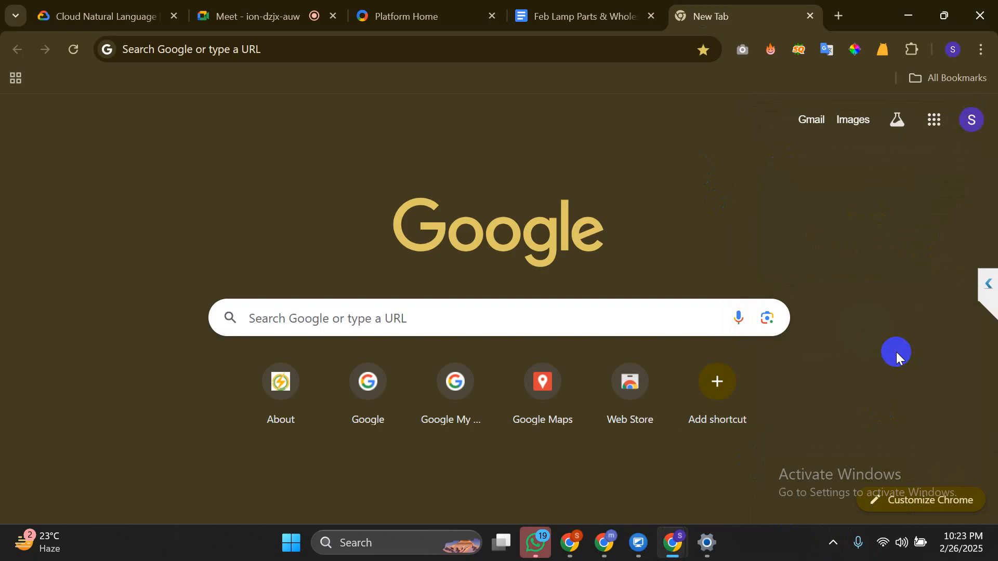
Return to the lamp shade article and select 'Lamp Shade Supplier' in its Heading 1 title
key(ctrl+shift+Tab)
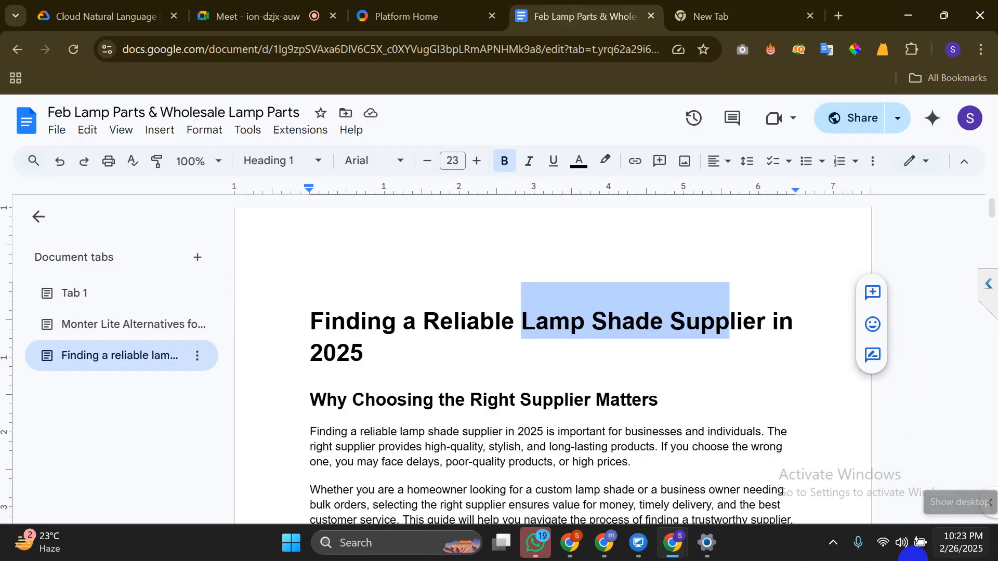
click(647, 455)
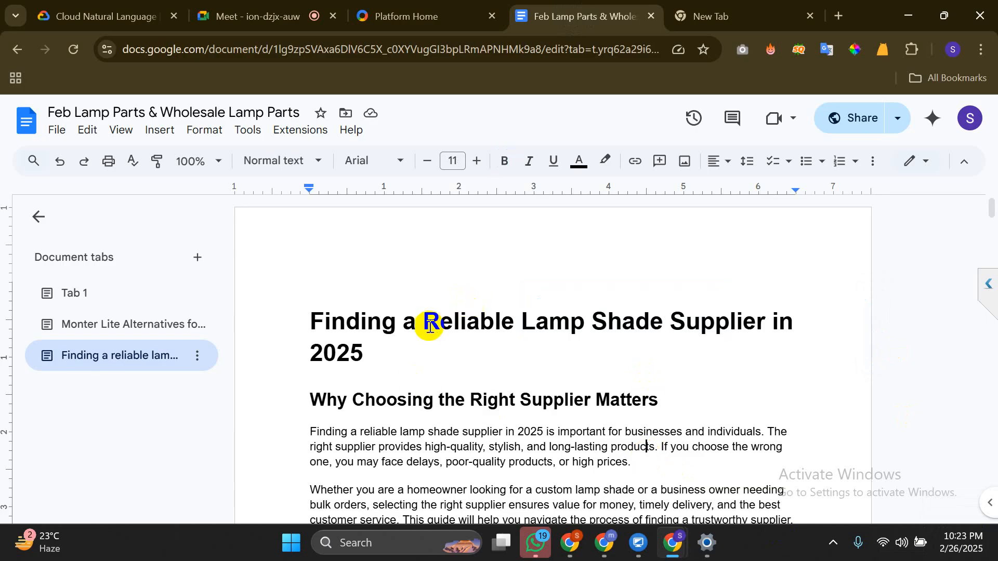
drag(426, 324, 765, 329)
click(763, 323)
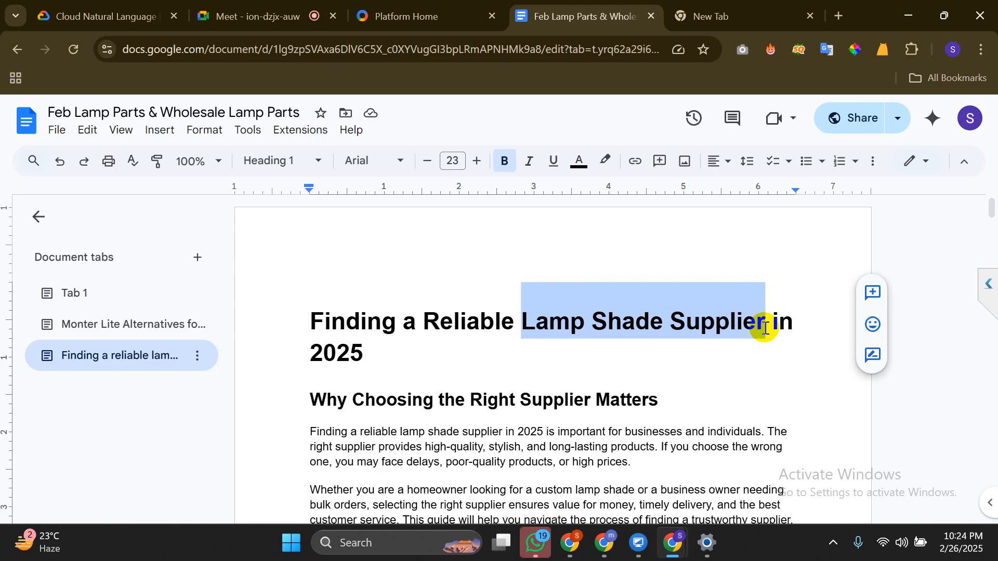
Search Google in a new tab for 'keywords staffing'
key(ctrl+t)
text(st)
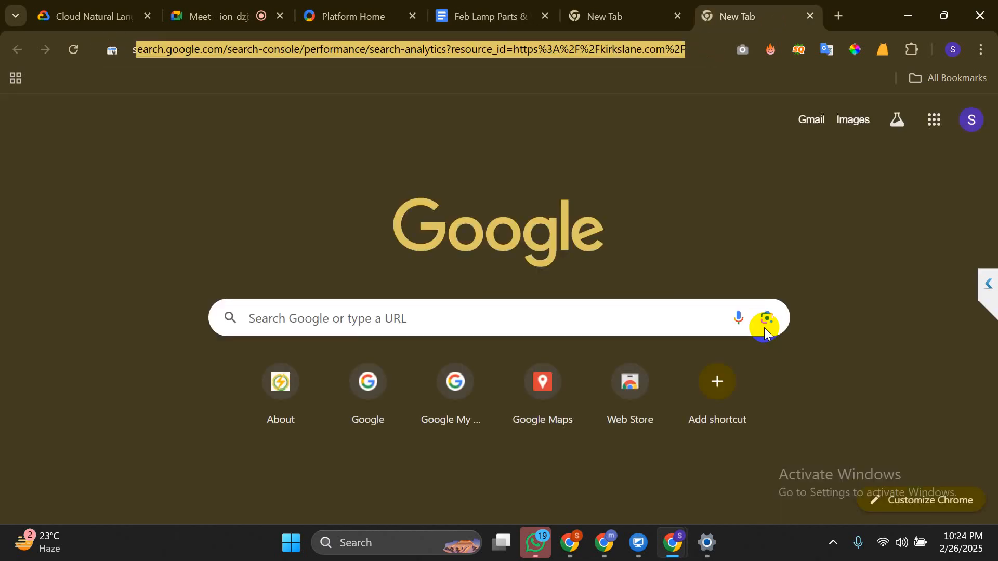
text(affing)
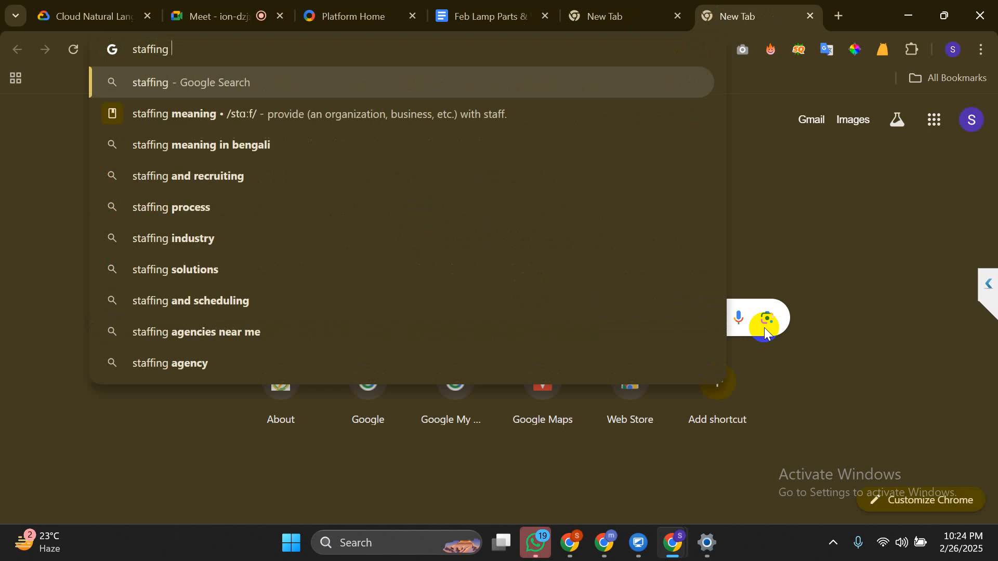
key(ctrl+a)
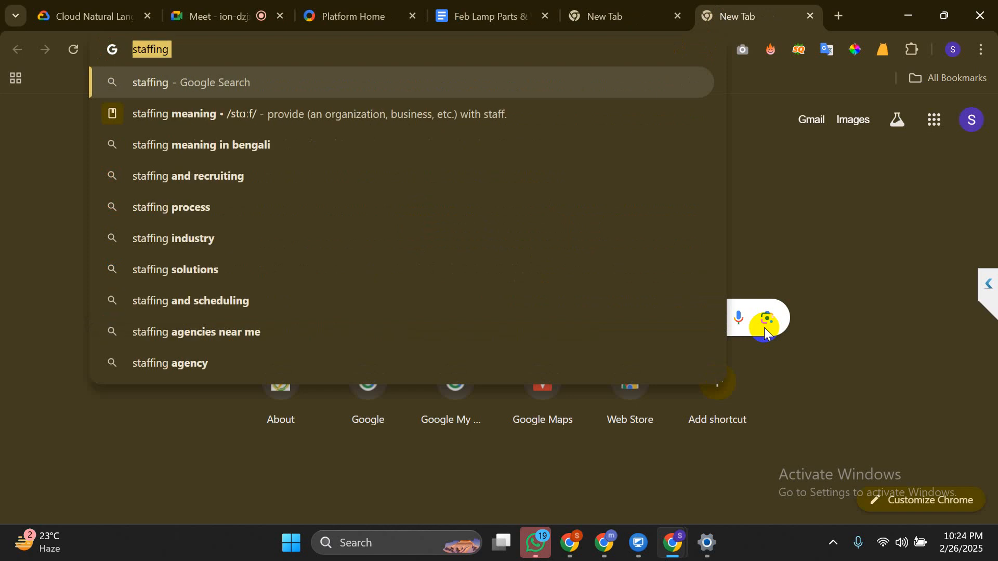
key(Home)
text(keywords)
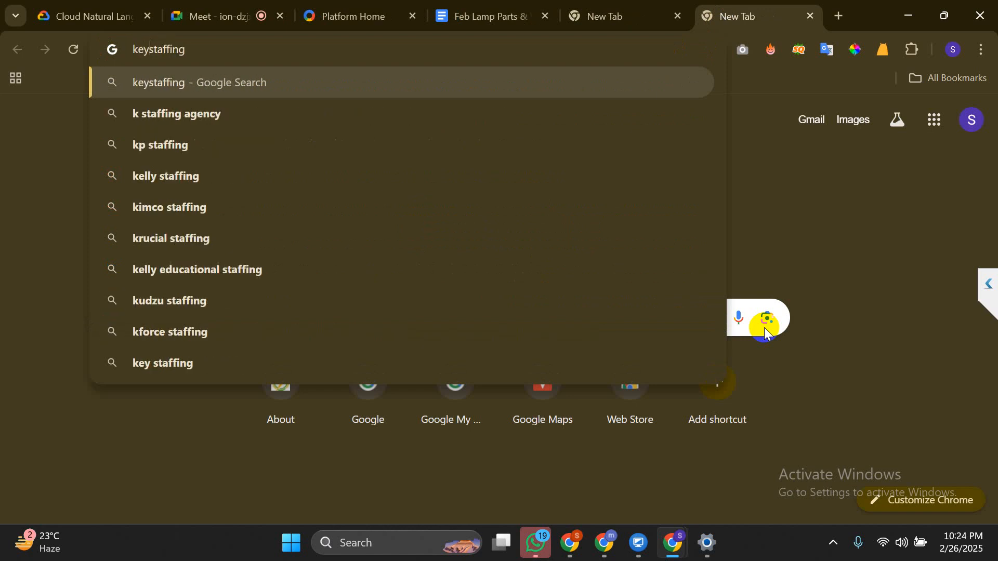
key(Return)
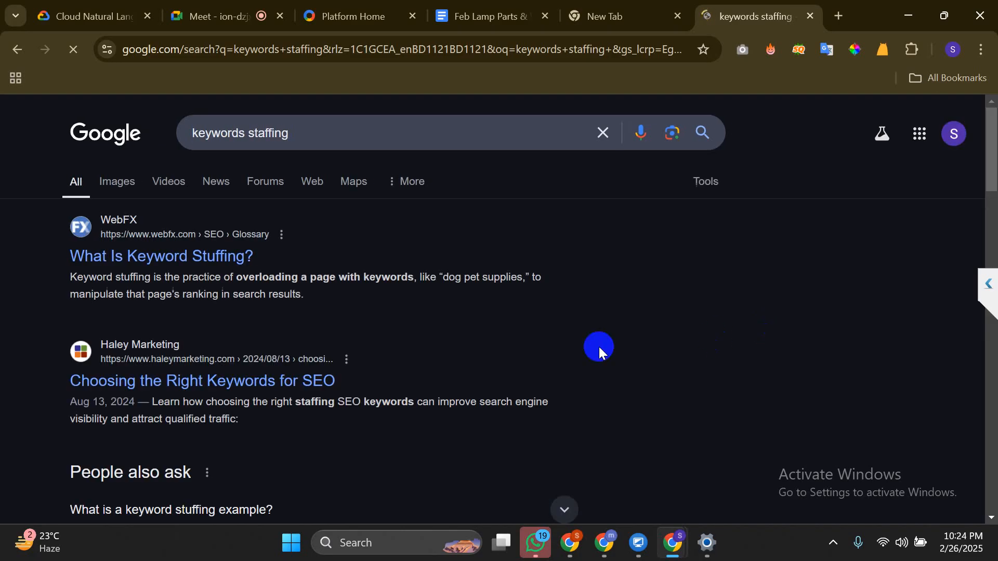
Correct the query to 'keywords stuffing' and search again for the AI Overview
click(264, 136)
key(BackSpace)
text(u)
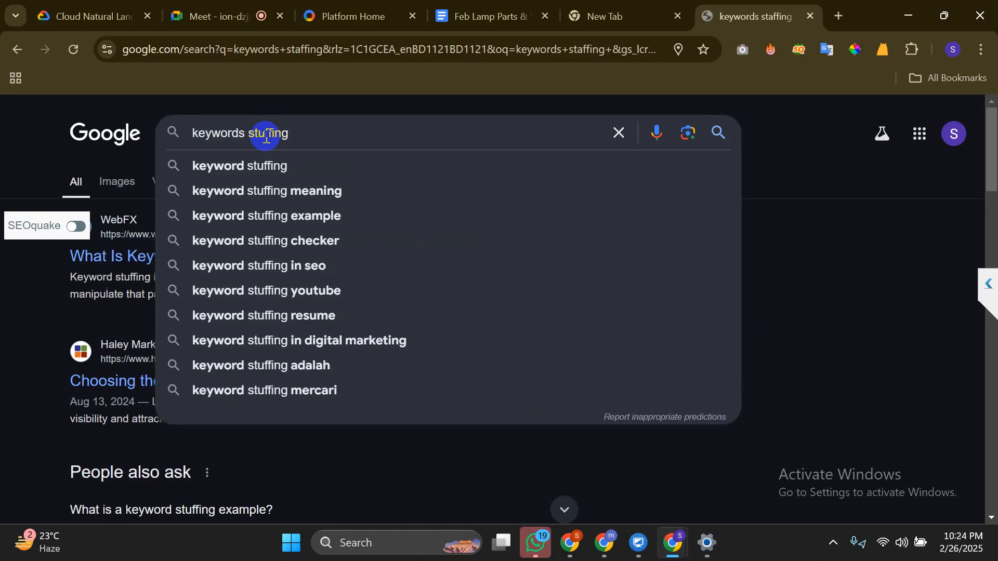
key(Return)
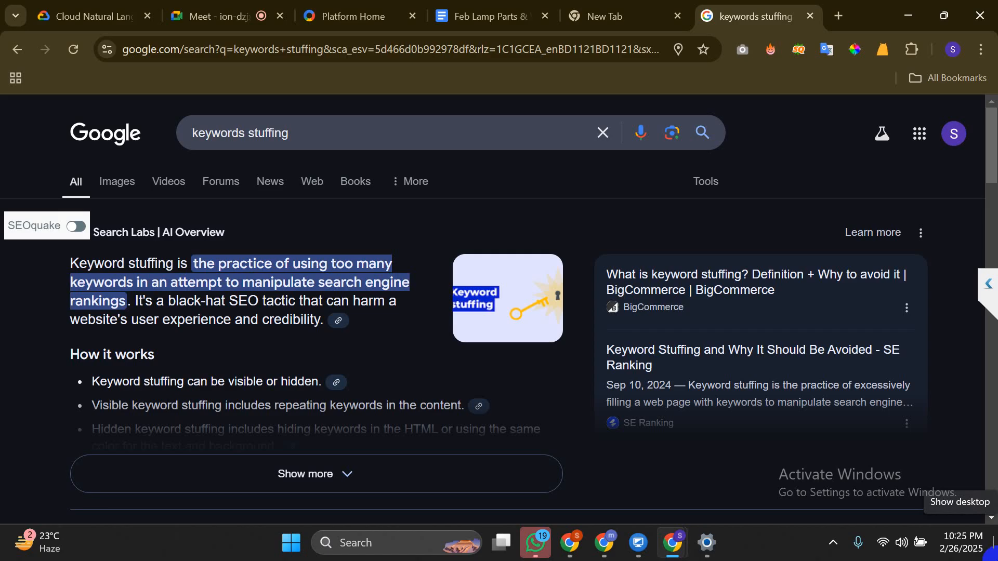
key(Down)
key(Down)
key(Down)
key(Up)
key(Up)
key(Up)
Back in the Docs article, reselect 'Lamp Shade Supplier' in the title
key(ctrl+4)
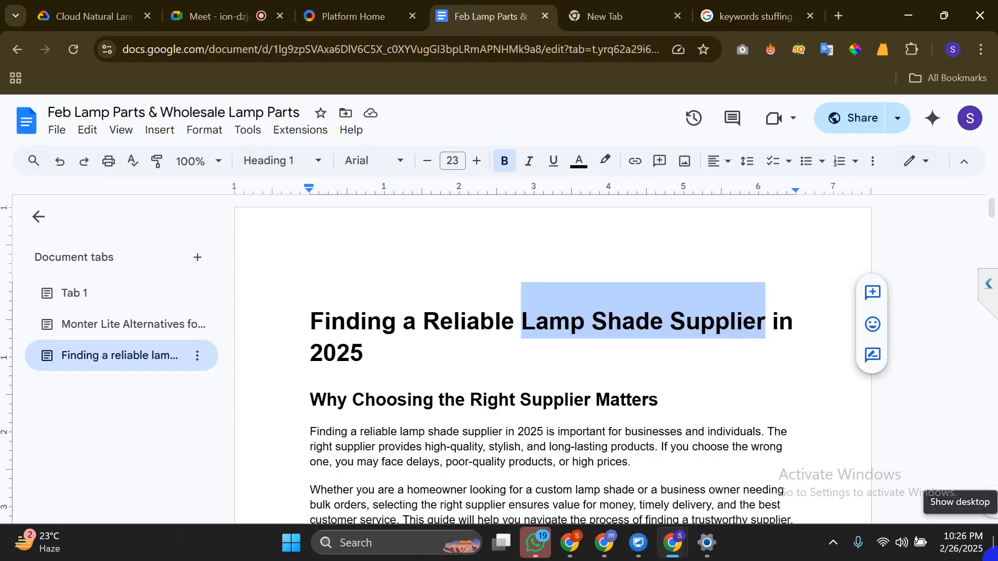
scroll(996, 560, down, 1)
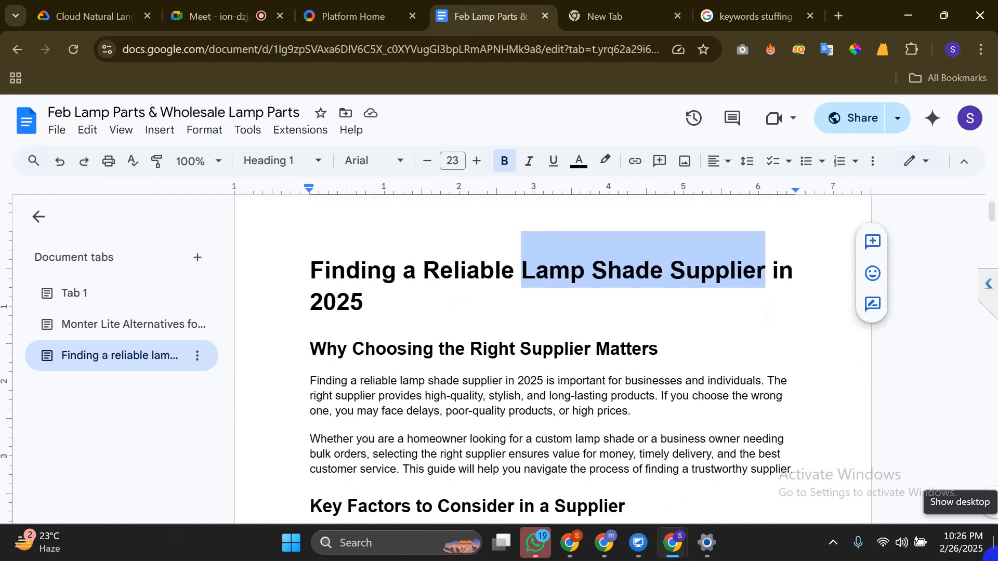
click(768, 279)
drag(767, 274, 527, 279)
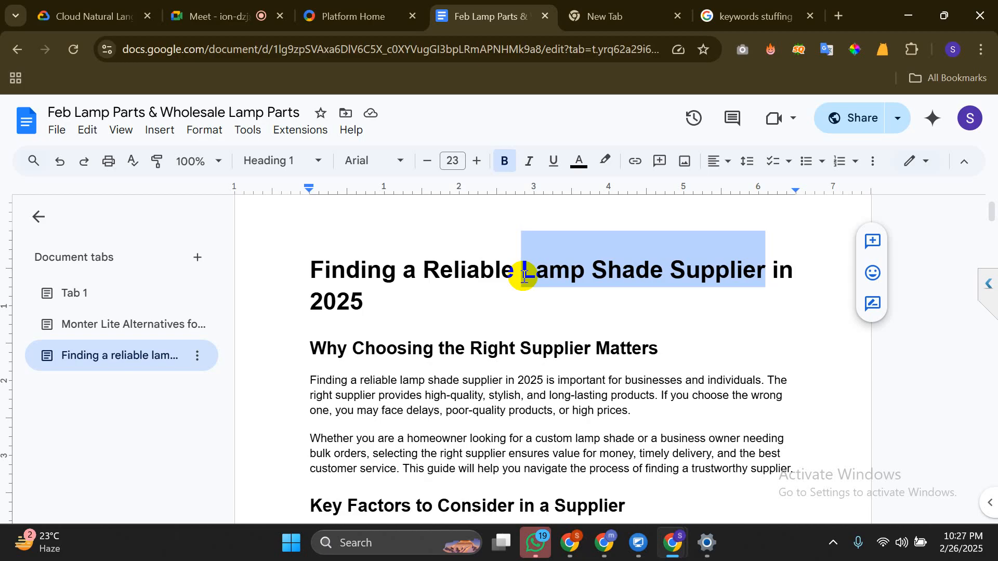
Read through the keyword stuffing AI Overview, then close that results tab and the blank tab
click(755, 16)
scroll(522, 276, down, 2)
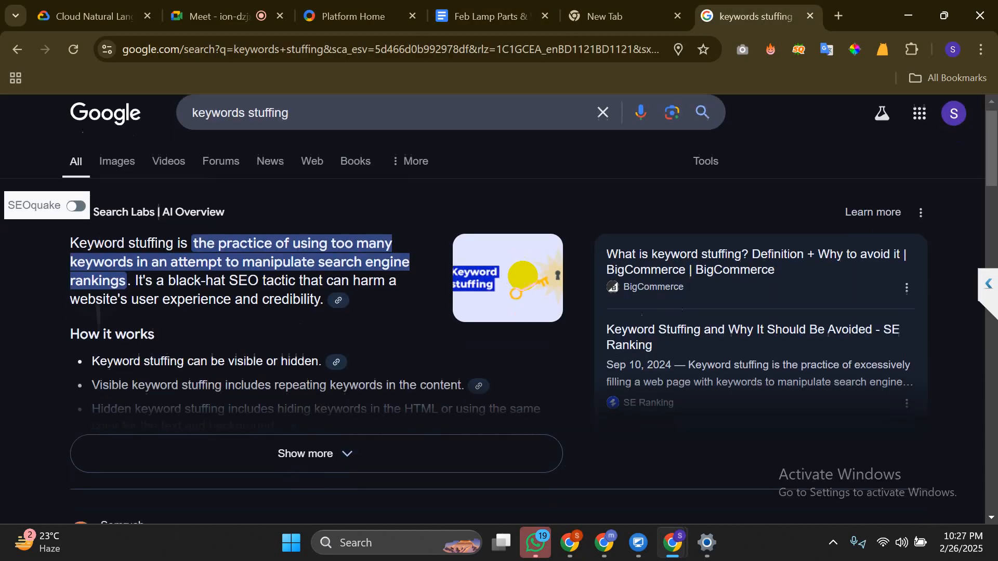
scroll(523, 276, up, 2)
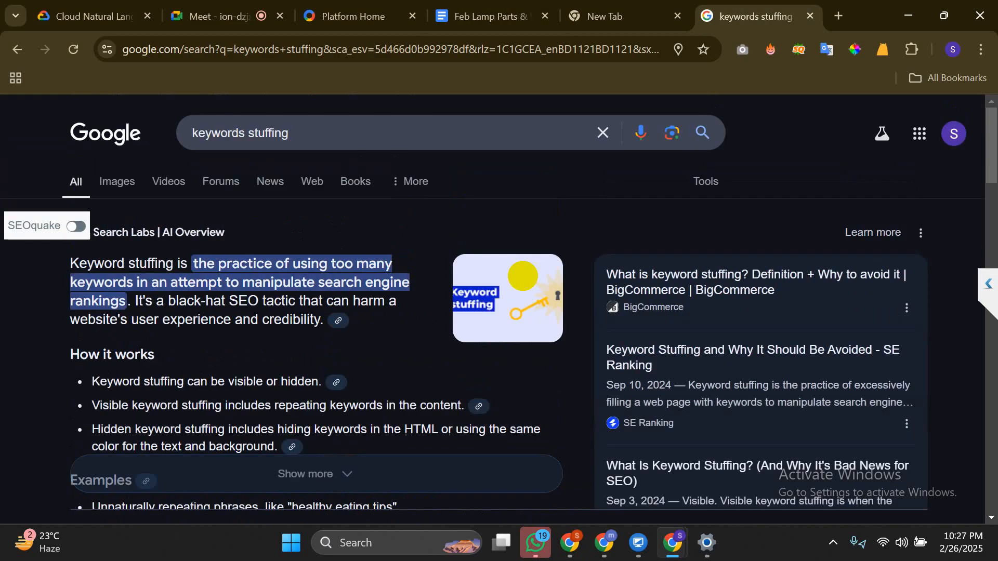
scroll(523, 276, down, 2)
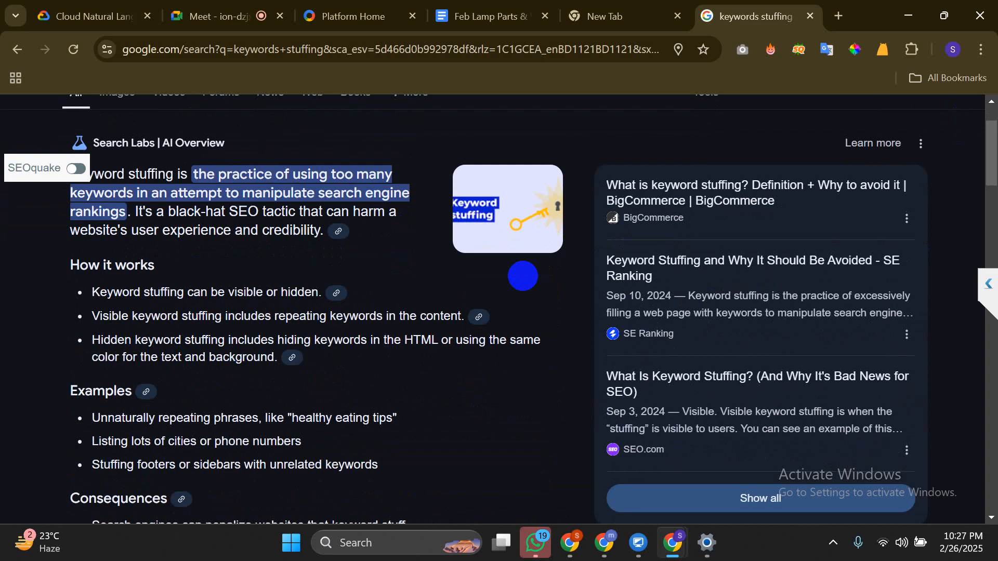
scroll(523, 276, down, 10)
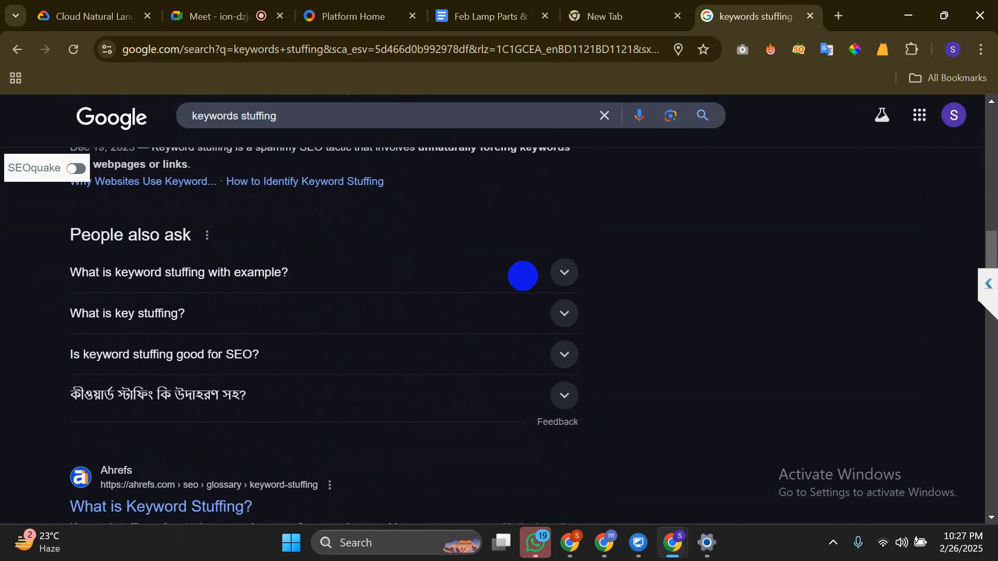
scroll(523, 276, up, 10)
scroll(523, 276, down, 5)
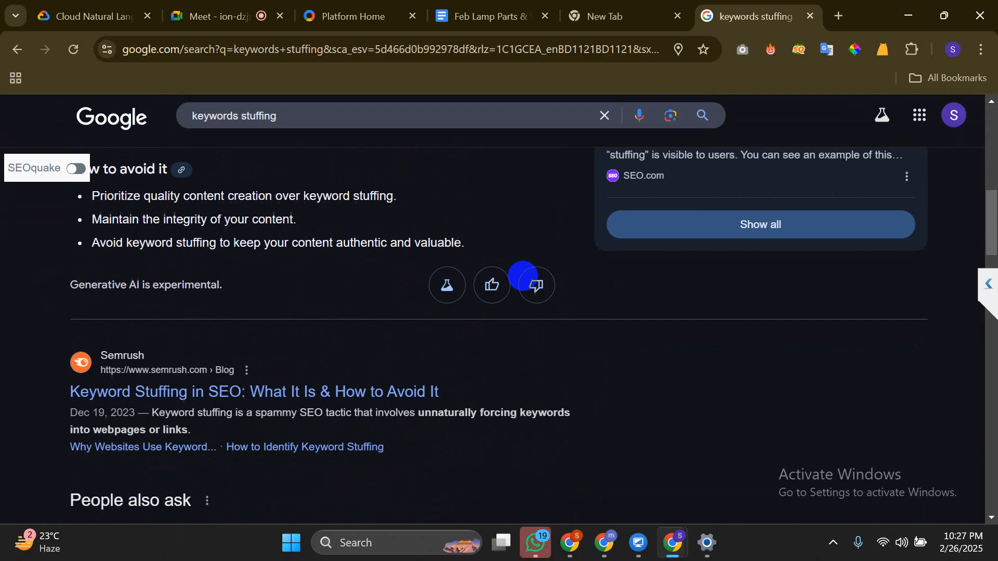
scroll(523, 276, down, 10)
scroll(522, 276, up, 15)
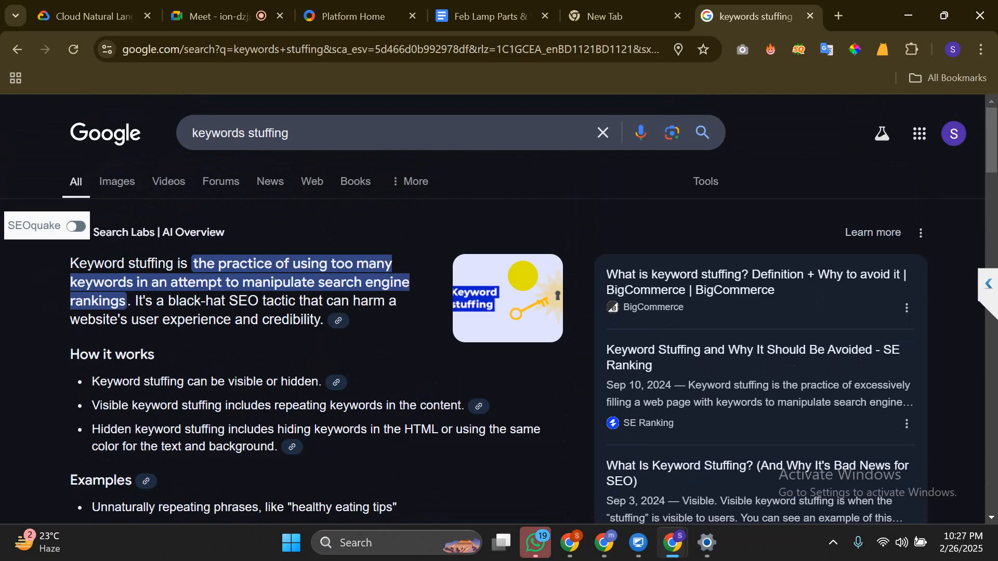
key(ctrl+w)
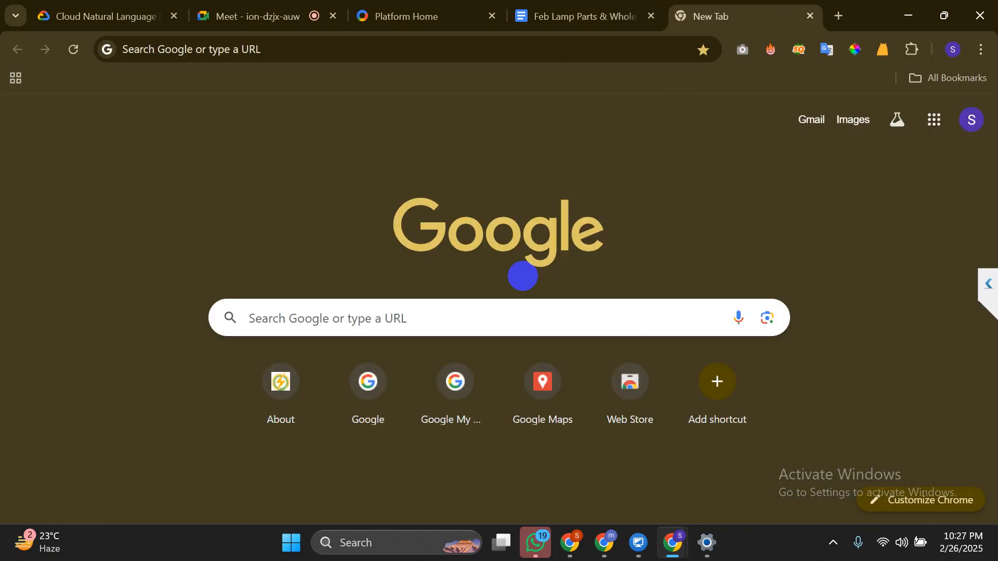
key(ctrl+w)
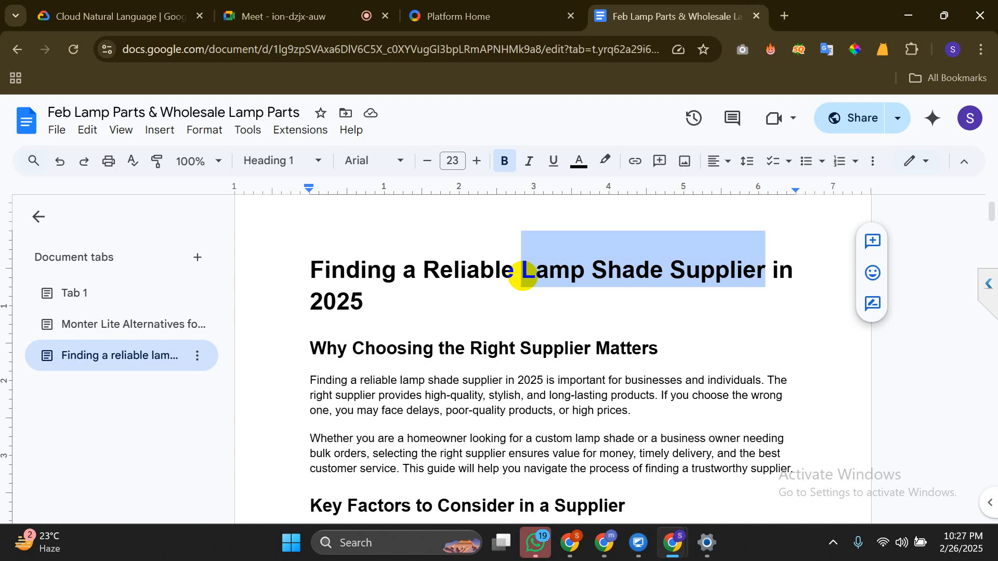
Skim to the Fabric and Paper Shades material table with menus hidden, then open a blank tab
scroll(439, 410, down, 6)
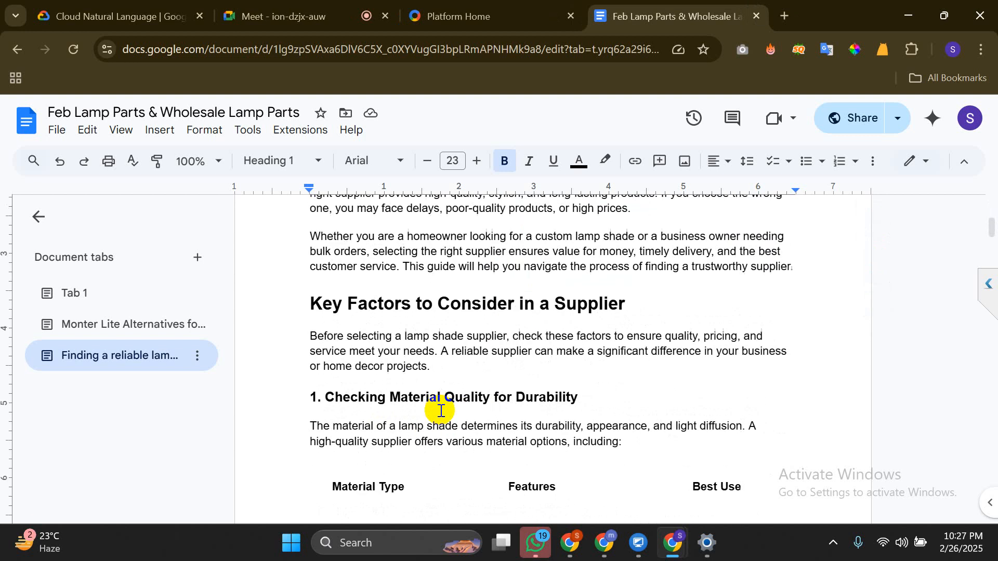
key(ctrl+shift+f)
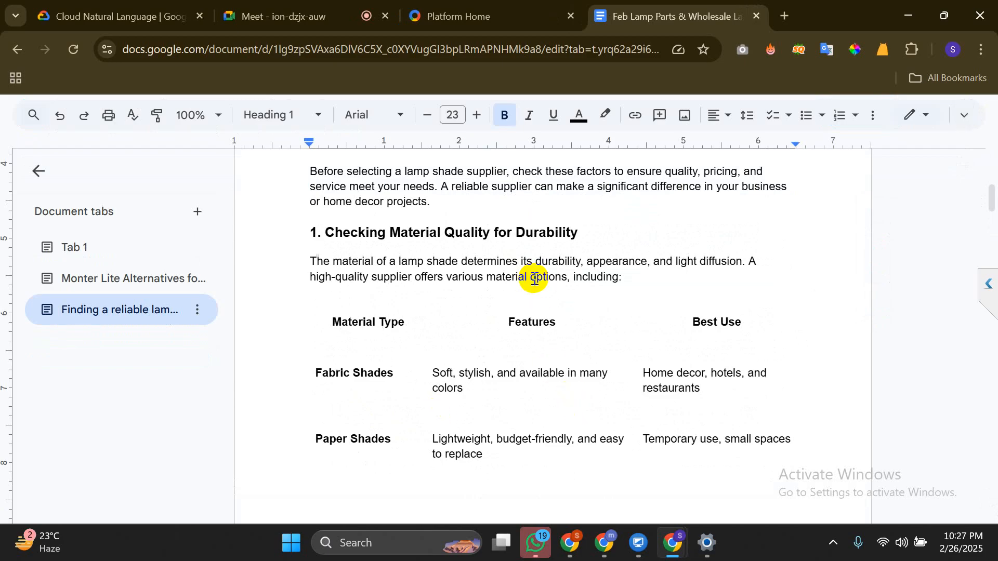
scroll(534, 279, up, 7)
scroll(535, 279, down, 2)
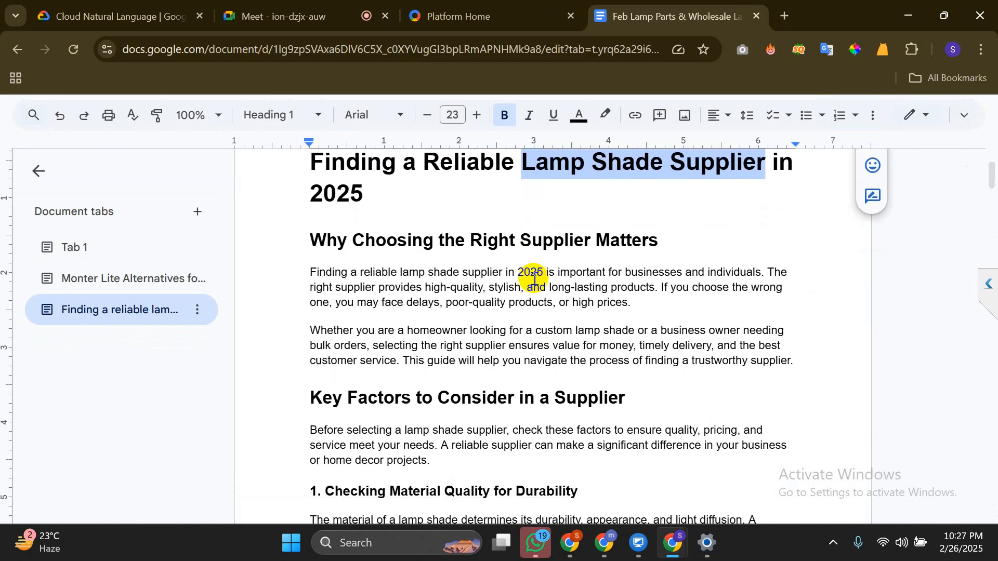
click(535, 279)
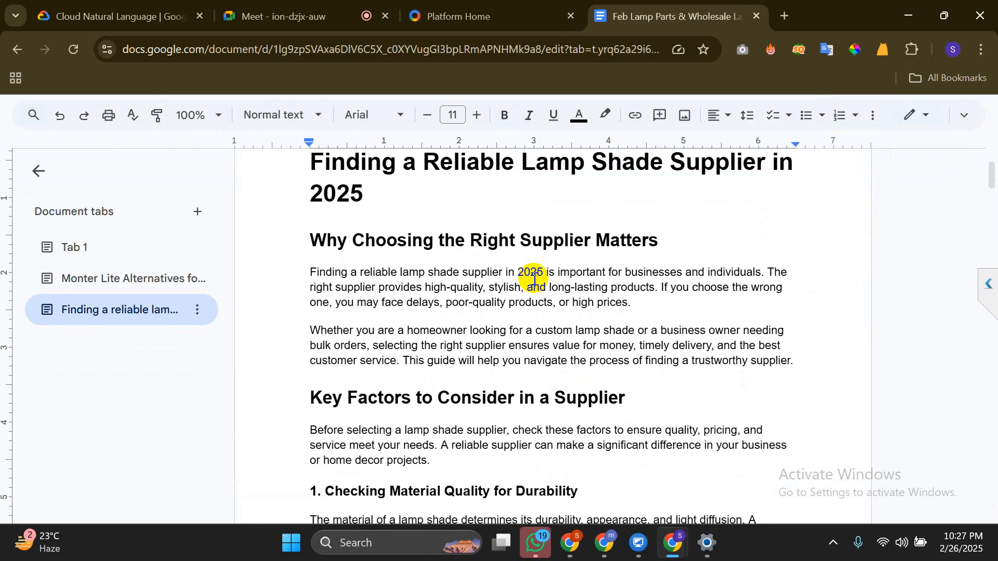
key(ctrl+t)
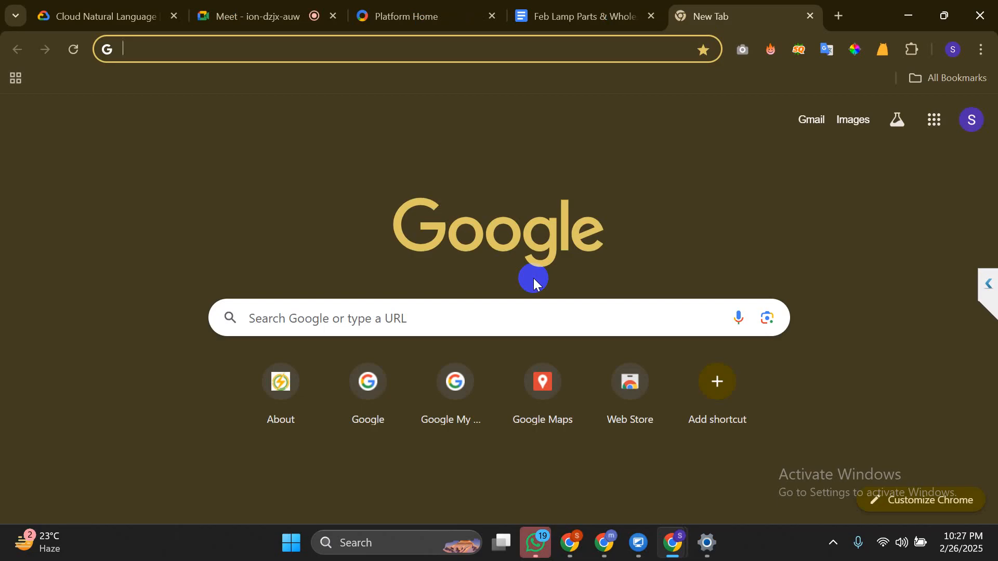
key(alt+Tab)
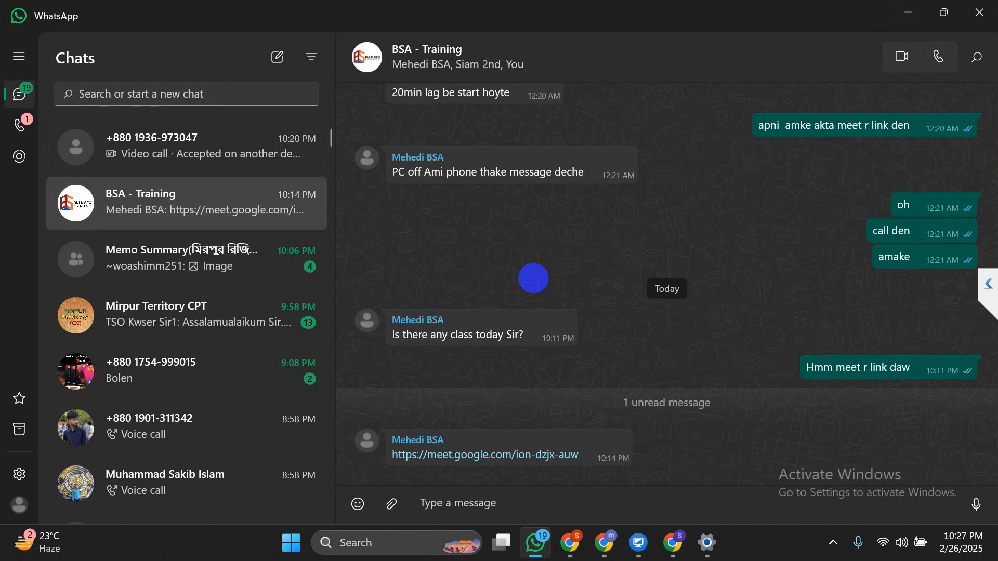
text(@)
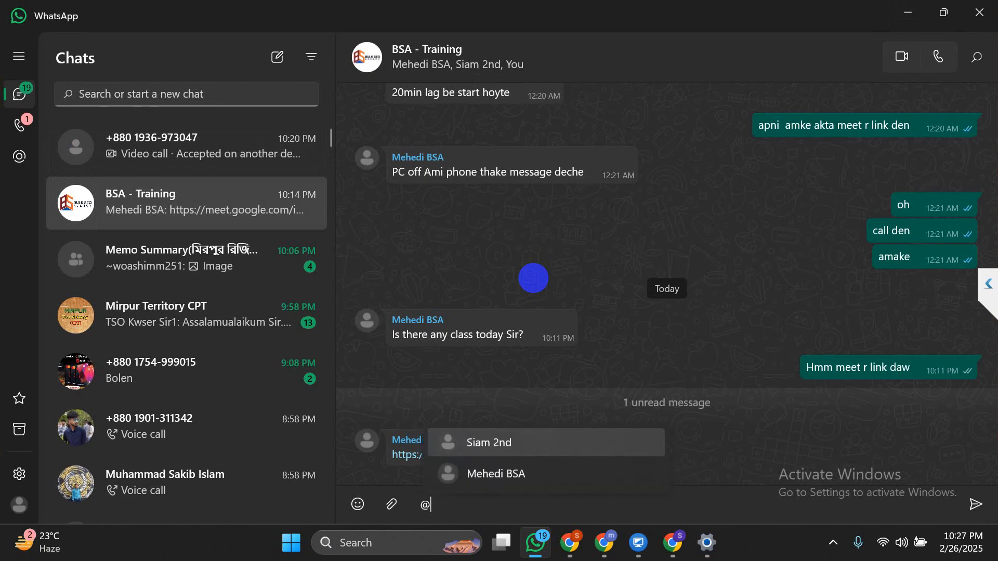
key(Down)
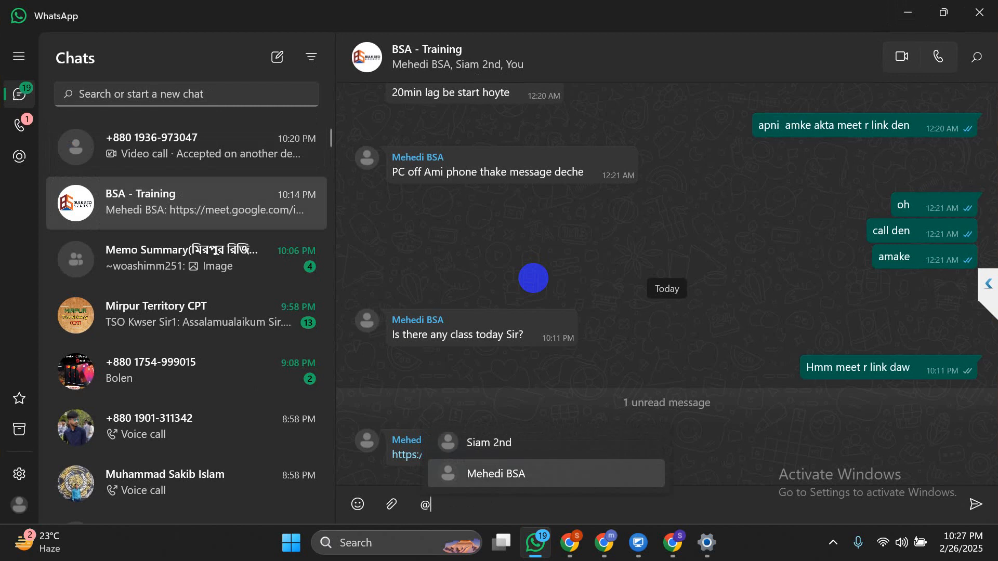
key(Return)
key(ctrl+a)
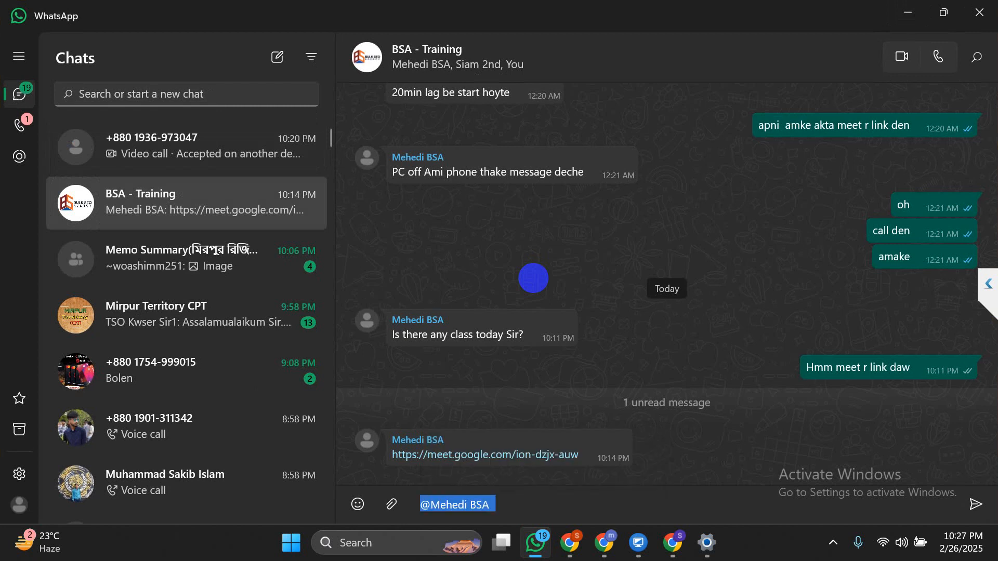
key(BackSpace)
key(BackSpace)
text(@)
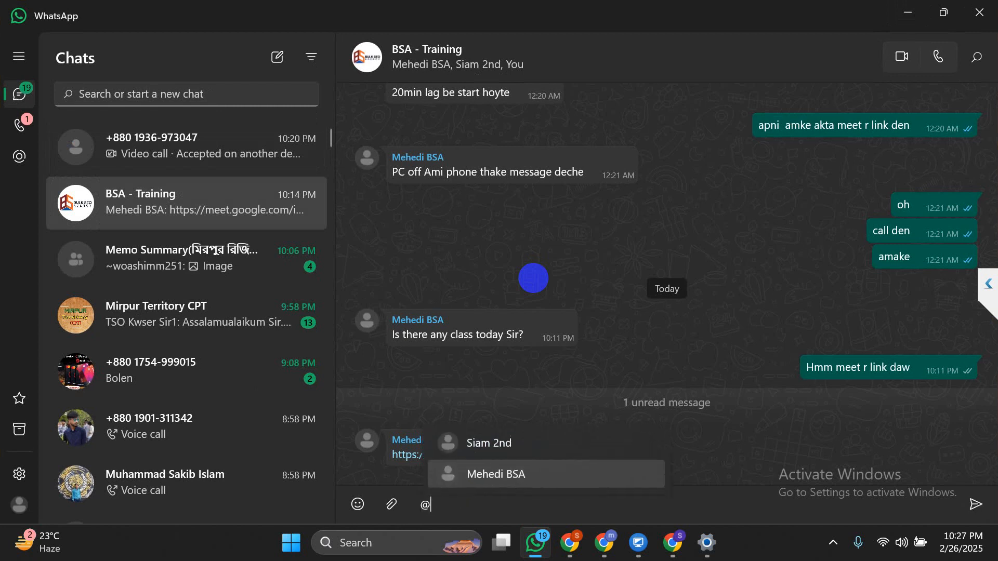
key(Up)
key(Return)
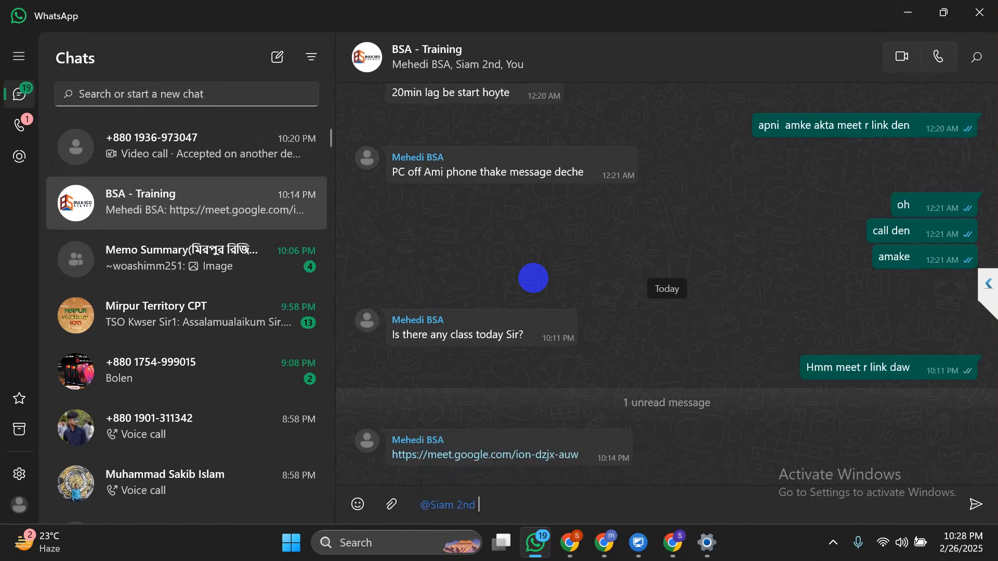
key(Return)
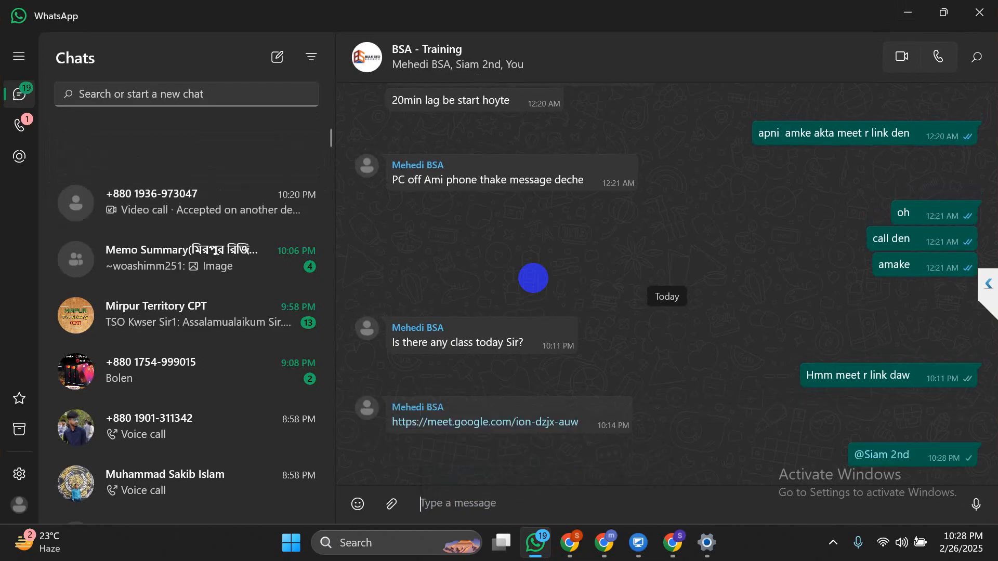
Minimize WhatsApp and bring Chrome back to the Feb Lamp Parts Docs article
click(907, 7)
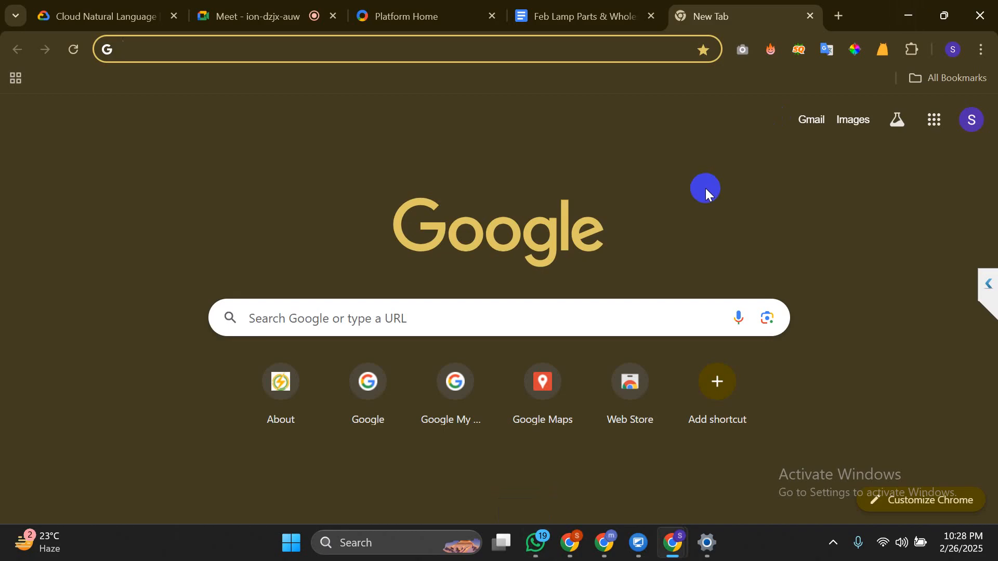
click(706, 188)
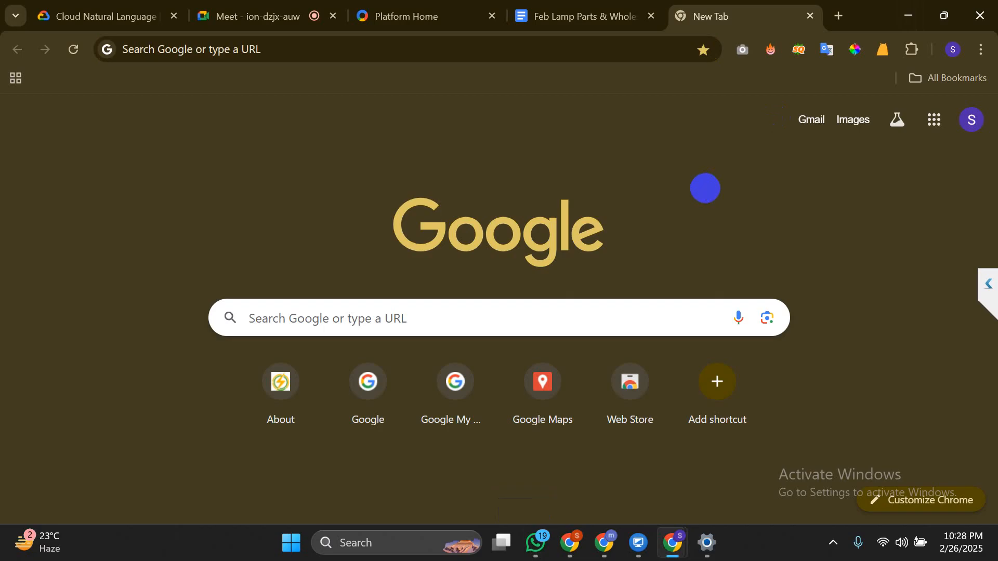
click(131, 50)
click(48, 148)
click(130, 49)
click(61, 157)
click(833, 542)
click(900, 364)
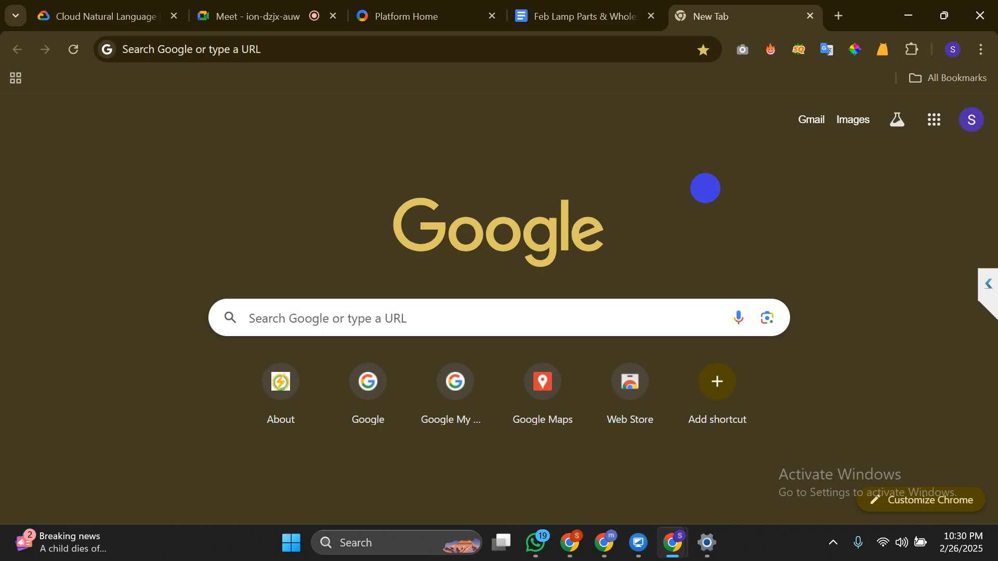
click(593, 7)
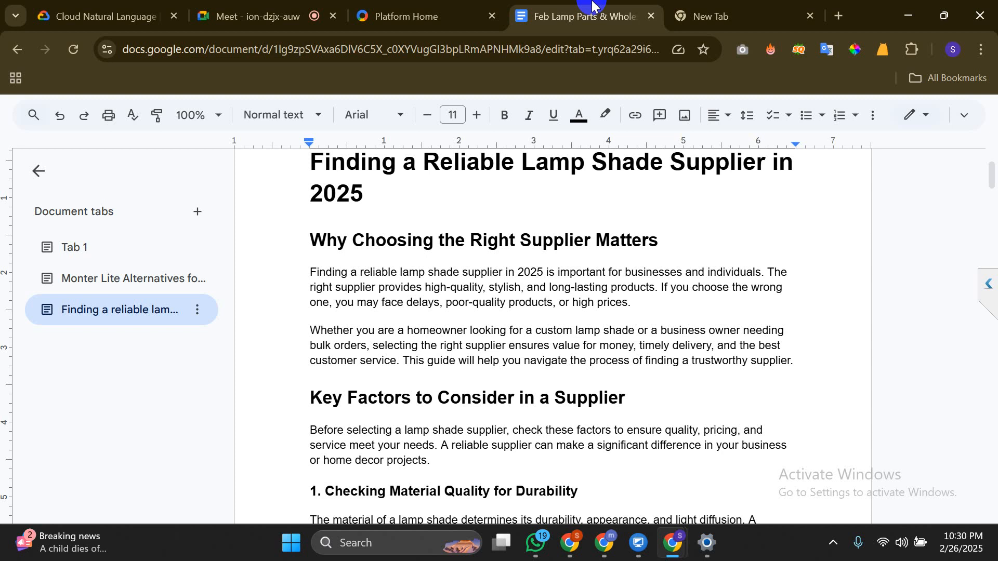
click(717, 7)
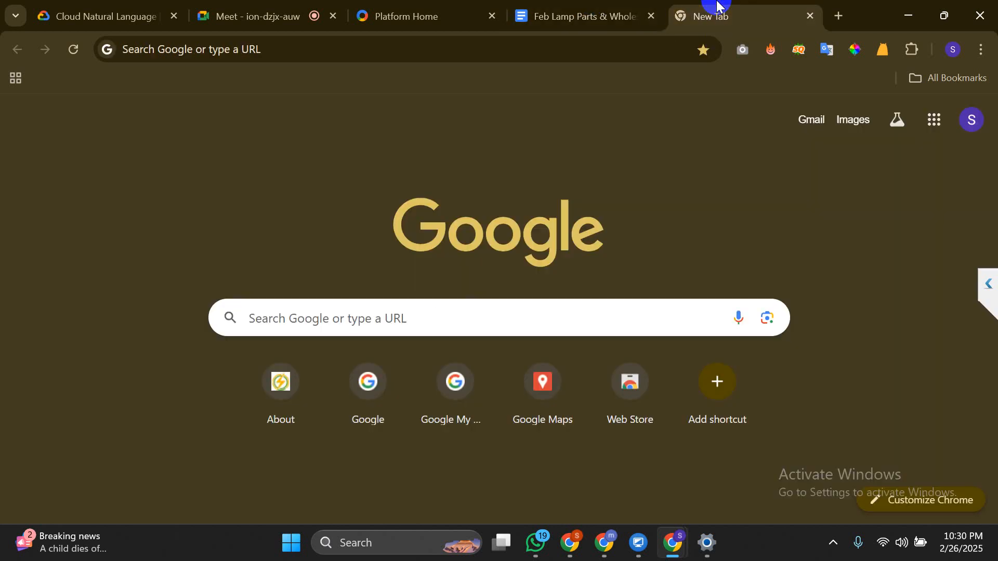
click(591, 7)
click(564, 328)
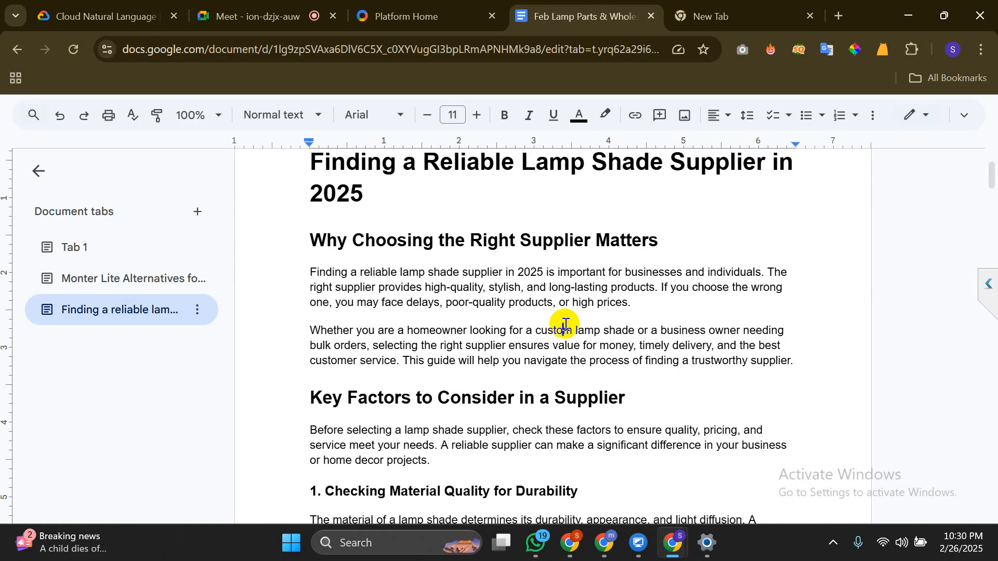
scroll(565, 324, up, 2)
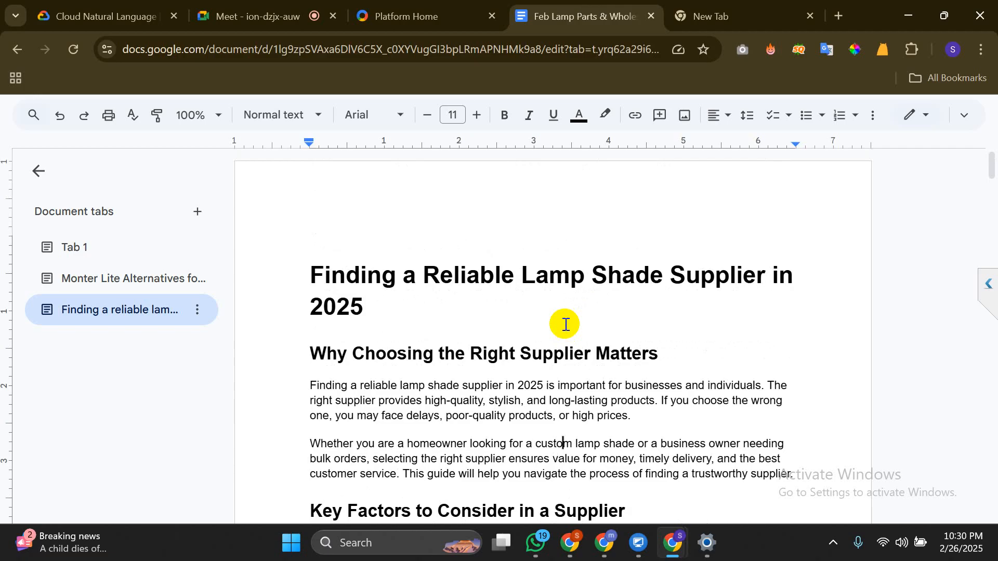
Type 'high quality backlinks' into a new tab's address bar
key(ctrl+t)
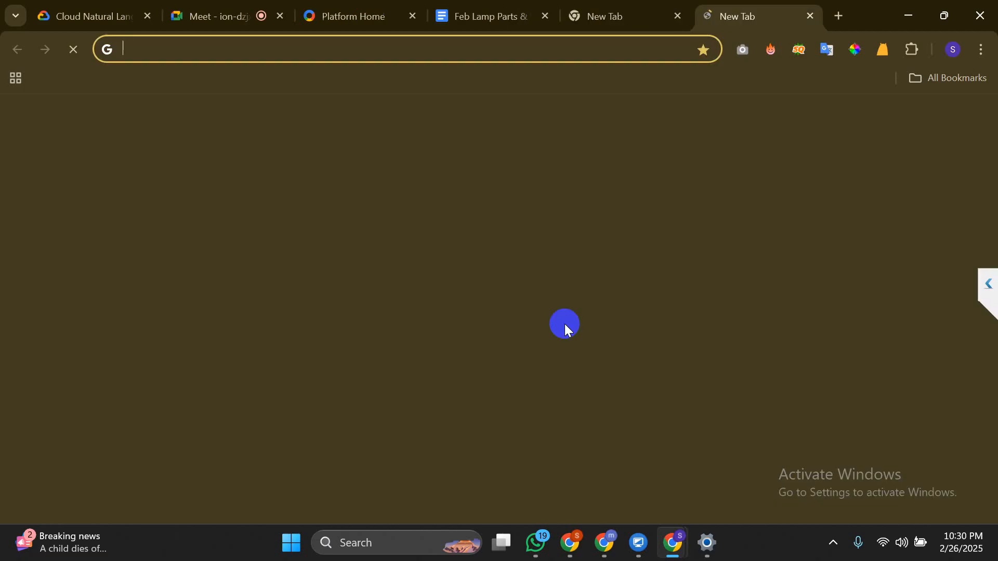
text(heig)
key(BackSpace)
key(BackSpace)
key(BackSpace)
key(BackSpace)
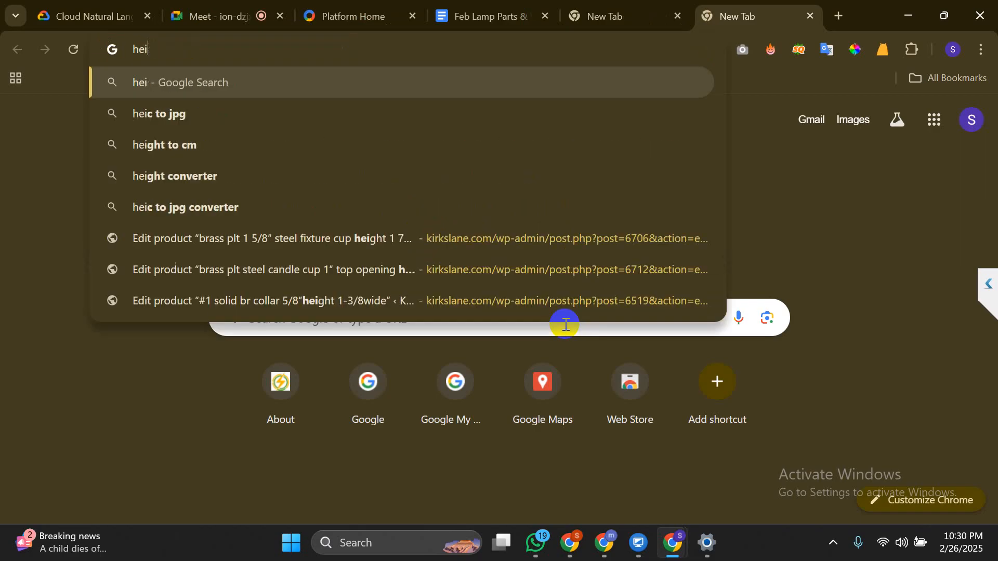
text(igh qu)
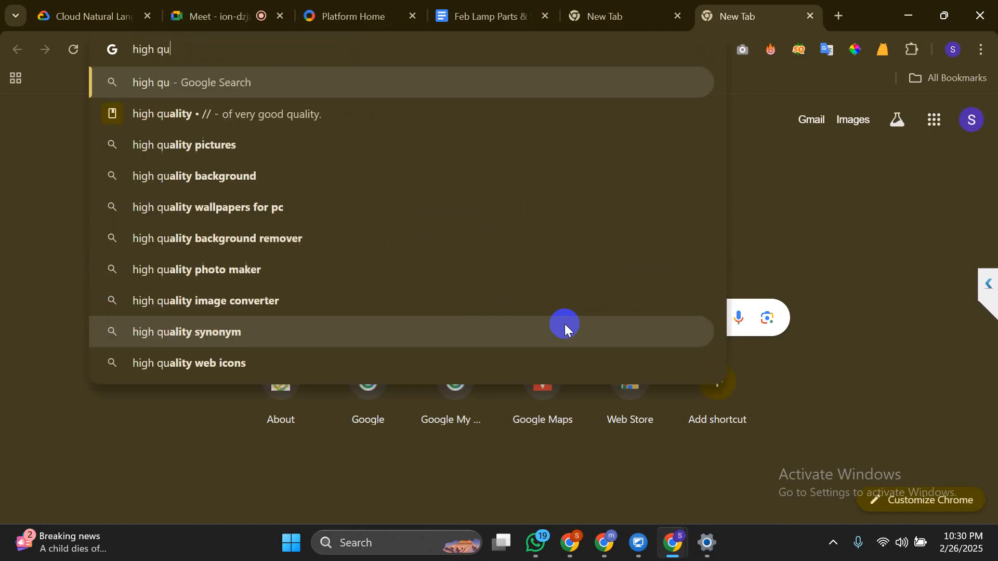
text(ality backlinkg)
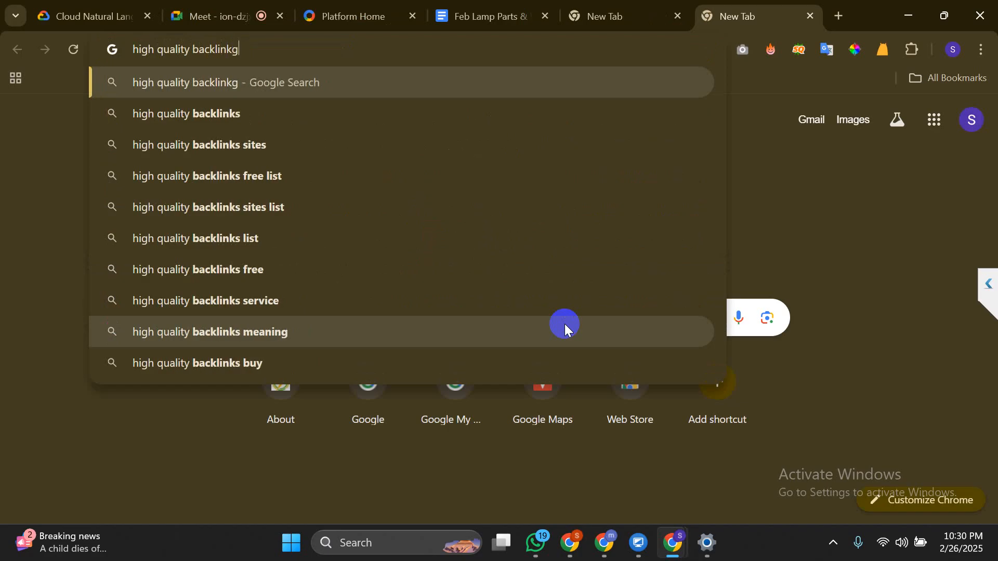
key(BackSpace)
text(s)
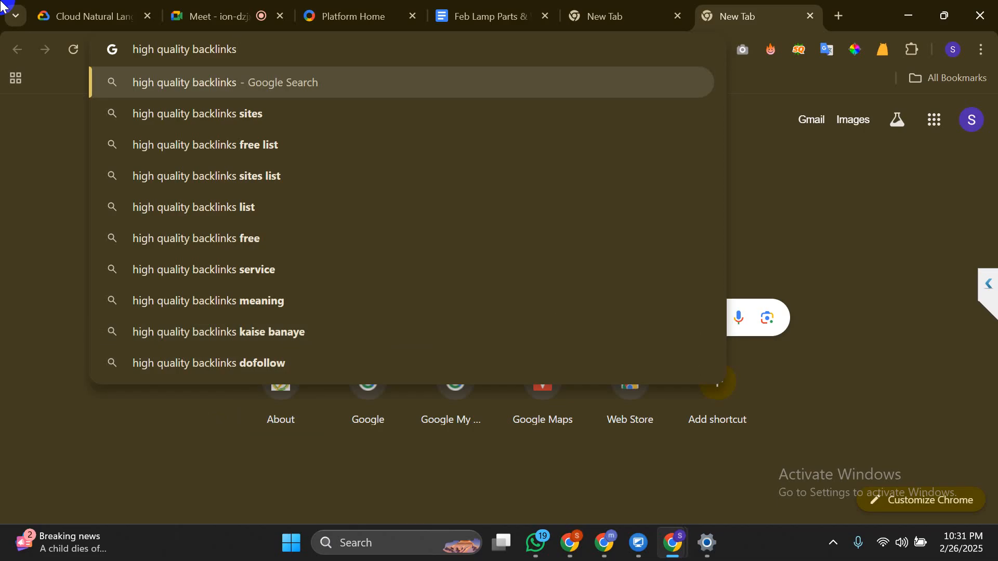
Select the 'Why Choosing the Right Supplier Matters' heading in Docs, then return to the backlinks tab
click(480, 16)
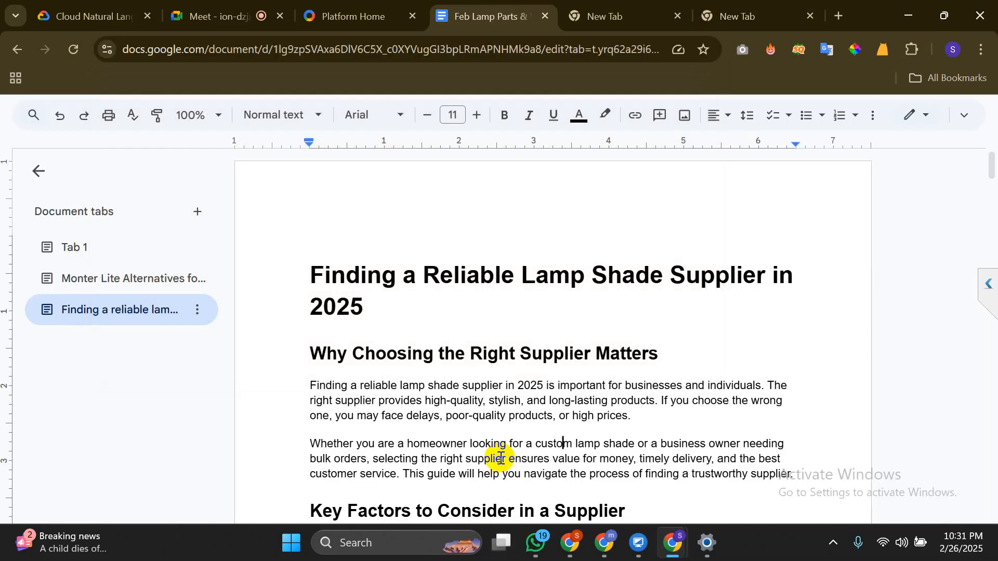
scroll(494, 456, down, 3)
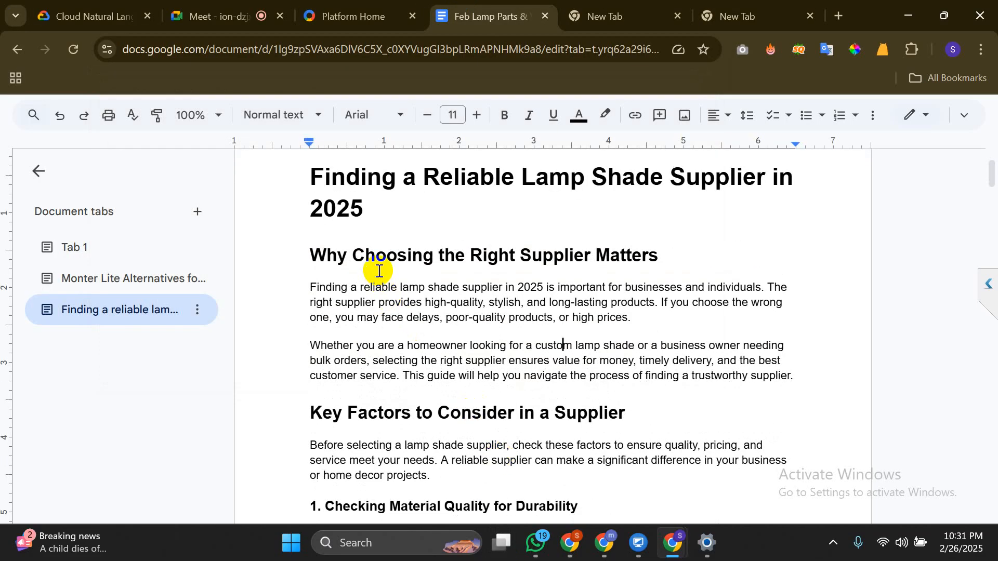
click(398, 252)
triple_click(397, 252)
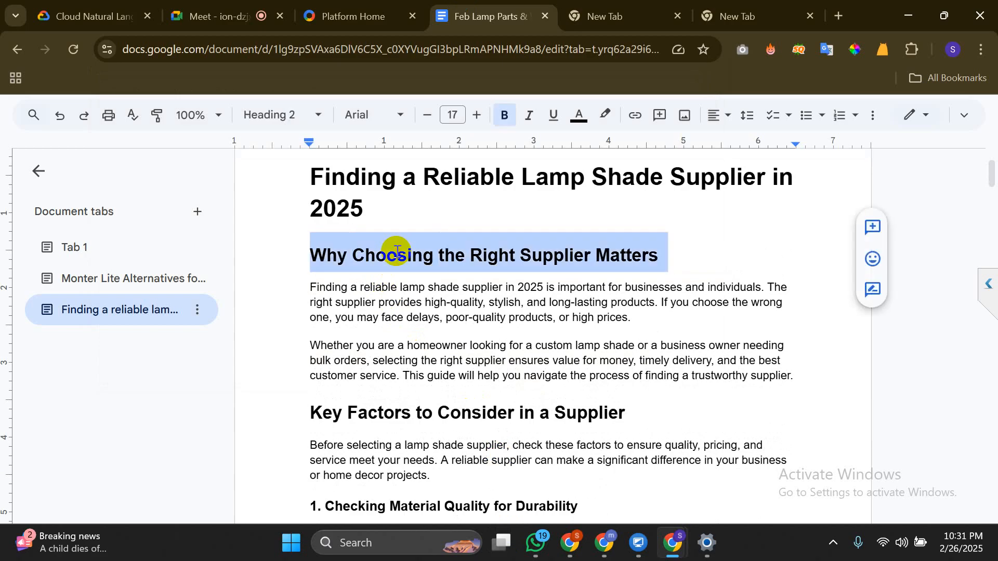
click(743, 16)
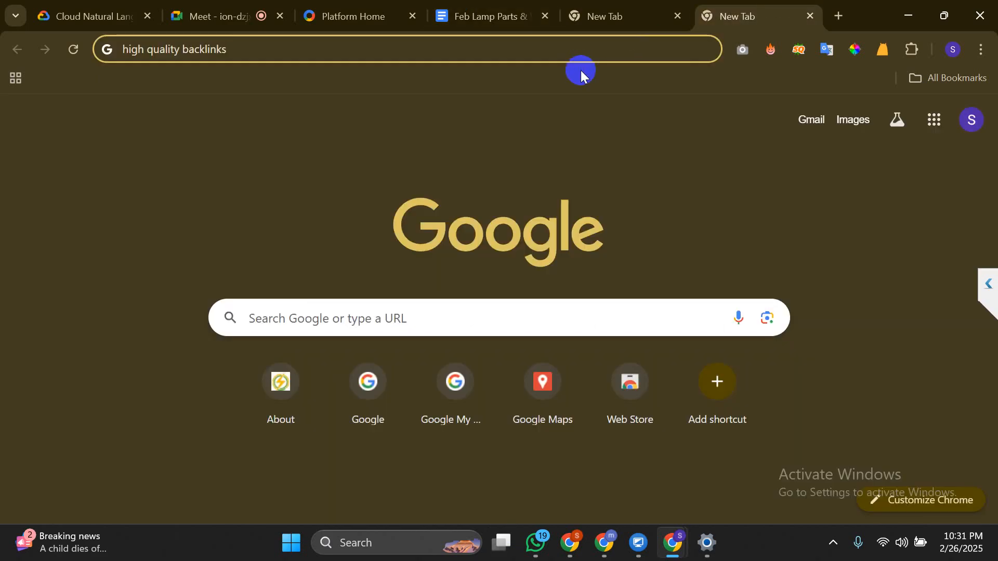
Replace the address bar text with kirkslane.com and load the site
key(ctrl+a)
text(kir)
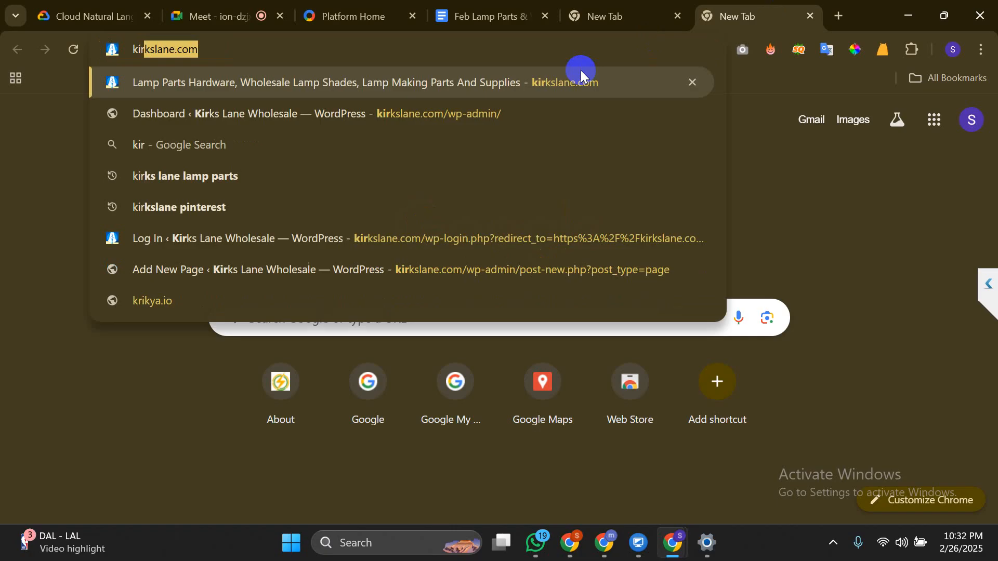
text(kslane.com)
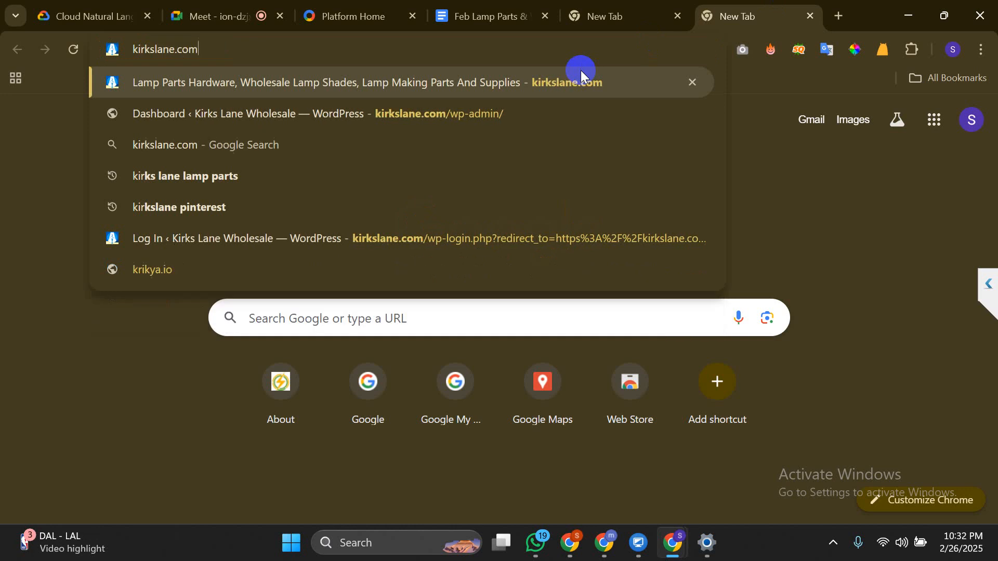
key(Return)
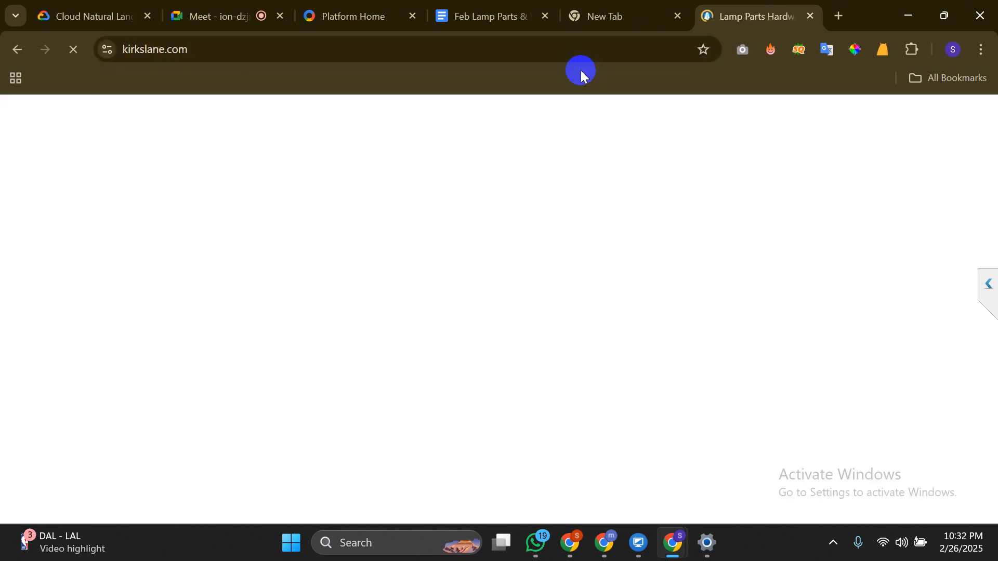
Open the kirkslane.com WordPress login page via the /w wp-login suggestion
click(474, 48)
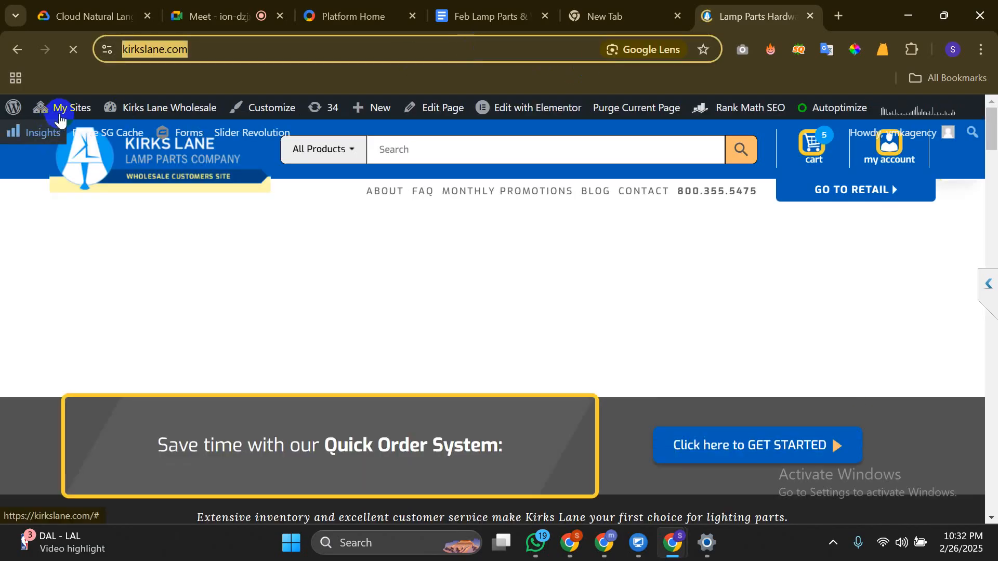
mouse_move(62, 107)
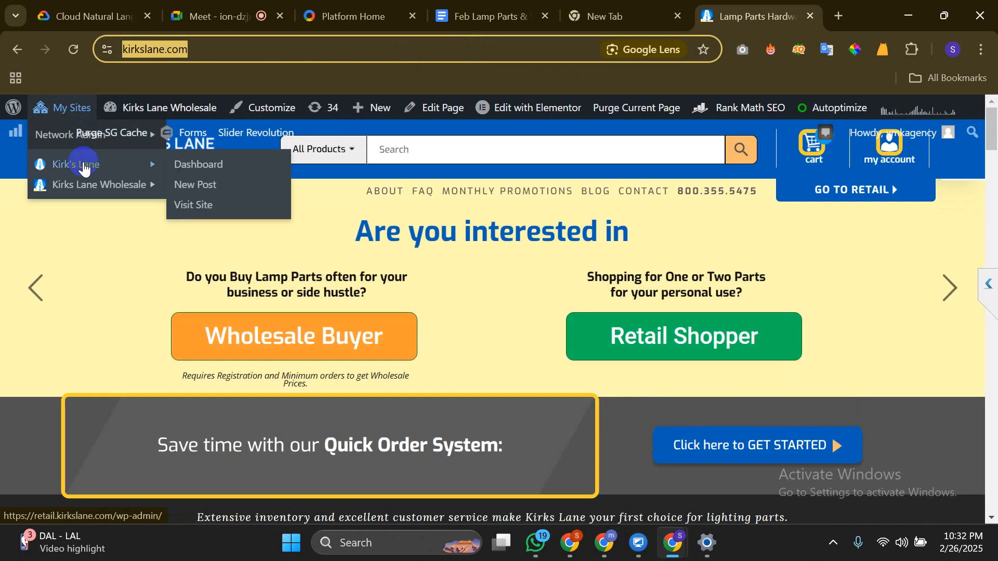
click(207, 50)
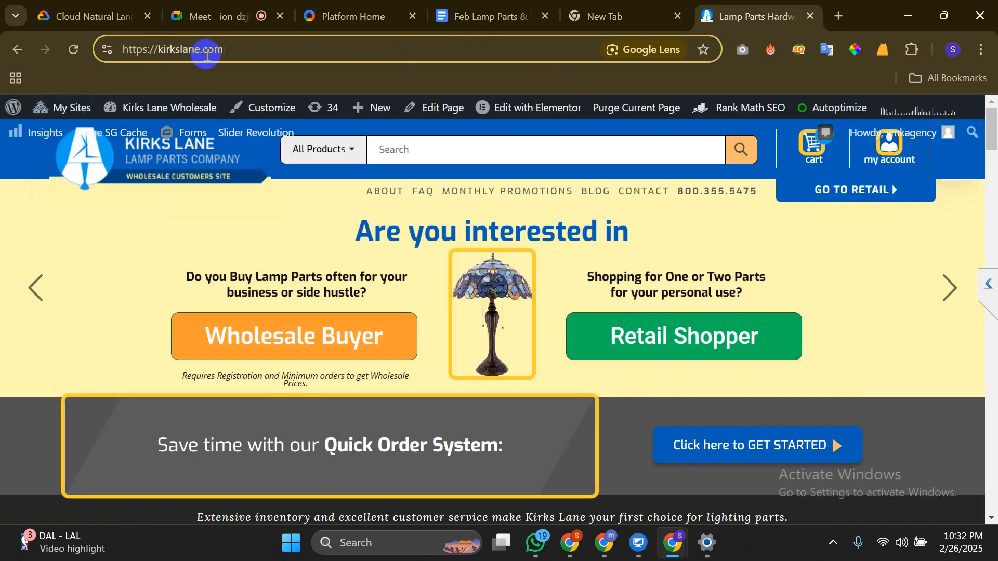
text(/w)
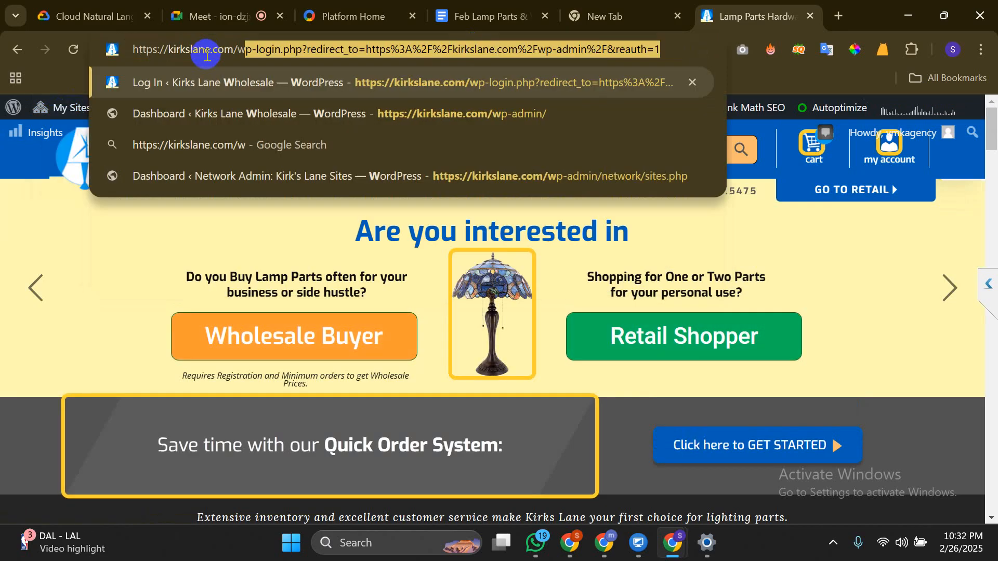
key(Return)
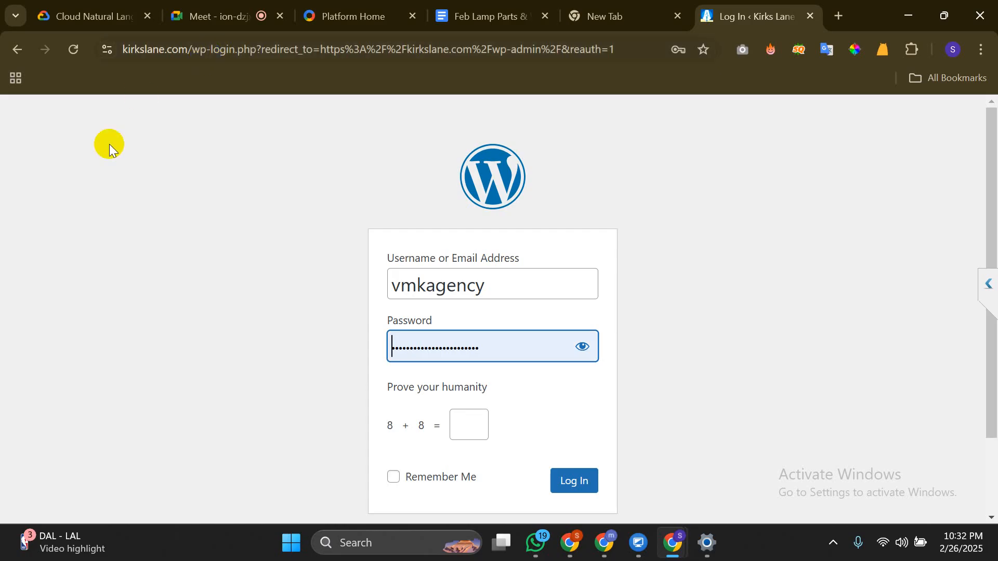
Answer the humanity check with 16 and log in to the Kirks Lane Wholesale Dashboard
click(469, 438)
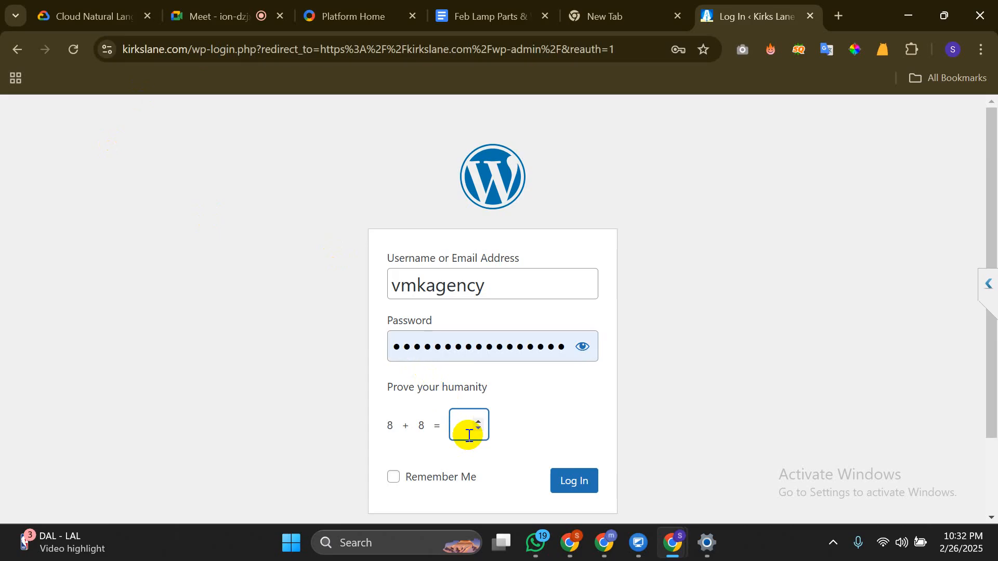
text(16)
key(Return)
click(812, 380)
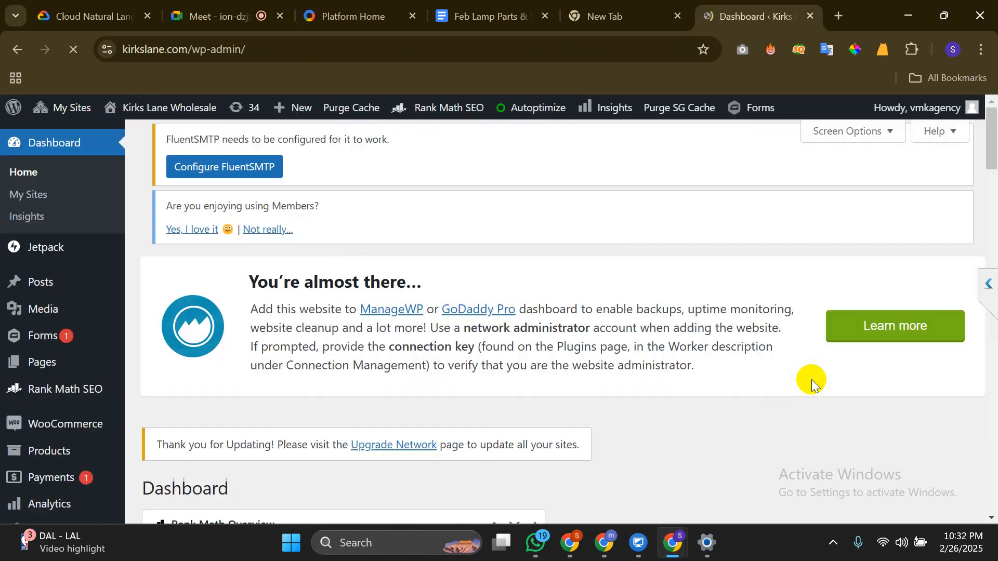
click(470, 4)
Switch to the lamp shade article and select the title and 'Why Choosing the Right Supplier Matters' heading
click(578, 234)
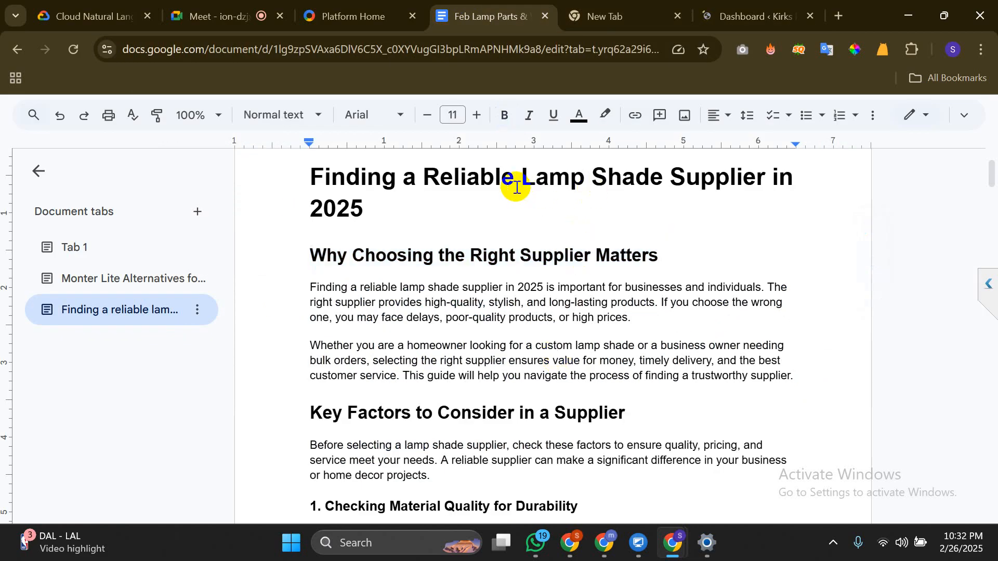
drag(520, 176, 768, 189)
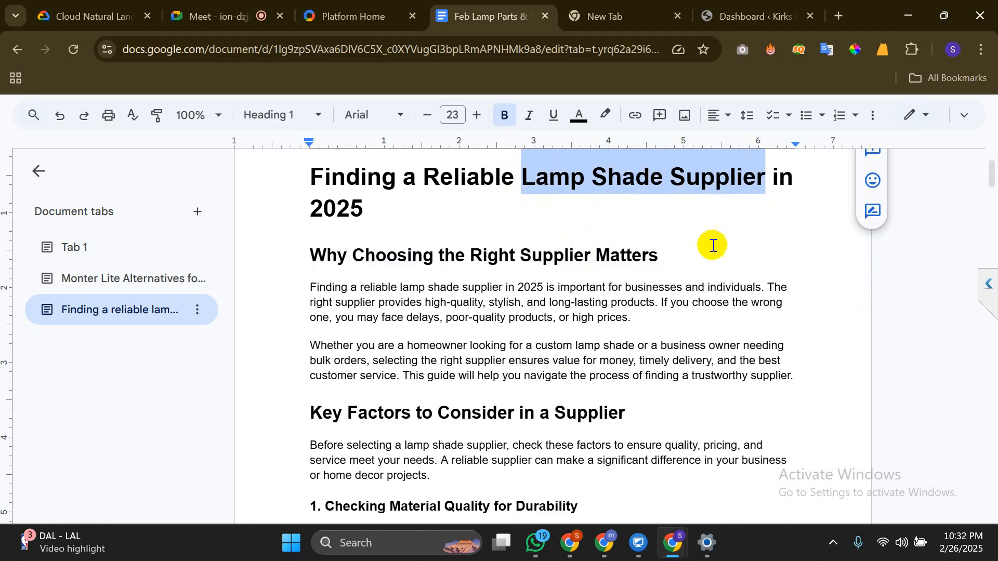
click(629, 316)
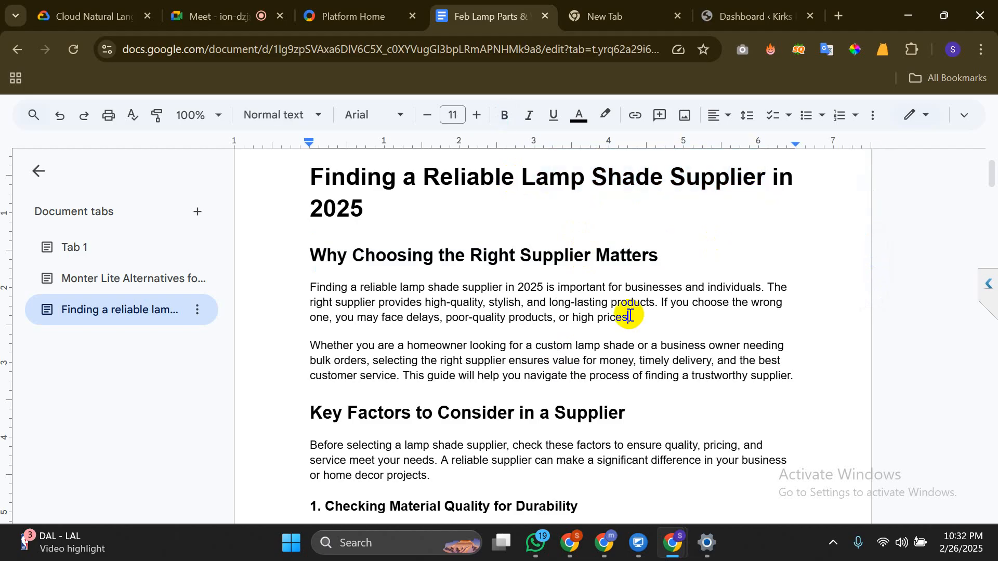
click(595, 318)
drag(522, 176, 767, 189)
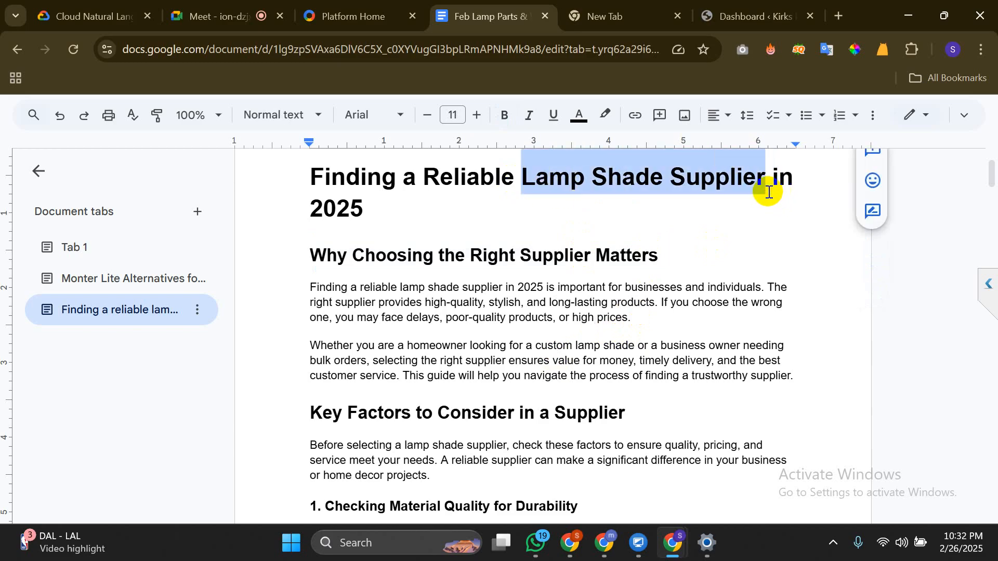
click(660, 254)
drag(661, 245, 397, 252)
click(397, 251)
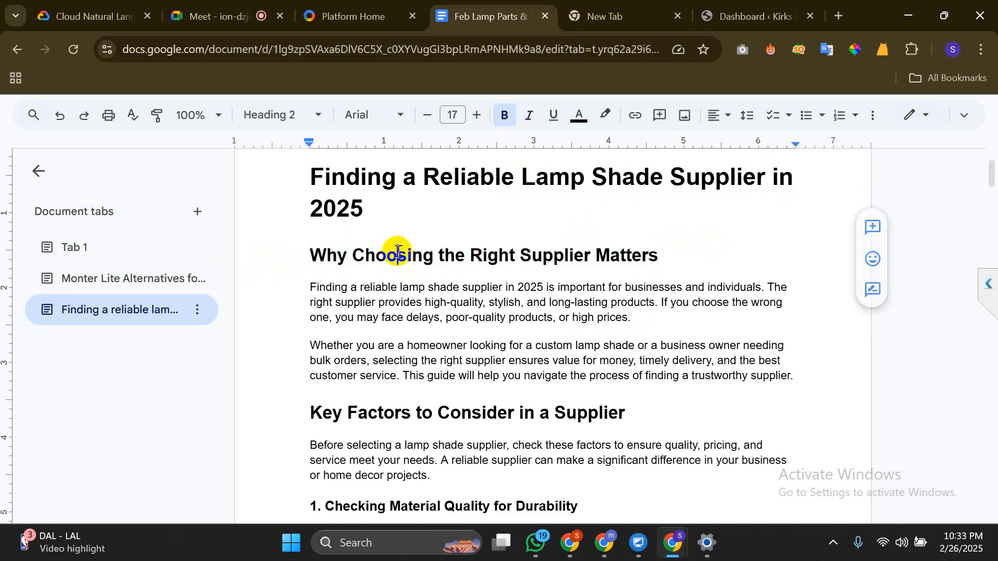
Scroll past the Local vs. International table to the FAQ and place the caret above it
scroll(421, 343, down, 20)
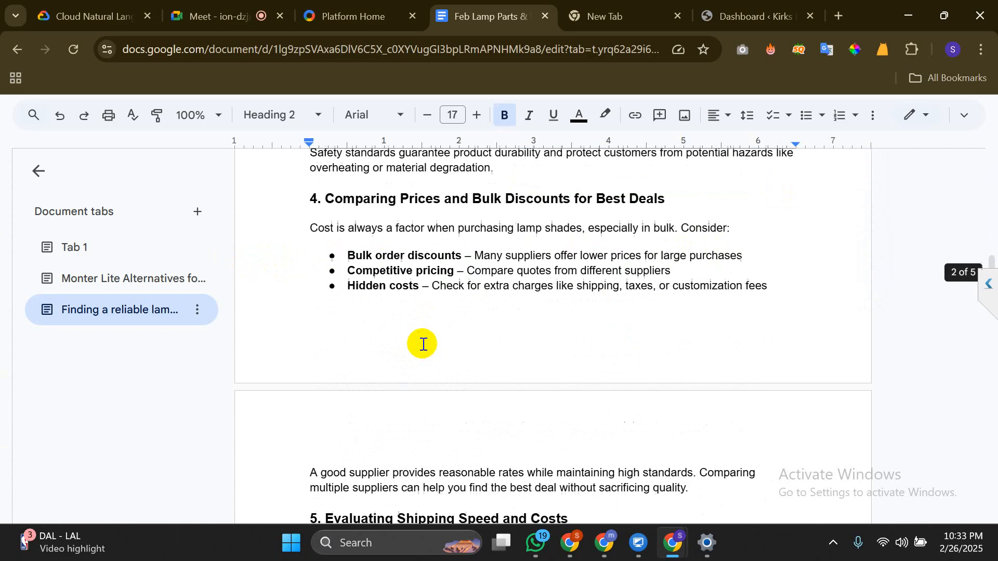
scroll(422, 344, down, 20)
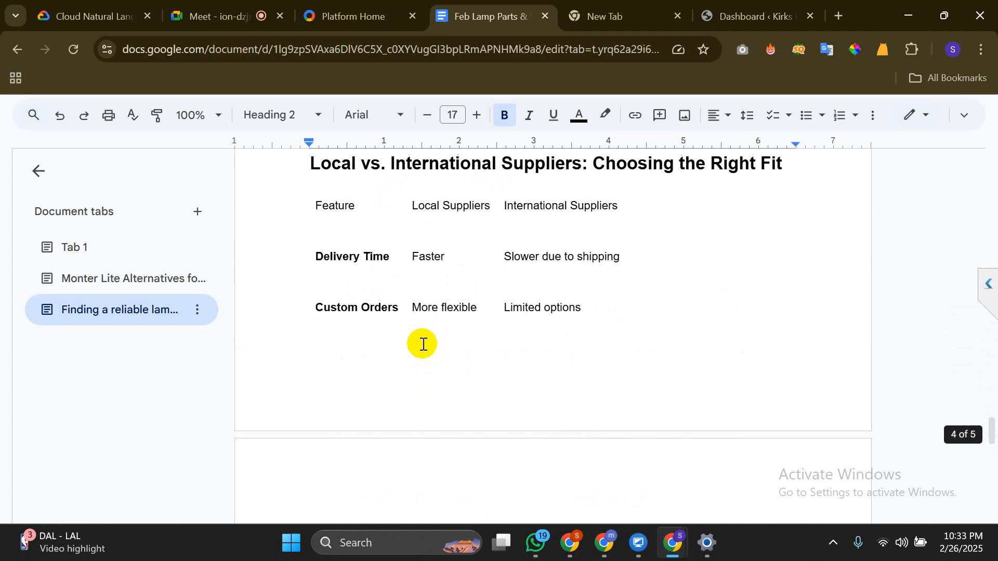
scroll(423, 344, down, 10)
scroll(423, 344, up, 9)
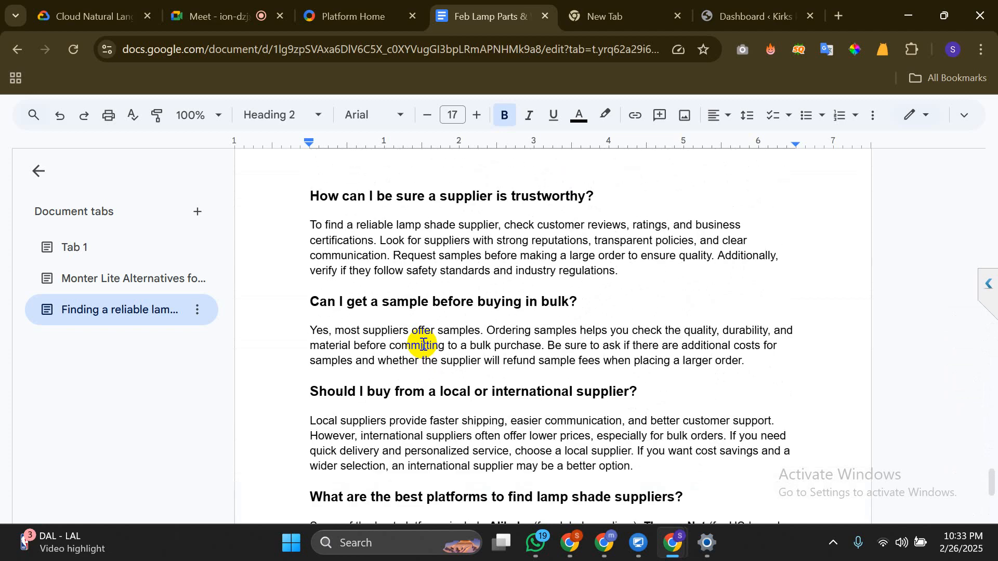
scroll(422, 344, down, 5)
scroll(421, 341, up, 3)
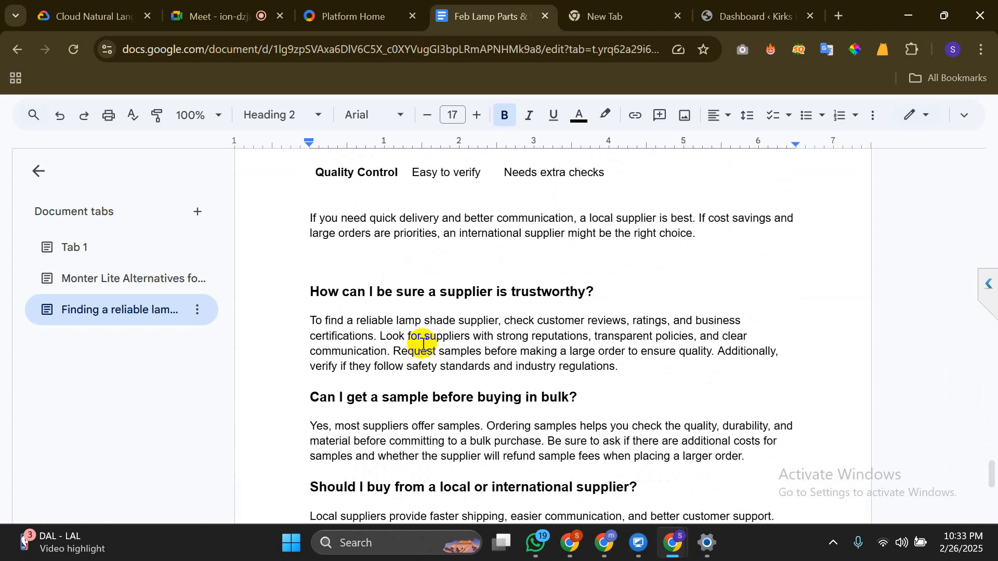
click(441, 266)
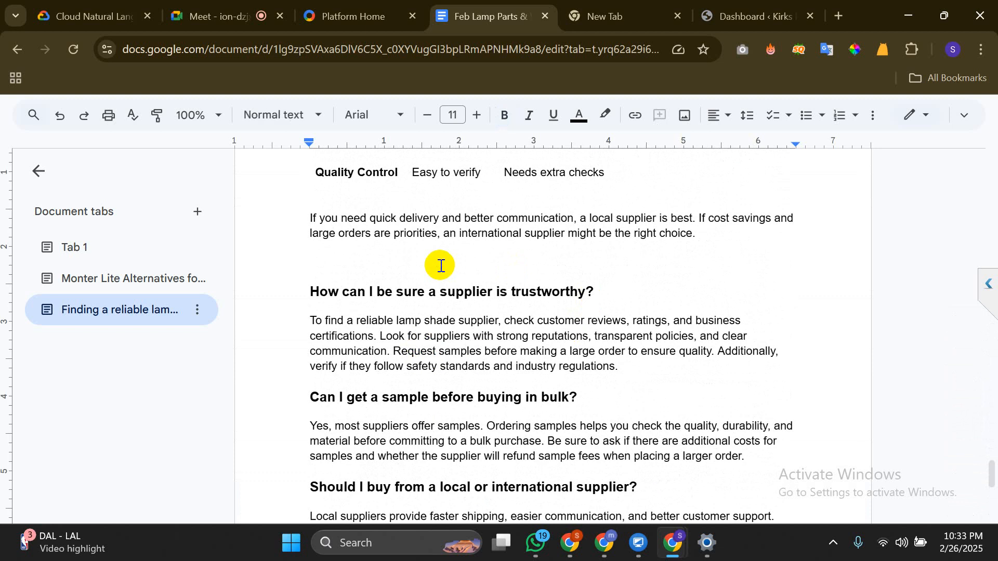
click(440, 265)
key(Up)
key(BackSpace)
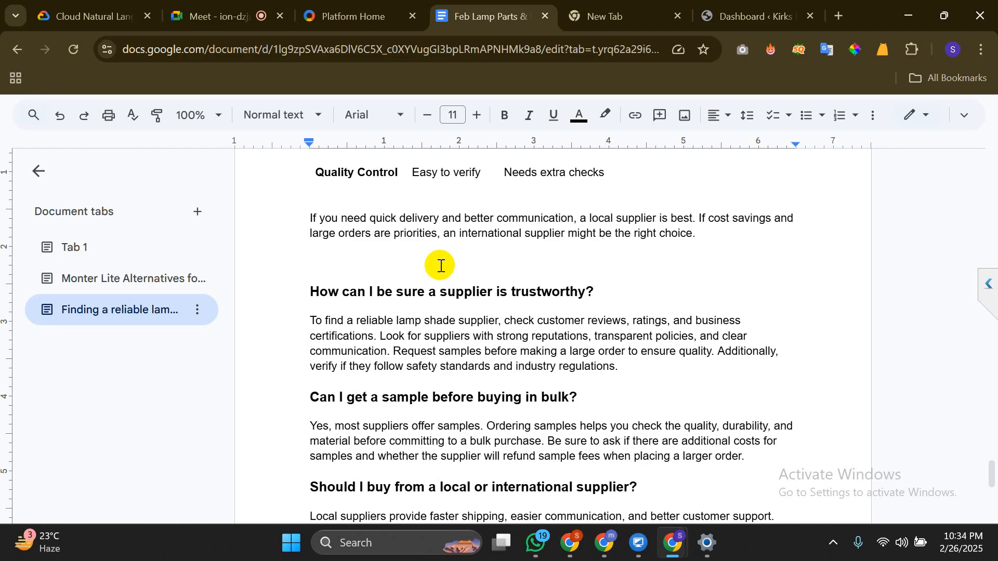
Switch to the other Chrome window and bring up the Keyword Planner tab
key(alt+Tab)
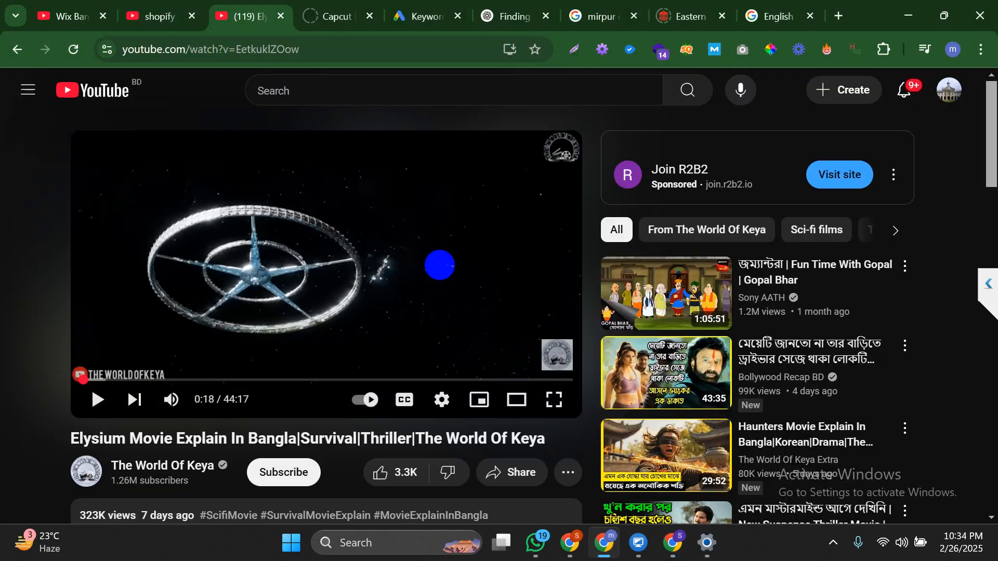
click(425, 16)
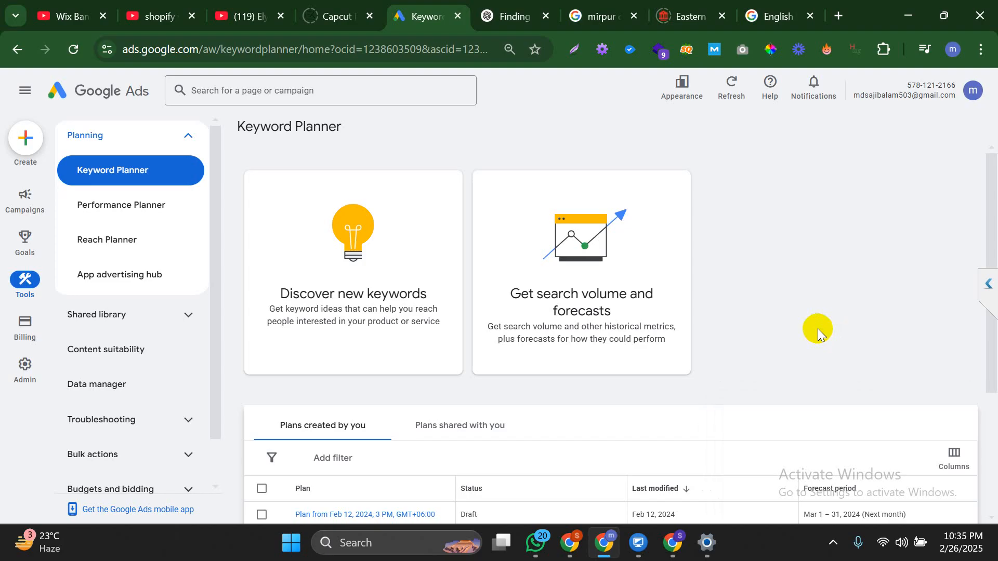
In a new tab, search Google for a person's full name
key(ctrl+t)
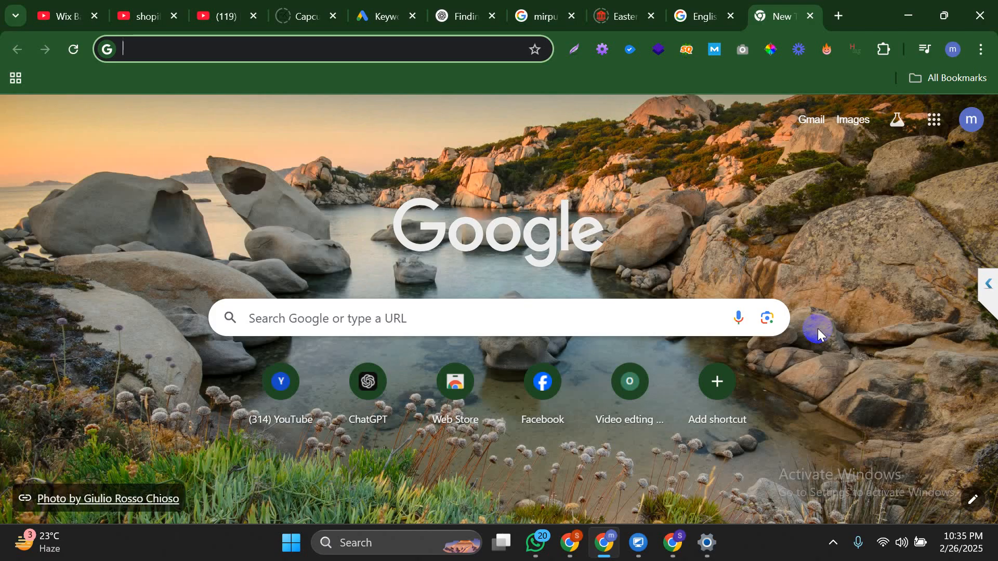
text(md)
key(BackSpace)
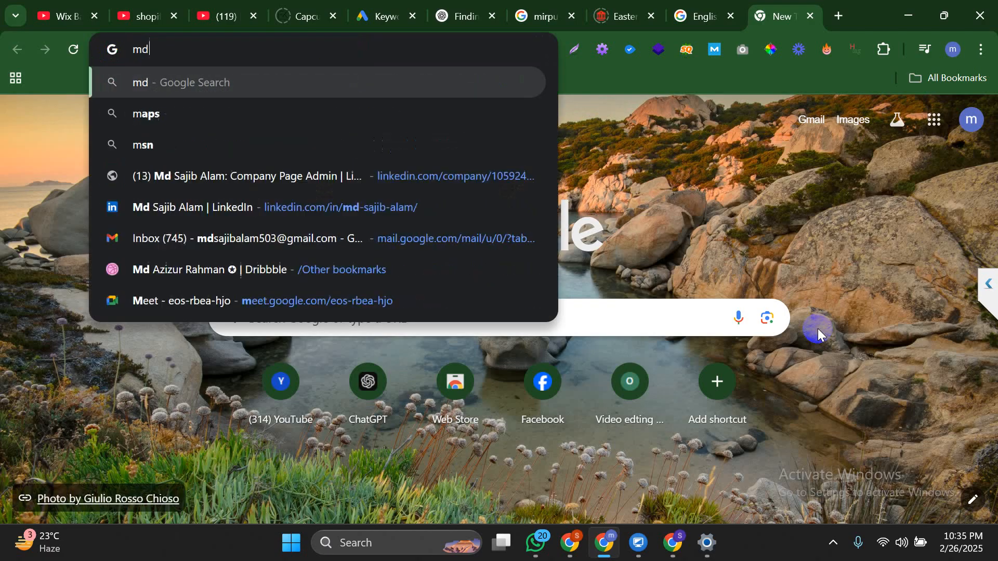
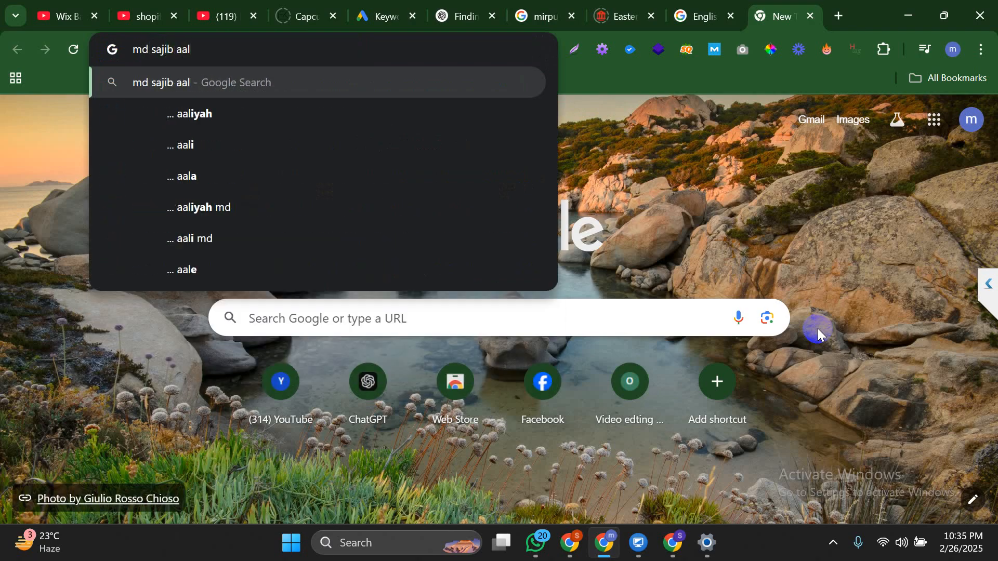
key(Return)
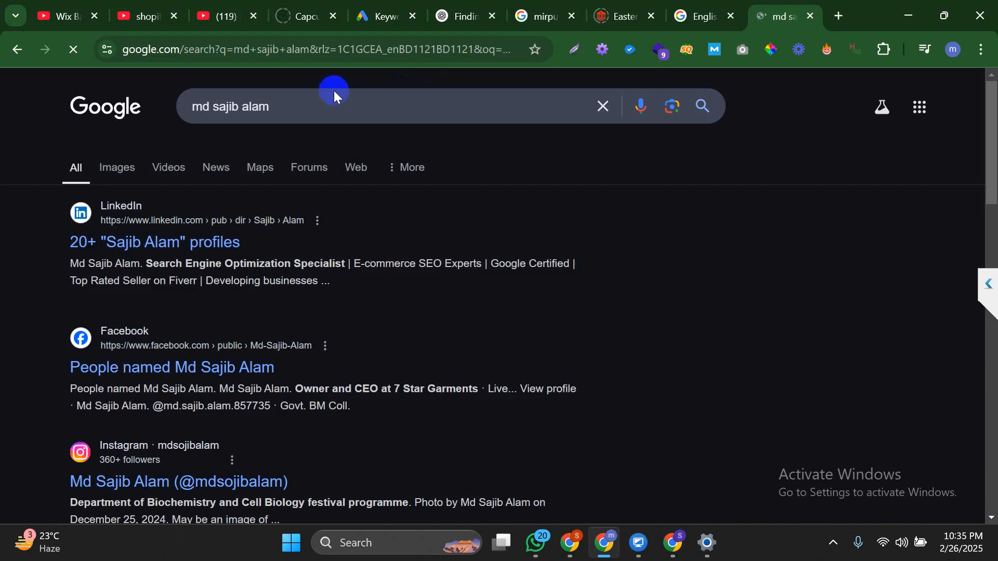
Select the whole search query and return to the Keyword Planner tab
double_click(313, 106)
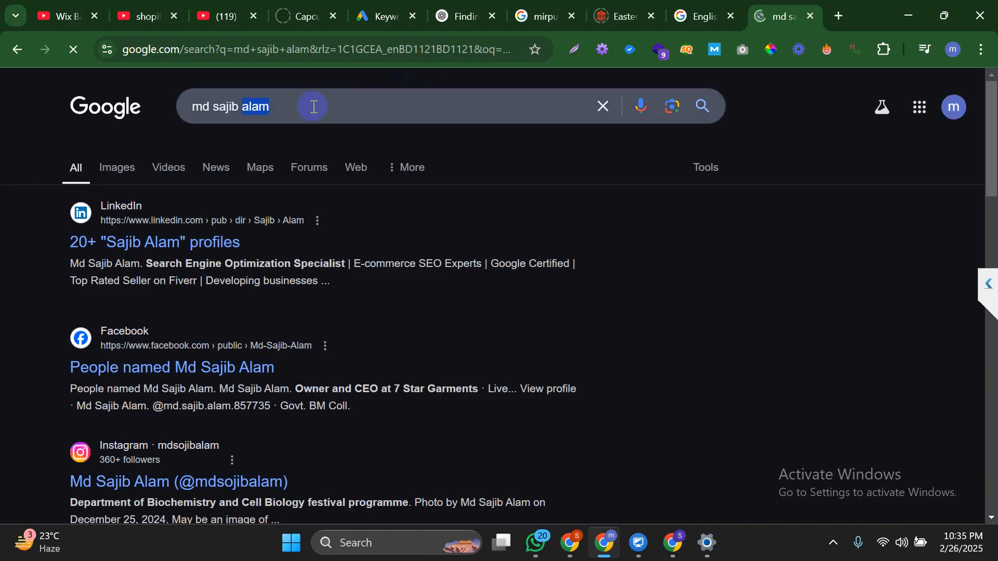
click(313, 106)
key(ctrl+c)
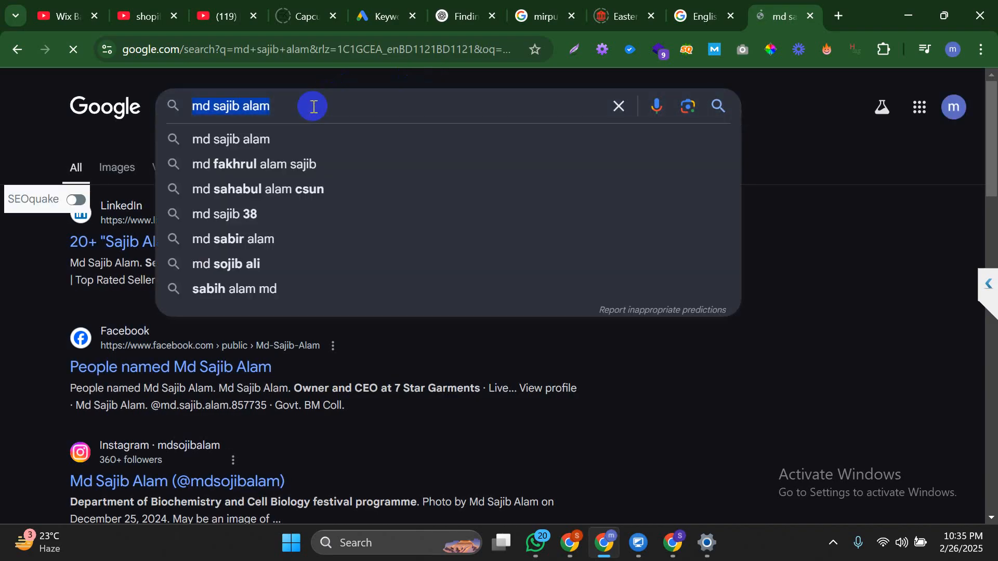
click(384, 7)
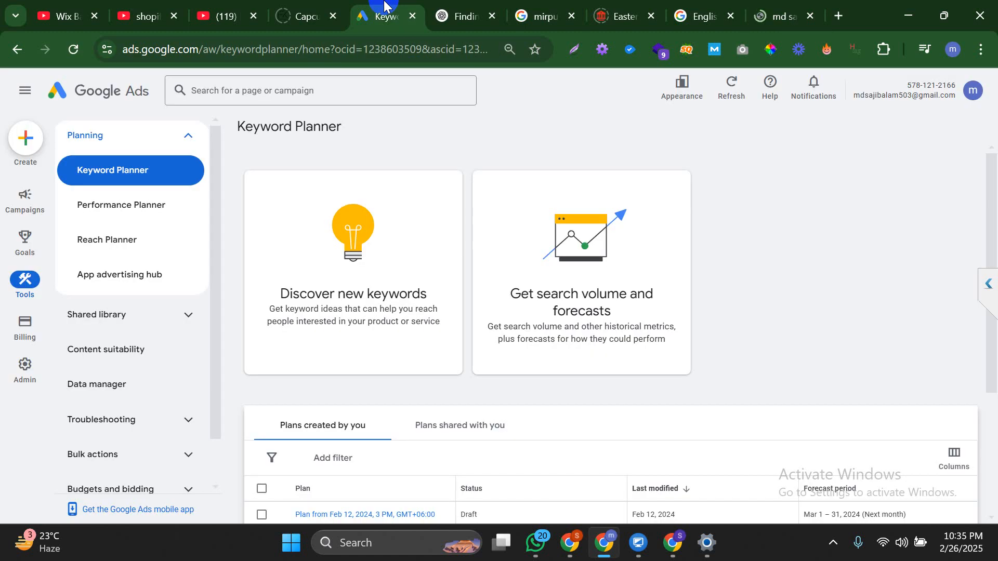
Start discovering new keywords and replace the Bangladesh target location with United States
click(368, 299)
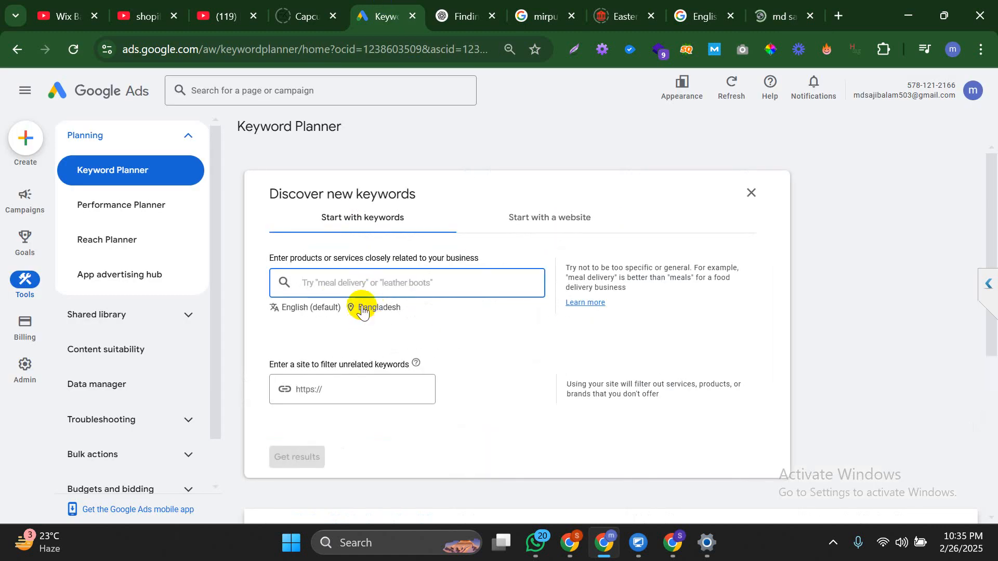
click(362, 308)
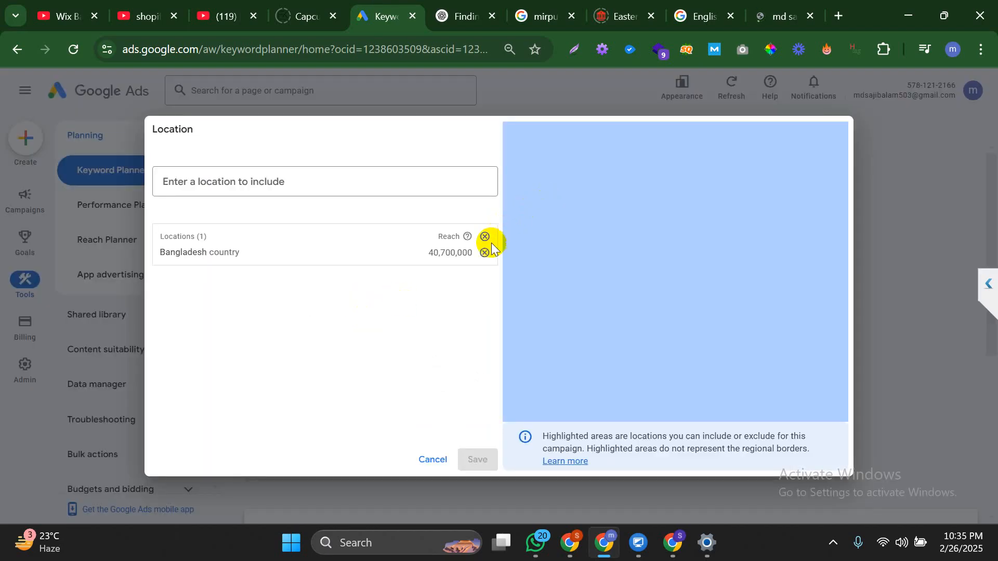
click(484, 239)
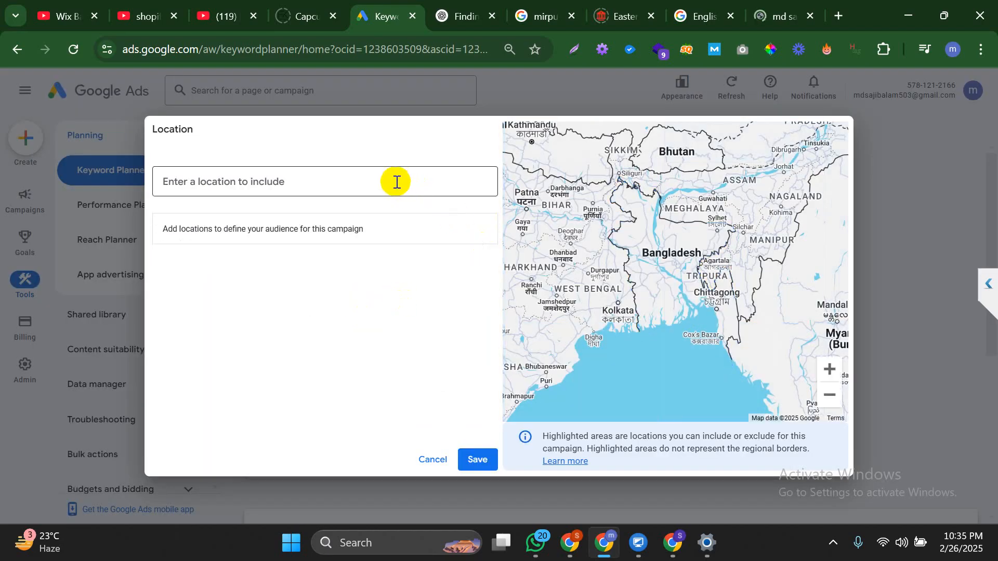
click(397, 182)
key(ctrl+v)
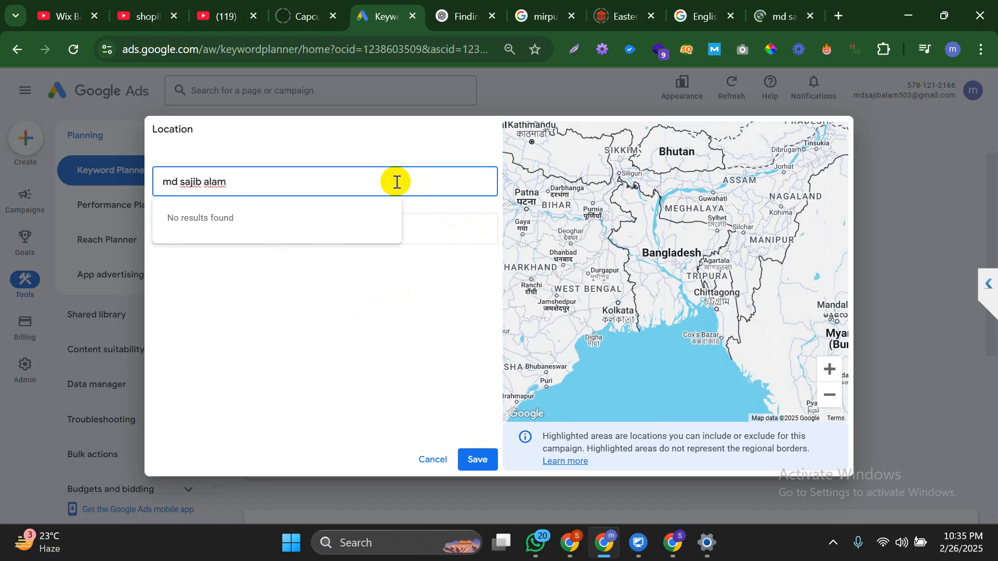
key(ctrl+a)
text(united)
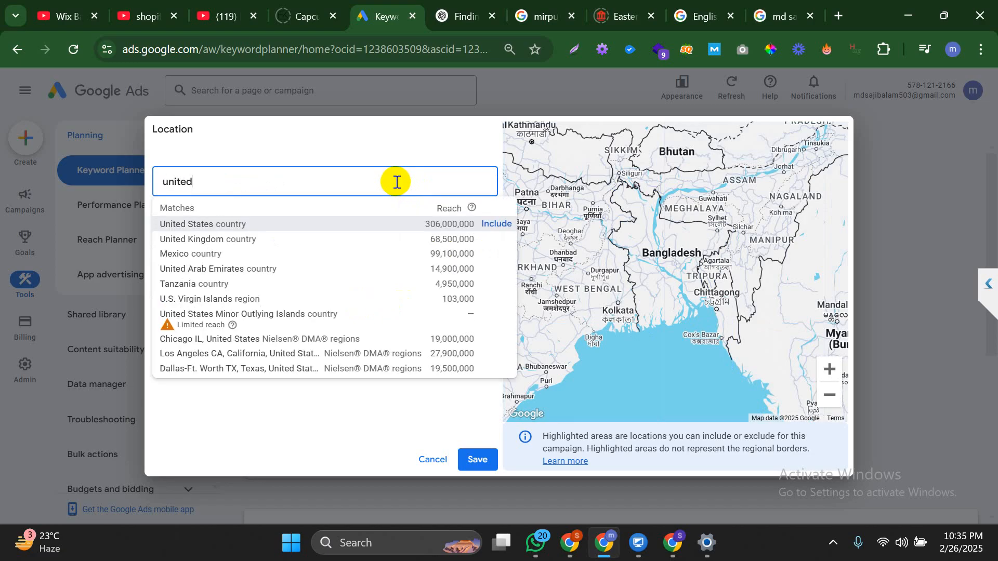
click(275, 222)
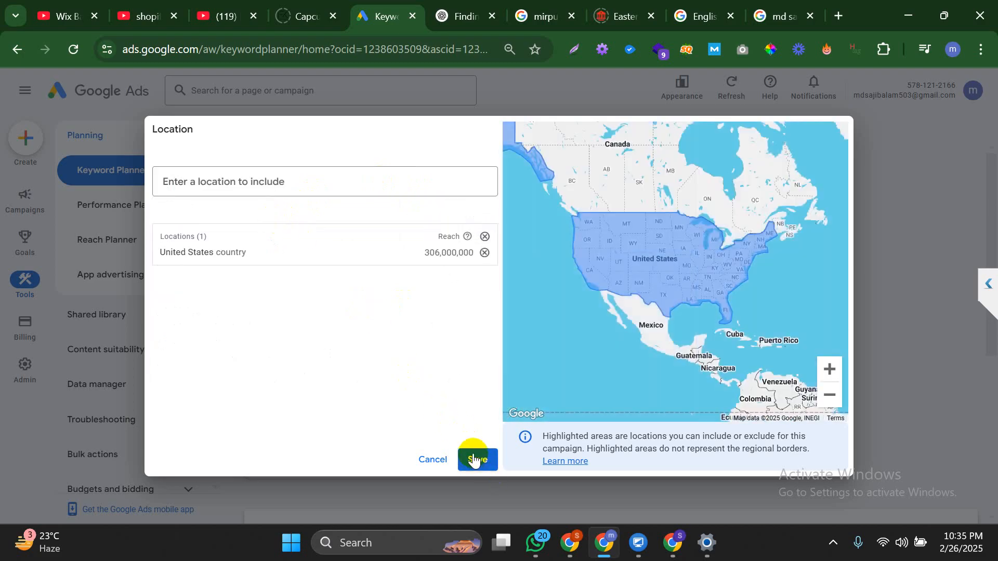
click(472, 460)
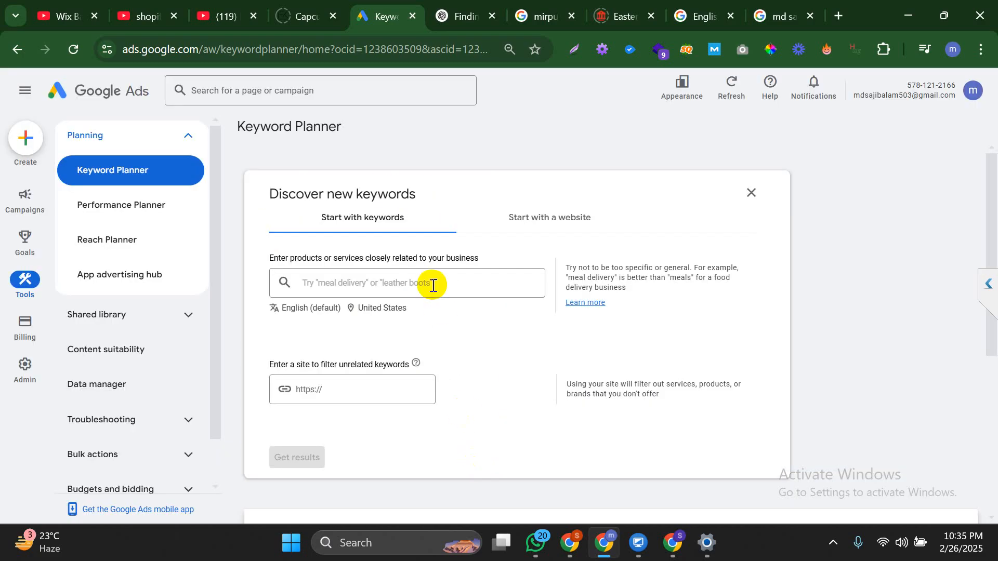
Enter the person's name as the keyword and get keyword ideas
click(433, 285)
key(ctrl+v)
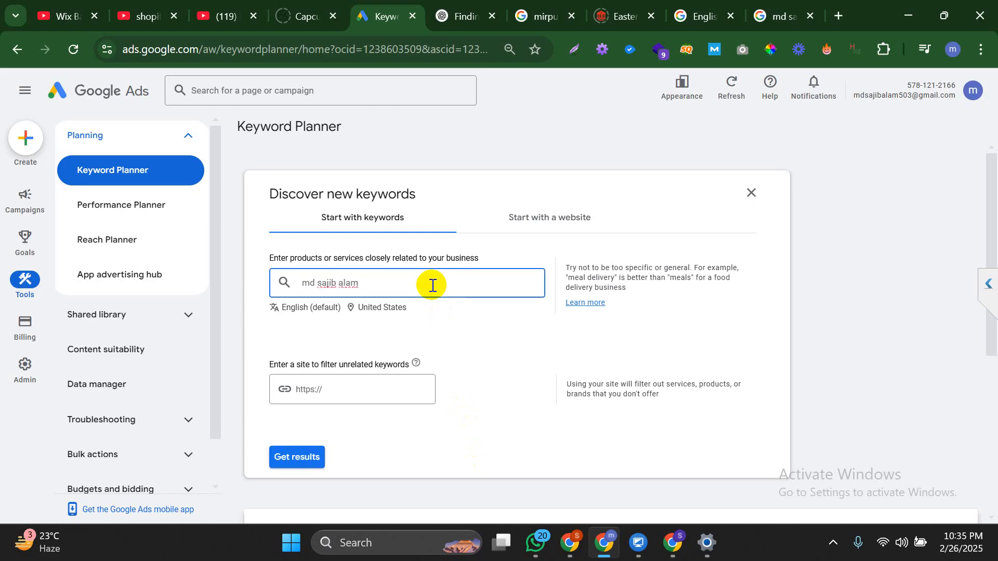
key(Return)
scroll(429, 283, down, 3)
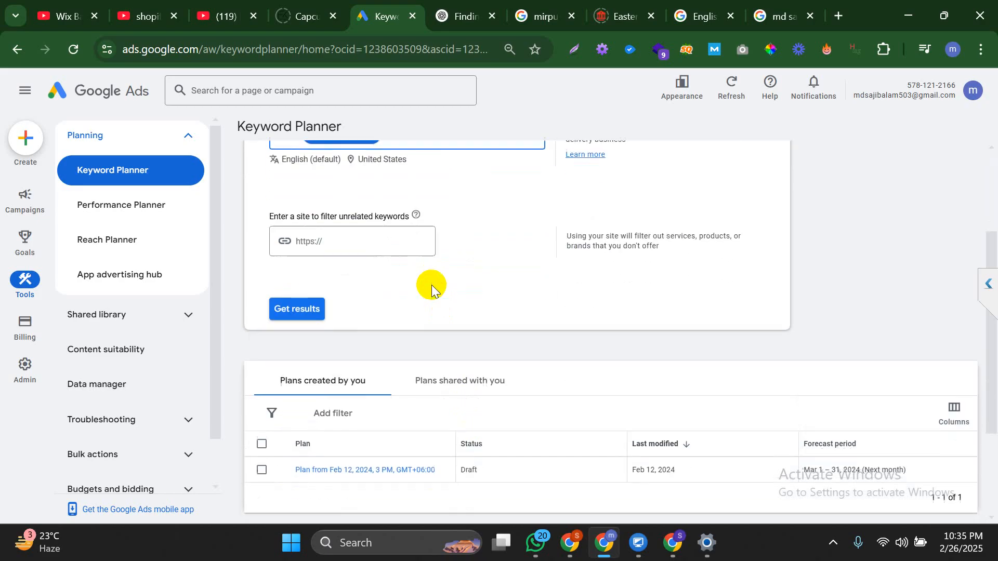
click(298, 310)
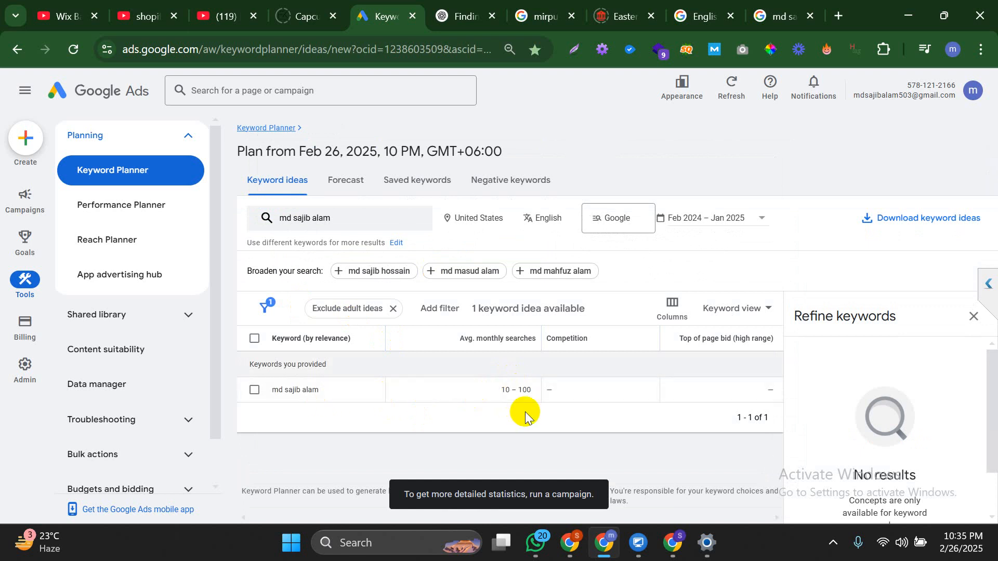
Close the extra search results tab and go back to the Keyword Planner page
click(803, 7)
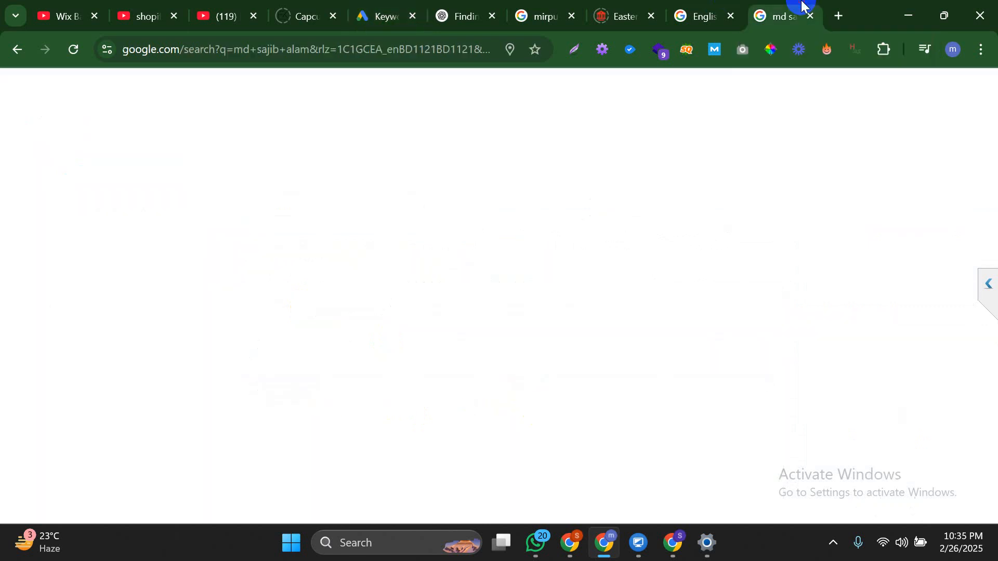
click(808, 15)
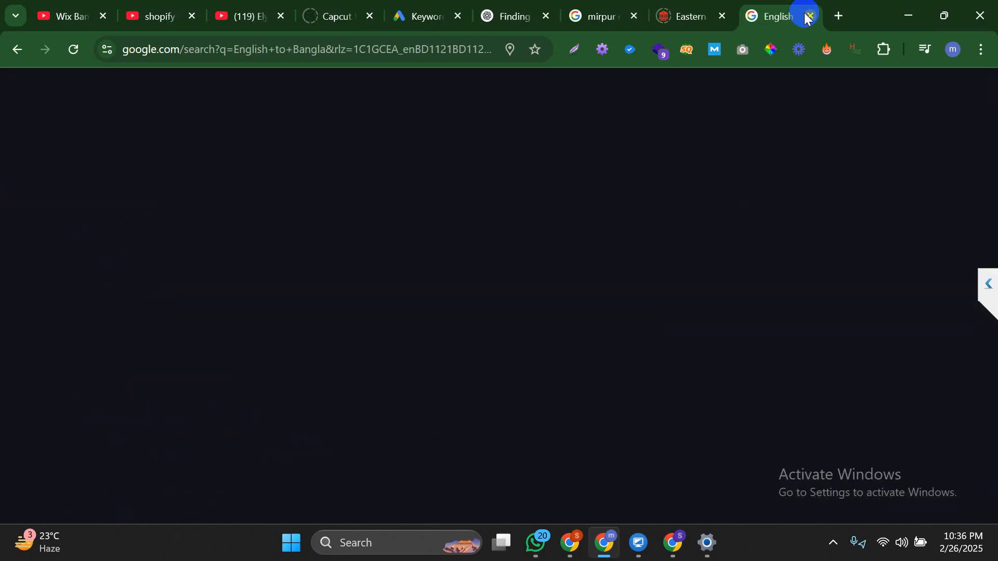
click(635, 262)
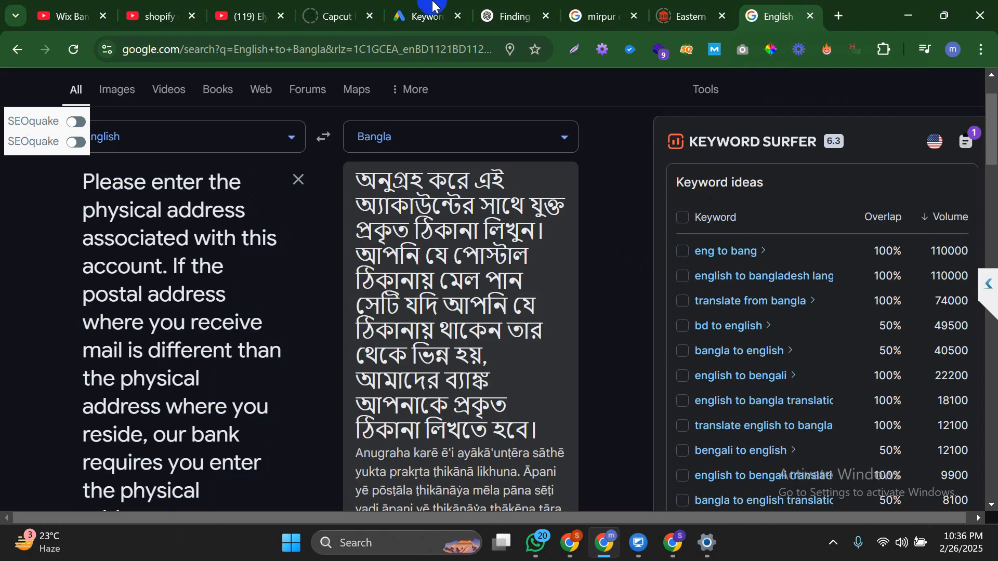
click(424, 15)
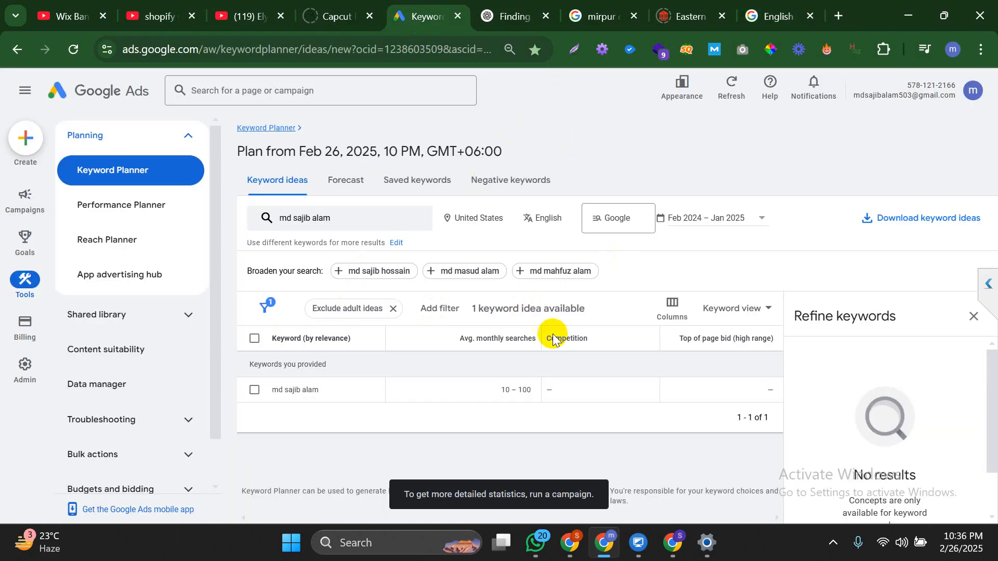
Close the Refine keywords side panel, then open and collapse the remote session's chat panel
click(971, 316)
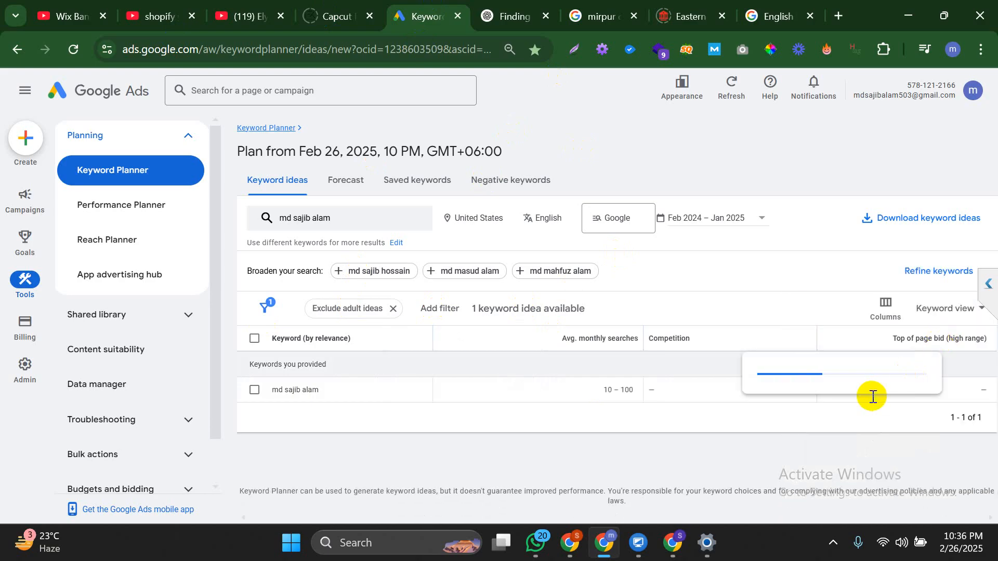
click(986, 297)
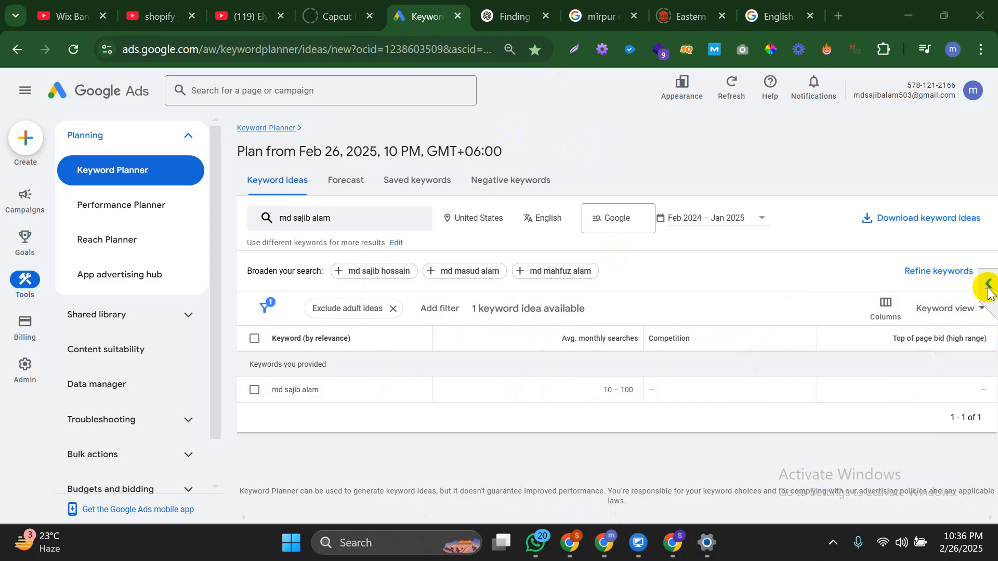
click(987, 289)
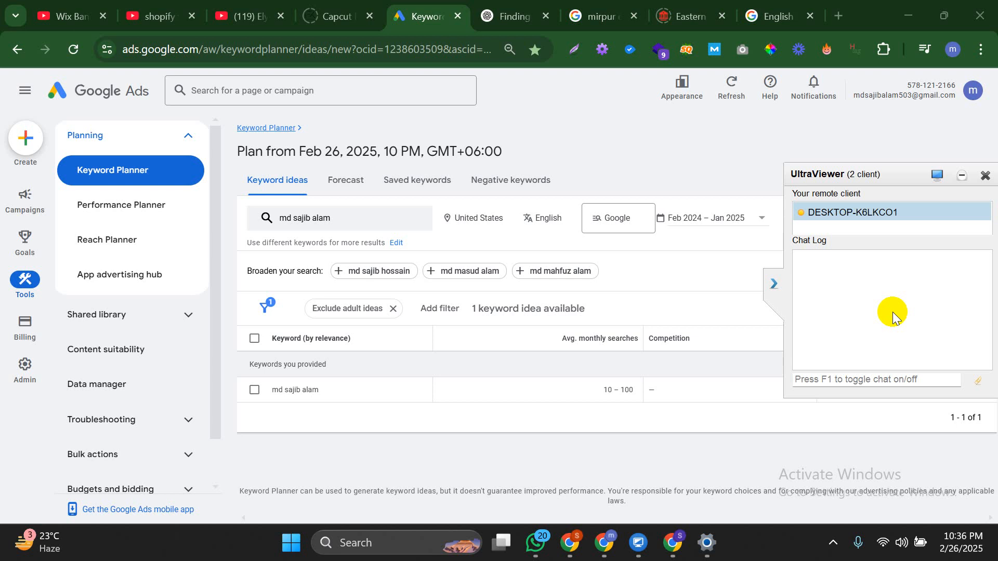
click(772, 280)
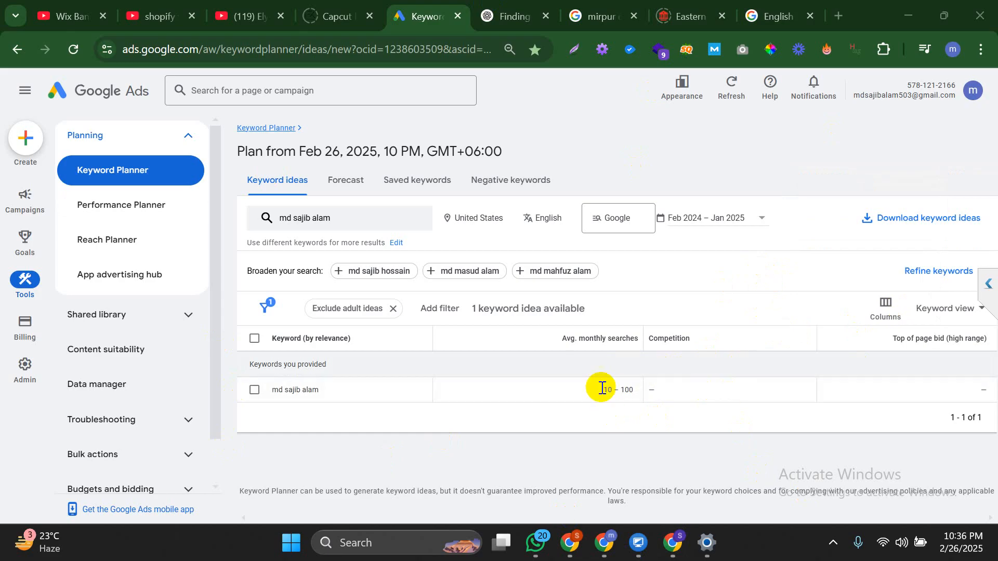
mouse_move(575, 335)
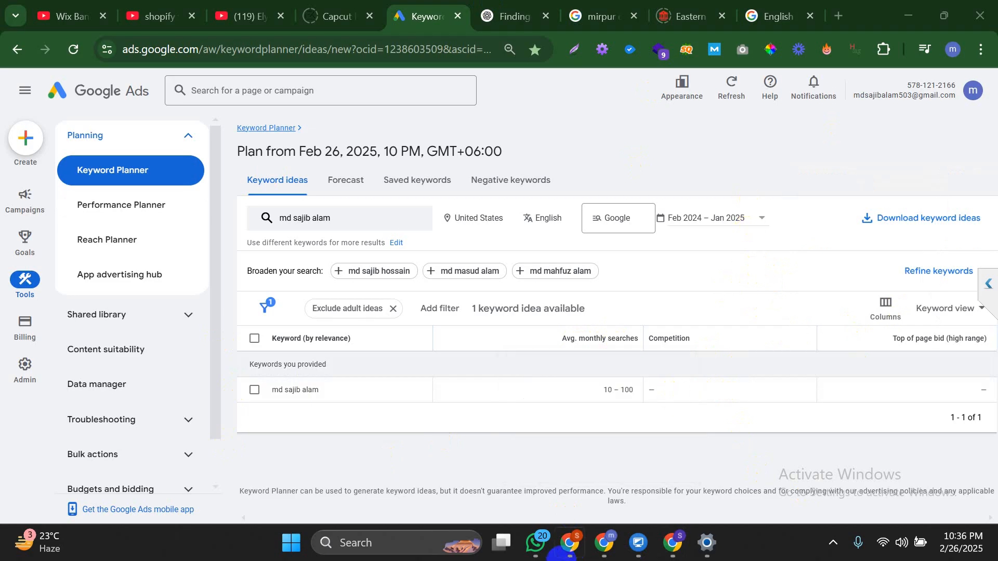
Switch to the Feb Lamp Parts document and click into the supplier trustworthiness and local supplier paragraphs
mouse_move(670, 550)
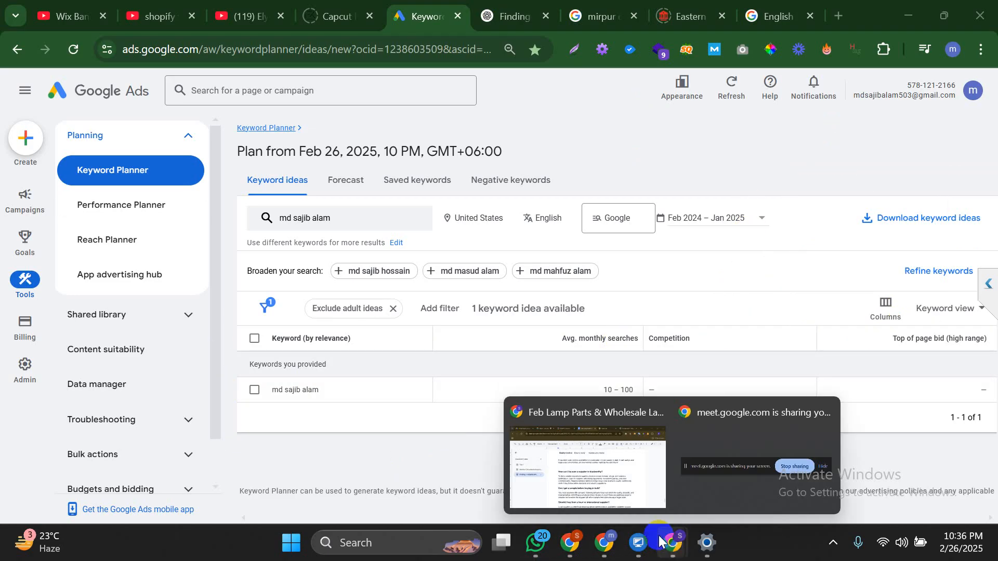
click(603, 465)
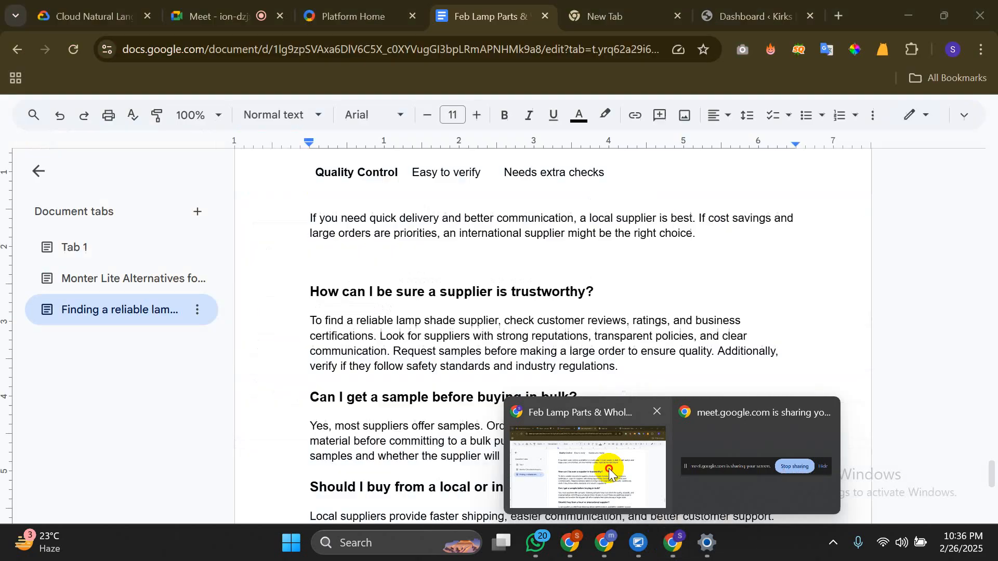
click(554, 337)
scroll(554, 341, down, 5)
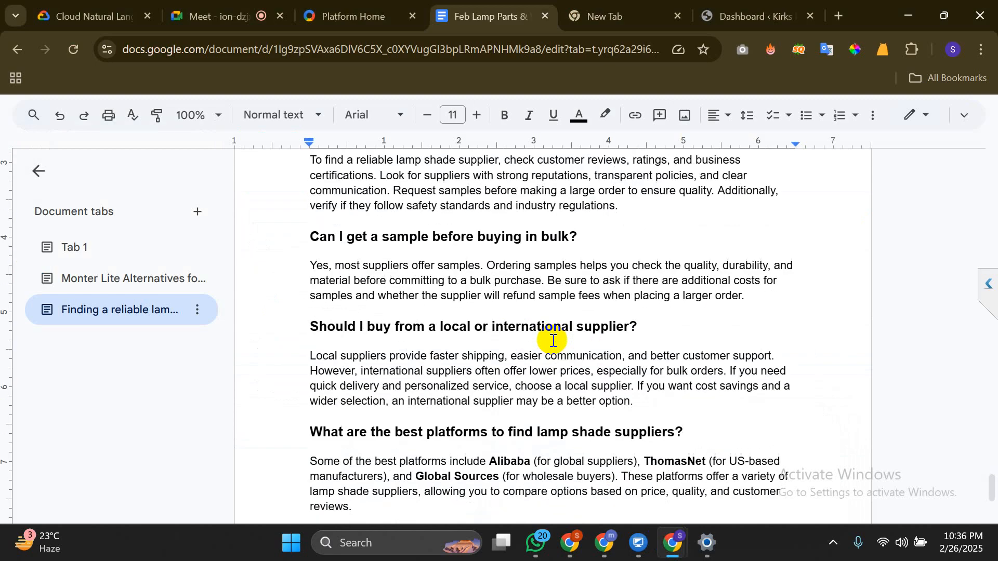
scroll(554, 341, up, 2)
scroll(554, 341, down, 1)
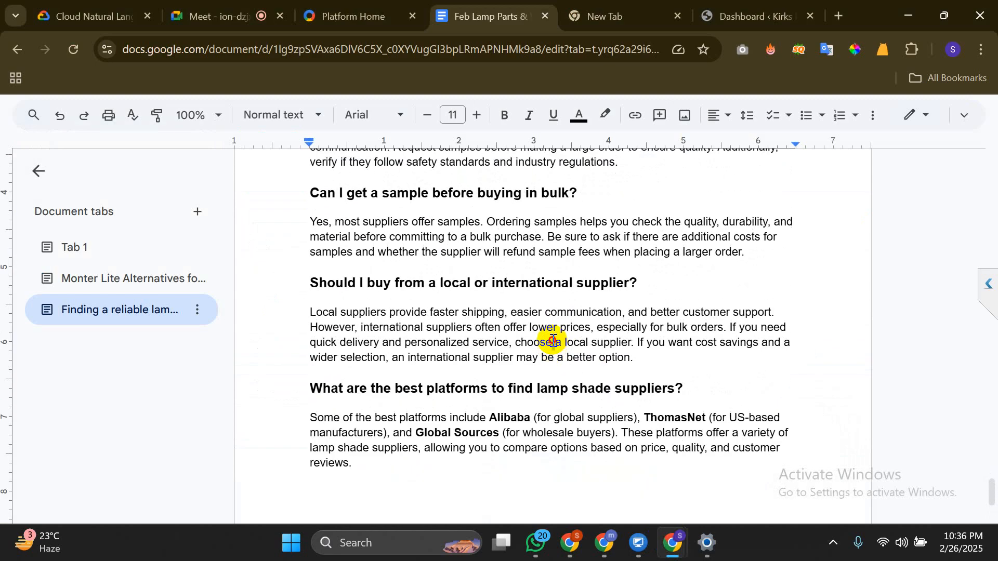
click(553, 341)
Scroll up through the article to the Key Factors section's Material Quality part
scroll(534, 192, up, 5)
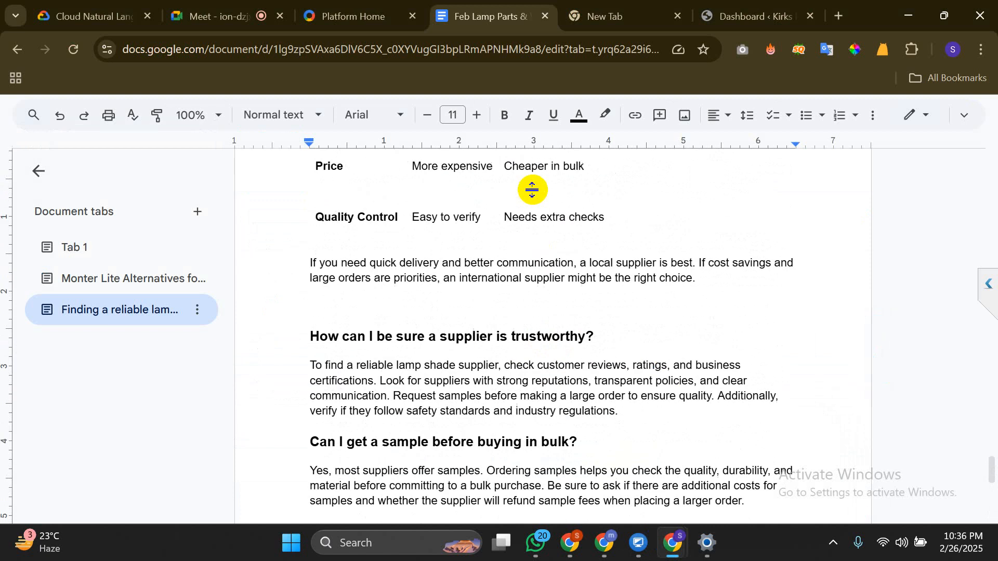
scroll(534, 191, down, 8)
scroll(534, 192, up, 12)
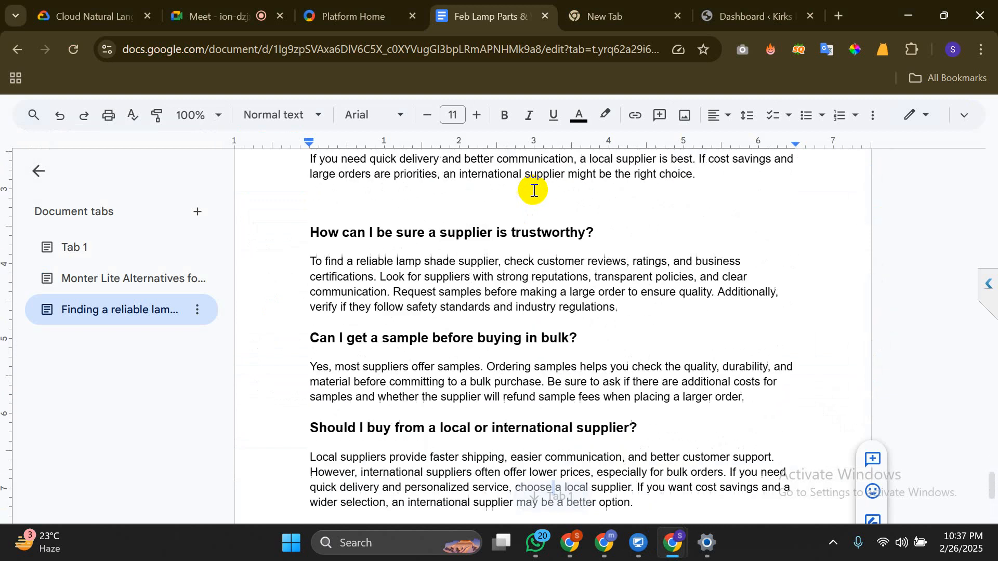
scroll(533, 189, up, 20)
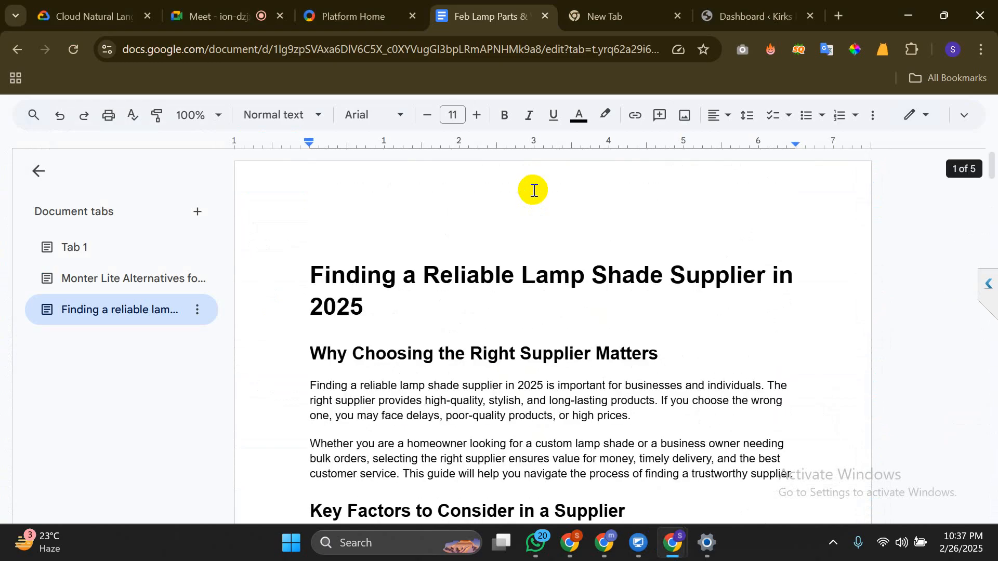
scroll(534, 190, down, 4)
scroll(533, 190, up, 4)
scroll(533, 190, down, 4)
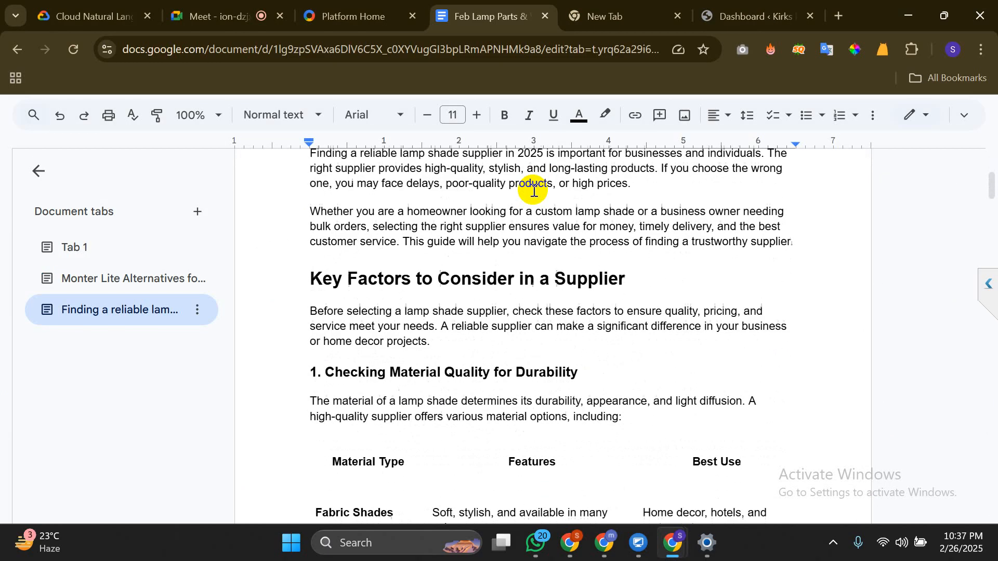
scroll(534, 190, up, 4)
scroll(534, 190, down, 8)
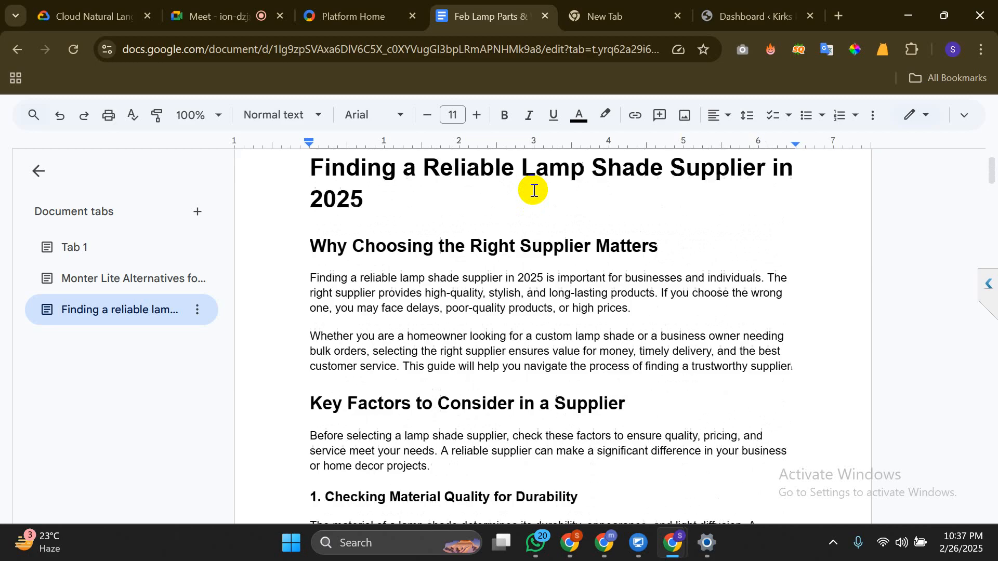
scroll(534, 190, up, 5)
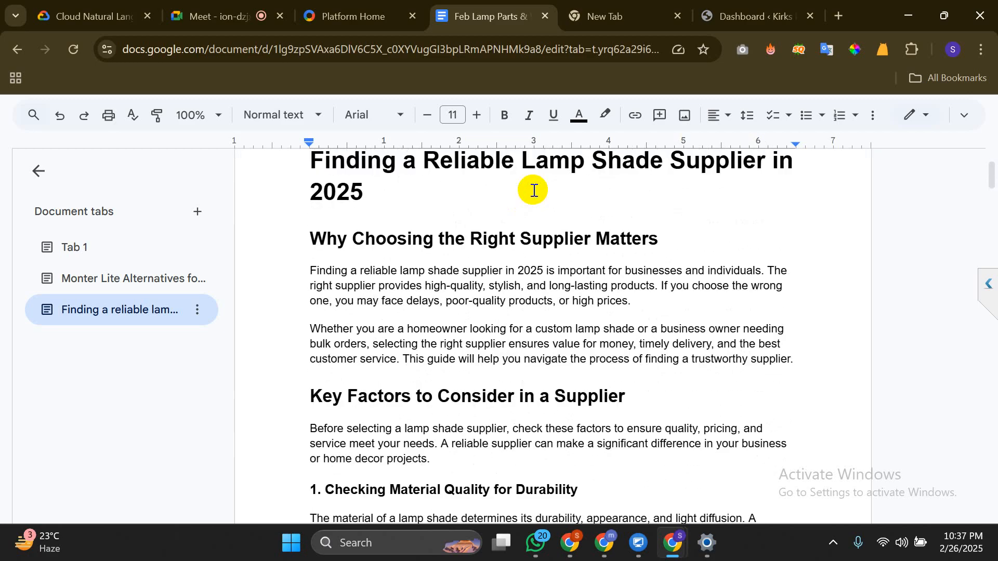
scroll(408, 271, down, 4)
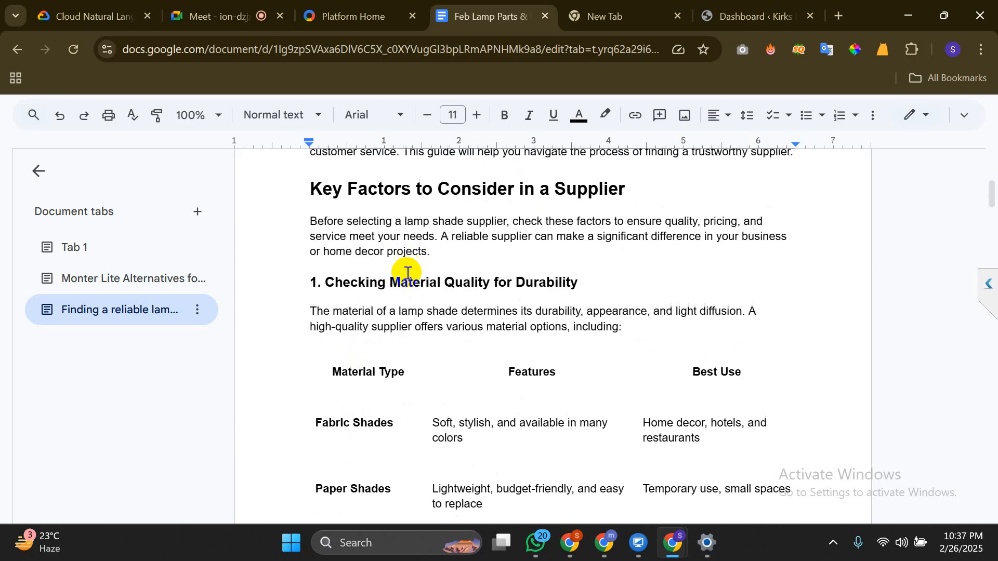
Delete the 2., 3., 4. and 5. prefixes from the customization, safety, prices and shipping headings
click(328, 282)
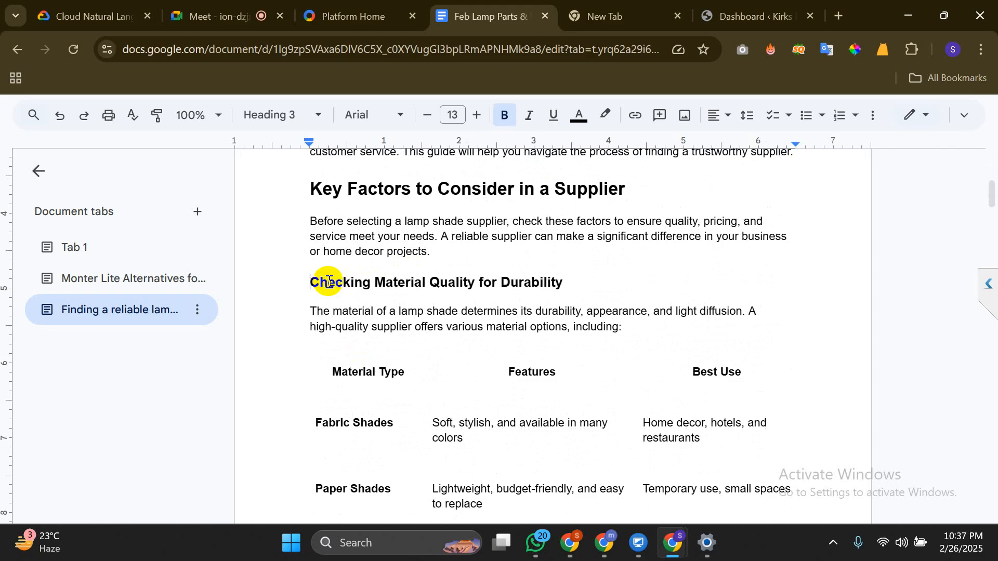
scroll(329, 282, down, 10)
right_click(329, 281)
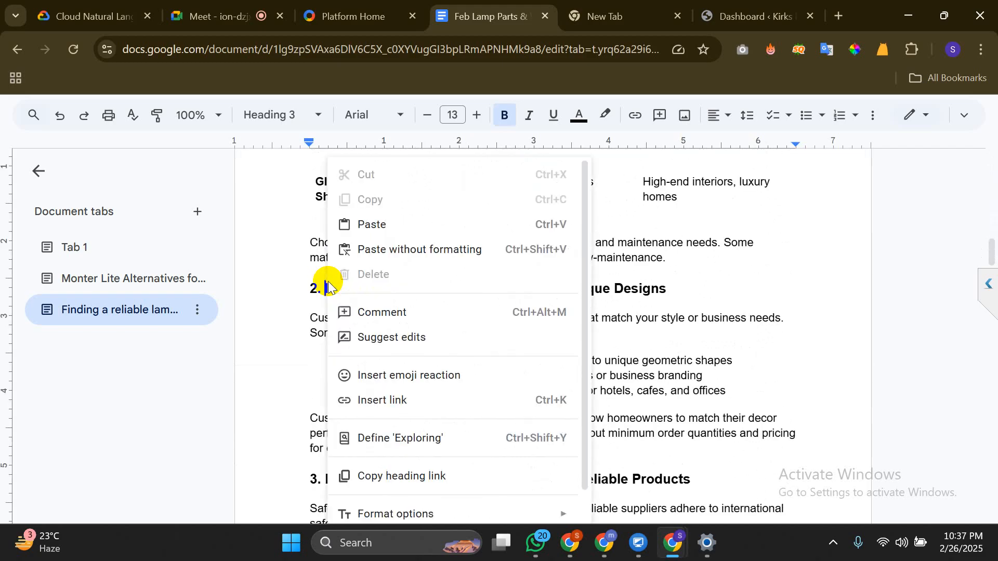
click(322, 285)
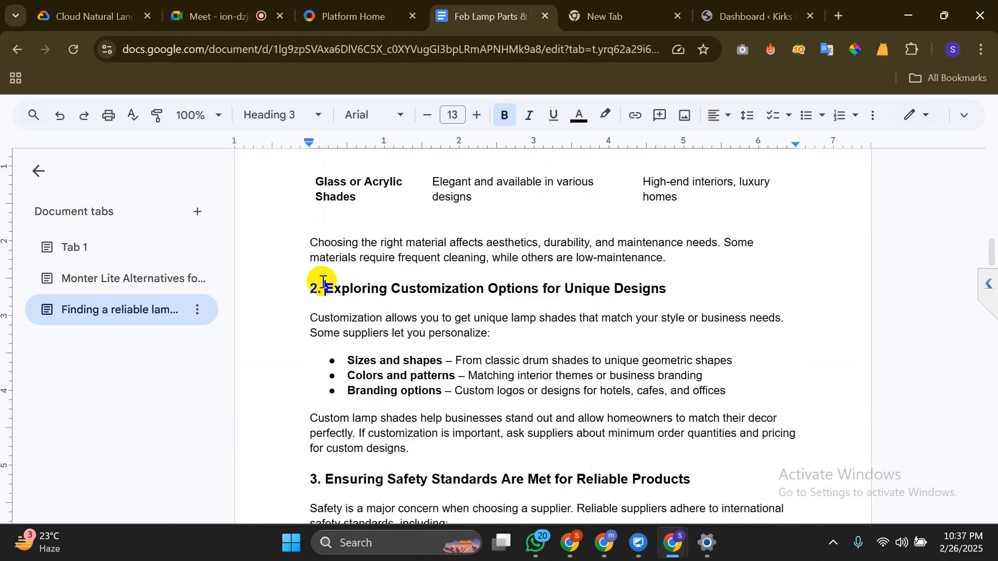
key(BackSpace)
scroll(343, 224, down, 3)
click(315, 312)
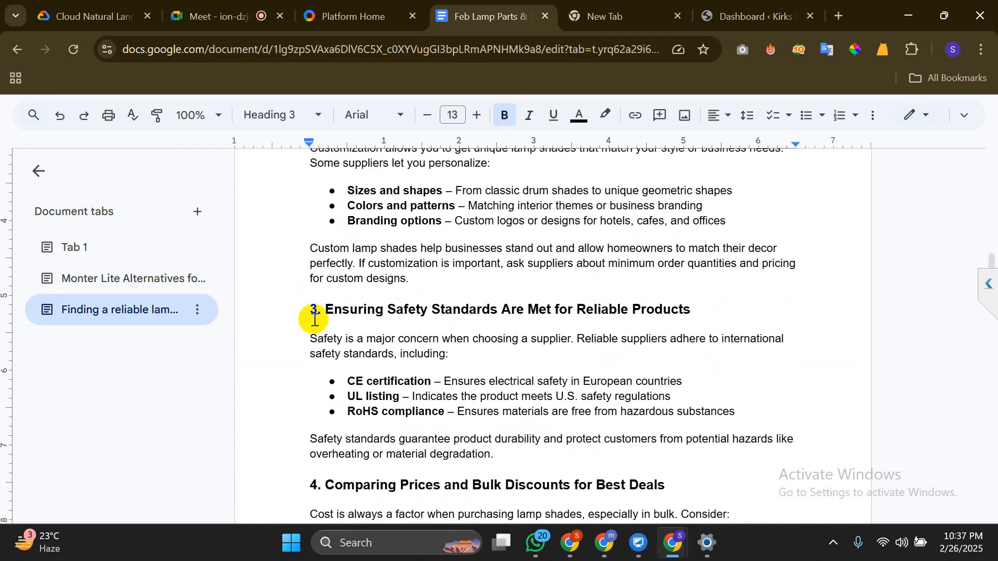
click(326, 312)
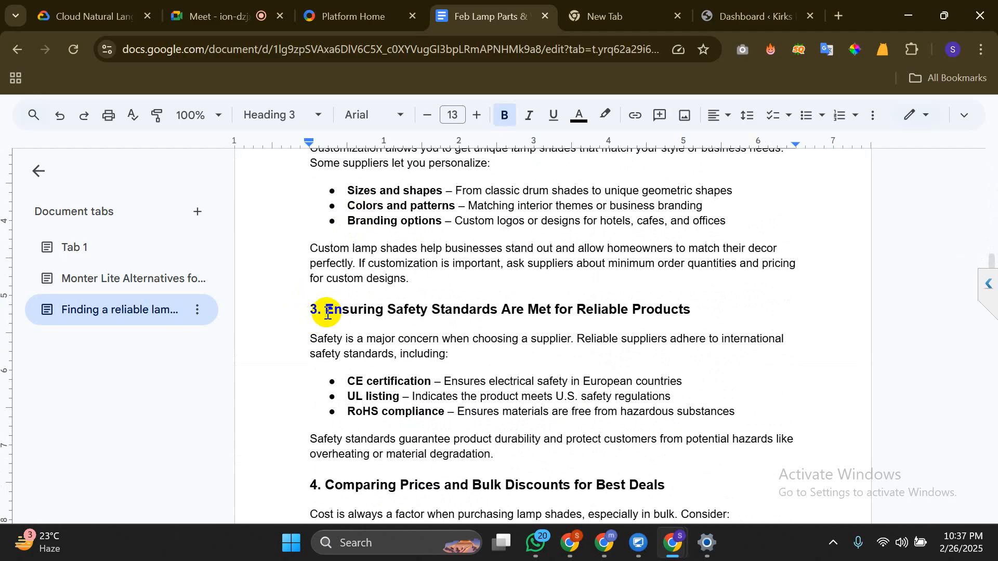
key(BackSpace)
scroll(326, 311, down, 3)
click(326, 312)
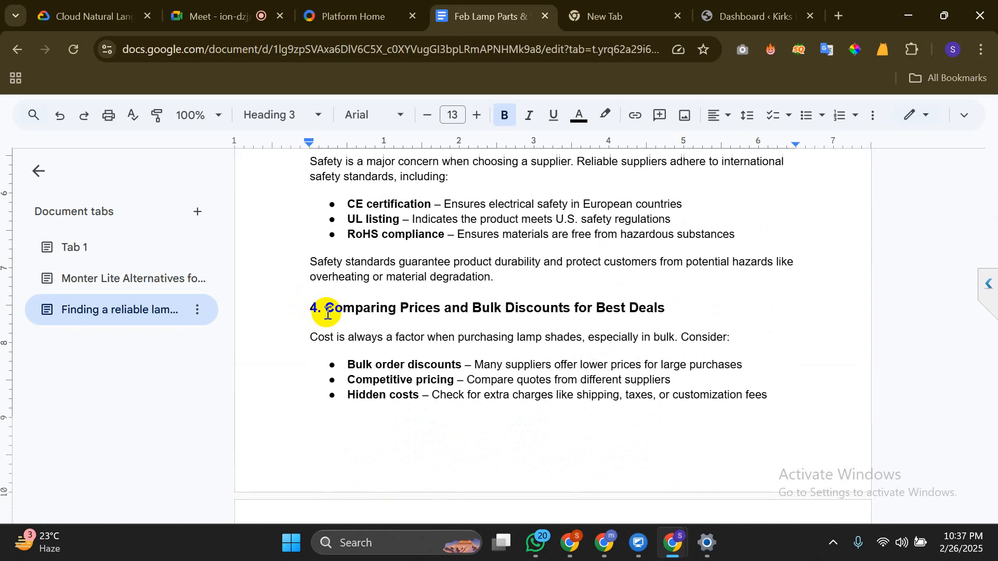
key(BackSpace)
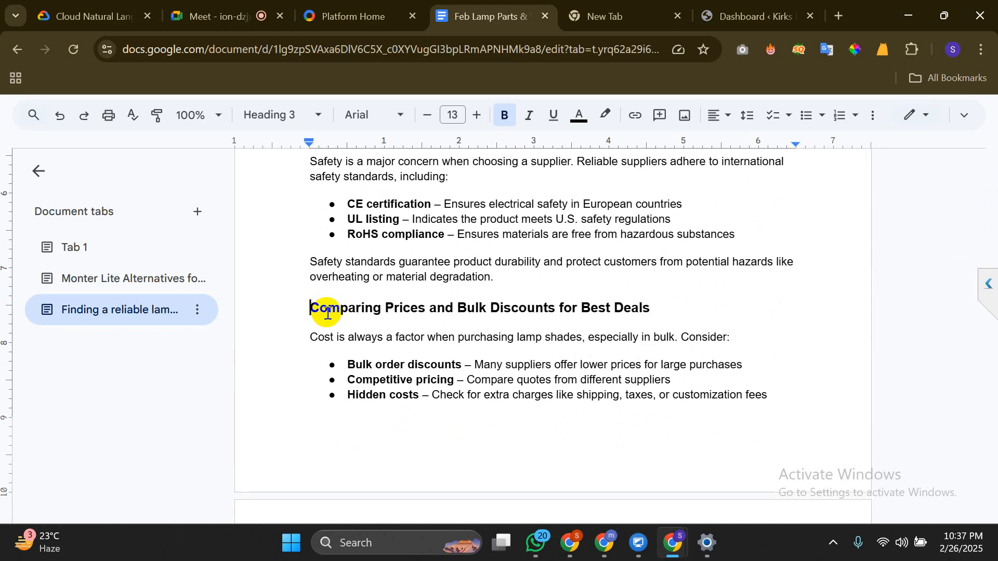
scroll(326, 312, down, 5)
click(326, 219)
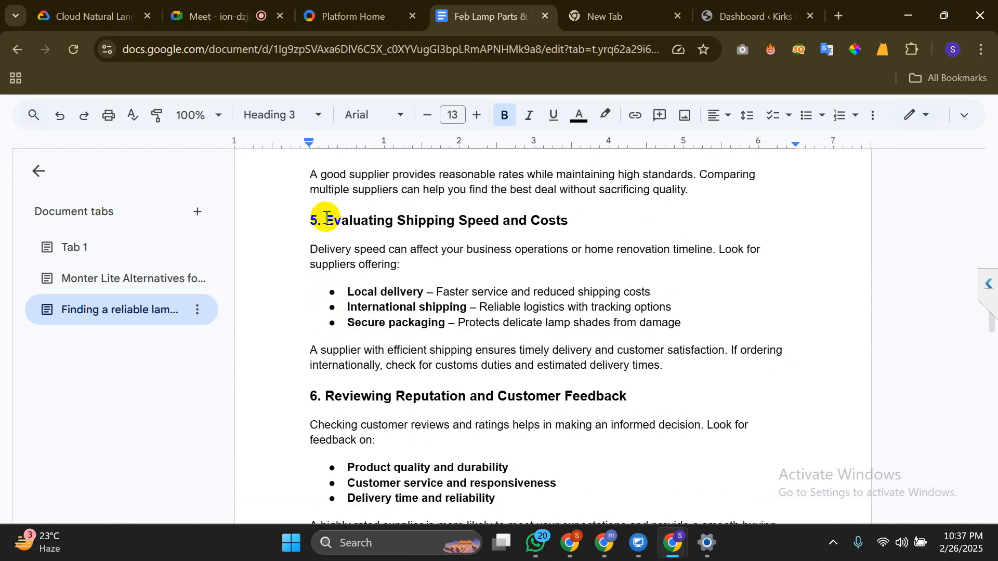
key(BackSpace)
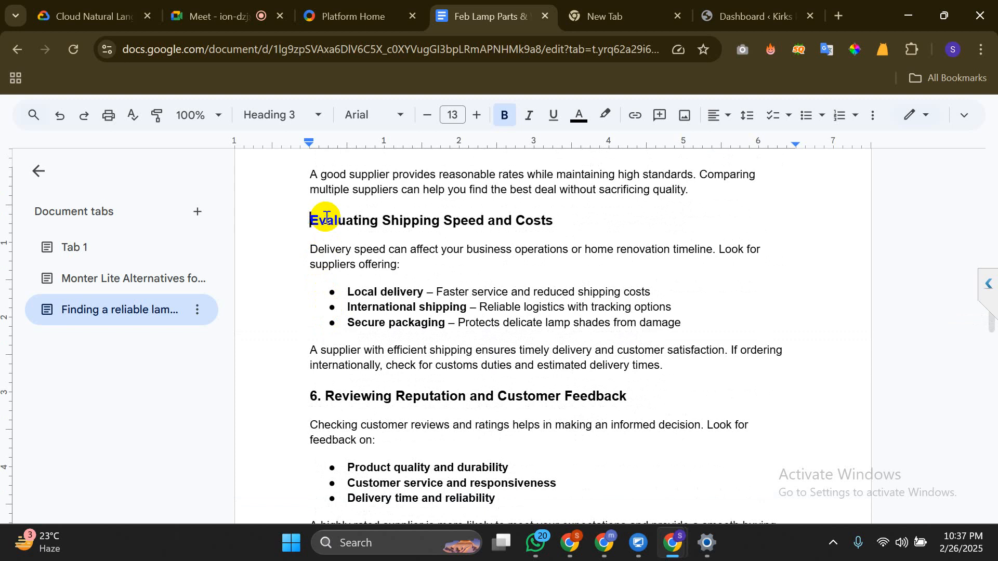
Remove the 6. prefix from the Reviewing Reputation heading and move to Searching on Online Marketplaces
scroll(326, 219, down, 3)
click(325, 200)
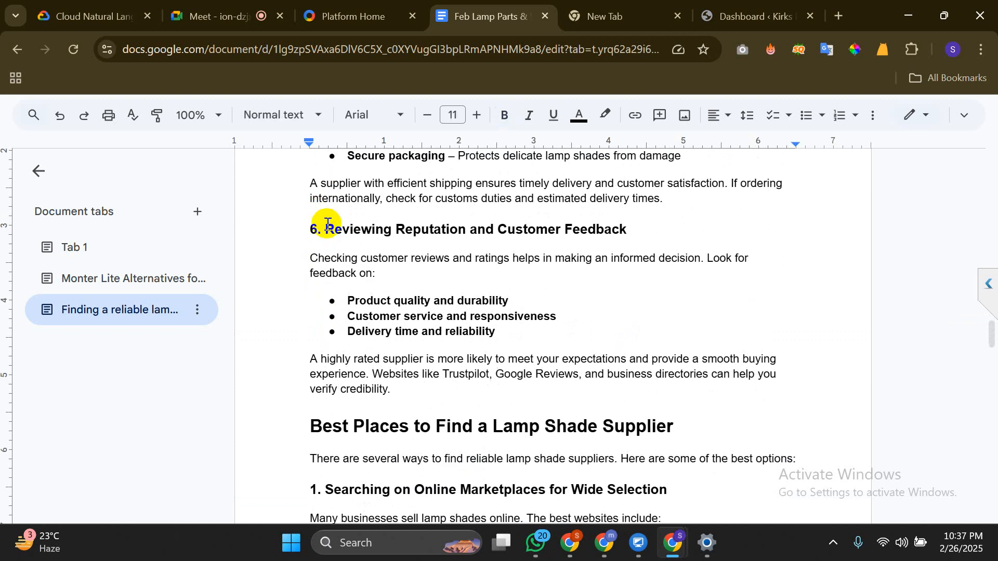
click(327, 222)
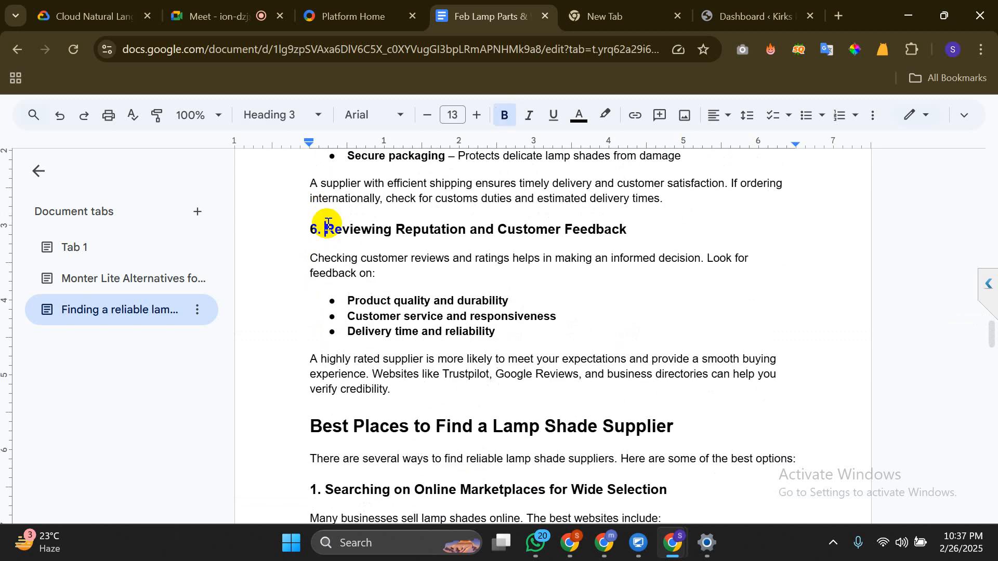
key(BackSpace)
key(BackSpace)
key(BackSpace)
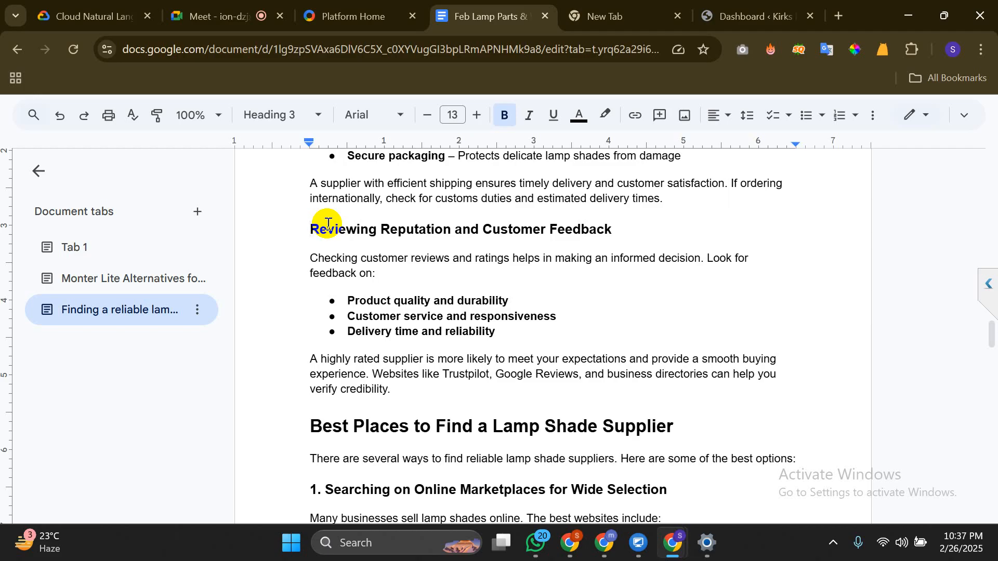
scroll(327, 223, down, 2)
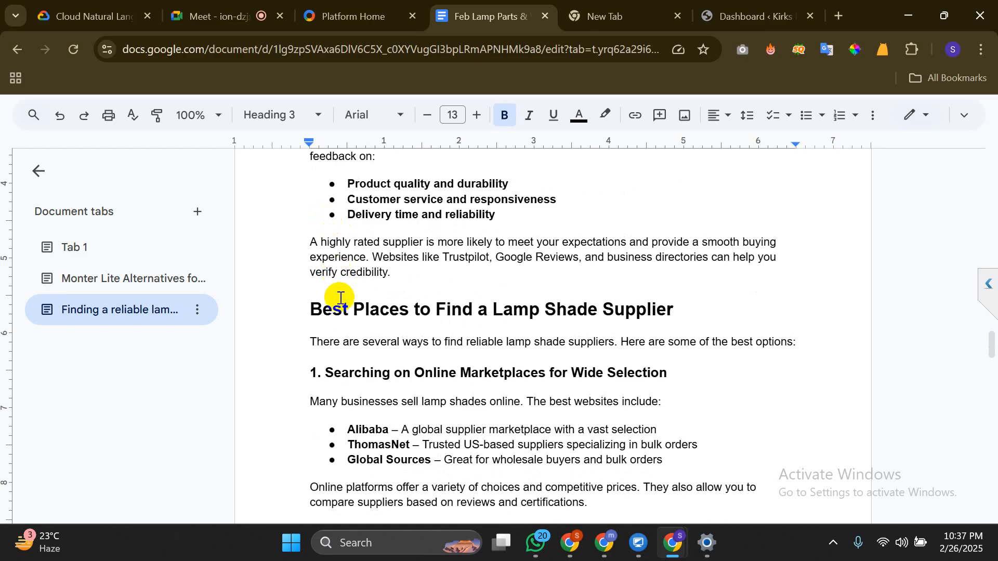
scroll(338, 291, down, 2)
click(331, 281)
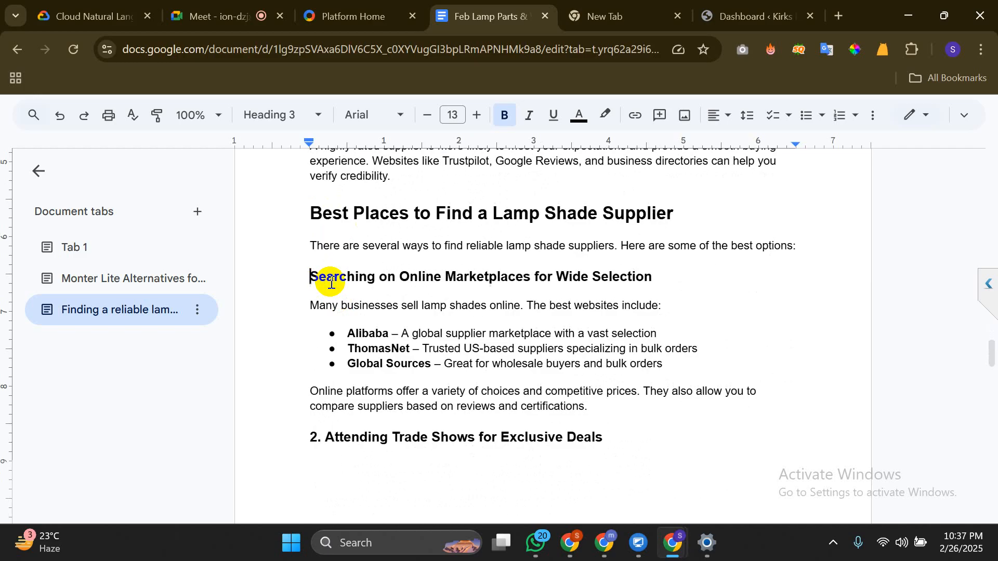
Strip the 2. from Attending Trade Shows, undoing an accidental heading merge
scroll(330, 260, down, 3)
click(329, 240)
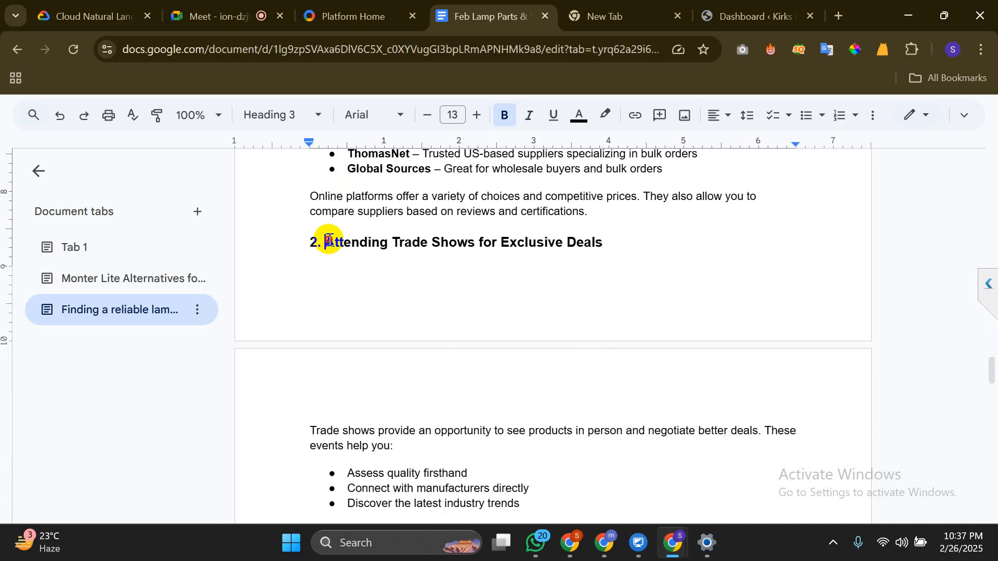
key(BackSpace)
key(BackSpace)
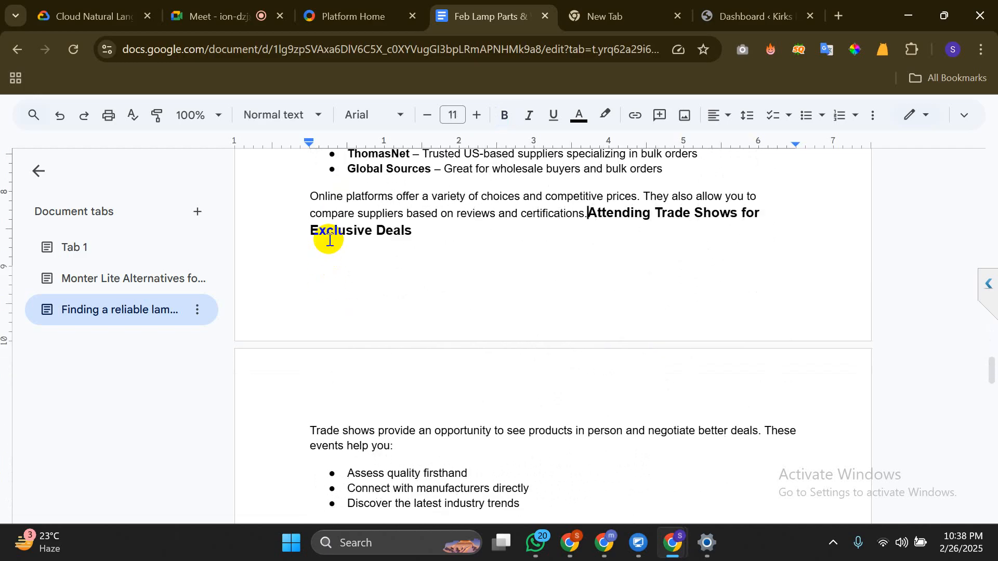
key(Return)
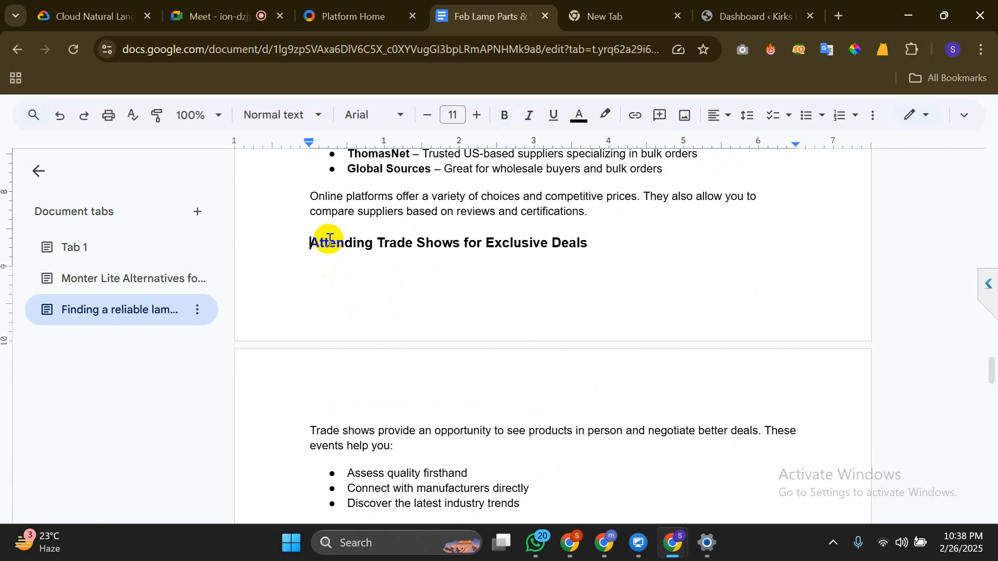
key(ctrl+z)
key(ctrl+z)
key(ctrl+z)
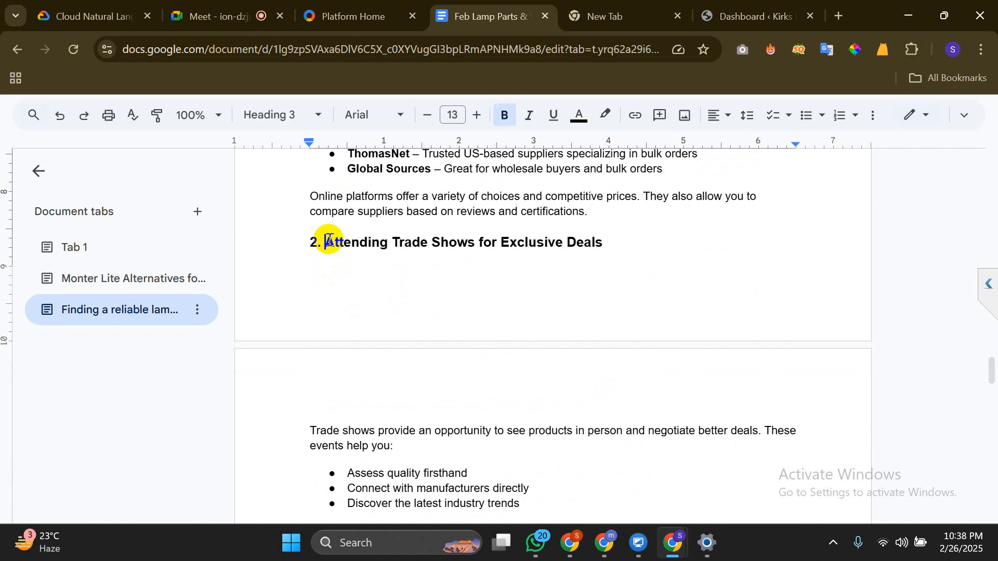
key(BackSpace)
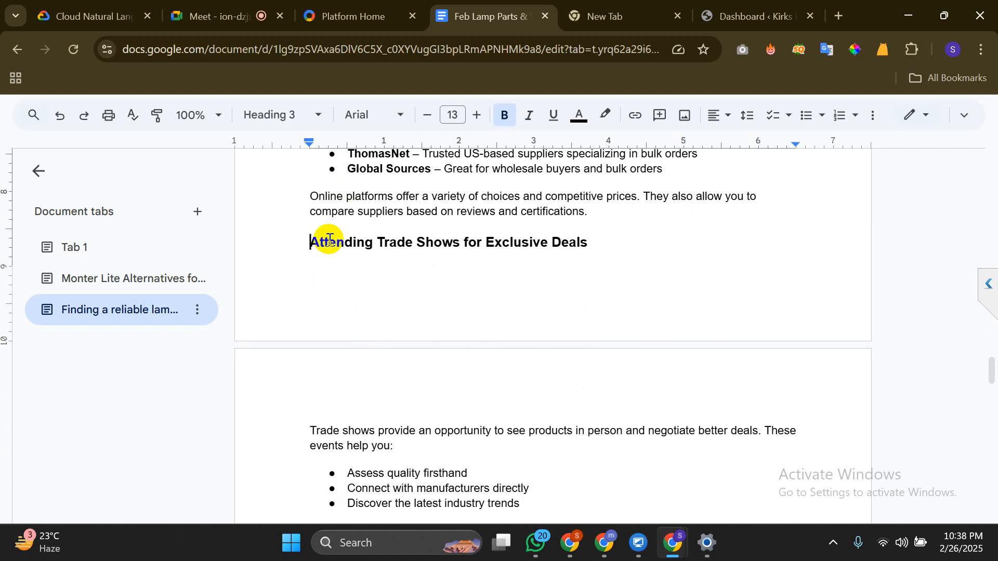
Delete the 3. from Using Business Directories and place the caret before the Referrals heading
scroll(330, 240, down, 5)
scroll(331, 244, down, 1)
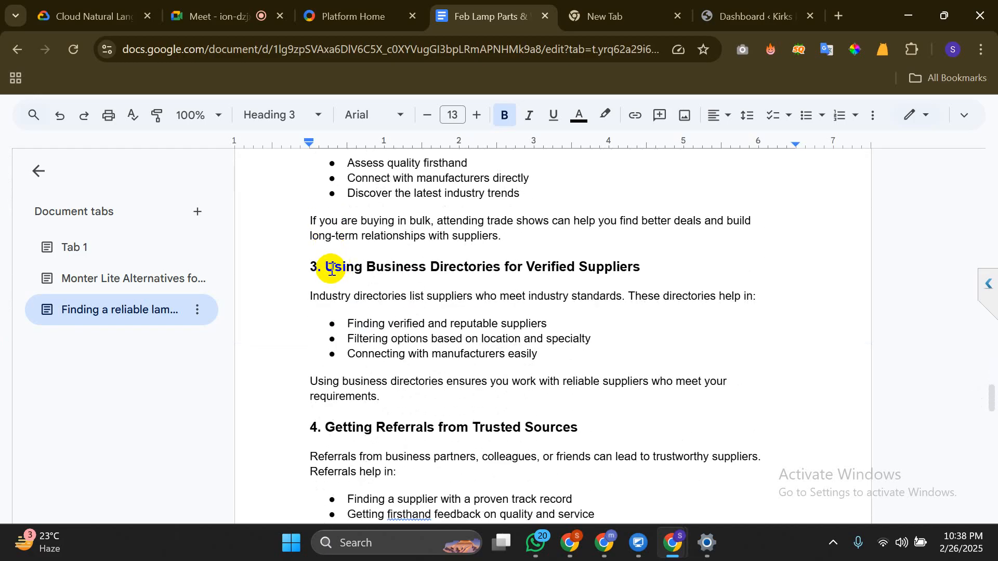
click(332, 268)
key(BackSpace)
key(BackSpace)
key(BackSpace)
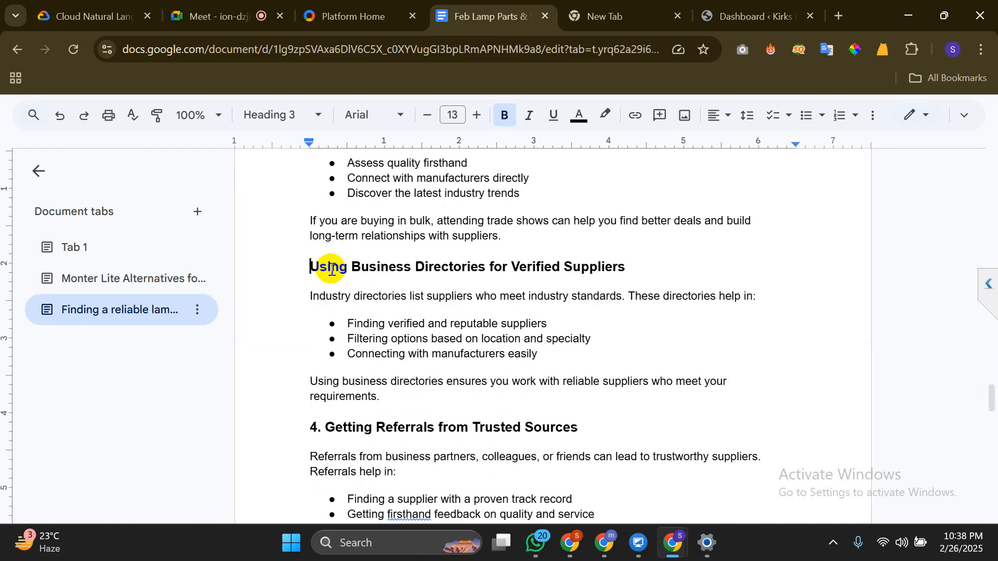
scroll(331, 268, down, 5)
scroll(330, 266, up, 3)
click(330, 305)
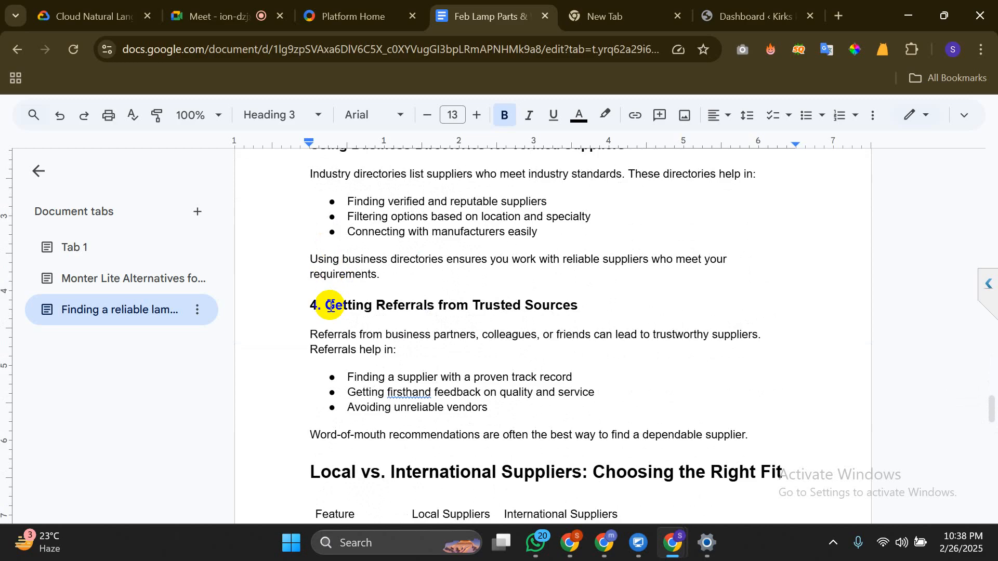
Delete the 4. prefix from the Getting Referrals from Trusted Sources heading
key(BackSpace)
key(BackSpace)
key(BackSpace)
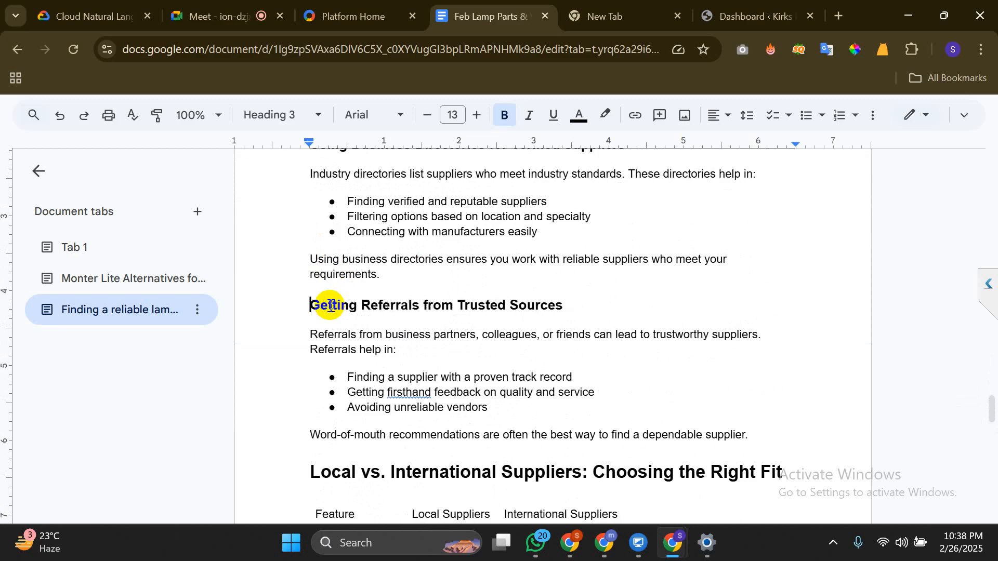
scroll(330, 305, down, 5)
scroll(330, 306, down, 15)
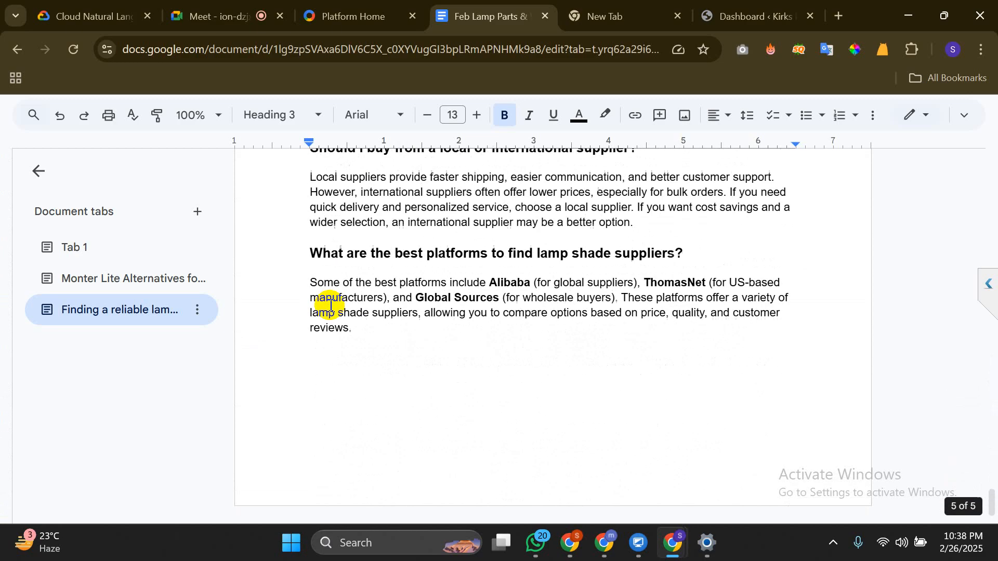
scroll(330, 305, up, 3)
scroll(330, 306, up, 20)
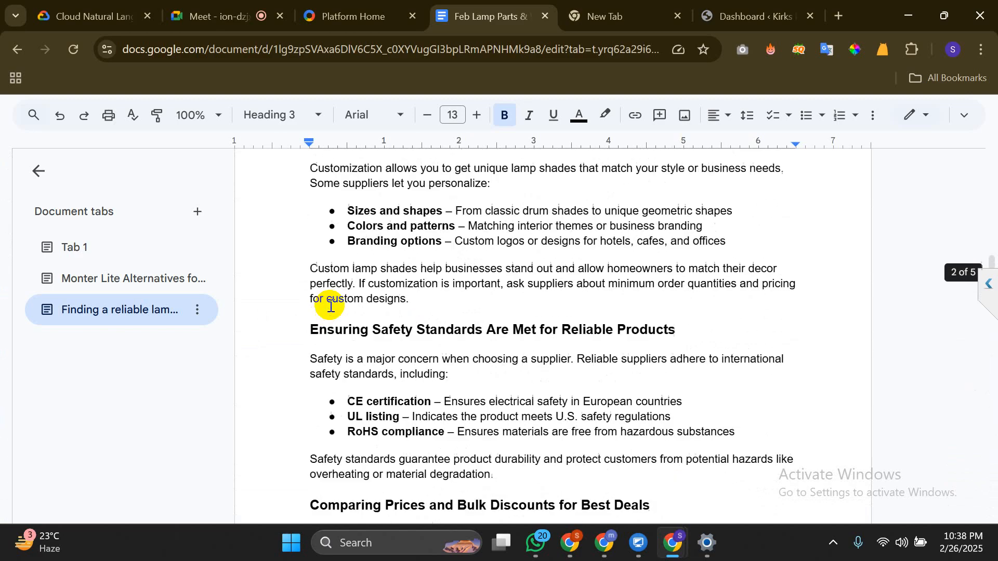
scroll(330, 306, up, 10)
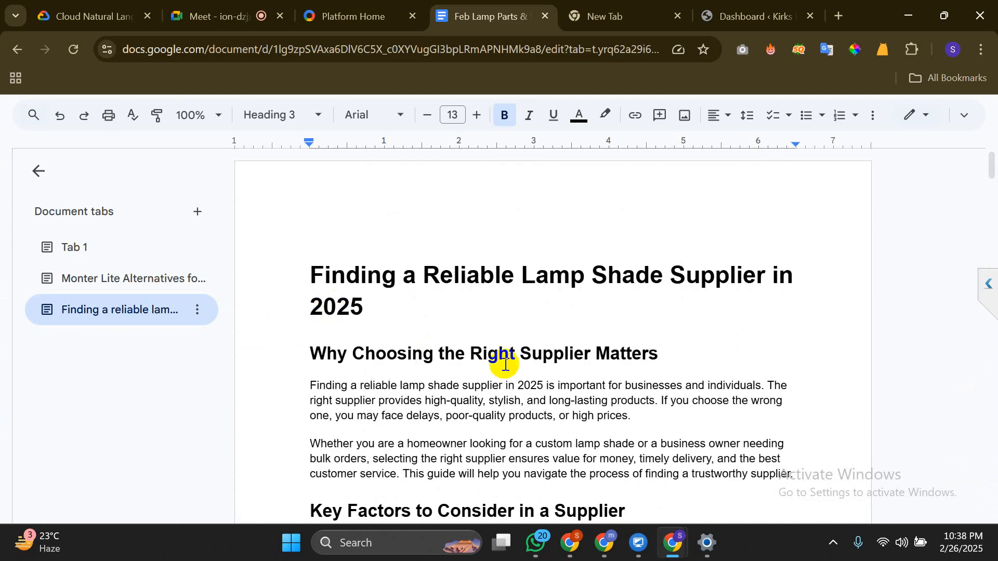
Scroll through the article to review the unnumbered safety and prices headings
drag(471, 350, 483, 360)
click(483, 360)
scroll(483, 360, down, 4)
scroll(483, 360, up, 2)
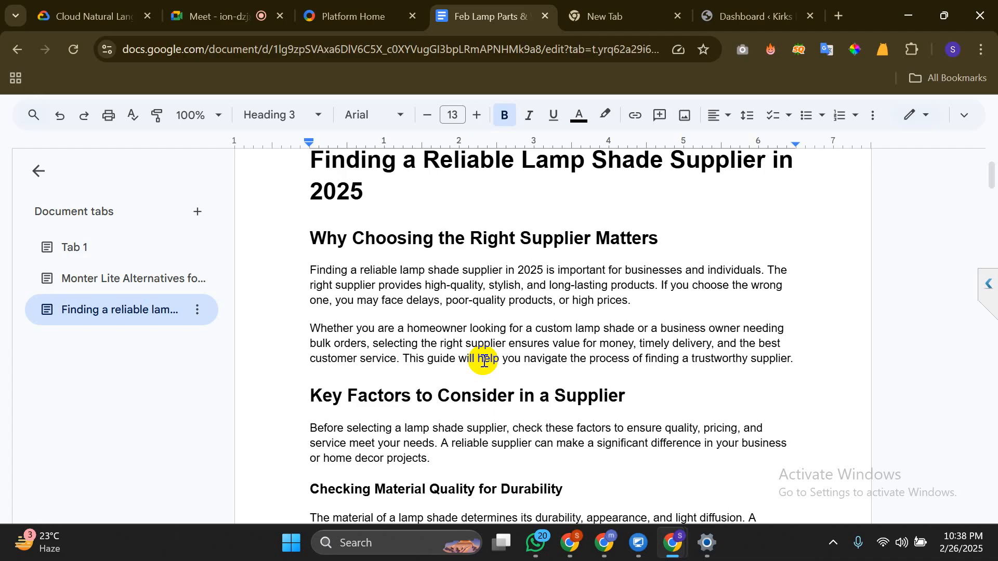
scroll(483, 360, down, 20)
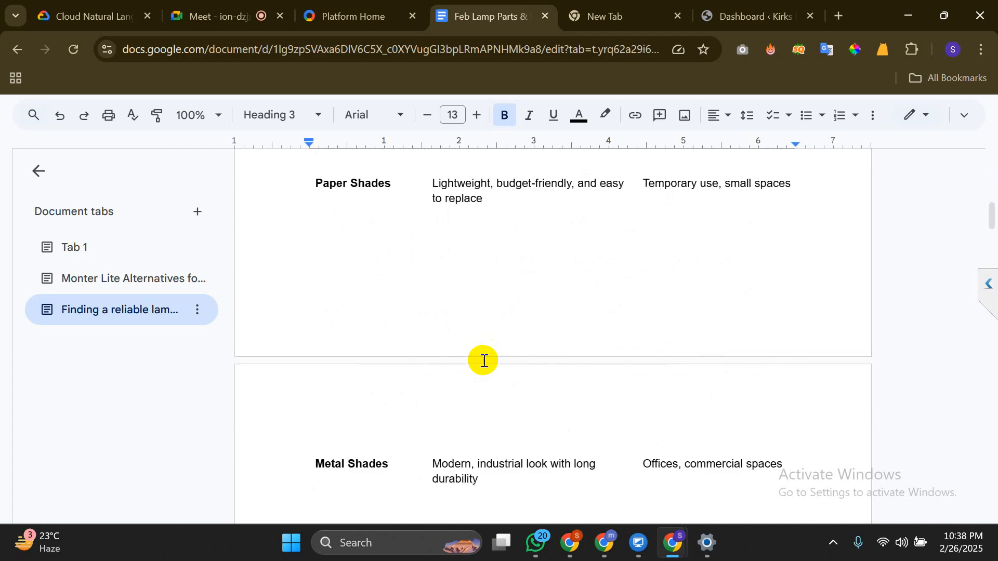
scroll(483, 360, down, 10)
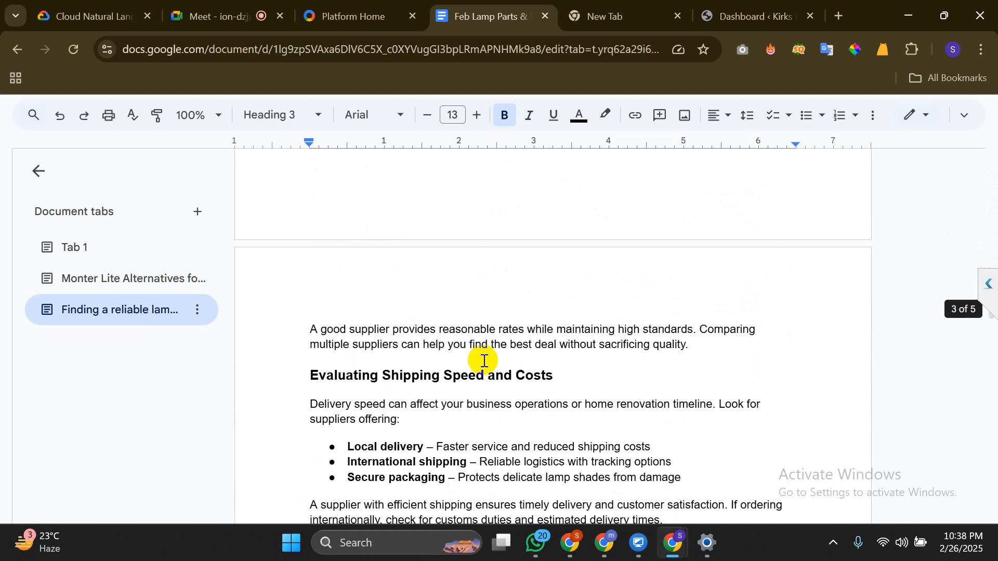
scroll(484, 360, up, 7)
scroll(484, 360, up, 15)
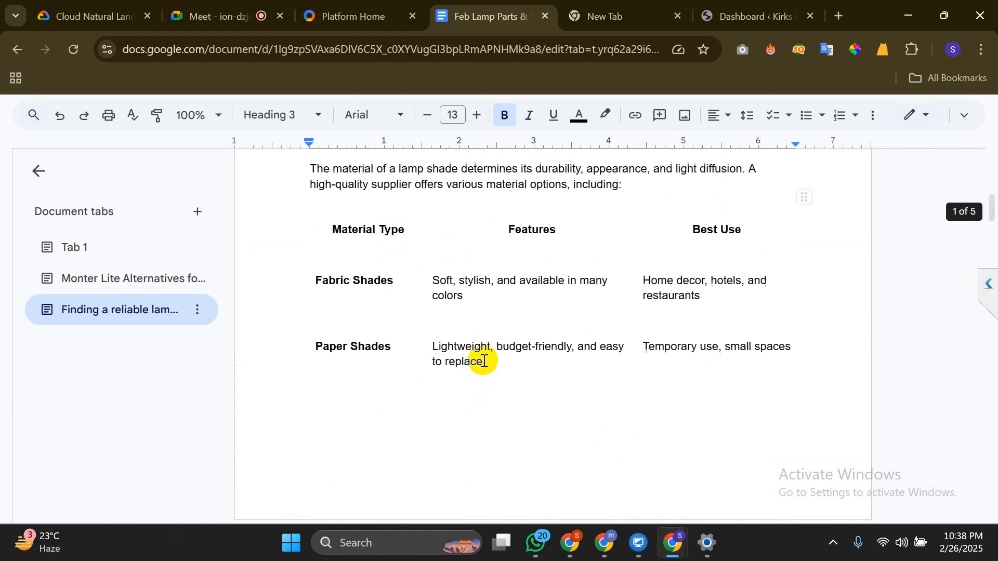
scroll(483, 361, up, 6)
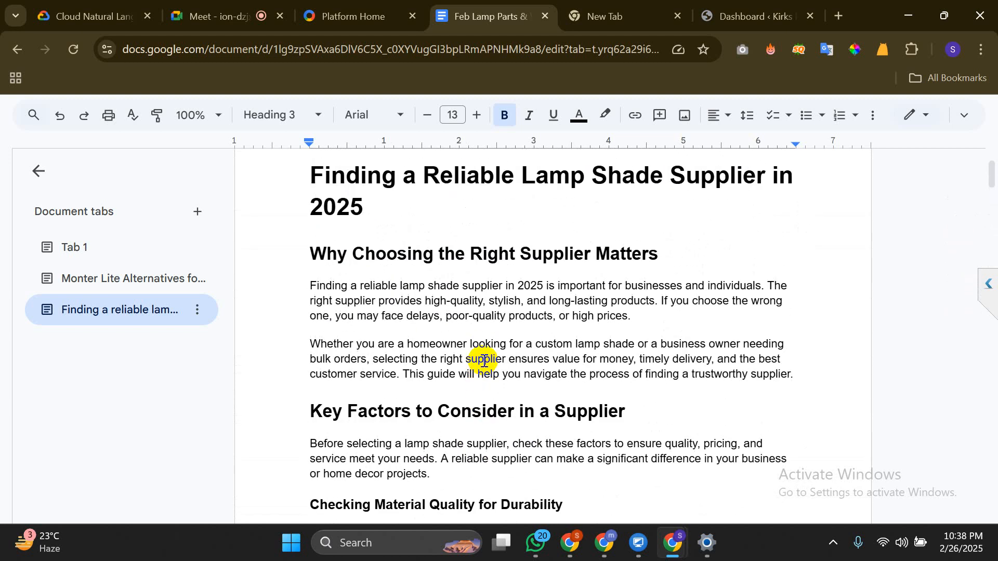
scroll(483, 360, down, 8)
scroll(484, 360, down, 10)
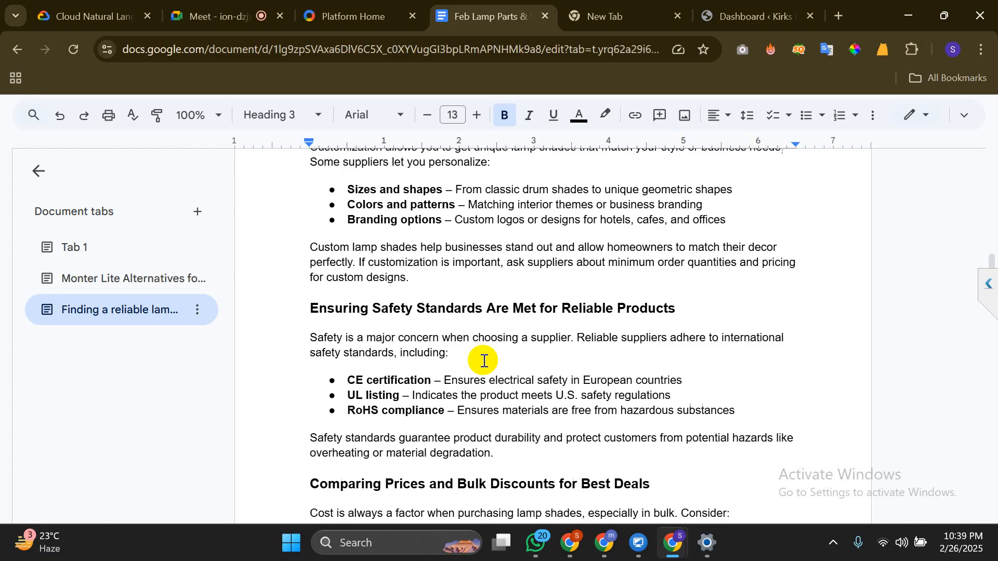
scroll(483, 360, down, 10)
scroll(484, 360, down, 5)
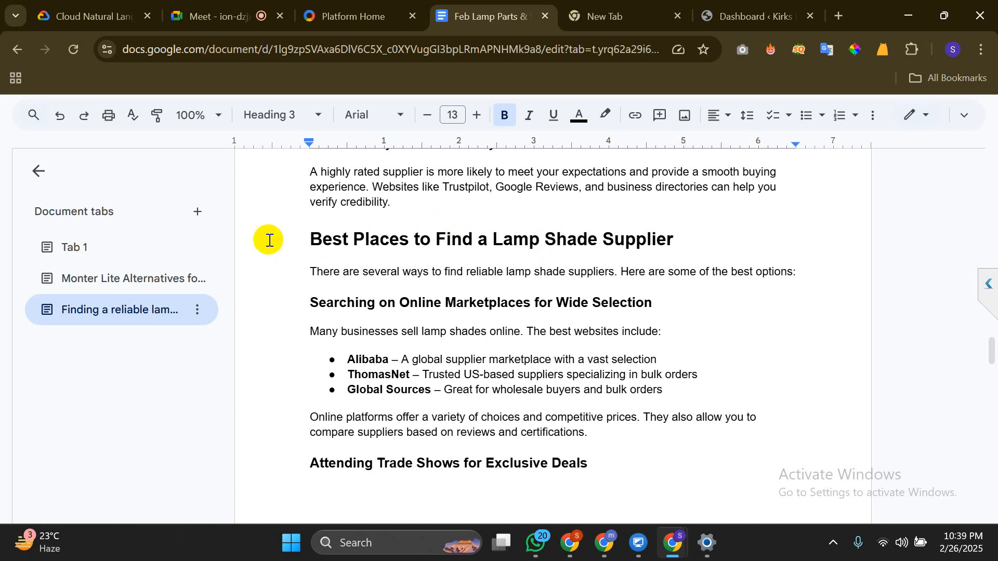
click(302, 239)
drag(368, 247, 687, 234)
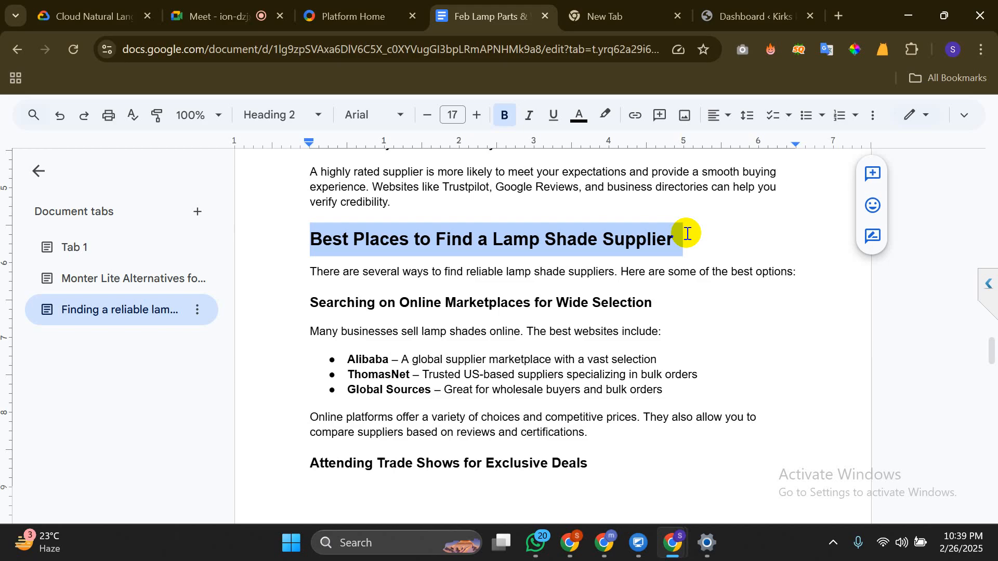
click(655, 281)
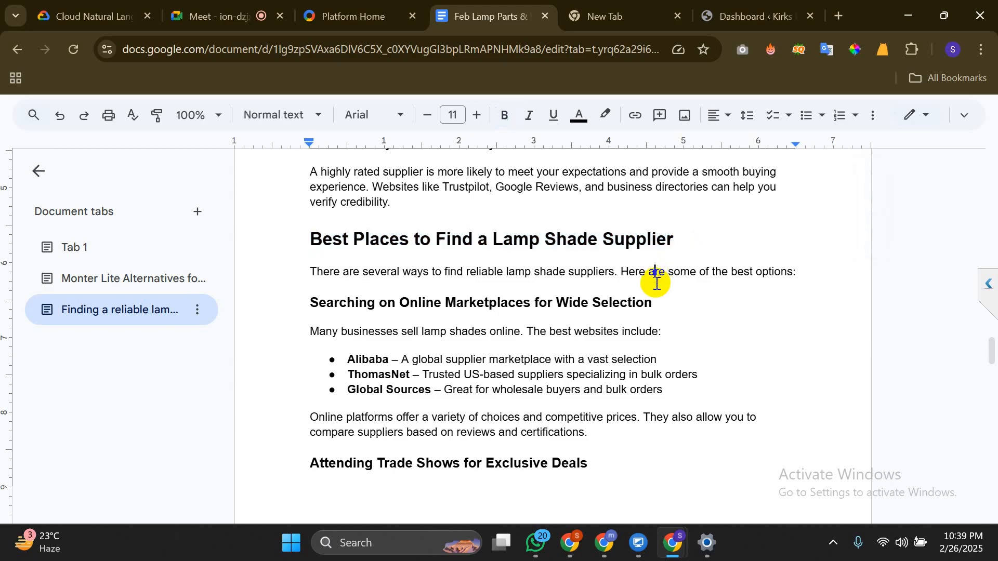
scroll(656, 282, down, 3)
scroll(657, 282, up, 3)
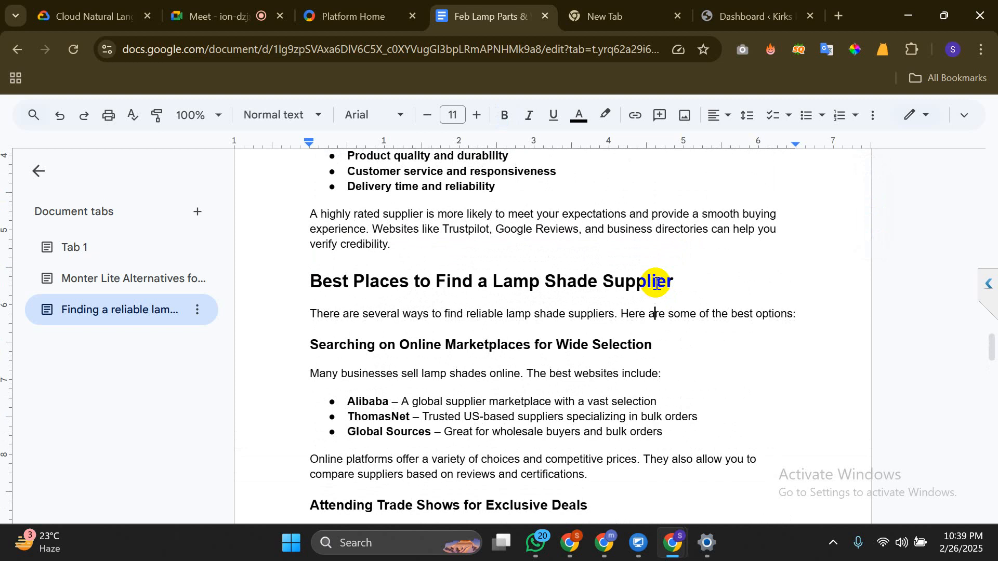
Move the empty new tab after the Kirks Lane WordPress dashboard tab and return to the dashboard
click(773, 7)
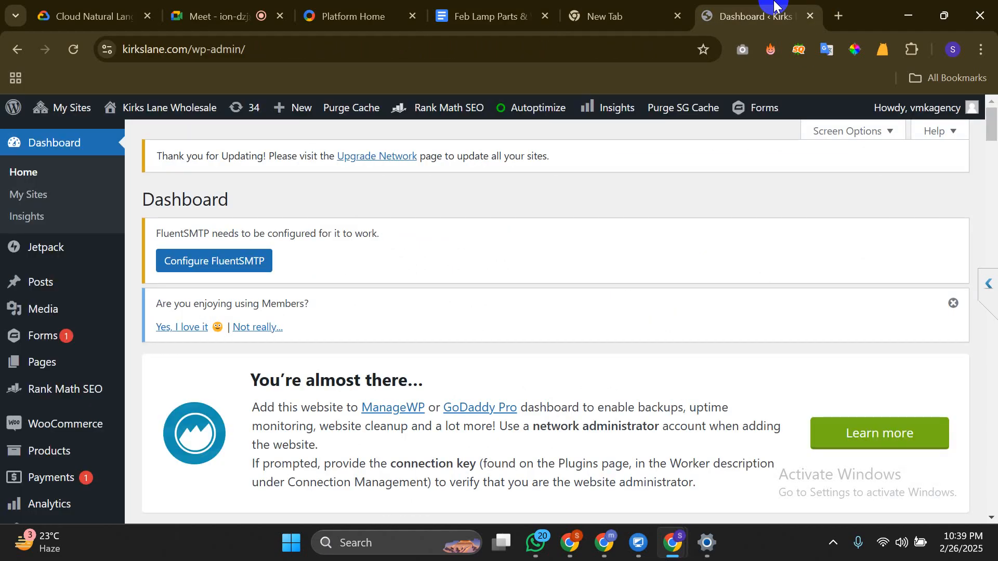
click(605, 7)
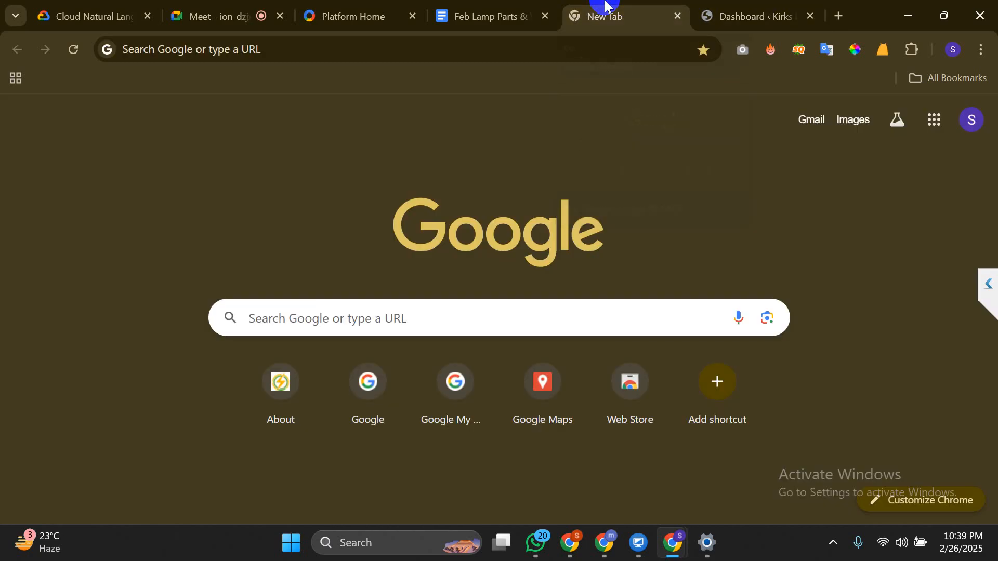
drag(605, 5, 753, 5)
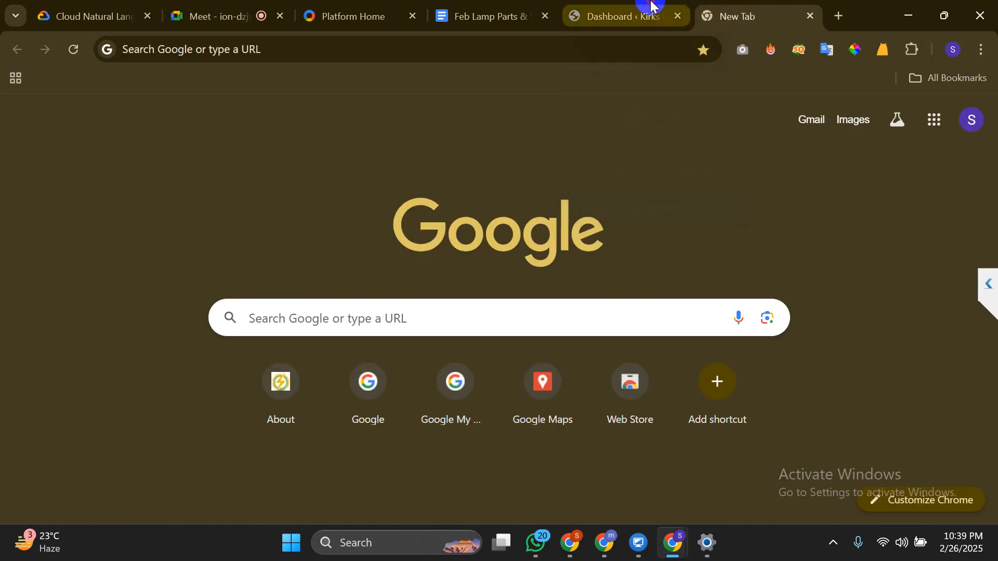
click(651, 5)
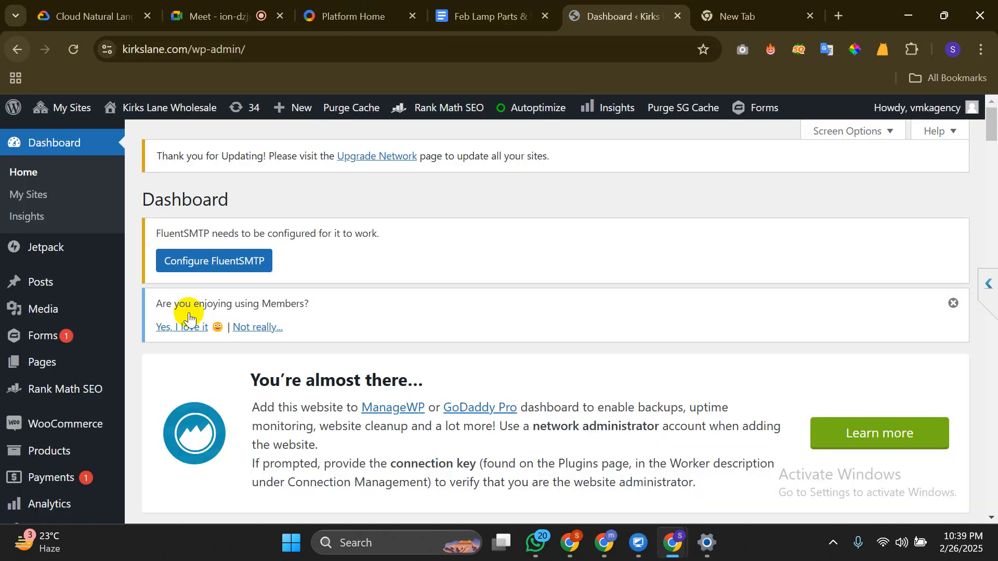
Scroll through the dashboard and bring up the Pages submenu in the admin sidebar
scroll(47, 287, down, 2)
scroll(50, 289, down, 2)
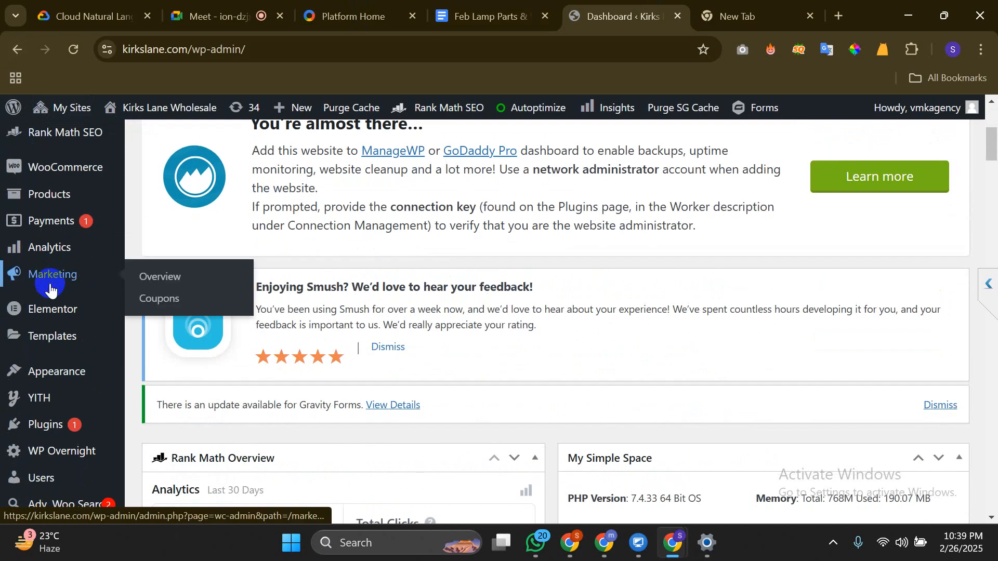
scroll(50, 287, down, 3)
scroll(50, 288, up, 1)
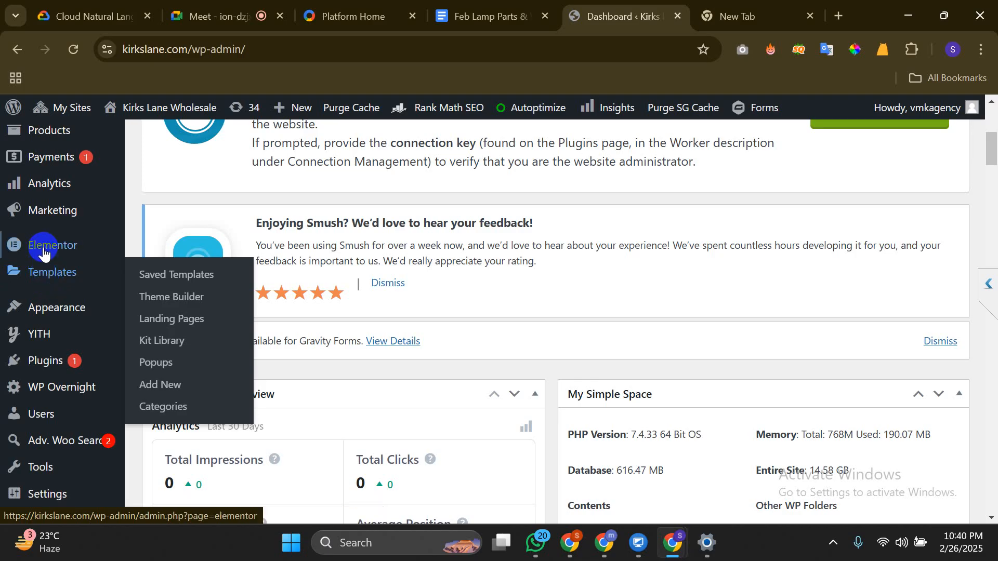
mouse_move(46, 252)
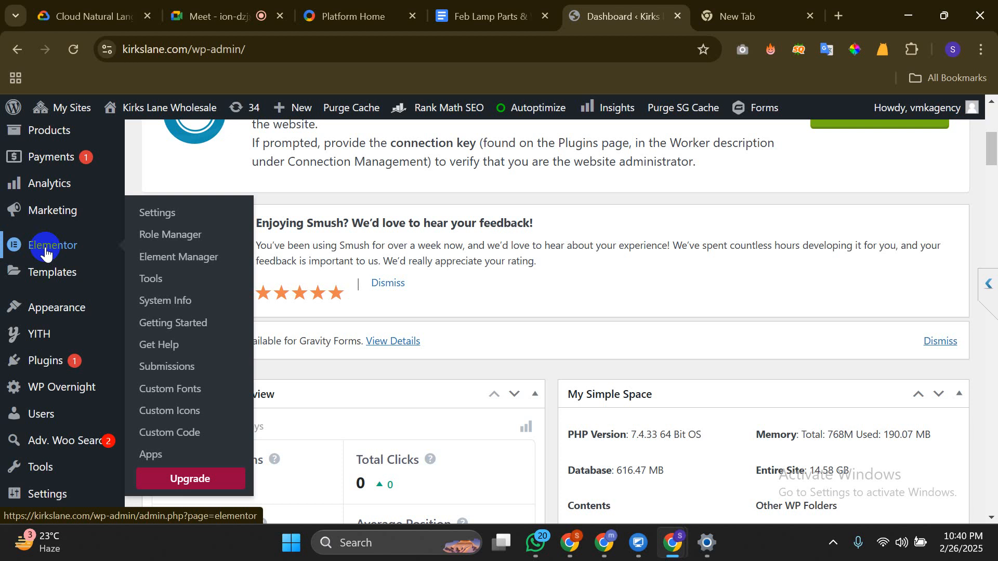
scroll(74, 245, up, 5)
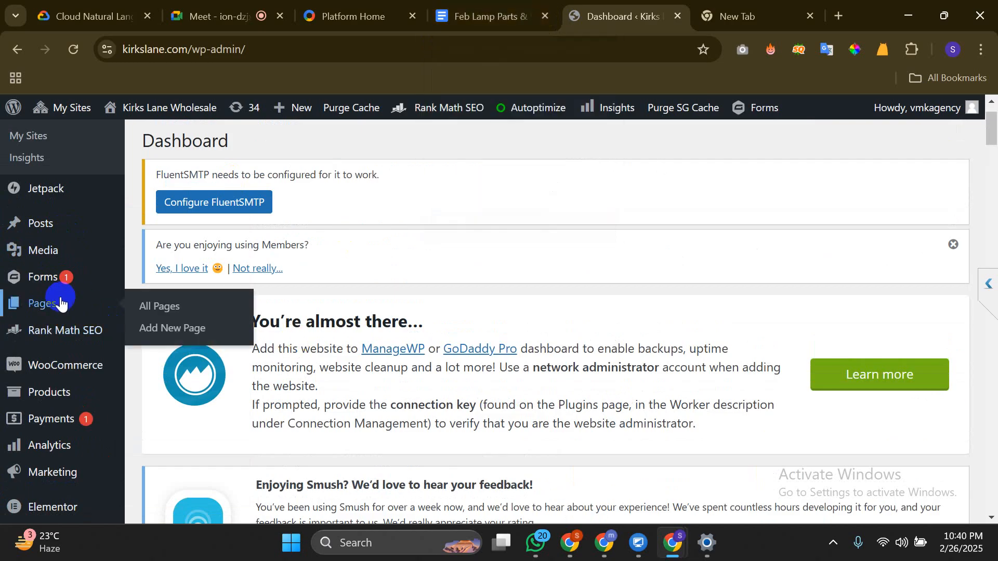
mouse_move(55, 225)
mouse_move(55, 317)
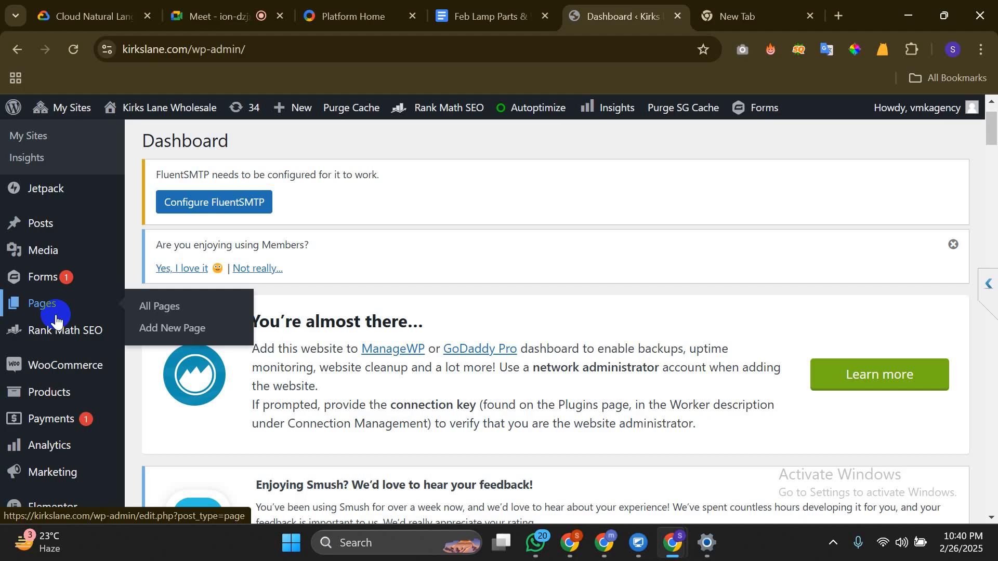
Open All Pages and scroll to the Lamp Parts & Wholesale Lamp Parts row, scored 70/100
click(177, 307)
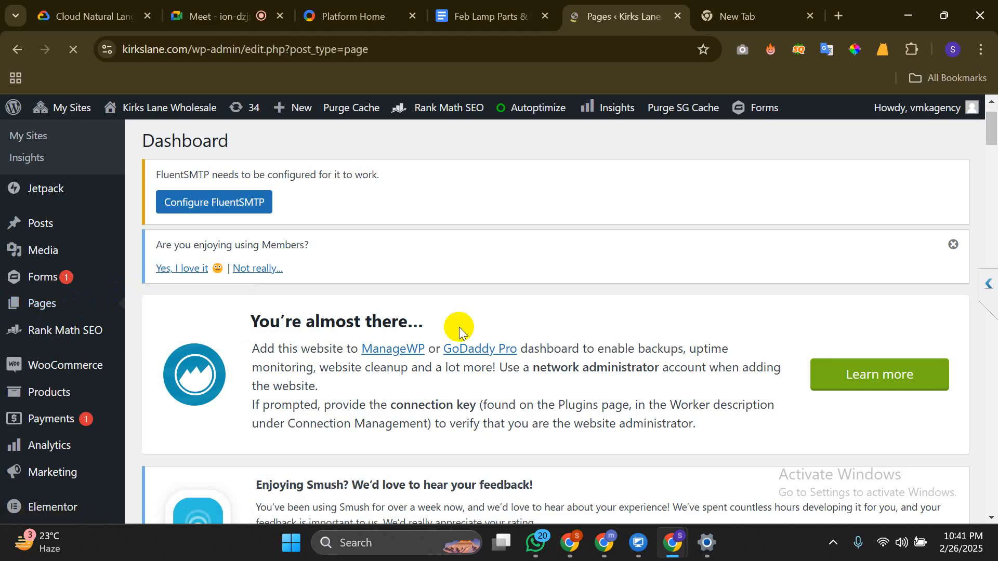
scroll(460, 327, down, 1)
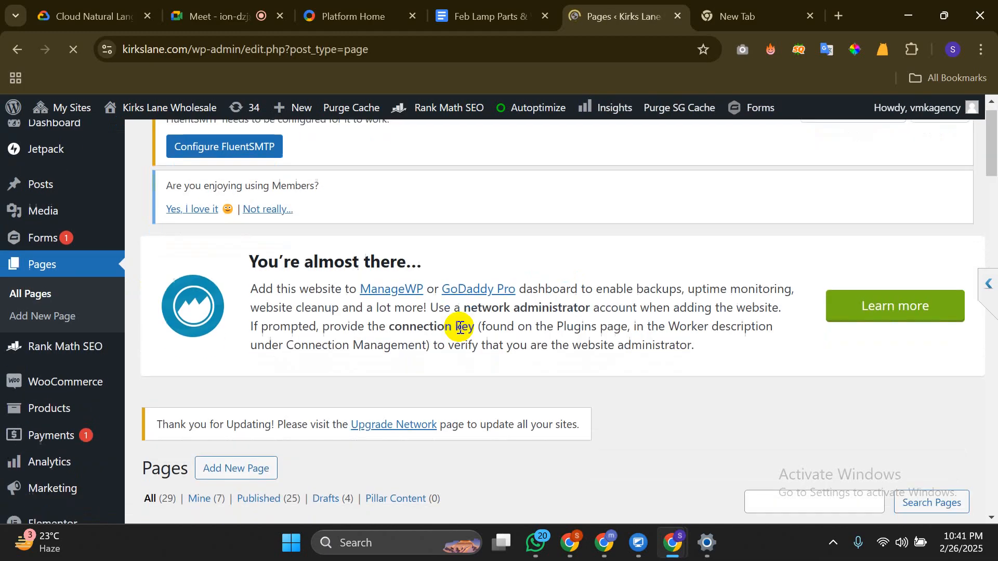
scroll(459, 327, down, 7)
scroll(460, 329, up, 1)
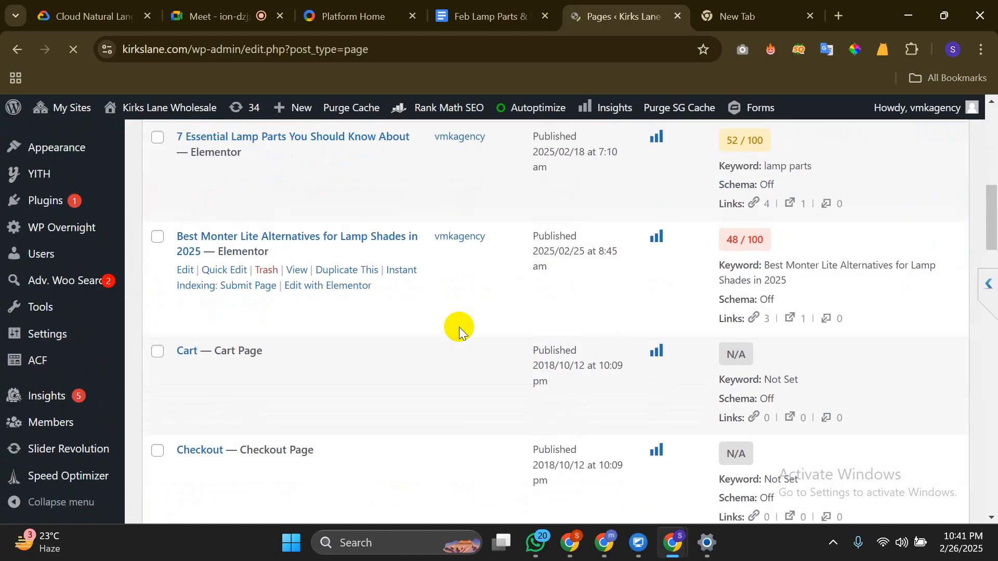
scroll(460, 330, down, 15)
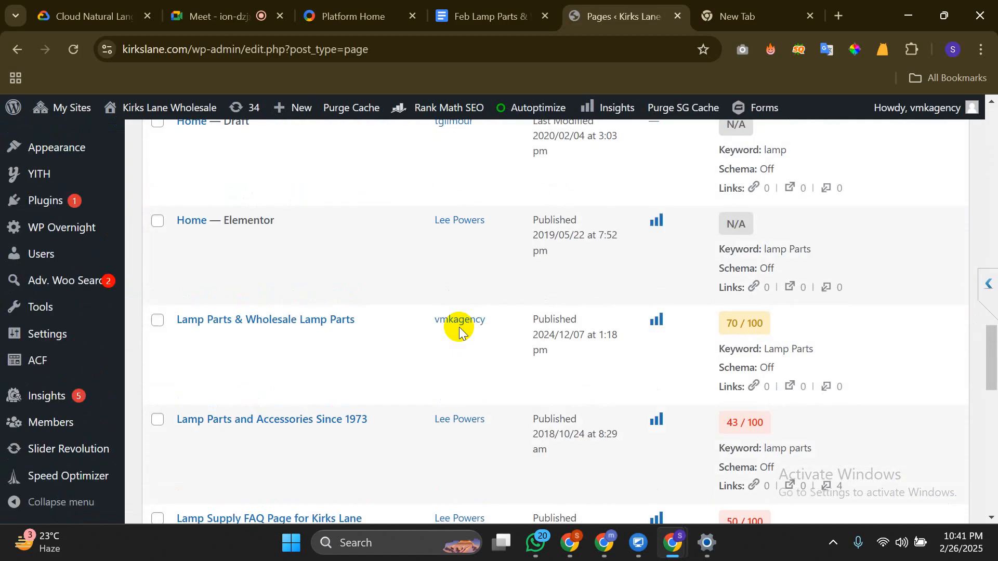
scroll(459, 330, up, 3)
scroll(459, 331, down, 4)
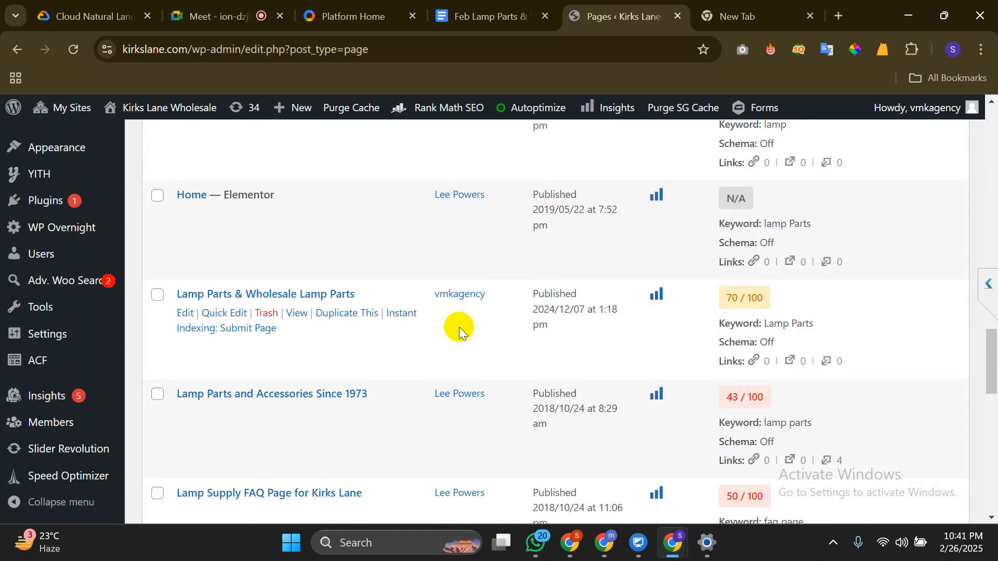
Google 'classic editor plugins' in a new tab, then go back to the WordPress Pages list
key(ctrl+t)
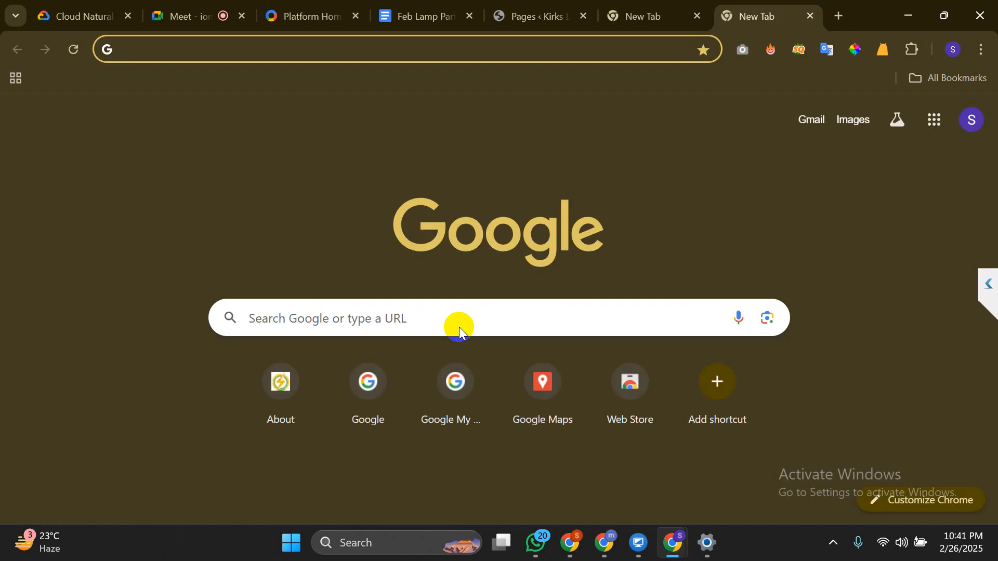
text(c)
key(BackSpace)
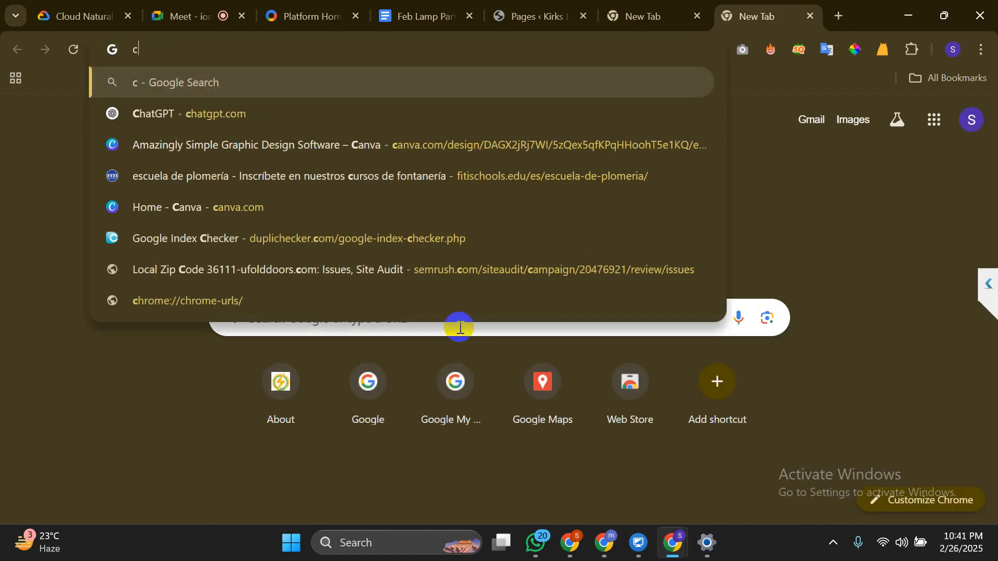
text(c)
key(BackSpace)
text(la)
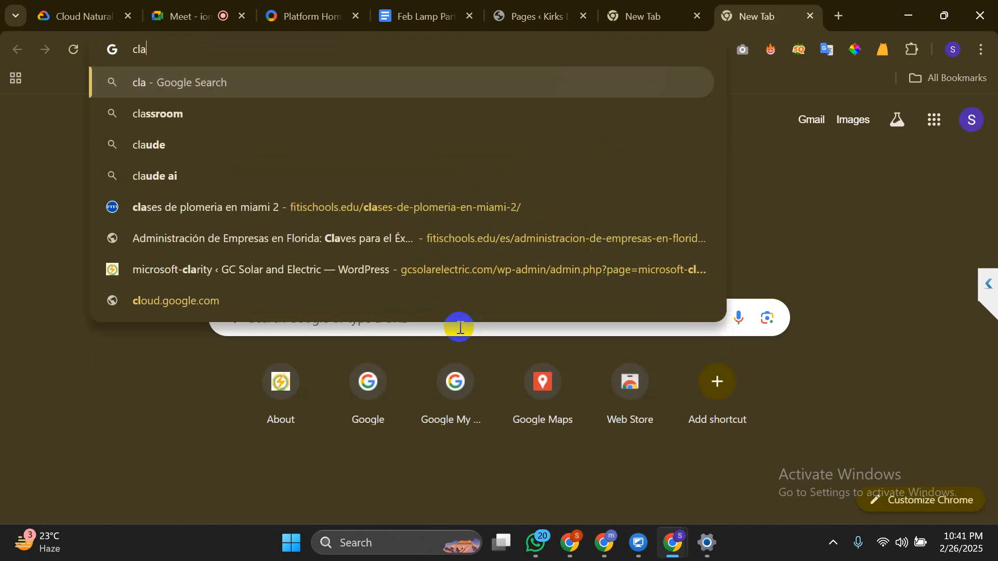
text(ssic ed)
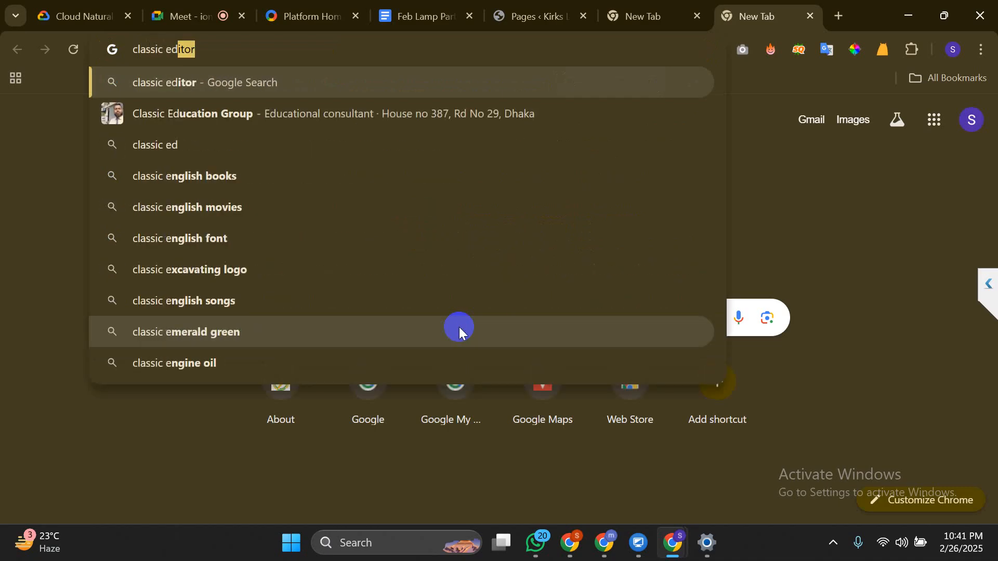
text(itor plugins)
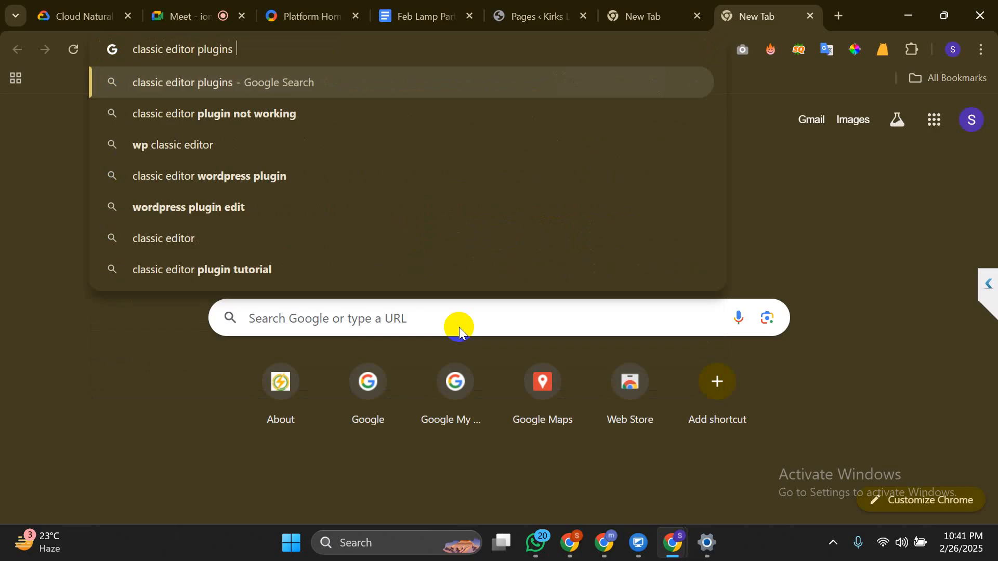
key(Return)
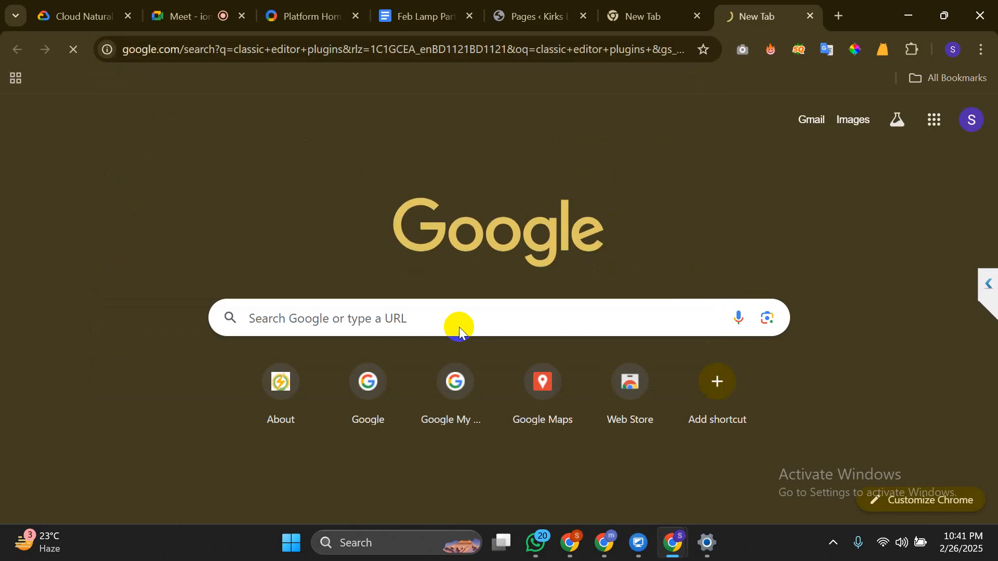
click(698, 15)
click(548, 6)
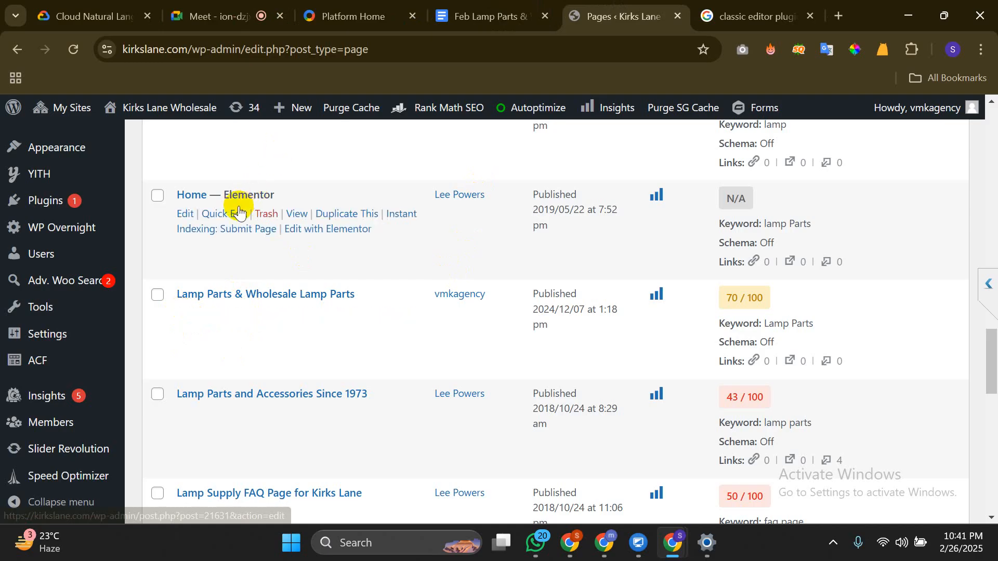
Open the 'Lamp Parts & Wholesale Lamp Parts' page editor in a new tab from the Pages list
scroll(298, 291, up, 6)
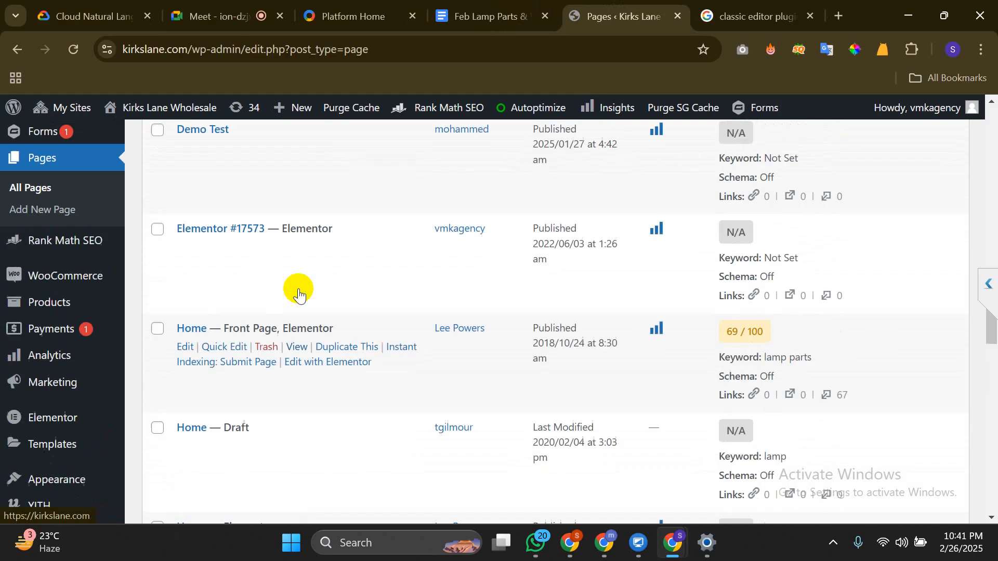
scroll(298, 294, down, 1)
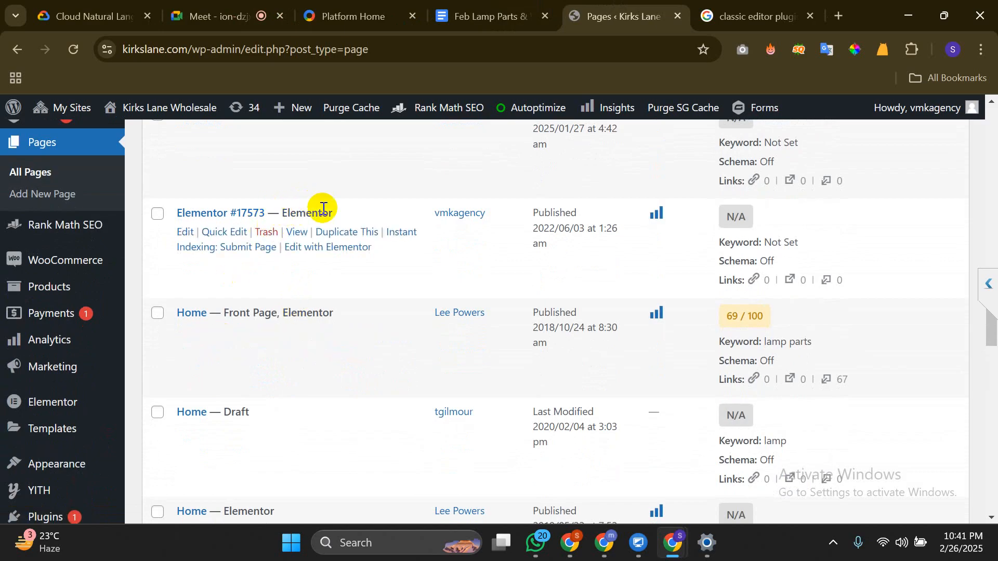
drag(267, 213, 333, 213)
scroll(332, 209, down, 8)
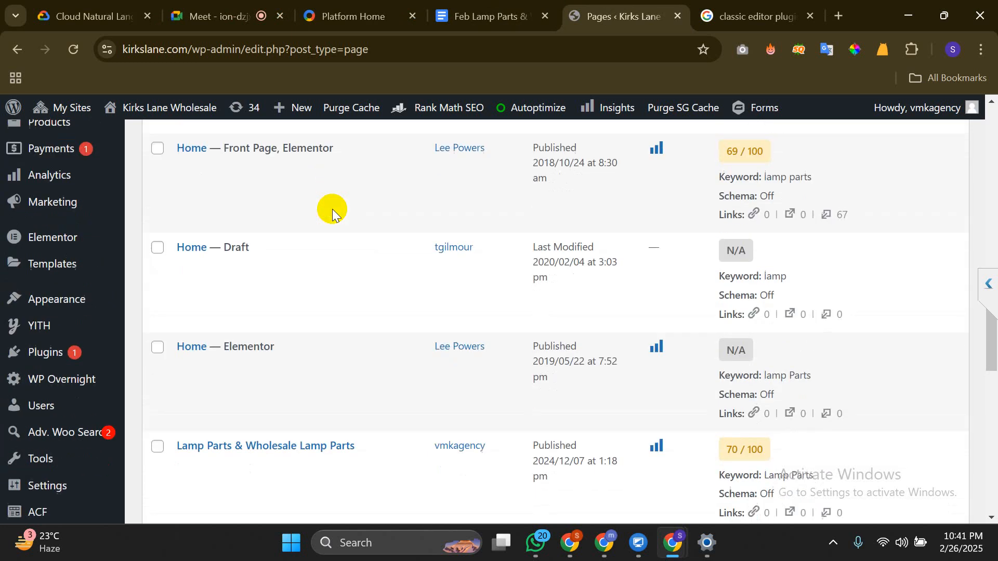
mouse_move(332, 209)
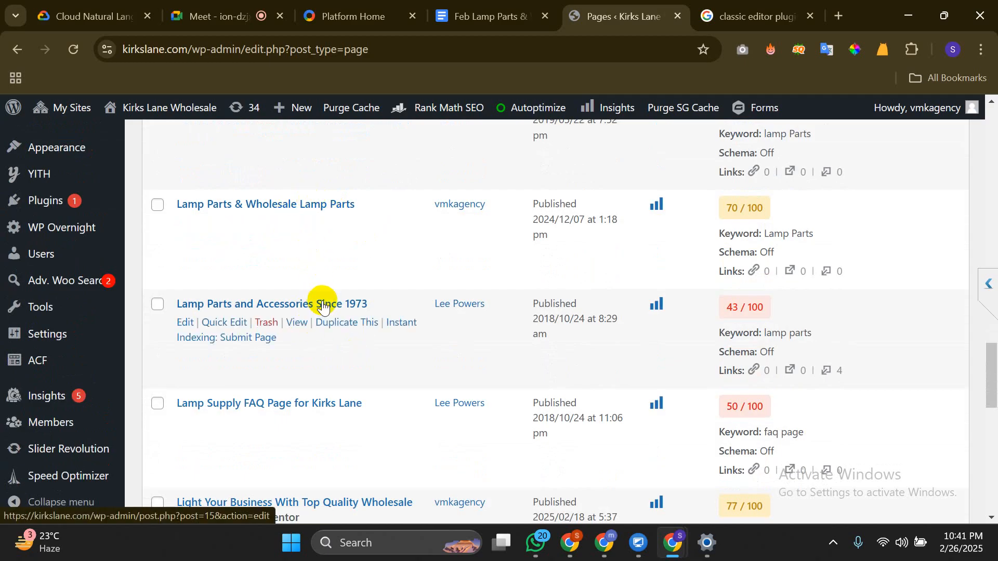
ctrl+click(184, 223)
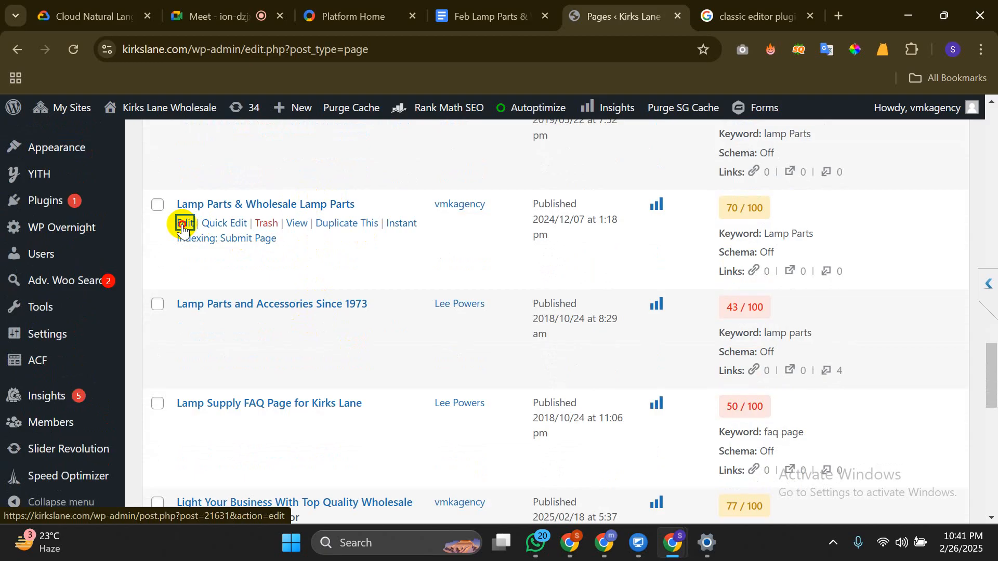
Check the Google Meet participant list, then close the meeting's floating mini window
mouse_move(413, 118)
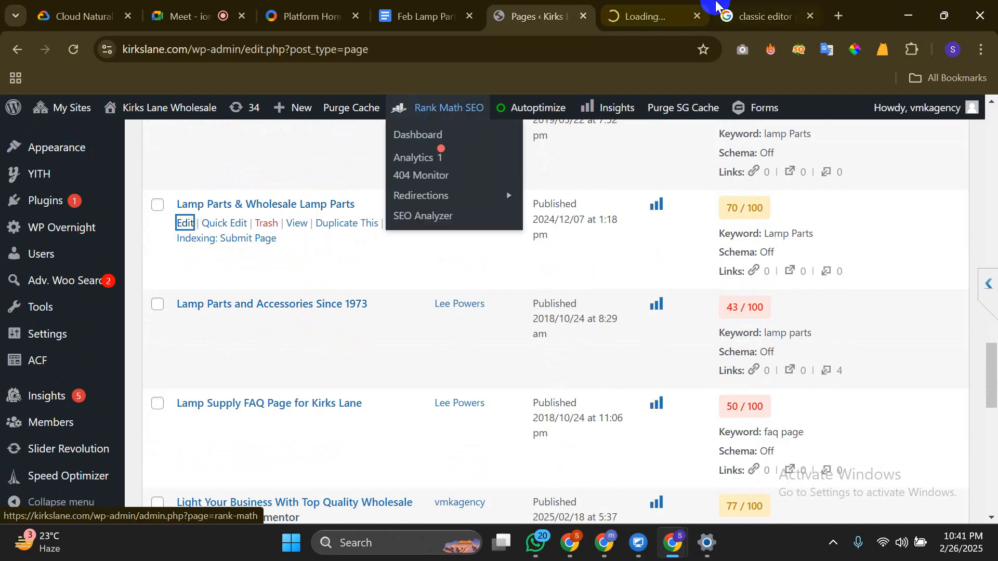
click(678, 4)
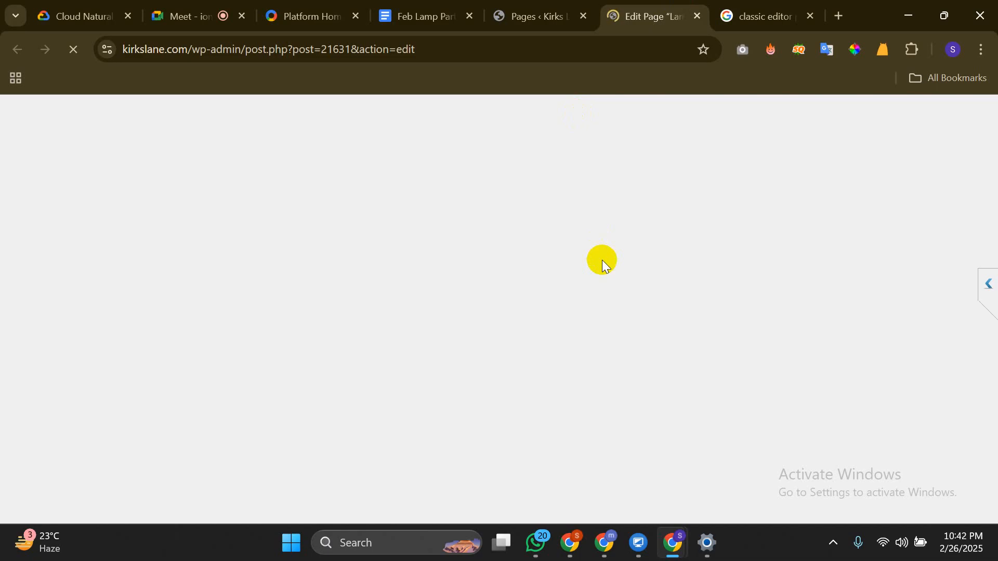
click(171, 5)
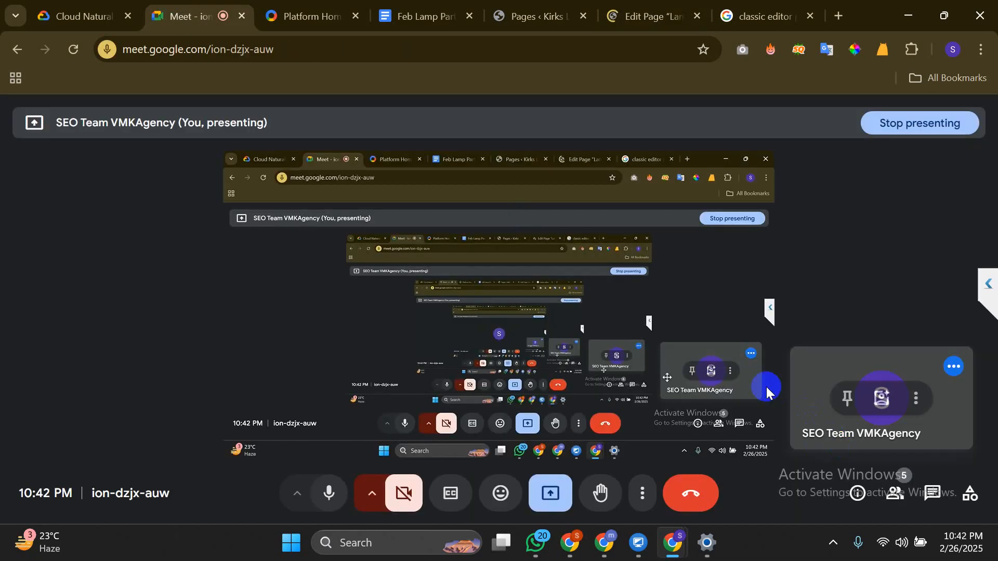
click(915, 514)
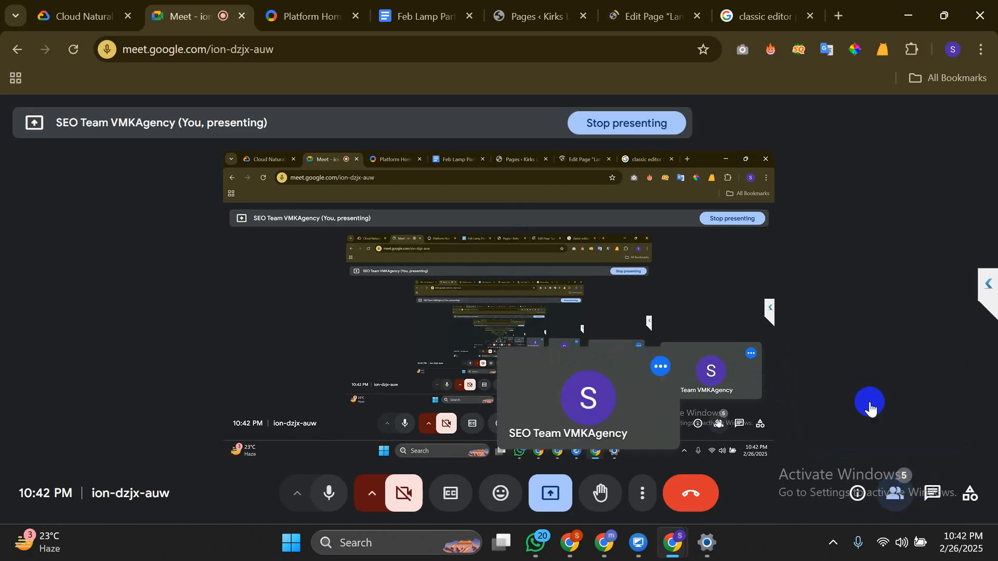
scroll(862, 379, down, 2)
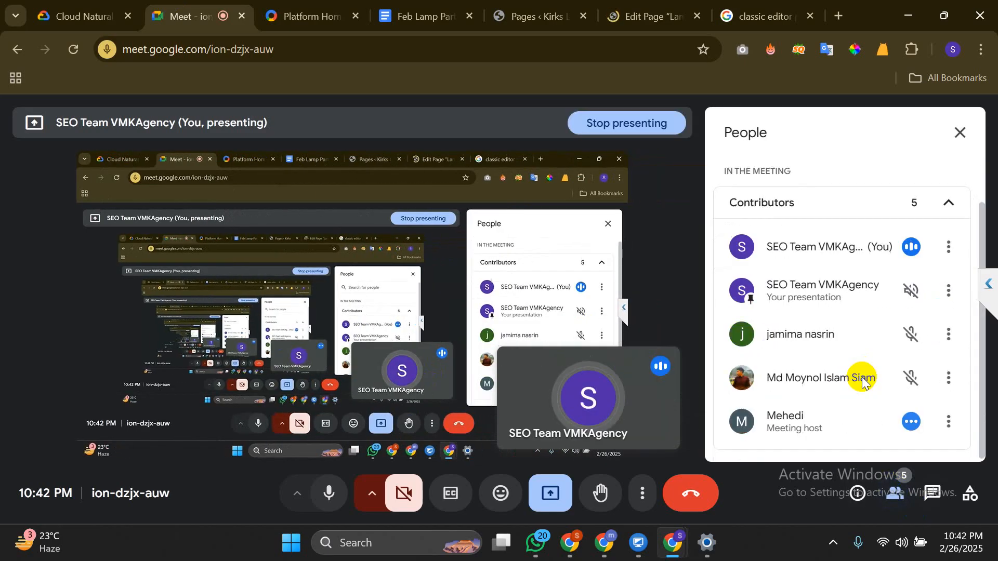
click(961, 131)
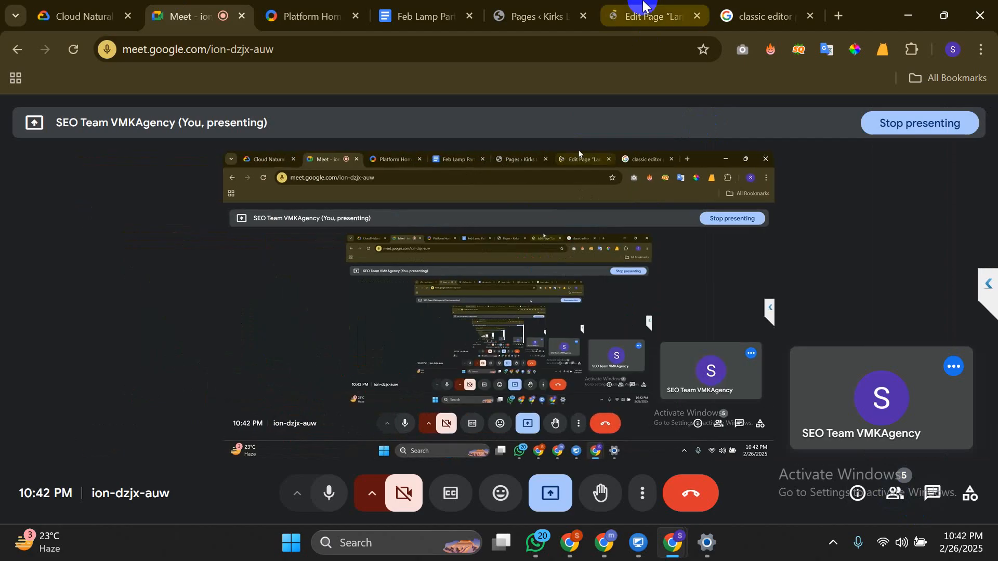
click(642, 8)
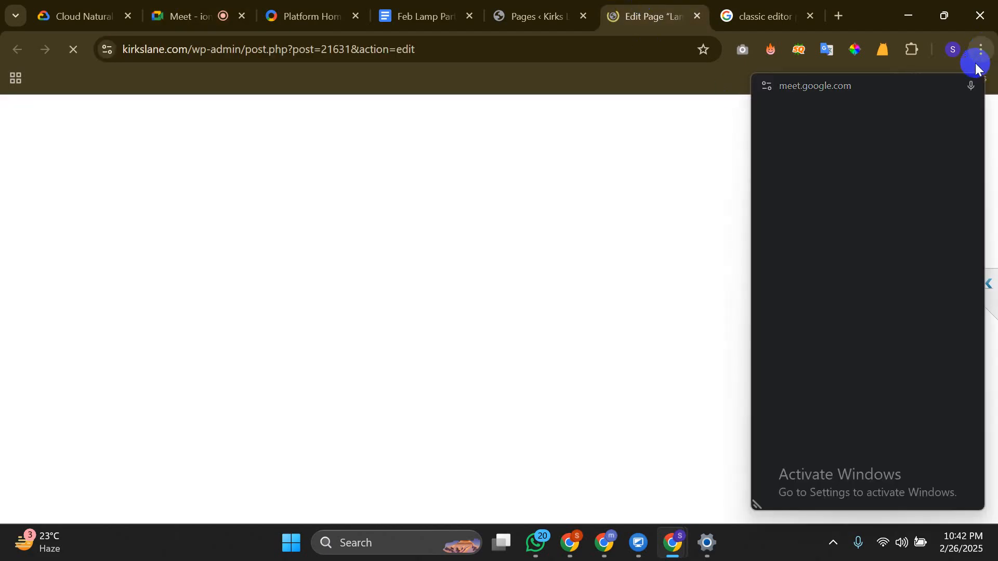
click(972, 87)
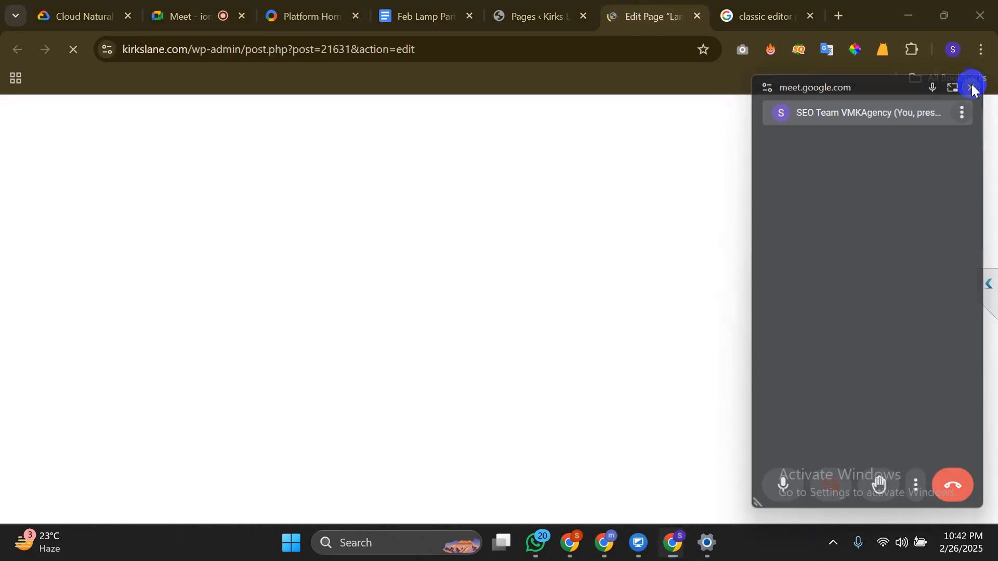
Scroll the Pages list up to the 'Best Monter Lite Alternatives for Lamp Shades in 2025' row
click(535, 5)
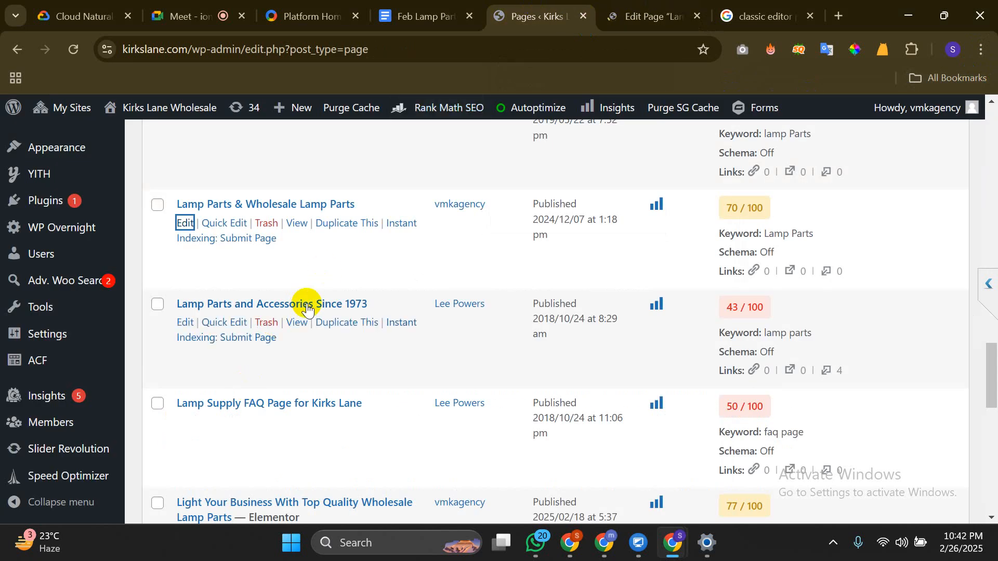
scroll(291, 306, up, 5)
scroll(306, 306, up, 10)
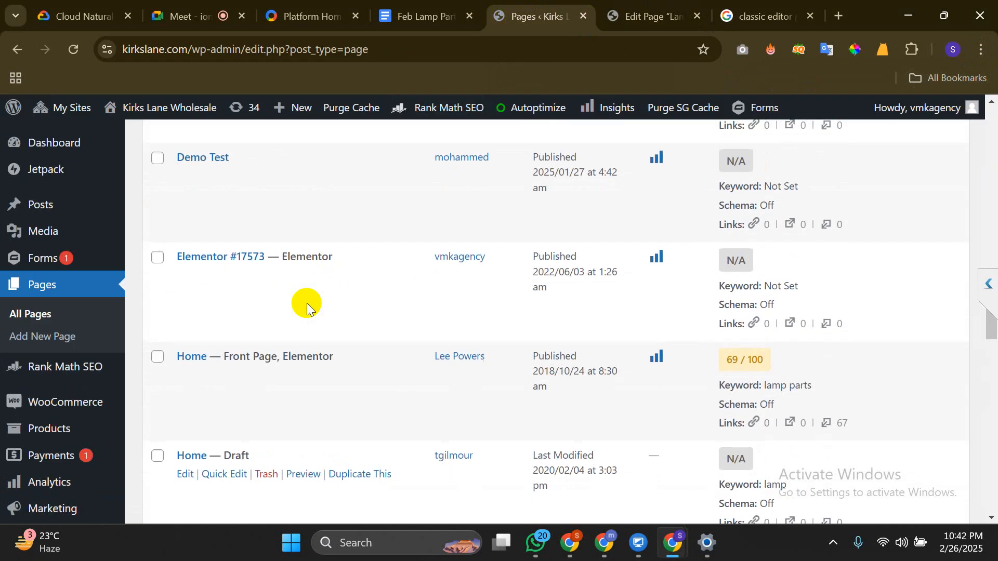
scroll(307, 306, up, 3)
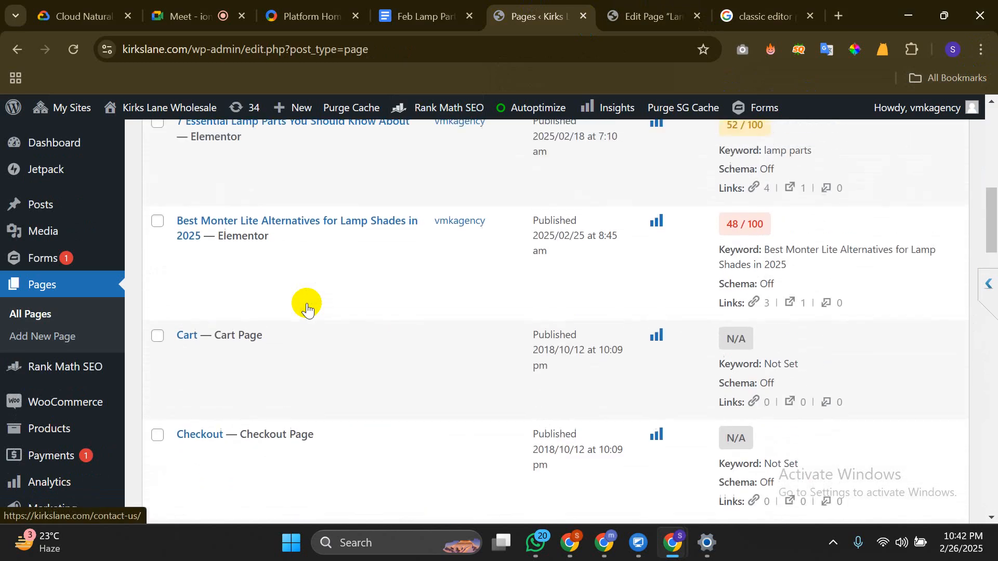
click(656, 6)
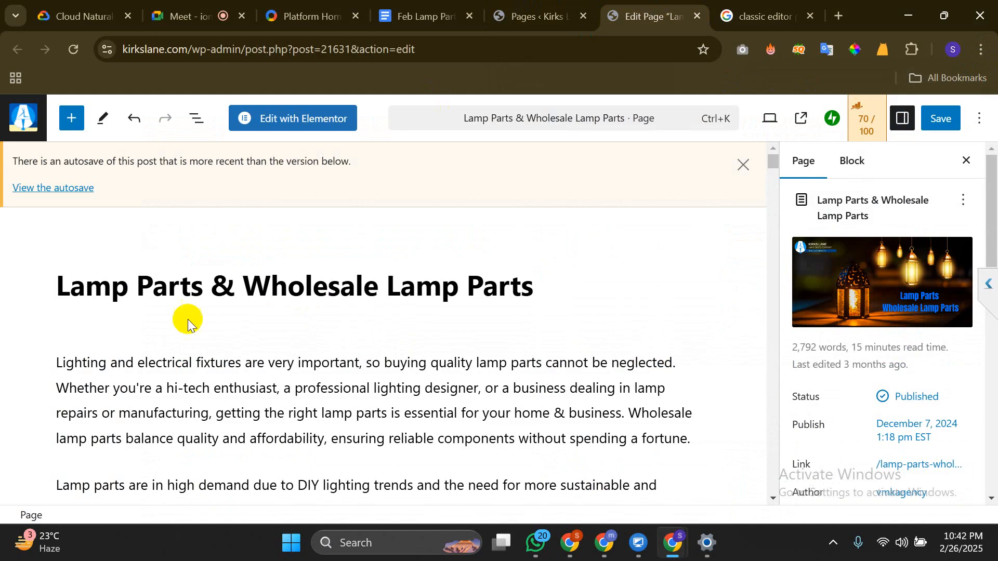
Read through the Lamp Parts article body, clicking into its paragraphs and the Managing costs bullet
scroll(331, 454, down, 8)
click(331, 455)
scroll(332, 454, down, 12)
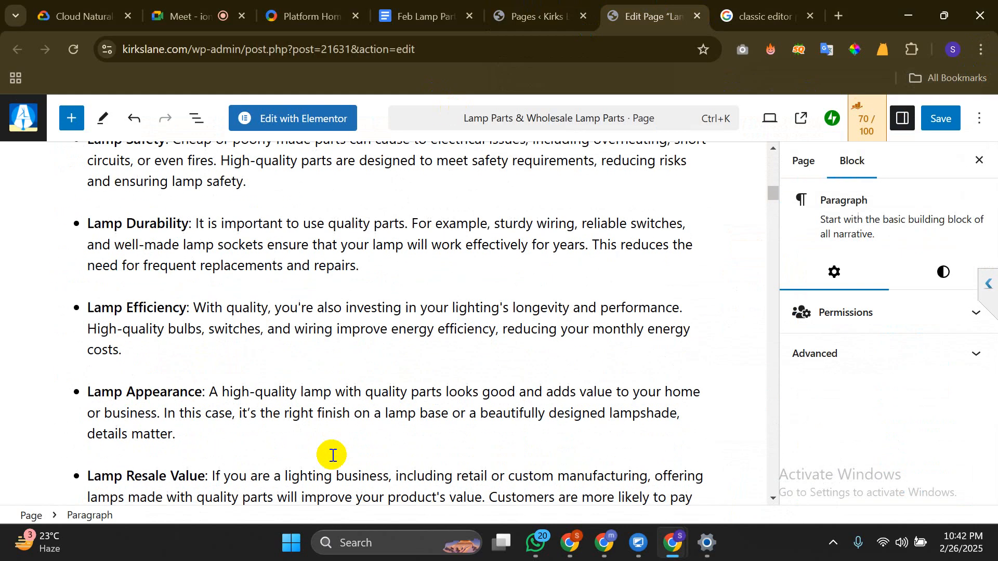
click(257, 429)
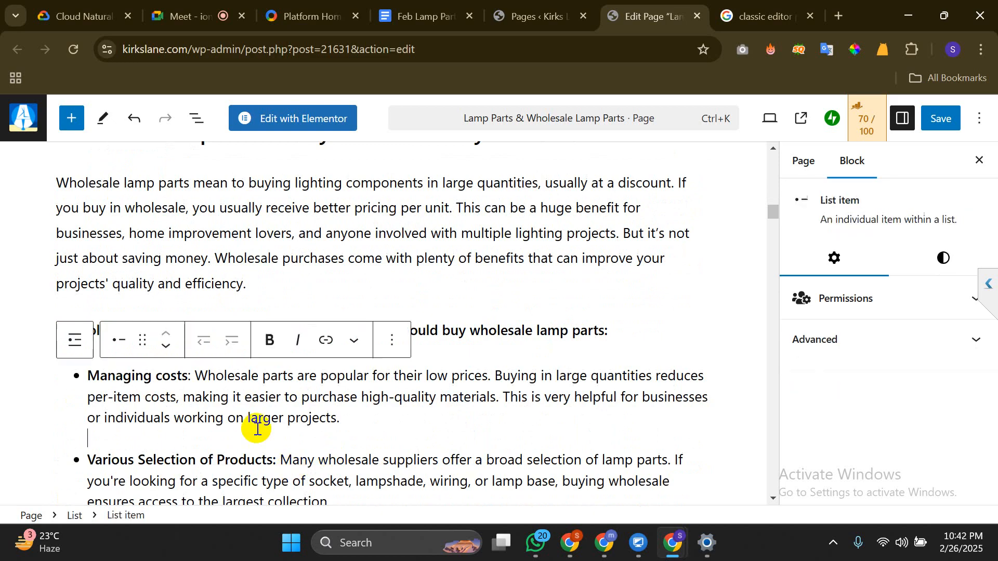
scroll(256, 429, up, 20)
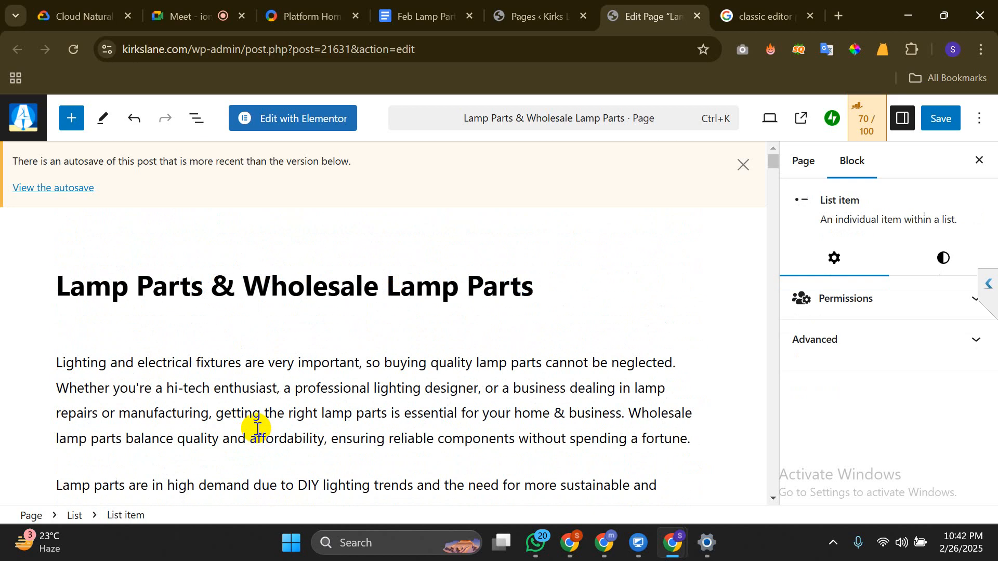
click(304, 435)
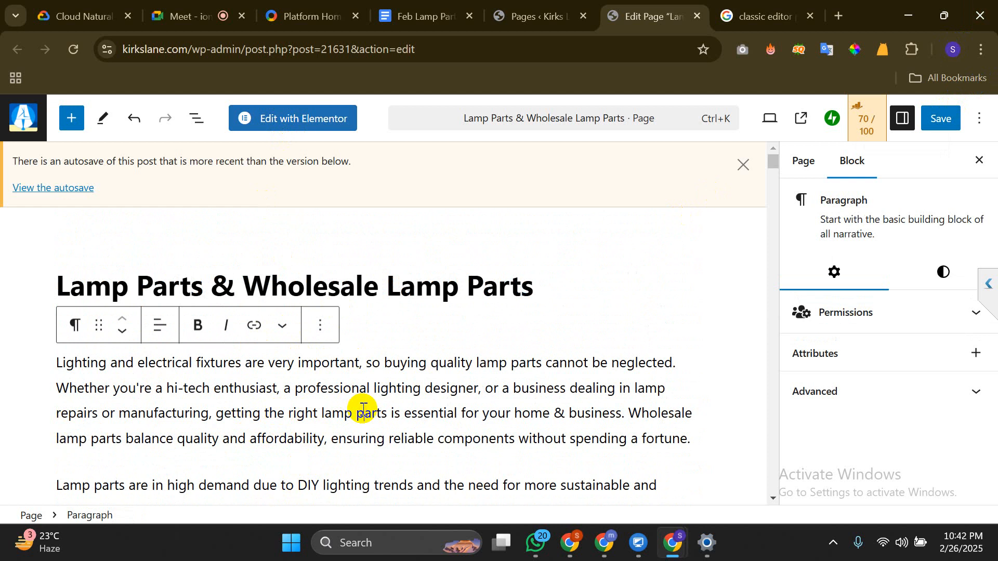
Dismiss the newer-autosave notice, show the Page settings sidebar, and keep reviewing the content
click(742, 166)
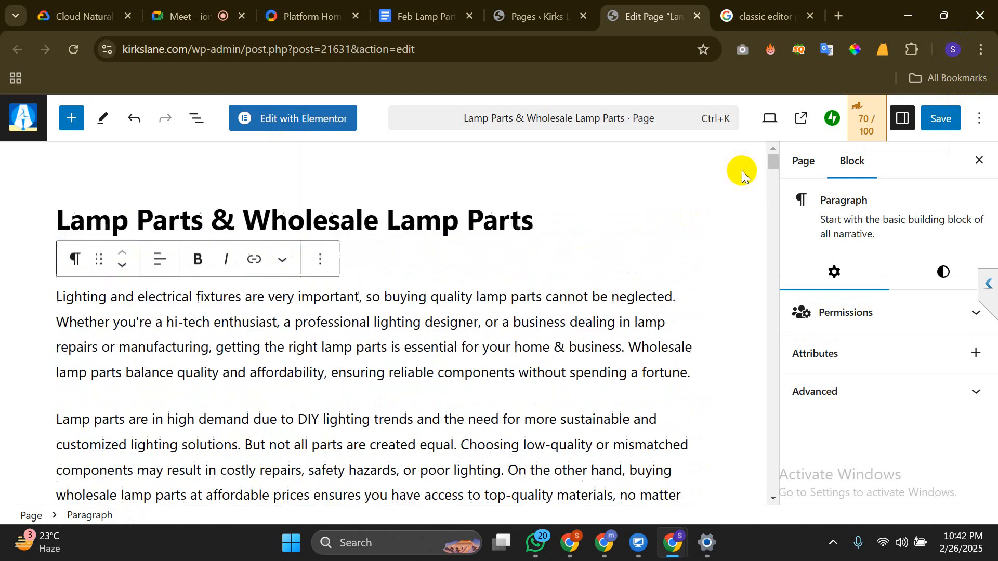
click(424, 414)
scroll(425, 411, down, 3)
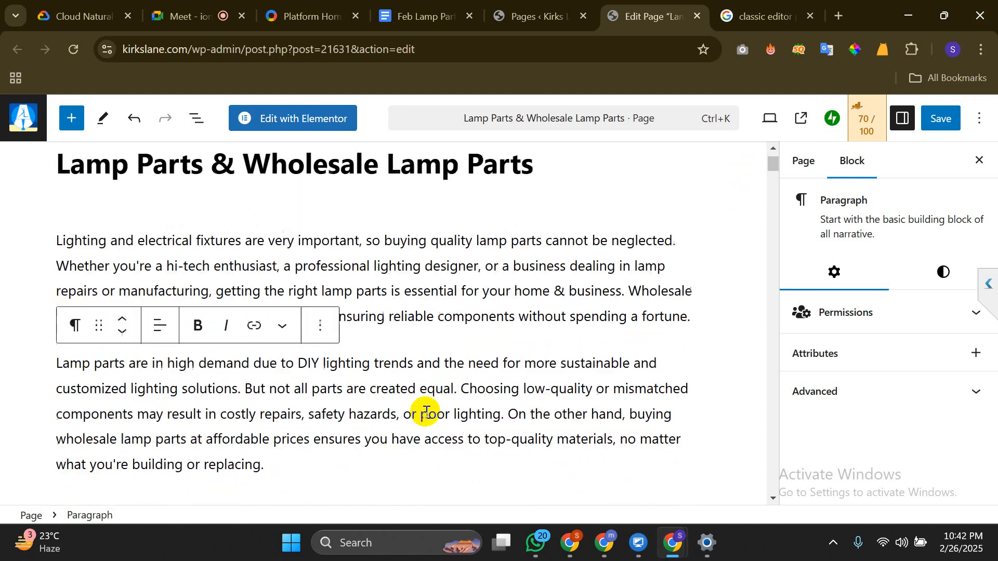
scroll(425, 411, down, 10)
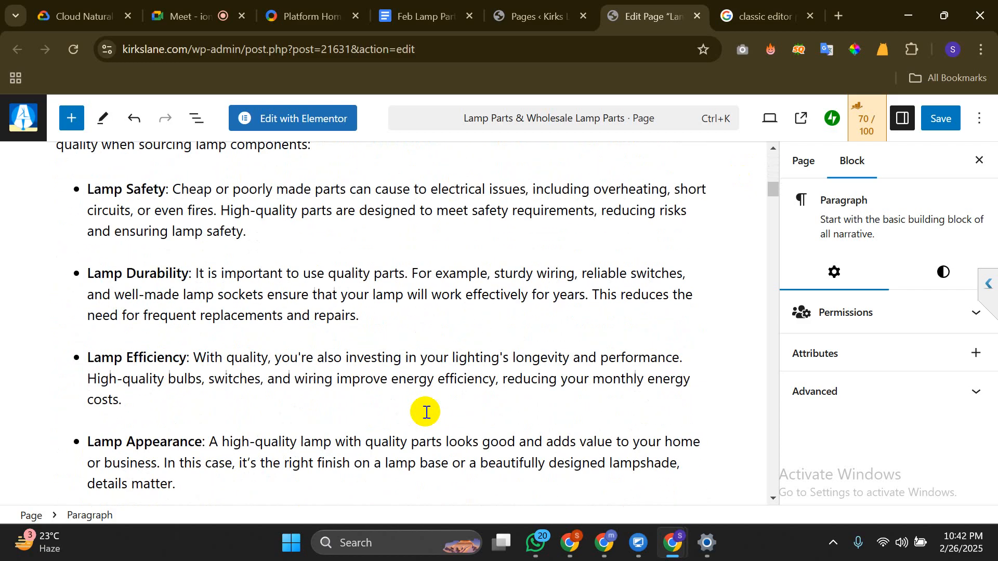
click(793, 162)
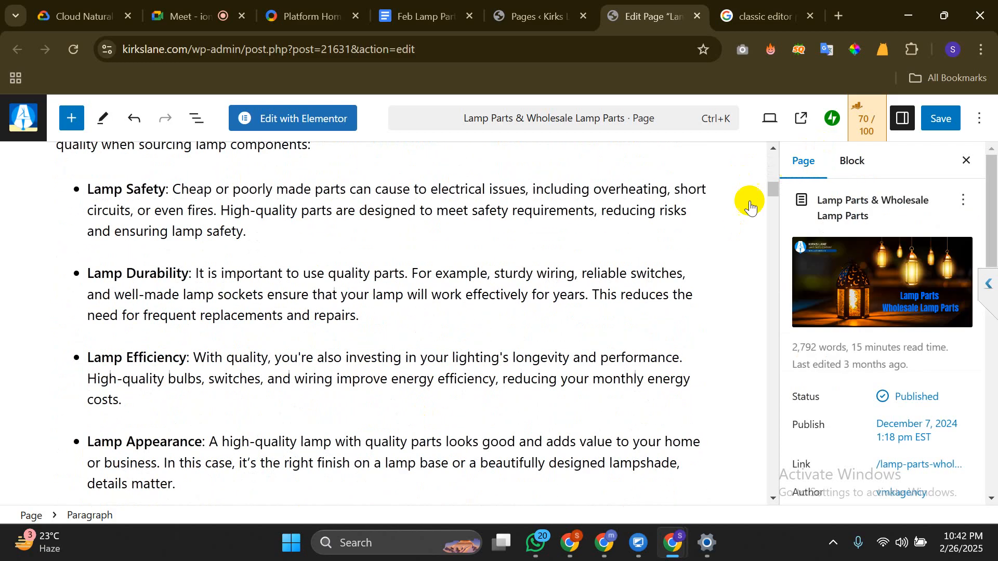
click(487, 355)
scroll(487, 356, down, 8)
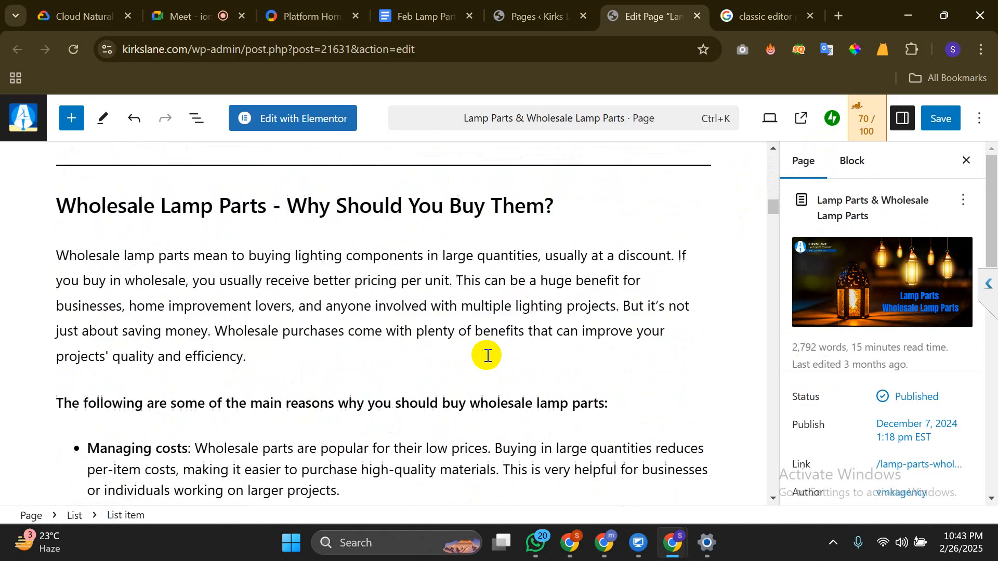
scroll(488, 356, down, 1)
scroll(487, 354, up, 9)
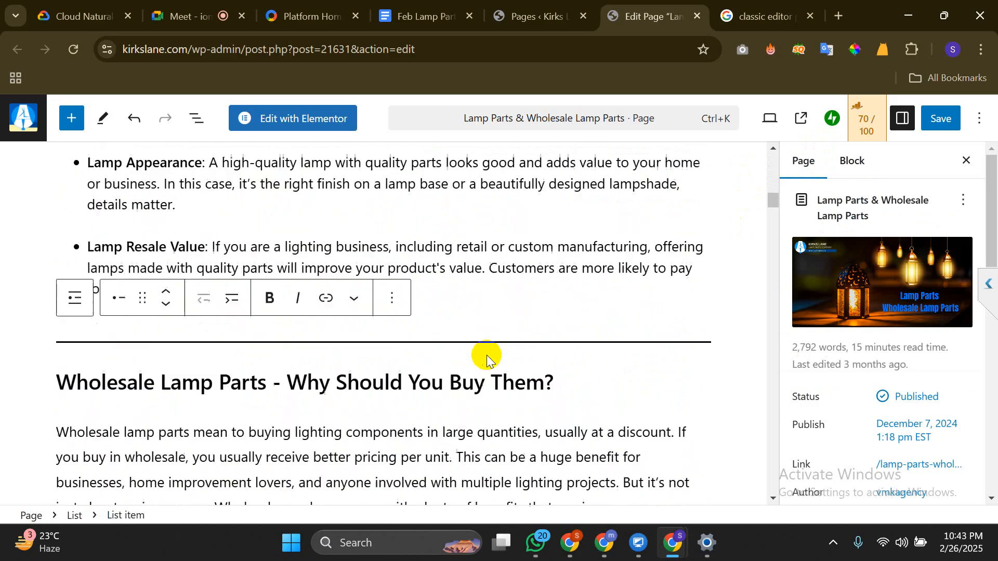
scroll(488, 356, up, 6)
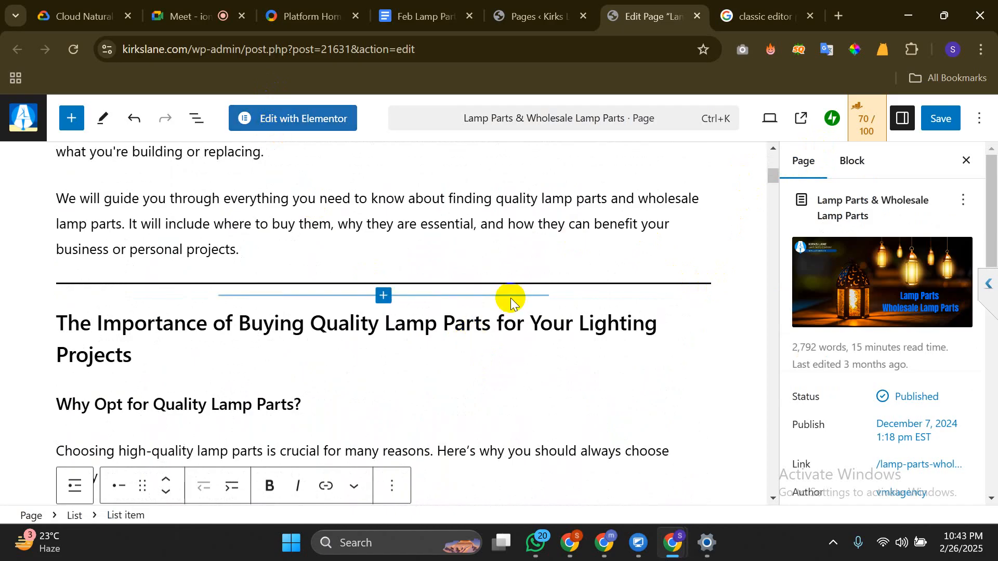
Edit 'Best Monter Lite Alternatives for Lamp Shades in 2025' from Pages and switch to its new editor tab
click(526, 15)
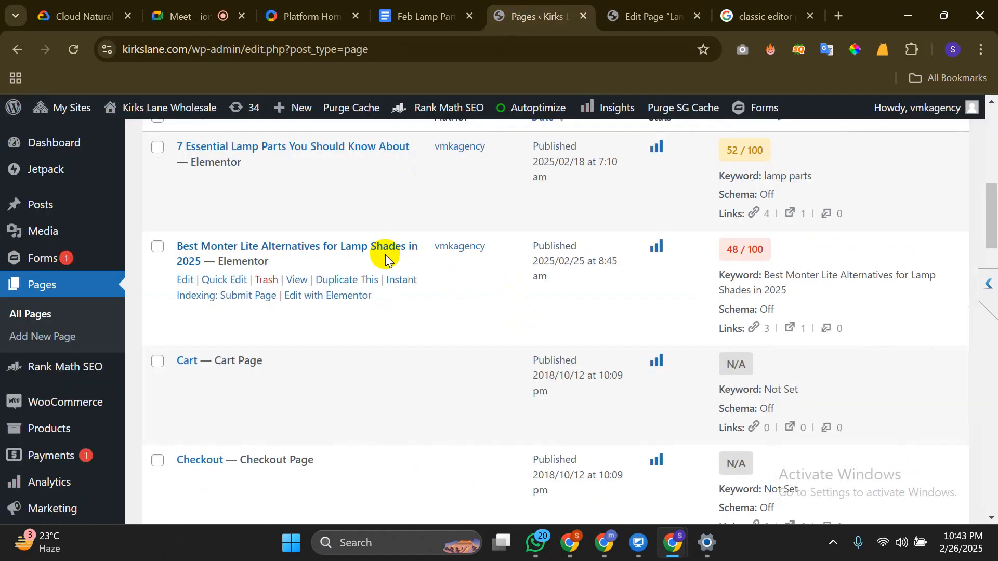
ctrl+click(182, 281)
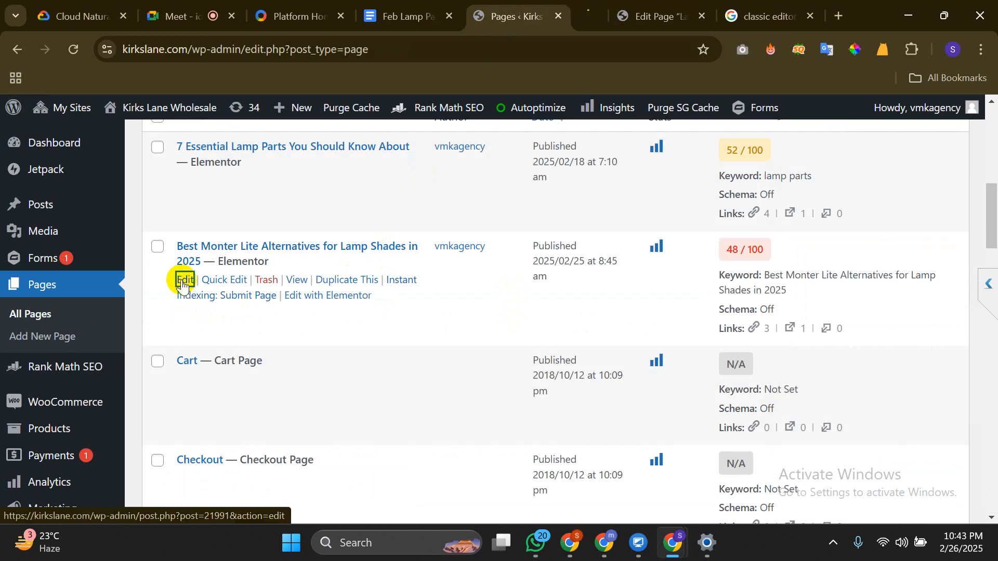
click(562, 5)
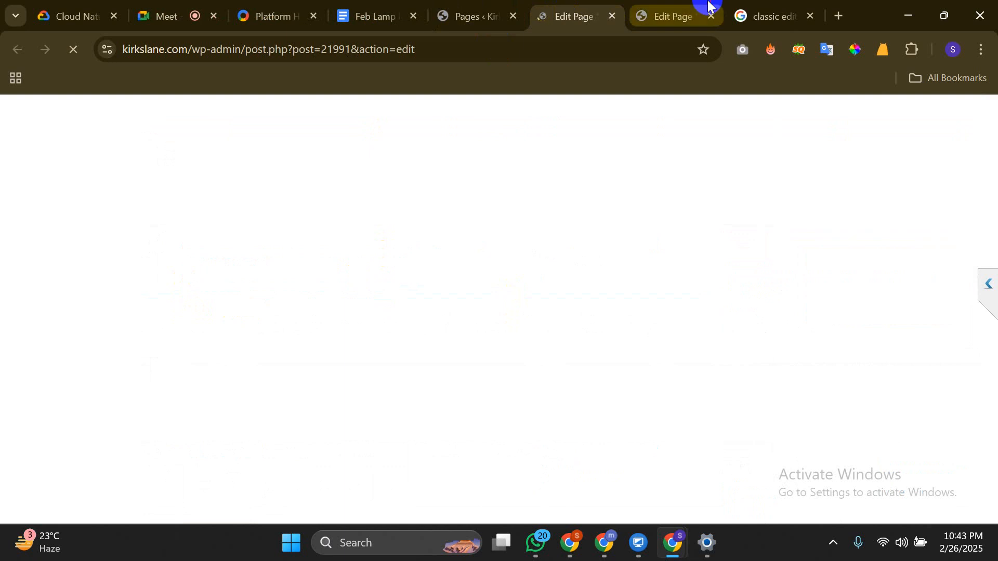
click(708, 4)
click(557, 7)
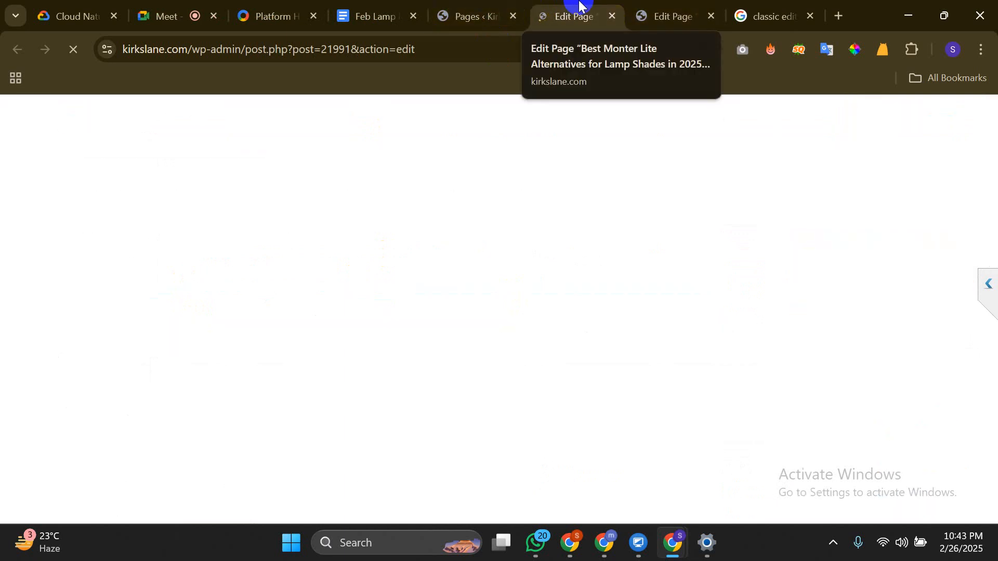
click(481, 8)
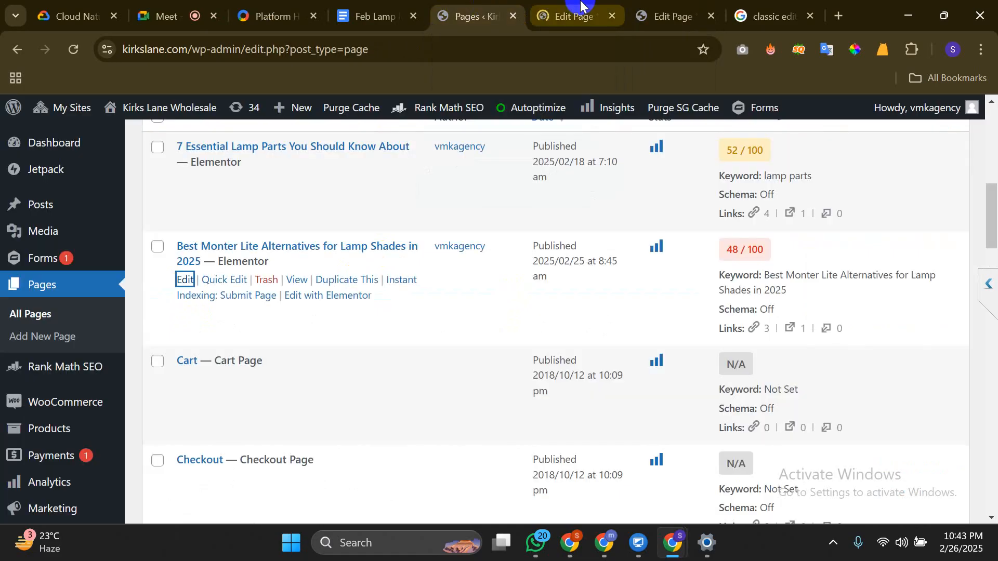
click(578, 6)
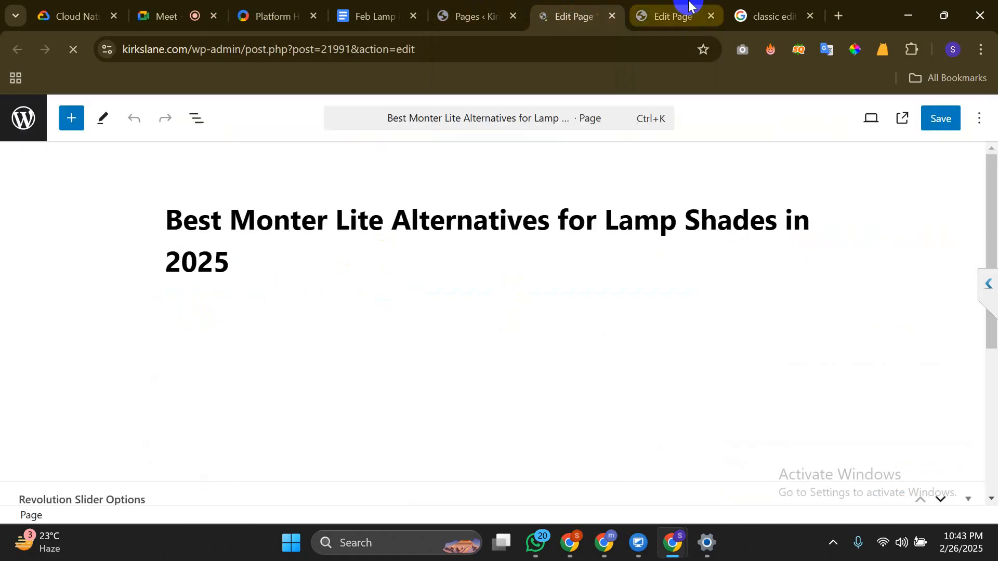
Check the Best Monter title and the empty body below it, then reload the editor
click(688, 6)
click(570, 8)
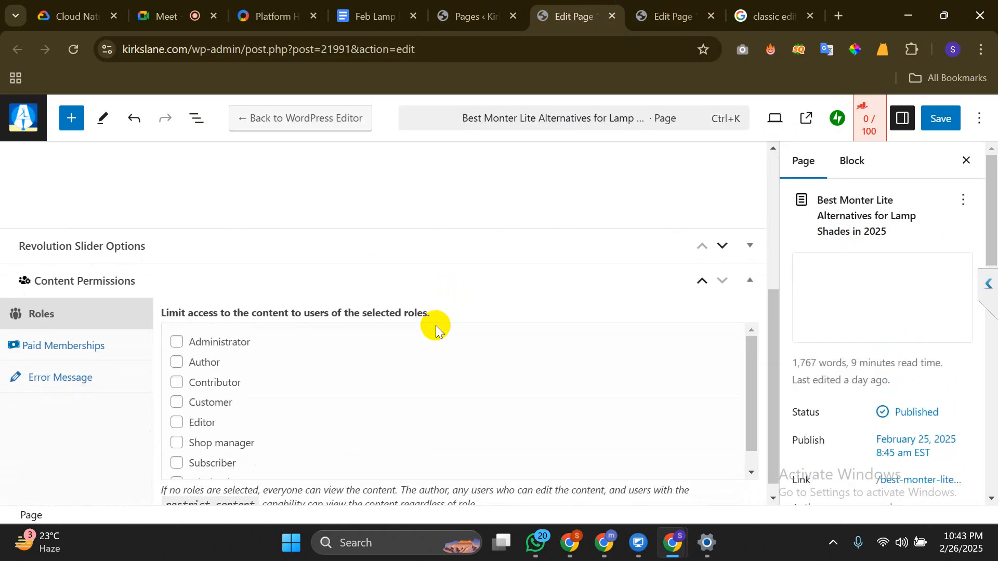
click(192, 256)
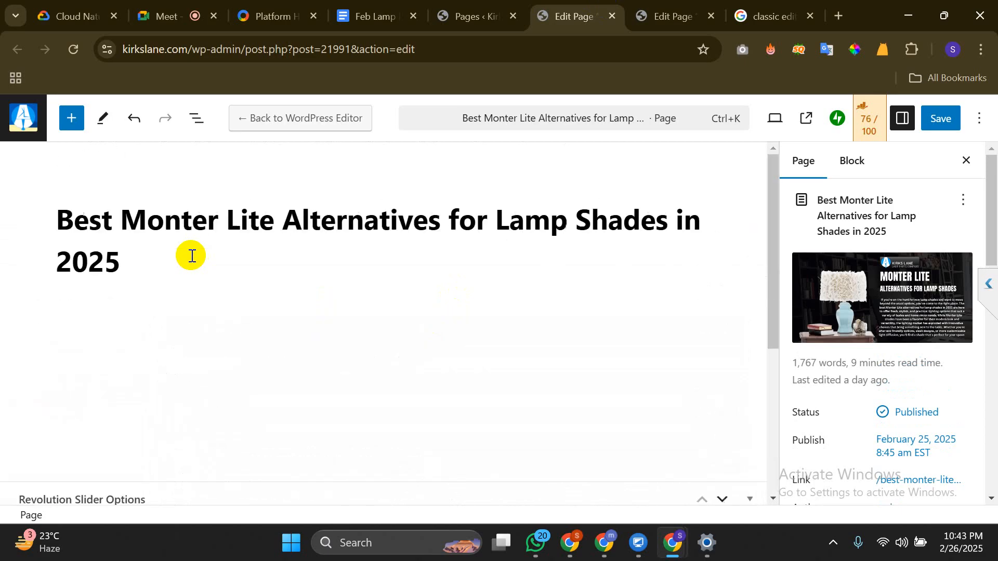
key(Return)
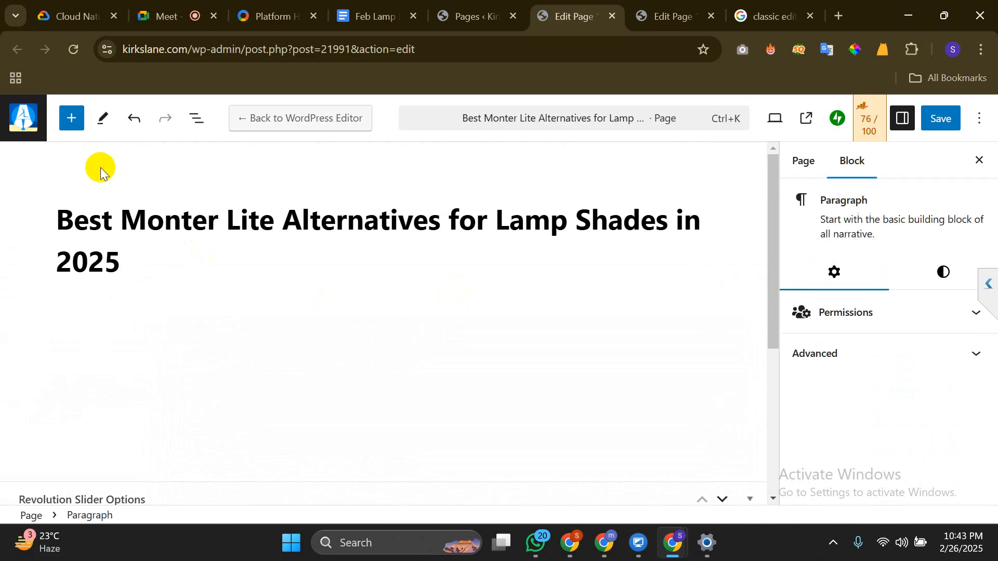
scroll(101, 167, down, 5)
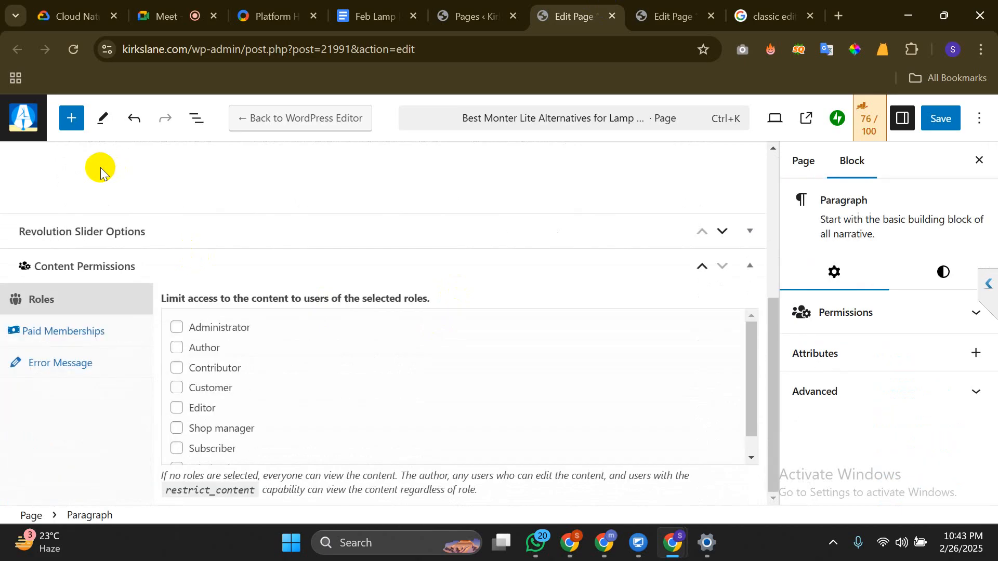
click(92, 401)
scroll(341, 443, down, 1)
scroll(342, 444, up, 6)
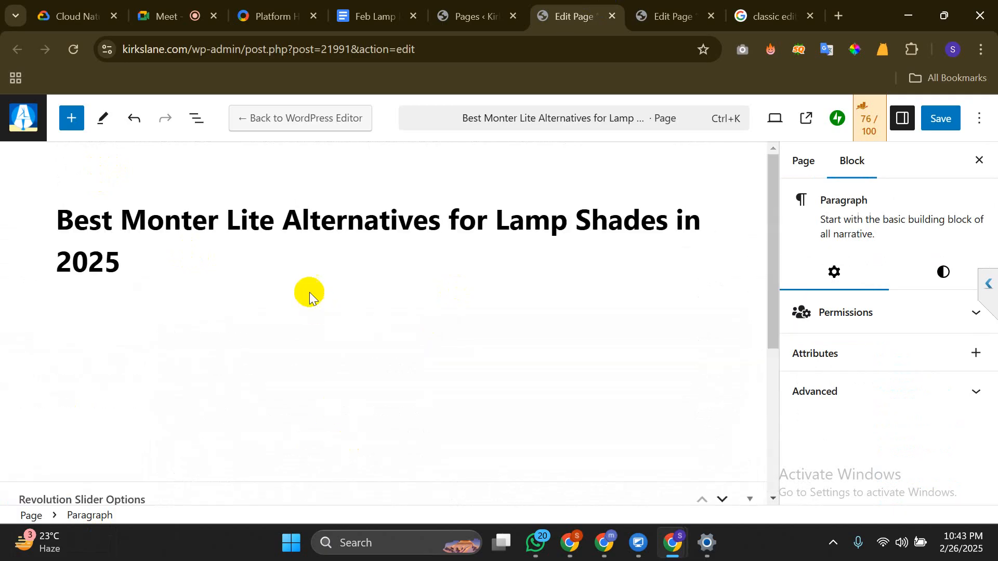
click(225, 225)
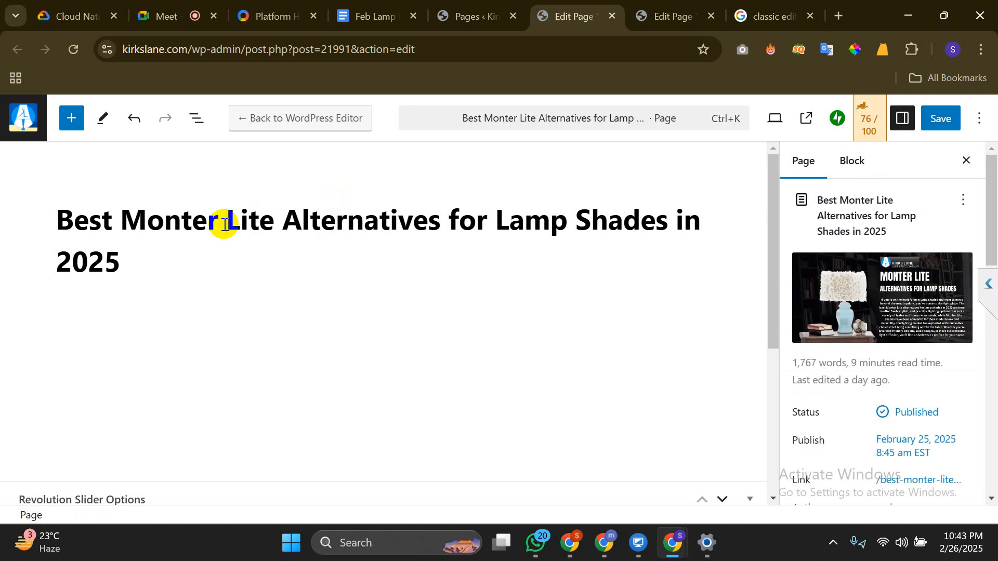
click(73, 51)
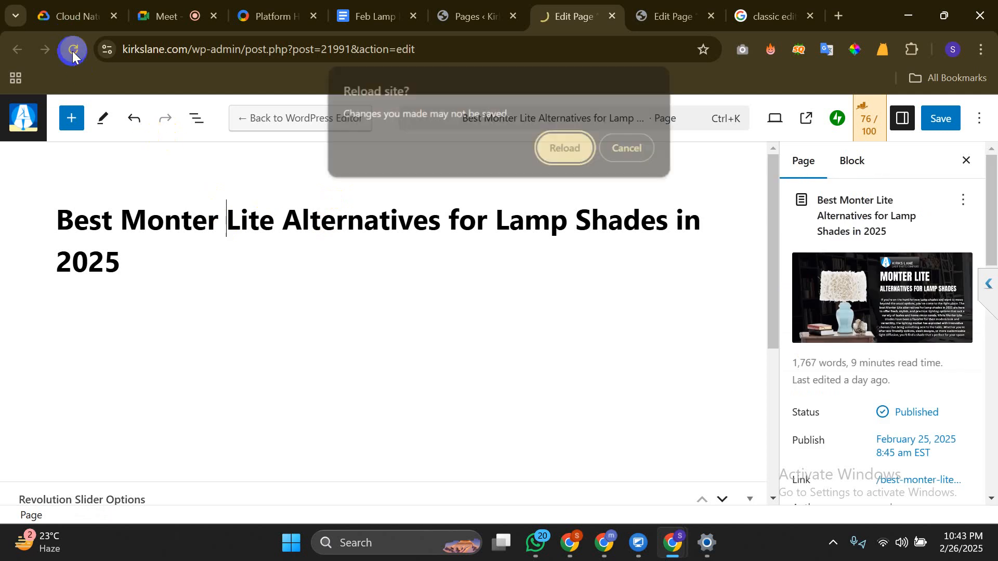
Confirm the reload despite unsaved changes, then review the Lamp Parts editor's opening paragraphs
click(556, 145)
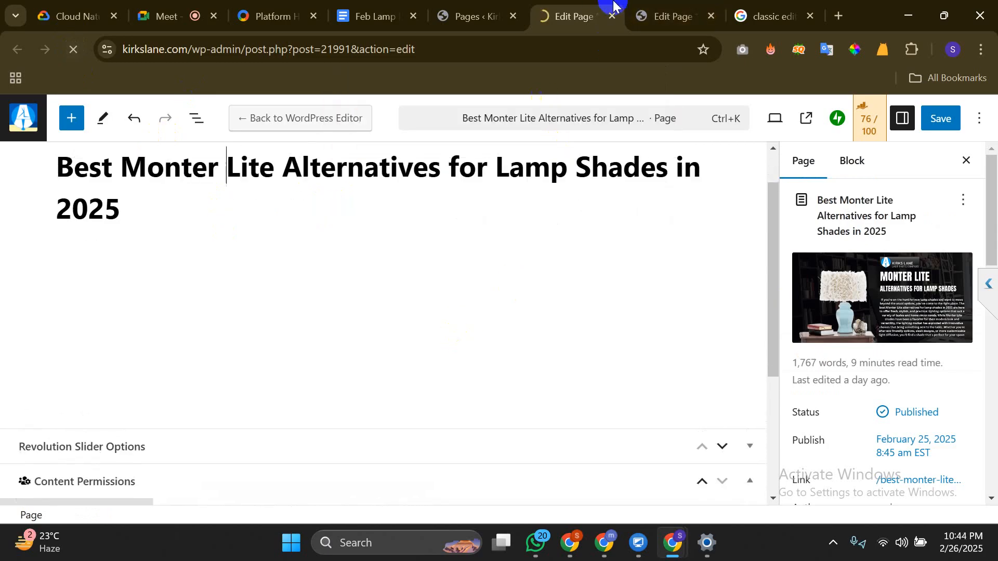
click(671, 10)
scroll(498, 280, up, 10)
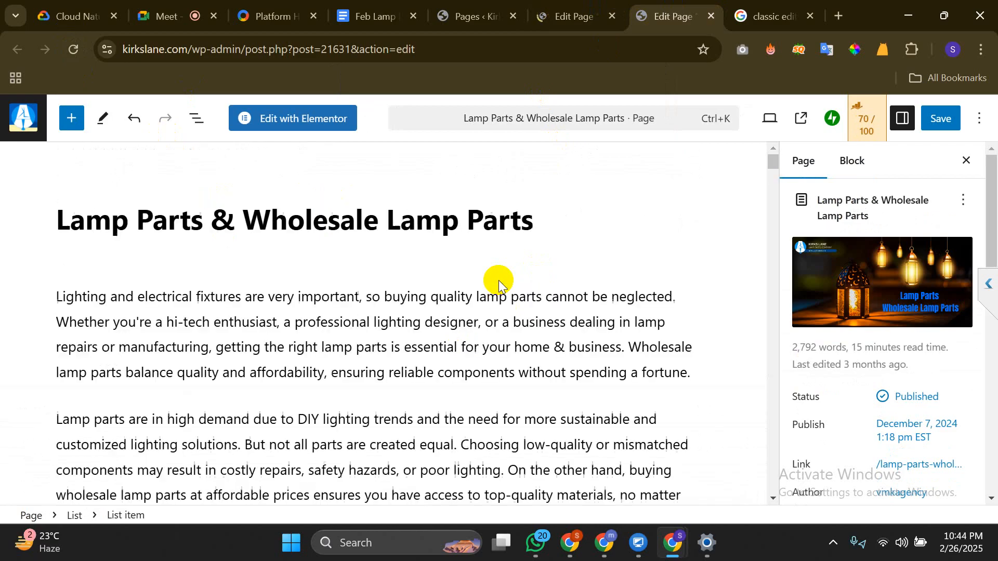
scroll(498, 279, down, 2)
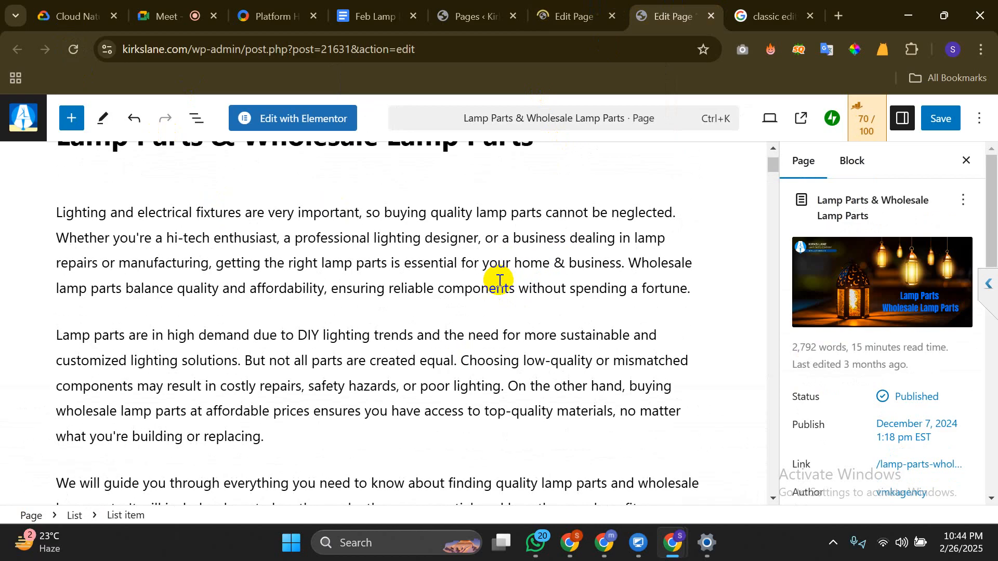
click(496, 287)
click(573, 7)
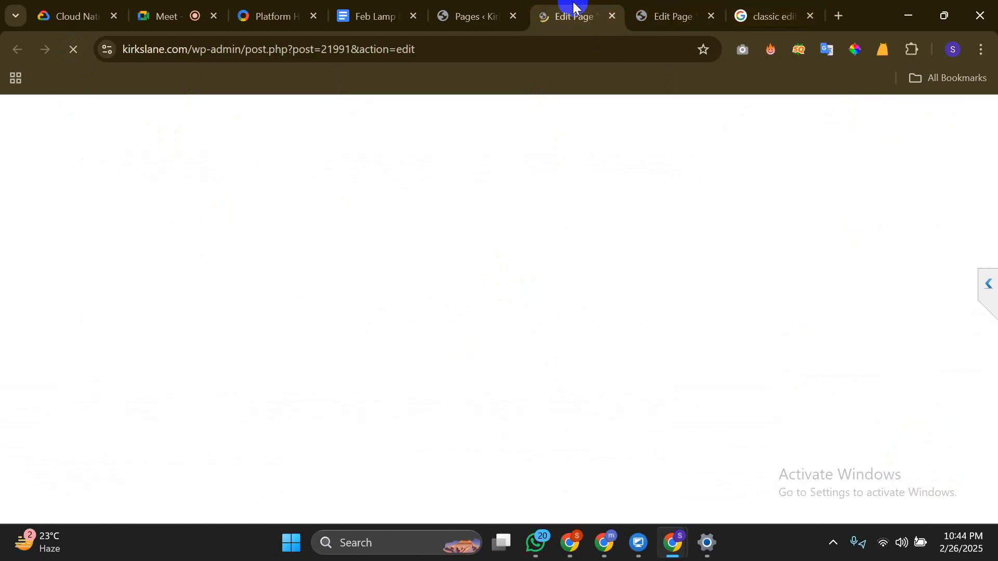
click(689, 6)
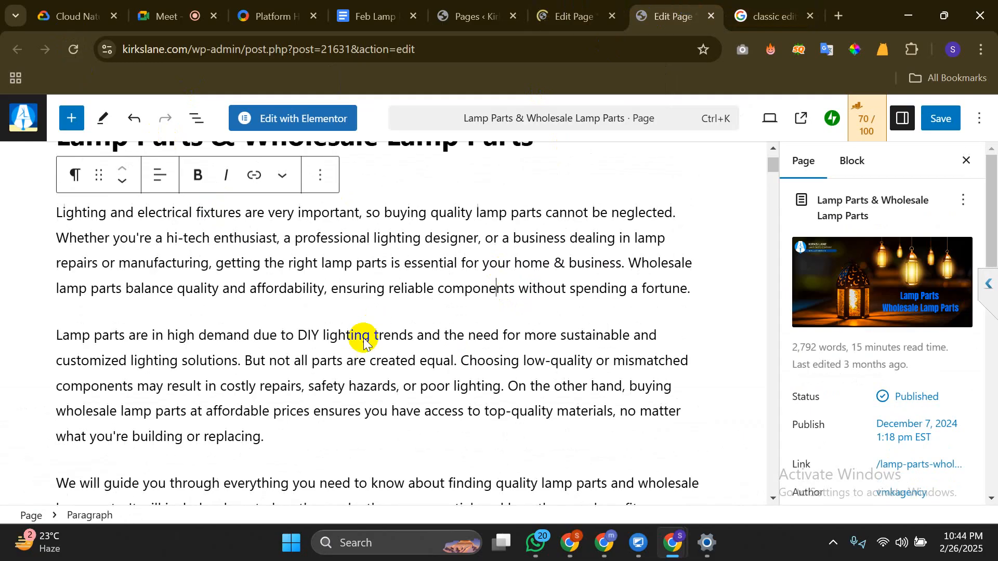
click(362, 334)
scroll(364, 338, up, 2)
scroll(364, 338, up, 2)
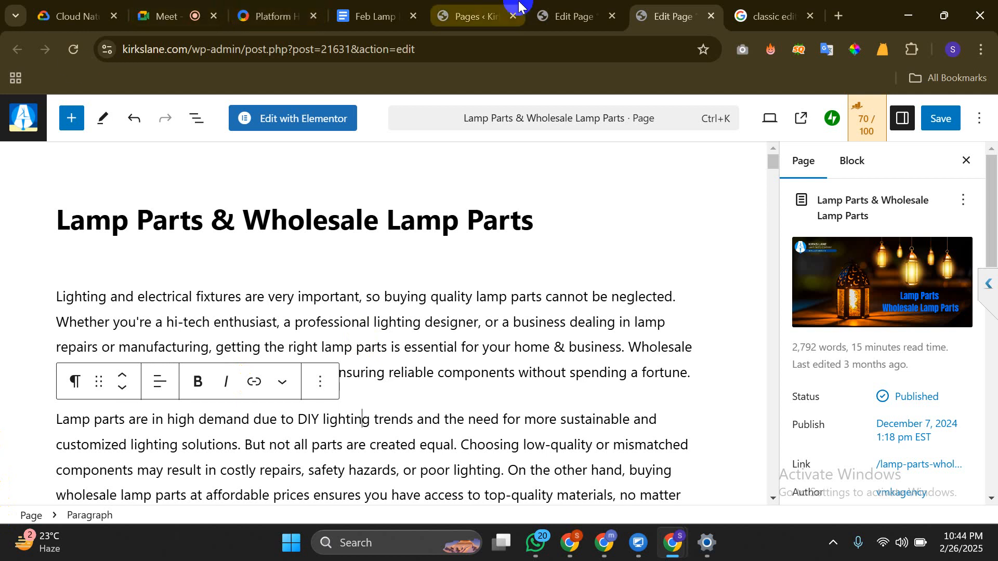
Look over the Best Monter page once more and close its block-editor tab
click(556, 16)
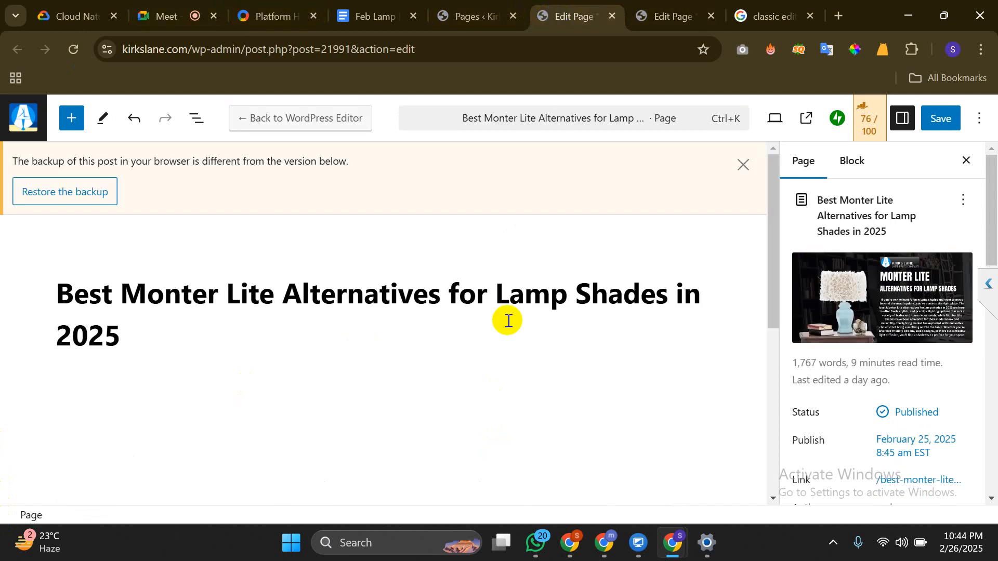
scroll(508, 319, down, 10)
scroll(508, 320, up, 10)
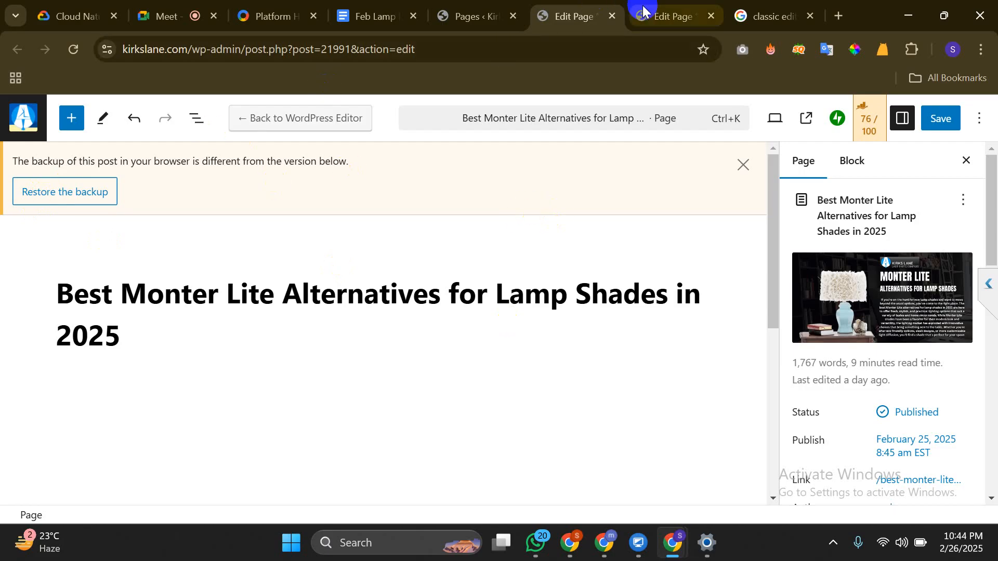
click(612, 16)
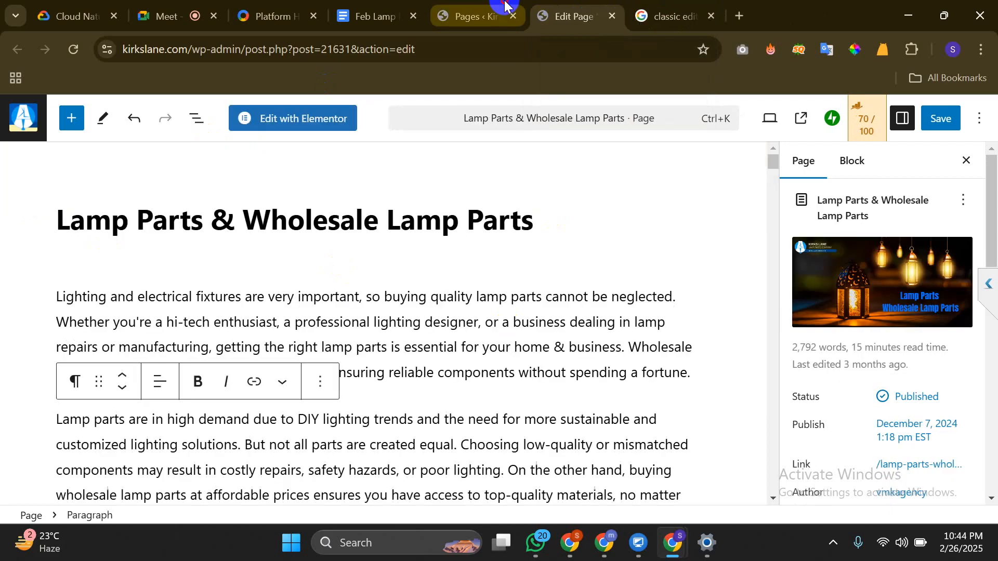
Launch Edit with Elementor for Best Monter Lite Alternatives, then return to the Lamp Parts editor
click(499, 10)
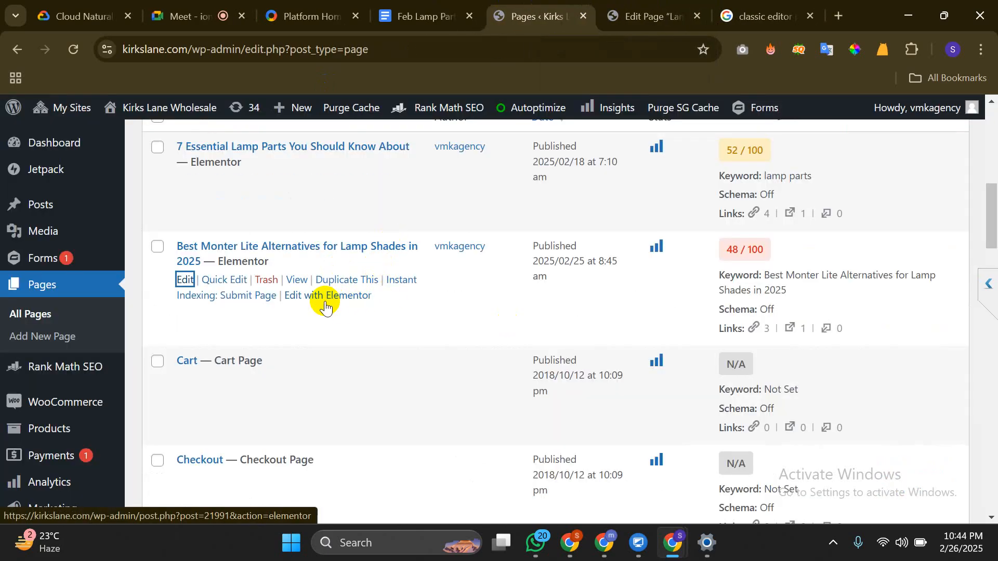
ctrl+click(326, 295)
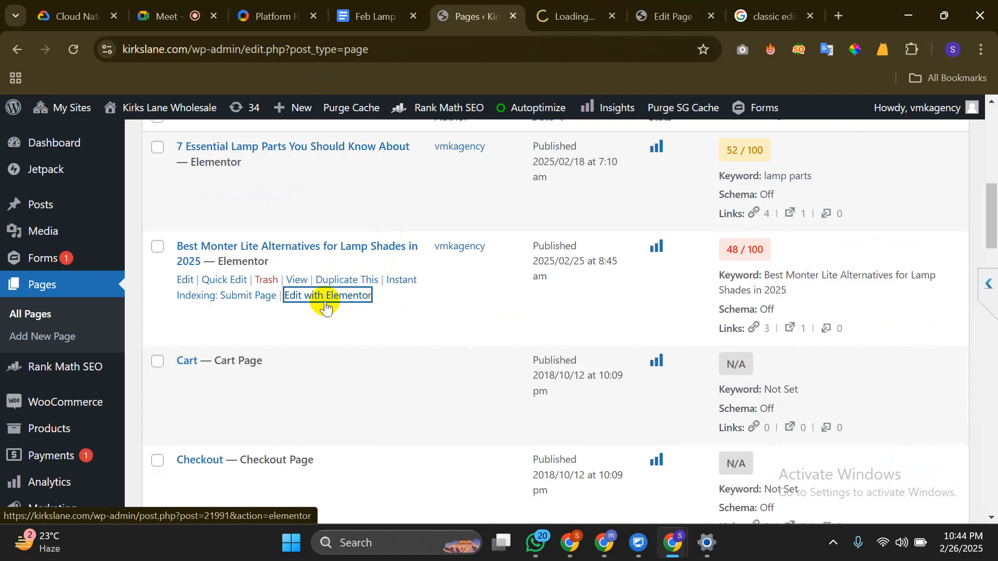
click(573, 7)
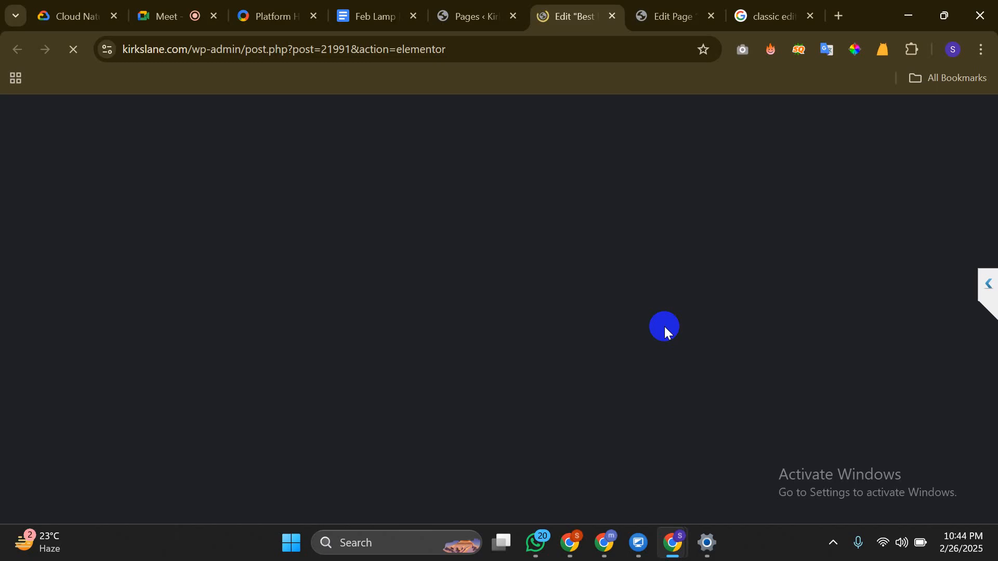
click(663, 4)
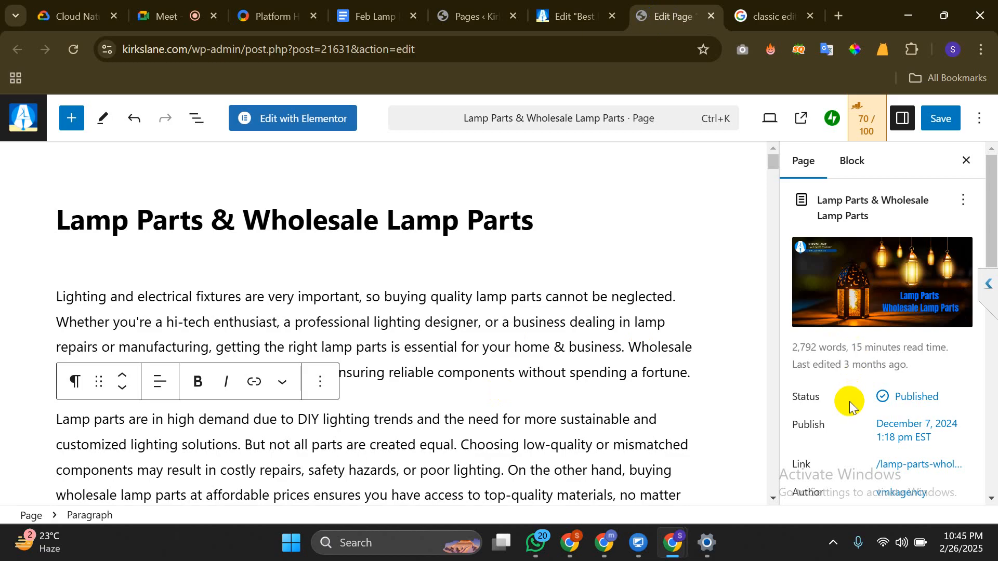
Scroll through the Lamp Parts page content
scroll(849, 406, down, 3)
scroll(554, 491, down, 15)
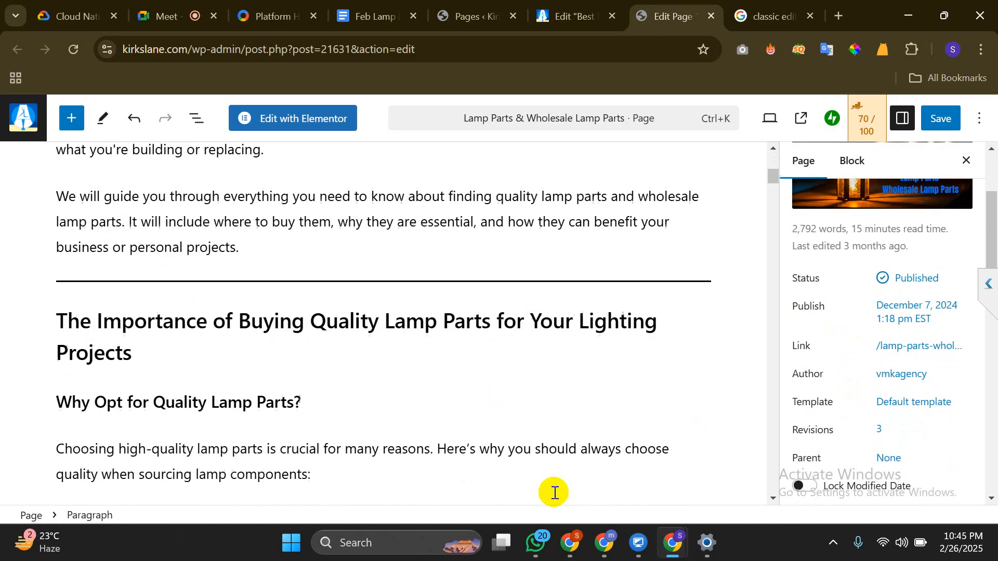
scroll(554, 493, down, 20)
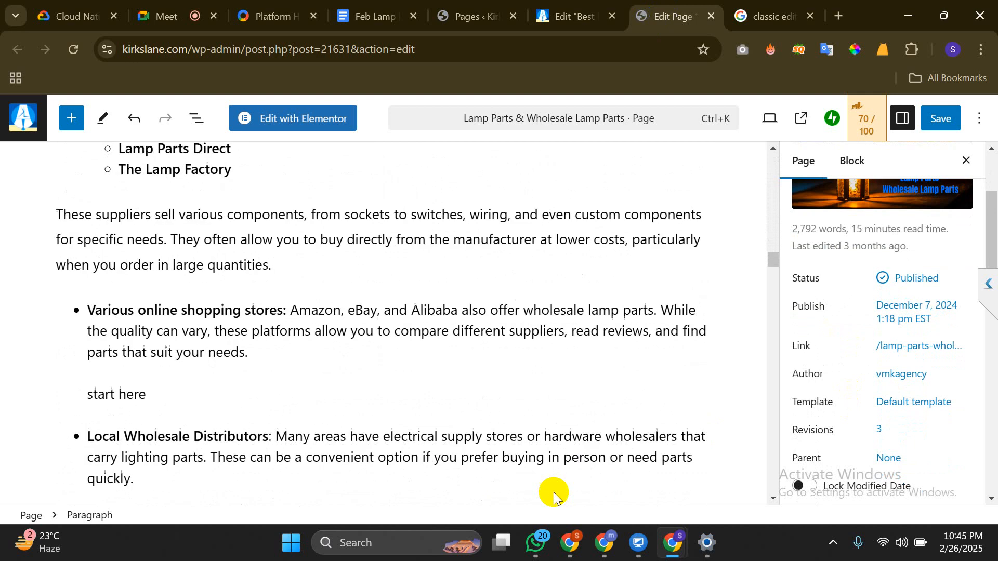
scroll(554, 492, up, 20)
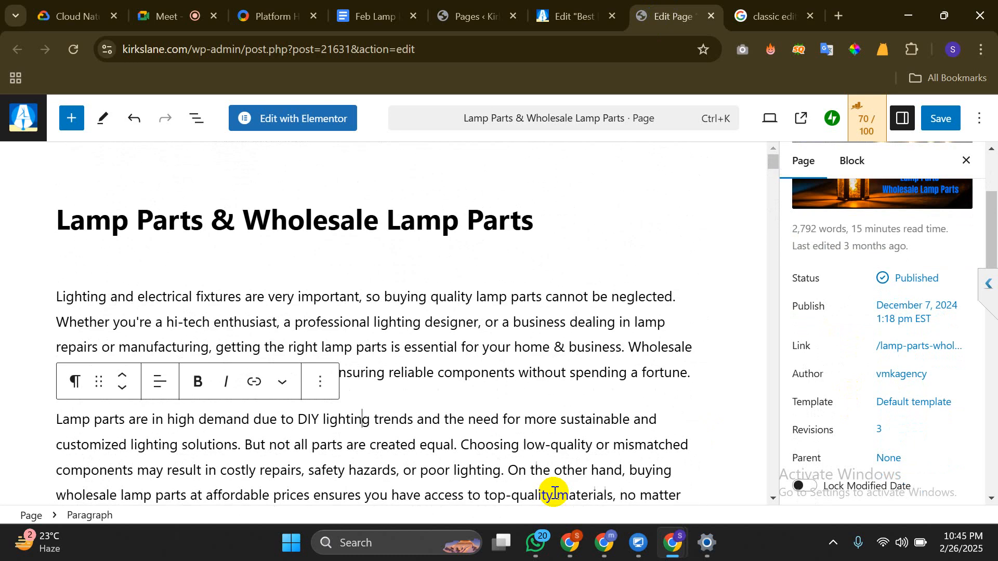
Open a new tab, close the classic editor plugins results, and land on the blank New Tab
key(ctrl+t)
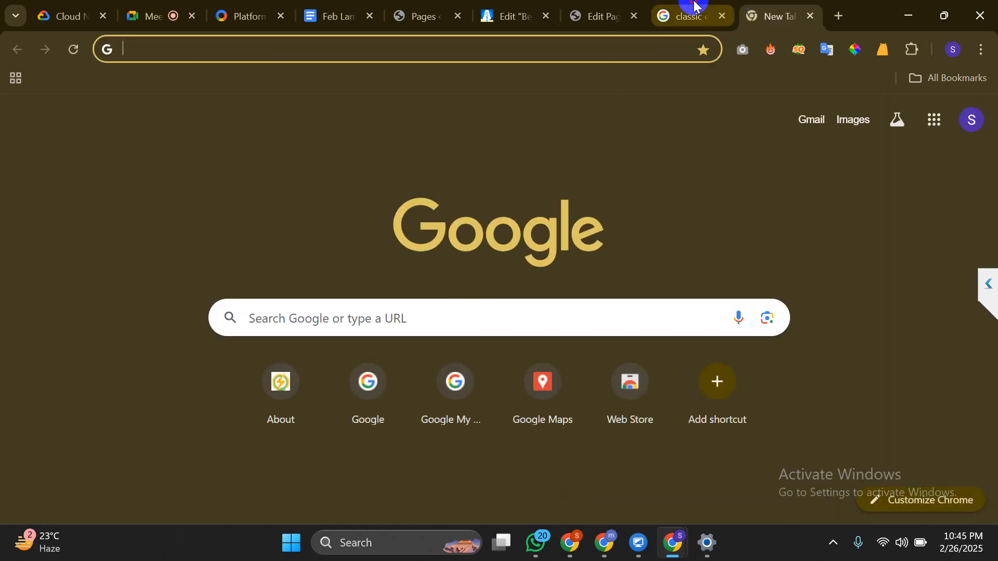
click(699, 14)
click(721, 16)
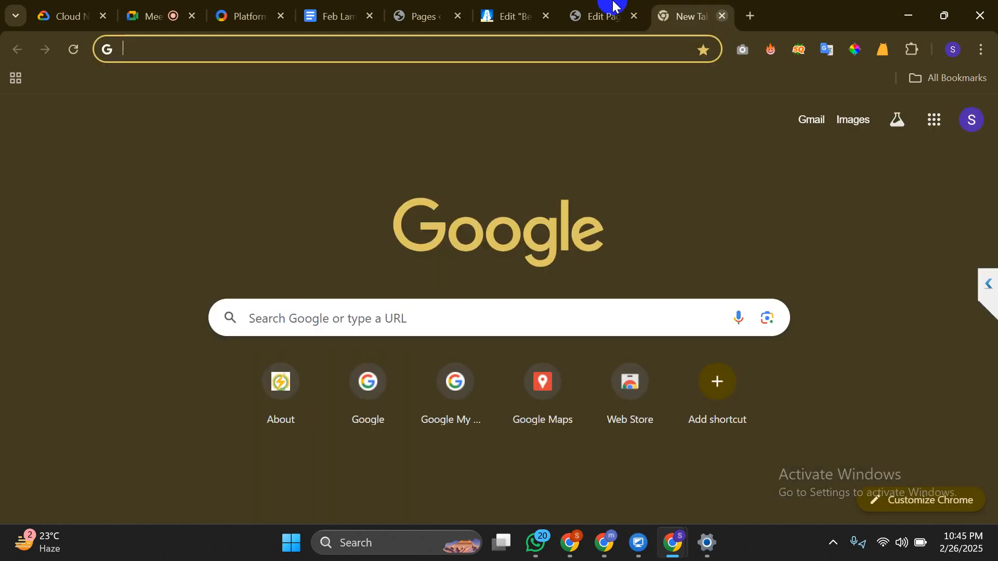
click(508, 8)
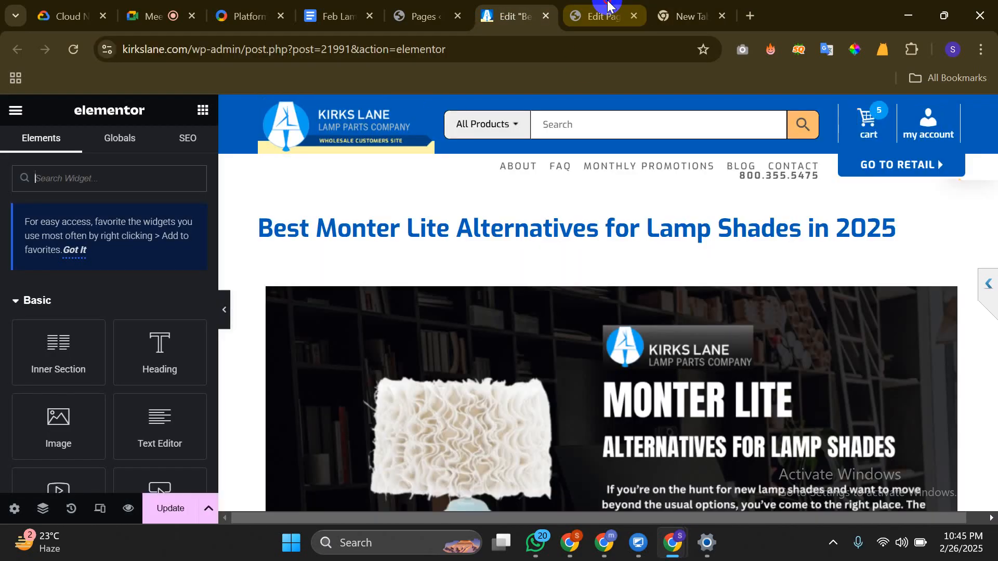
click(608, 5)
click(406, 13)
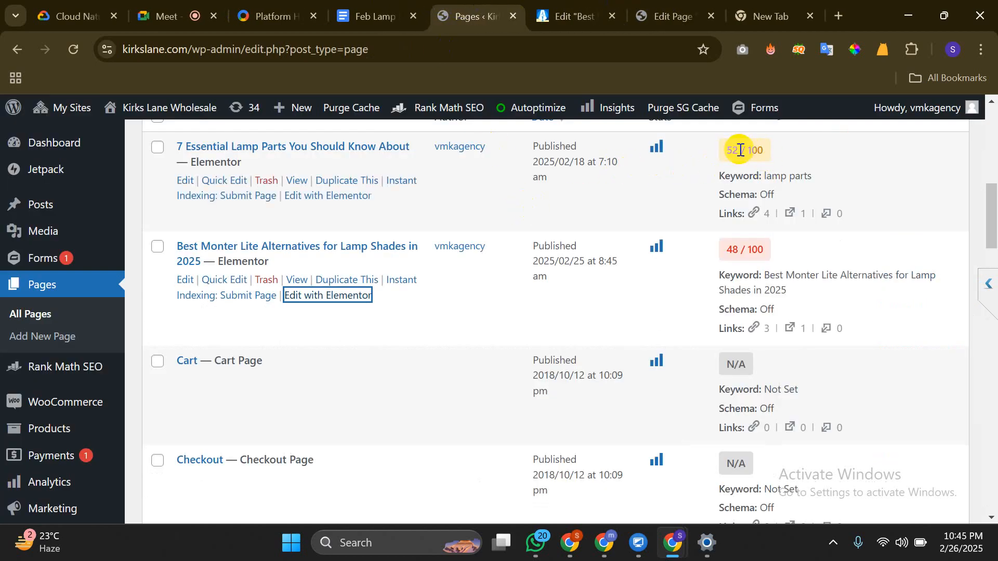
click(580, 5)
click(678, 5)
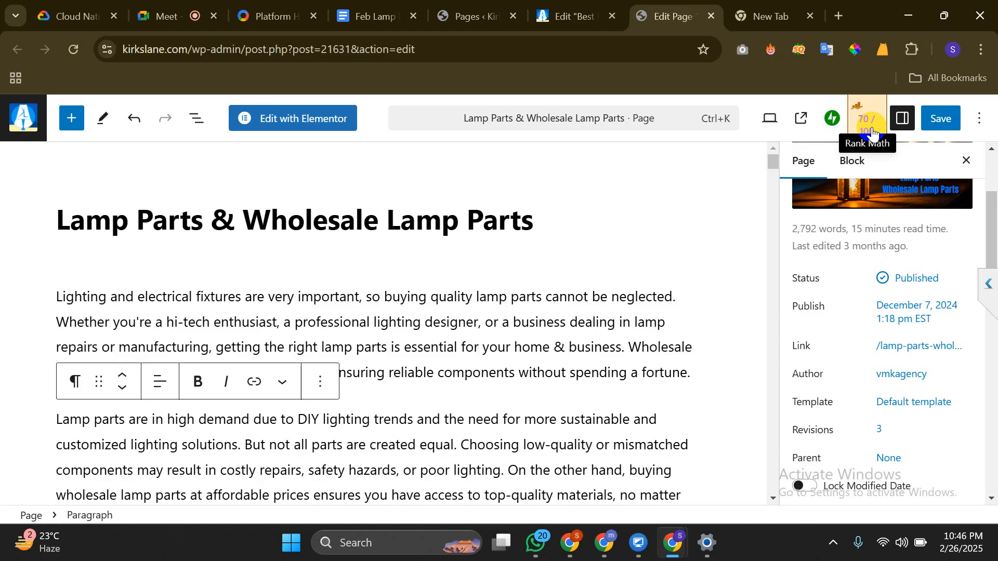
click(769, 16)
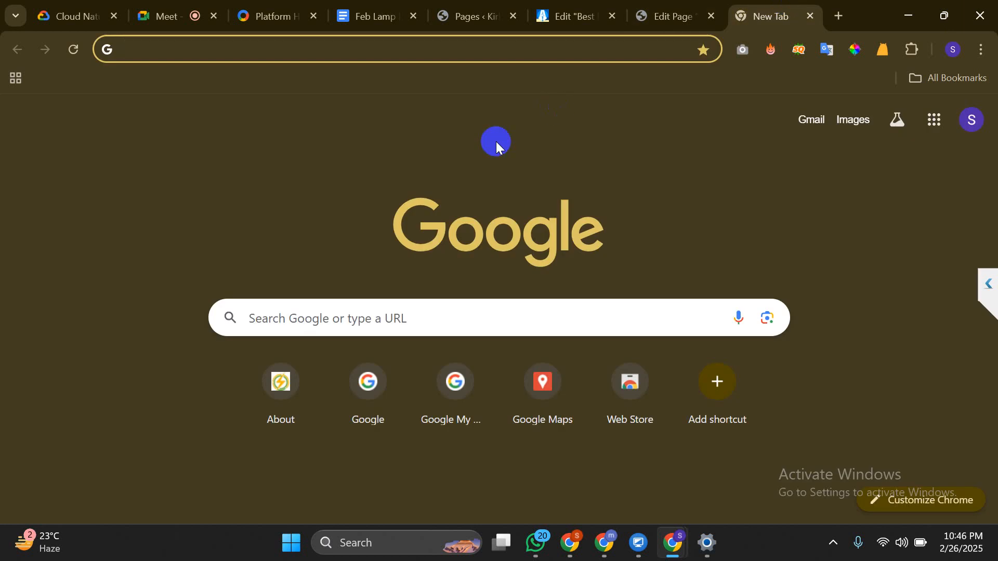
Compose 'Yoast SEO Plugins, Rank Math Plugins, All in one SEO Plugins' in the omnibox and select it
text(Yoast SE)
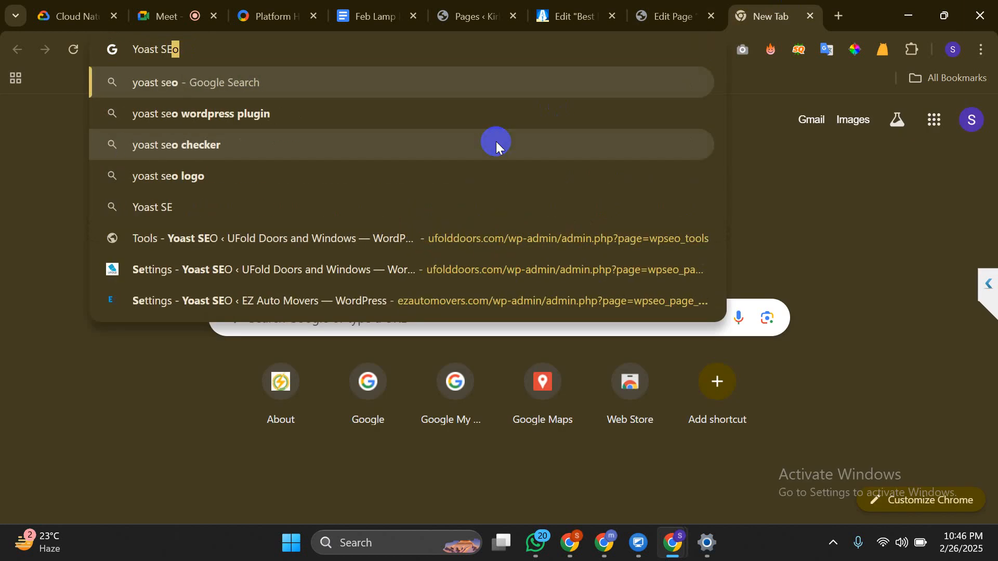
text(O Plugins)
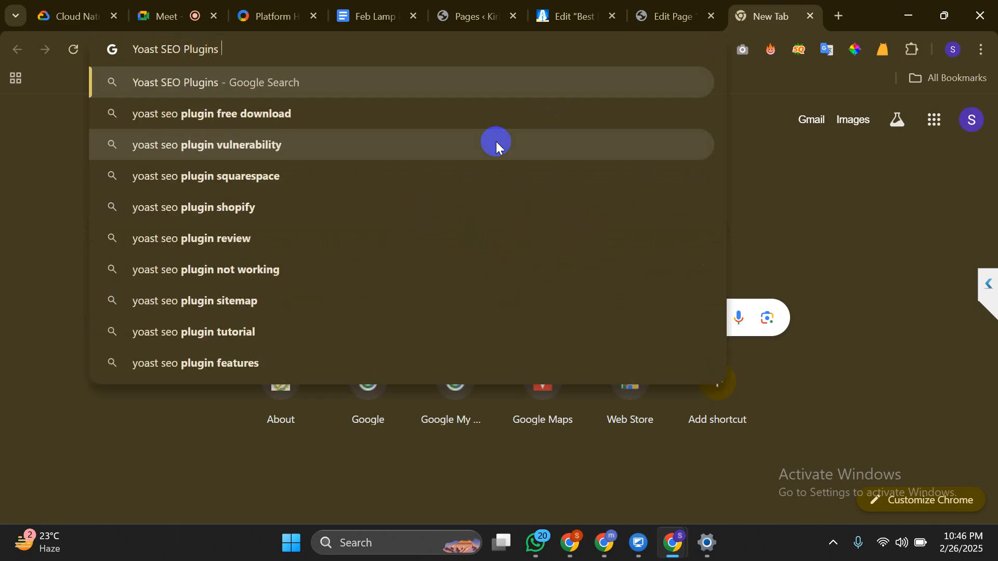
text(,)
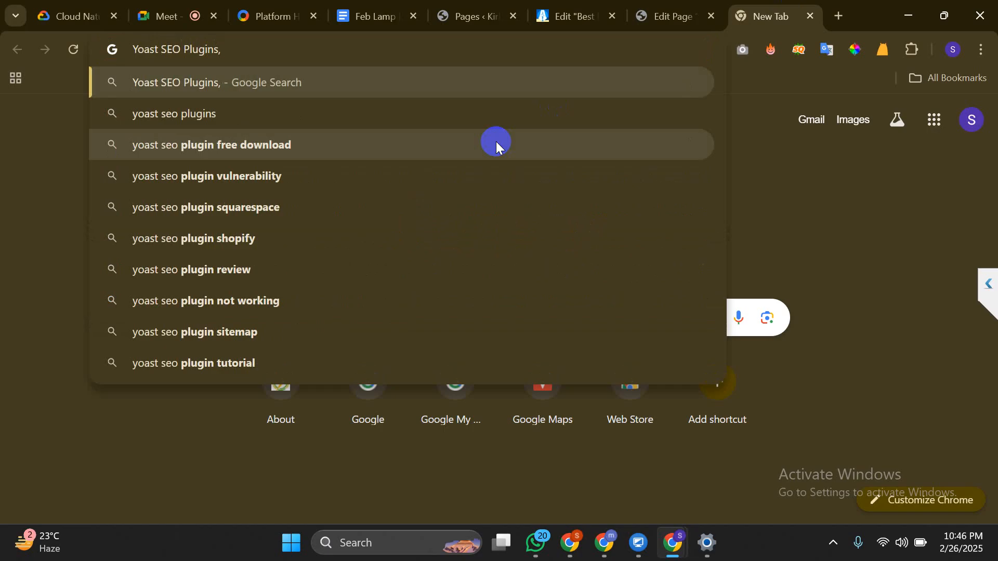
text( Rank Mat)
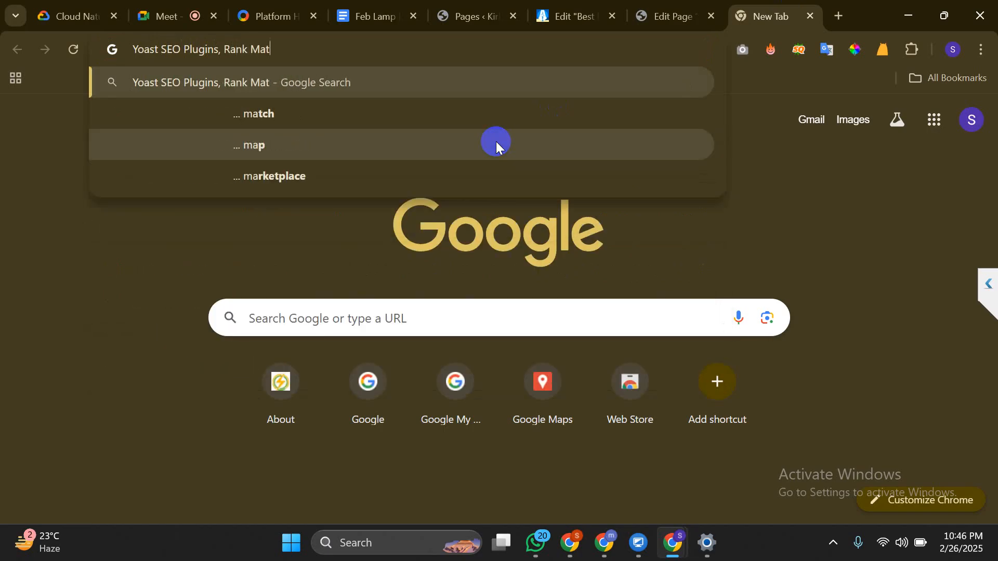
key(BackSpace)
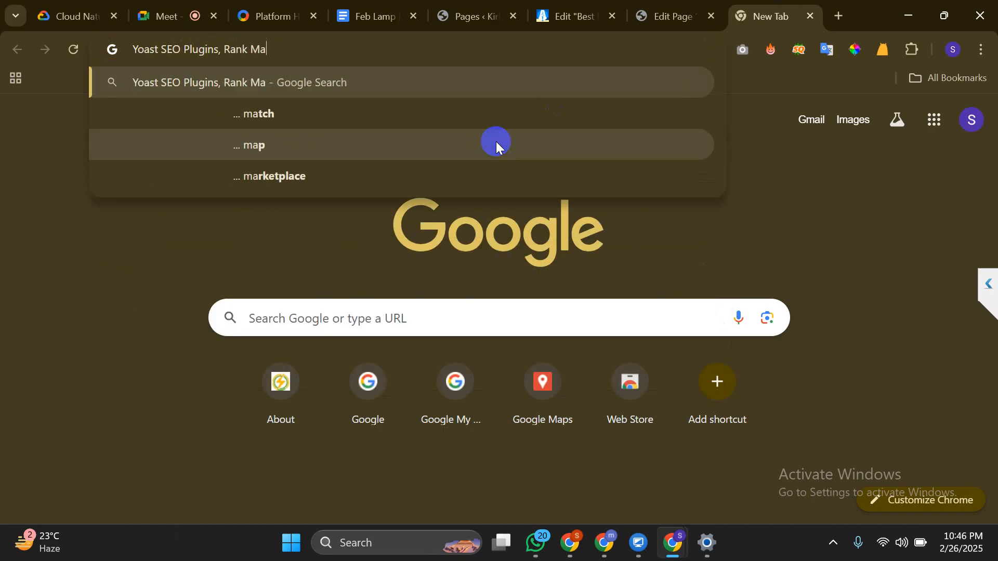
text(th Plgu)
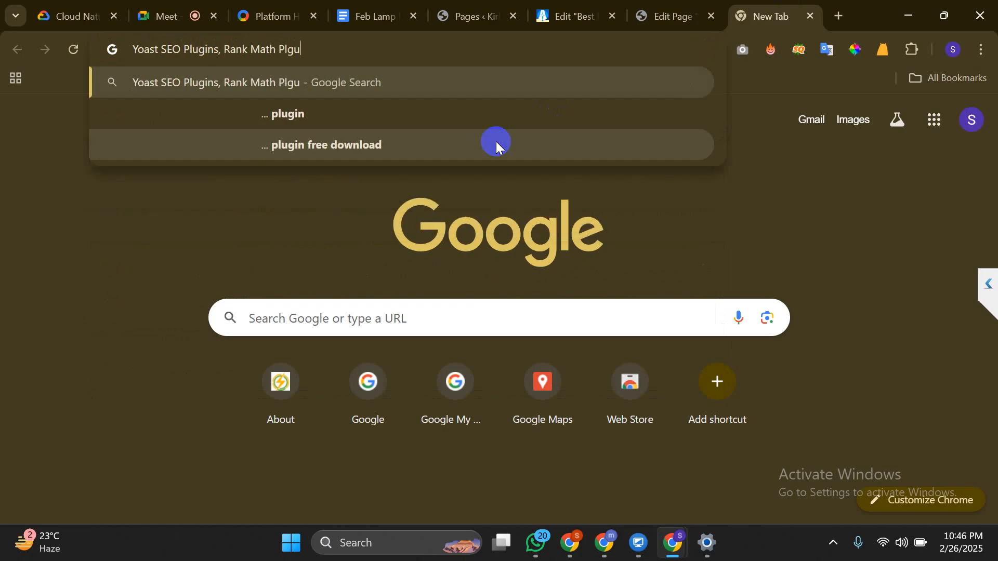
key(BackSpace)
key(BackSpace)
text(ugins)
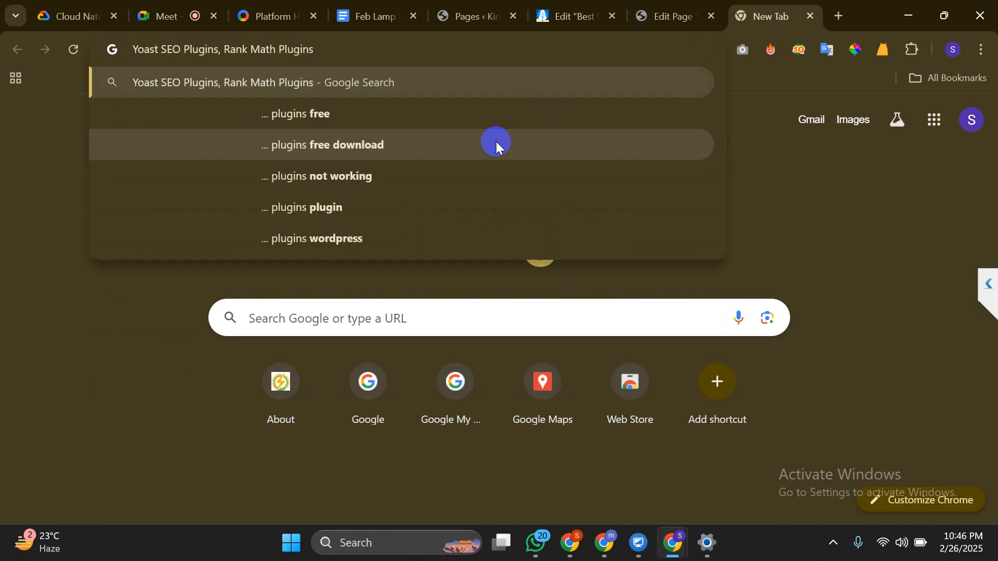
text(,)
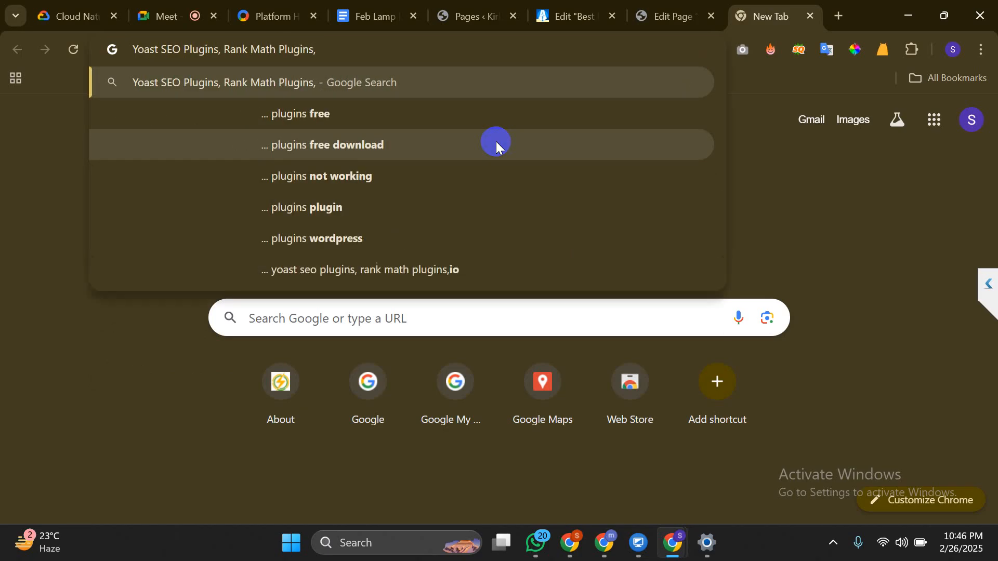
text( All)
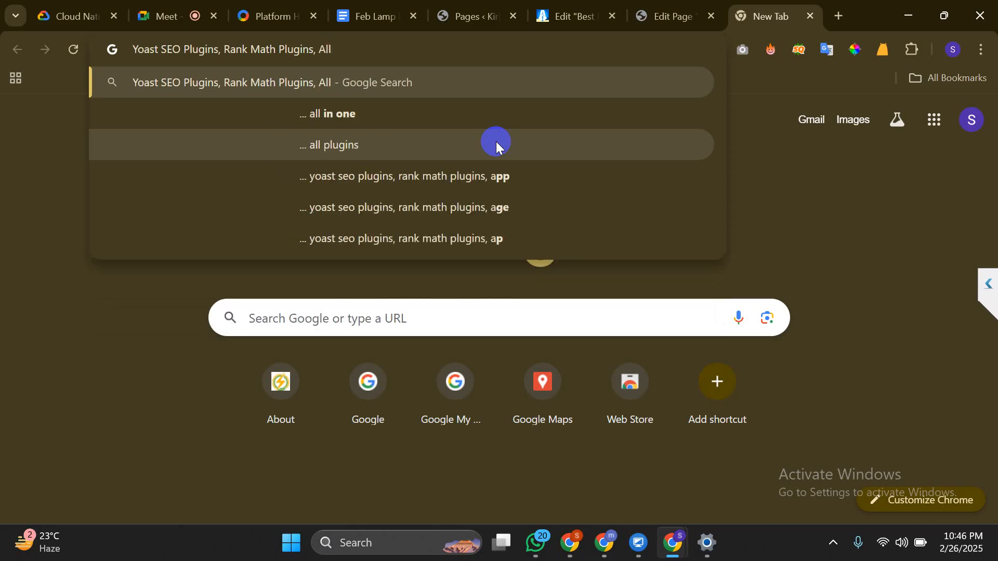
text( in)
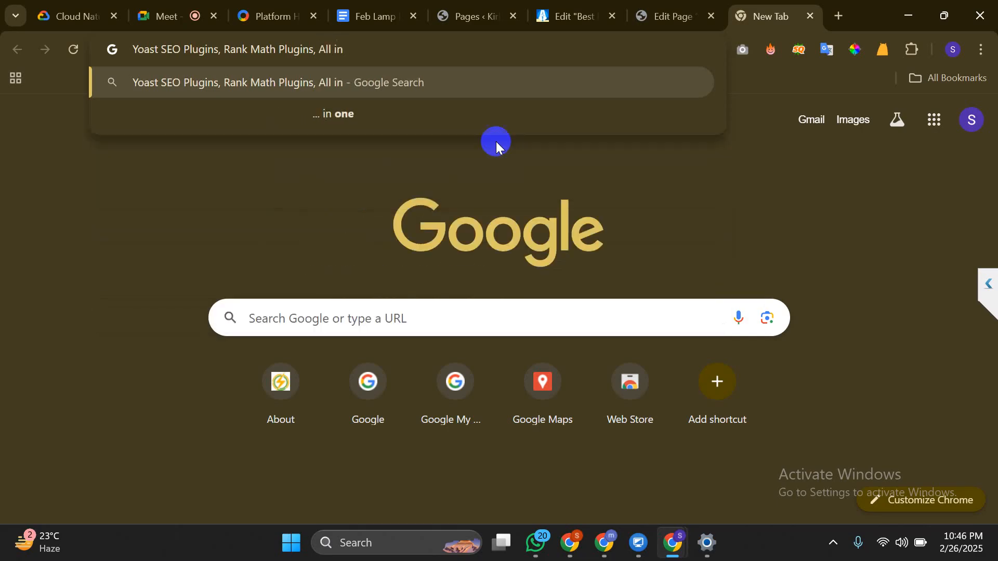
text( one E)
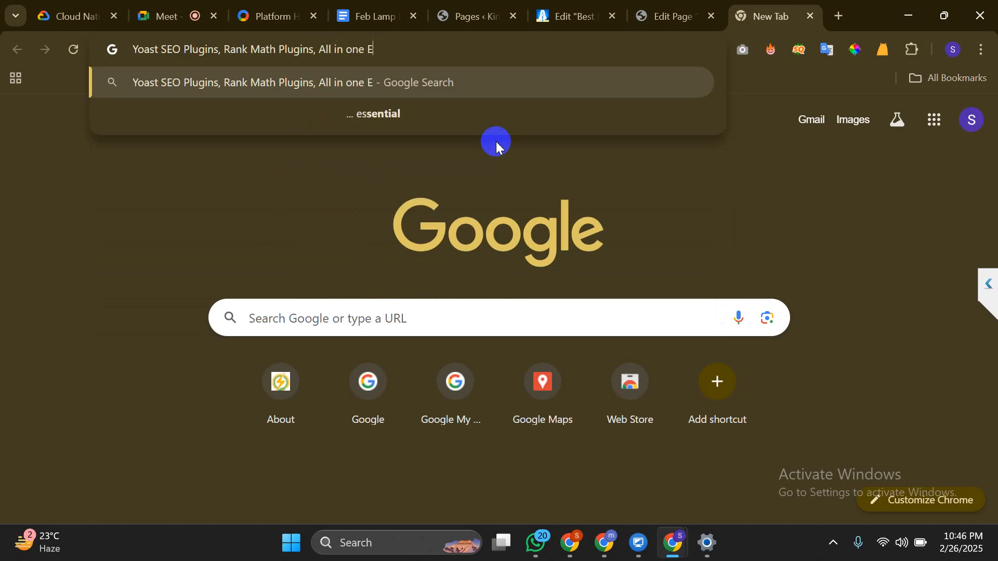
text(SO P)
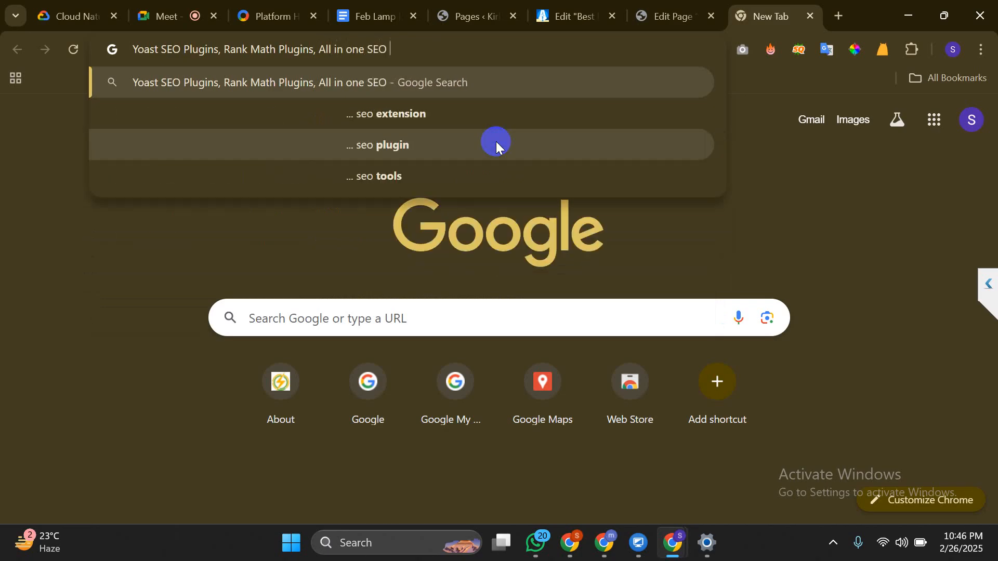
text(lugins)
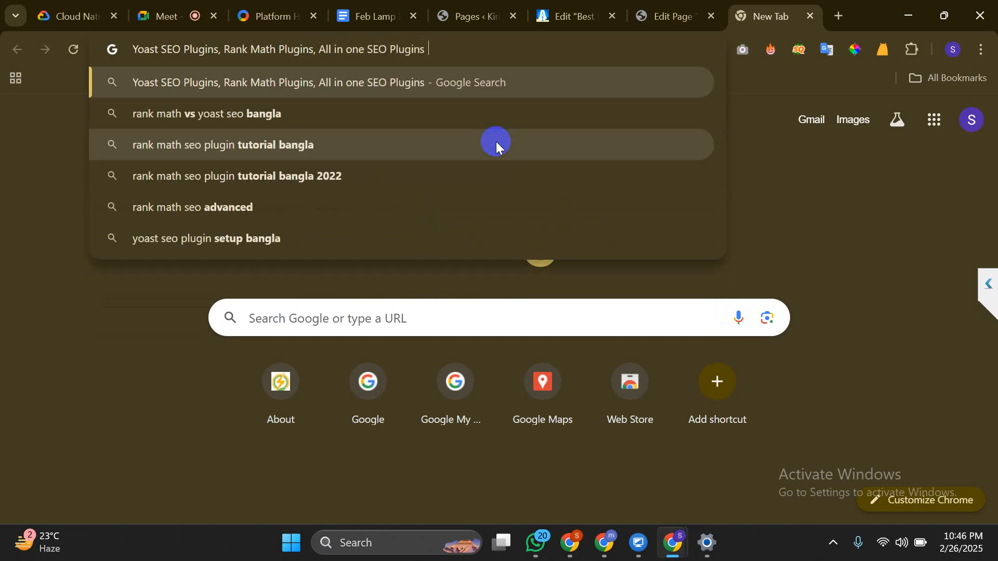
text(,)
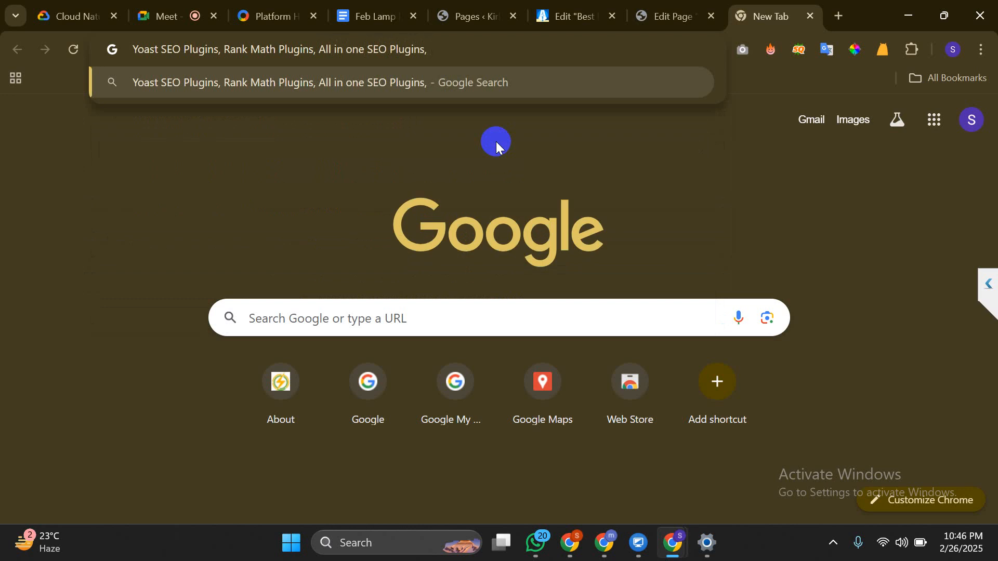
text(Pro SEO)
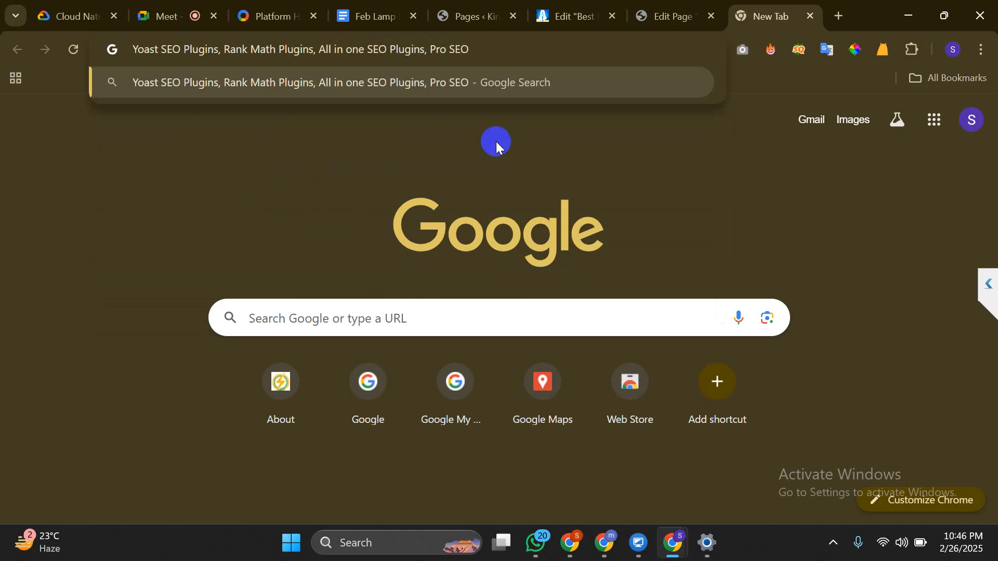
key(BackSpace)
key(BackSpace)
key(BackSpace)
key(BackSpace)
key(BackSpace)
key(BackSpace)
key(BackSpace)
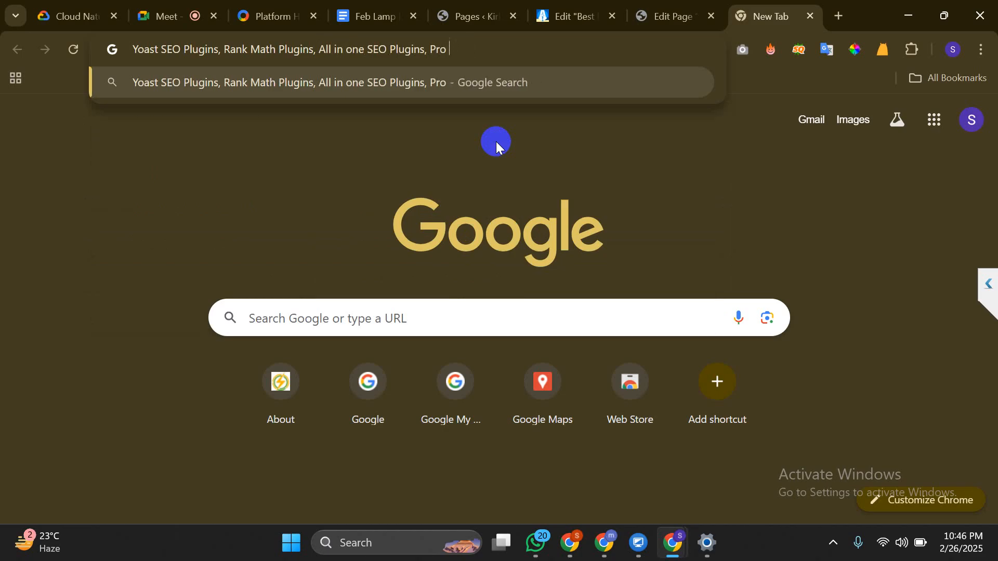
key(BackSpace)
key(BackSpace)
key(BackSpace)
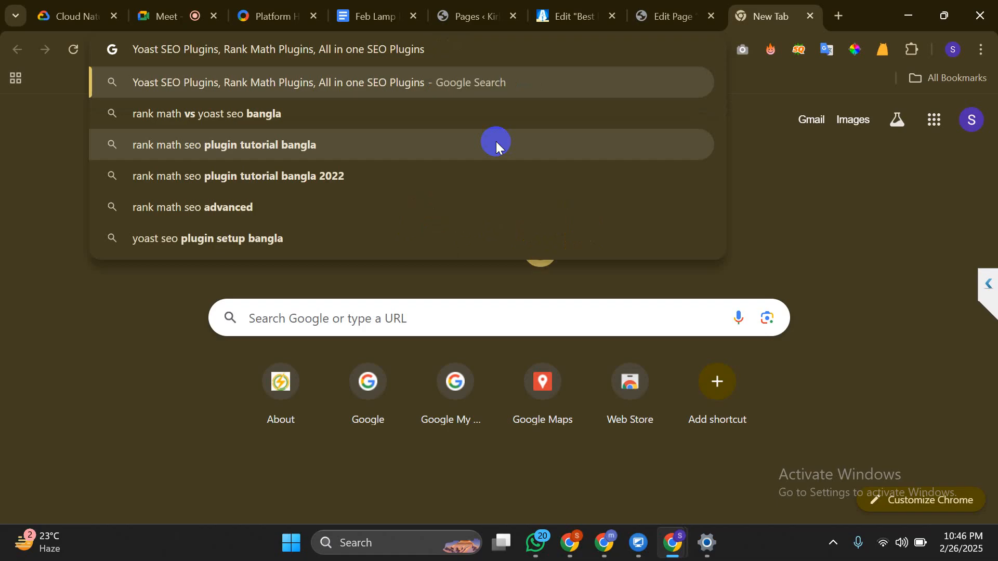
key(ctrl+a)
key(ctrl+c)
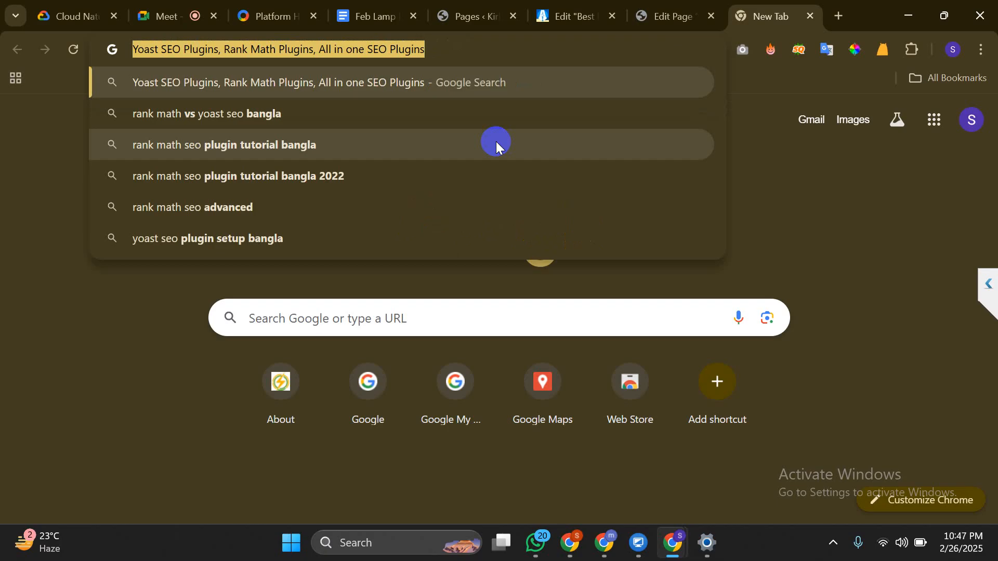
click(539, 540)
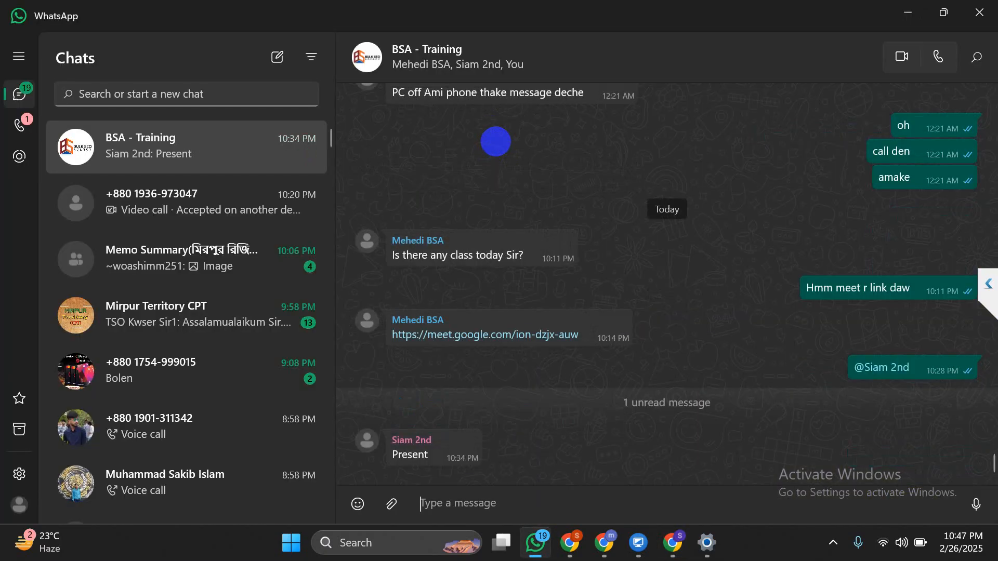
Paste and send the three-plugin SEO list to the BSA - Training WhatsApp chat
key(ctrl+v)
key(Return)
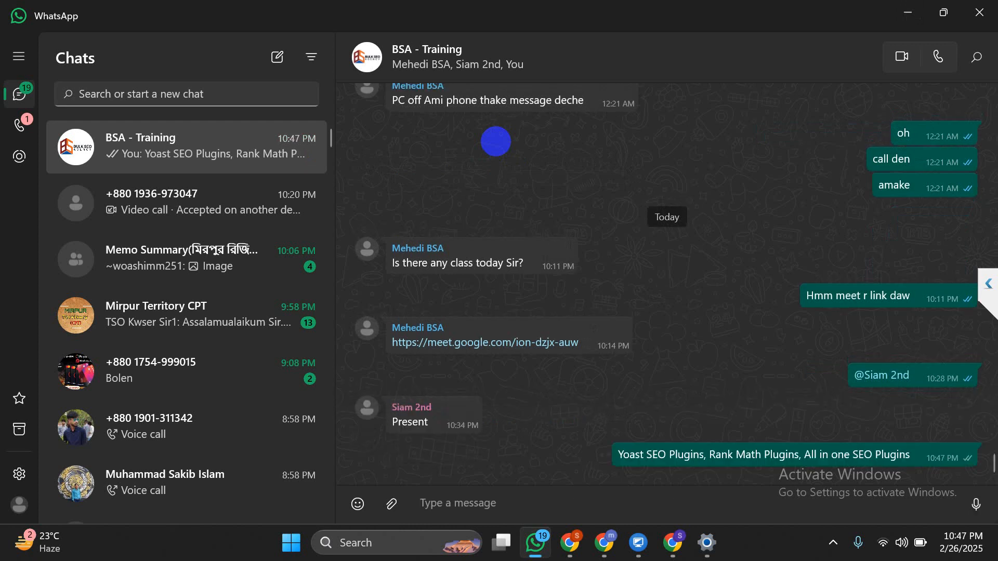
click(908, 13)
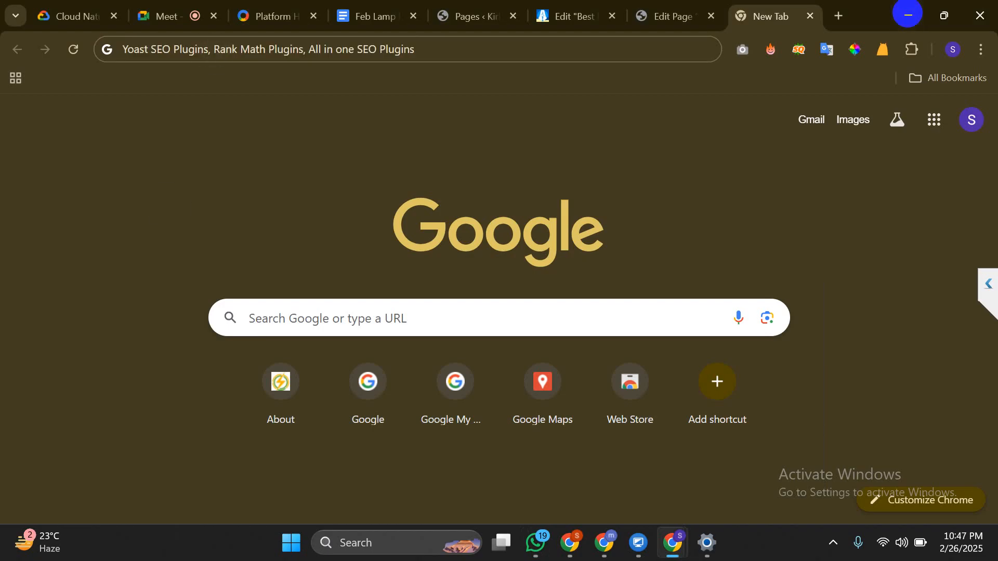
Clear the plugin-list query from Chrome's address bar and close the blank New Tab
click(312, 49)
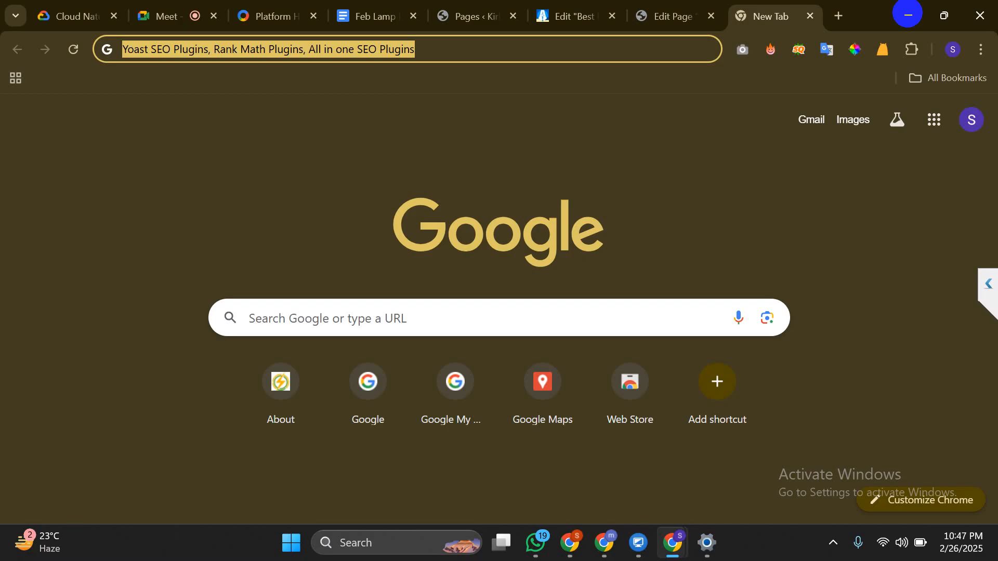
key(BackSpace)
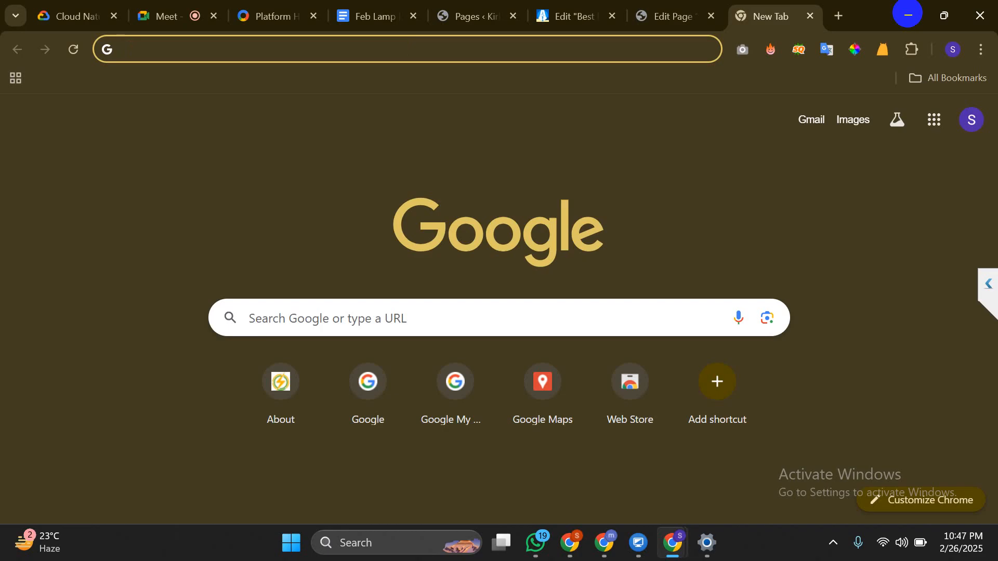
click(908, 15)
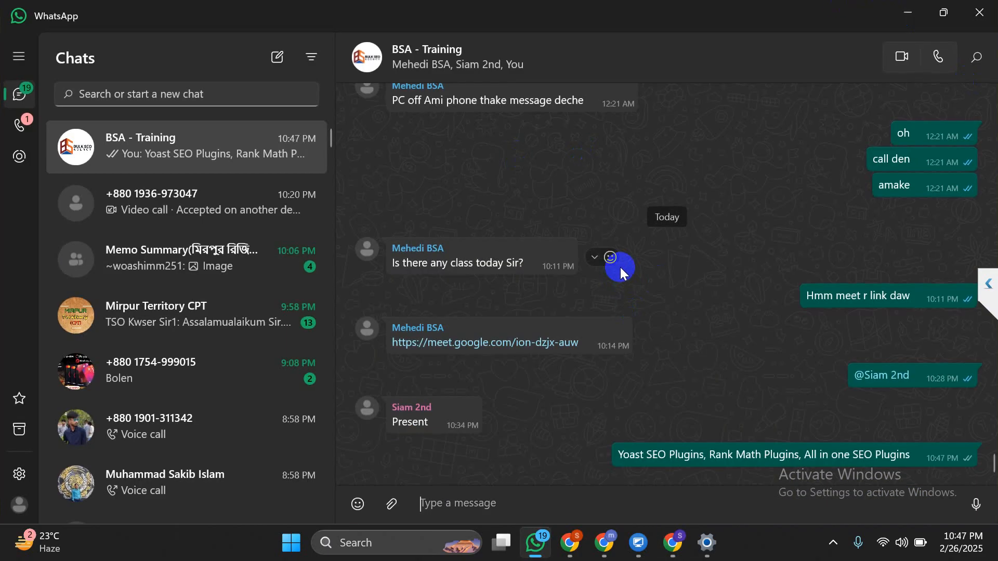
click(915, 9)
click(674, 246)
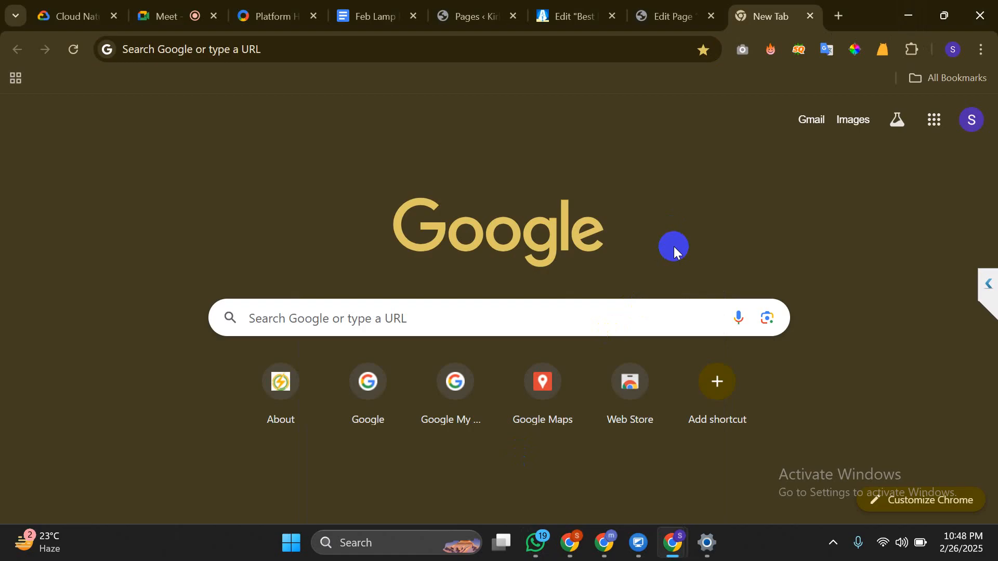
key(ctrl+w)
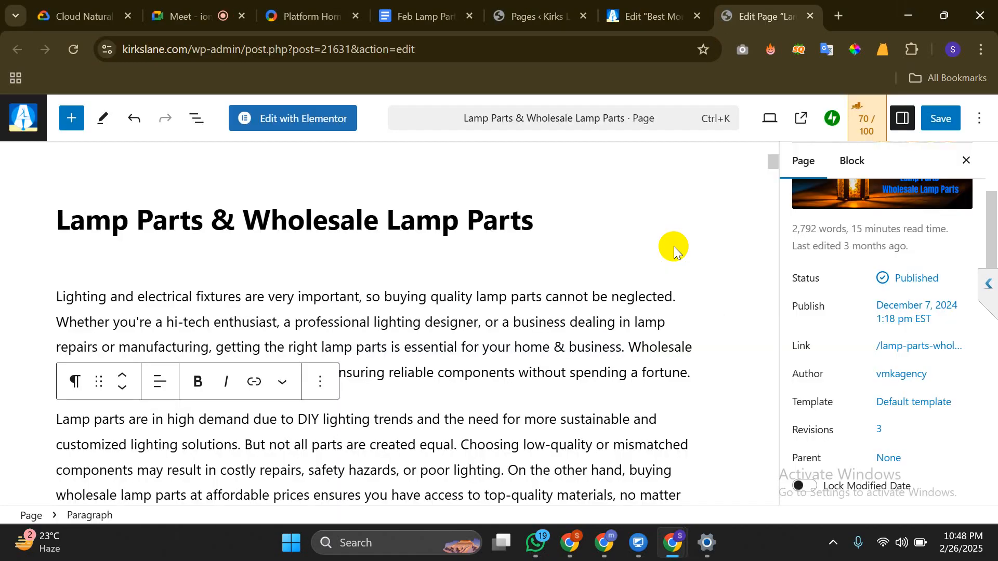
click(649, 16)
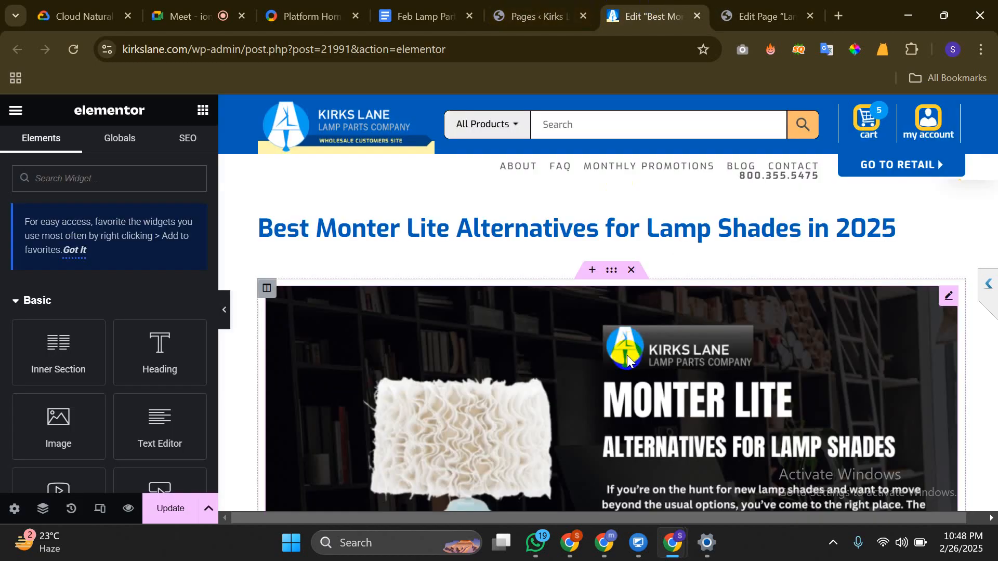
scroll(629, 356, down, 9)
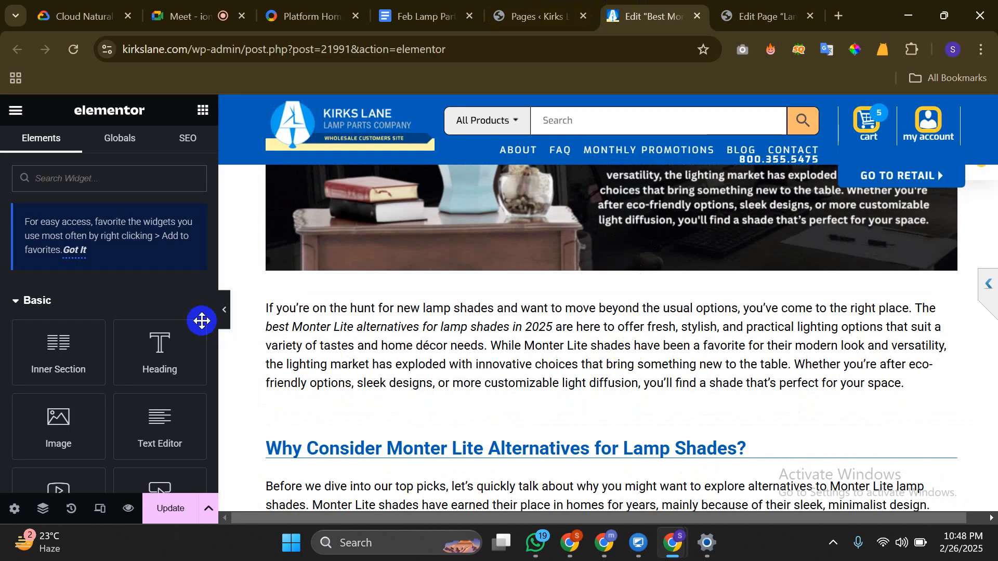
click(225, 310)
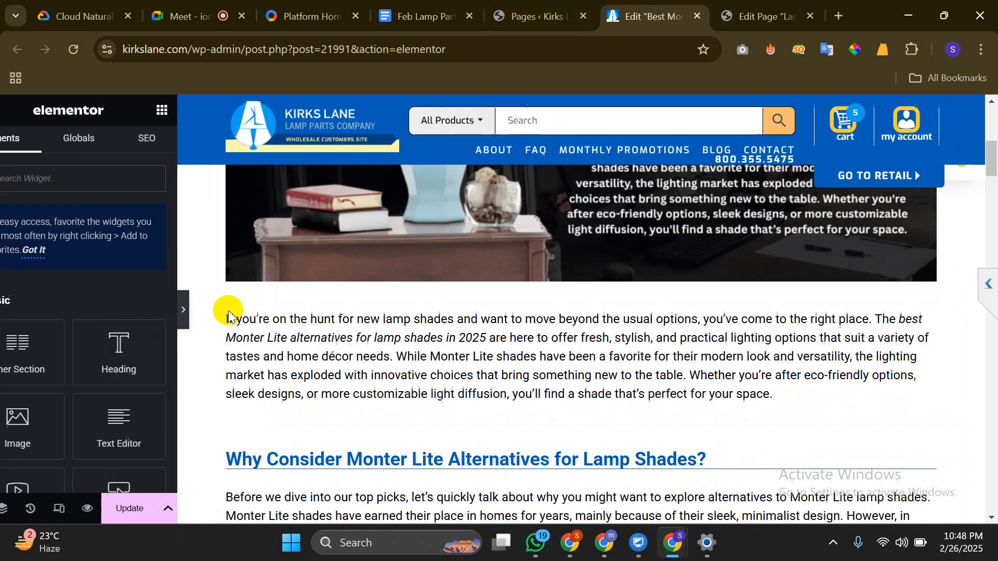
click(763, 11)
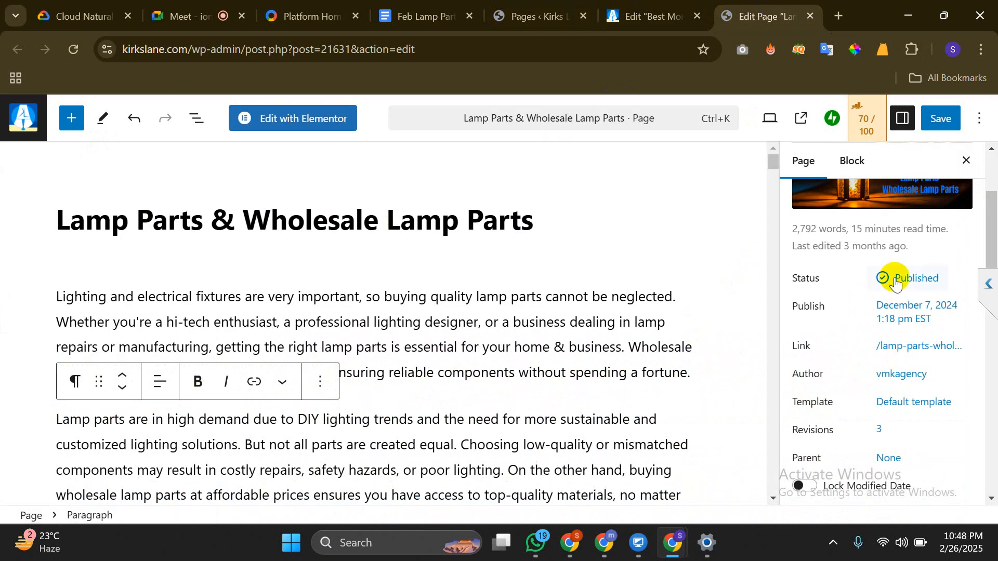
scroll(894, 282, up, 3)
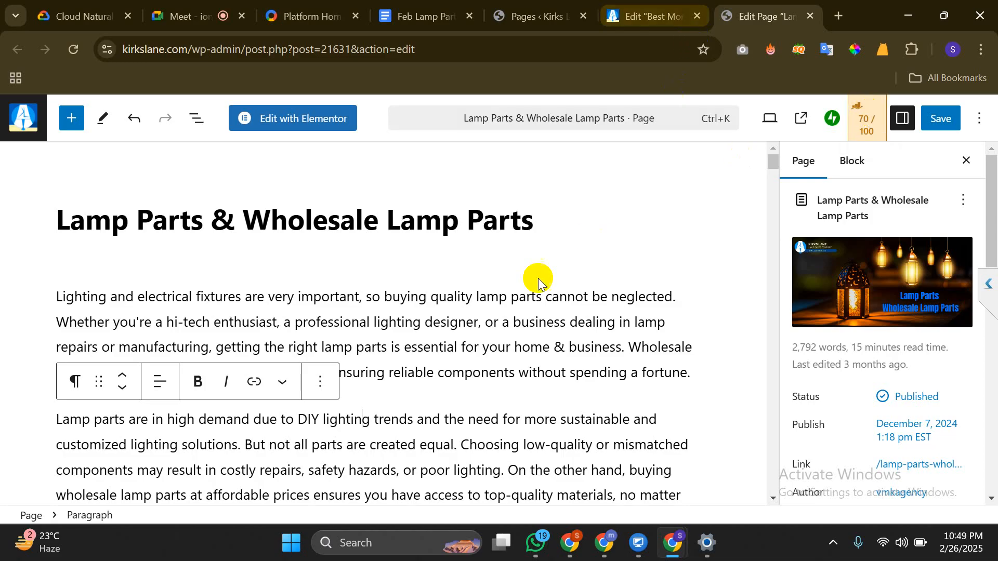
scroll(580, 208, down, 2)
scroll(580, 208, up, 2)
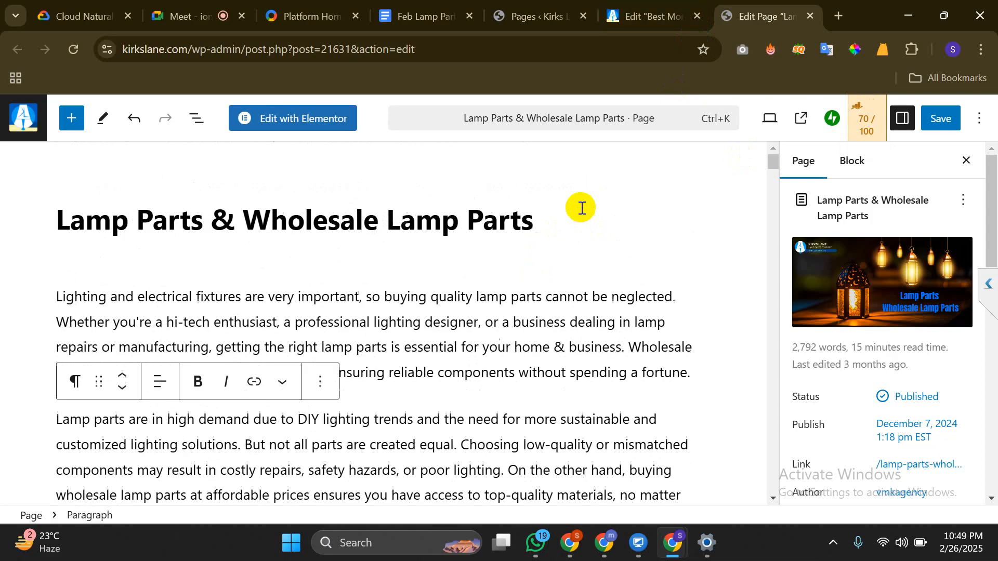
click(430, 298)
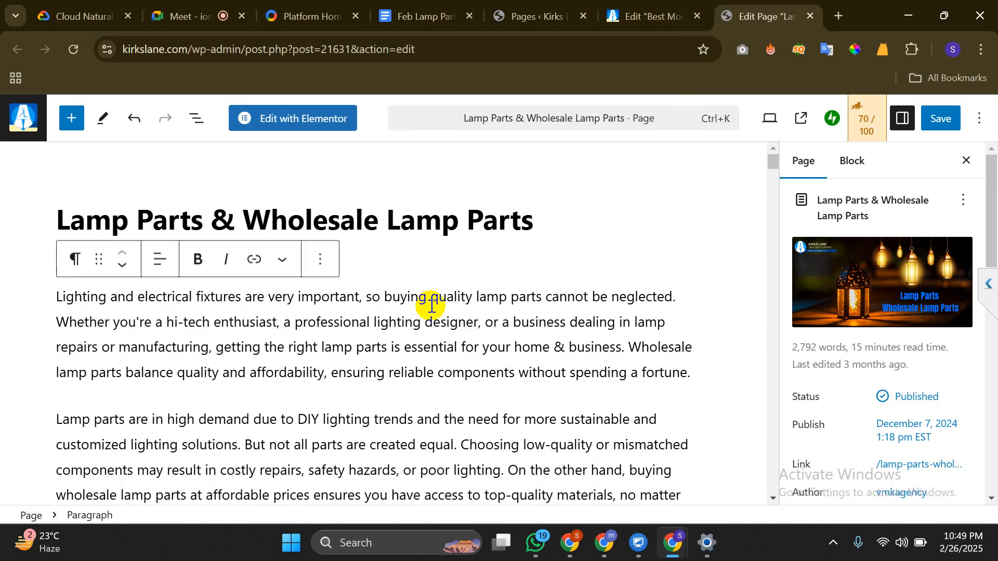
click(2, 223)
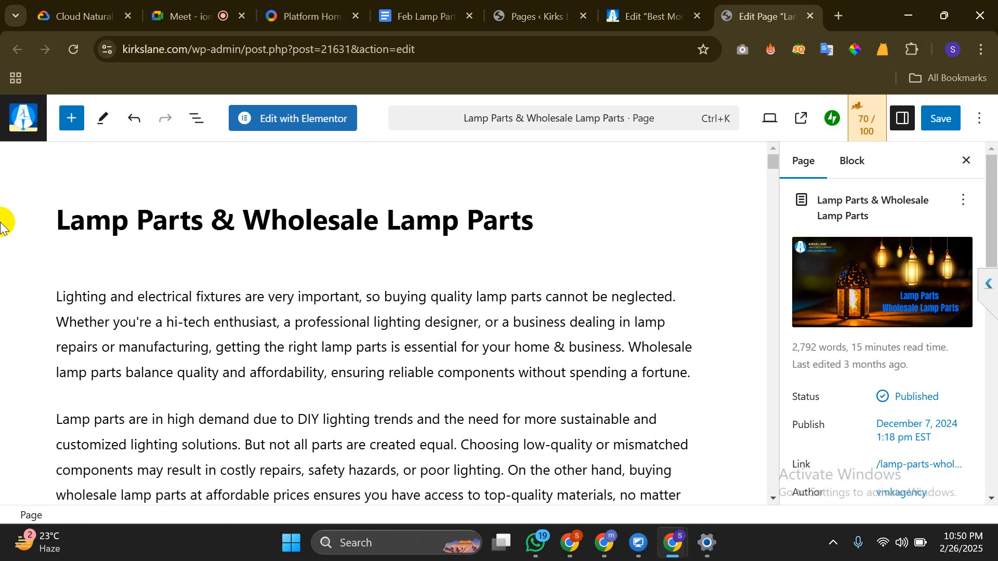
Inspect the Lamp Parts page's URL slug settings, then close them
scroll(882, 341, down, 4)
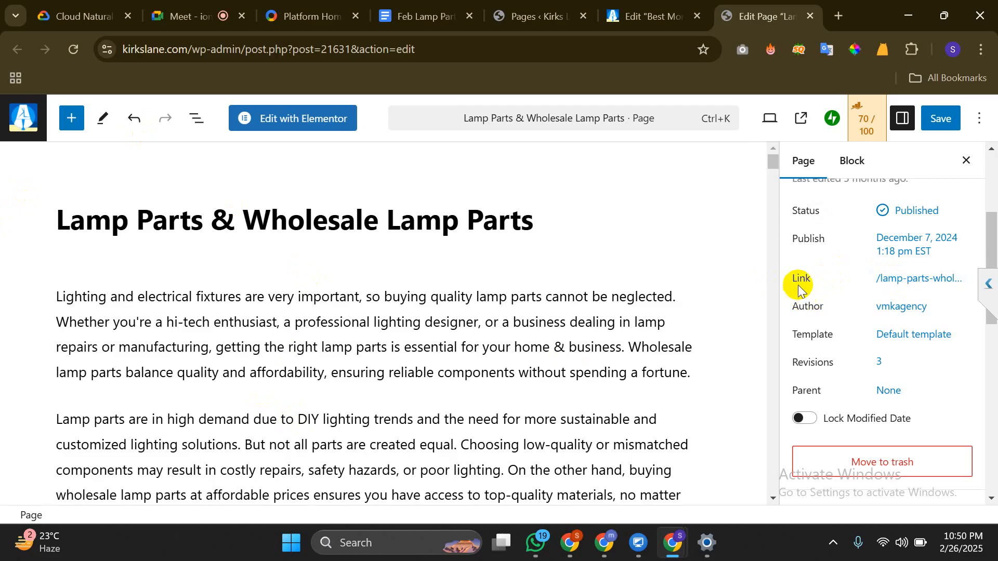
click(928, 281)
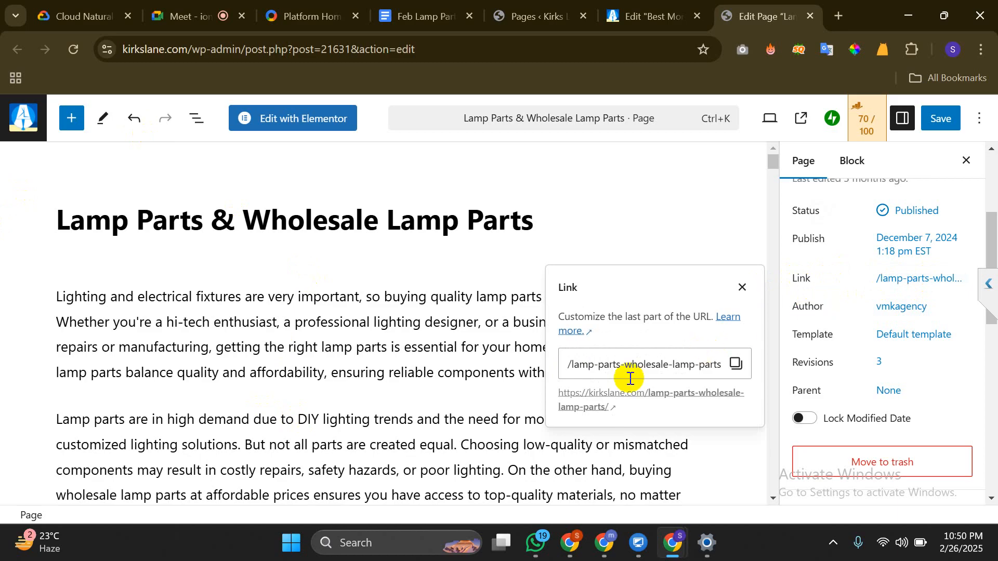
click(643, 364)
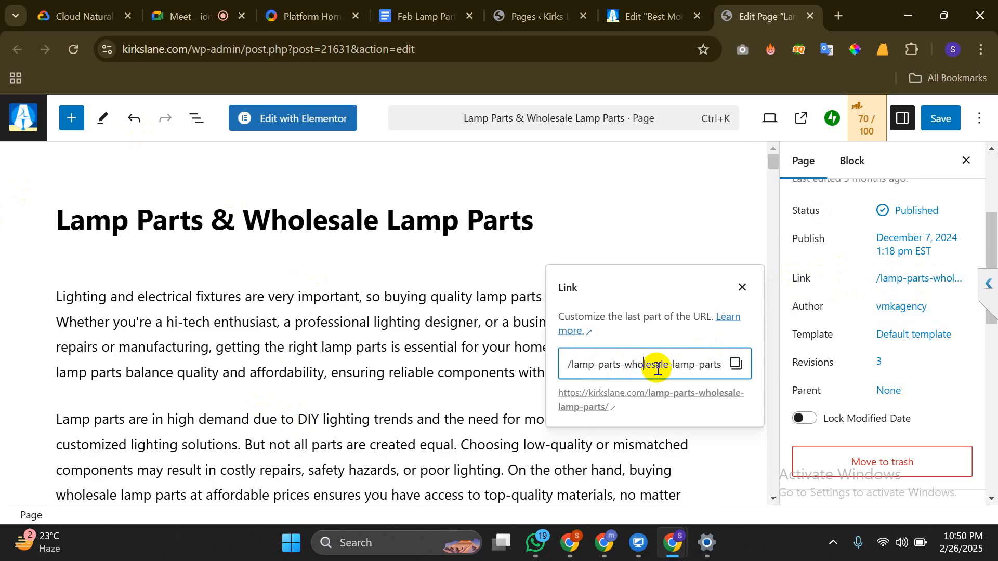
click(839, 274)
Open the Rank Math 70/100 analysis and scroll through its preview and checks
scroll(840, 278, down, 1)
scroll(839, 275, down, 3)
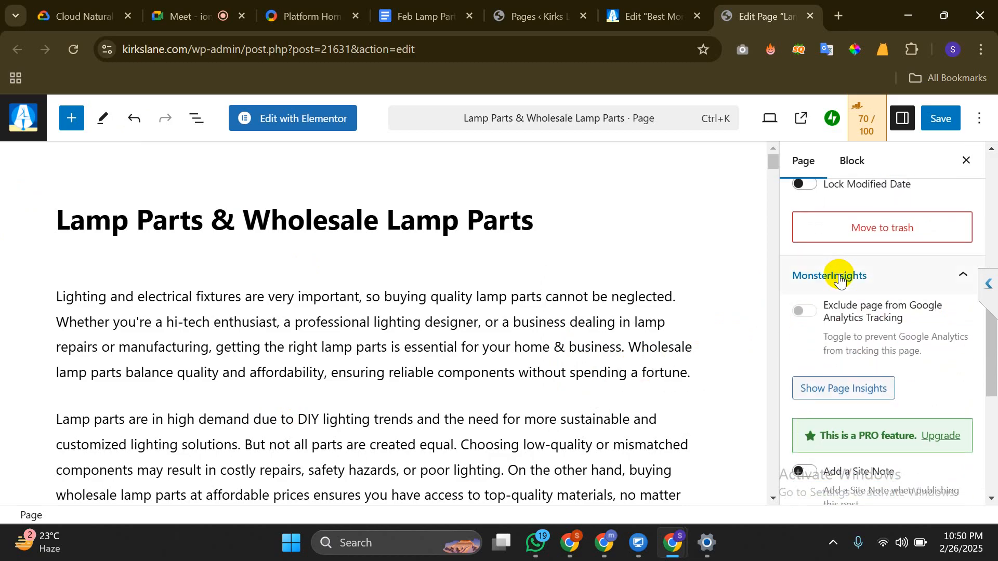
scroll(814, 319, down, 5)
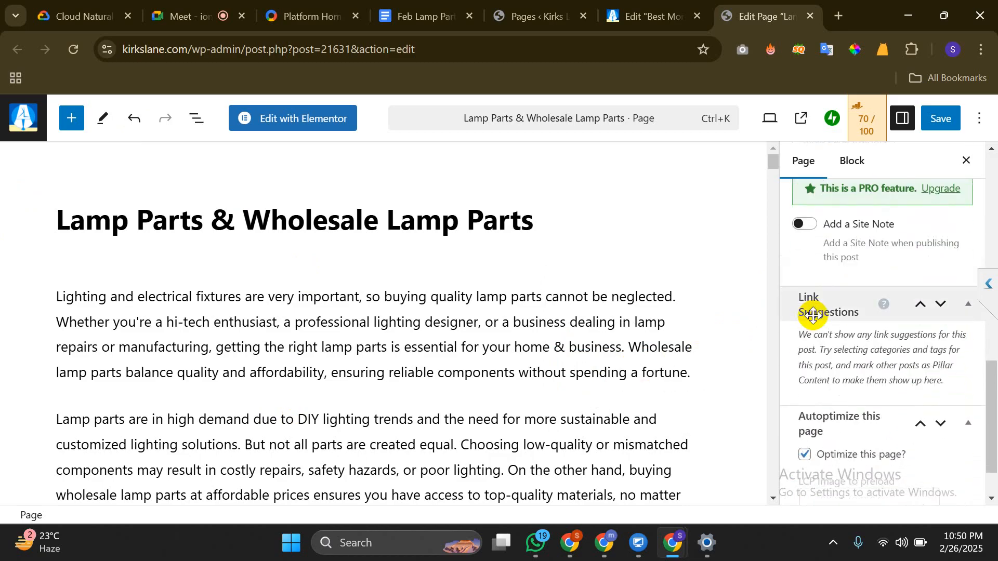
click(864, 130)
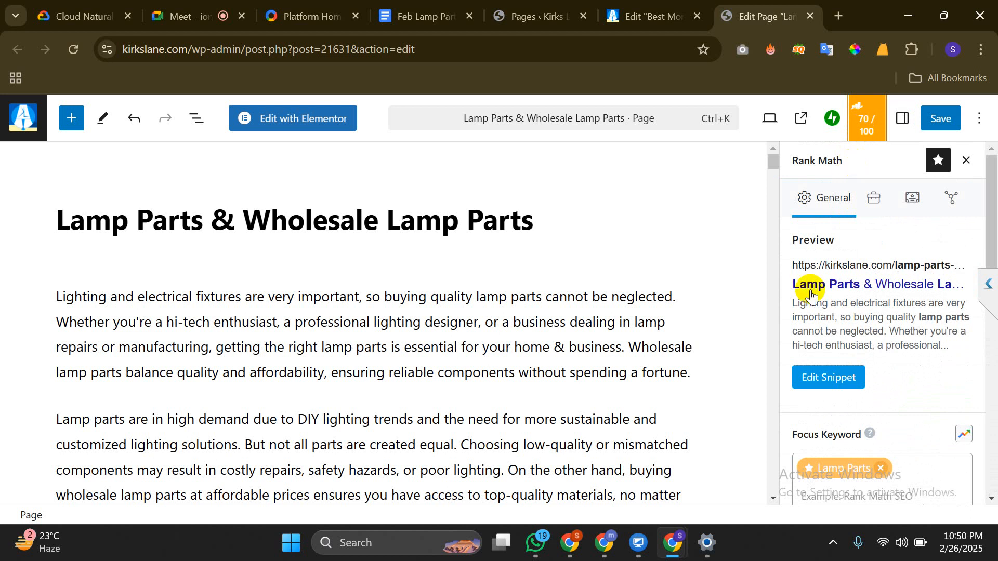
scroll(807, 289, down, 1)
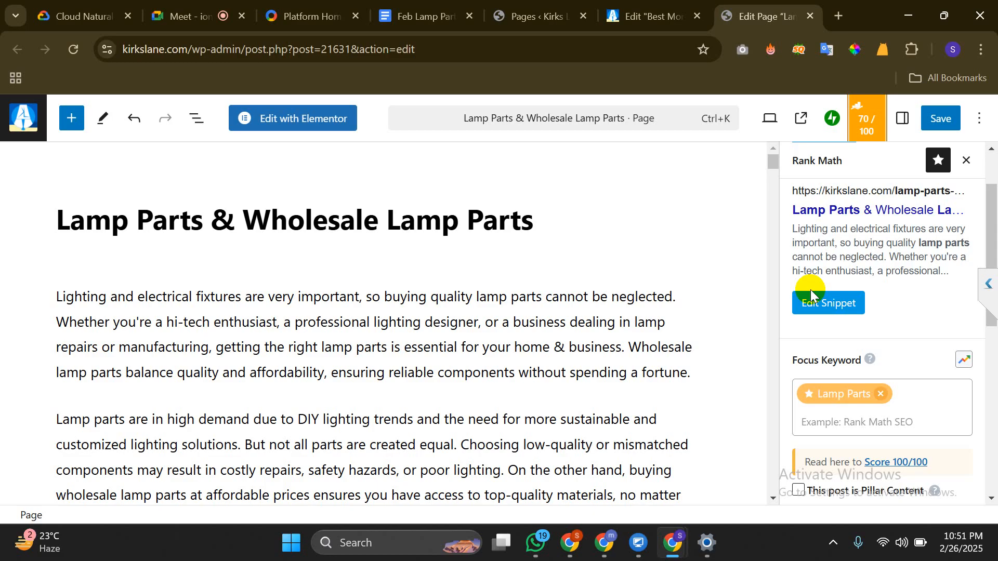
scroll(811, 293, down, 5)
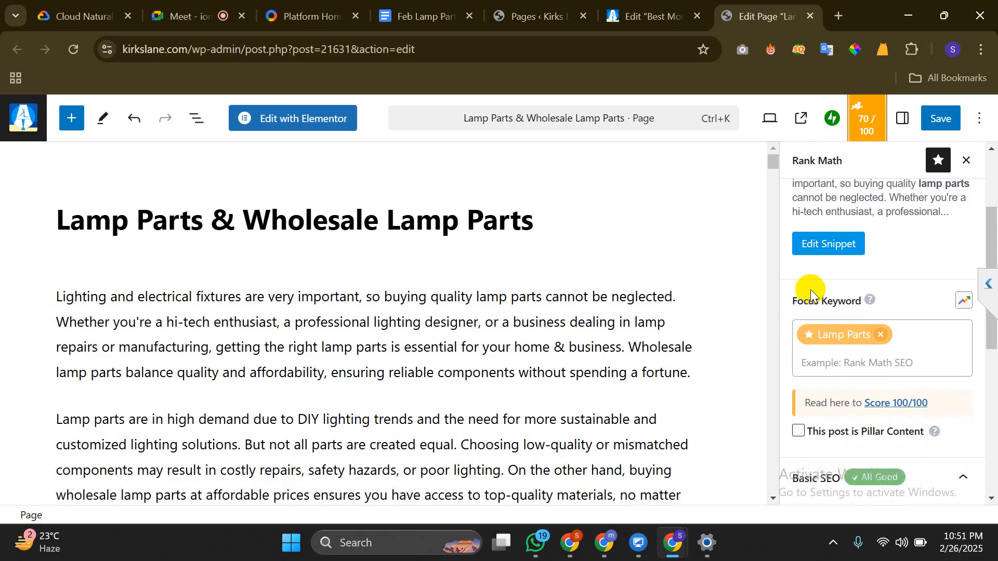
scroll(812, 294, down, 3)
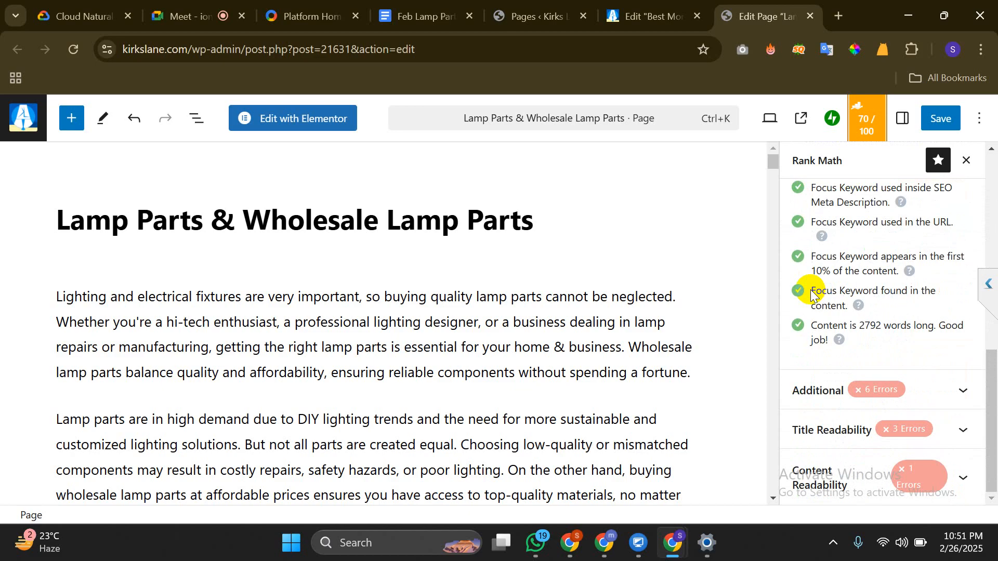
scroll(810, 289, up, 4)
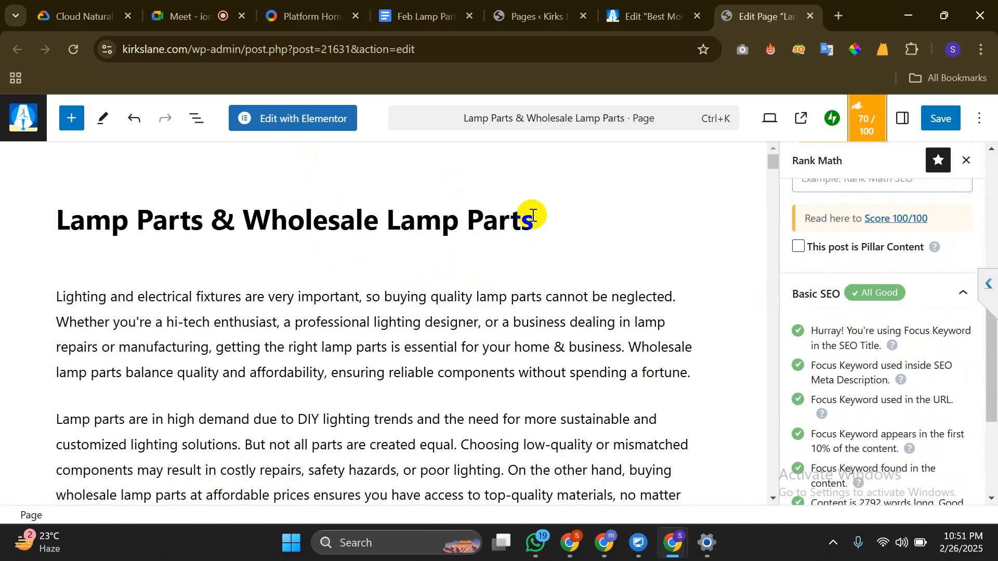
Highlight parts of the page title in the snippet preview while reviewing the checks
drag(534, 216, 168, 184)
drag(93, 212, 408, 237)
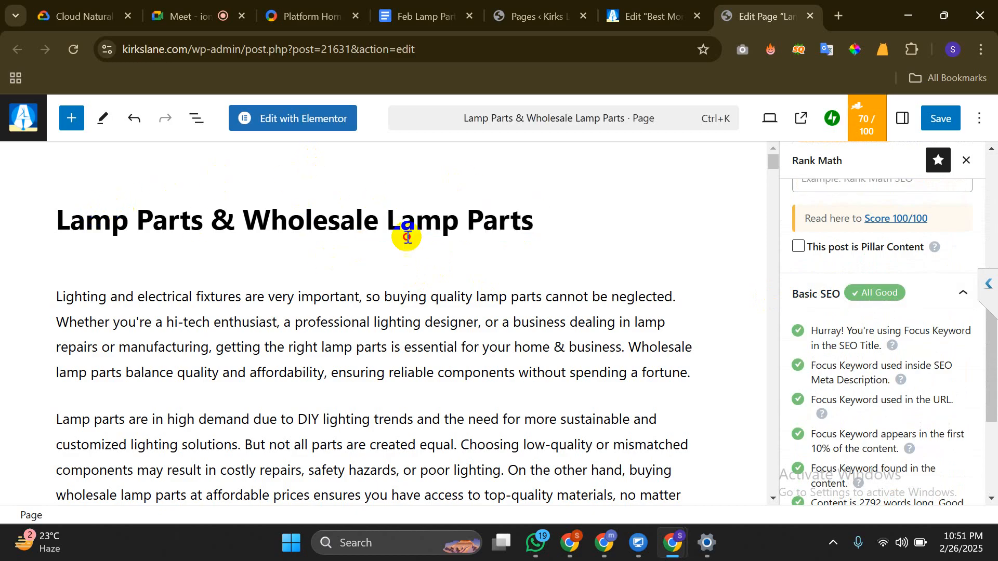
scroll(902, 269, up, 1)
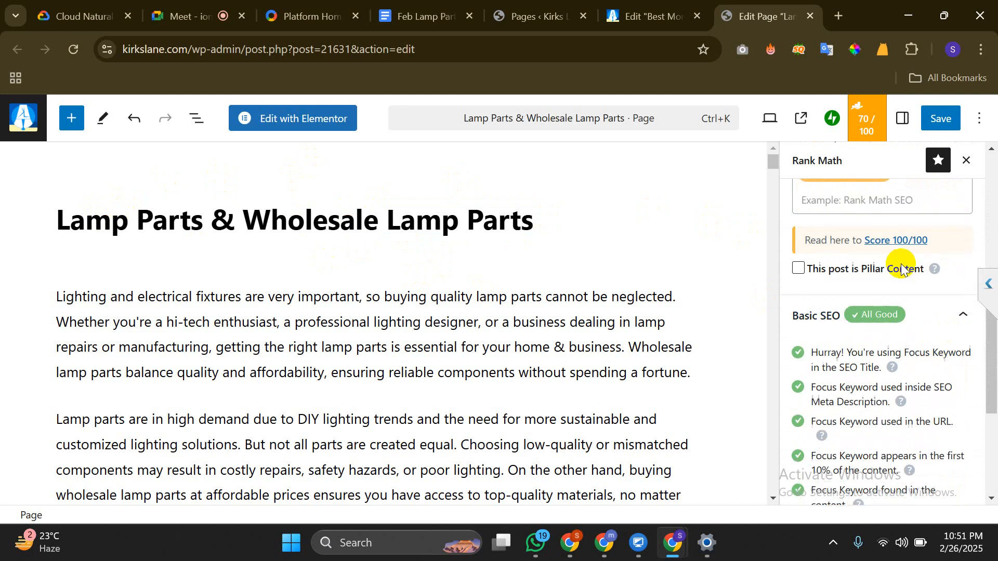
scroll(902, 265, up, 2)
scroll(920, 156, down, 2)
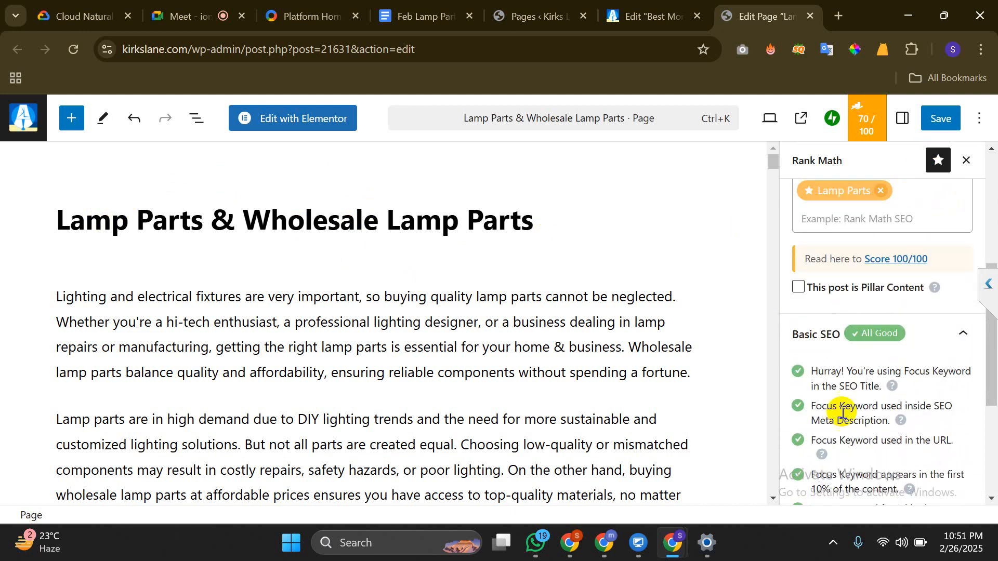
scroll(860, 360, down, 4)
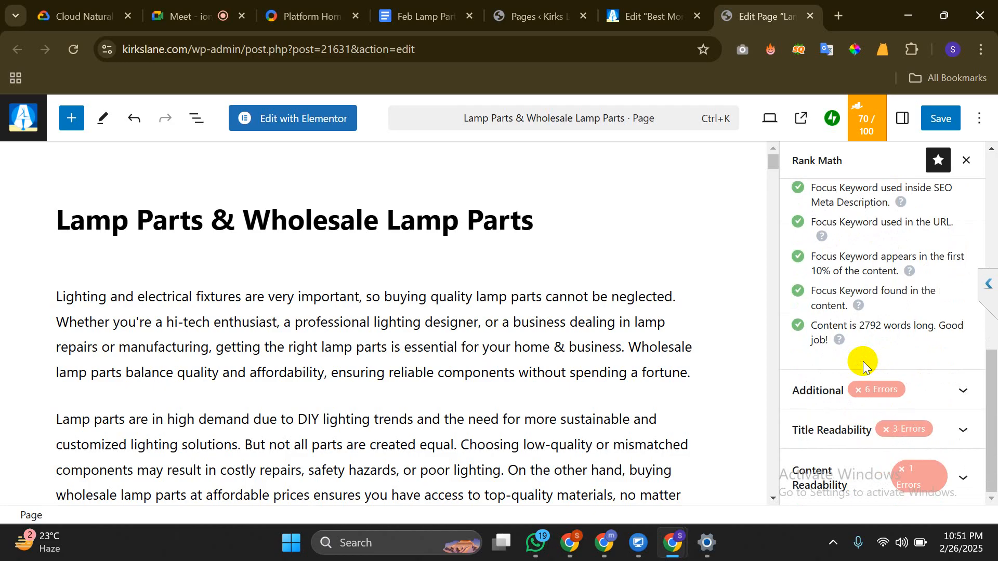
scroll(864, 361, up, 6)
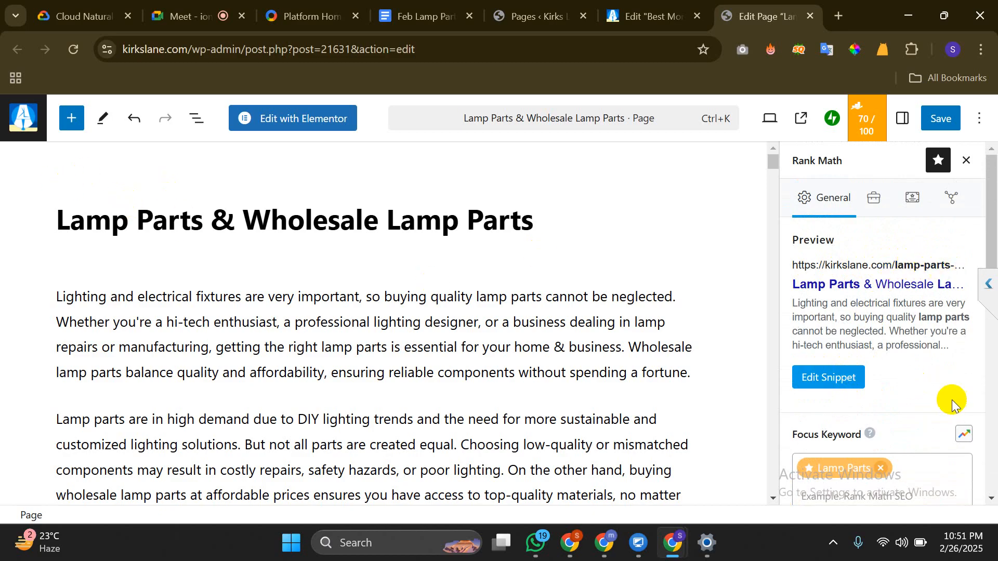
Open Edit Snippet and inspect the meta description and lamp-parts-wholesale-lamp-parts permalink
click(815, 375)
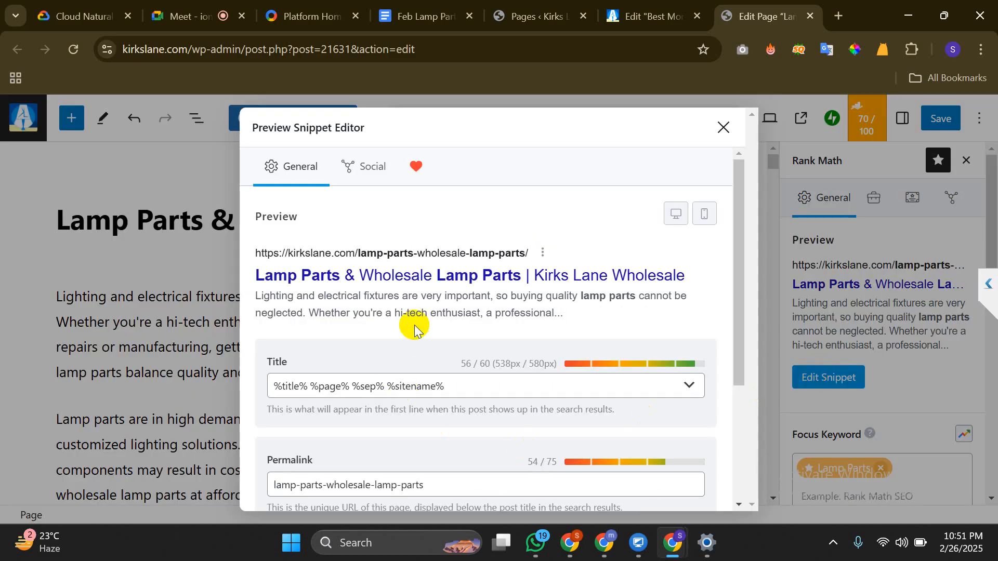
scroll(414, 325, down, 3)
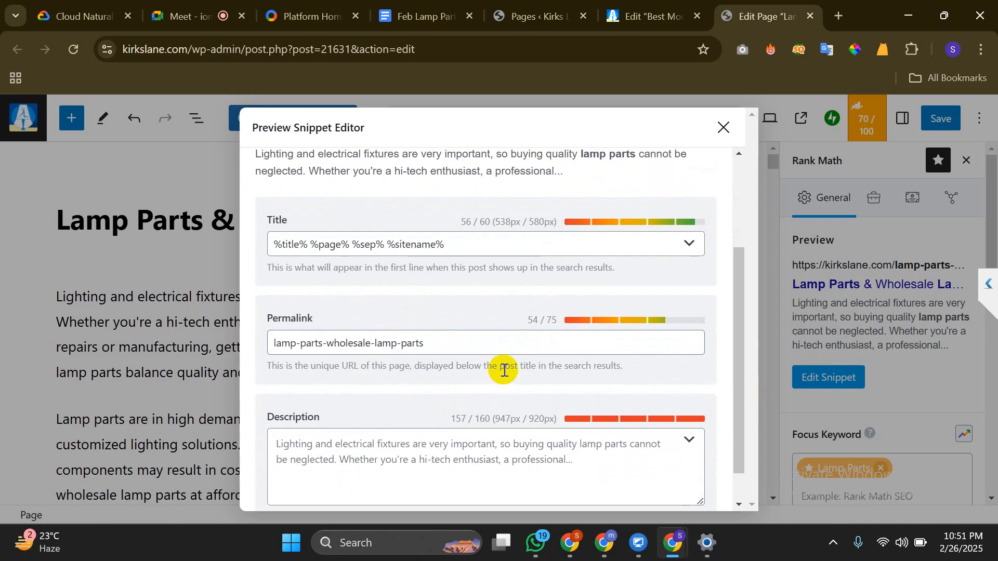
scroll(503, 369, down, 1)
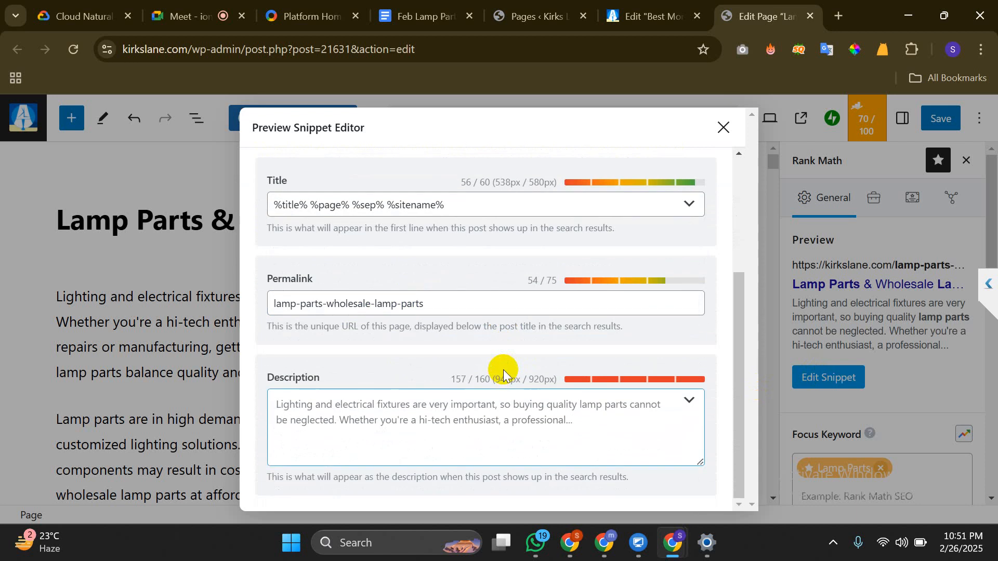
click(449, 400)
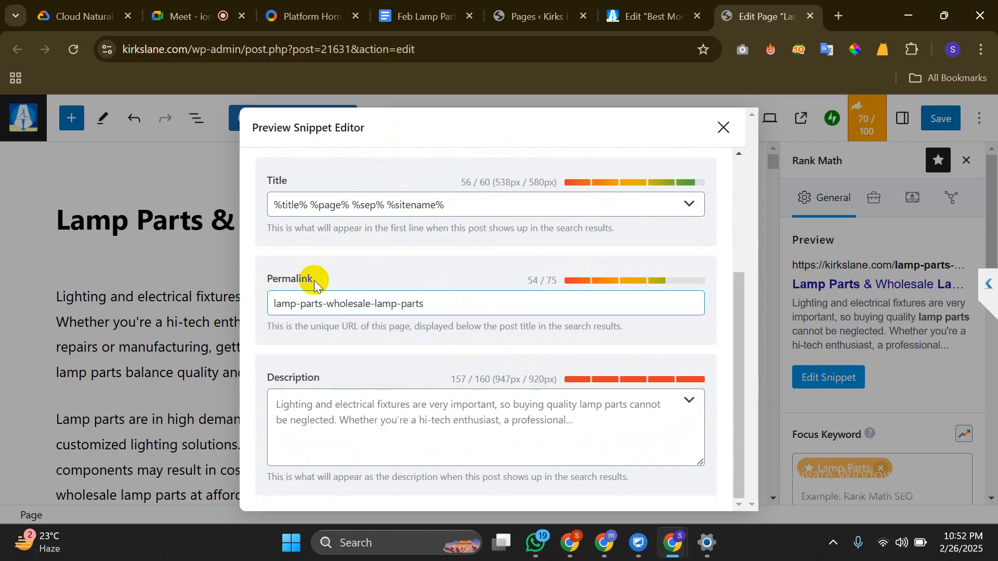
click(463, 313)
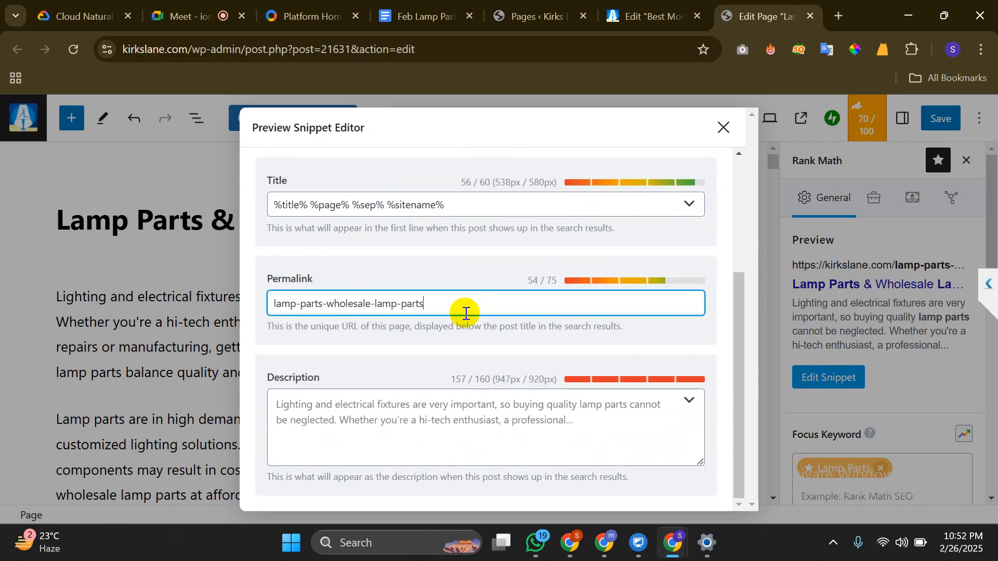
click(409, 257)
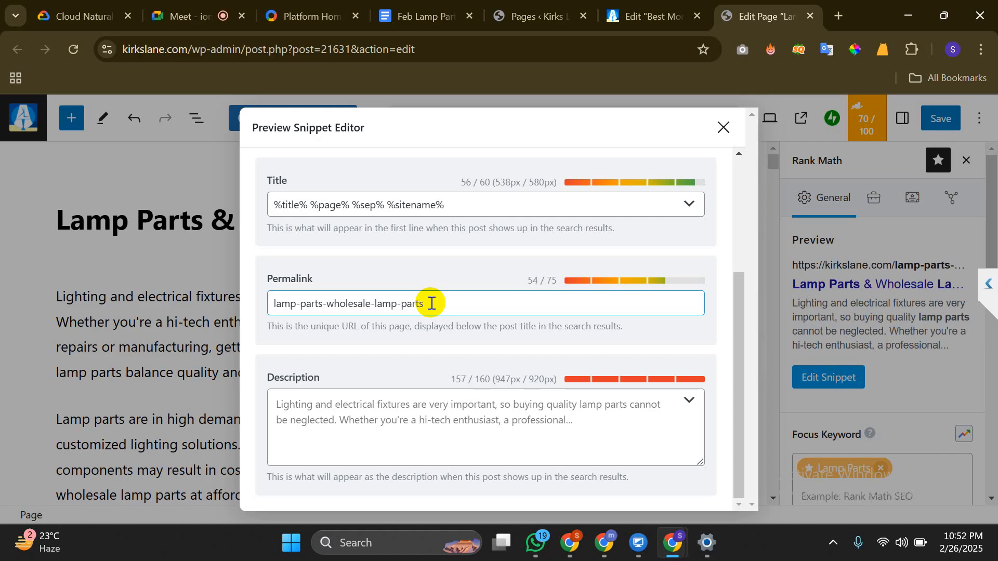
Close the snippet editor with Esc and reopen it to review the fields again
key(Escape)
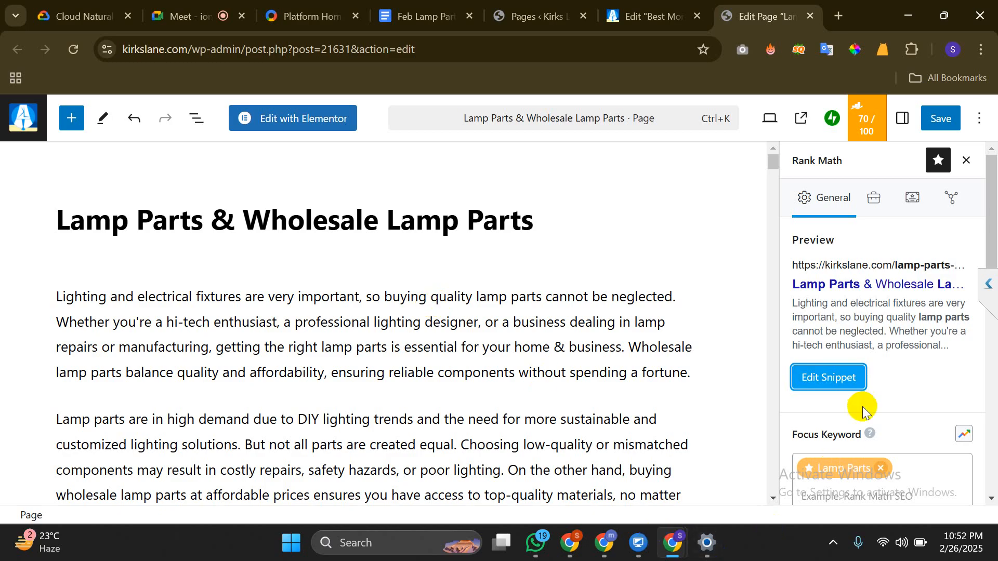
click(821, 378)
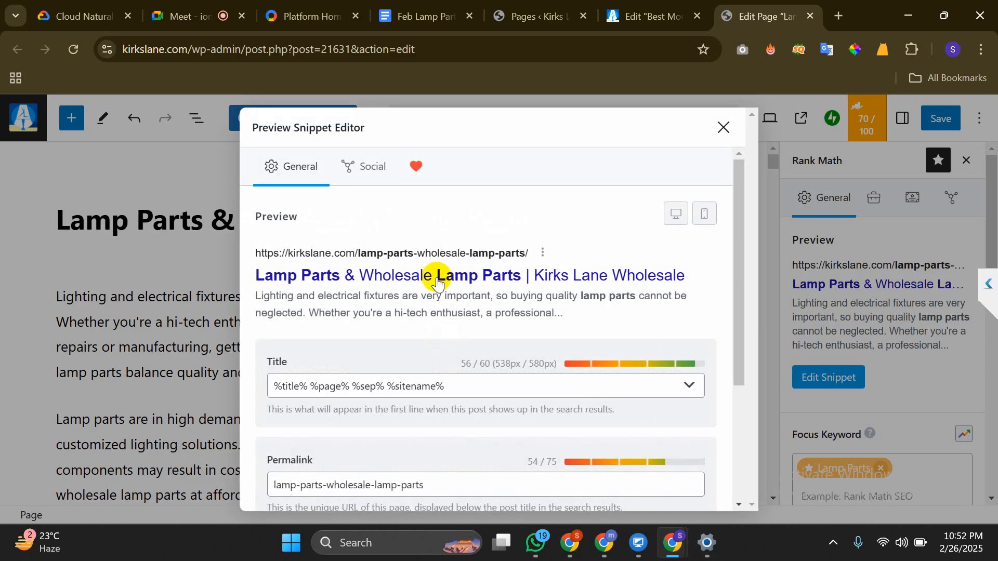
scroll(435, 281, down, 3)
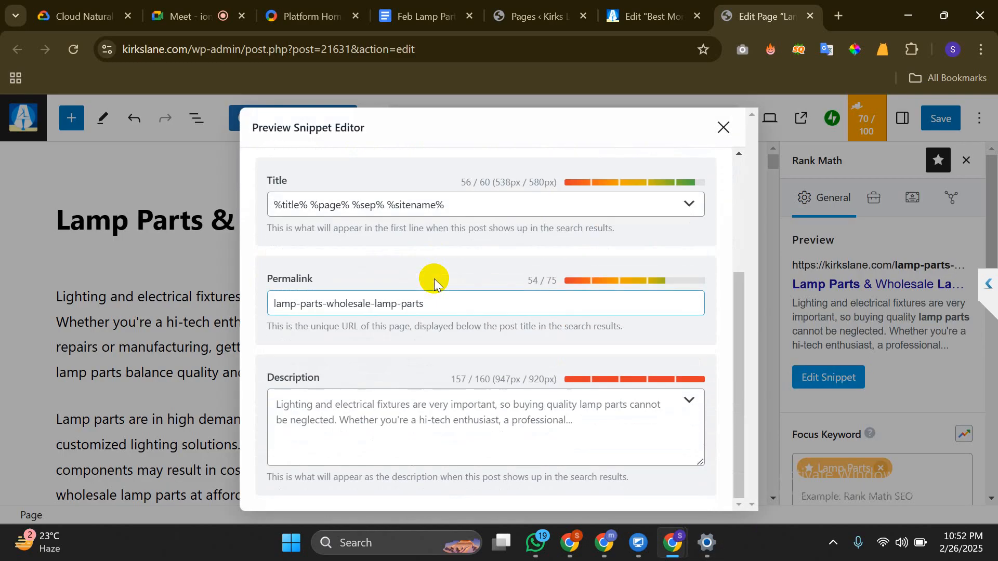
scroll(434, 278, up, 3)
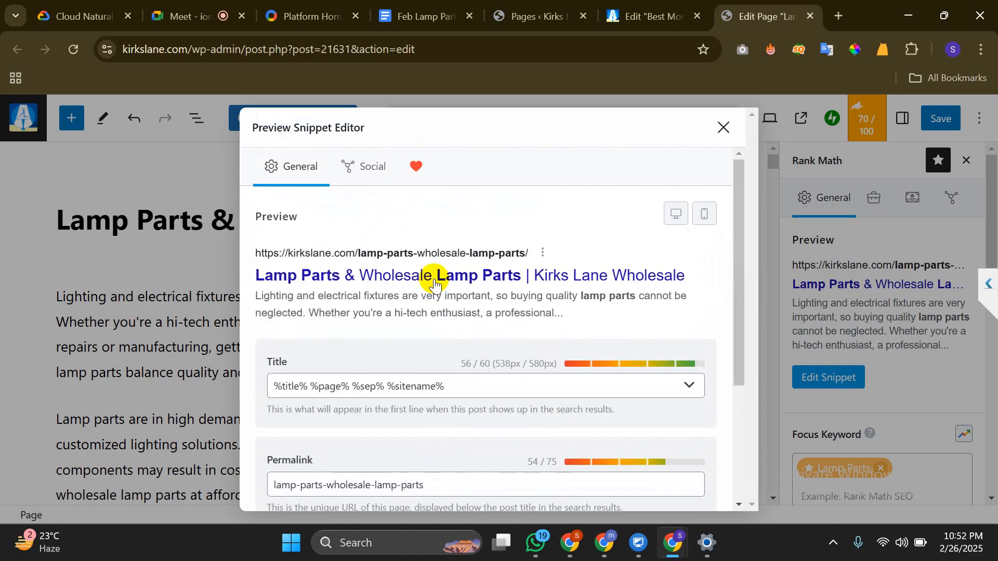
Switch the snippet editor to Social to view the Facebook card with the lantern image
click(375, 168)
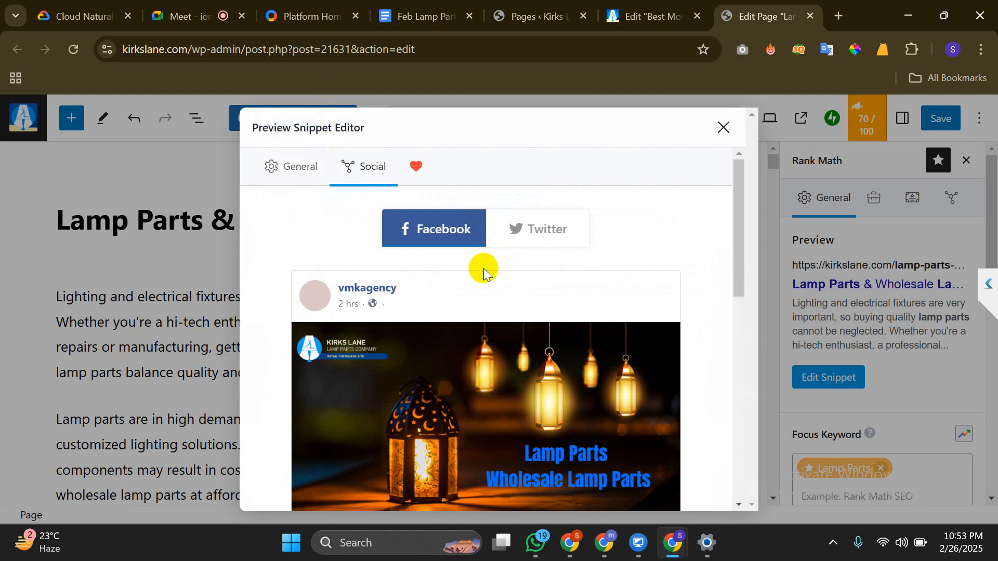
scroll(484, 268, down, 5)
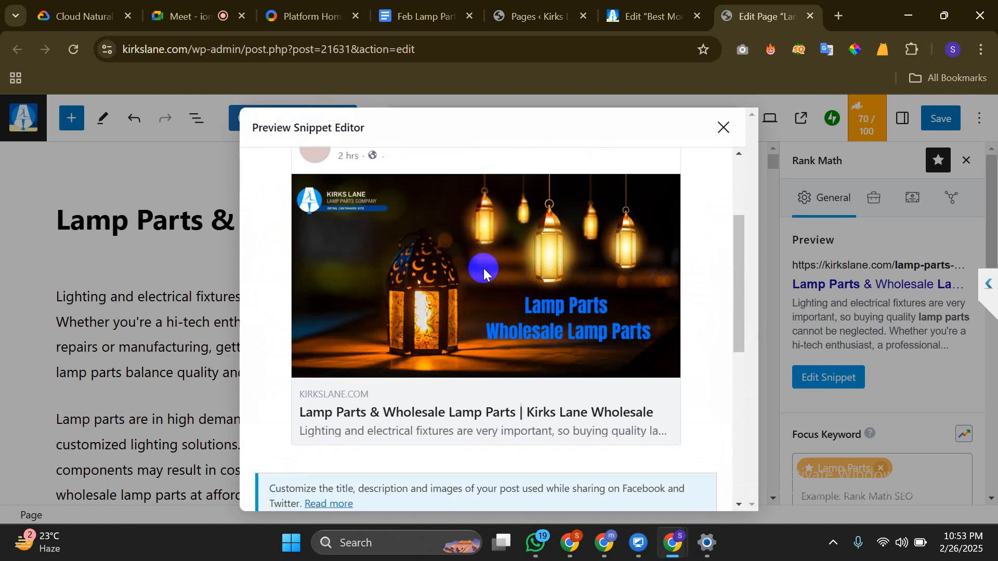
scroll(483, 269, up, 5)
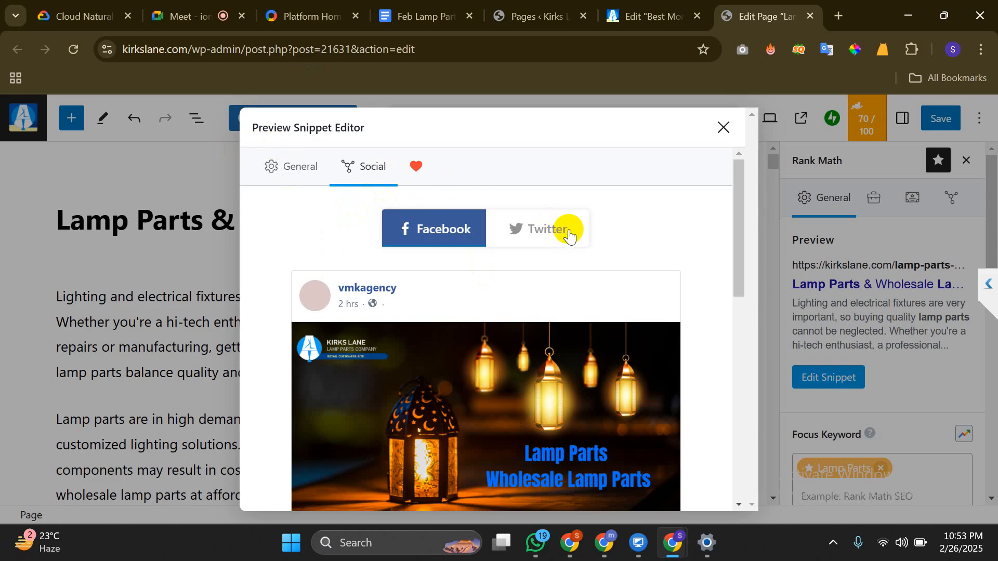
Open the live Best Monter Lite Alternatives post from the pages list and read through it
click(535, 13)
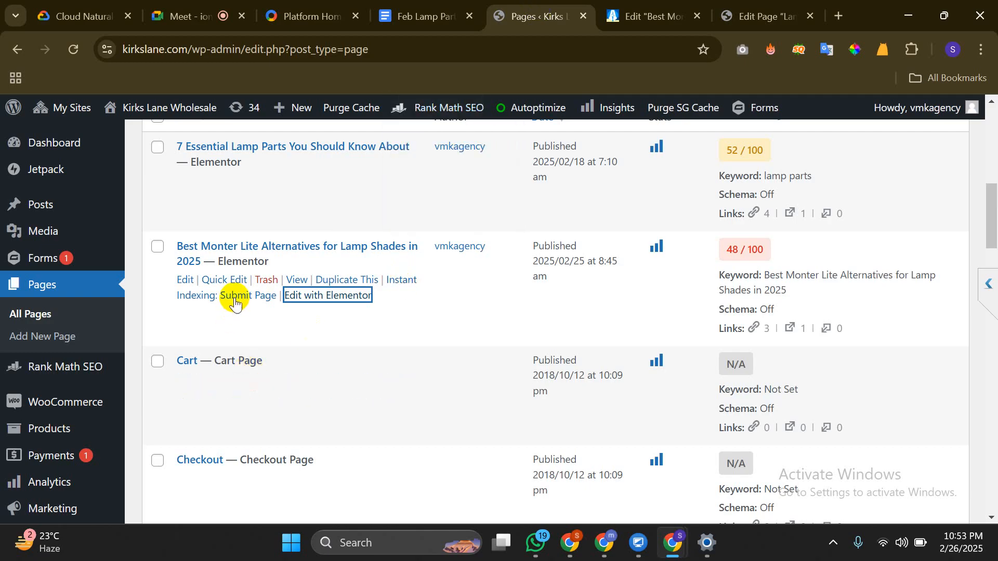
ctrl+click(297, 280)
click(561, 5)
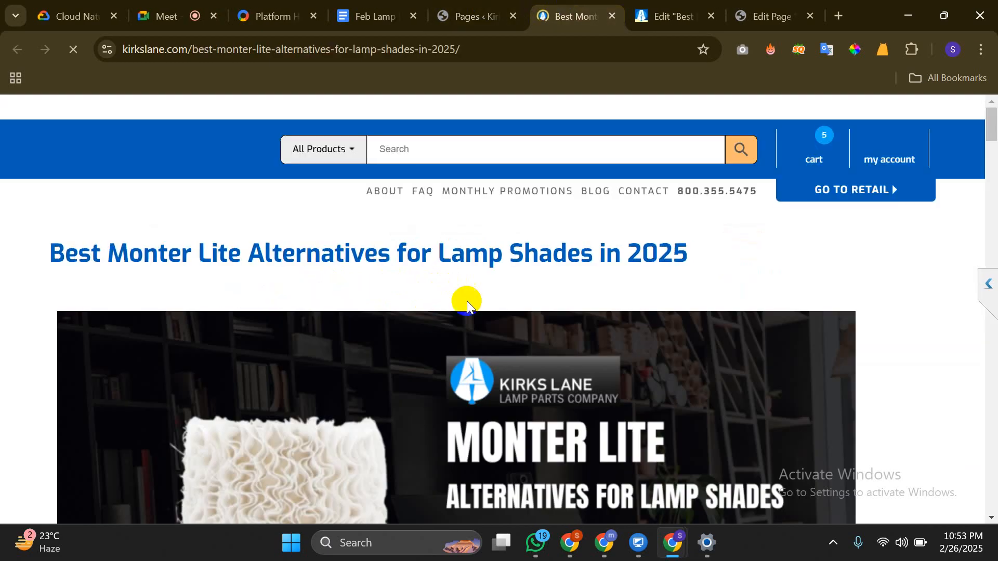
scroll(464, 336, down, 5)
scroll(464, 338, down, 15)
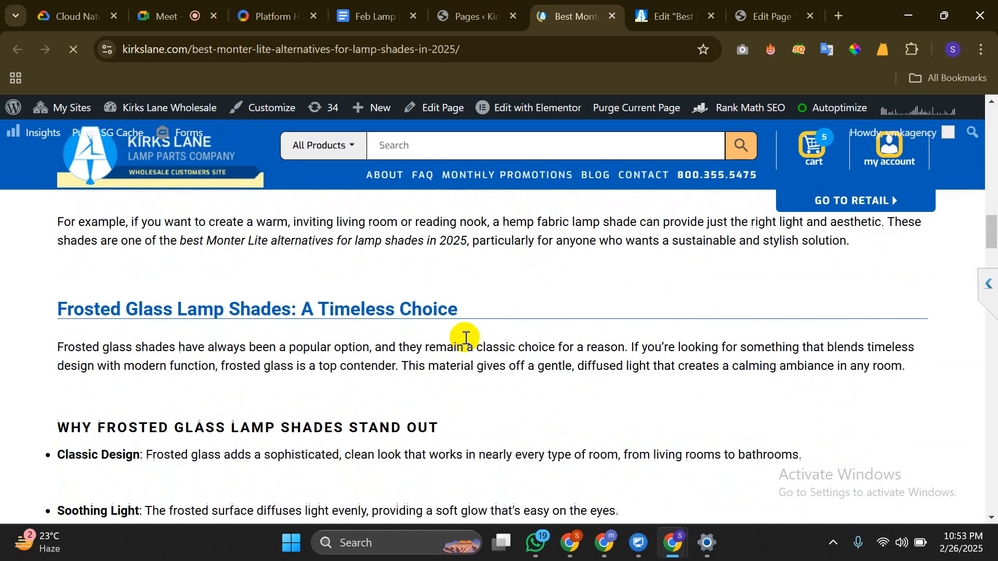
scroll(465, 338, down, 15)
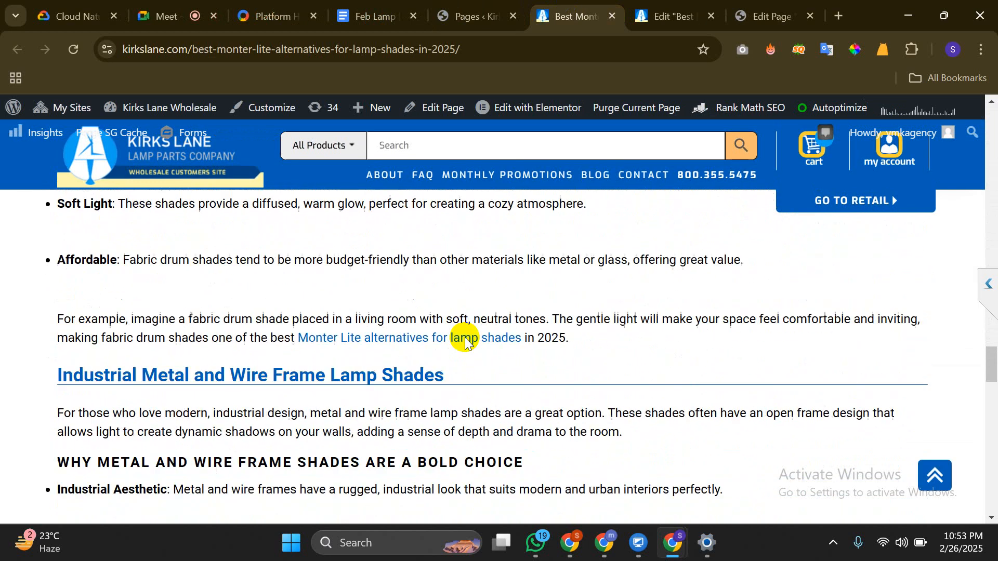
scroll(465, 338, down, 15)
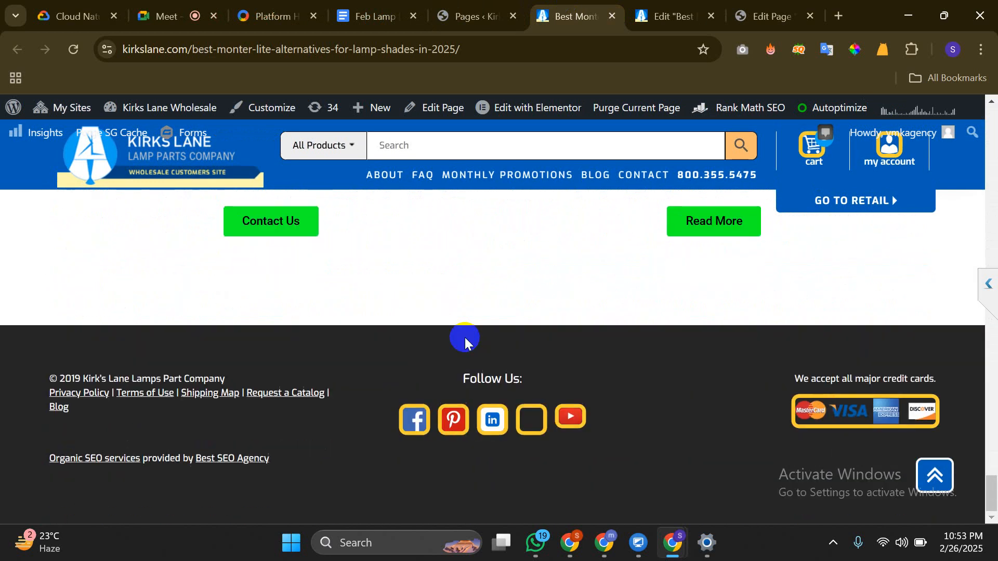
scroll(464, 338, down, 2)
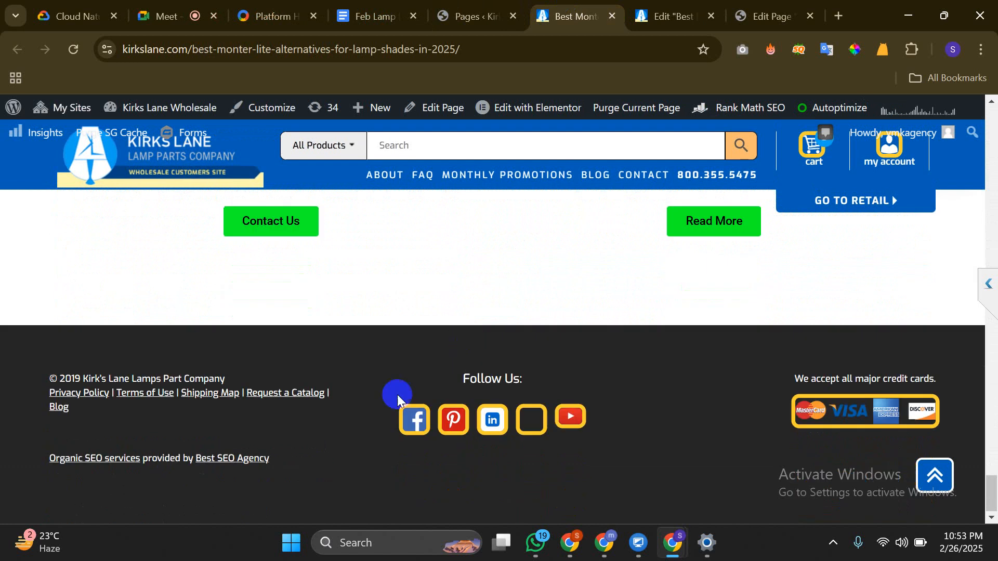
scroll(121, 251, up, 15)
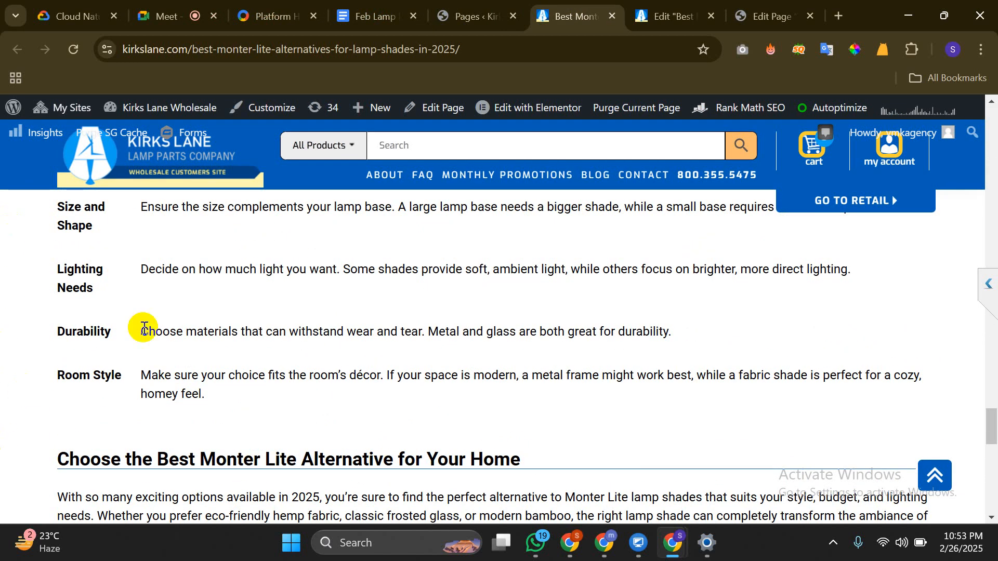
scroll(245, 370, up, 20)
scroll(245, 370, down, 20)
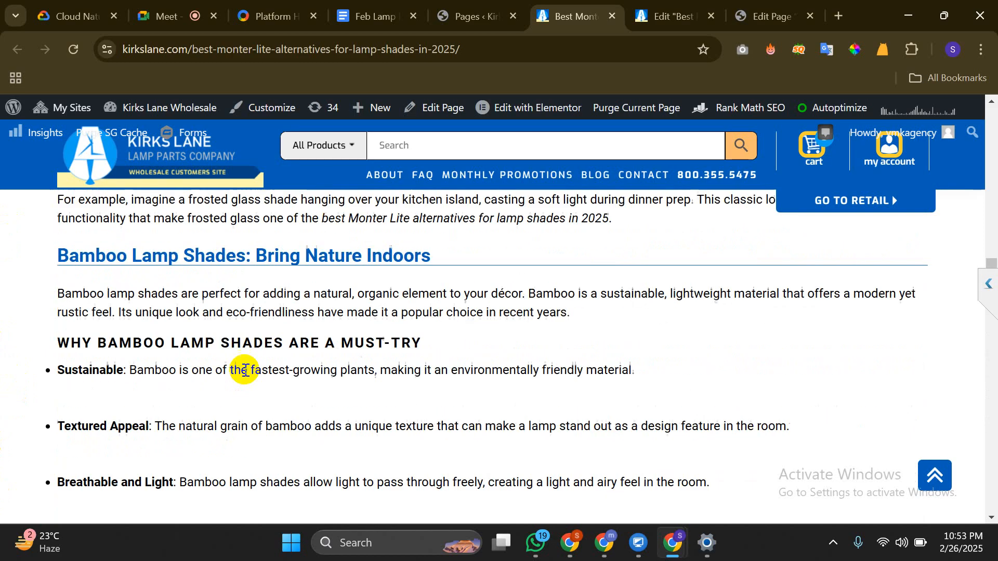
scroll(245, 370, up, 10)
scroll(245, 370, up, 20)
scroll(245, 369, down, 5)
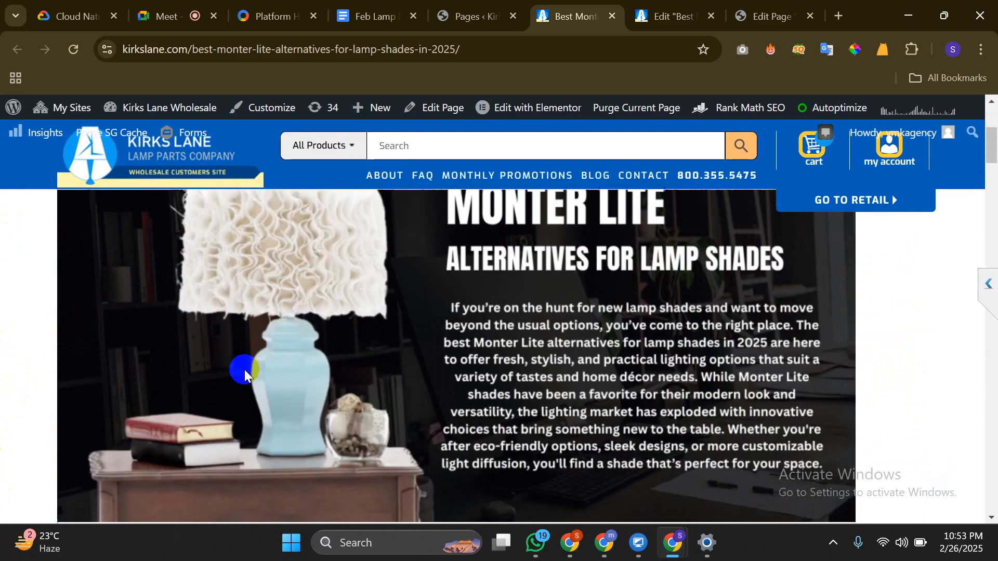
scroll(245, 369, up, 3)
scroll(244, 370, down, 9)
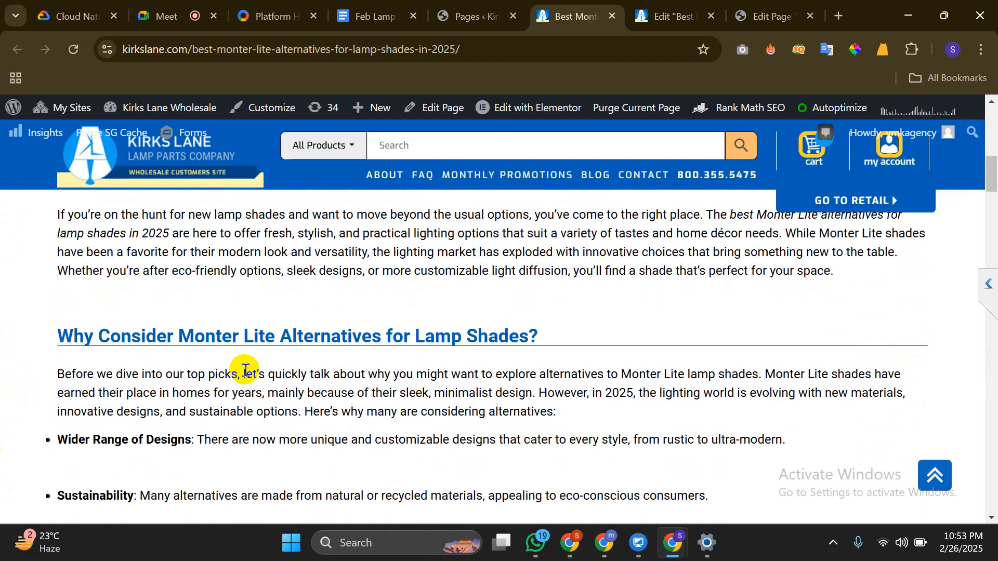
scroll(244, 370, up, 5)
scroll(244, 369, up, 5)
scroll(244, 369, down, 15)
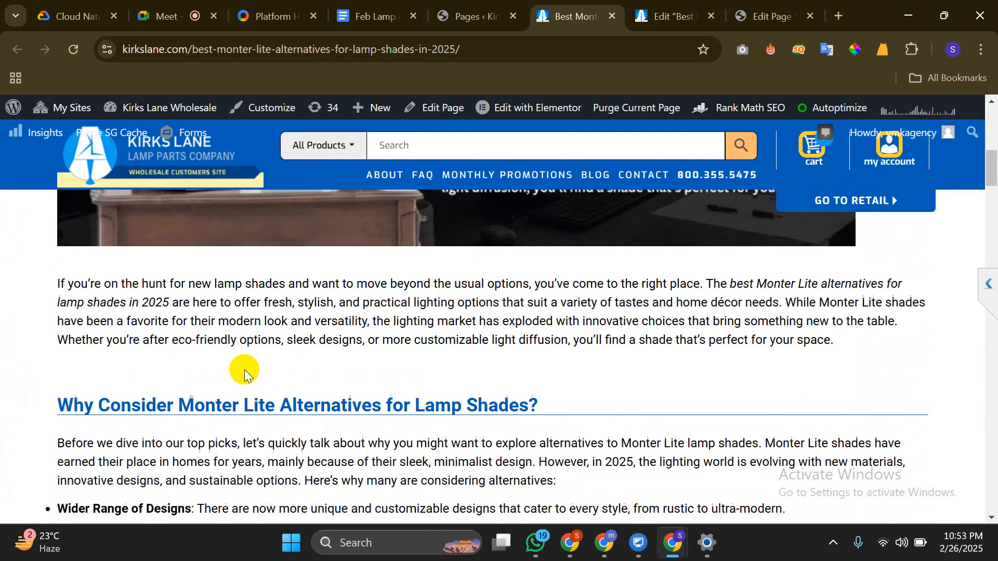
scroll(244, 369, down, 15)
scroll(245, 370, up, 20)
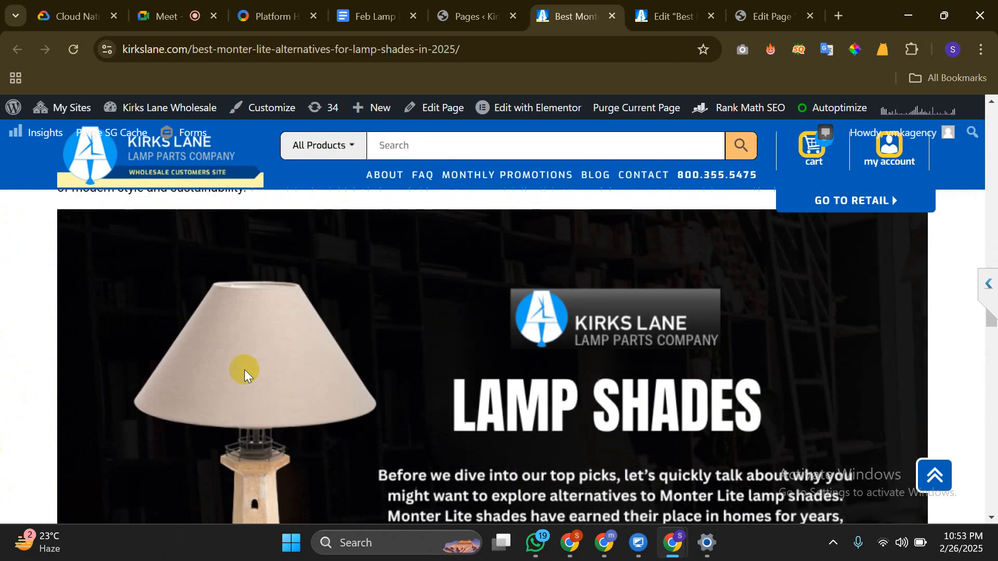
scroll(244, 370, down, 3)
scroll(244, 370, down, 3)
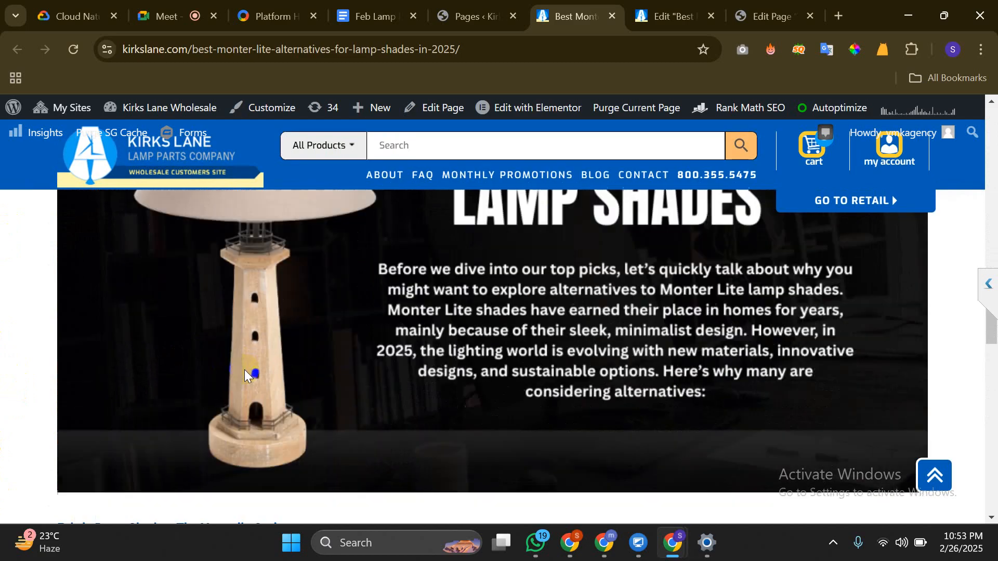
scroll(244, 370, up, 3)
scroll(244, 369, up, 3)
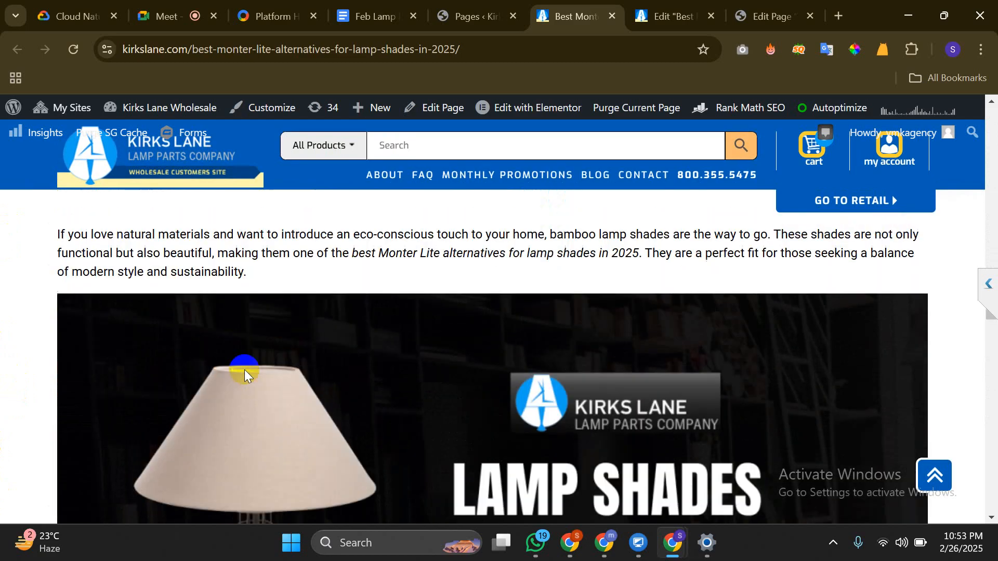
scroll(244, 370, down, 5)
scroll(245, 370, down, 3)
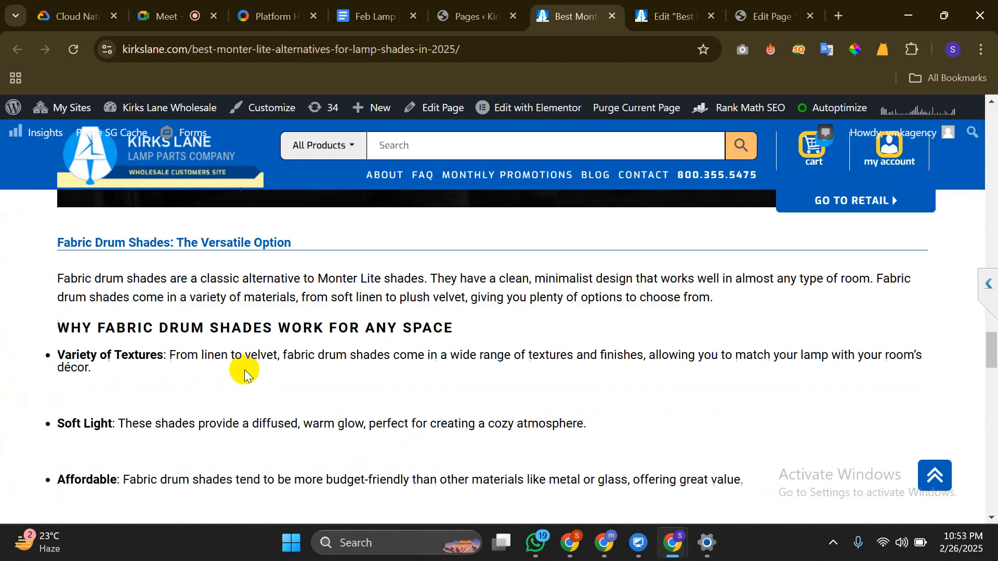
scroll(244, 369, up, 3)
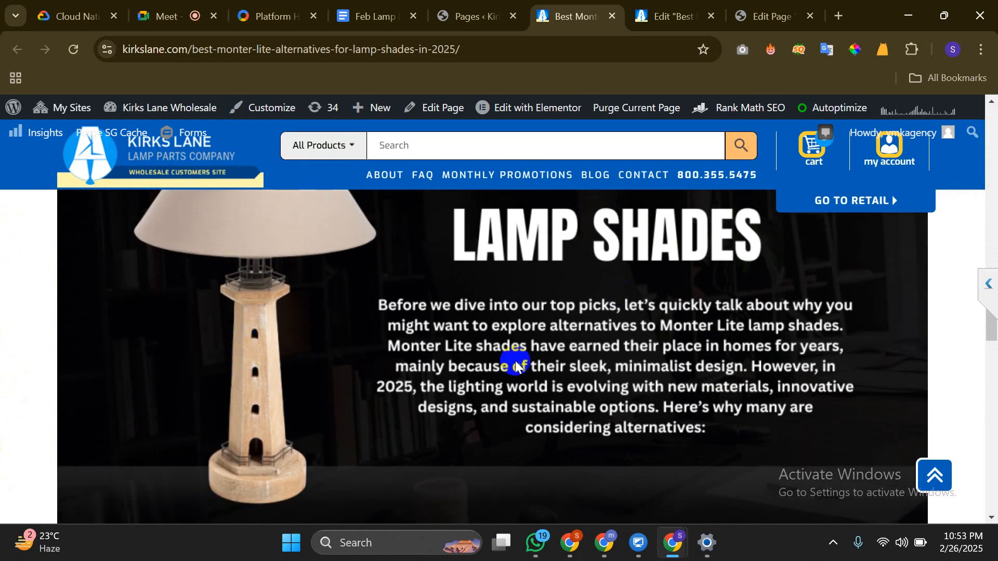
scroll(504, 374, up, 2)
scroll(504, 374, down, 6)
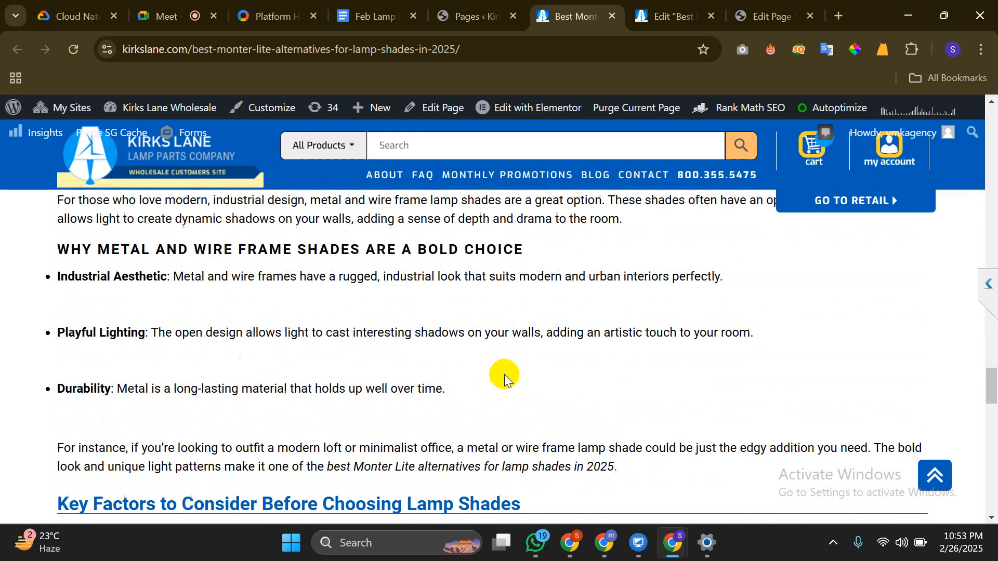
scroll(504, 374, up, 3)
scroll(504, 374, up, 20)
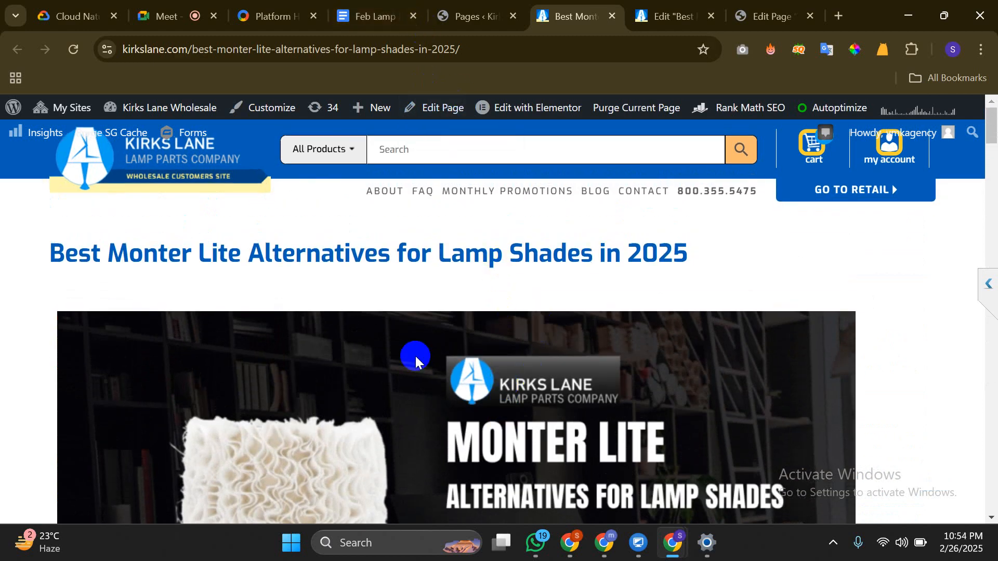
Close the live article and return to the Lamp Parts page editor
key(ctrl+w)
click(682, 8)
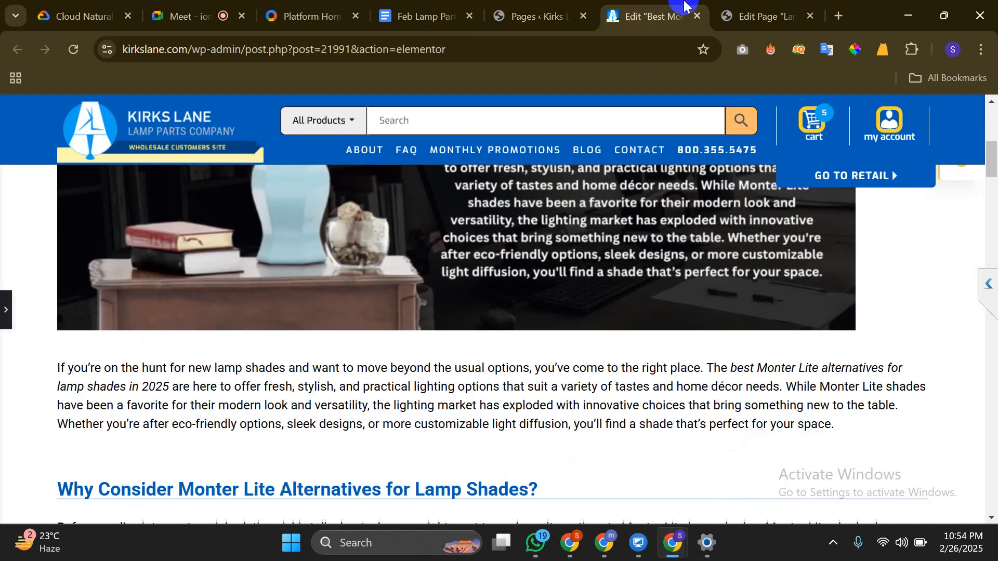
click(773, 6)
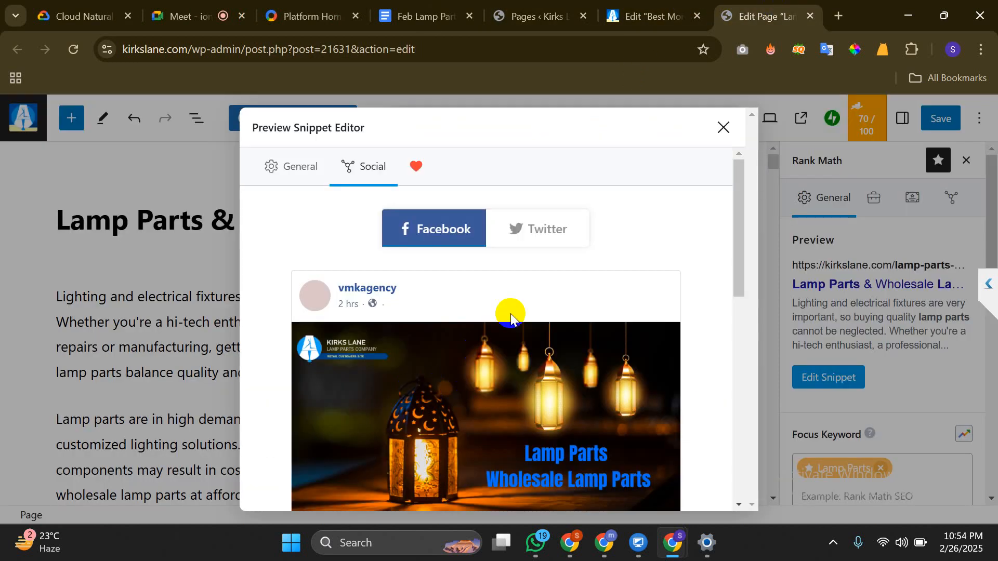
Inspect the Facebook card's social share title and description fields
scroll(510, 313, down, 3)
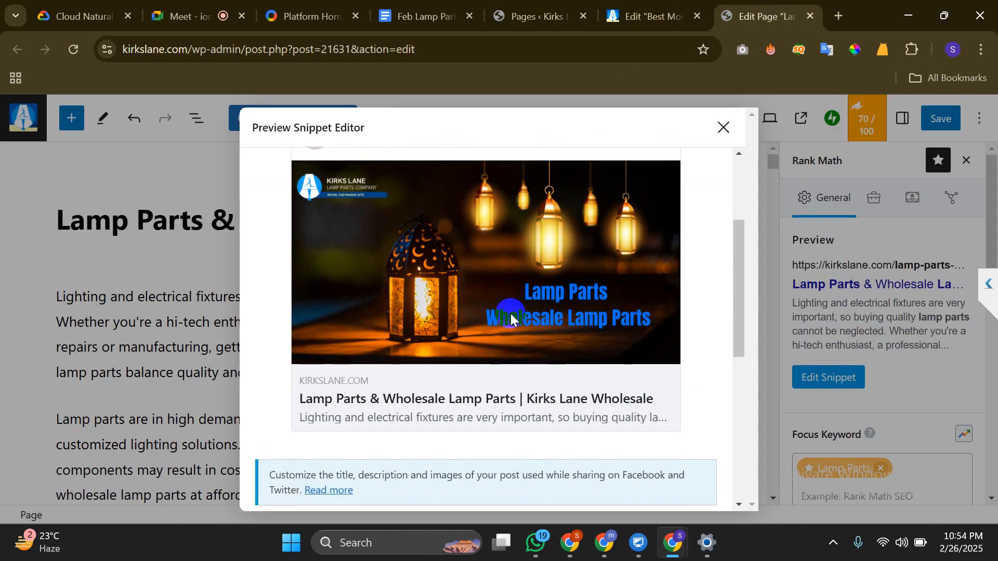
scroll(511, 313, up, 1)
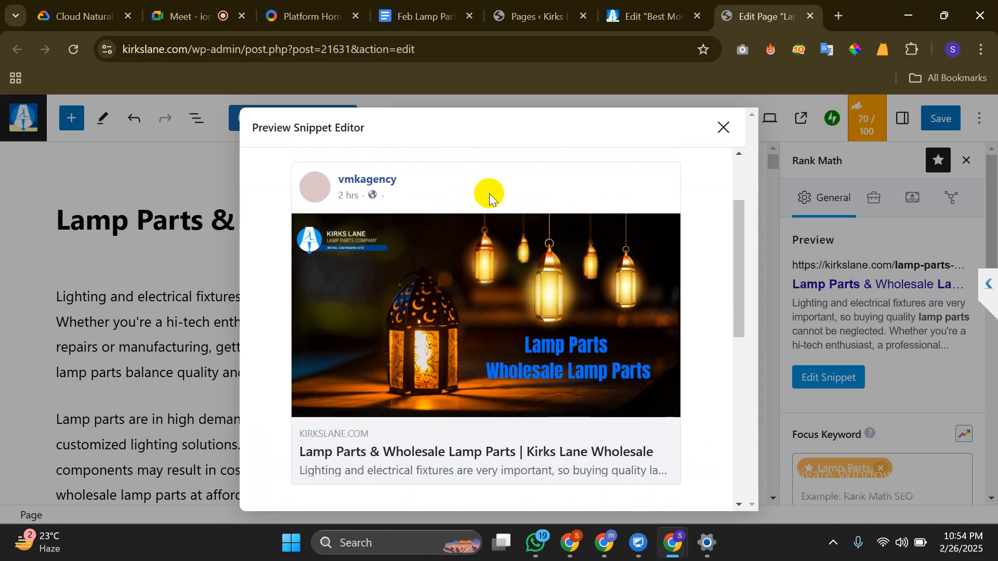
scroll(488, 194, up, 2)
scroll(488, 193, down, 5)
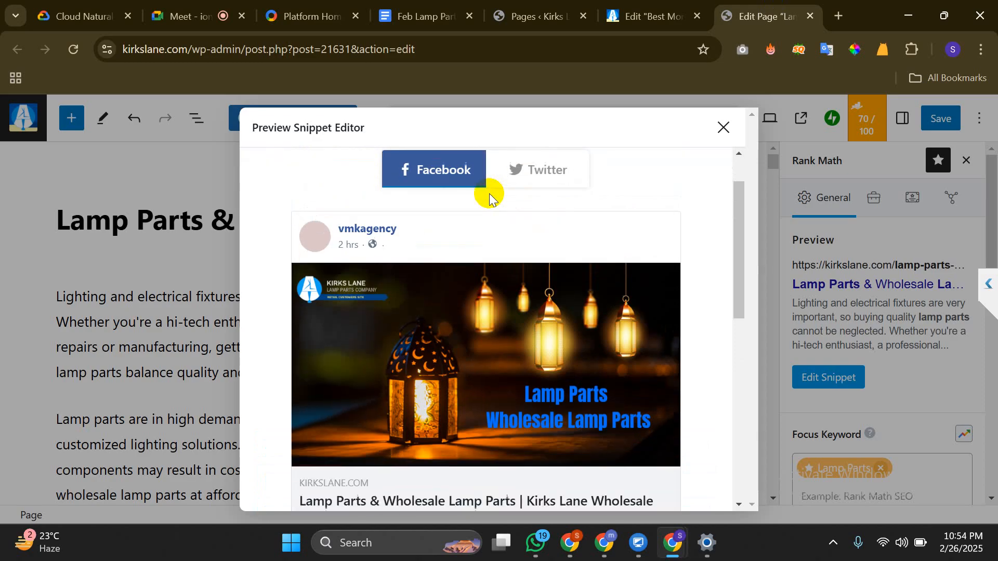
click(414, 340)
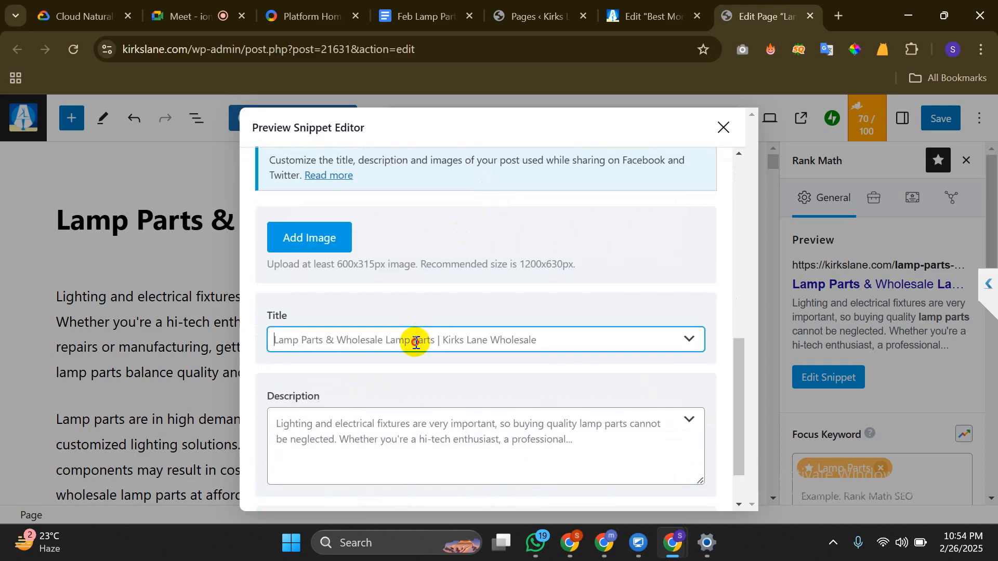
scroll(415, 342, up, 1)
scroll(414, 342, up, 3)
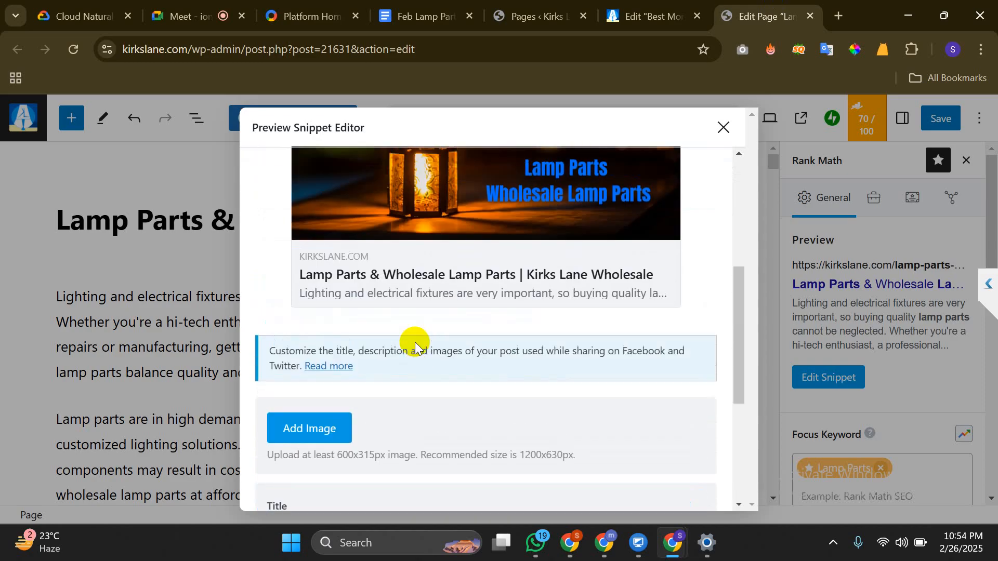
scroll(415, 342, down, 5)
click(379, 372)
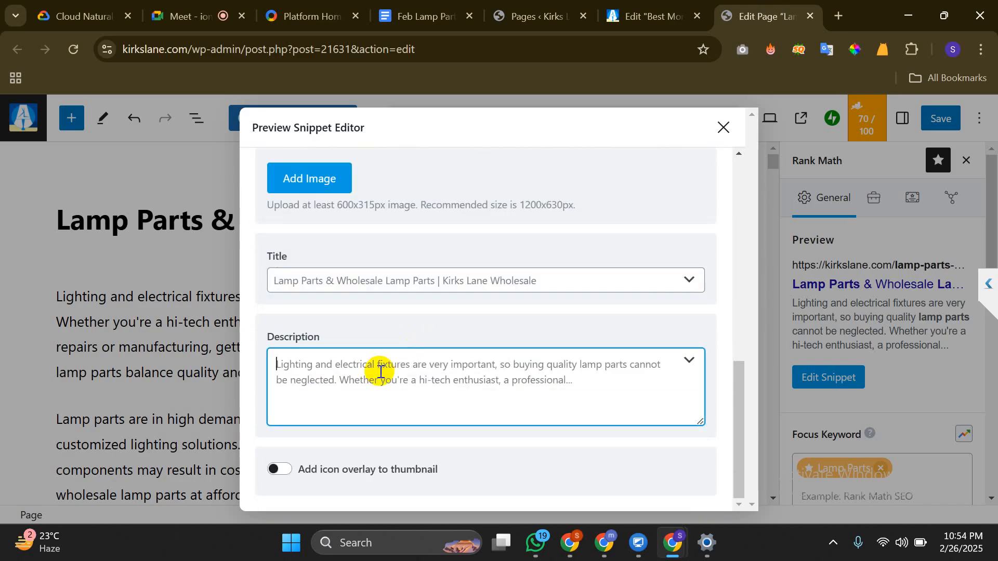
scroll(380, 372, up, 3)
scroll(380, 371, down, 3)
scroll(380, 372, up, 8)
scroll(379, 371, down, 3)
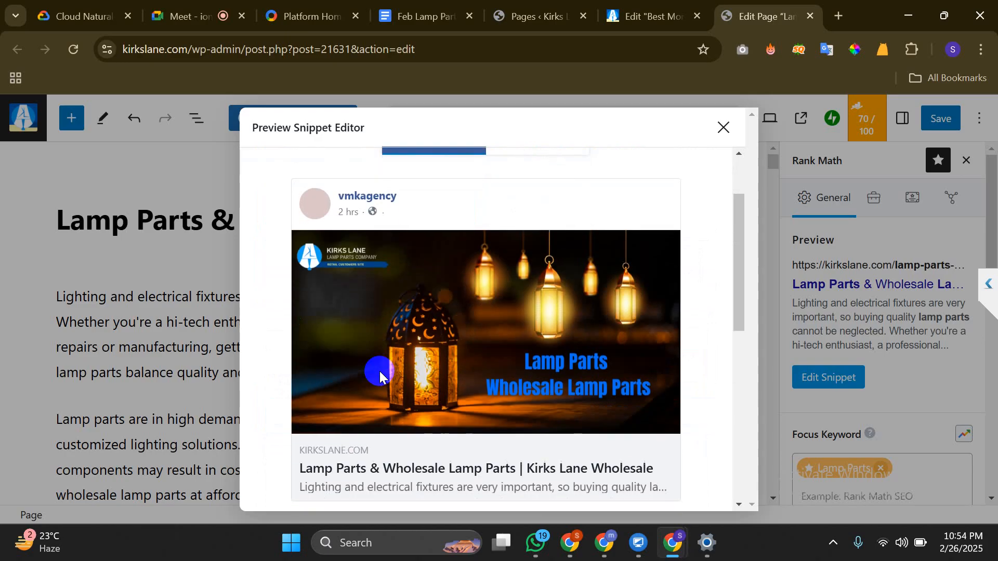
scroll(437, 319, up, 2)
Switch to the Twitter card preview showing the lantern image and kirkslane.com link
click(551, 206)
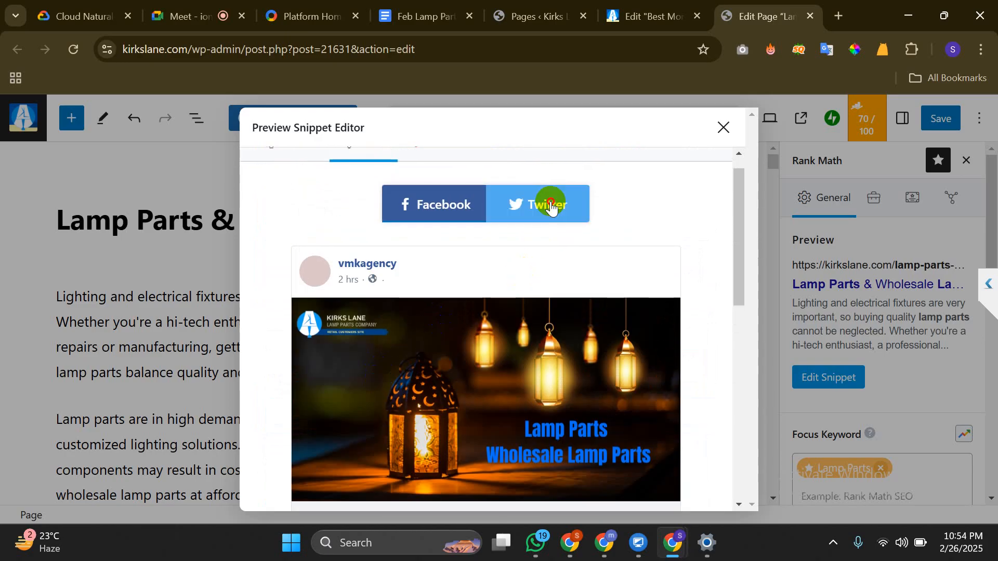
scroll(455, 410, down, 2)
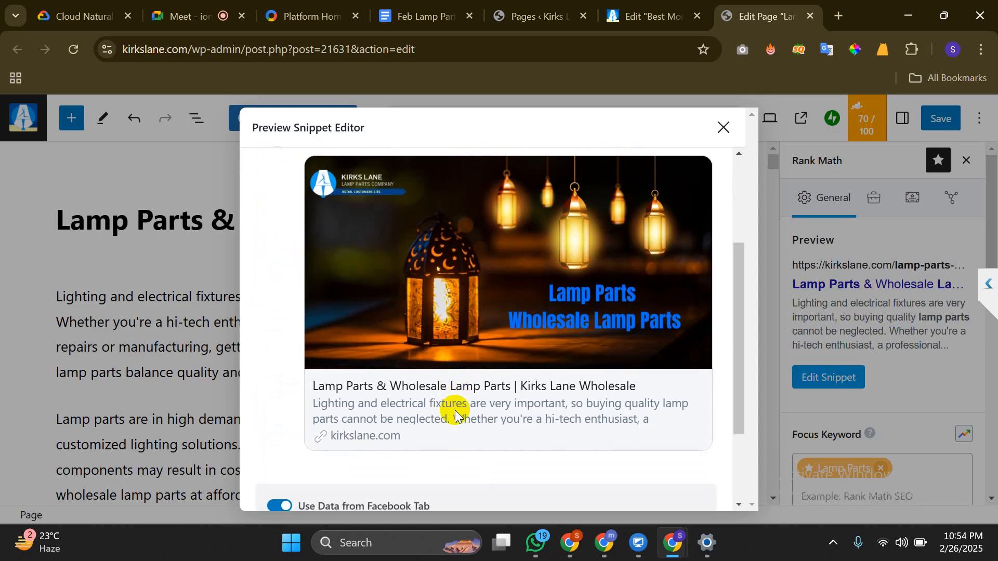
scroll(455, 414, up, 2)
scroll(455, 414, down, 2)
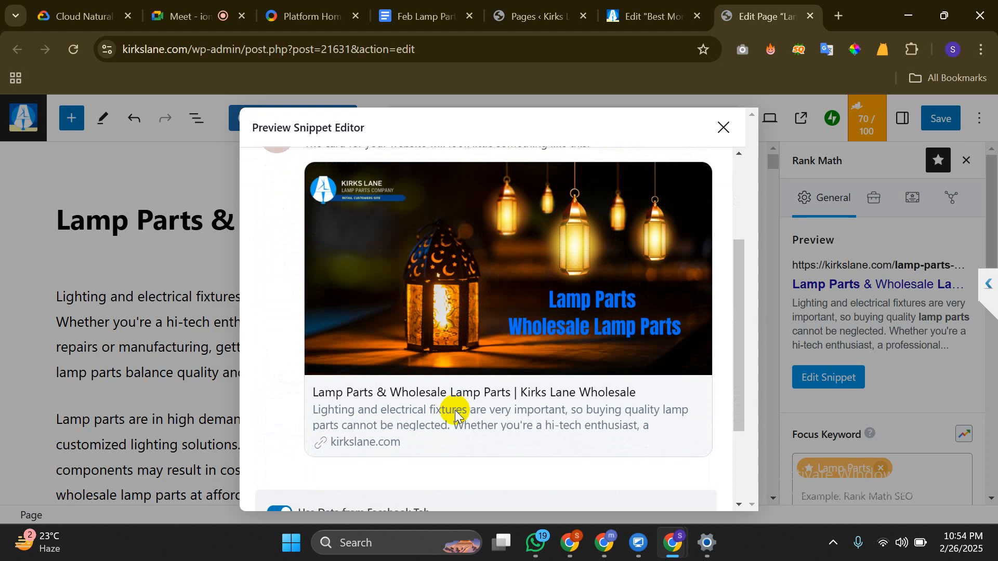
scroll(455, 414, up, 1)
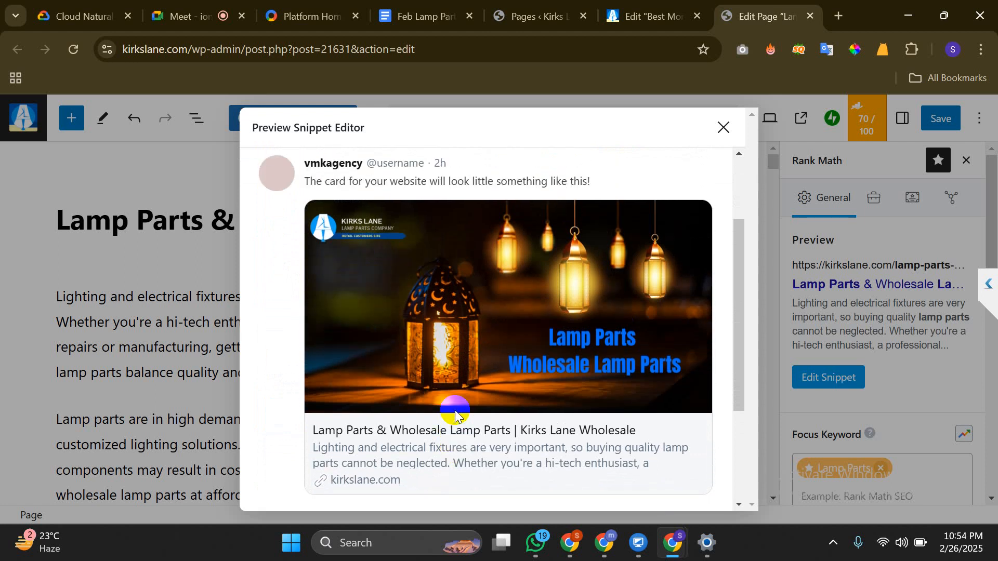
Close the snippet editor and review focus keyword 'Lamp Parts', pillar content, and the passing 2792-word Basic SEO checks
click(717, 133)
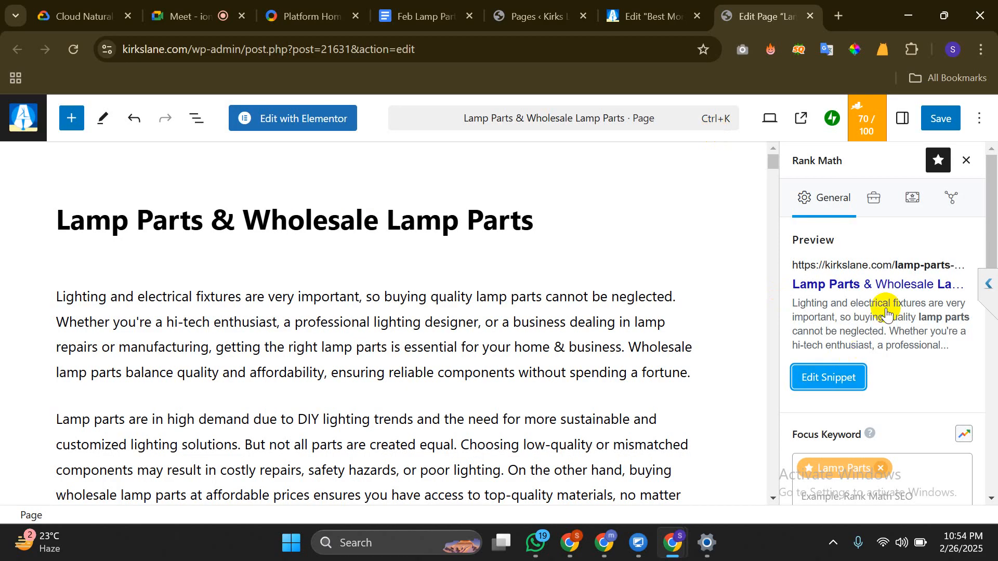
scroll(887, 311, down, 4)
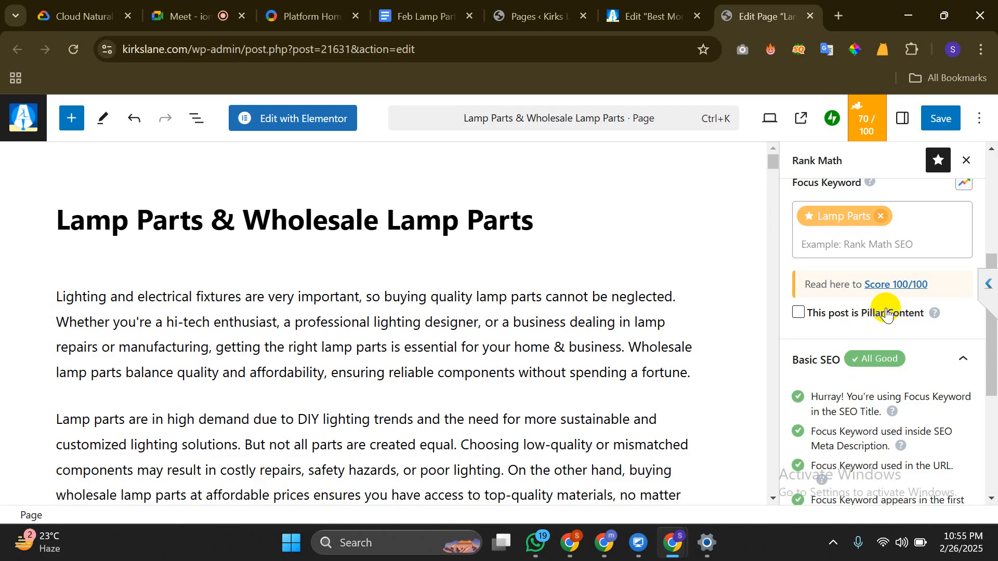
scroll(886, 314, down, 3)
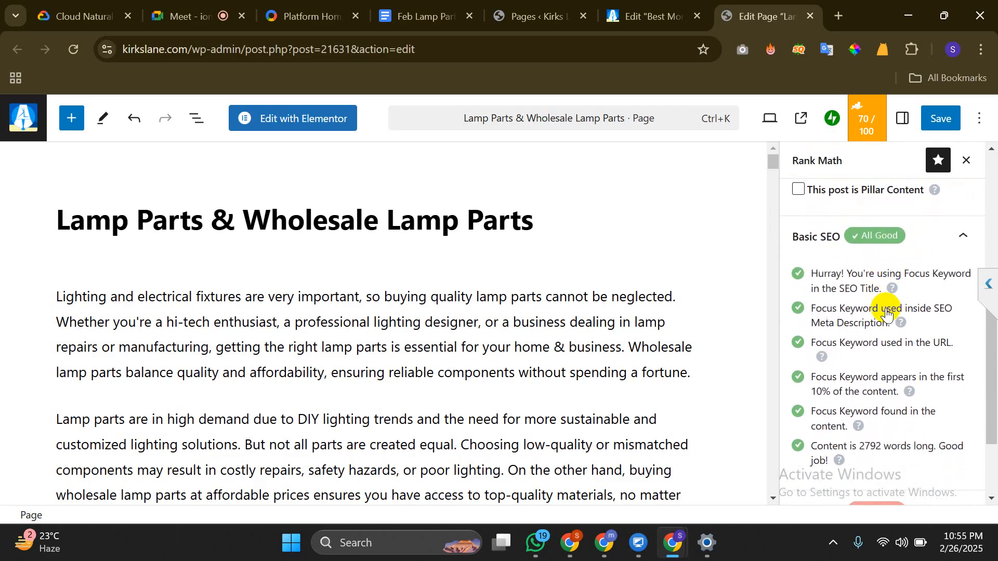
scroll(886, 310, down, 1)
scroll(884, 307, up, 4)
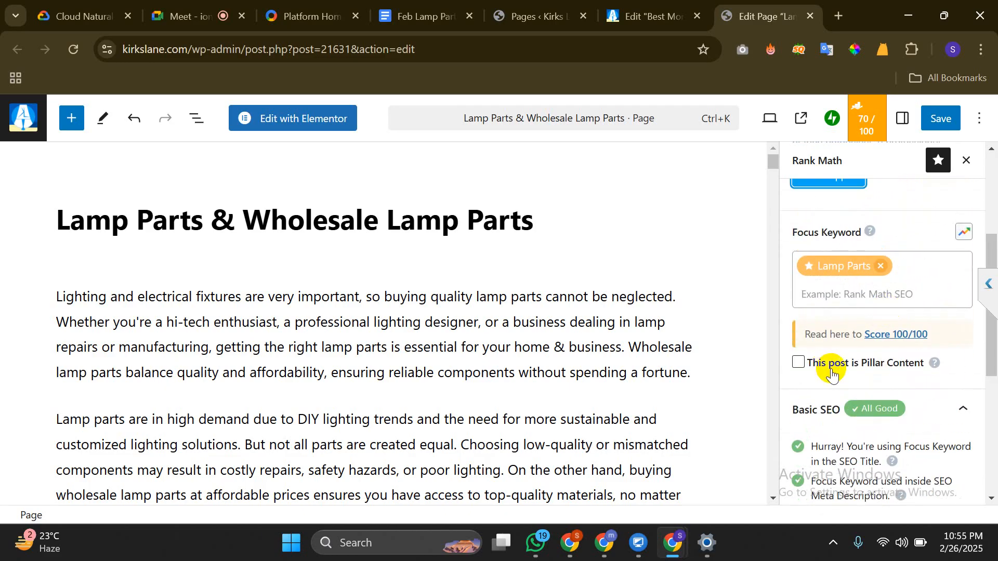
Read the 'How to Use Pillar Content' help article, then close its tab
click(934, 365)
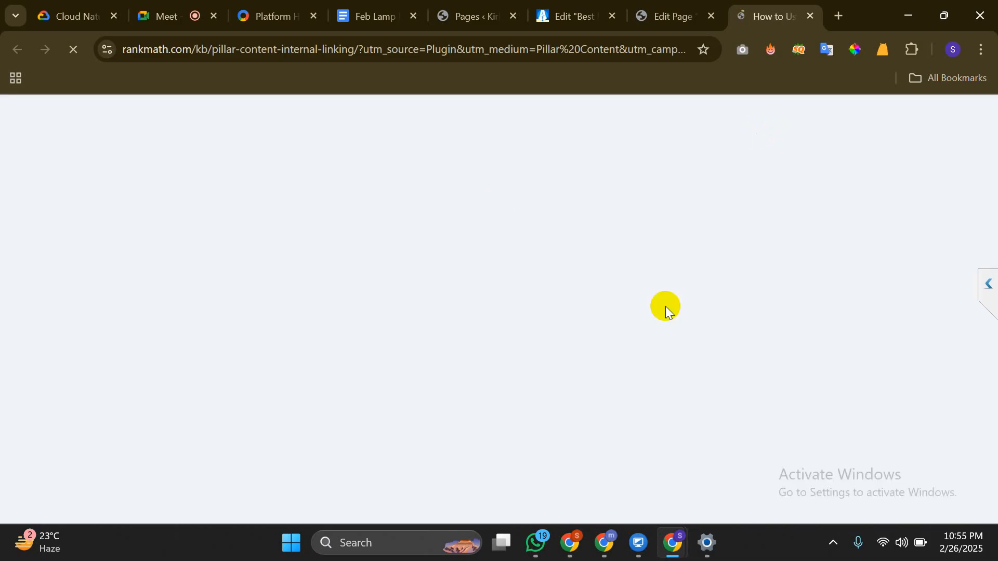
scroll(500, 205, down, 4)
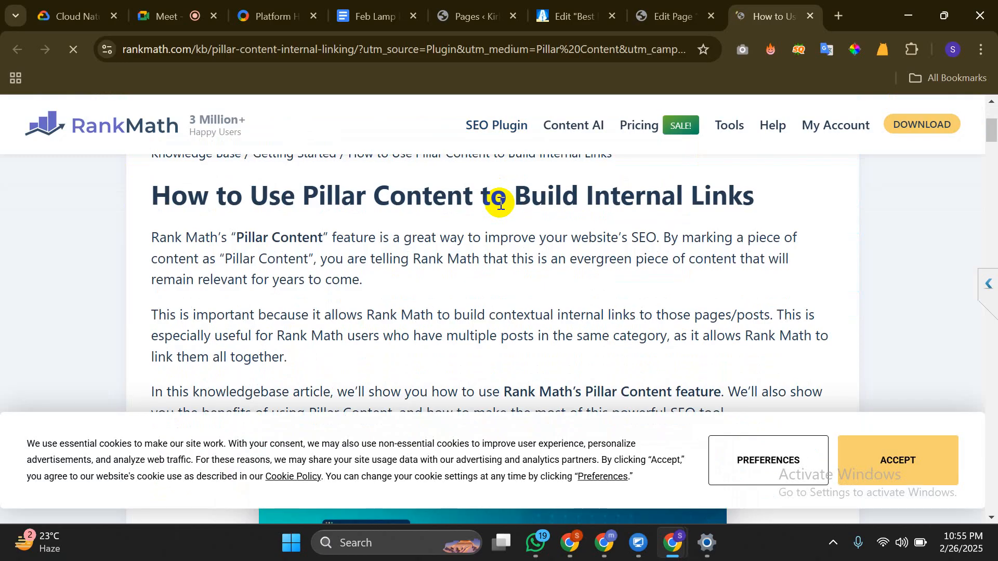
scroll(500, 204, down, 1)
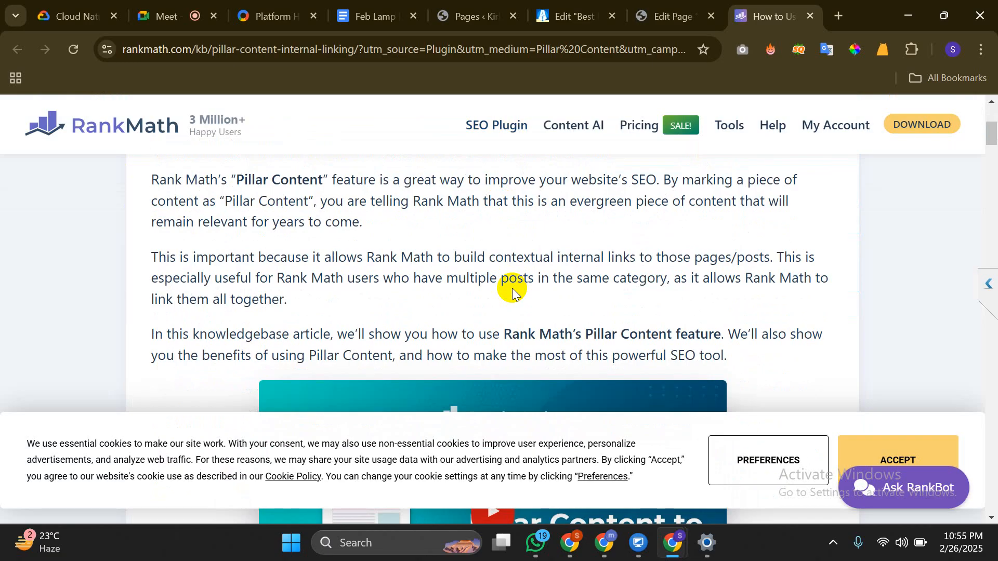
key(ctrl+w)
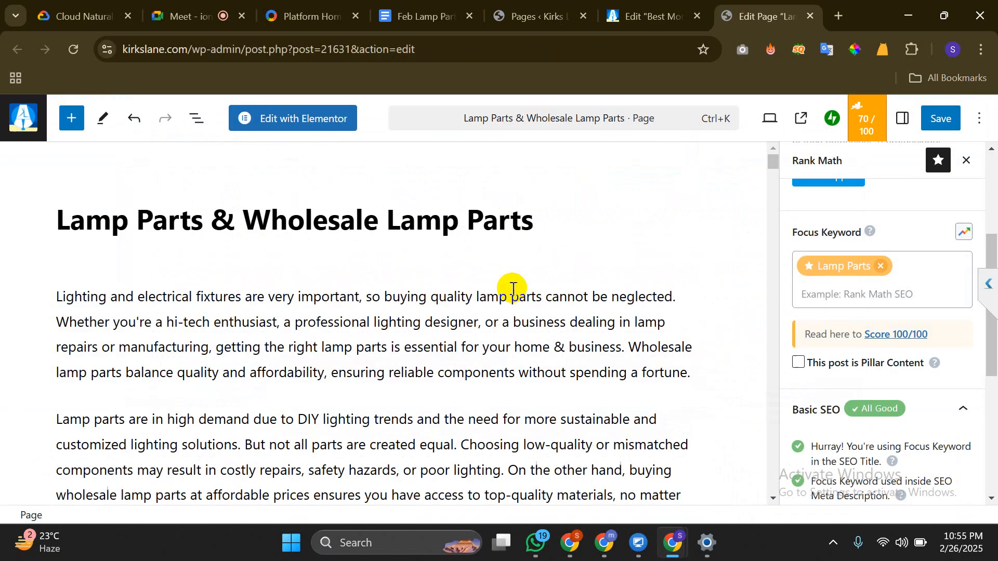
Show Rank Math's Advanced settings, move Content Permissions up and back, then collapse it
scroll(855, 408, down, 5)
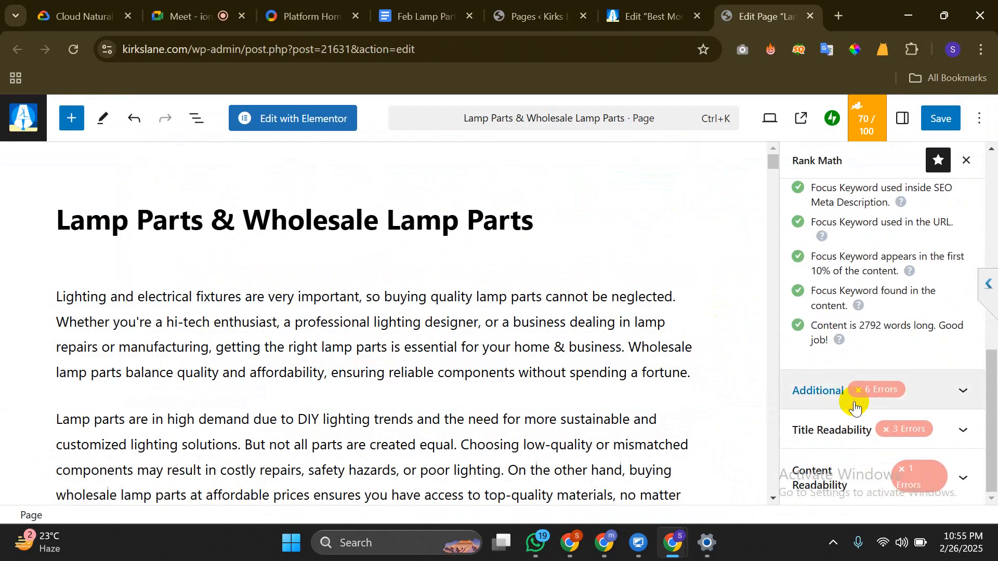
scroll(855, 408, up, 10)
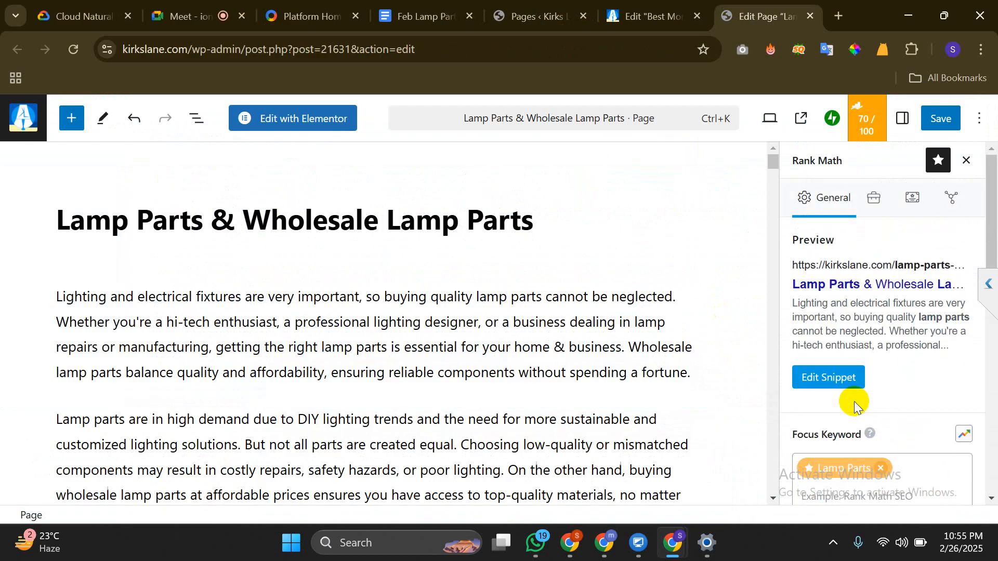
click(861, 212)
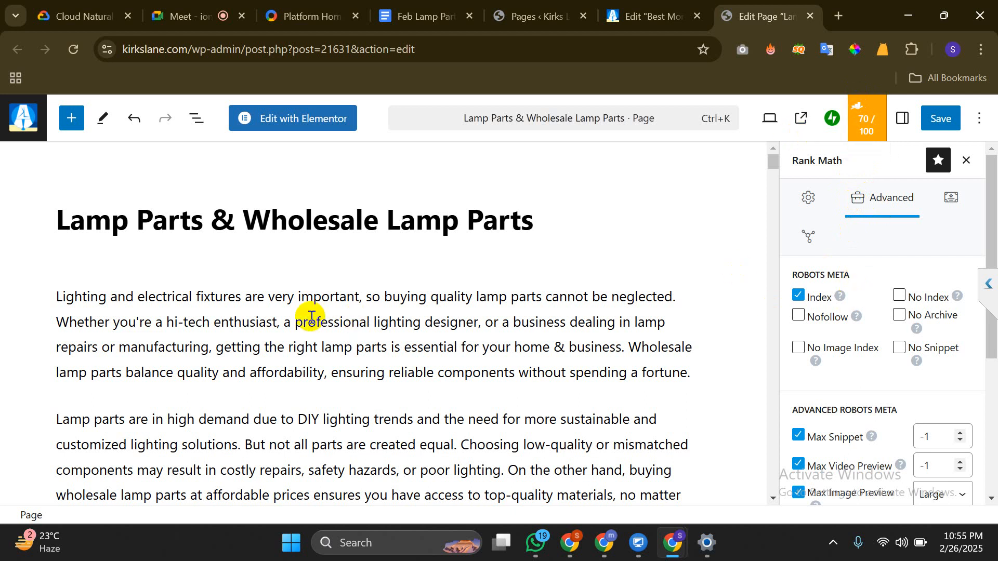
scroll(311, 312, down, 20)
scroll(311, 317, down, 20)
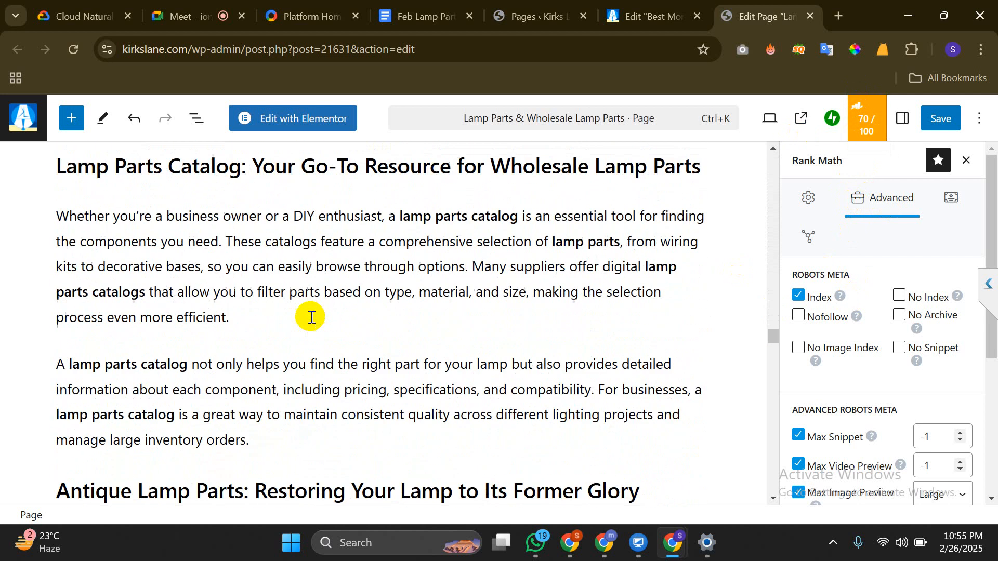
scroll(311, 317, down, 15)
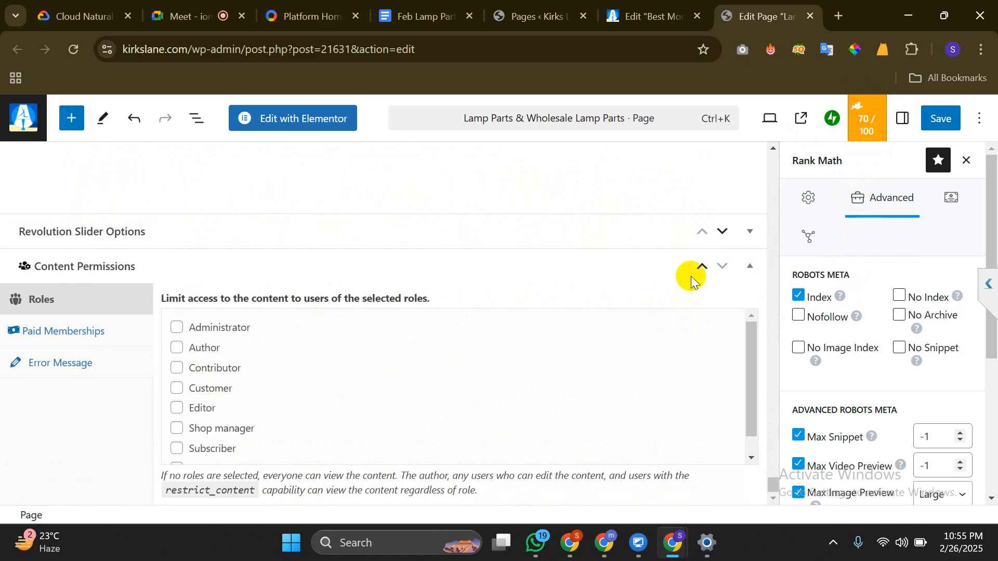
click(708, 269)
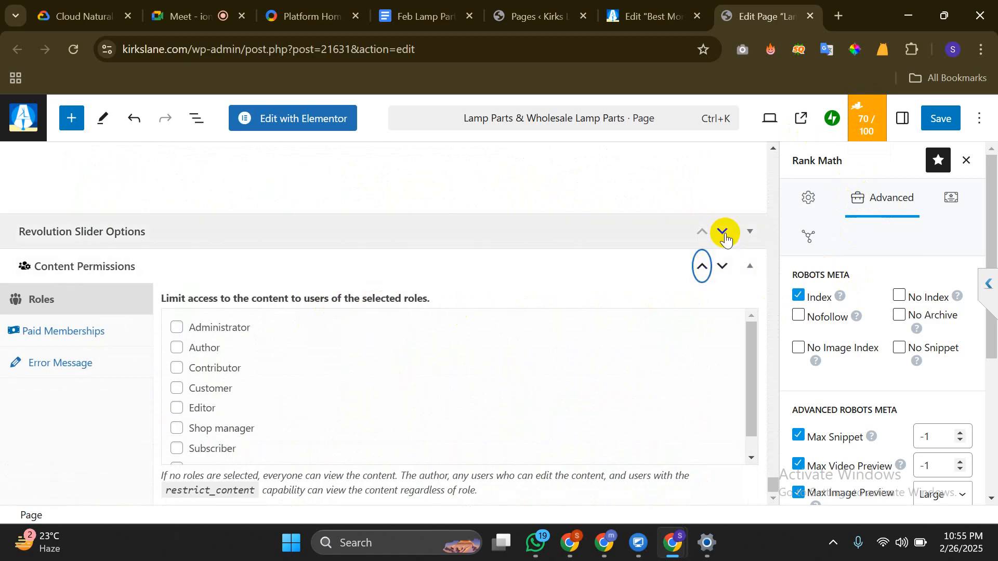
click(723, 233)
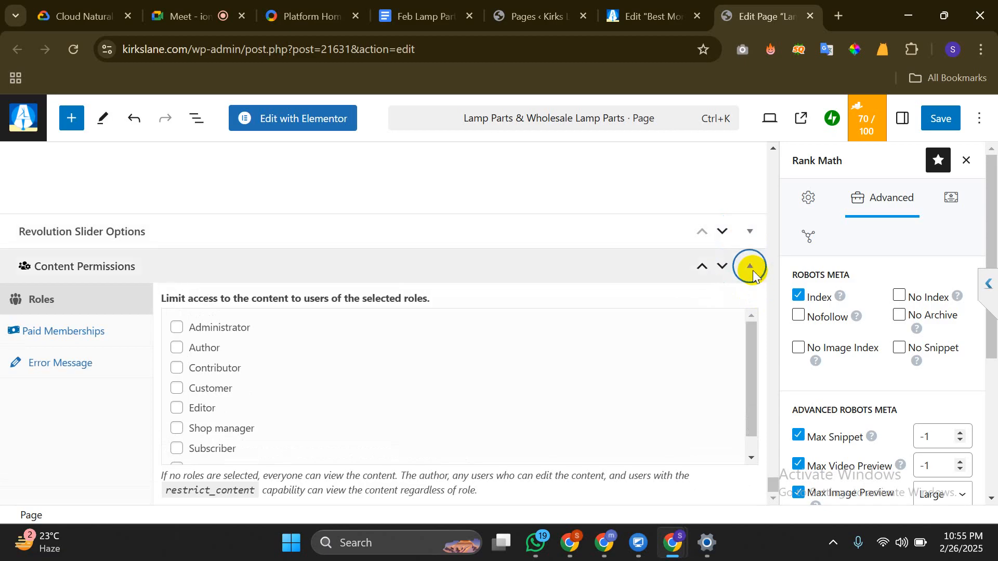
click(750, 268)
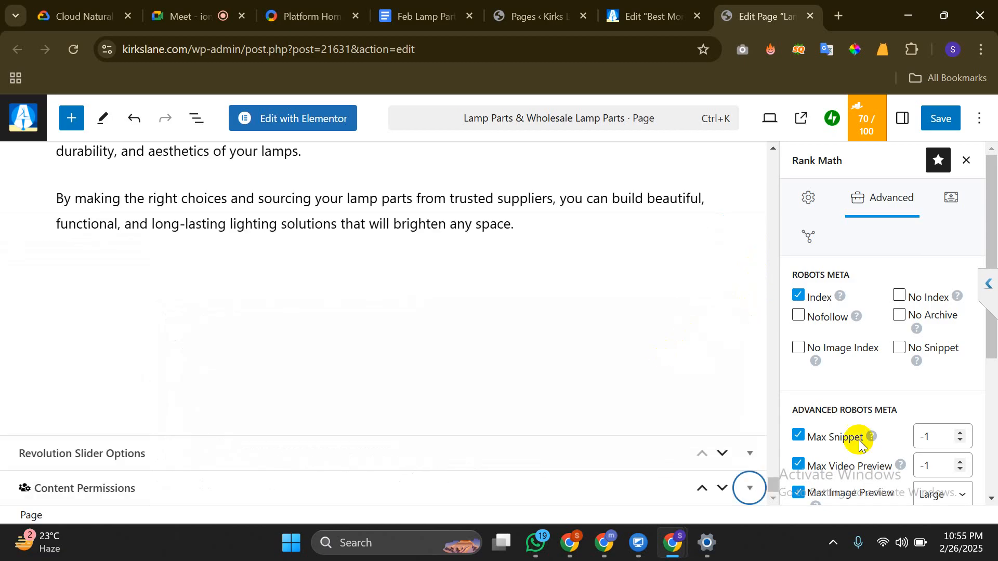
Flip between the General and Advanced tabs, then bring up the Schema markup settings
scroll(914, 366, down, 1)
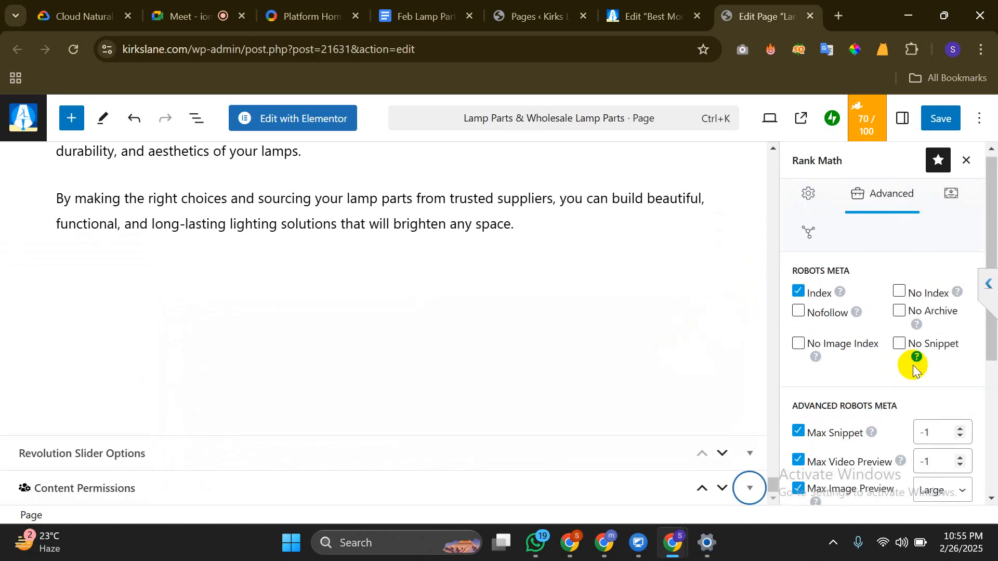
click(809, 190)
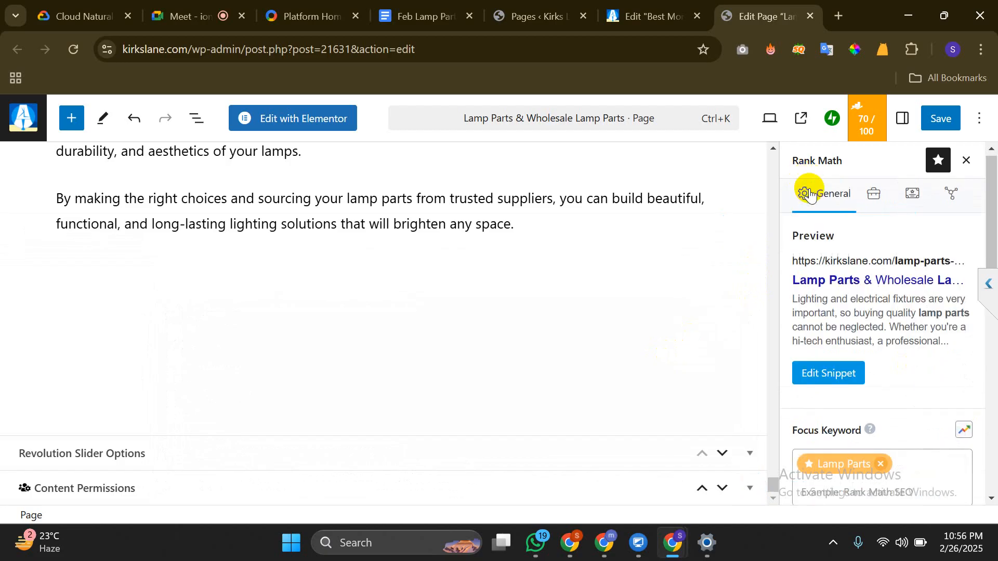
click(879, 193)
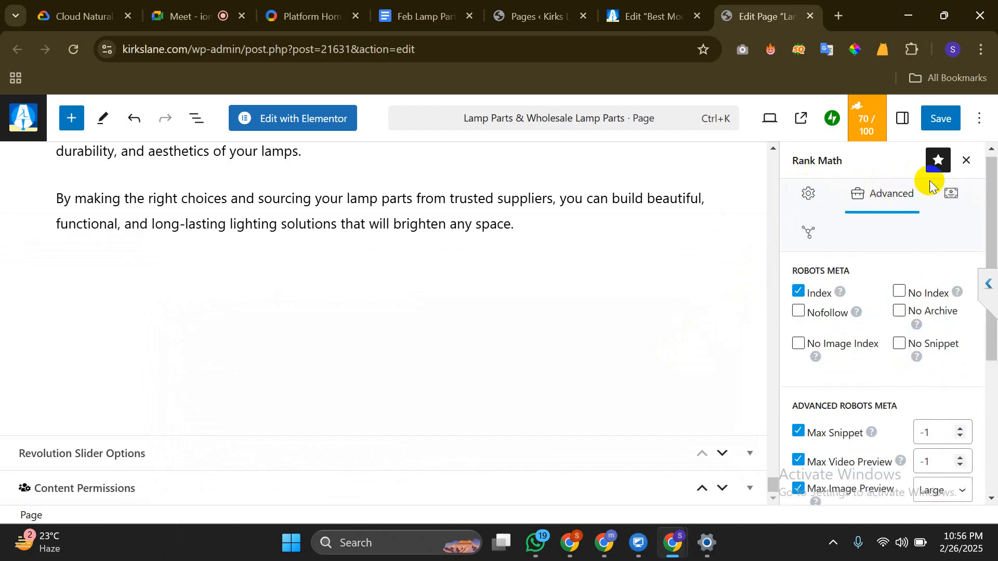
click(951, 193)
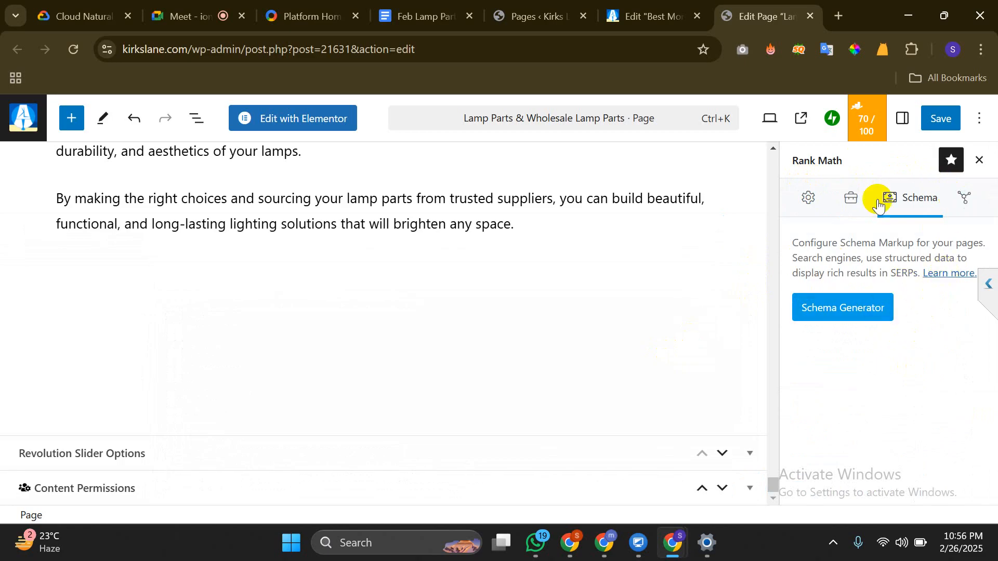
Return to the Advanced tab and scroll to Robots Meta showing Index, Max Snippet -1, Max Image Large
click(845, 199)
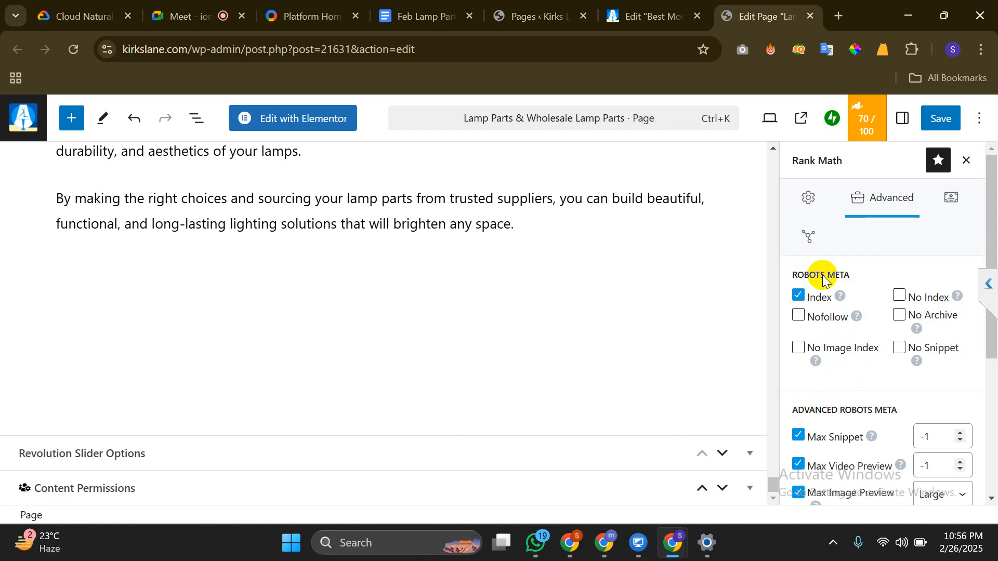
scroll(823, 279, down, 1)
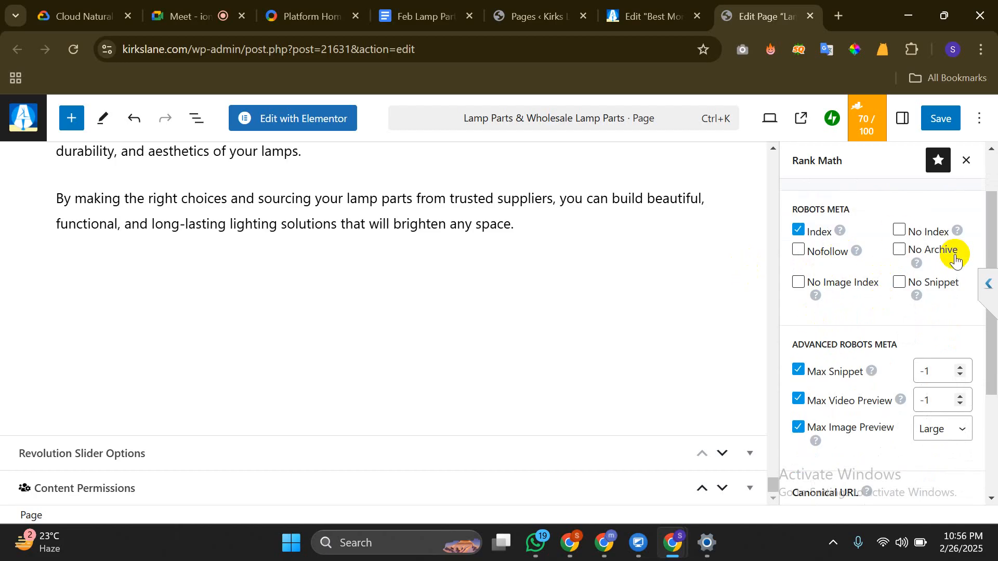
Tick No Index then Index again, and save the Lamp Parts page with Ctrl+S
click(899, 231)
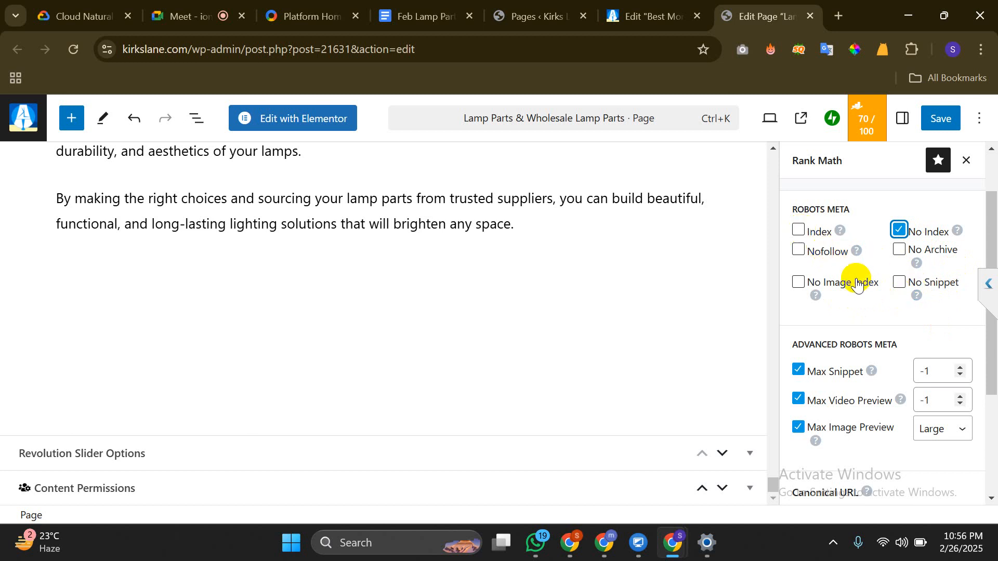
click(798, 235)
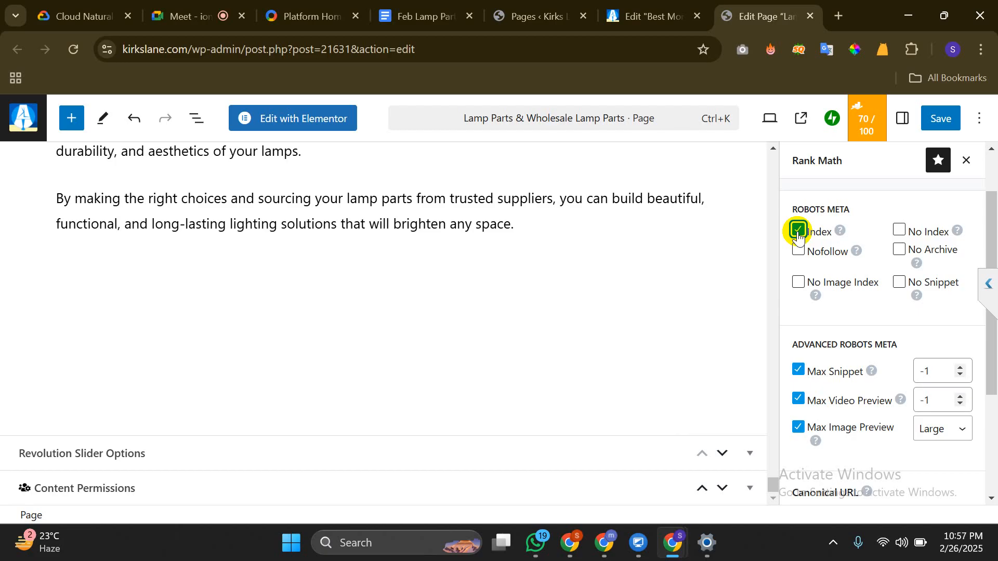
scroll(798, 235, down, 3)
scroll(799, 236, up, 1)
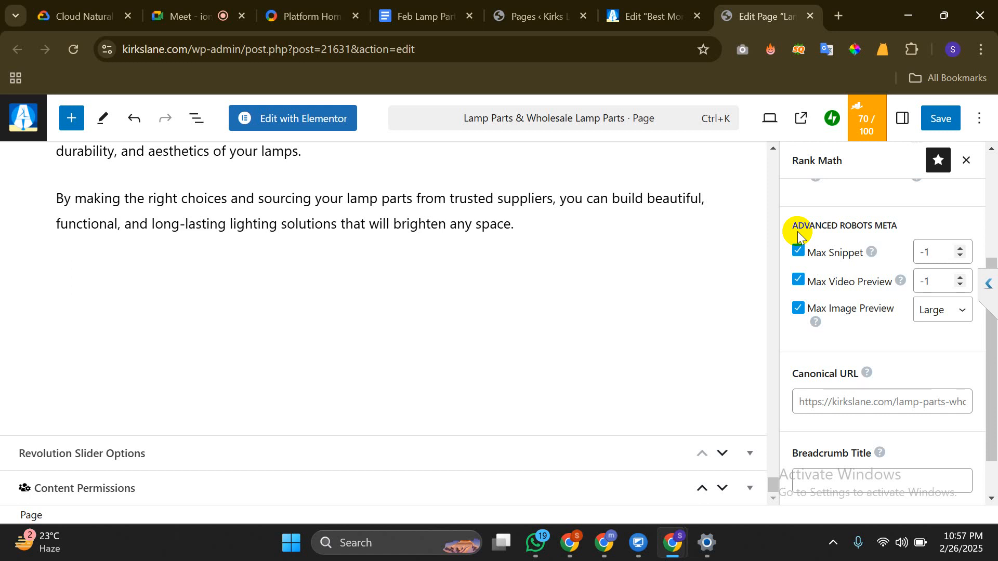
key(ctrl+s)
scroll(798, 234, down, 1)
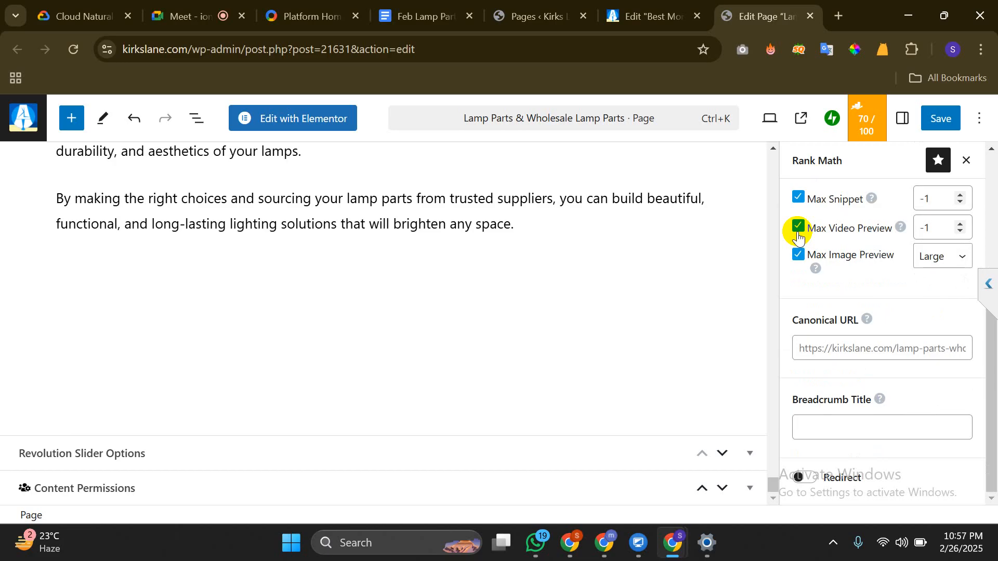
Open a new tab, draft a search for 'slug, permalink, canonical tag', then clear it
key(ctrl+t)
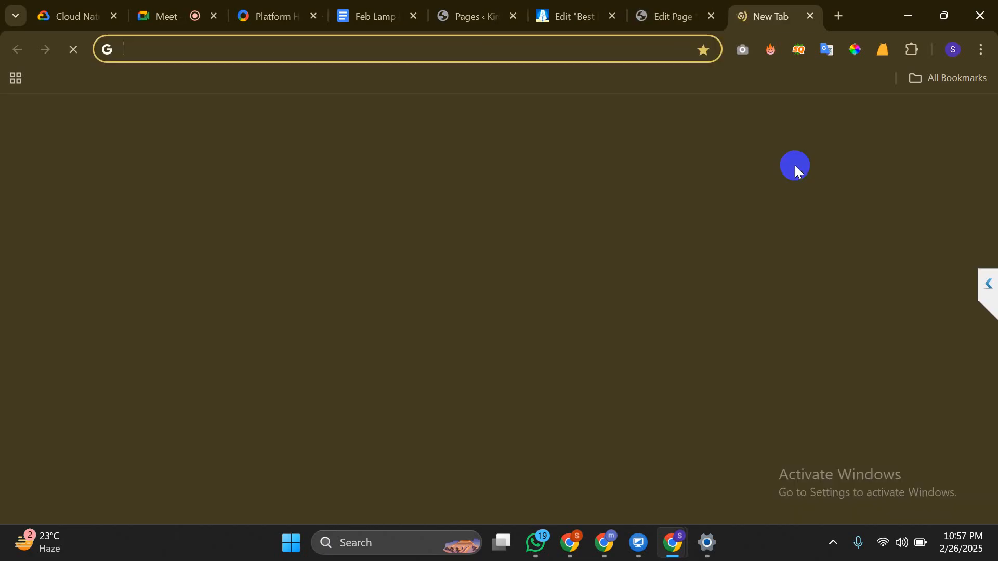
text(SLUG)
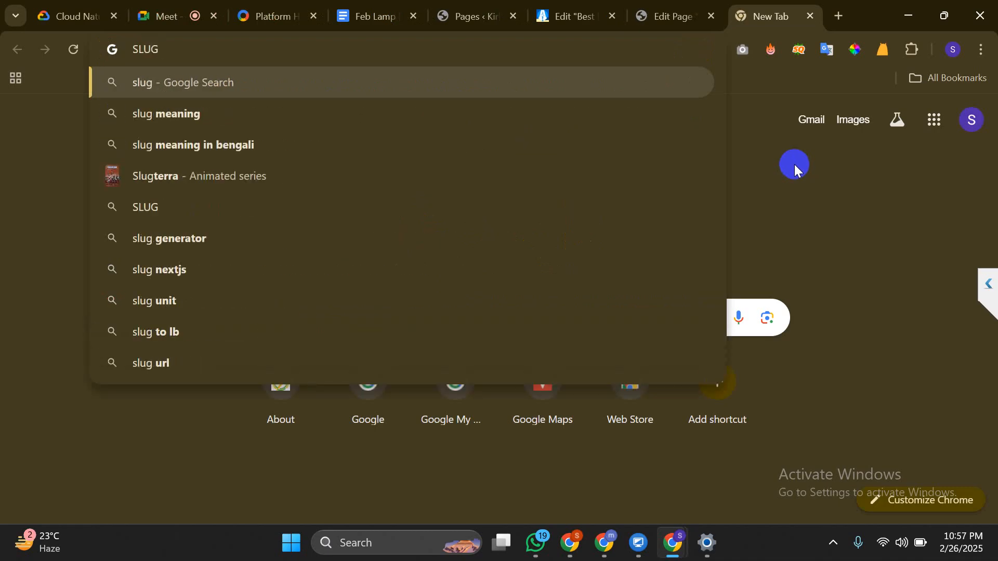
text( , PER)
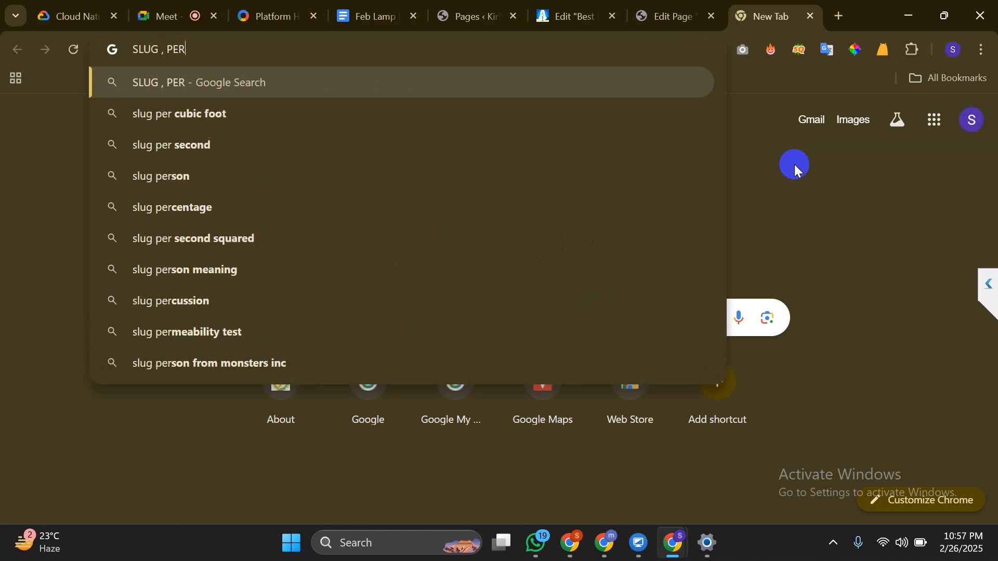
text(MALINK)
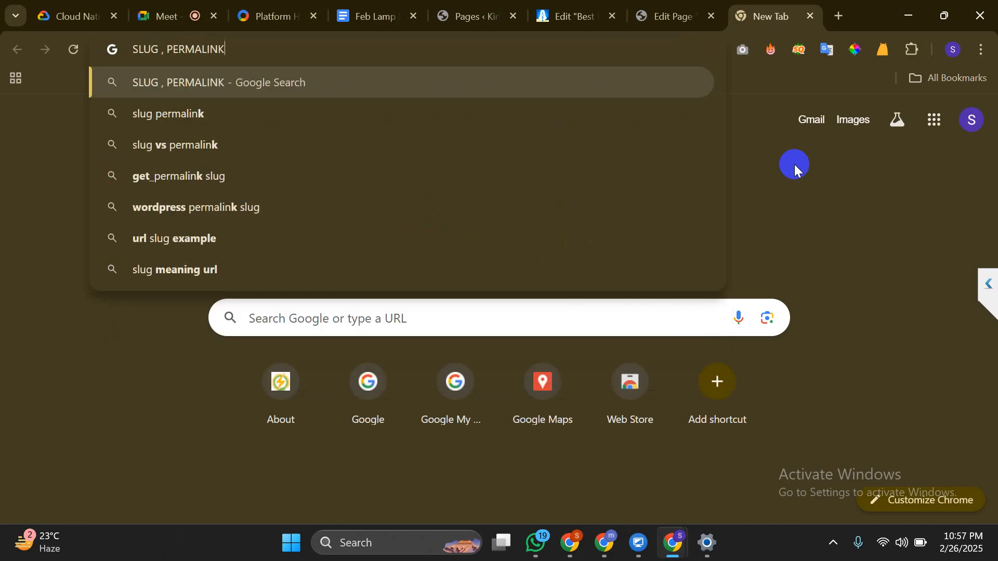
text(, )
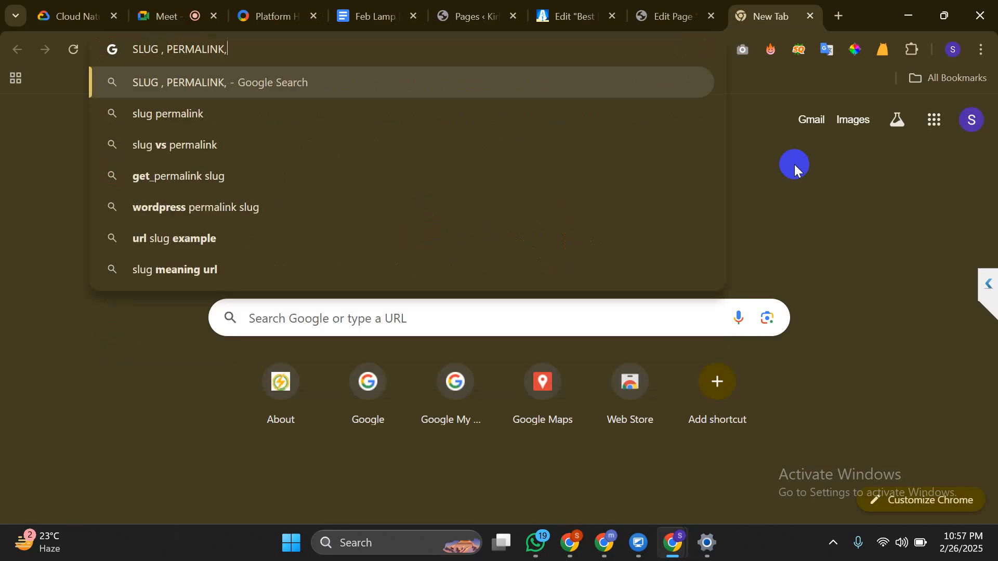
text(CAN)
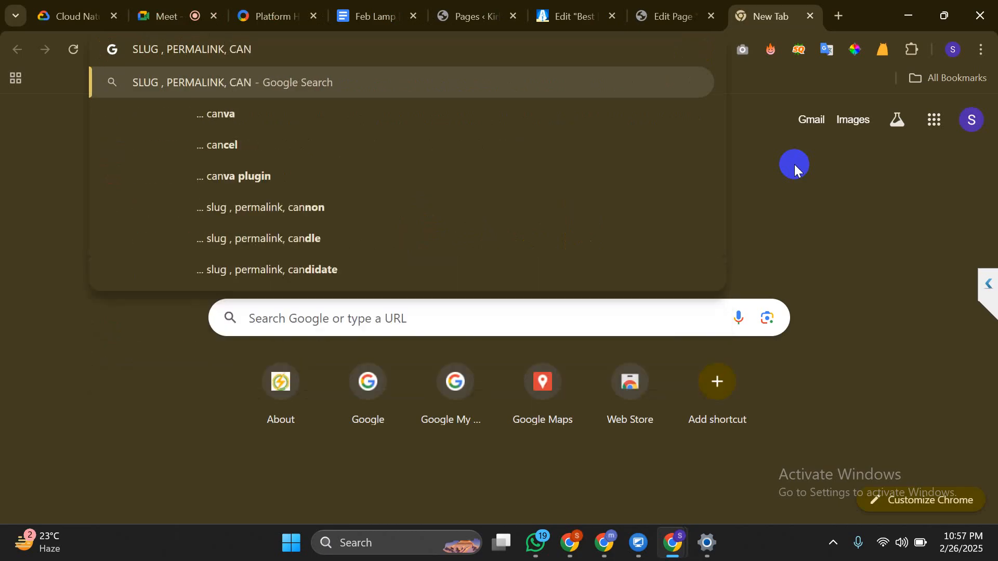
text(ONO)
key(BackSpace)
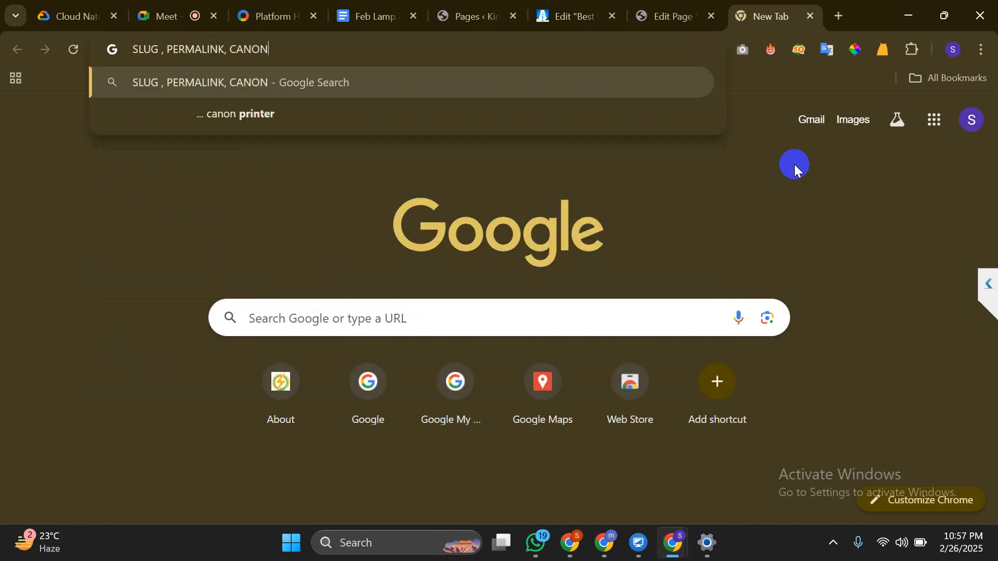
text(ICAL TAG)
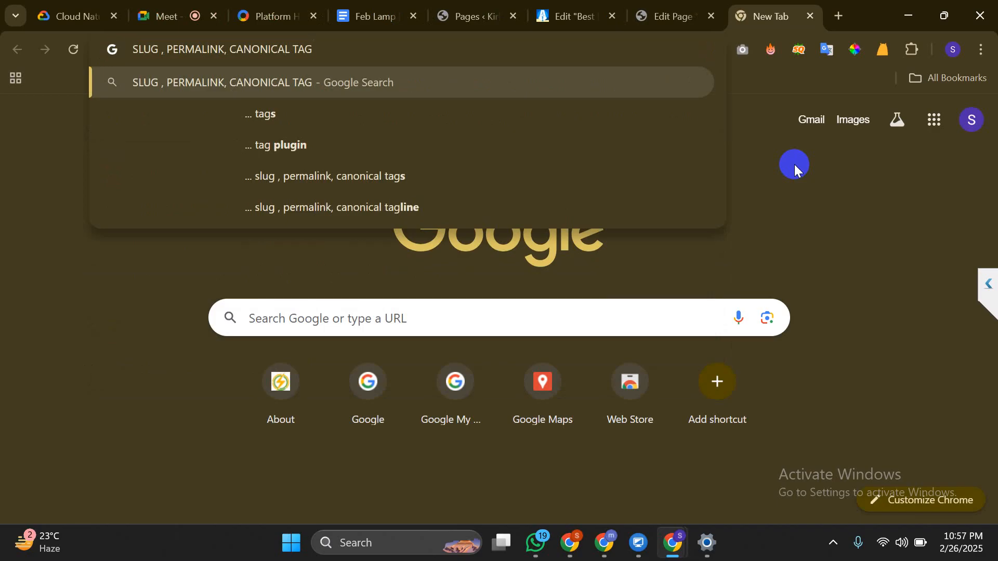
key(ctrl+a)
key(BackSpace)
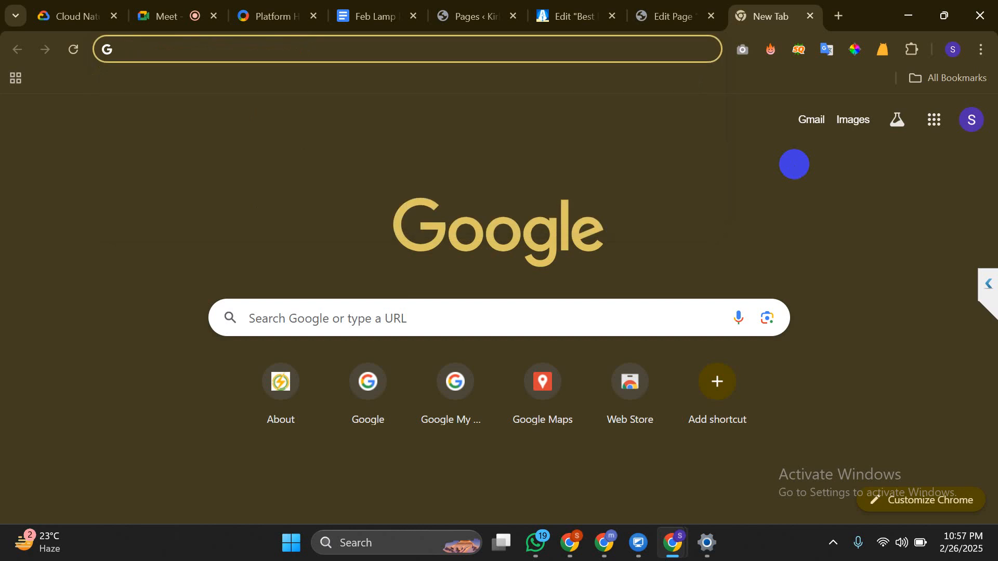
click(794, 164)
Return to the Lamp Parts editor and focus Rank Math's Canonical URL field
key(ctrl+shift+Tab)
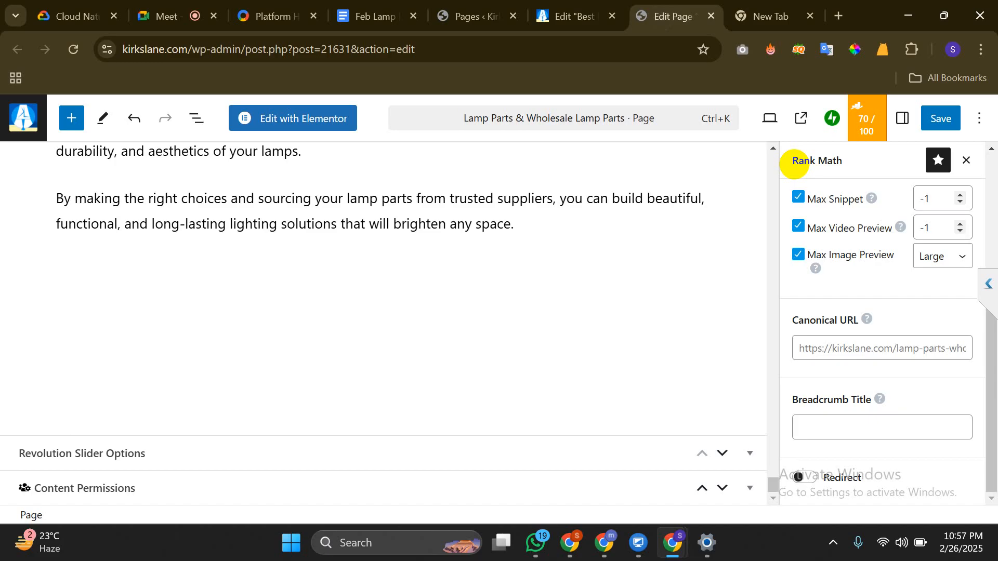
click(897, 354)
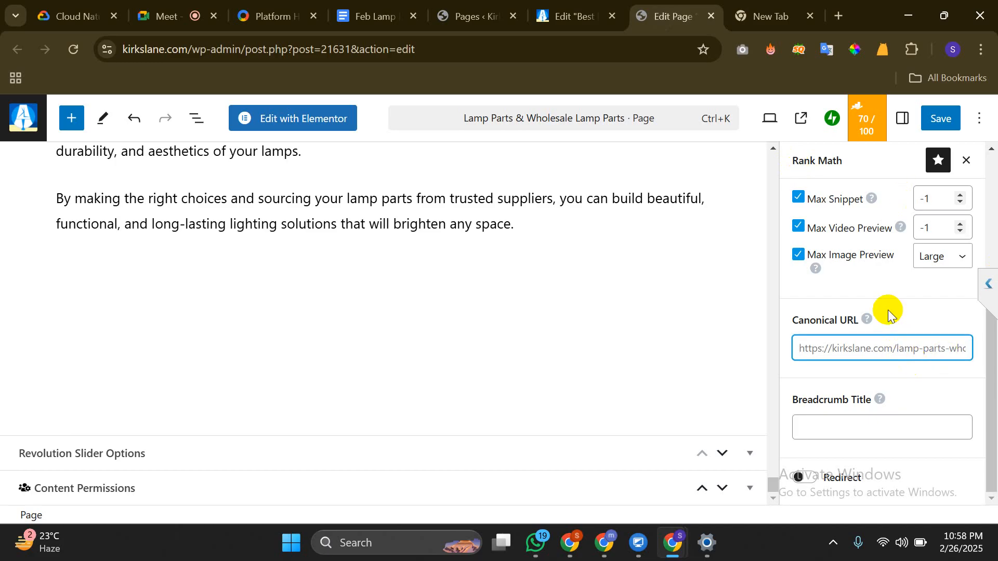
Load Google Search Console in a new tab from the suggested address
key(ctrl+t)
text(S)
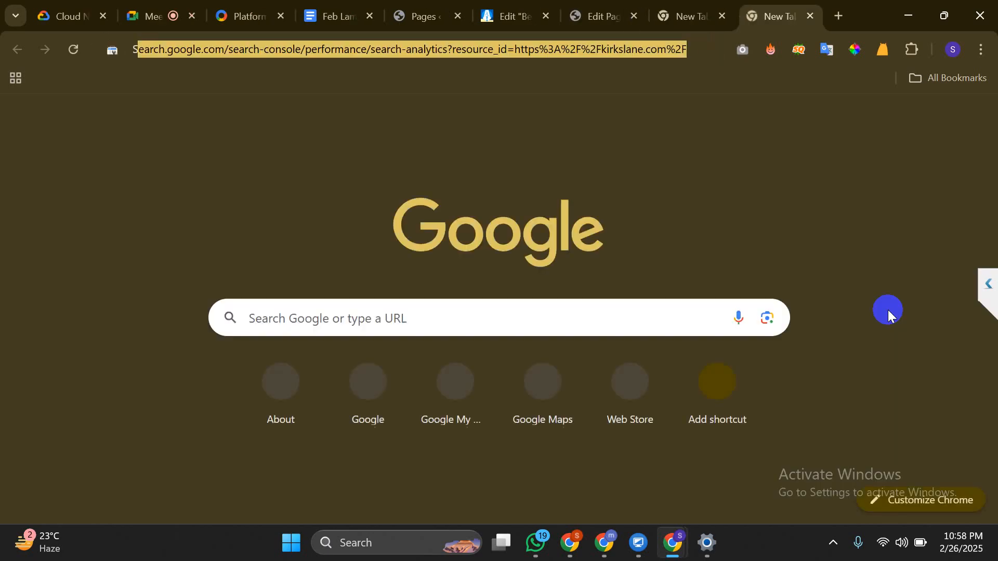
key(Return)
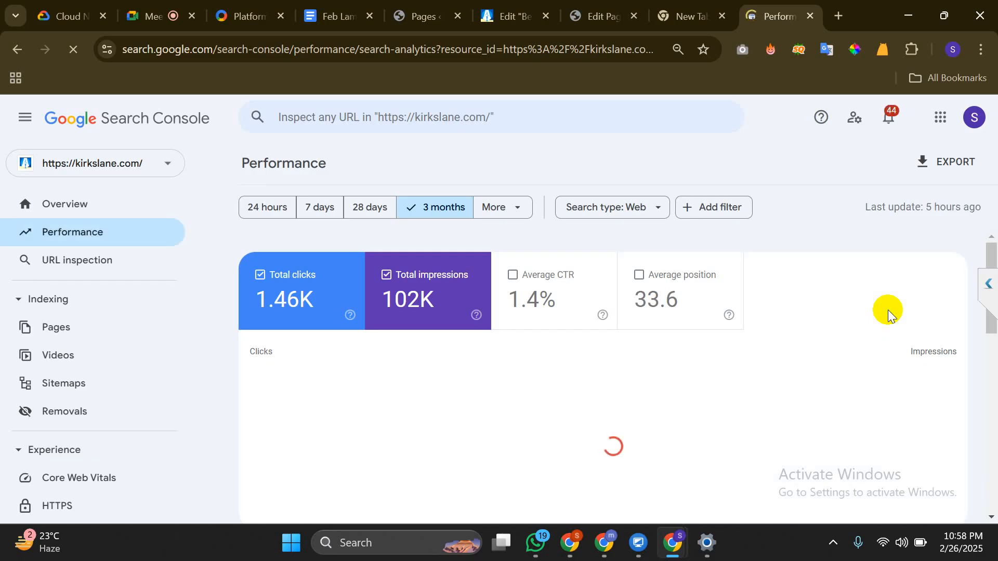
Check the meeting's participant list, then open kirkslane.com's Page indexing report
key(ctrl+2)
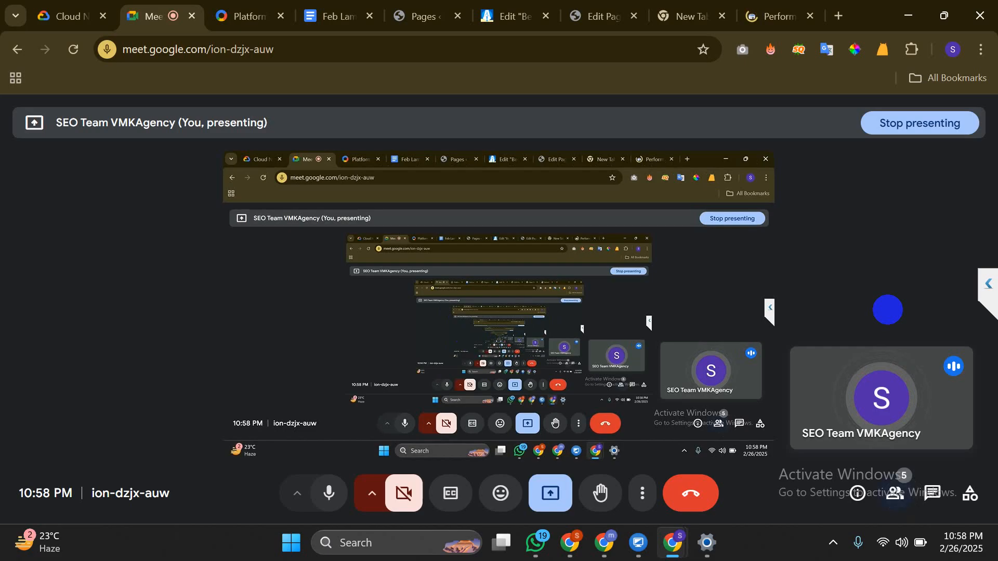
click(895, 493)
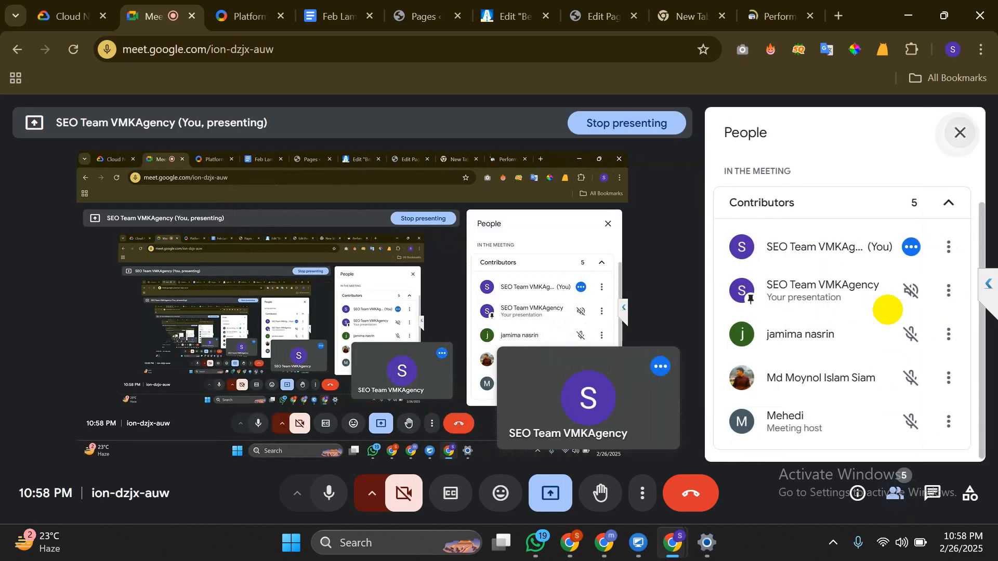
click(960, 133)
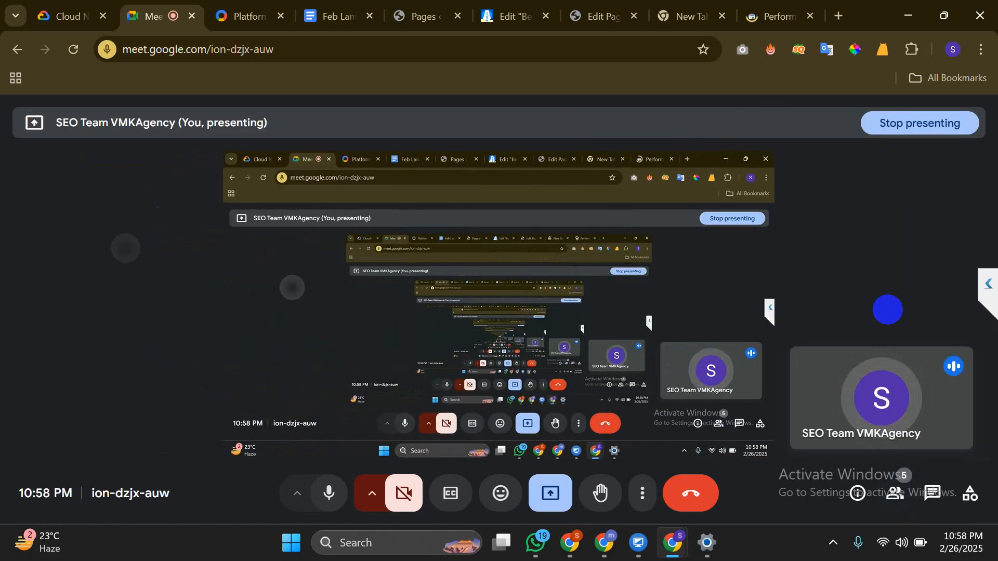
key(ctrl+9)
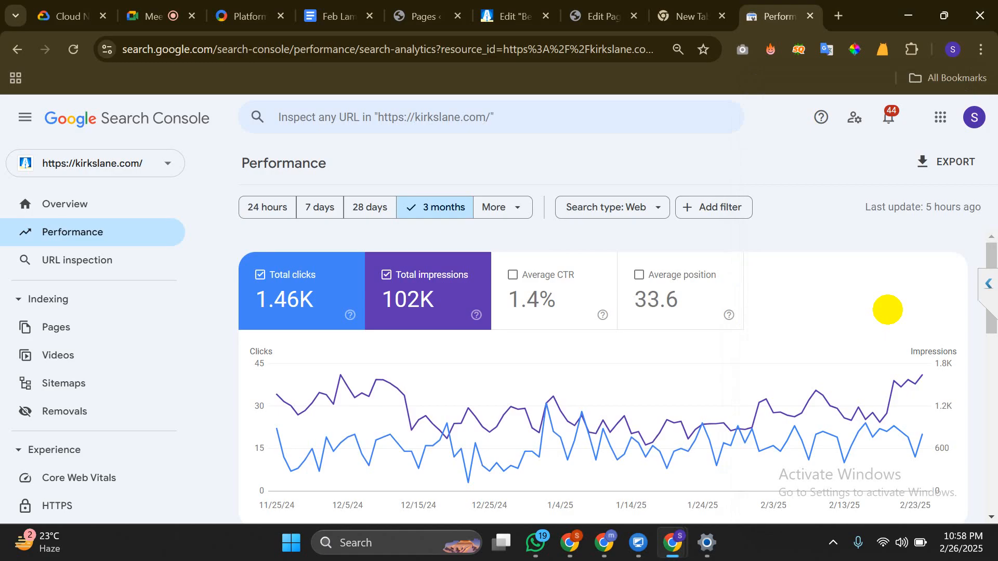
click(56, 327)
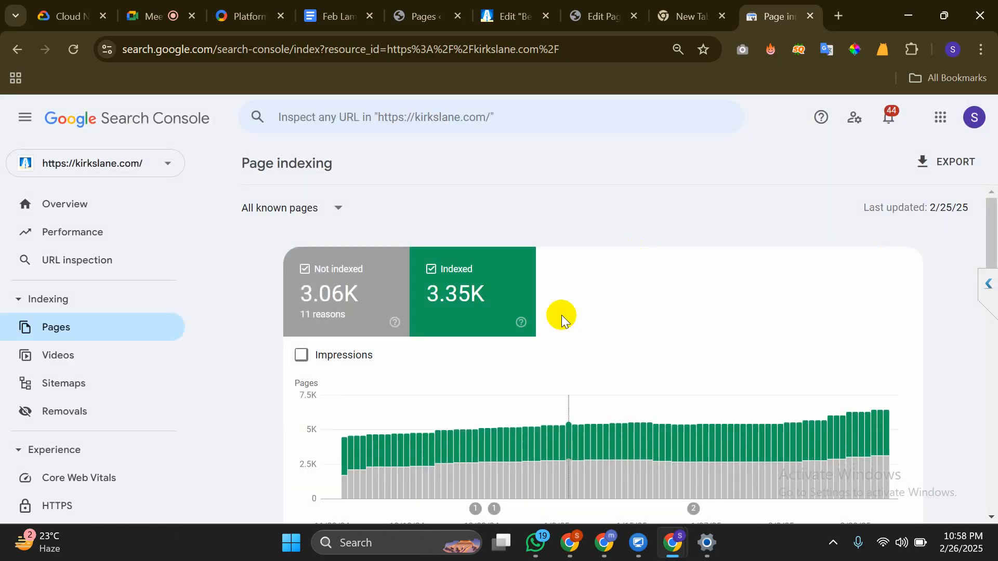
Scroll through the 'Why pages aren't indexed' reasons, such as 1,794 crawled but not indexed
scroll(561, 314, down, 8)
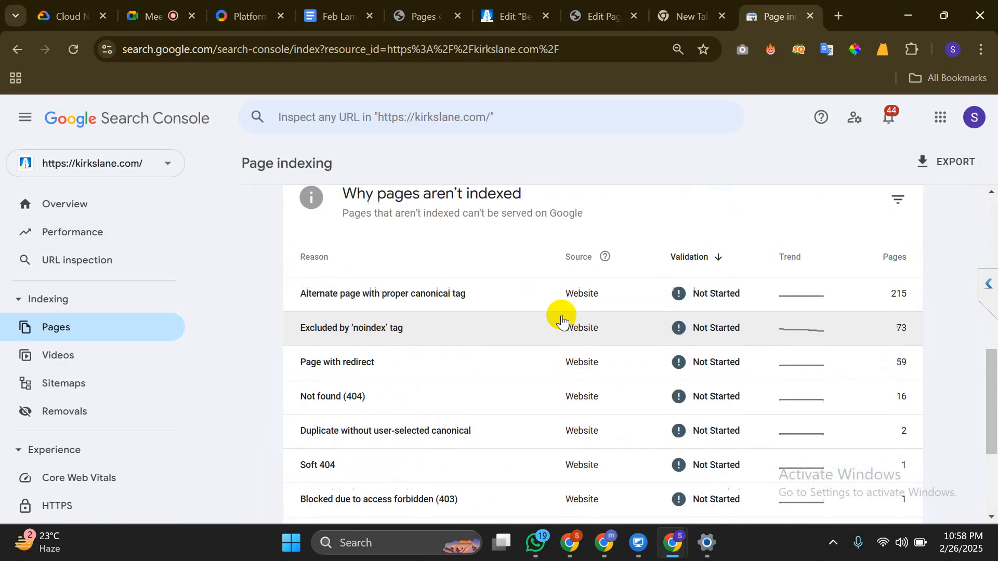
scroll(561, 318, down, 3)
scroll(562, 318, up, 2)
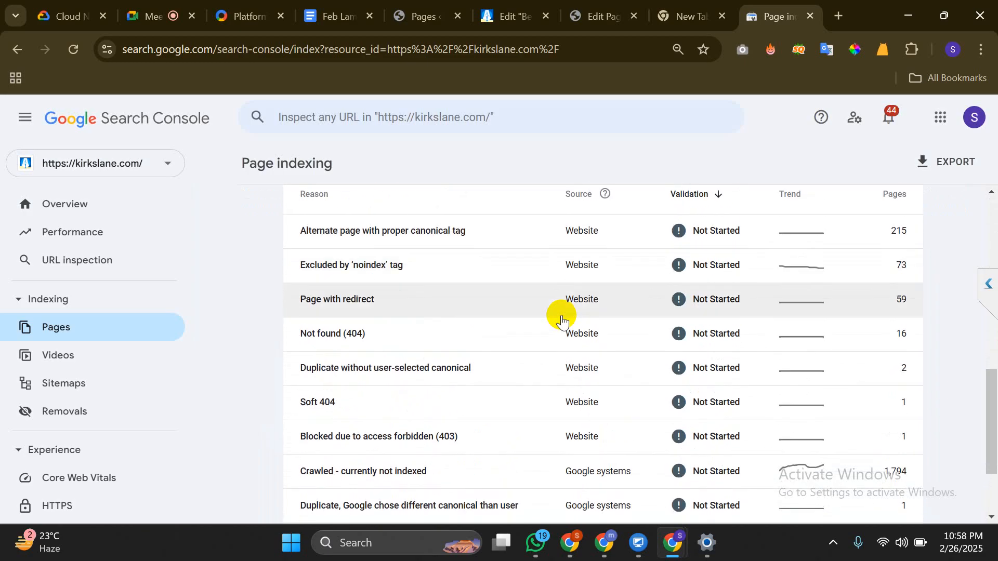
scroll(561, 318, up, 2)
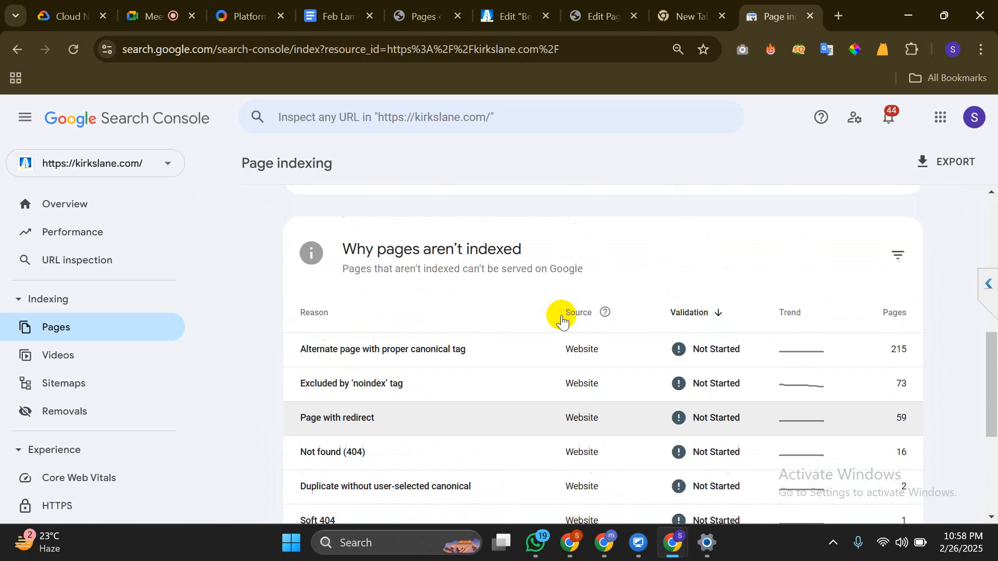
scroll(562, 318, down, 1)
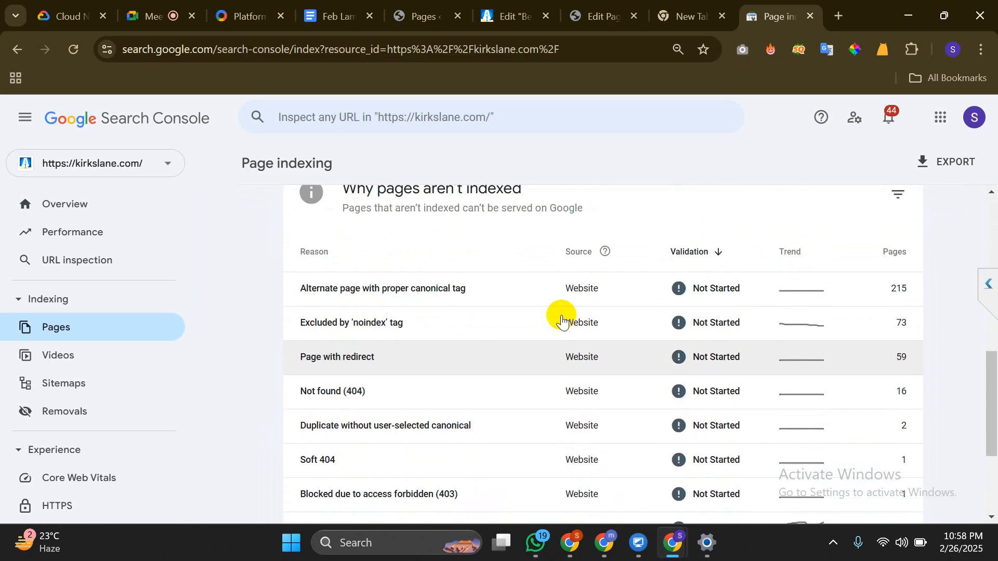
scroll(561, 318, down, 1)
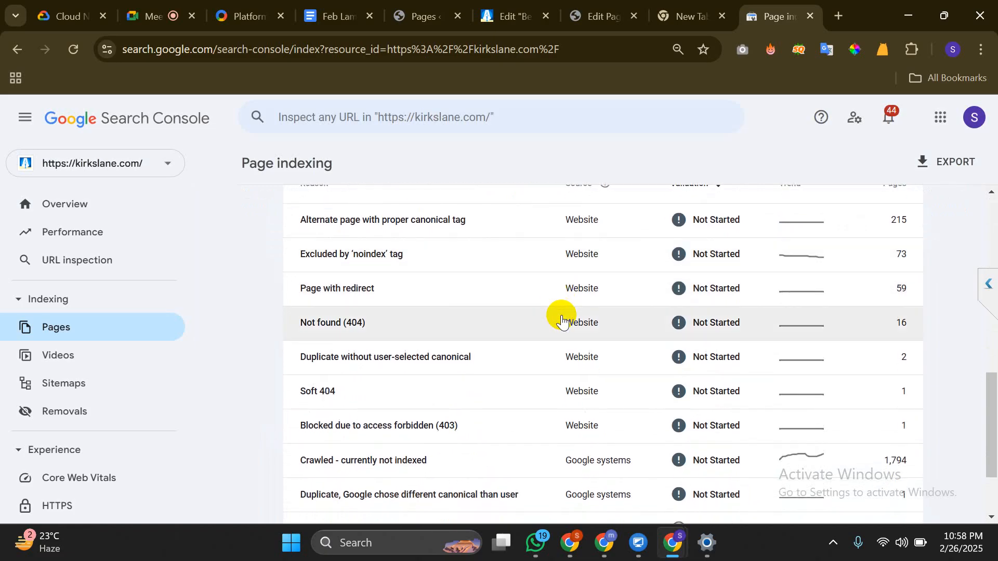
scroll(561, 318, up, 2)
scroll(560, 314, down, 2)
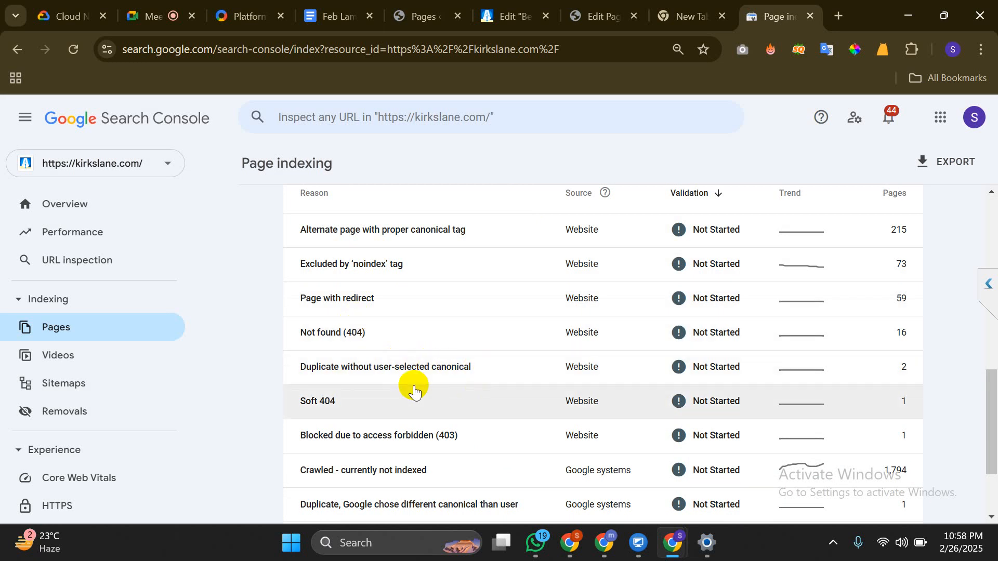
scroll(414, 390, down, 3)
scroll(413, 383, up, 2)
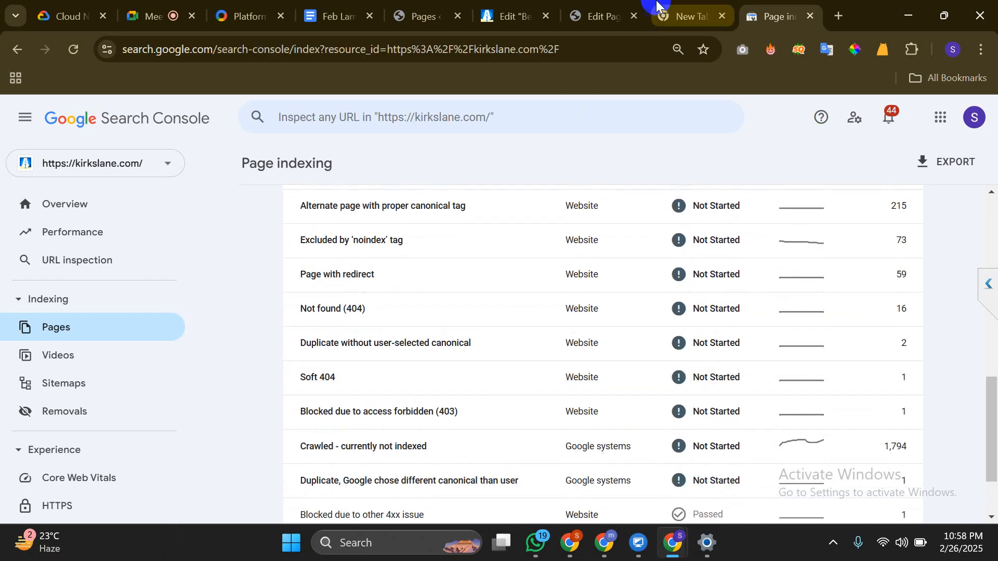
Compare with the Lamp Parts editor, then open the 215 'Alternate page with proper canonical tag' pages
click(594, 23)
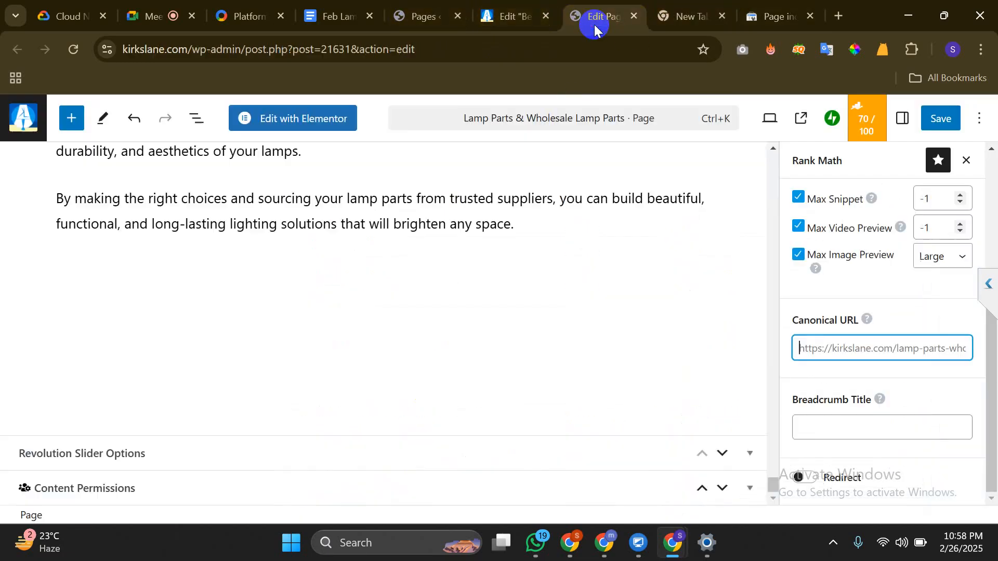
click(763, 6)
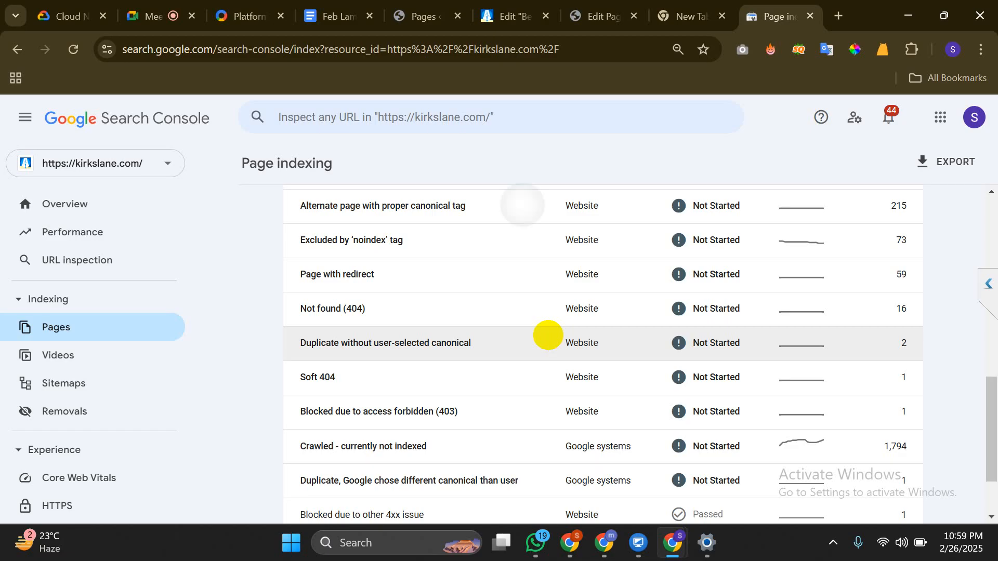
click(548, 342)
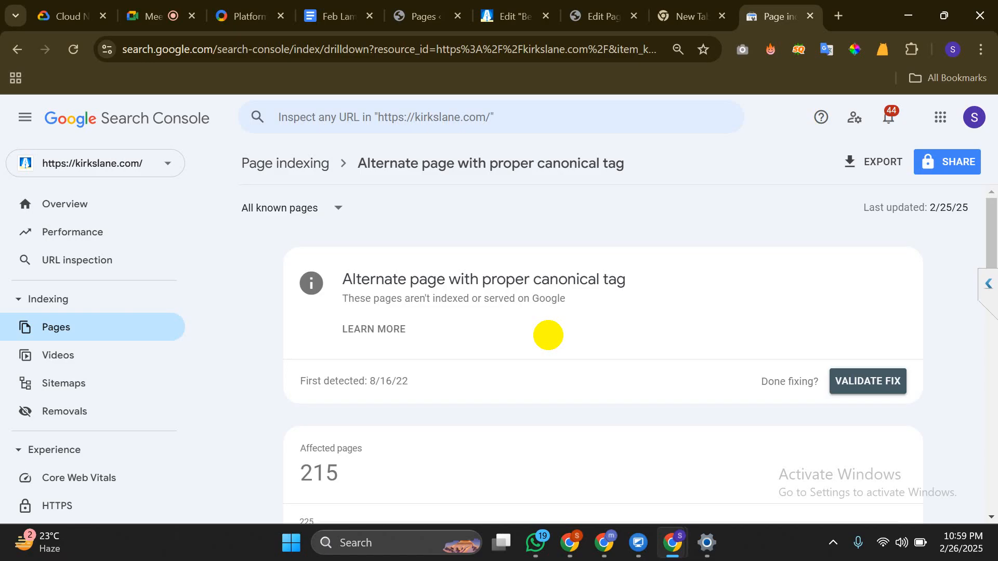
Inspect the first example, the socket-for-your-lamp RSS URL, which is not on Google
scroll(548, 335, down, 3)
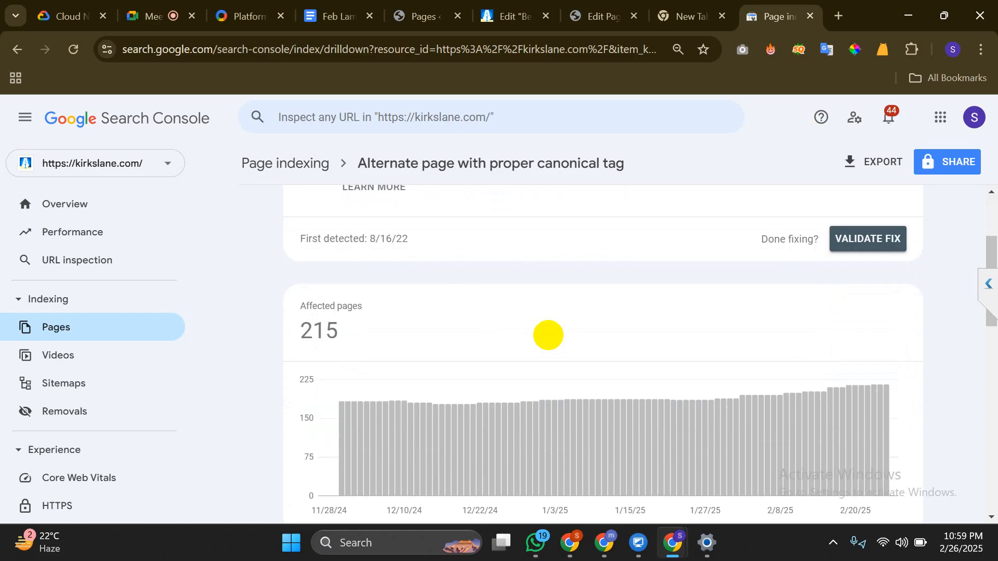
scroll(549, 335, down, 7)
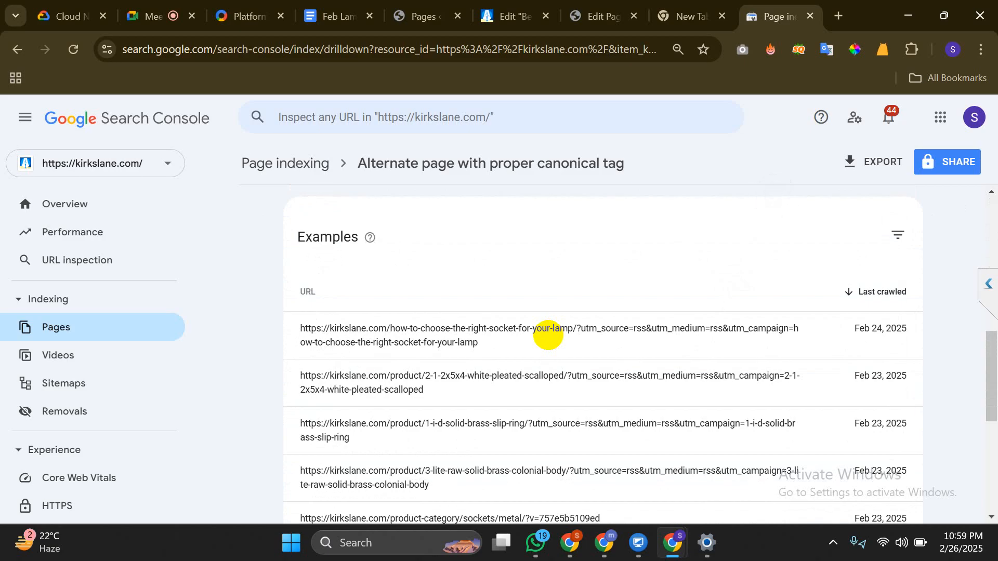
mouse_move(548, 335)
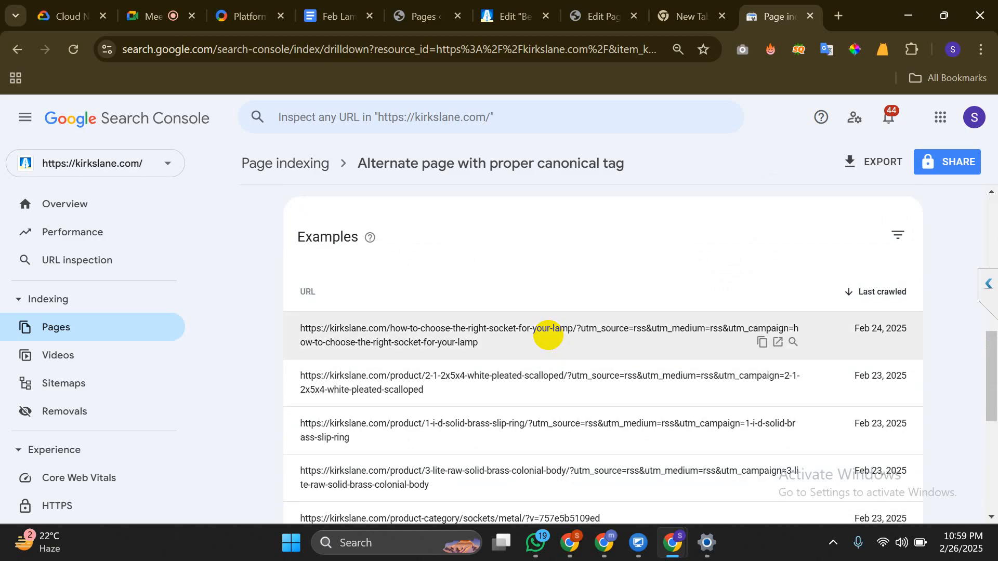
click(549, 335)
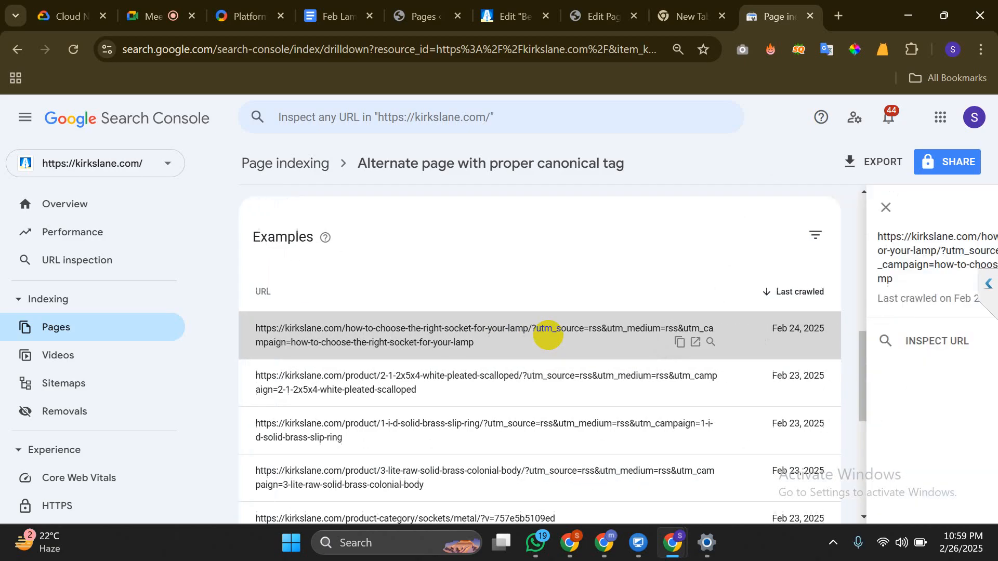
key(Return)
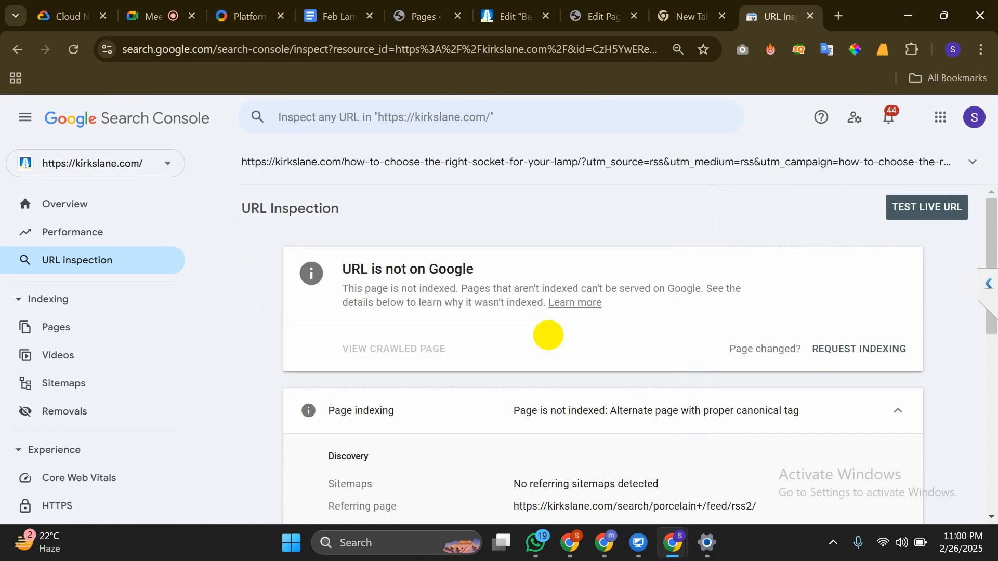
Scroll the inspection result to review the Feb 24, 2025 crawl and matching canonicals
scroll(547, 335, down, 8)
scroll(546, 334, up, 2)
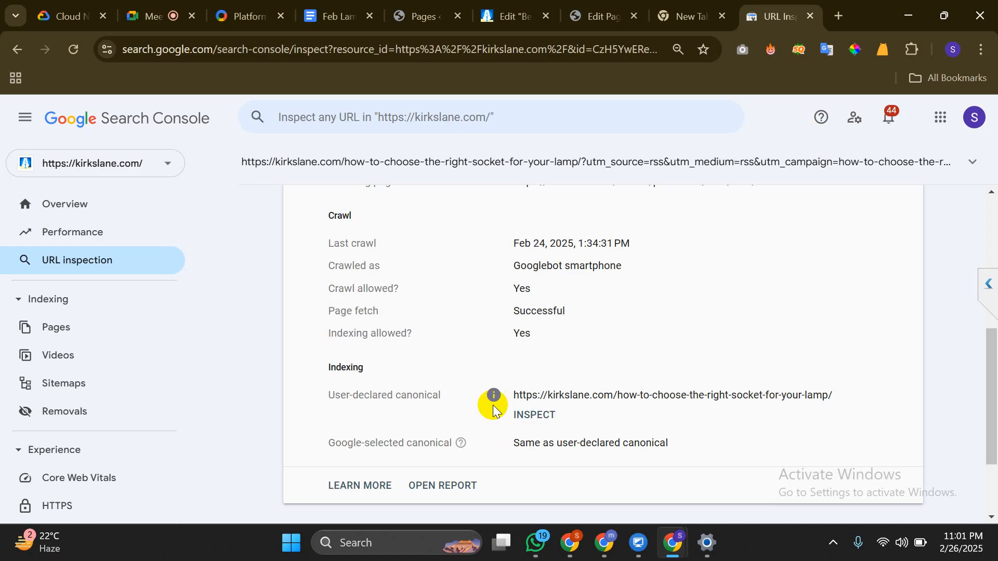
scroll(493, 409, down, 1)
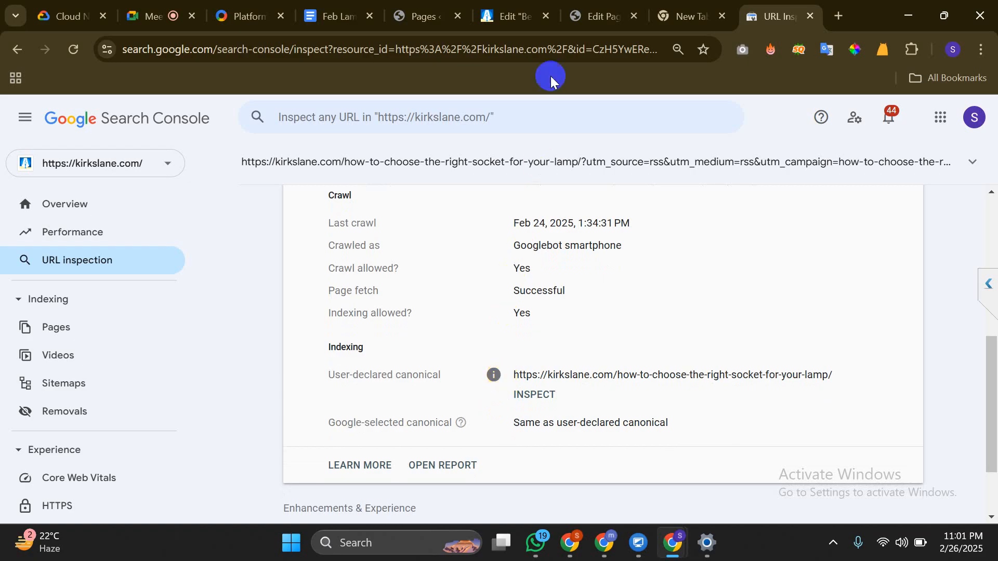
Switch to the Lamp Parts page editor and show Rank Math's General SEO settings
click(491, 6)
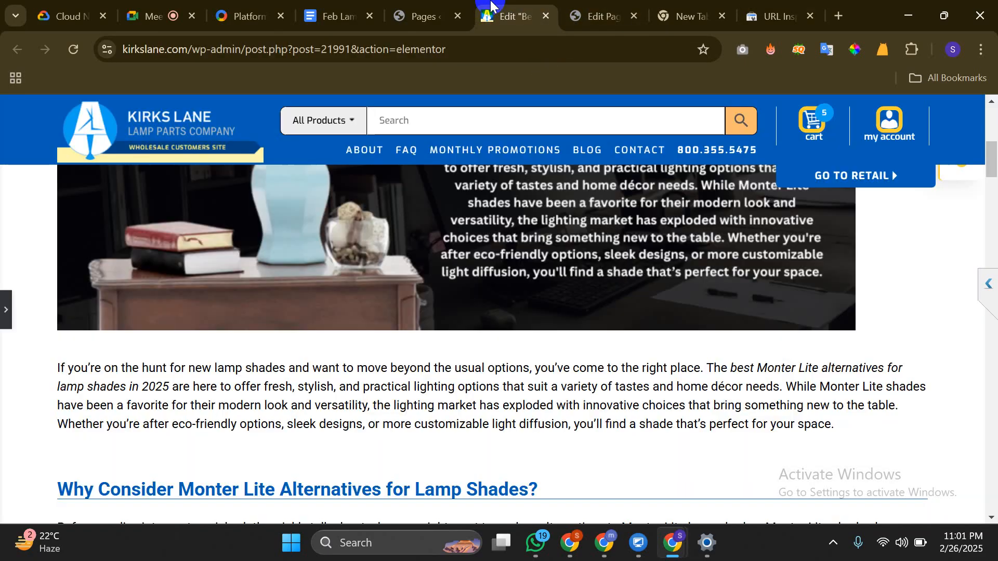
click(624, 6)
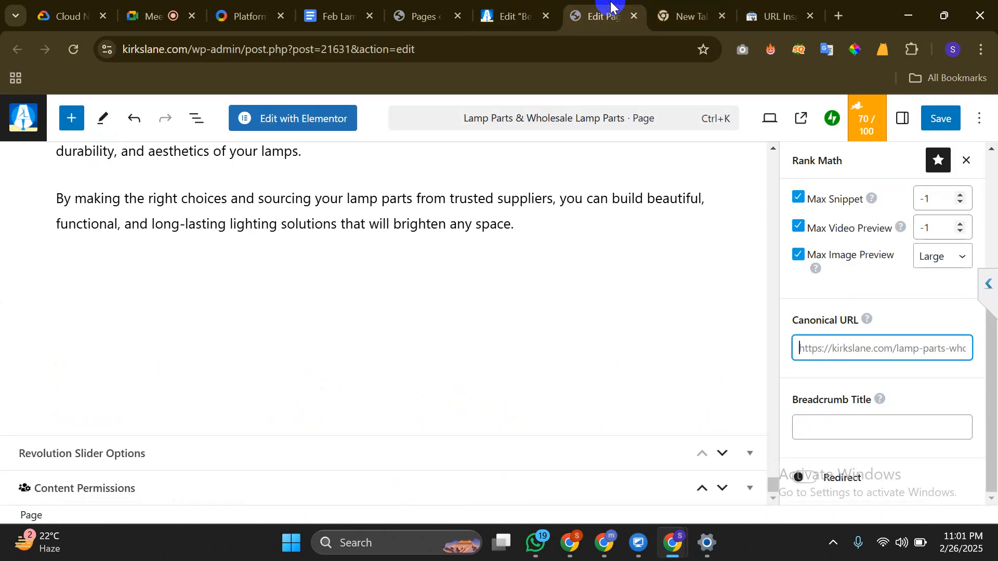
scroll(837, 245, up, 5)
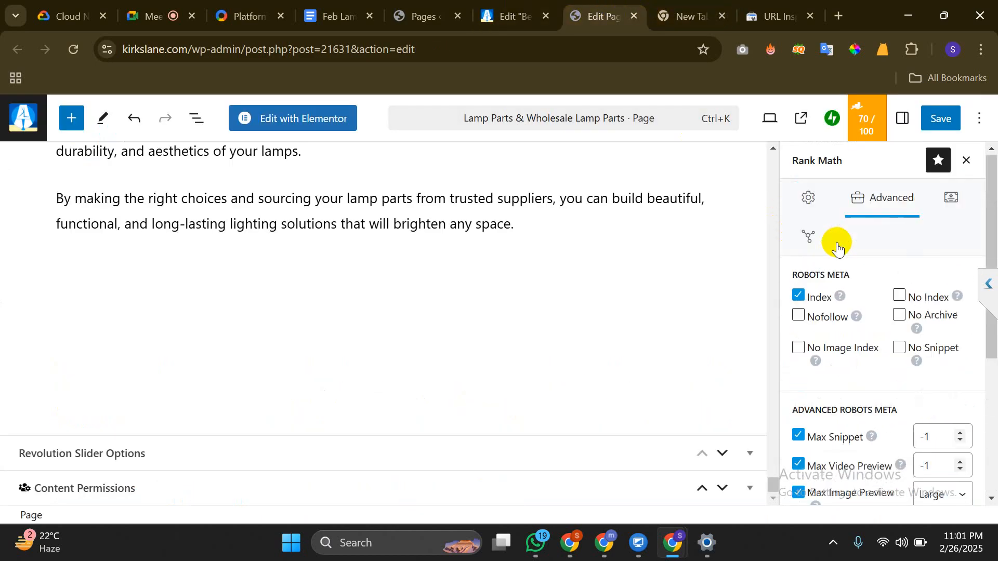
click(825, 211)
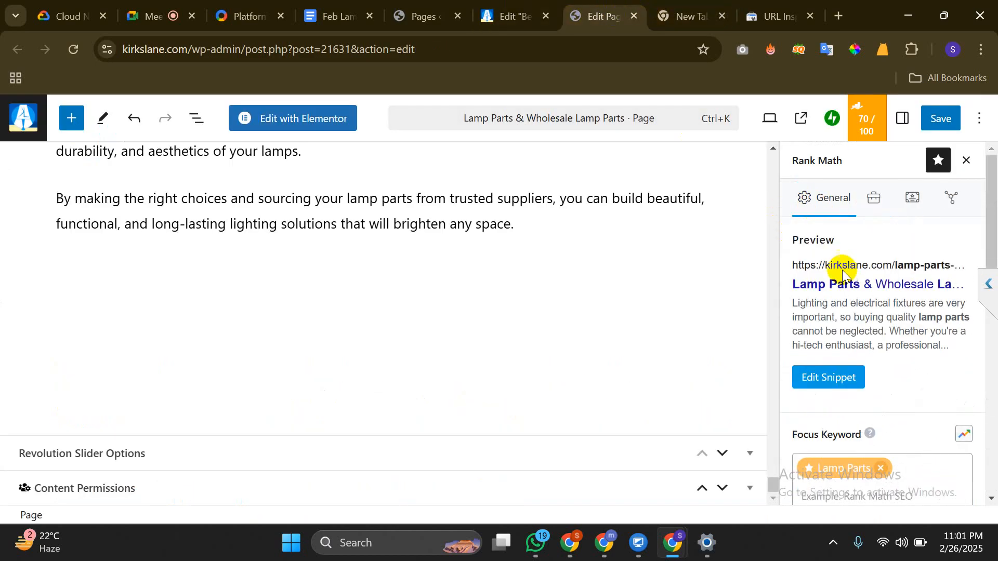
Open the search snippet editor to review the meta description, then close it
click(852, 384)
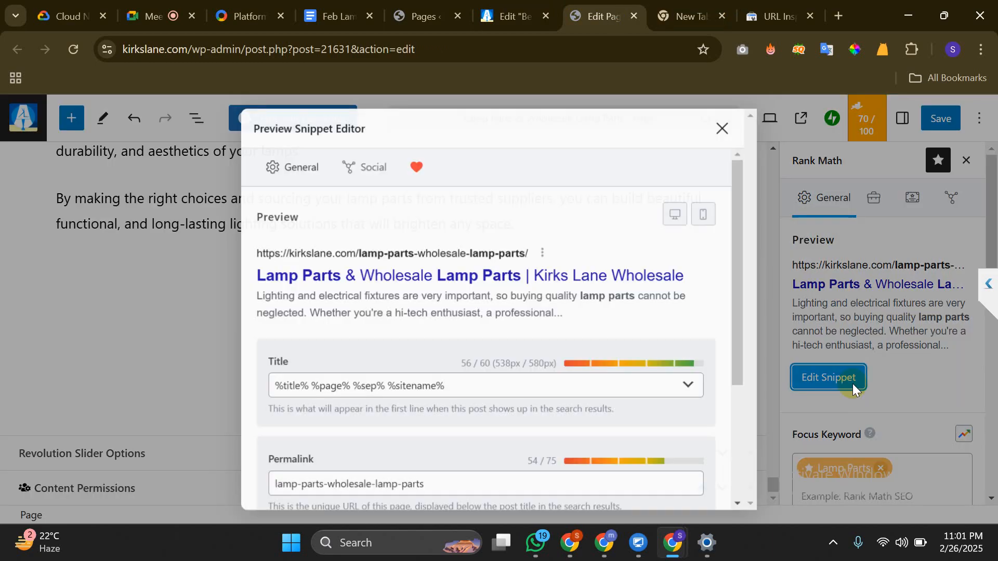
scroll(451, 339, down, 3)
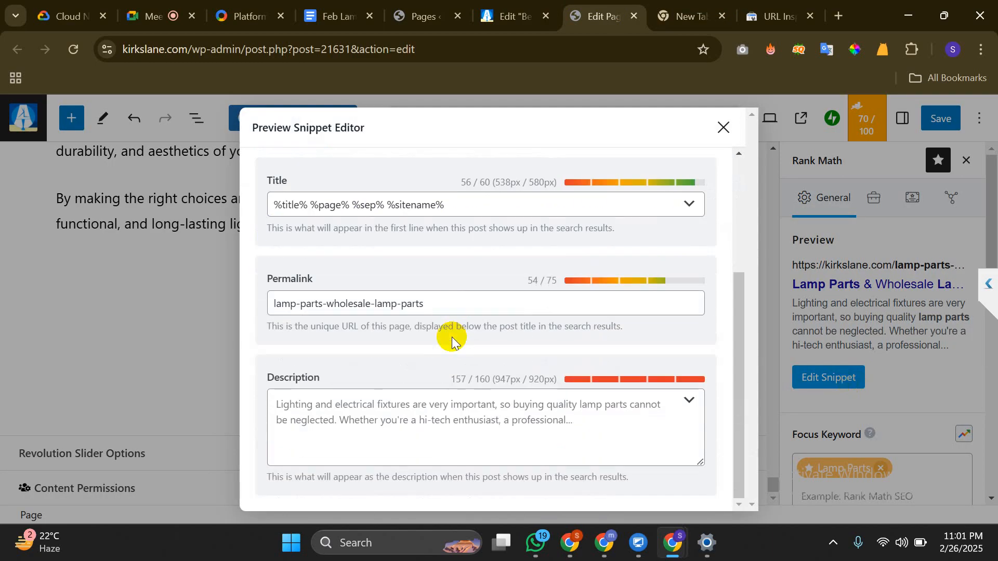
click(331, 424)
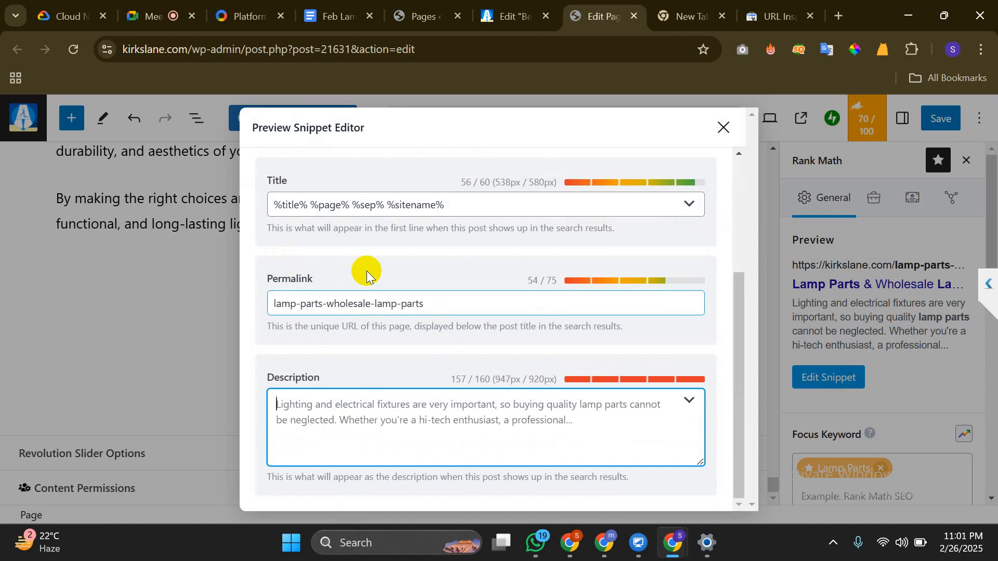
click(720, 133)
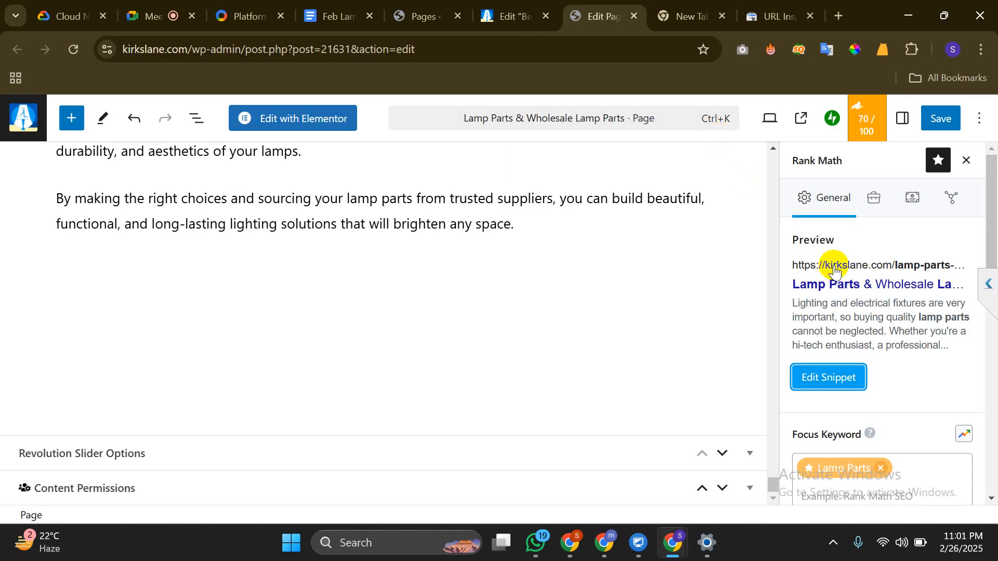
click(795, 9)
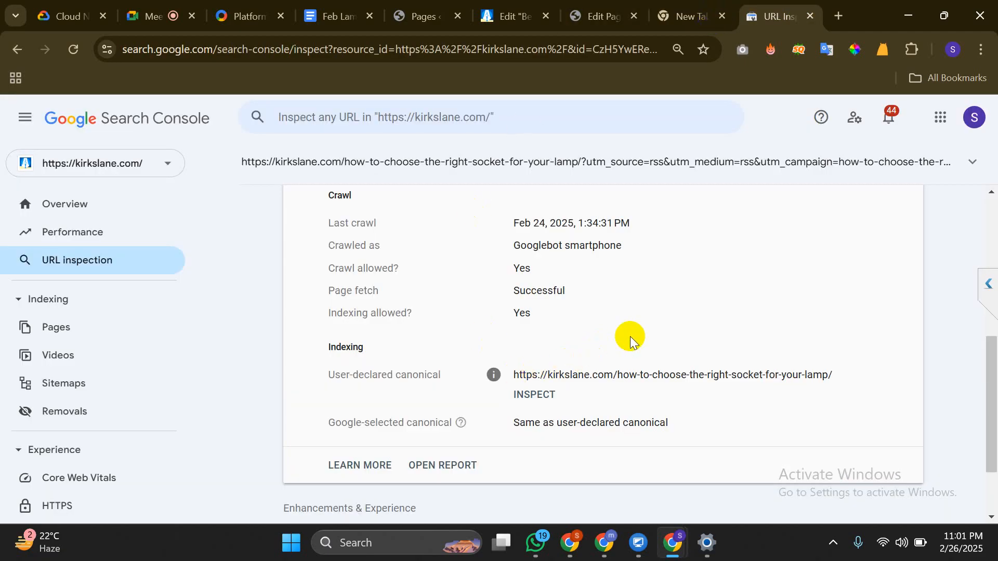
In URL Inspection, select the user-declared and Google-selected canonical URLs
scroll(630, 340, down, 1)
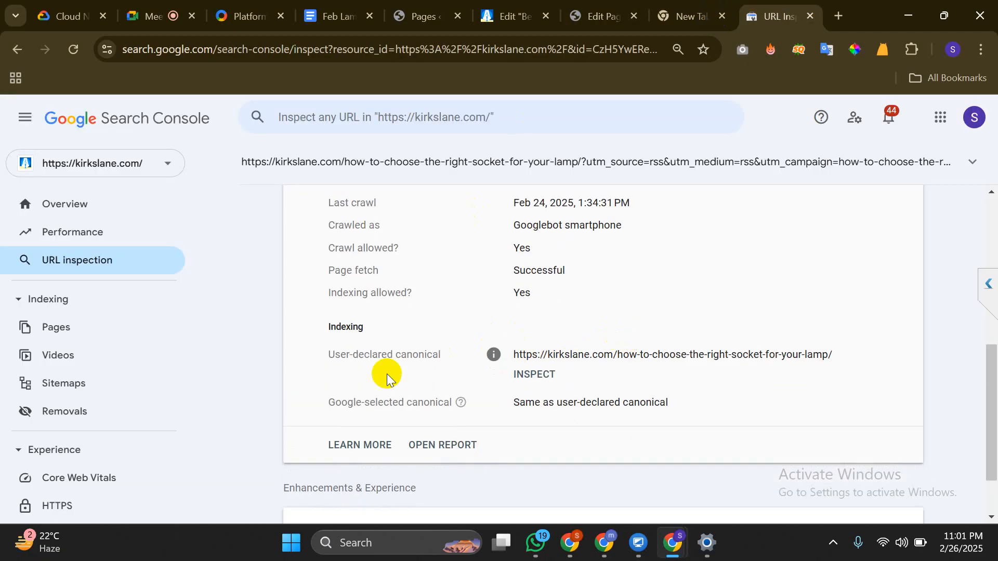
triple_click(678, 353)
click(679, 354)
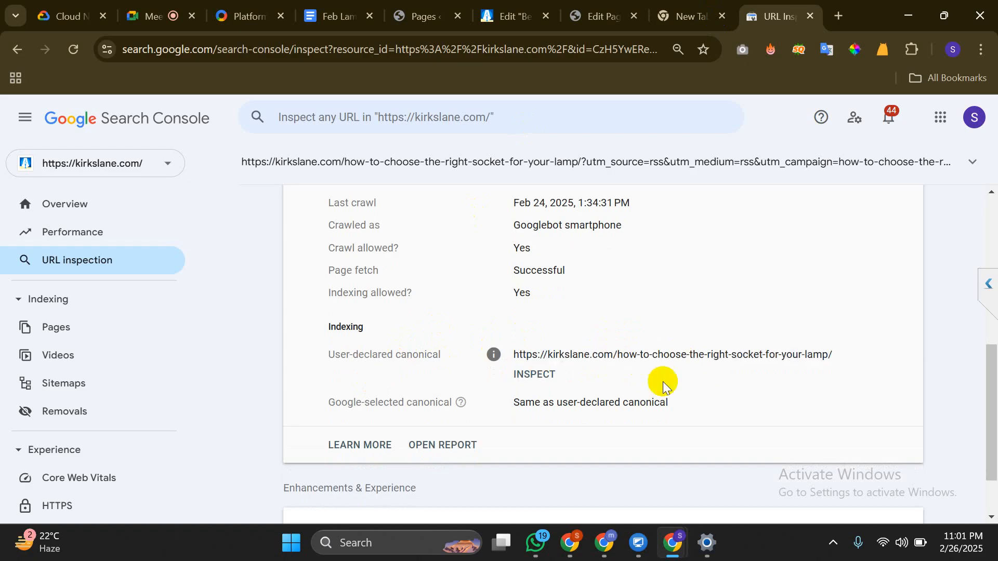
double_click(607, 409)
click(608, 409)
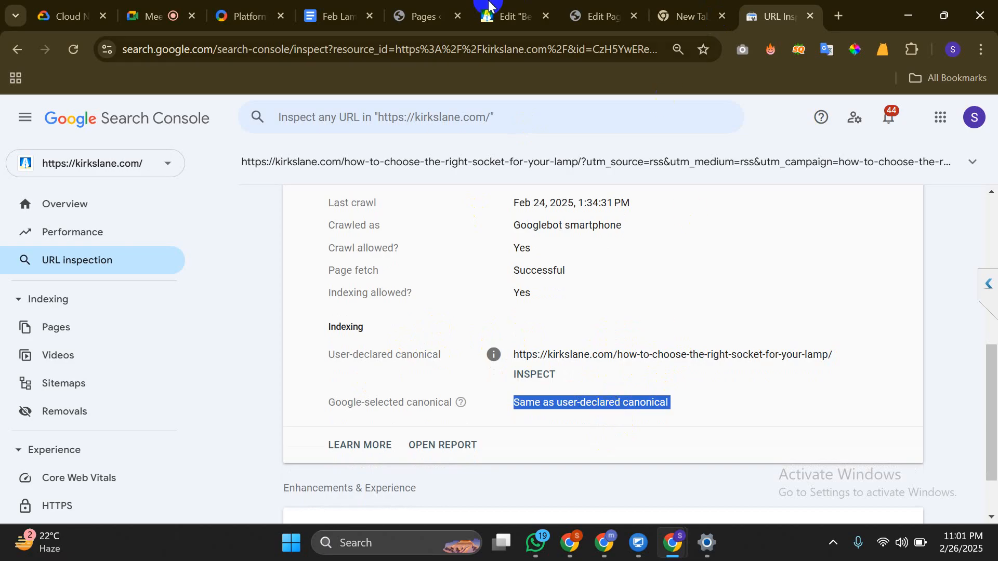
In the Lamp Parts editor, open Rank Math's Advanced settings and focus the Canonical URL field
click(593, 5)
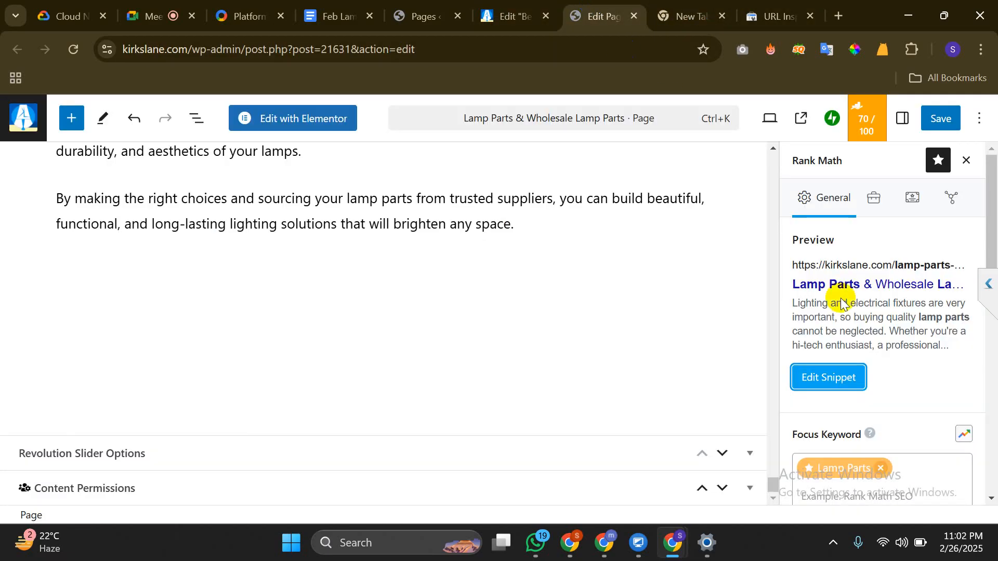
scroll(877, 350, down, 4)
scroll(878, 350, up, 1)
scroll(877, 351, up, 3)
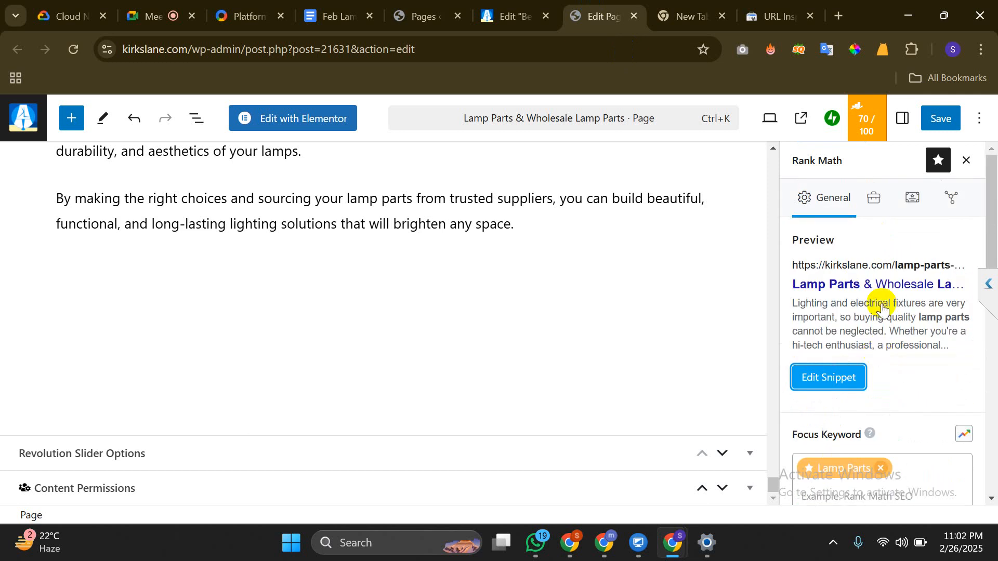
click(872, 198)
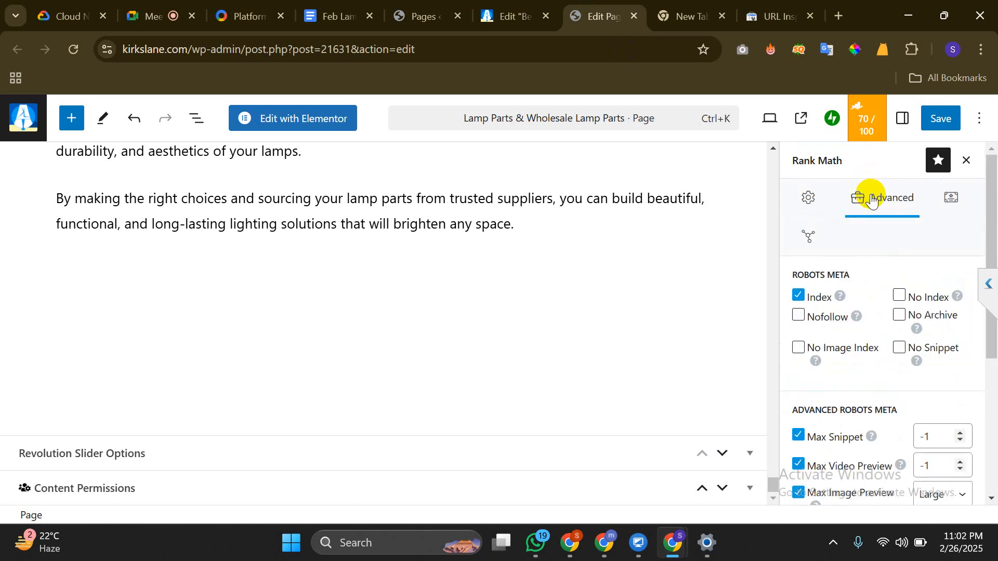
scroll(870, 317, down, 4)
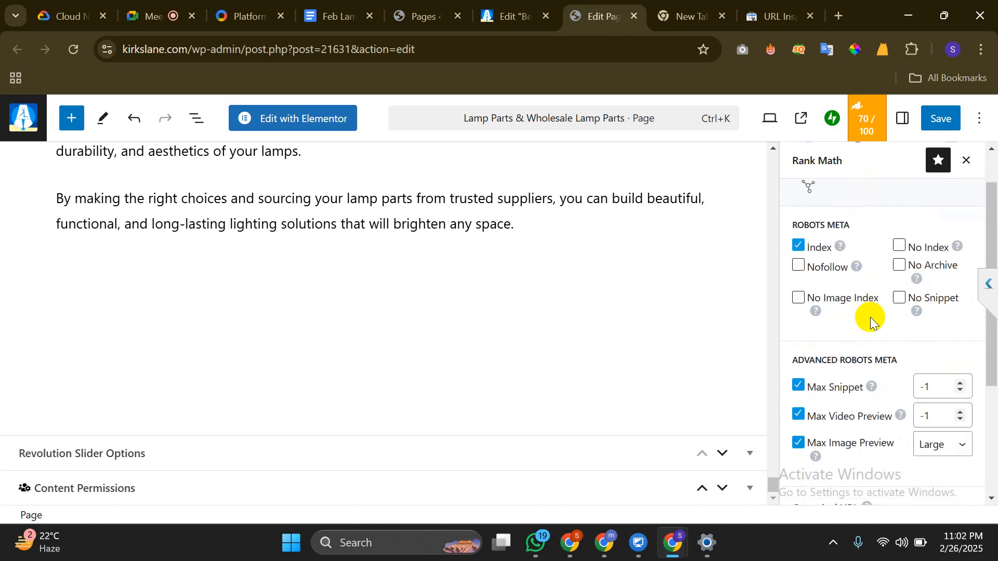
click(872, 348)
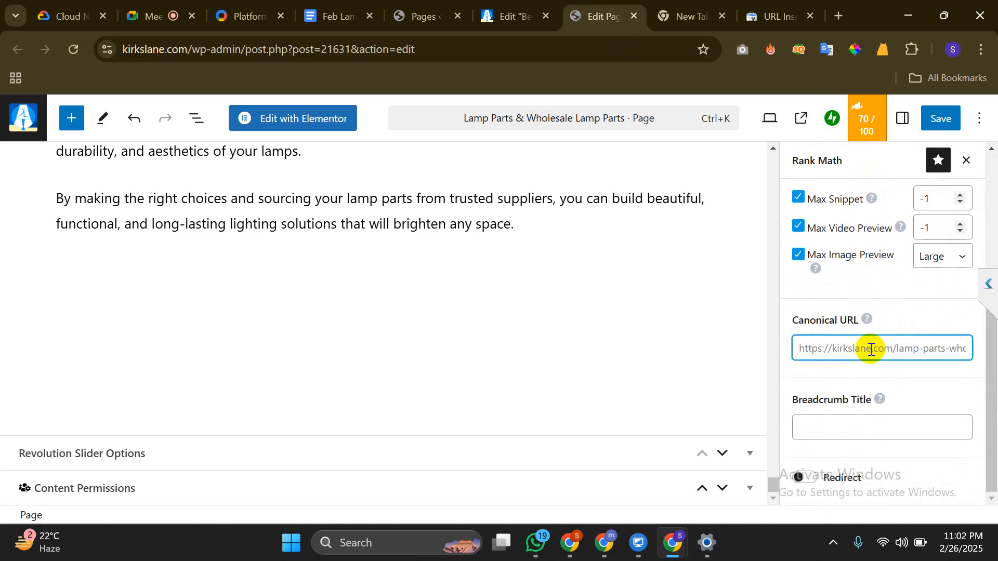
Paste the kirkslane.com lamp-parts URL into the page's Canonical URL field
click(777, 13)
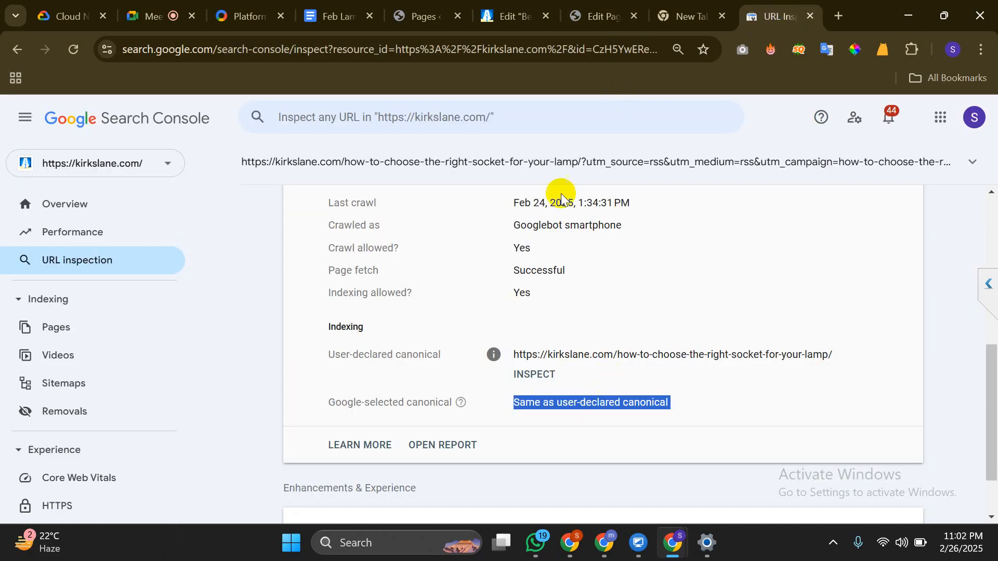
click(588, 15)
key(ctrl+v)
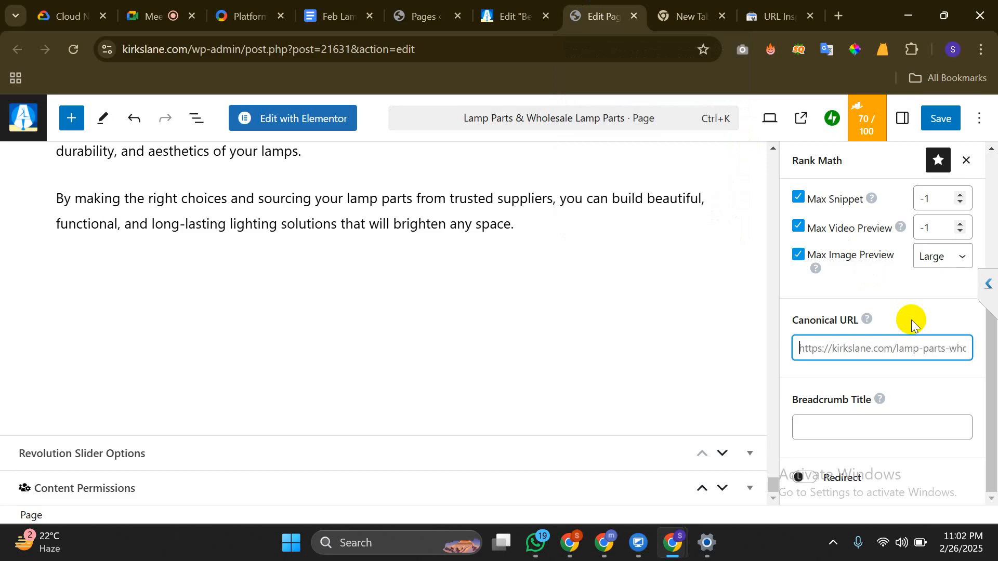
click(778, 7)
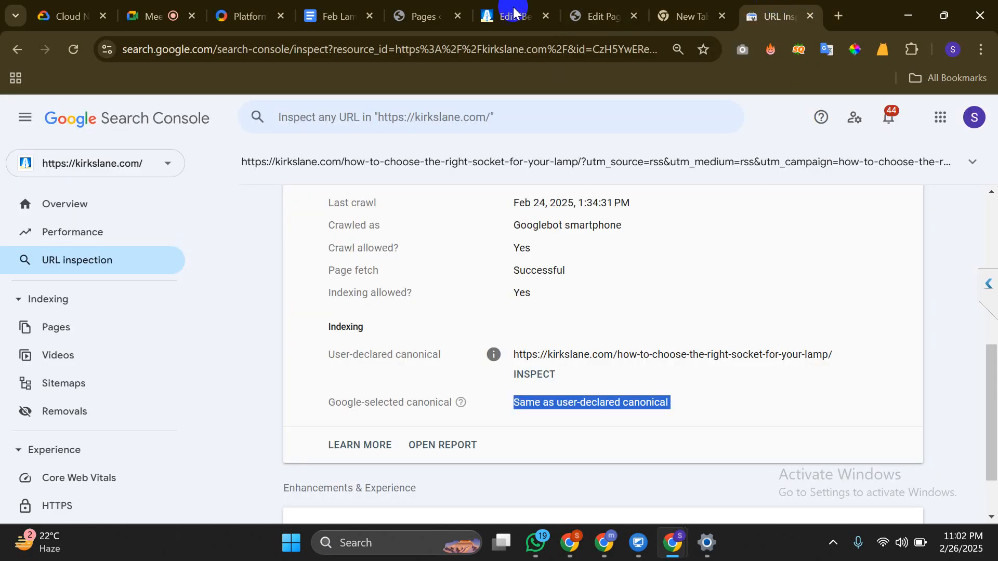
Reopen the Page indexing report and scroll through the not-indexed reasons
click(94, 331)
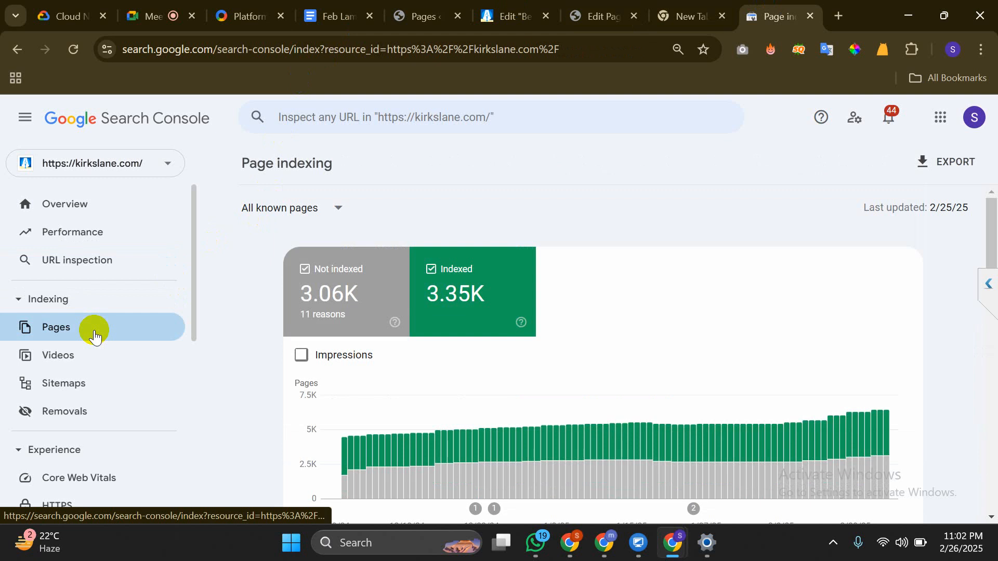
scroll(94, 331, down, 6)
scroll(307, 318, down, 10)
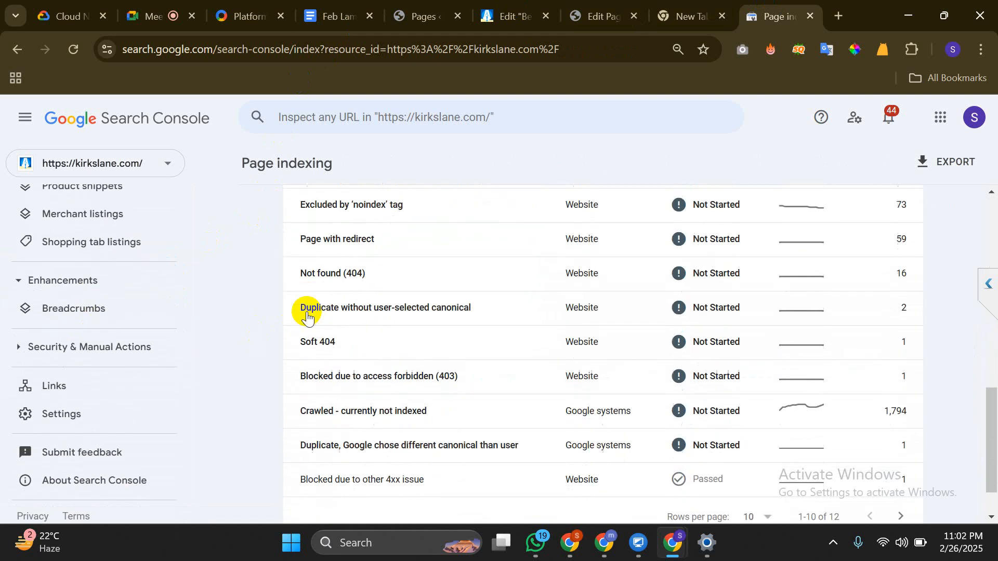
scroll(306, 314, up, 1)
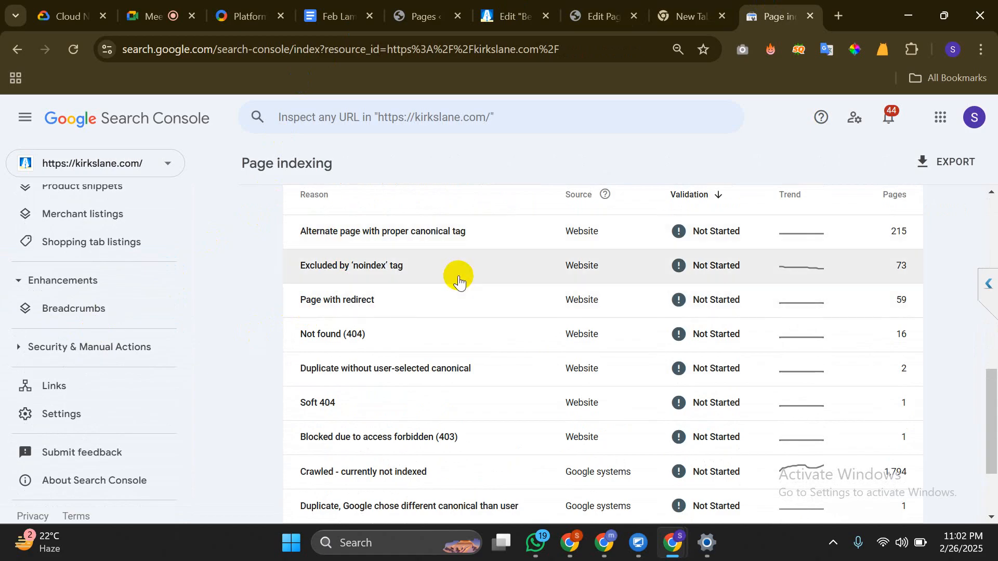
click(617, 7)
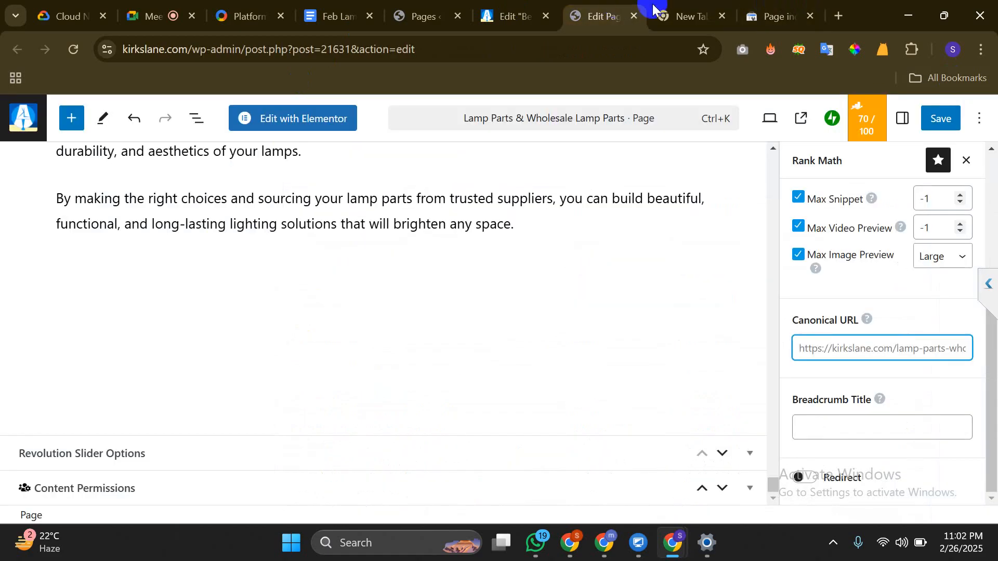
click(769, 4)
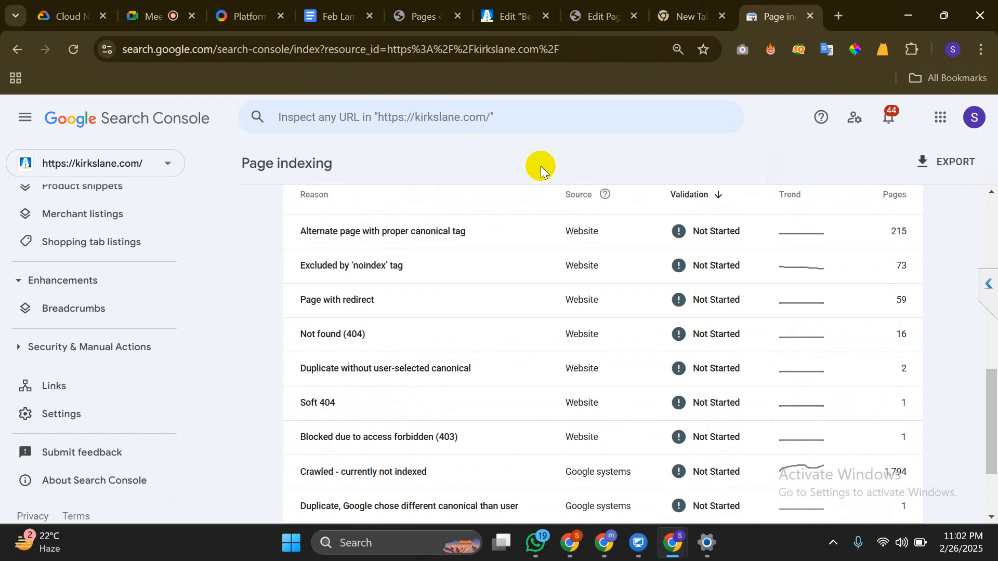
Open the 73 'Excluded by noindex tag' pages, compare the page's robots settings, and view examples
click(481, 262)
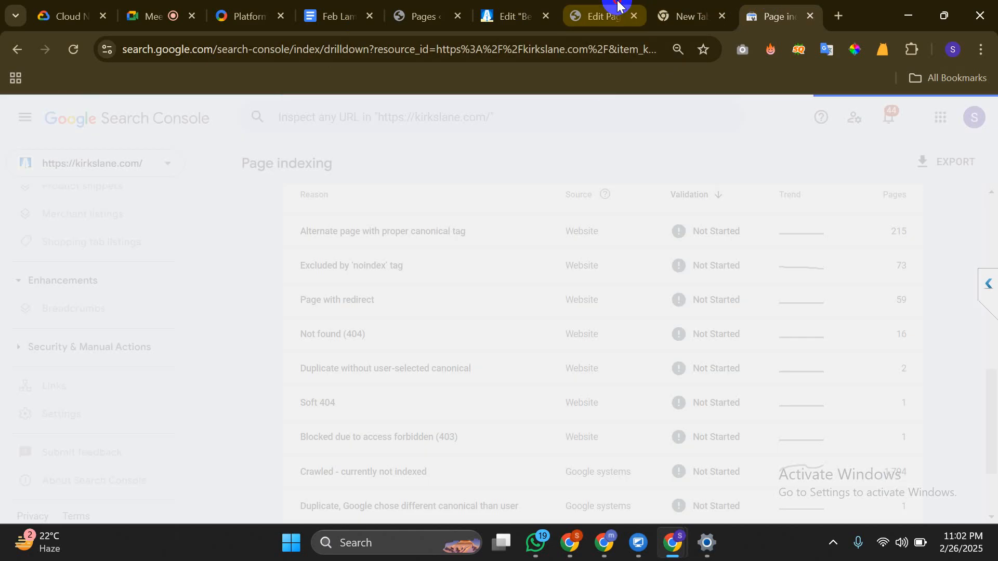
click(618, 8)
scroll(889, 249, up, 4)
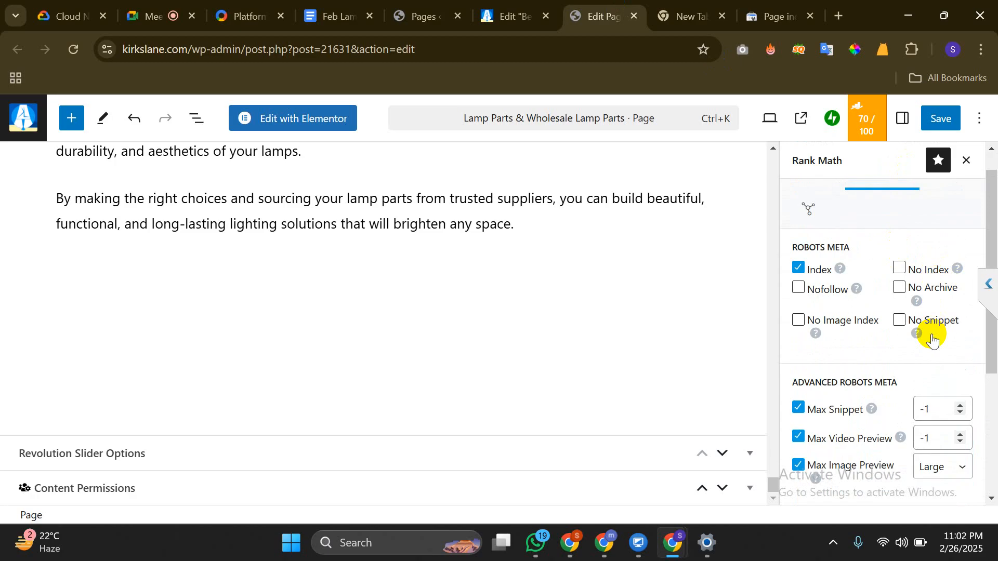
click(765, 5)
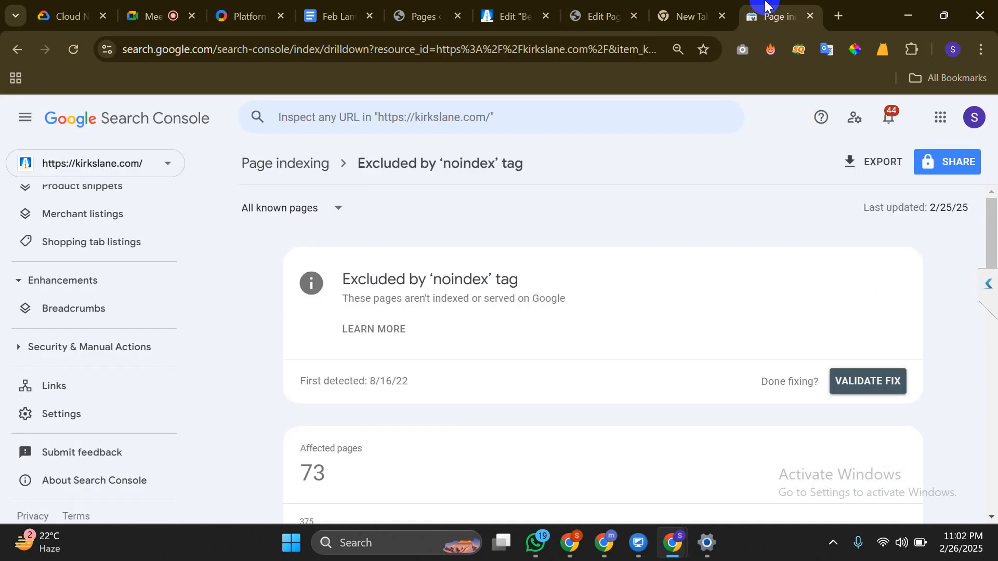
scroll(683, 379, down, 12)
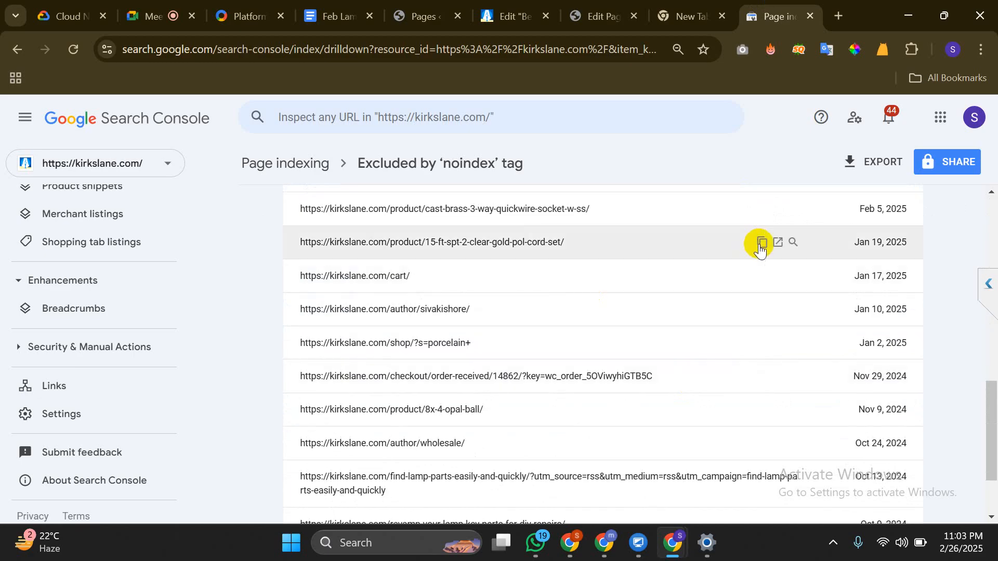
Open the 15 ft clear gold lamp cord set product URL in a new tab
click(761, 244)
key(ctrl+t)
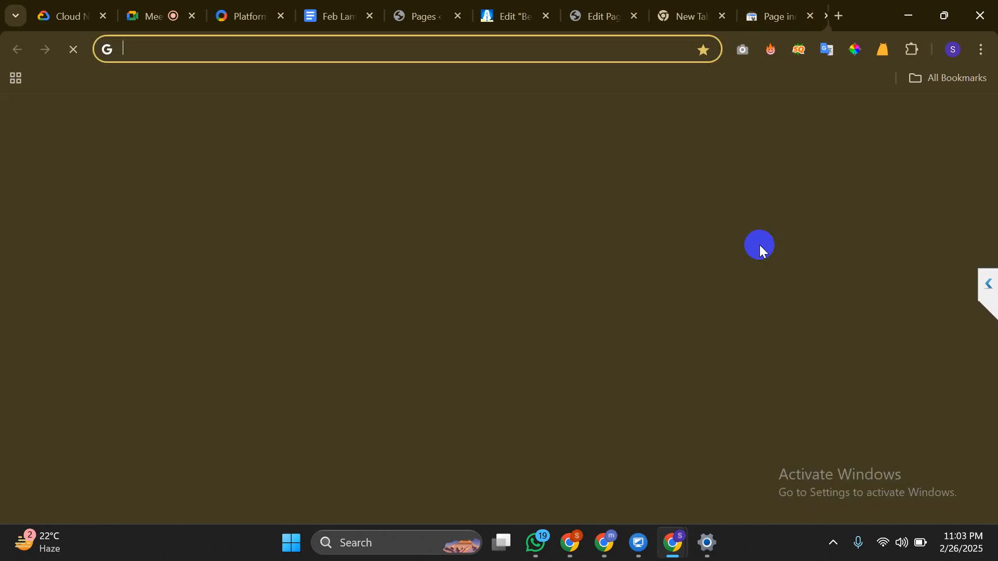
key(ctrl+v)
key(Return)
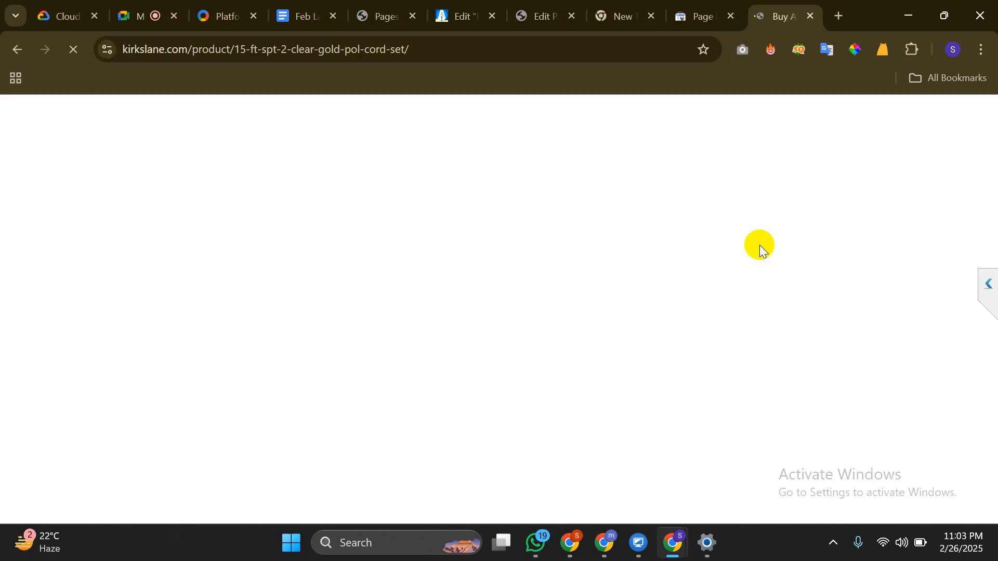
Search the product page's source for 'INDEX' matches, then close the source view
key(ctrl+u)
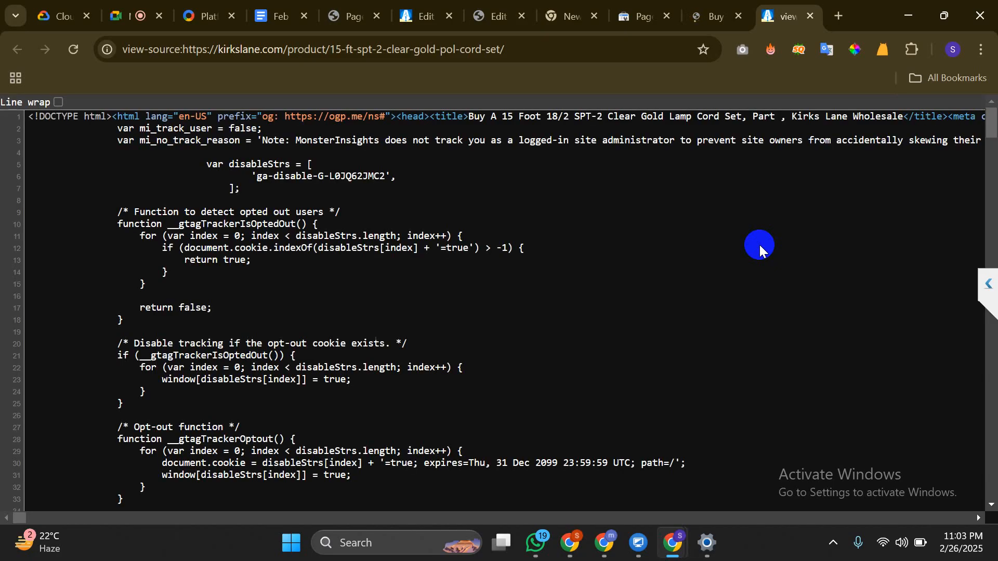
key(ctrl+f)
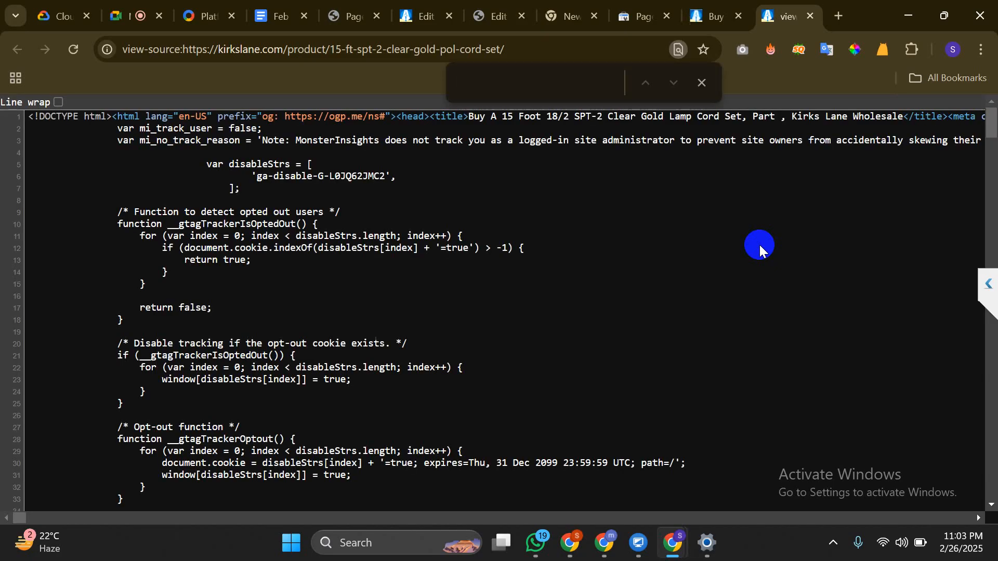
text(NO)
text(NDE)
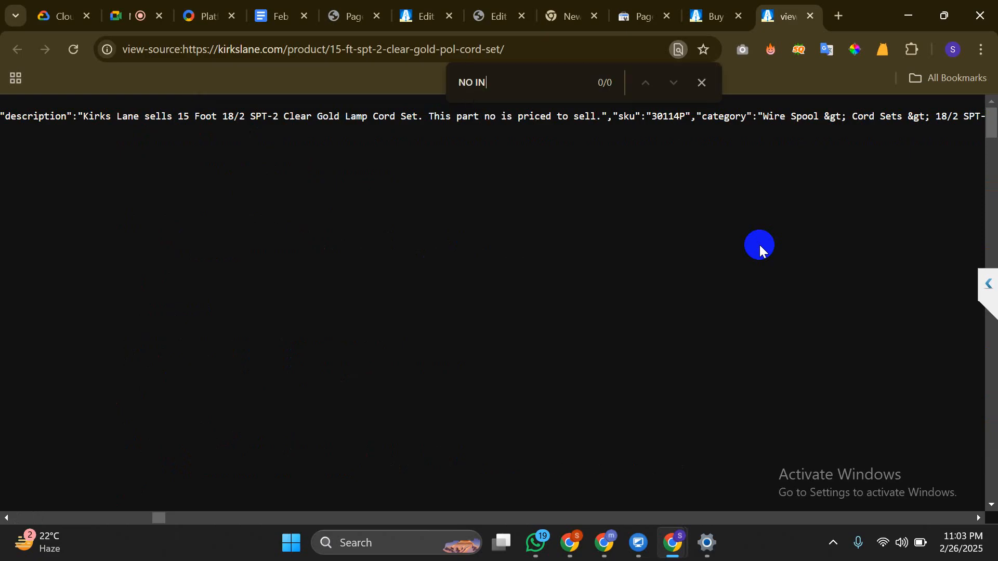
key(BackSpace)
key(BackSpace)
key(BackSpace)
key(BackSpace)
key(BackSpace)
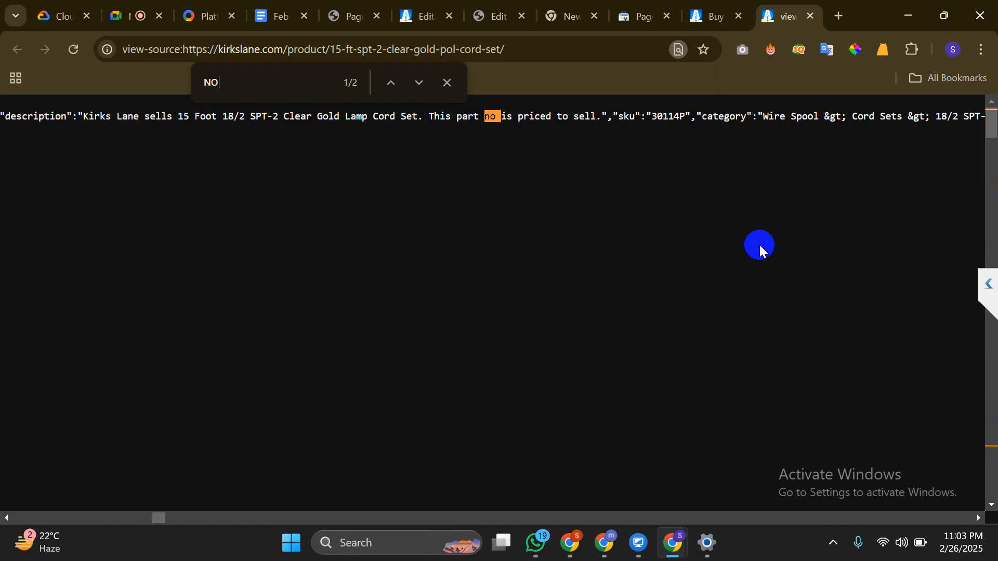
key(BackSpace)
text(IN)
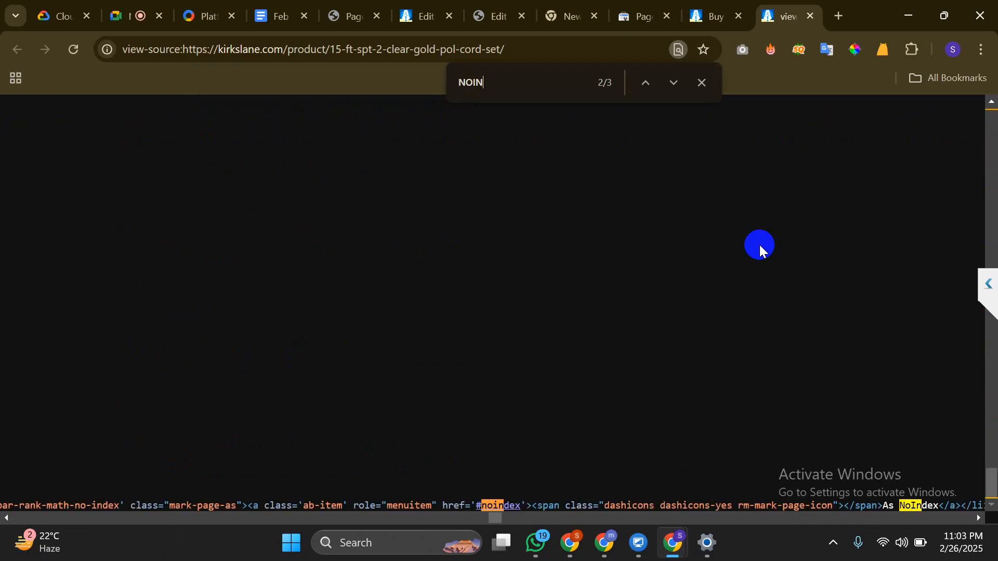
key(ctrl+a)
text(IND)
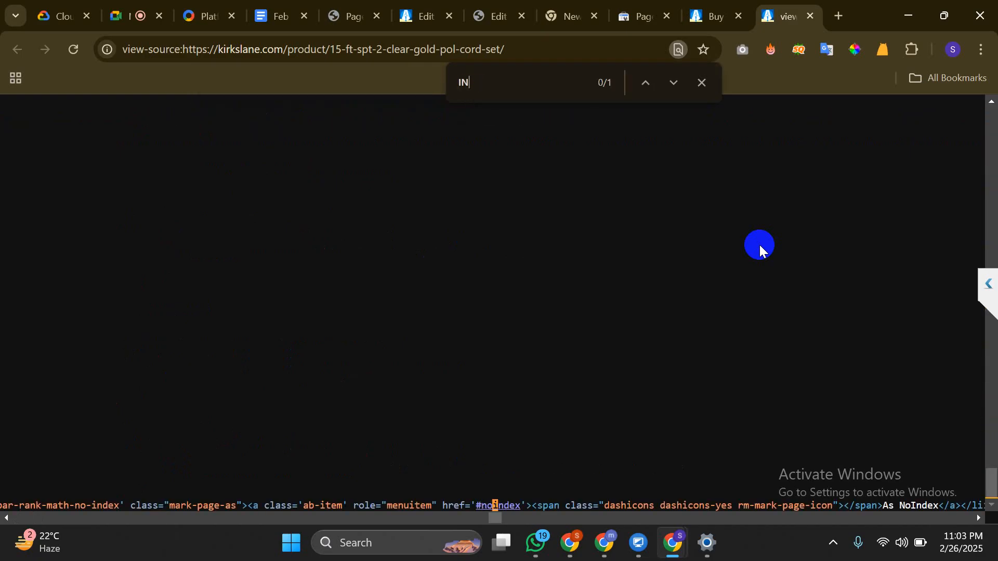
text(EX)
key(Return)
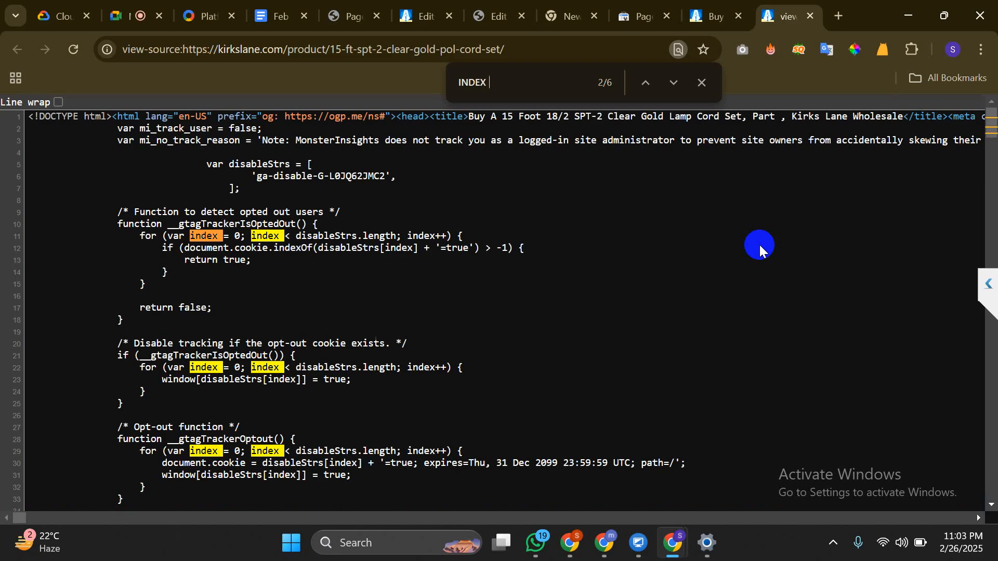
key(Return)
key(Return)
key(Return)
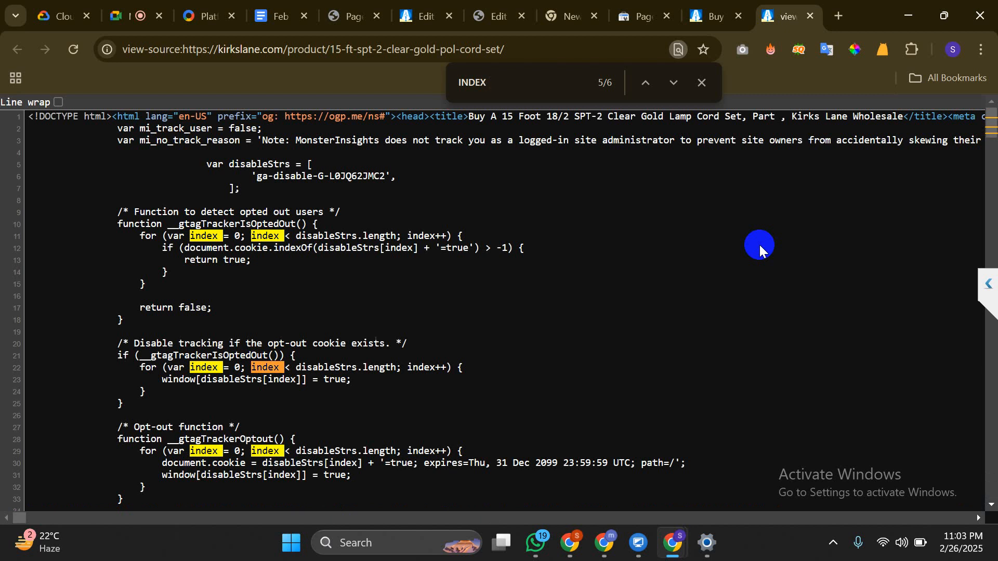
click(810, 17)
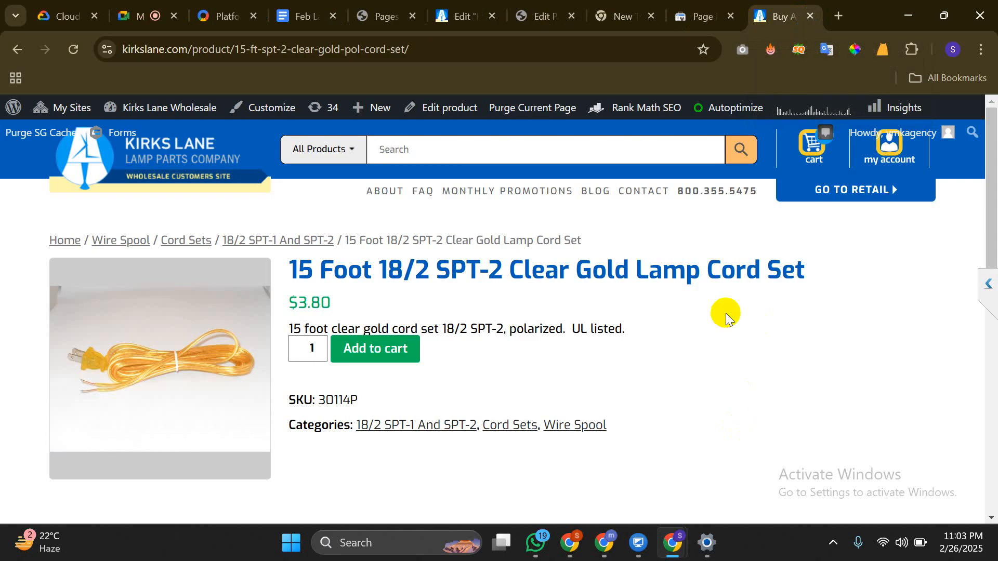
Close the cord set product tab, confirm Lamp Parts robots meta is Index, and return to the noindex list
key(ctrl+w)
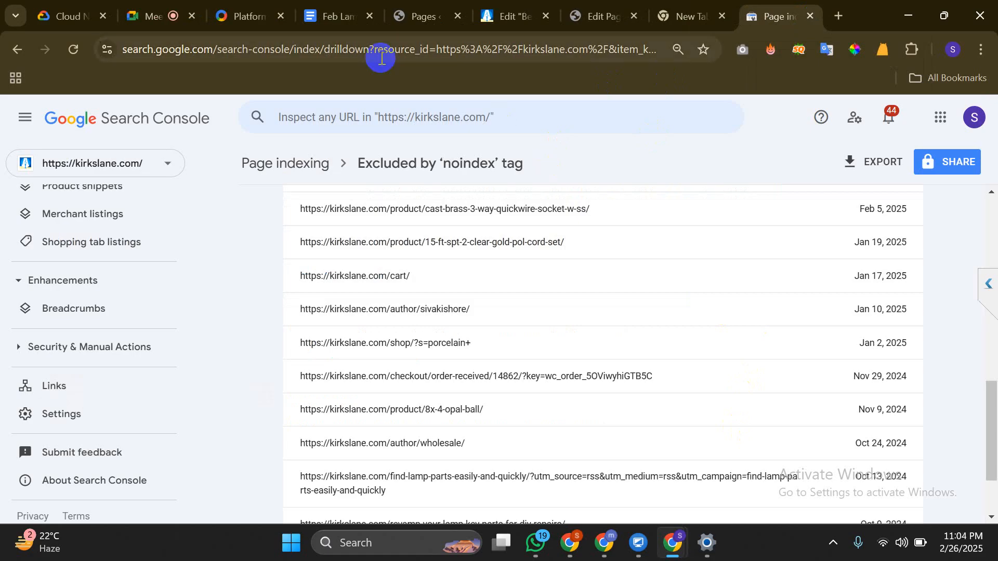
click(584, 5)
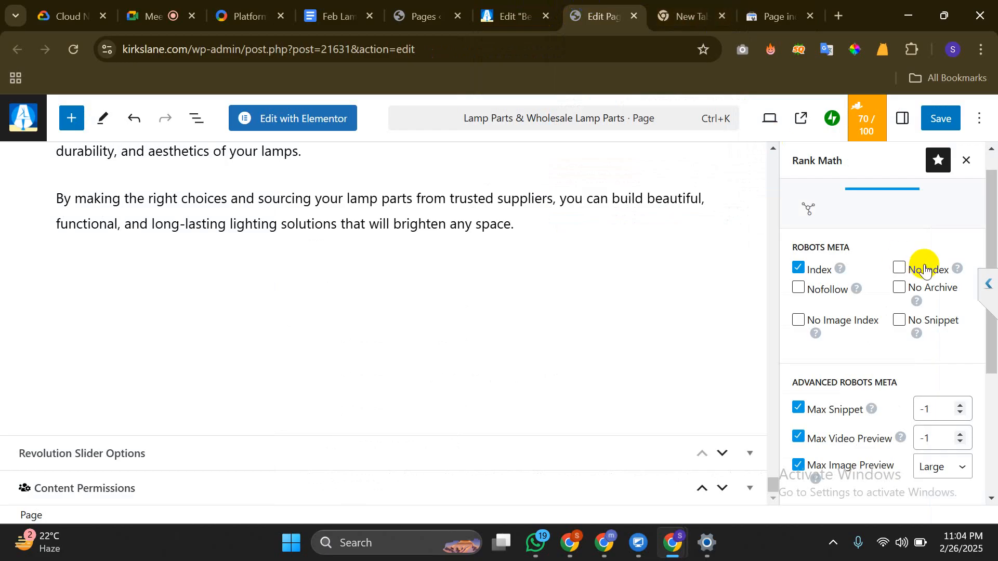
click(795, 5)
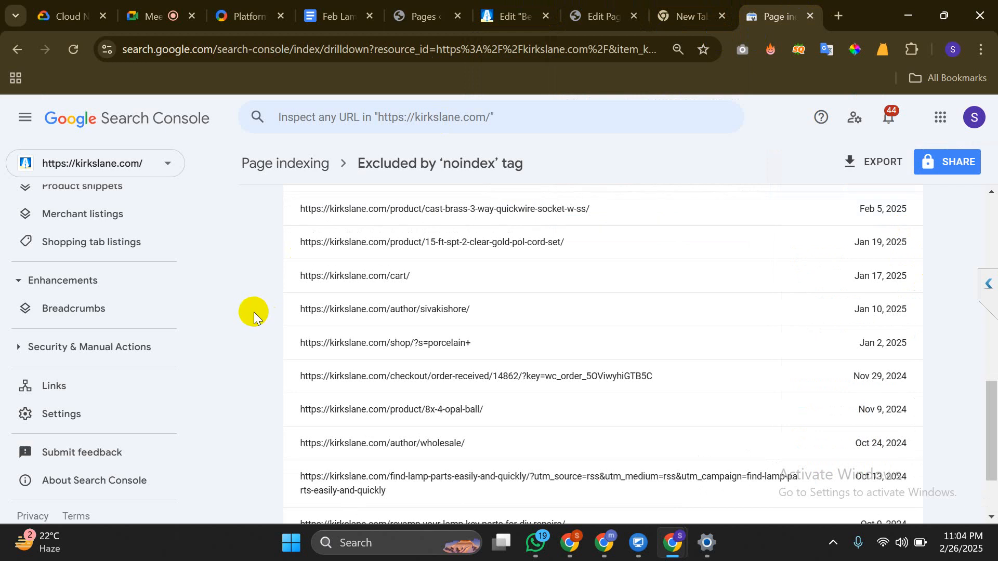
scroll(36, 288, up, 3)
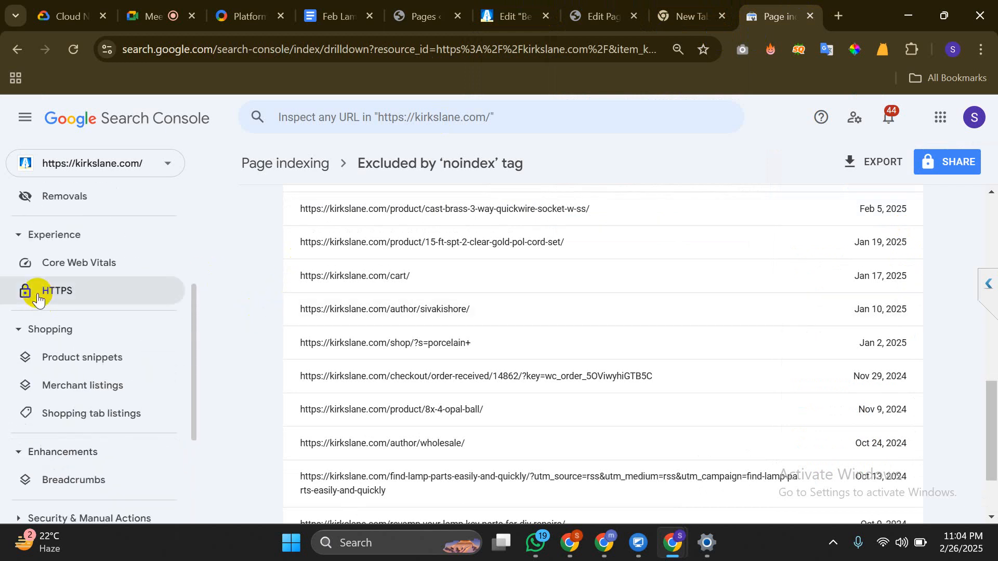
scroll(36, 291, up, 3)
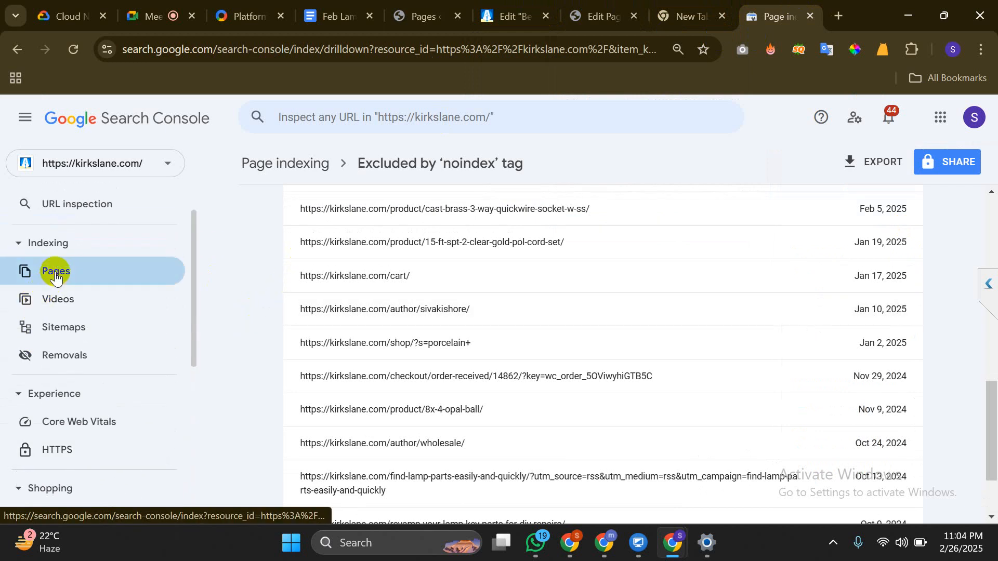
Review Page indexing's not-indexed reasons and the canonical URL, then start a new tab to kirkslane.com/ROBOTS.TXT
click(55, 274)
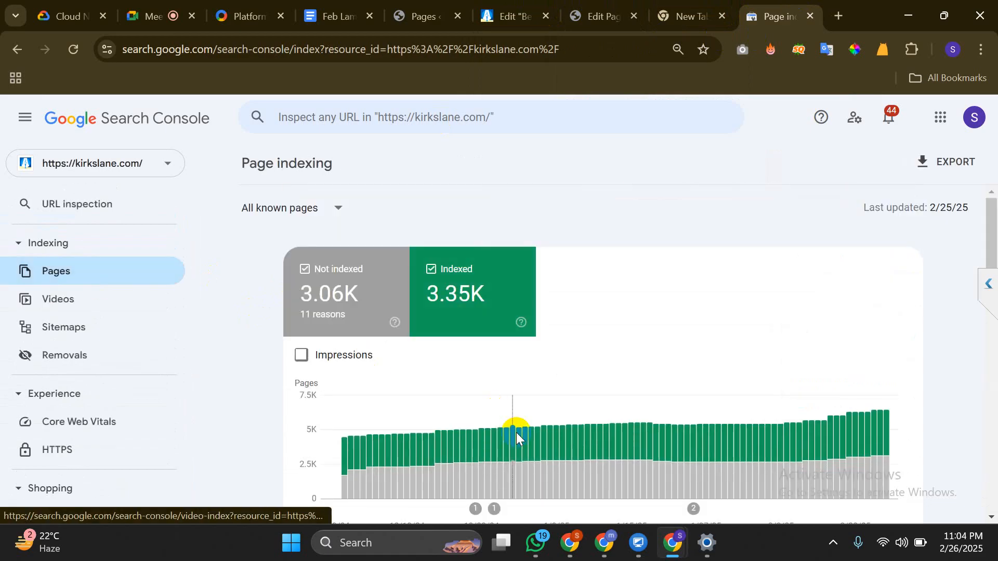
scroll(516, 432, down, 10)
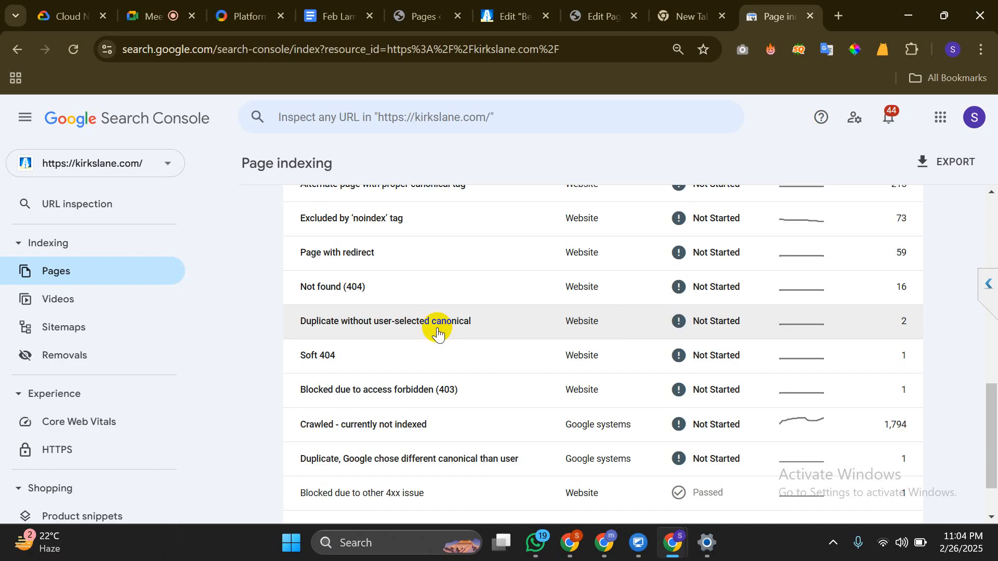
click(601, 24)
scroll(868, 345, down, 4)
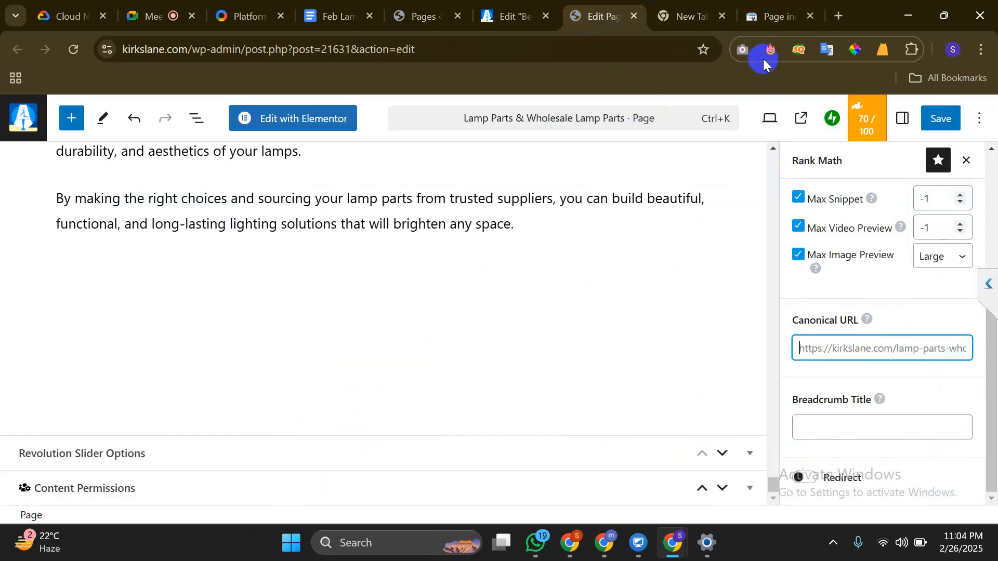
click(765, 26)
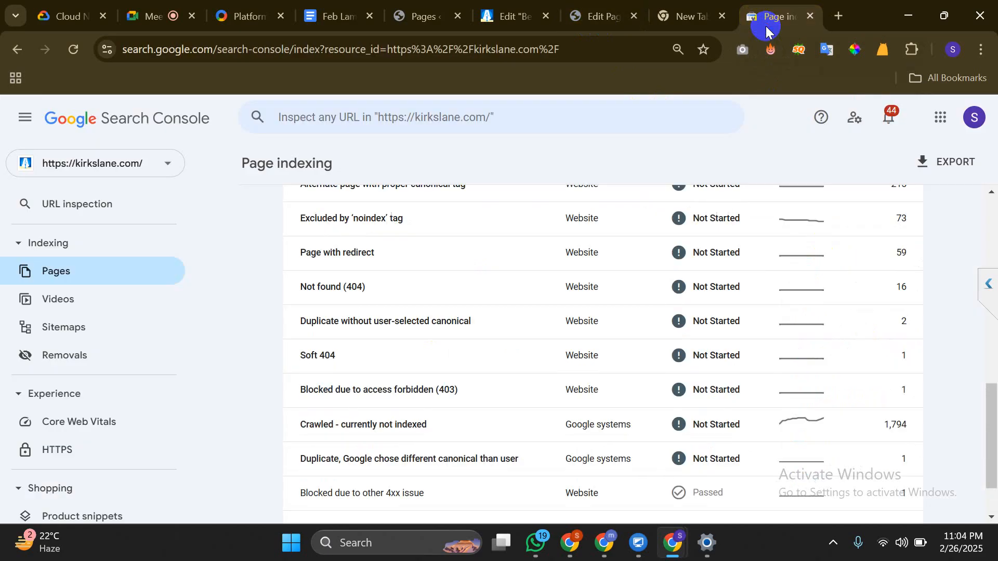
scroll(519, 345, down, 2)
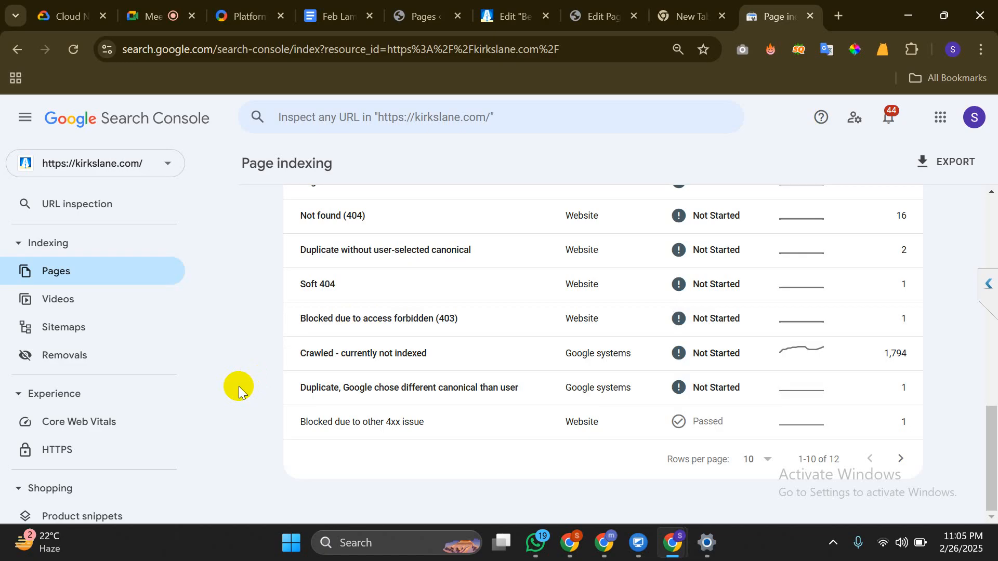
key(ctrl+t)
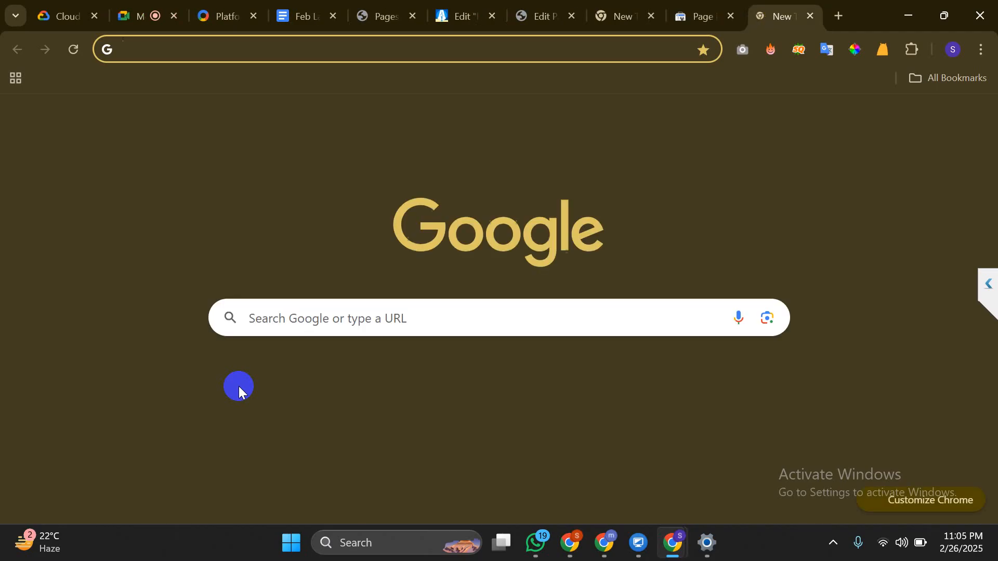
text(kIrkslane.com/)
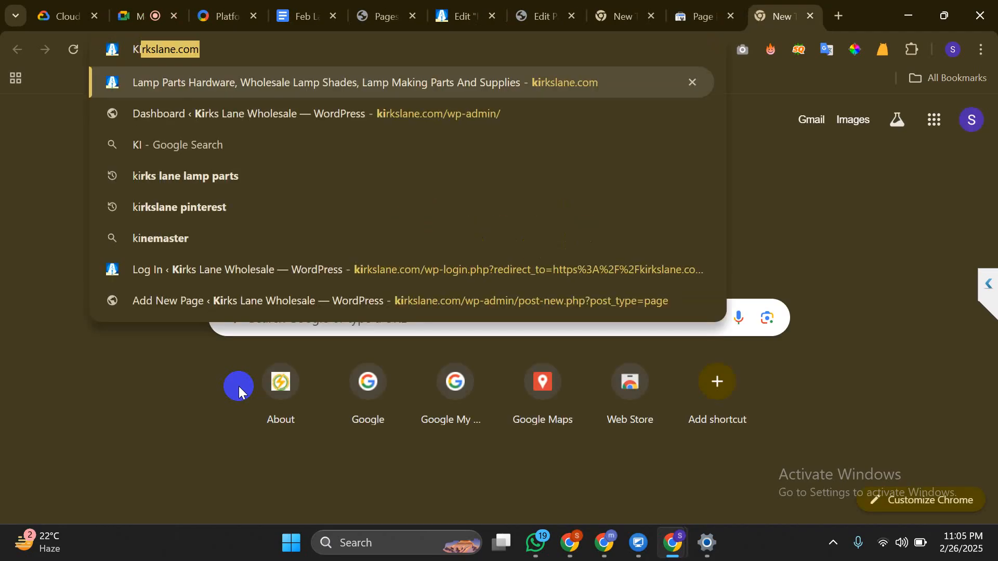
text(R)
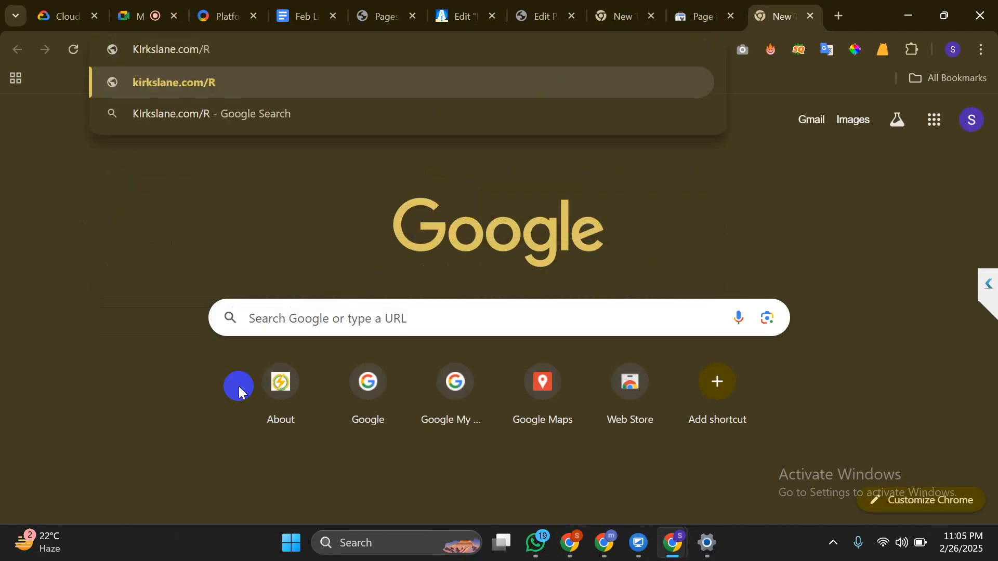
text(OBOT)
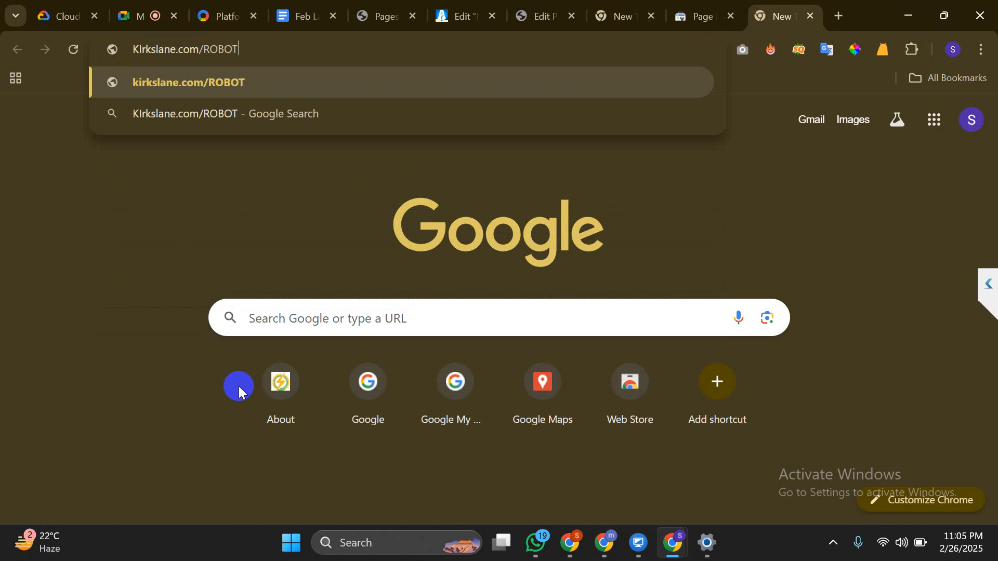
text(S.TXT)
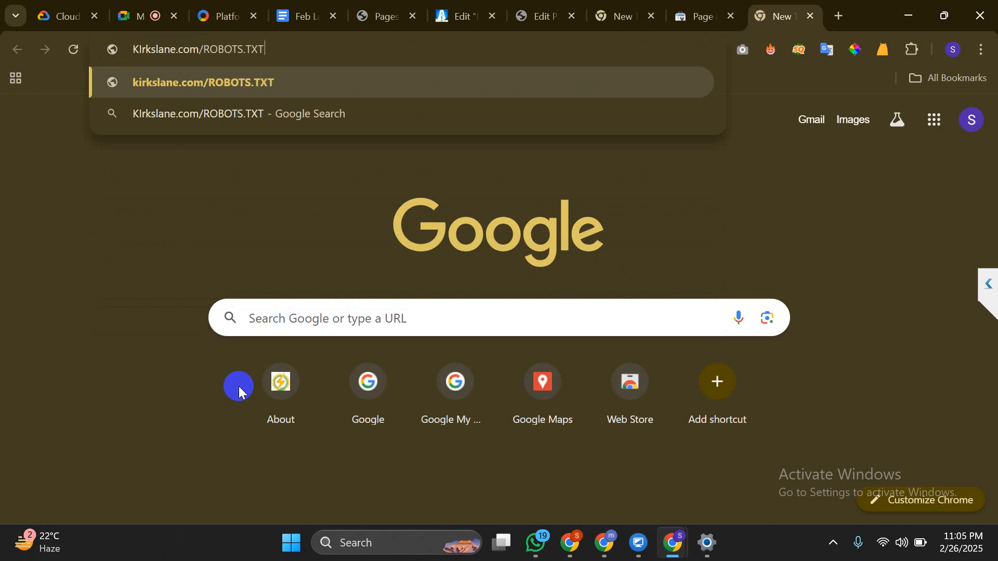
Load kirkslane.com/robots.txt after the uppercase ROBOTS.TXT address returned a 404
key(Return)
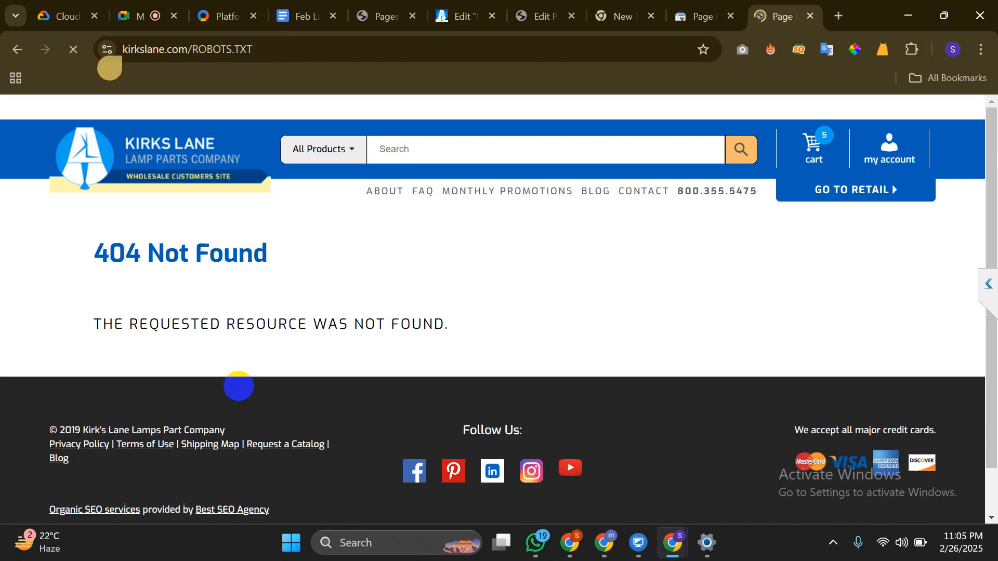
key(ctrl+l)
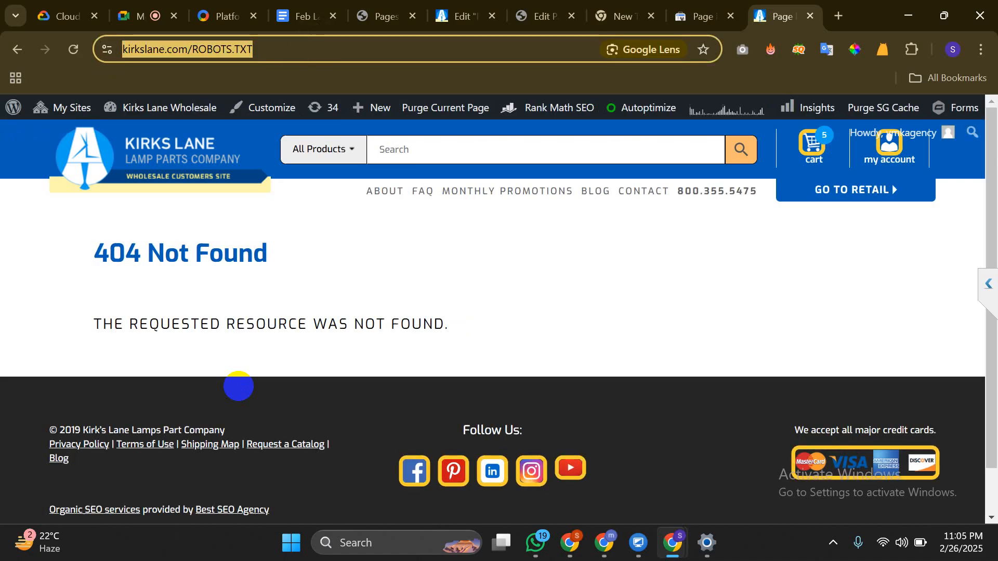
click(287, 49)
key(BackSpace)
key(BackSpace)
key(BackSpace)
key(BackSpace)
key(BackSpace)
key(BackSpace)
key(BackSpace)
key(BackSpace)
key(BackSpace)
key(BackSpace)
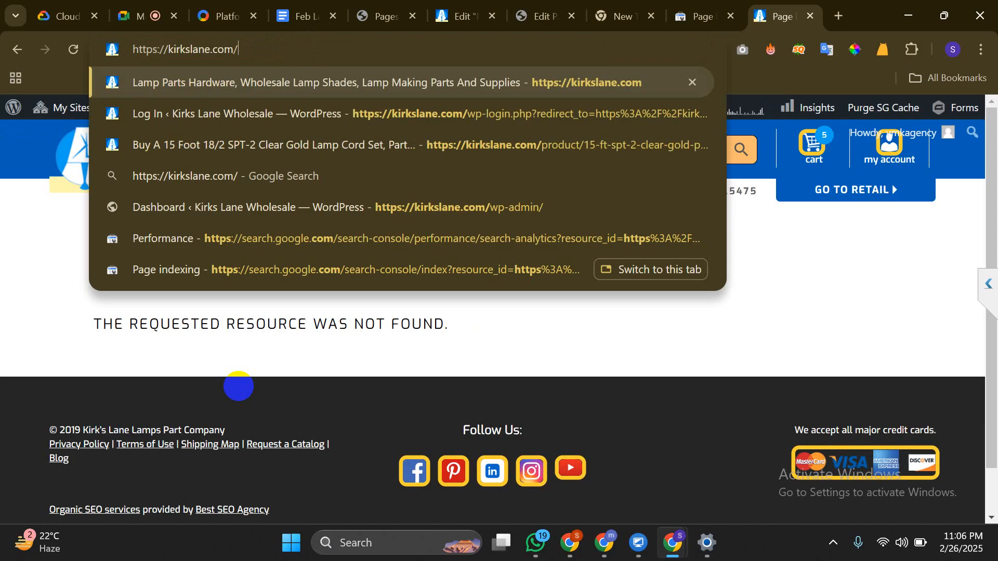
text(robots)
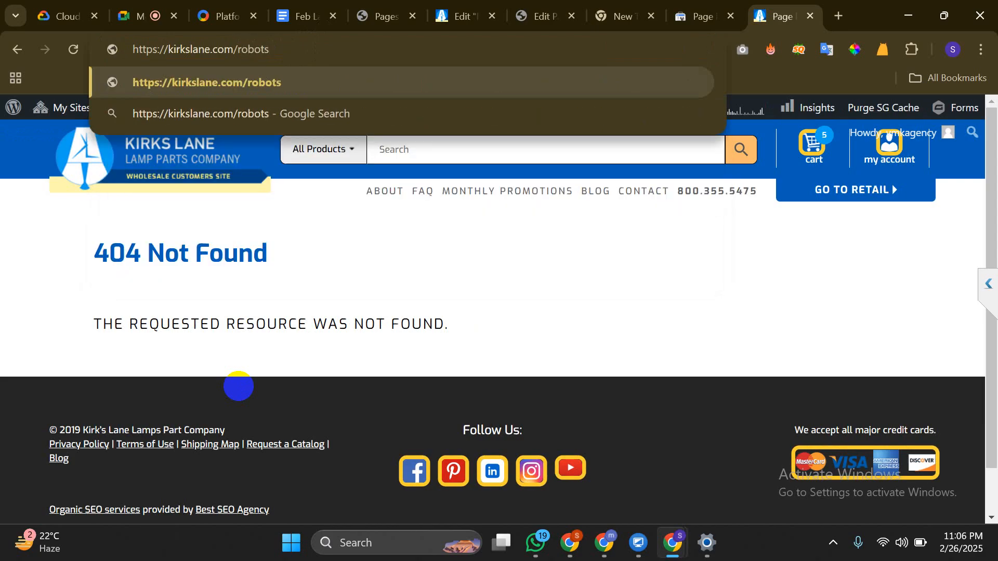
text(.txt)
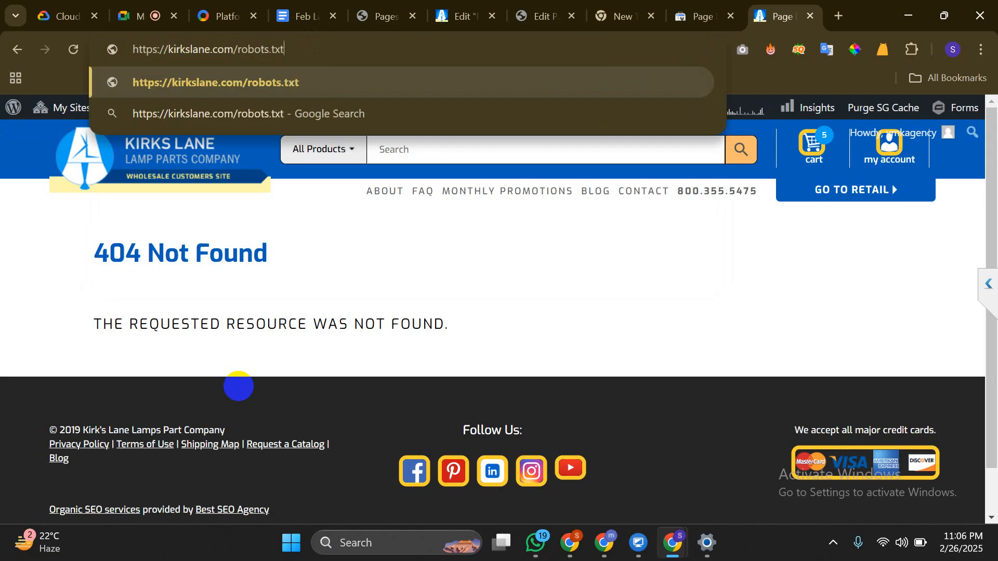
key(Return)
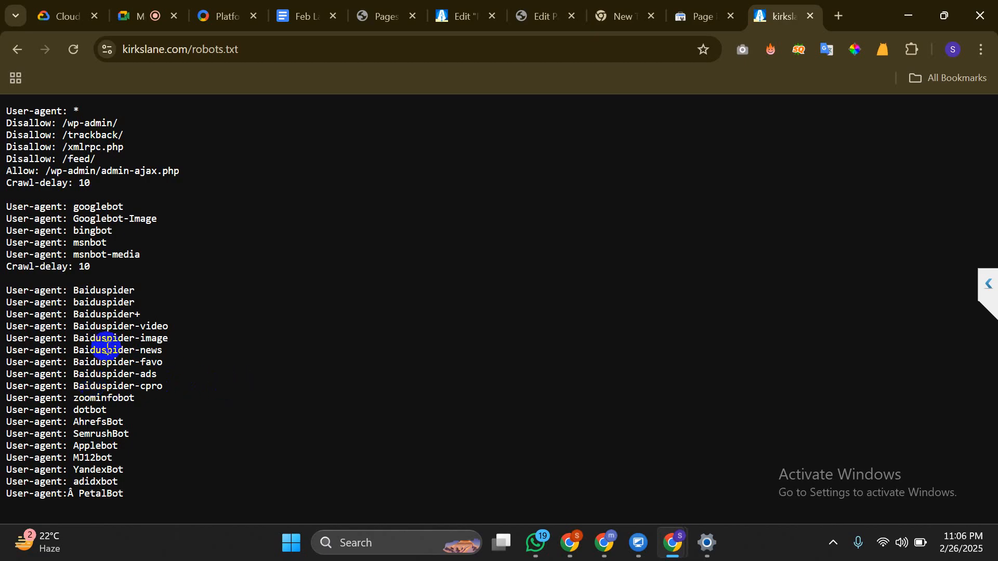
Highlight the Disallow: /wp-admin/ and trackback rules in the robots.txt file
triple_click(95, 118)
click(122, 140)
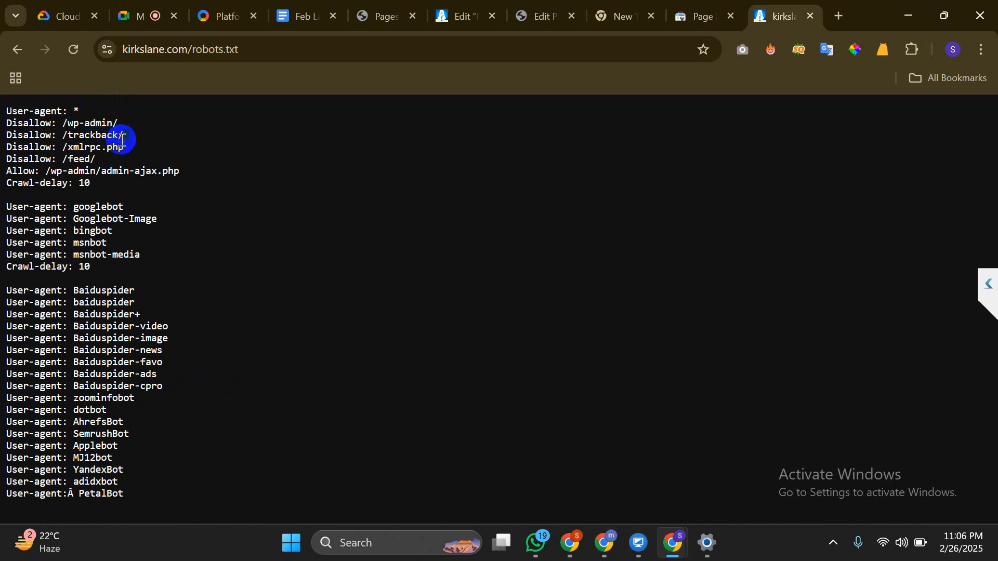
click(266, 239)
Switch back to the Search Console Page indexing report tab
click(694, 9)
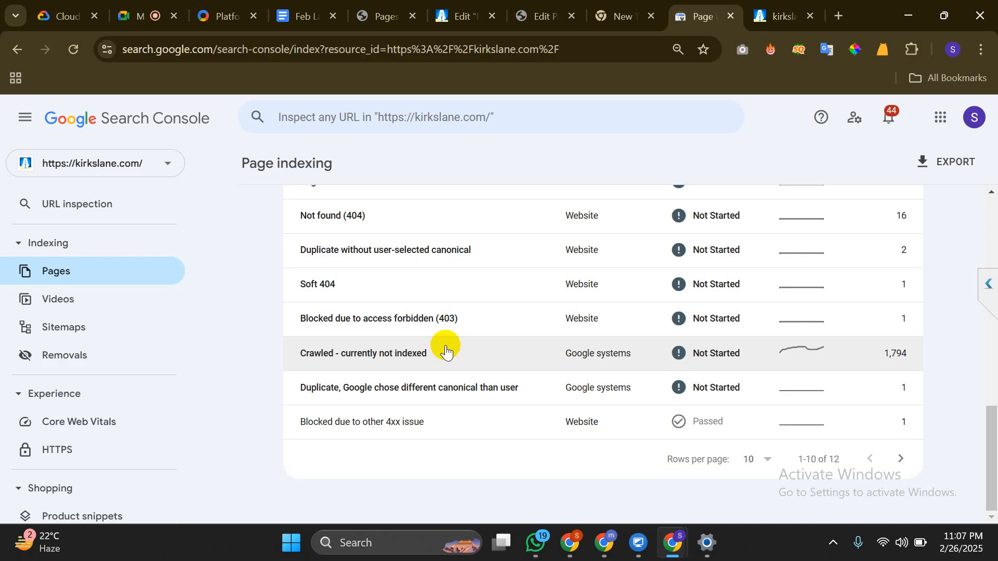
Open the 'Crawled - currently not indexed' report and show 50 rows per page
click(420, 339)
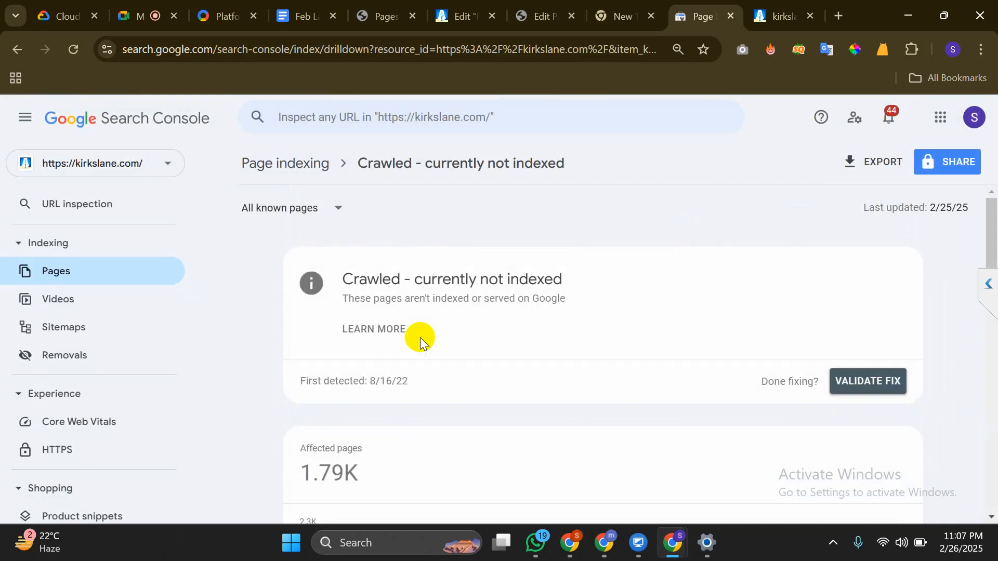
scroll(420, 337, down, 15)
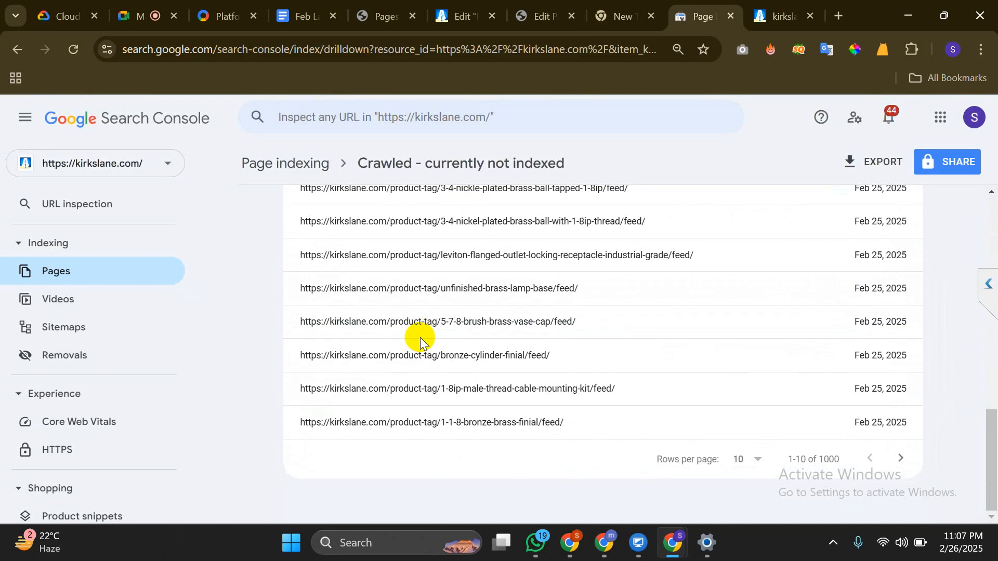
scroll(420, 338, up, 10)
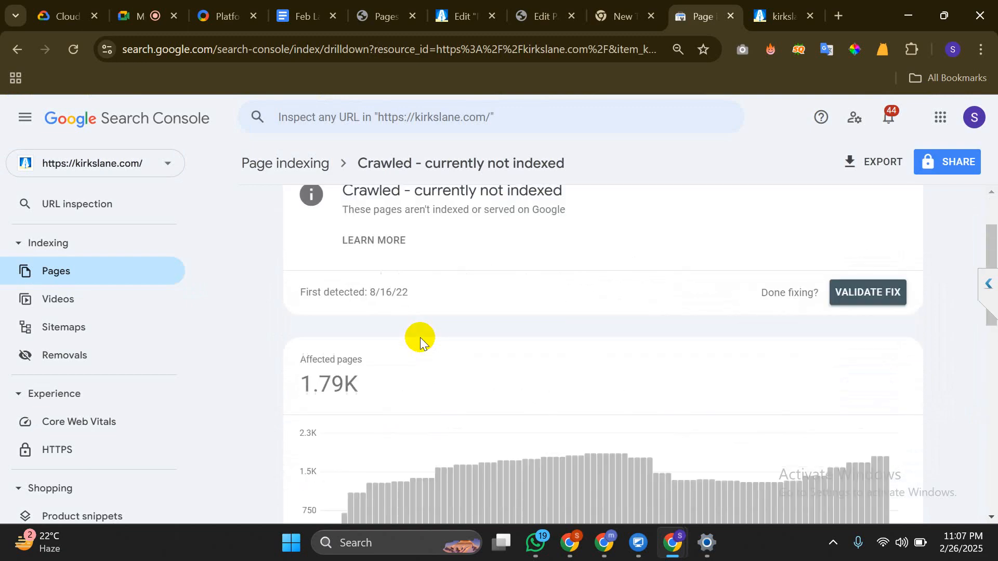
scroll(420, 338, down, 10)
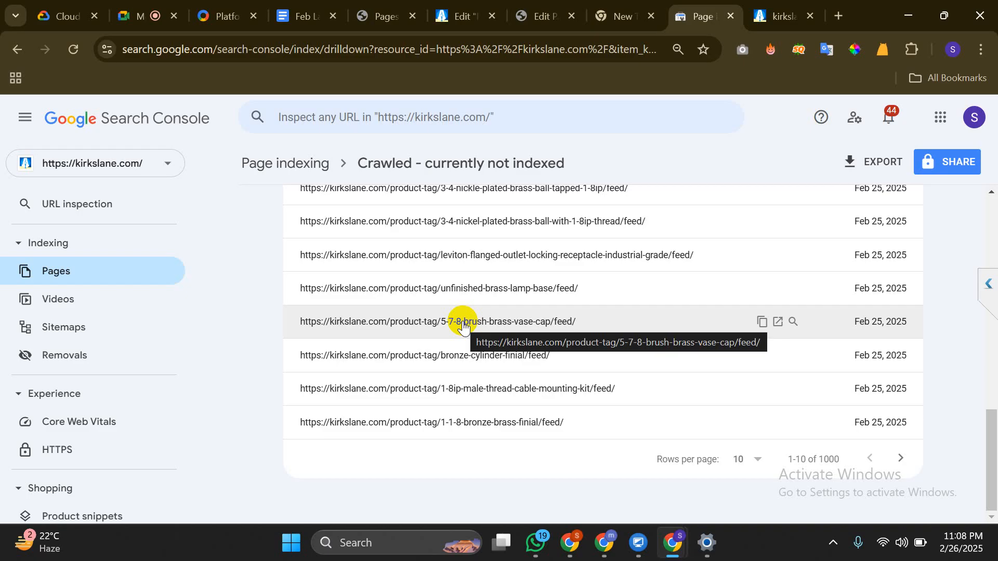
click(742, 460)
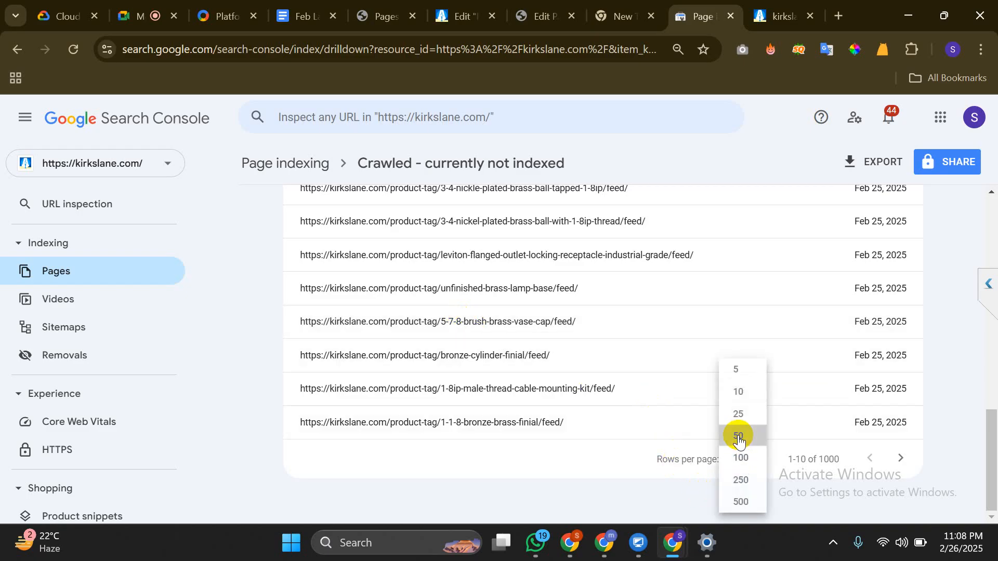
click(738, 436)
scroll(738, 435, down, 8)
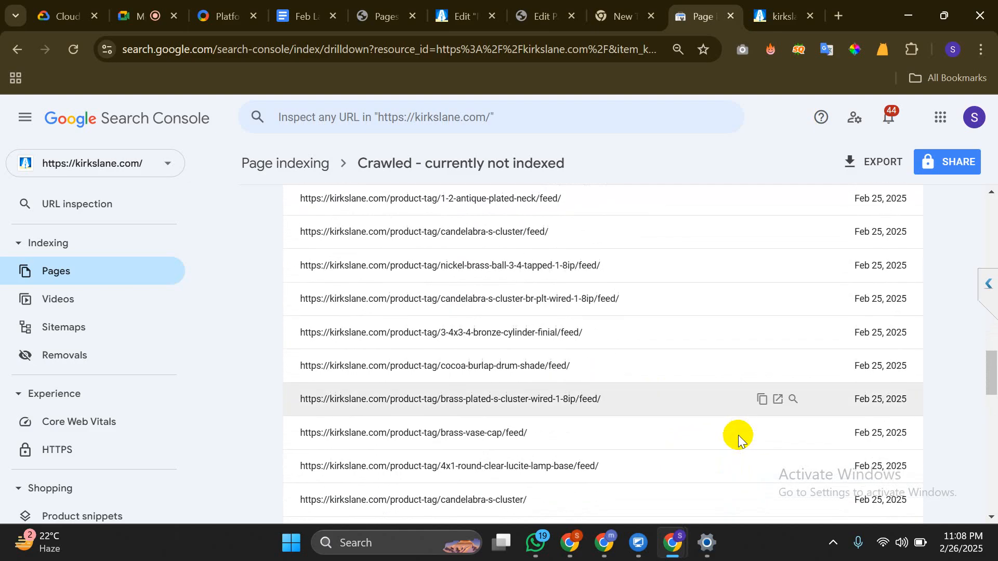
scroll(738, 435, down, 9)
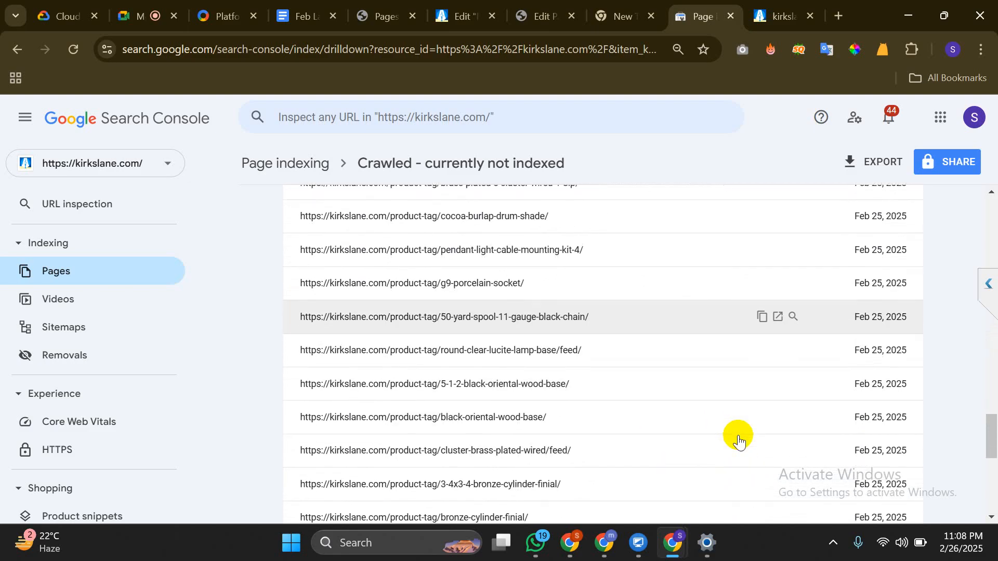
scroll(738, 435, down, 6)
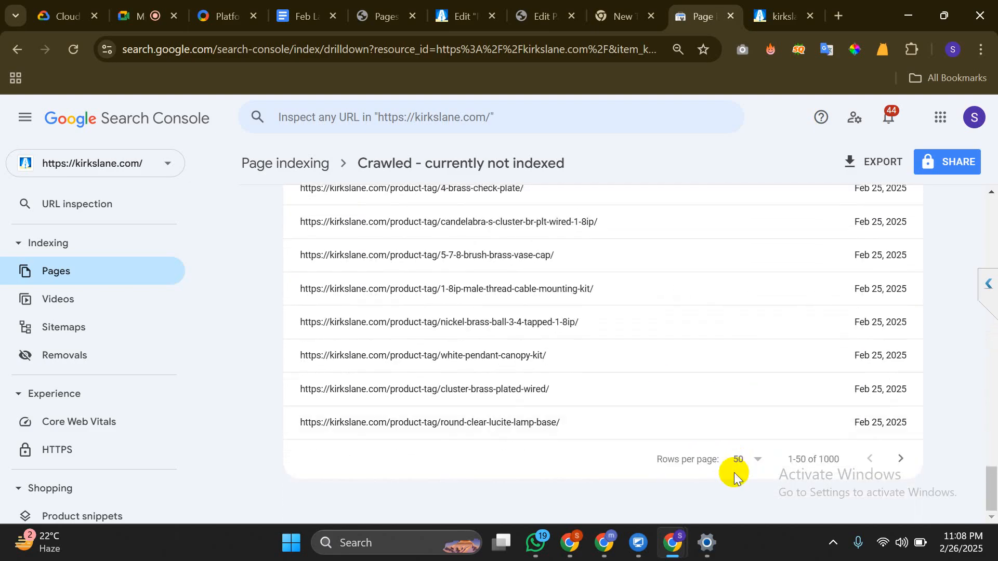
Show 500 rows per page, scroll the product-tag feed URLs, and return to Page indexing
click(744, 462)
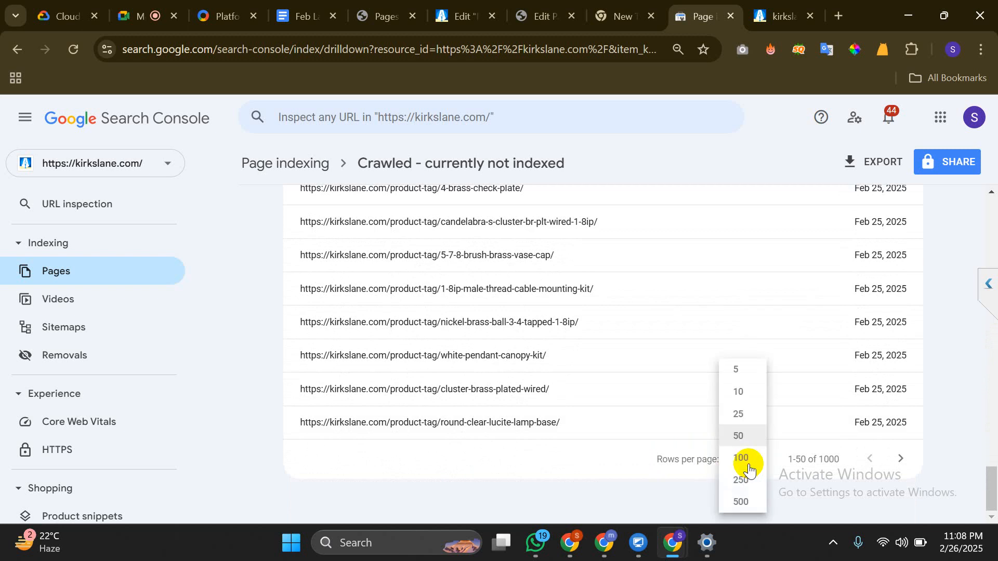
click(754, 509)
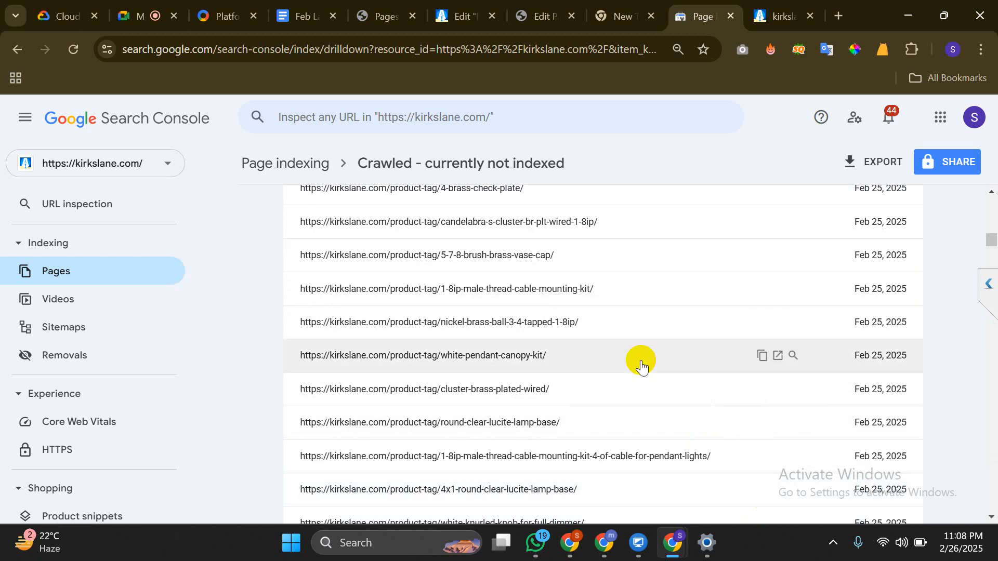
scroll(640, 360, down, 20)
scroll(641, 360, down, 15)
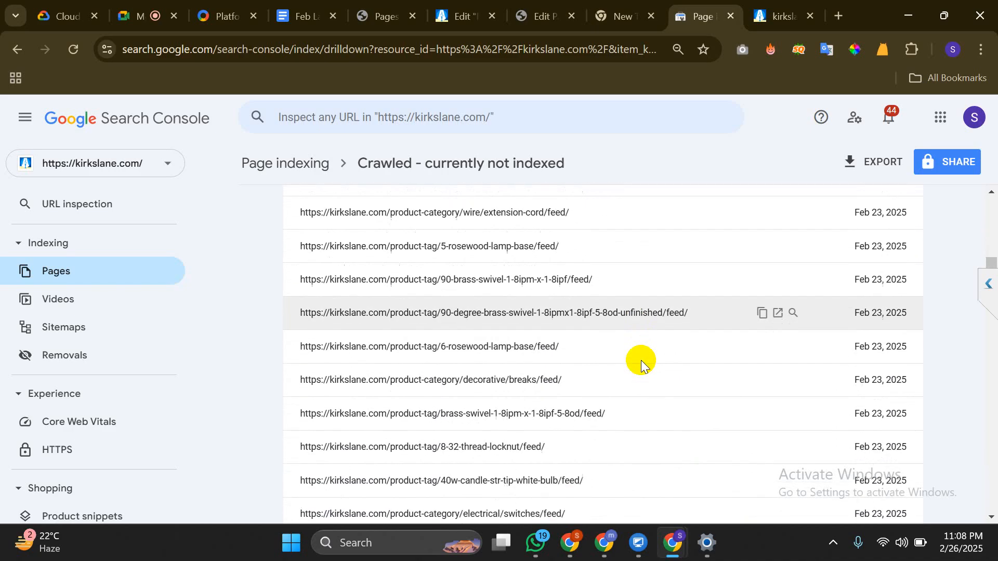
scroll(641, 361, down, 20)
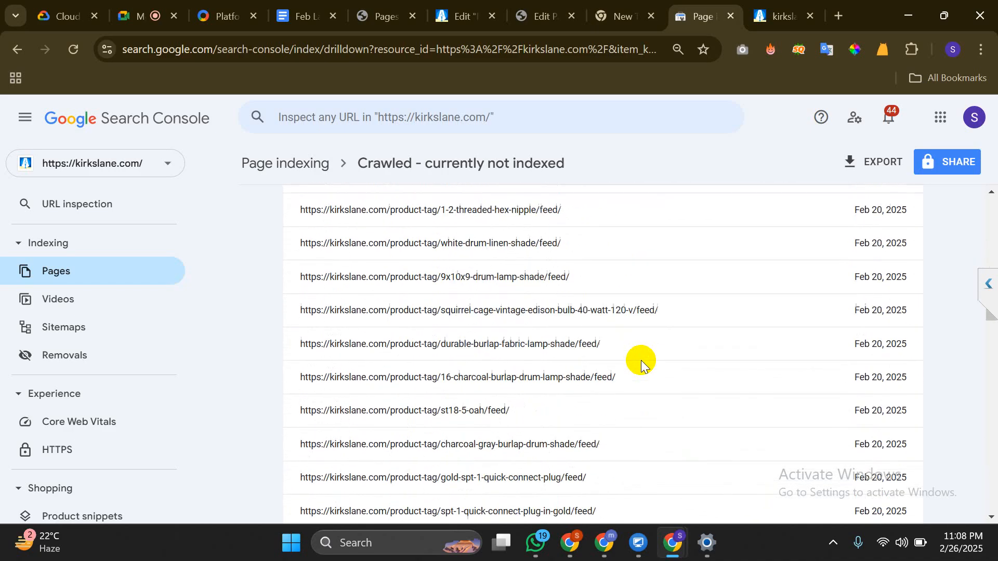
scroll(640, 360, down, 15)
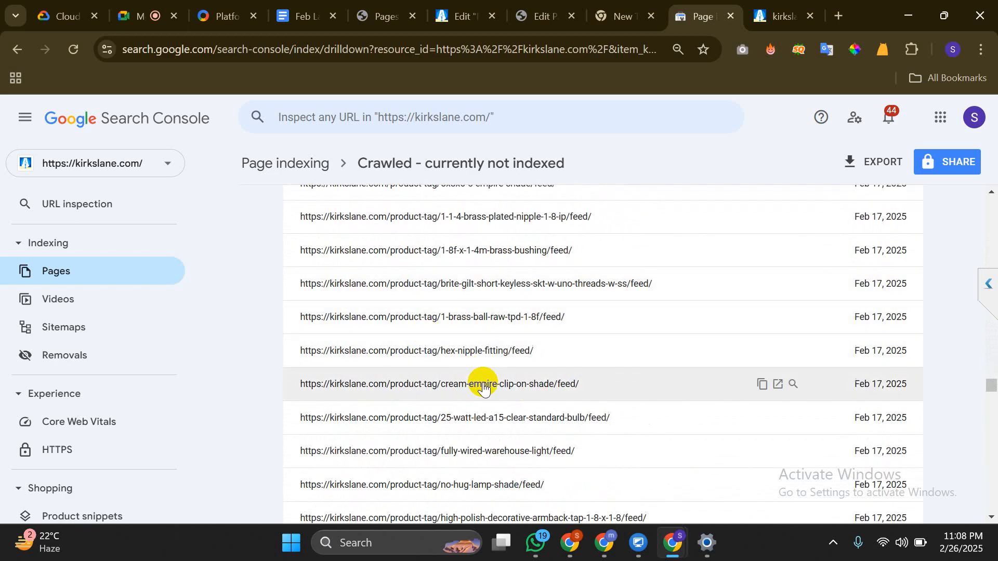
scroll(483, 386, down, 20)
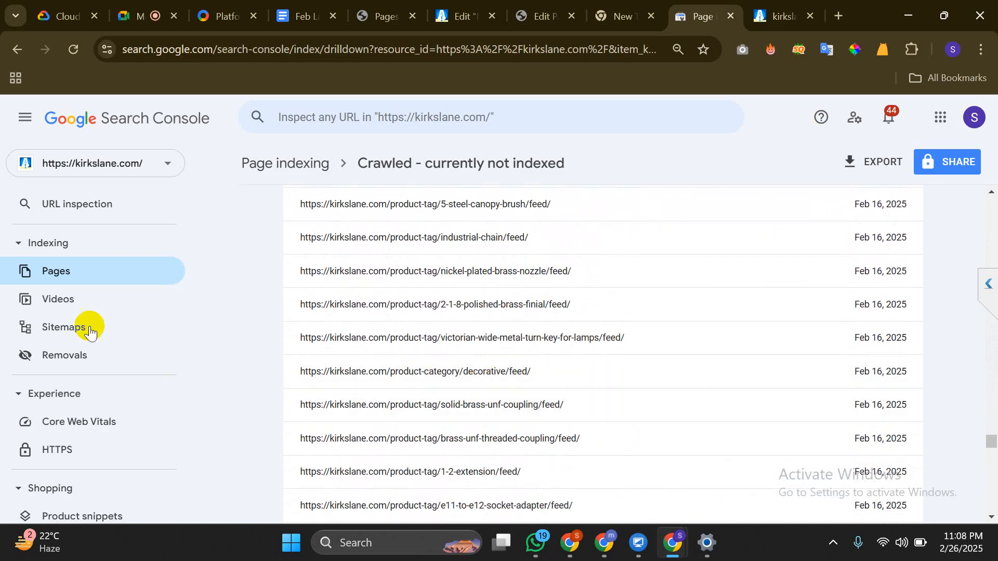
click(73, 264)
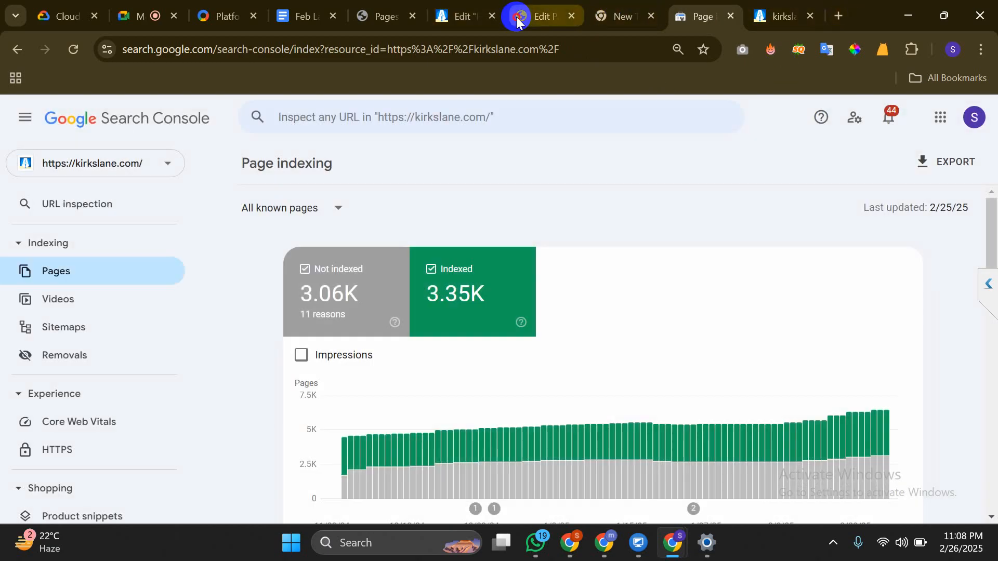
Return to the Lamp Parts editor and check its kirkslane.com canonical URL and empty Breadcrumb Title
click(518, 19)
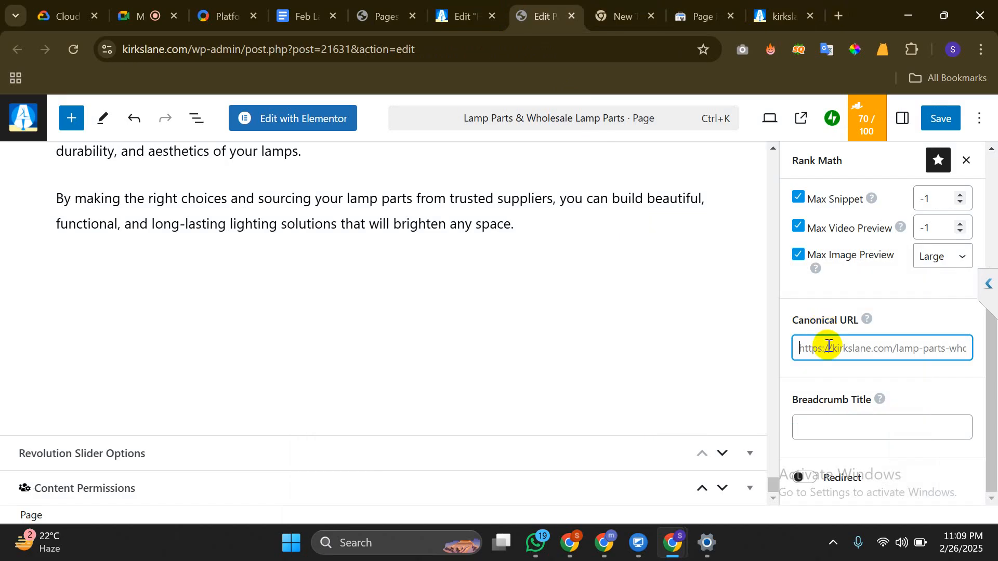
click(900, 540)
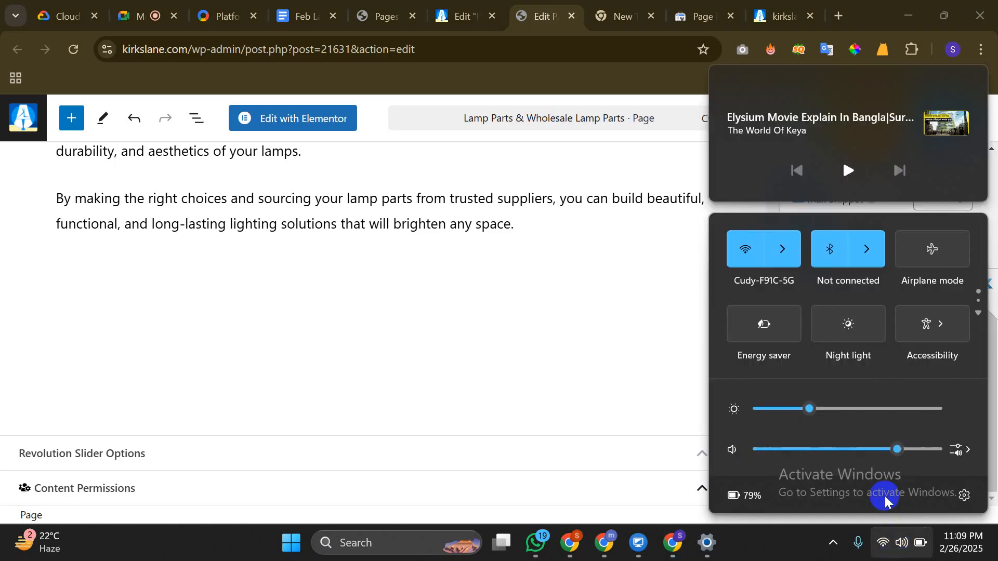
click(807, 548)
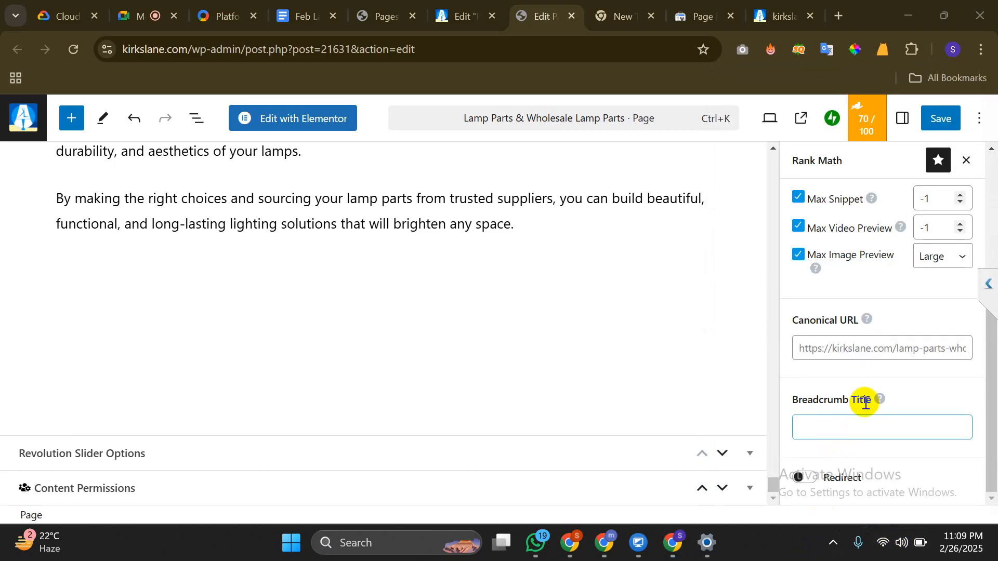
click(827, 415)
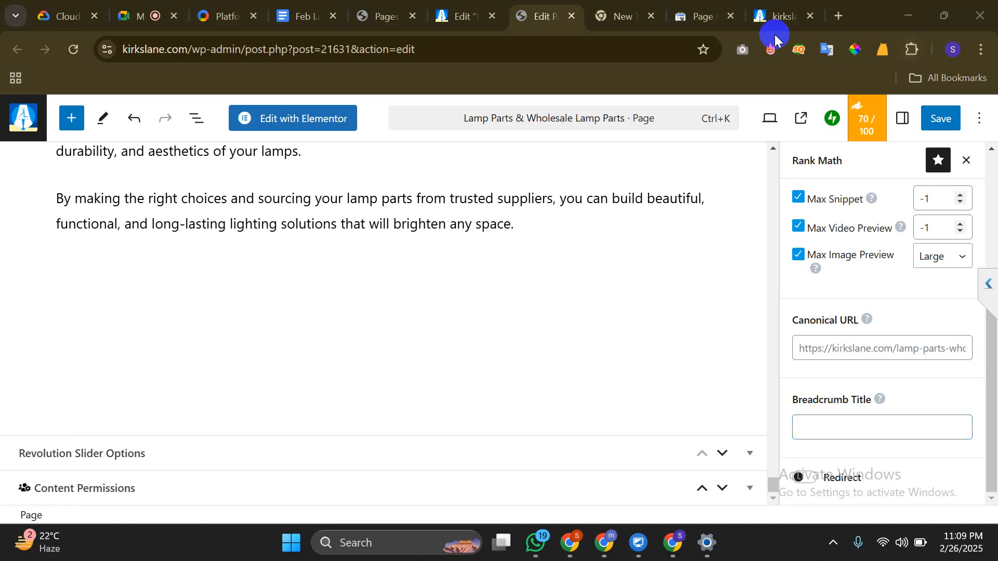
Trim robots.txt from the address to load the Kirks Lane home page, then open its FAQ page
click(773, 19)
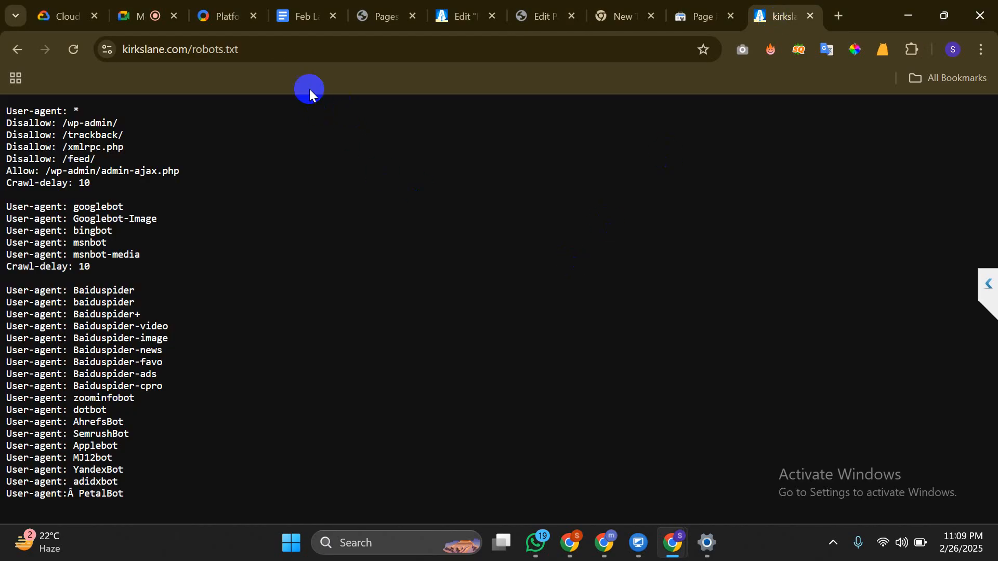
double_click(300, 52)
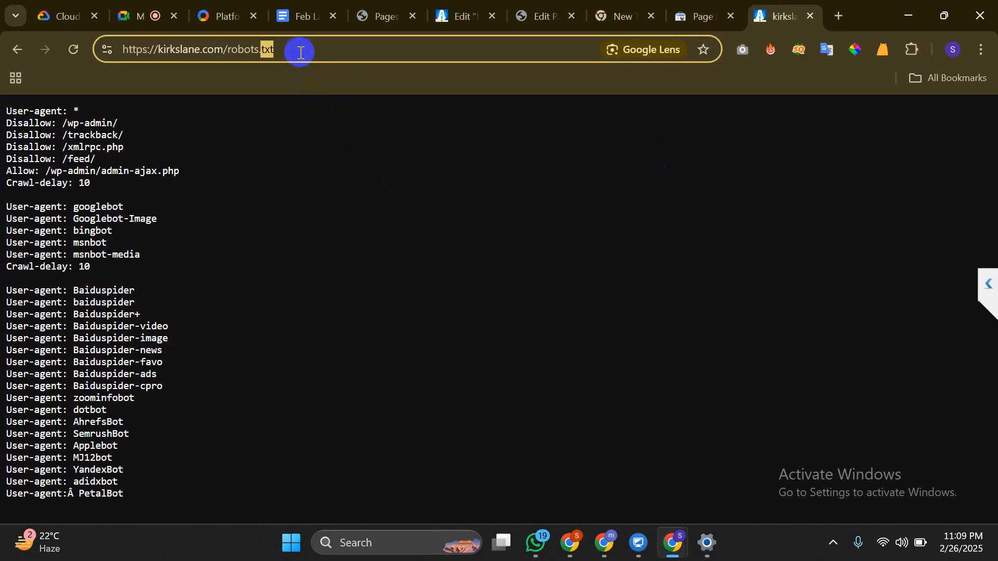
key(BackSpace)
key(BackSpace)
key(BackSpace)
key(BackSpace)
key(BackSpace)
key(BackSpace)
key(BackSpace)
key(BackSpace)
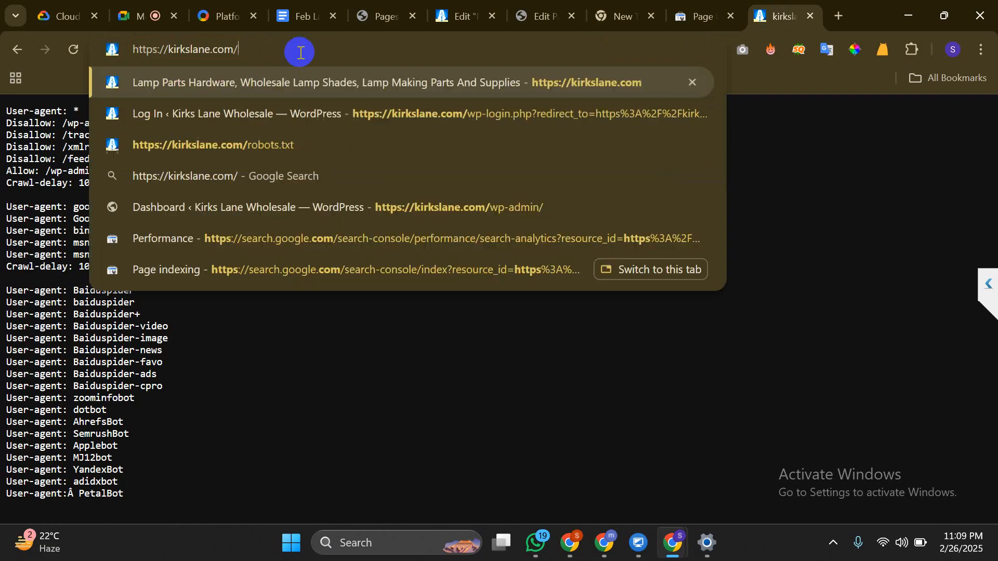
key(Return)
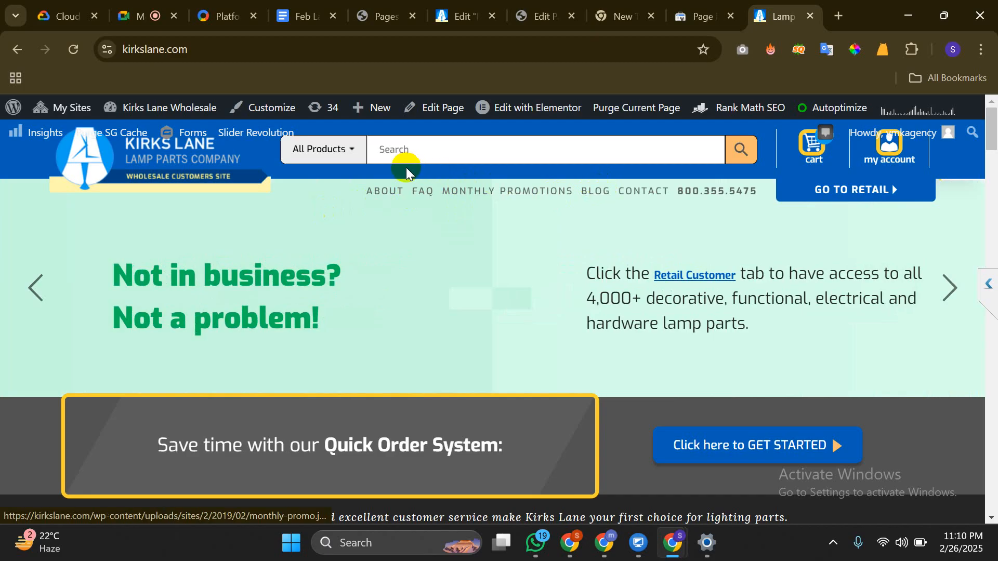
click(427, 197)
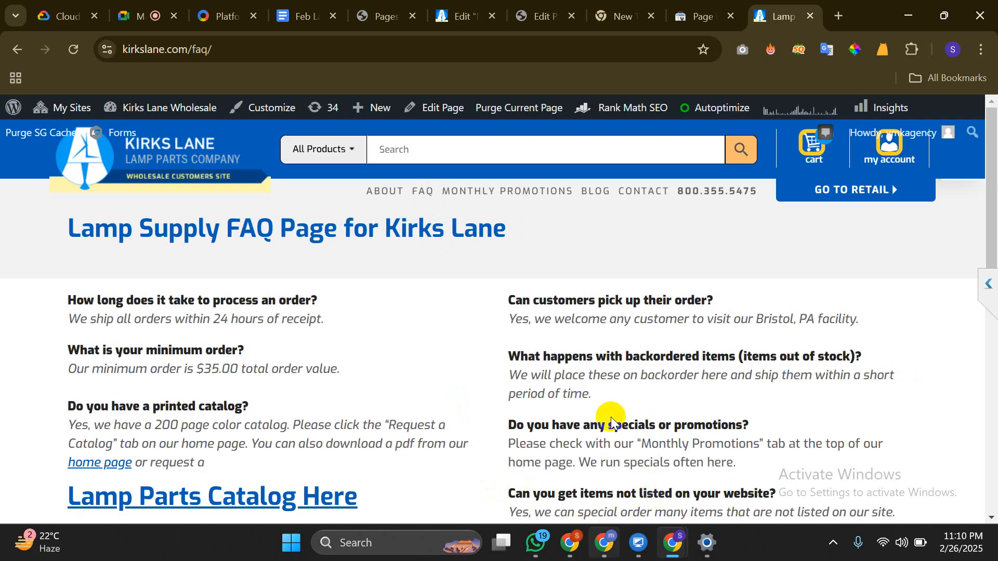
click(604, 542)
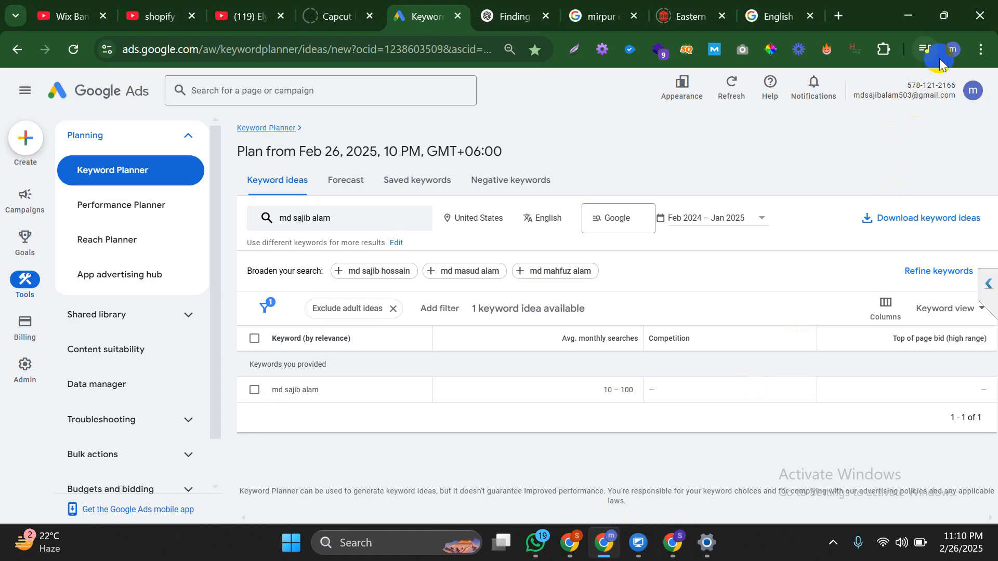
Open a Chrome Guest window and start typing 'dustyandamiesflowerd' into its address bar
click(946, 55)
scroll(886, 519, down, 5)
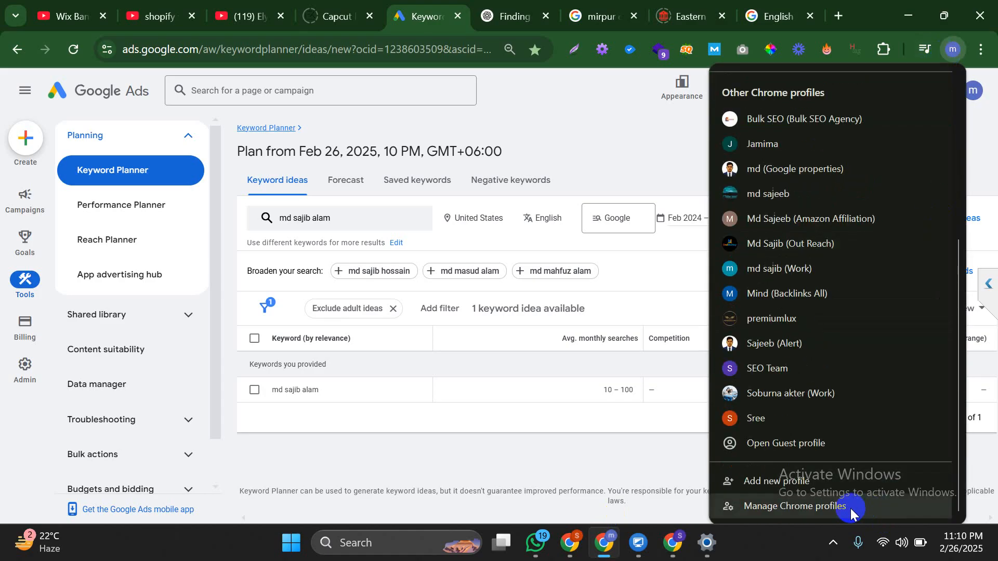
click(825, 455)
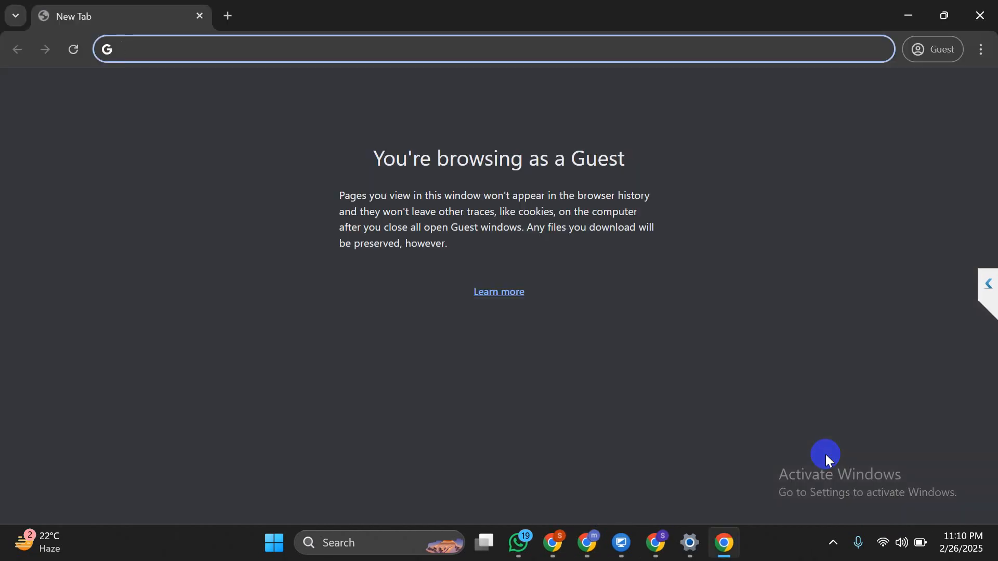
text(dusty)
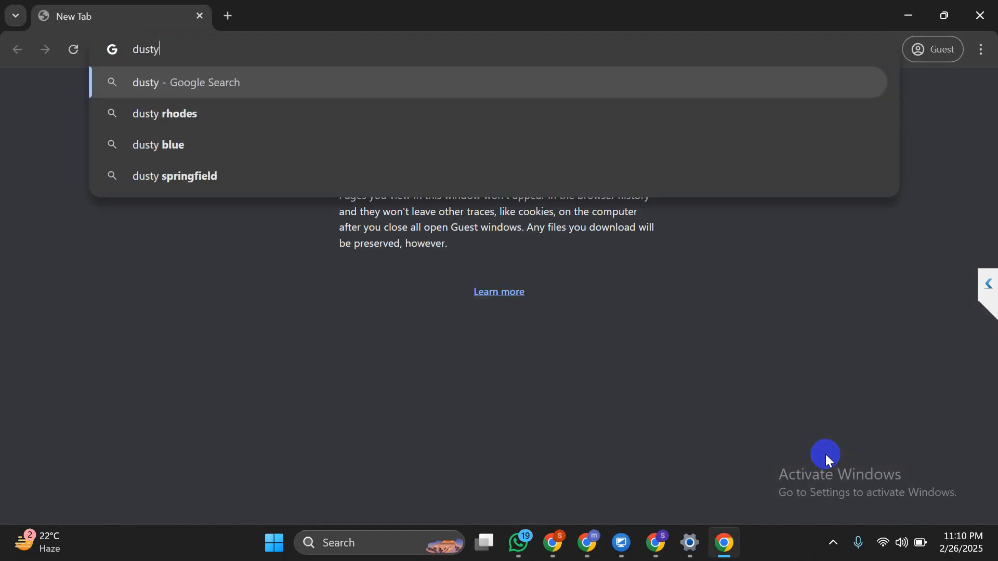
text(and)
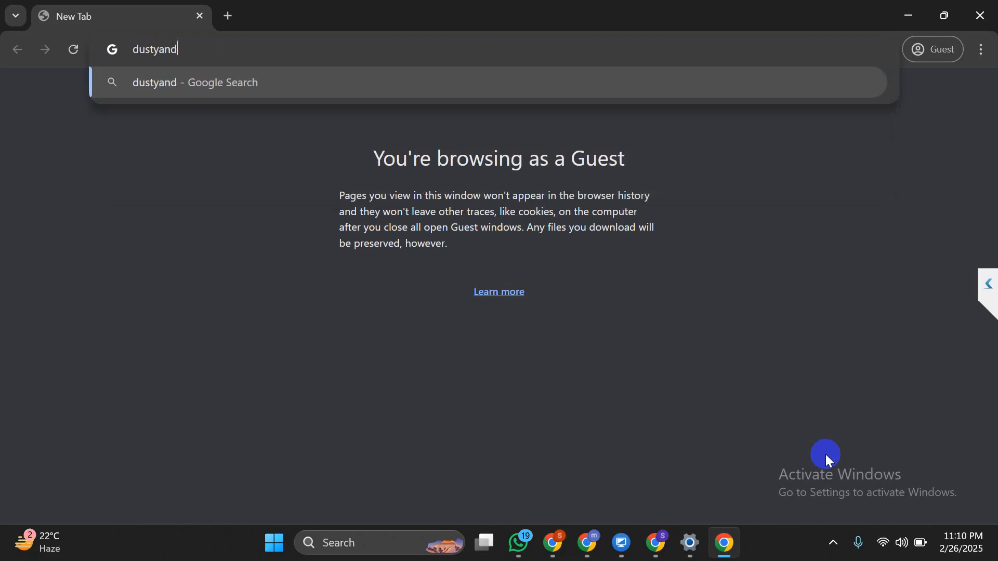
text(amie)
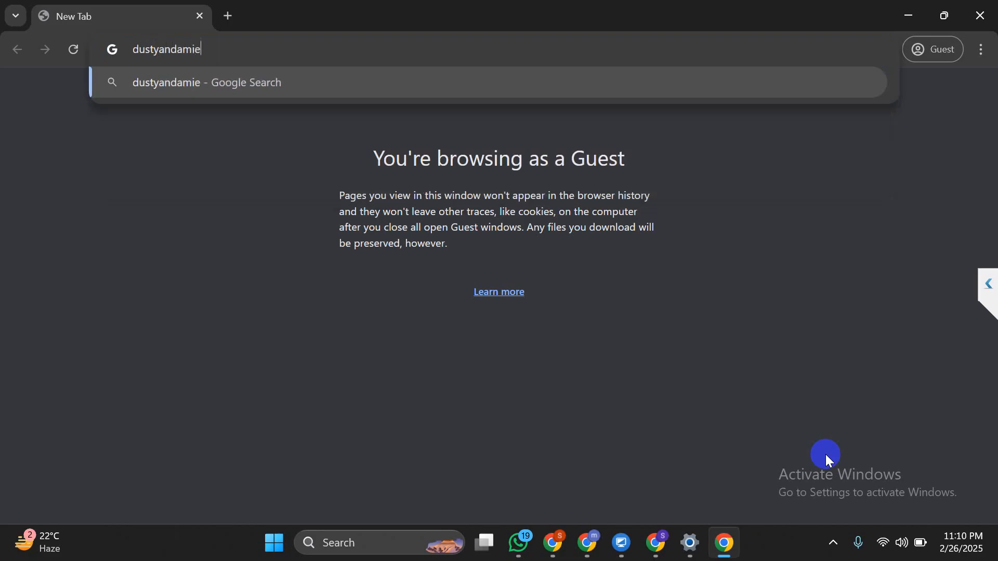
text(sflowerd)
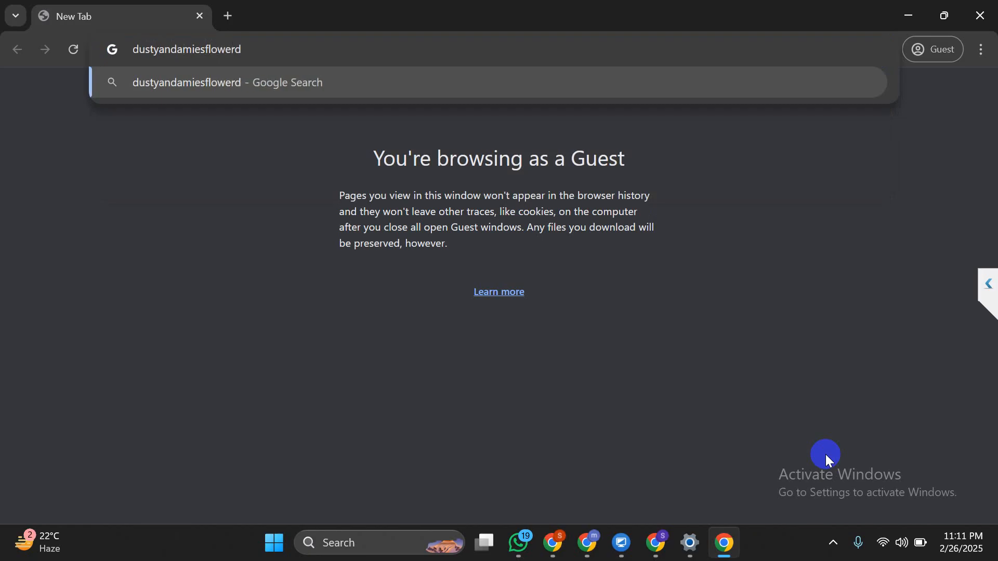
Correct the query to 'dustyandamiesflowers', search, and start the reCAPTCHA check
key(BackSpace)
text(s)
key(Return)
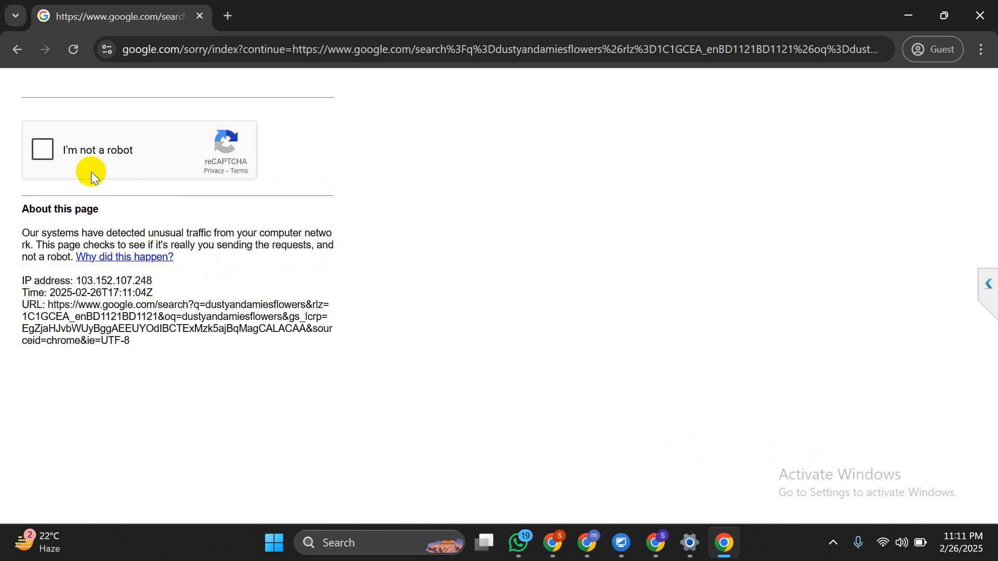
click(78, 151)
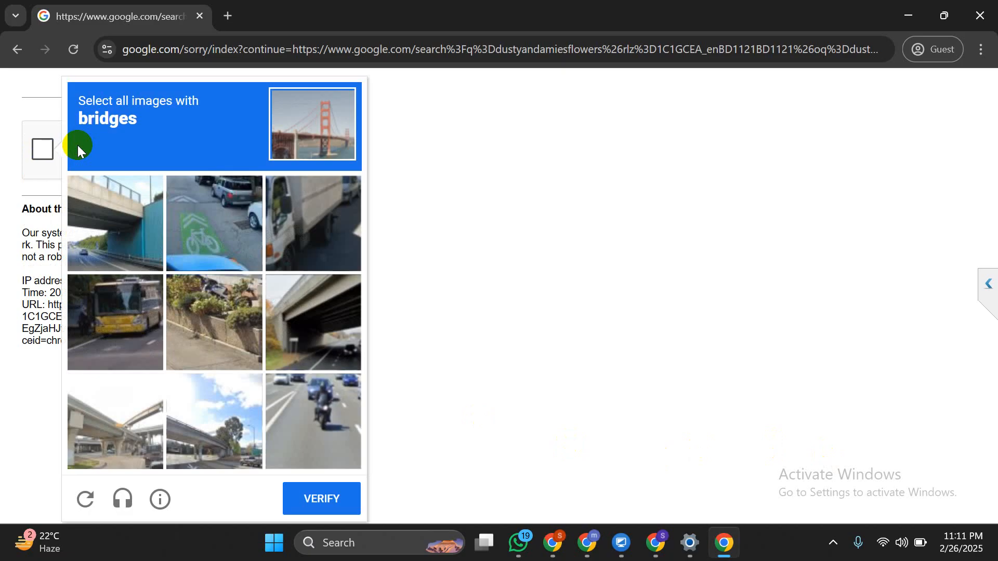
Select the four bridge images and verify to reach the search results
click(114, 193)
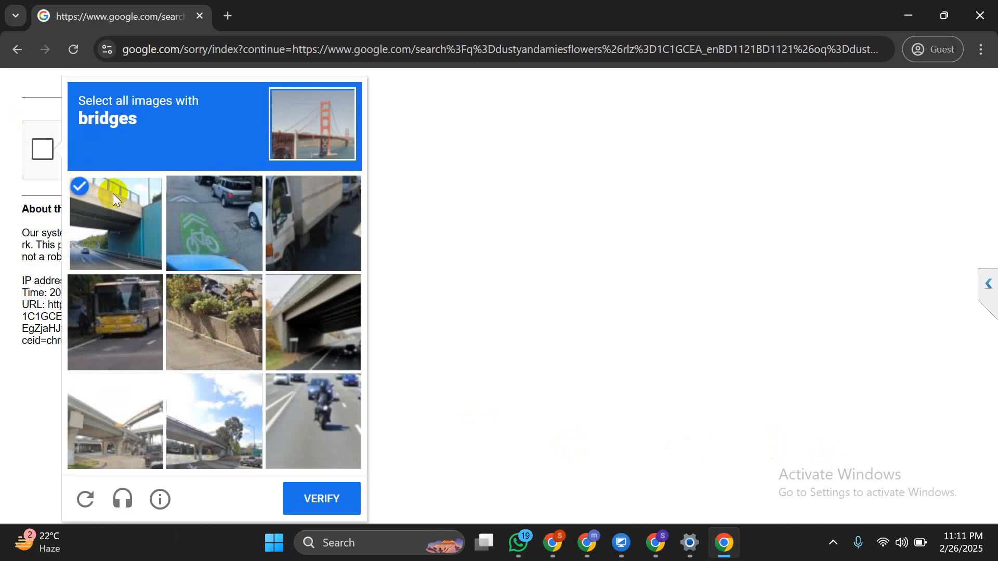
click(295, 328)
click(213, 432)
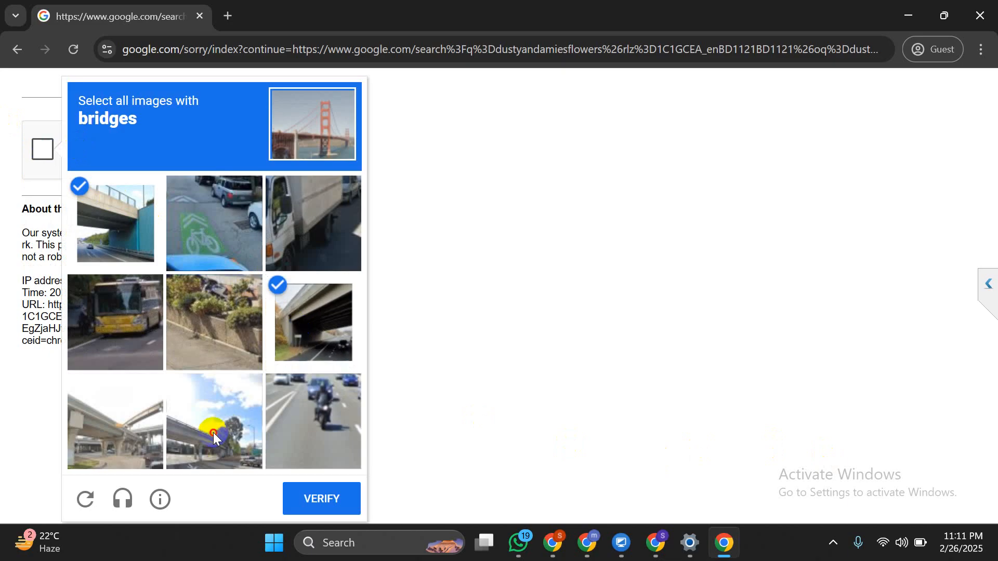
click(98, 413)
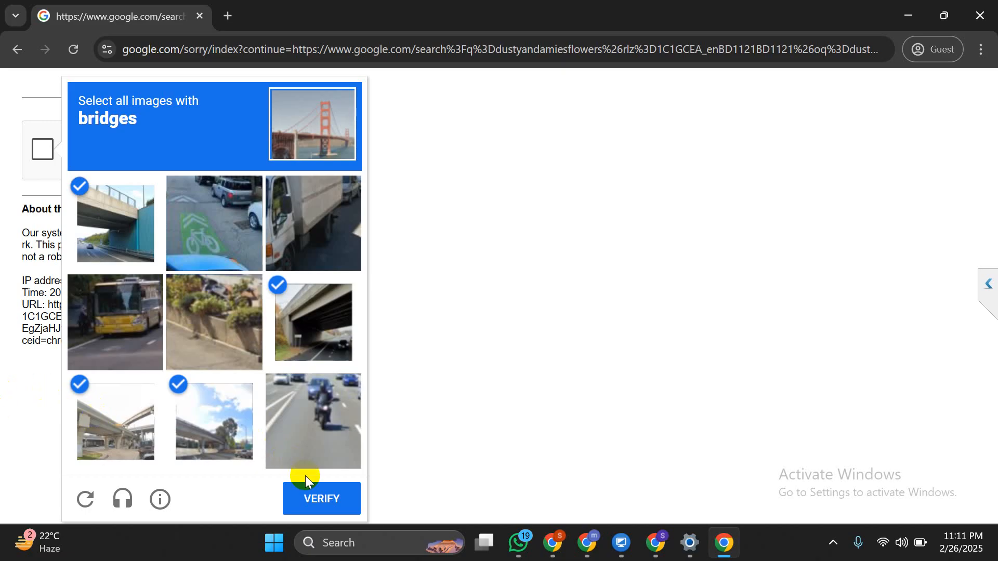
click(307, 495)
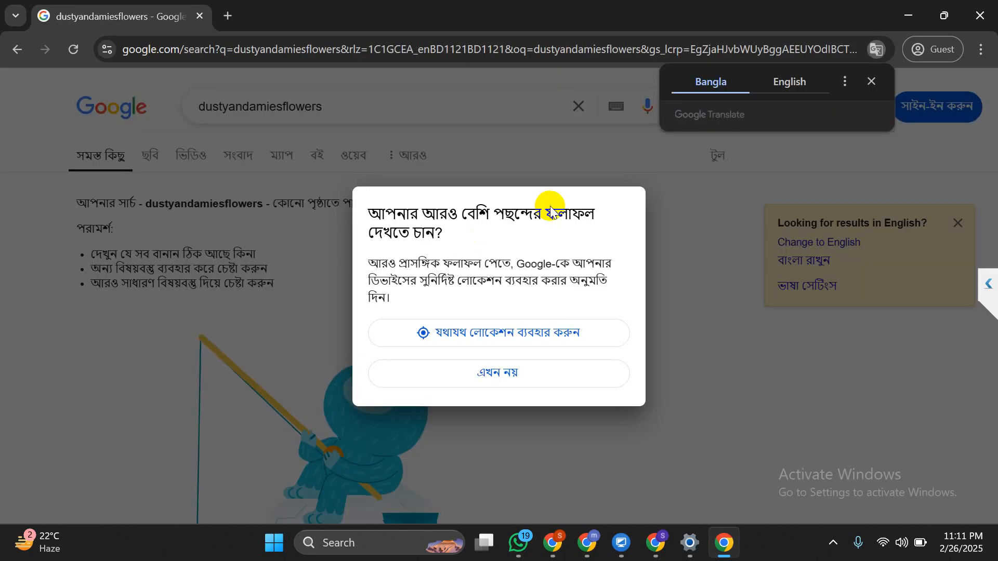
Decline the location request and rerun the corrected search for the florist
click(537, 379)
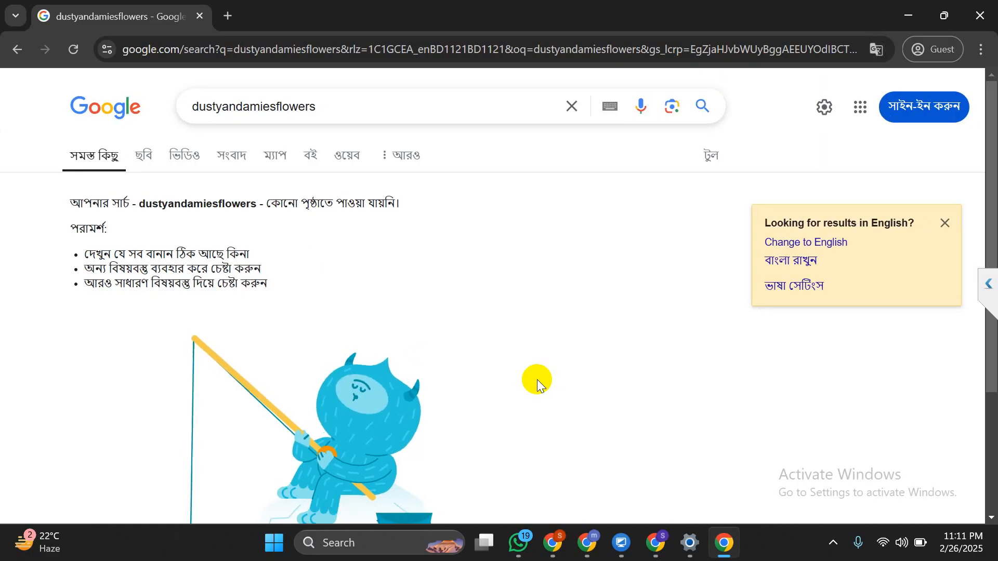
click(227, 111)
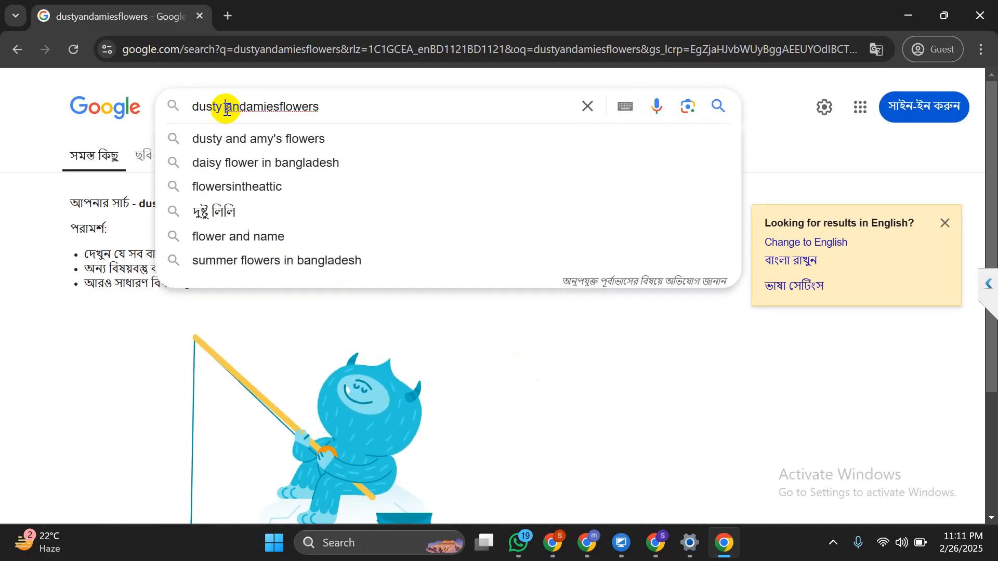
key(Right)
key(Right)
key(Right)
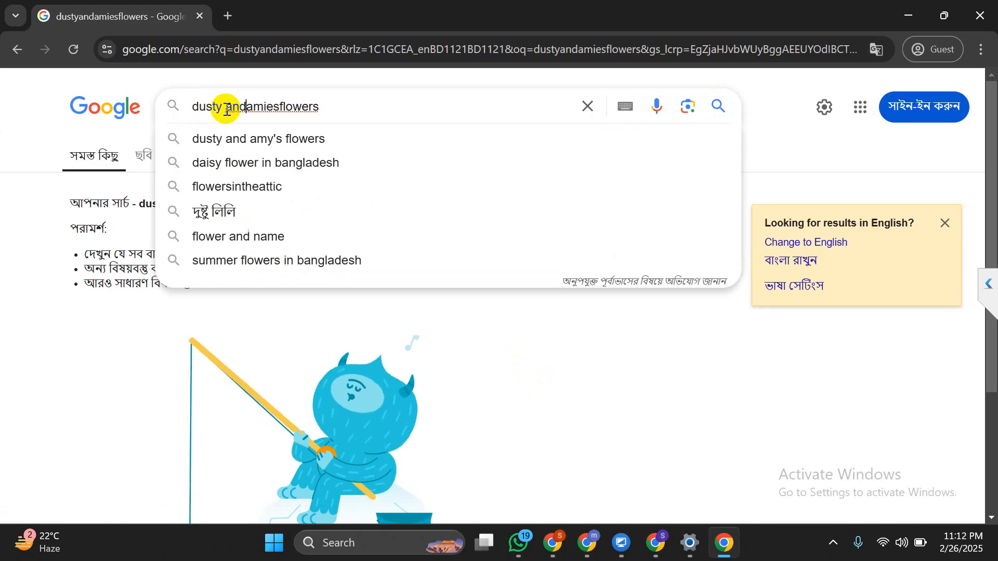
key(Return)
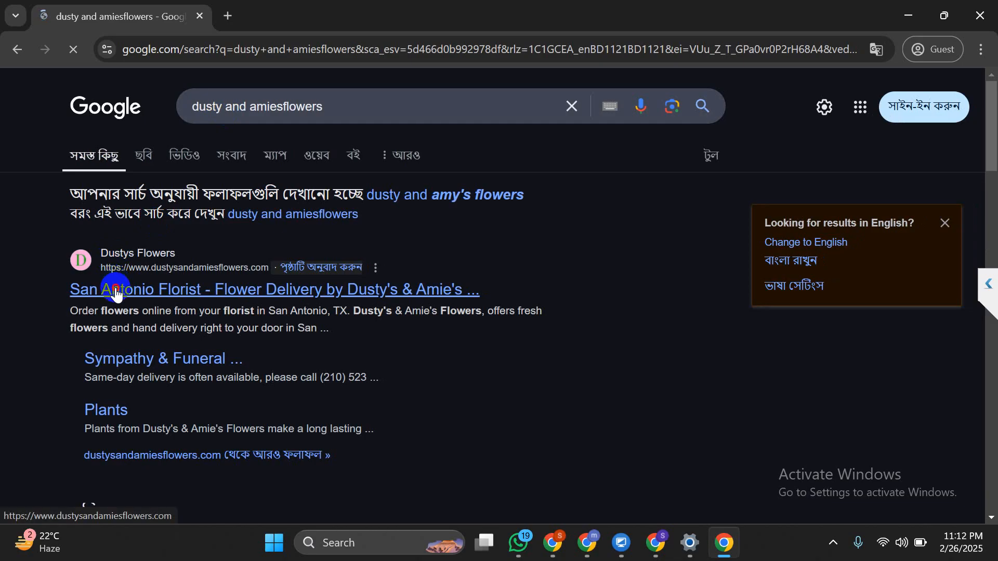
Open the Dusty's & Amie's site and browse its Best Sellers Flowers page
click(115, 290)
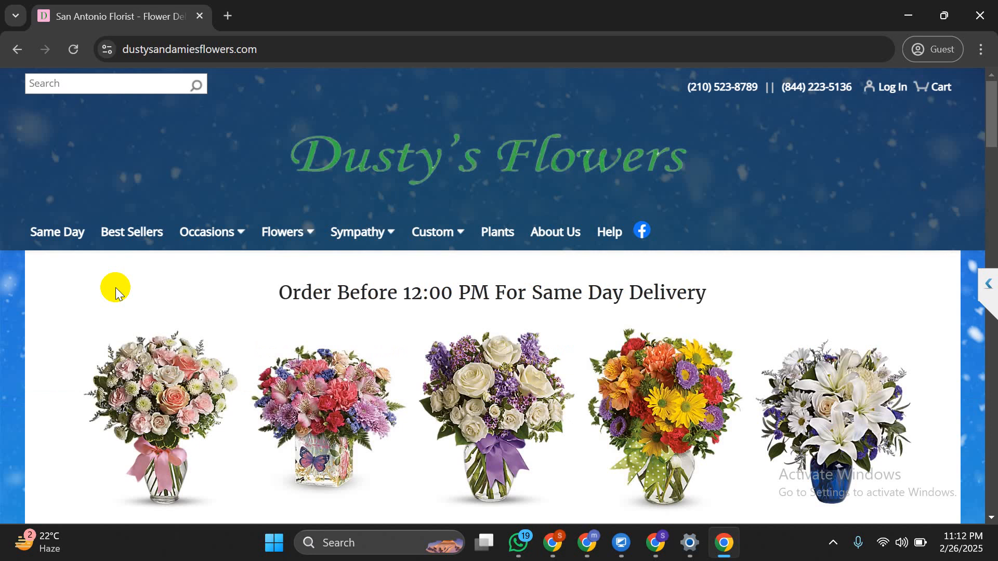
click(151, 239)
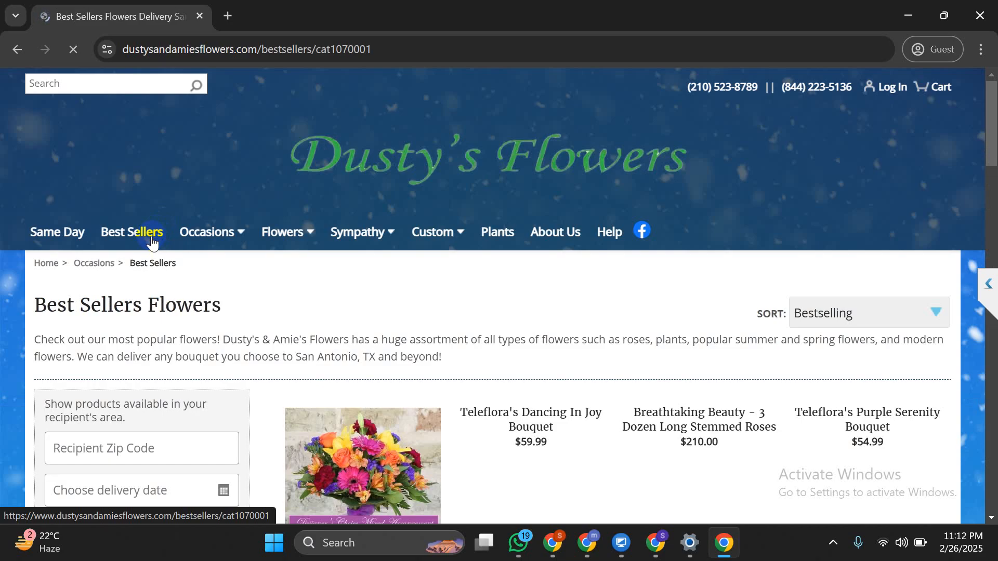
scroll(151, 236, down, 2)
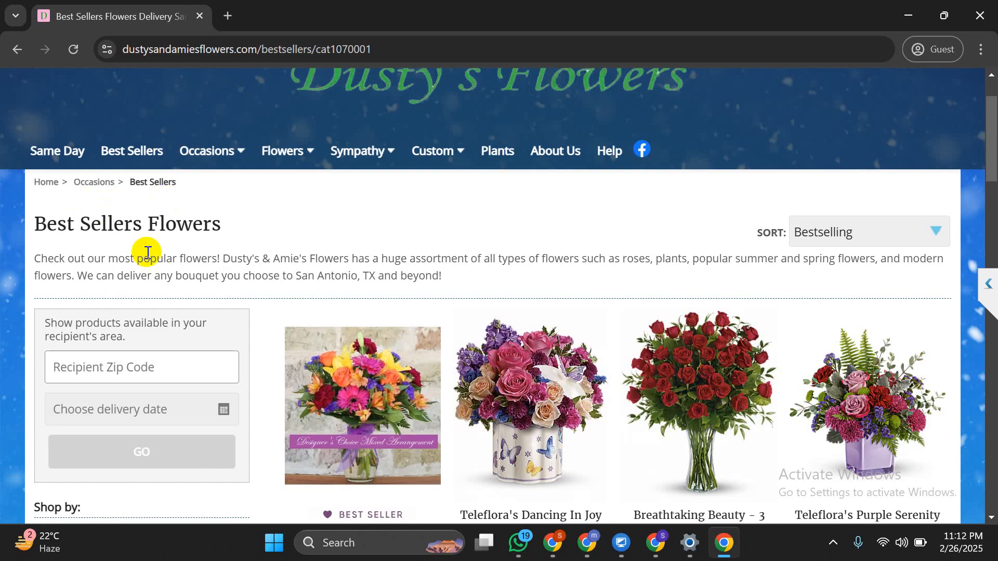
scroll(147, 254, down, 1)
scroll(147, 251, up, 1)
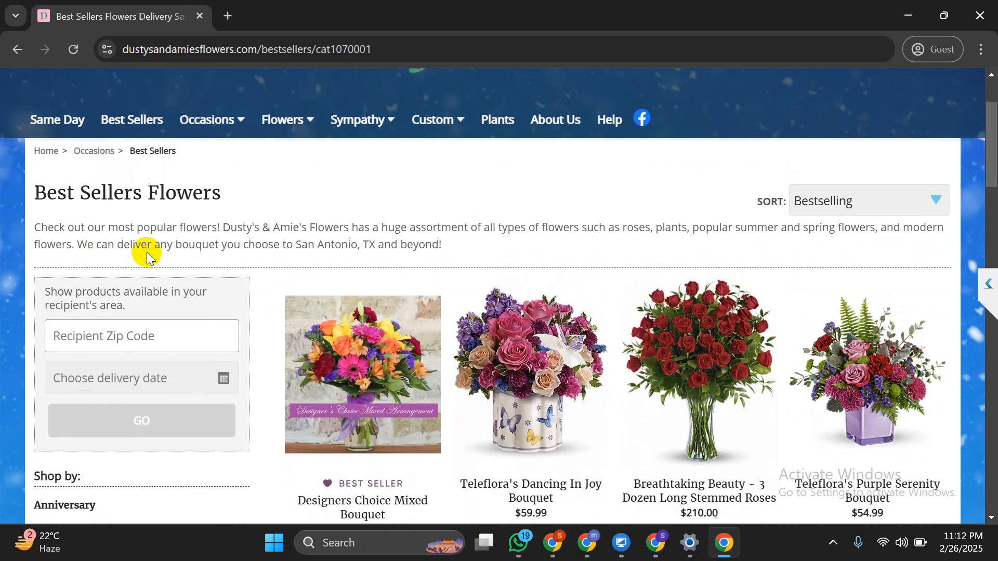
key(super+shift+s)
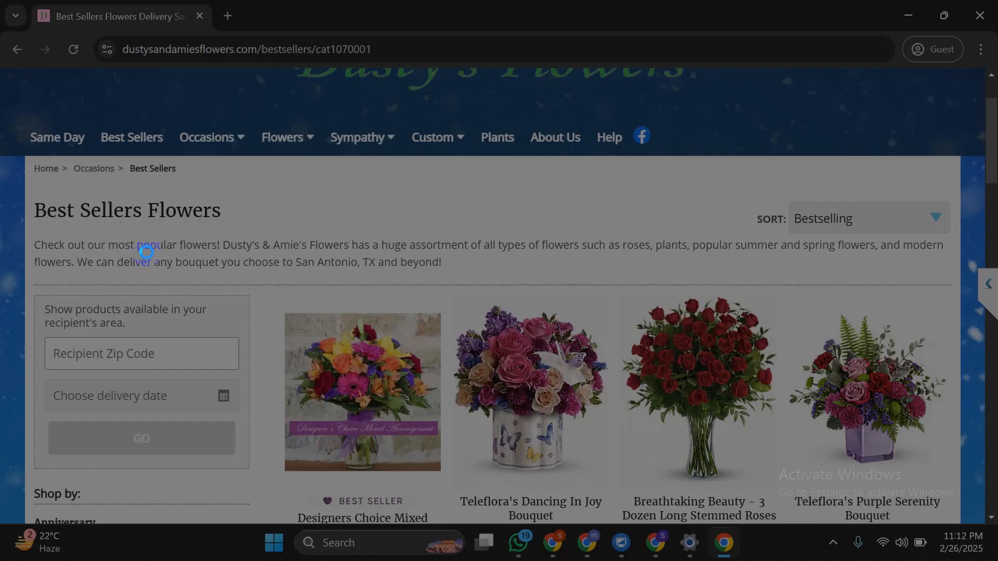
mouse_move(1, 57)
mouse_down()
mouse_move(367, 345)
mouse_move(489, 370)
mouse_up()
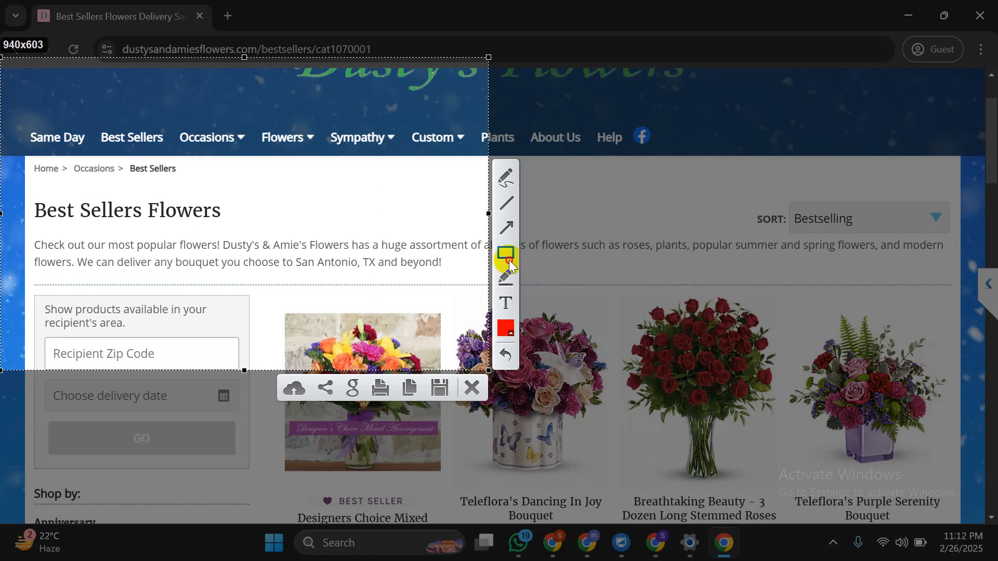
click(508, 257)
mouse_move(24, 144)
mouse_down()
mouse_move(31, 160)
mouse_move(187, 167)
mouse_move(202, 196)
mouse_up()
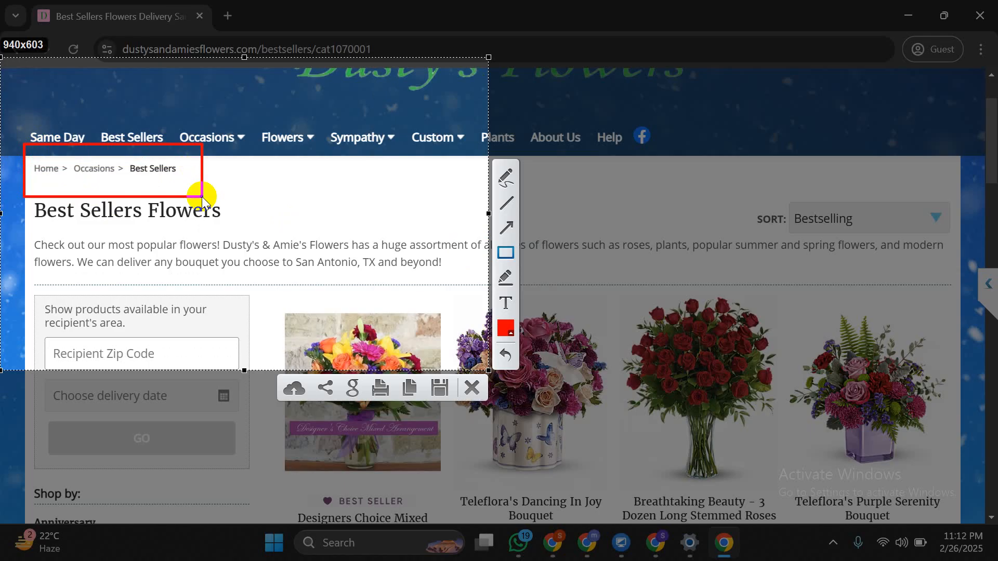
click(473, 388)
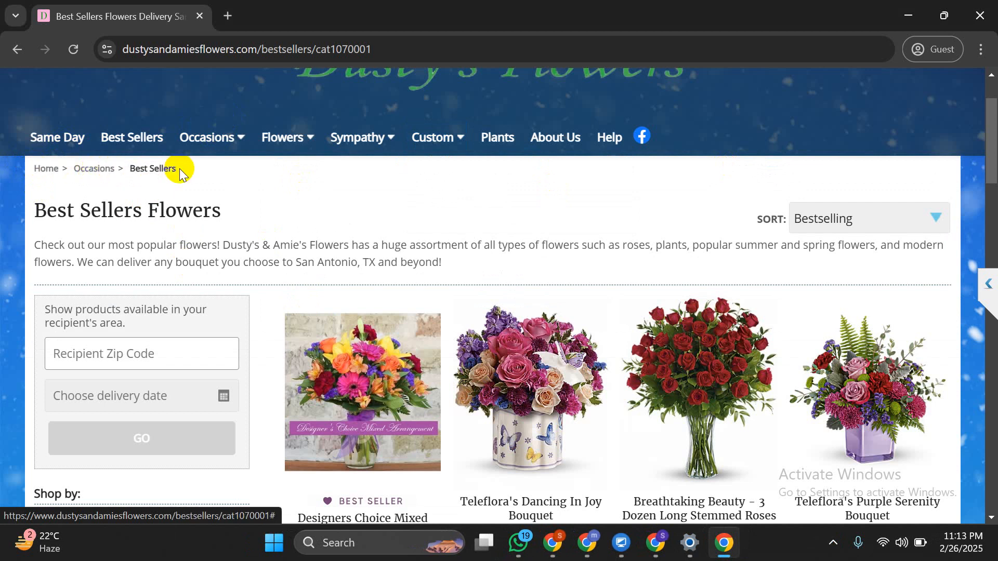
Visit Dusty's Flowers' Occasions breadcrumb page and its home page, then bring up the Keyword Planner window
click(103, 164)
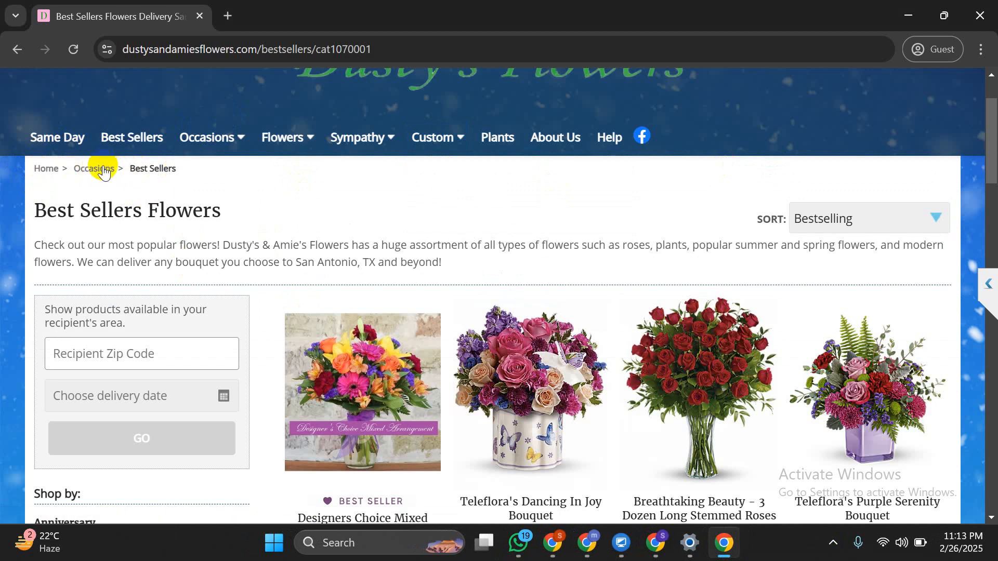
click(102, 174)
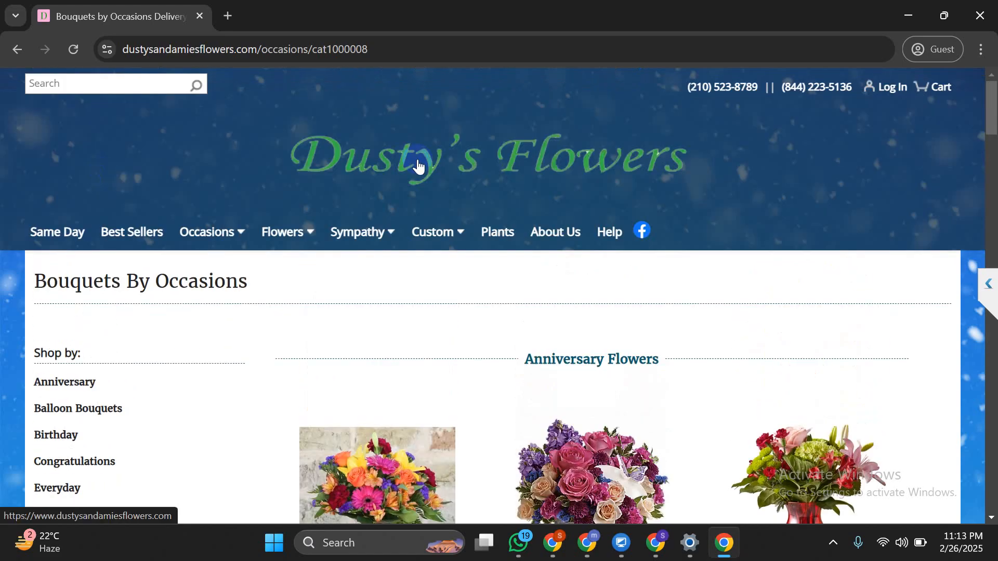
click(417, 160)
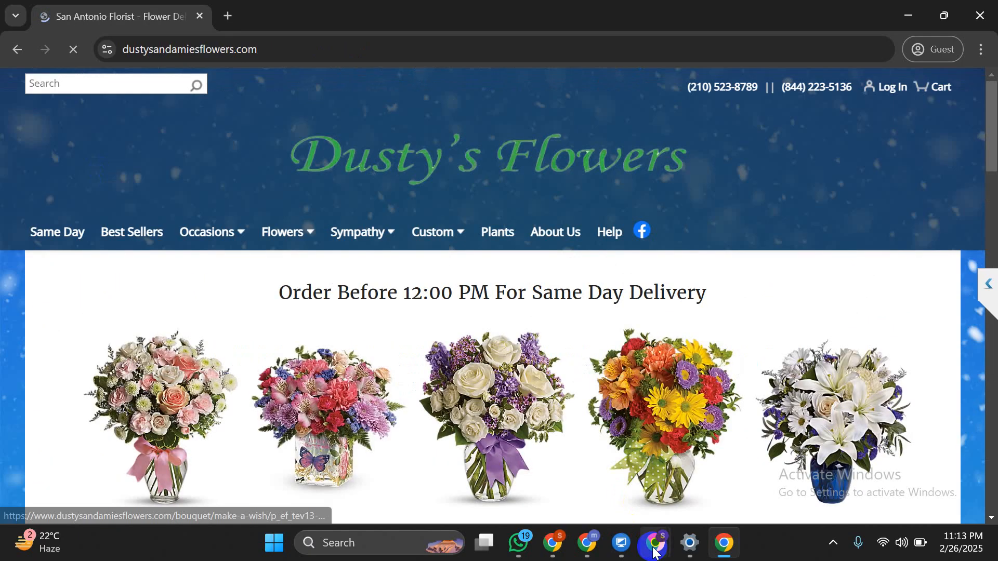
mouse_move(656, 542)
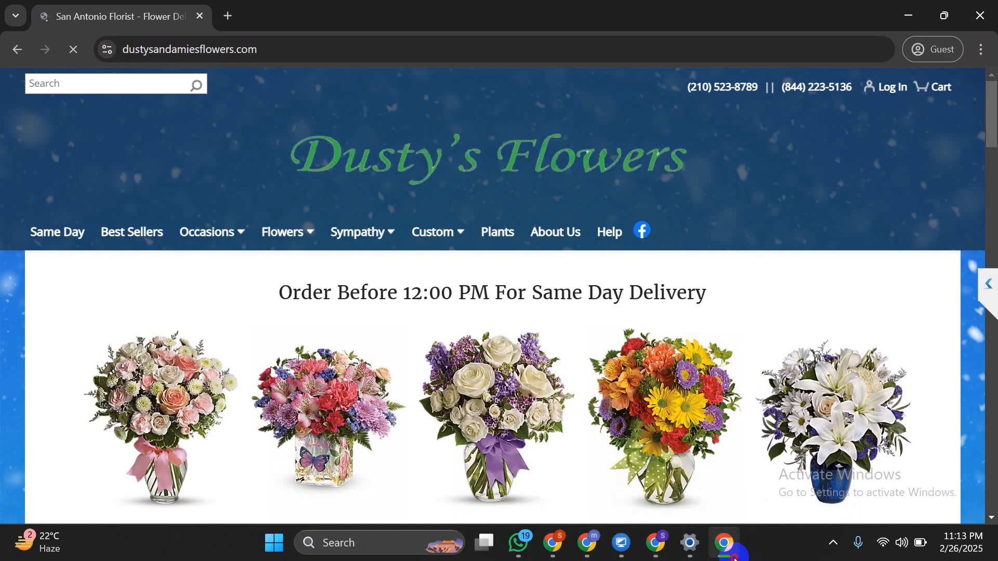
click(733, 554)
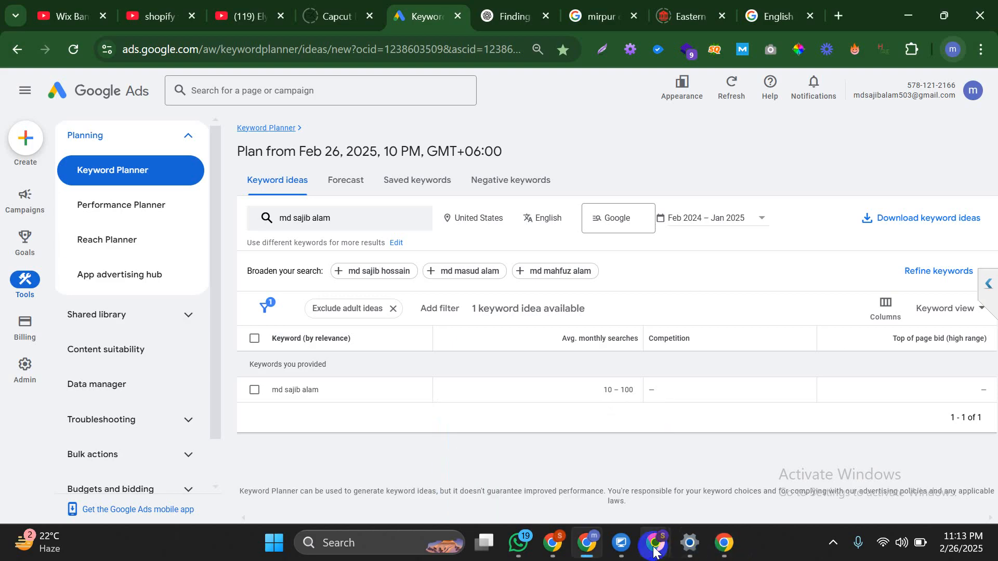
Bring the Kirks Lane lamp supply window forward and switch to the Lamp Parts page editor
mouse_move(656, 551)
click(564, 494)
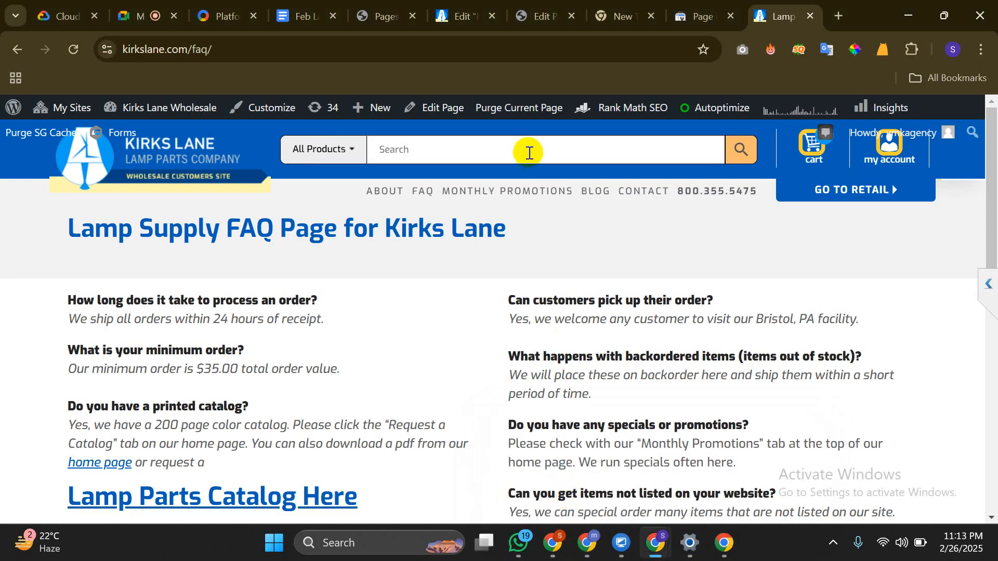
click(551, 9)
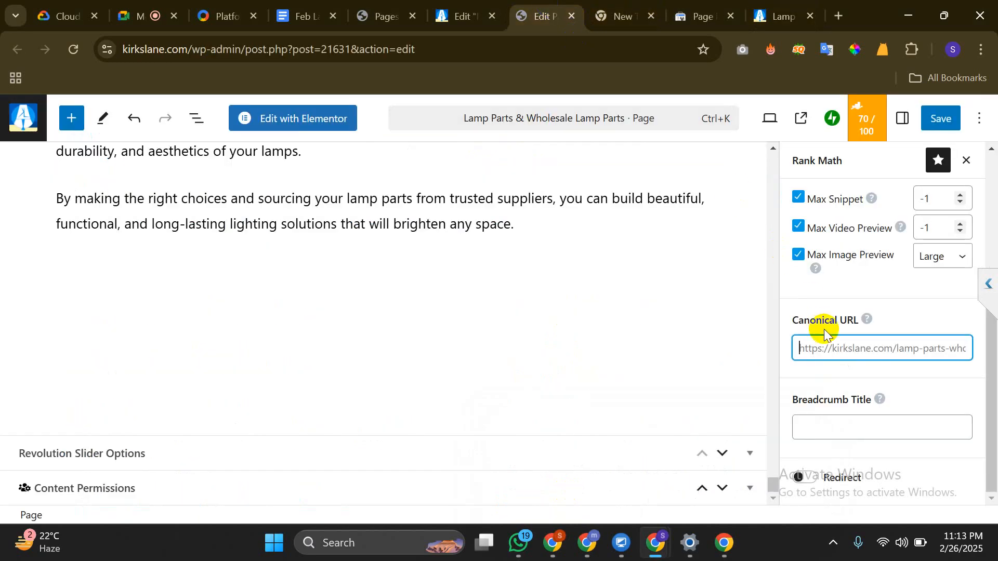
Turn on Rank Math's 301 Permanent Move redirect for Lamp Parts, then return to Search Console page indexing
click(803, 473)
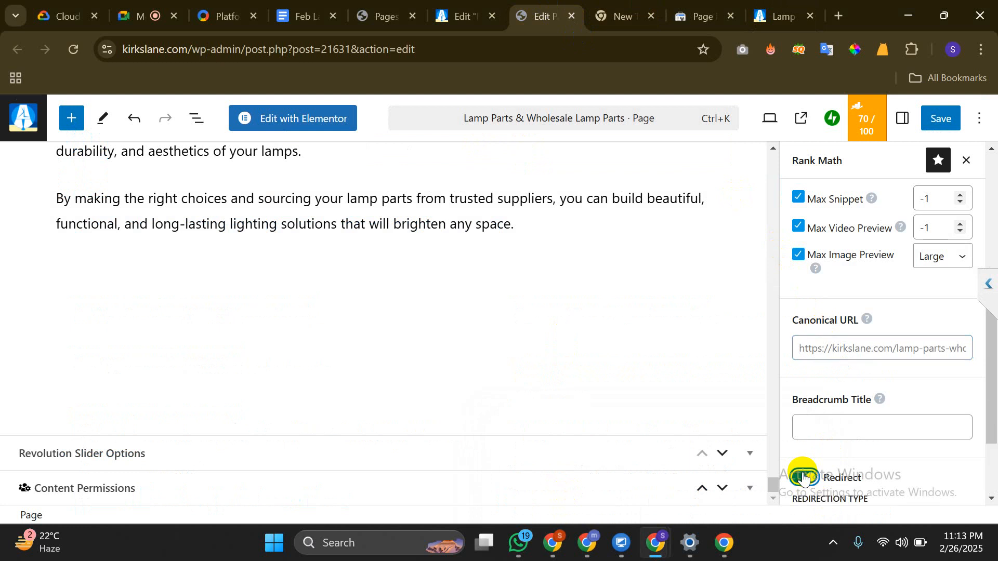
scroll(803, 473, down, 2)
click(803, 473)
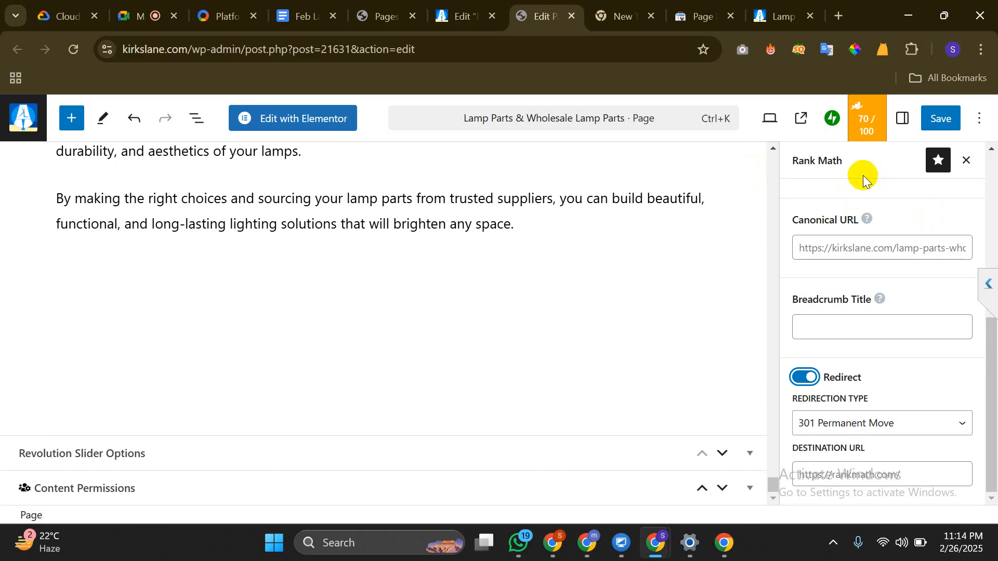
click(889, 462)
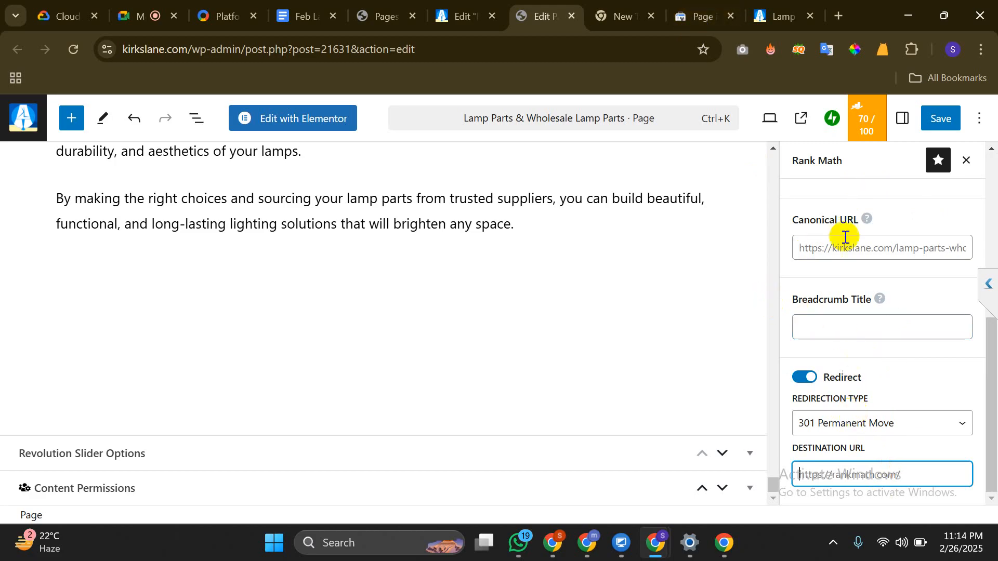
click(681, 10)
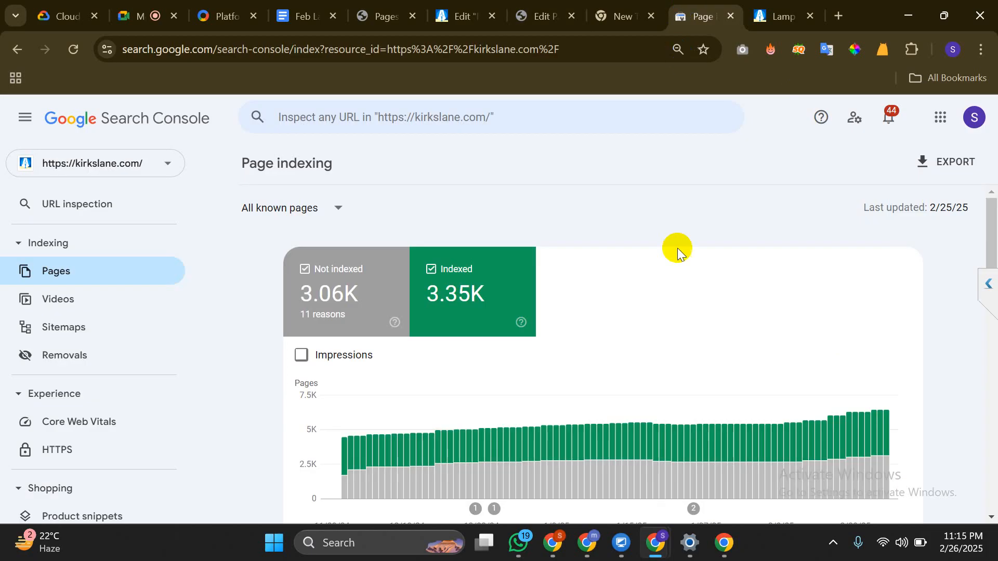
Open Search Console's Not found (404) report listing 16 affected pages, then go back to the WordPress editor
click(157, 270)
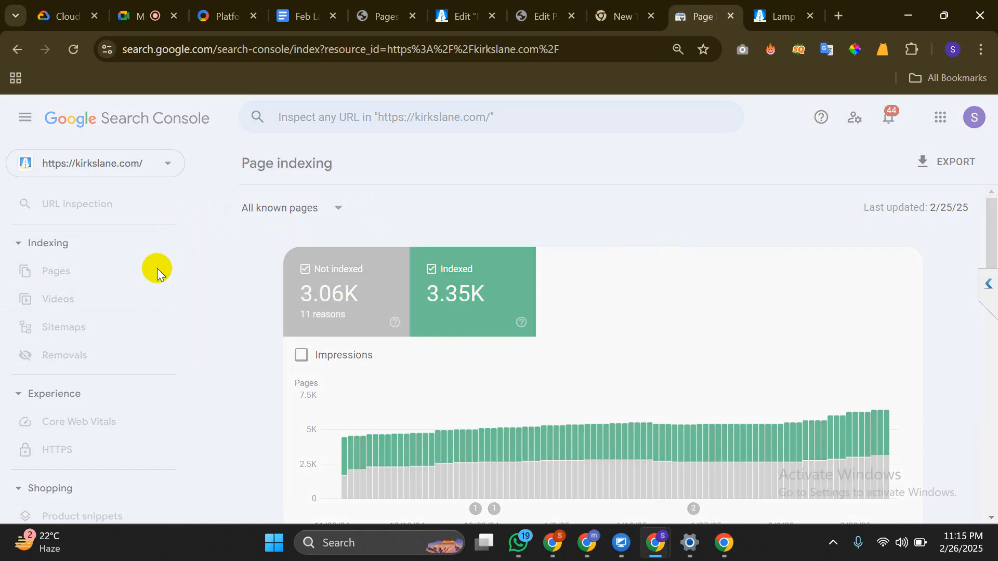
scroll(615, 386, down, 10)
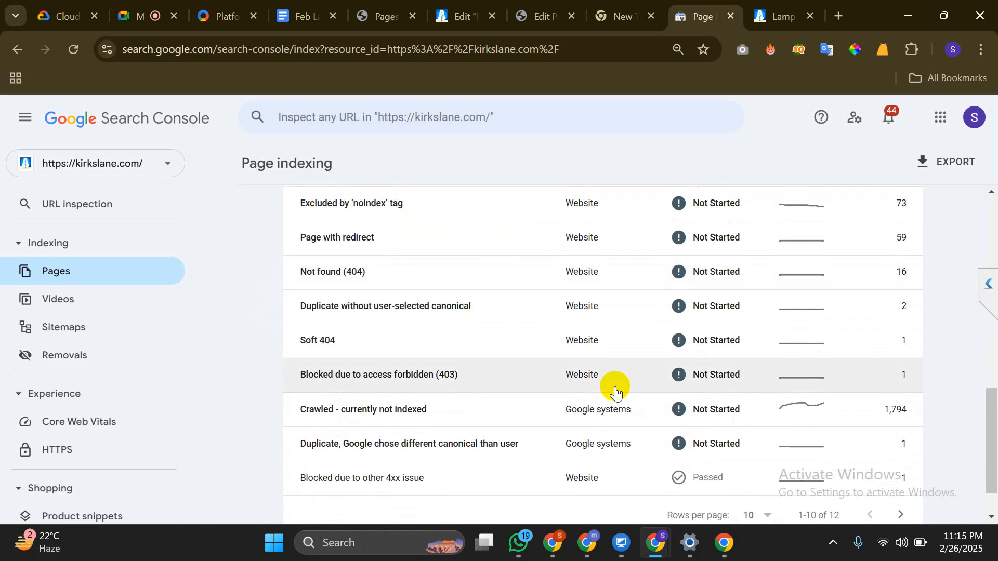
click(460, 268)
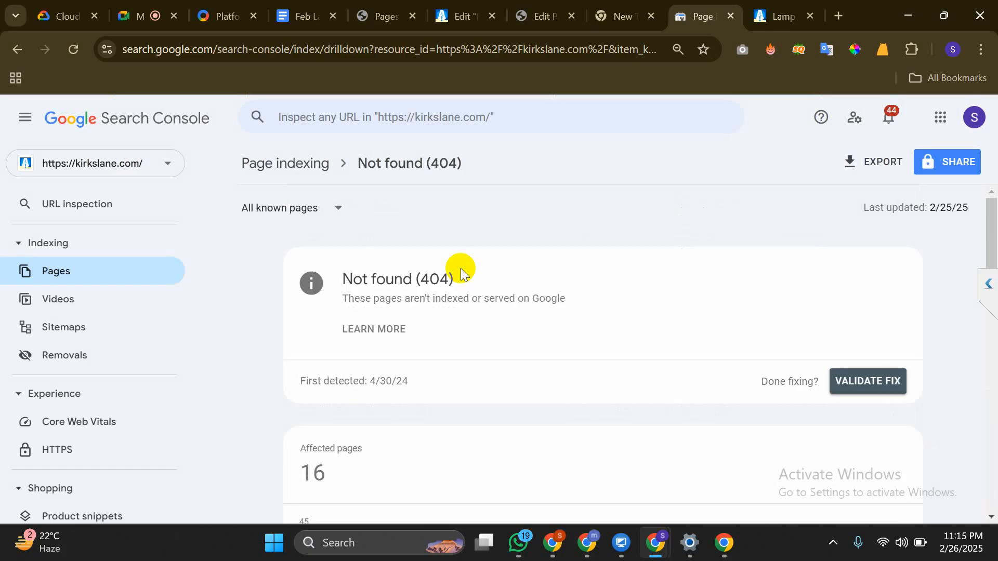
click(531, 9)
scroll(846, 217, up, 6)
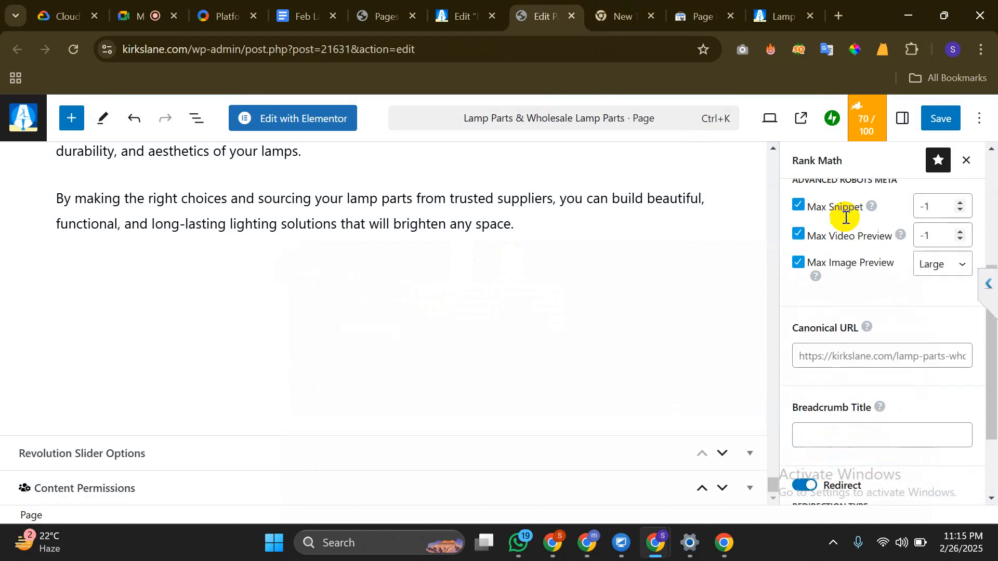
Look over the Lamp Parts page's Rank Math Schema and General SEO tabs
scroll(846, 222, up, 1)
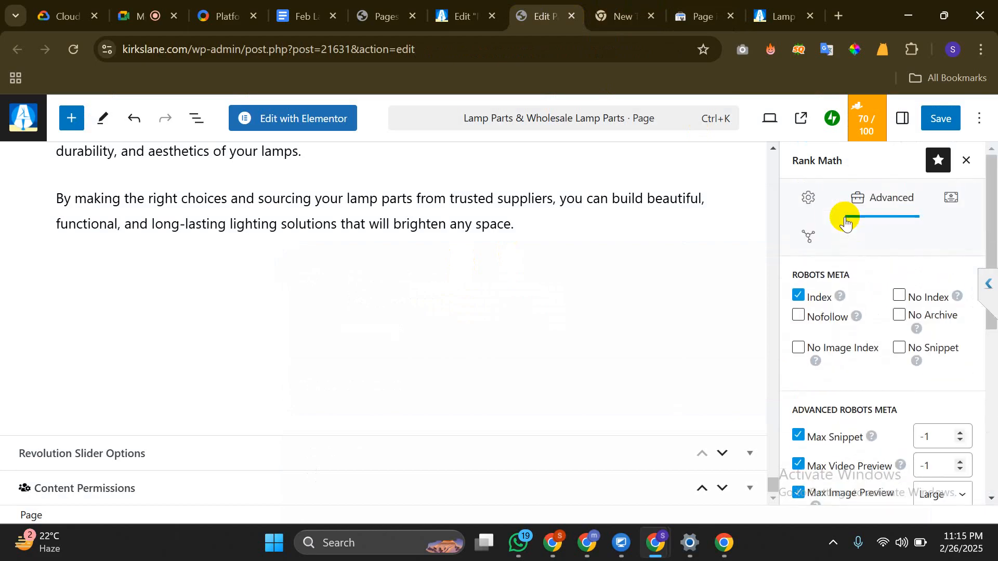
click(955, 191)
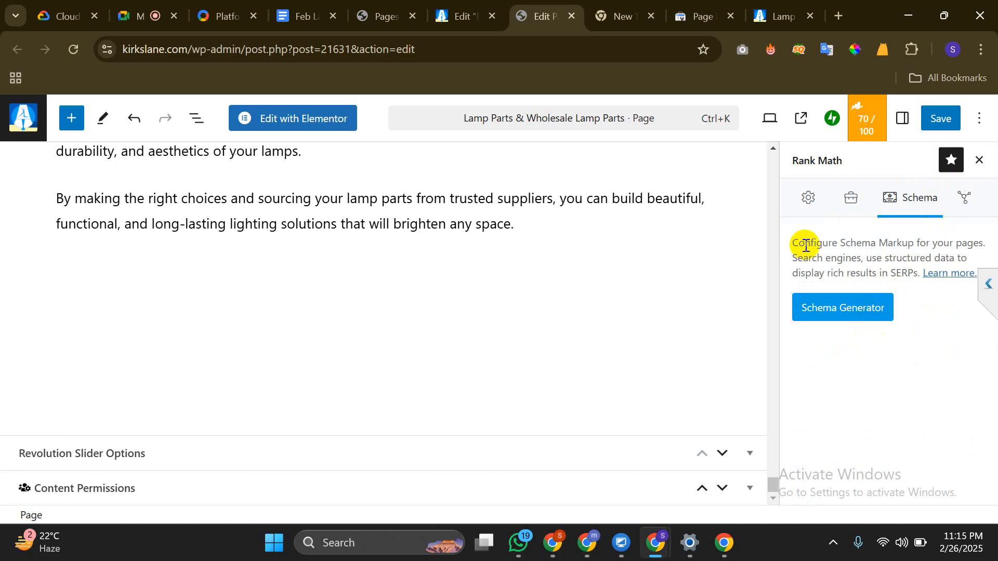
click(814, 207)
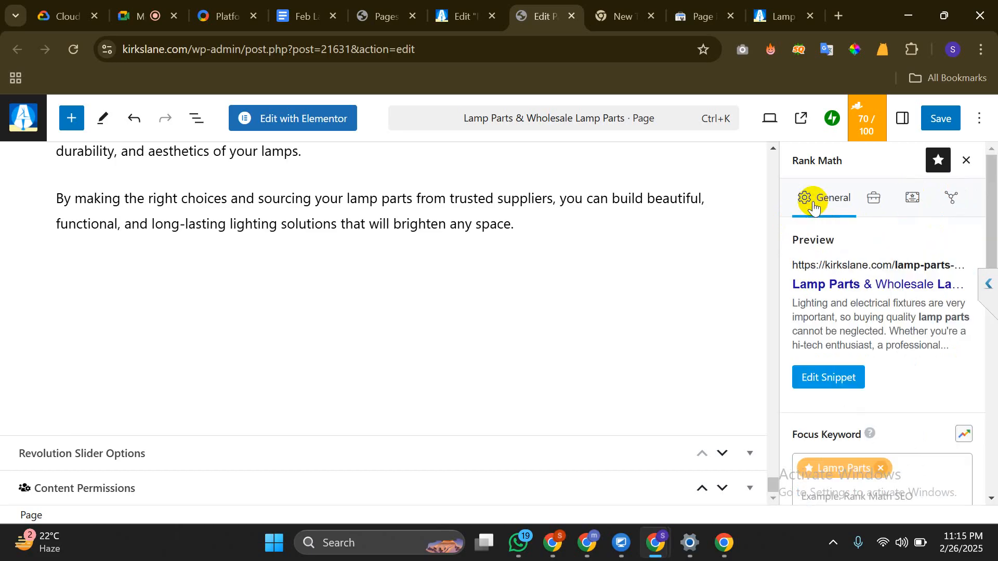
scroll(893, 347, down, 2)
scroll(893, 348, up, 2)
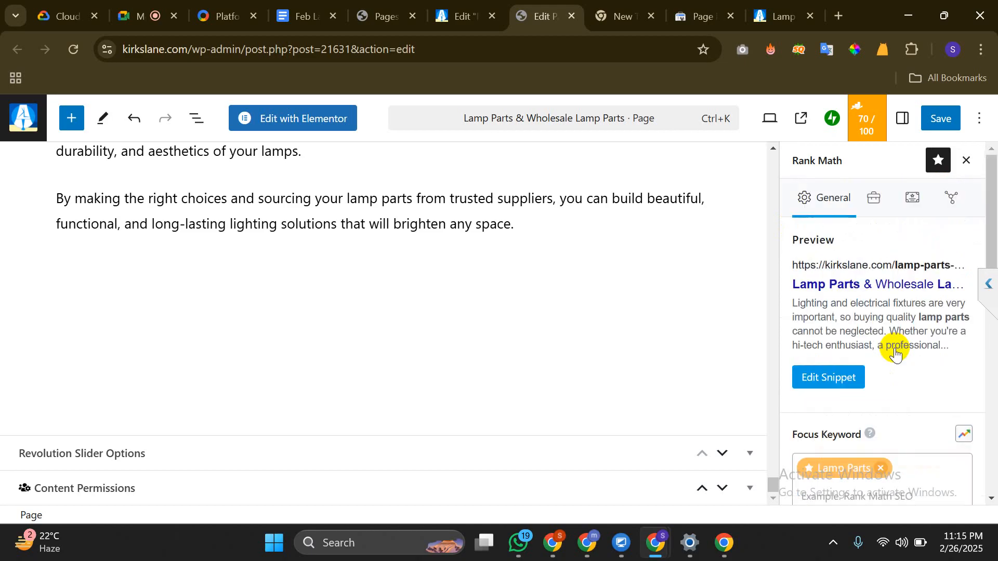
Replace the Rank Math panel with the Page settings showing featured image, Published status and publish date
click(984, 120)
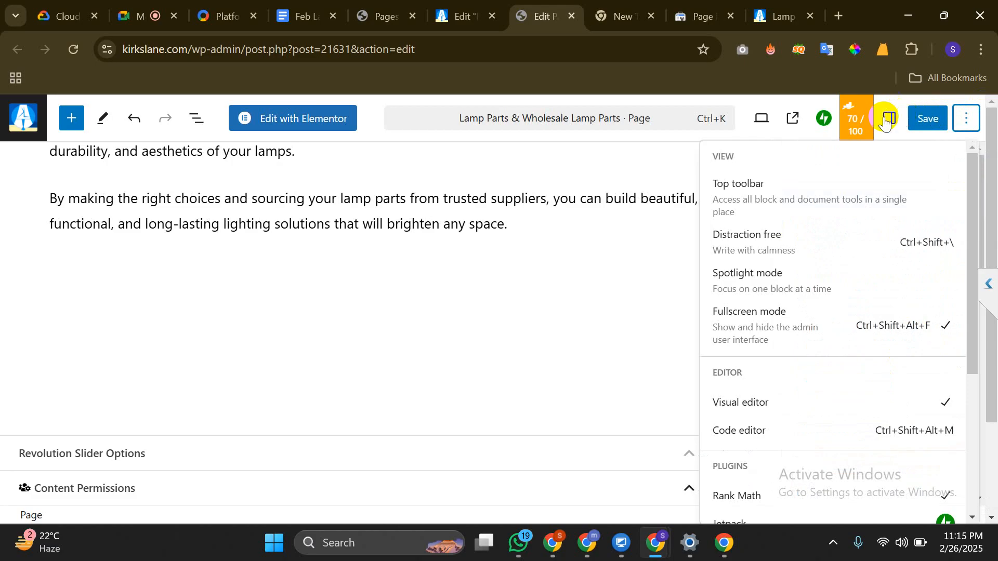
click(675, 250)
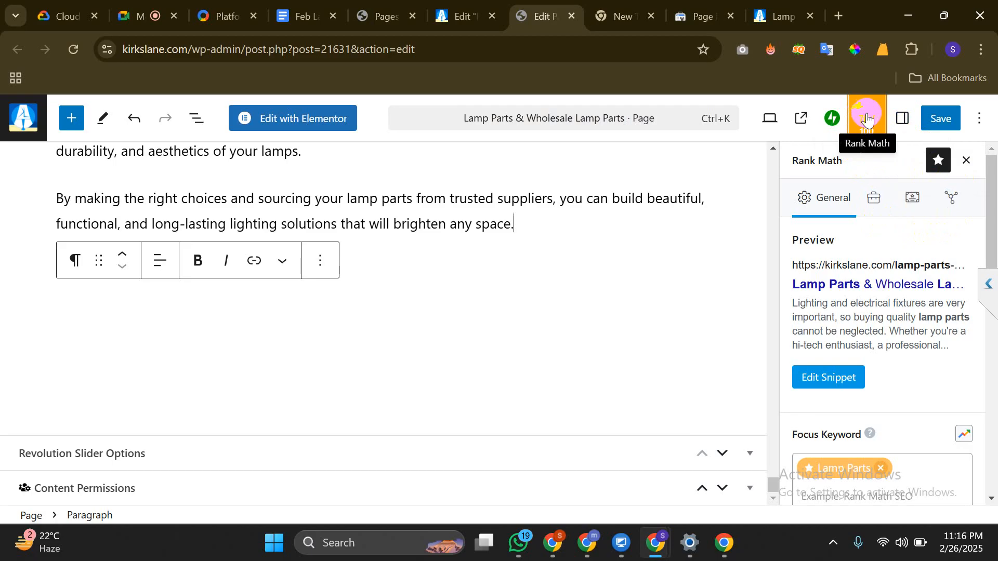
click(908, 121)
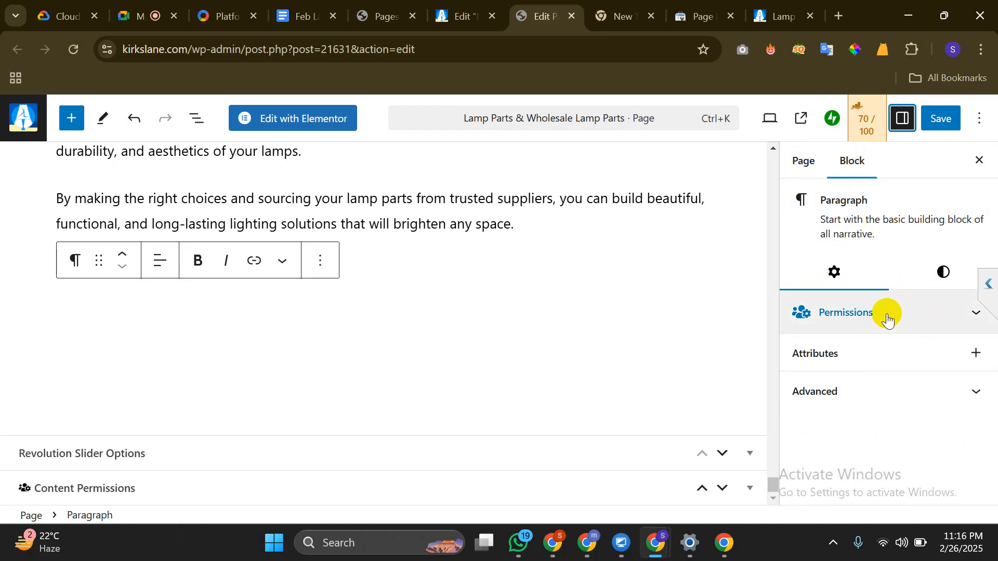
click(802, 162)
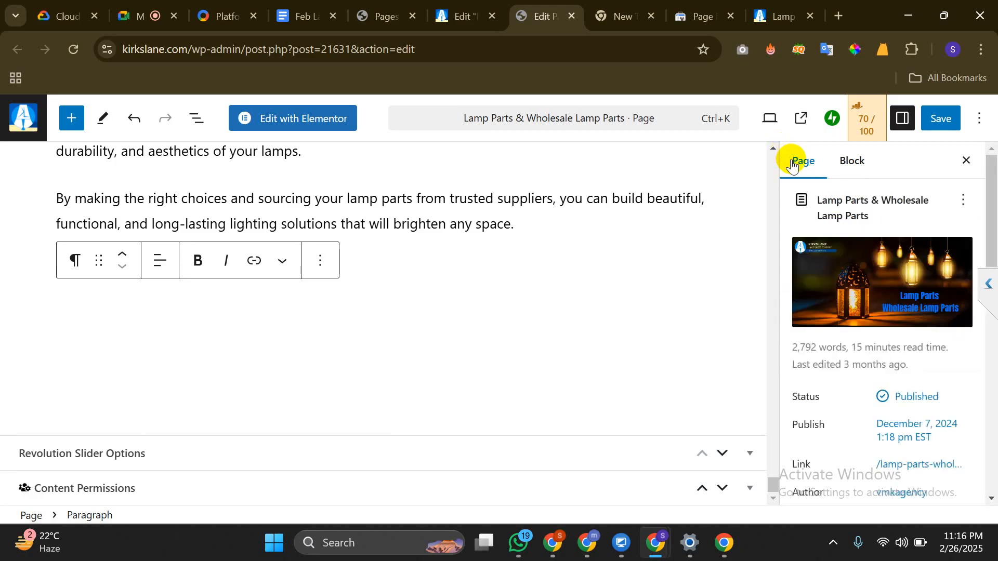
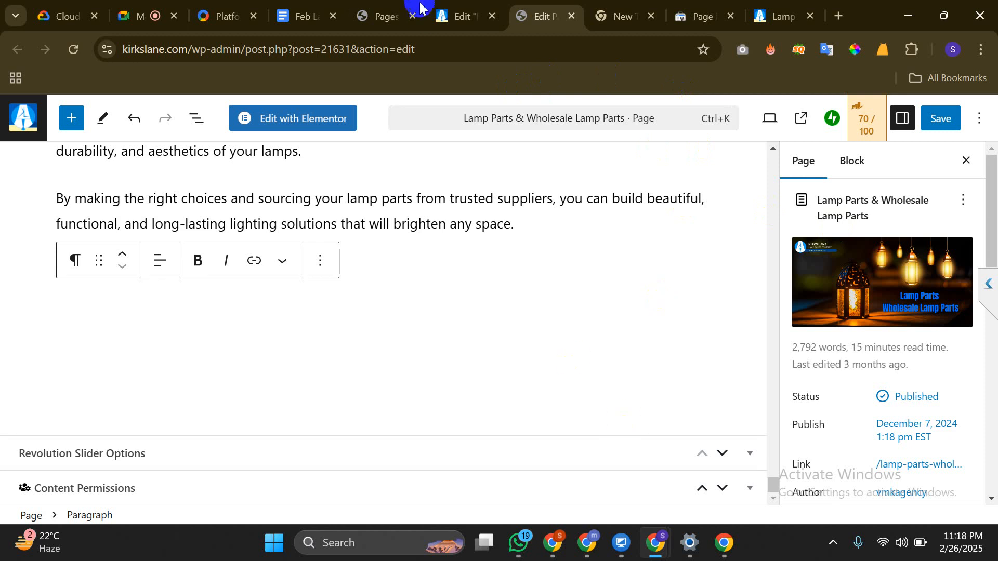
Dismiss the Google Meet call-ending warning and return to the Lamp Parts page editor
click(150, 12)
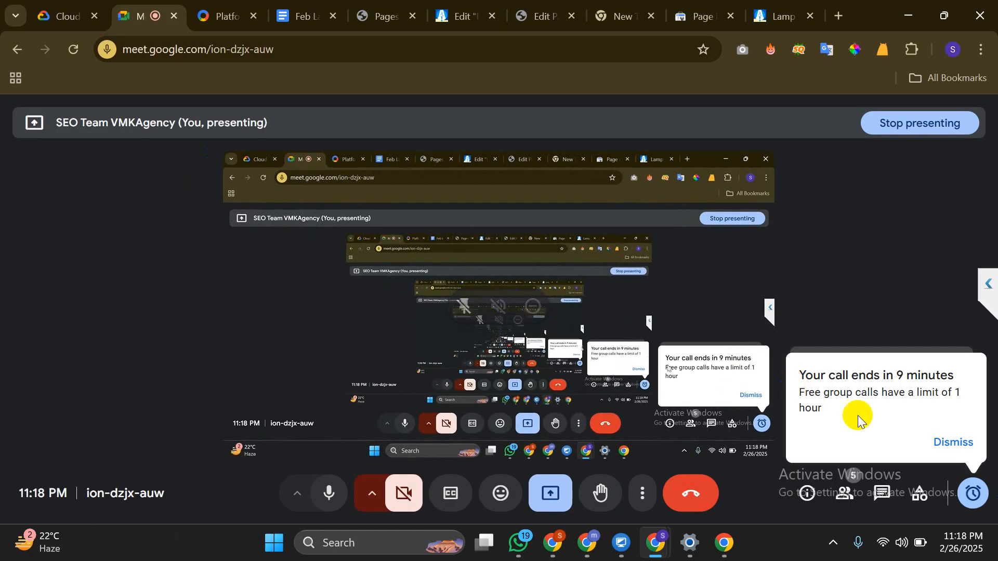
click(943, 442)
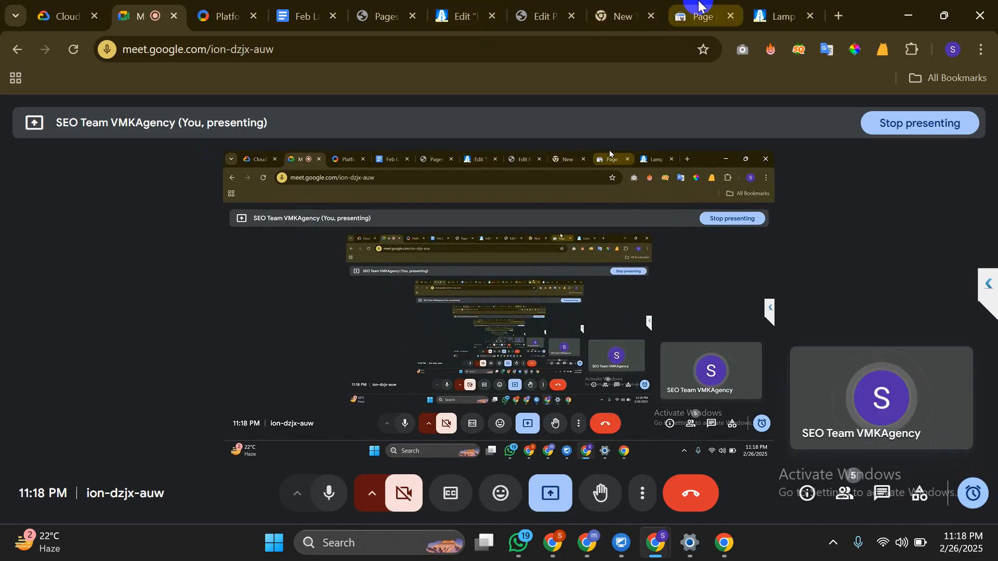
click(535, 6)
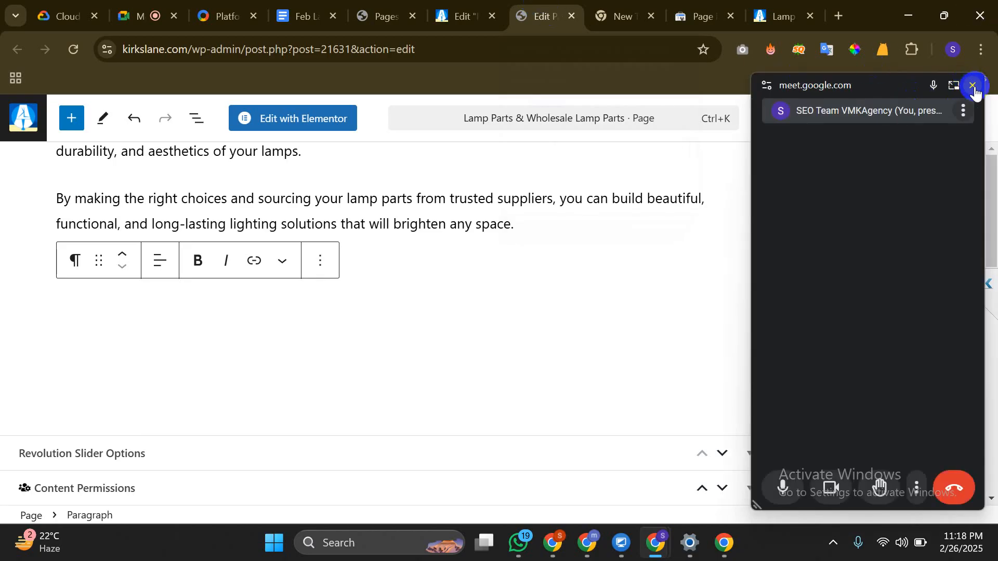
Close the floating Meet window, glance at the 404 report, and open the Monter Lite lamp shades post
click(972, 86)
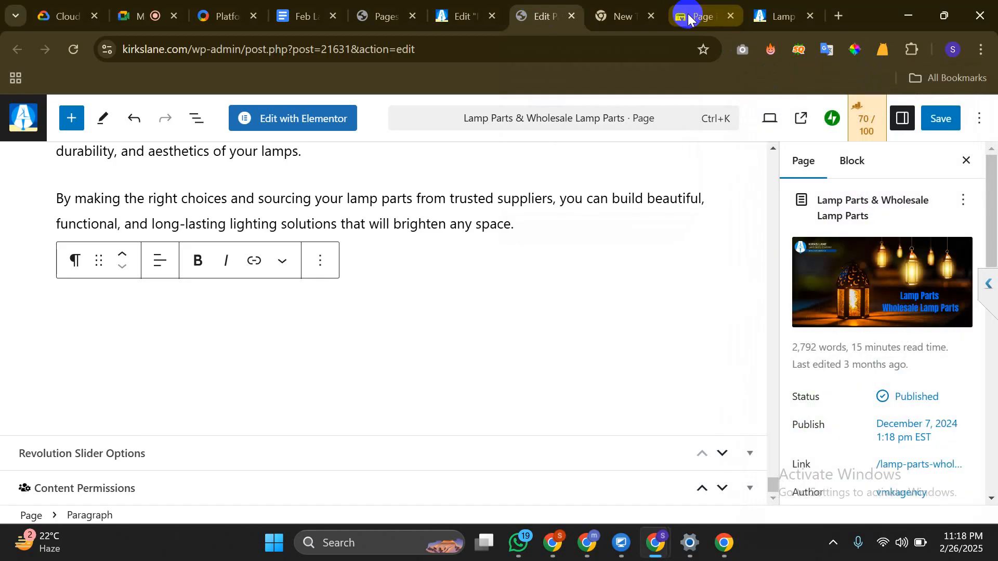
click(688, 19)
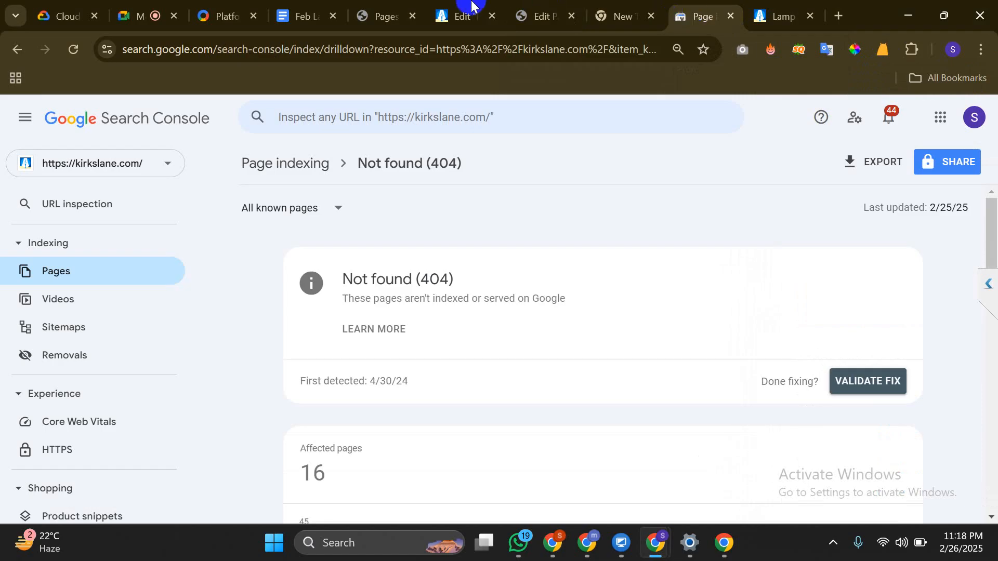
click(462, 15)
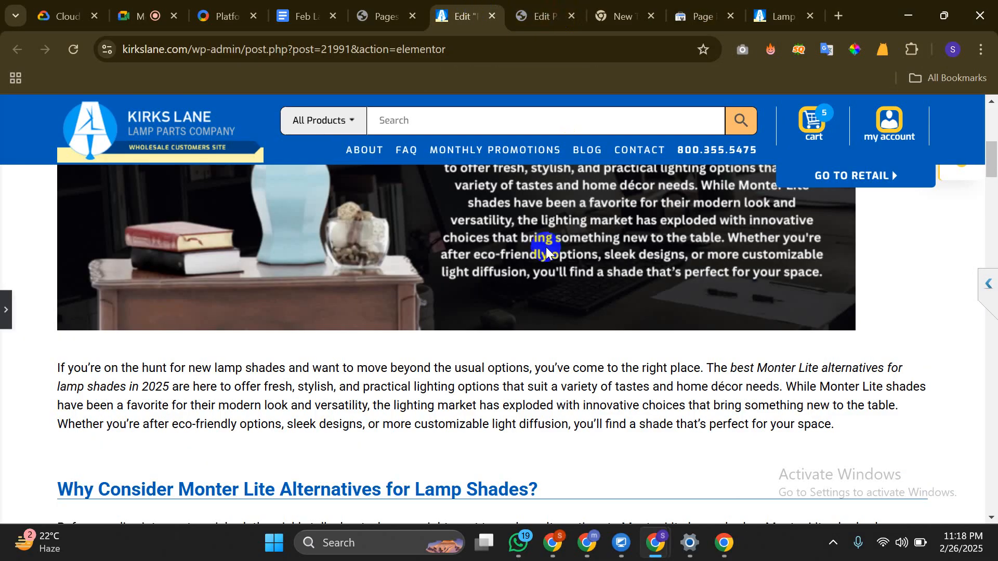
scroll(545, 248, up, 8)
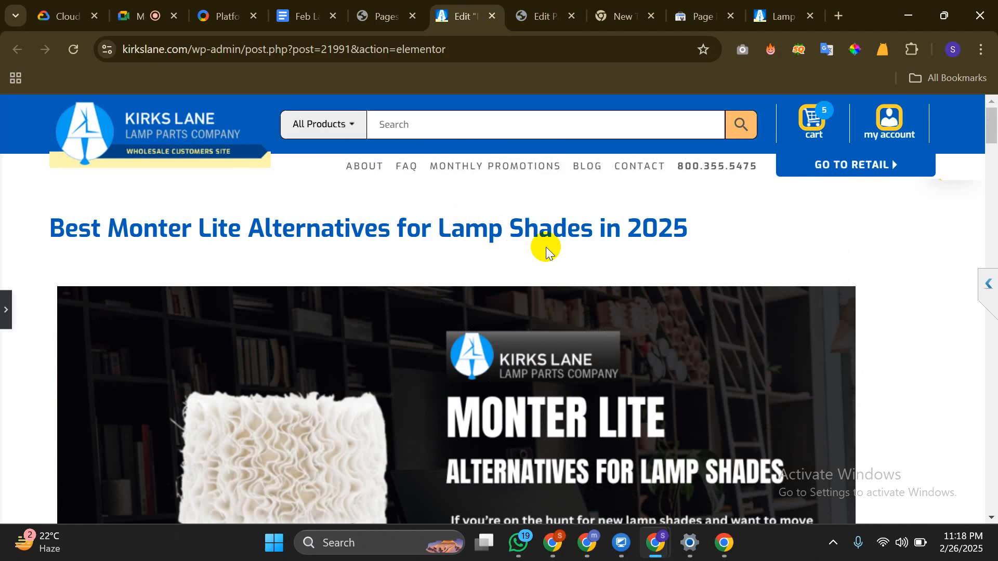
scroll(545, 247, down, 3)
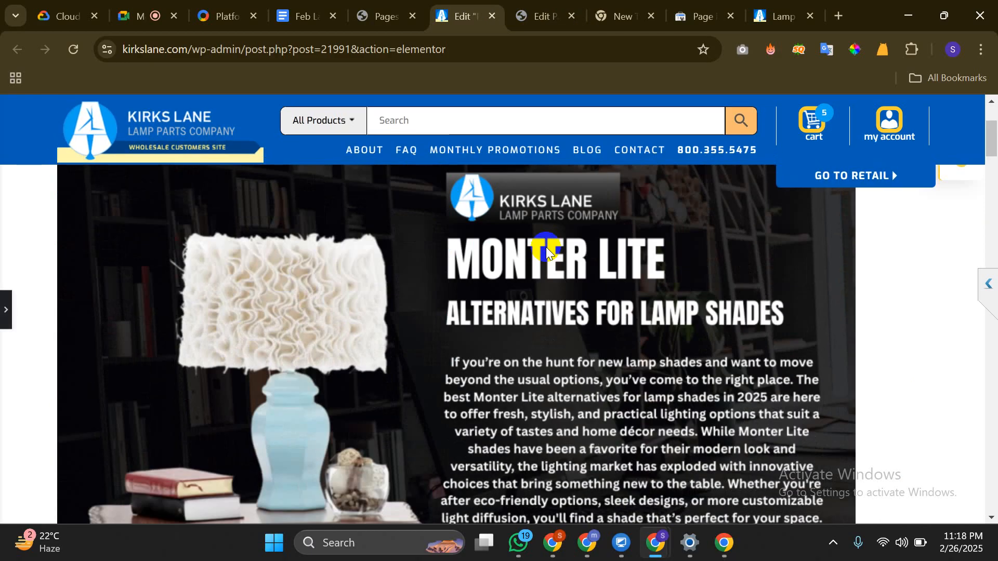
click(541, 16)
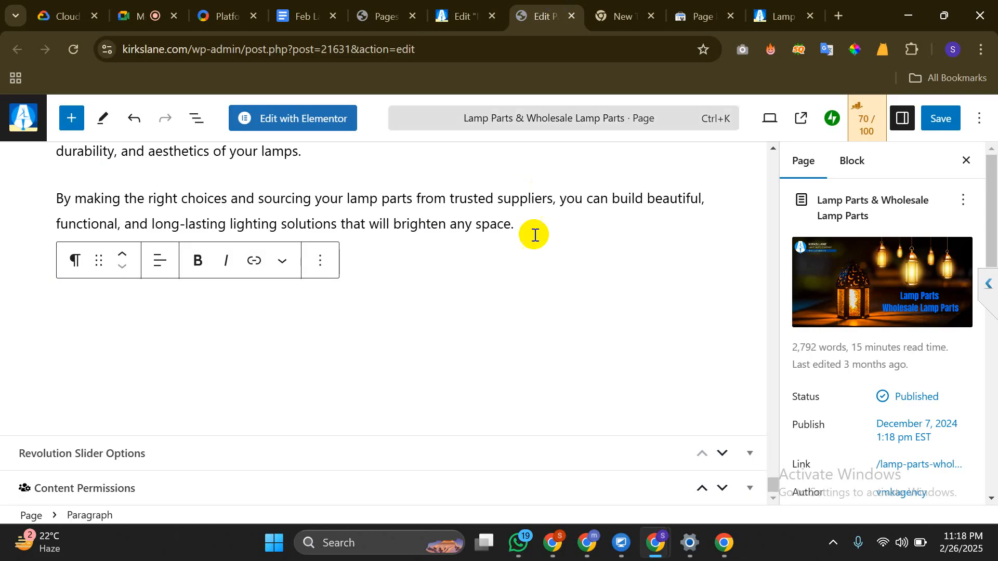
scroll(535, 235, up, 20)
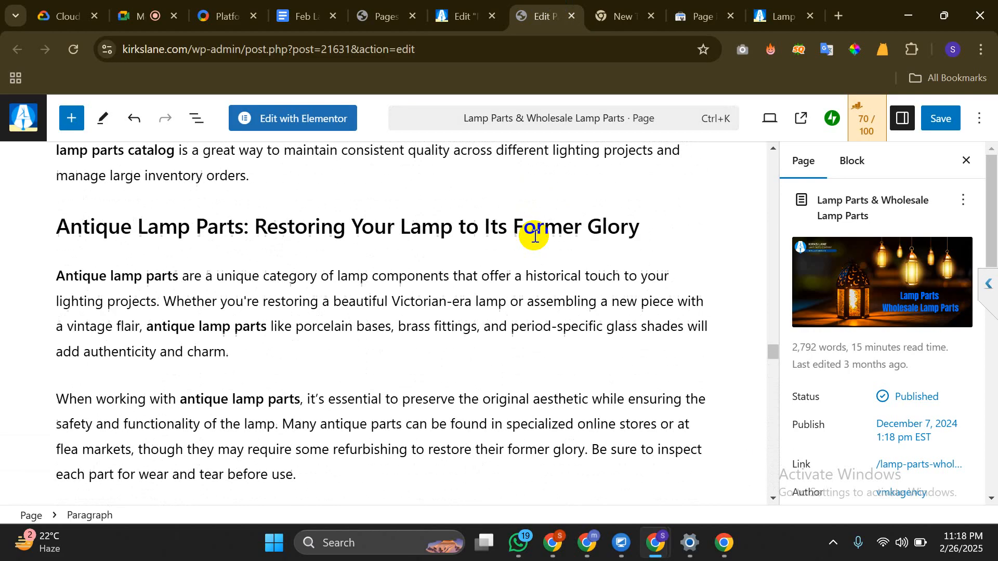
scroll(535, 235, up, 10)
scroll(527, 328, up, 8)
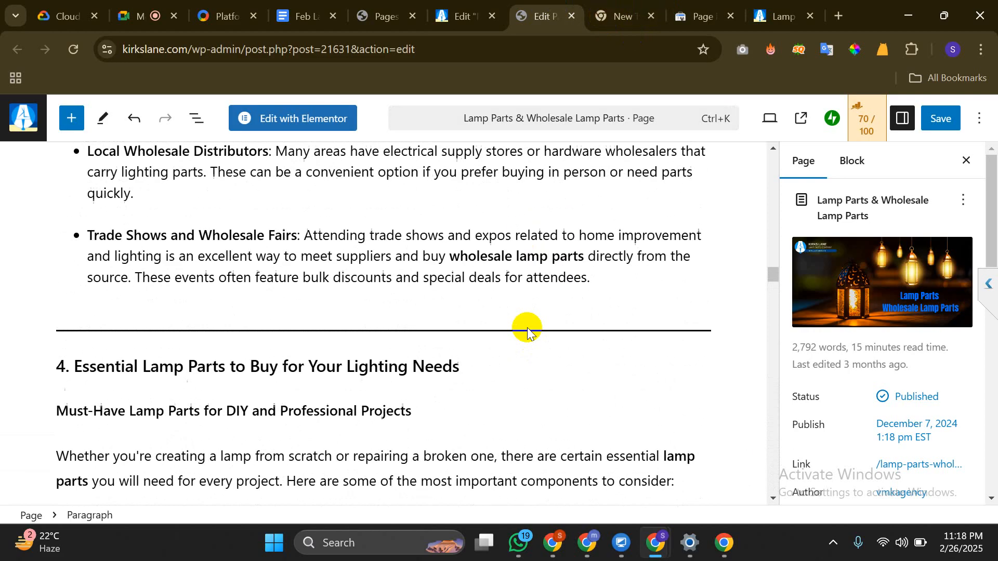
scroll(526, 327, up, 20)
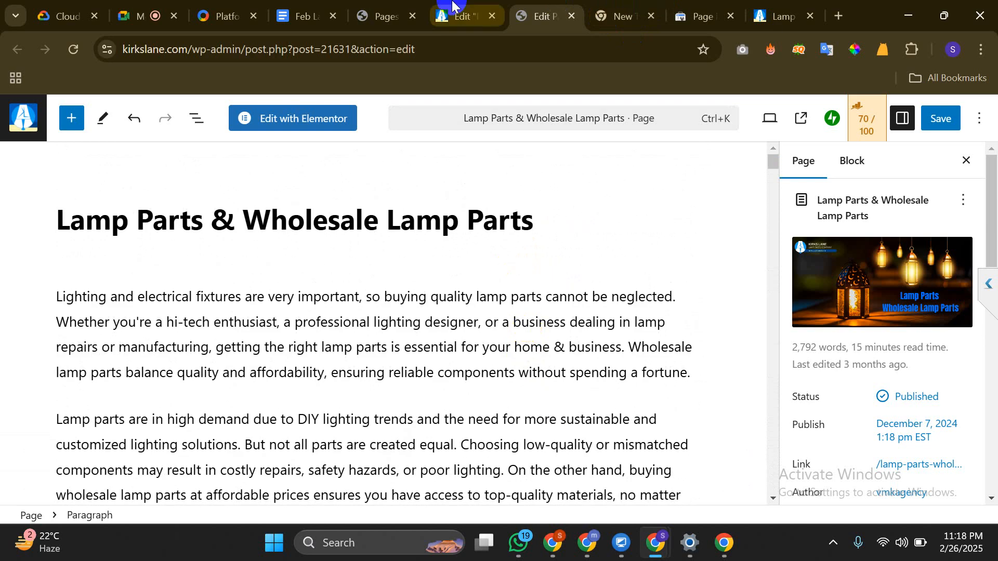
click(452, 7)
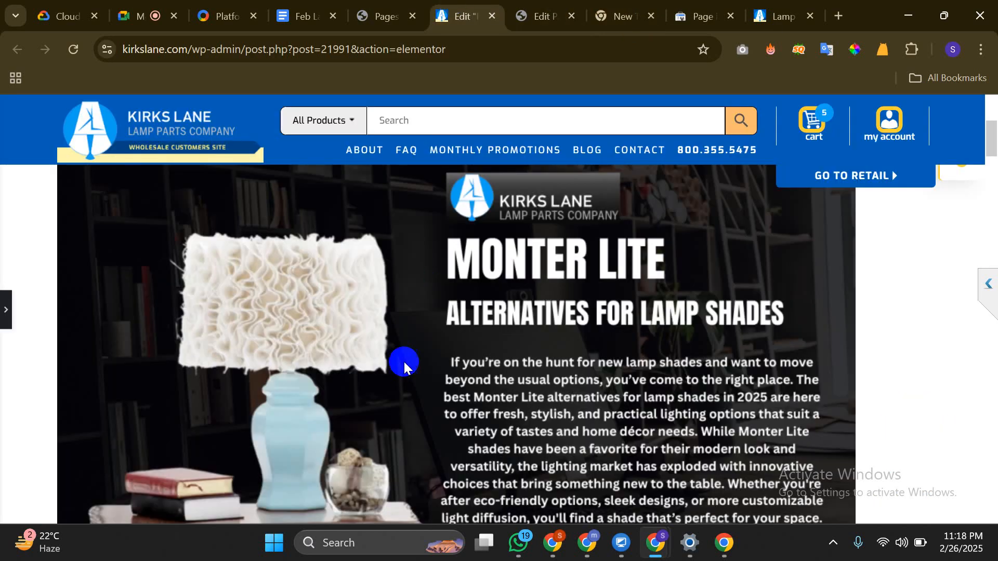
Select the Monter Lite lamp hero image in the Elementor editing panel
click(5, 327)
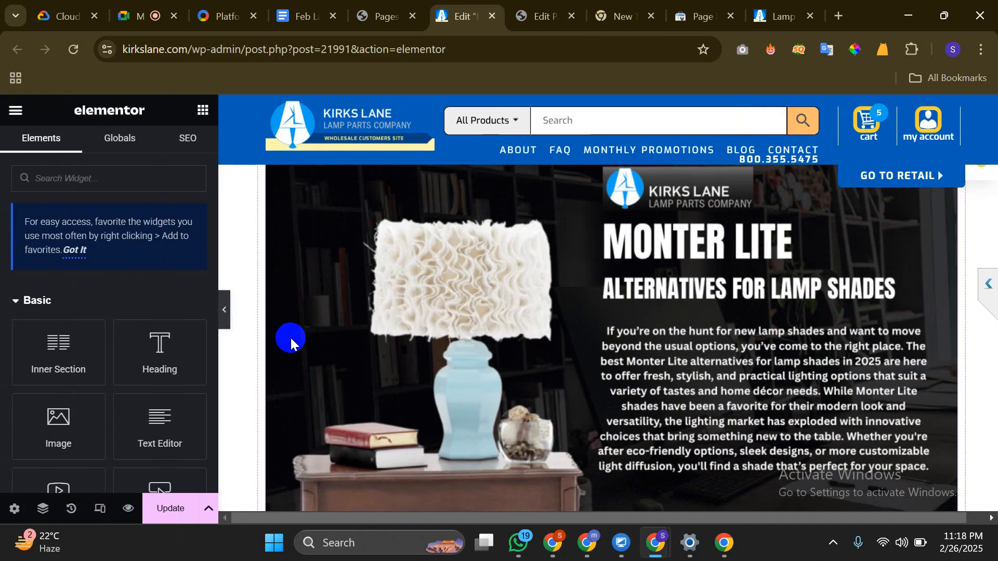
scroll(289, 335, down, 8)
scroll(290, 336, up, 6)
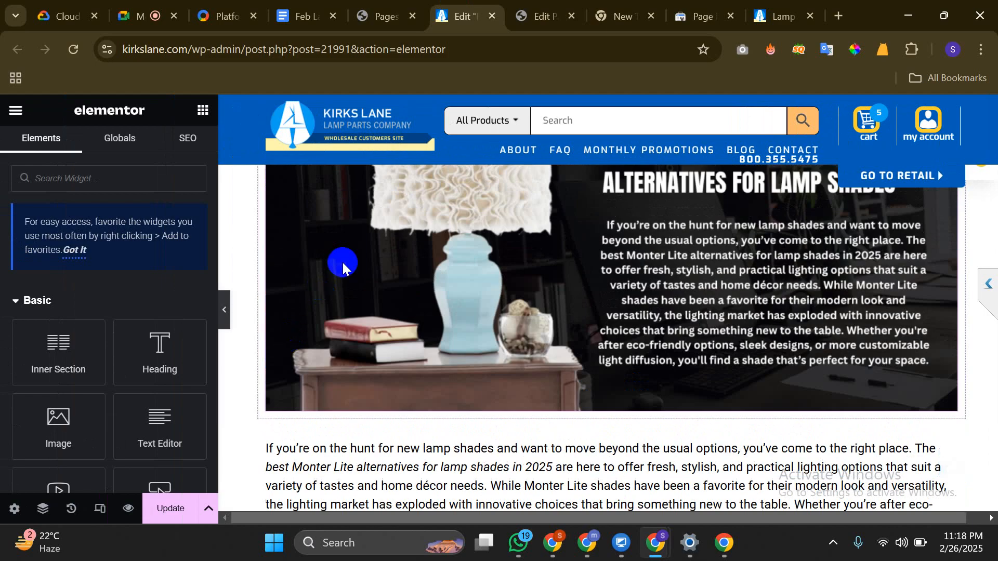
click(342, 261)
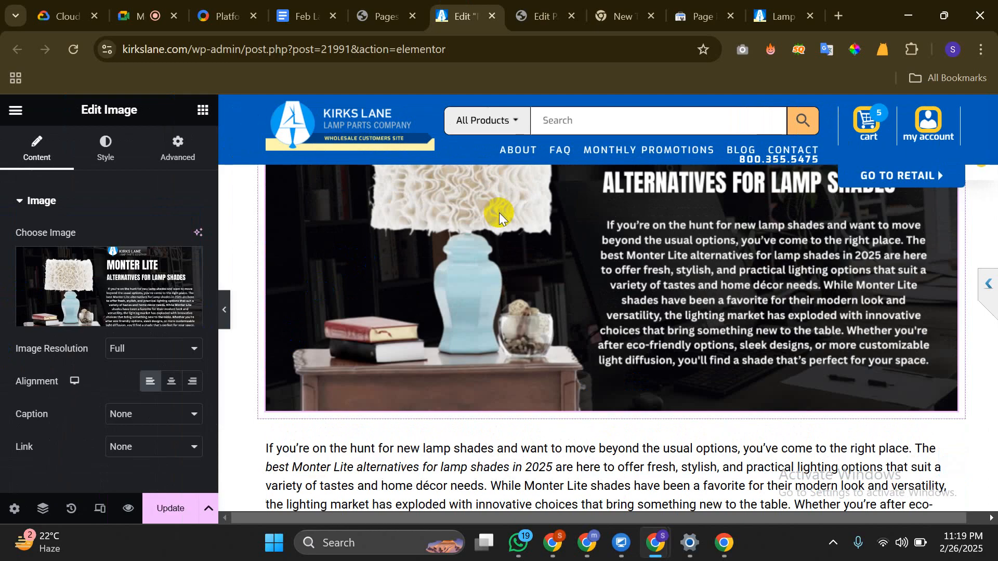
Open the media library, close it with the image unchanged, and switch to the Kirks Lane FAQ page
click(492, 238)
click(52, 296)
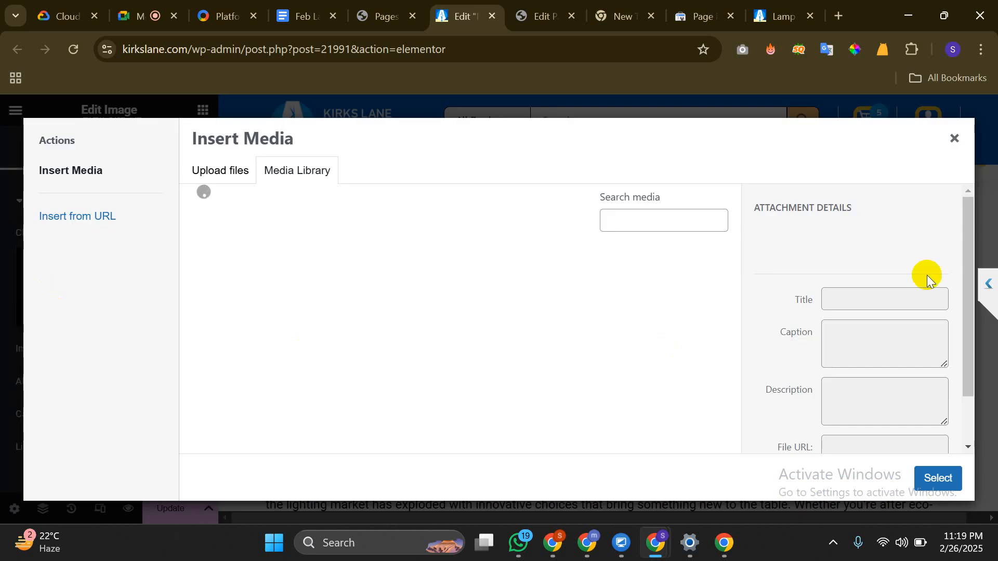
click(955, 139)
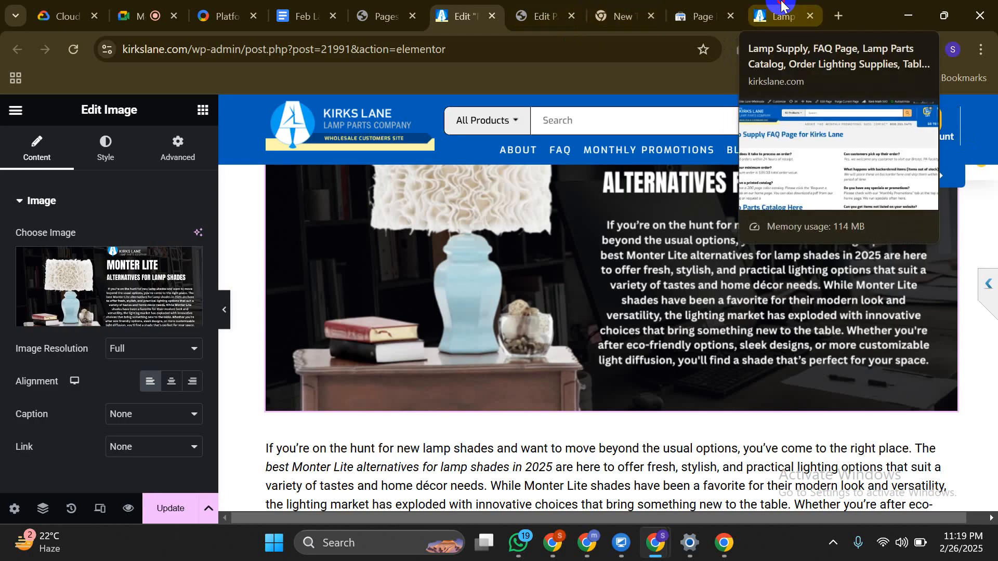
click(775, 14)
click(724, 543)
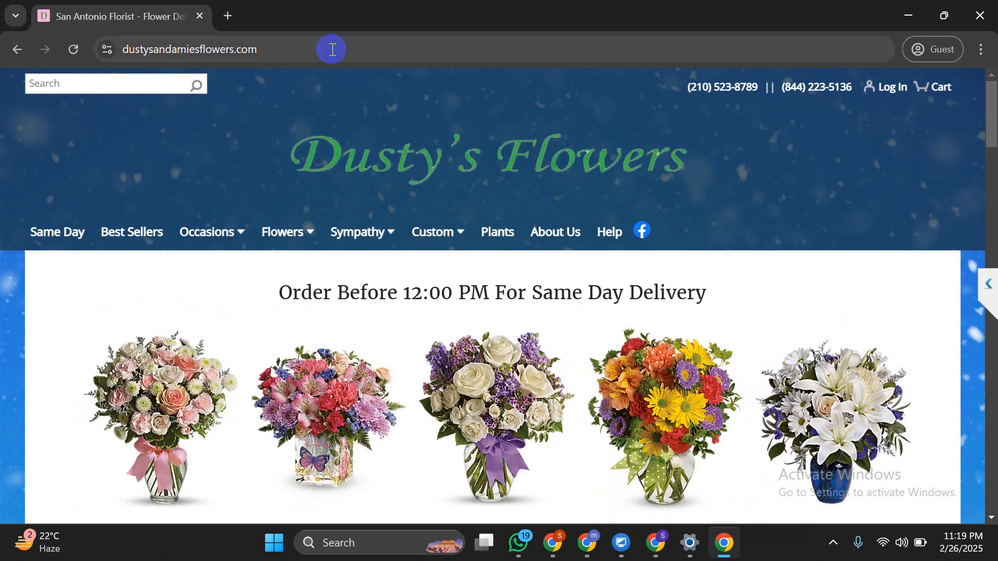
Search Google for 'bulk SEO Agency' and translate the results page into English
click(332, 49)
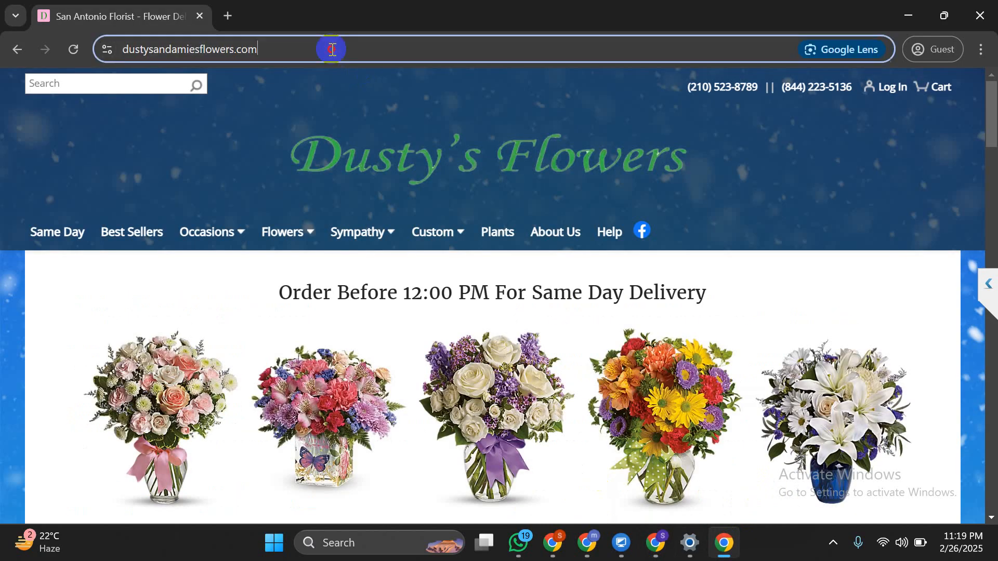
text(f)
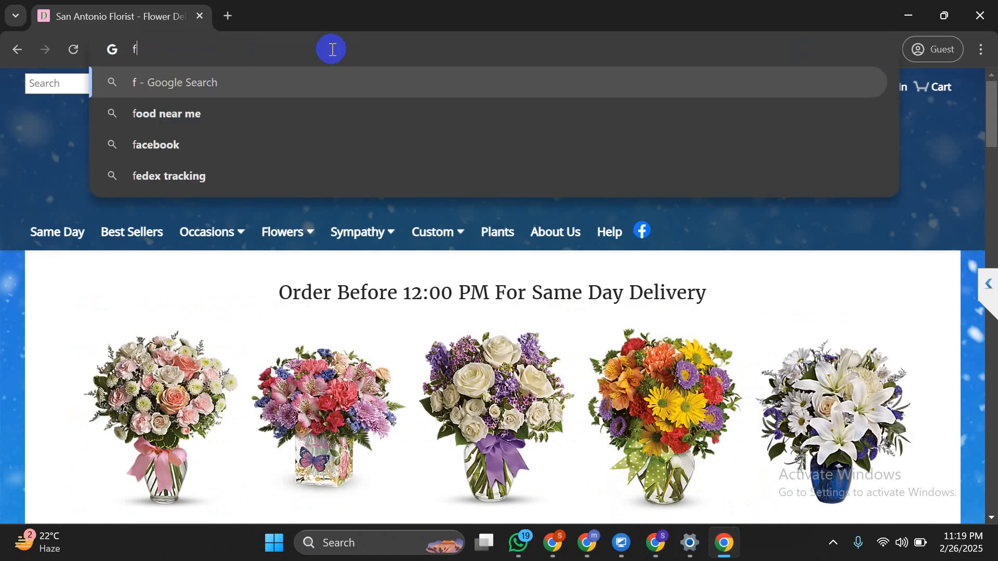
key(BackSpace)
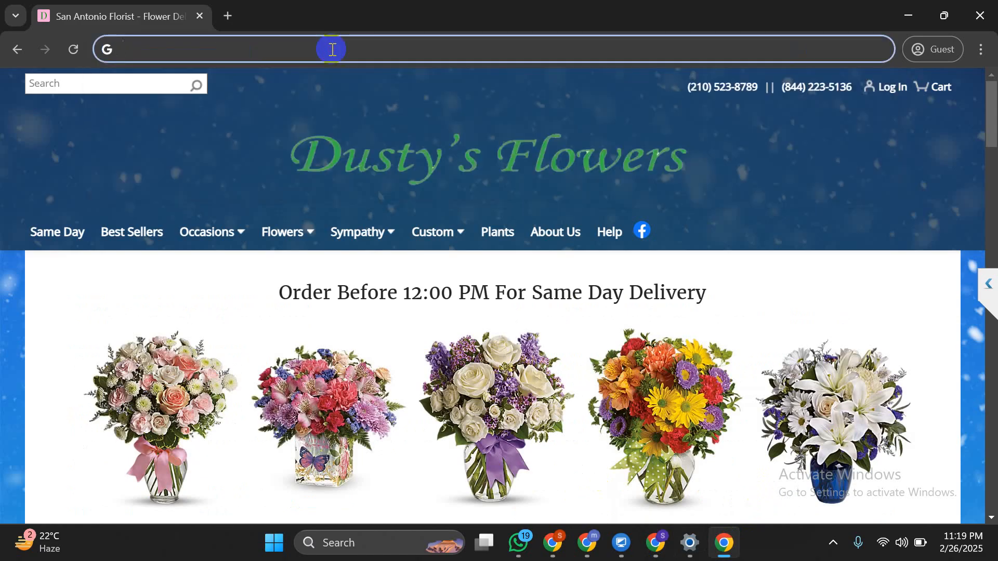
text(bulk SEO )
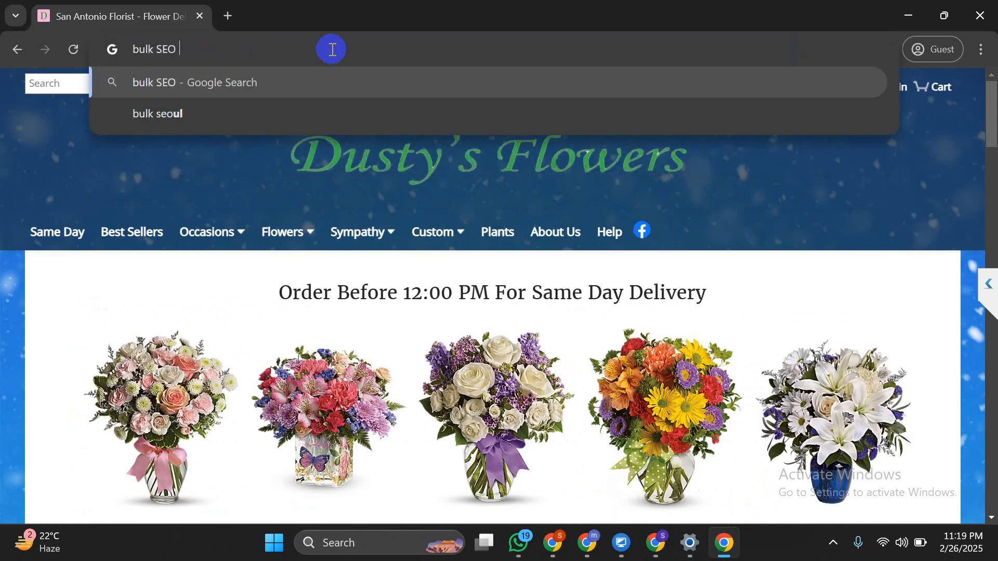
text(Agency)
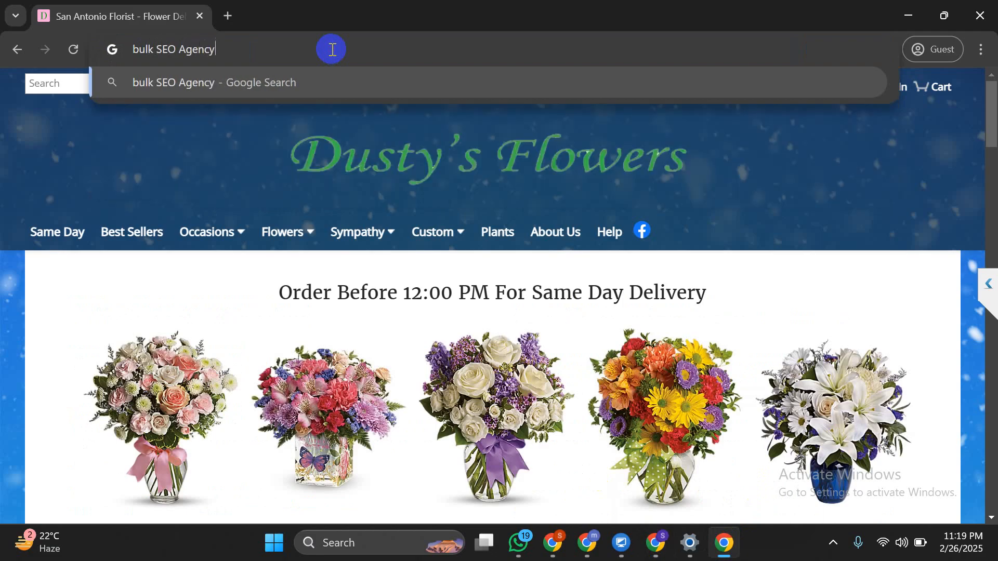
key(Return)
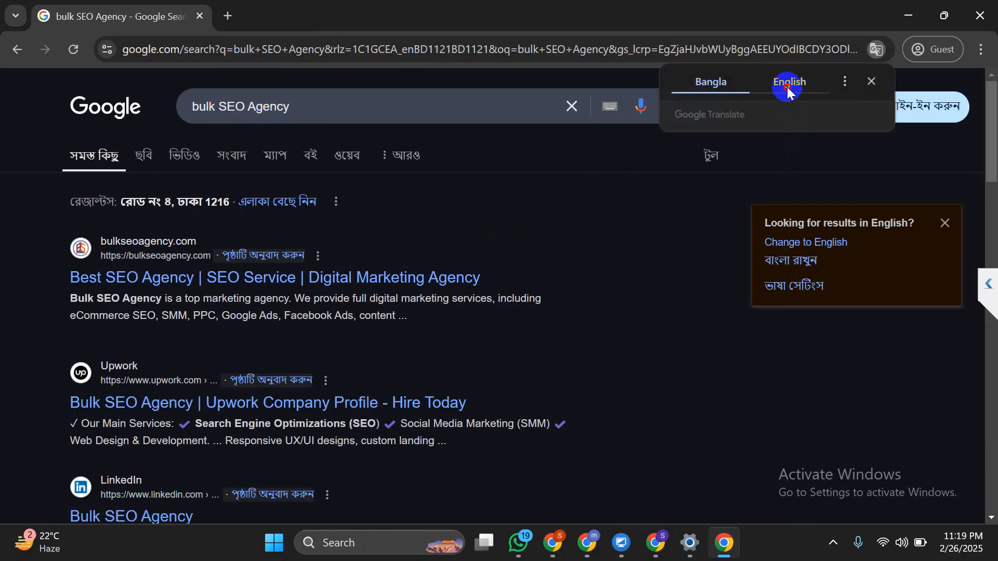
click(789, 83)
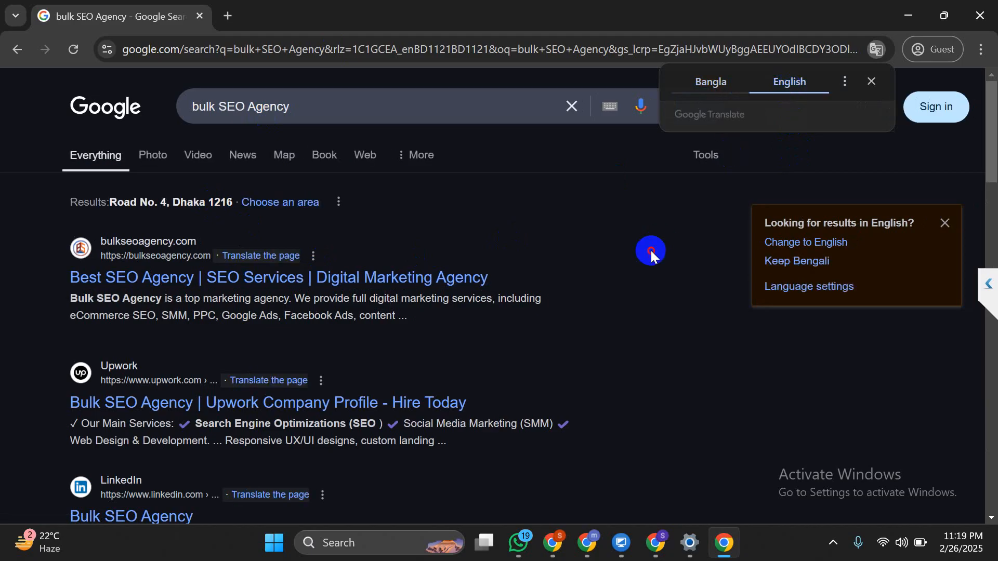
scroll(650, 248, down, 4)
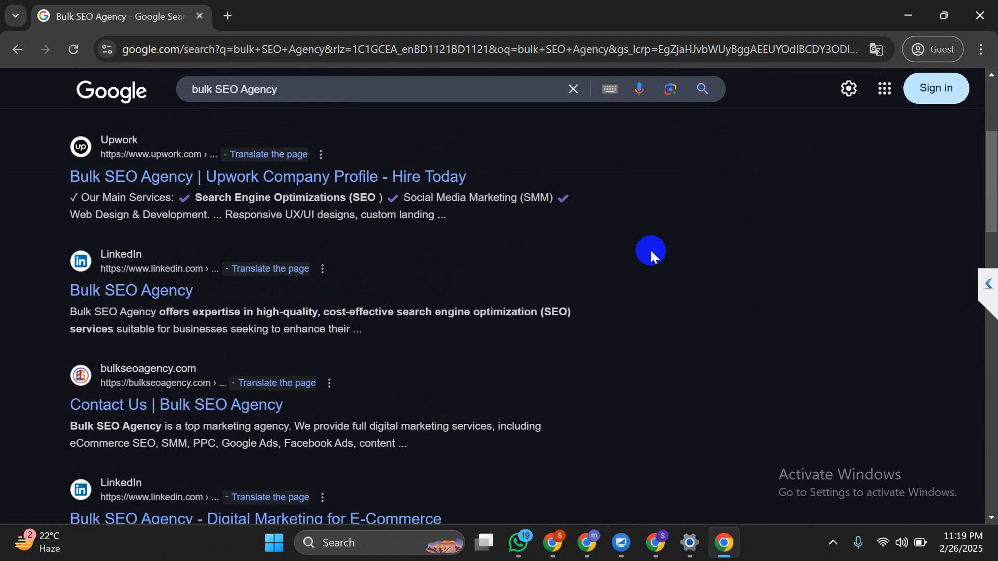
scroll(652, 253, down, 7)
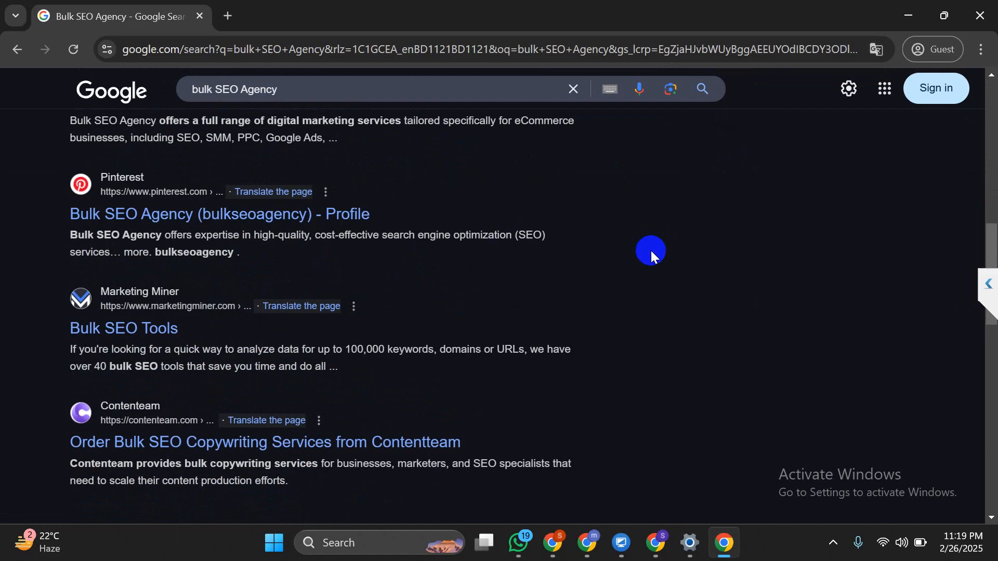
scroll(673, 251, up, 11)
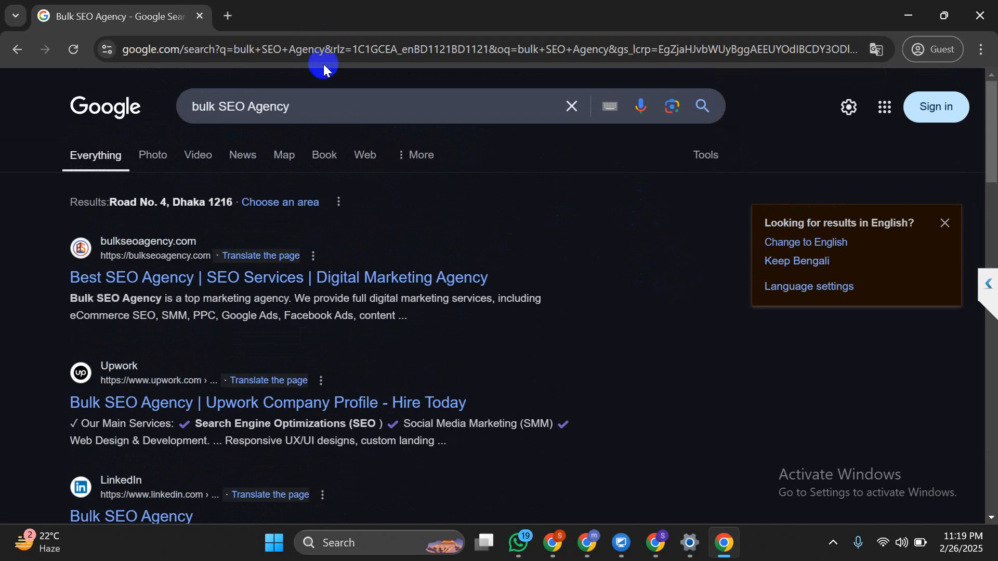
Bring the Lamp Supply FAQ browser window forward
click(327, 44)
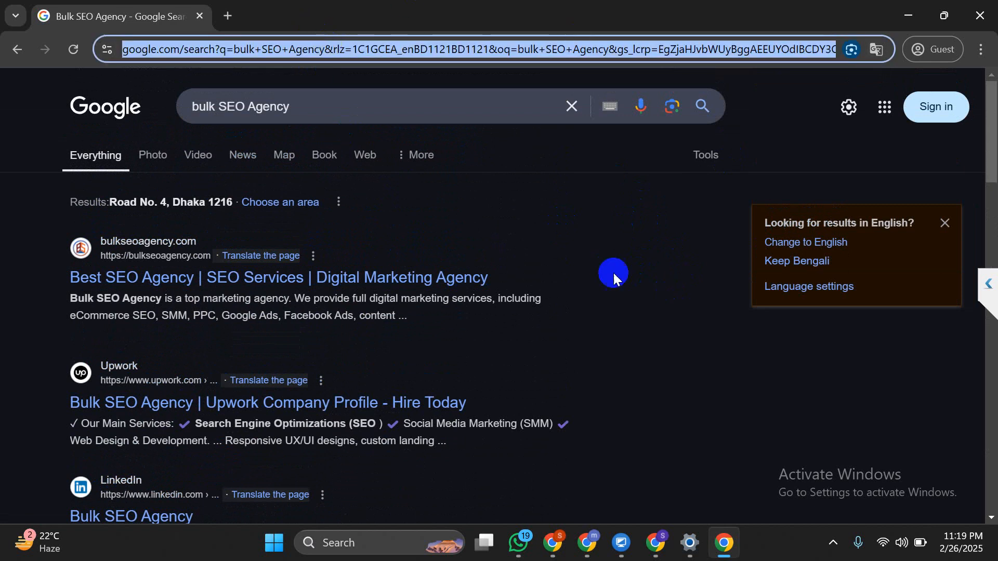
mouse_move(657, 559)
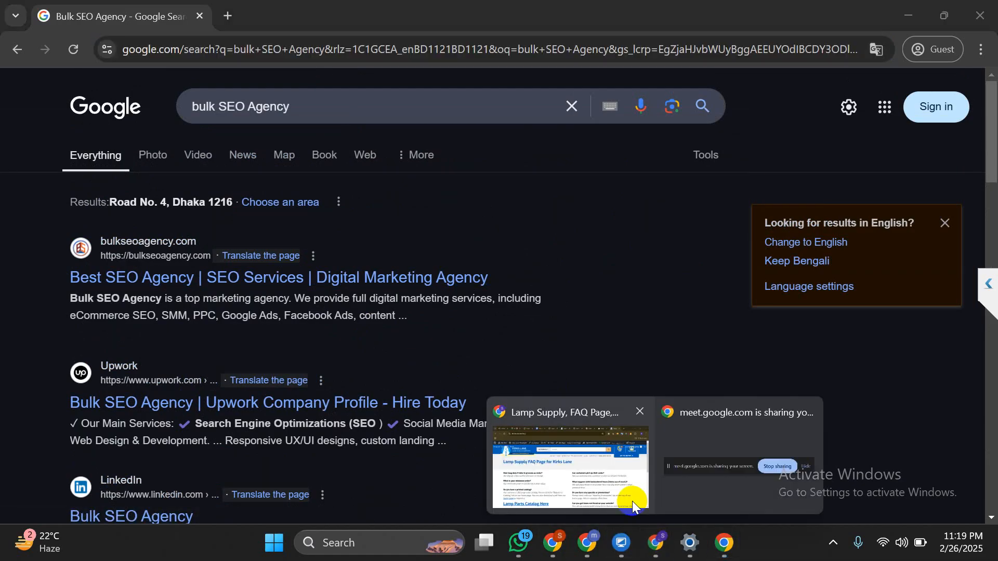
click(632, 501)
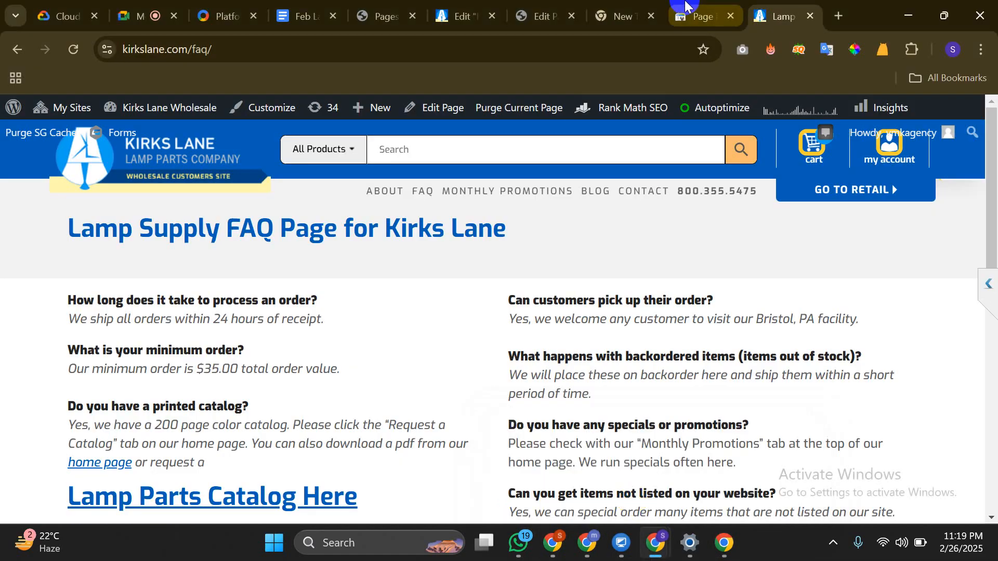
Open the Lamp Parts page editor's Rank Math SEO panel scoring 70/100
mouse_move(686, 5)
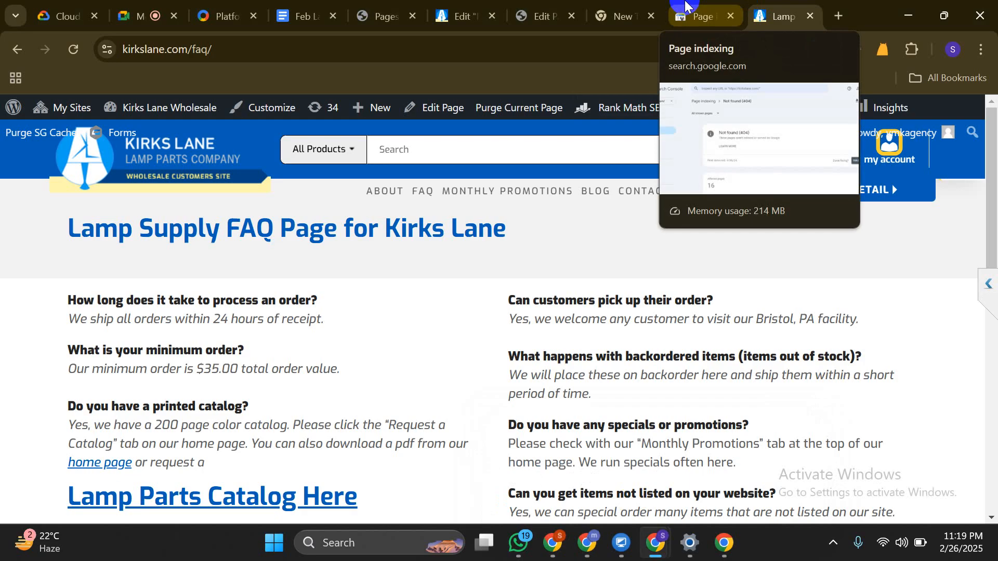
click(541, 16)
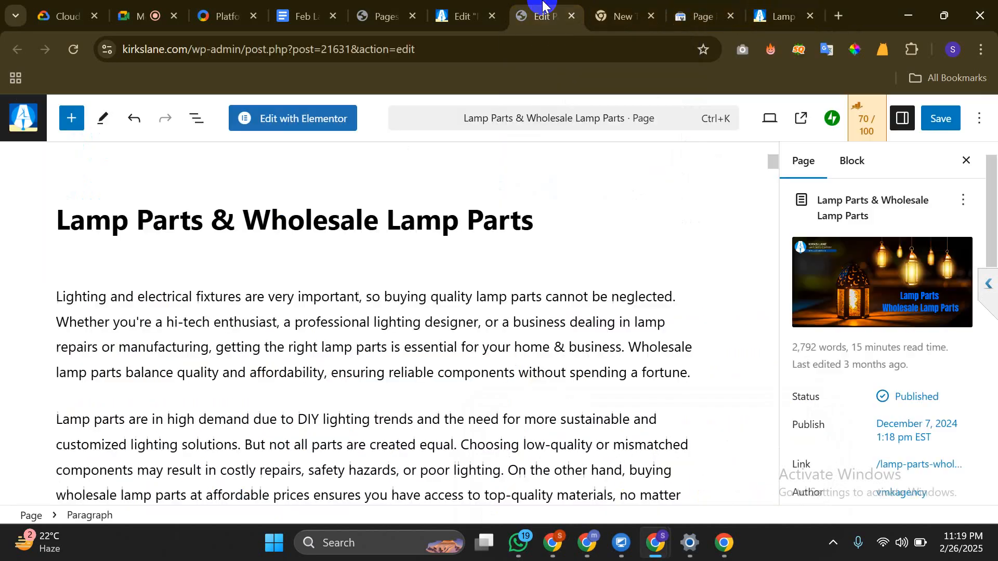
scroll(938, 344, down, 4)
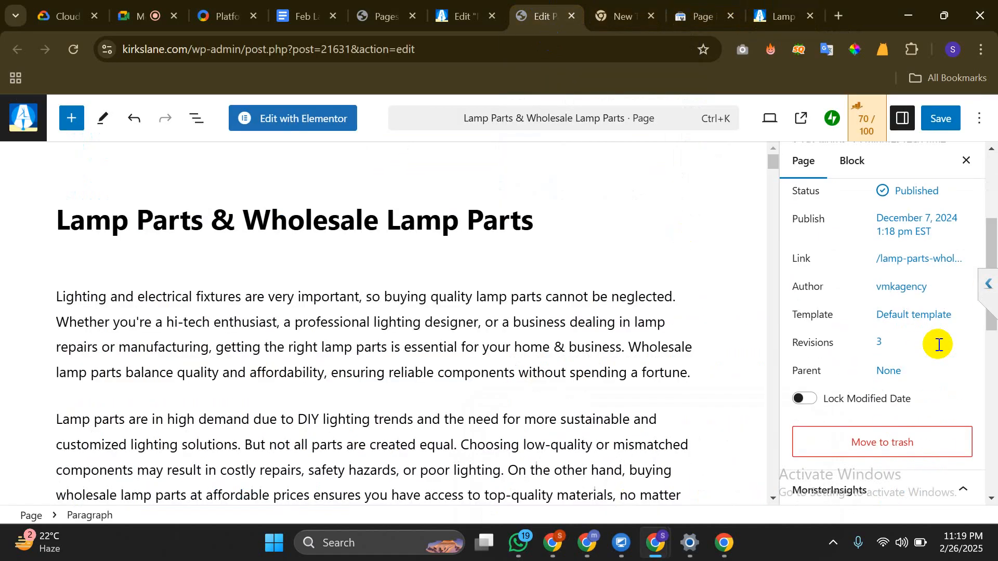
scroll(937, 343, up, 4)
click(873, 130)
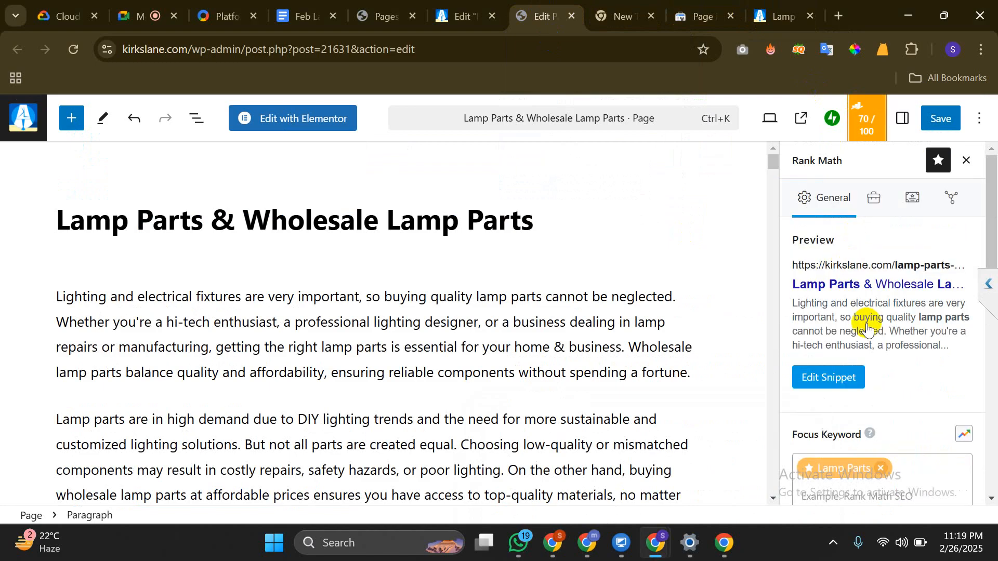
scroll(862, 338, down, 2)
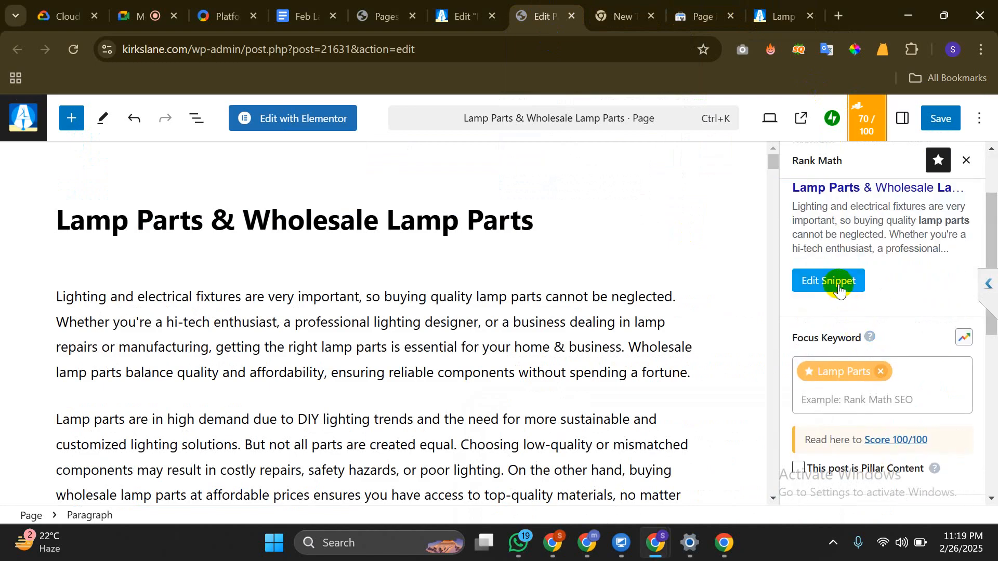
scroll(841, 291, up, 2)
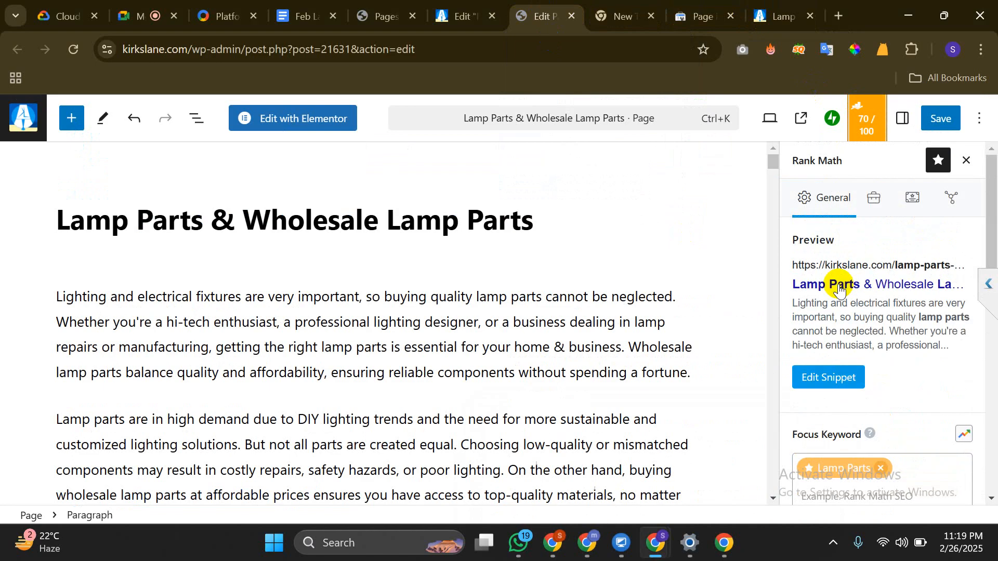
Open the page's search snippet editor, then switch back to the bulk SEO Agency results
click(828, 376)
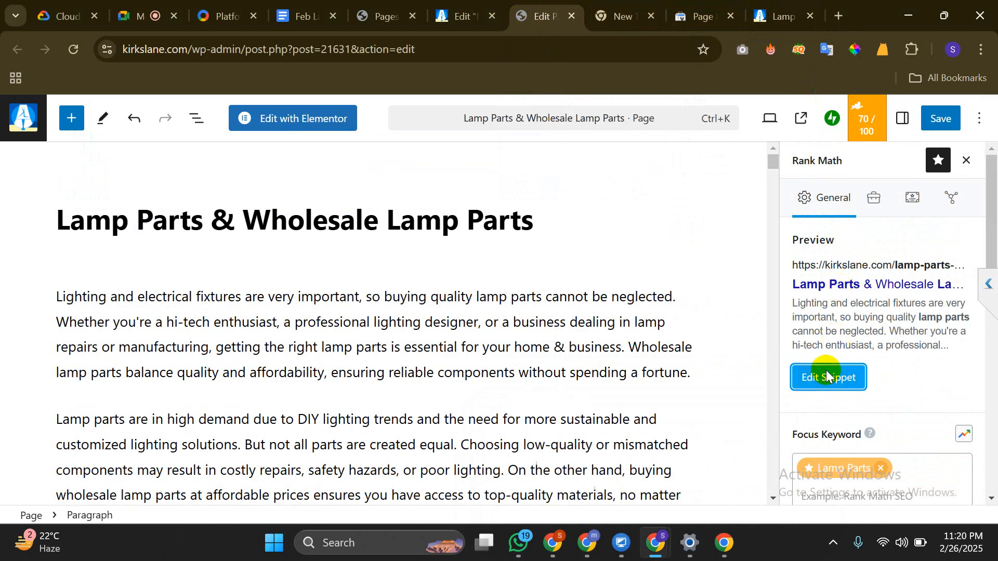
scroll(592, 285, down, 3)
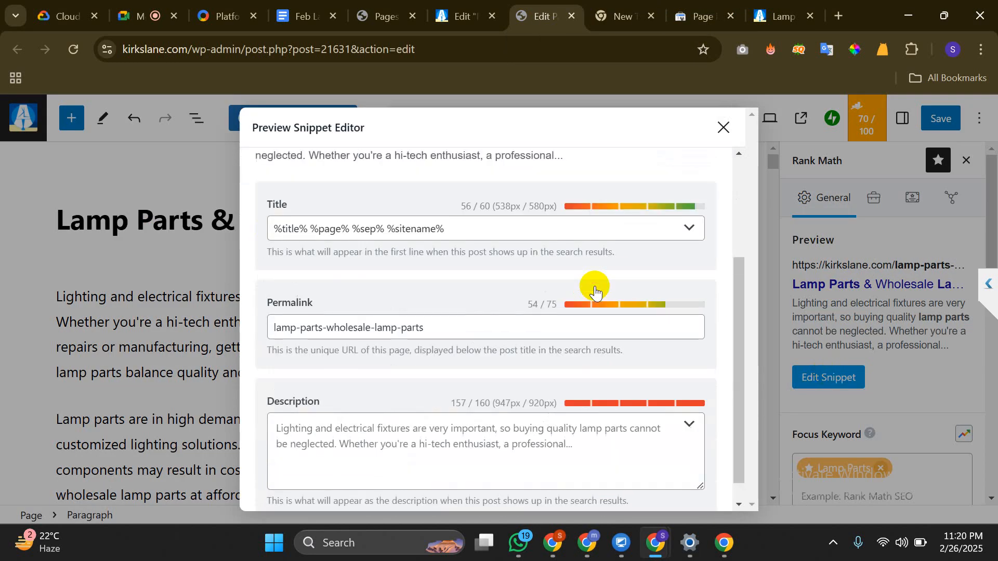
scroll(595, 290, up, 3)
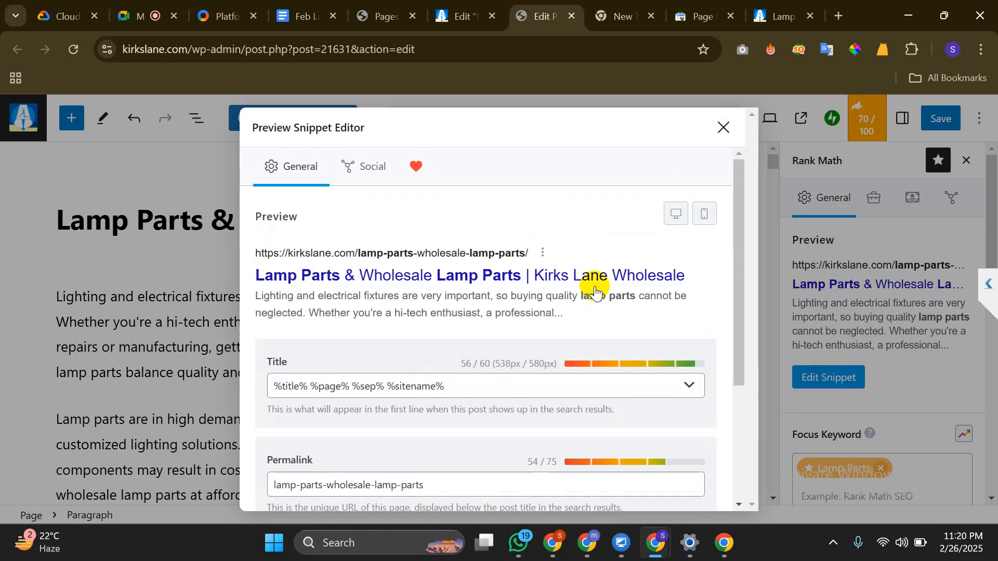
click(723, 542)
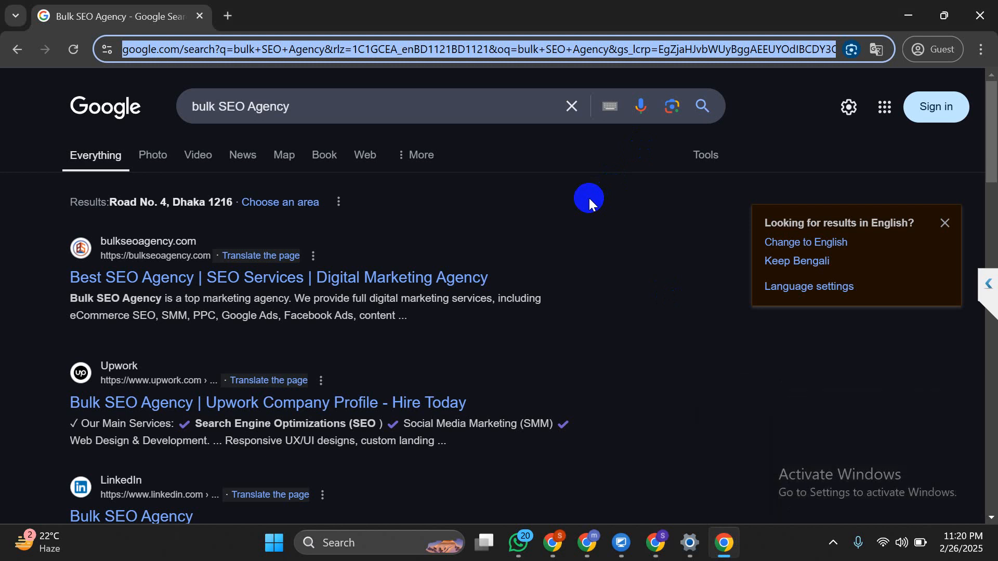
In a new tab, search Google for 'featured image show on how'
key(ctrl+t)
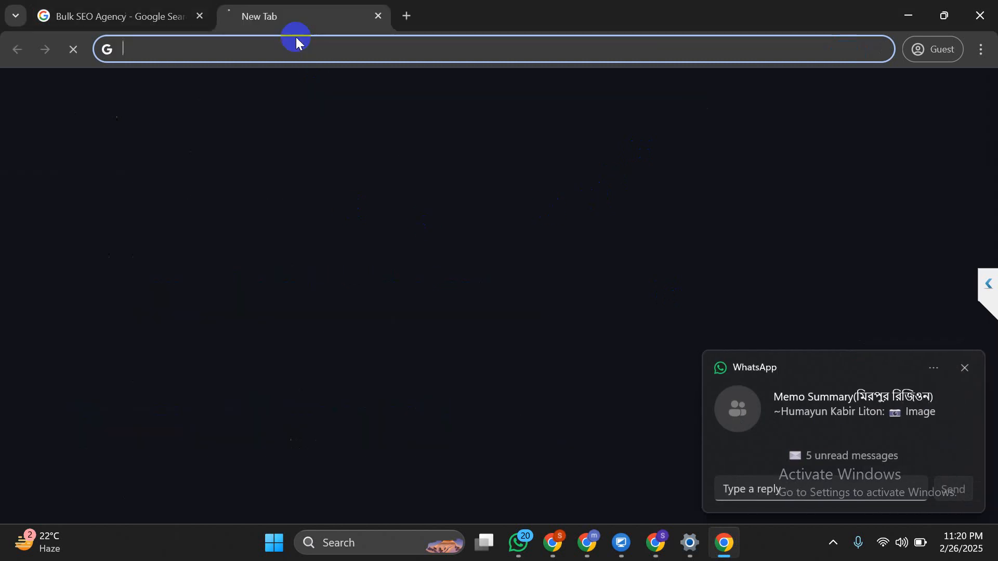
text(feat)
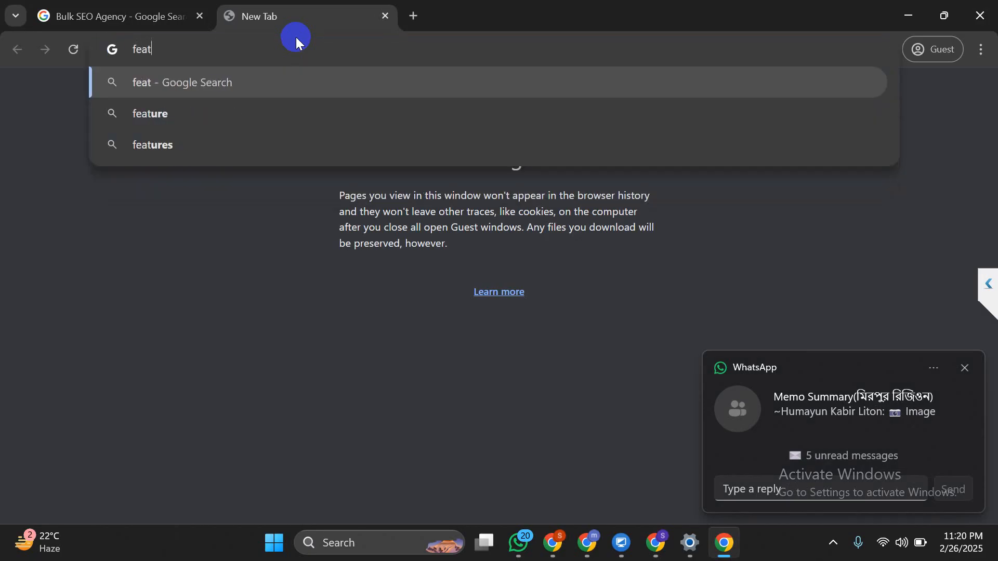
text(ured i)
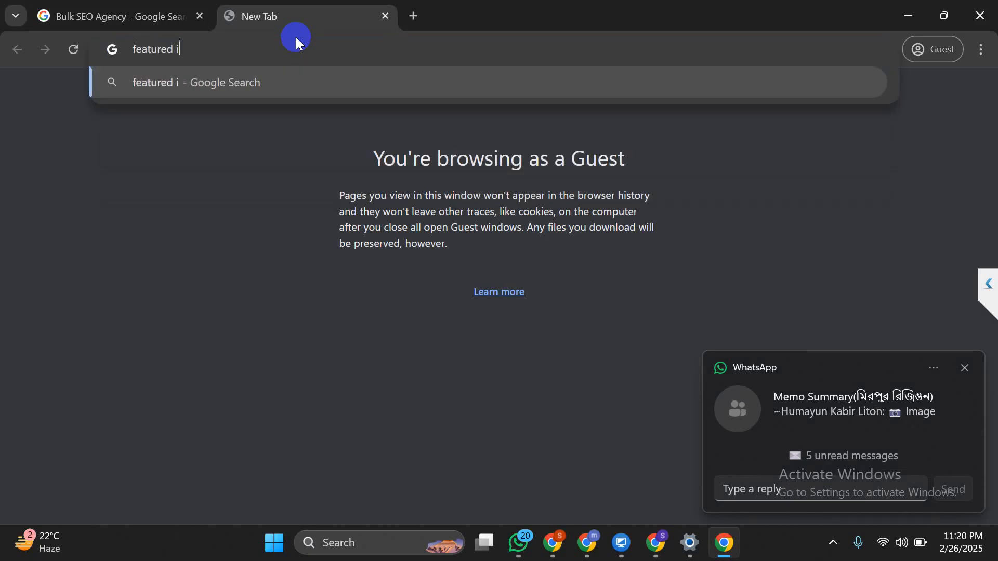
text(mage show o)
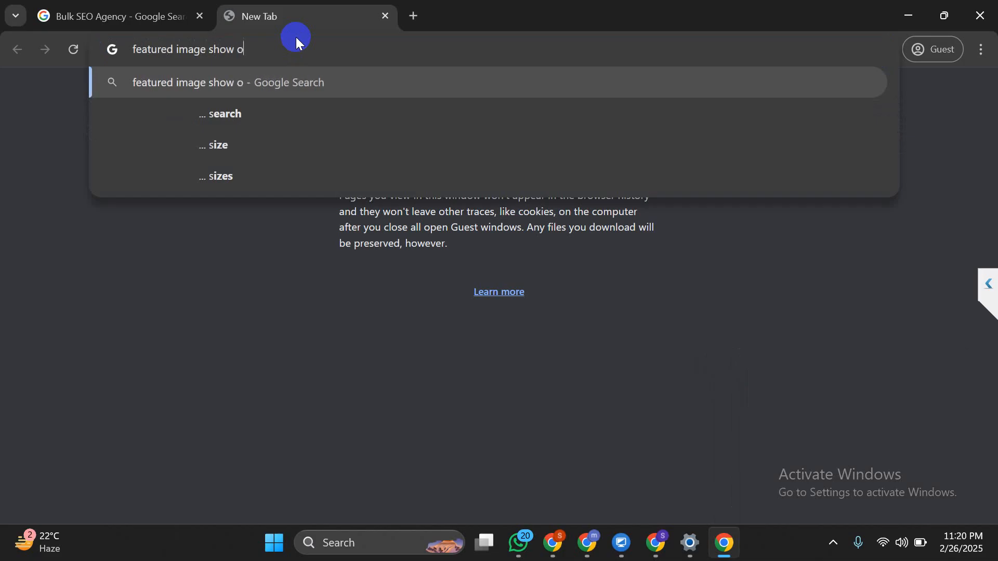
text(n wo)
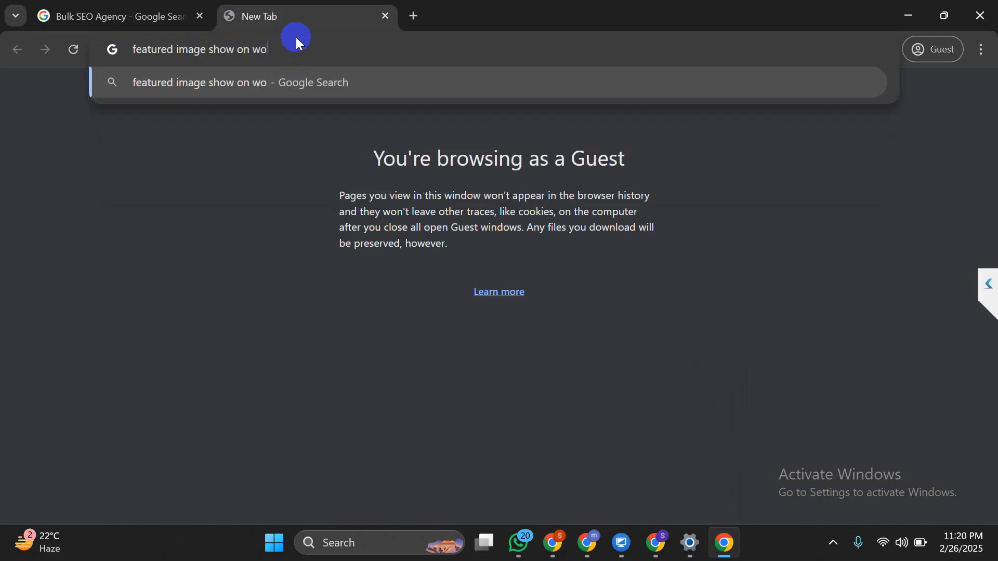
key(BackSpace)
key(BackSpace)
text(how)
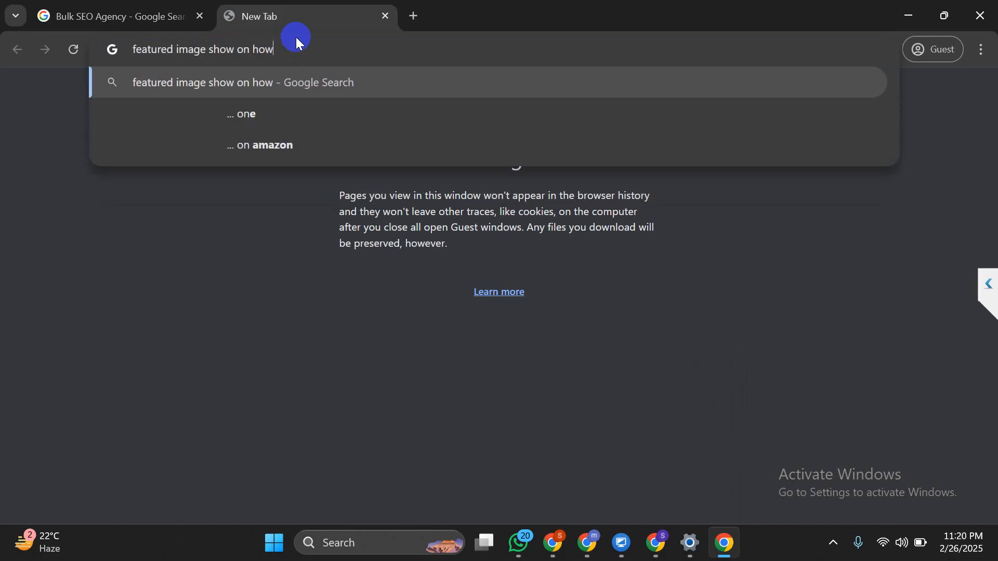
key(Return)
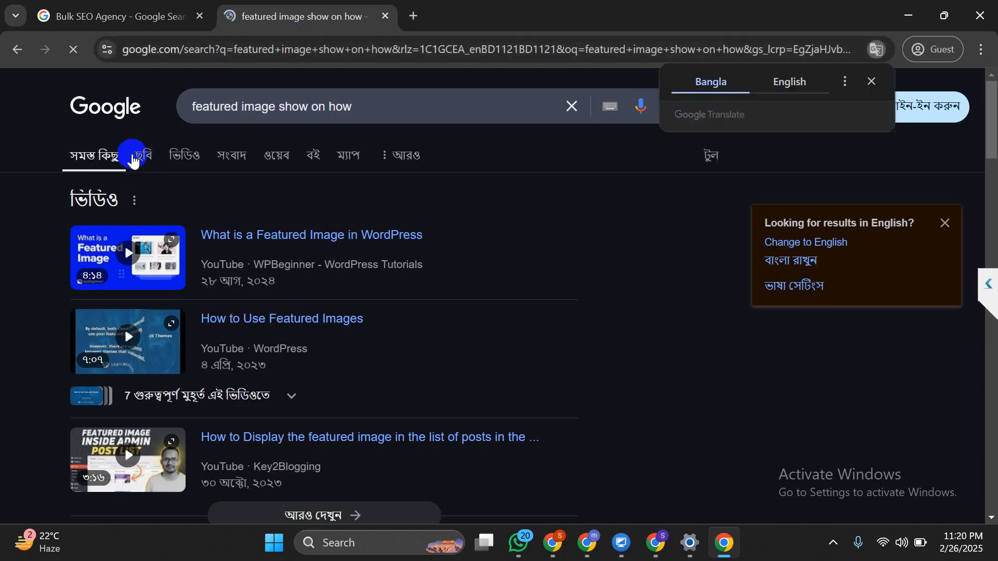
Browse the Google Images results for the query, then return to the Bulk SEO Agency results
click(133, 158)
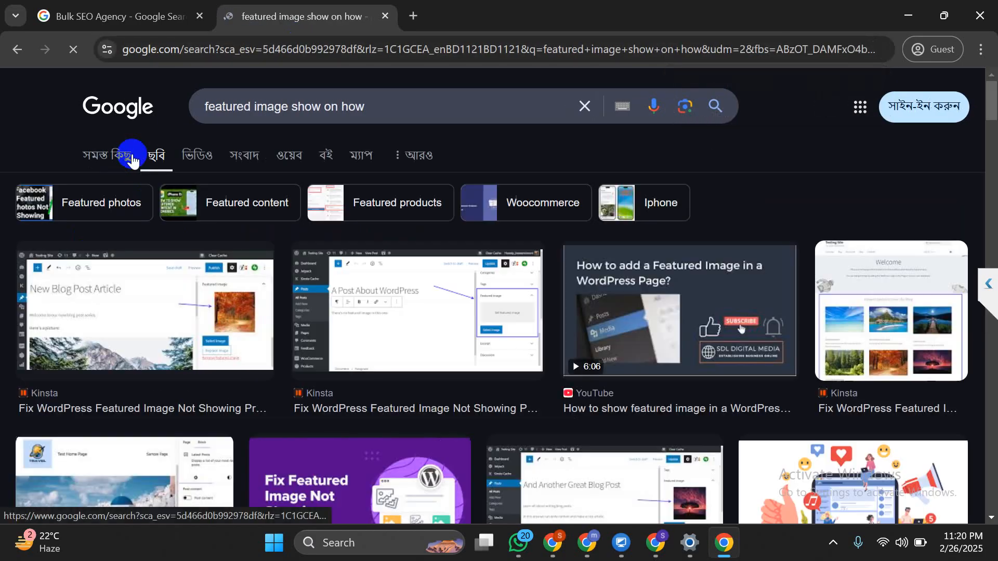
scroll(133, 160, down, 1)
scroll(133, 160, down, 7)
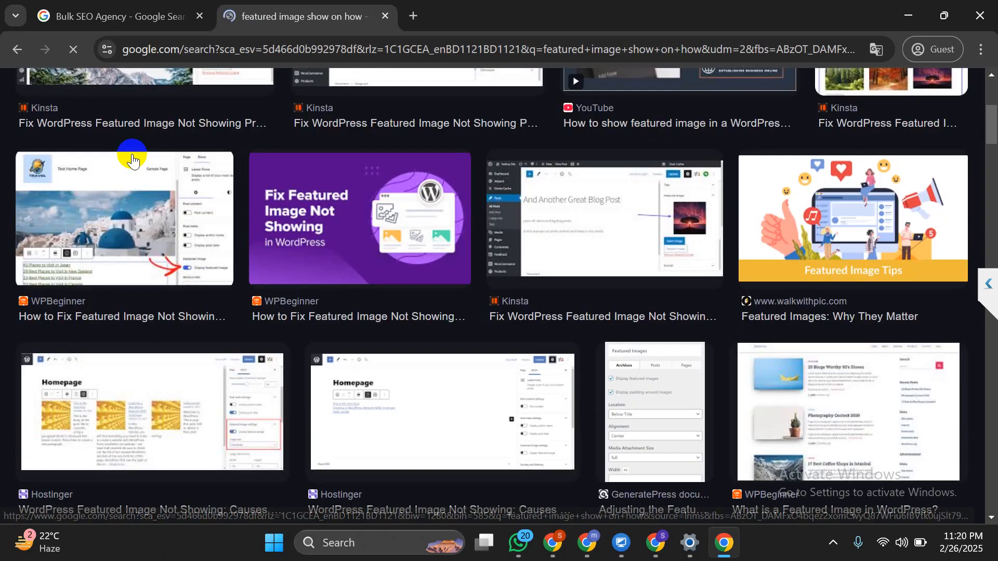
scroll(133, 160, down, 2)
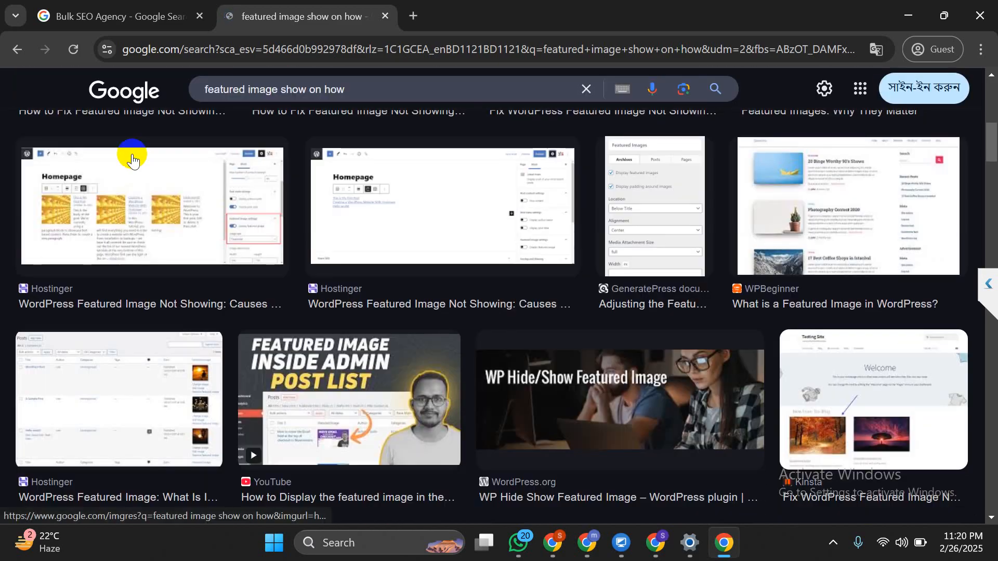
scroll(134, 159, down, 1)
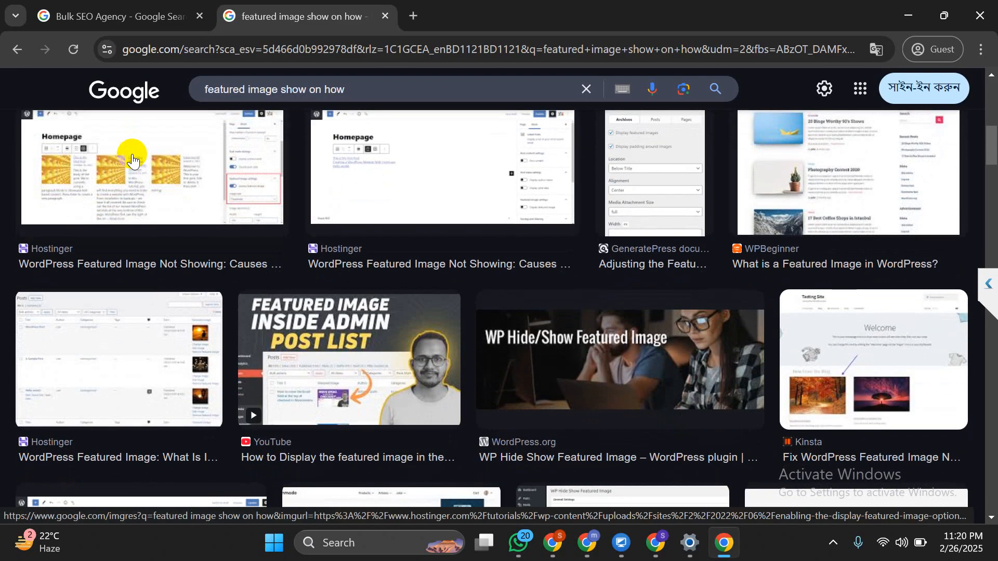
scroll(132, 159, down, 5)
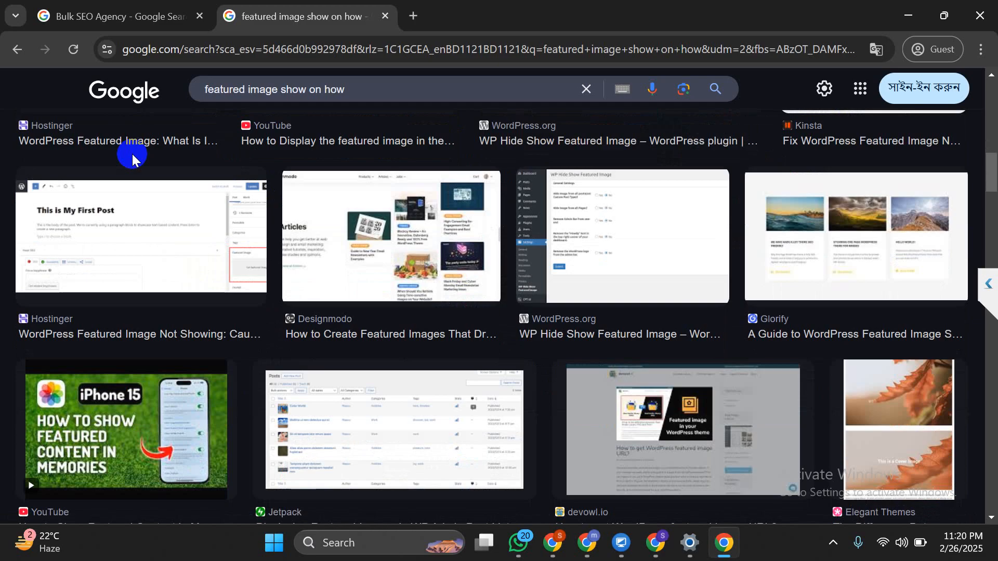
click(89, 12)
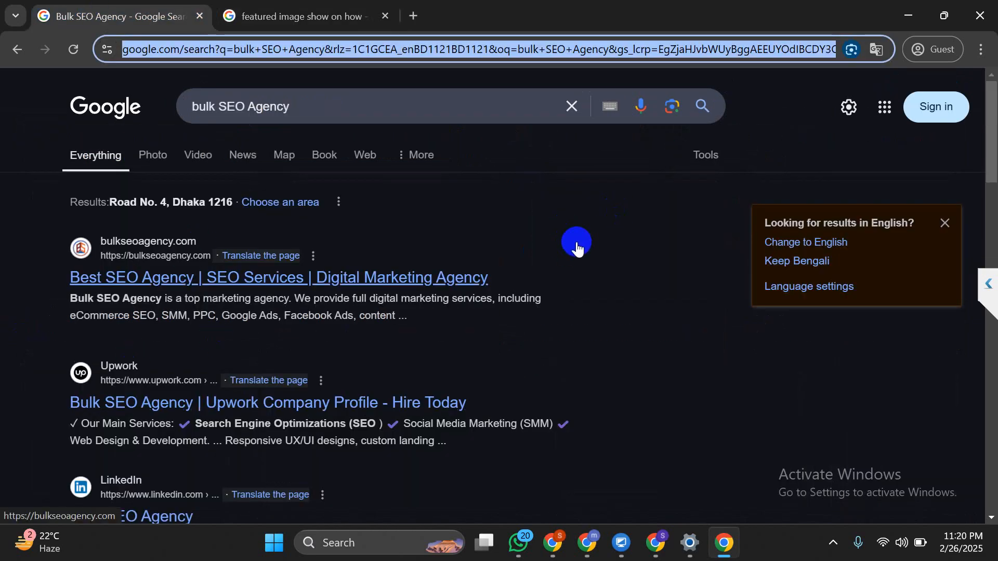
Replace the bulk SEO Agency query with 'ezautomovers' and look over the EZ Auto Movers results
scroll(577, 248, down, 10)
scroll(577, 249, up, 10)
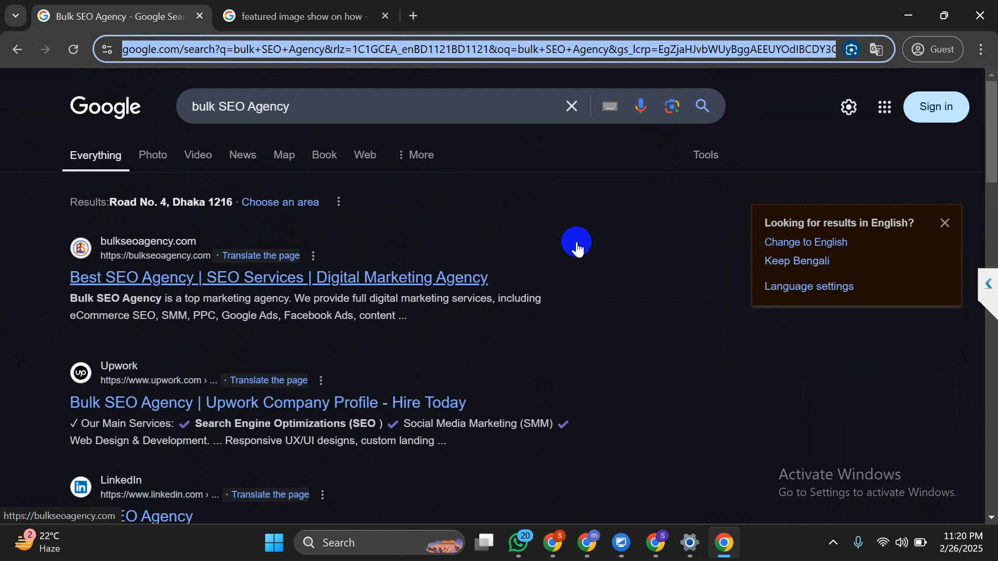
scroll(577, 248, down, 1)
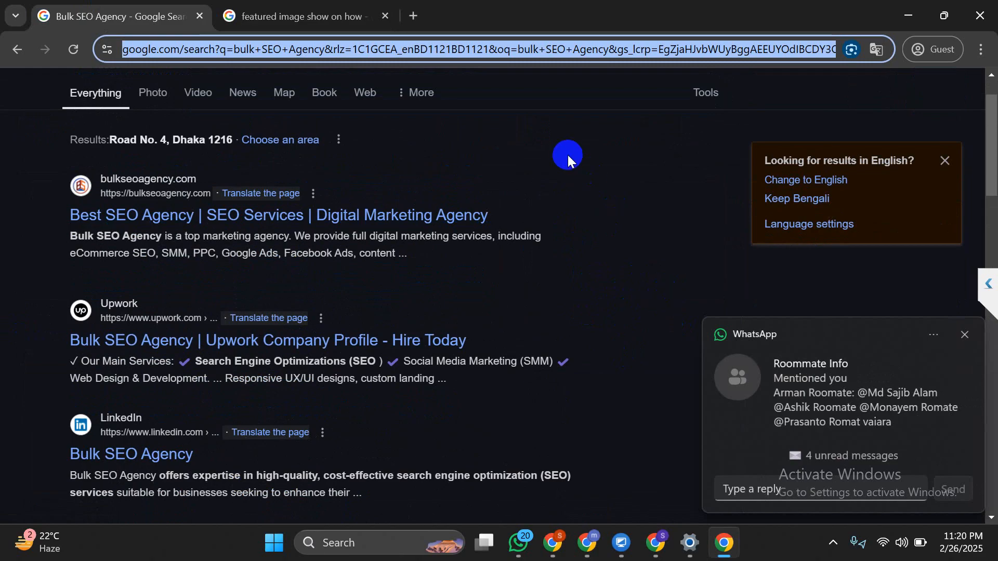
scroll(568, 155, down, 10)
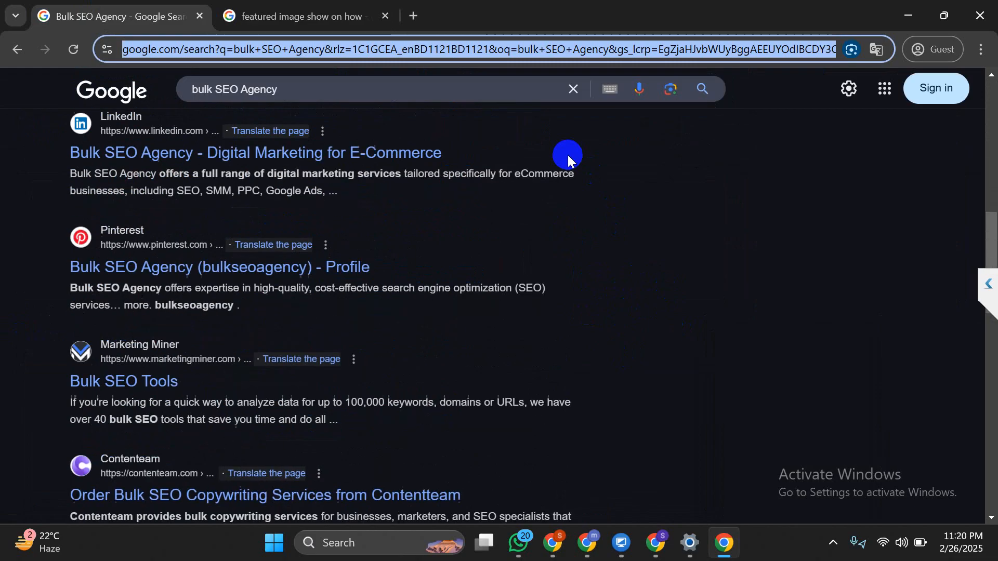
scroll(568, 156, up, 5)
scroll(569, 156, up, 6)
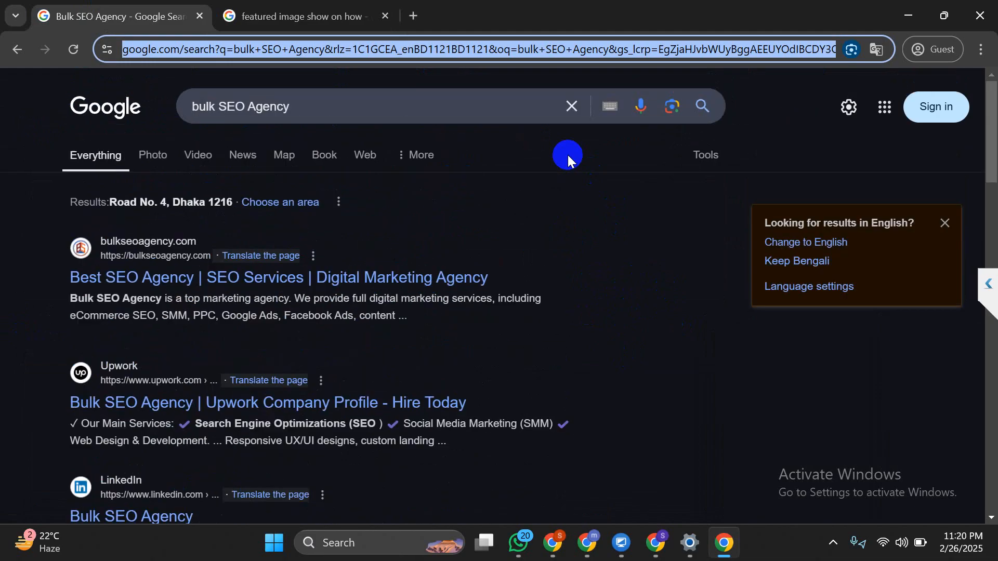
click(392, 104)
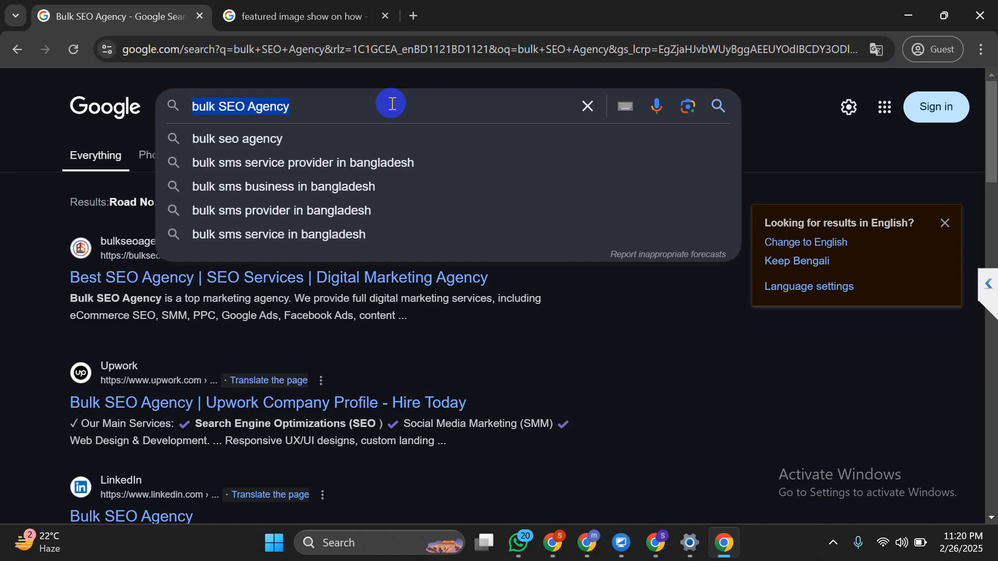
text(ezaut)
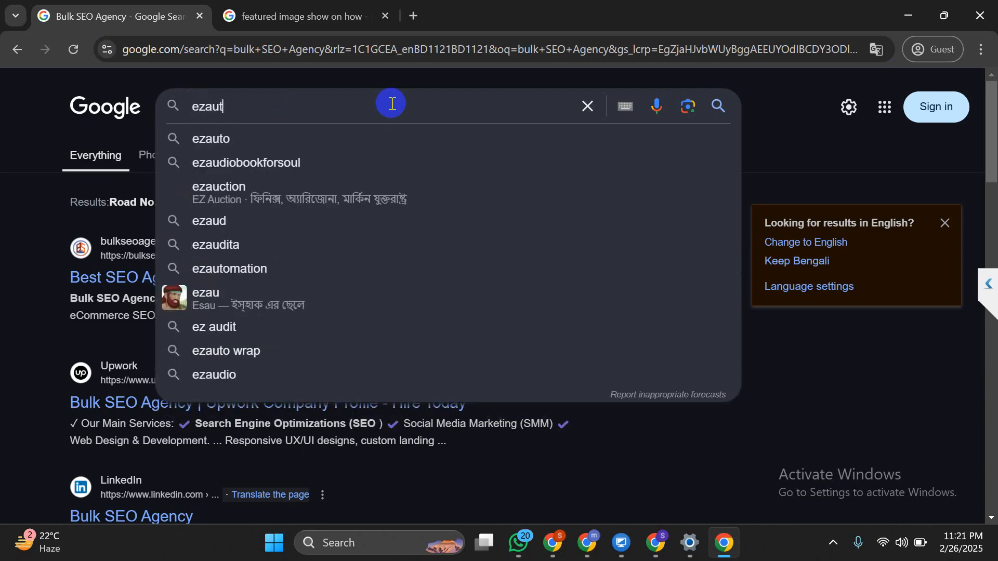
text(omovers)
key(Return)
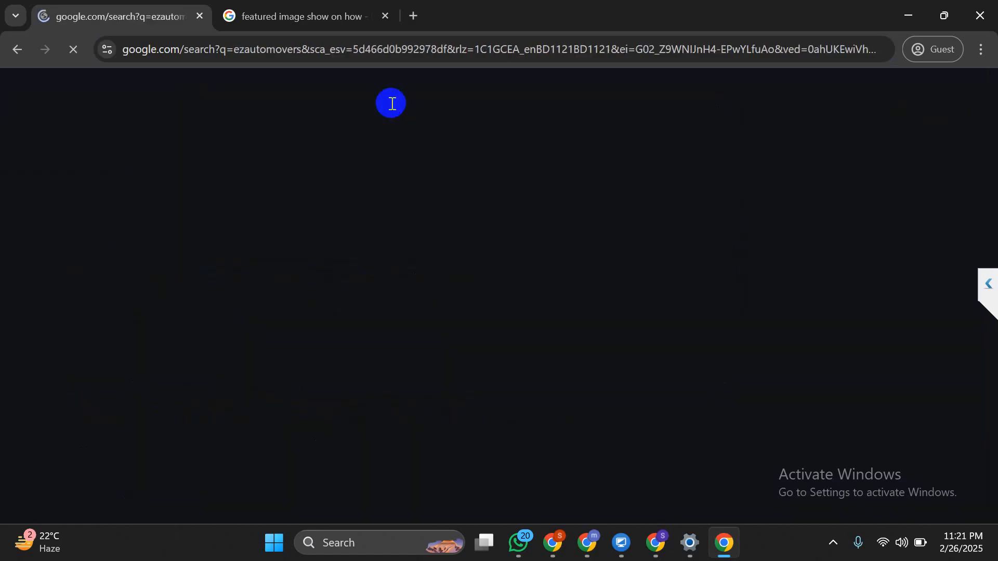
scroll(392, 104, down, 9)
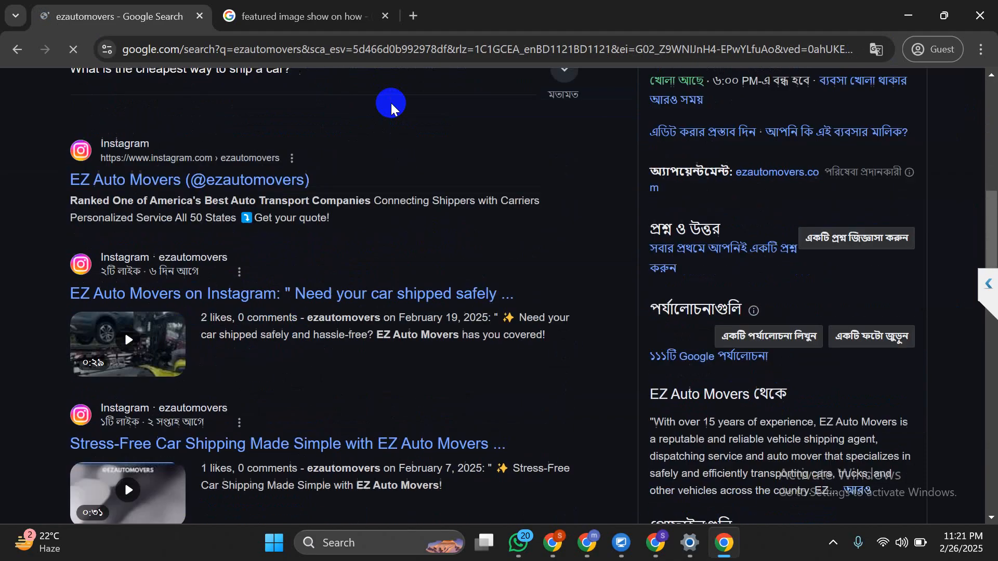
scroll(391, 101, down, 15)
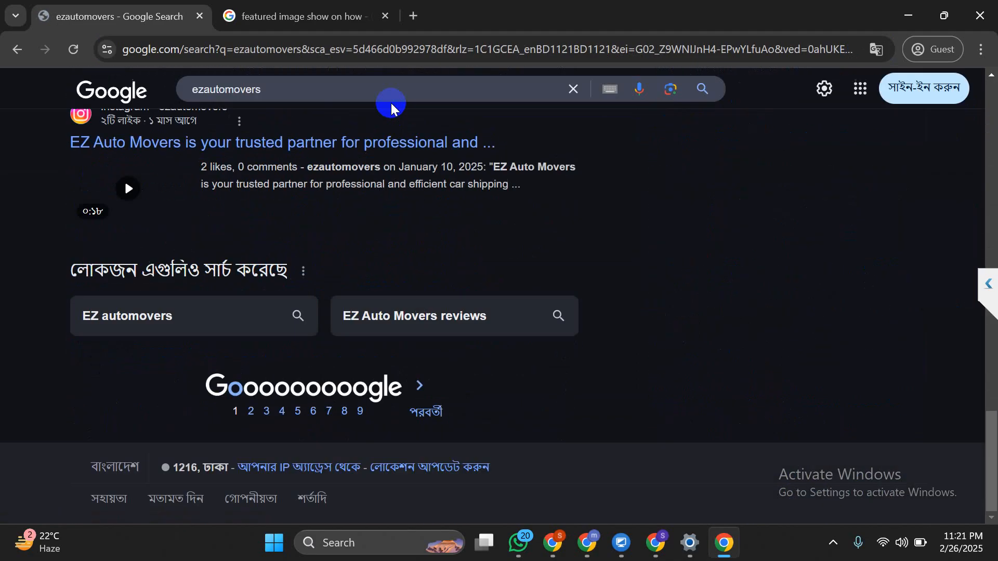
scroll(391, 101, up, 20)
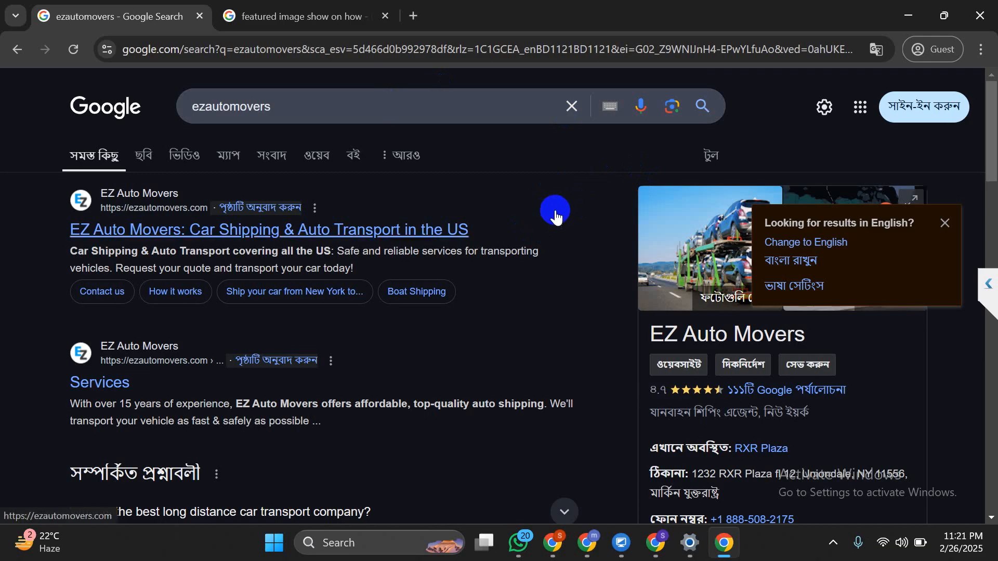
Bring the Lamp Parts editor window forward and close the Preview Snippet Editor
mouse_move(656, 543)
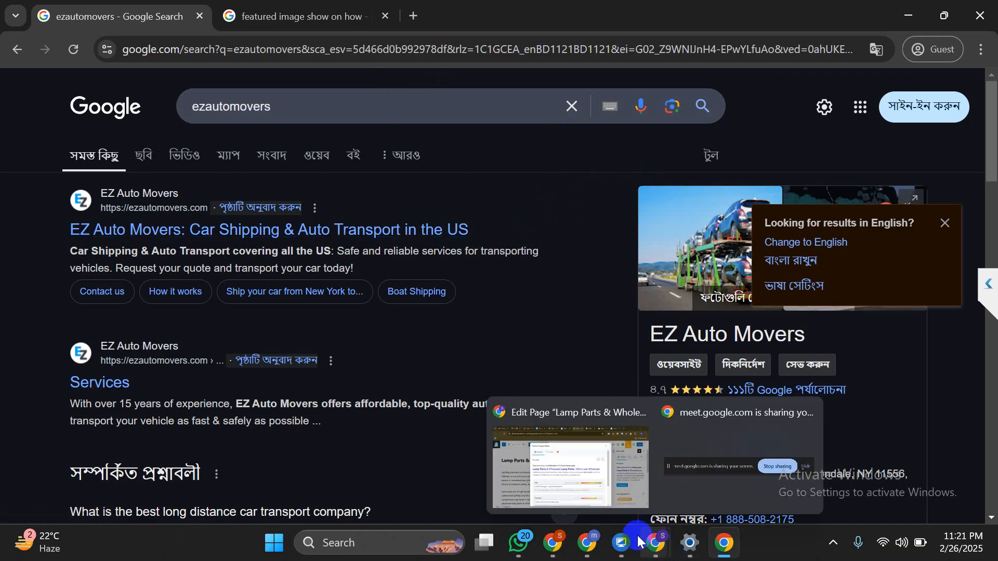
click(599, 504)
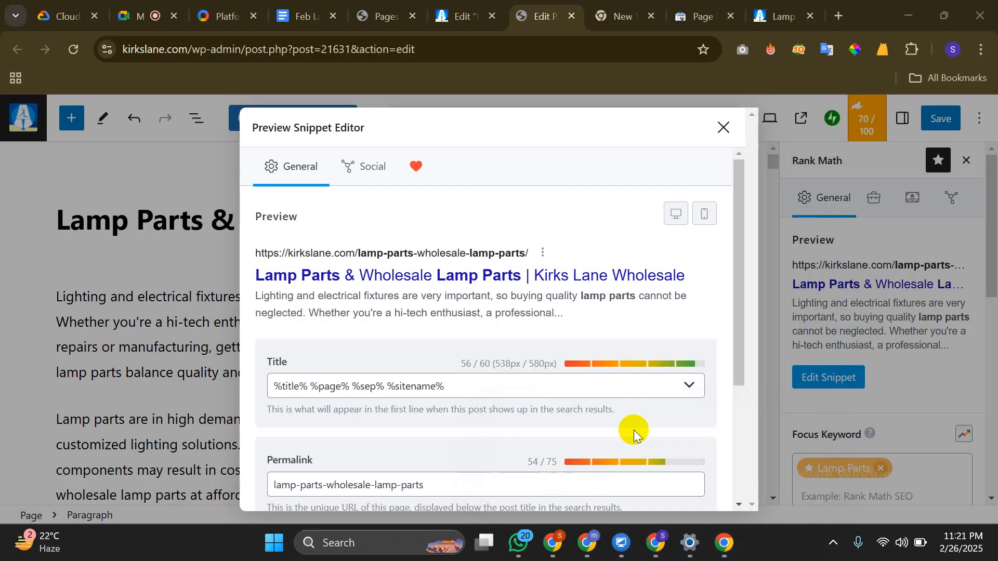
click(722, 128)
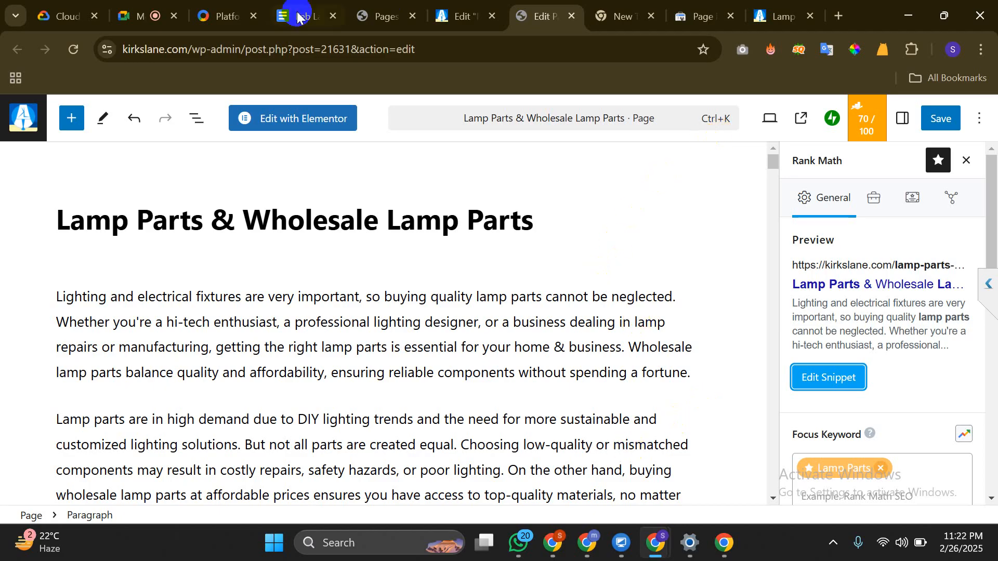
Check the Meet call's participant list, then go back to the Lamp Parts page editor
click(139, 12)
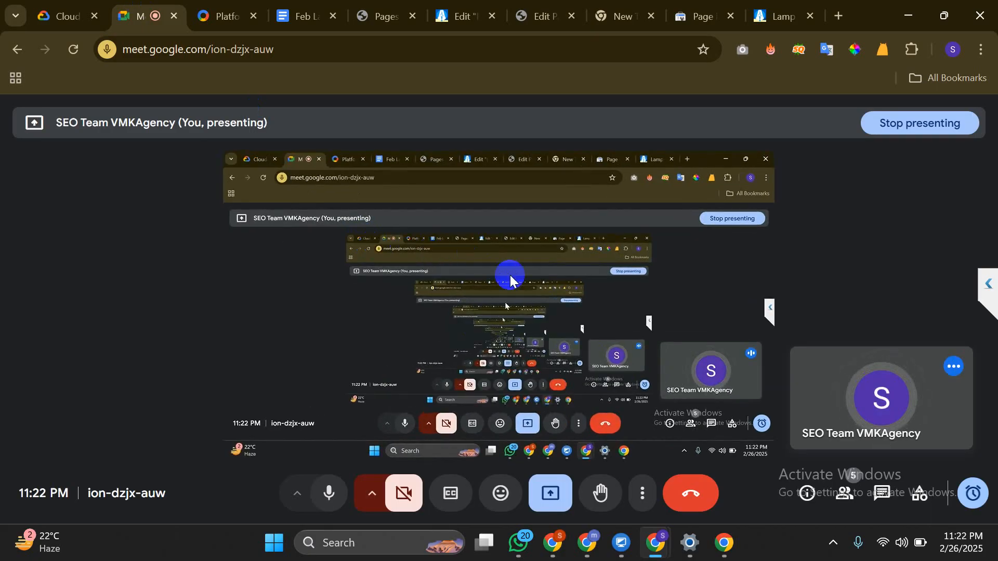
click(847, 496)
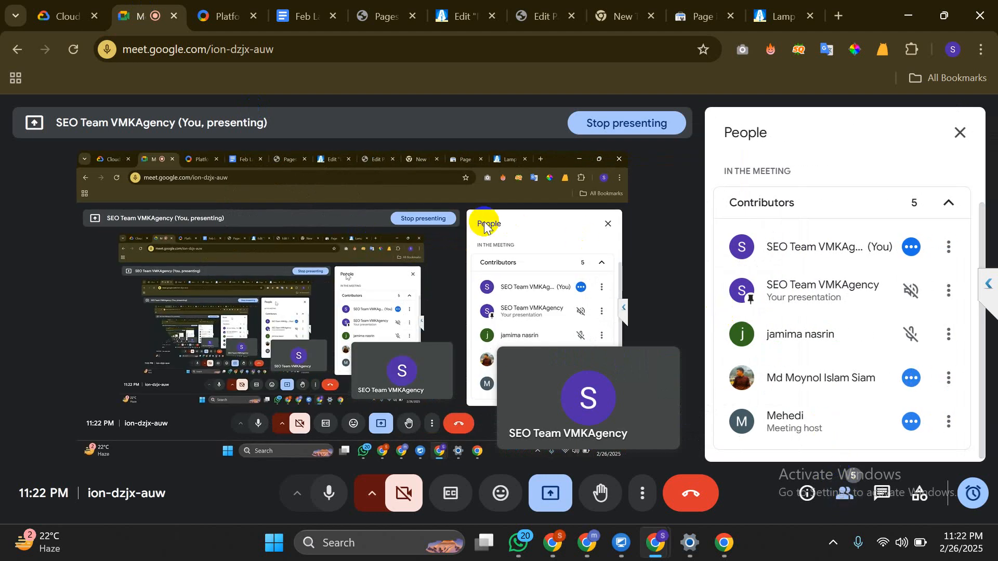
click(960, 136)
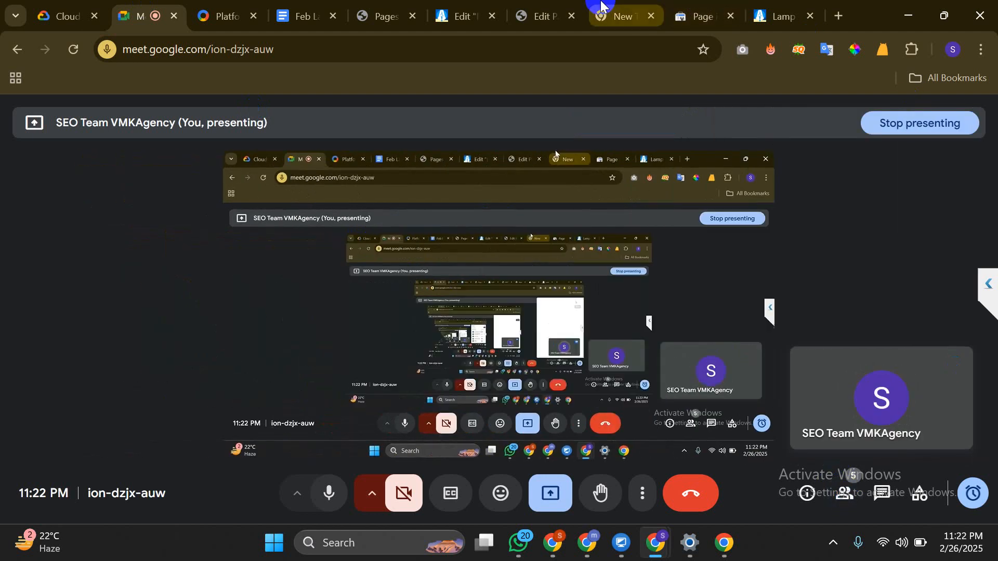
click(549, 8)
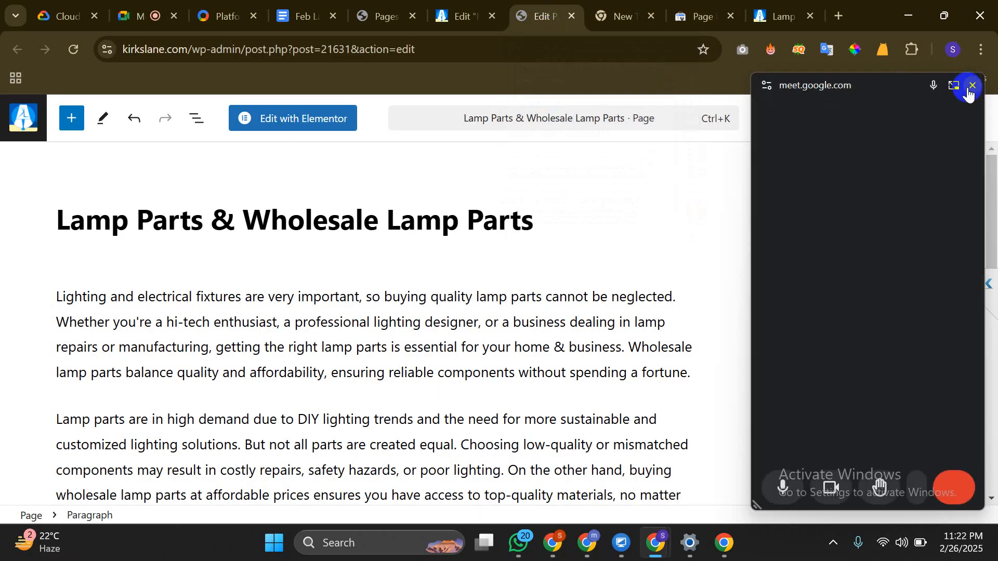
Close the Meet window, check the snippet permalink lamp-parts-wholesale-lamp-parts, then show editor Settings
click(970, 87)
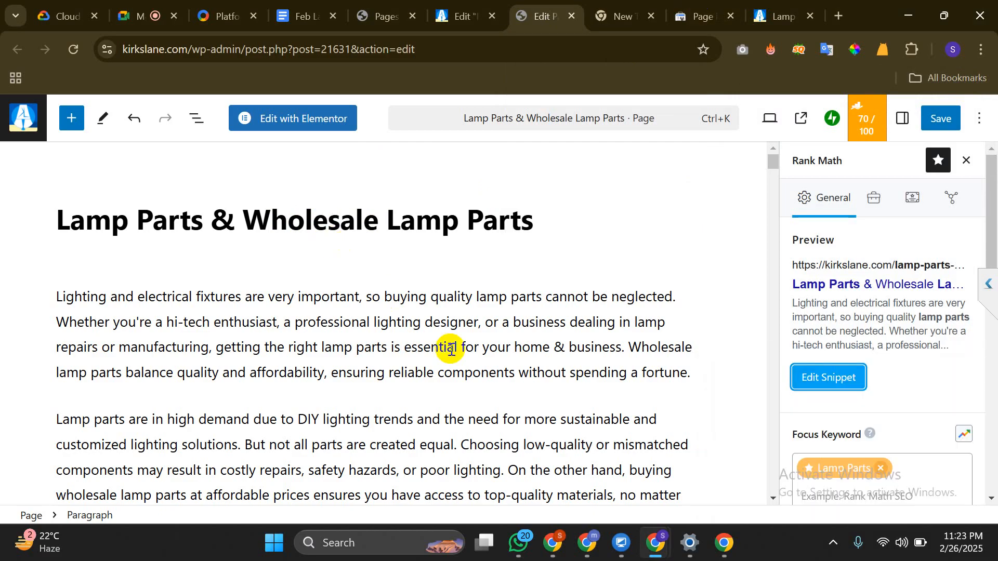
click(807, 392)
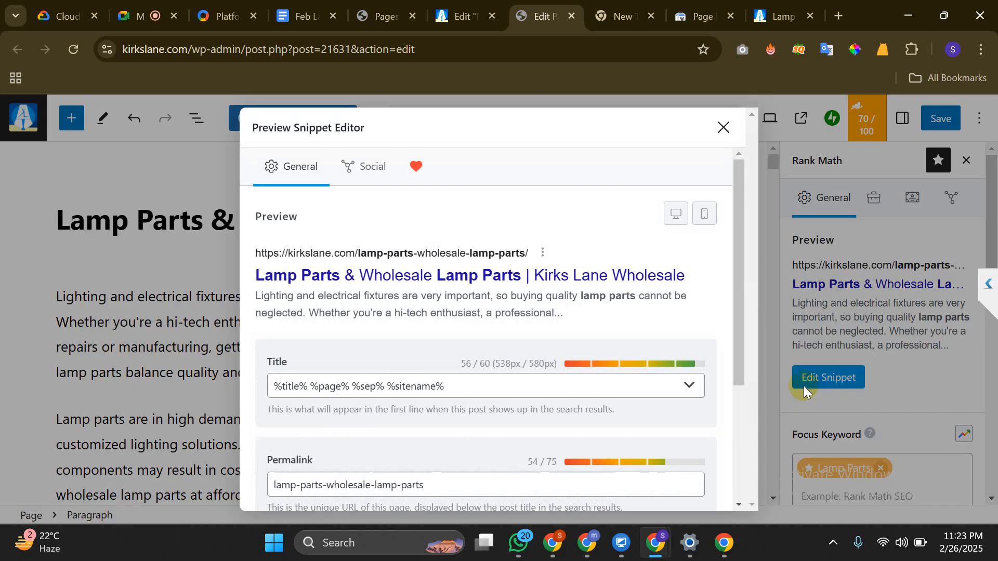
scroll(385, 294, down, 3)
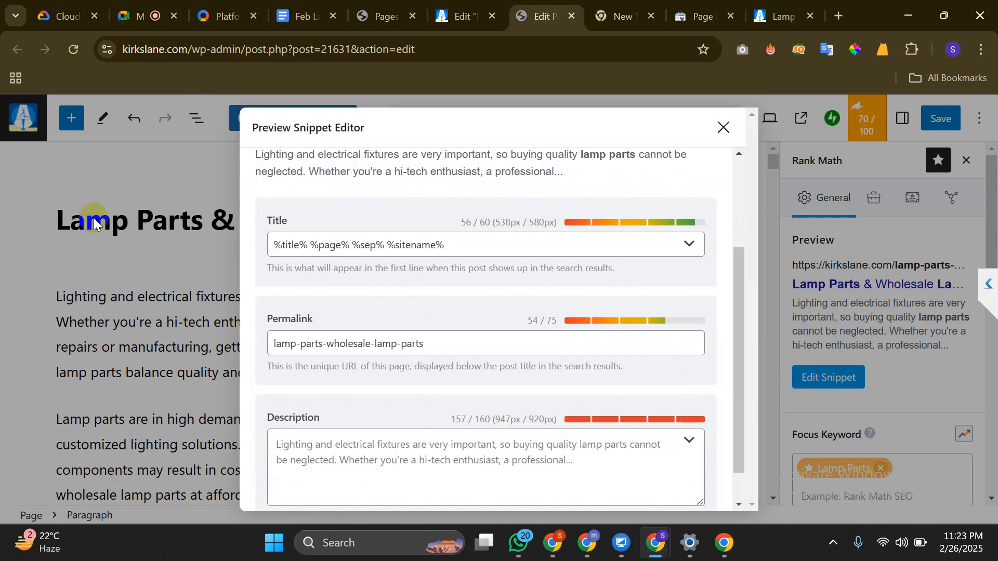
scroll(369, 309, down, 1)
click(370, 310)
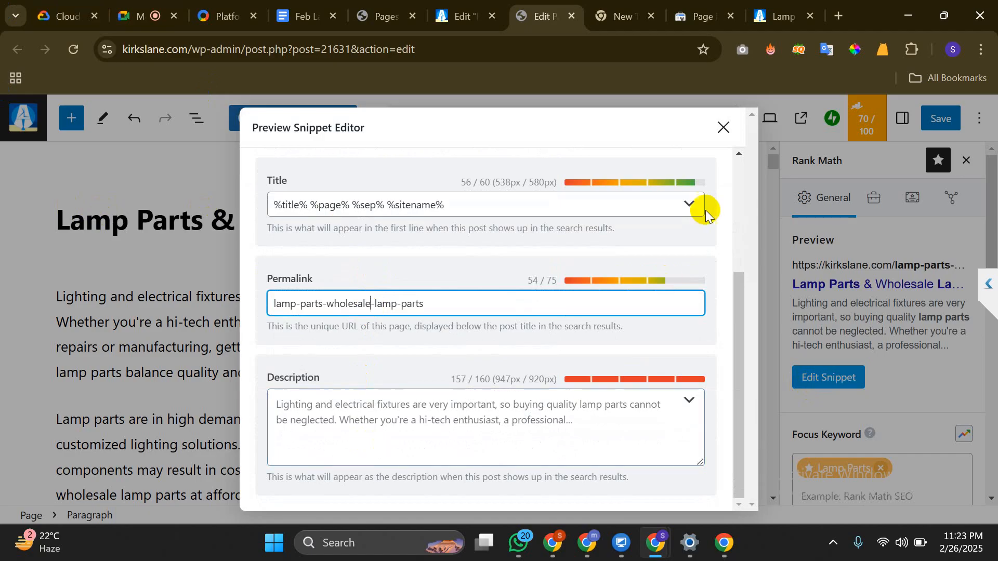
click(722, 129)
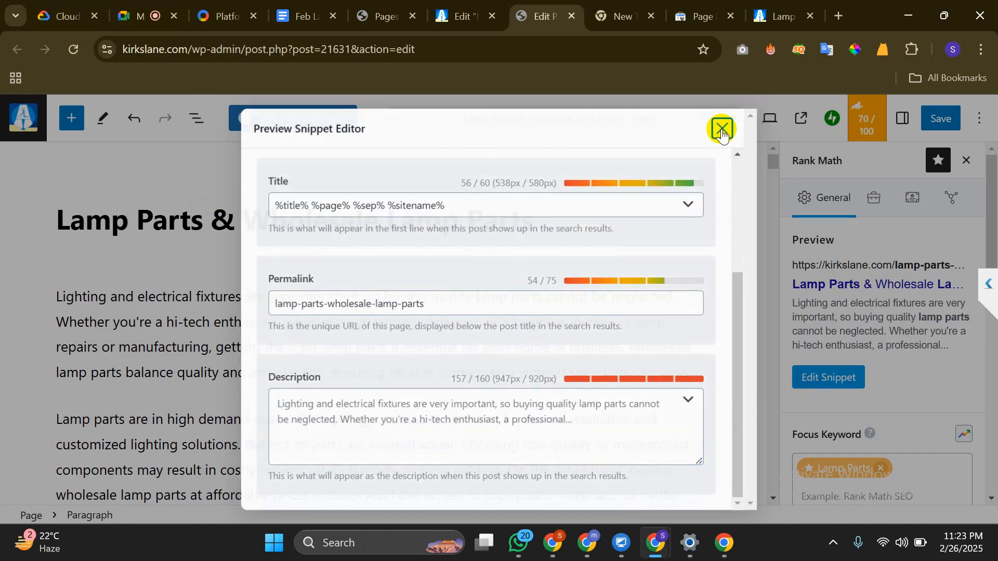
click(904, 118)
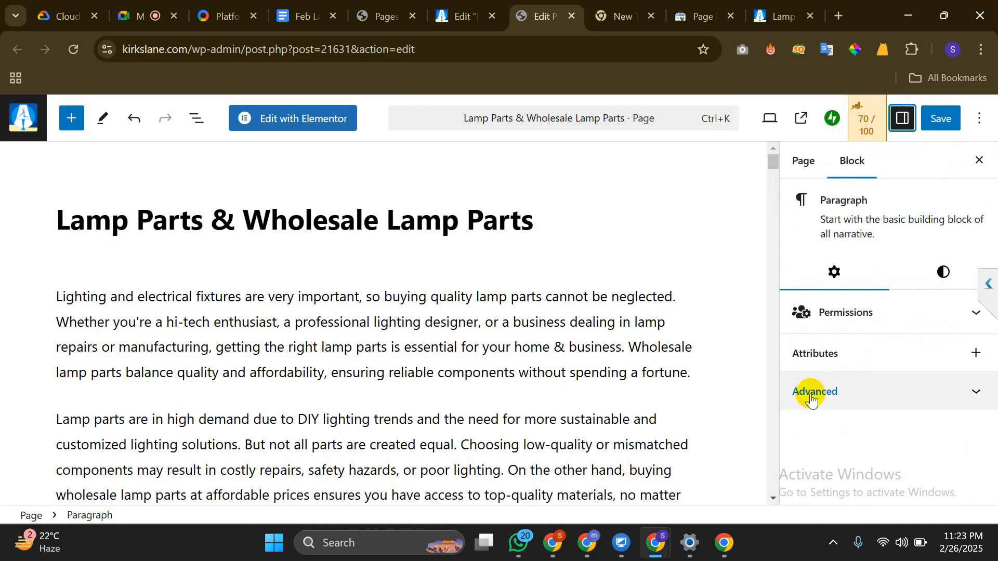
Review the Page settings: lamp featured image, December 7, 2024 publish date and 3 revisions
click(806, 162)
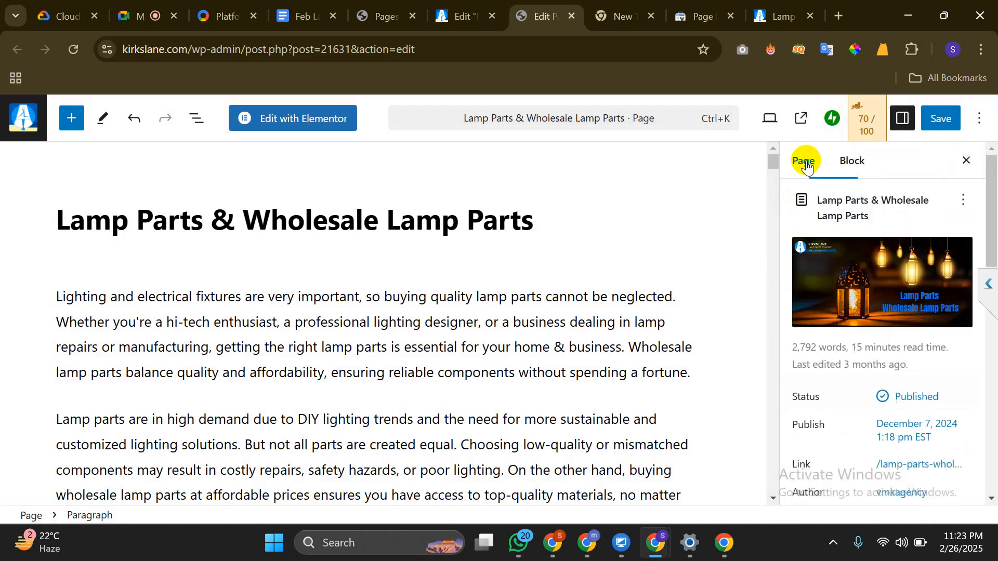
mouse_move(900, 256)
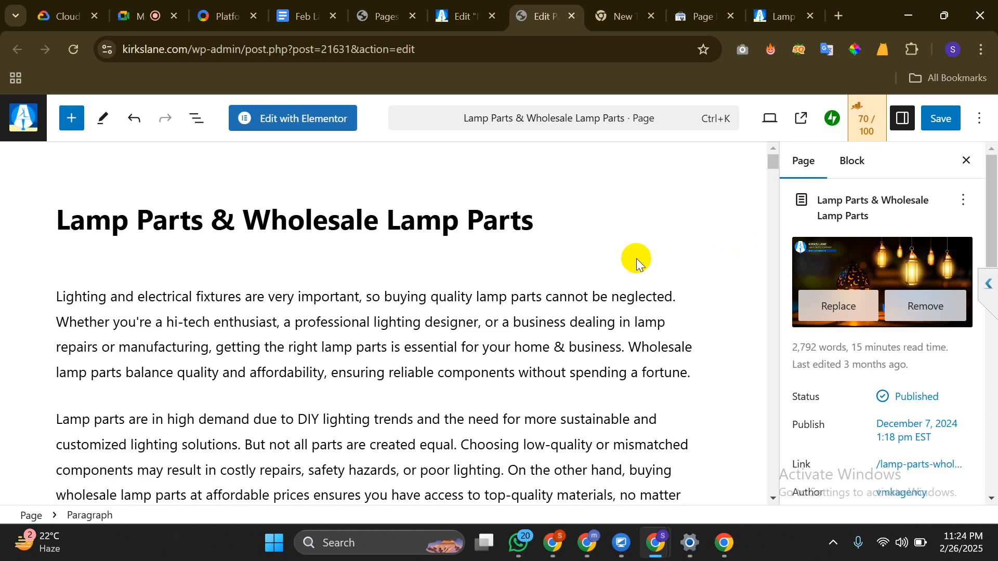
scroll(443, 280, down, 5)
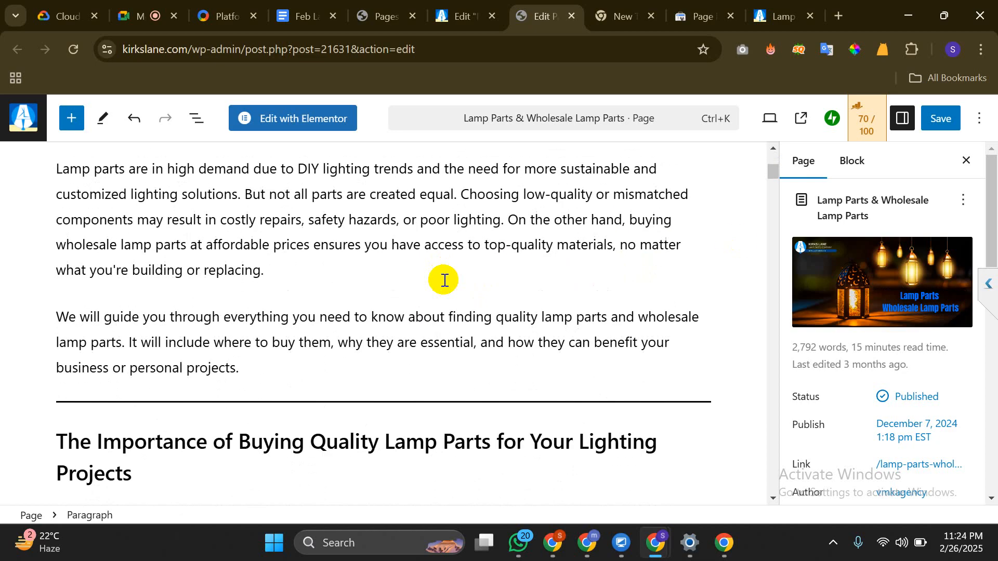
scroll(911, 329, down, 4)
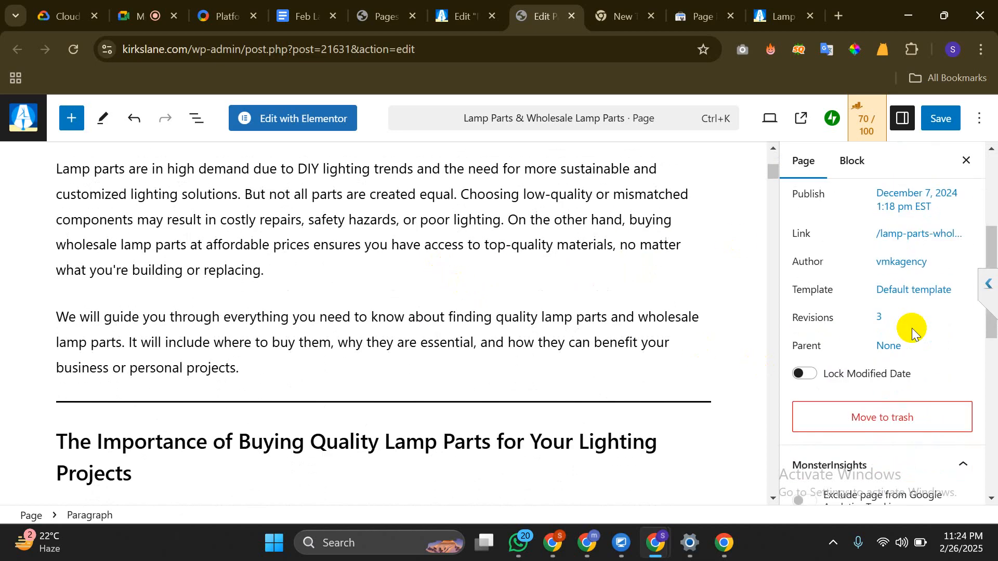
scroll(911, 328, down, 2)
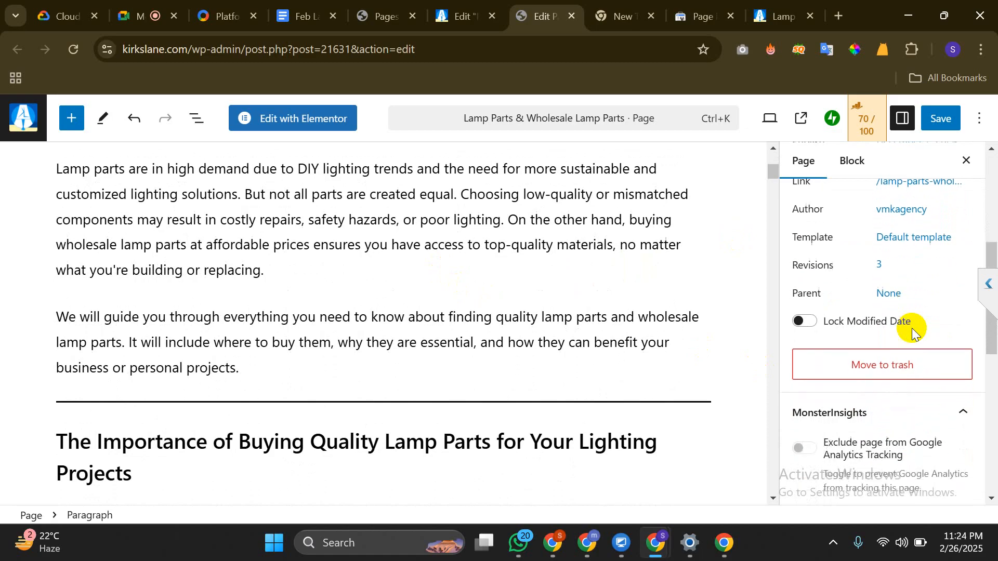
scroll(911, 328, up, 1)
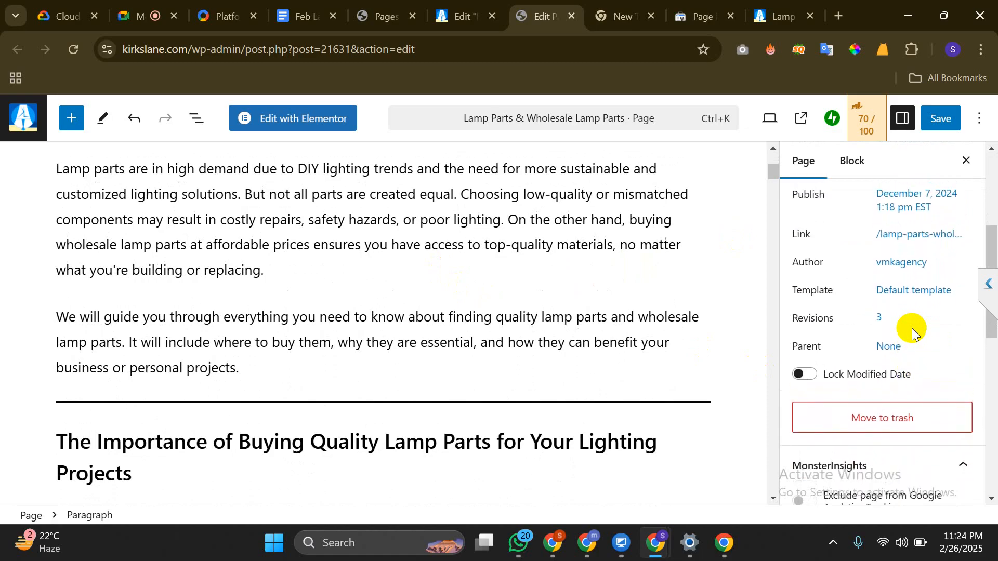
scroll(913, 330, up, 1)
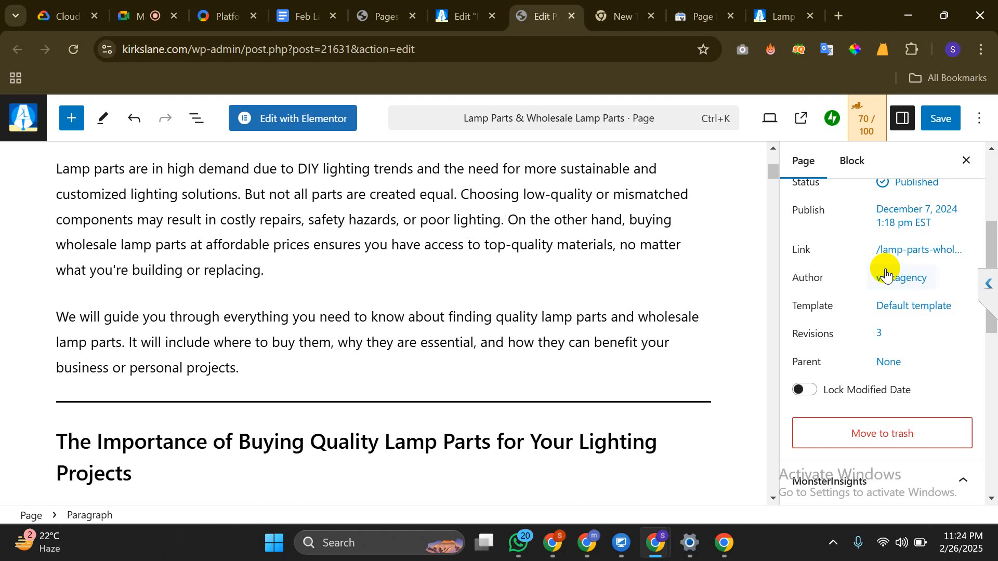
scroll(883, 273, down, 1)
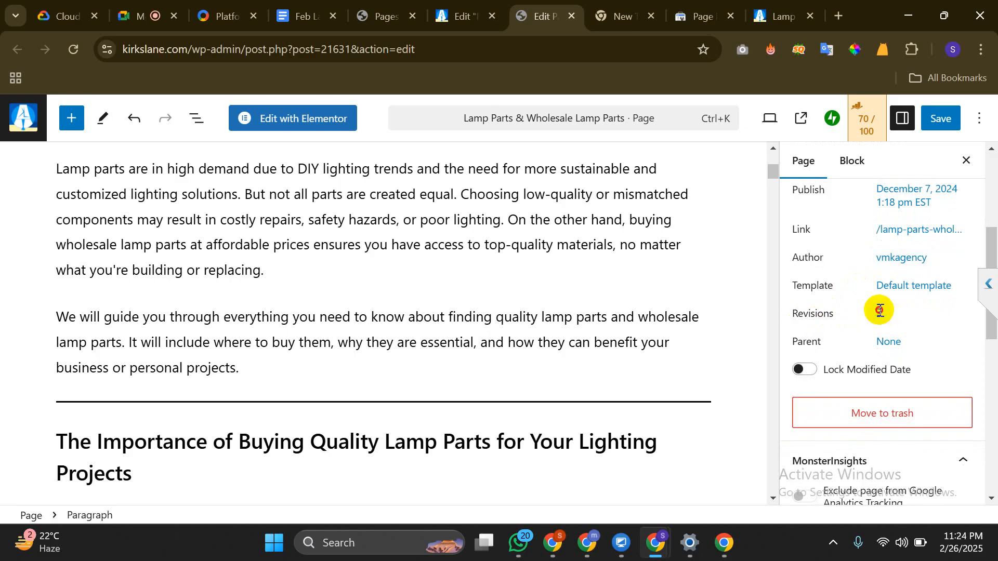
drag(884, 313, 781, 323)
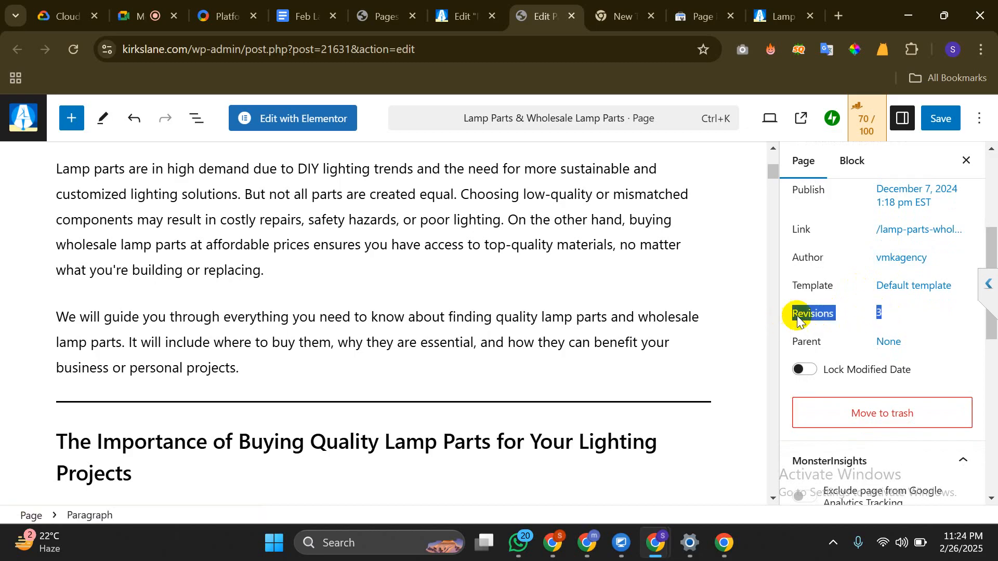
click(799, 317)
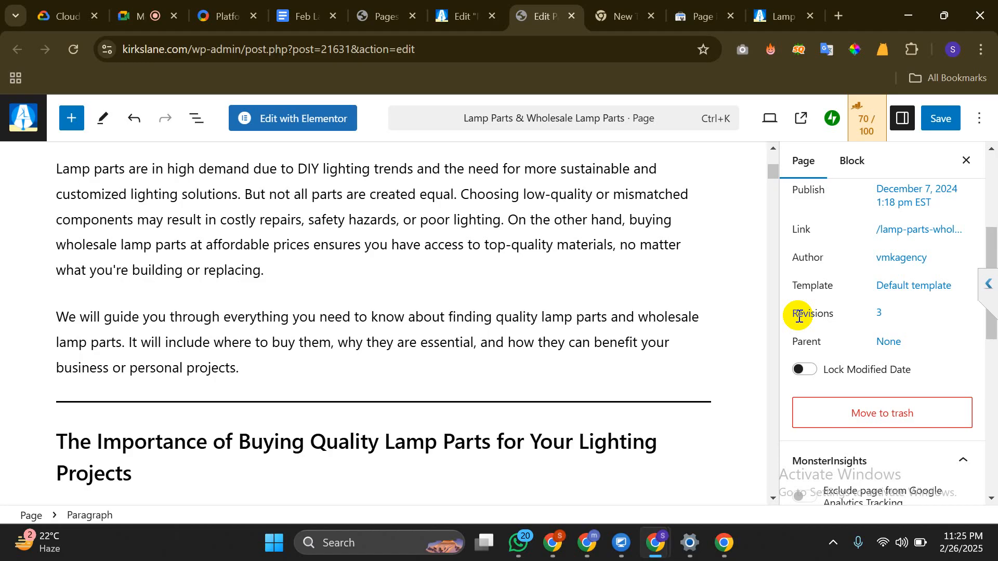
Open the SEO Projects VMk WhatsApp chat and view the mobile and desktop PageSpeed screenshots
click(517, 543)
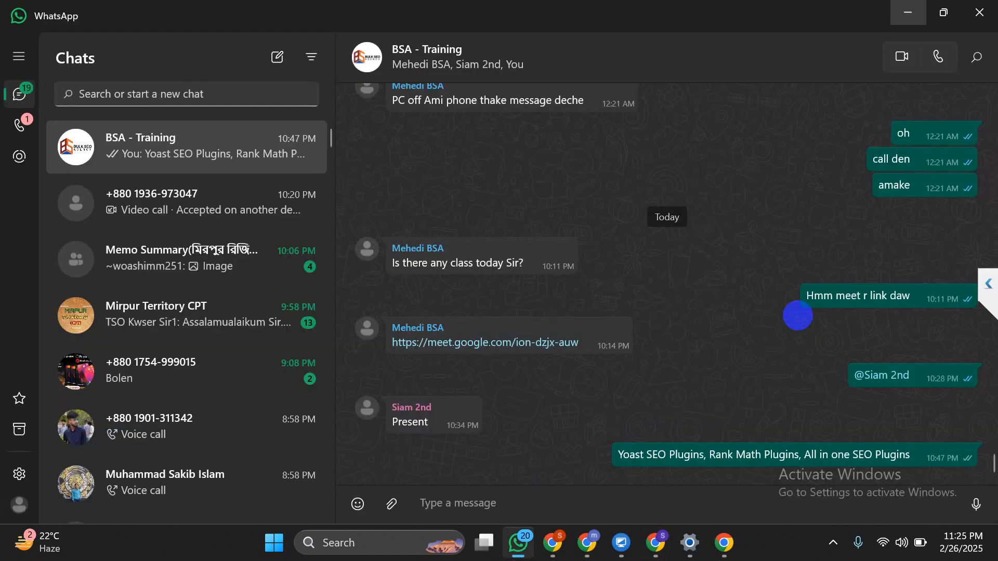
scroll(186, 317, down, 5)
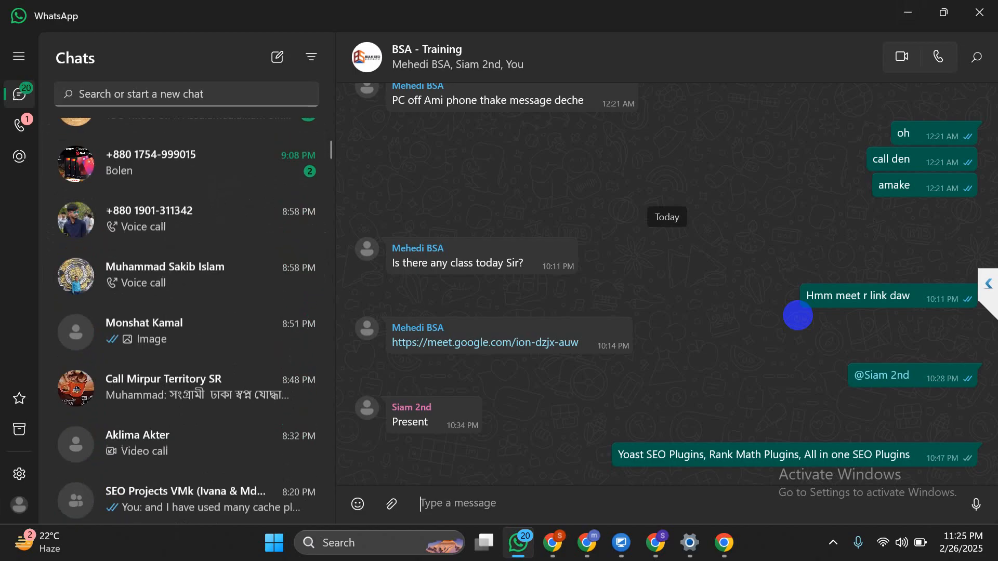
click(186, 341)
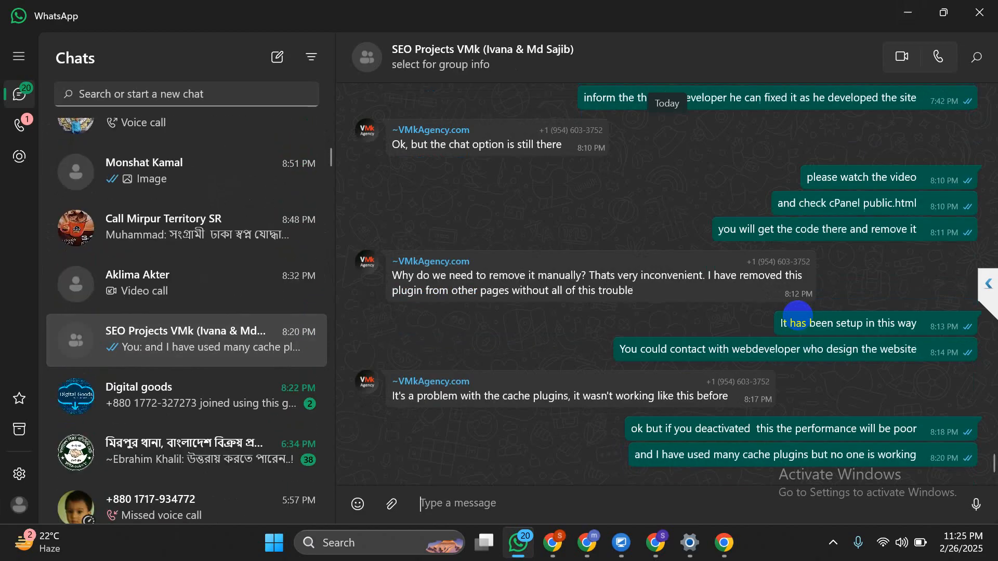
scroll(667, 284, up, 5)
scroll(797, 315, down, 5)
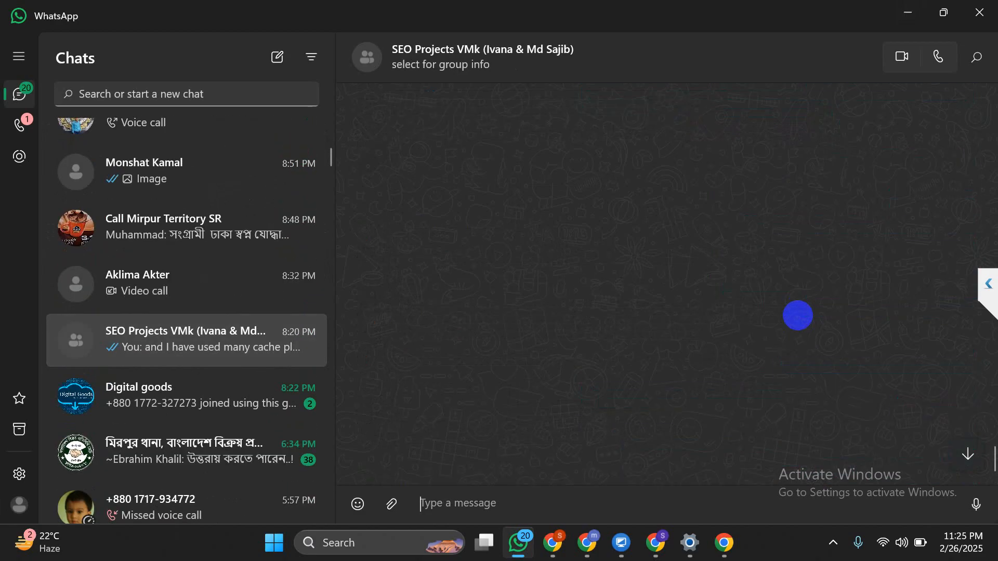
scroll(798, 315, up, 15)
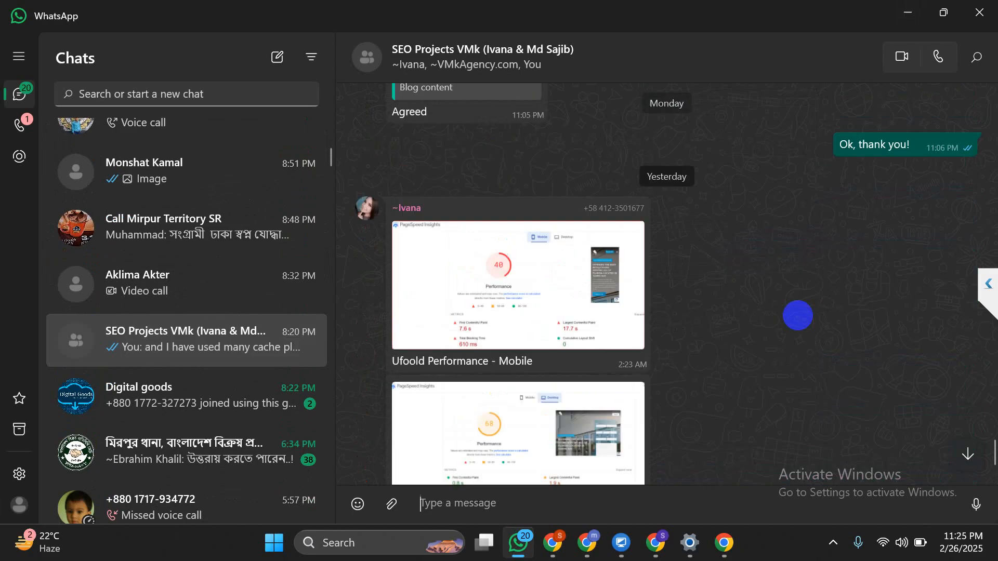
click(518, 301)
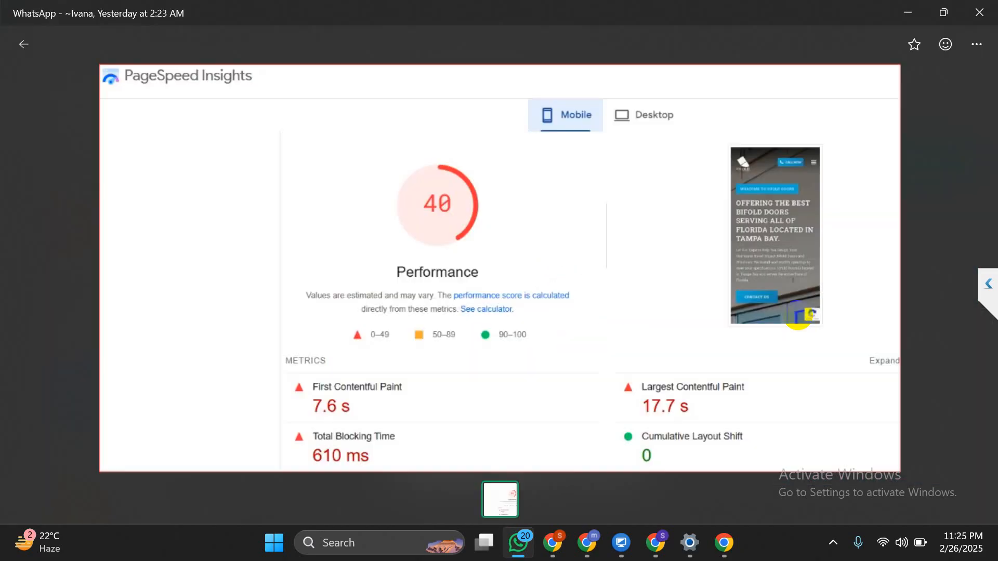
key(Right)
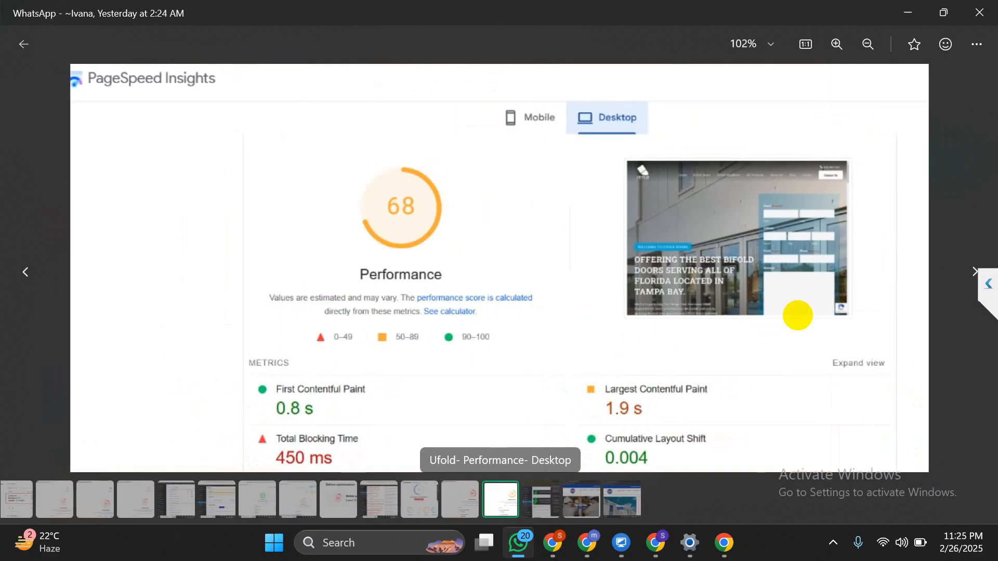
key(Escape)
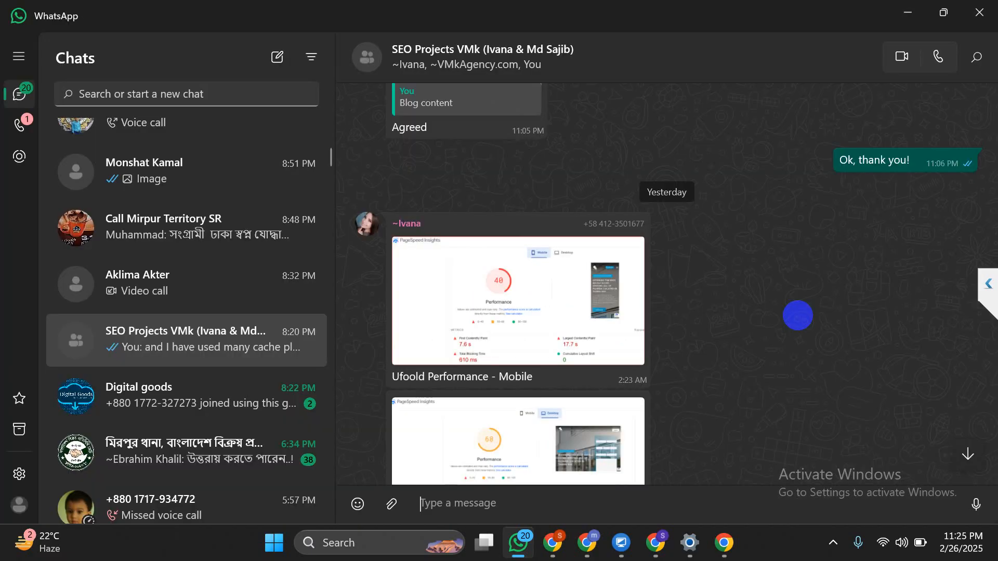
View the 10Web Booster score screenshot full size, then return to the chat
scroll(798, 315, down, 15)
scroll(798, 316, up, 8)
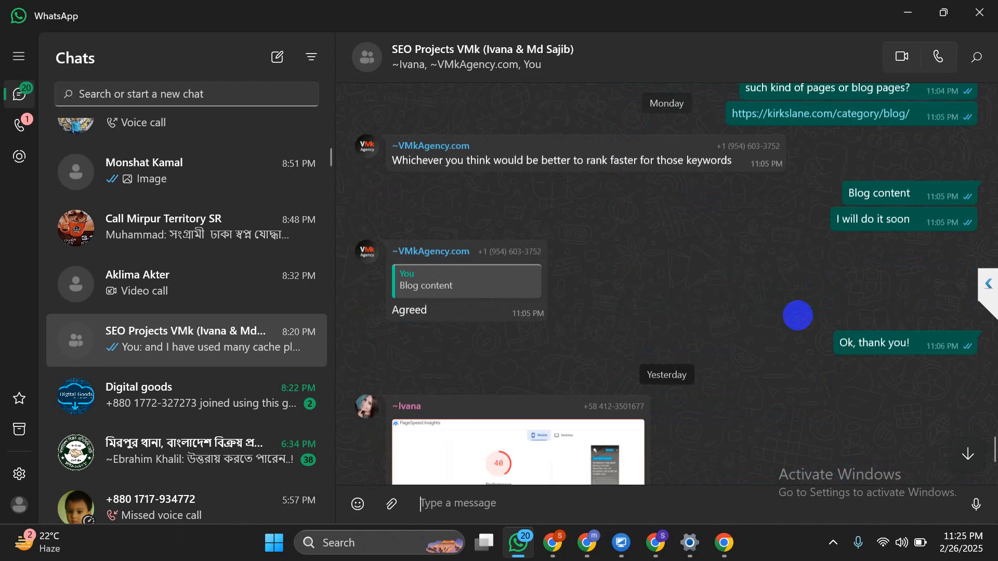
scroll(797, 316, down, 20)
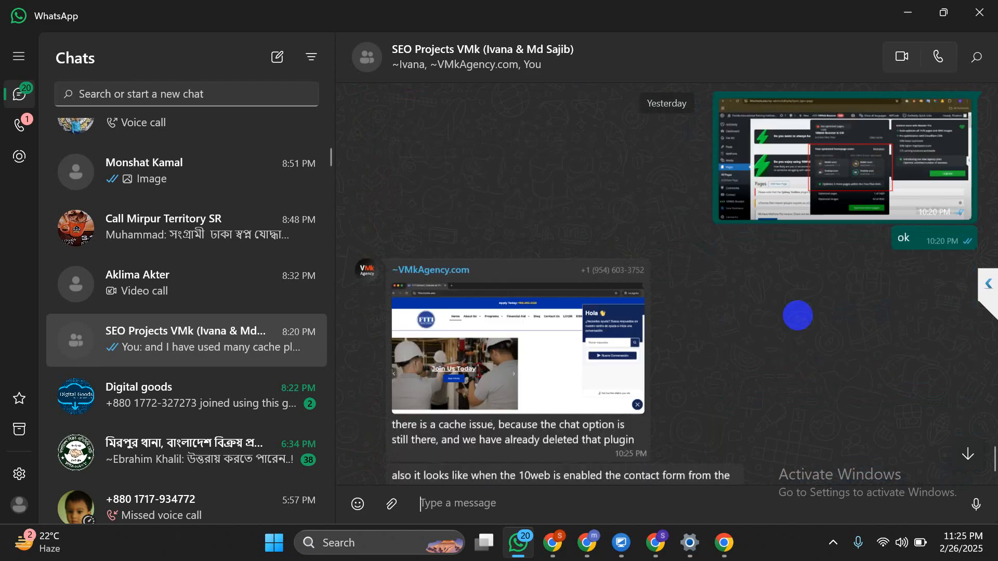
scroll(798, 316, up, 20)
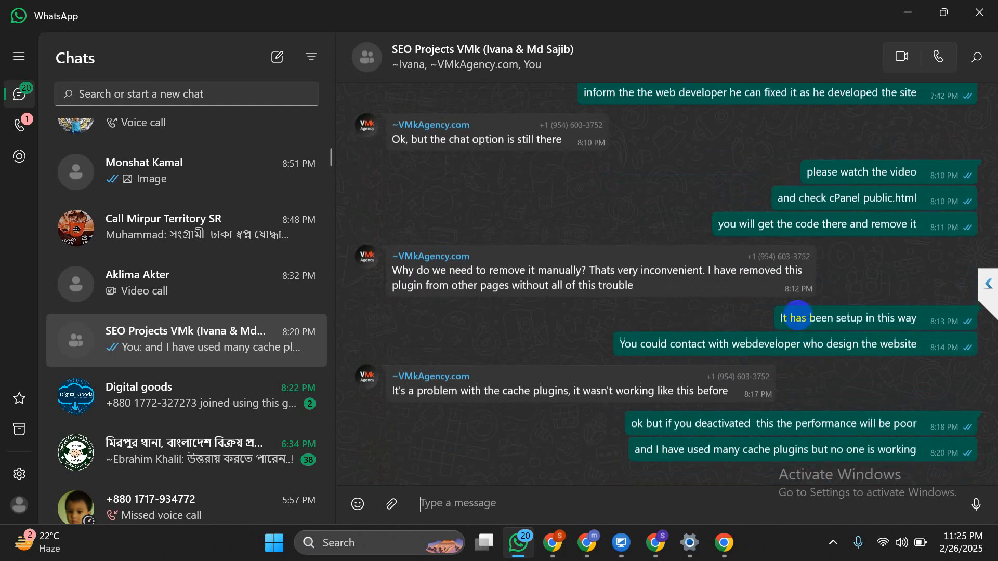
scroll(798, 315, down, 20)
scroll(798, 314, up, 20)
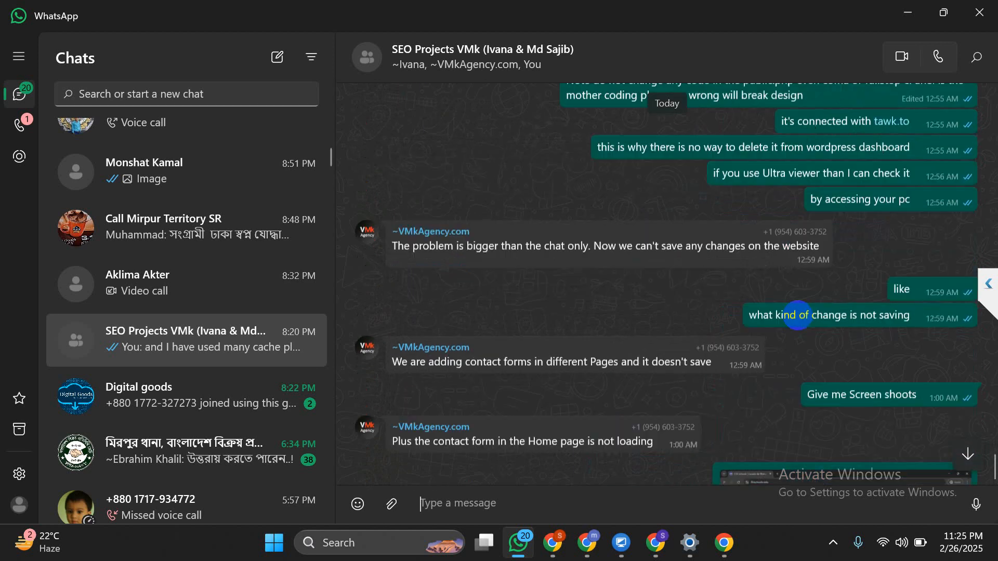
scroll(797, 316, up, 15)
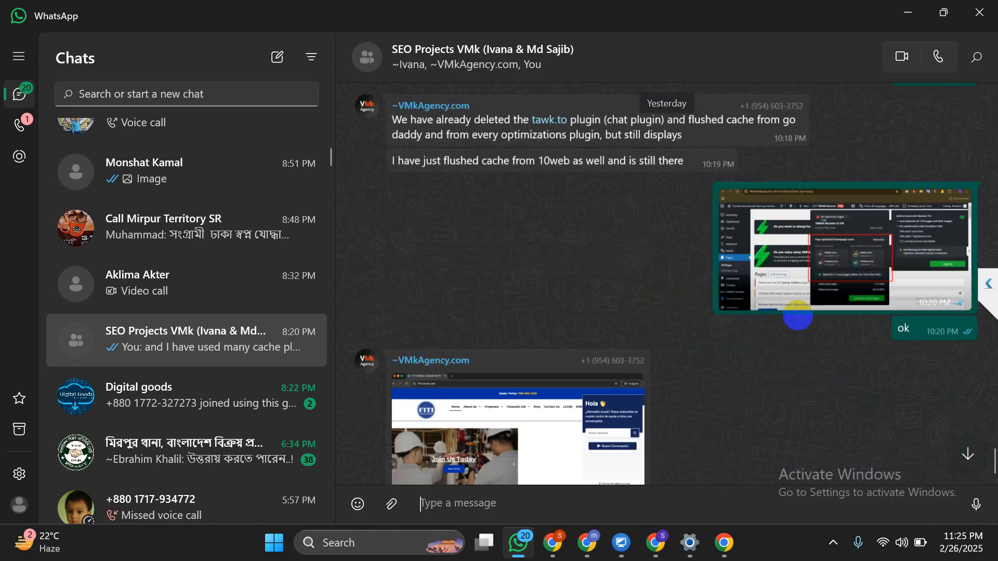
scroll(798, 316, down, 5)
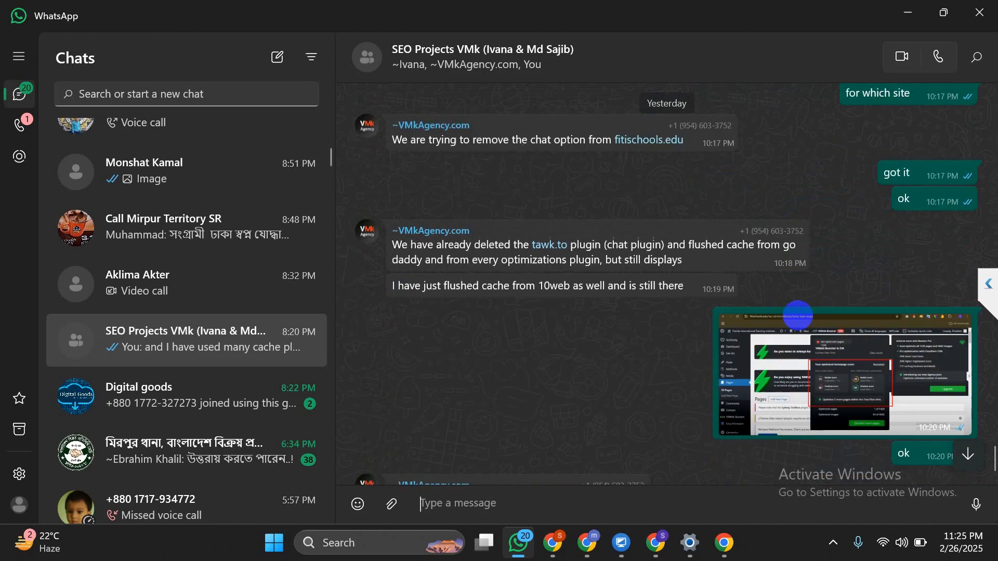
click(798, 316)
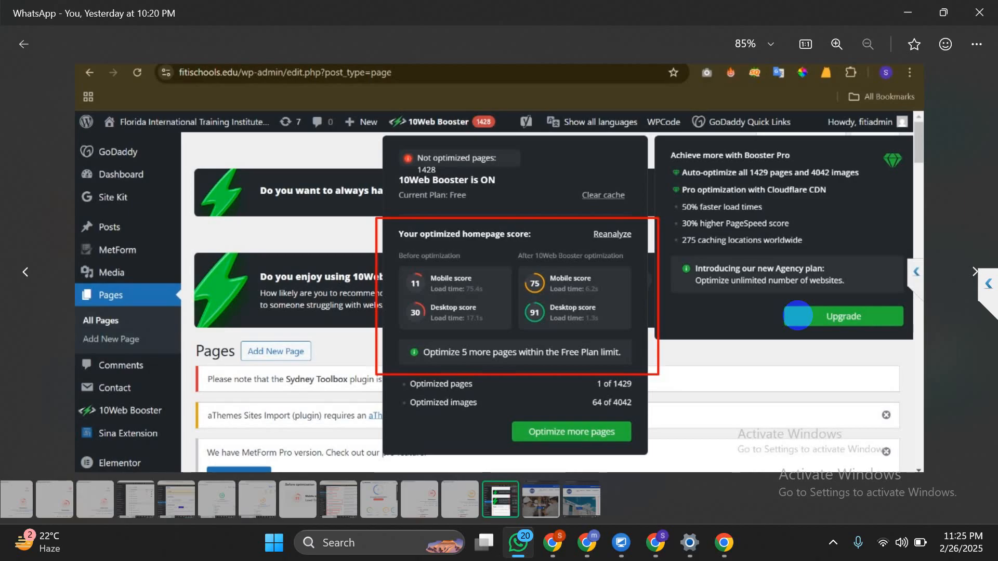
click(23, 44)
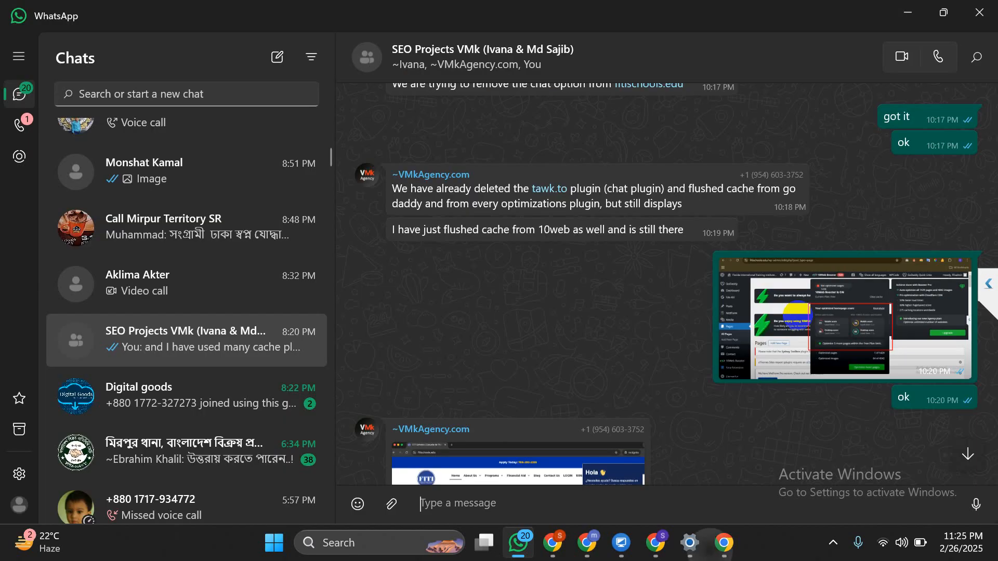
click(724, 543)
Search 'fitischools' in a new tab and open the FITI Schools site at fitischools.edu
key(ctrl+t)
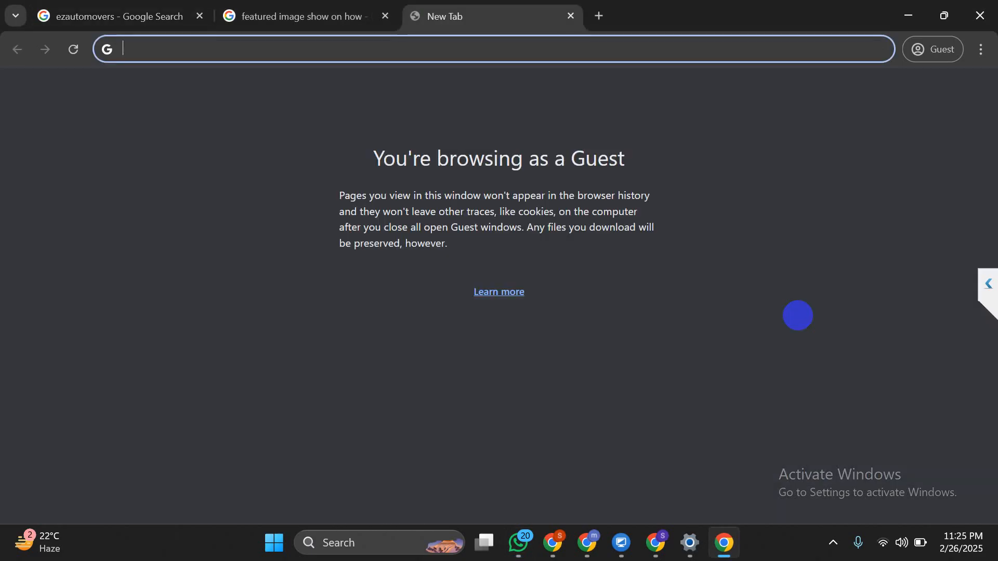
text(fiti)
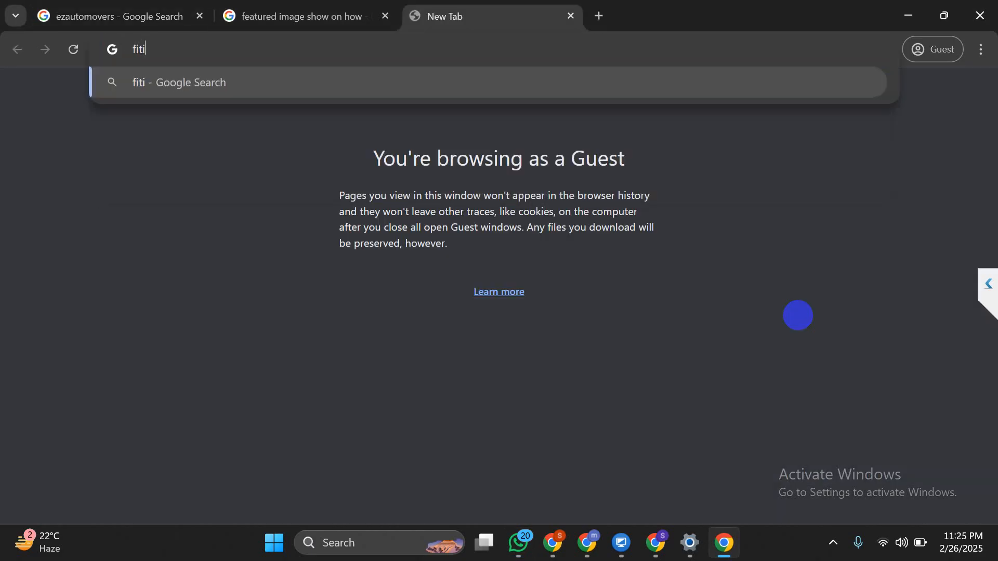
text(s)
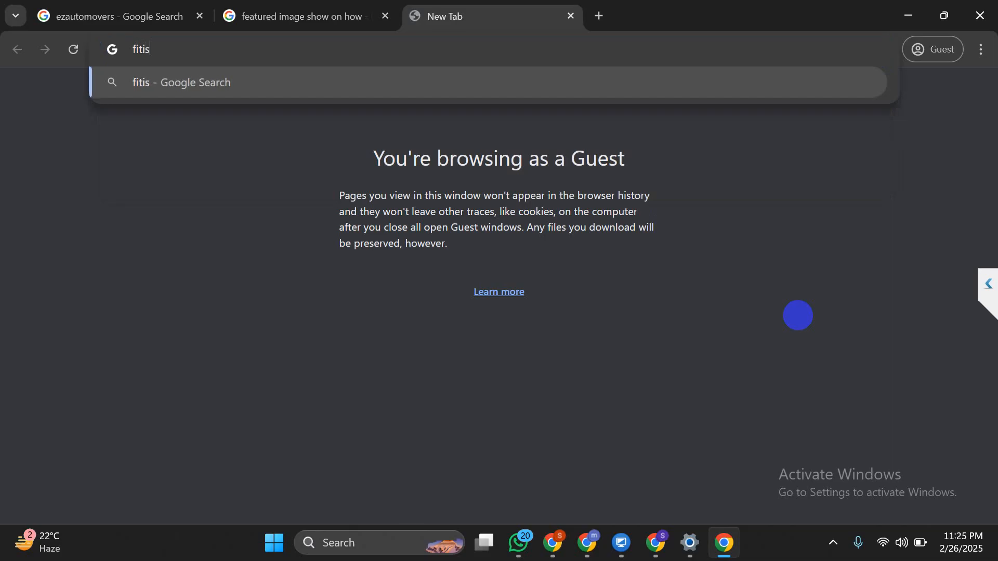
text(chools)
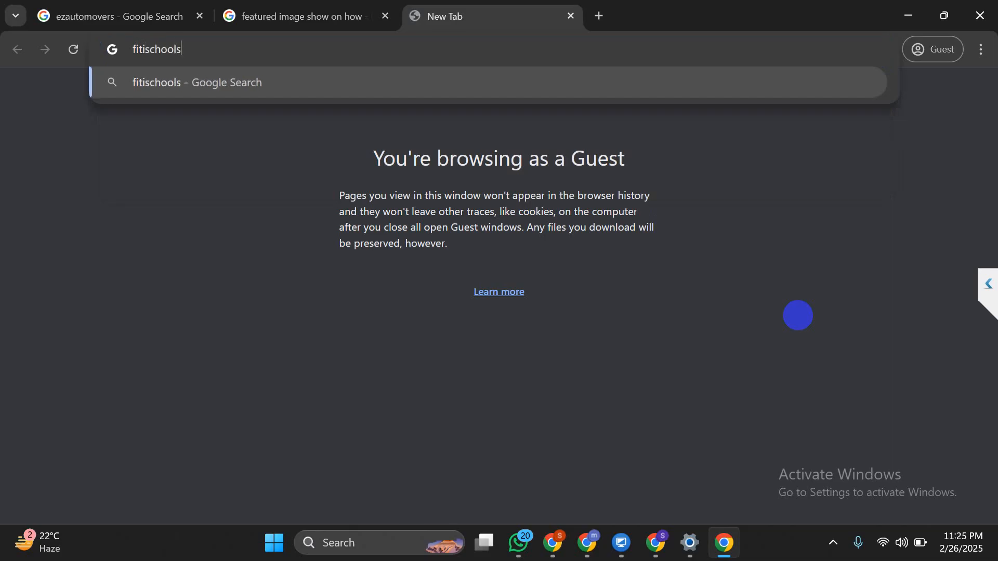
key(Return)
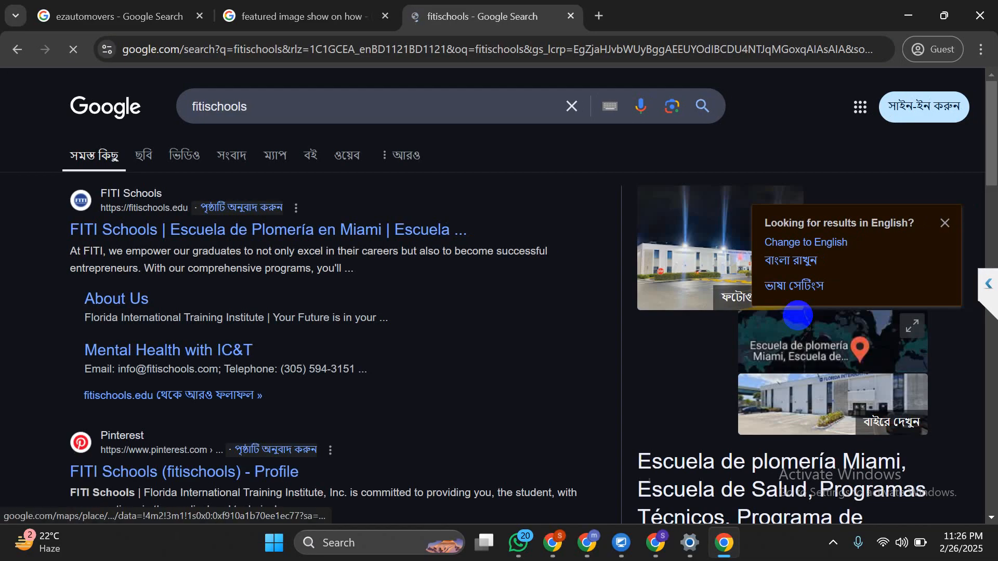
click(268, 230)
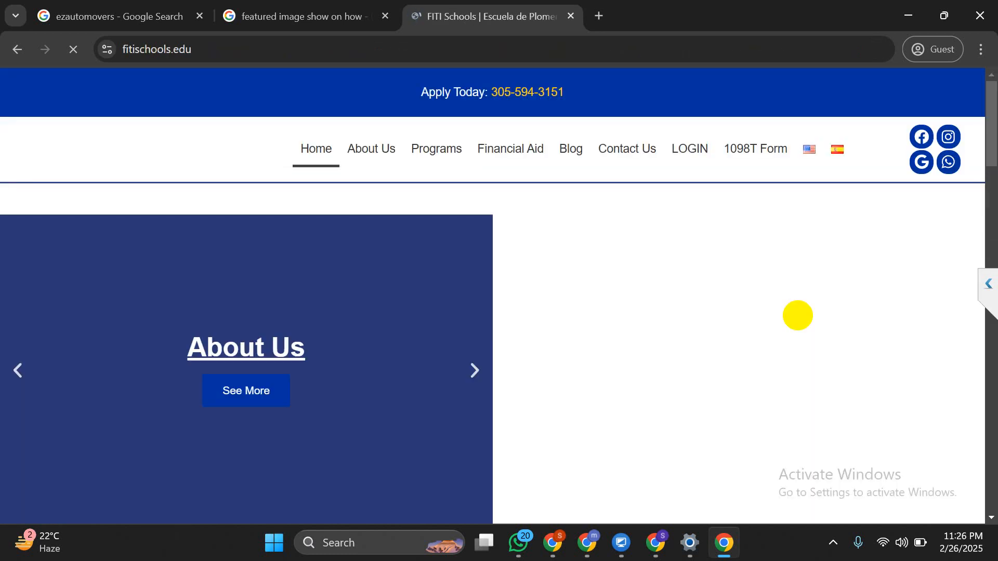
scroll(797, 316, down, 7)
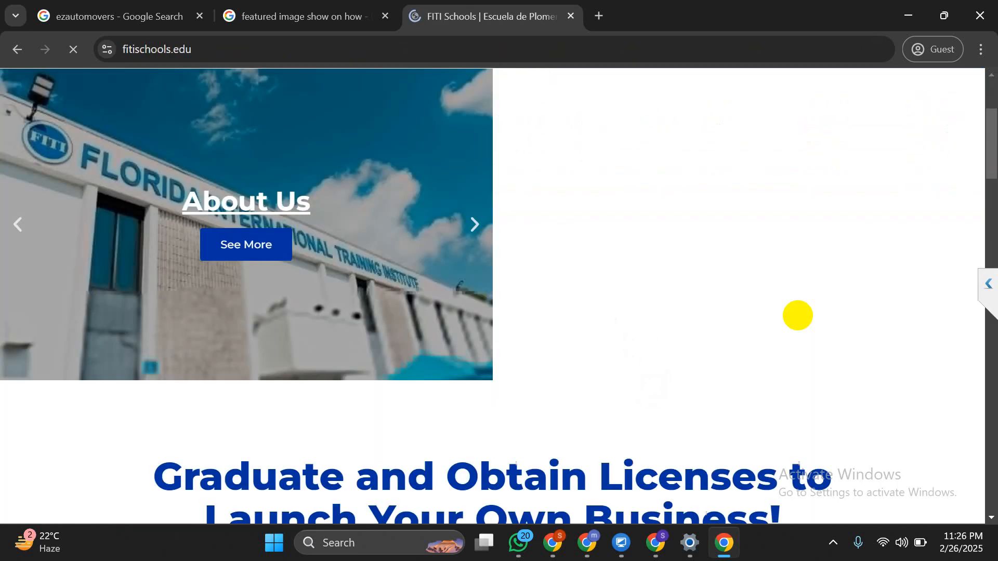
scroll(798, 316, up, 7)
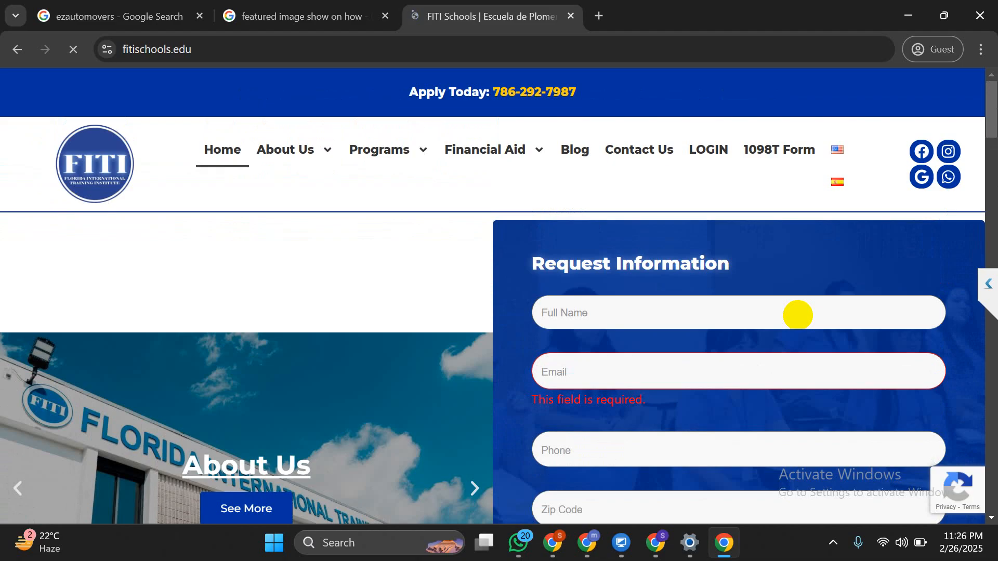
click(448, 44)
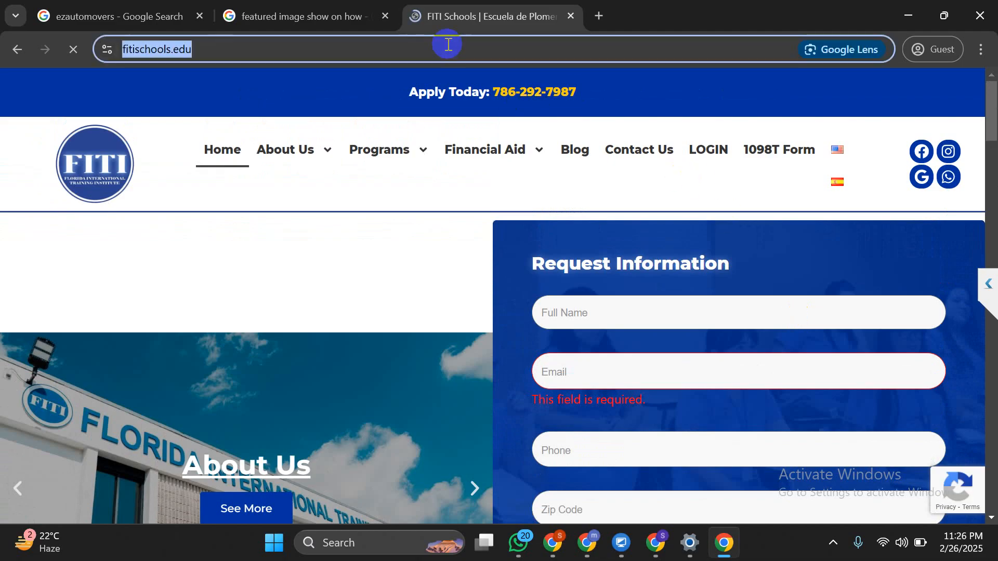
key(ctrl+t)
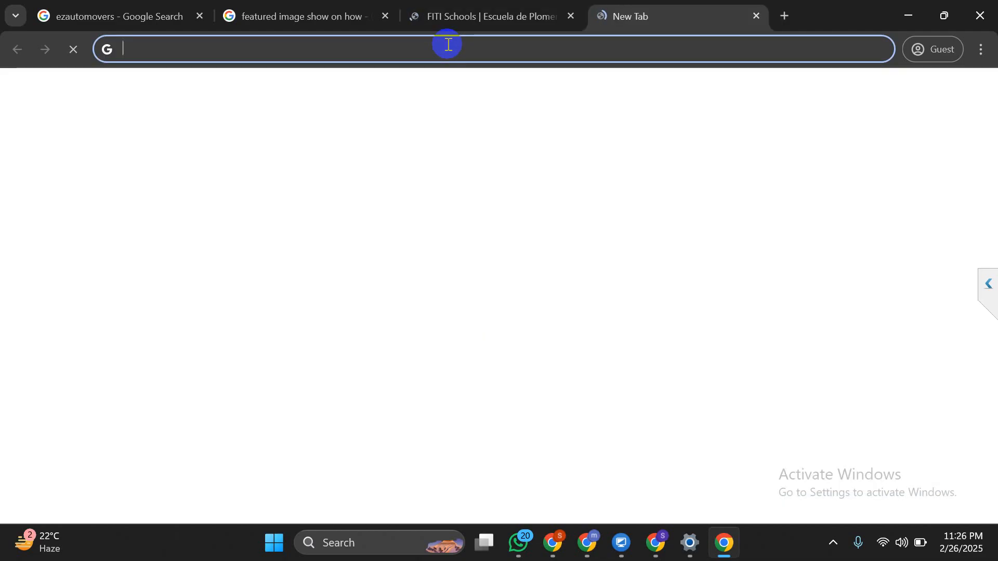
Enter 'page' in the new tab's address bar and bring up the PageSpeed Insights report window
text(s)
key(BackSpace)
text(p)
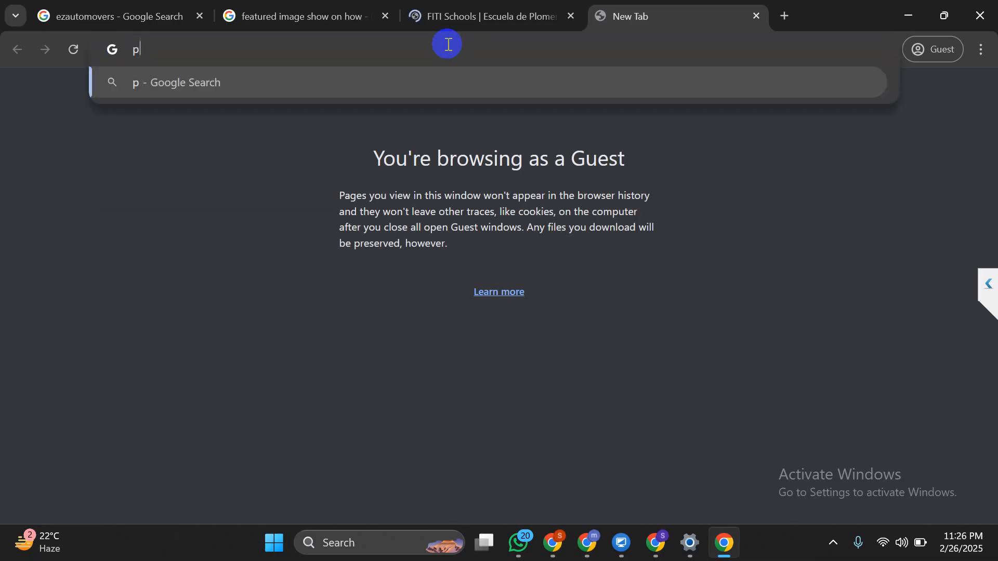
text(ge)
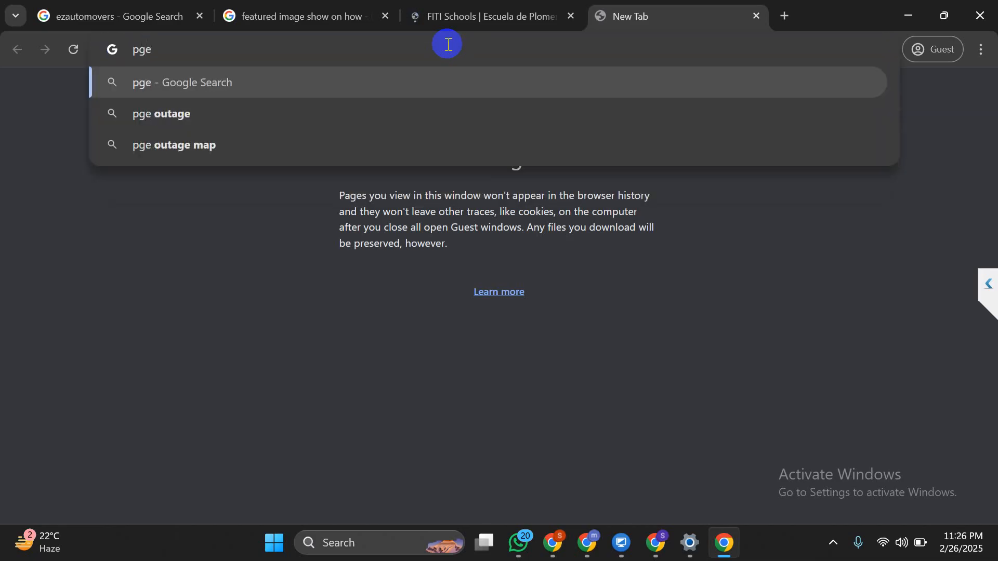
key(ctrl+a)
text(page)
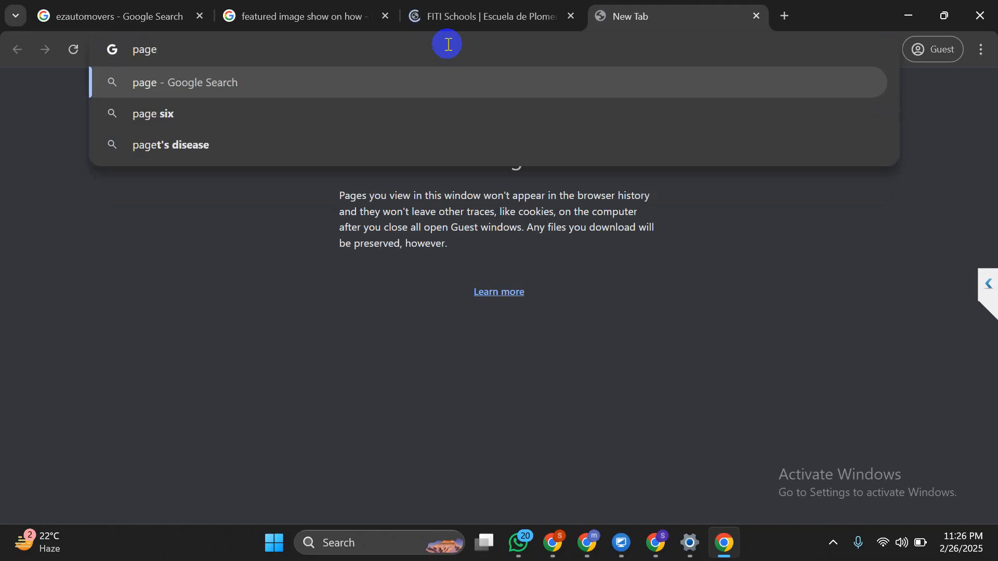
click(833, 543)
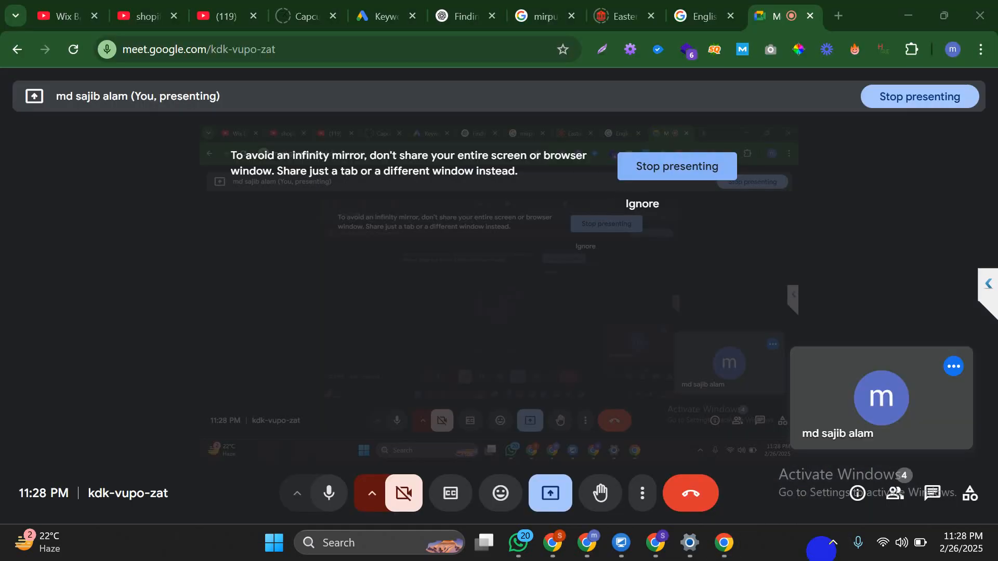
click(642, 204)
click(655, 542)
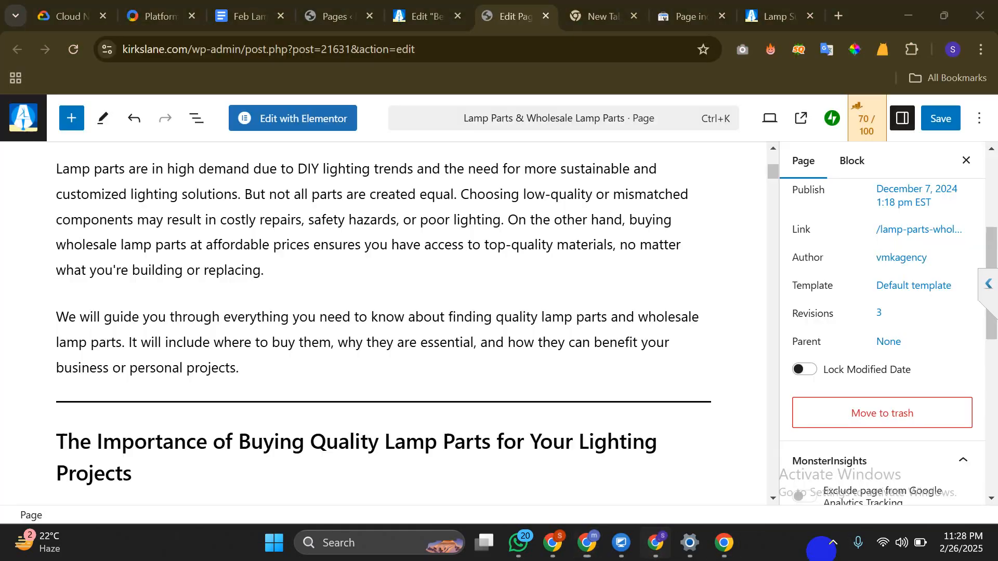
click(724, 542)
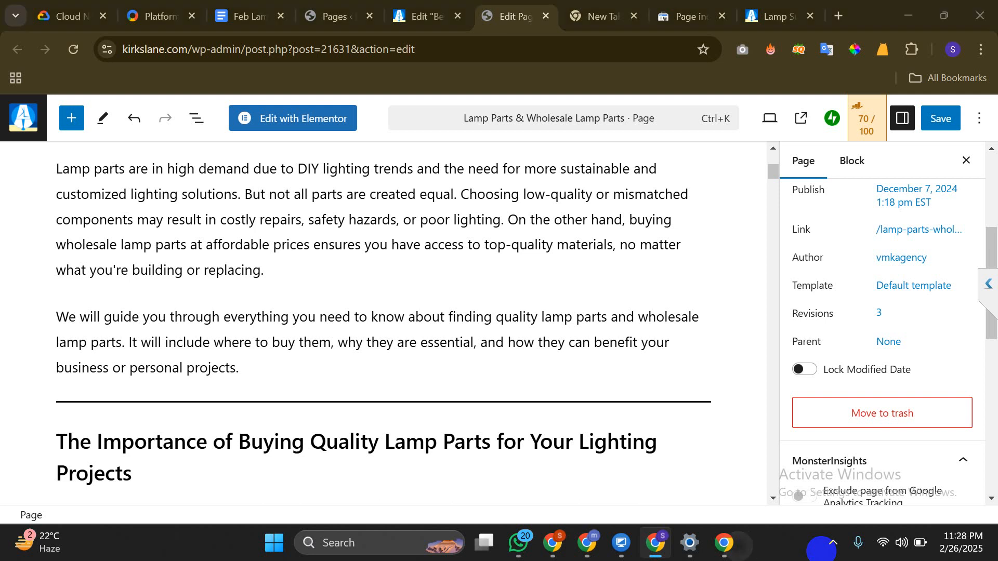
Compare FITI Schools desktop (Performance 35) and mobile (Performance 12) scores and dismiss the cookie notice
scroll(493, 312, down, 2)
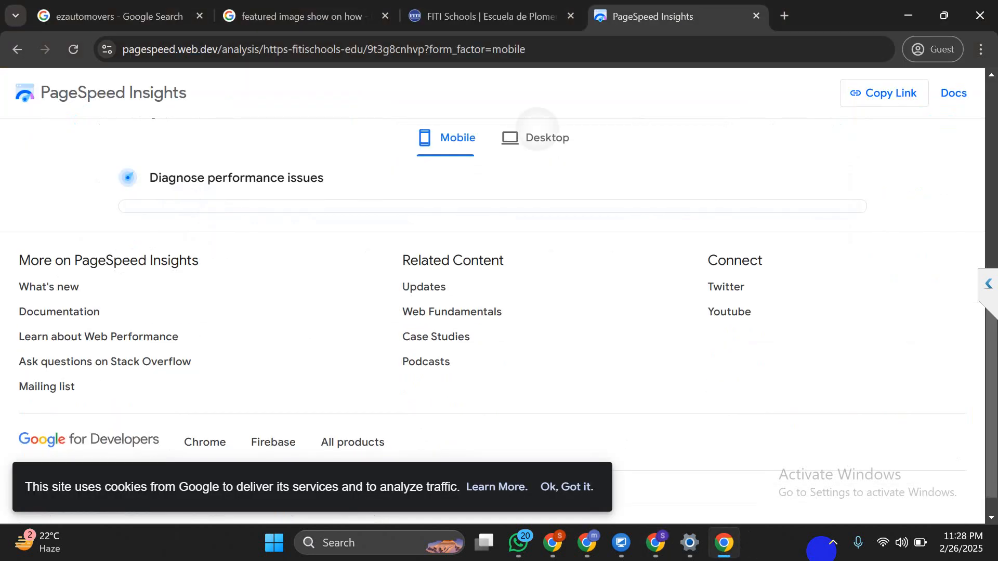
click(535, 138)
click(447, 137)
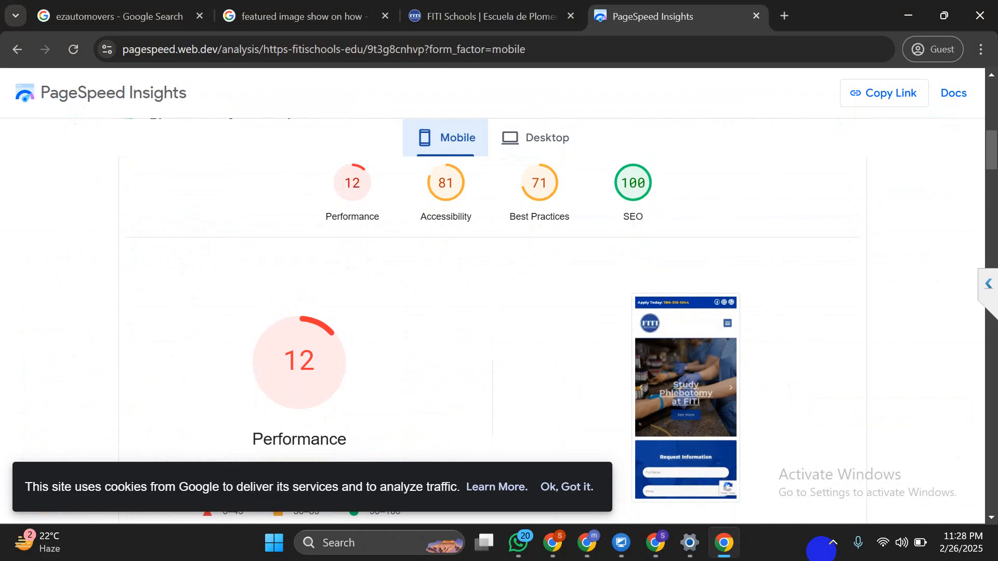
click(566, 487)
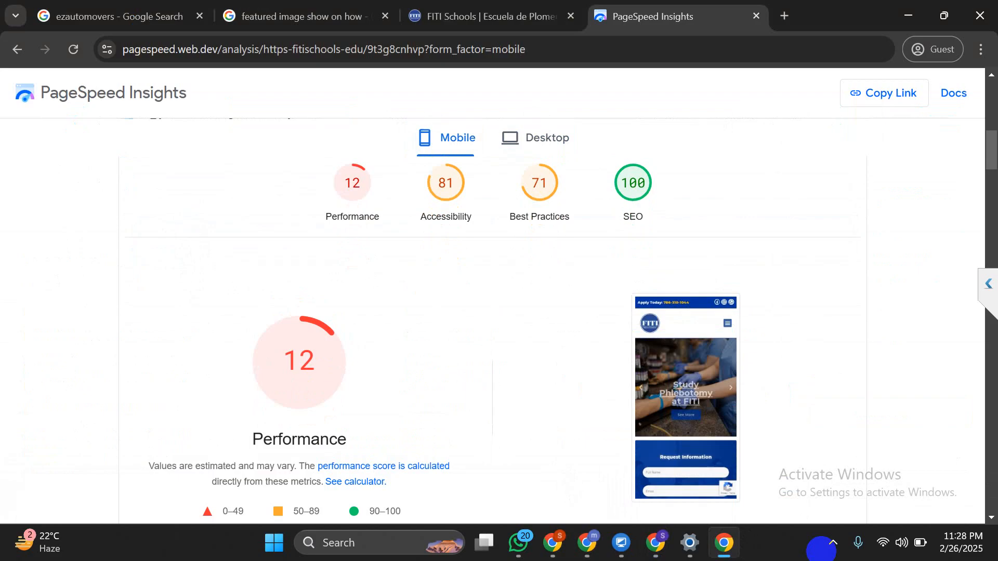
key(alt+Tab)
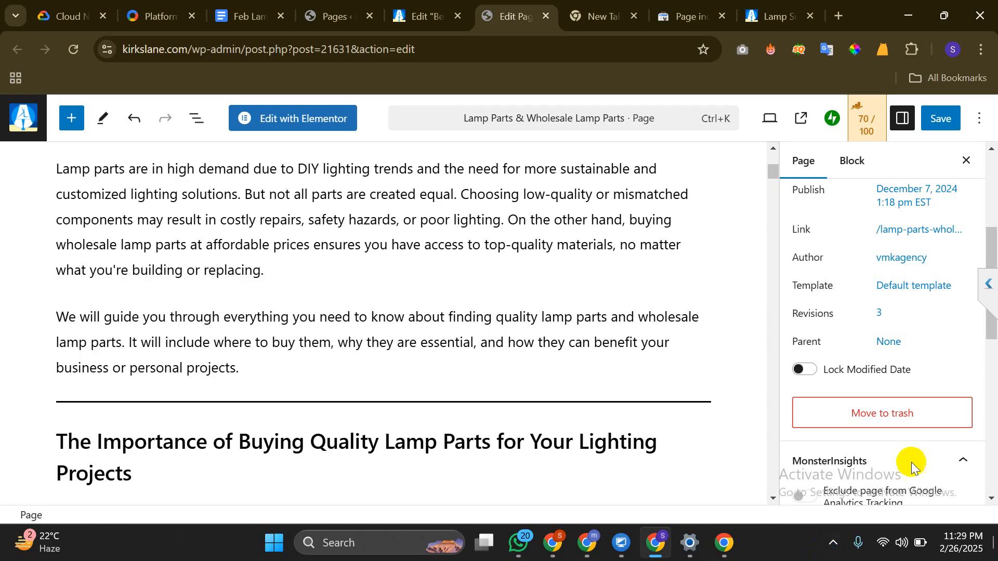
double_click(800, 312)
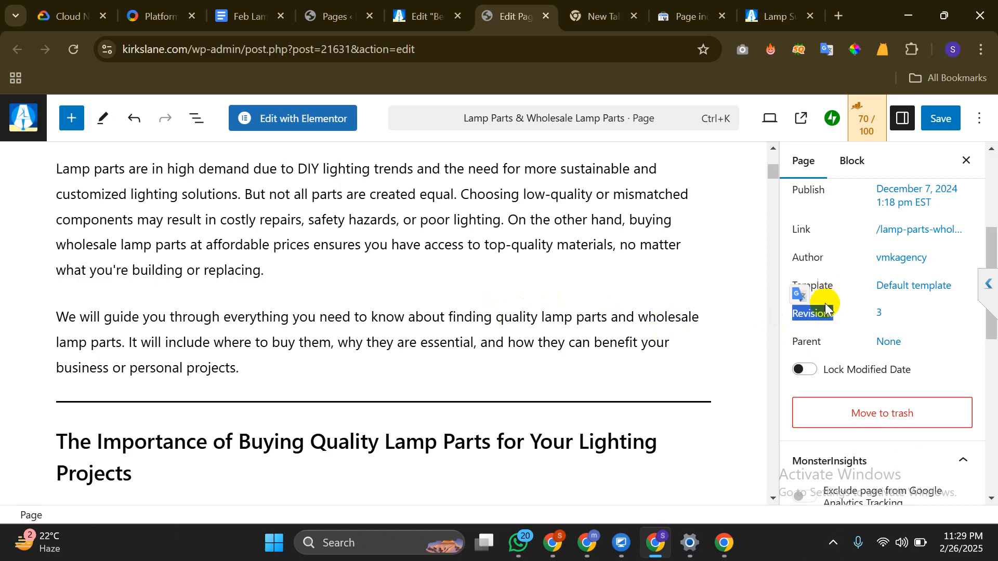
click(819, 324)
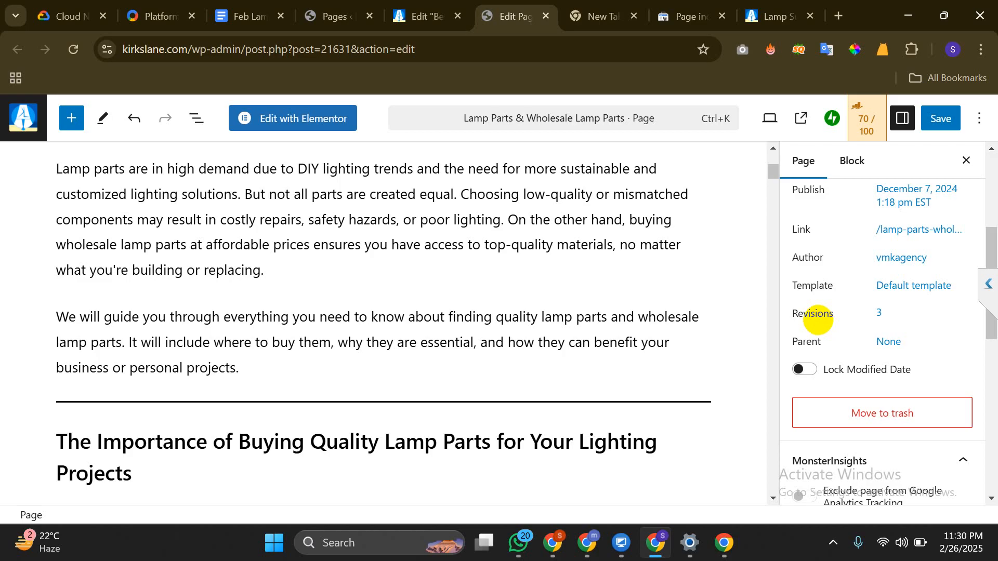
mouse_move(587, 543)
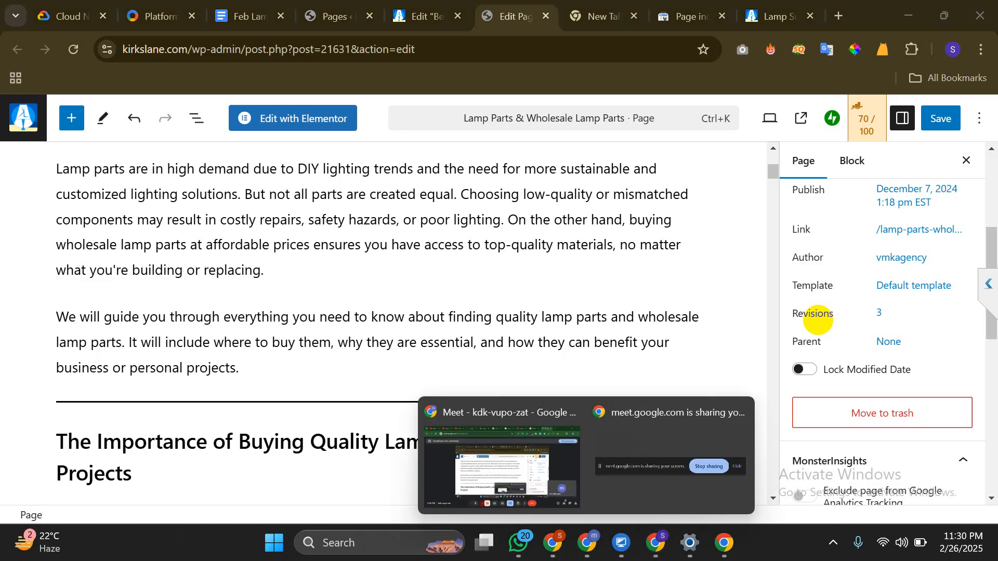
click(533, 460)
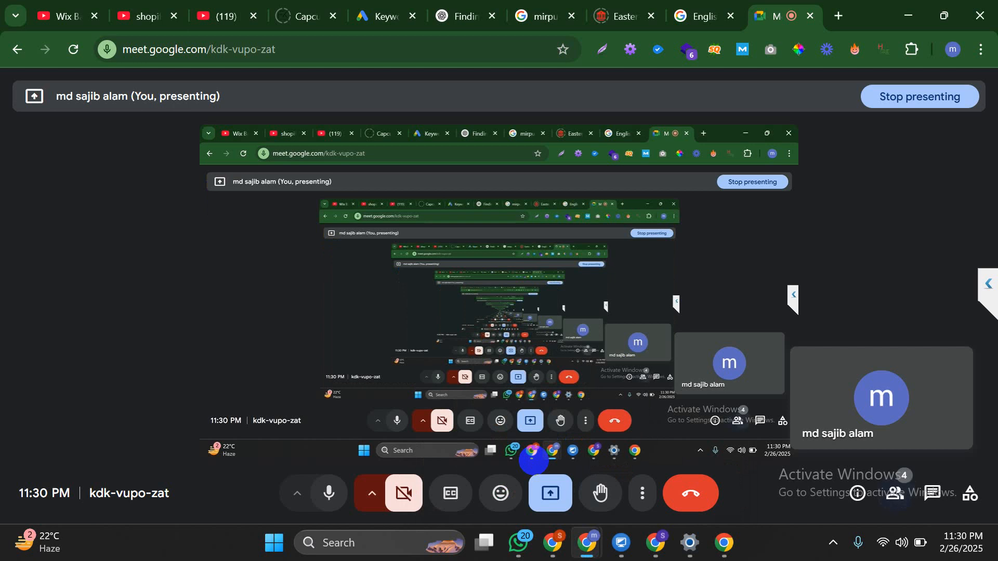
click(894, 494)
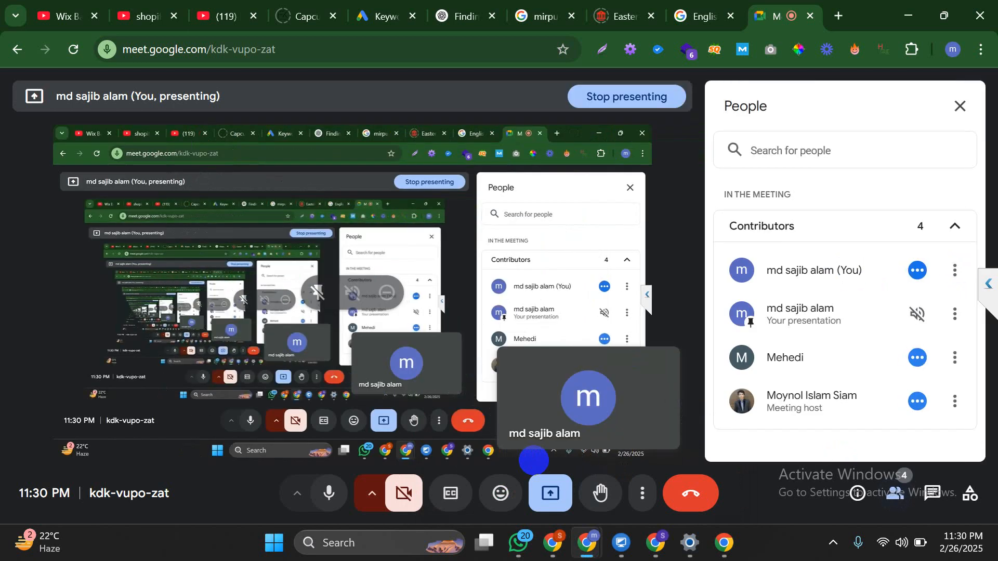
key(alt+Tab)
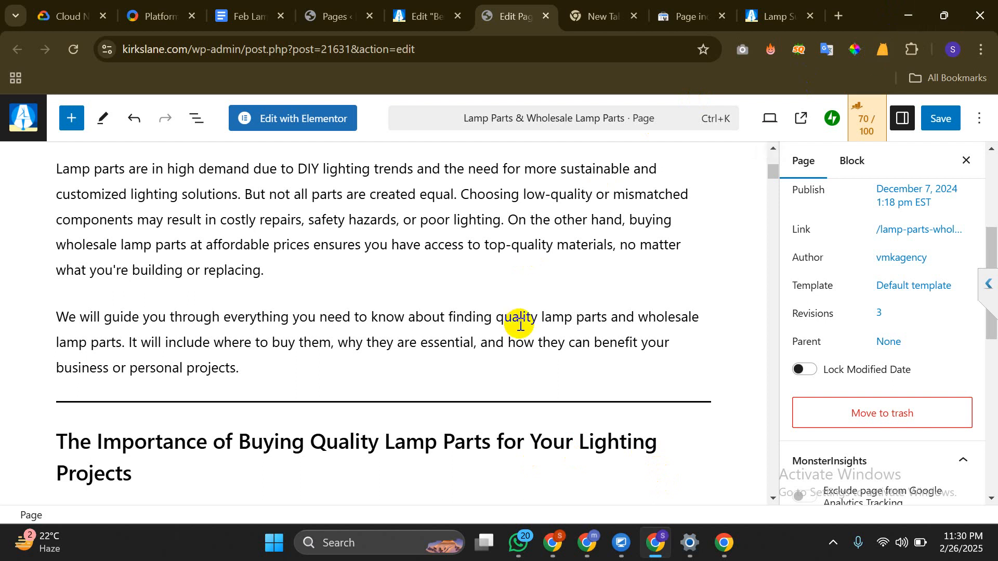
scroll(832, 331, down, 1)
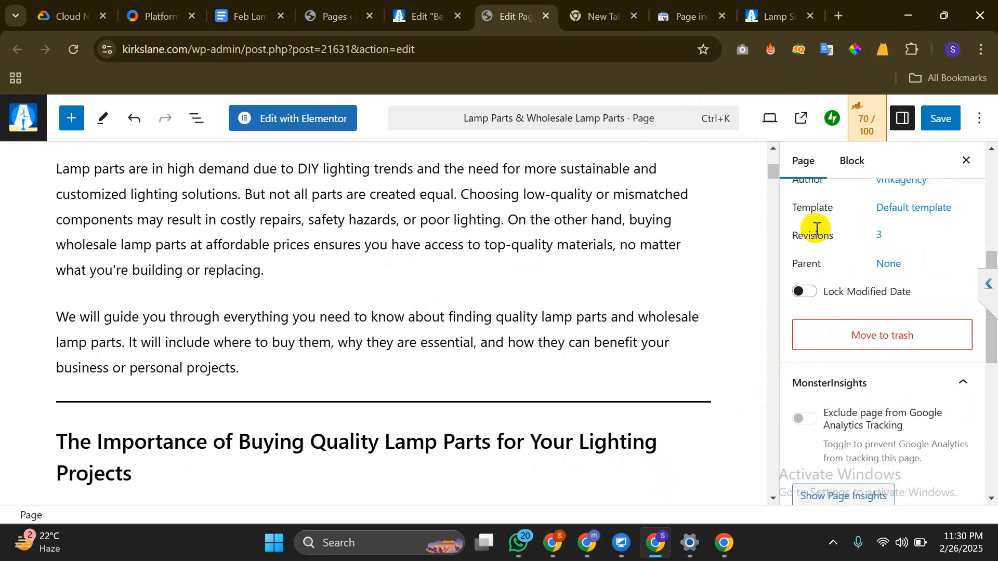
scroll(816, 231, down, 2)
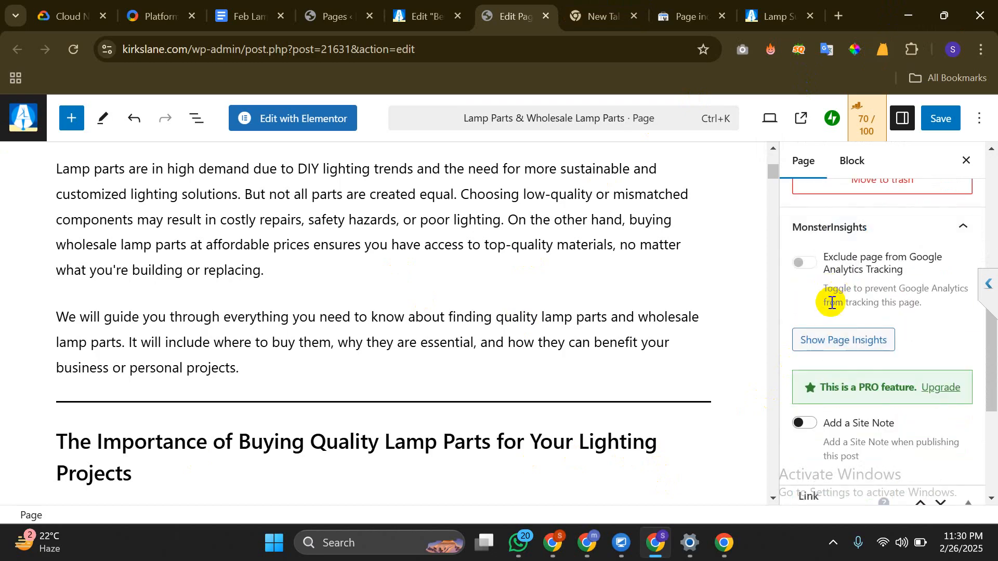
scroll(832, 303, down, 4)
scroll(822, 313, up, 2)
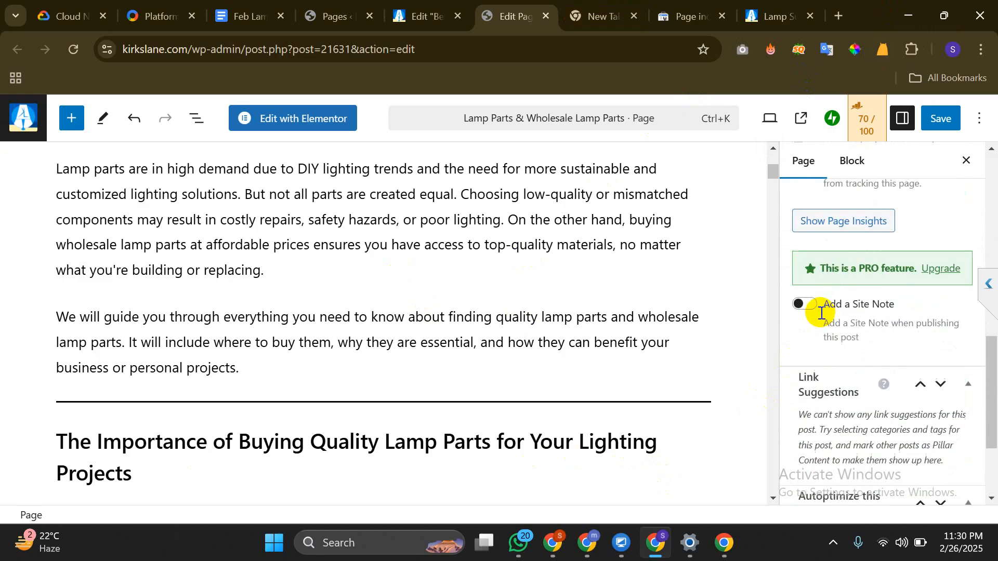
scroll(821, 313, up, 8)
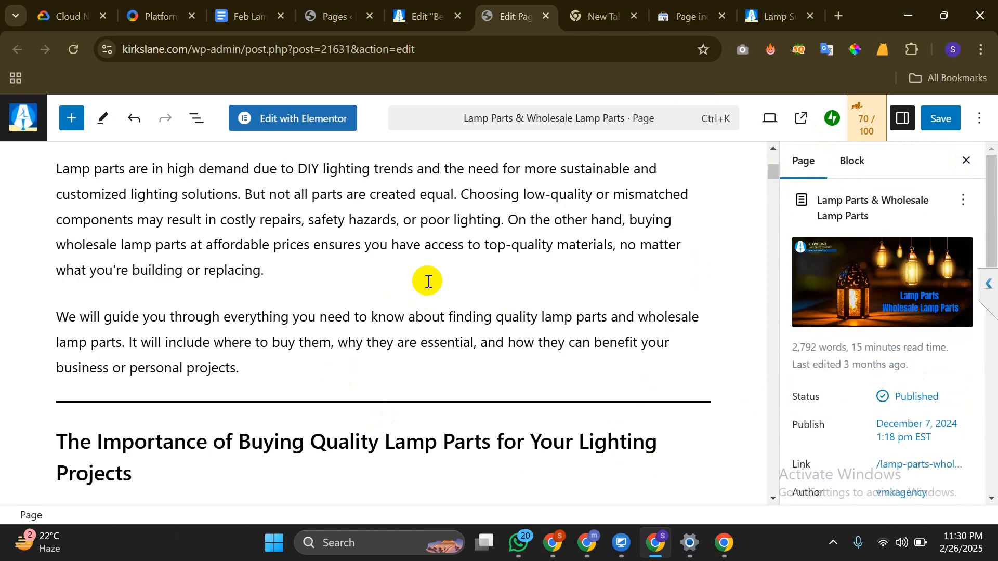
scroll(427, 281, up, 5)
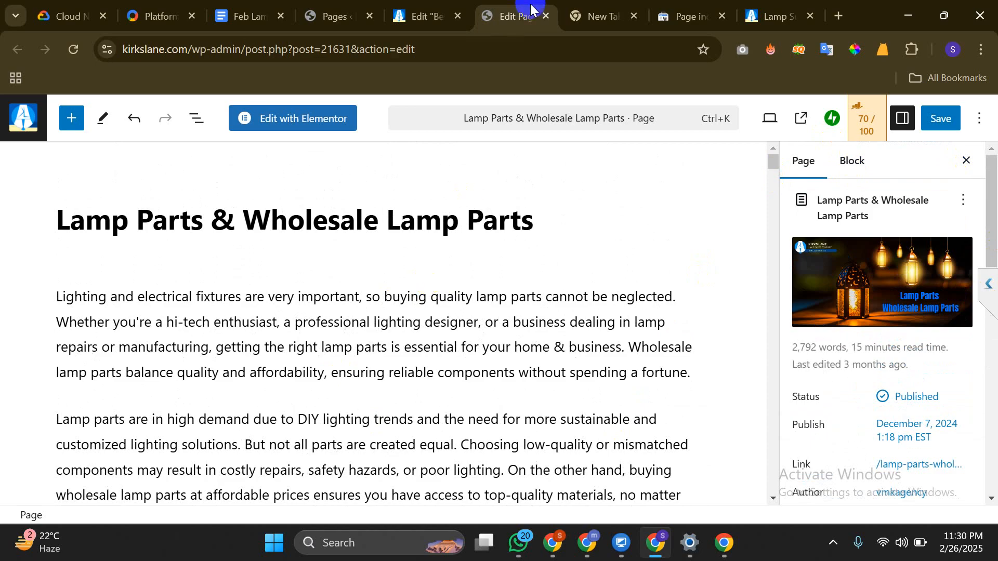
Leave both page-editor tabs without saving and close the blank tab and Search Console indexing tab
click(541, 20)
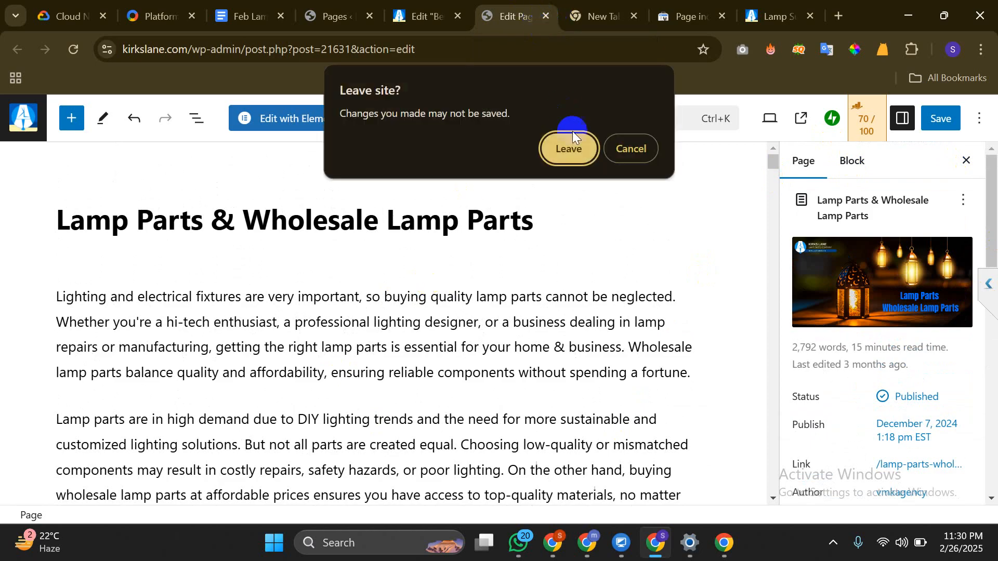
click(567, 148)
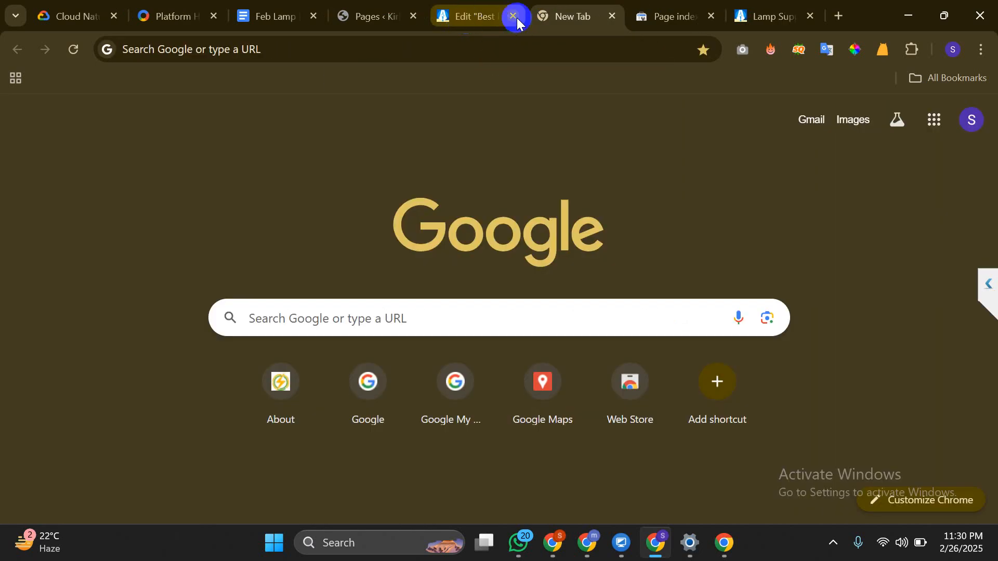
click(513, 17)
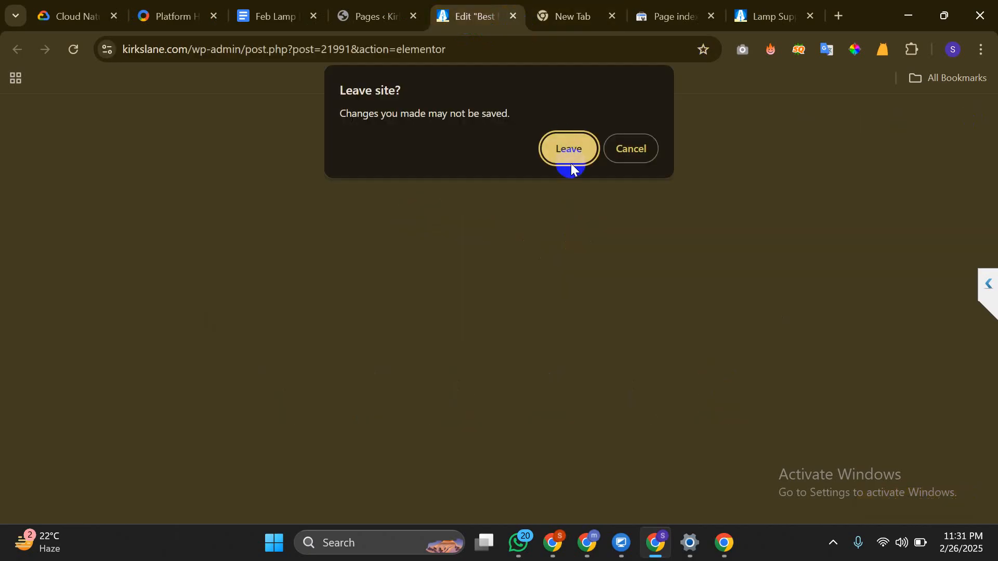
click(571, 155)
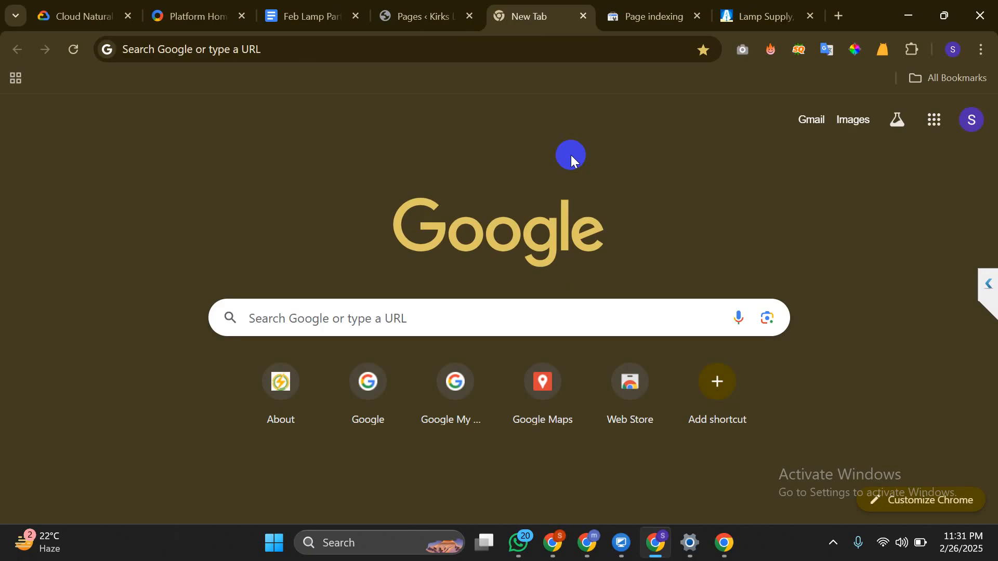
click(584, 16)
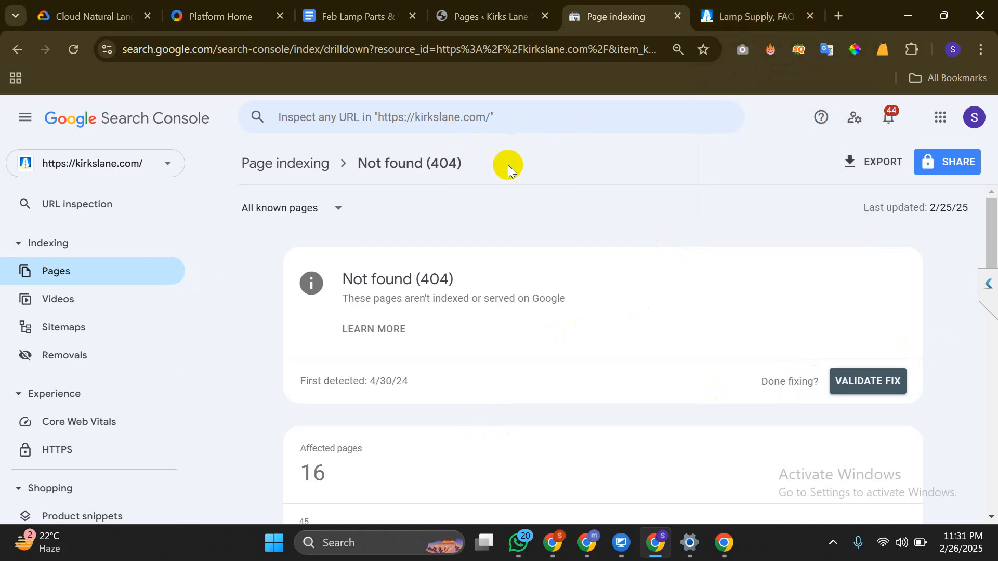
click(676, 20)
Close the lamp supply FAQ tab and open Add New Page in its own tab
click(677, 18)
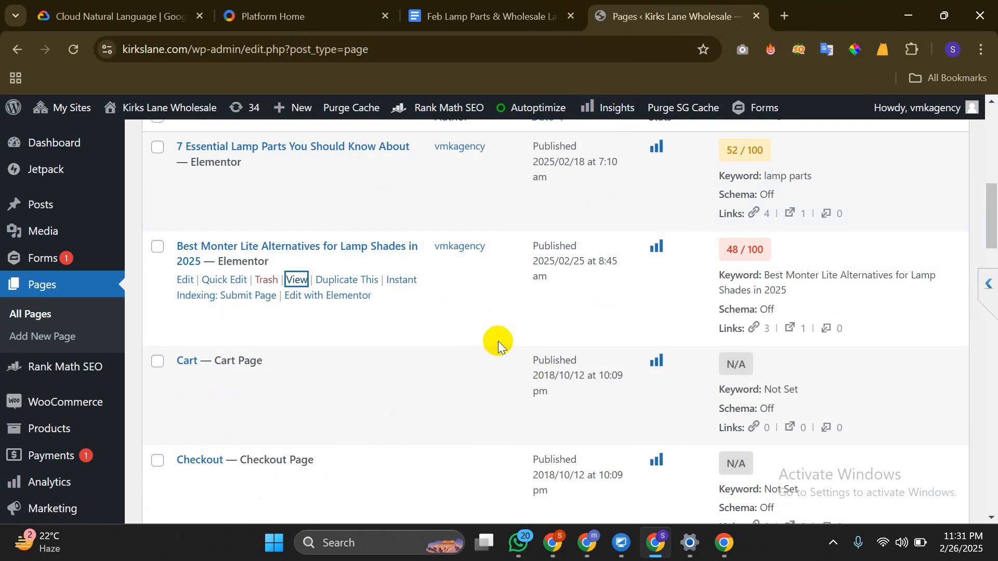
scroll(496, 343, up, 3)
scroll(343, 292, up, 6)
scroll(343, 292, down, 1)
scroll(343, 292, up, 1)
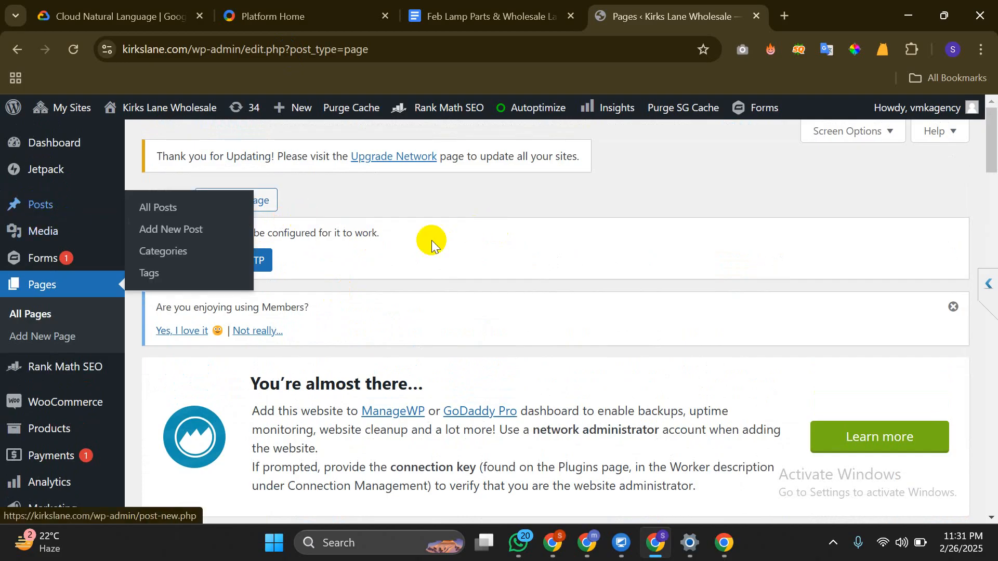
right_click(259, 201)
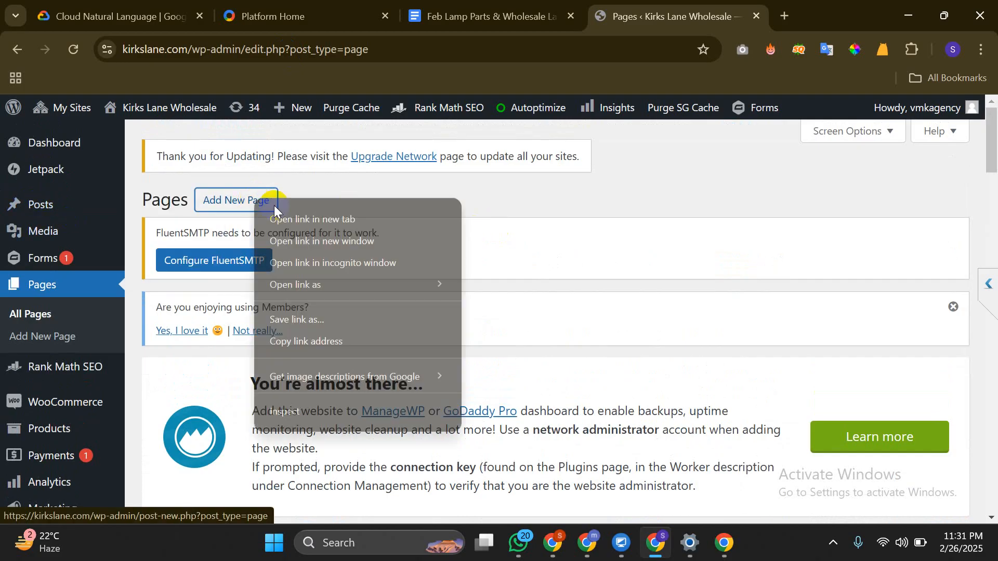
click(291, 219)
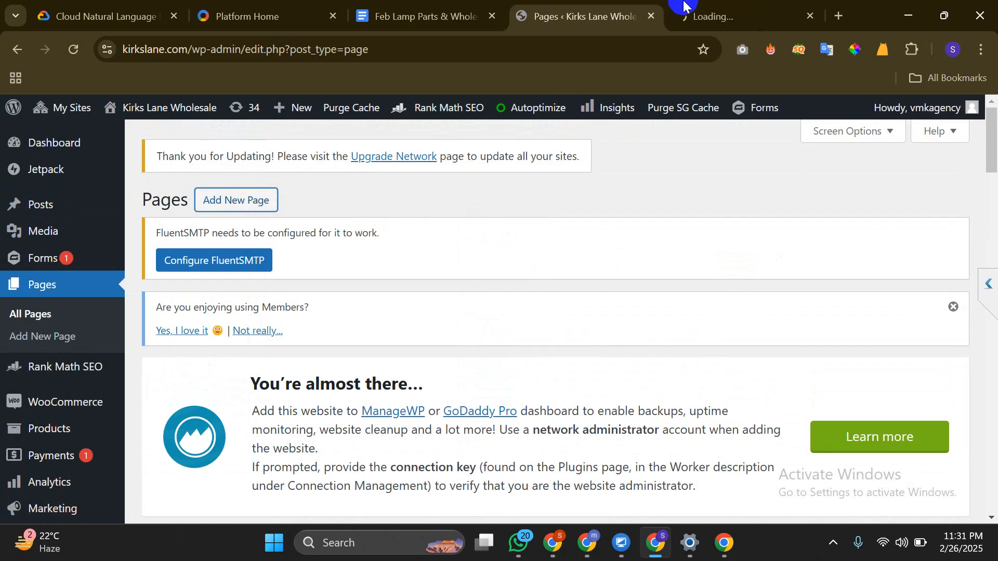
click(684, 5)
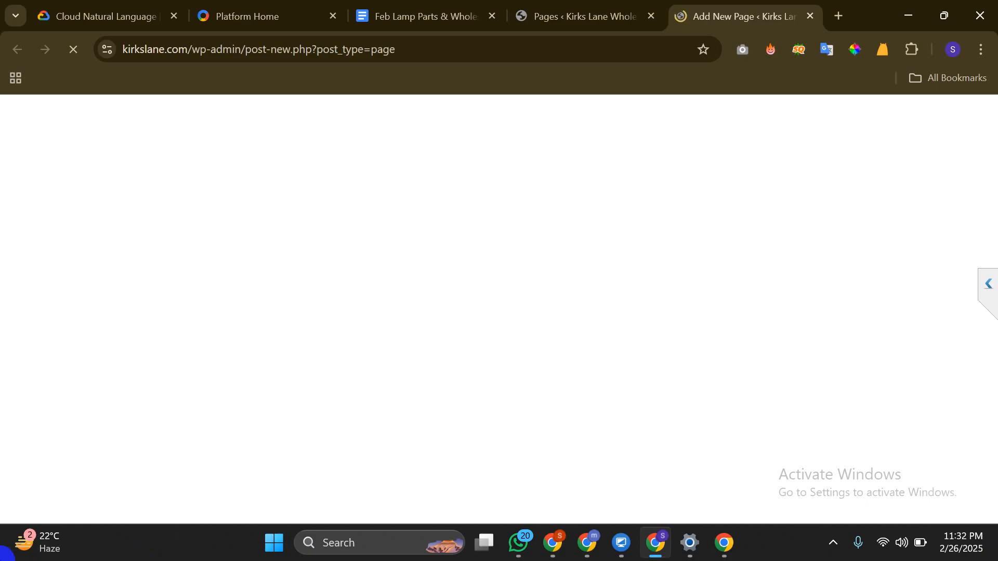
Copy the title heading from the lamp parts article in Google Docs
click(453, 9)
scroll(489, 269, up, 20)
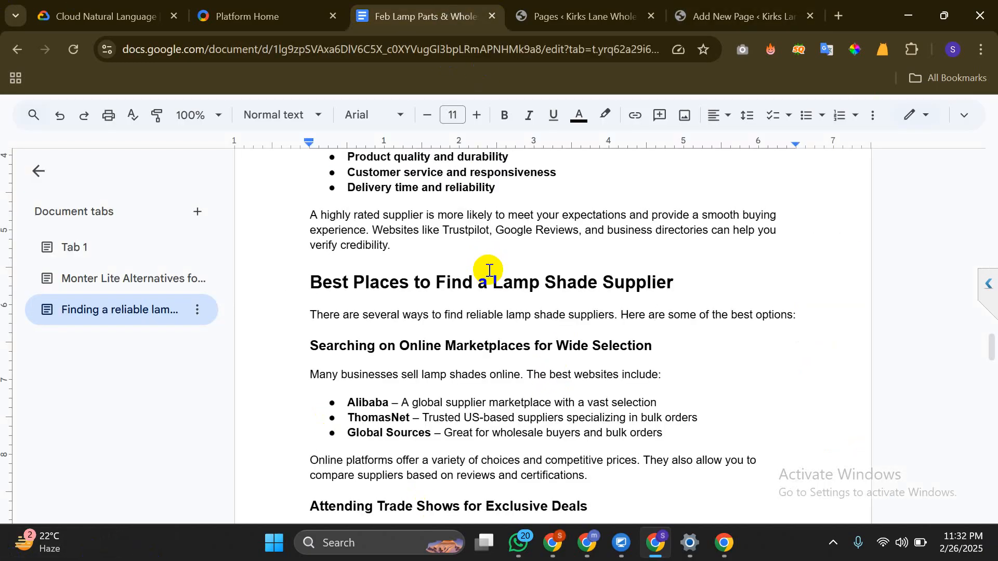
scroll(486, 269, up, 2)
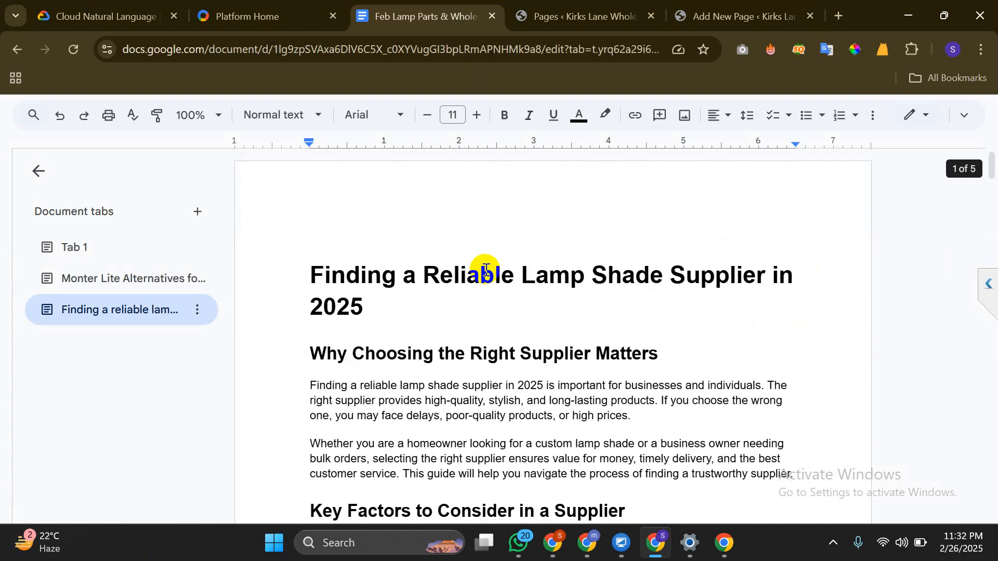
triple_click(486, 270)
right_click(486, 270)
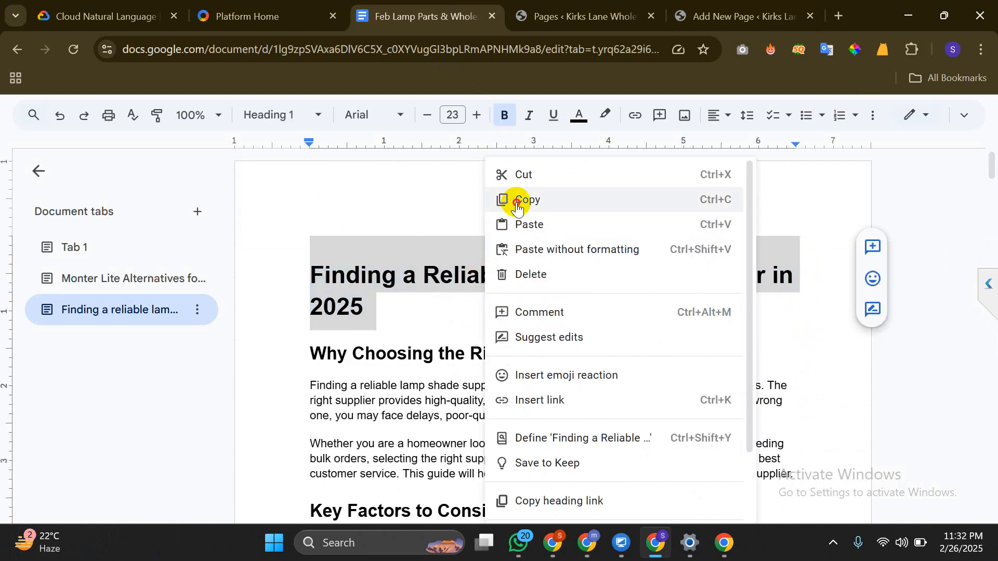
click(517, 200)
Paste it as the page title 'Finding a Reliable Lamp Shade Supplier in 2025'
click(733, 15)
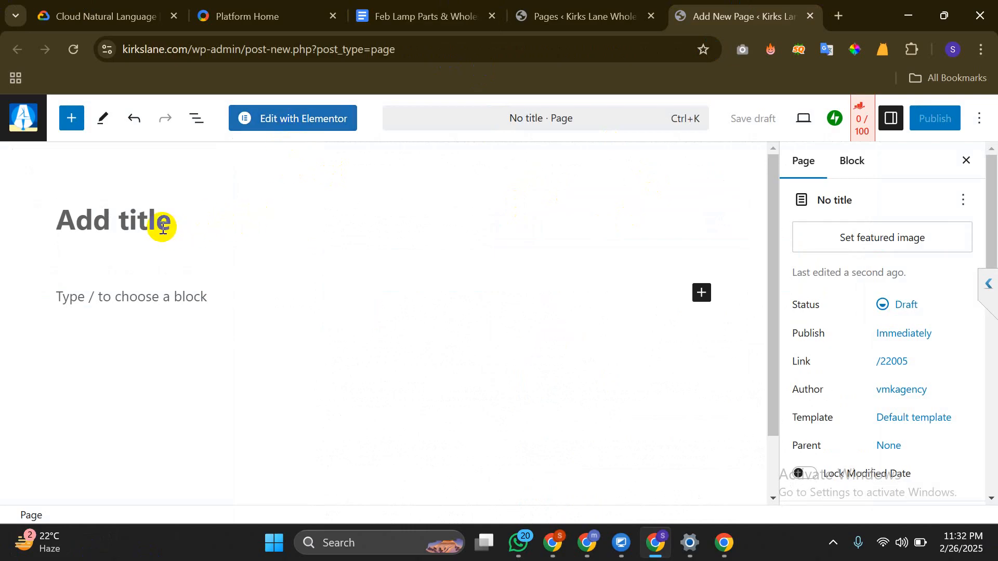
click(118, 224)
right_click(118, 224)
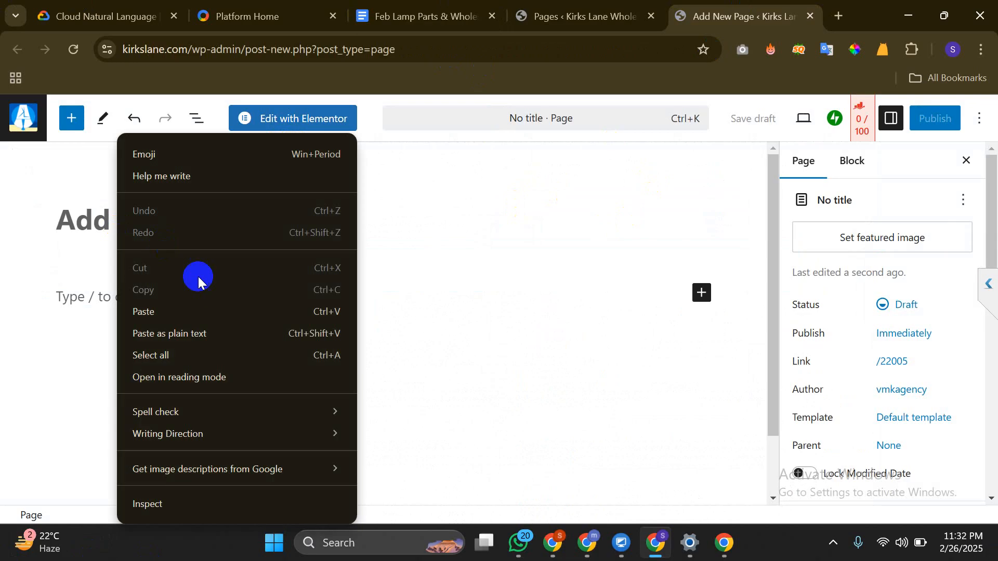
click(192, 308)
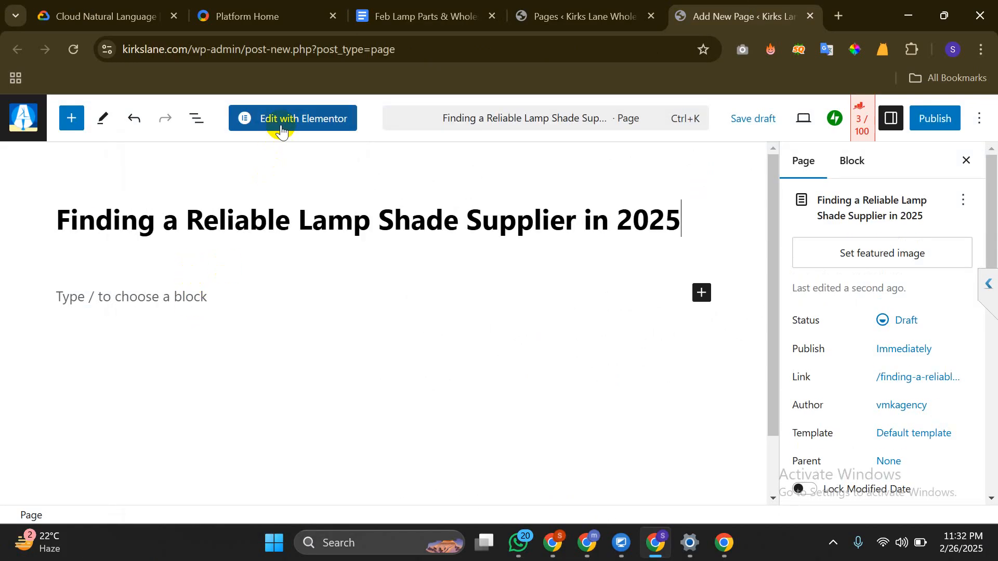
key(ctrl+t)
Open the FITI Schools WordPress Pages list via 'fit', then return to the Kirks Lane draft
text(f)
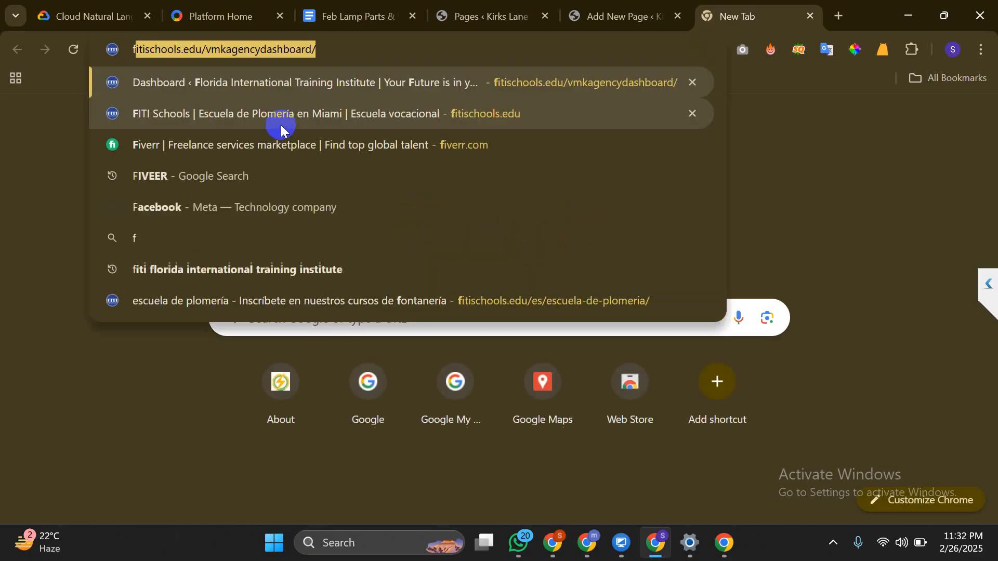
text(it)
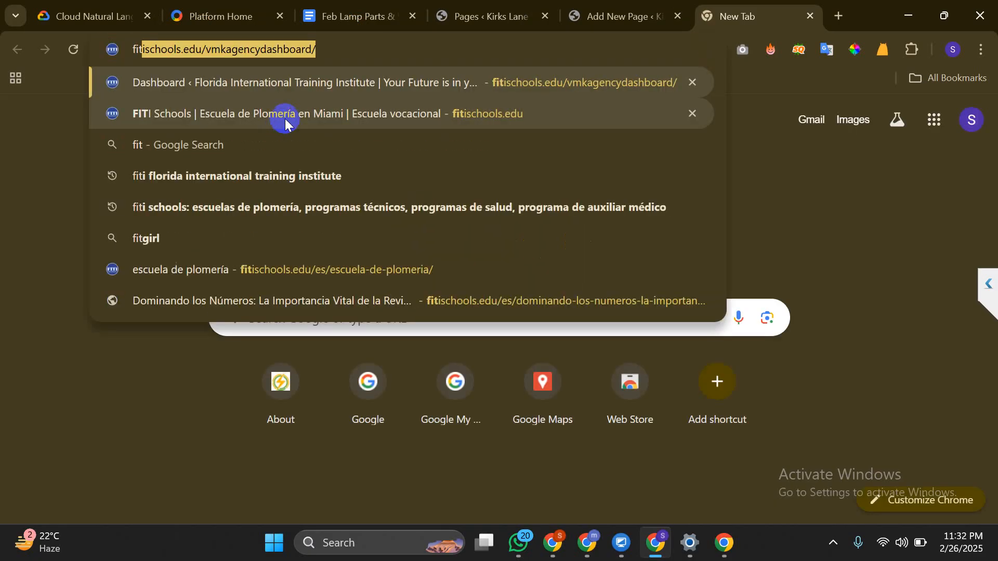
key(Return)
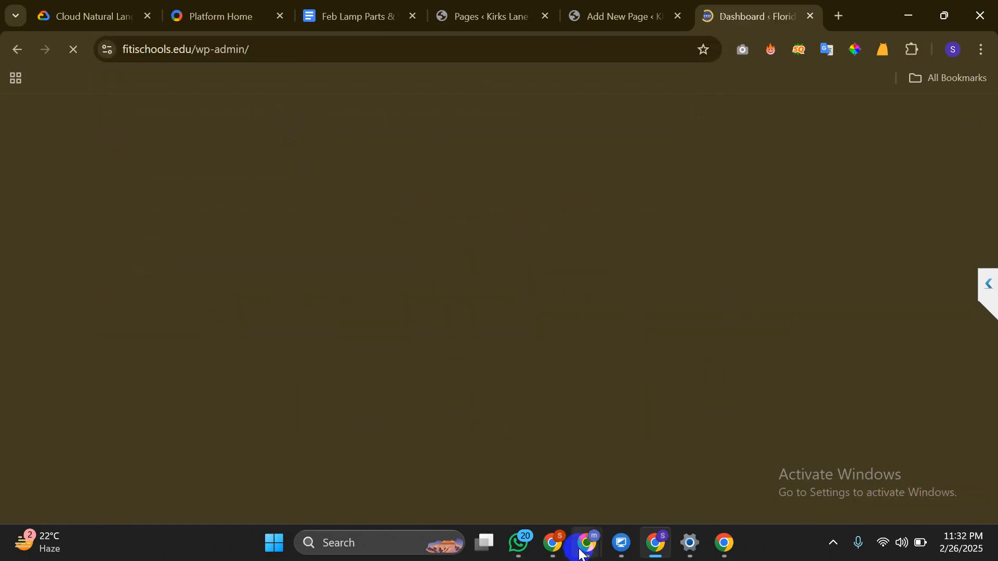
mouse_move(579, 547)
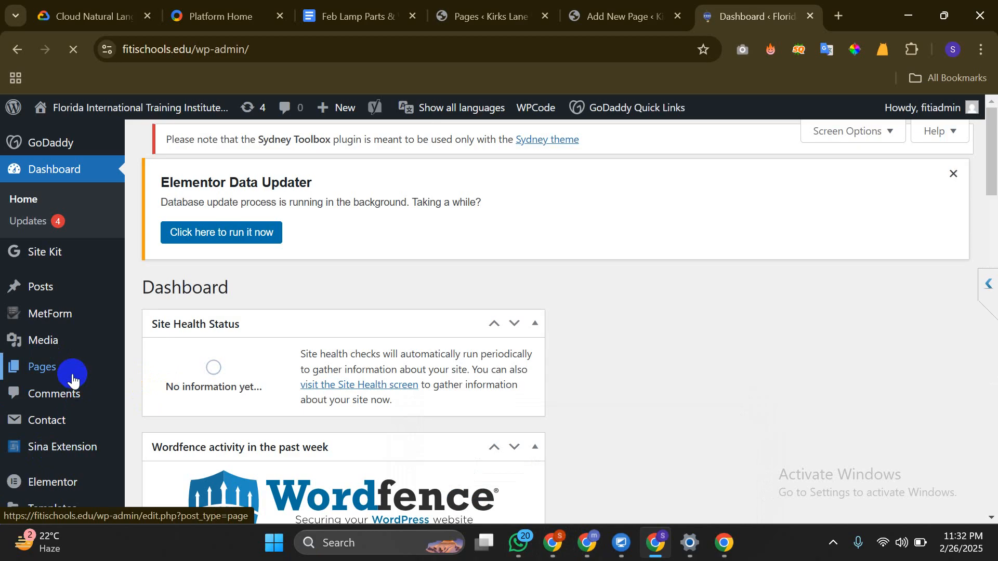
mouse_move(73, 380)
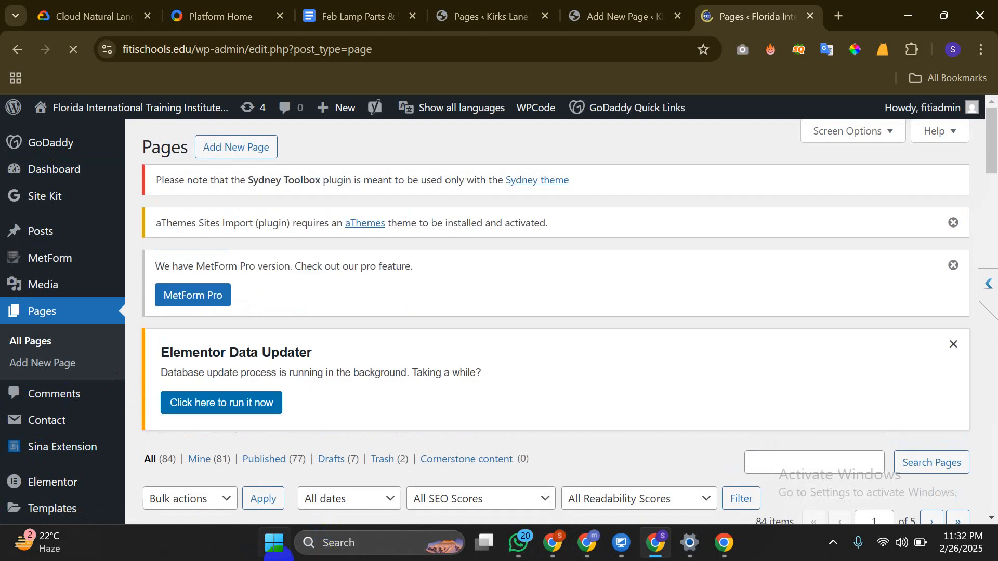
scroll(404, 298, down, 5)
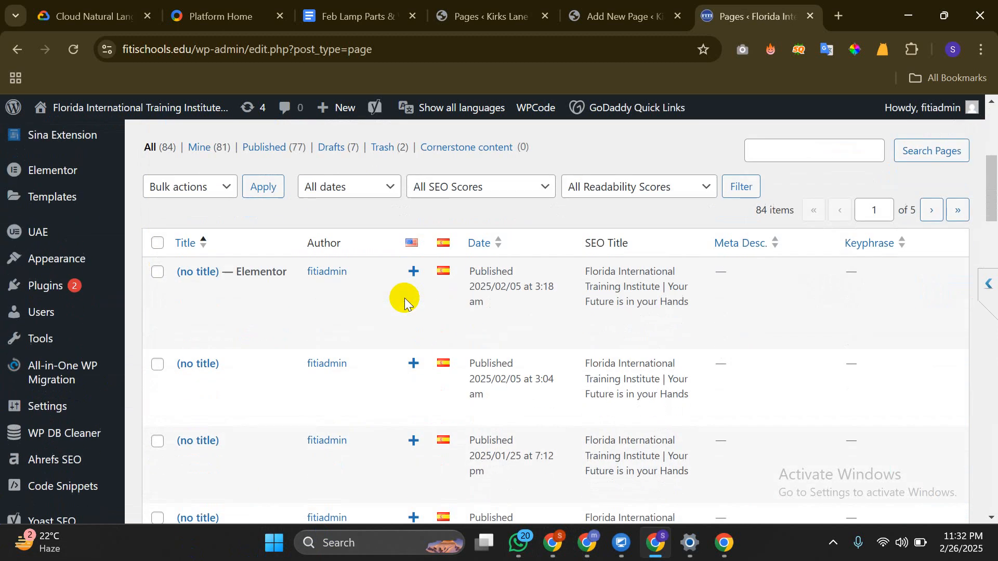
scroll(227, 278, down, 1)
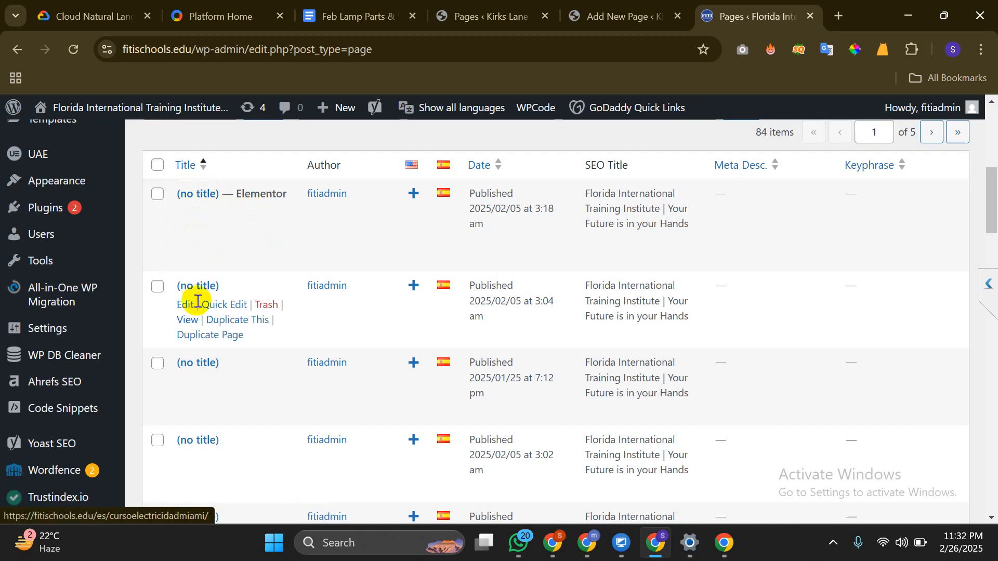
scroll(198, 302, down, 4)
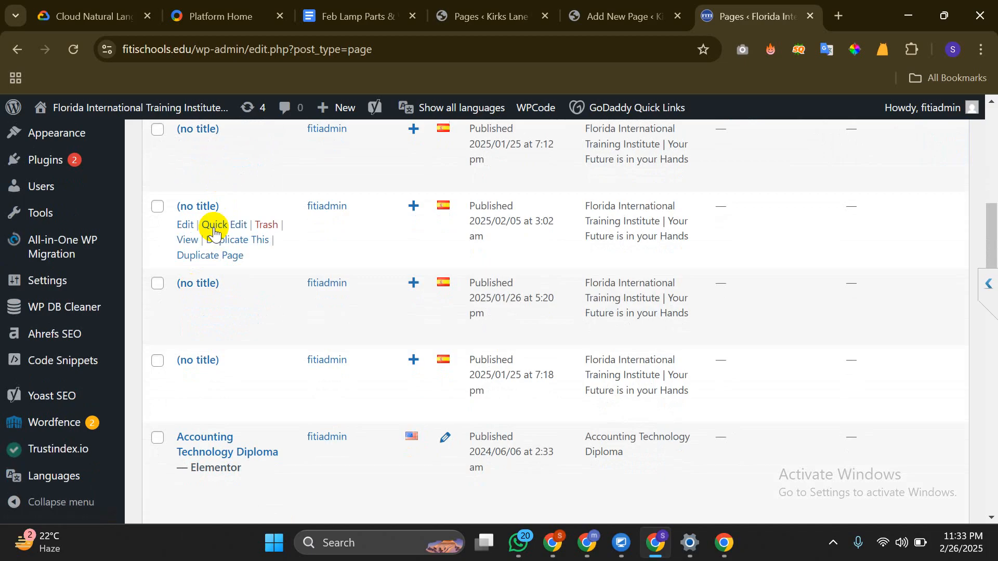
scroll(208, 237, up, 8)
scroll(201, 239, down, 2)
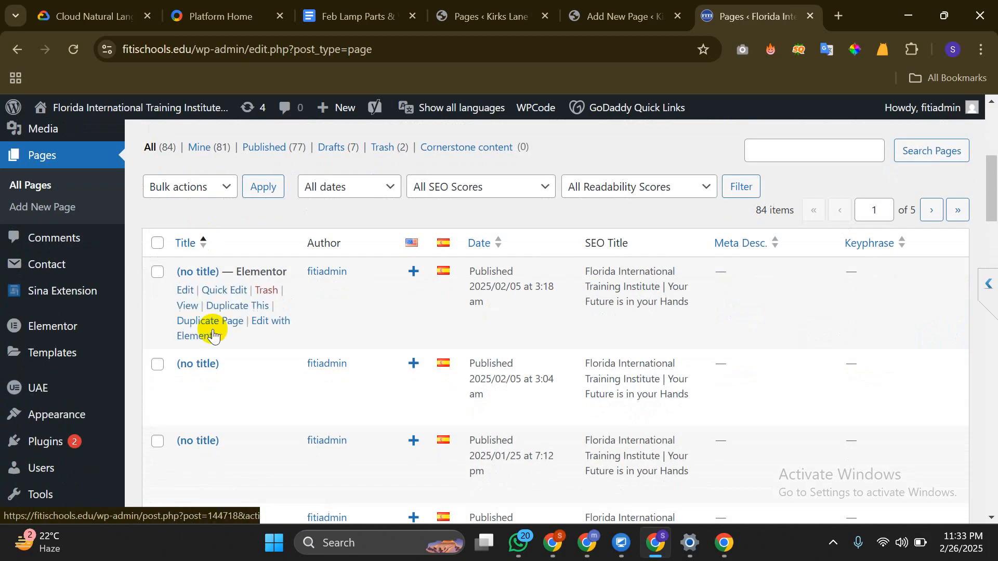
click(624, 16)
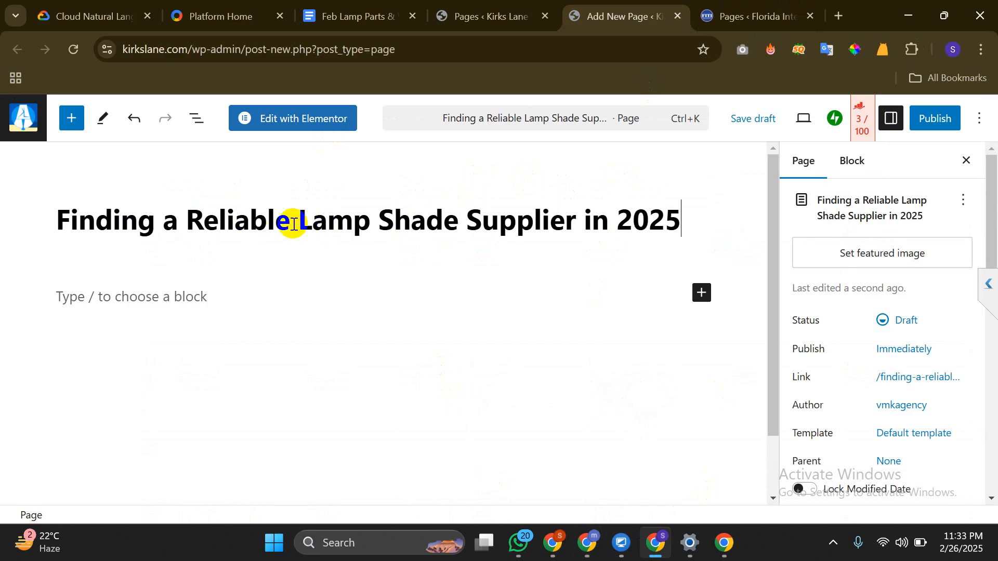
Copy 'Lamp Shade Supplier' from the page title and switch to the Google Meet window
drag(302, 221, 576, 231)
right_click(550, 228)
click(593, 156)
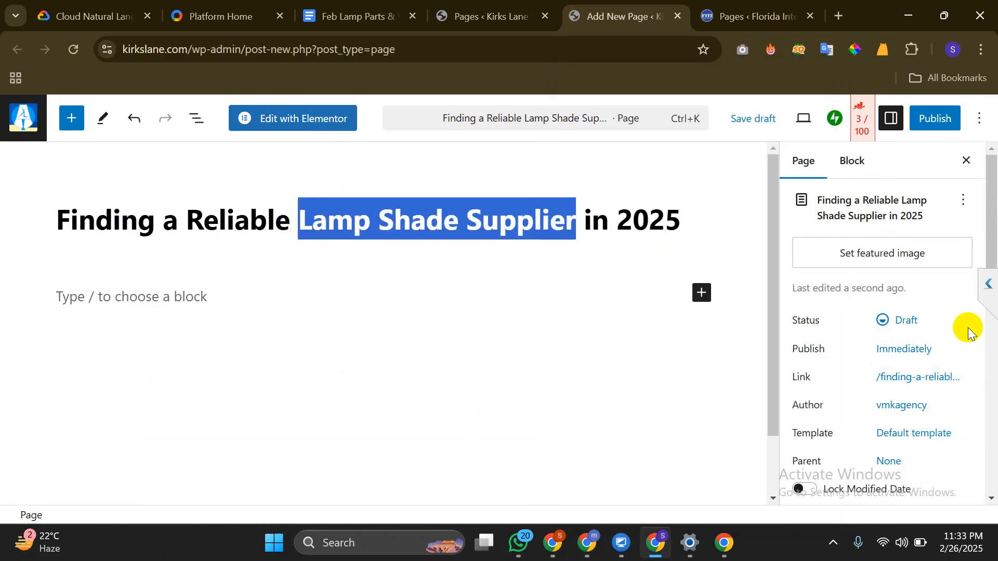
scroll(956, 335, down, 10)
scroll(565, 339, down, 1)
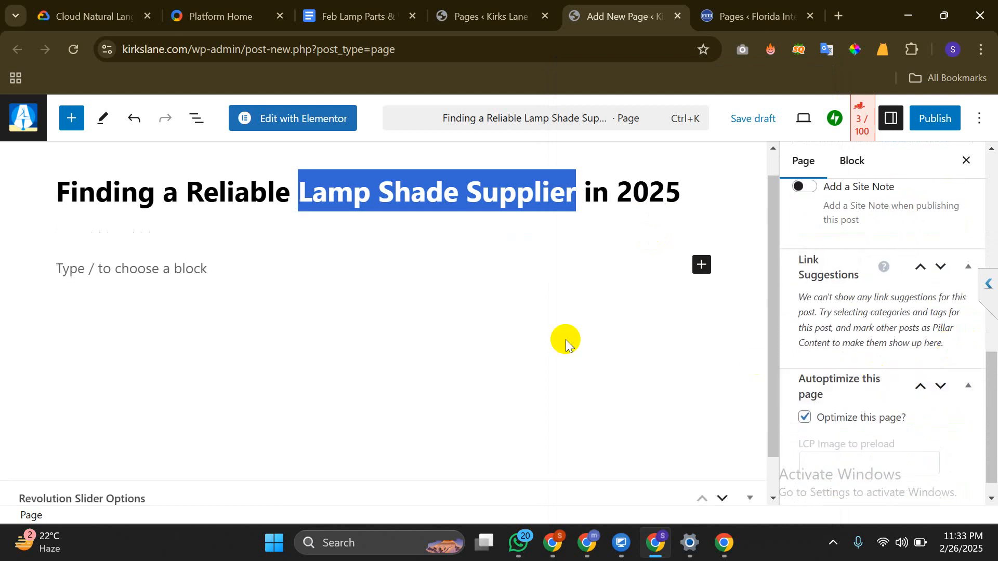
scroll(565, 339, down, 1)
scroll(931, 378, down, 1)
scroll(934, 374, up, 8)
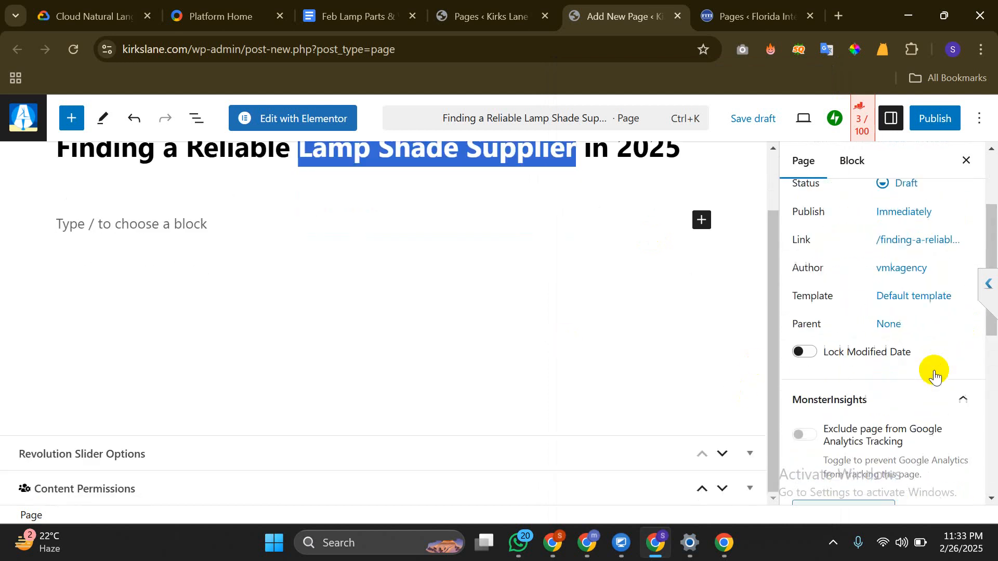
scroll(934, 375, up, 3)
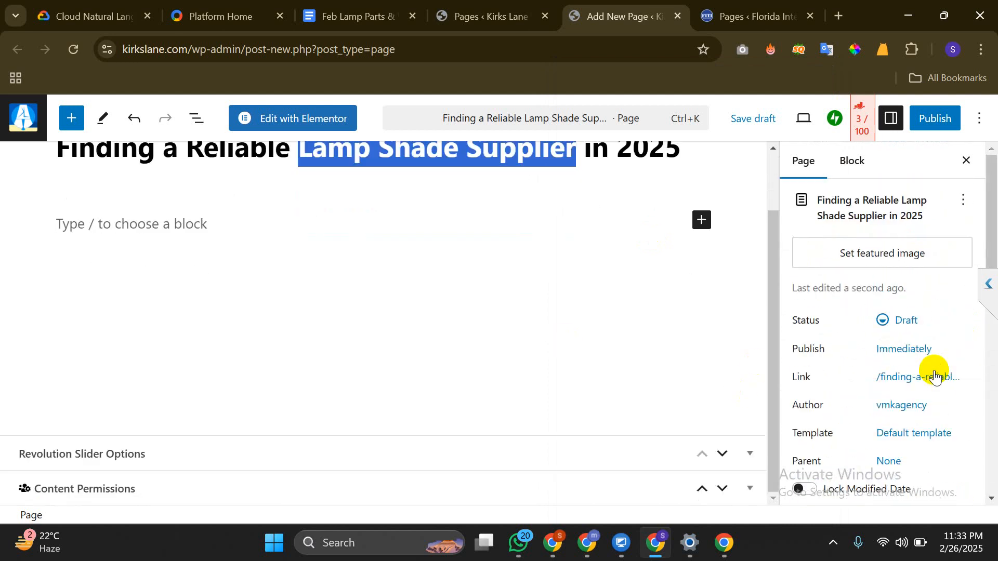
click(595, 542)
click(501, 463)
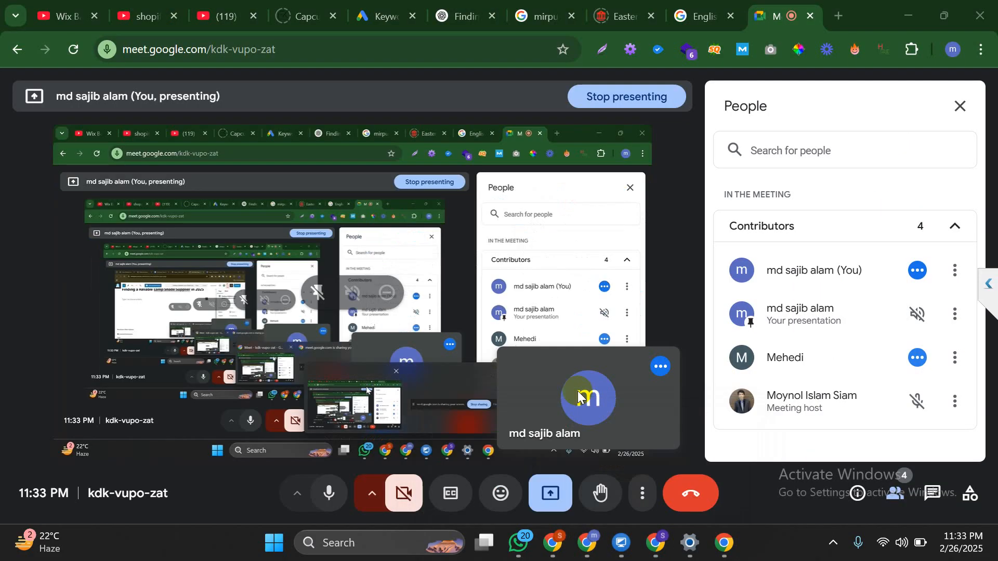
Load canva.com in a new tab, dismissing the Meet picture-in-picture prompt
click(837, 16)
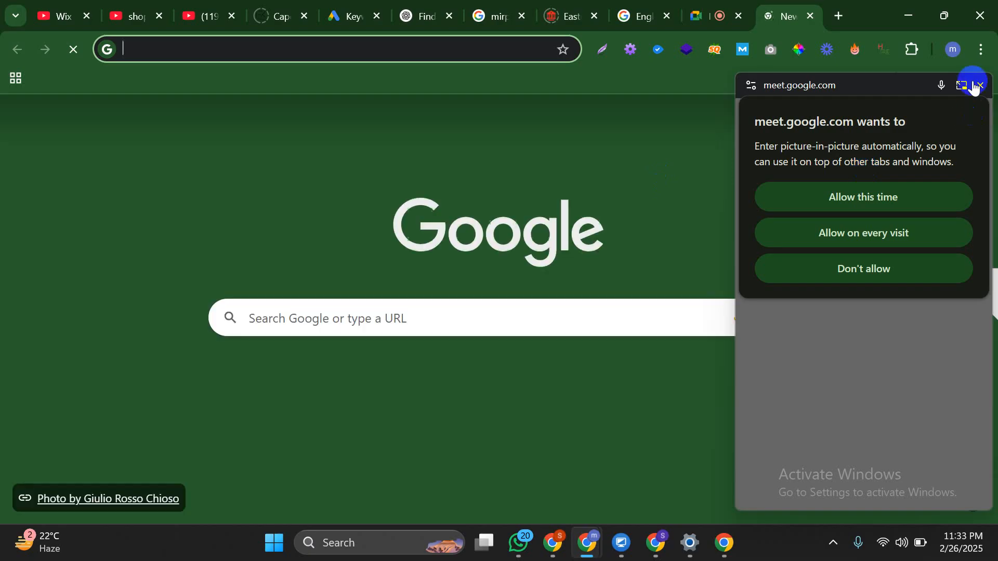
click(978, 85)
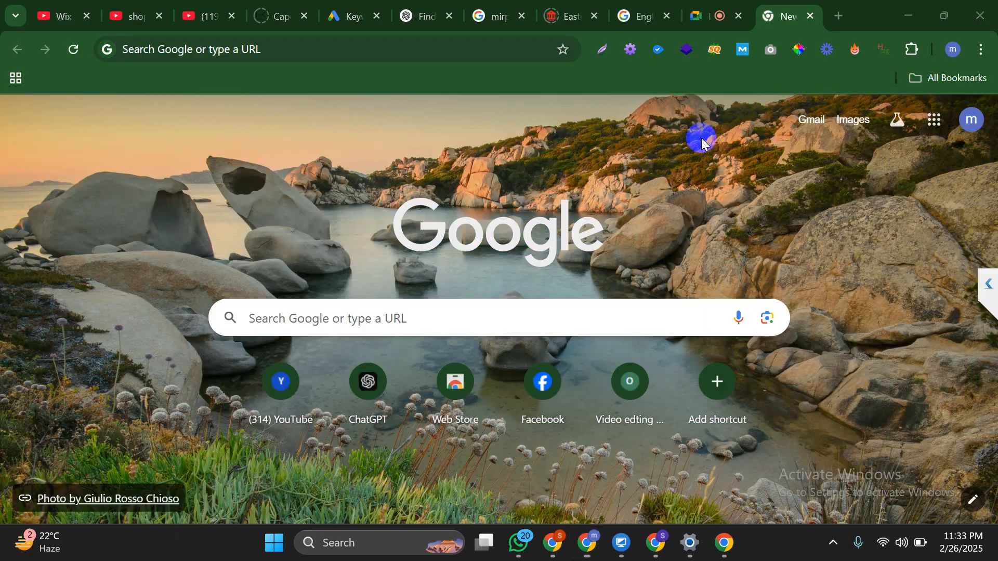
text(canva.com)
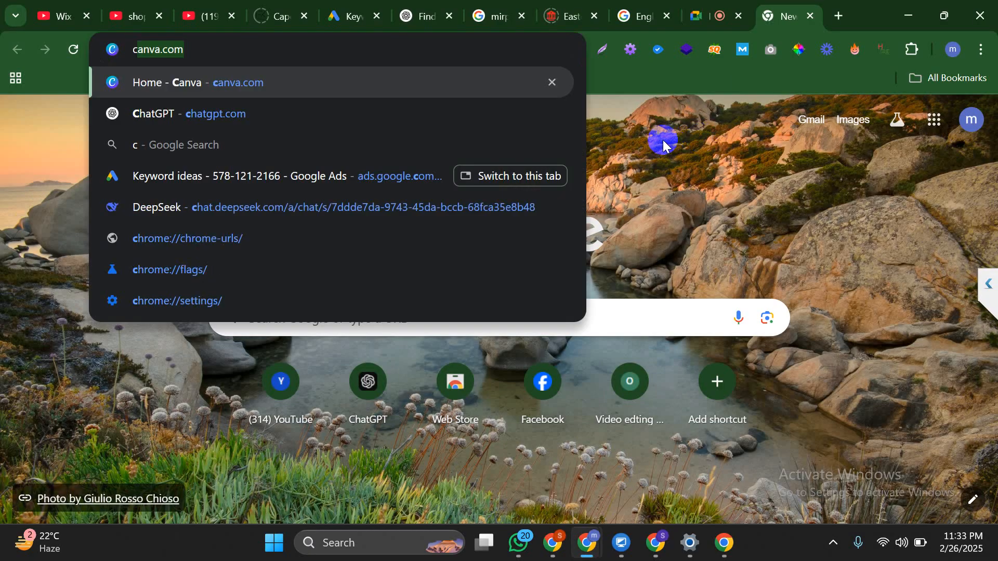
key(Return)
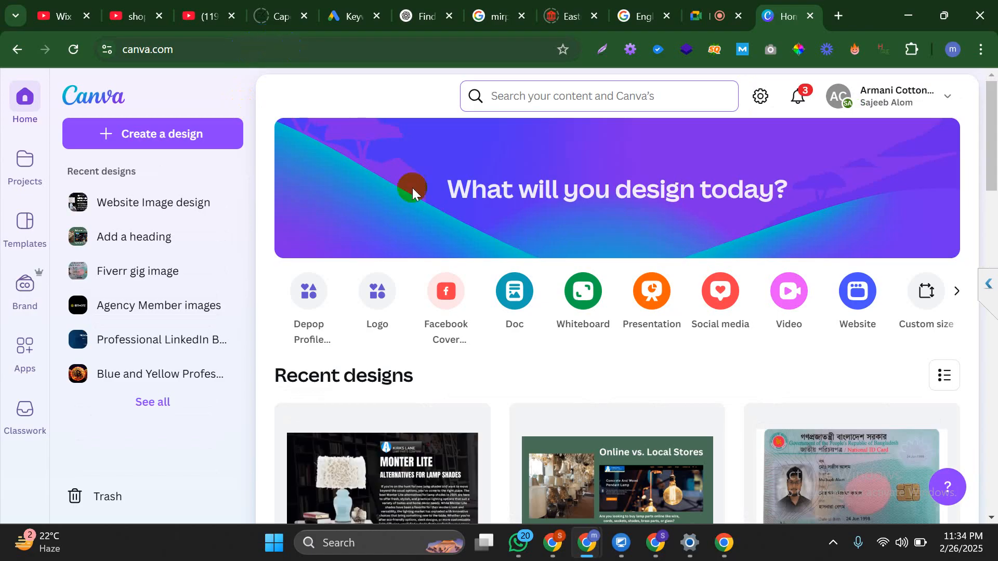
Open the Website Image design, add a blank page before the lamp design, and duplicate it
scroll(432, 246, down, 3)
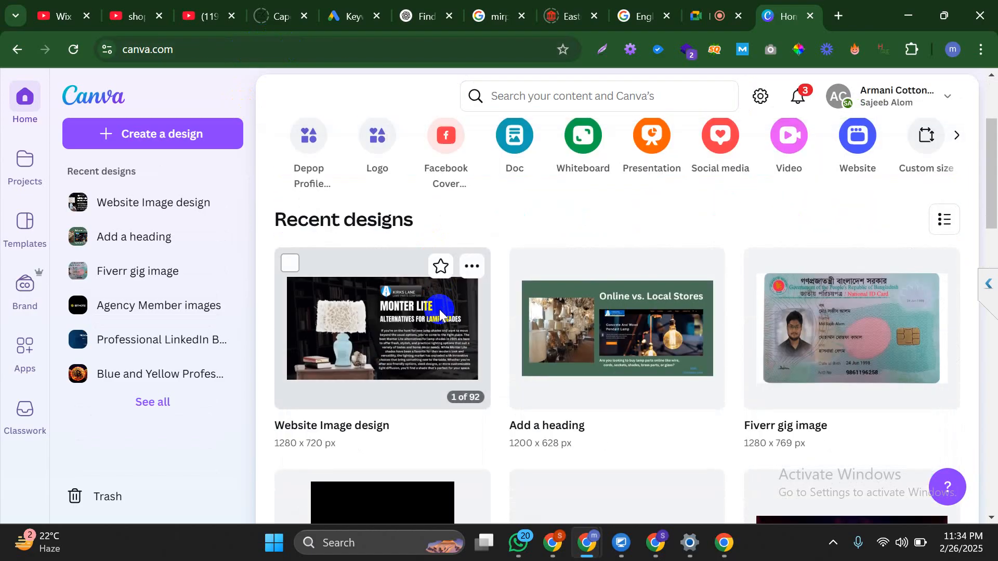
click(439, 314)
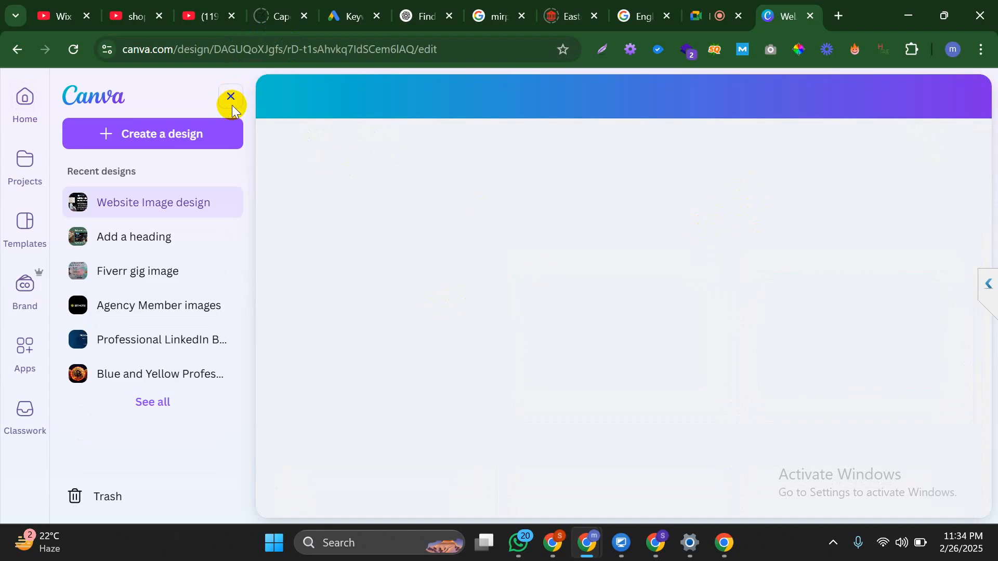
click(232, 105)
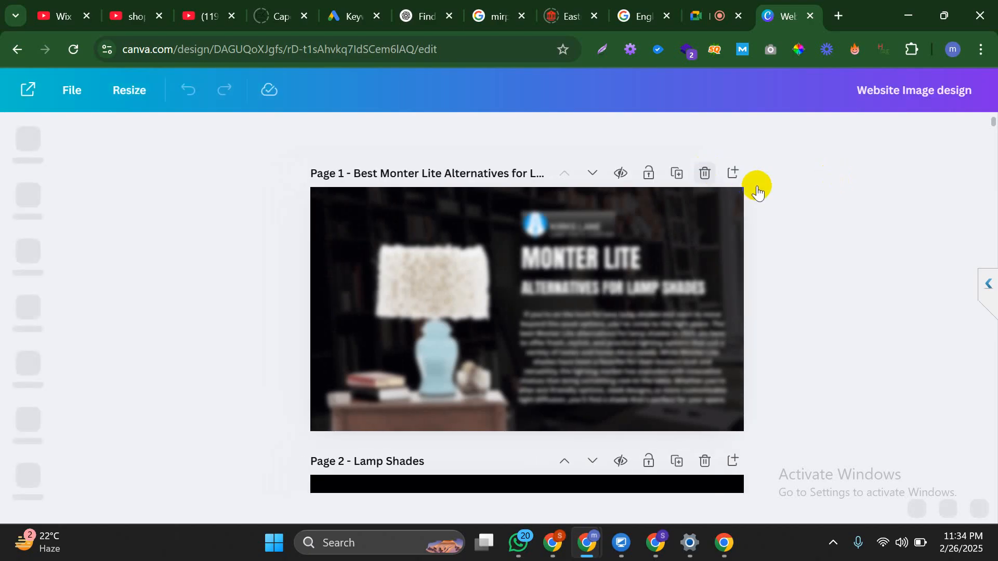
click(733, 173)
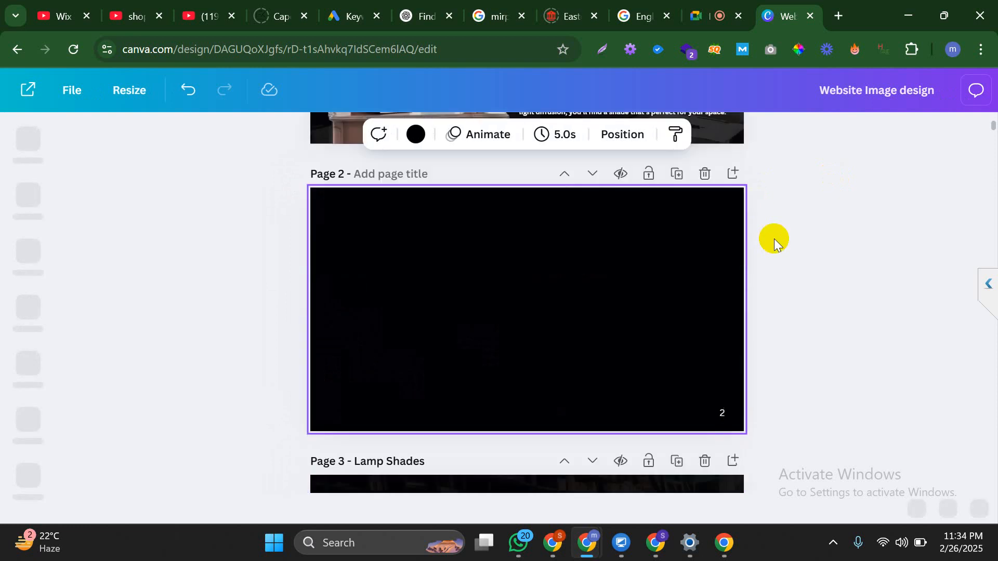
click(570, 177)
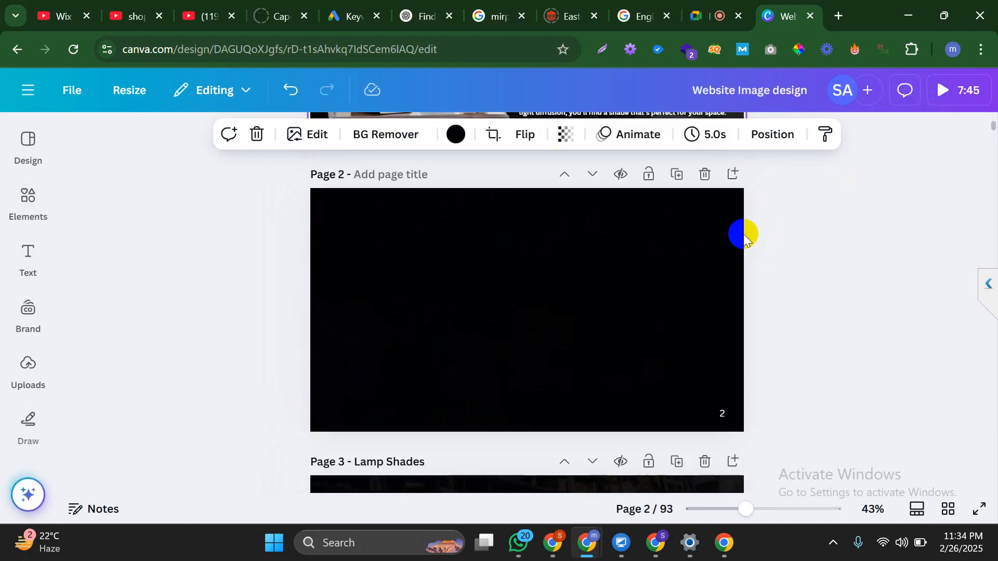
scroll(743, 235, up, 1)
scroll(744, 236, up, 3)
scroll(695, 261, down, 1)
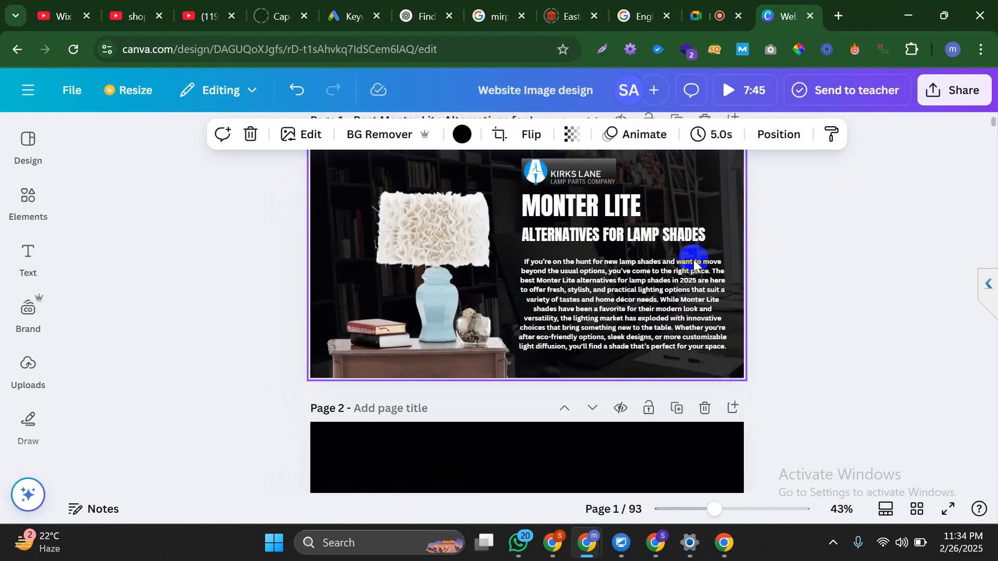
click(564, 383)
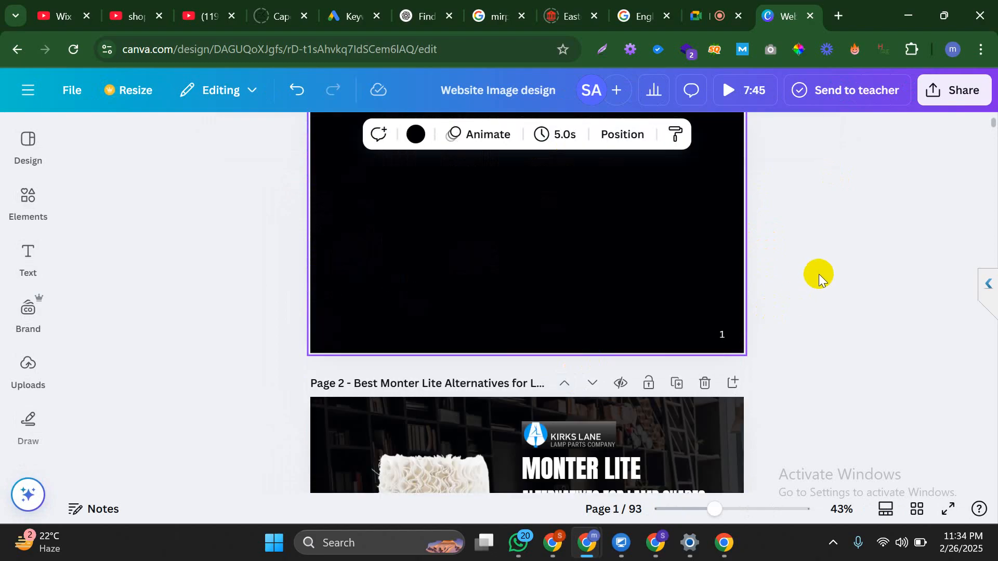
scroll(818, 278, up, 1)
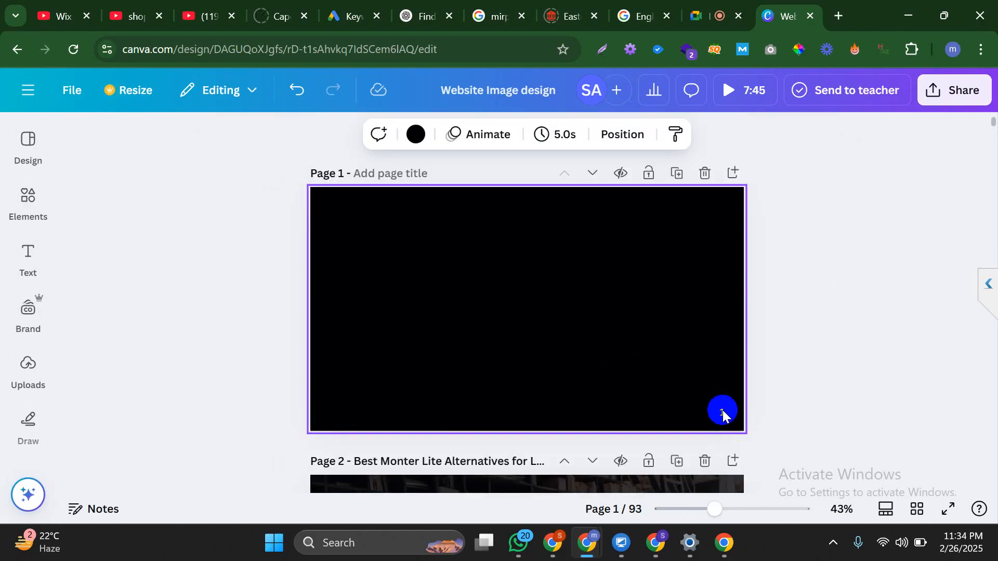
click(747, 377)
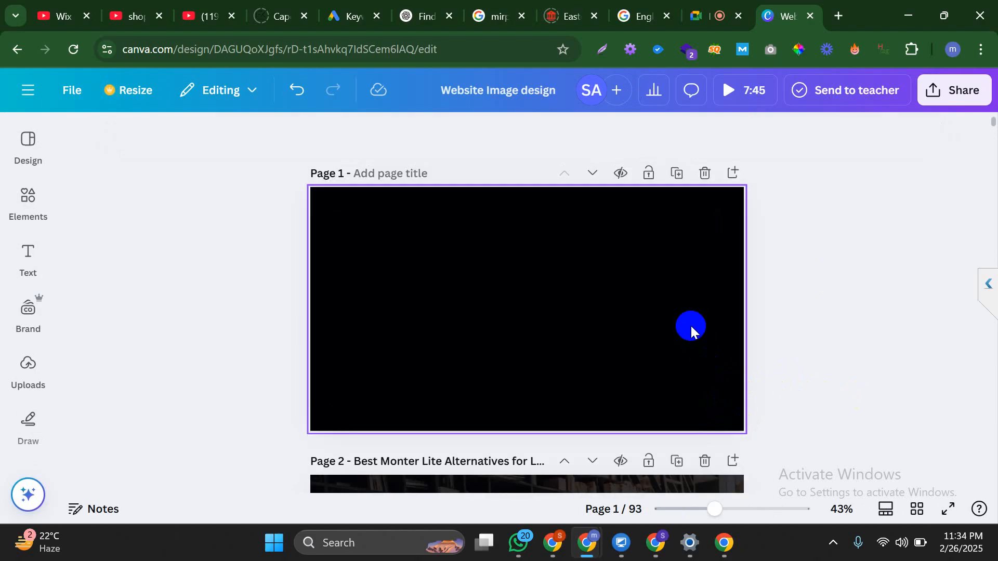
click(675, 174)
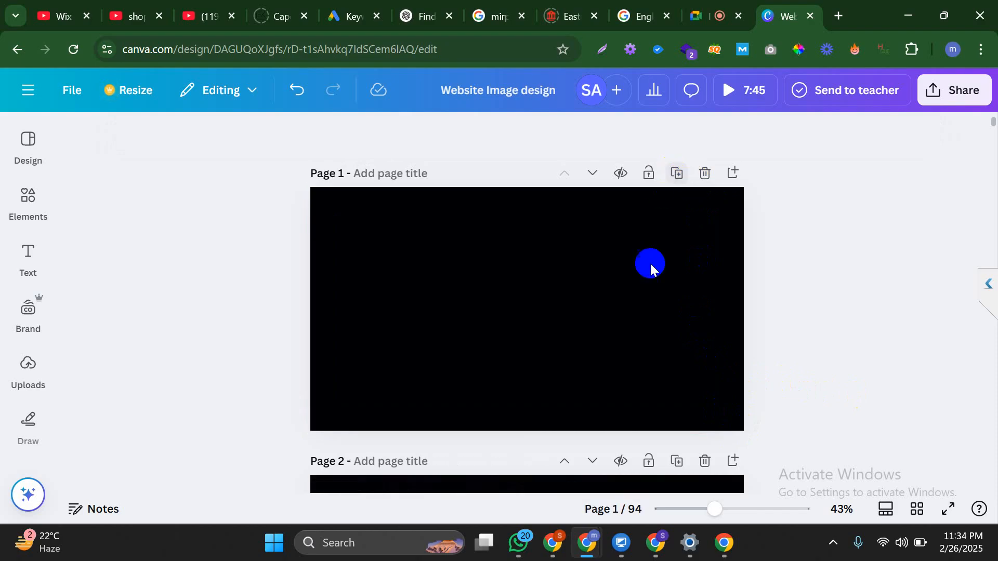
Close the unneeded browser tabs, including the Capcut course tab
click(509, 301)
click(521, 17)
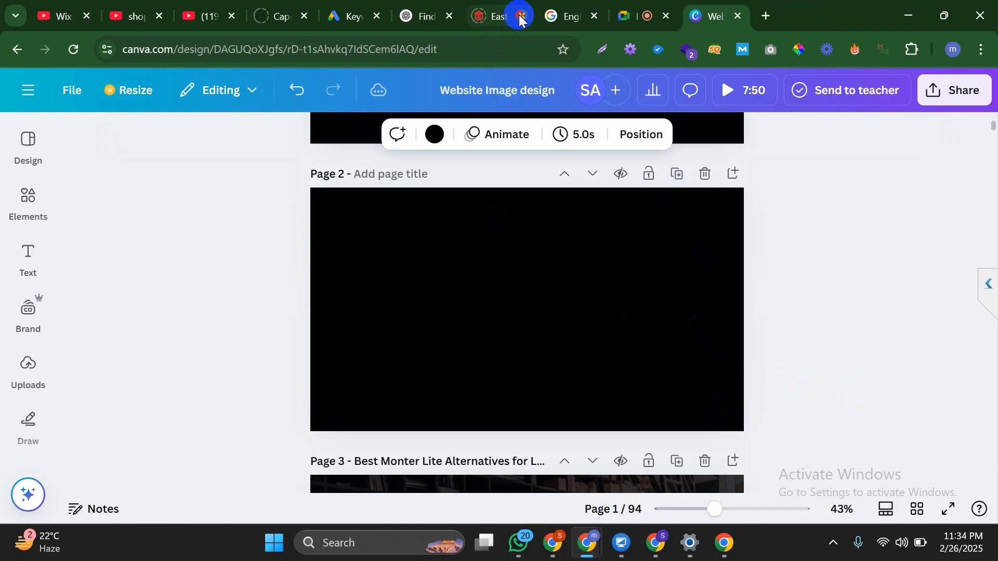
click(519, 16)
click(522, 16)
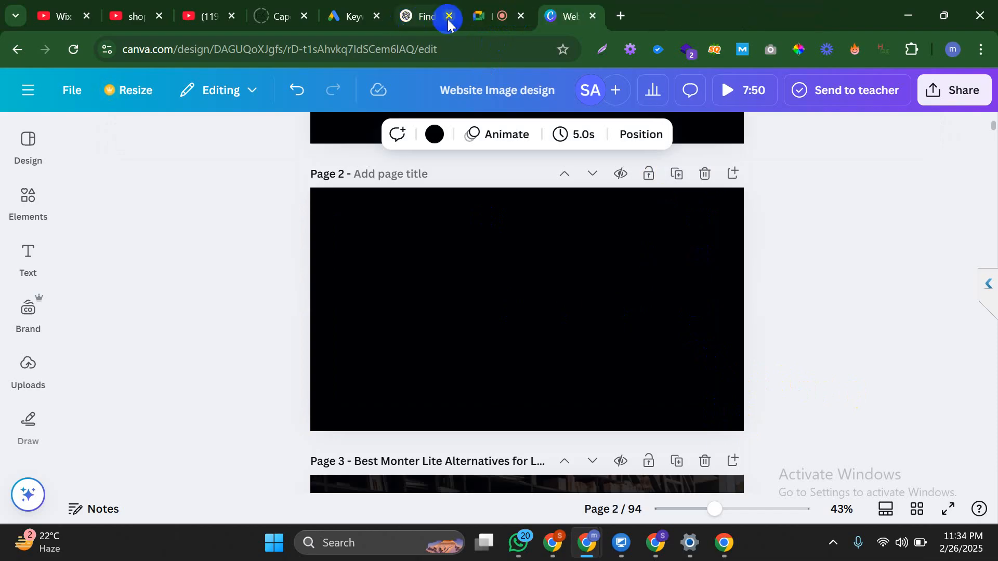
click(304, 17)
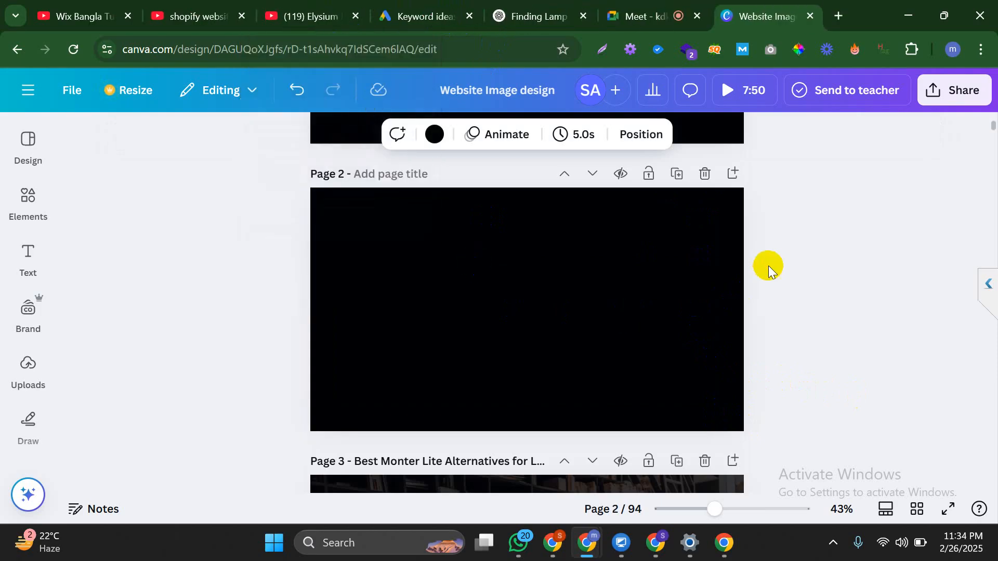
Select page 2, then page 1, ending with the Elements library open
click(492, 267)
click(28, 214)
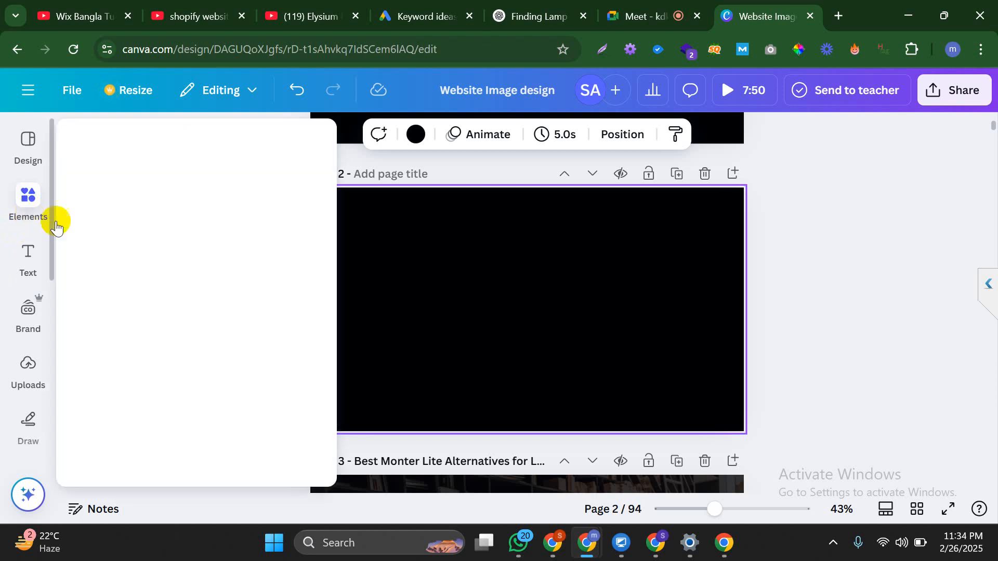
click(834, 258)
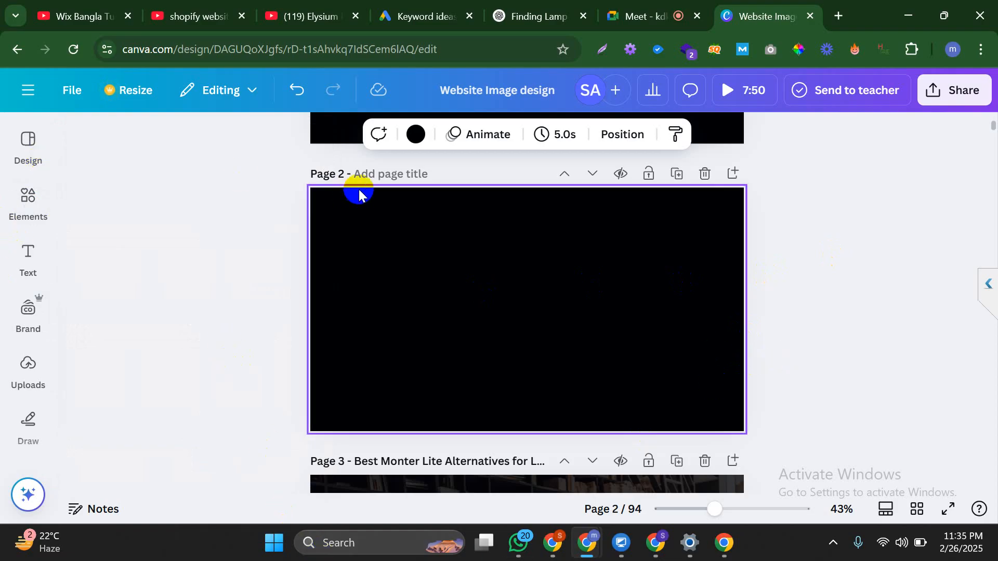
scroll(358, 234, up, 5)
click(361, 280)
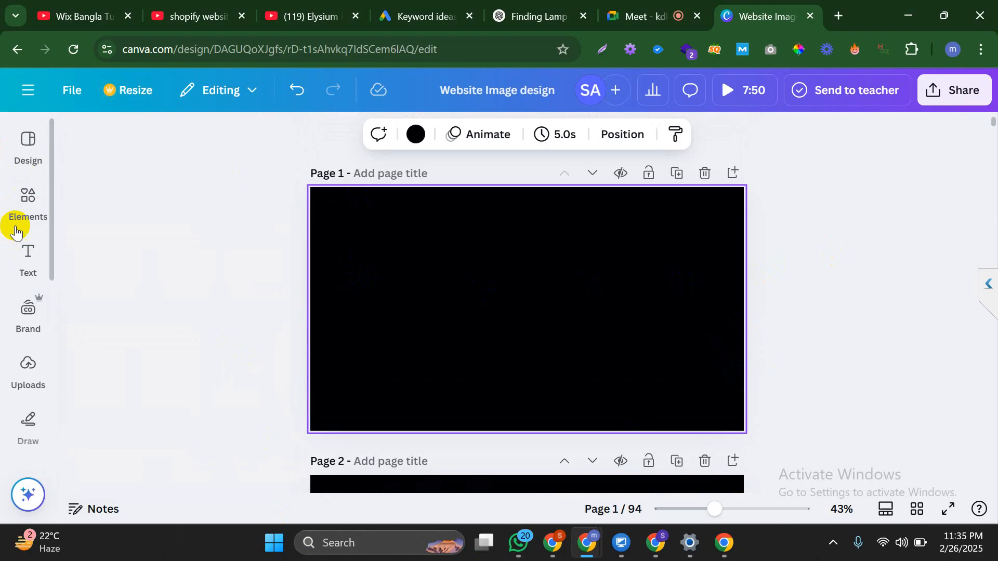
click(27, 196)
Search Elements photos for 'lamp seller' and place the smiling lamp-seller photo on Page 1
click(155, 144)
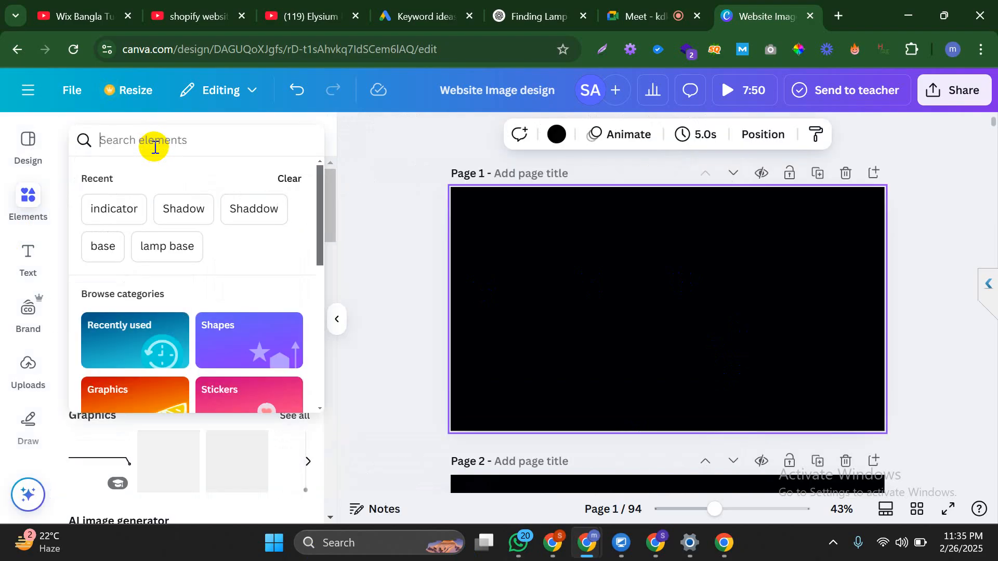
text(lam)
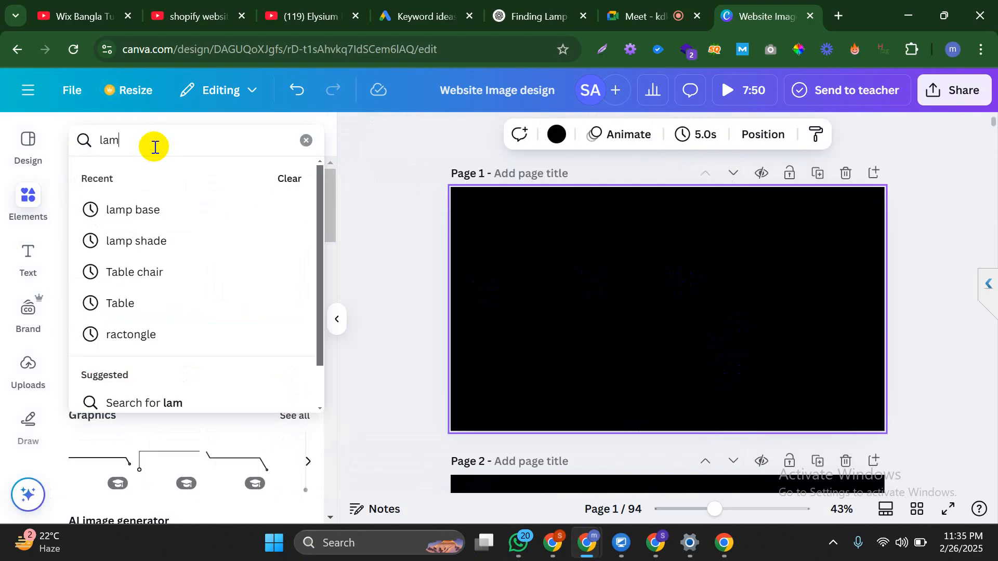
text(p seller)
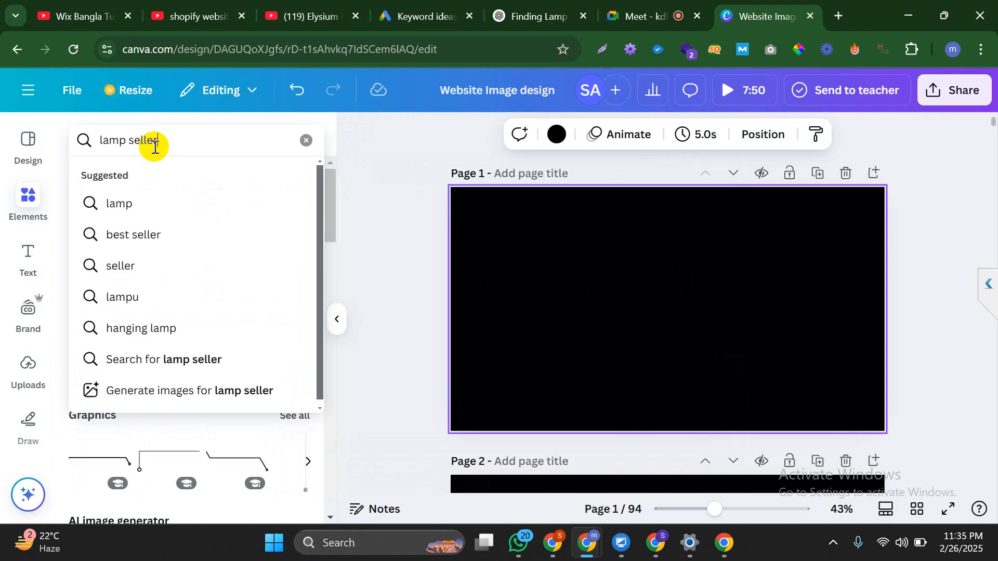
key(Return)
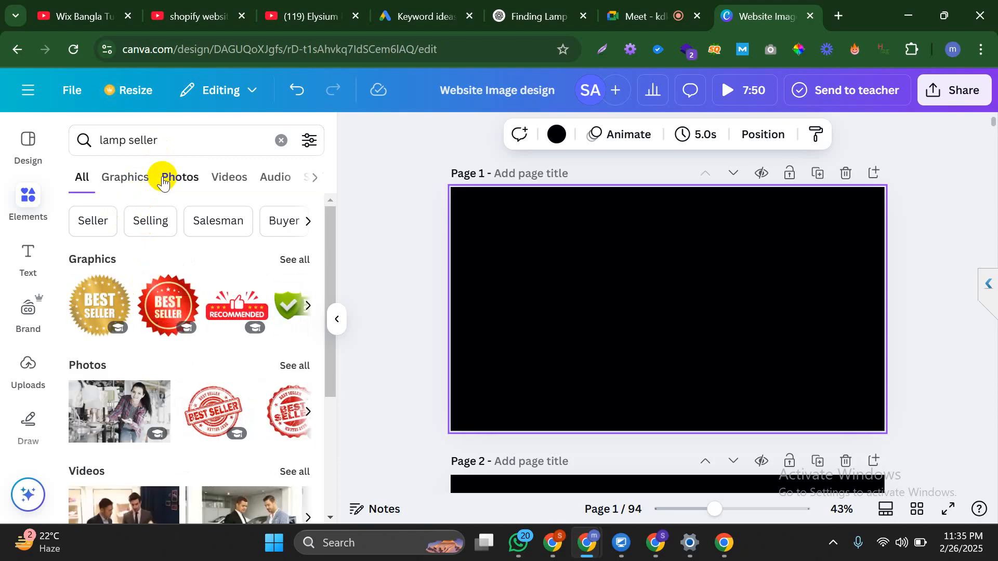
click(162, 182)
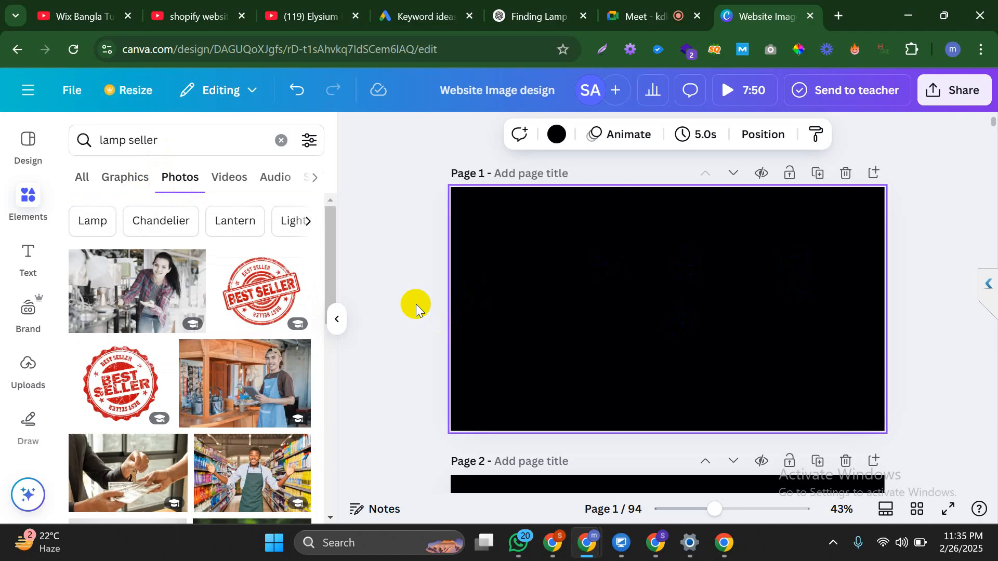
scroll(182, 341, down, 5)
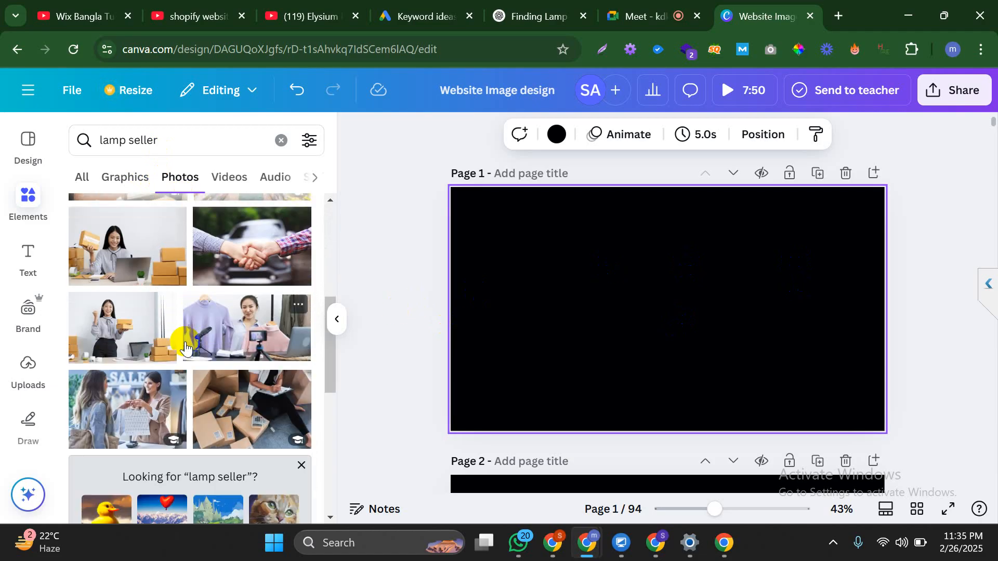
scroll(188, 335, down, 2)
scroll(186, 338, up, 10)
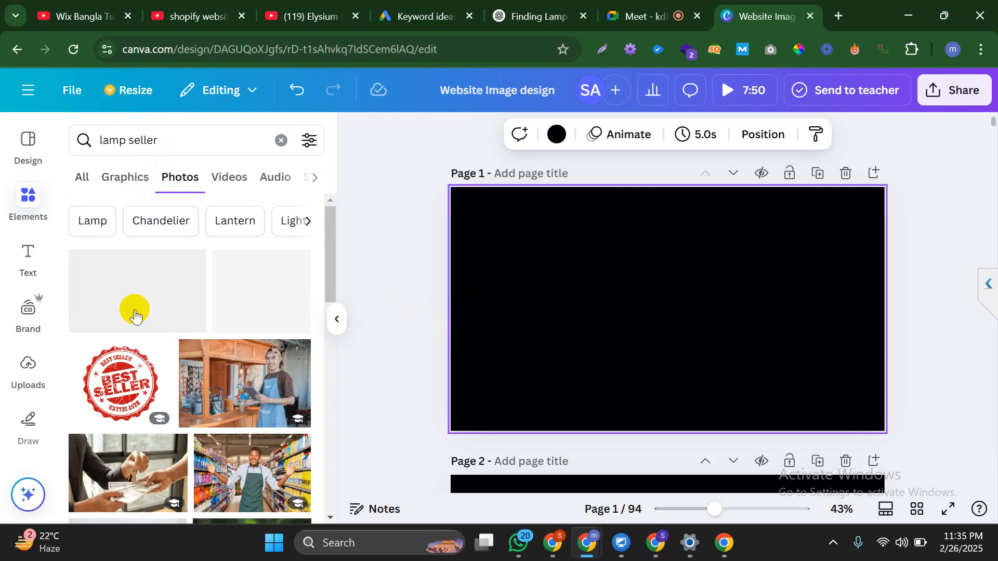
drag(138, 303, 734, 345)
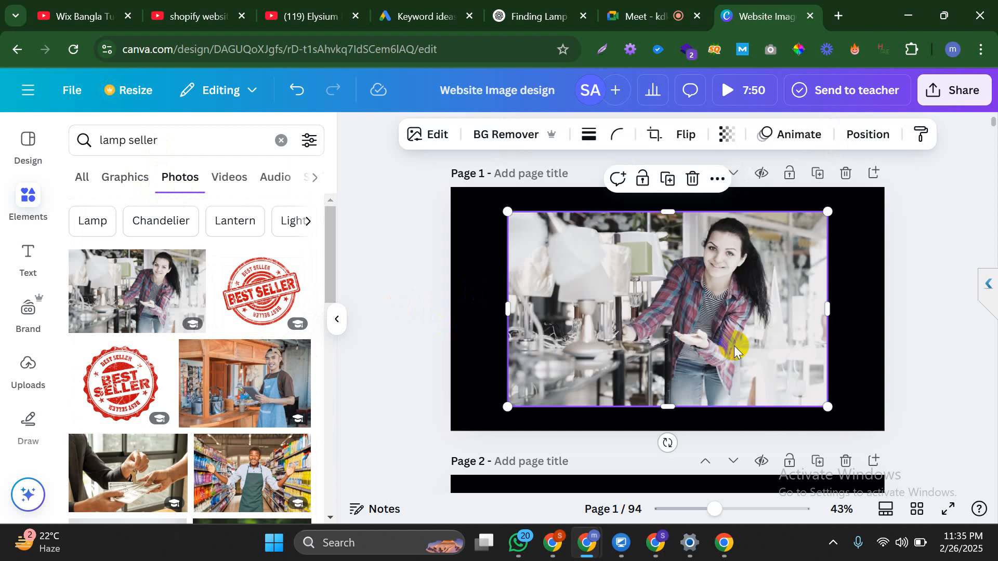
click(902, 327)
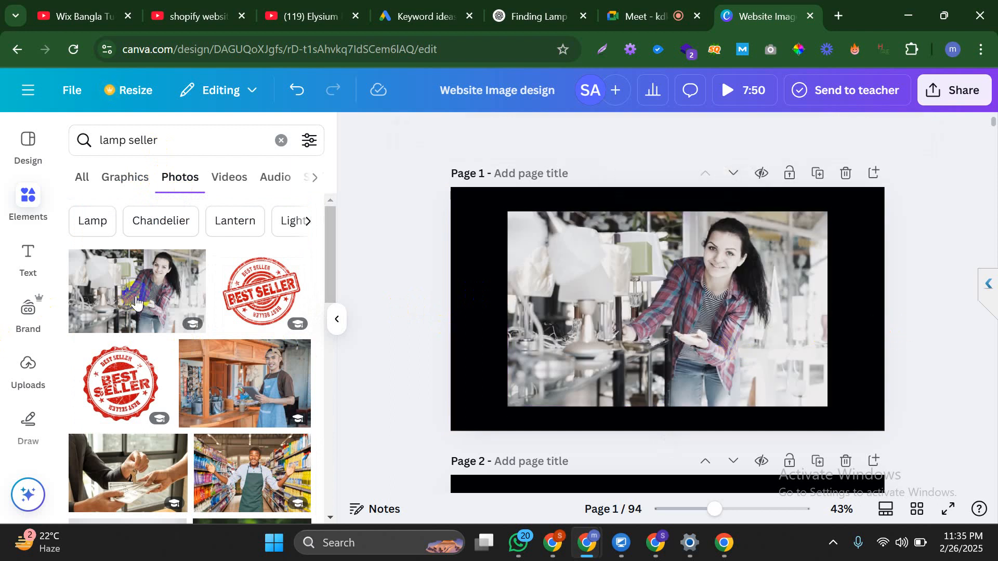
Change the Elements search term from 'lamp seller' to 'lamp shop'
scroll(194, 319, down, 5)
scroll(192, 318, down, 5)
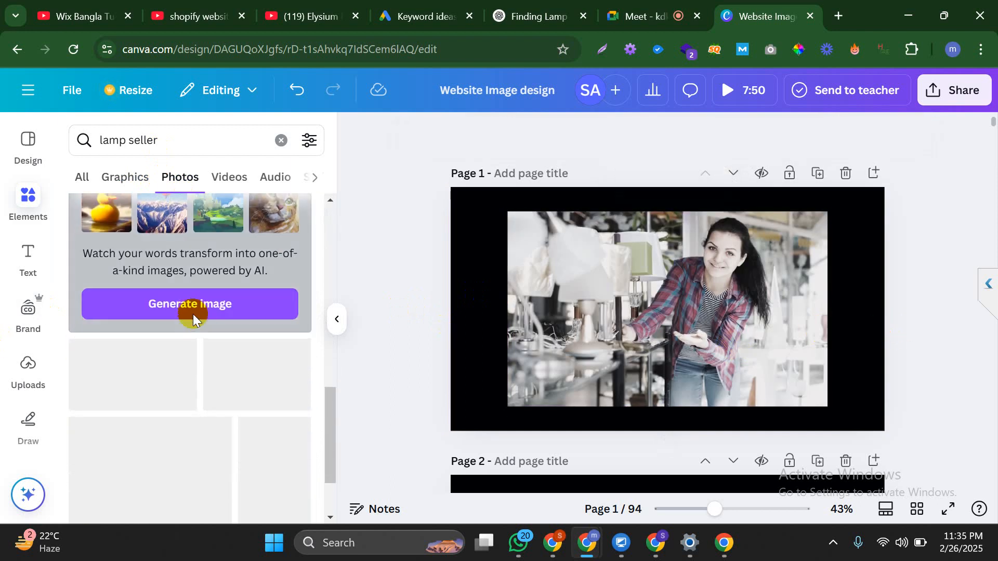
double_click(154, 140)
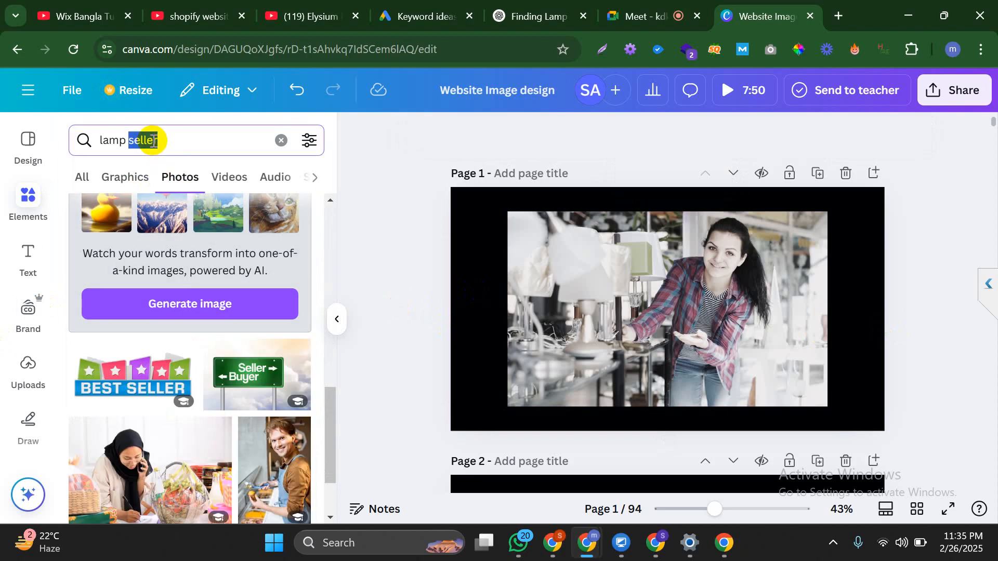
text(shop)
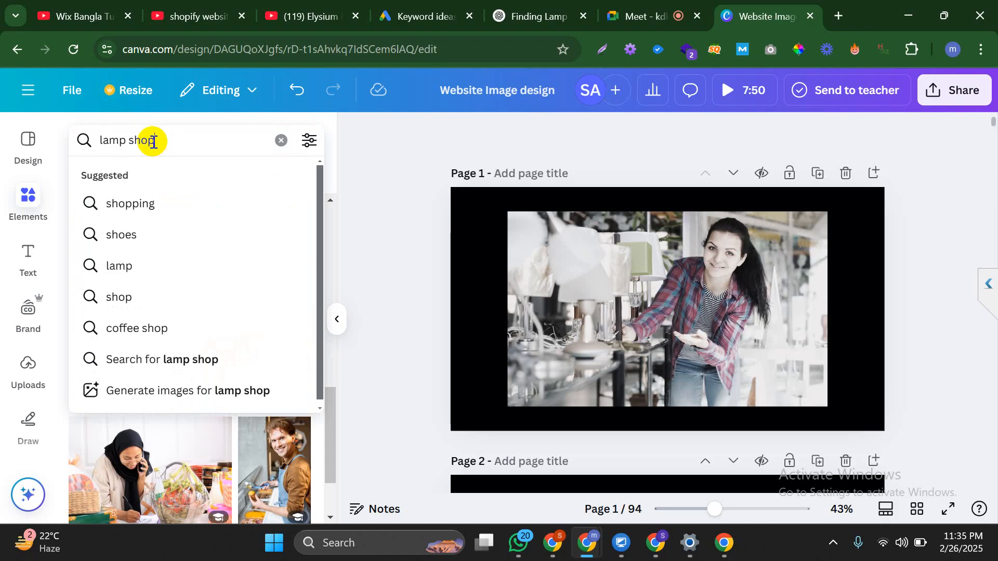
Replace Page 1's lamp-seller photo with a lamp-shop photo of hanging white pendant lamps
key(Return)
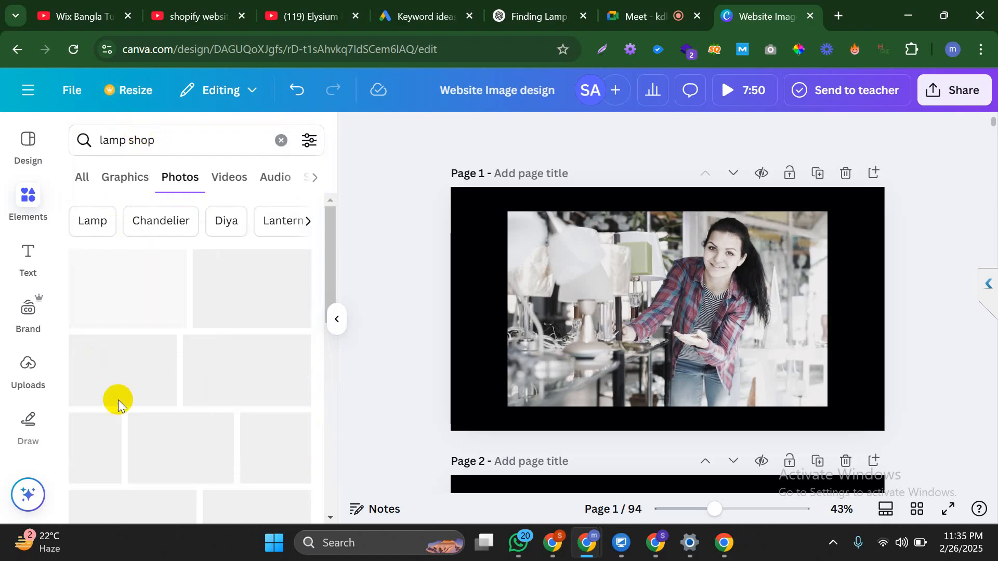
click(652, 317)
key(Delete)
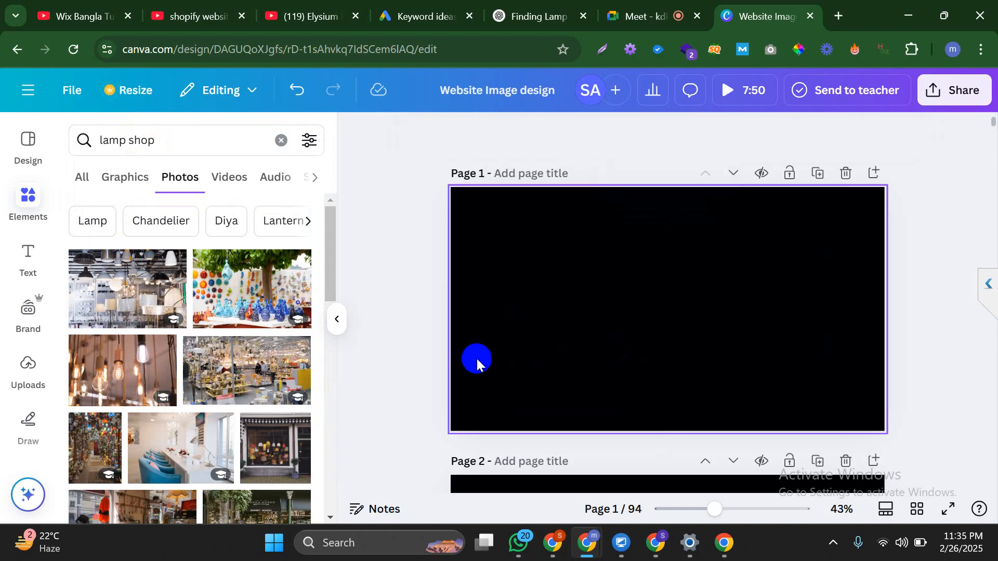
scroll(206, 356, down, 8)
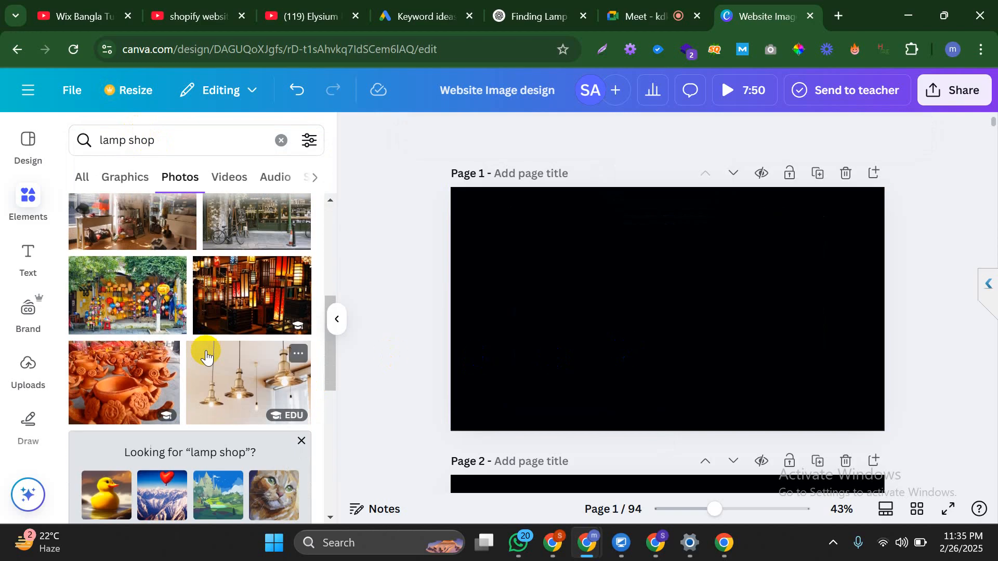
scroll(206, 350, down, 5)
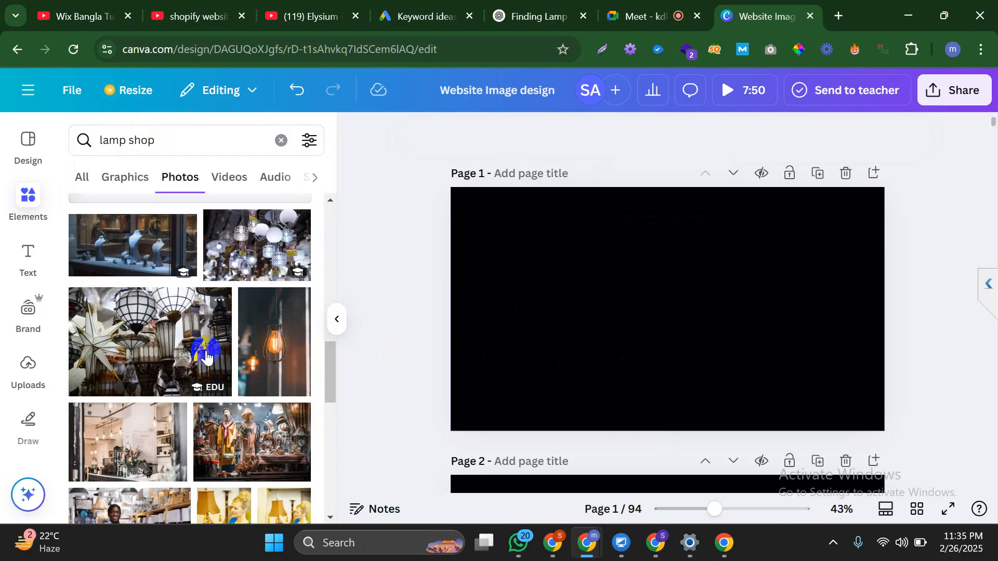
scroll(205, 352, up, 13)
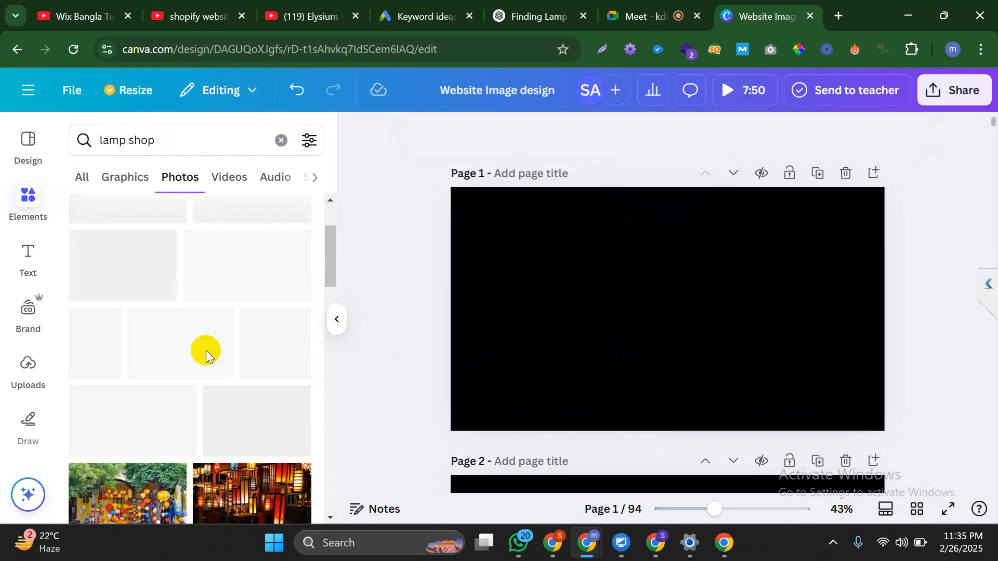
drag(167, 318, 697, 328)
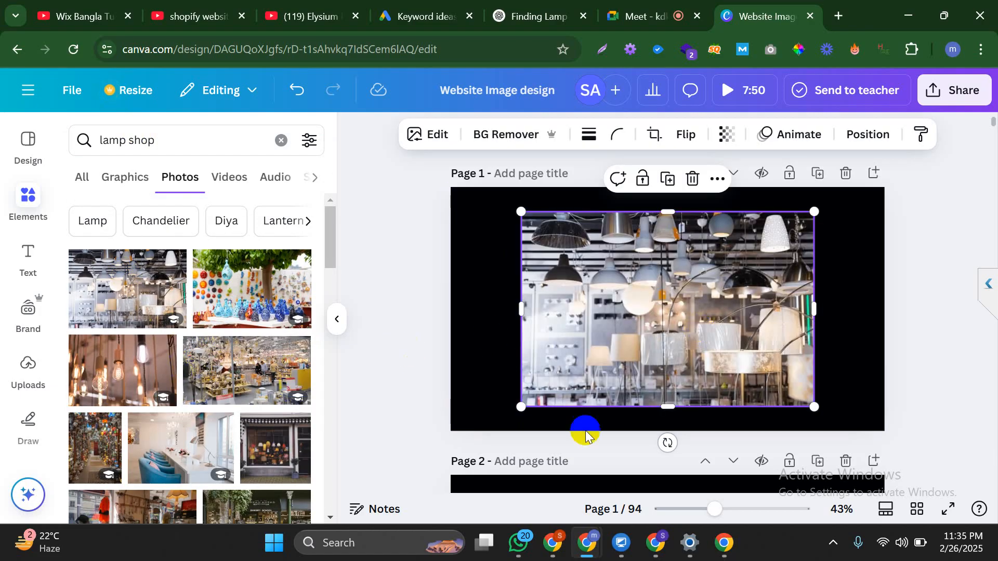
Duplicate the black page, paste the busy lamp-store photo onto it, and move it up to Page 2
scroll(831, 275, down, 4)
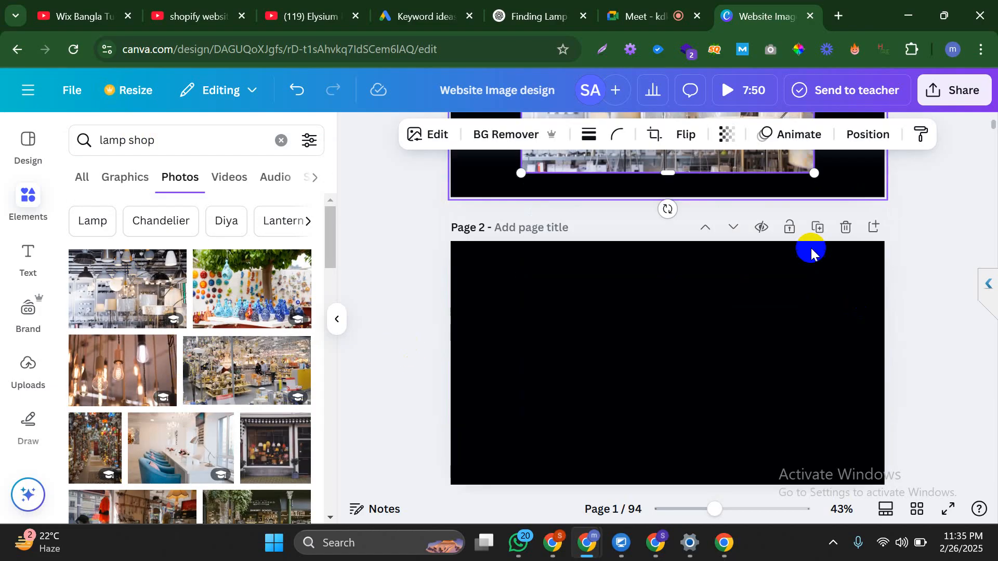
click(809, 228)
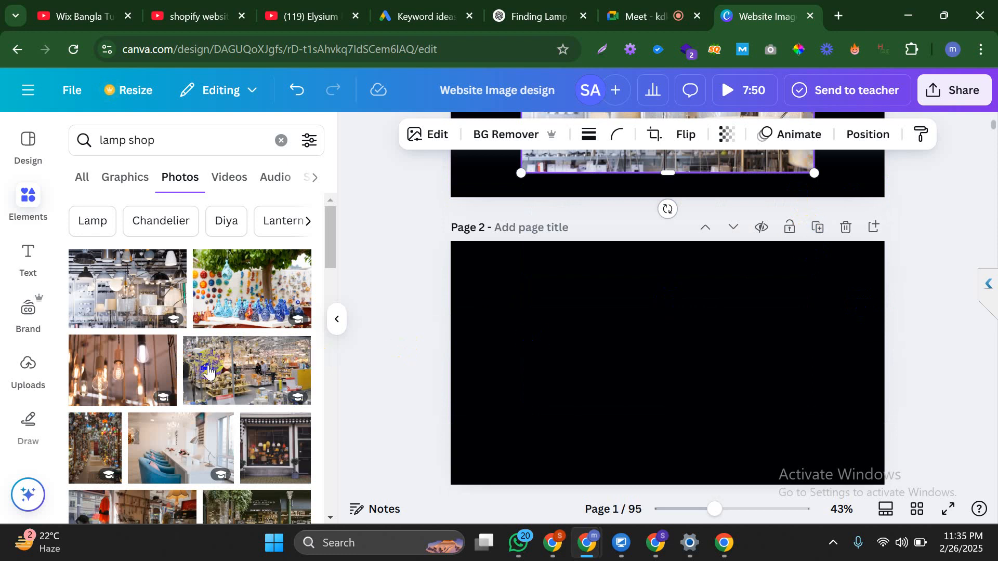
click(541, 391)
key(ctrl+v)
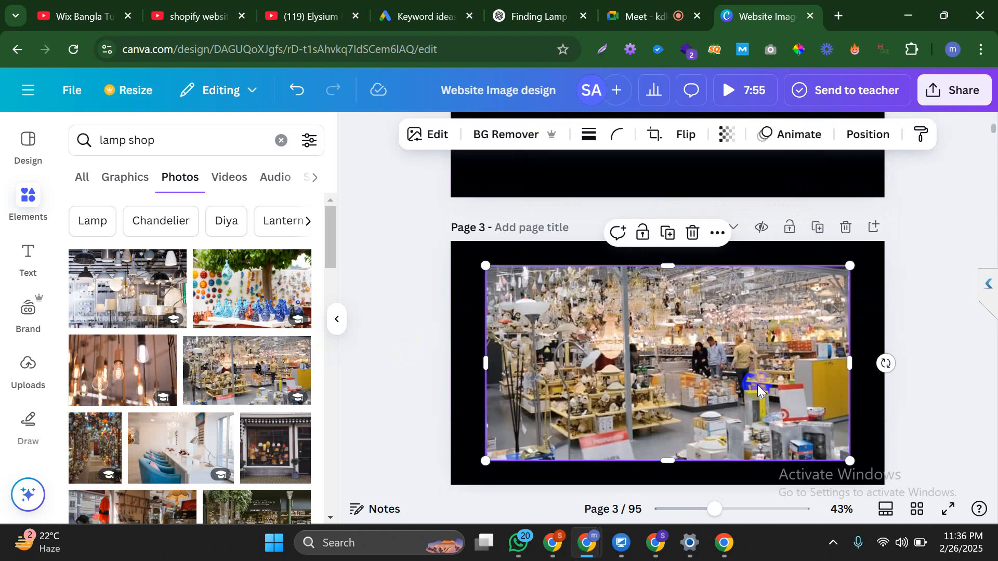
scroll(700, 376, up, 3)
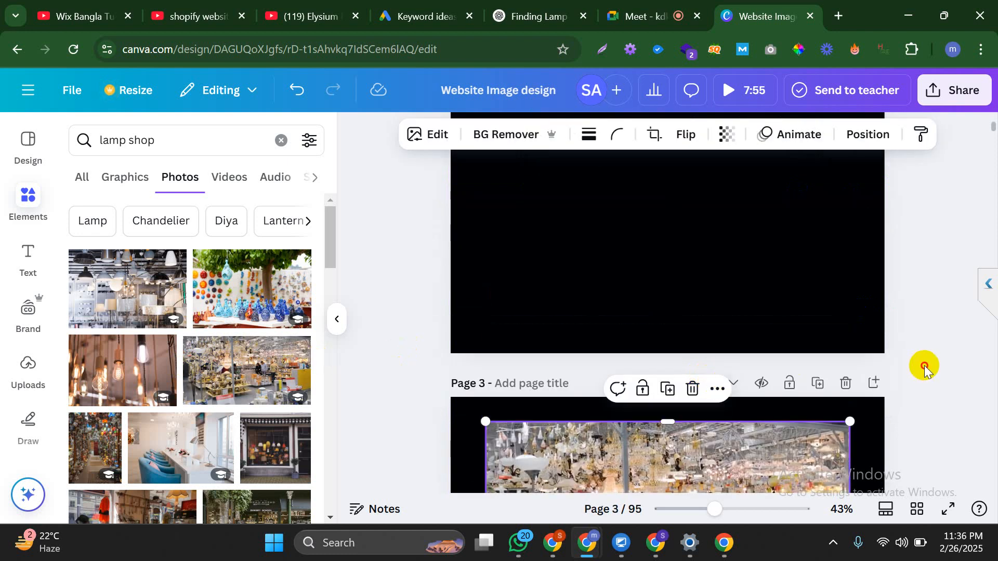
click(702, 389)
click(703, 388)
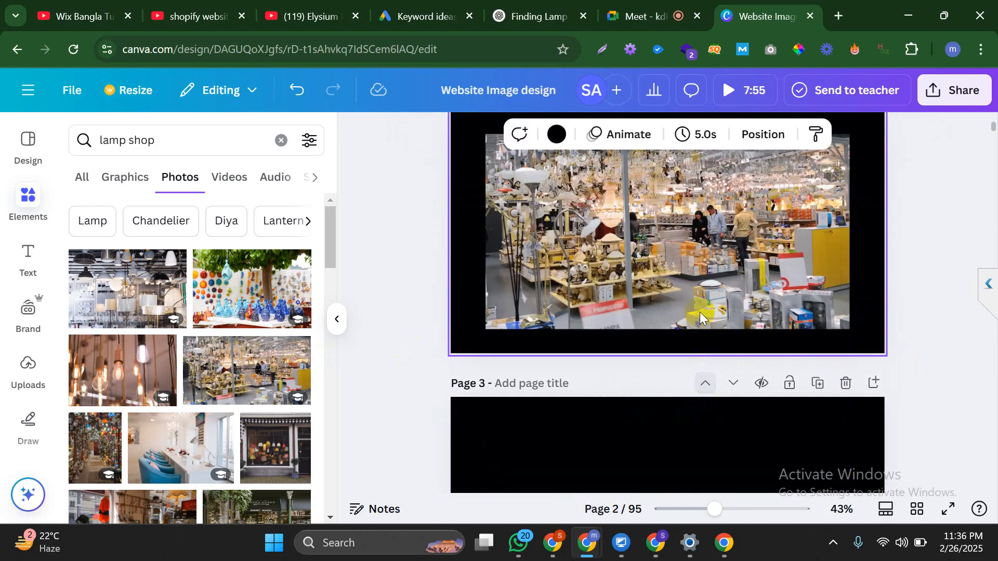
Add a new blank page 3 and drop a lamp-shop salesman photo onto it
click(816, 361)
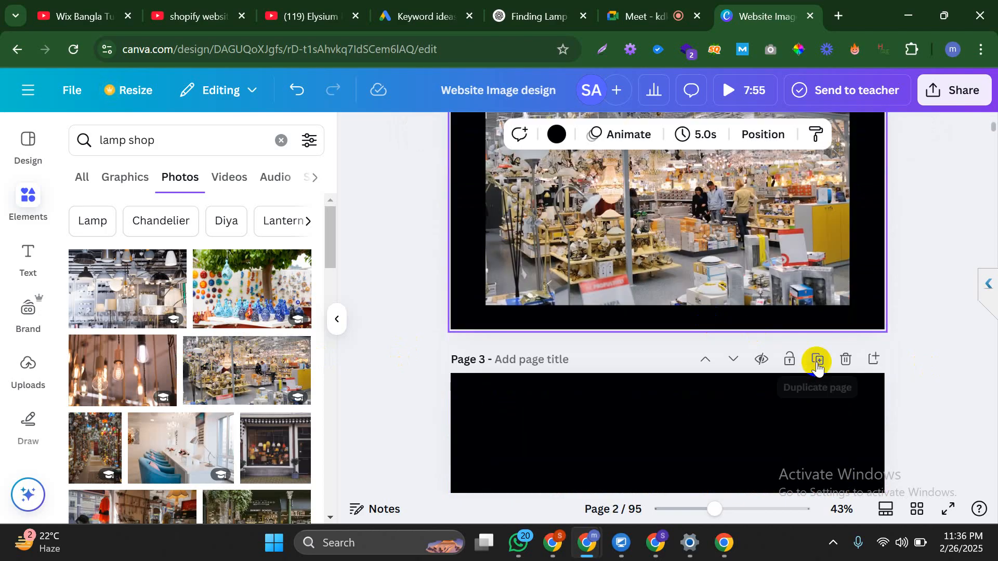
click(621, 258)
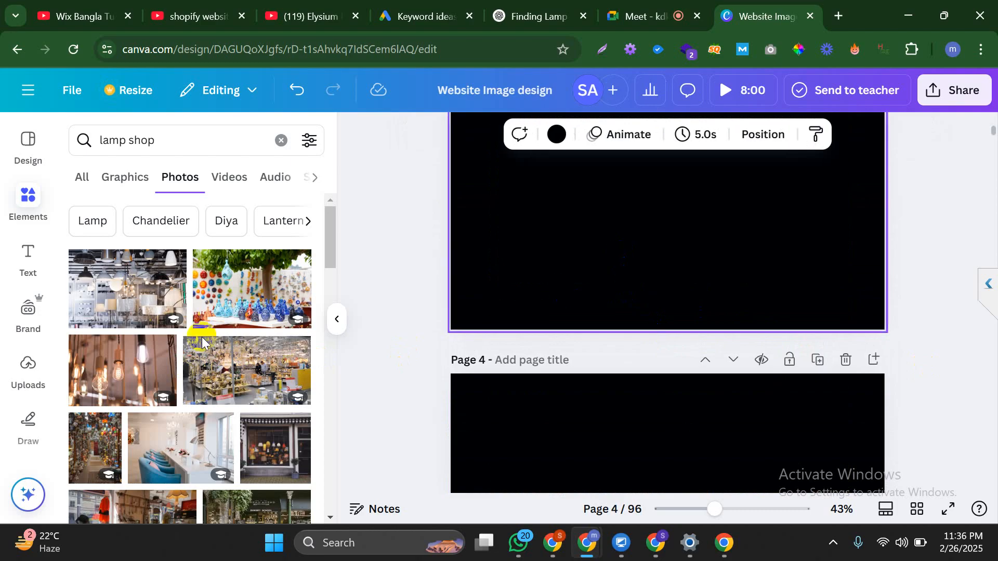
scroll(190, 322, down, 1)
scroll(191, 322, down, 3)
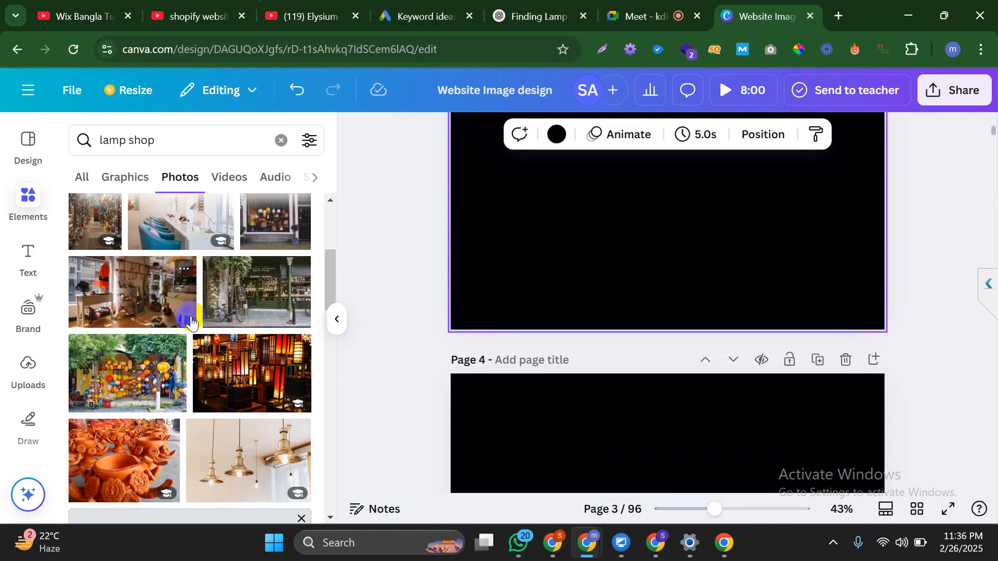
scroll(191, 321, down, 2)
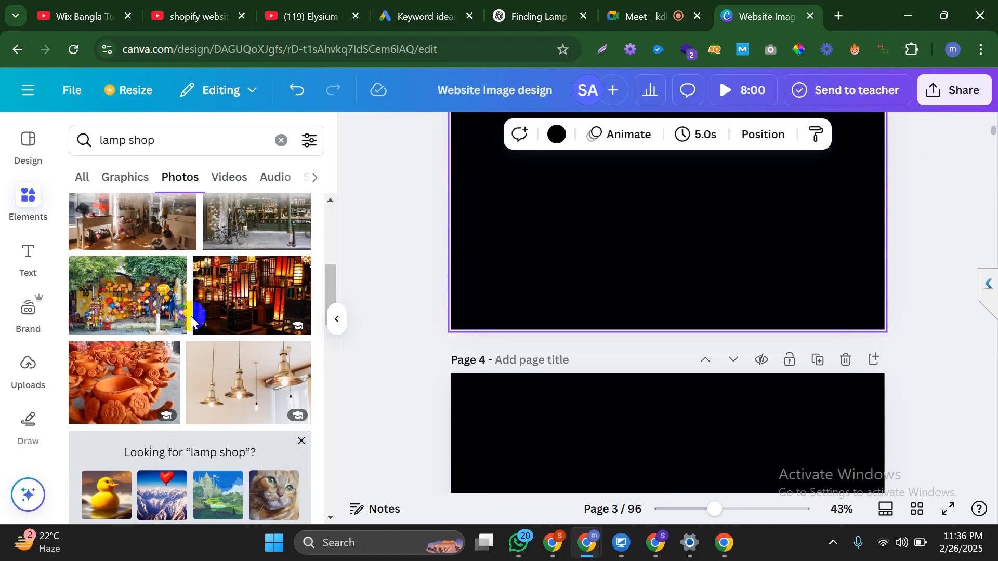
scroll(191, 318, down, 6)
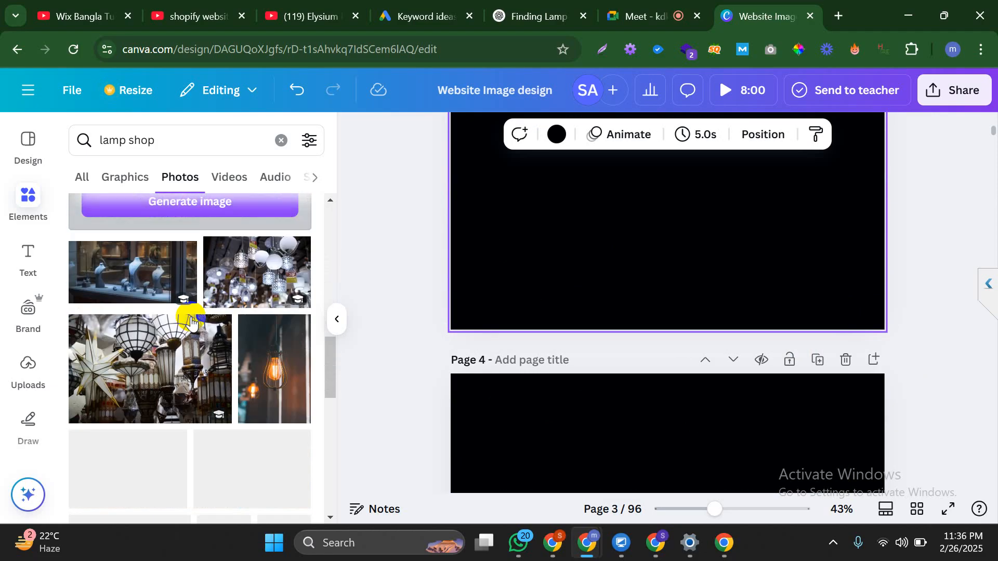
scroll(191, 321, down, 2)
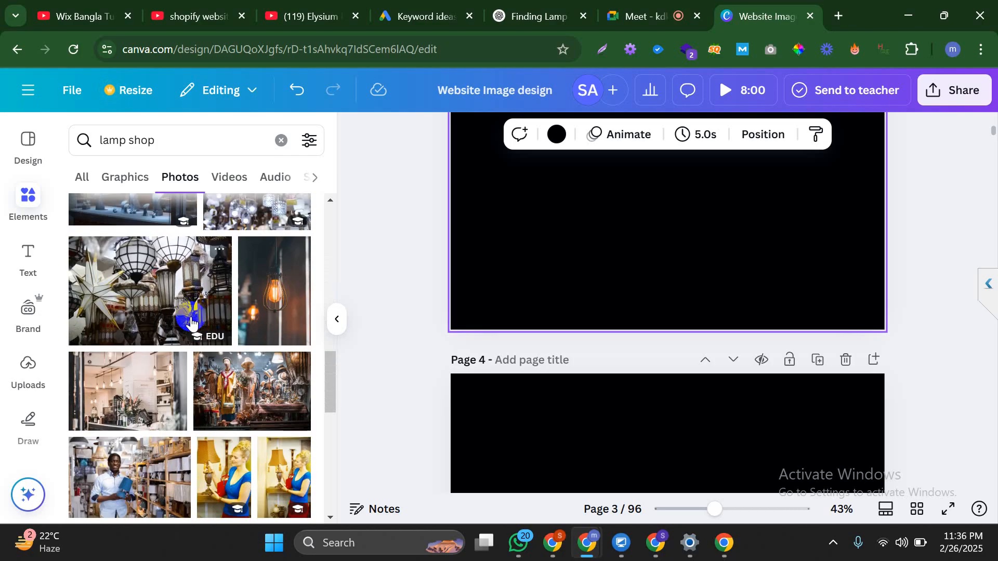
scroll(191, 320, down, 2)
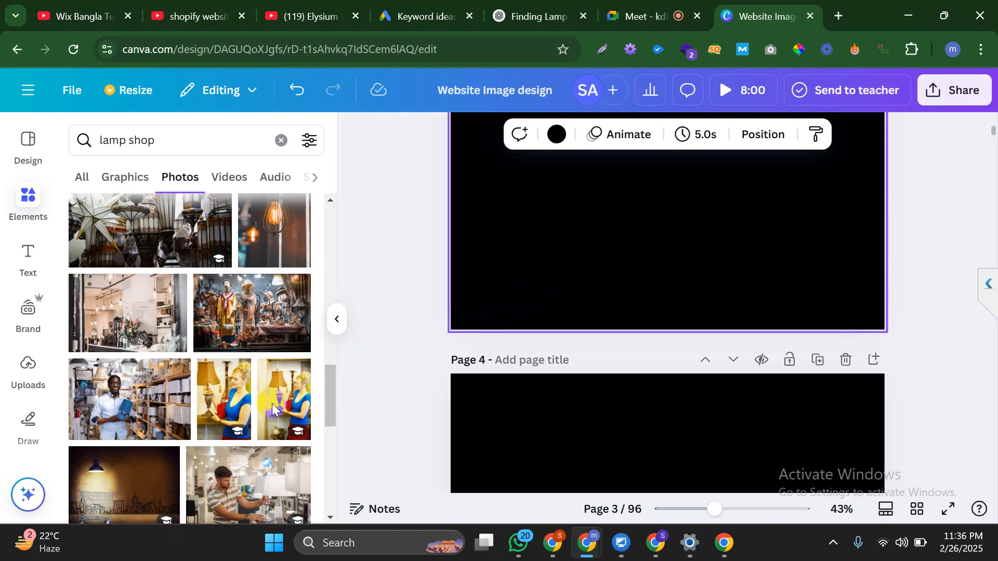
drag(143, 401, 710, 258)
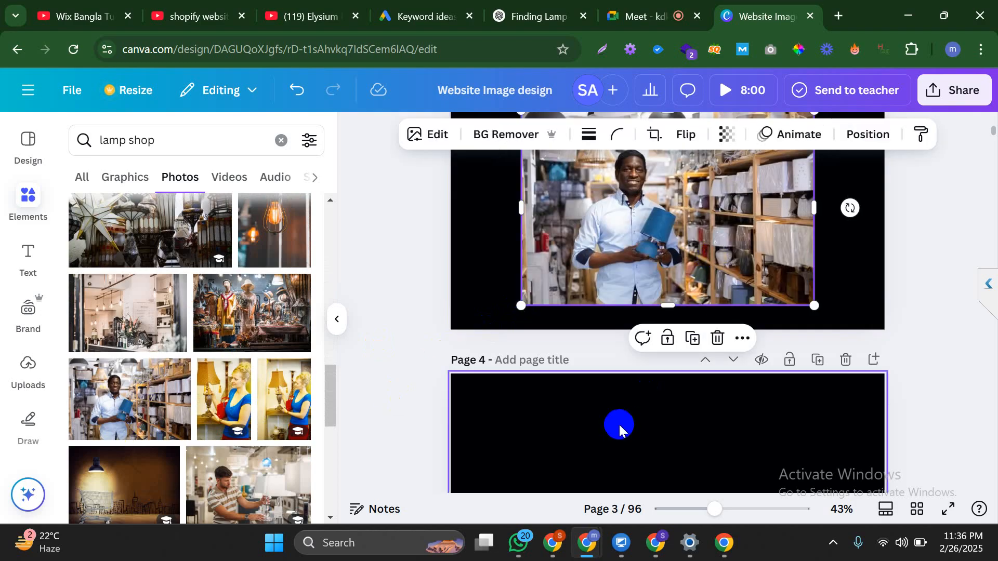
Enlarge page 3's shop photo to 1,026 by 684
scroll(619, 425, up, 2)
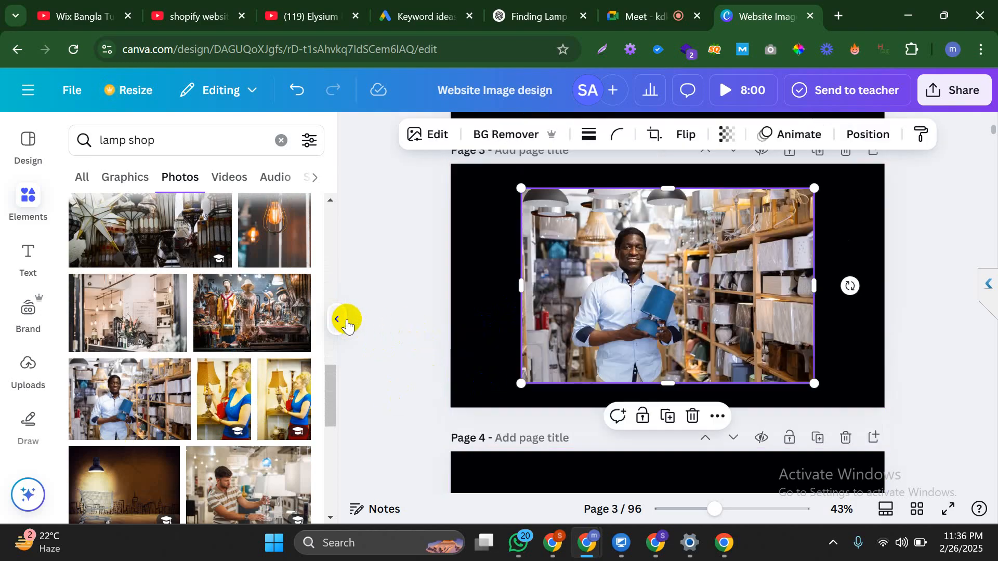
click(338, 319)
scroll(746, 348, up, 2)
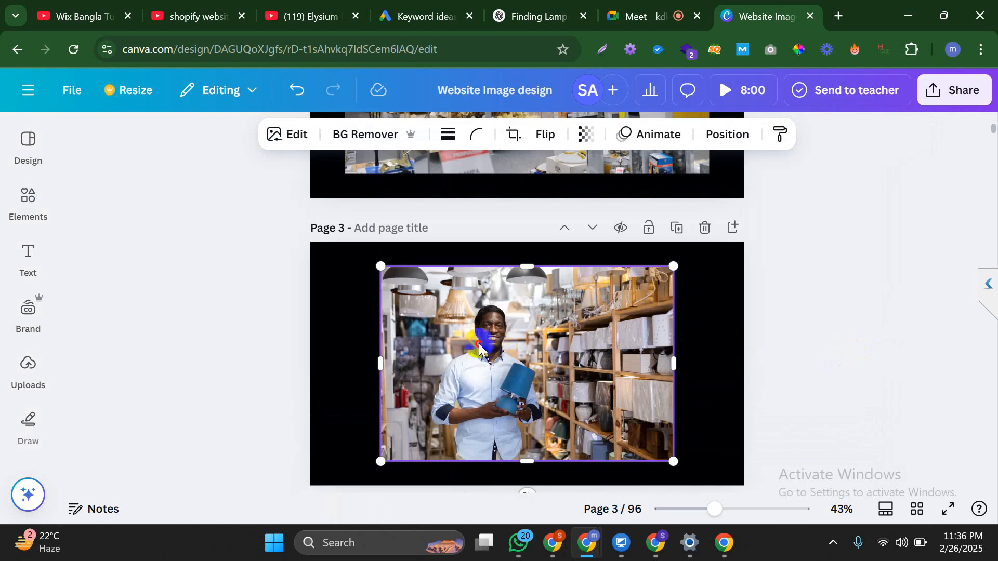
drag(479, 347, 434, 332)
scroll(769, 298, down, 1)
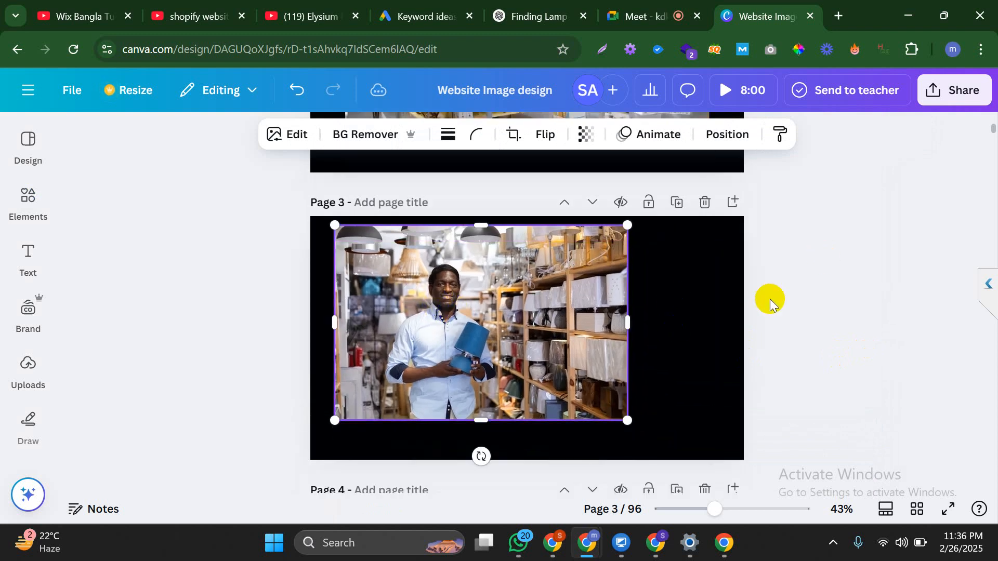
scroll(769, 299, down, 2)
drag(626, 368, 696, 382)
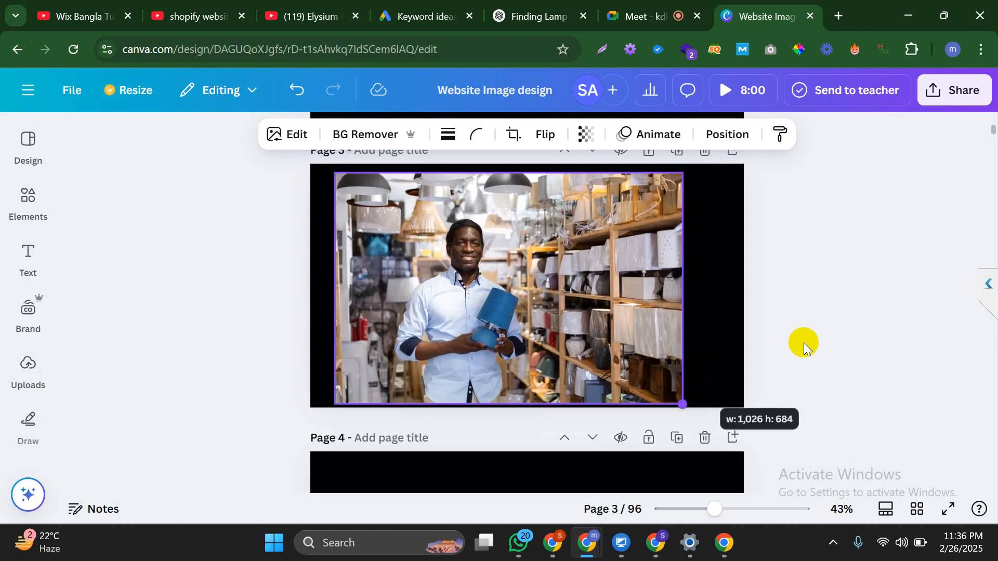
click(786, 348)
Set the shop photos as full-page backgrounds on pages 3 and 2
scroll(786, 347, up, 3)
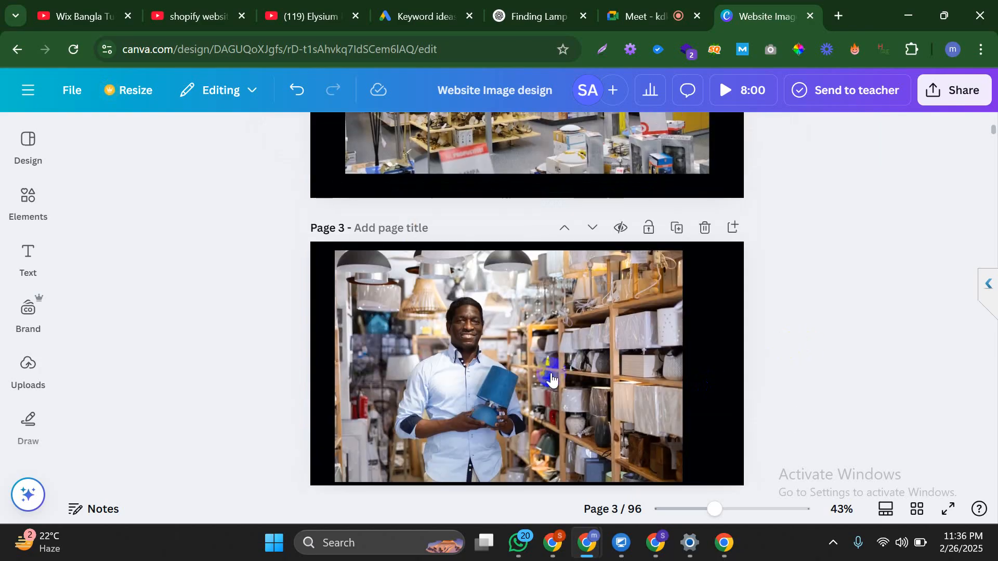
right_click(551, 373)
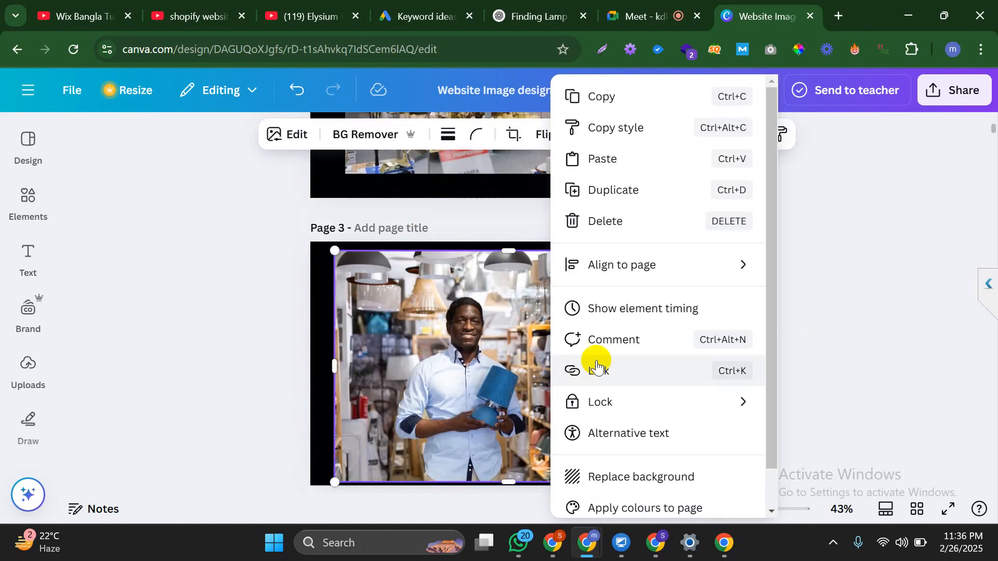
click(640, 475)
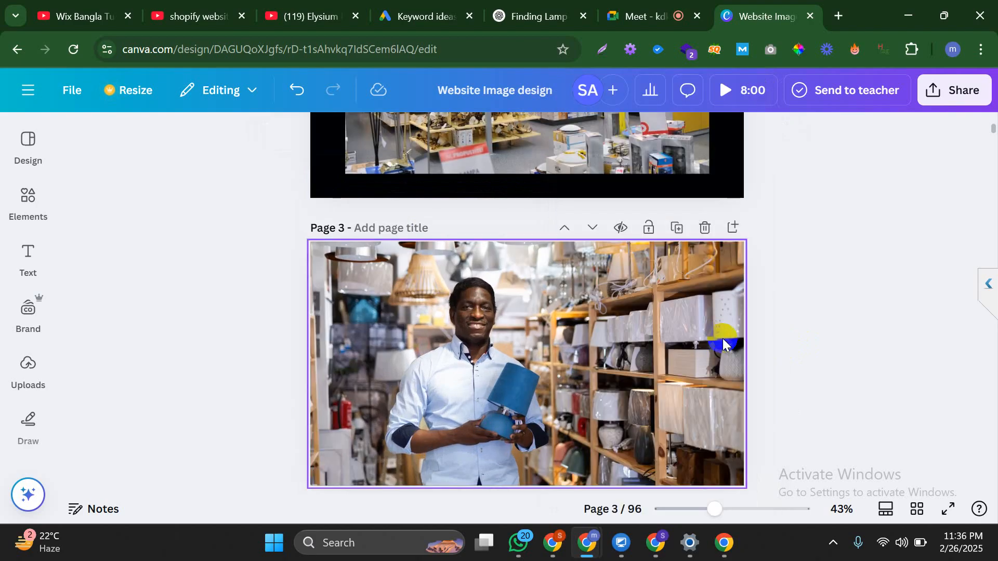
click(791, 339)
scroll(776, 342, up, 5)
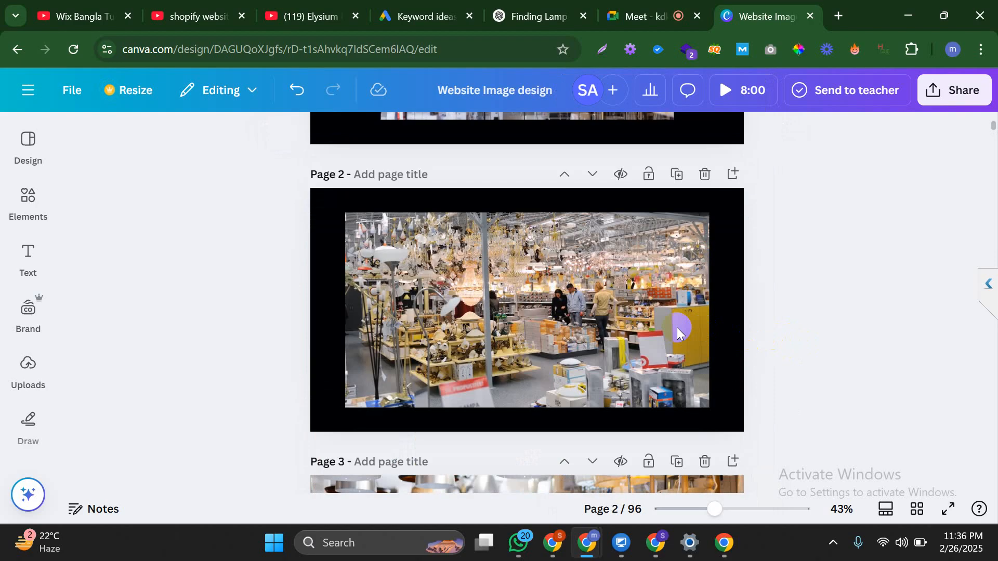
right_click(611, 331)
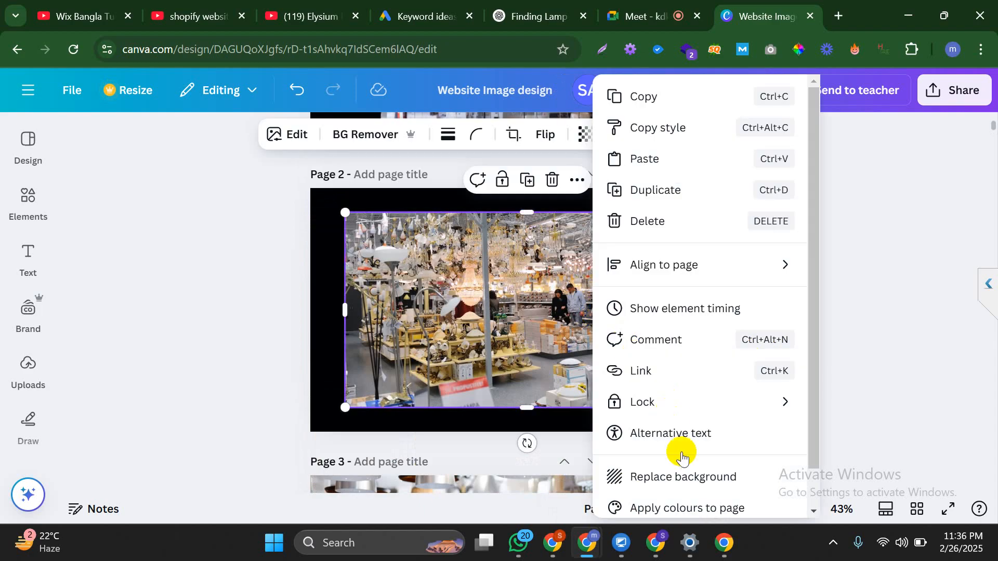
click(692, 478)
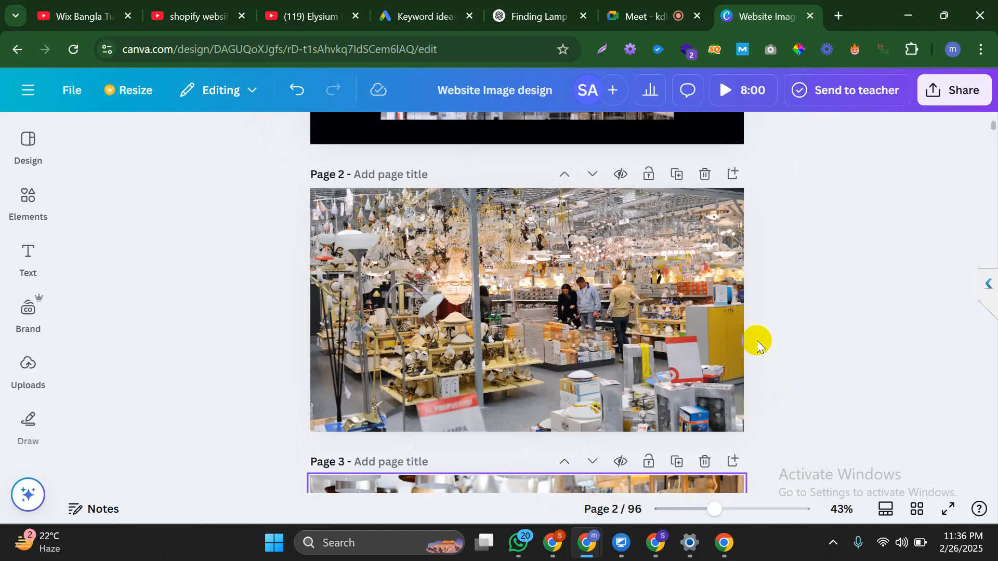
scroll(757, 341, up, 5)
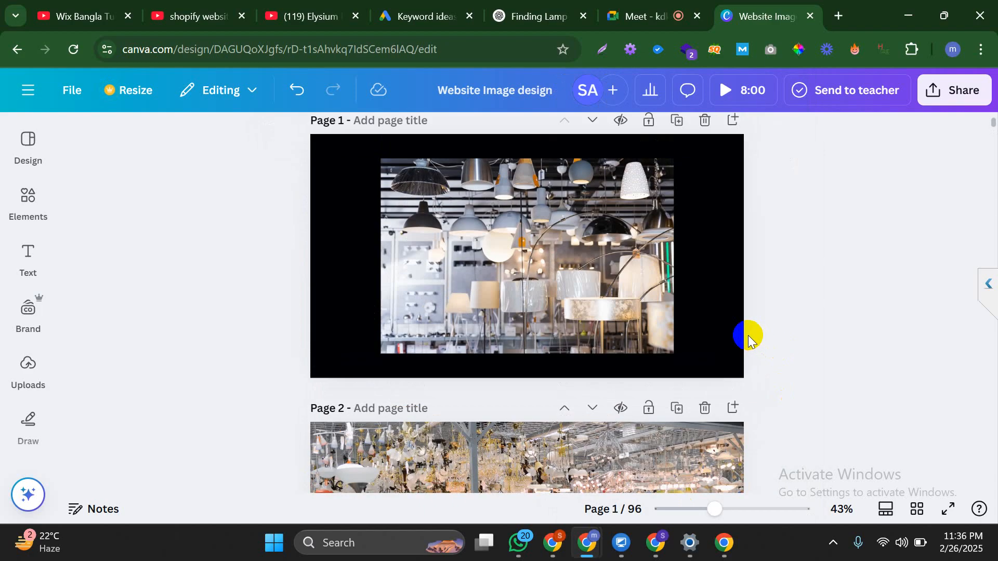
scroll(747, 335, down, 6)
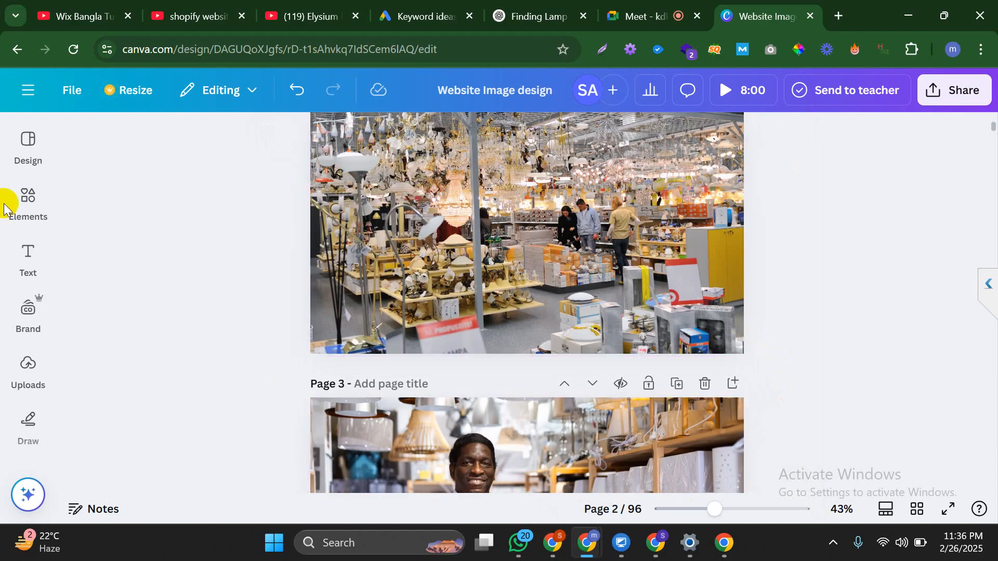
Add the uploaded Kirks Lane logo to page 2
click(41, 192)
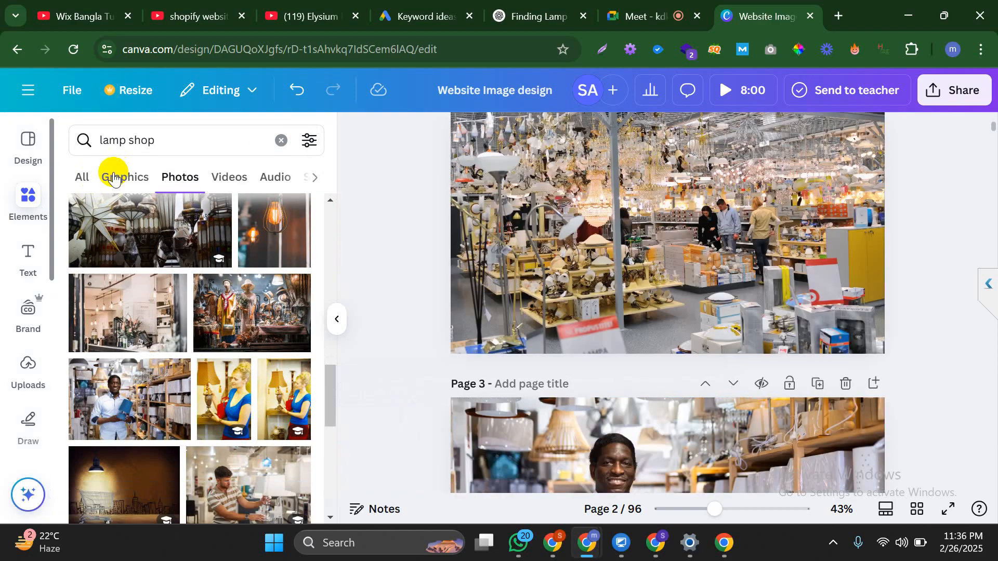
click(115, 178)
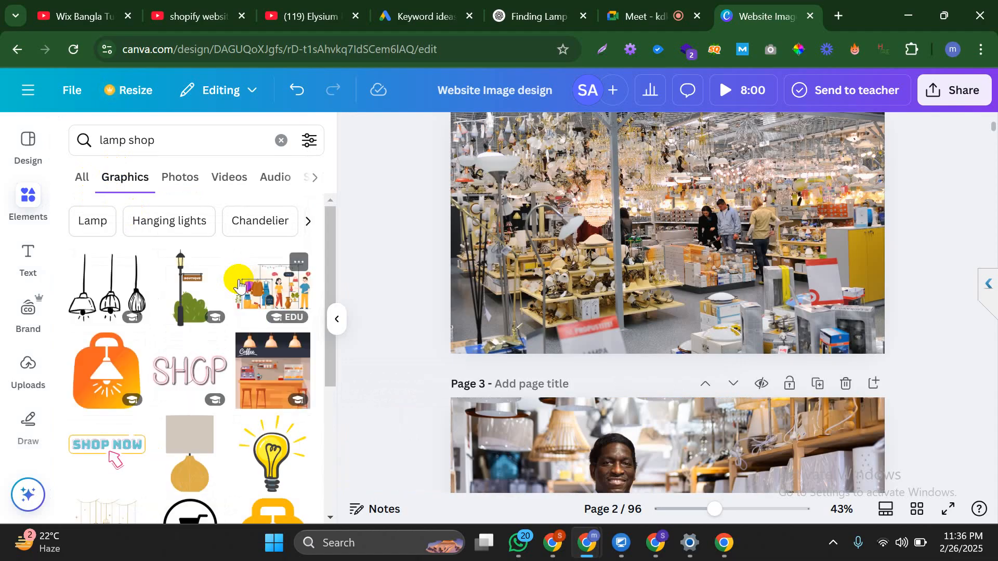
scroll(239, 286, down, 2)
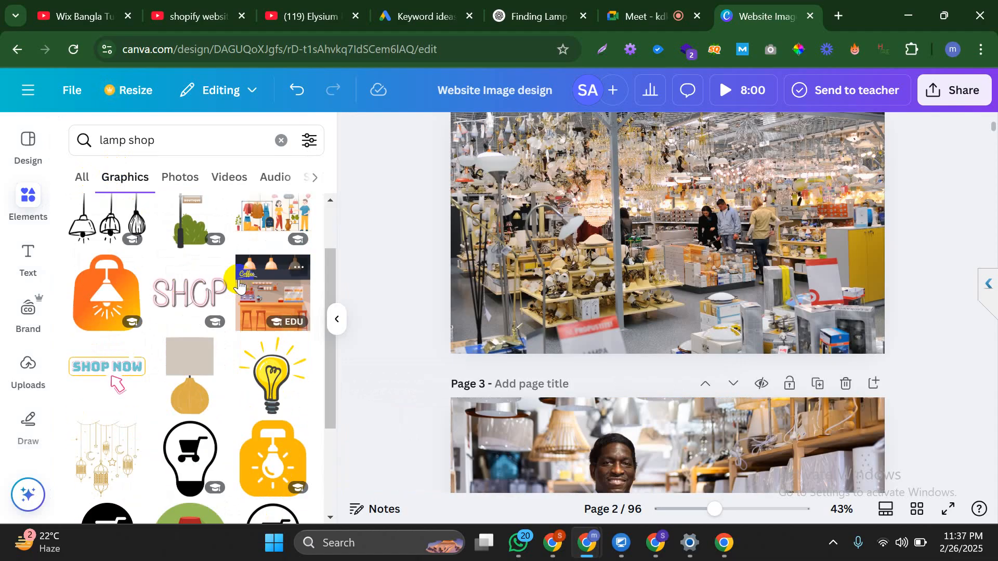
scroll(239, 286, down, 4)
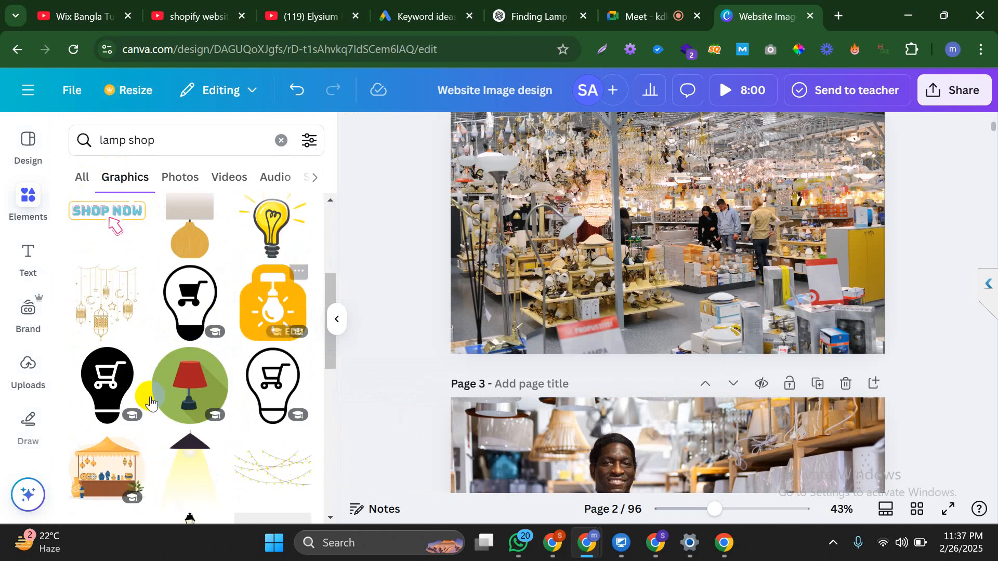
click(21, 387)
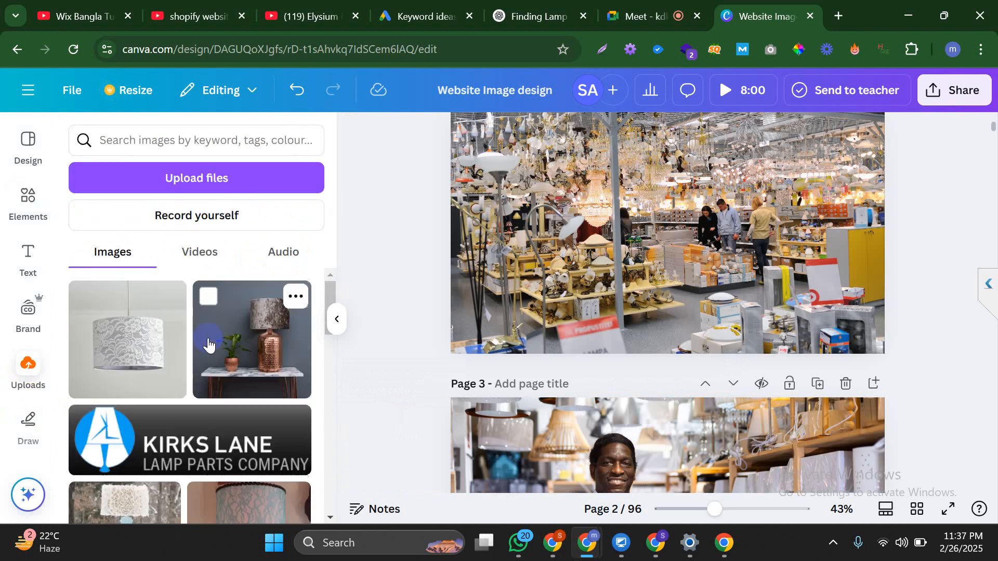
click(195, 423)
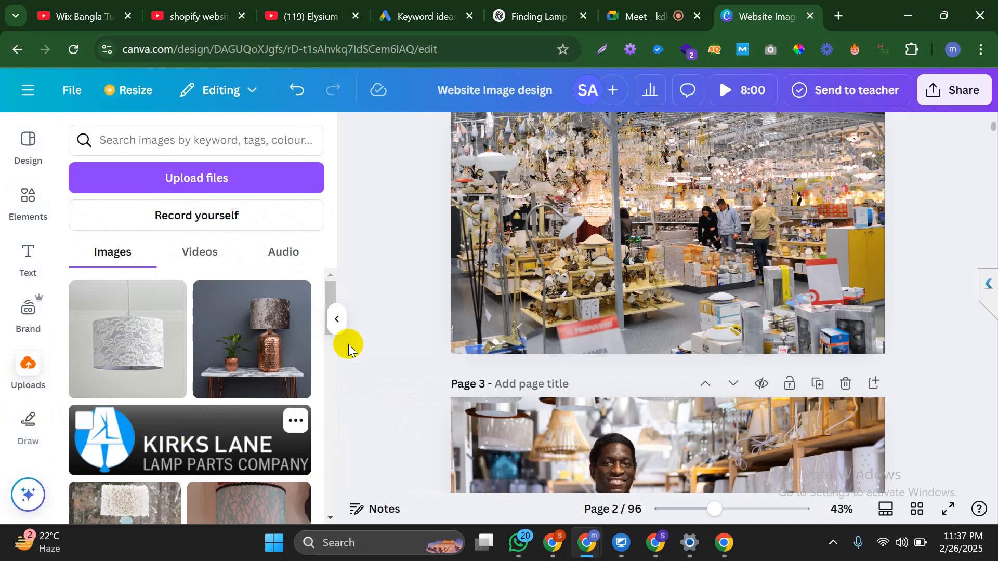
Enlarge the Kirks Lane logo and position it in page 2's top-right corner
click(337, 323)
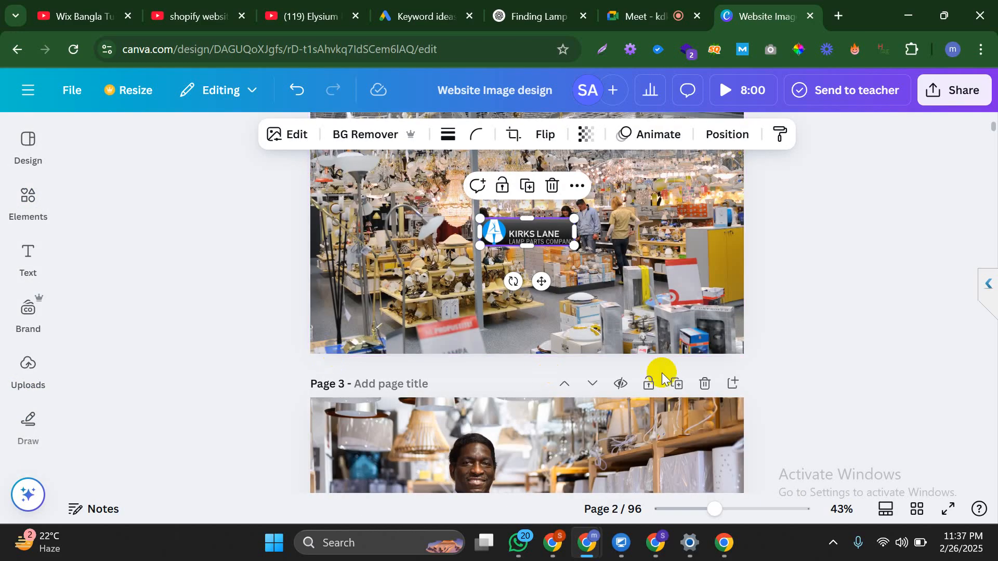
scroll(662, 373, up, 2)
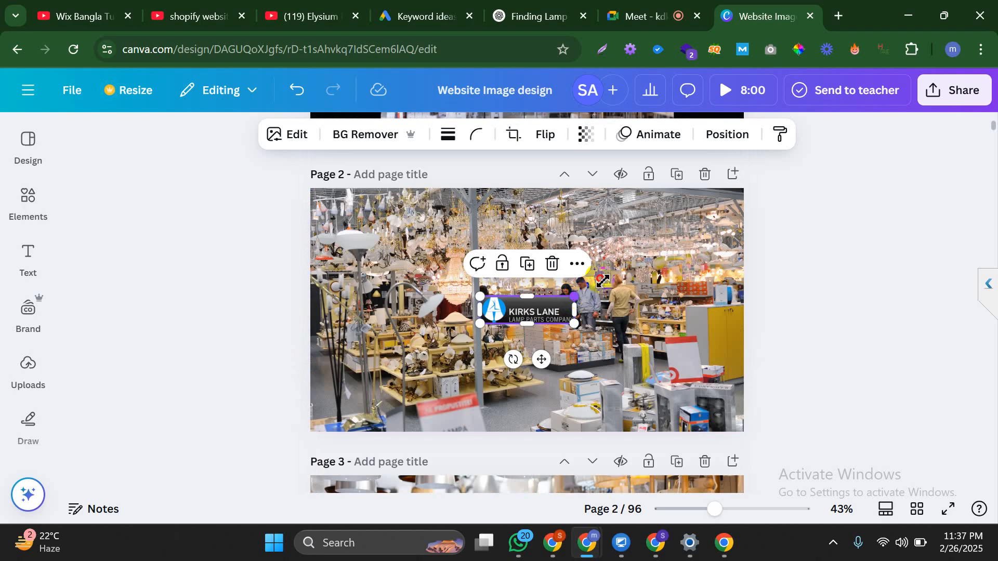
drag(602, 281, 635, 273)
click(869, 302)
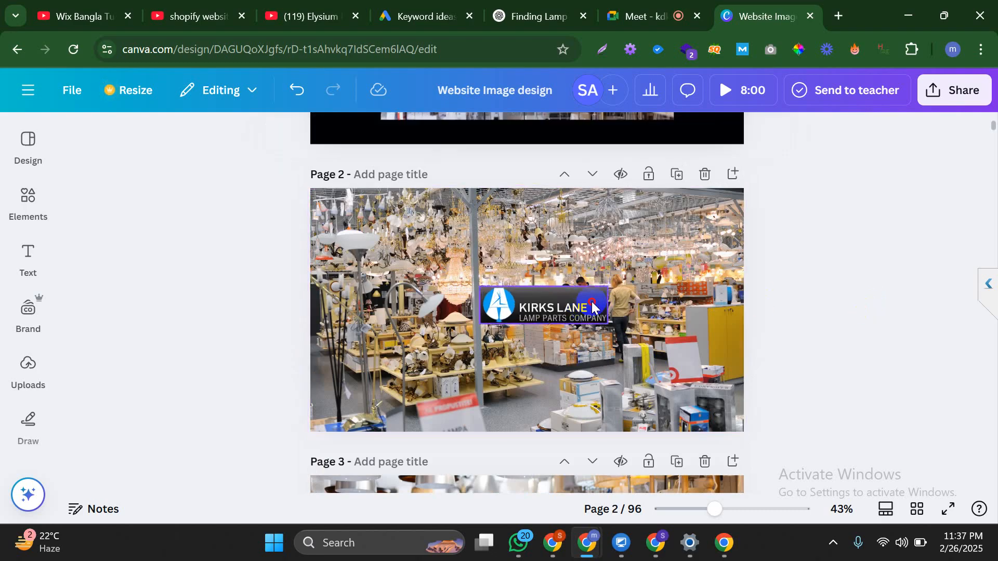
drag(592, 306, 719, 199)
click(813, 305)
drag(673, 222, 680, 221)
click(807, 334)
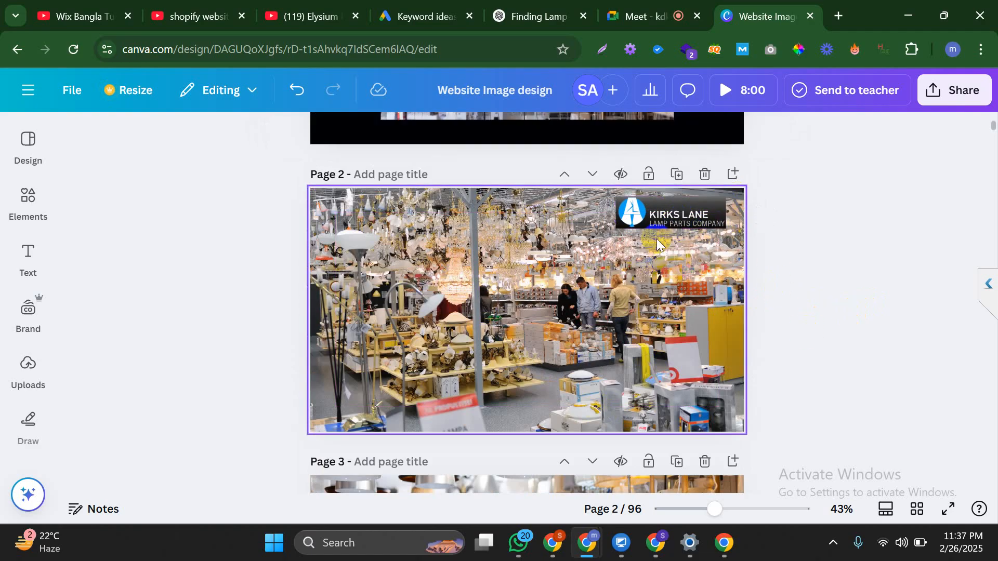
Move a copy of the Kirks Lane logo to page 3's top-right corner
drag(660, 221, 643, 376)
scroll(687, 288, down, 1)
drag(681, 292, 691, 424)
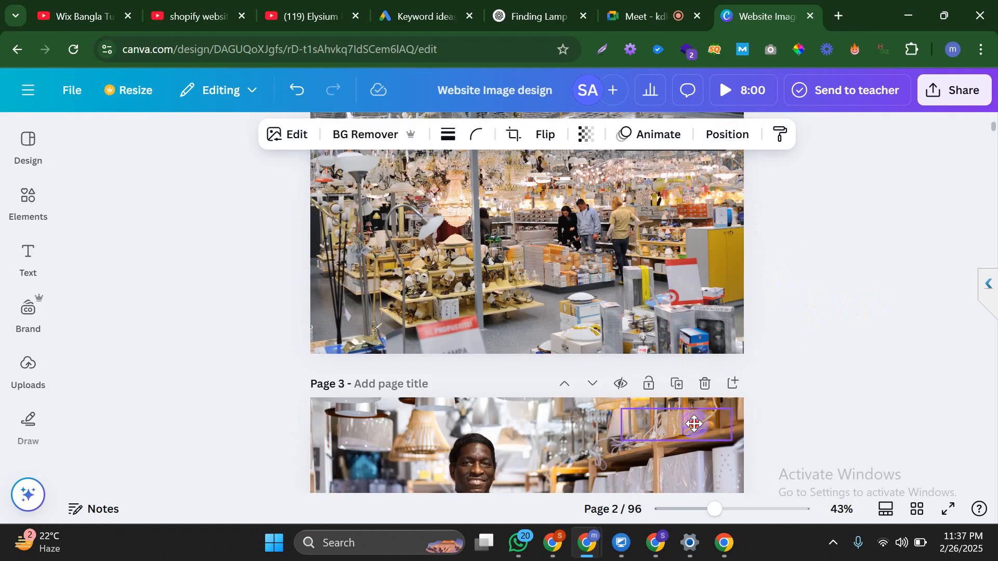
drag(694, 424, 694, 425)
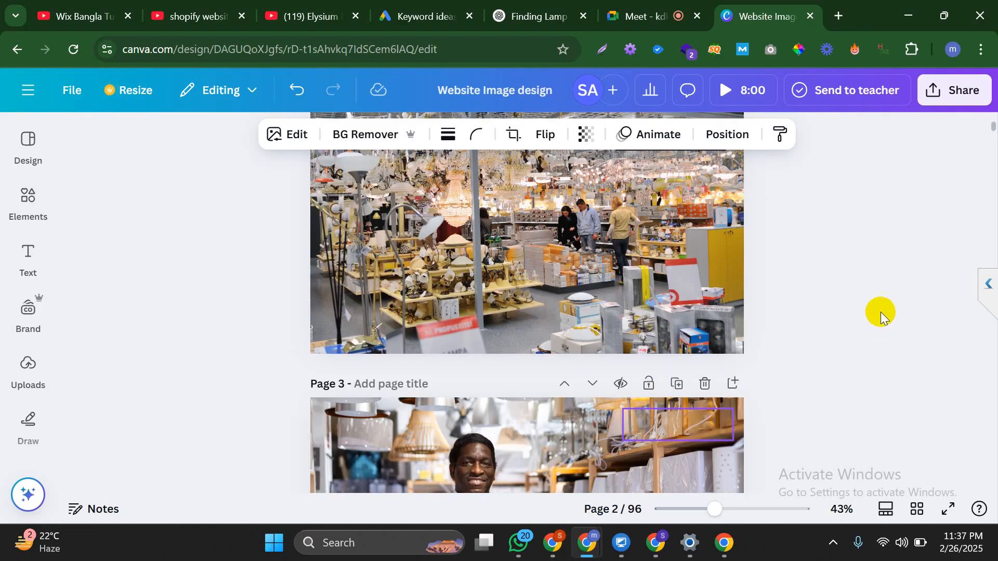
click(880, 312)
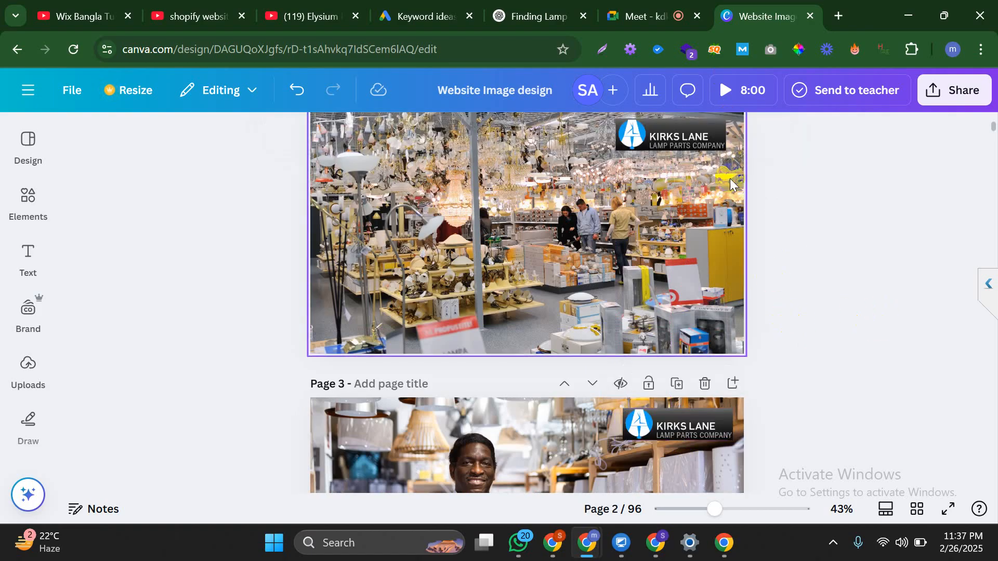
Copy 'Lamp Shade Supplier' from the WordPress post title and return to Canva
click(664, 542)
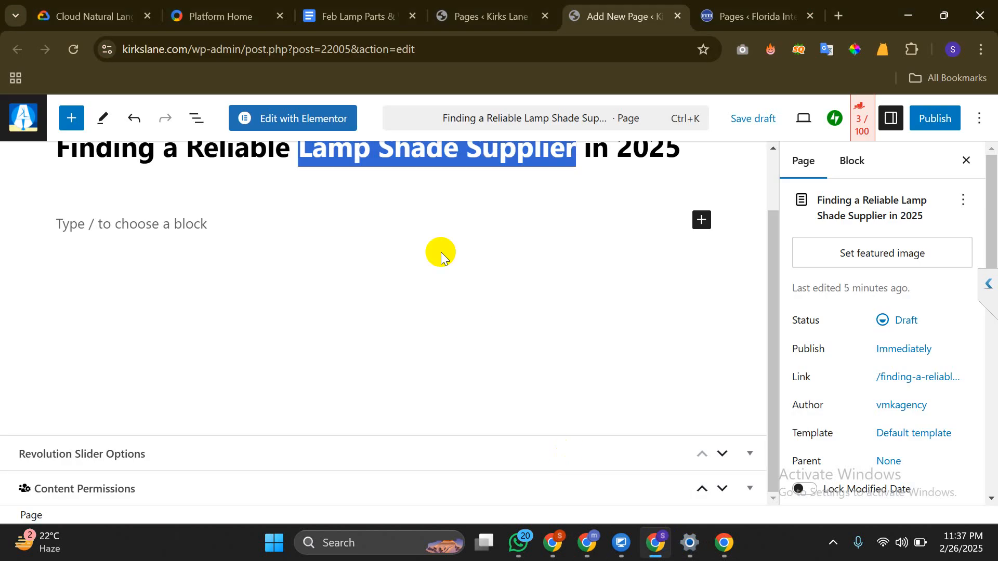
right_click(428, 152)
click(490, 154)
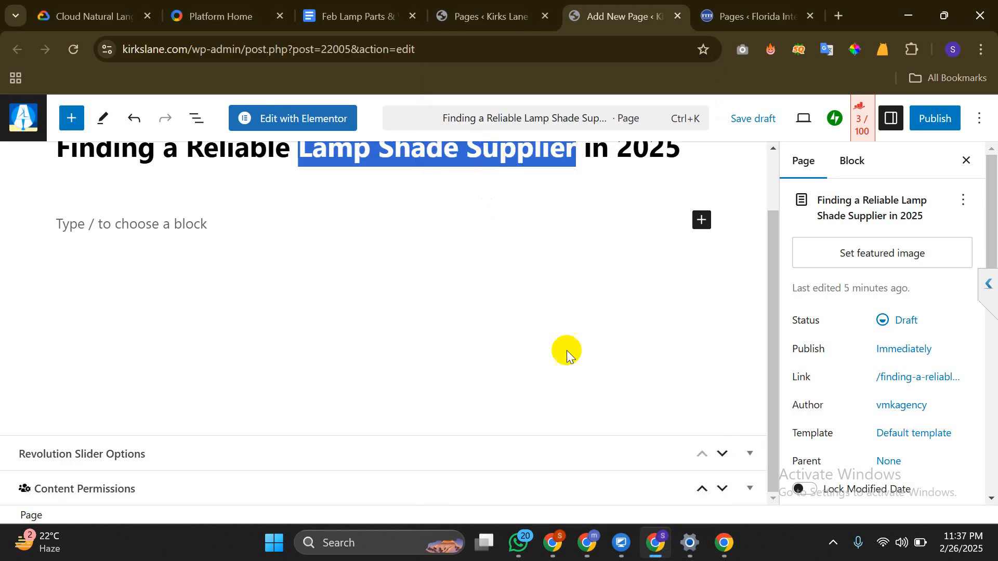
click(587, 552)
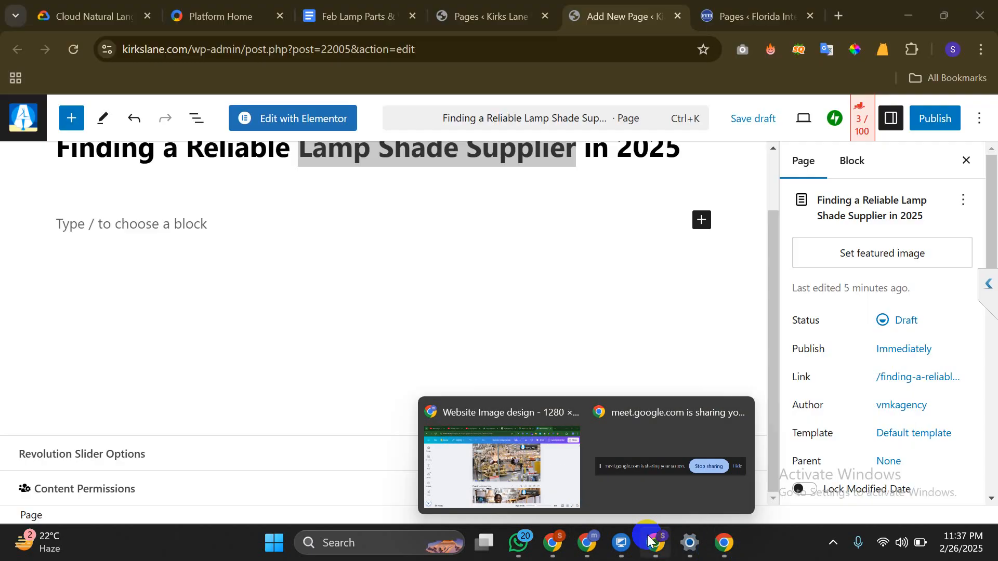
click(648, 539)
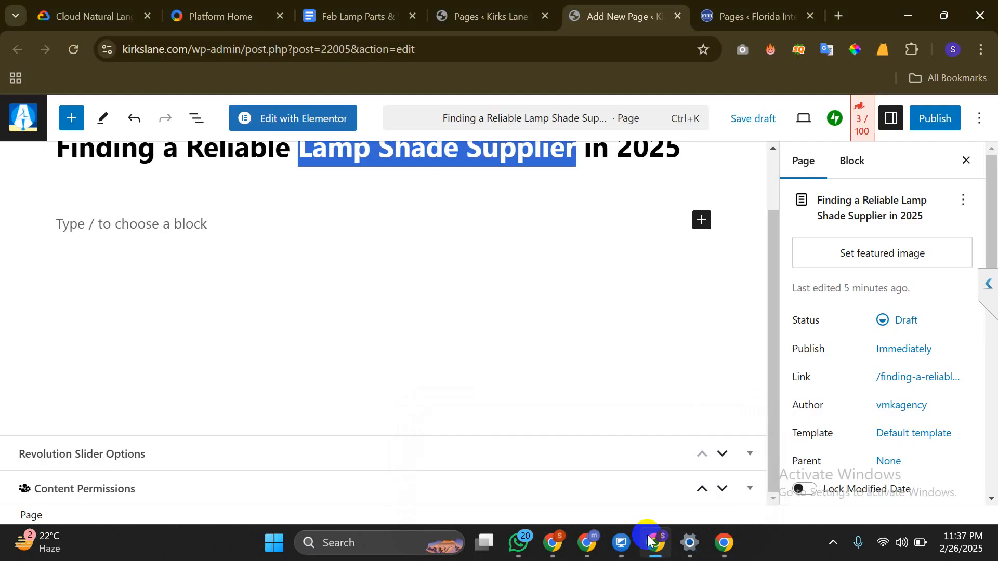
click(648, 539)
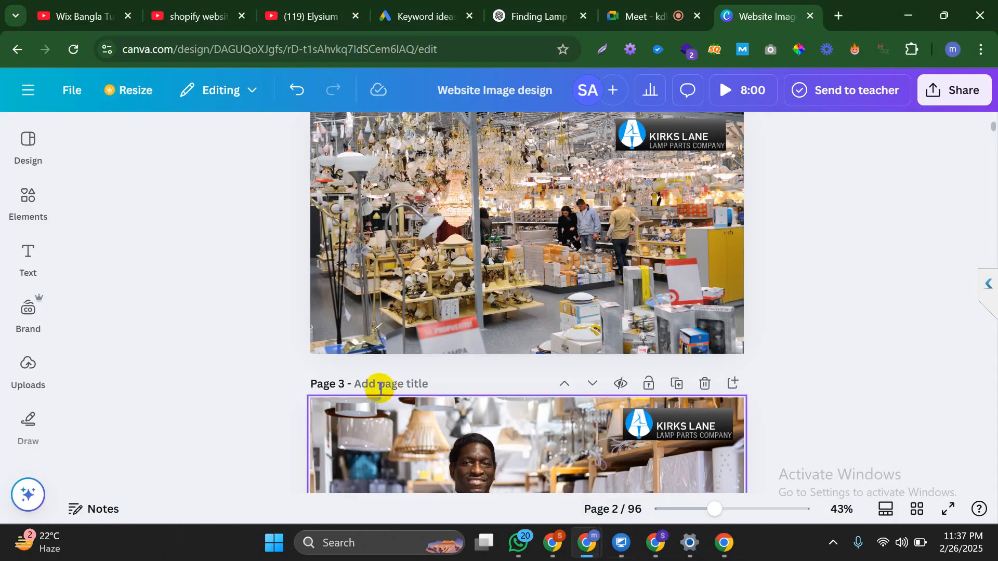
Paste 'Lamp Shade Supplier' as the titles of pages 3 and 2, prefixing page 3's with 'Reliable'
key(ctrl+v)
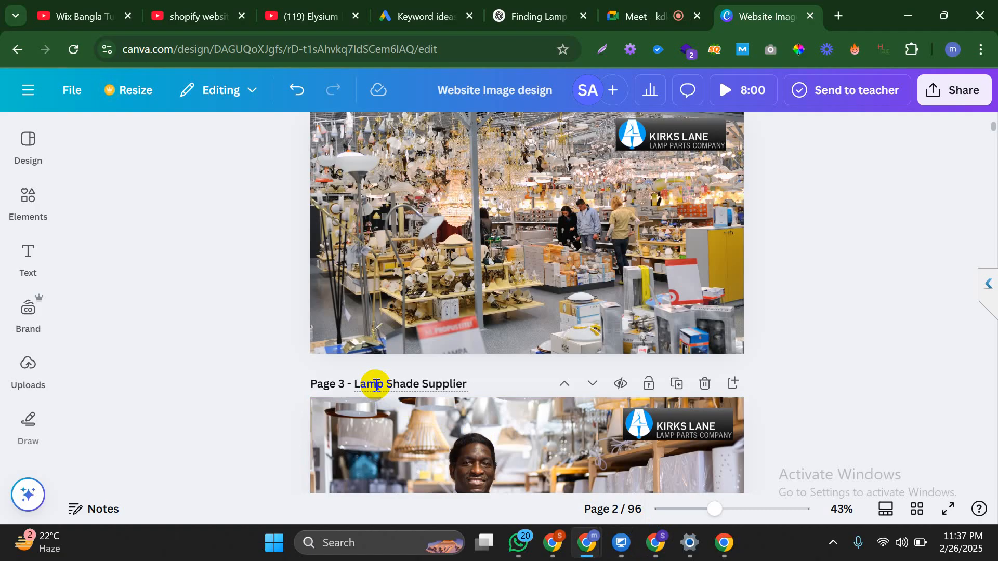
scroll(375, 384, up, 5)
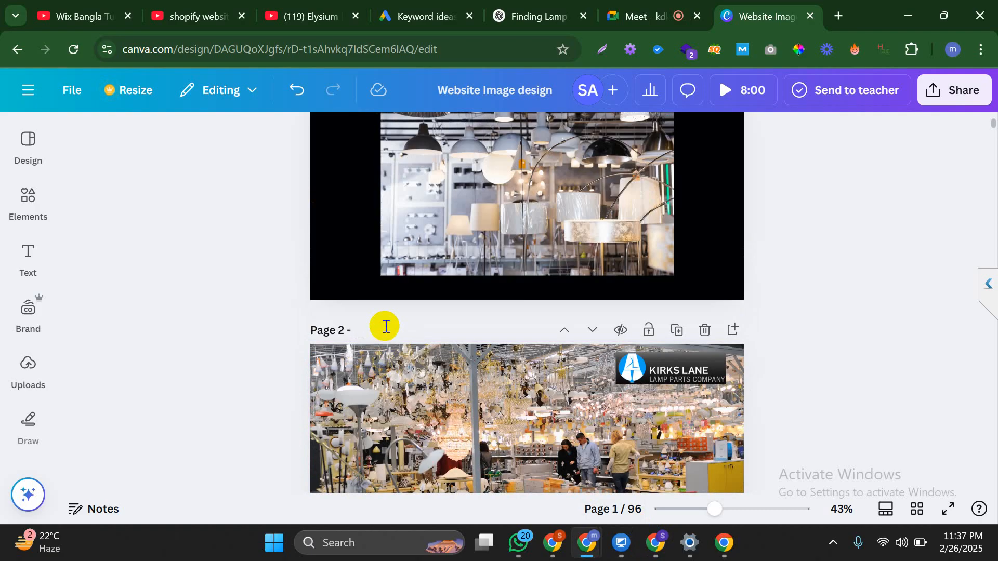
click(386, 326)
key(ctrl+v)
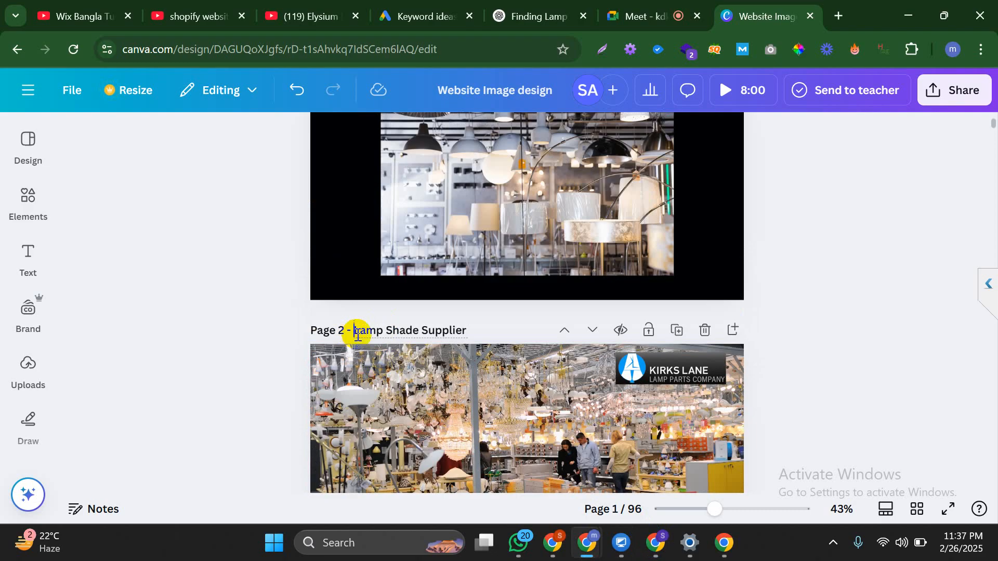
scroll(357, 335, down, 5)
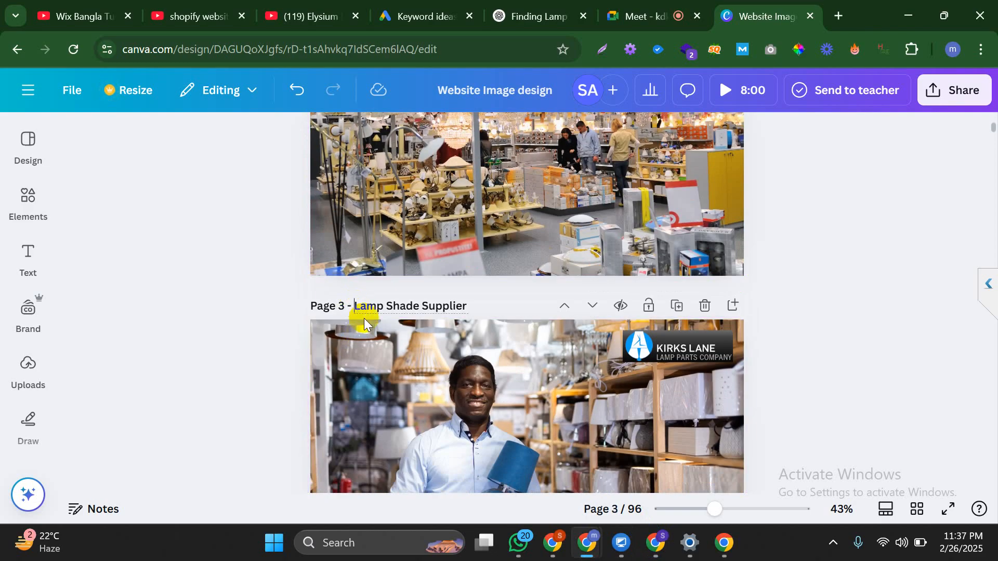
text(Rel)
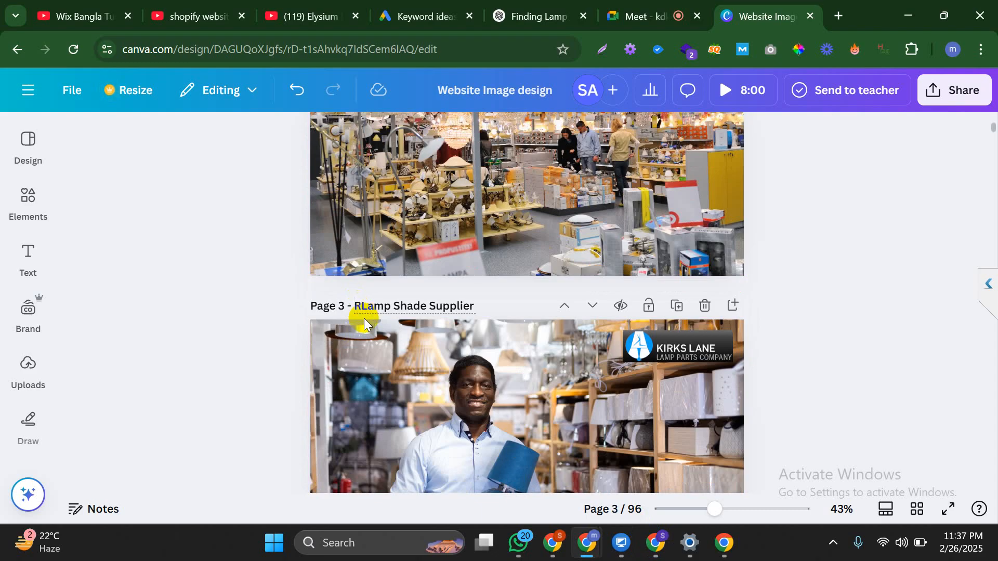
text(iable)
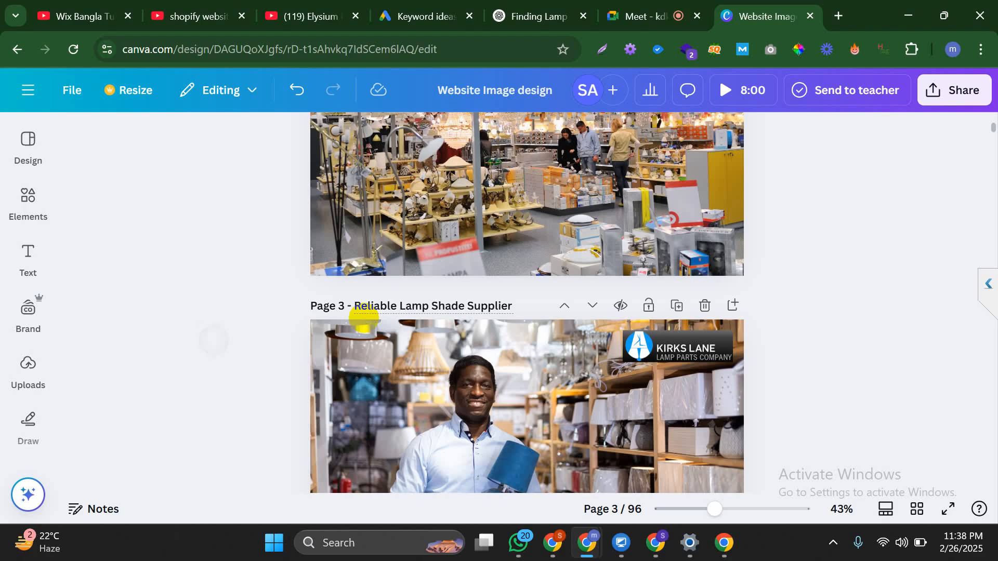
click(961, 83)
Set the download file type to PNG
scroll(831, 302, down, 3)
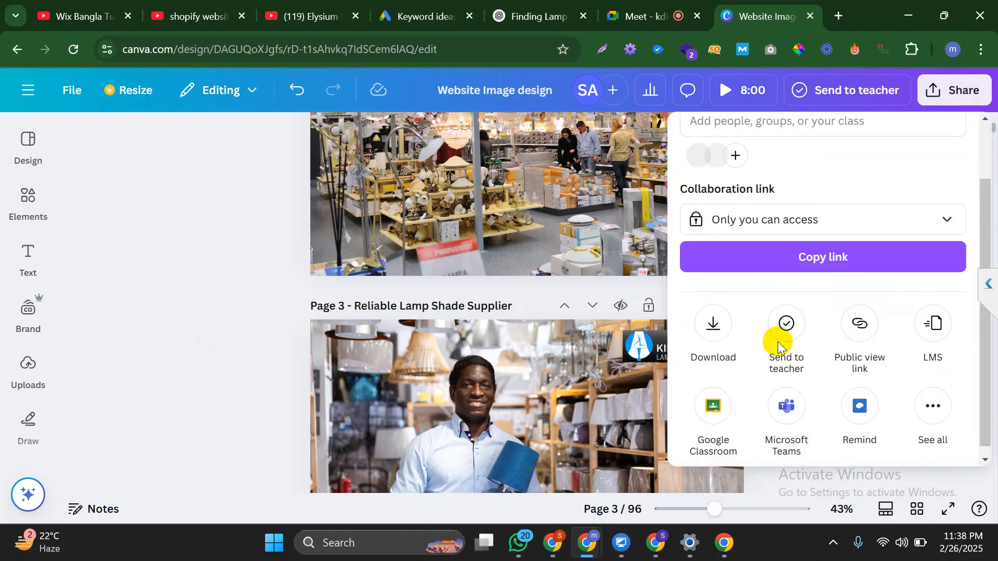
click(705, 314)
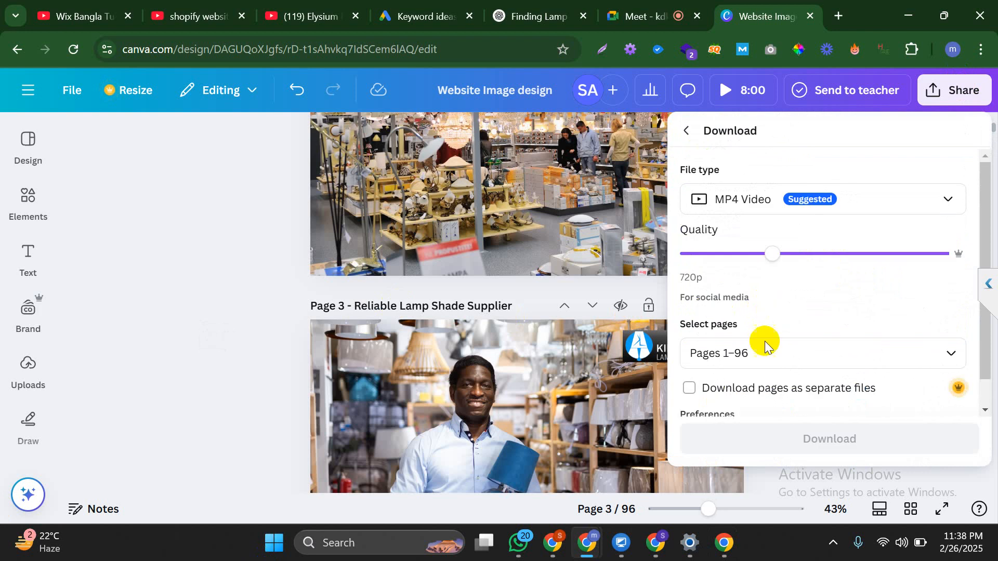
scroll(769, 312, down, 1)
scroll(785, 267, up, 1)
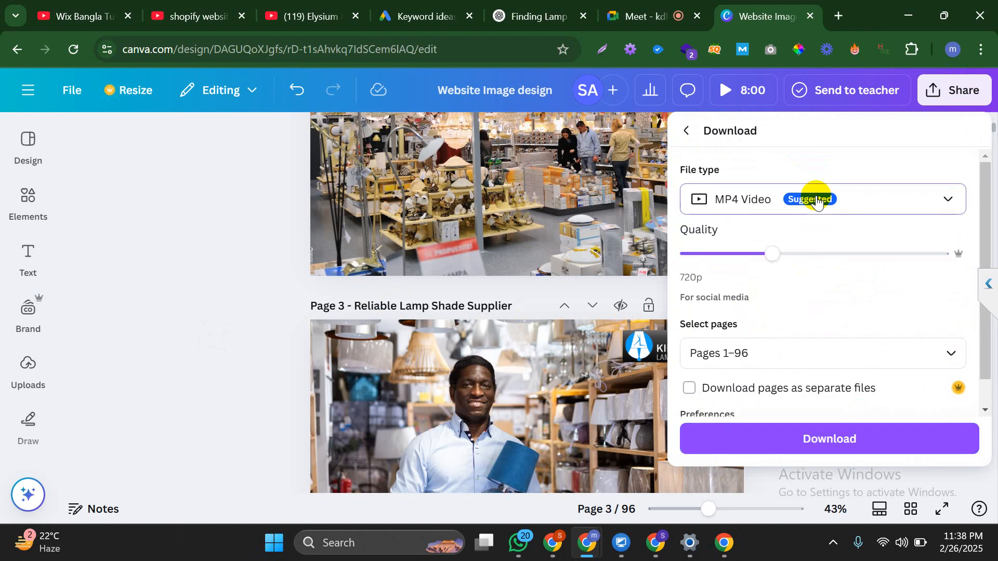
click(816, 200)
click(793, 287)
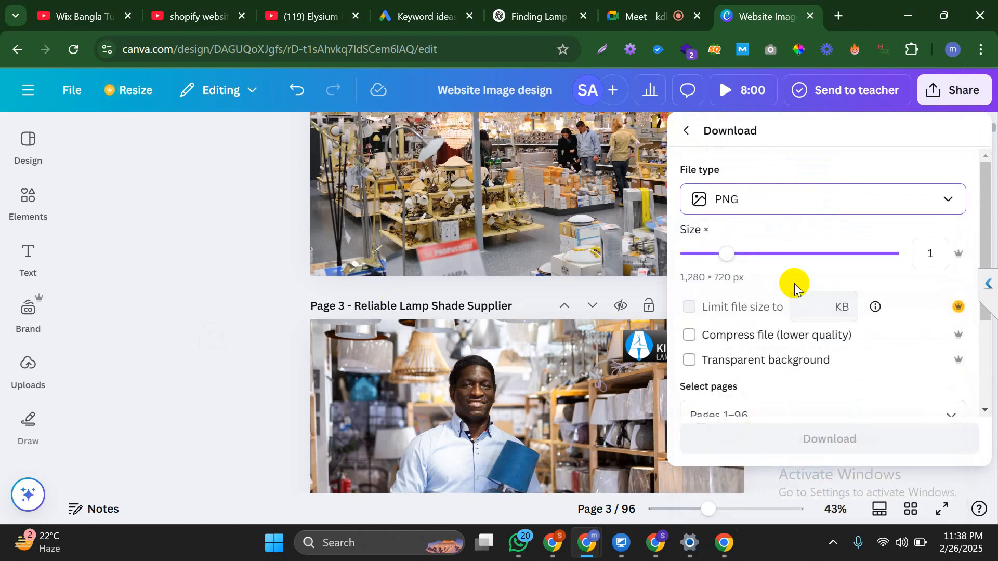
Limit the download to Page 2 only and start downloading it
scroll(750, 317, down, 3)
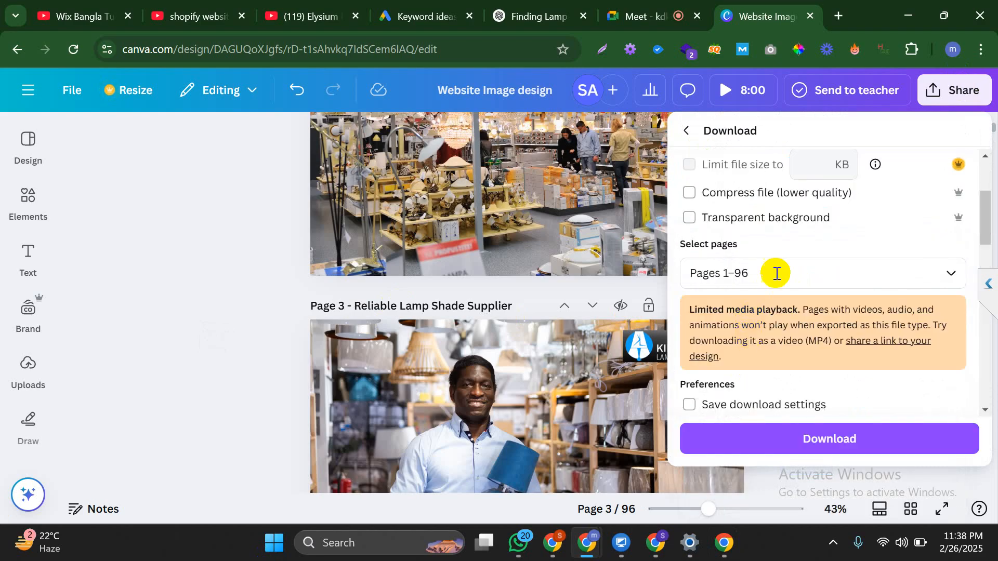
click(951, 273)
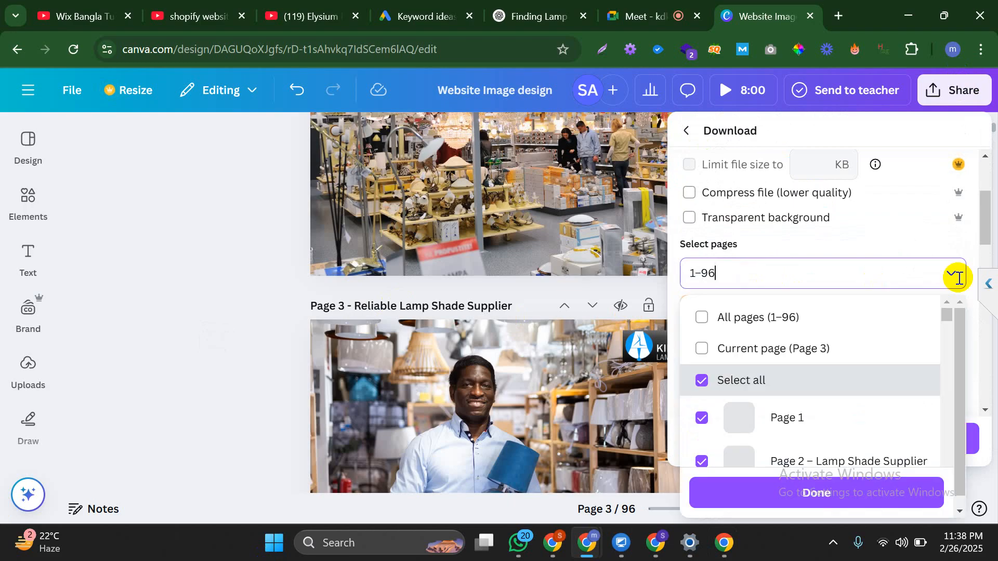
click(769, 382)
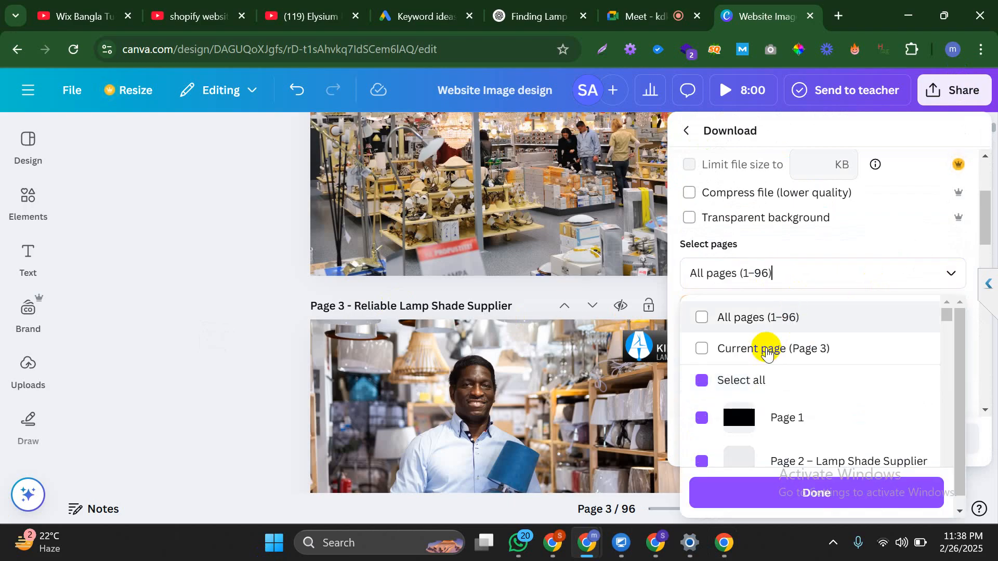
scroll(769, 347, down, 1)
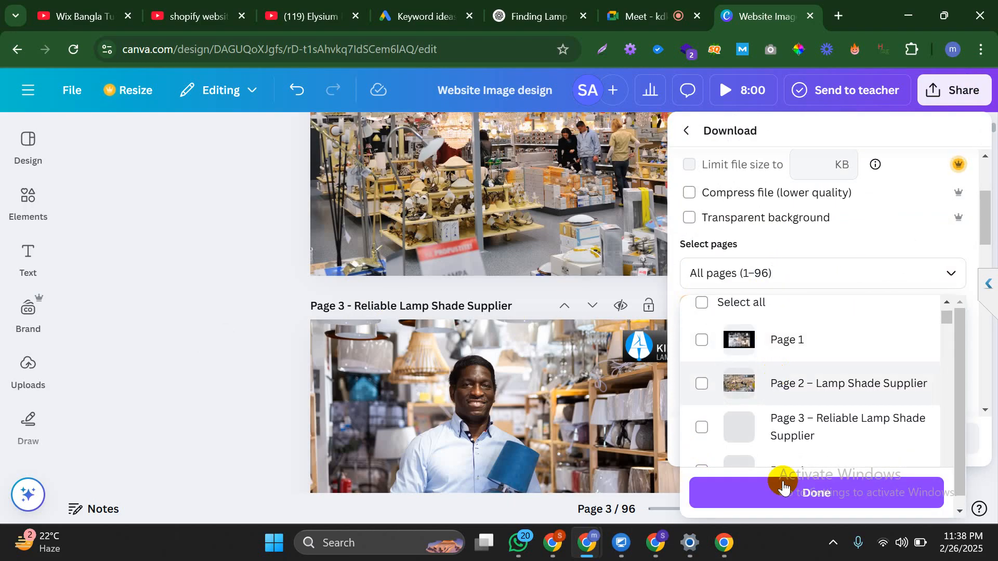
click(702, 384)
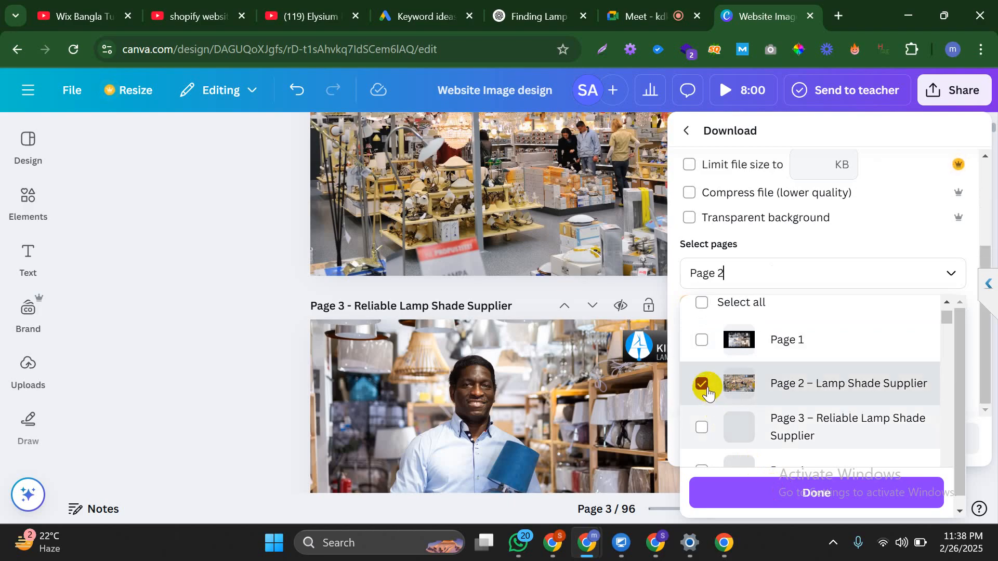
click(798, 500)
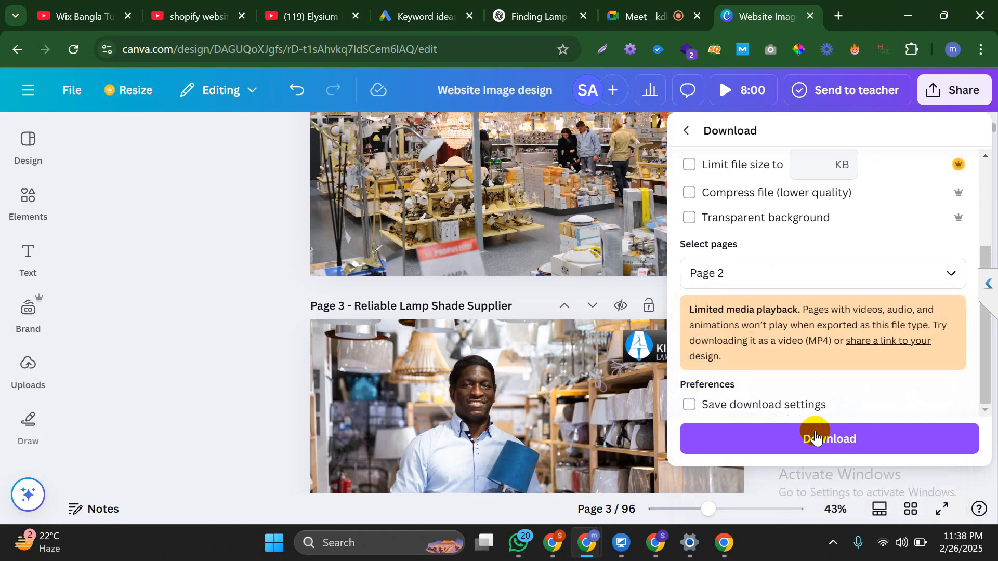
click(815, 438)
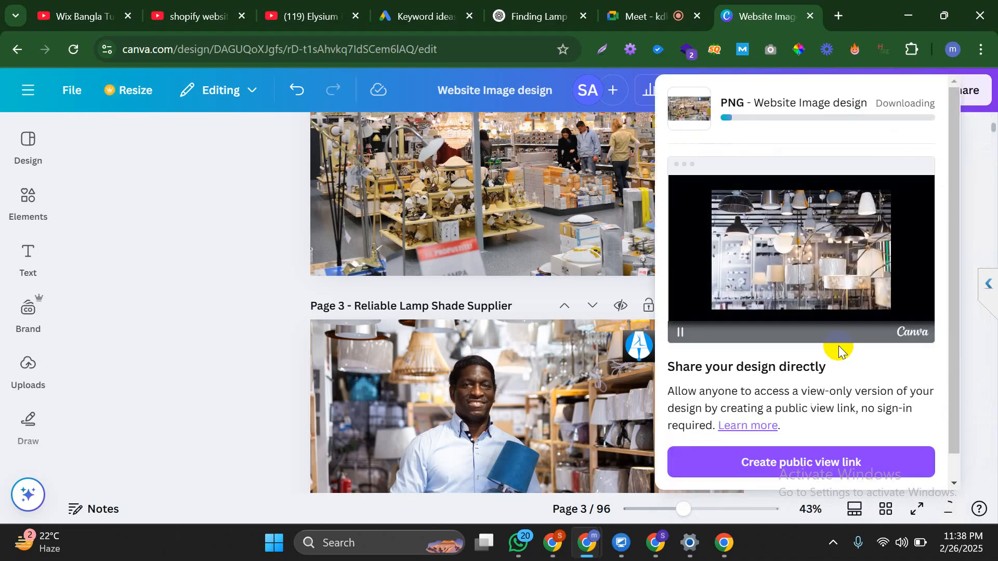
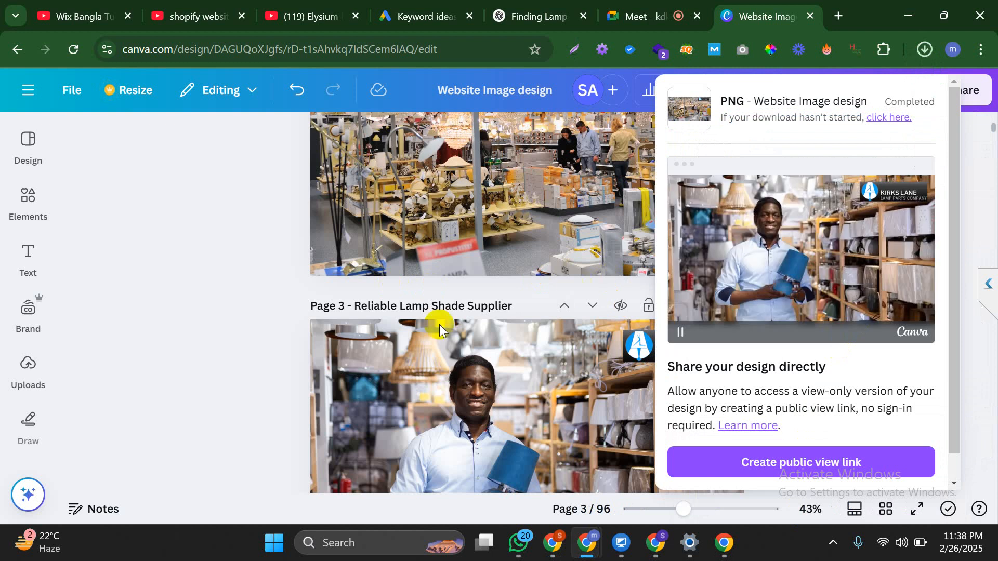
Choose PNG as the file type for downloading the design
click(643, 219)
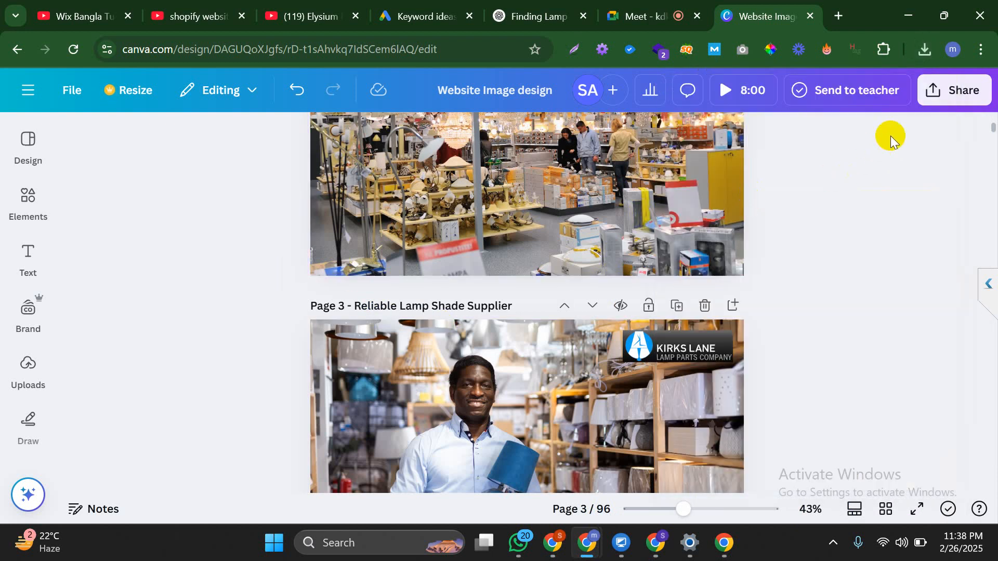
click(953, 89)
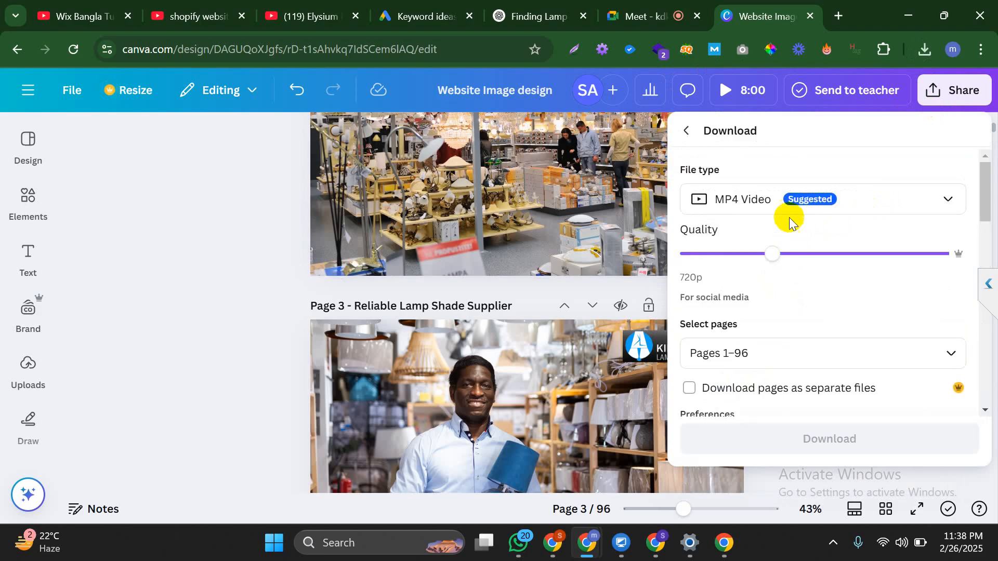
click(788, 201)
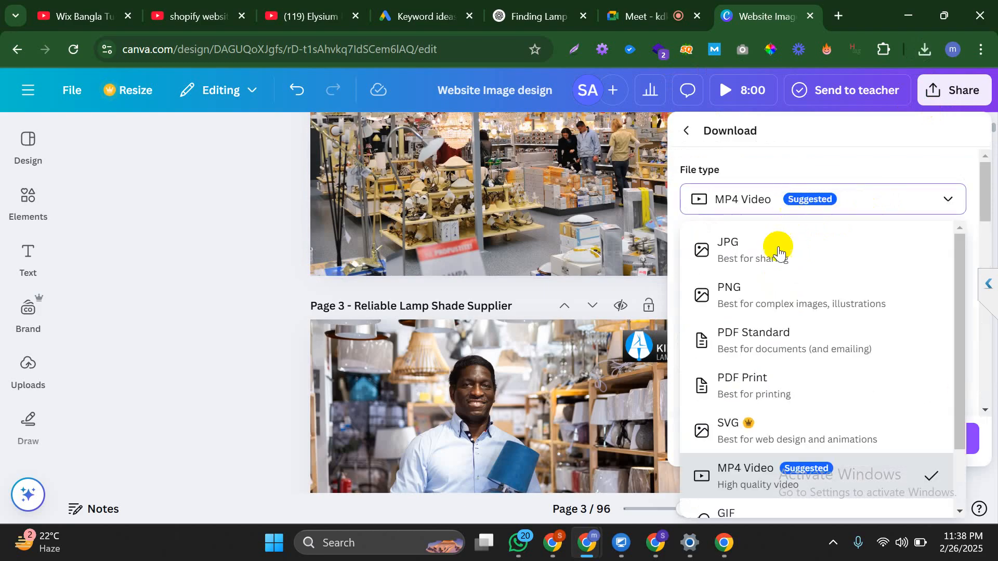
click(764, 292)
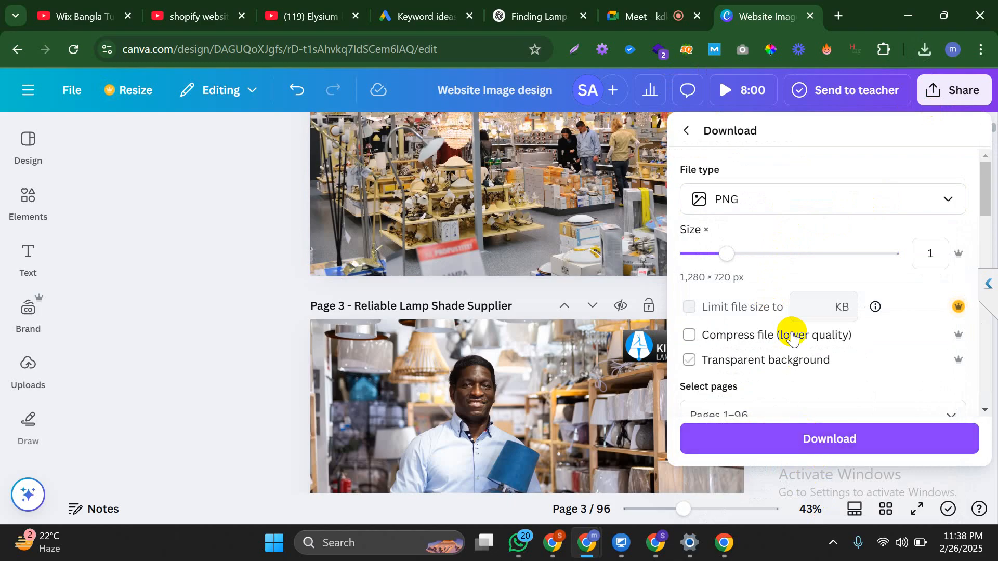
scroll(791, 332, down, 3)
scroll(779, 325, down, 2)
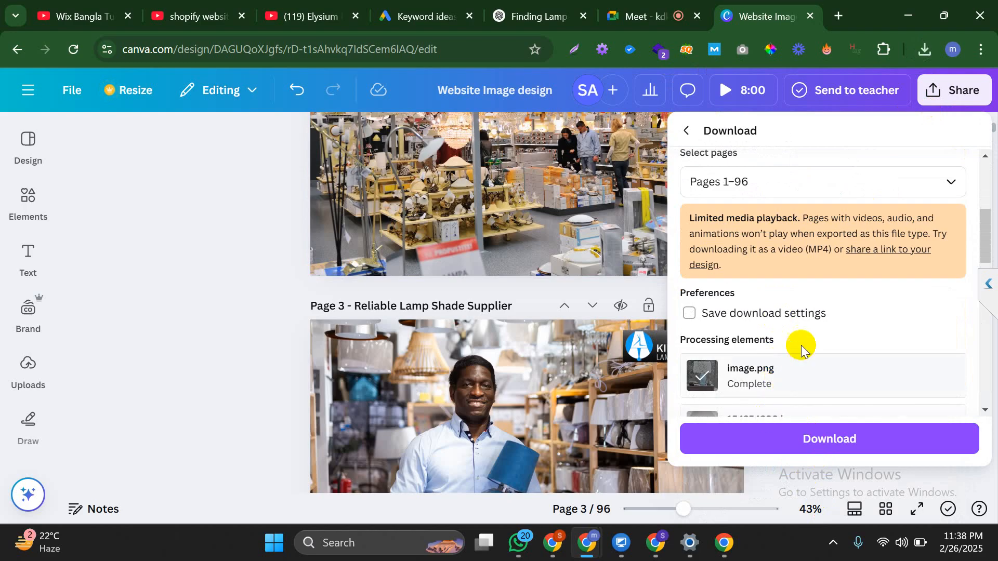
scroll(798, 345, down, 3)
scroll(789, 275, up, 6)
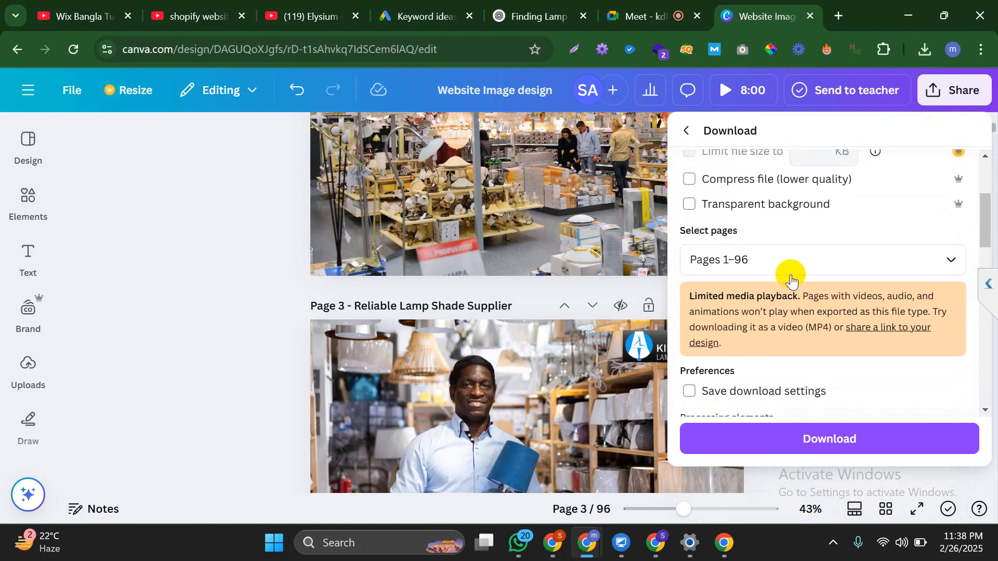
scroll(791, 291, down, 2)
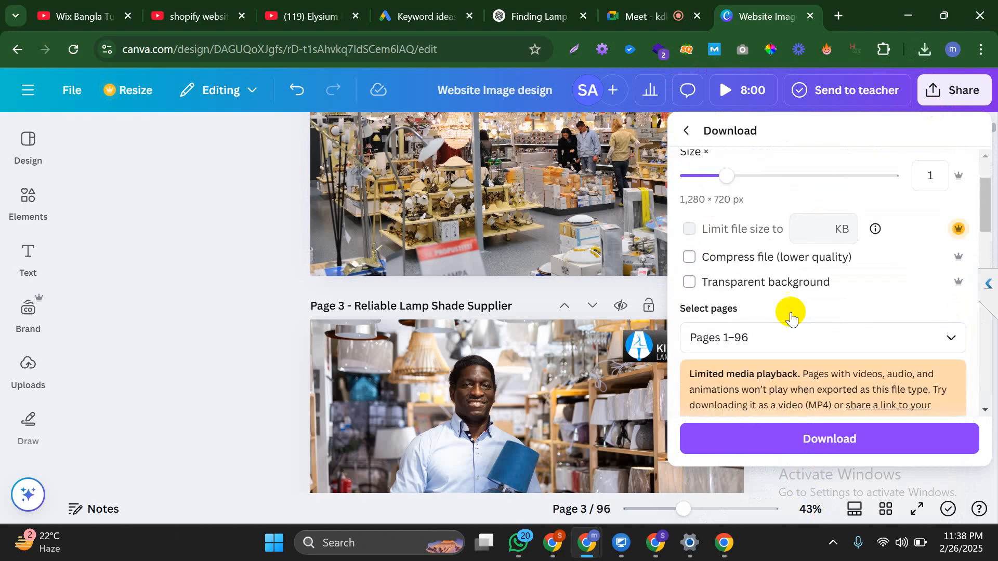
Limit the download to Page 3 only and download it
click(806, 335)
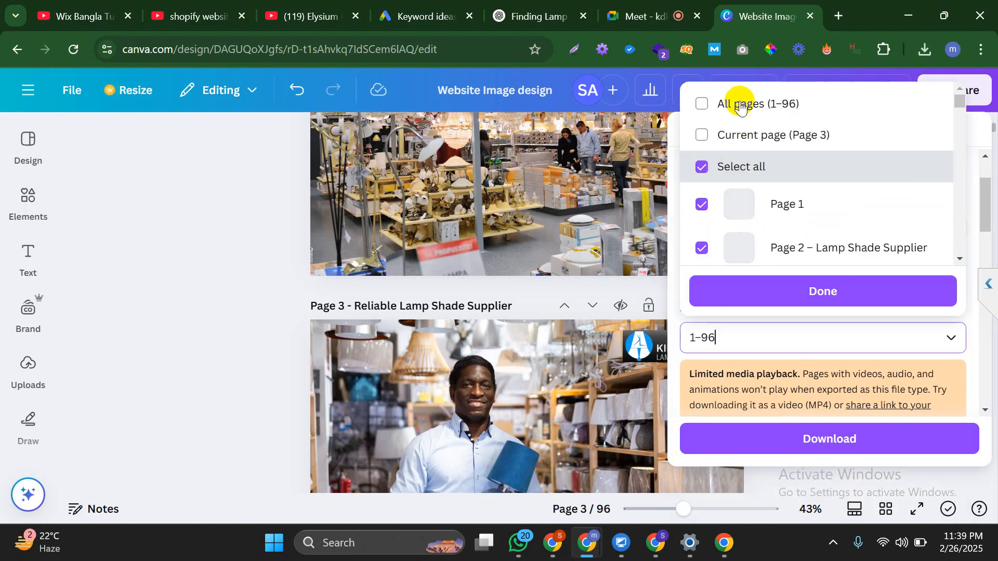
click(766, 167)
scroll(813, 222, down, 2)
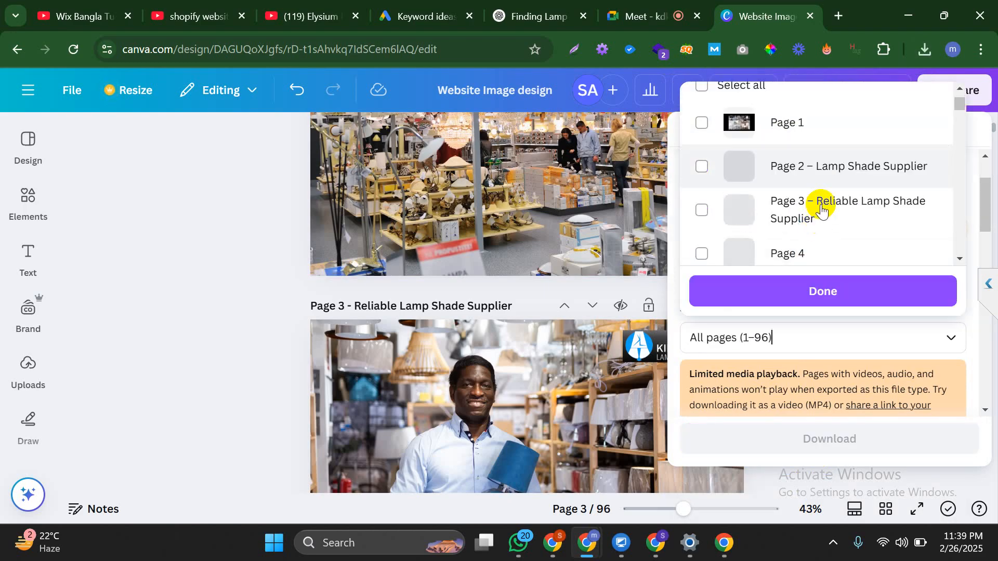
click(821, 209)
click(826, 292)
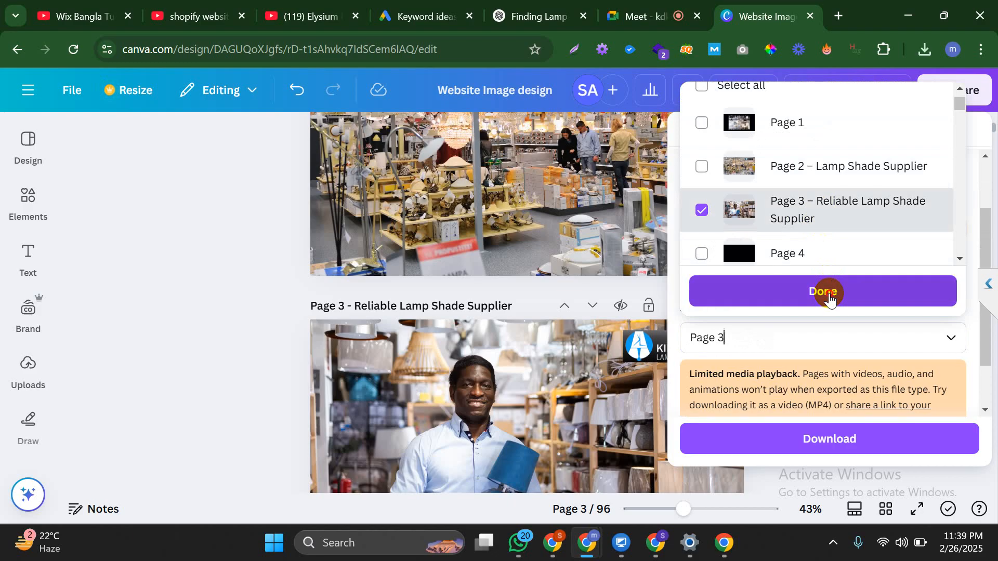
click(814, 438)
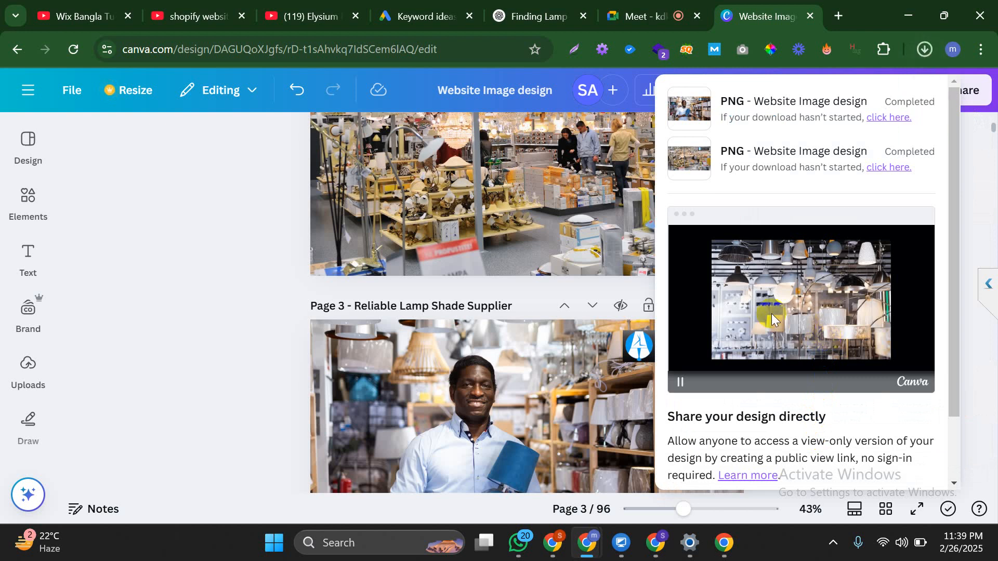
click(252, 251)
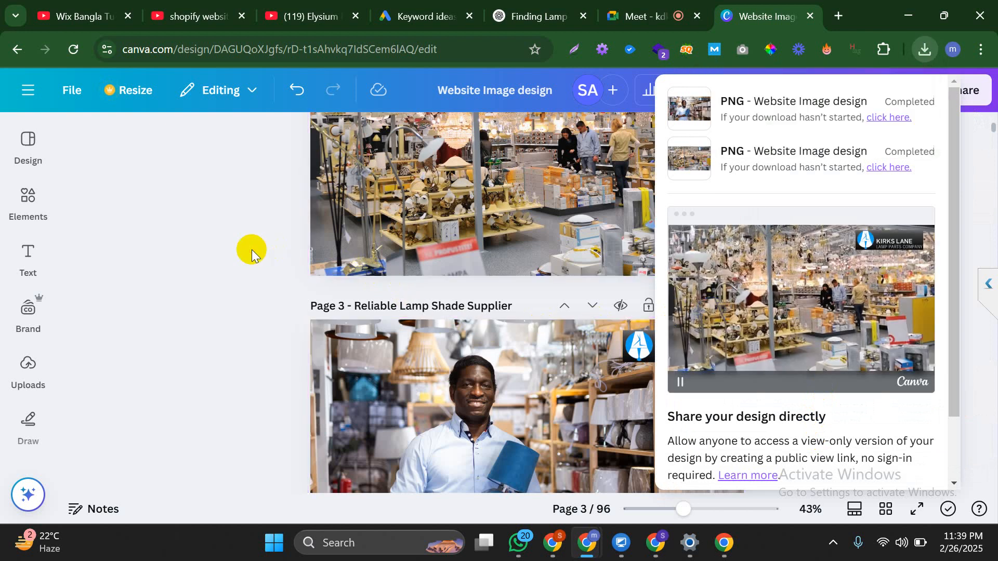
Upload the Reliable Lamp Shade Supplier PNG as a candidate featured image
click(656, 543)
click(903, 256)
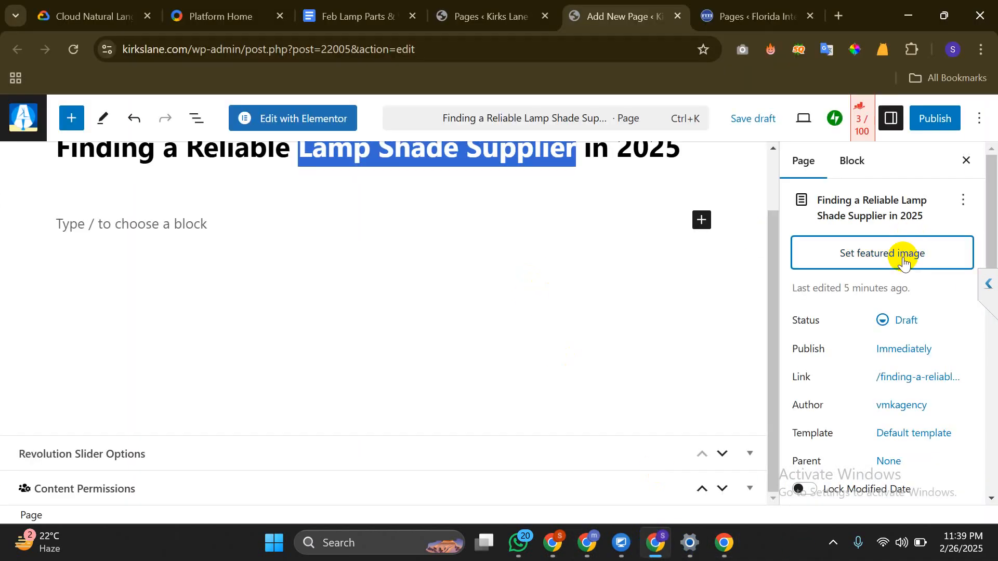
click(62, 170)
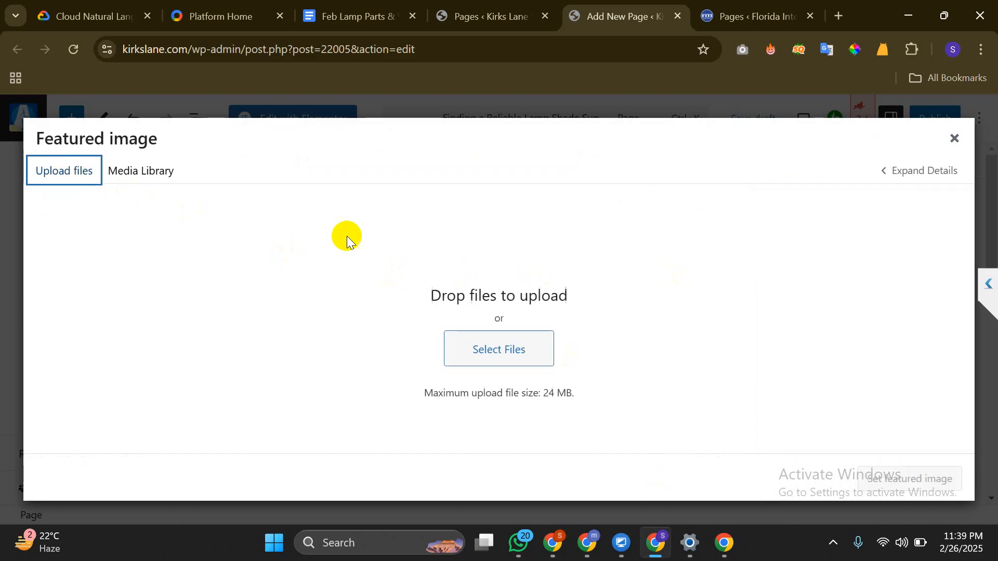
click(499, 340)
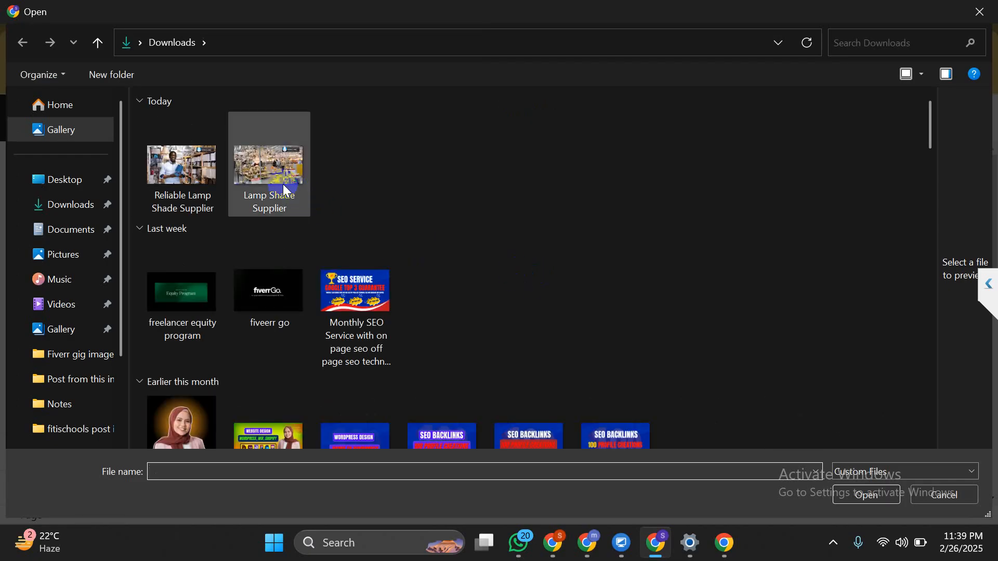
click(201, 183)
click(848, 491)
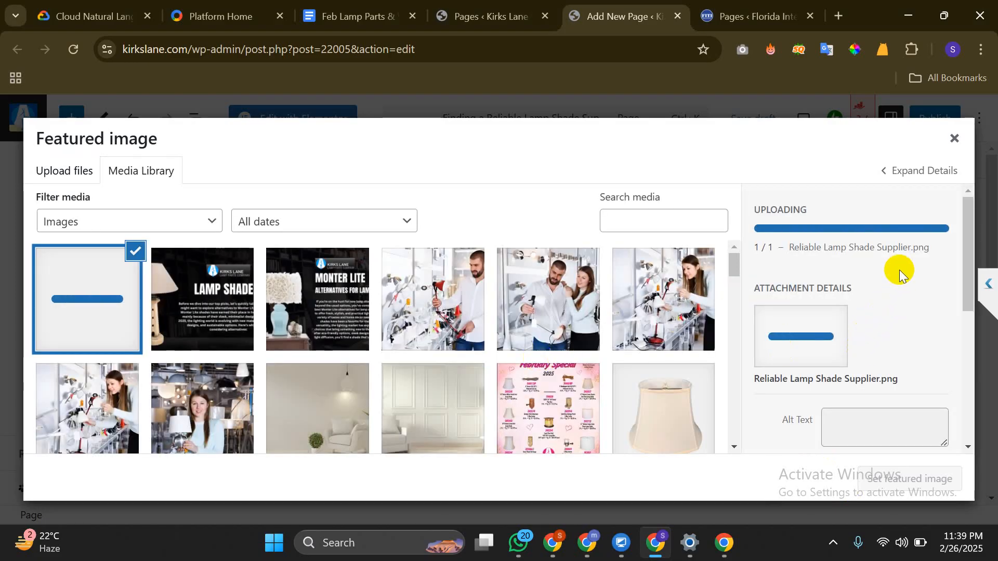
Copy the image title and paste it in as the alt text
drag(911, 250, 825, 264)
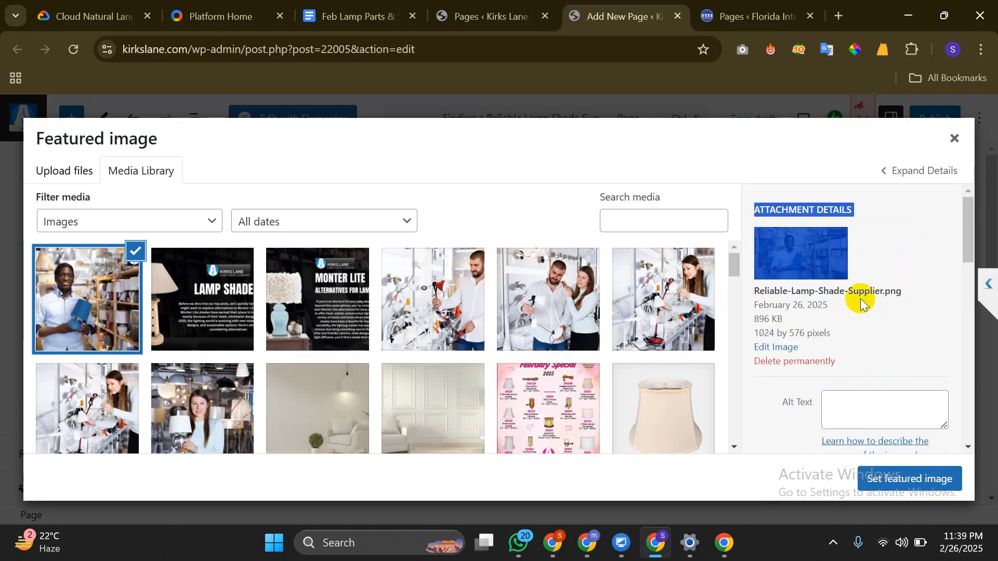
click(853, 290)
scroll(855, 291, down, 3)
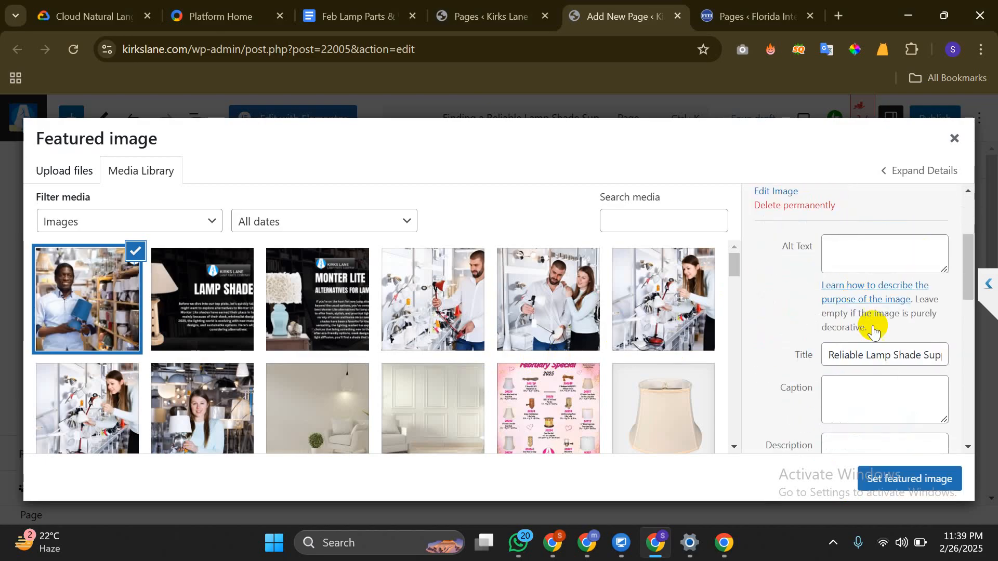
triple_click(886, 362)
right_click(886, 353)
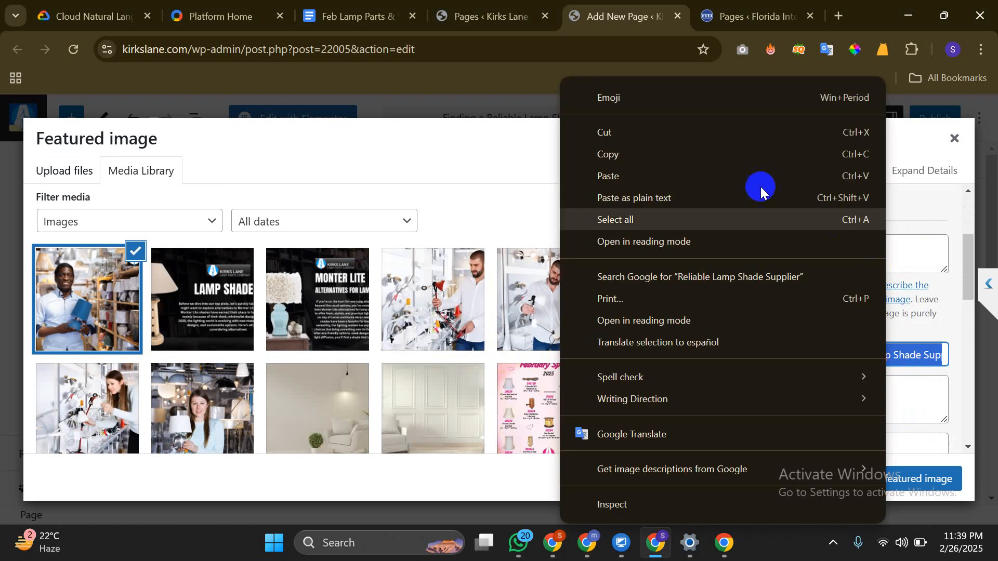
click(697, 152)
click(867, 265)
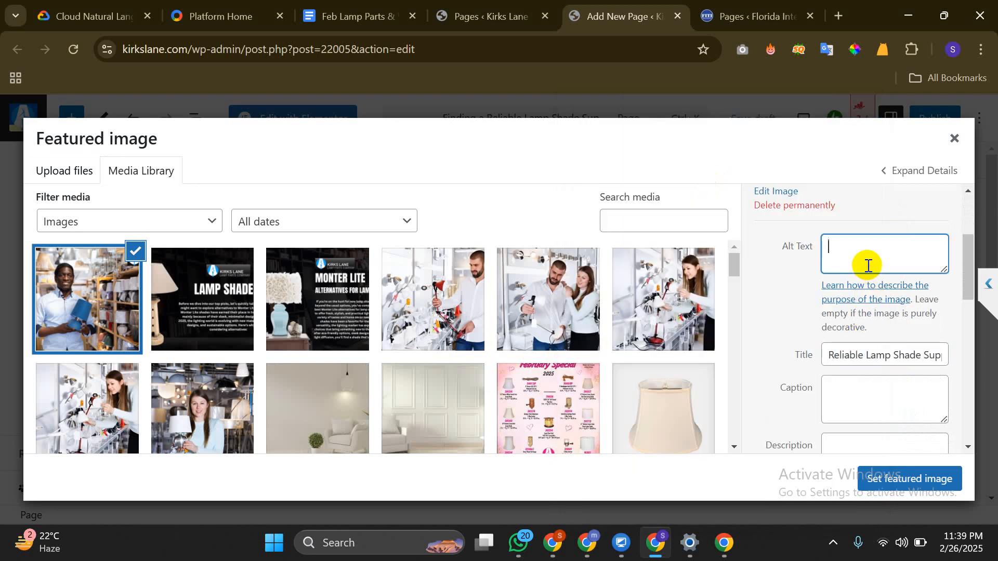
key(ctrl+v)
Give the image a matching caption and description, and set it as featured image
scroll(867, 262, down, 3)
click(870, 239)
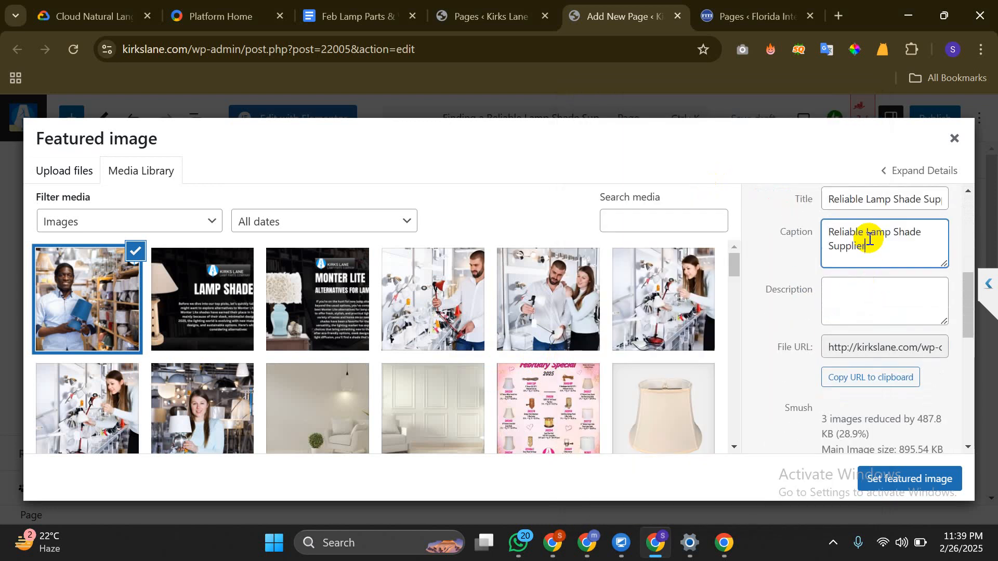
click(892, 316)
scroll(879, 309, up, 3)
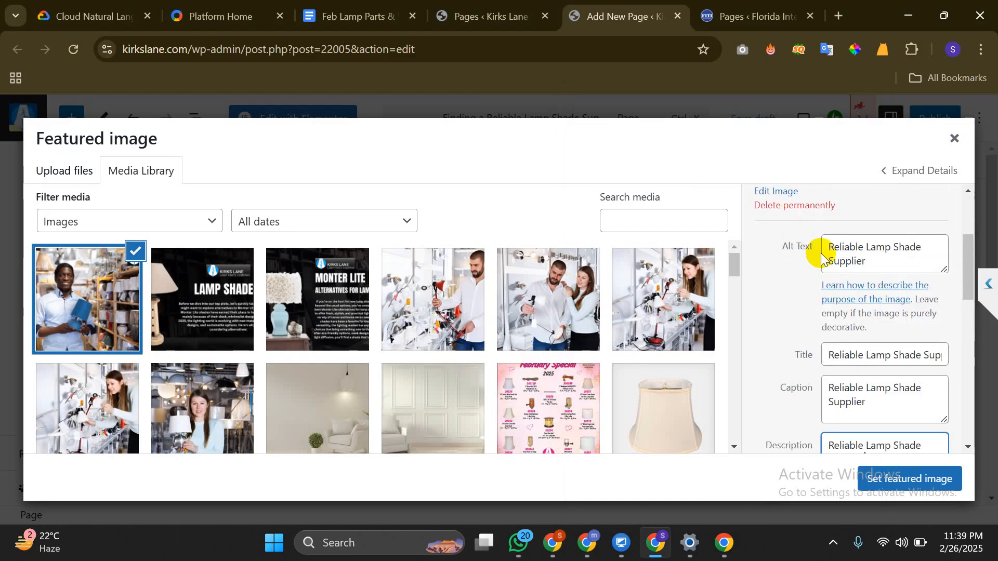
scroll(820, 256, up, 3)
scroll(822, 254, down, 2)
scroll(821, 255, down, 1)
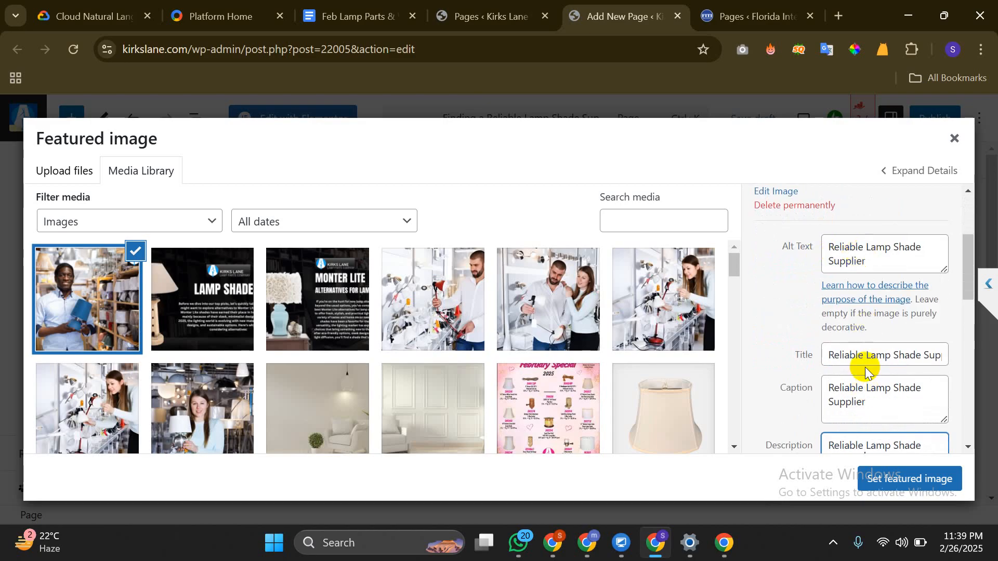
scroll(860, 359, down, 1)
scroll(856, 410, down, 1)
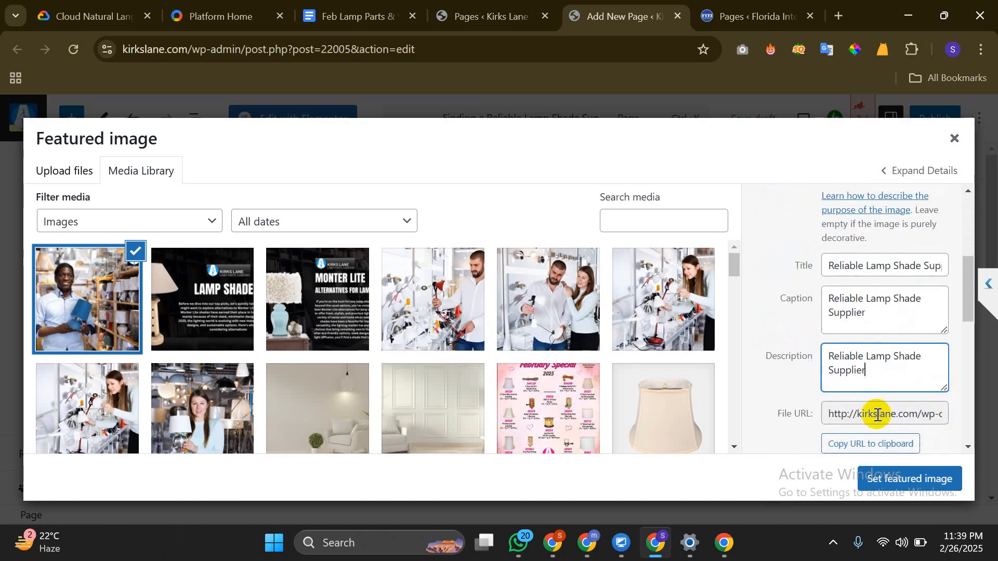
click(939, 480)
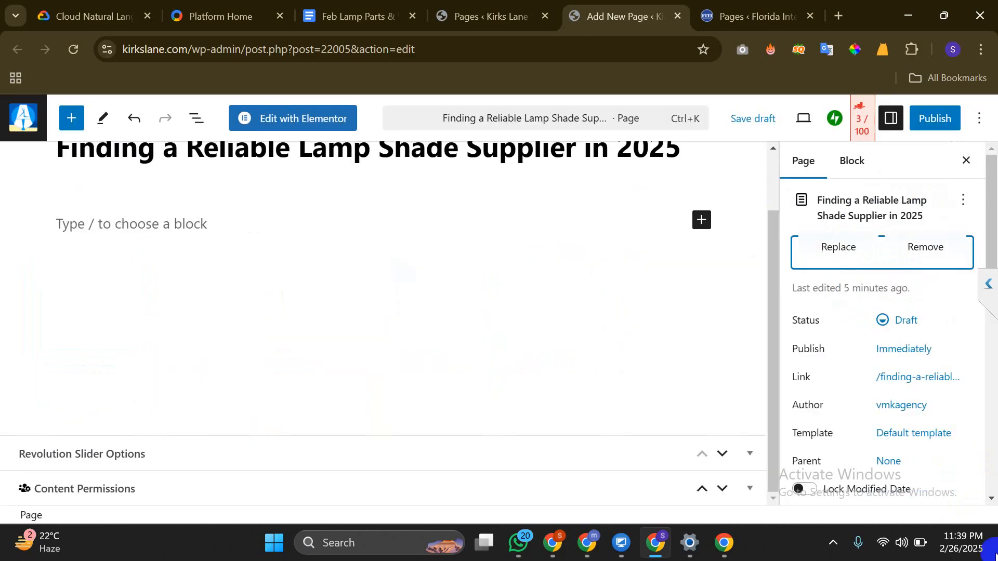
Add 'Reliable Lamp Shade Supplier' as the Rank Math focus keyword
scroll(858, 385, down, 5)
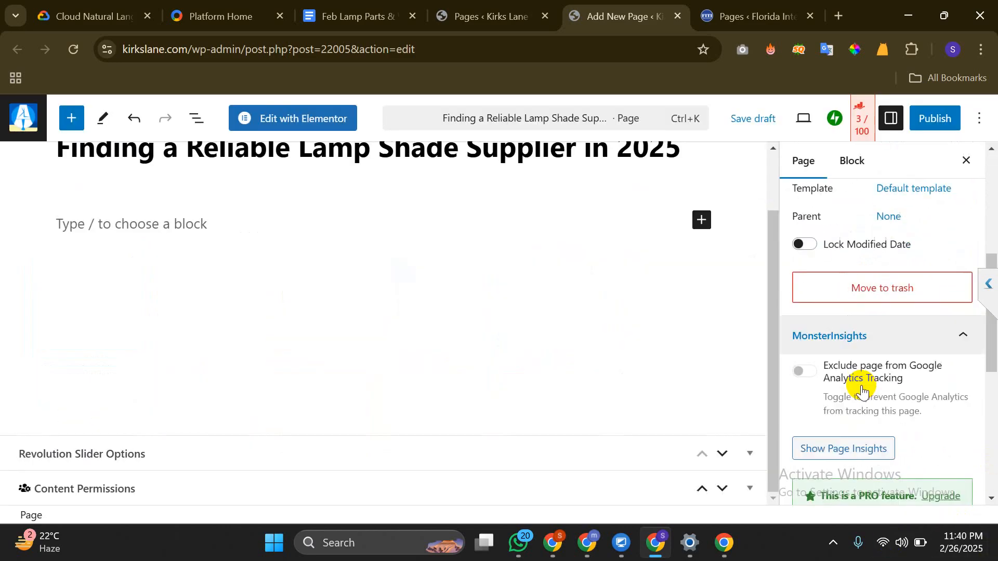
click(894, 120)
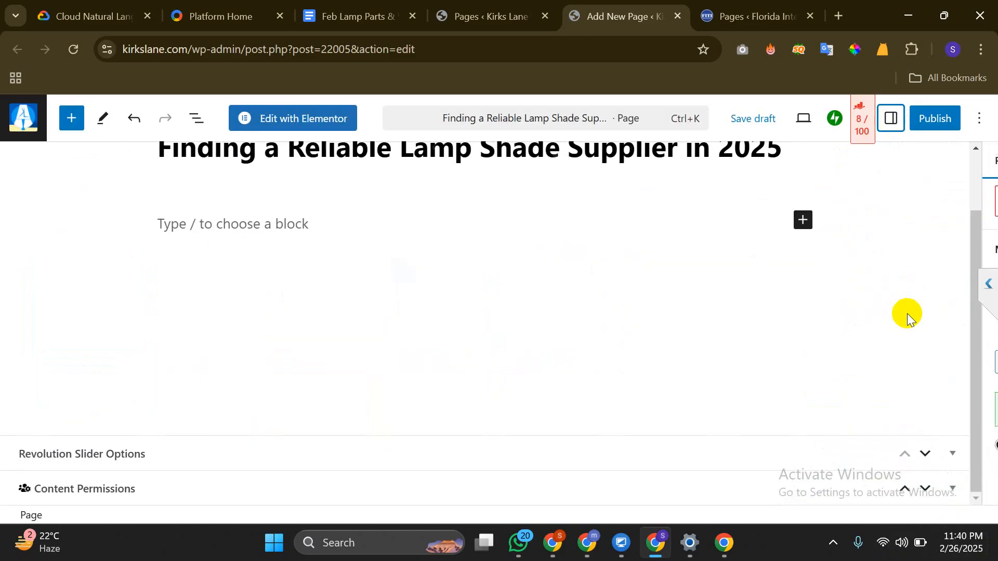
click(890, 121)
click(860, 123)
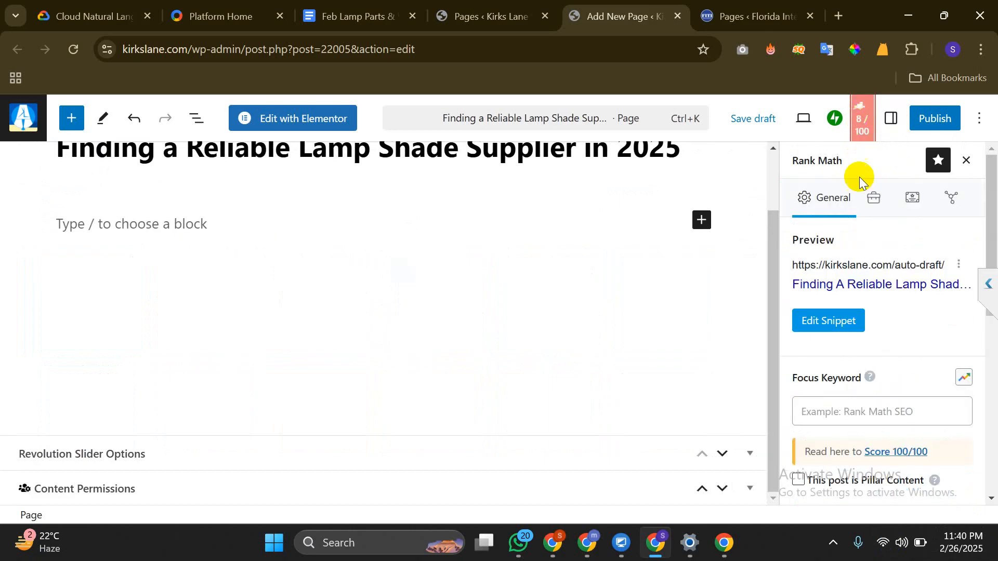
scroll(811, 332, down, 2)
click(820, 328)
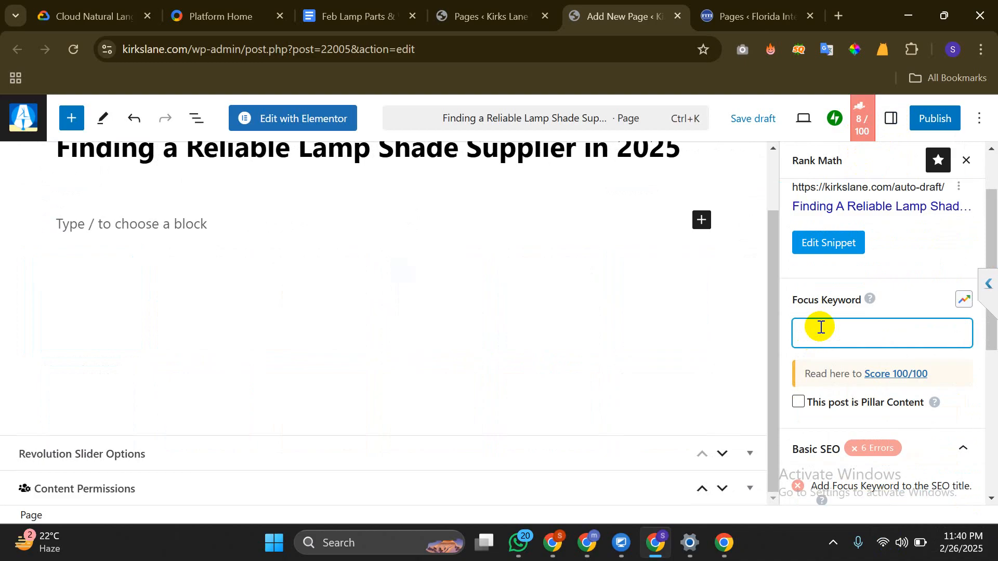
key(ctrl+v)
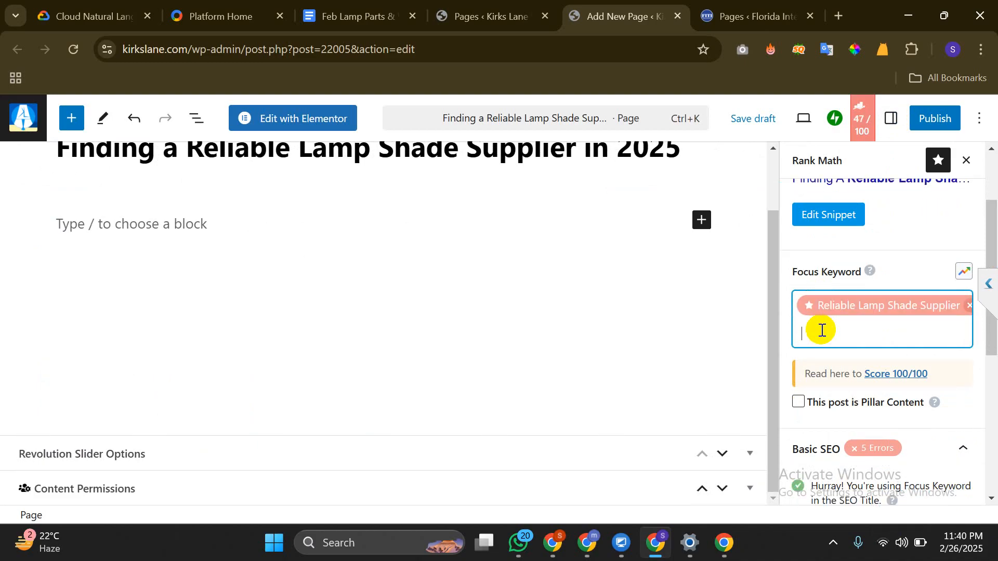
scroll(822, 331, down, 3)
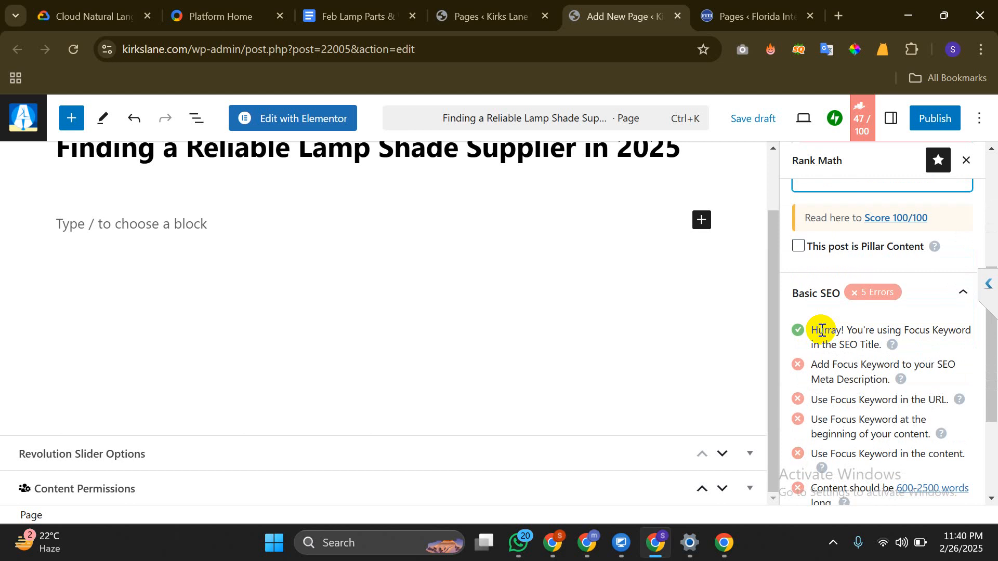
scroll(822, 330, down, 2)
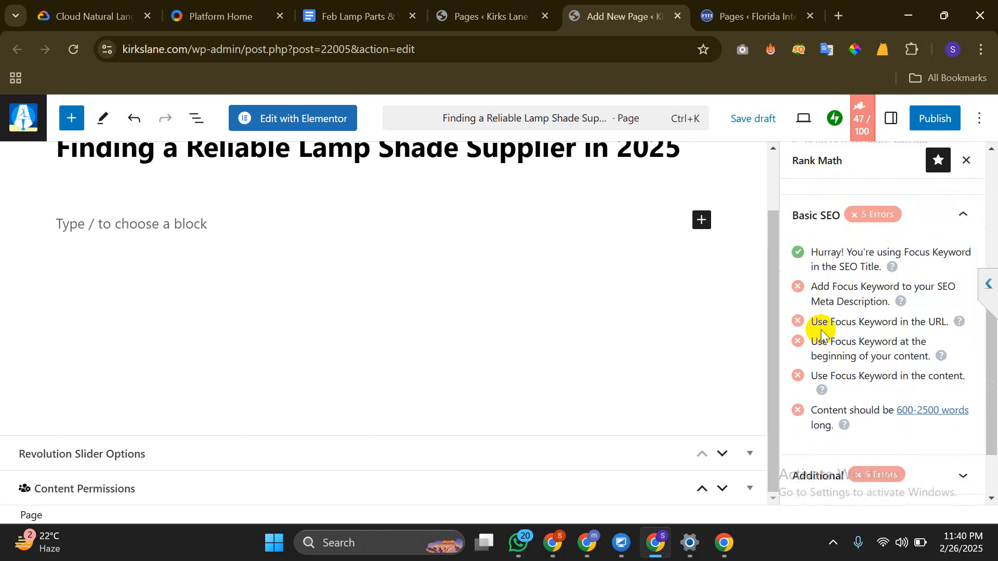
scroll(822, 330, up, 5)
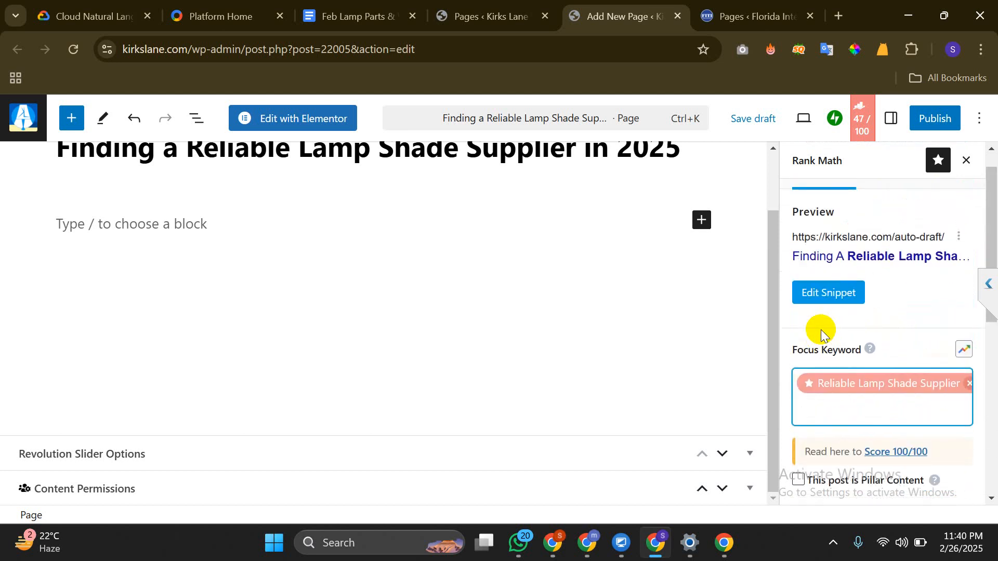
Publish the page and put the caret in the empty paragraph block
click(941, 119)
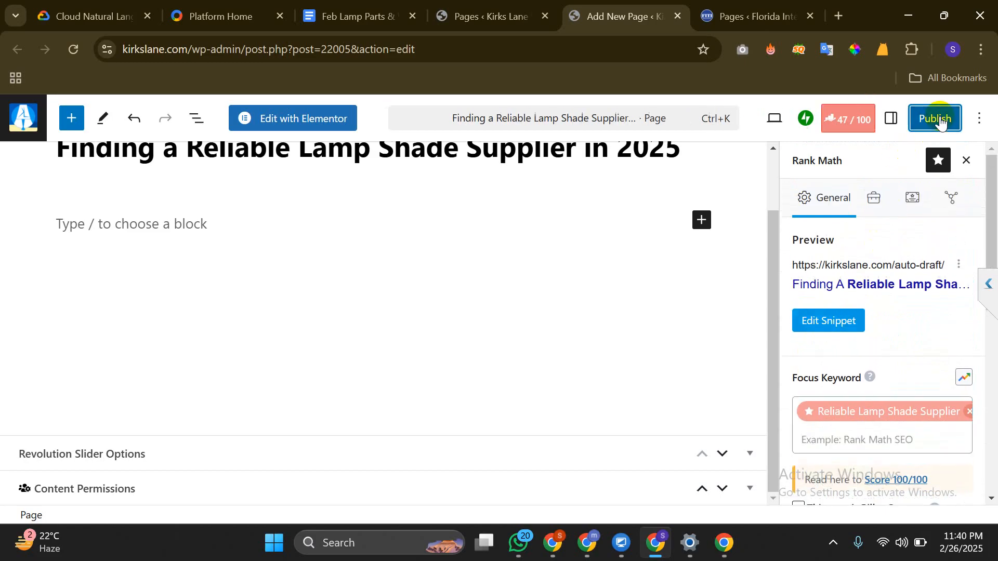
click(928, 119)
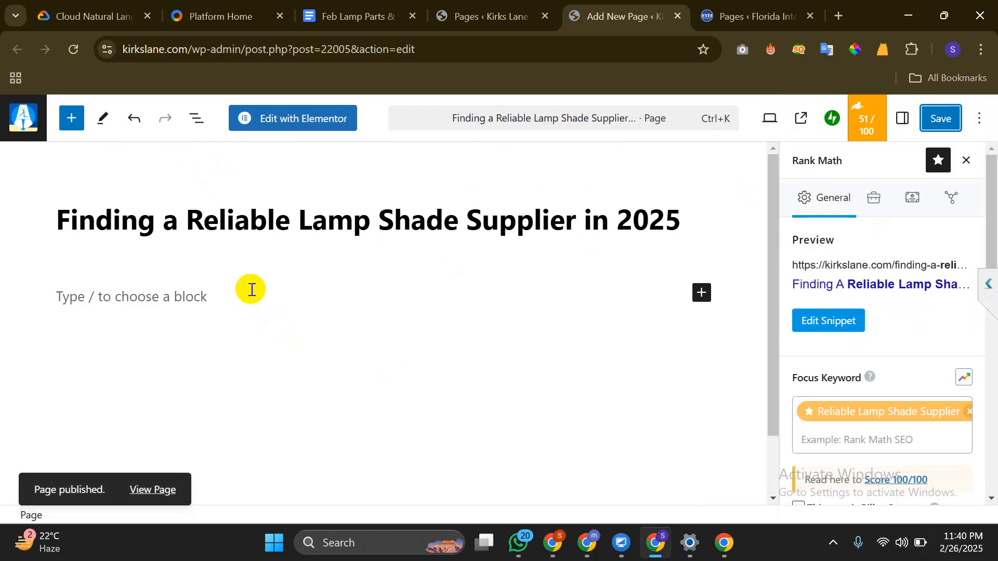
click(167, 296)
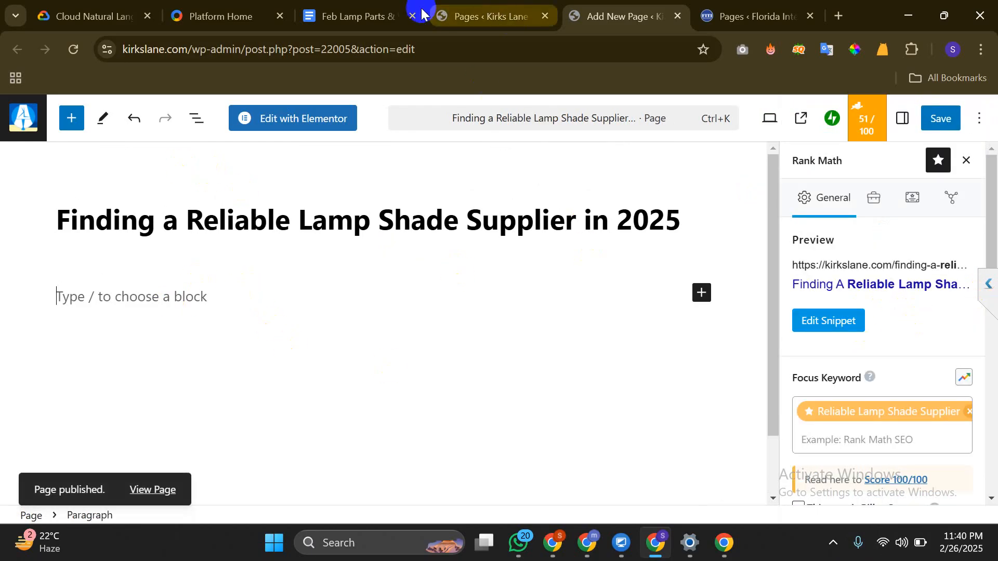
Copy 'Why Choosing the Right Supplier Matters' and its two paragraphs from Google Docs
click(387, 11)
click(520, 7)
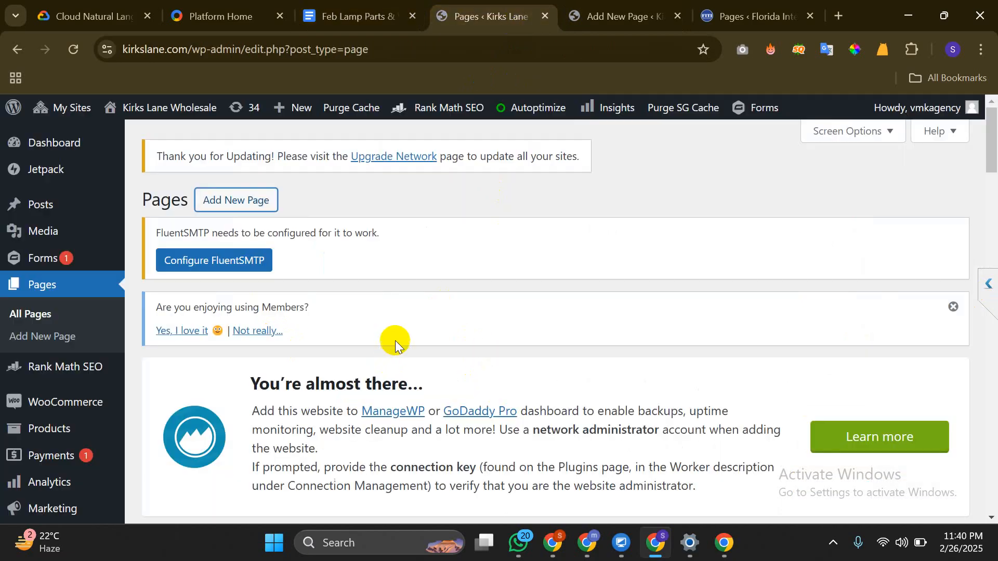
click(654, 3)
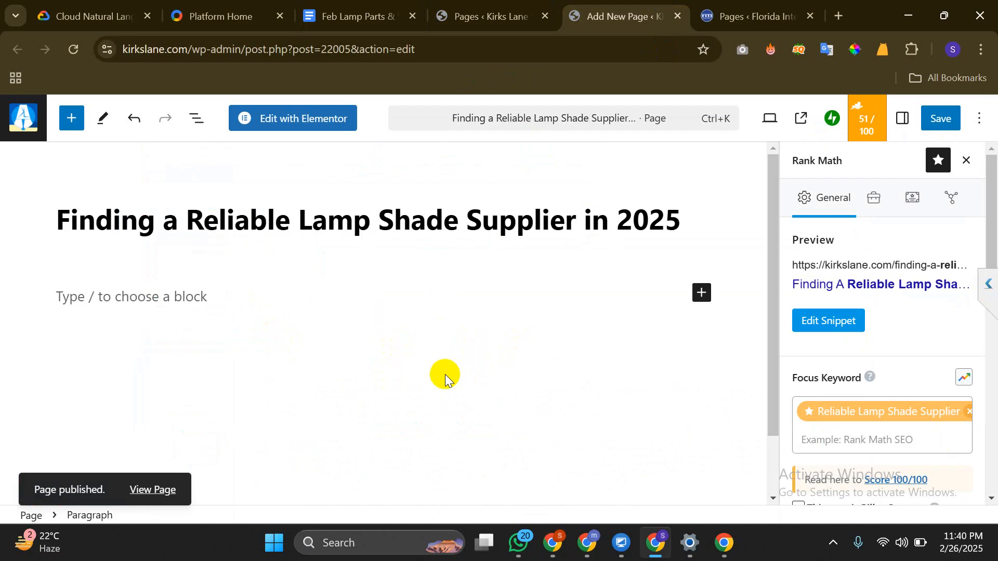
click(396, 22)
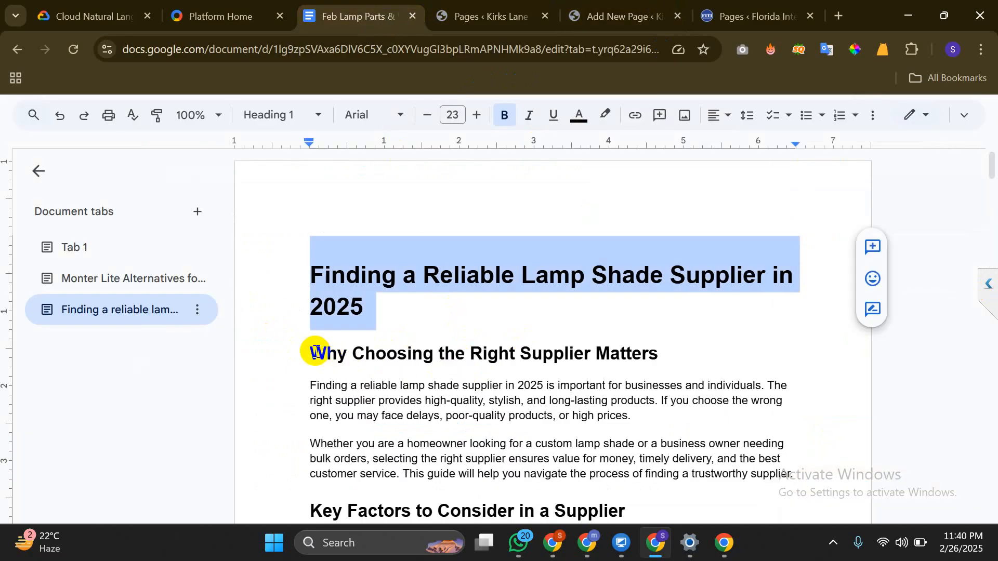
drag(315, 352, 800, 475)
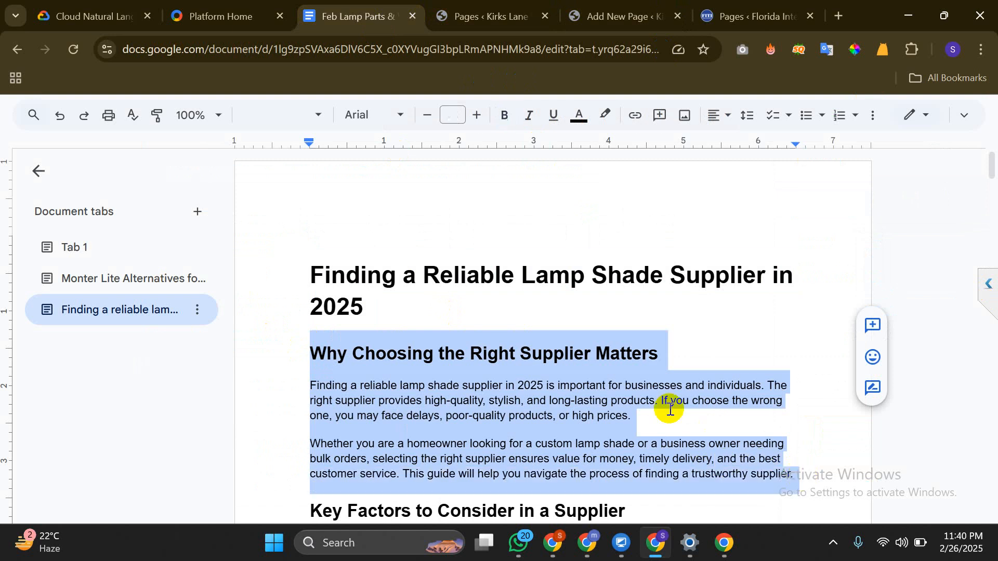
right_click(670, 410)
click(697, 198)
click(483, 16)
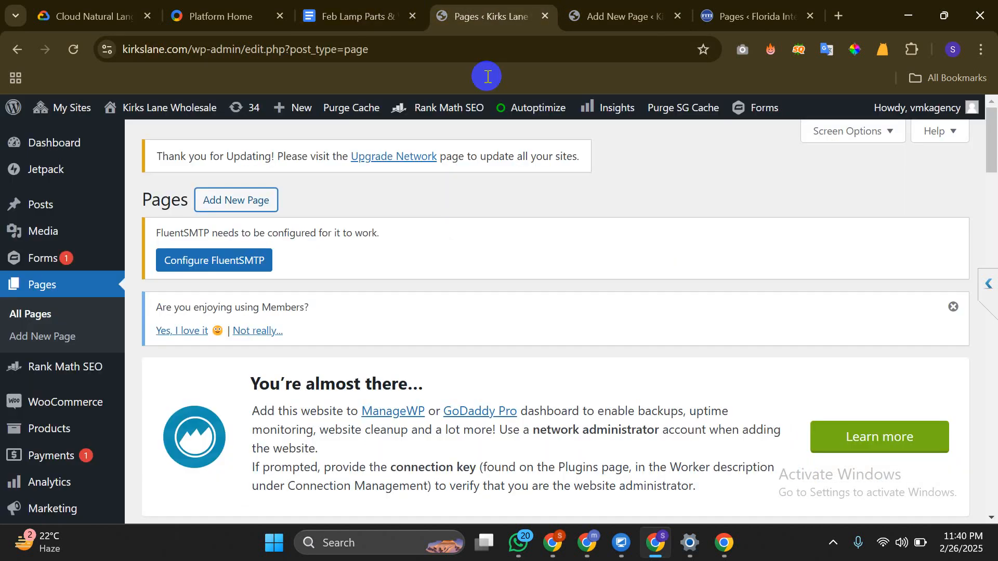
Paste the copied section into the empty block below the page title
click(624, 17)
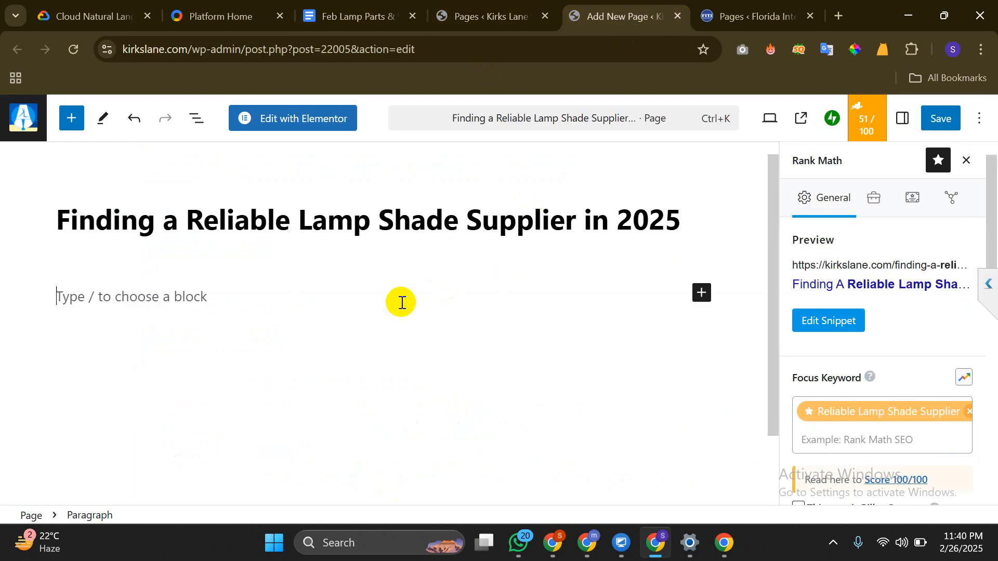
key(ctrl+v)
scroll(339, 357, up, 5)
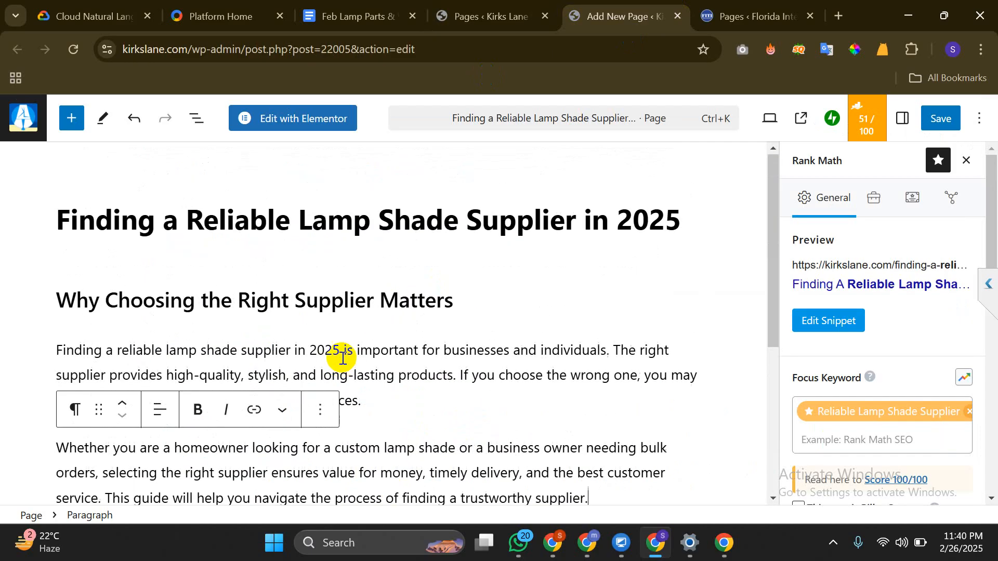
click(1, 264)
scroll(300, 289, down, 3)
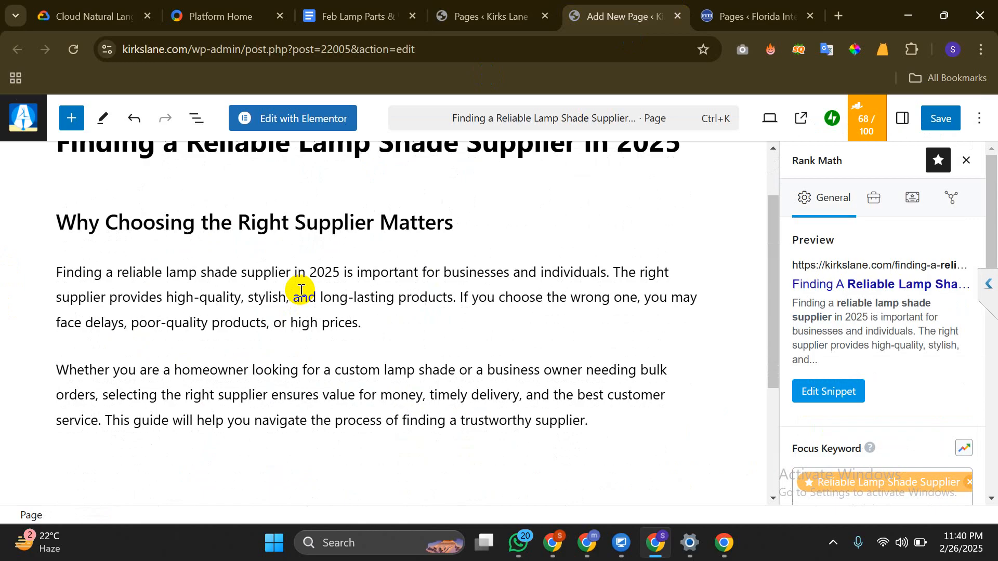
scroll(301, 289, up, 3)
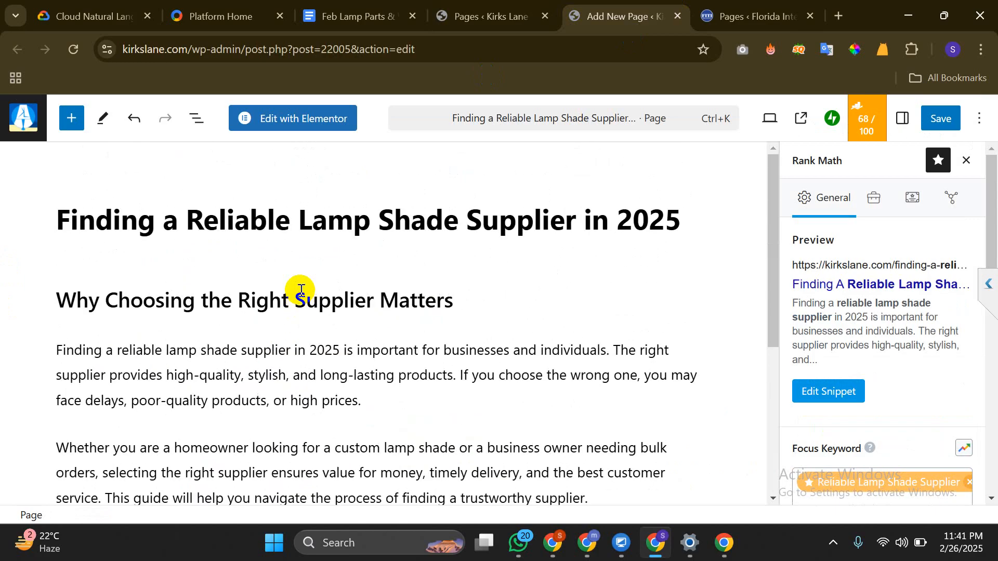
Delete the 'Why Choosing the Right Supplier Matters' heading text, leaving an empty heading
triple_click(97, 301)
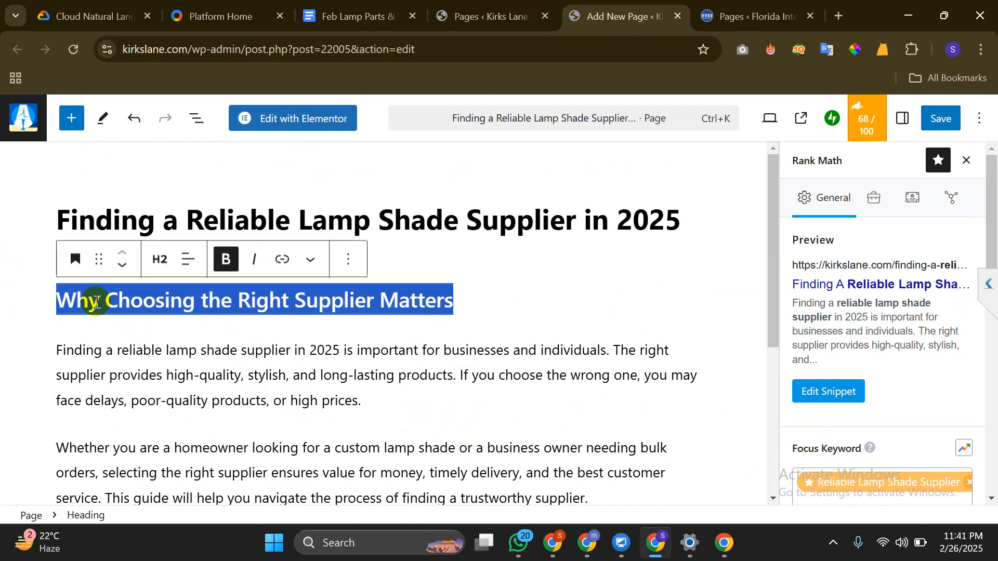
key(BackSpace)
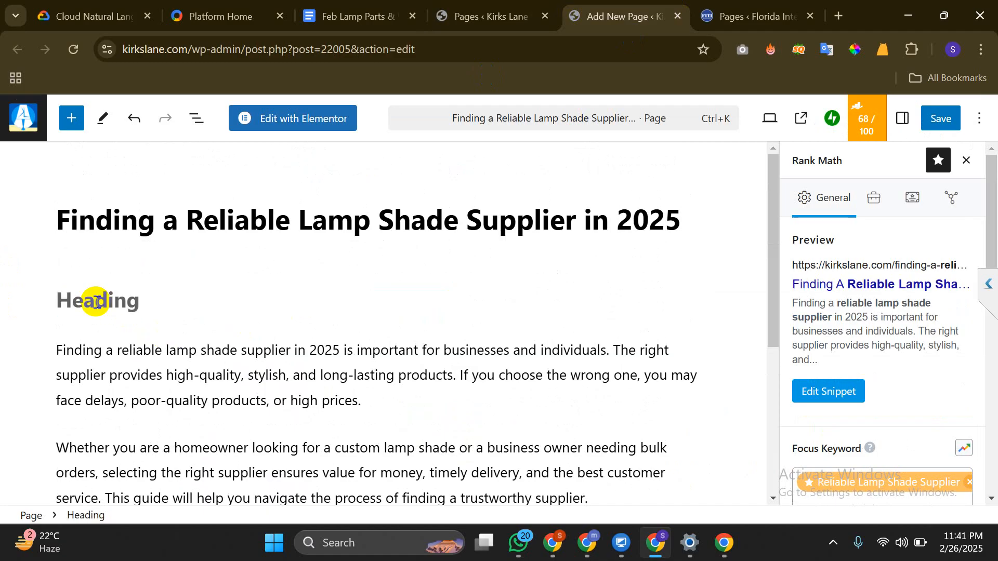
click(100, 303)
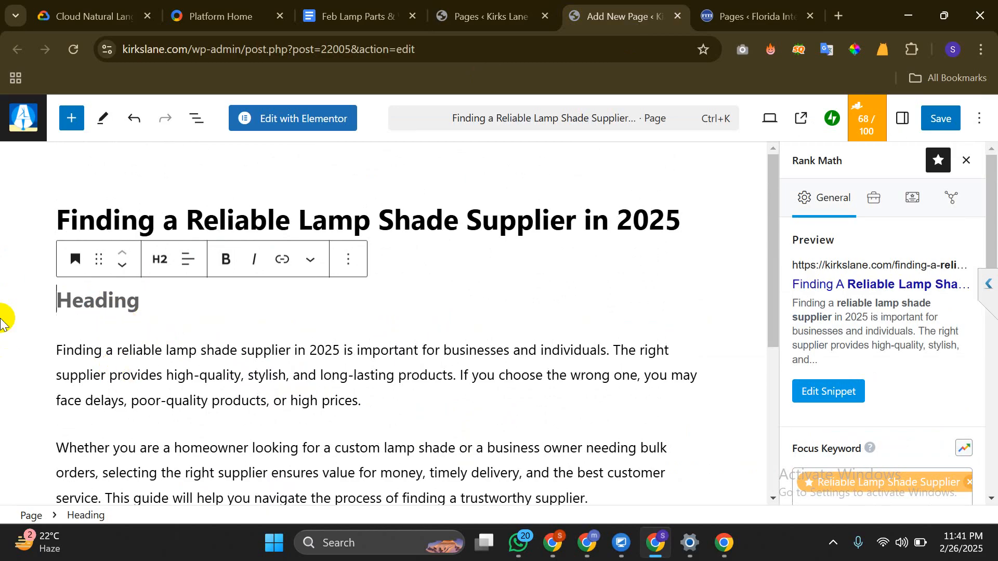
click(4, 312)
click(123, 292)
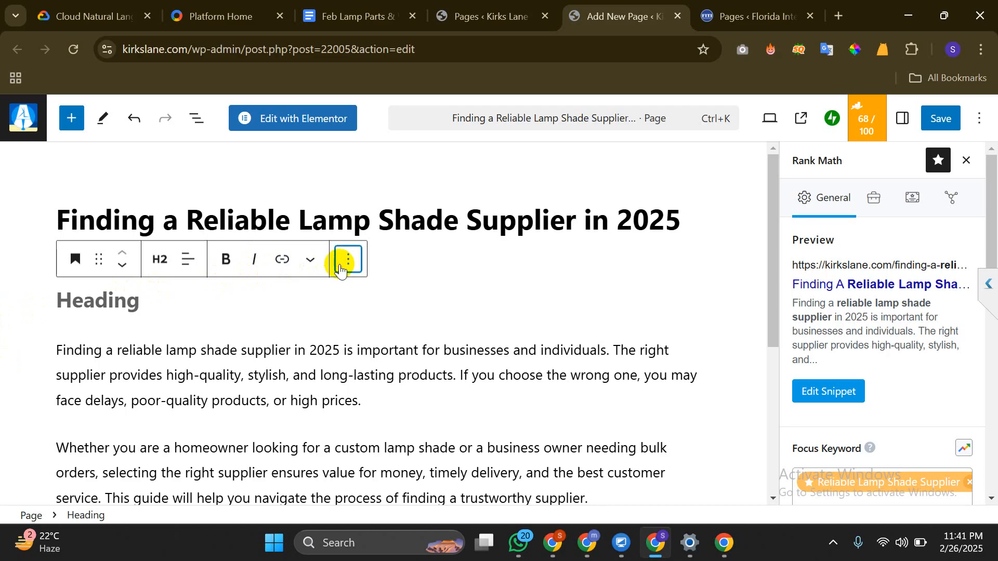
click(340, 270)
click(125, 308)
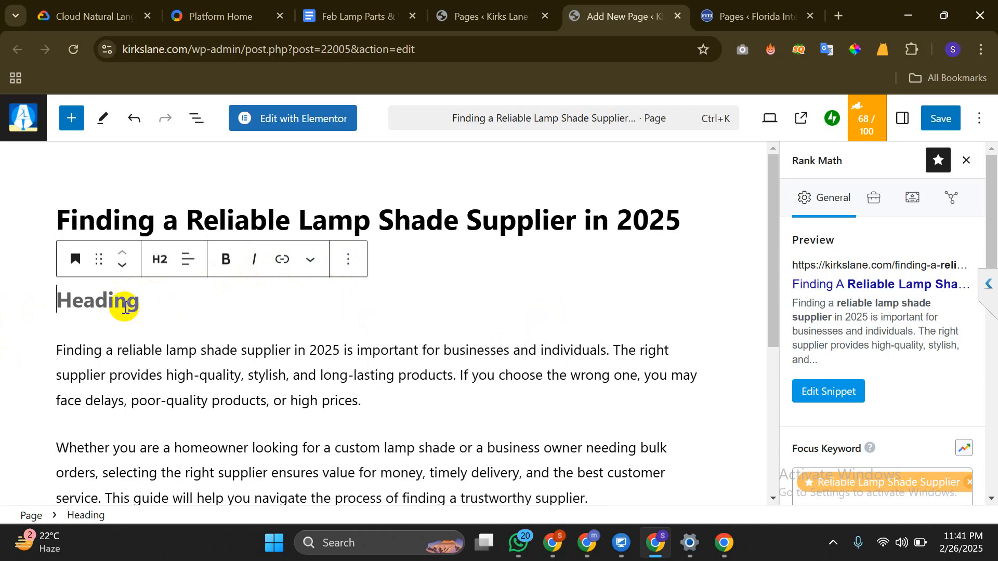
click(285, 269)
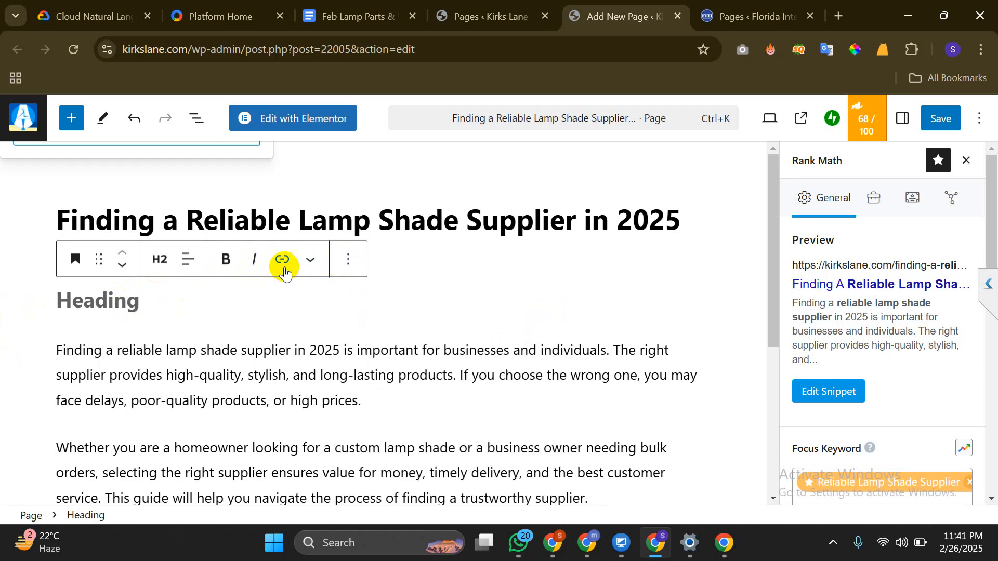
click(172, 306)
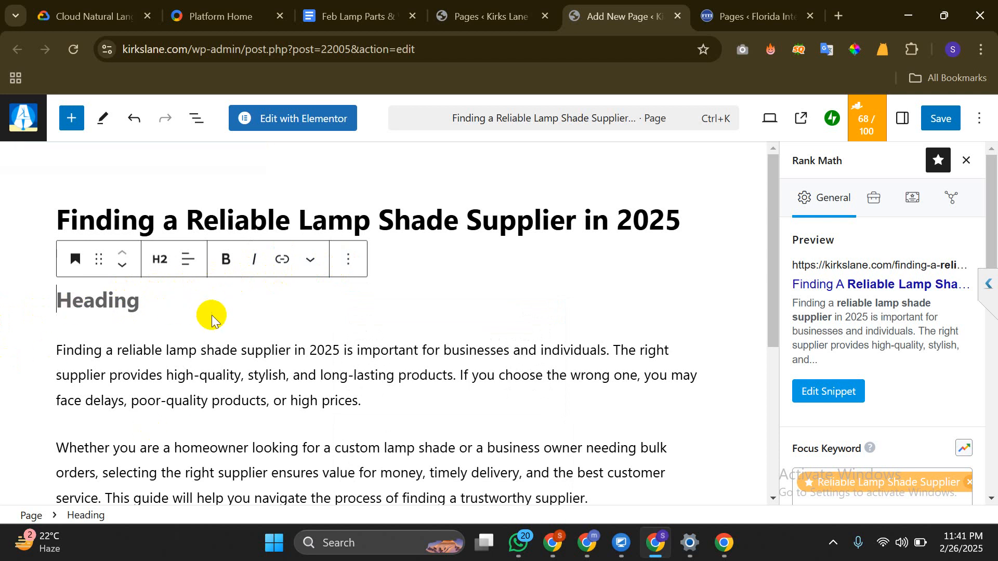
click(360, 254)
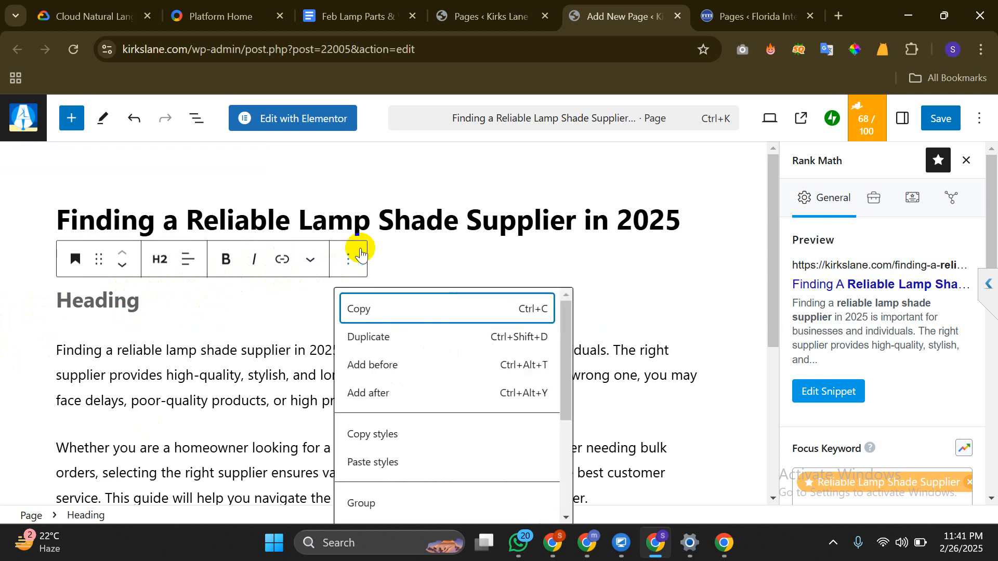
click(160, 303)
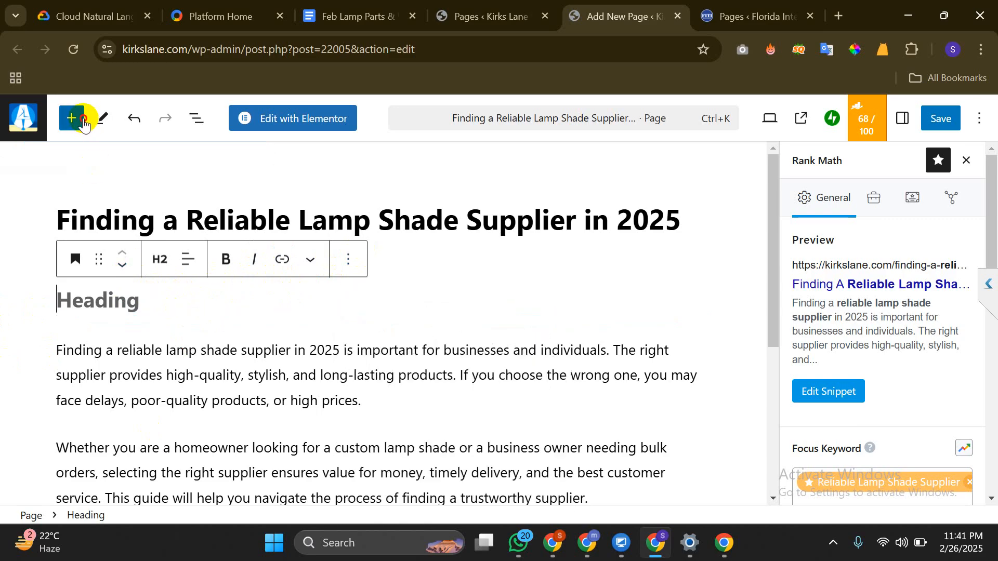
Turn the empty heading block into a plain empty paragraph
click(72, 118)
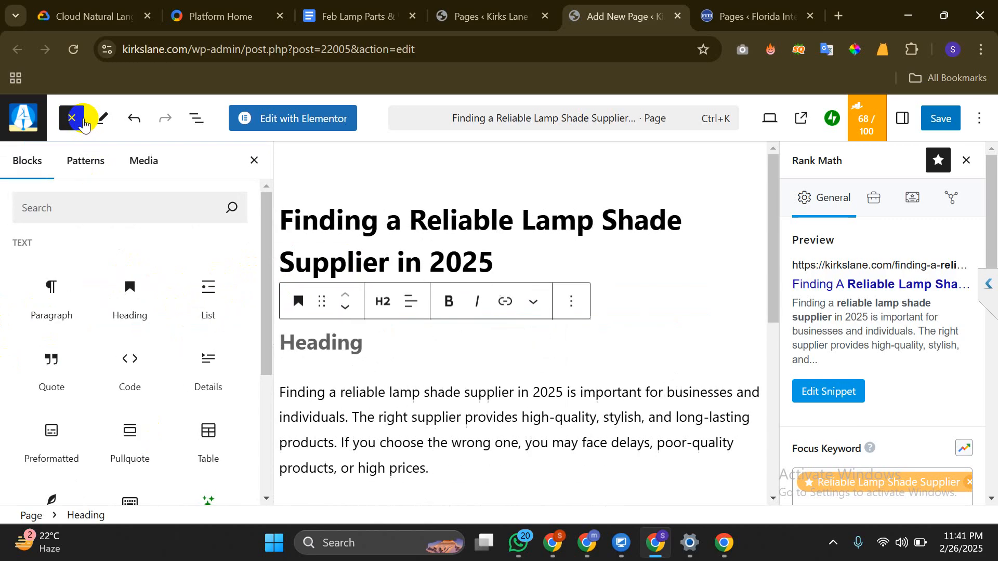
click(252, 162)
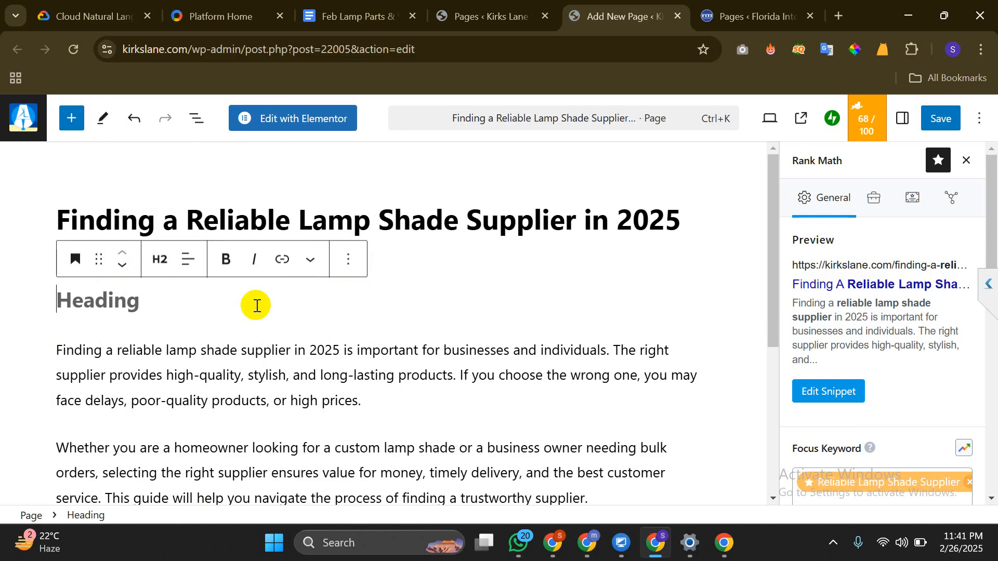
click(10, 279)
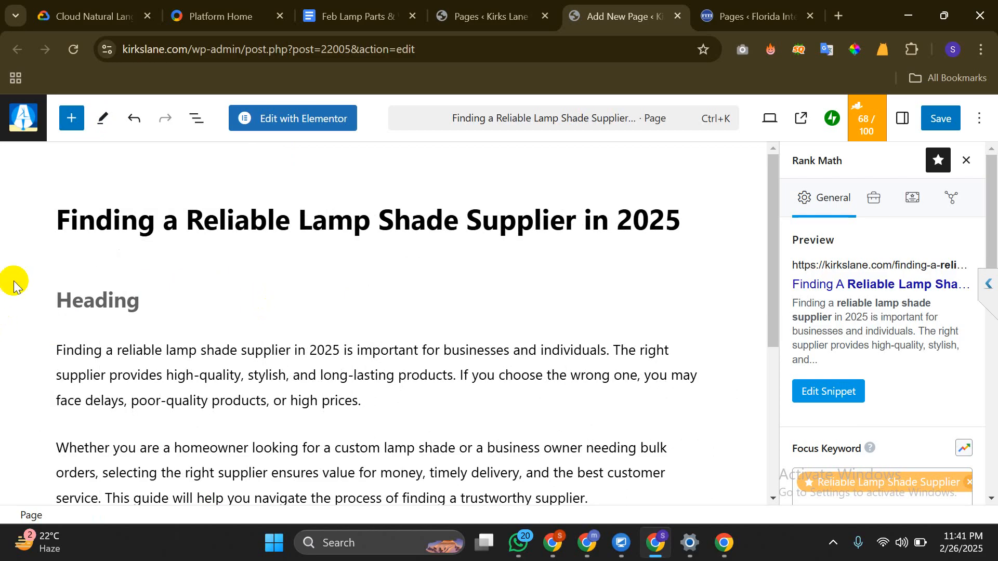
click(119, 303)
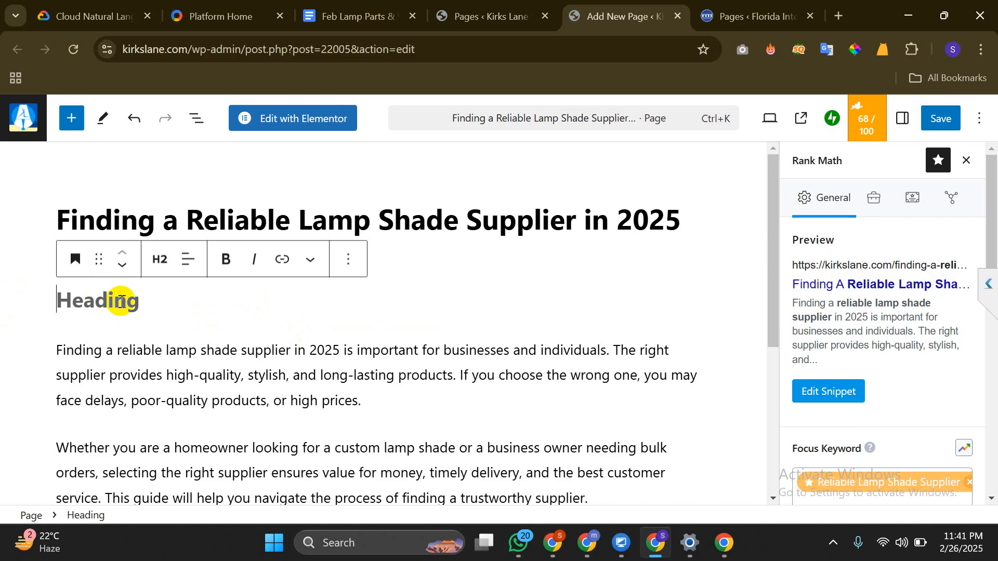
key(BackSpace)
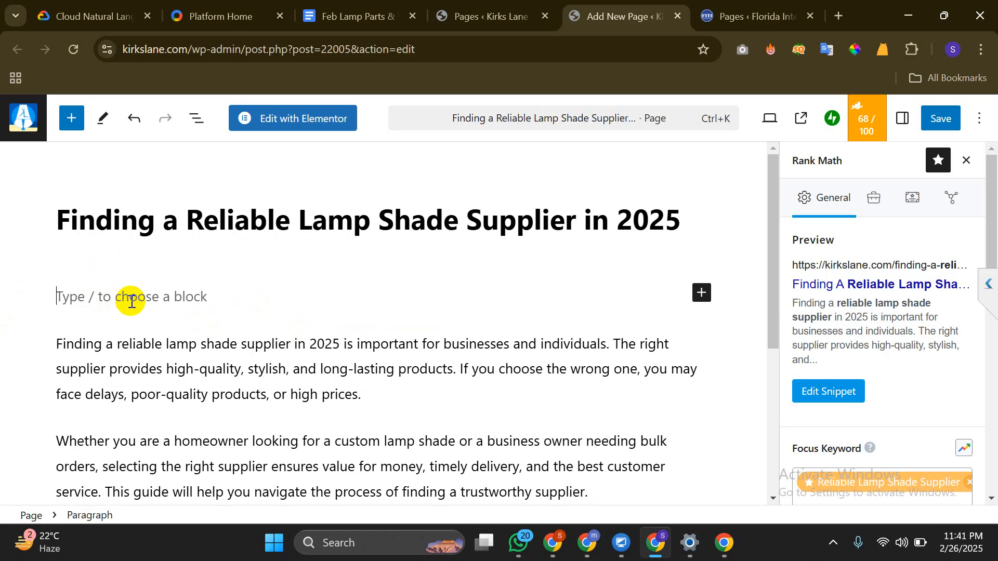
key(ctrl+z)
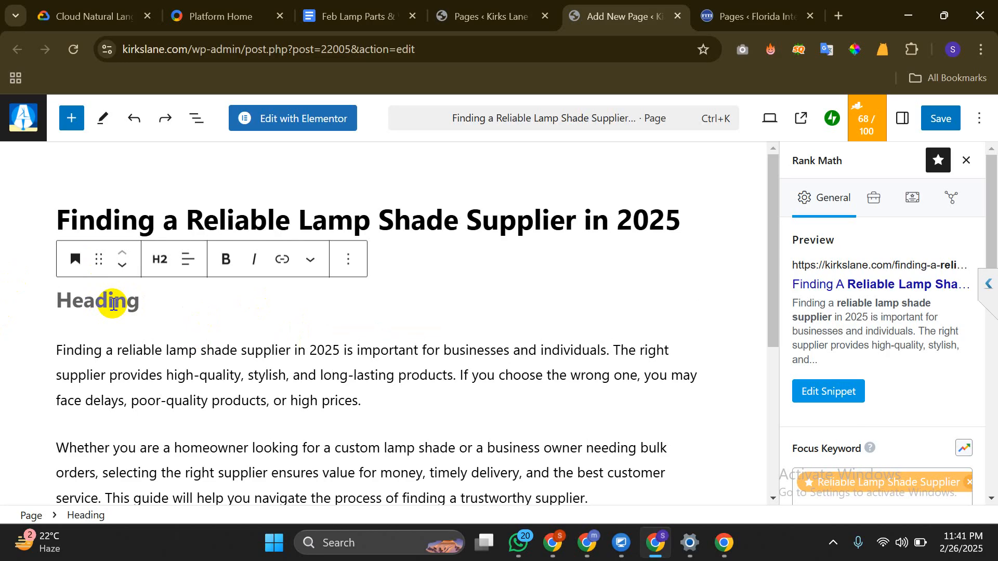
key(ctrl+shift+z)
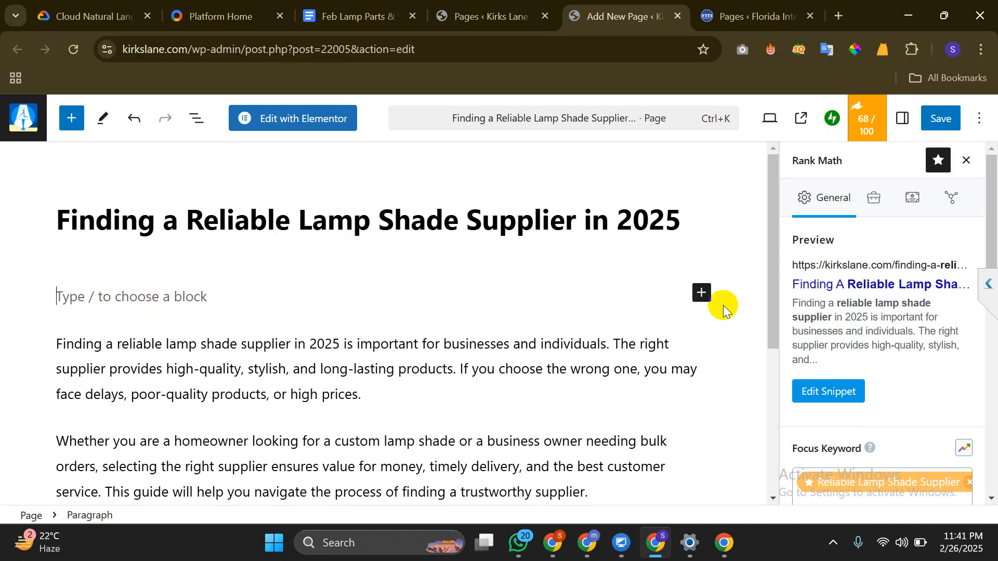
Dismiss the quick inserter and open the full block library scrolled to Media blocks
click(705, 303)
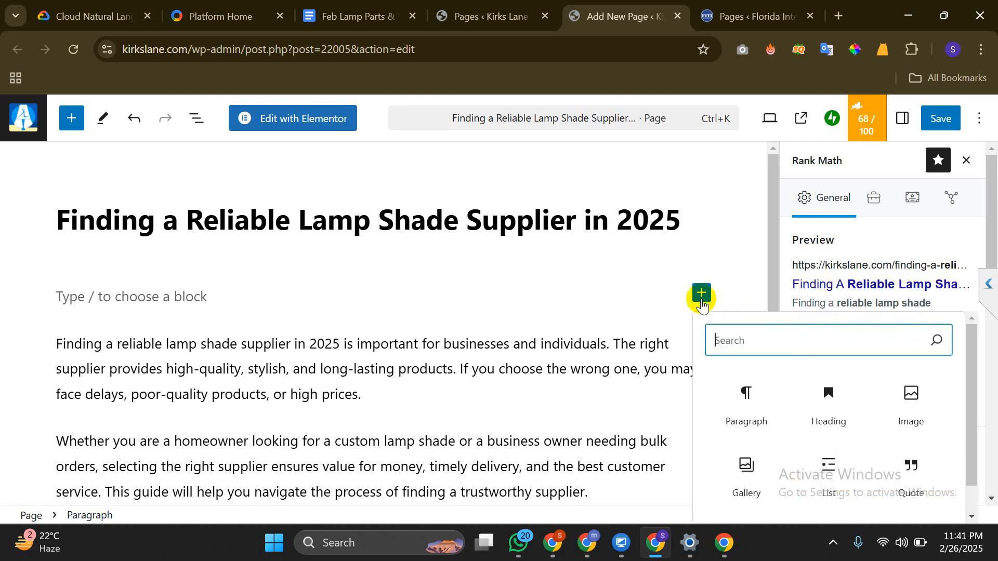
scroll(830, 417, down, 1)
scroll(829, 419, up, 1)
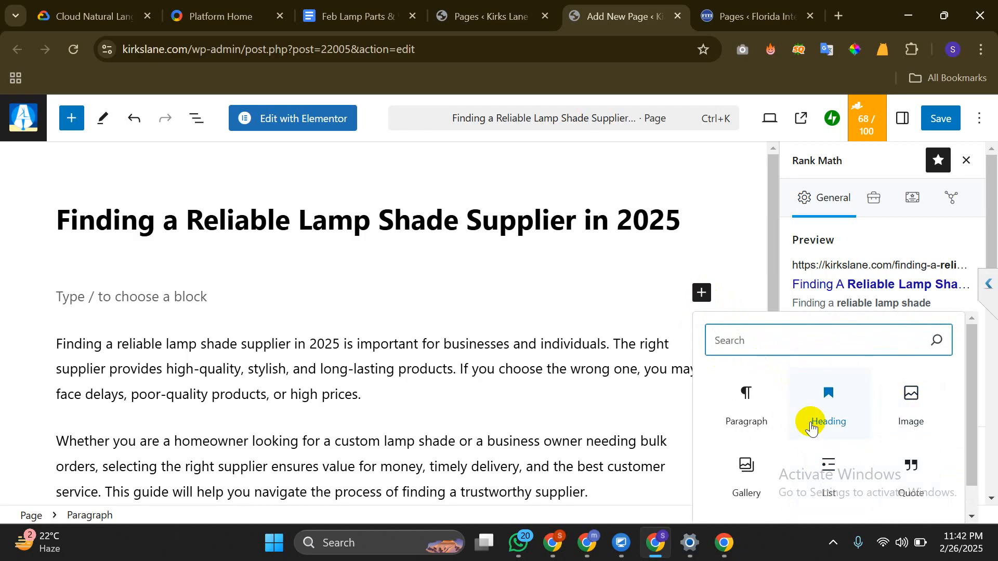
mouse_move(723, 552)
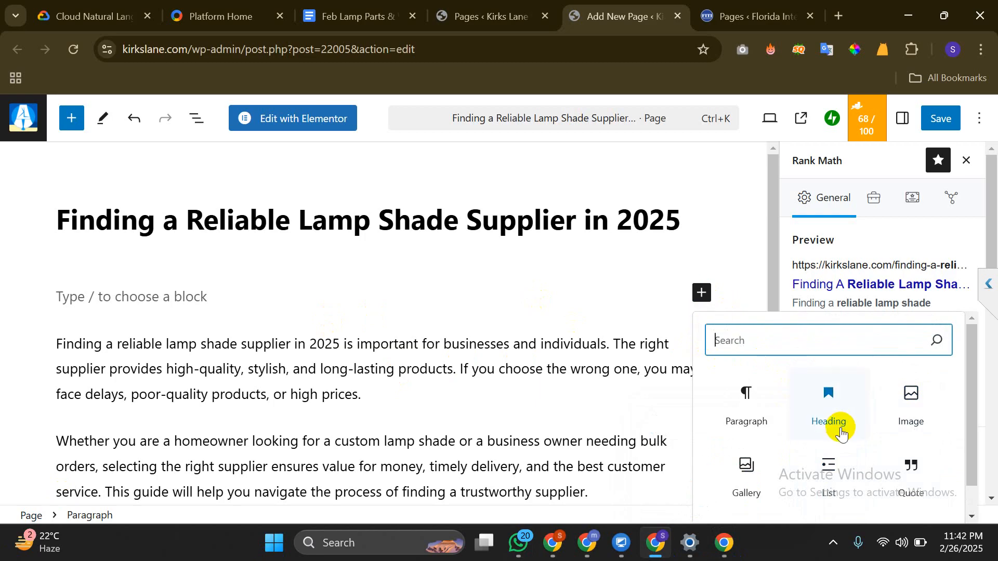
scroll(842, 434, down, 1)
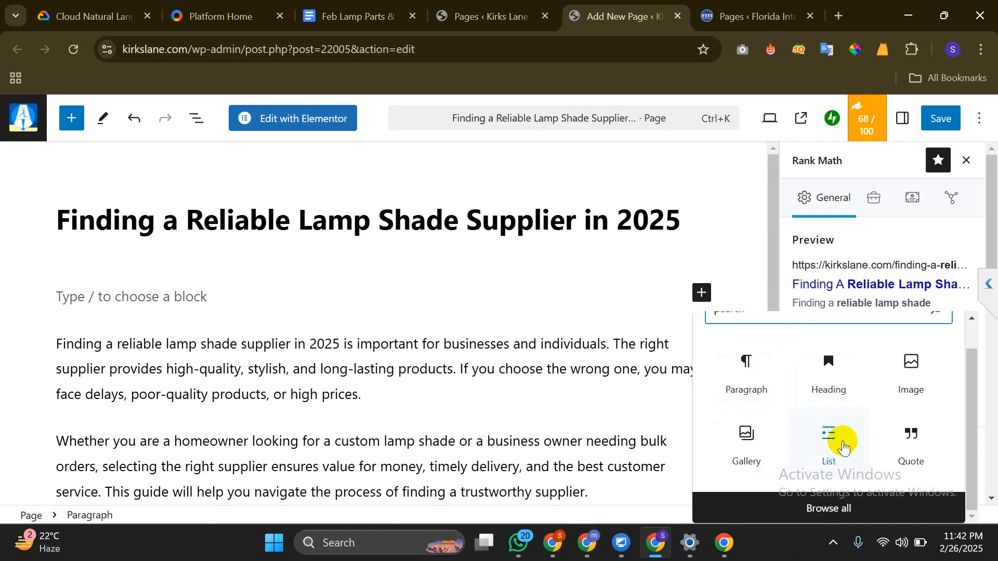
scroll(784, 350, up, 1)
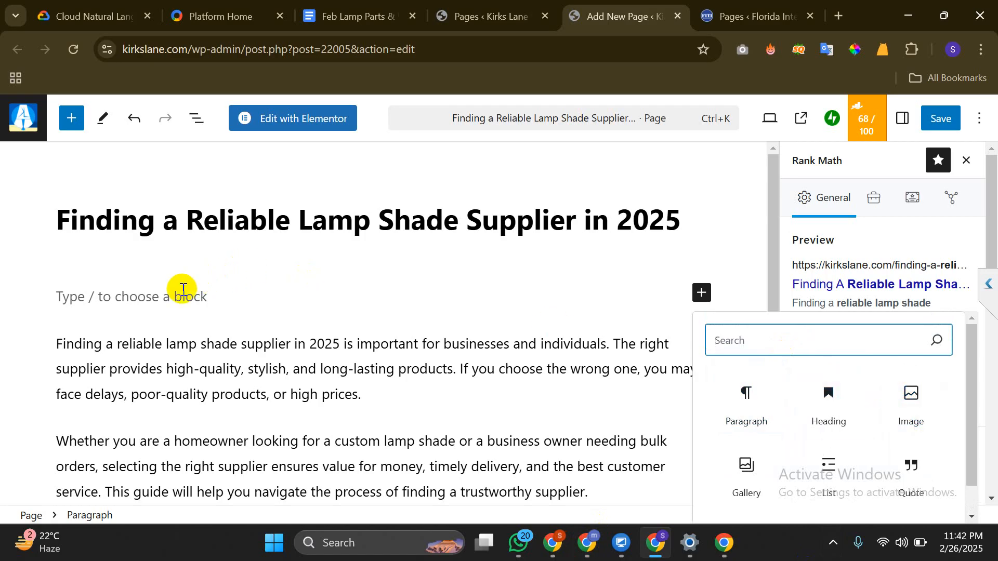
click(183, 290)
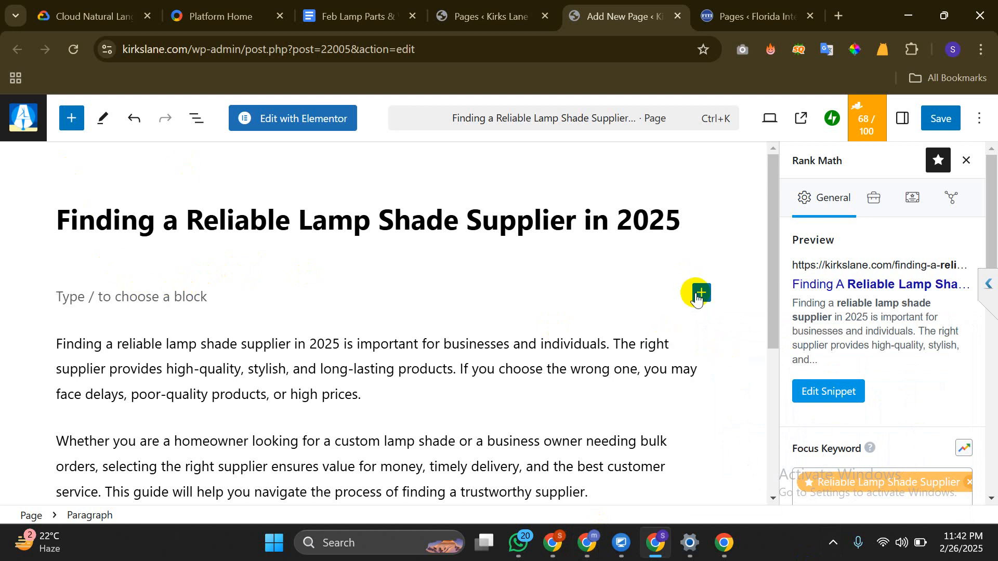
click(71, 126)
scroll(80, 367, down, 4)
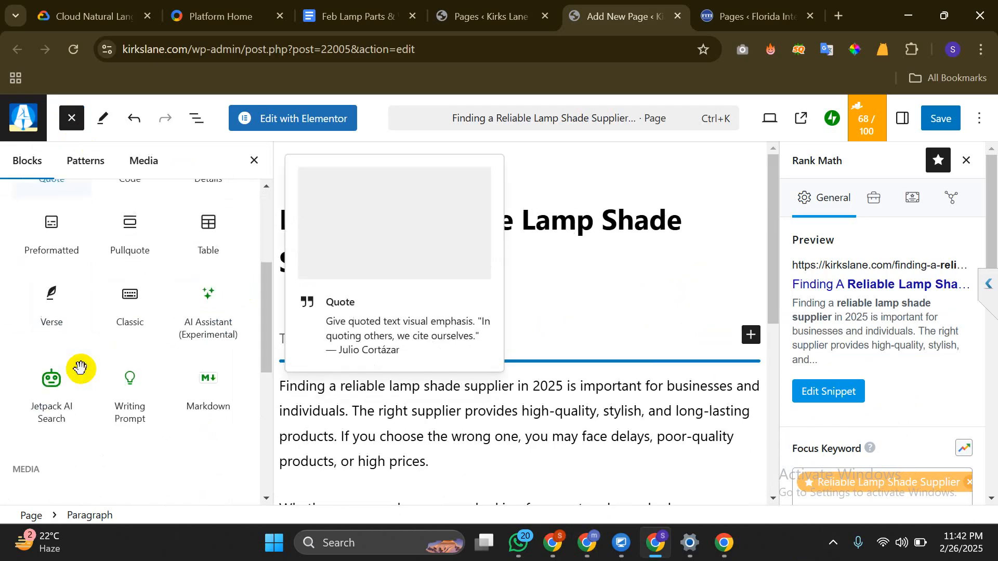
scroll(80, 368, down, 4)
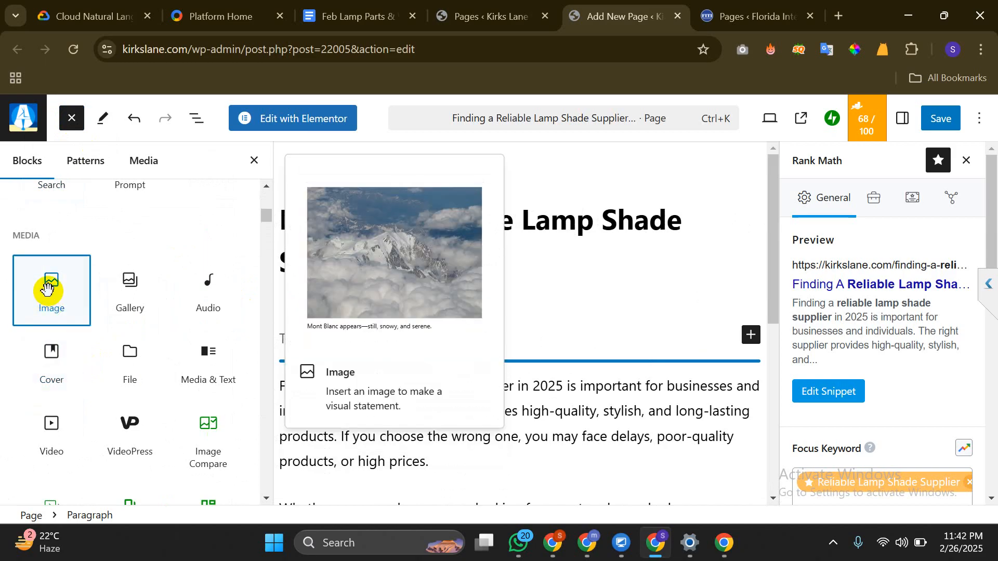
Insert the Reliable-Lamp-Shade-Supplier image from the media library below the title
drag(47, 289, 539, 328)
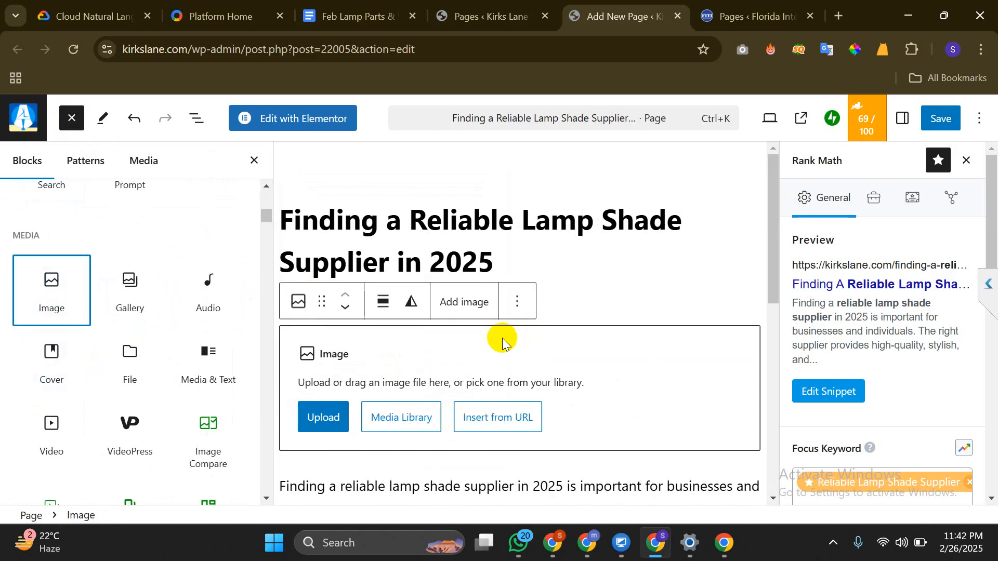
click(388, 417)
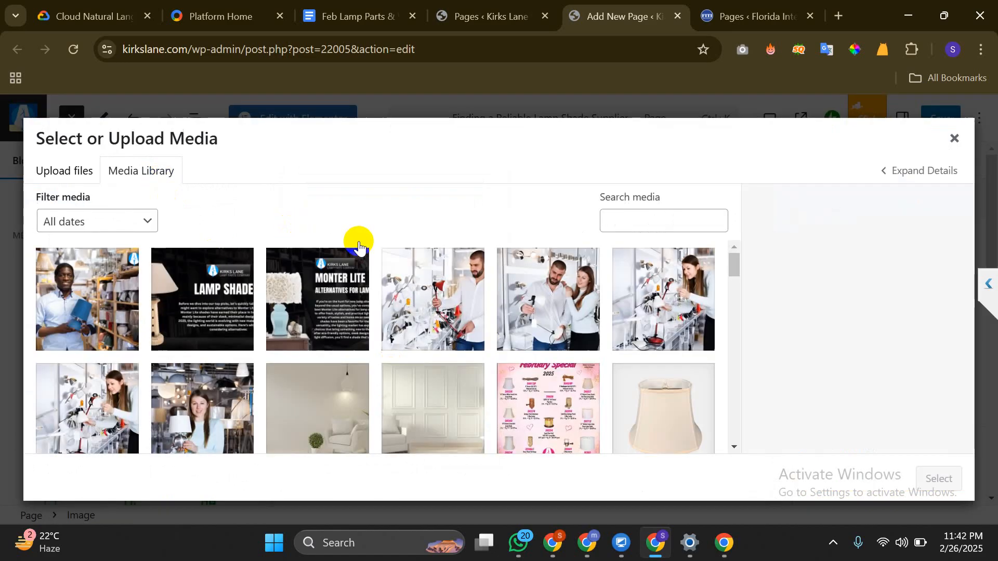
click(121, 312)
click(940, 478)
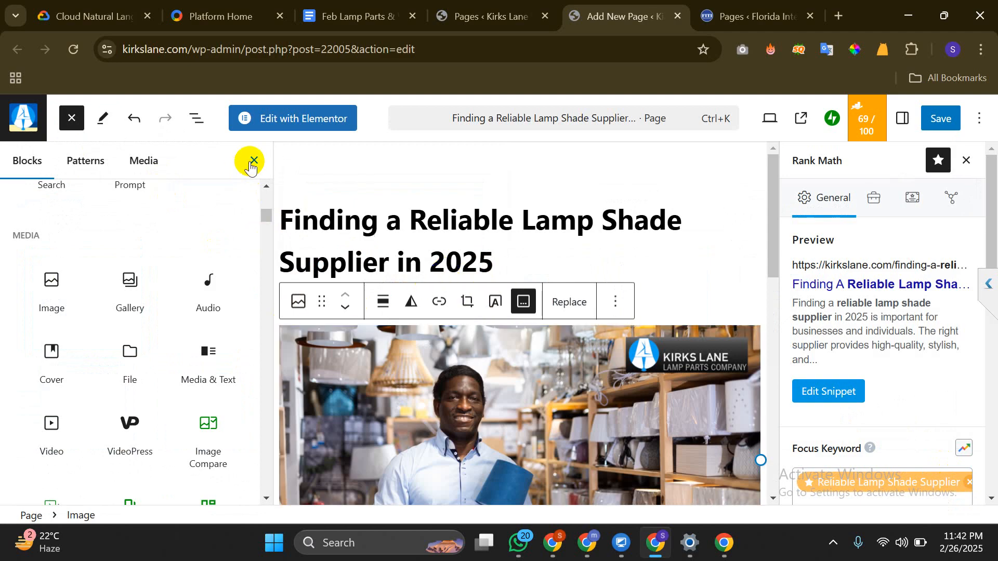
click(250, 164)
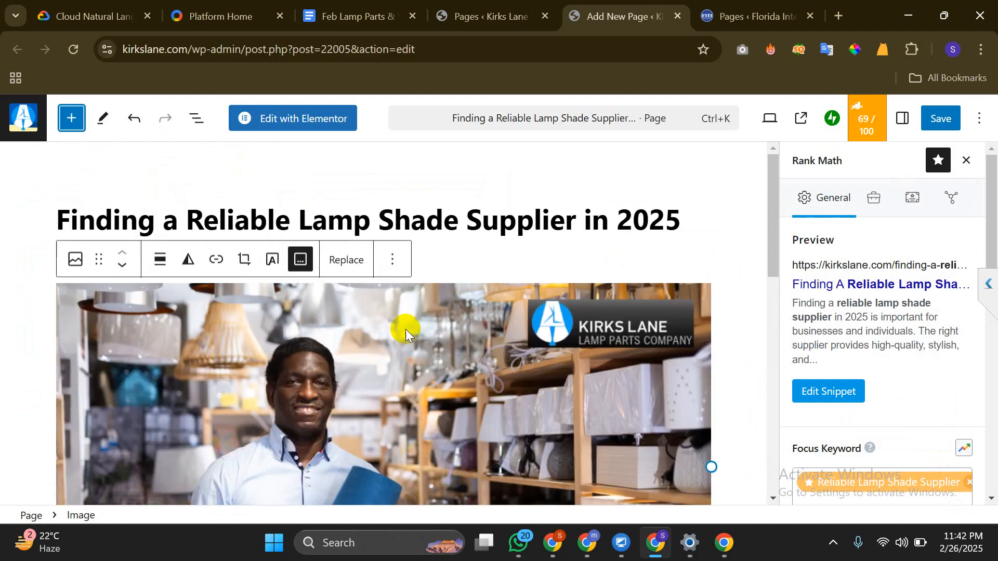
scroll(405, 329, down, 2)
scroll(404, 317, down, 3)
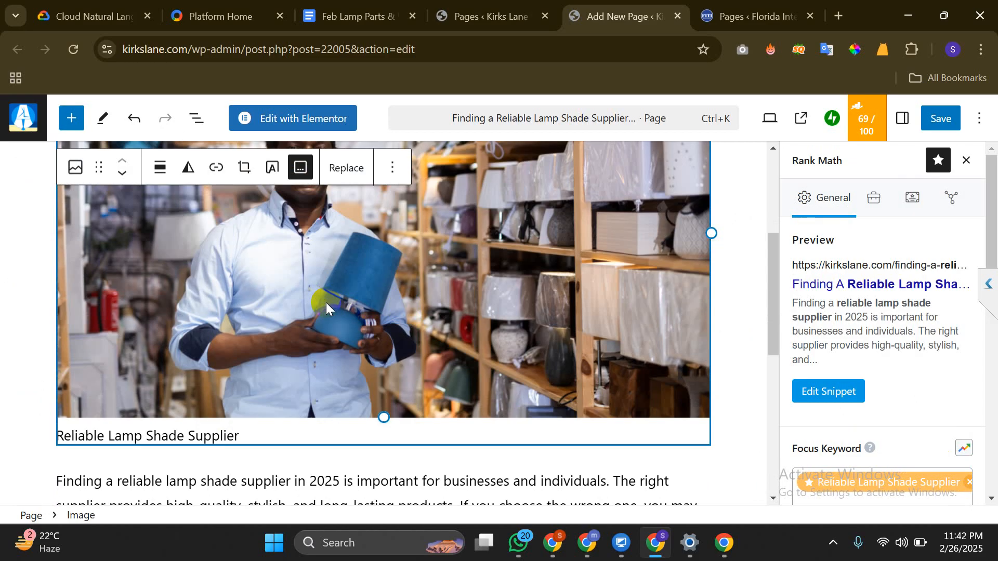
scroll(326, 303, up, 3)
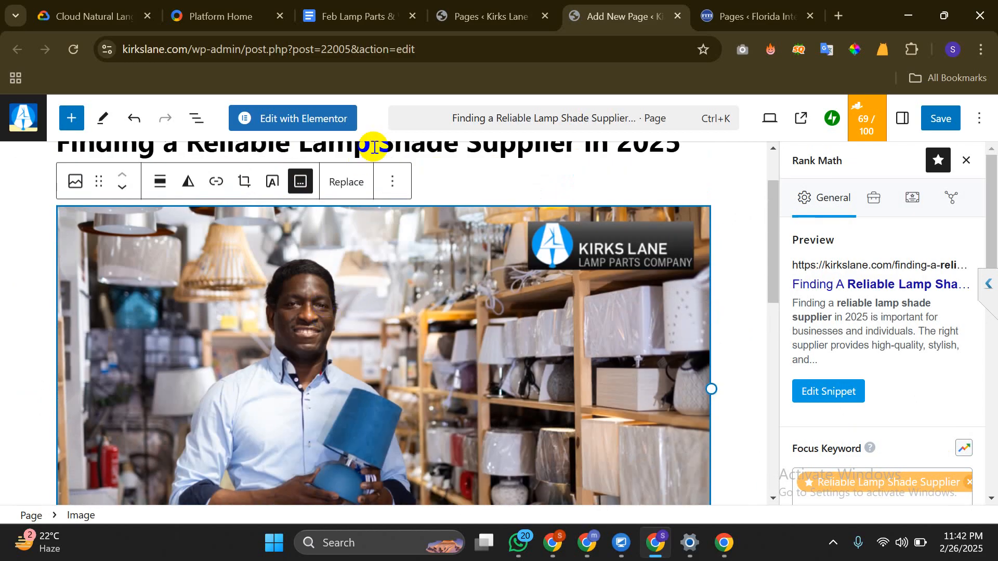
click(393, 181)
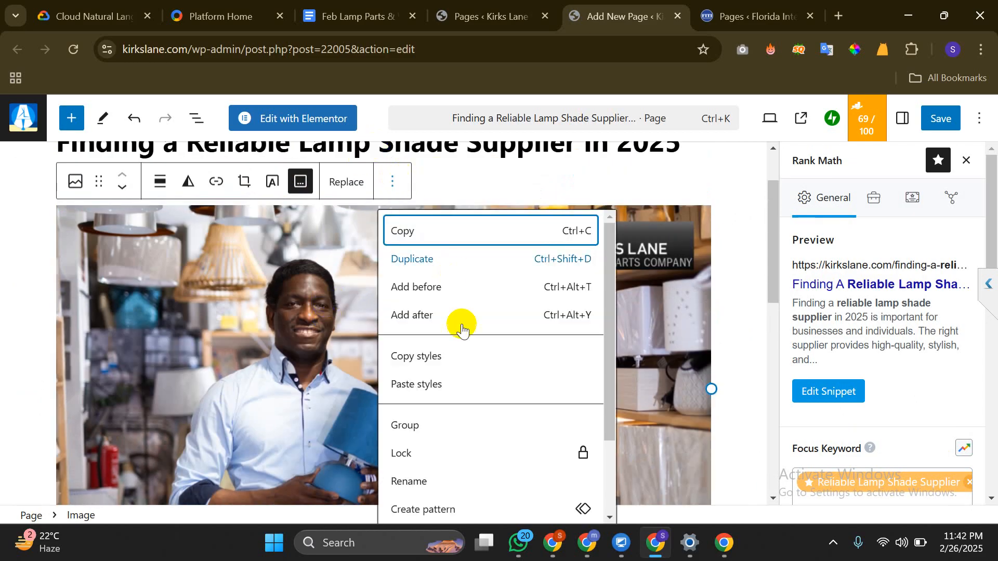
click(266, 346)
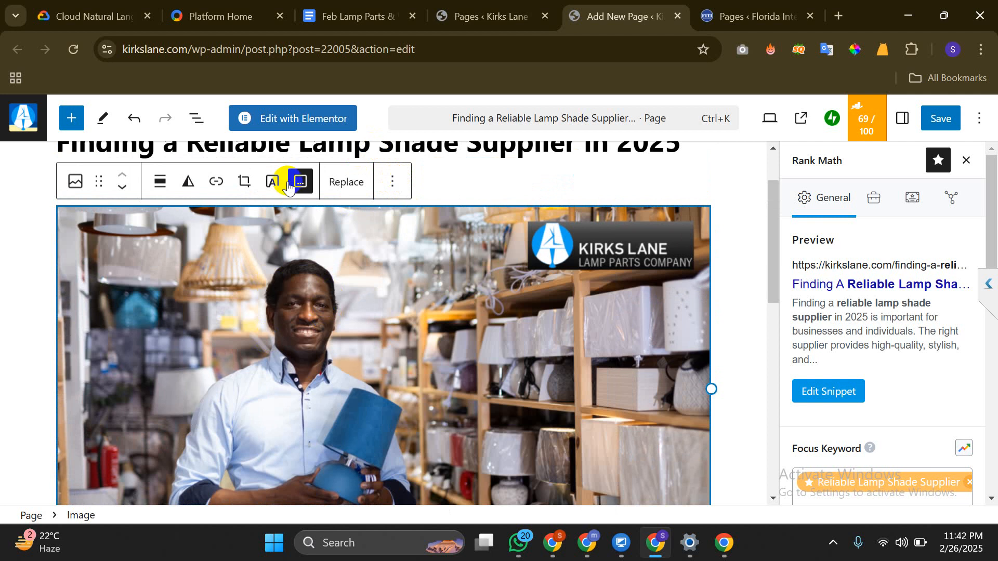
Add an empty paragraph after the introduction text
click(24, 249)
scroll(153, 293, up, 1)
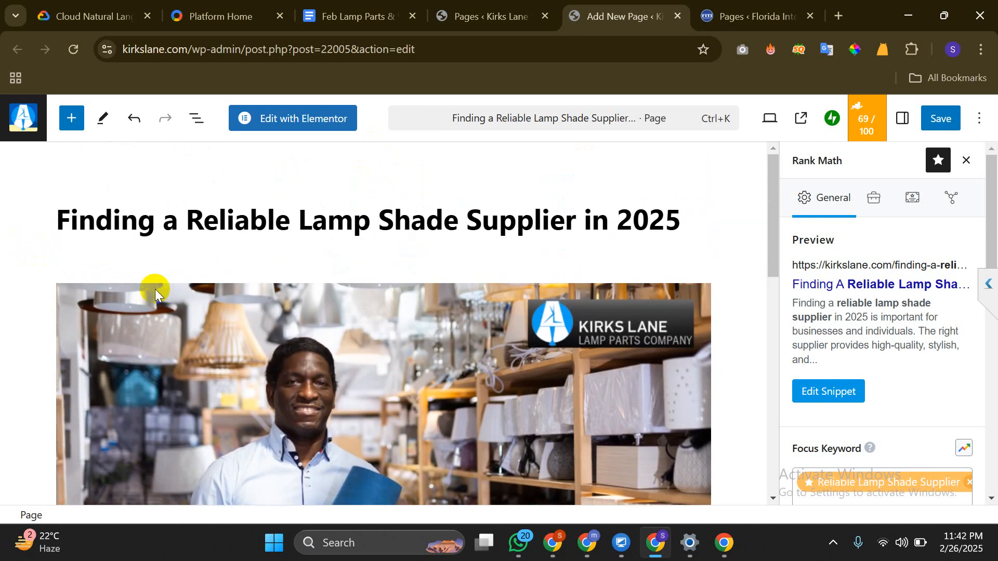
scroll(155, 289, down, 6)
scroll(155, 289, up, 7)
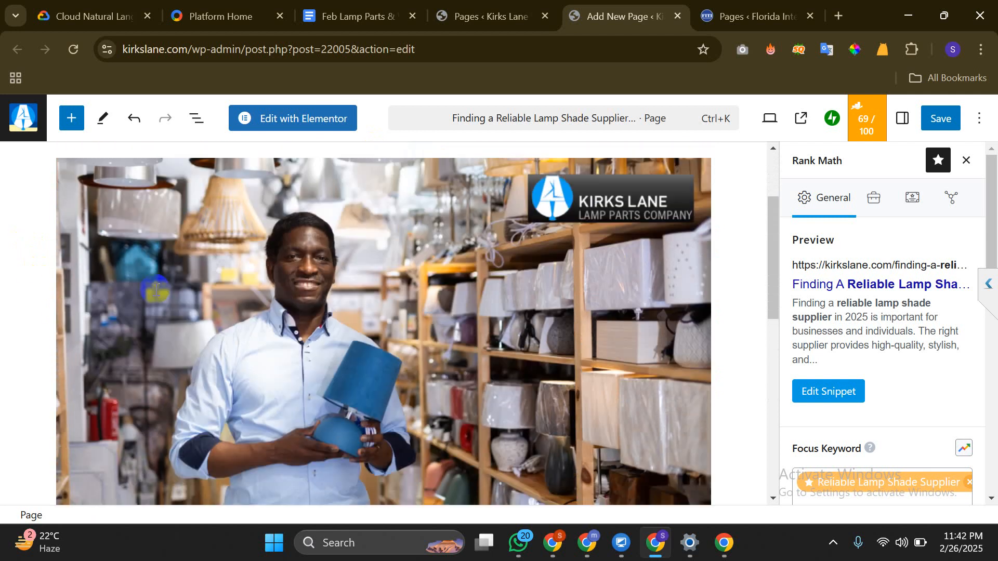
scroll(155, 289, down, 2)
scroll(155, 289, down, 8)
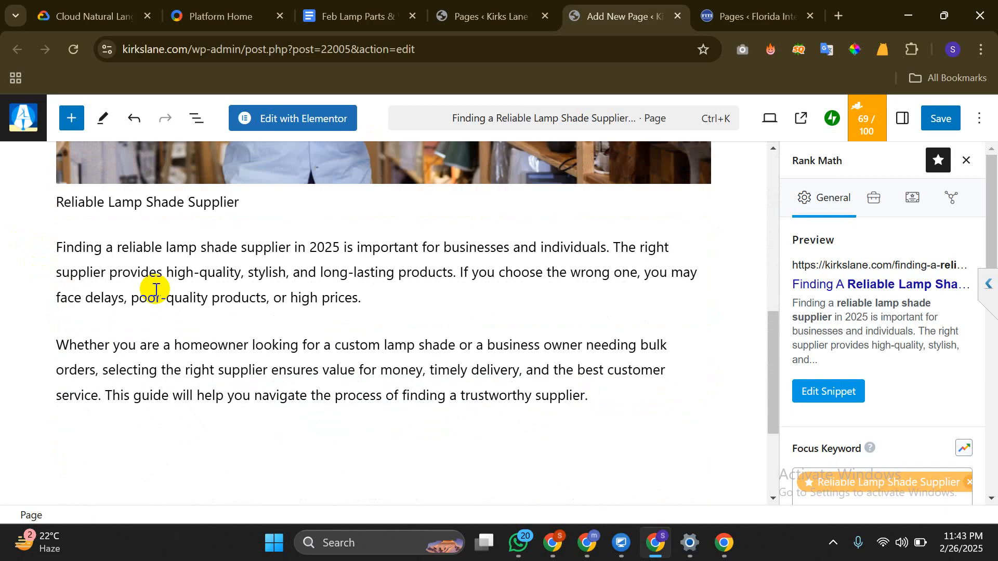
scroll(155, 289, up, 7)
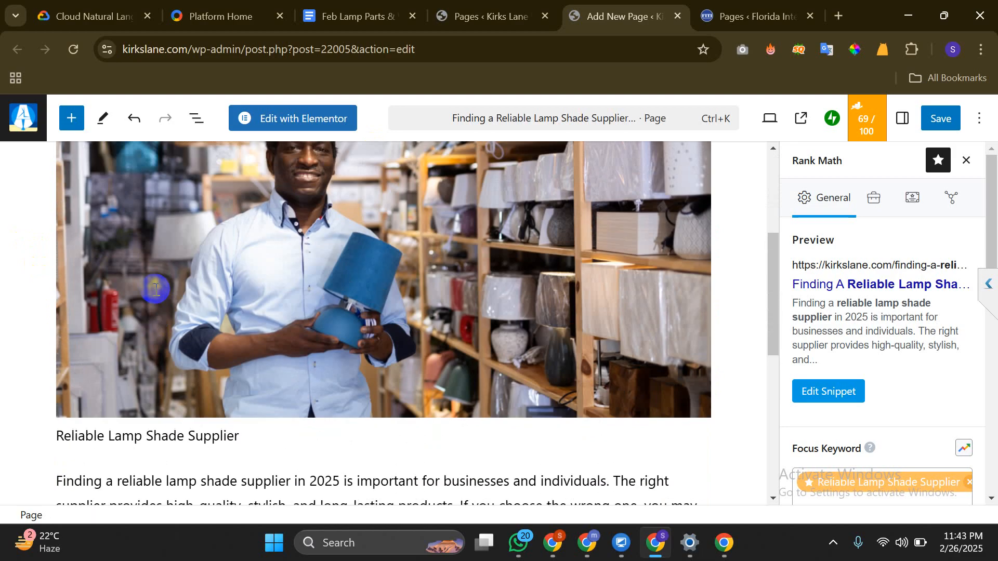
scroll(156, 286, down, 8)
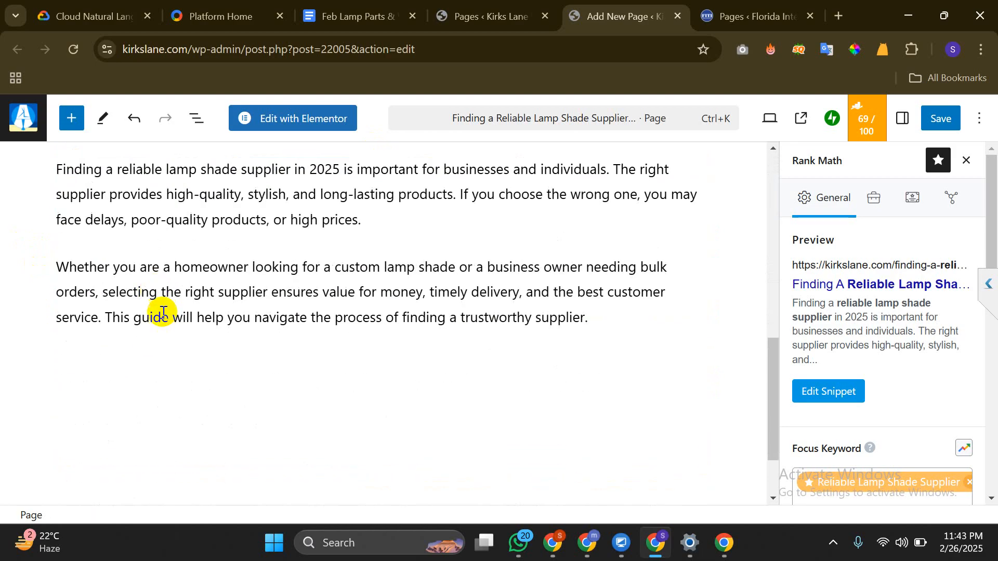
click(167, 367)
click(93, 438)
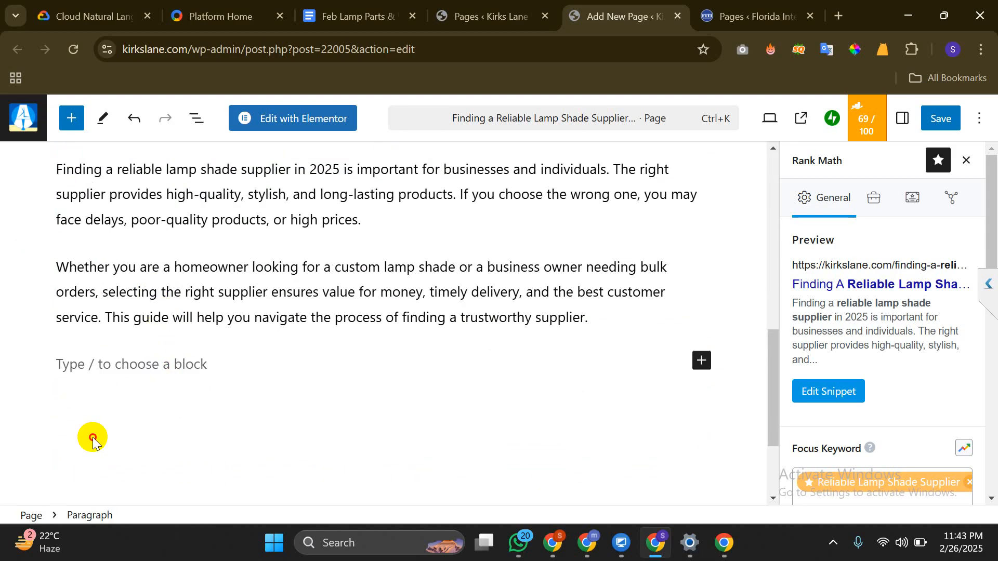
click(103, 422)
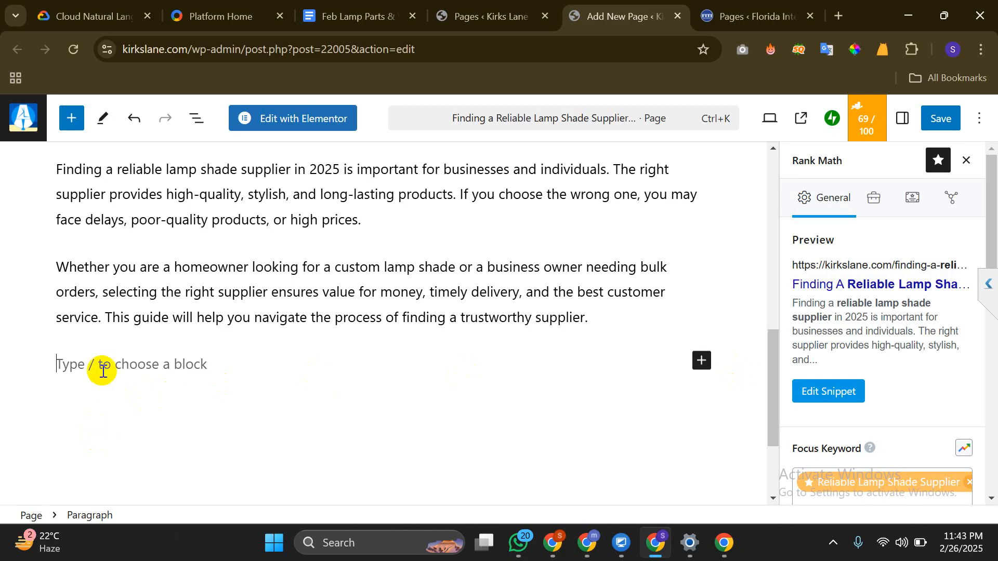
key(BackSpace)
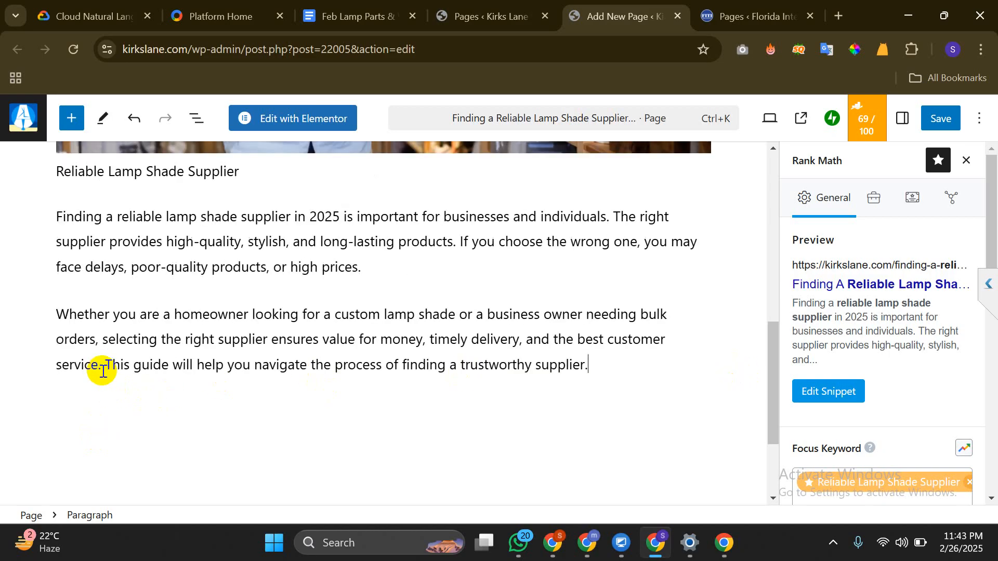
scroll(104, 311, down, 3)
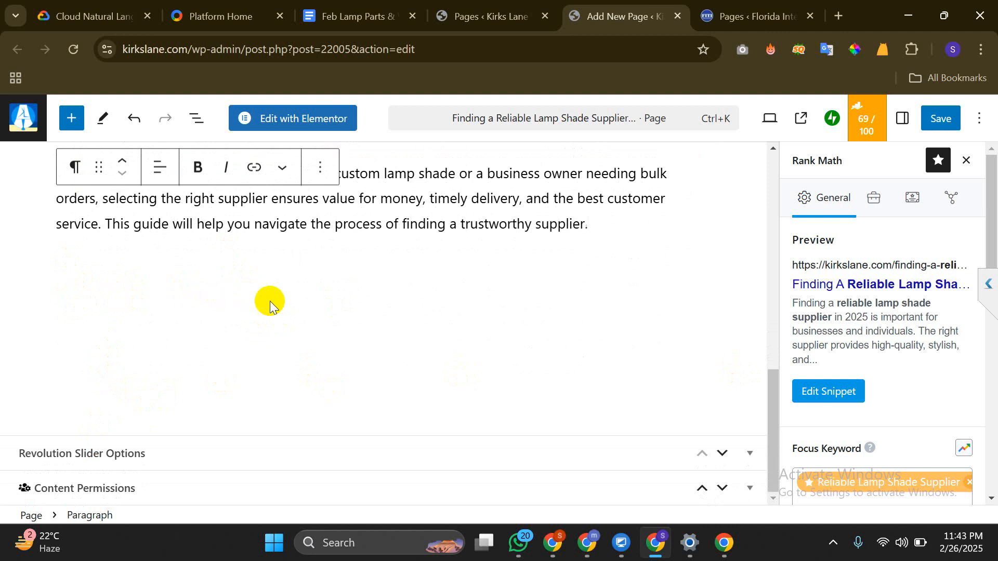
scroll(508, 229, up, 8)
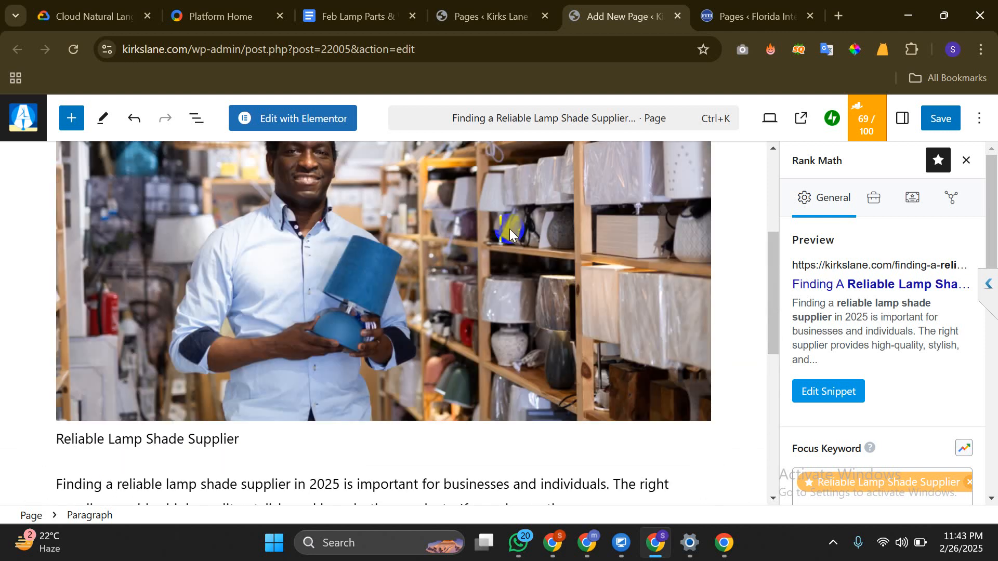
scroll(510, 233, up, 5)
scroll(509, 229, down, 11)
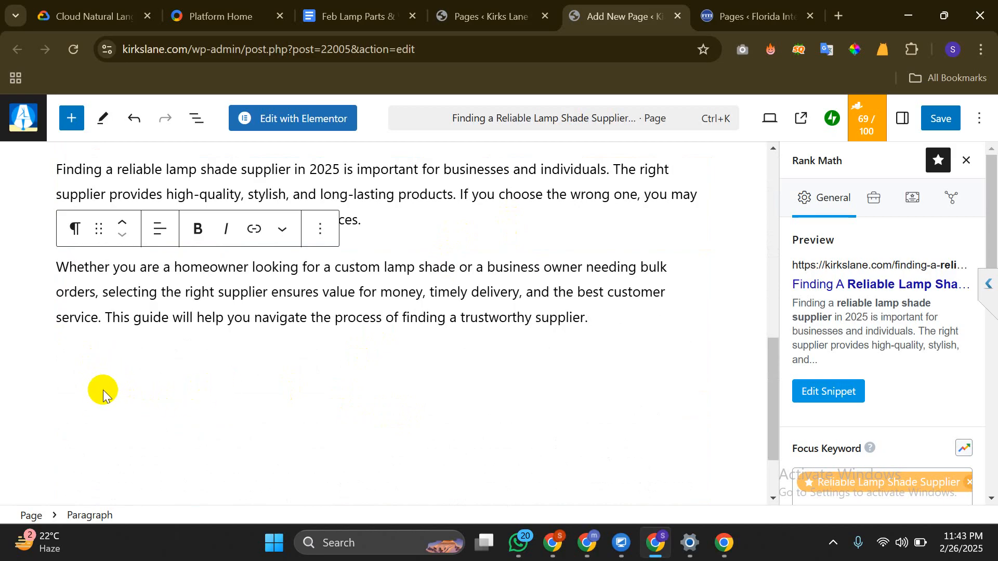
click(109, 408)
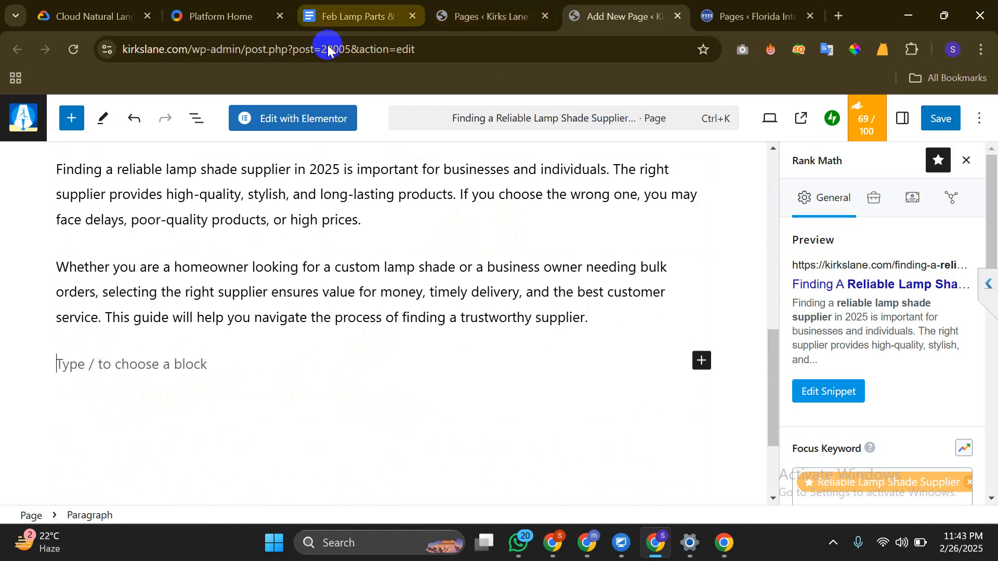
Copy the Google Docs article from 'Key Factors to Consider in a Supplier' to the end
click(353, 15)
scroll(293, 286, down, 3)
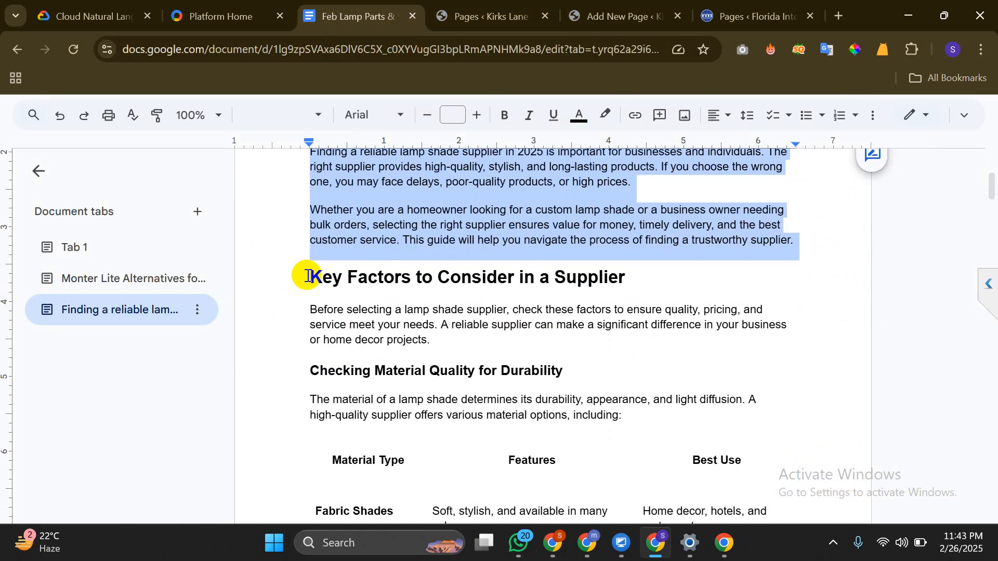
triple_click(305, 275)
drag(330, 403, 557, 221)
right_click(557, 221)
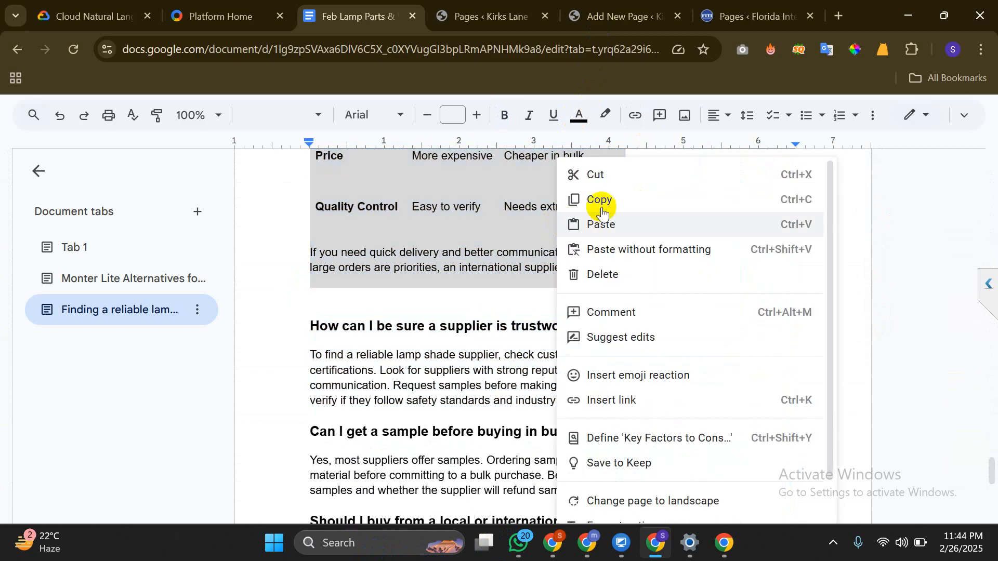
click(602, 199)
click(619, 23)
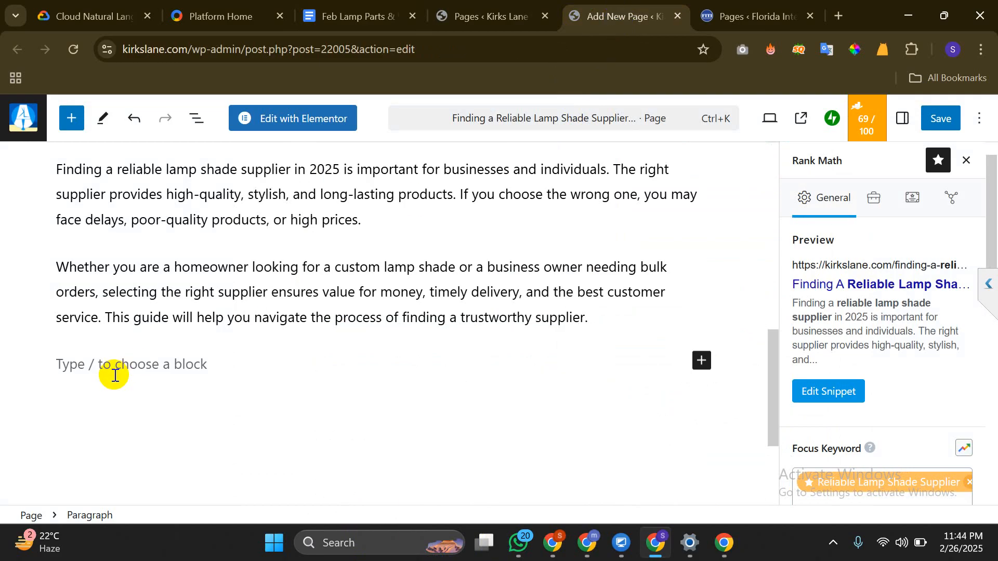
click(159, 366)
key(ctrl+v)
scroll(254, 251, up, 6)
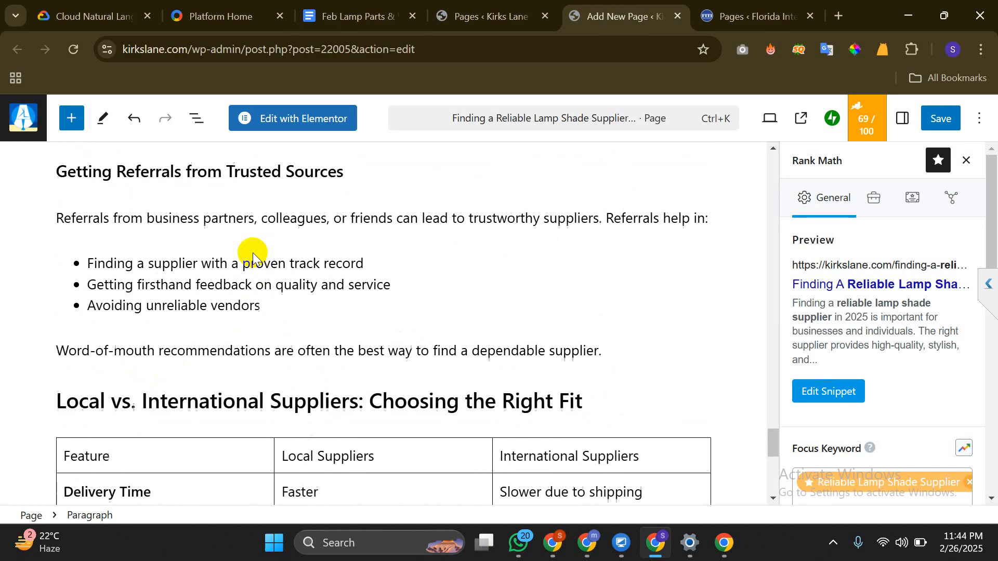
scroll(253, 253, up, 20)
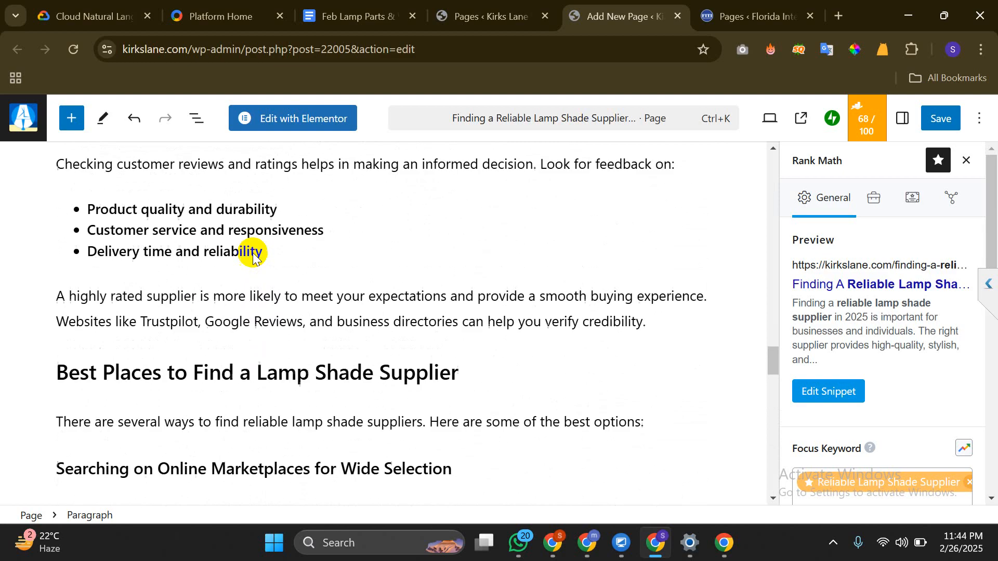
scroll(253, 253, up, 9)
scroll(254, 255, down, 2)
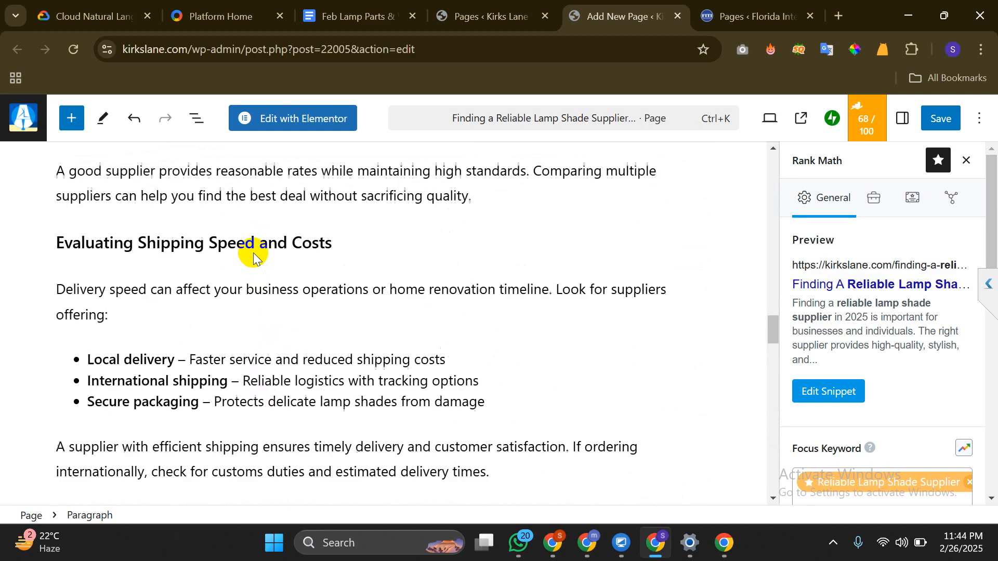
scroll(254, 254, up, 15)
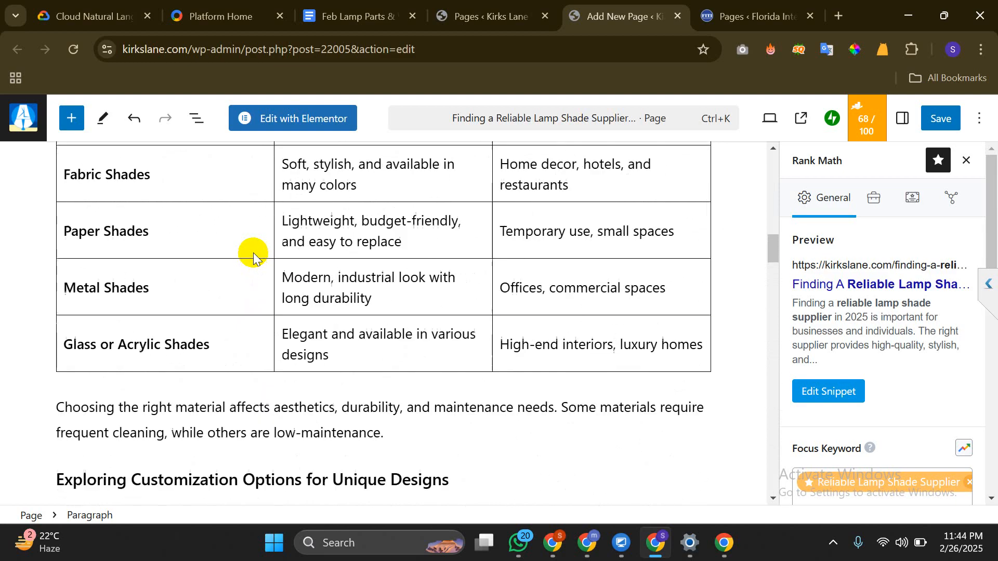
scroll(254, 255, up, 5)
scroll(254, 254, down, 7)
scroll(254, 255, up, 12)
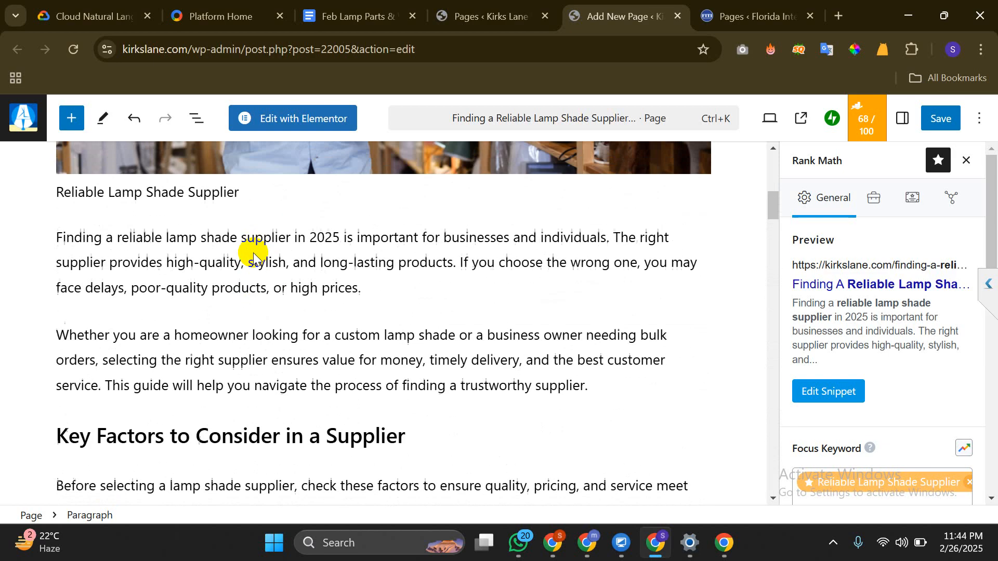
scroll(254, 252, up, 8)
scroll(254, 251, down, 4)
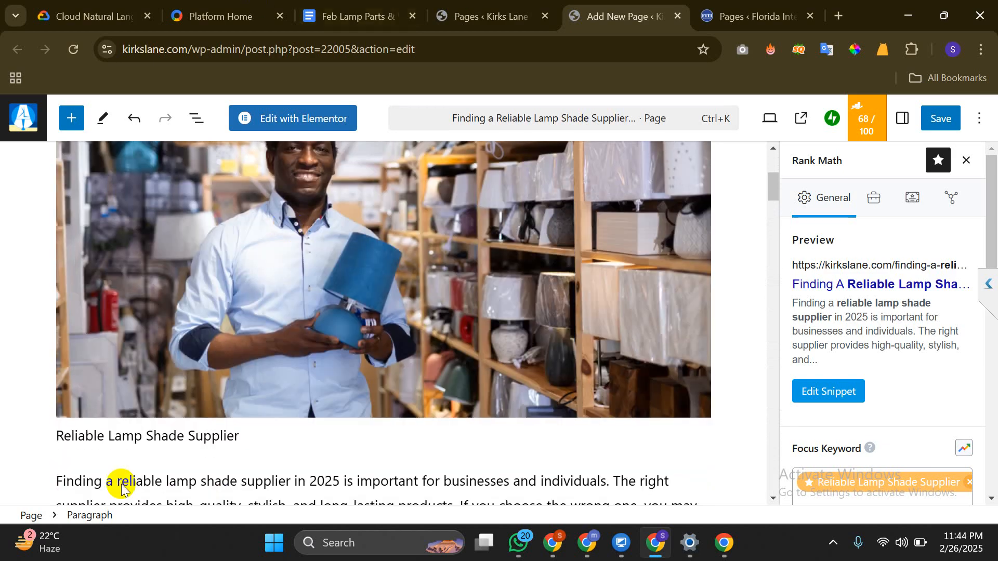
scroll(352, 360, down, 7)
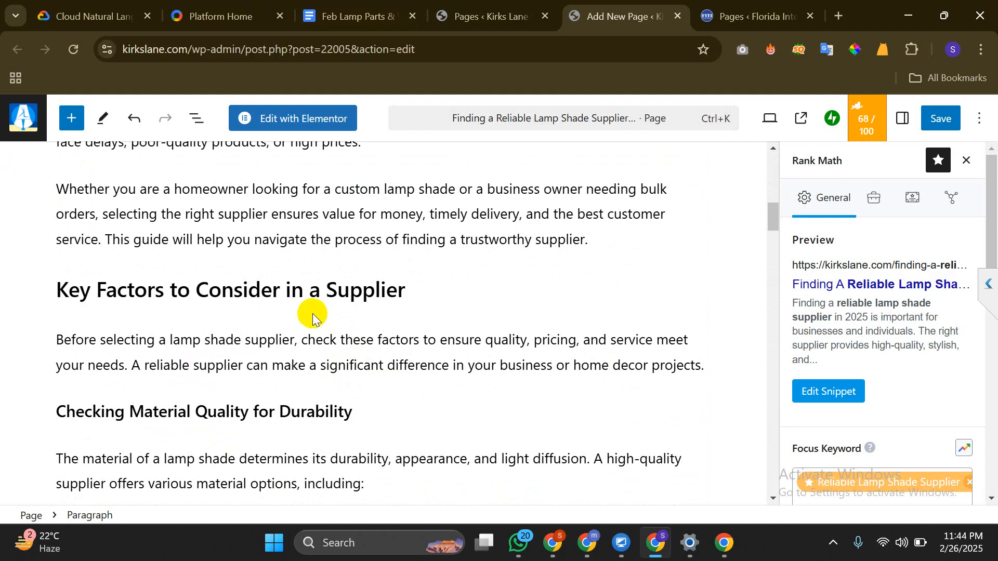
triple_click(308, 294)
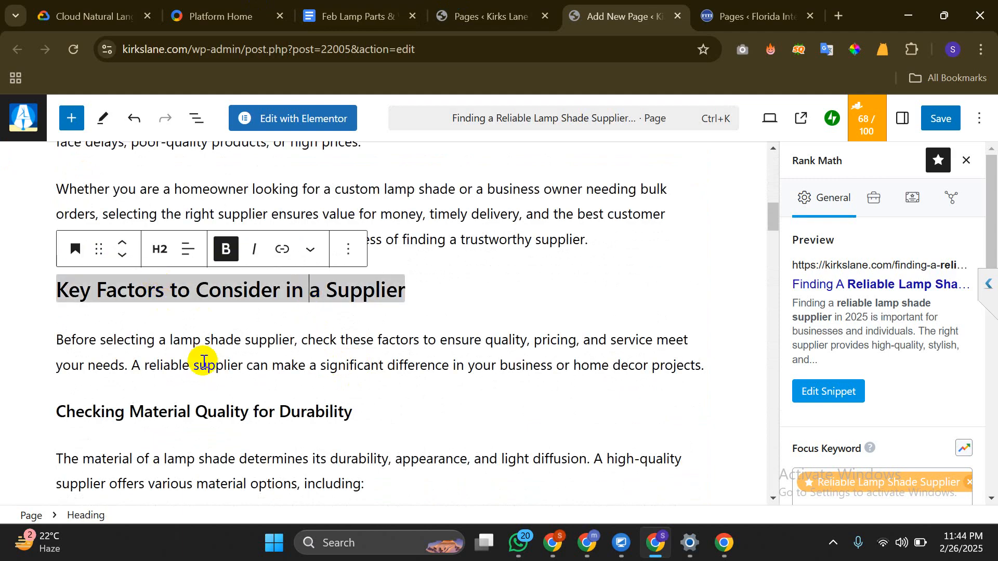
scroll(205, 356, down, 1)
triple_click(207, 341)
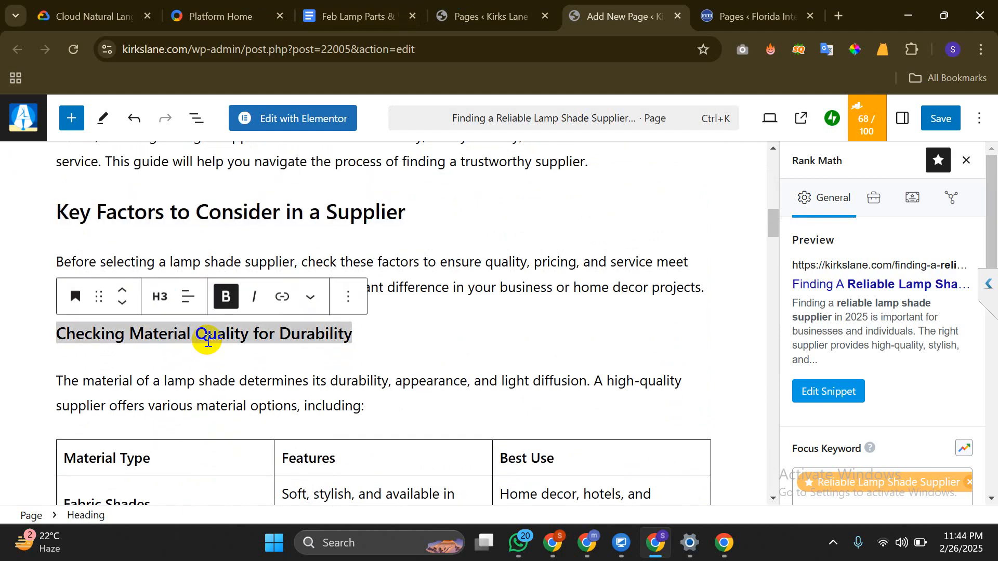
scroll(206, 340, down, 7)
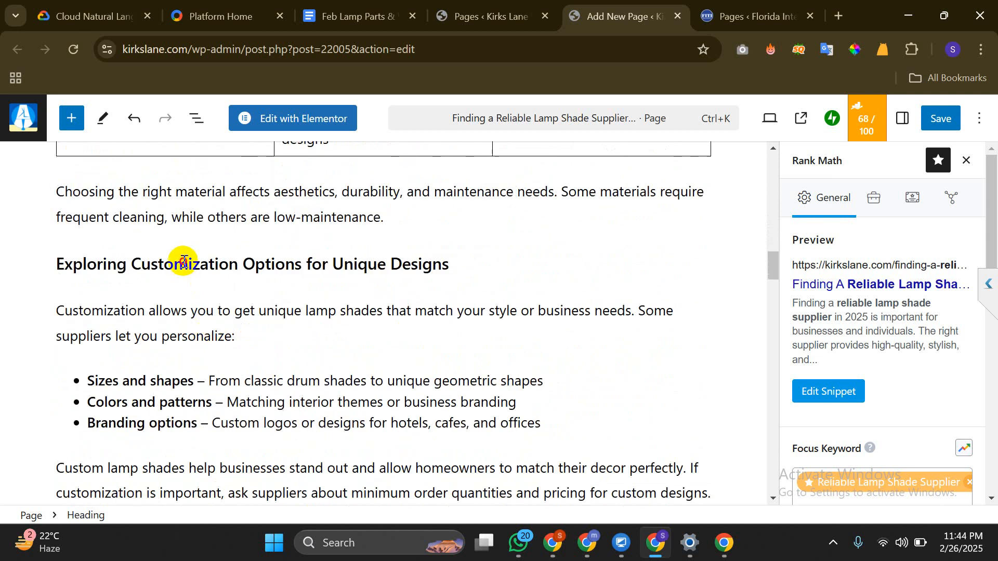
triple_click(184, 262)
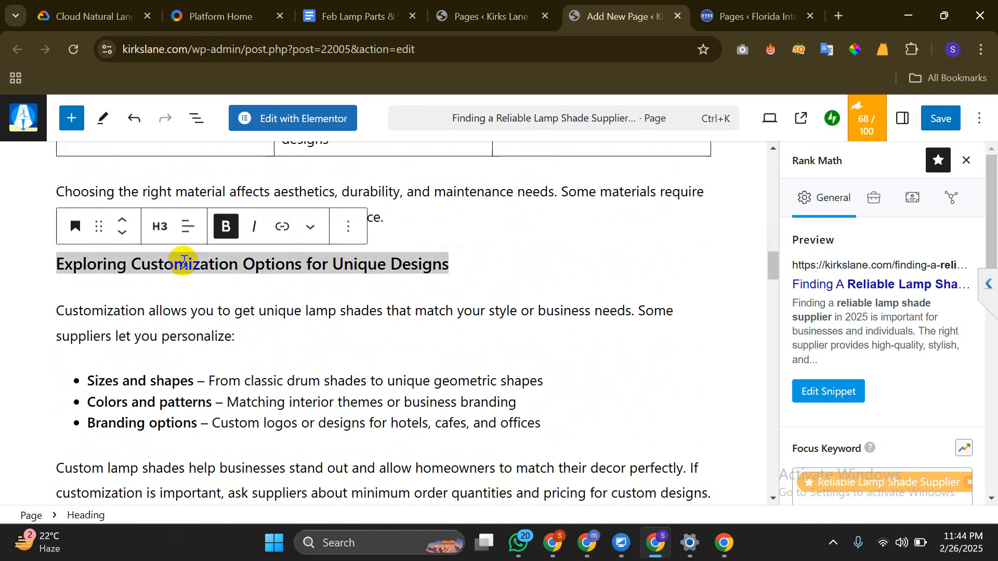
double_click(185, 261)
scroll(188, 341, down, 3)
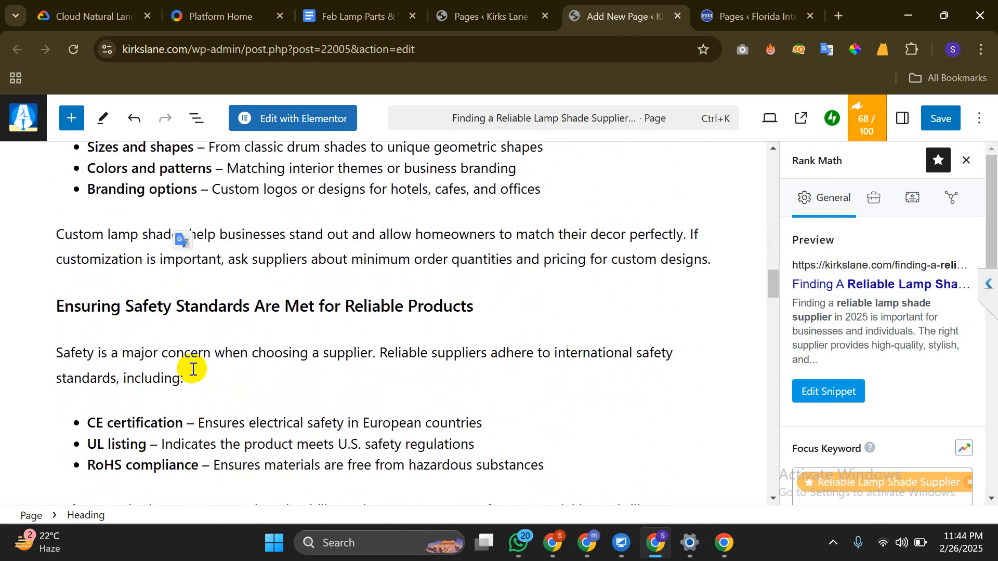
triple_click(230, 306)
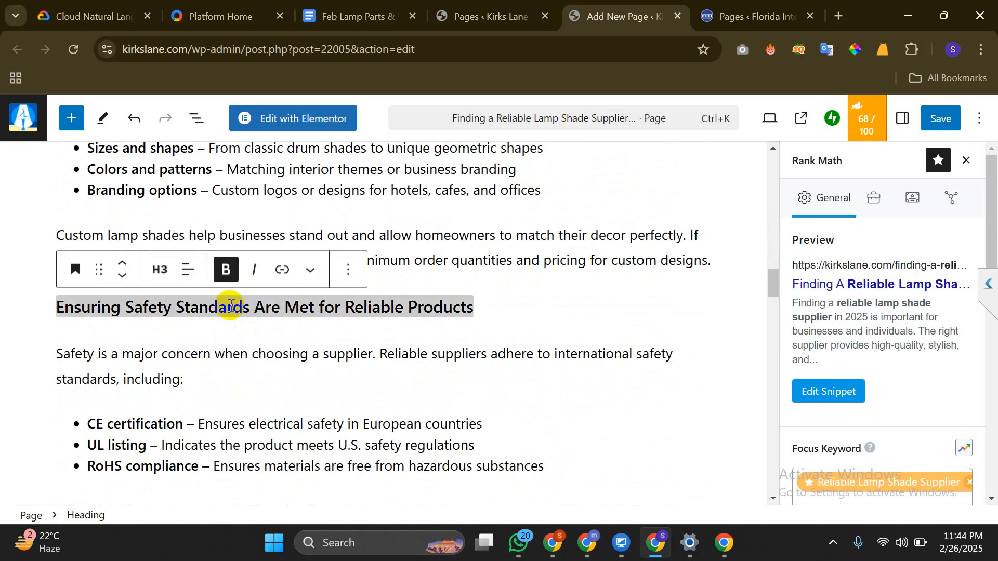
scroll(231, 306, up, 5)
scroll(231, 305, down, 5)
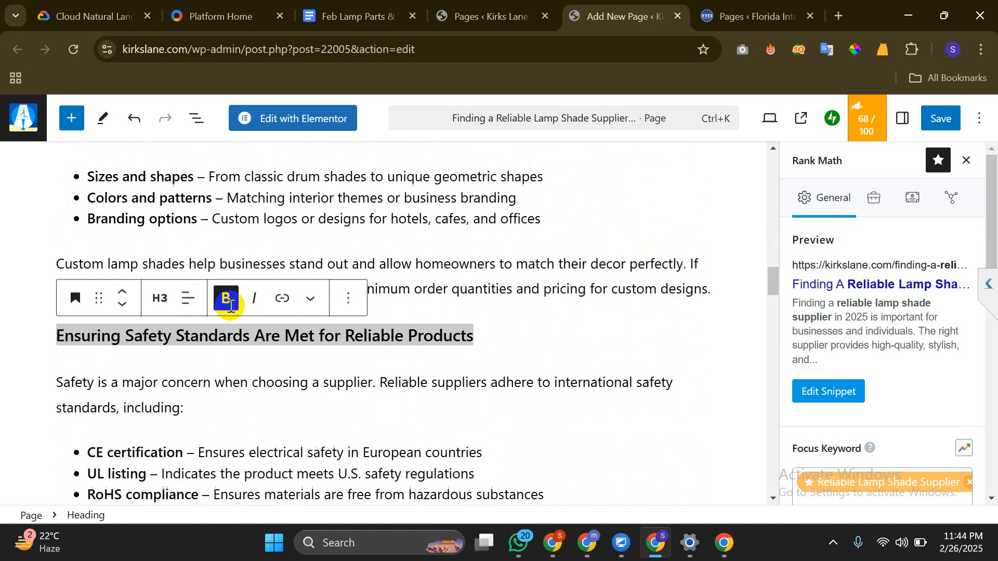
scroll(542, 318, up, 3)
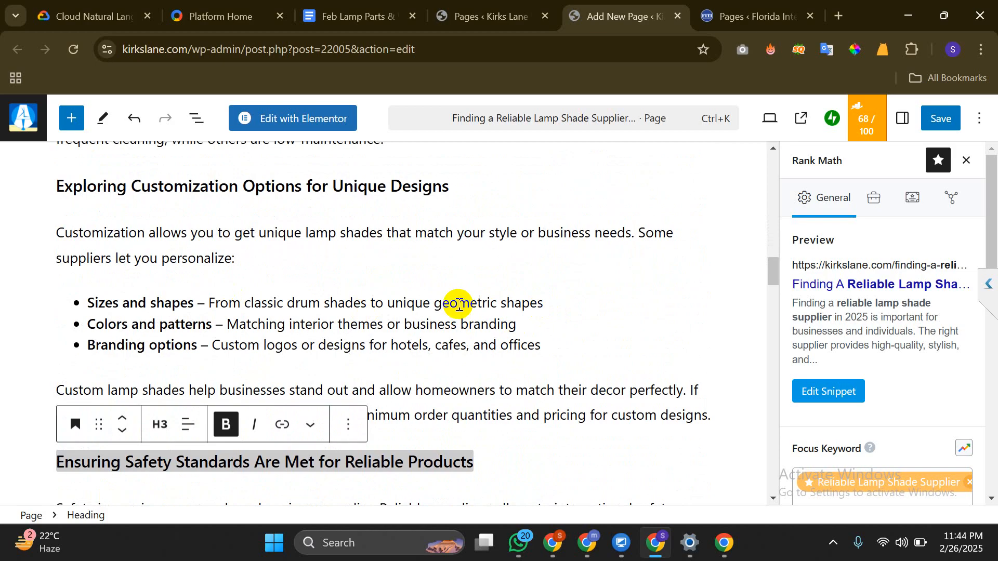
scroll(458, 302, down, 15)
scroll(458, 304, down, 6)
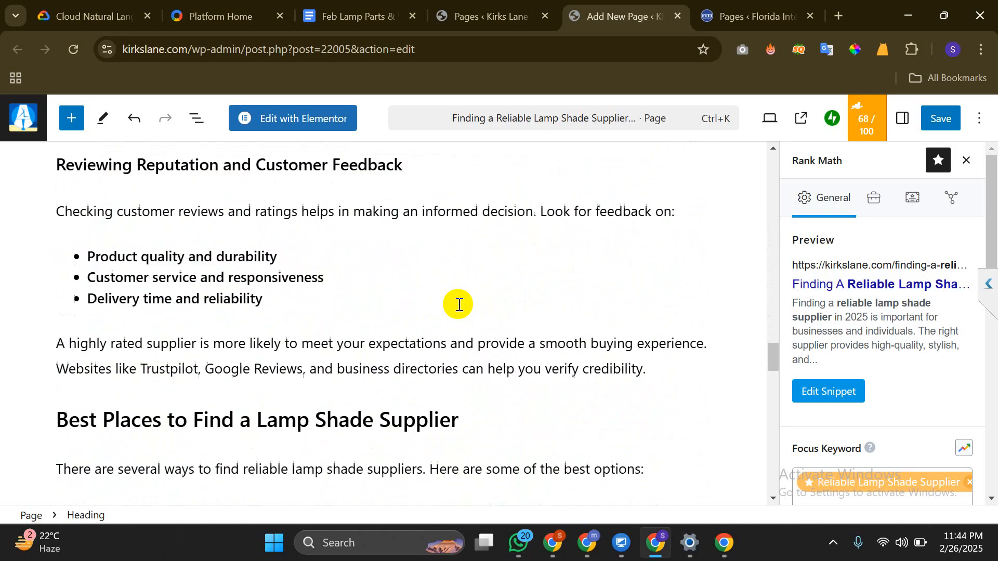
scroll(458, 305, down, 10)
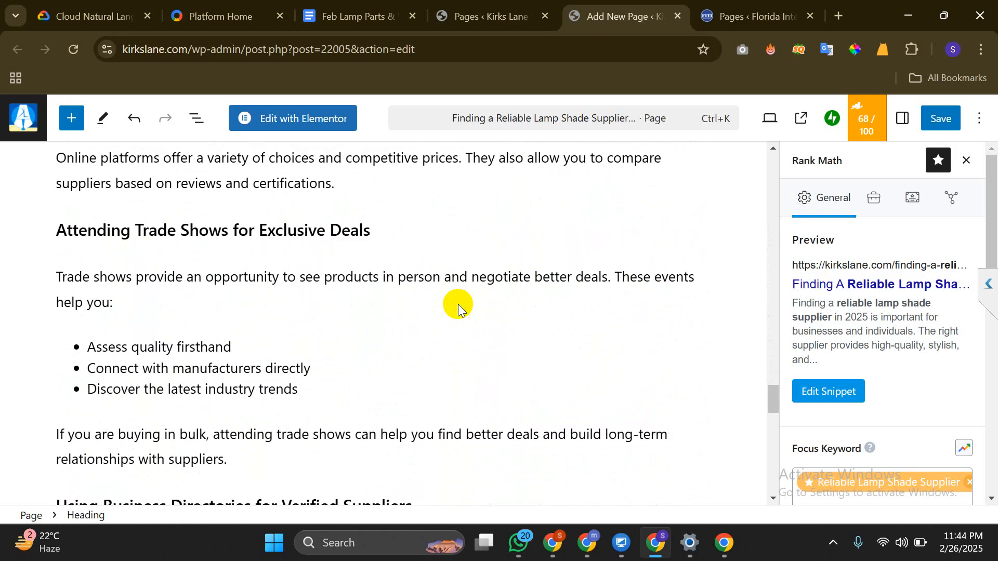
scroll(458, 305, down, 9)
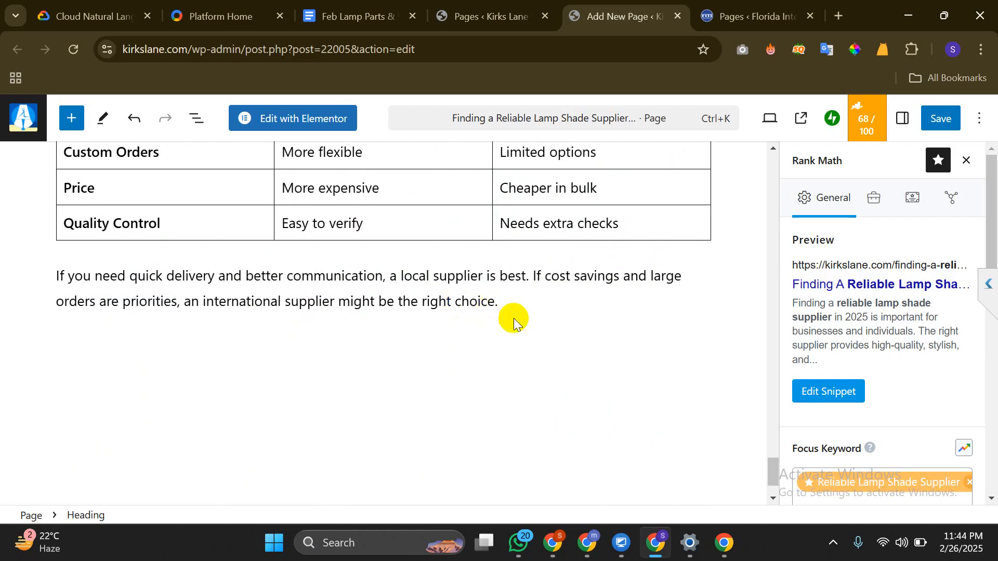
scroll(497, 327, up, 2)
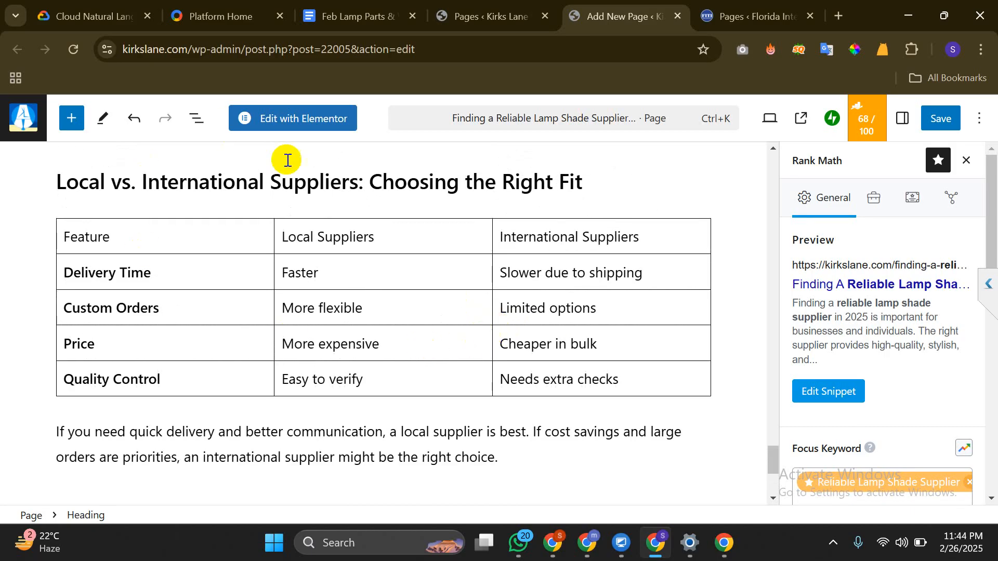
scroll(336, 304, down, 1)
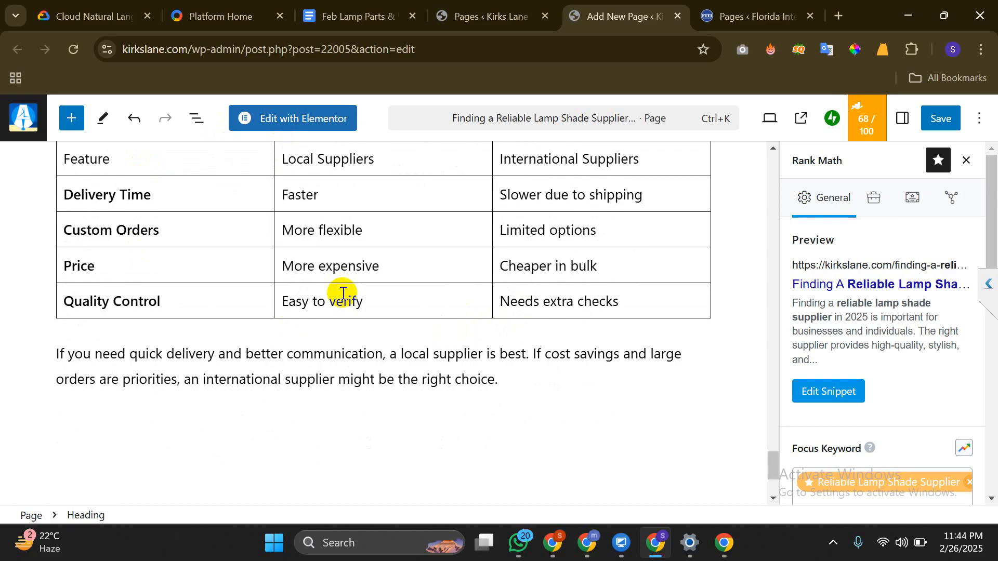
scroll(342, 294, down, 1)
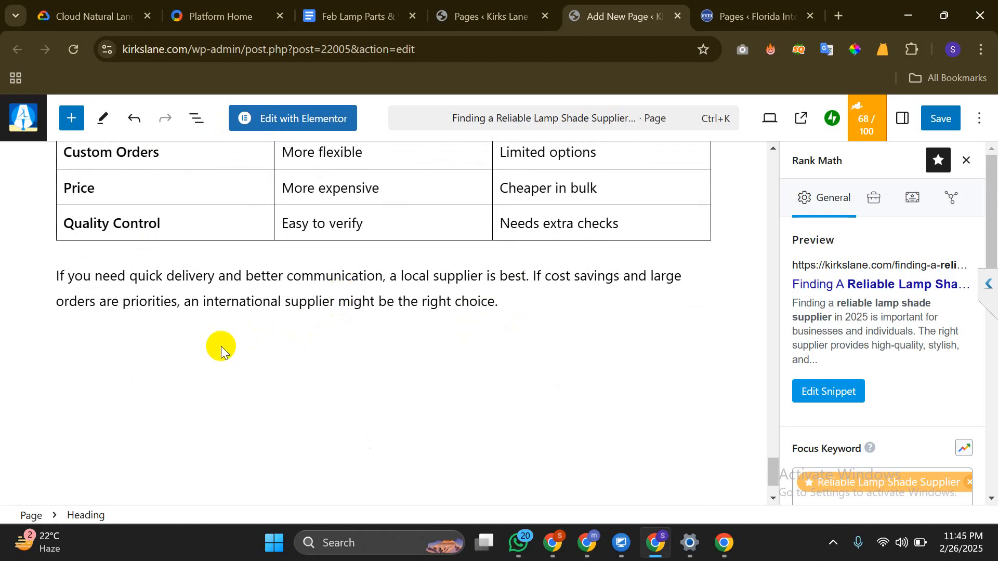
Insert a collapsible Details block below the article's closing paragraph from the block library
click(166, 356)
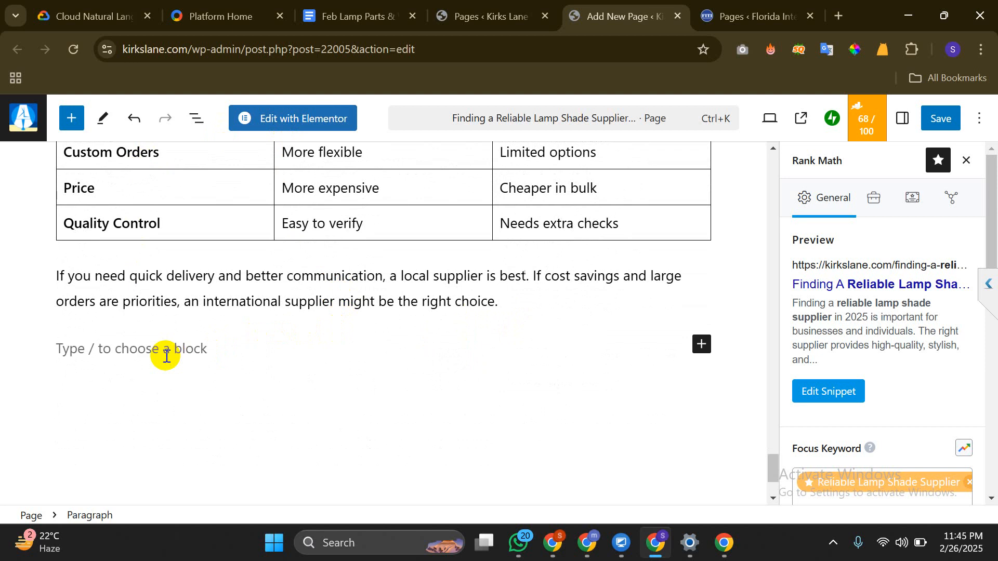
click(705, 345)
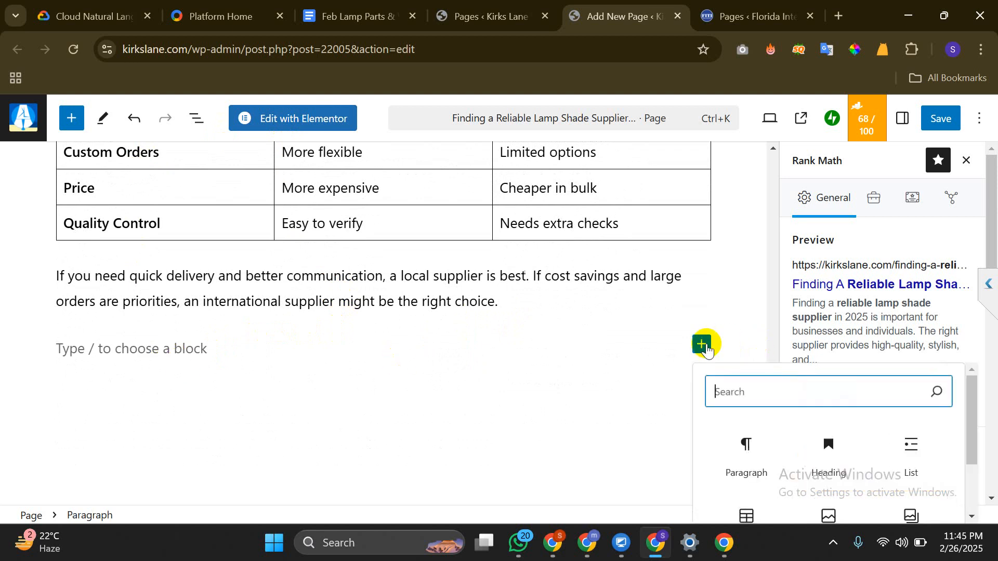
click(77, 121)
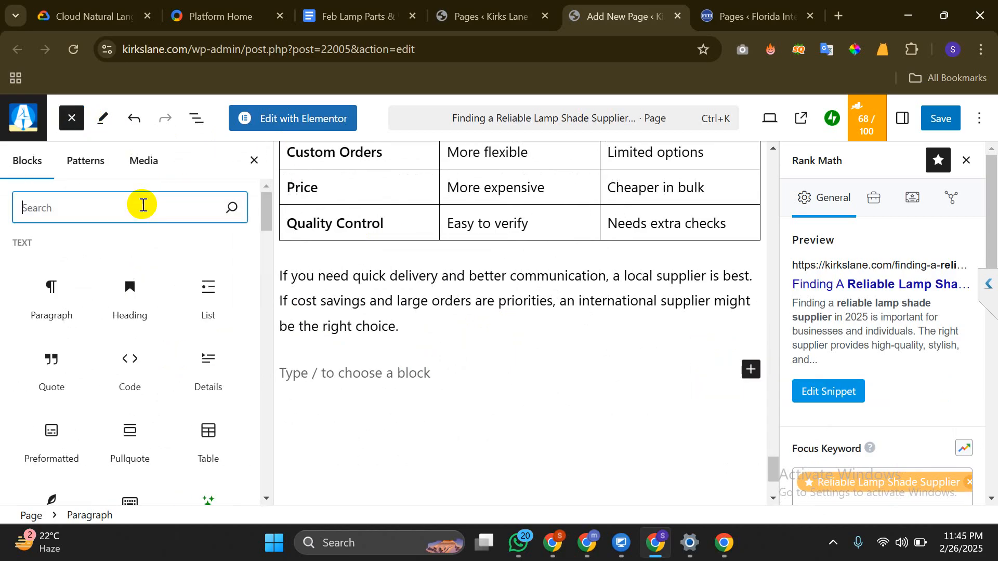
text(faq)
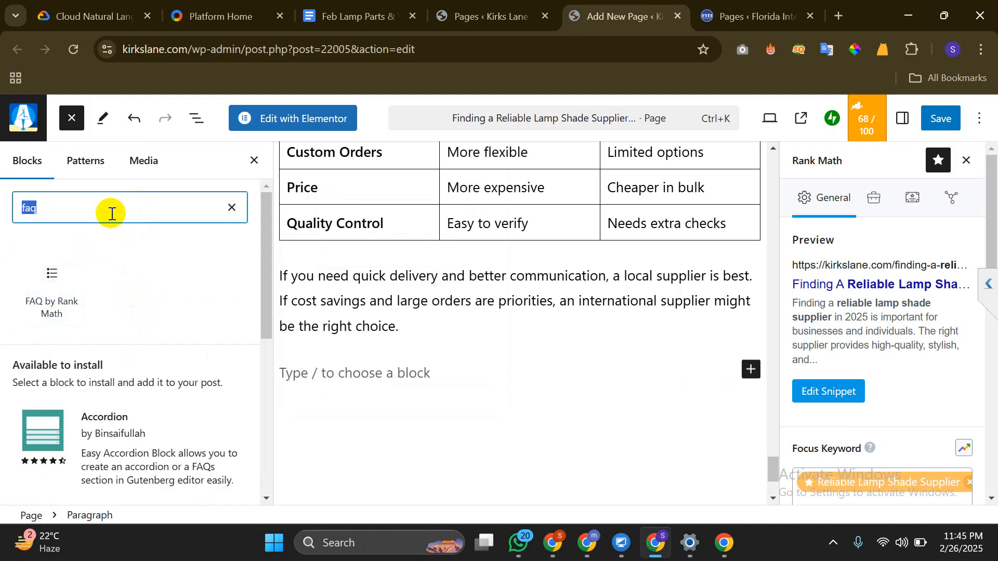
text(cco)
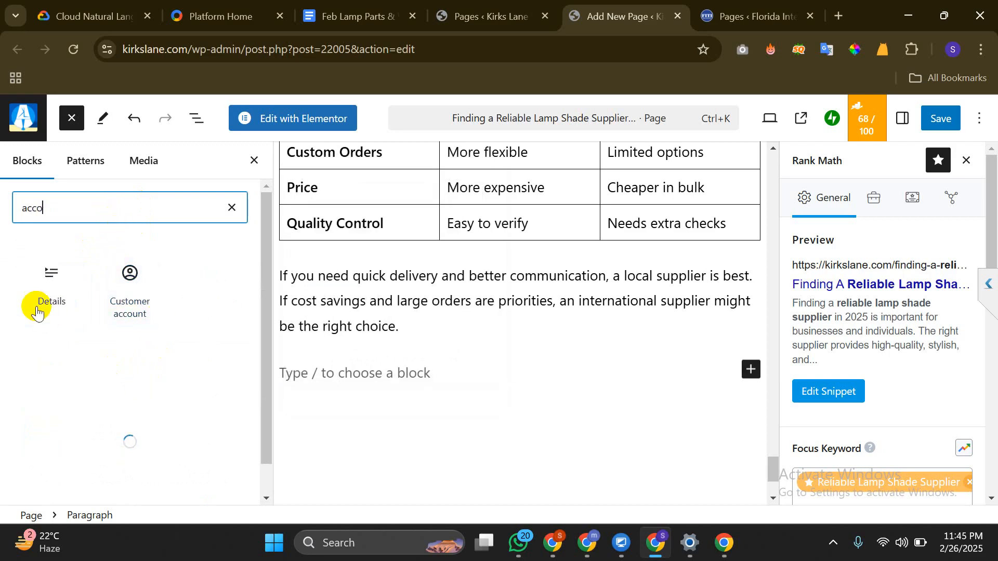
mouse_move(42, 276)
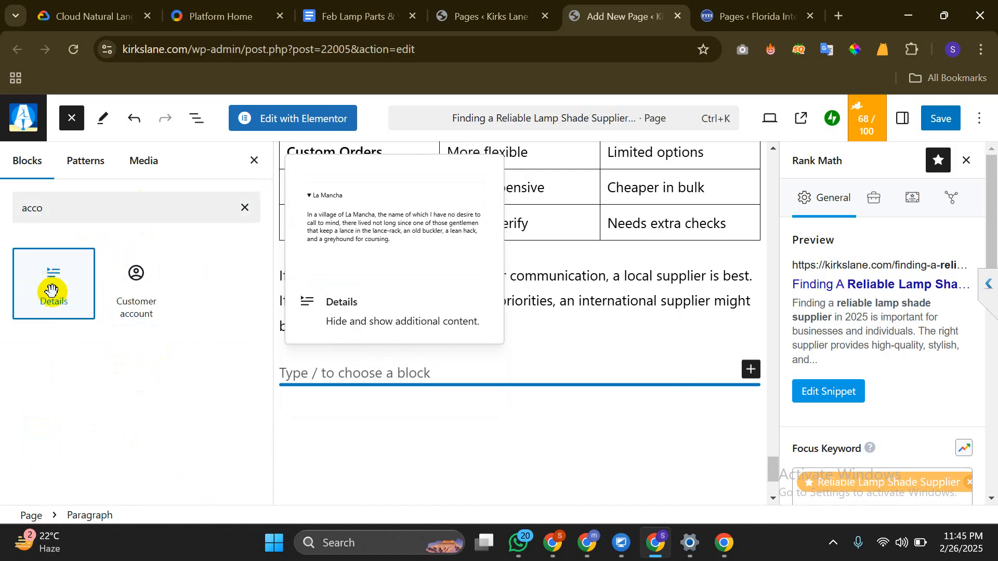
click(49, 284)
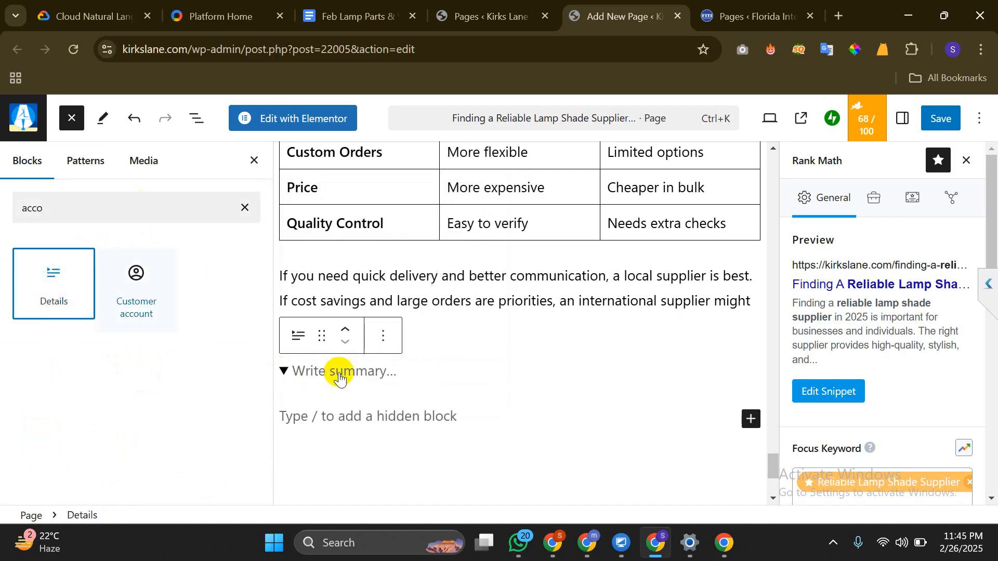
click(253, 161)
Edit the Details summary line, replacing the test text 'fjdks' with the placeholder 'z'
click(134, 347)
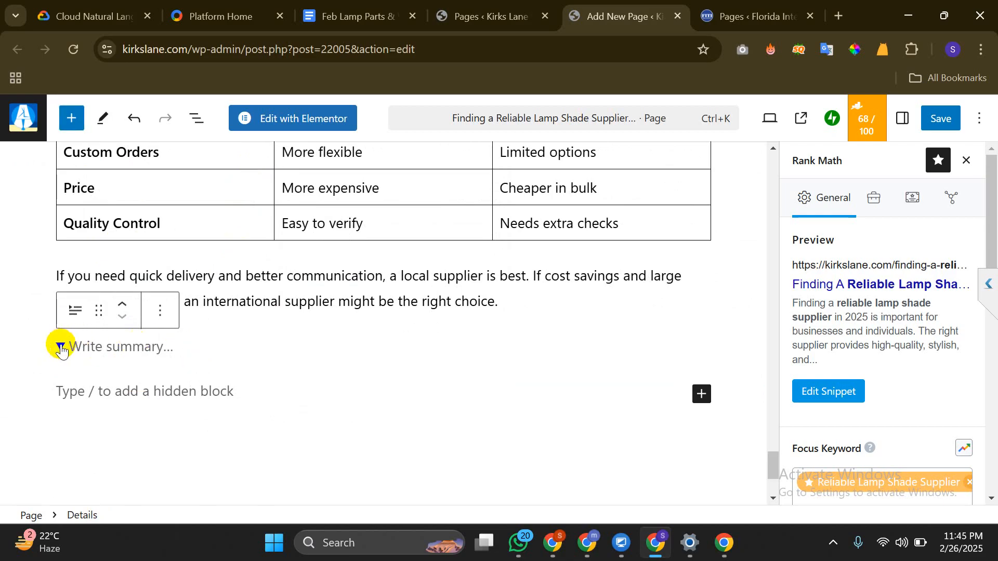
click(199, 392)
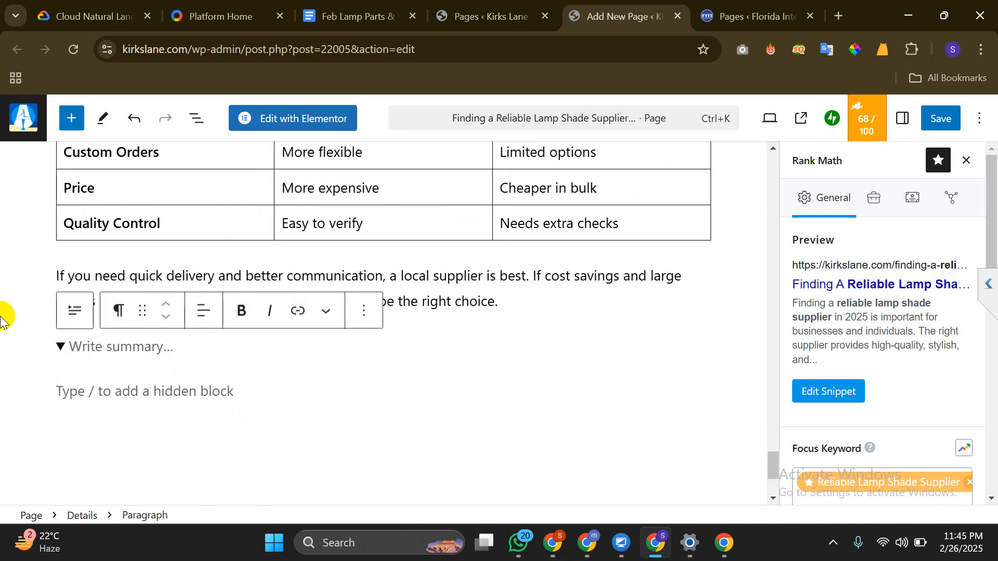
key(Up)
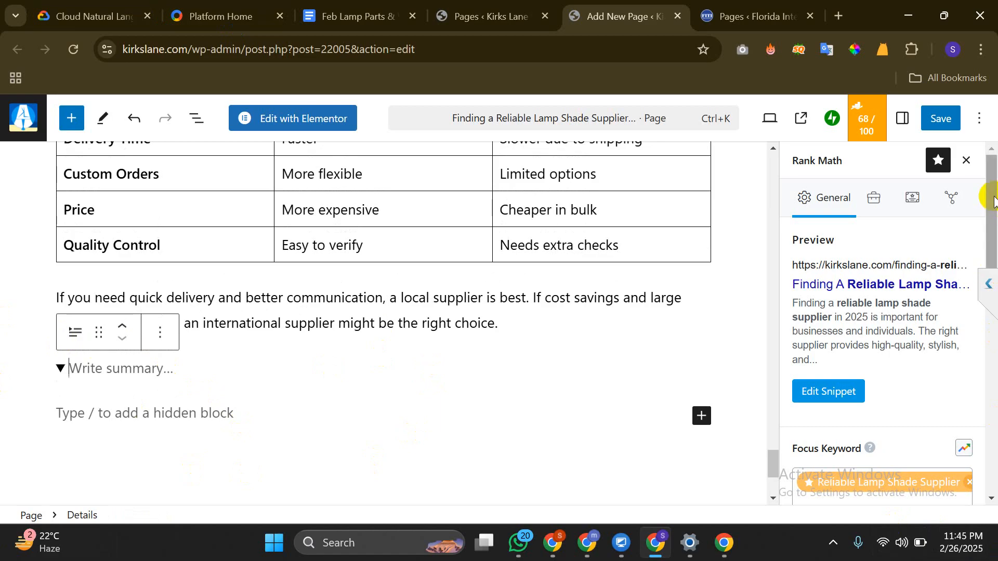
click(439, 323)
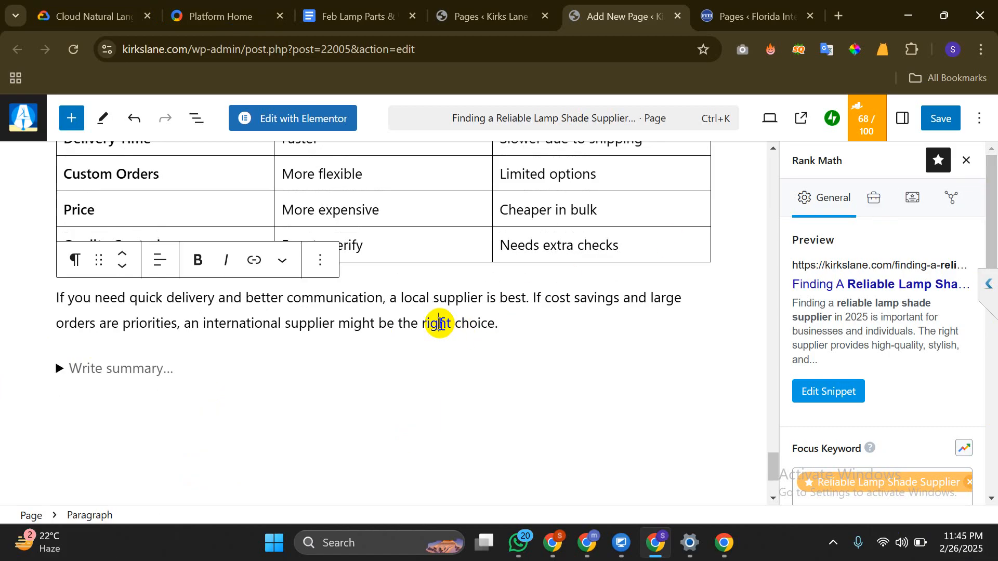
click(61, 369)
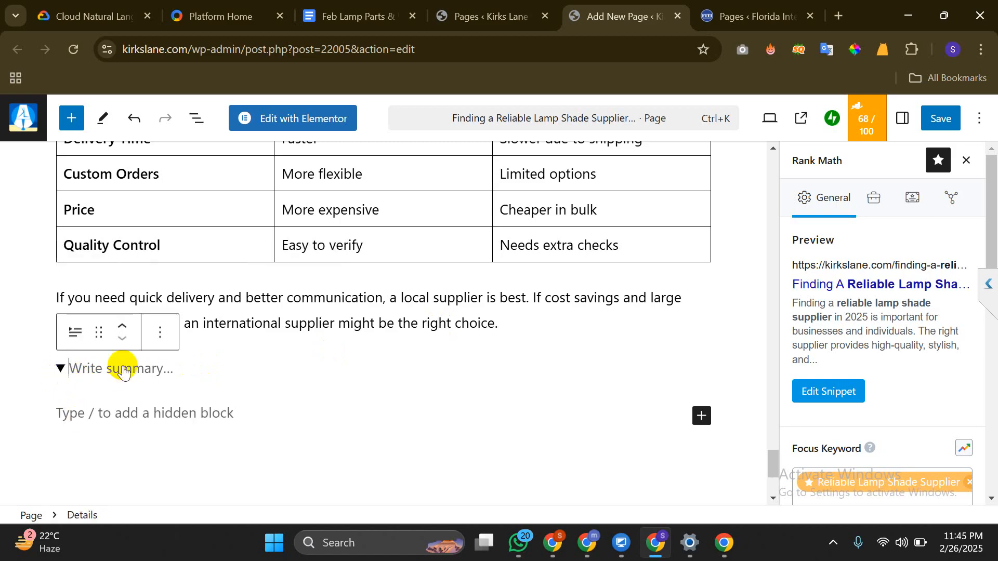
text(fjdksfkmds,la)
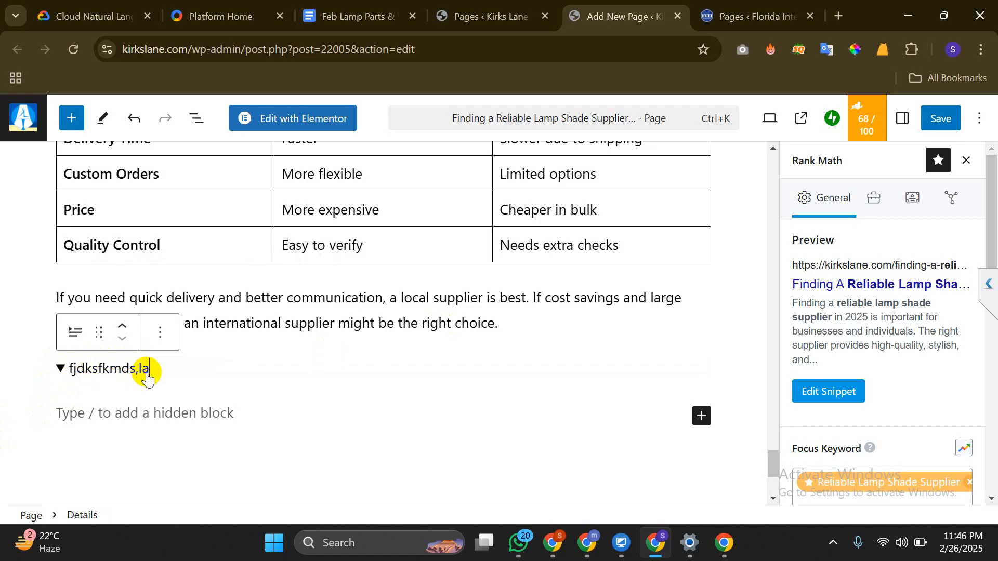
drag(149, 377, 61, 382)
key(BackSpace)
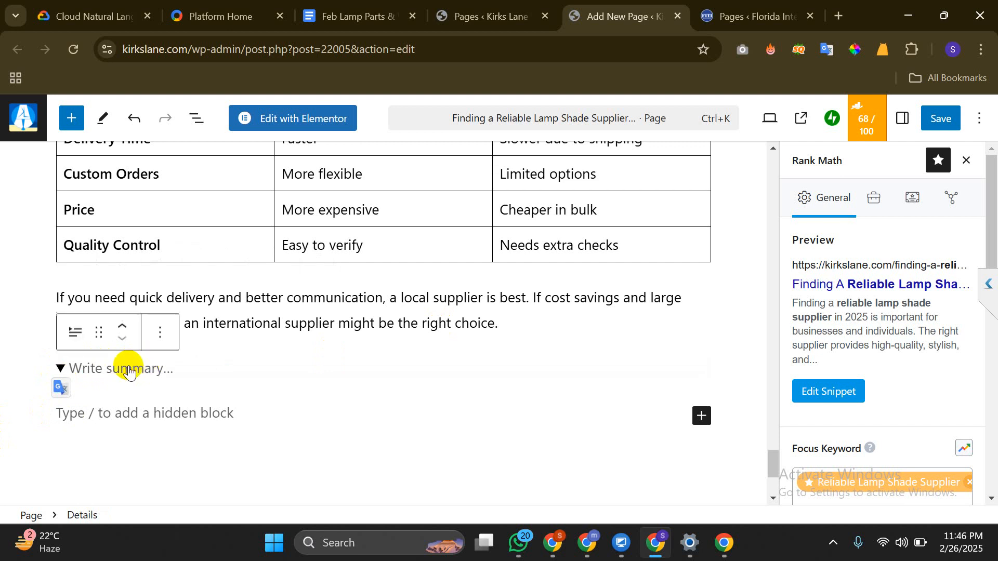
text(zzzzz)
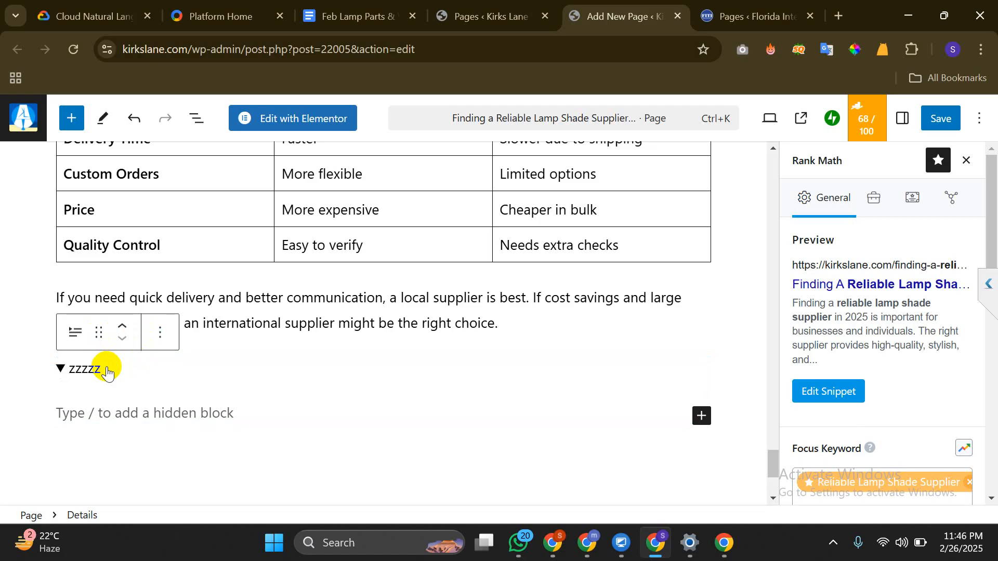
Delete the zzzzz Details block through its Options menu
click(161, 333)
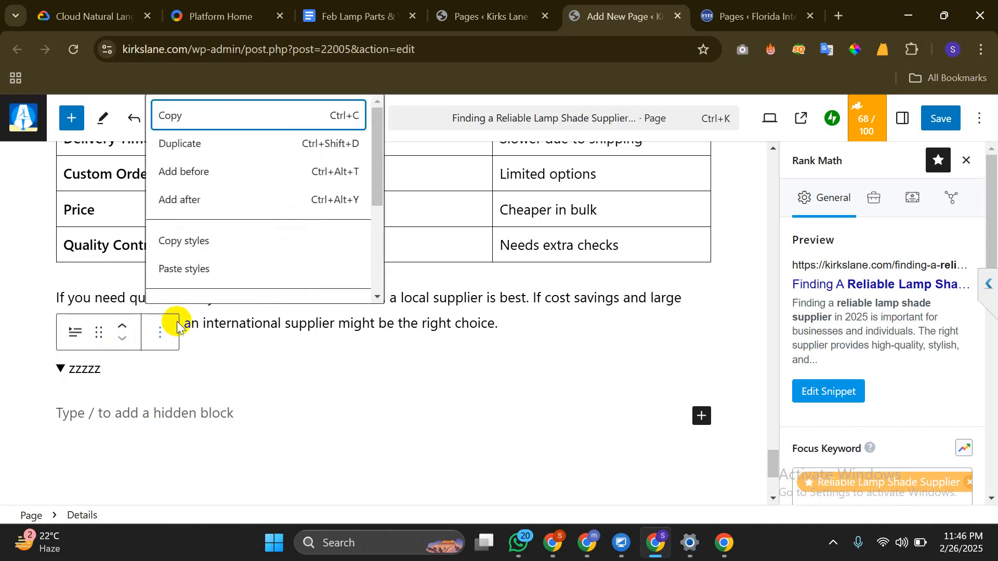
scroll(226, 206, down, 5)
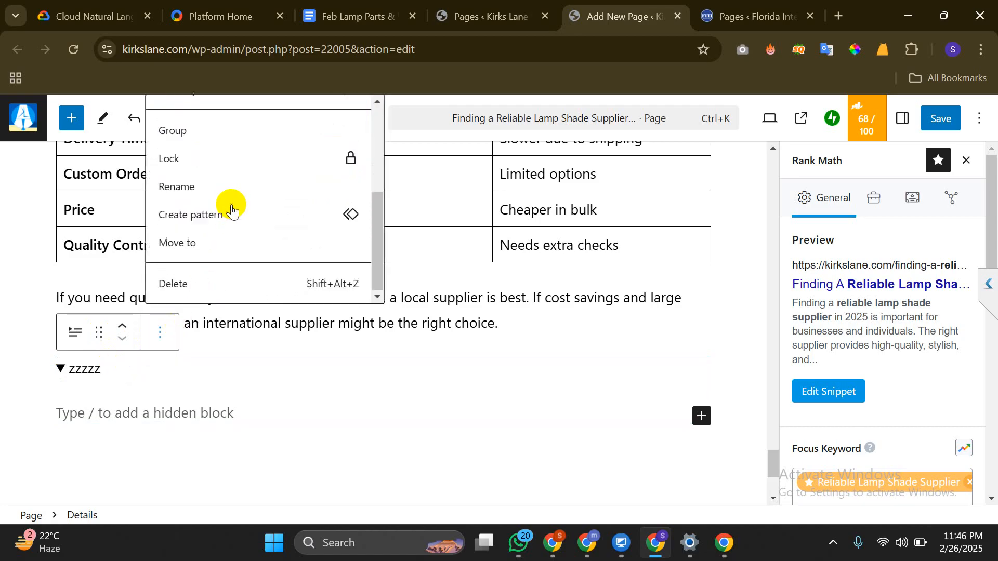
click(215, 281)
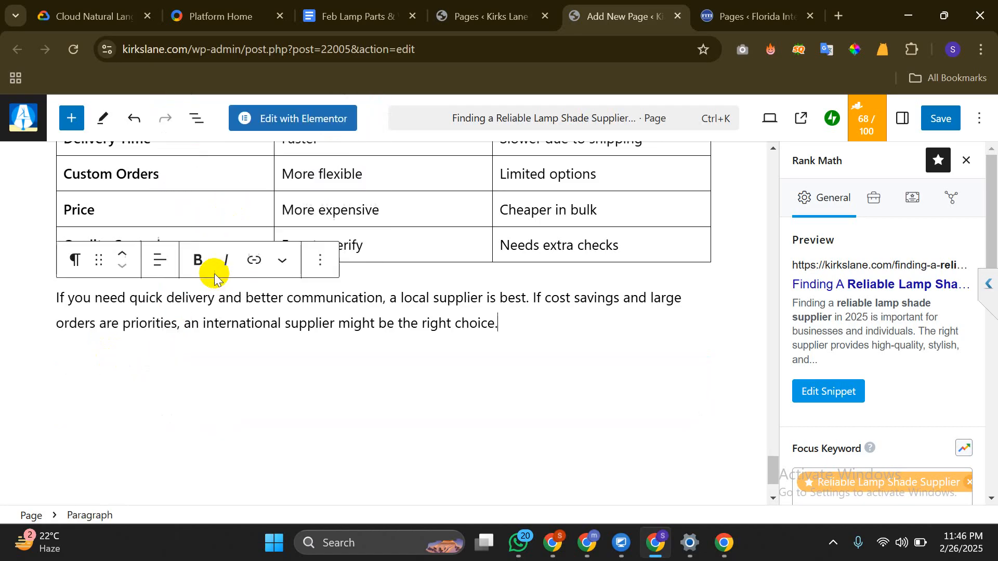
Insert the FAQ by Rank Math block below the paragraph, with an empty paragraph after it
click(185, 379)
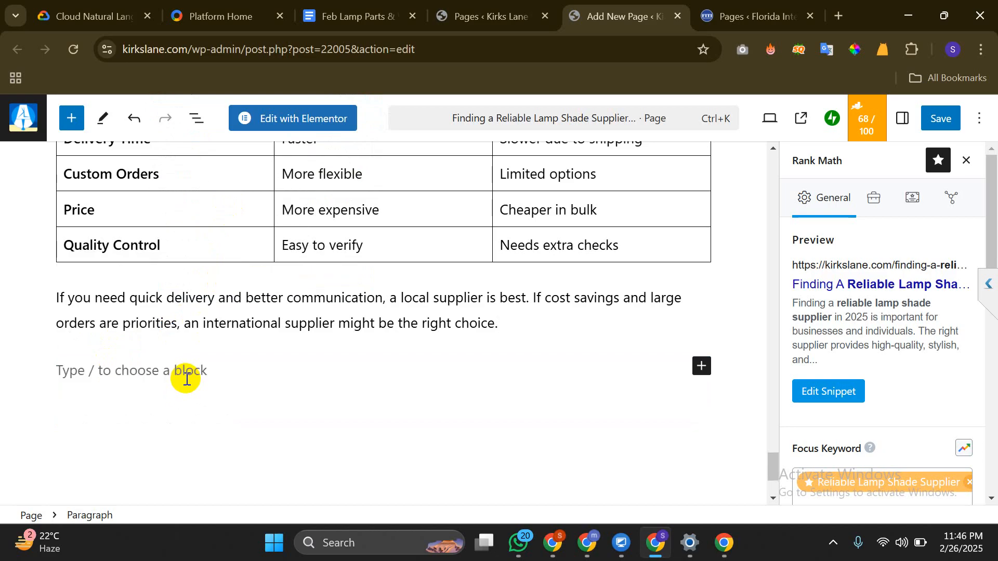
click(71, 119)
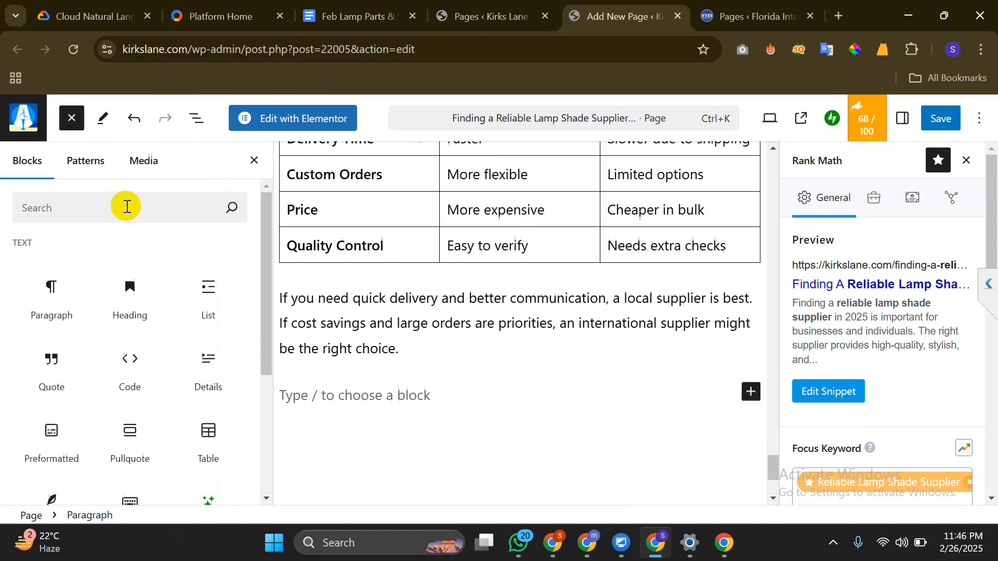
click(127, 207)
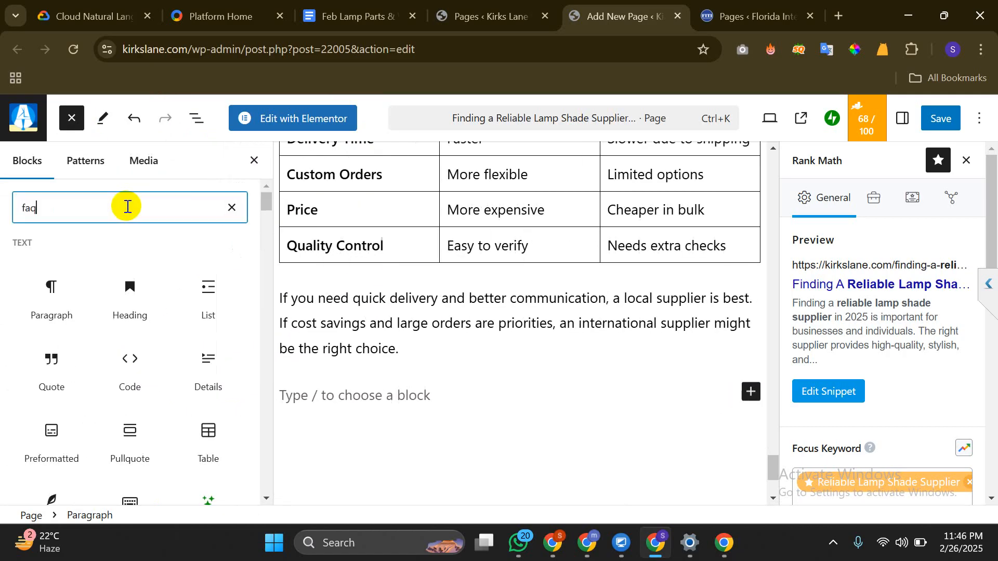
click(35, 307)
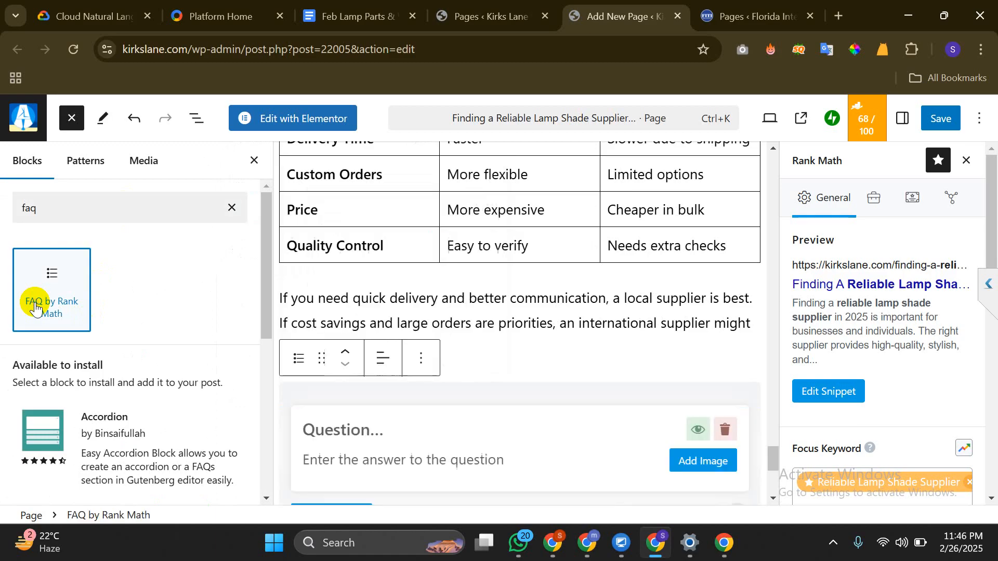
click(259, 170)
scroll(323, 421, down, 2)
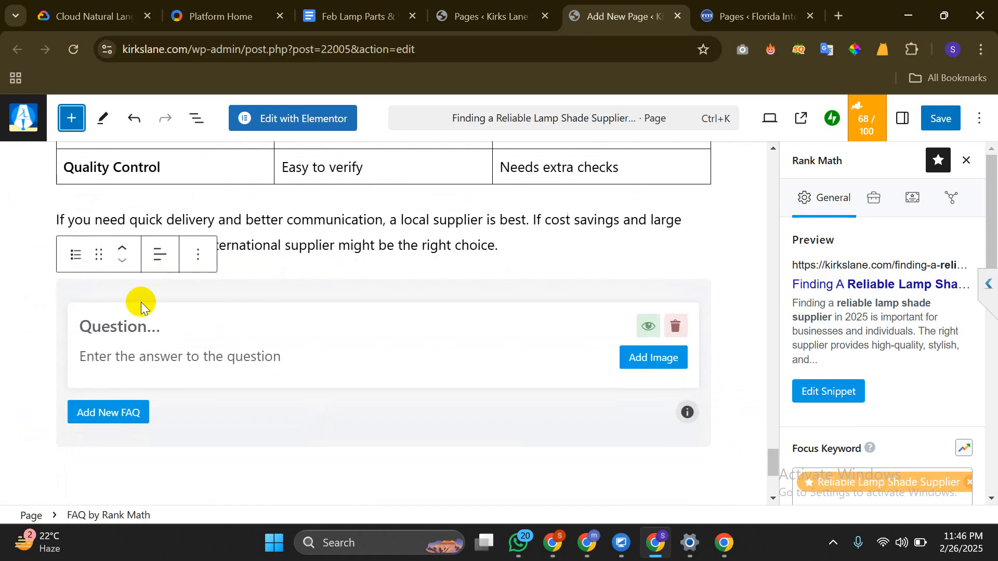
click(116, 410)
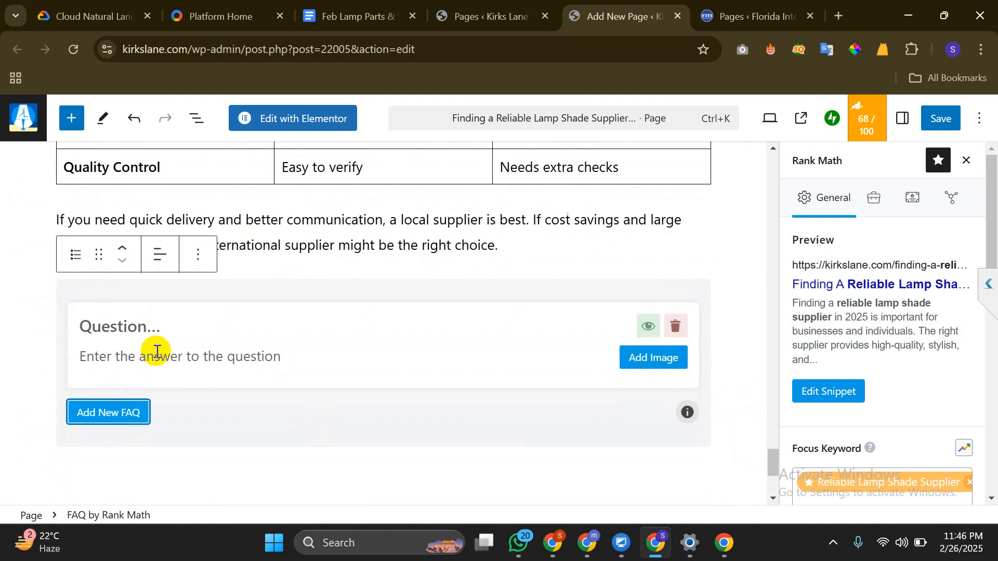
scroll(131, 330, up, 2)
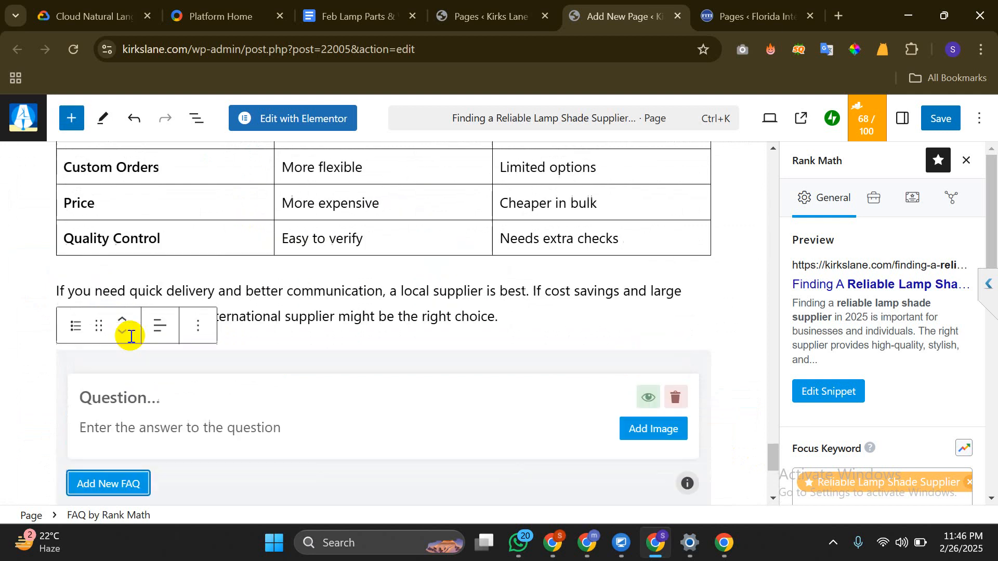
scroll(163, 391, down, 4)
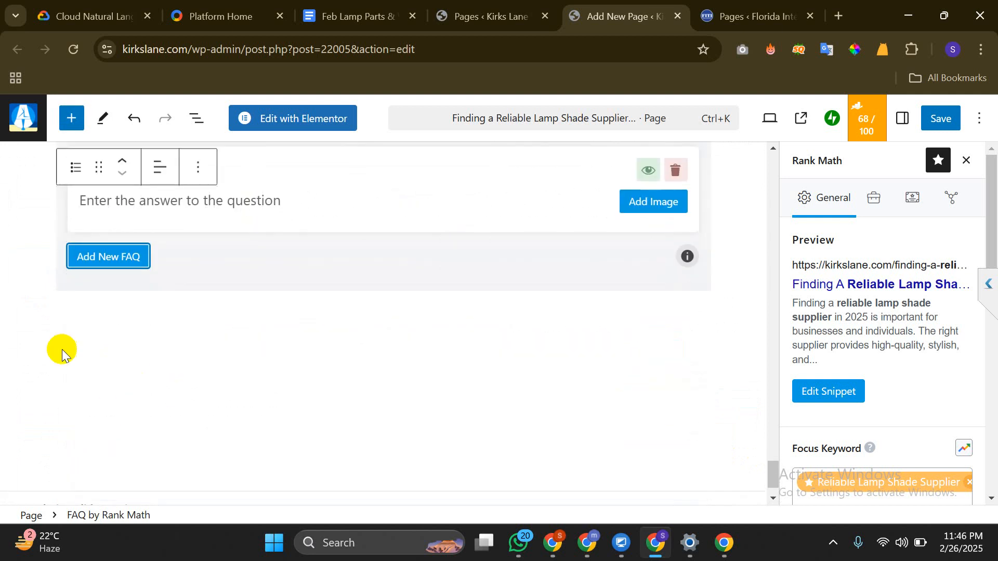
click(108, 362)
scroll(114, 349, up, 2)
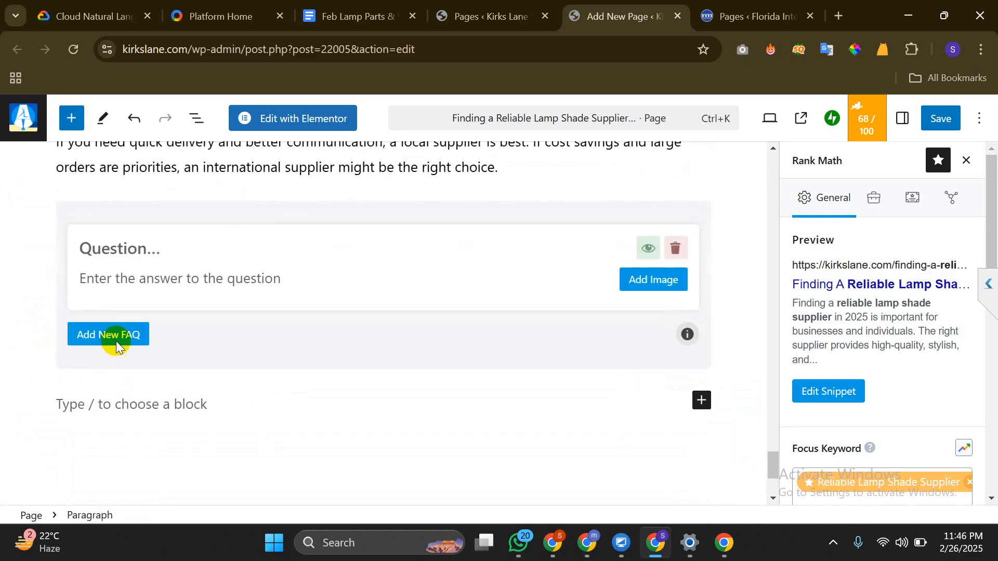
Paste the question 'How can I be sure a supplier is trustworthy?' from the Google Doc into the FAQ question
click(129, 249)
click(499, 14)
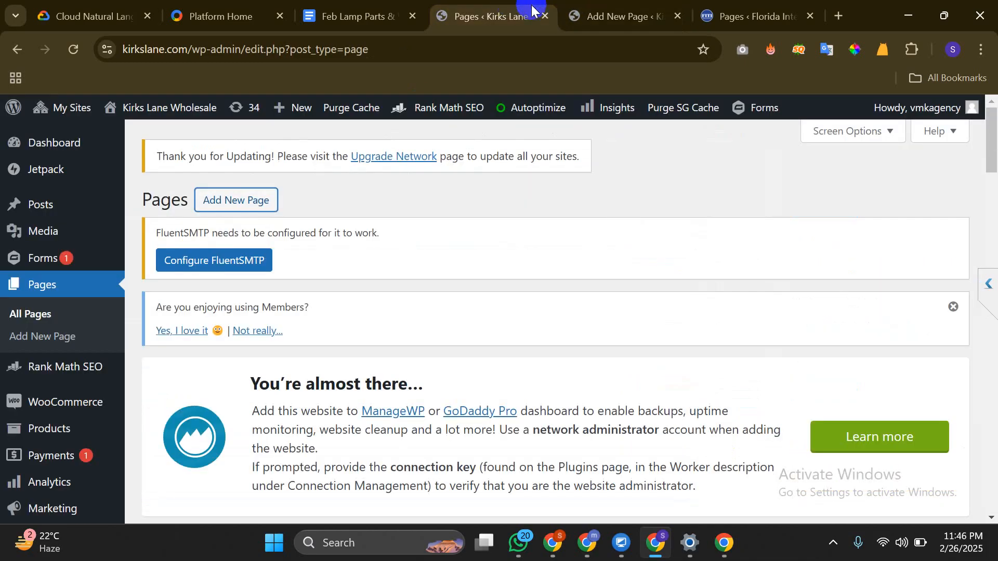
click(748, 6)
click(652, 9)
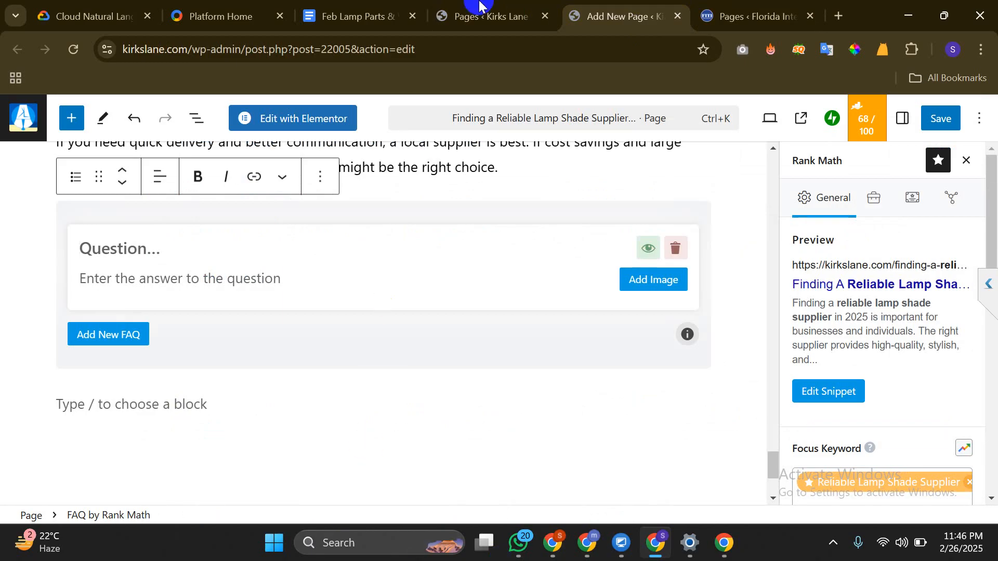
click(381, 6)
scroll(435, 364, down, 3)
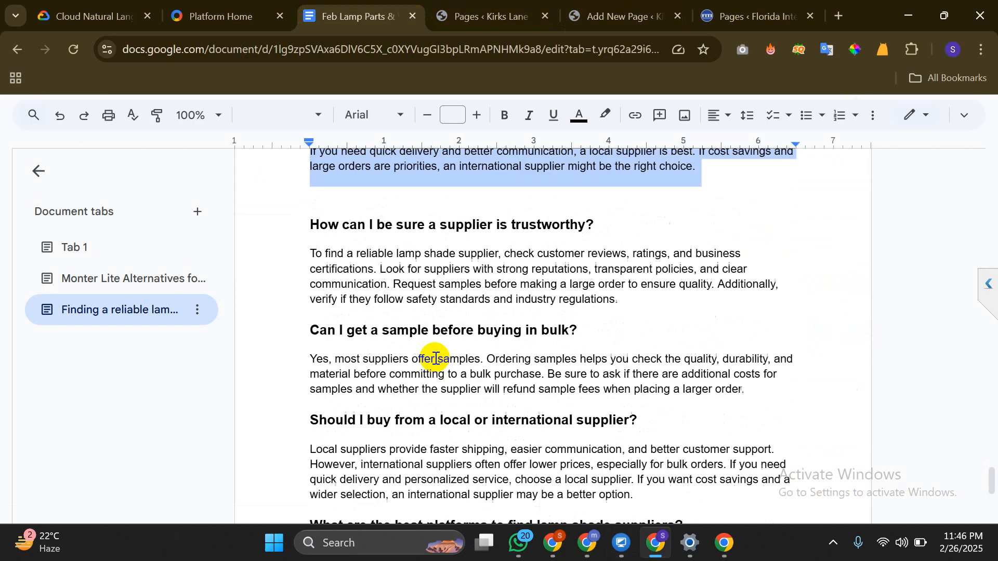
drag(592, 243, 310, 250)
key(ctrl+c)
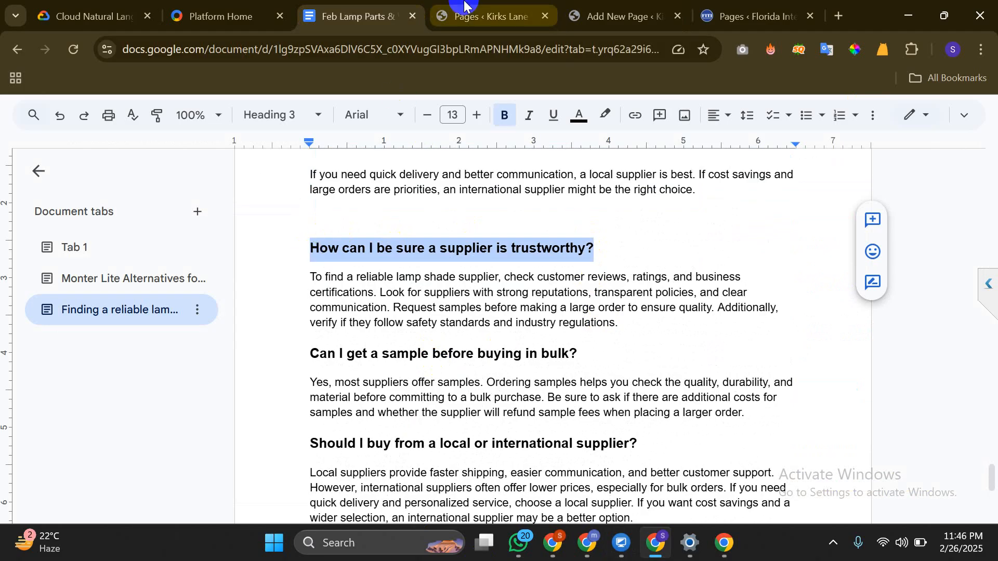
click(486, 16)
click(603, 16)
drag(345, 6, 458, 6)
click(574, 7)
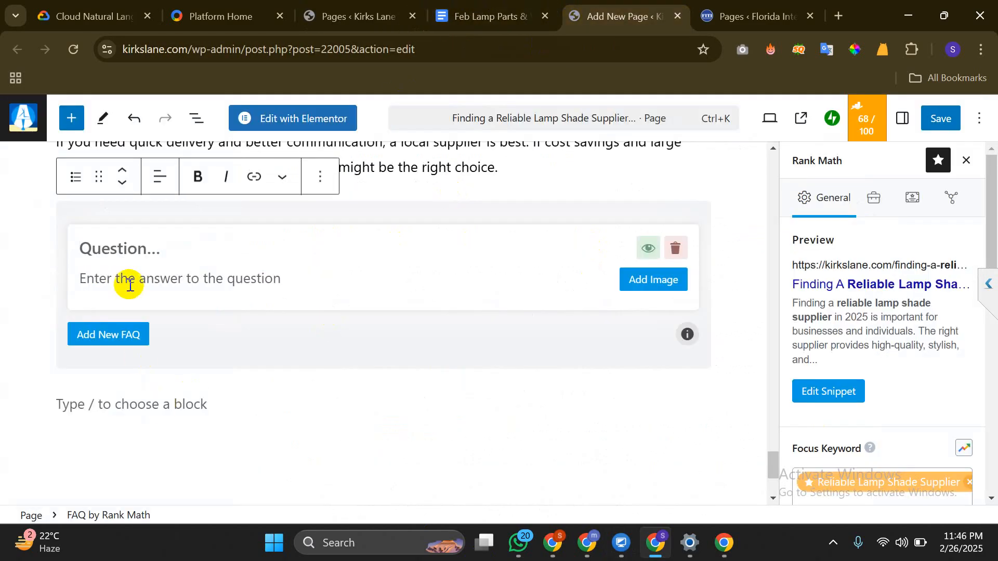
key(ctrl+v)
Paste the matching answer paragraph into the FAQ answer and add a second FAQ item
click(151, 279)
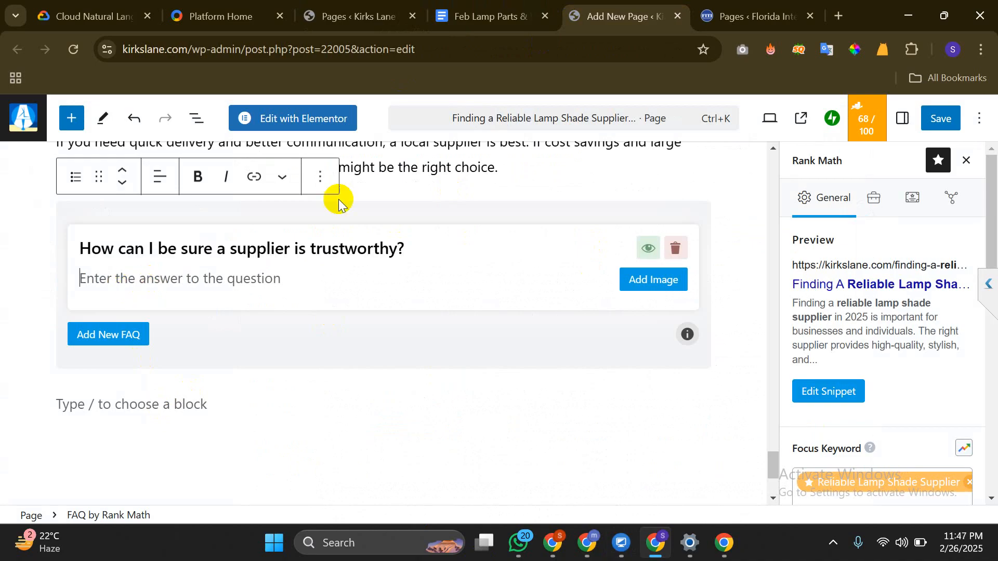
click(549, 6)
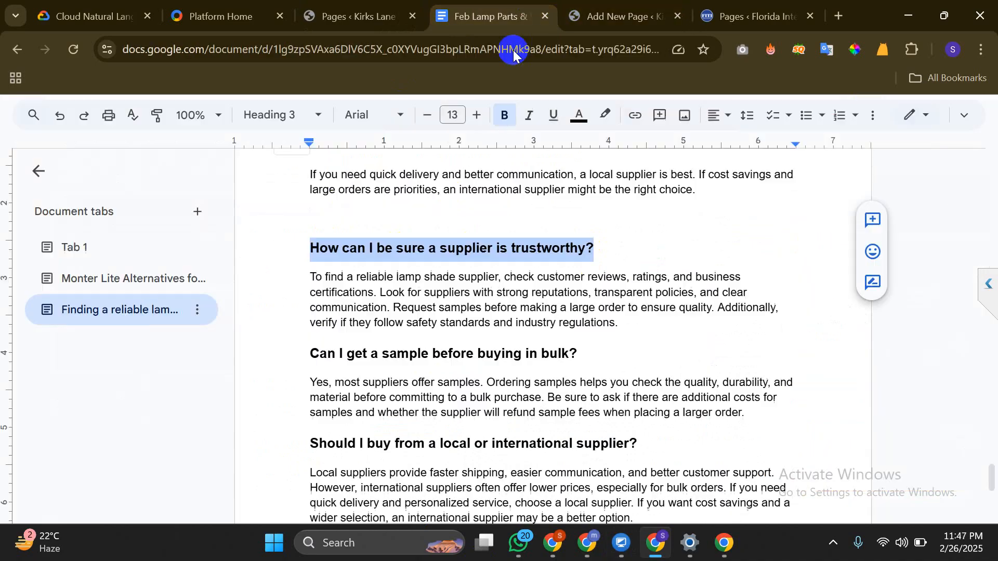
triple_click(452, 308)
key(ctrl+c)
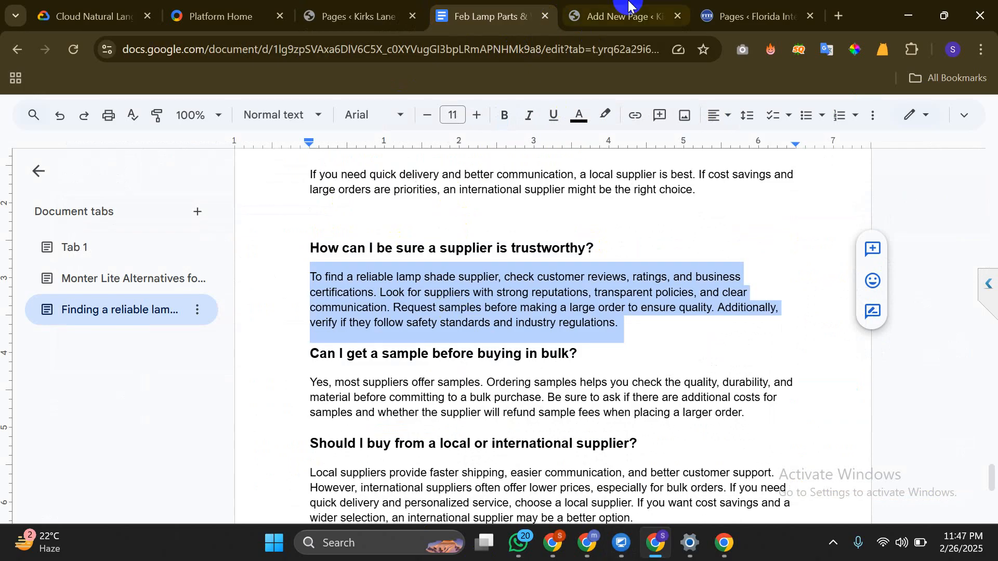
click(624, 16)
key(ctrl+v)
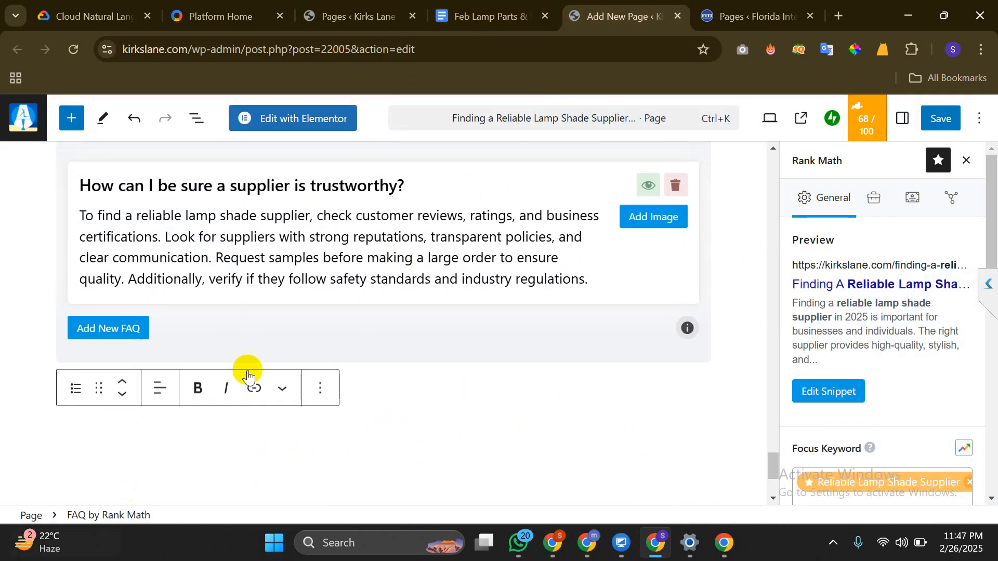
scroll(219, 354, up, 1)
click(125, 415)
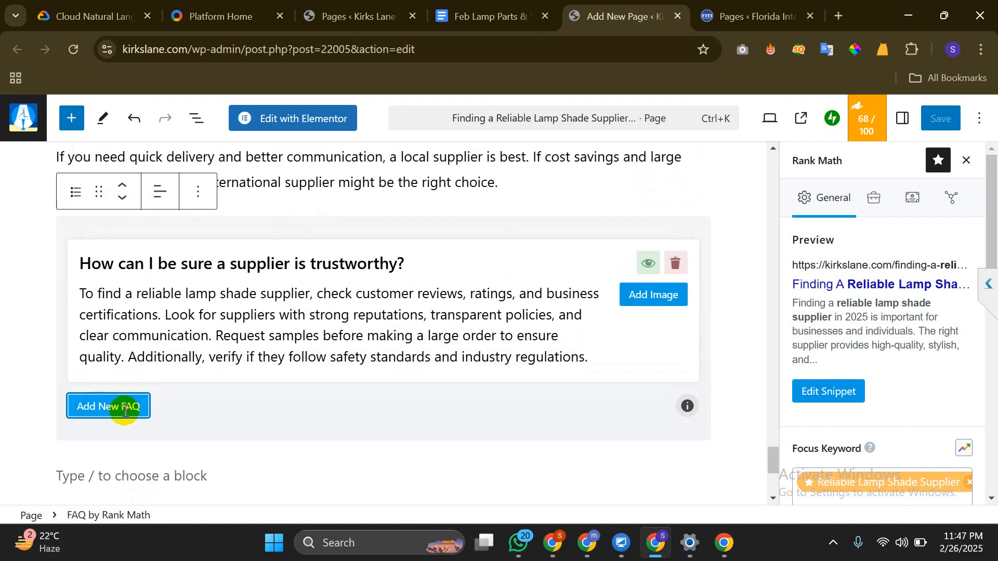
Fill the new FAQ item with the sample-before-bulk-order question and its answer from the Google Doc
click(512, 5)
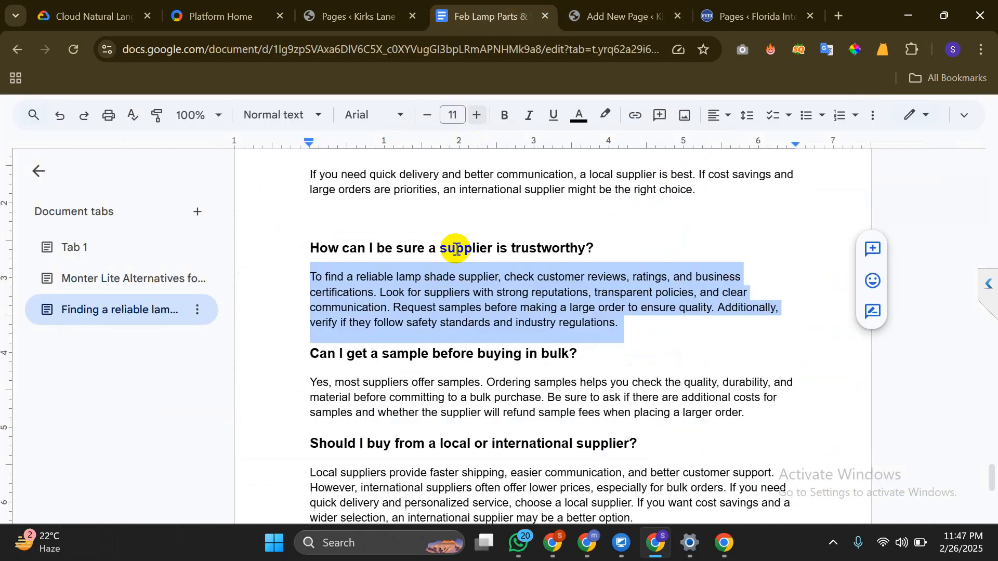
triple_click(461, 350)
key(ctrl+c)
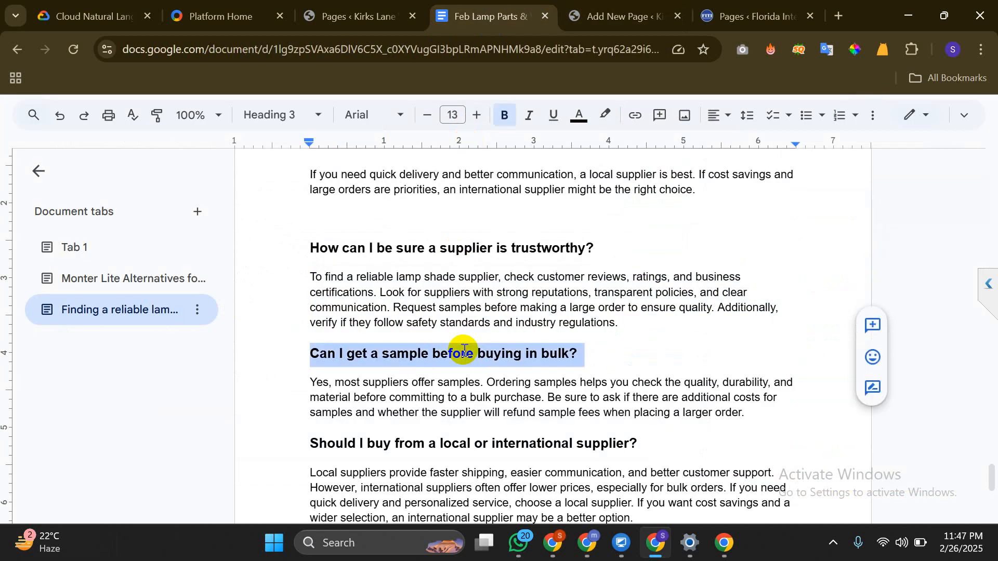
click(619, 16)
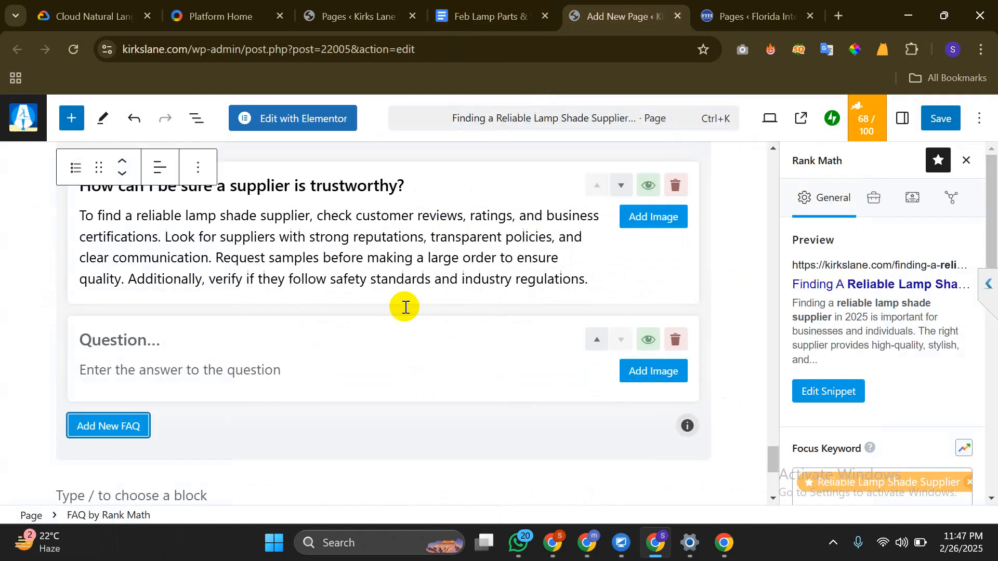
click(251, 349)
key(ctrl+v)
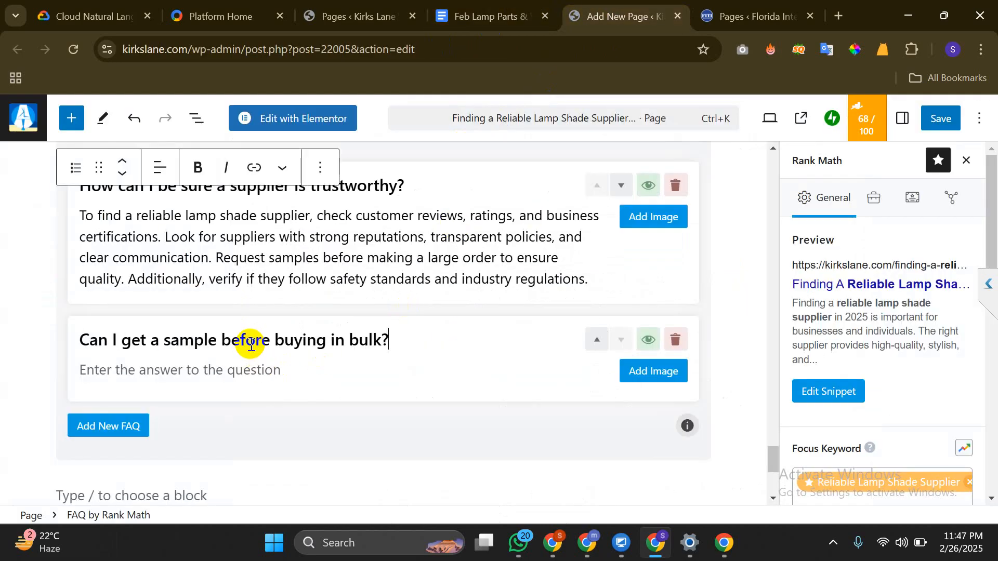
scroll(247, 312, down, 2)
click(474, 15)
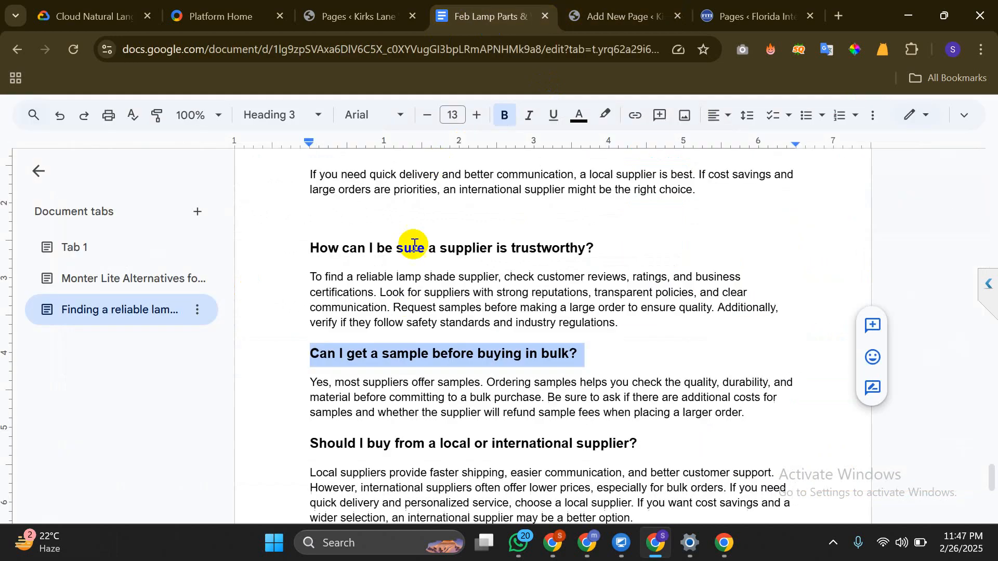
click(404, 408)
triple_click(404, 408)
key(ctrl+c)
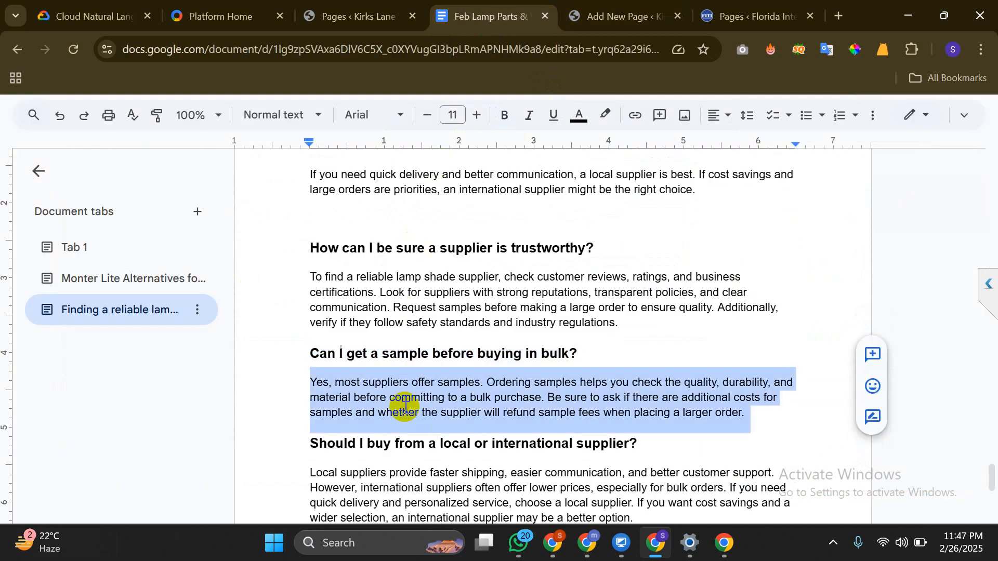
click(619, 15)
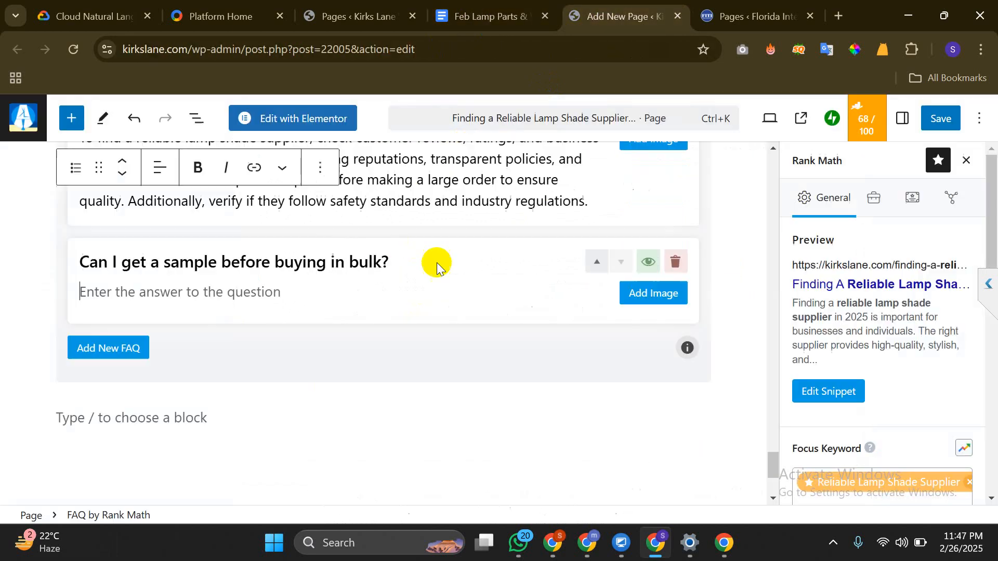
click(367, 285)
key(ctrl+v)
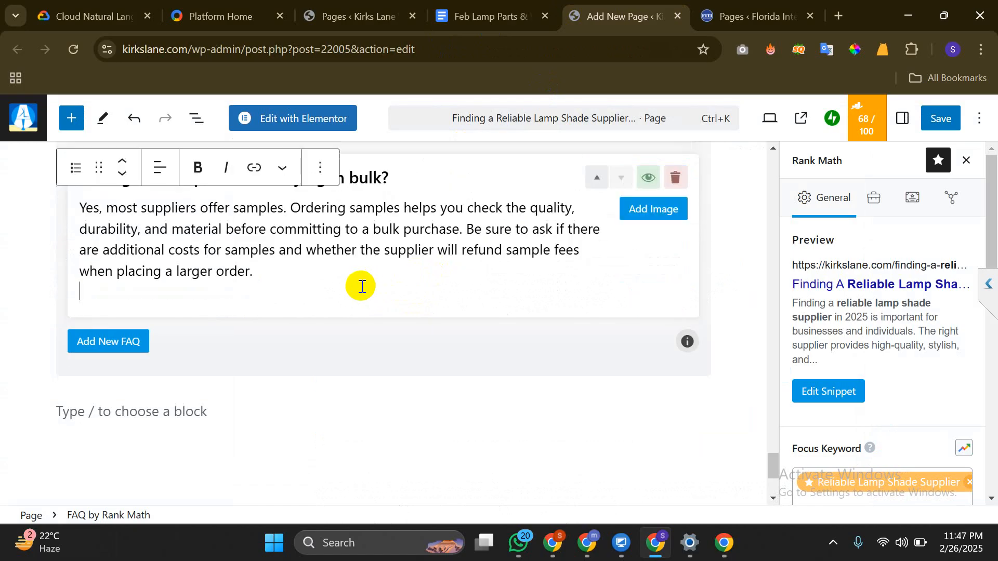
Add a third FAQ item whose question asks about choosing a local or international supplier
click(113, 343)
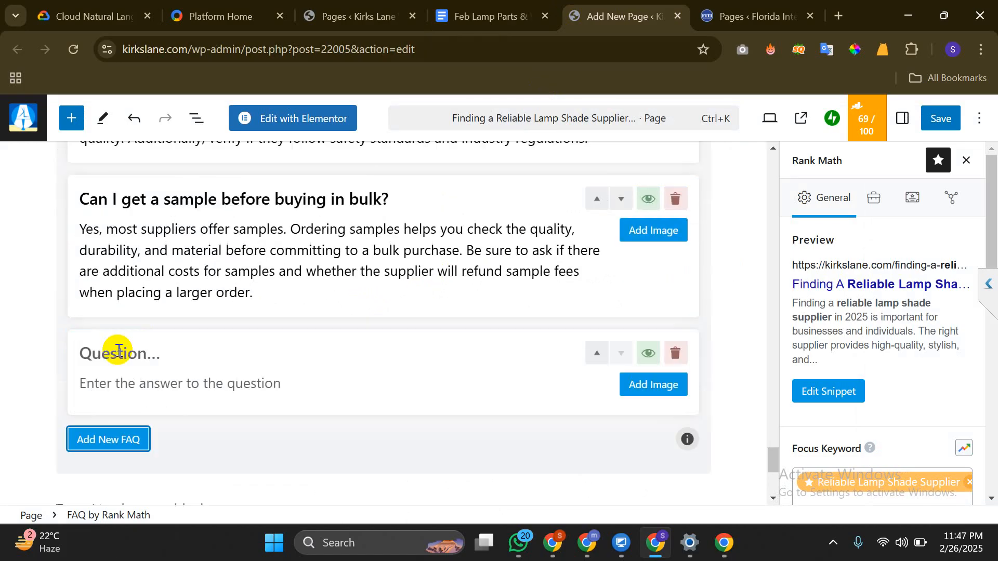
click(521, 5)
scroll(468, 333, down, 5)
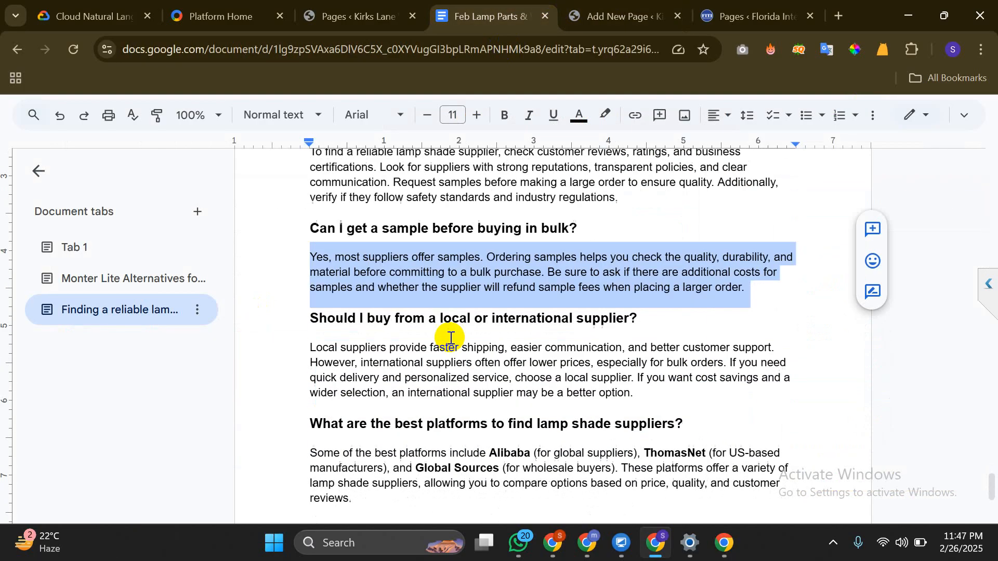
double_click(478, 286)
triple_click(478, 285)
key(ctrl+c)
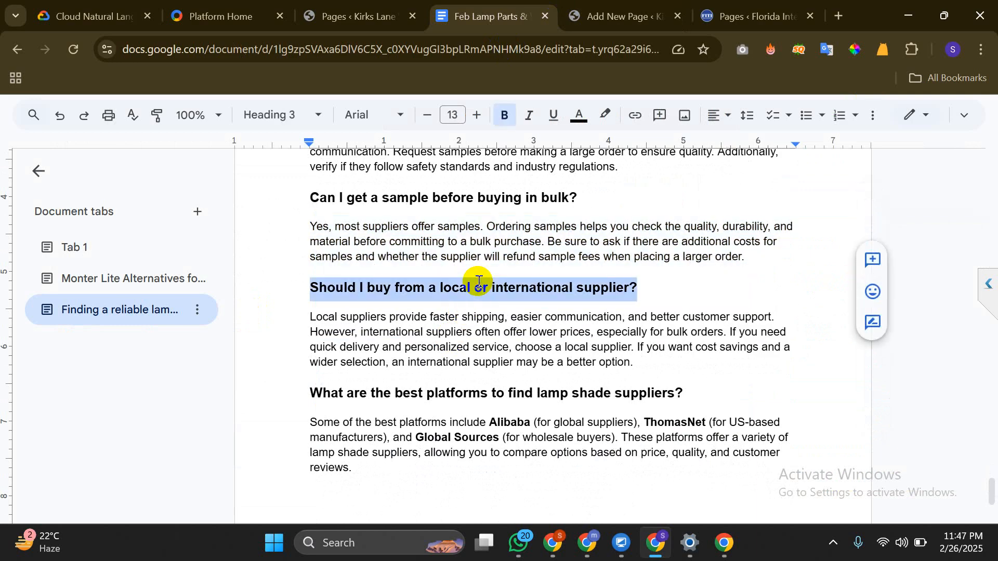
click(596, 24)
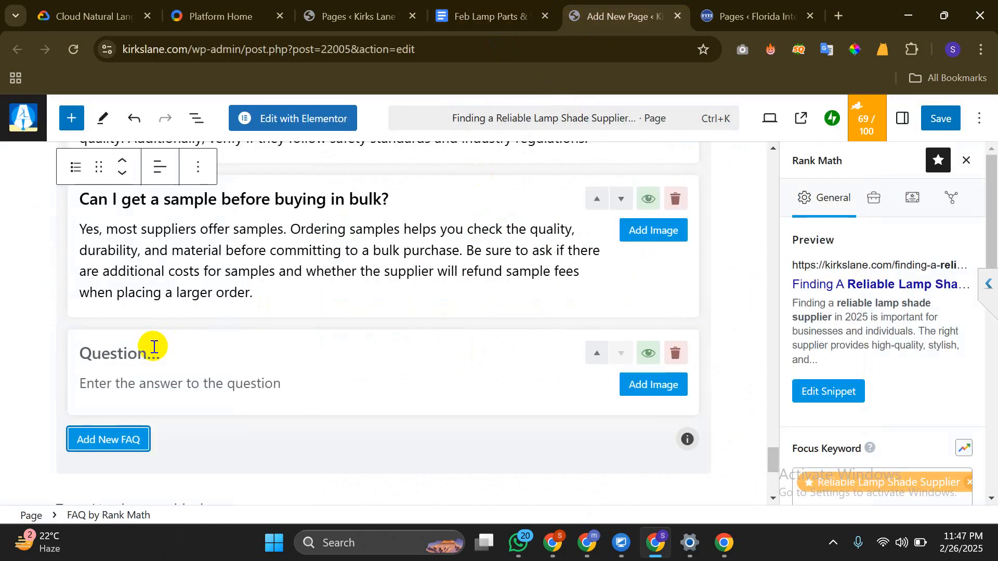
click(153, 347)
key(ctrl+v)
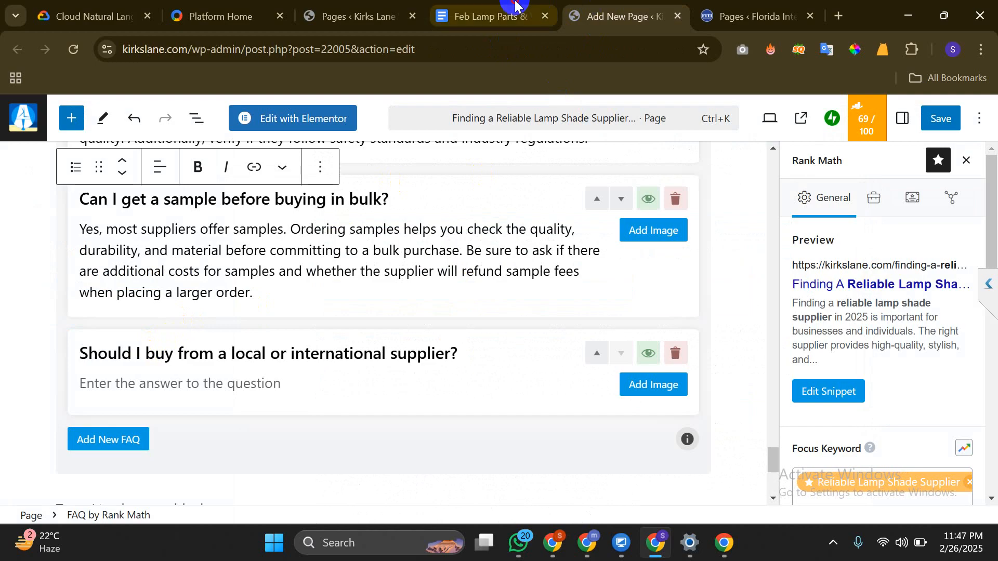
Paste the Local suppliers paragraph as that item's answer, removing the extra empty line
click(491, 16)
click(400, 363)
triple_click(400, 363)
key(ctrl+c)
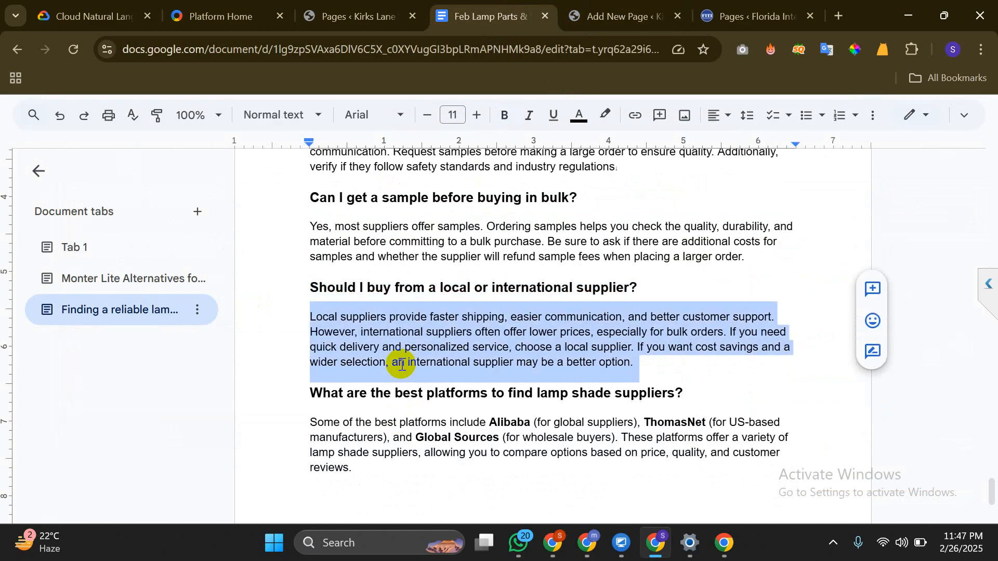
click(585, 16)
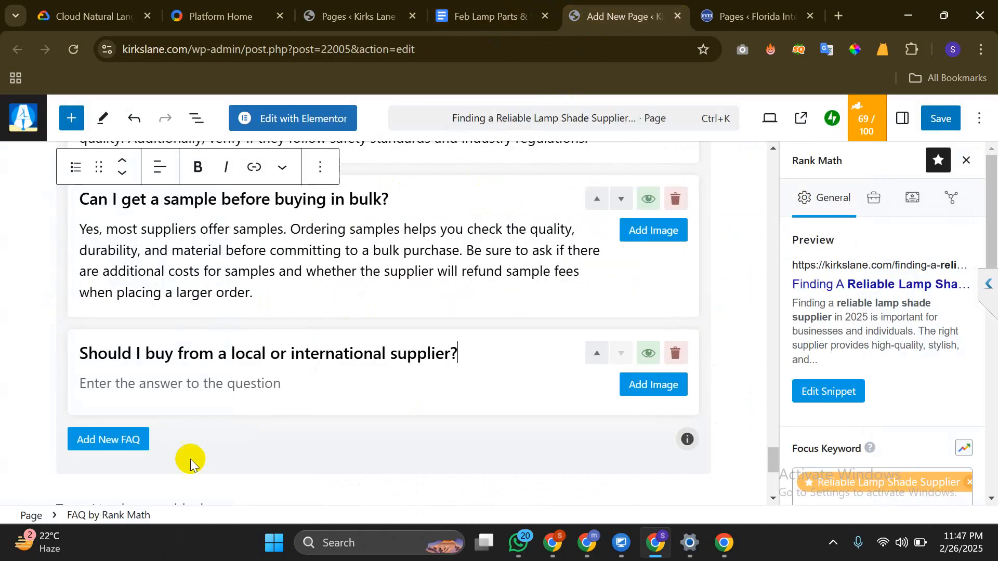
click(178, 384)
key(ctrl+v)
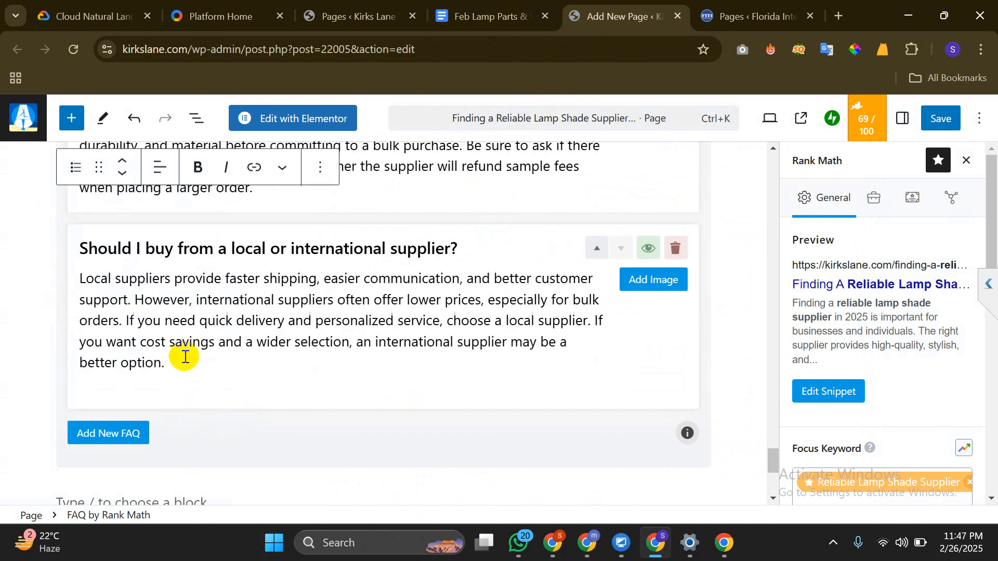
key(BackSpace)
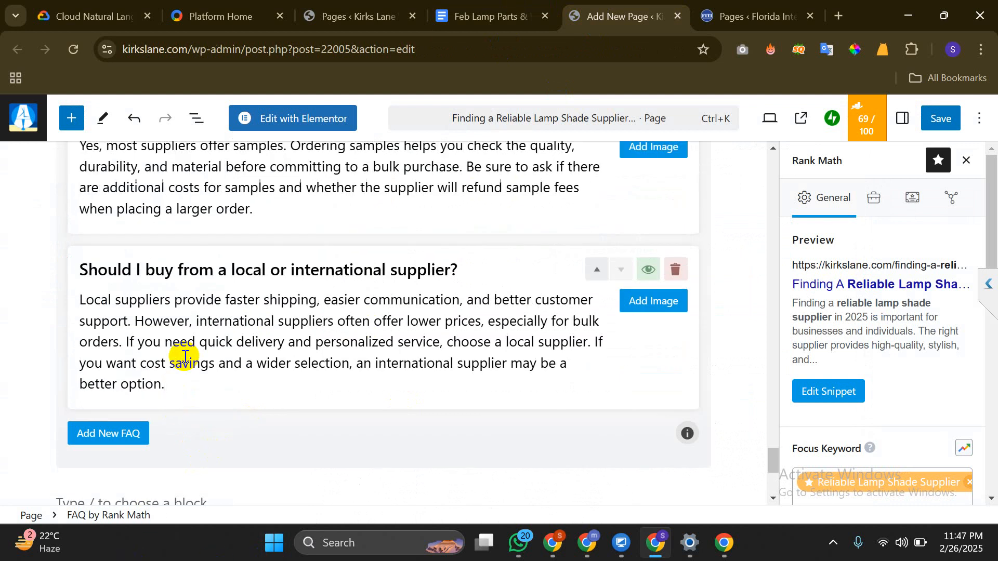
scroll(185, 357, down, 1)
Add another FAQ item with the question about the best platforms to find suppliers
click(101, 364)
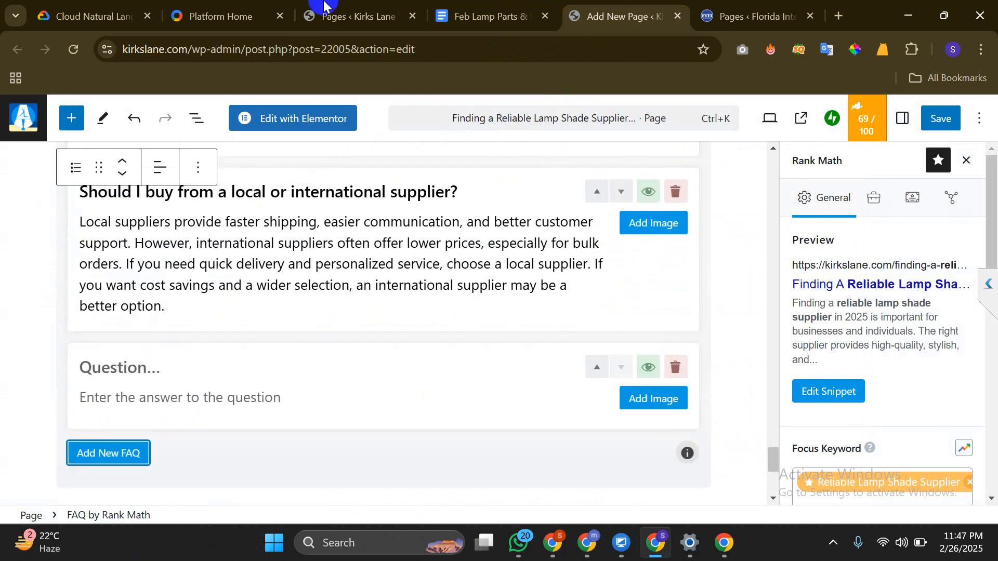
click(452, 16)
scroll(370, 213, down, 2)
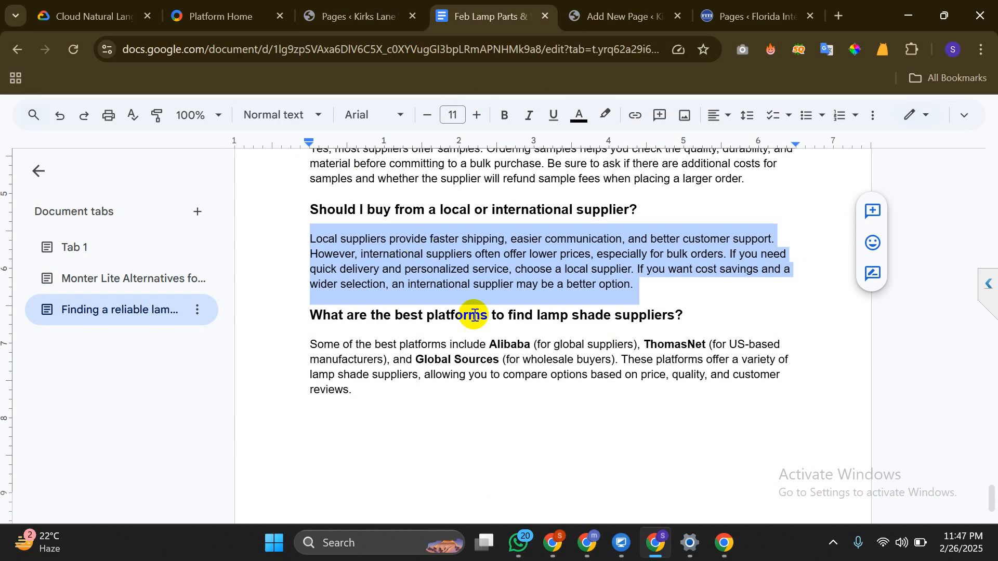
triple_click(563, 314)
key(ctrl+c)
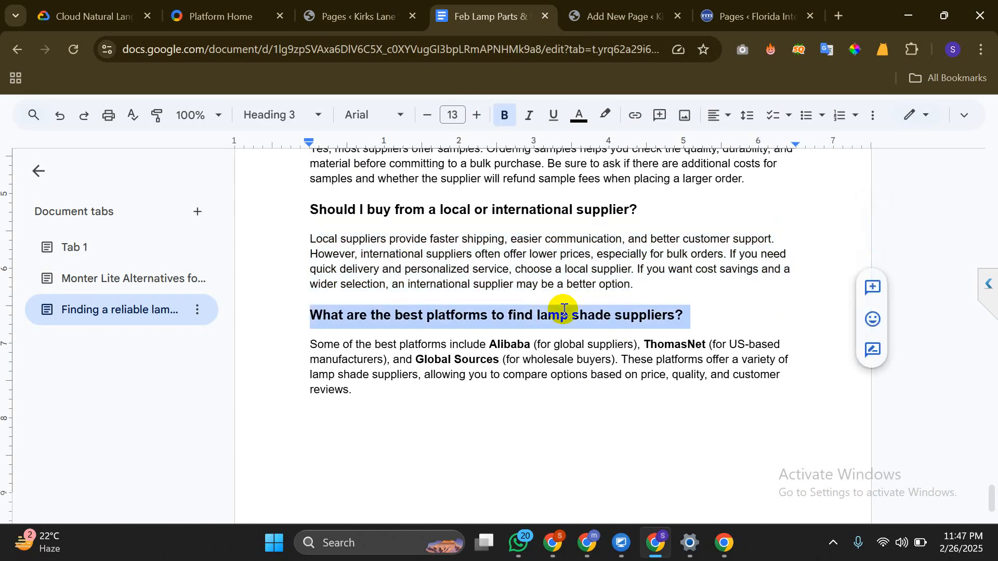
click(619, 16)
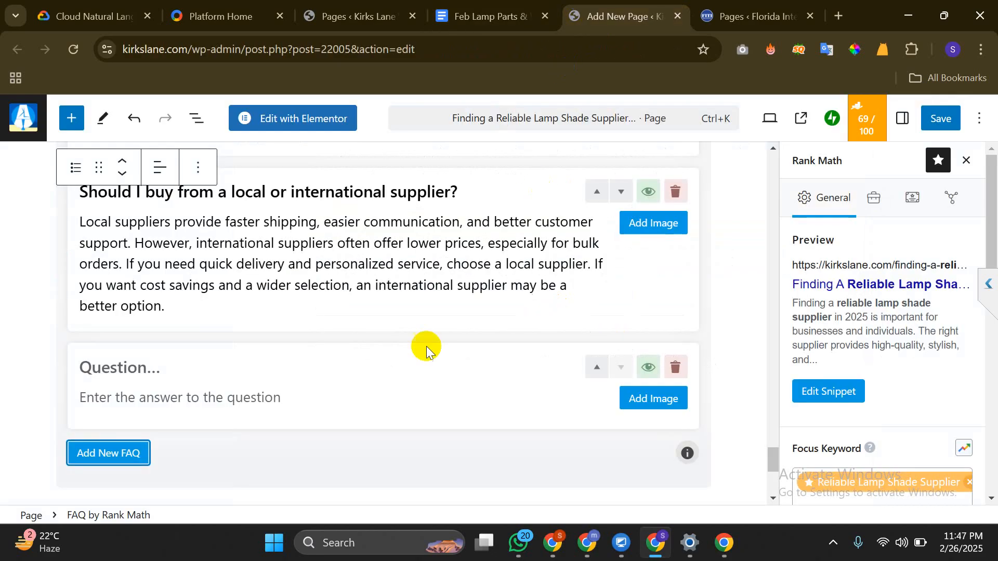
click(223, 383)
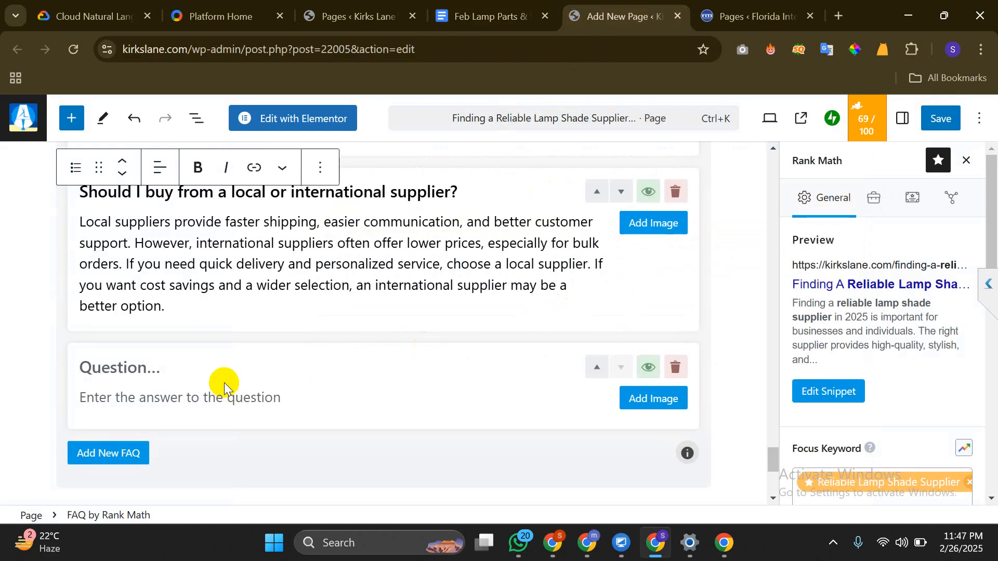
key(ctrl+v)
Paste the platforms paragraph from the Google Doc as that item's answer
click(504, 5)
scroll(446, 296, down, 2)
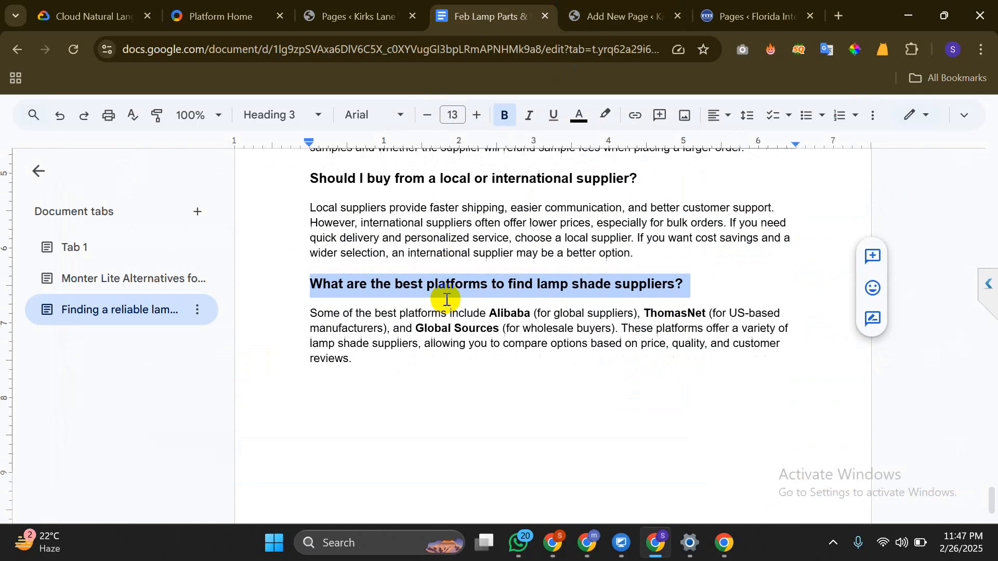
triple_click(446, 298)
key(ctrl+c)
scroll(446, 299, down, 1)
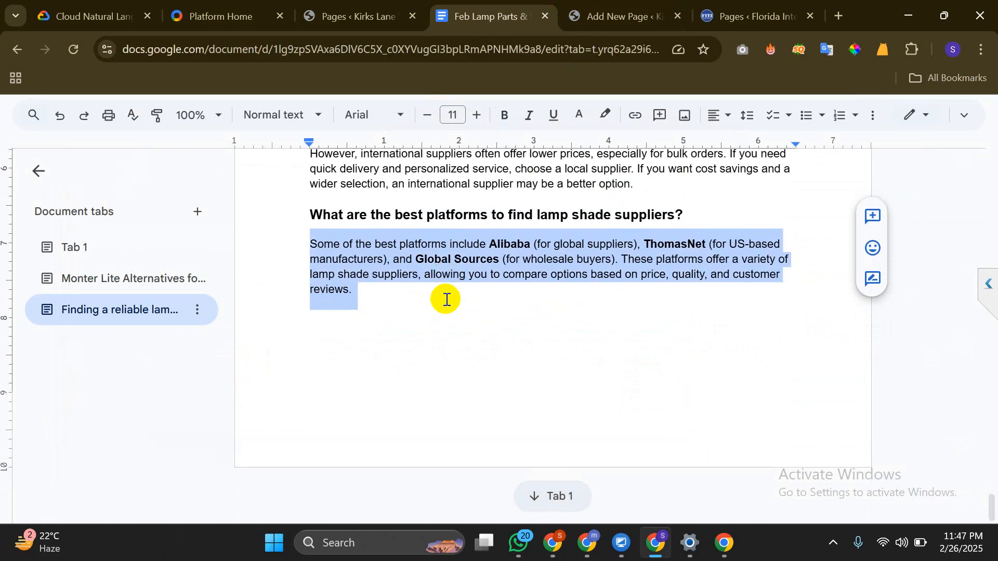
click(571, 12)
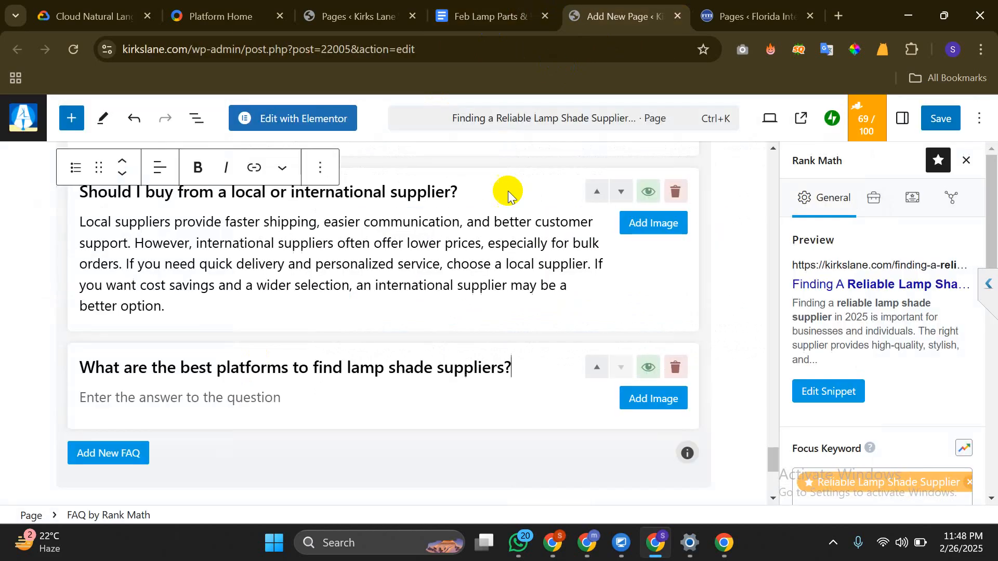
click(241, 395)
key(ctrl+v)
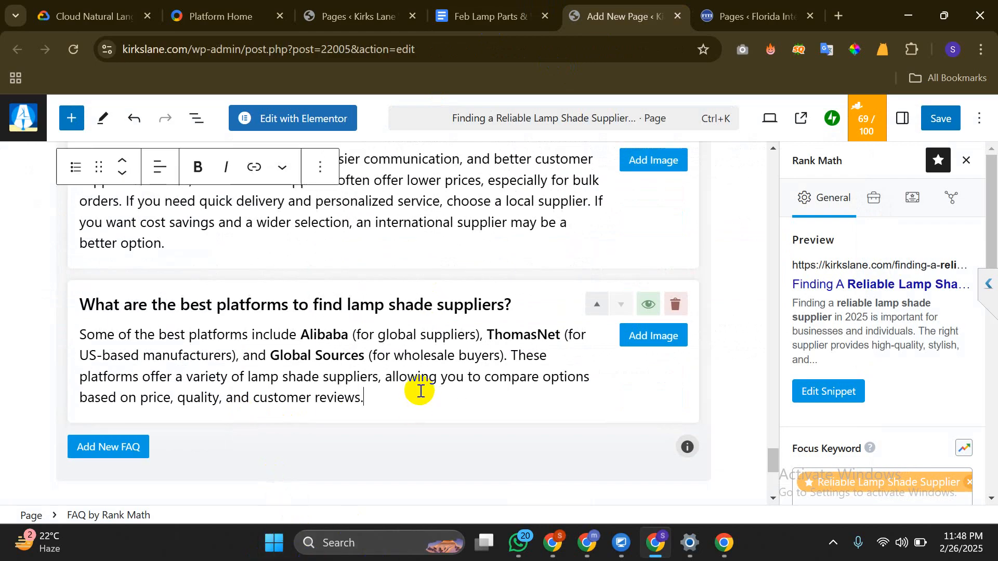
scroll(385, 353, up, 8)
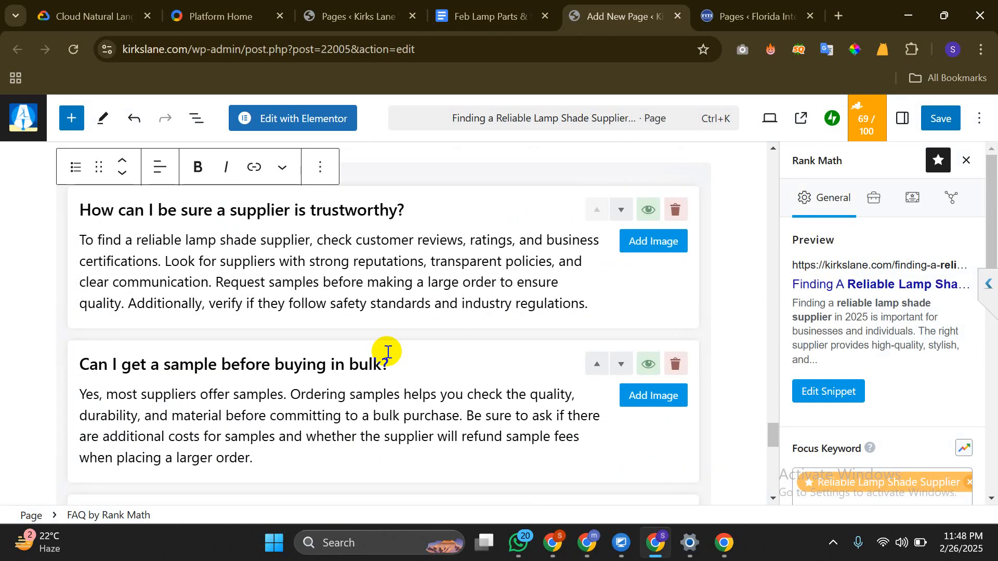
Dismiss the first FAQ's image picker without adding an image, then bring up the PageSpeed Insights window
scroll(387, 352, up, 3)
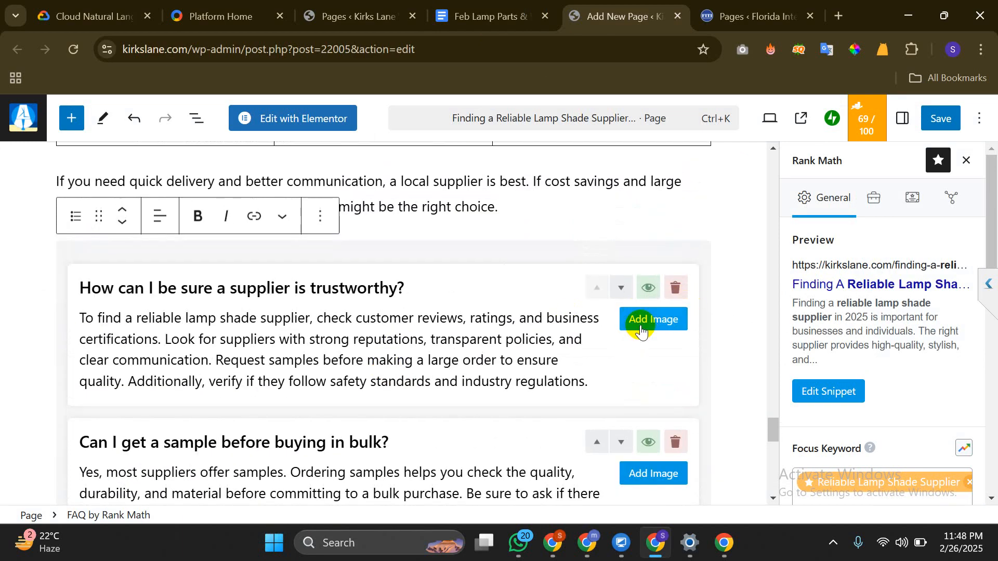
click(641, 329)
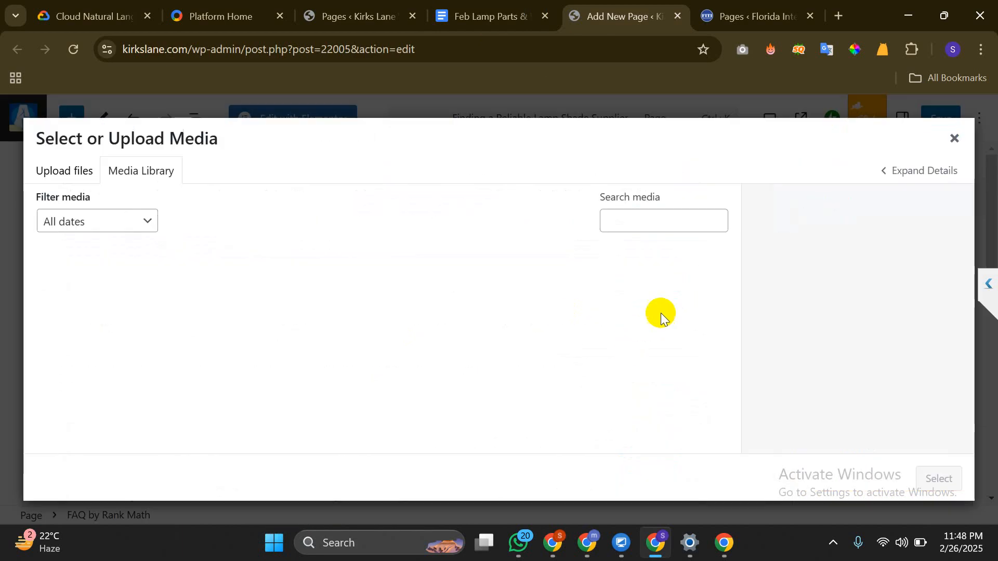
click(954, 138)
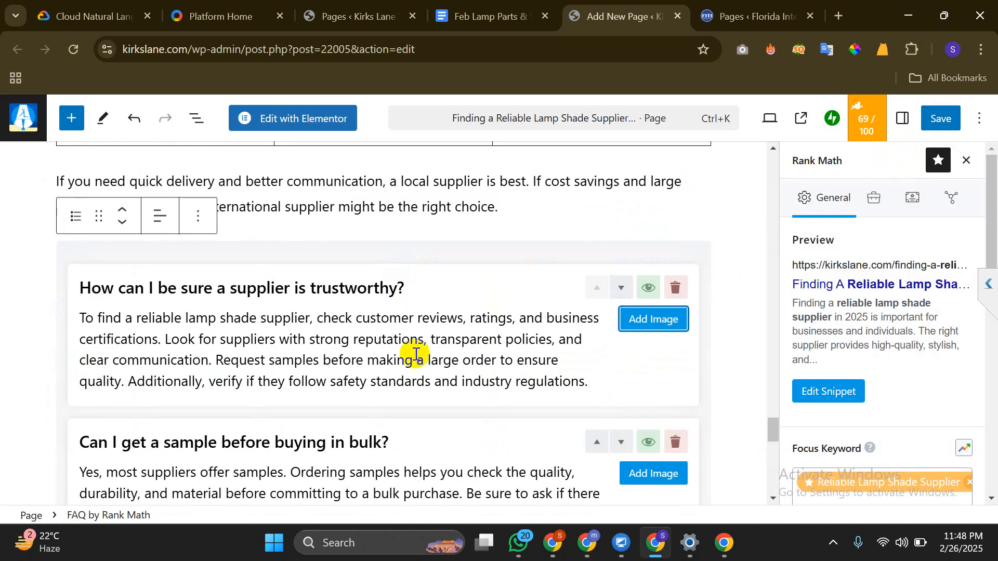
scroll(416, 353, up, 3)
scroll(417, 345, down, 3)
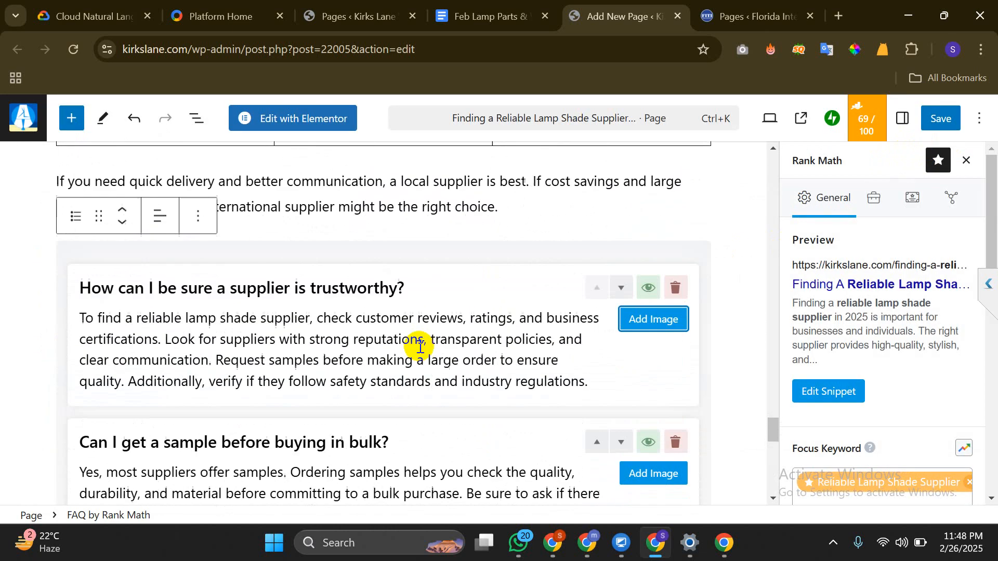
click(26, 326)
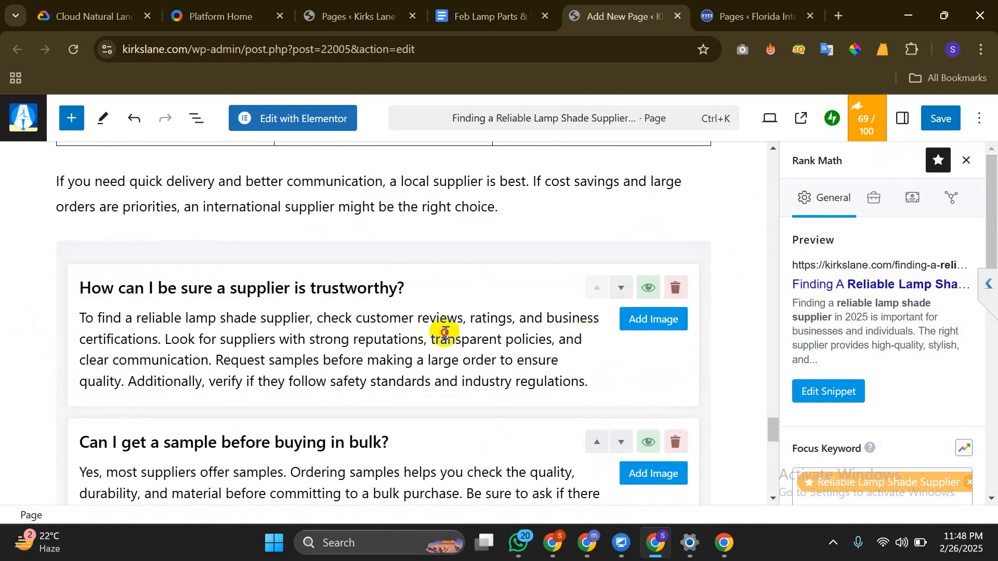
drag(447, 339, 527, 318)
click(488, 344)
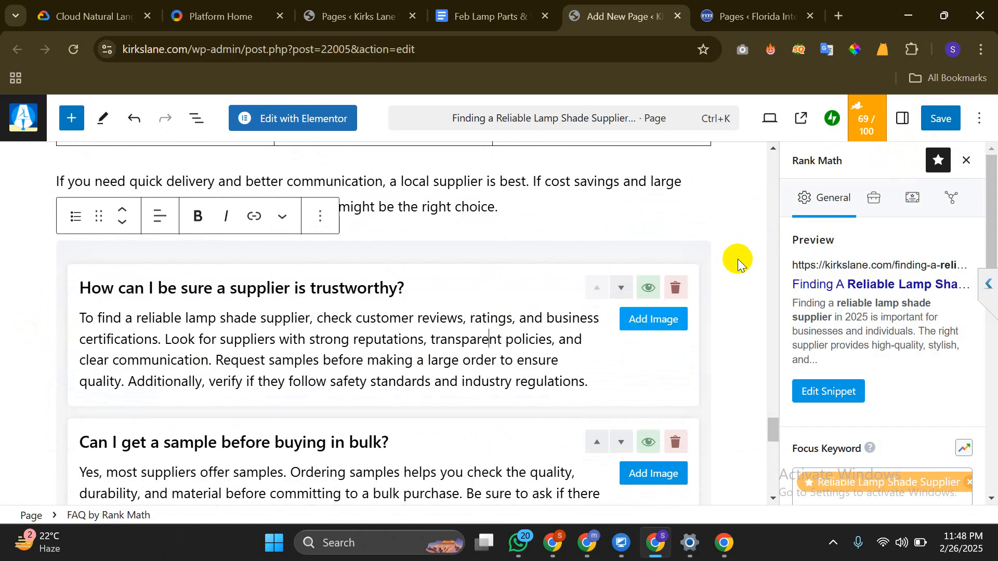
click(738, 558)
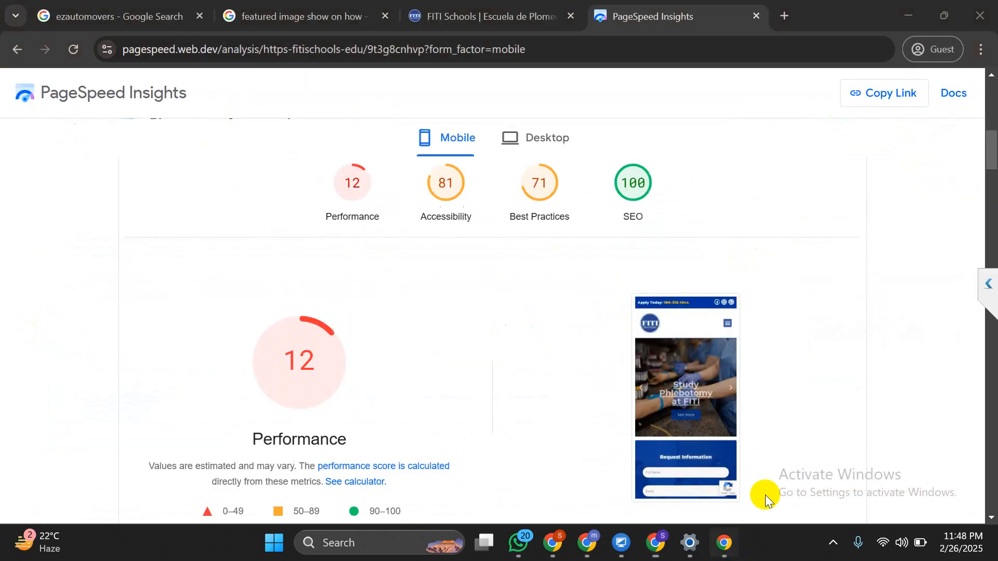
Browse the ezautomovers search results, expanding and collapsing the long-distance car transport question
click(187, 15)
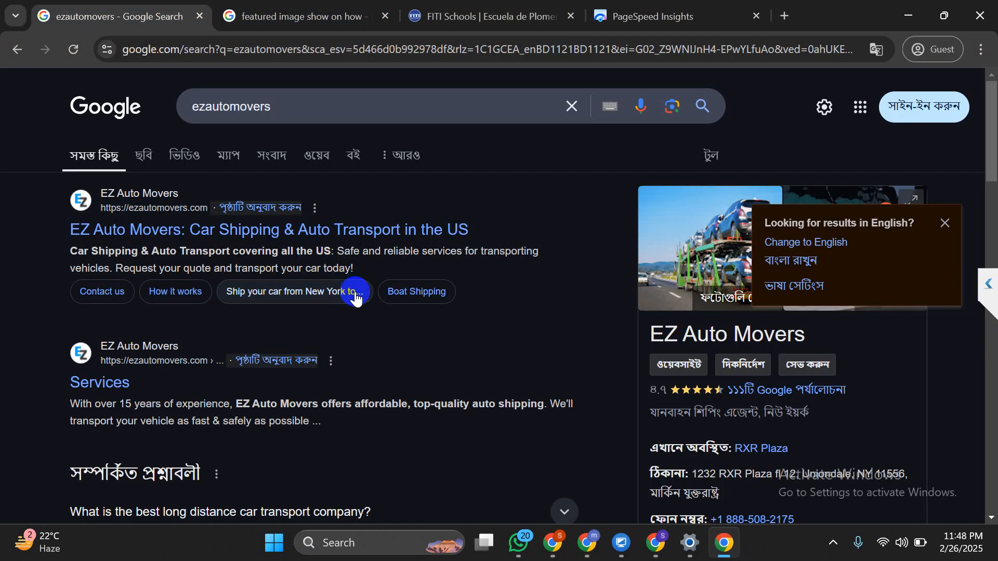
scroll(357, 291, down, 10)
scroll(356, 291, up, 8)
scroll(356, 292, down, 1)
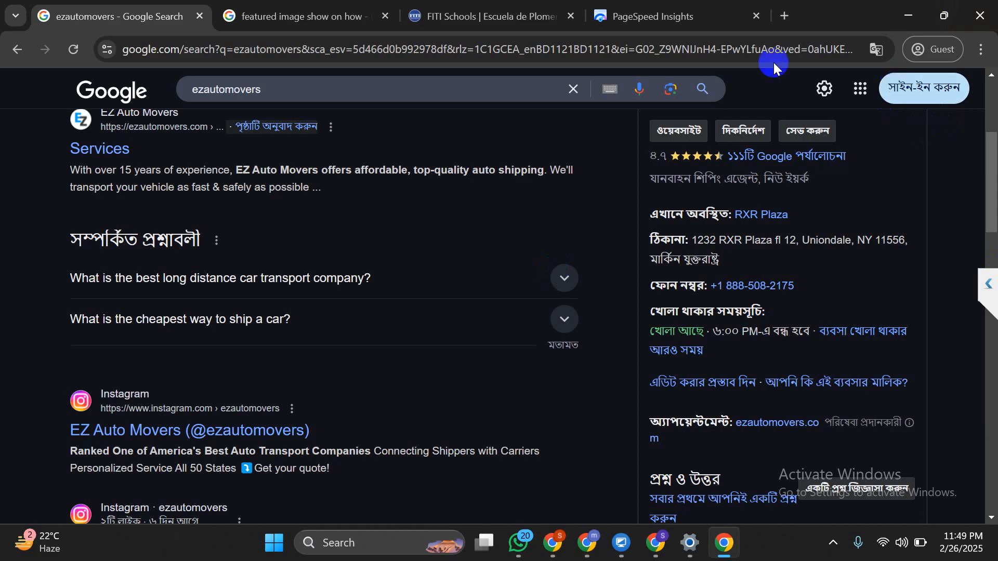
click(325, 281)
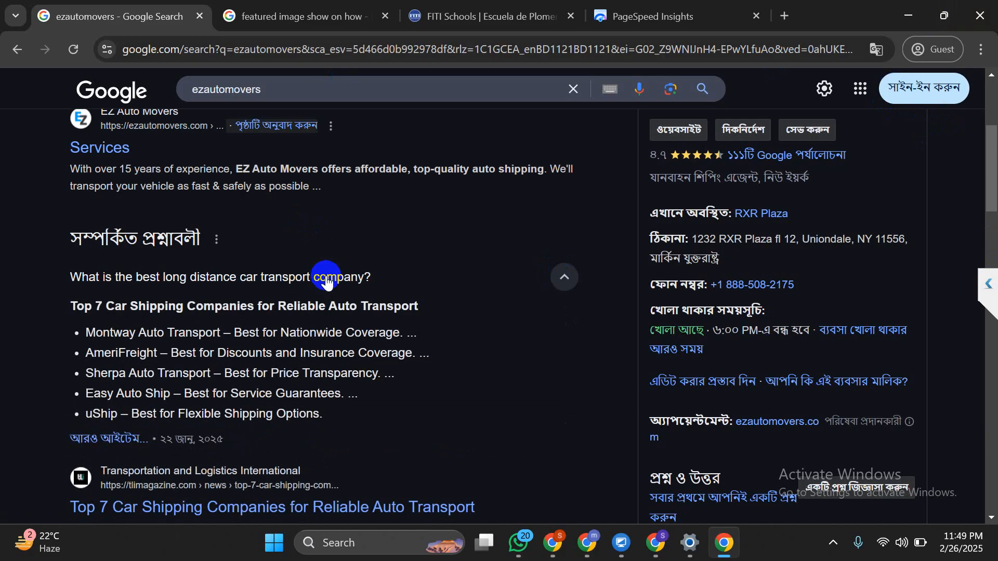
scroll(327, 276, down, 2)
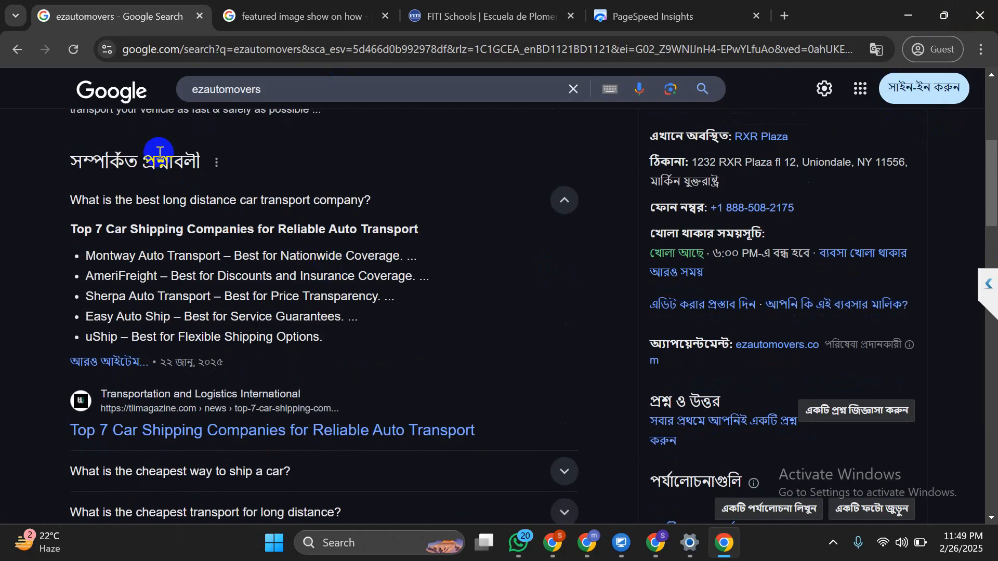
triple_click(102, 166)
click(289, 281)
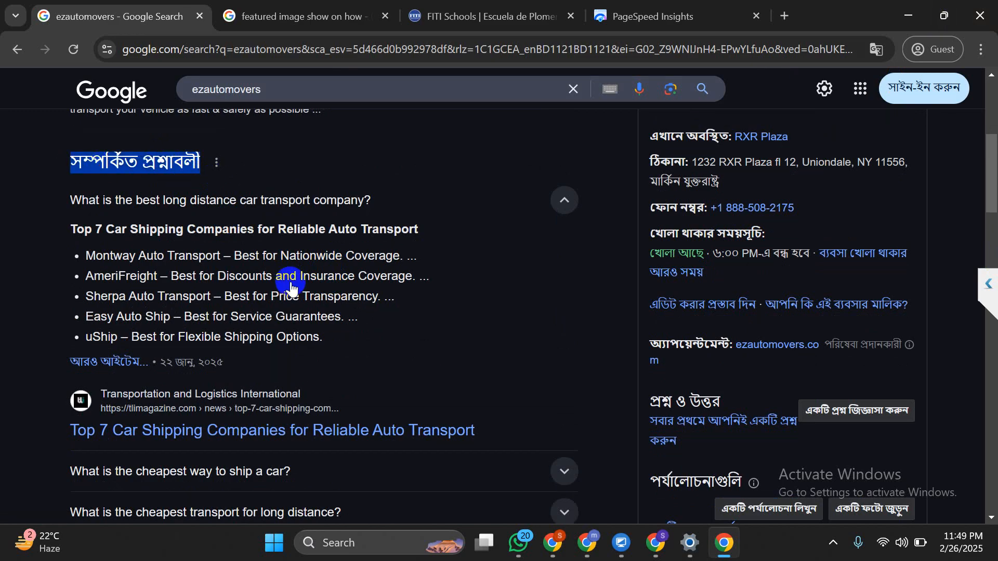
click(565, 200)
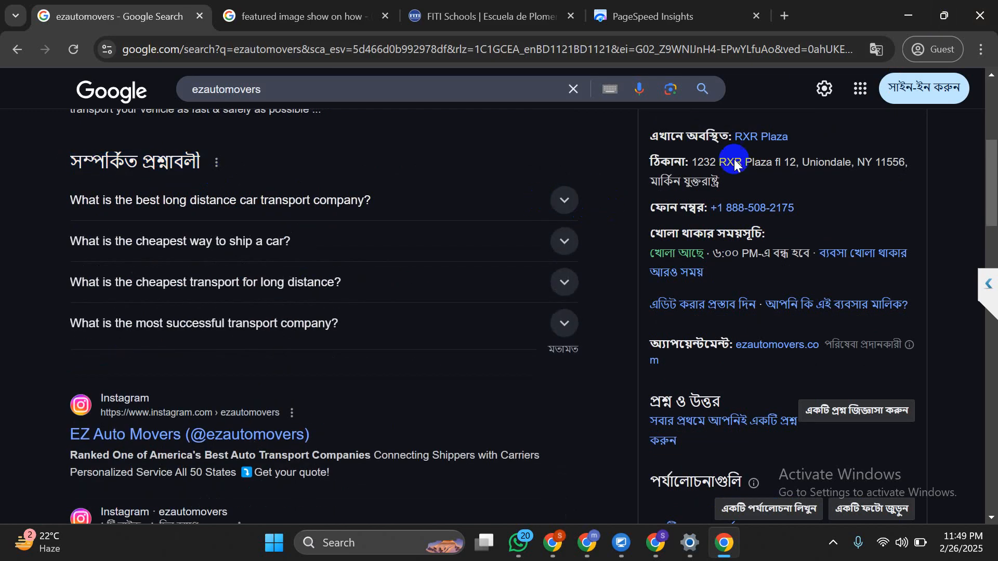
Translate the results into English, expand the long-distance driving cars answer, and return to WordPress
click(881, 58)
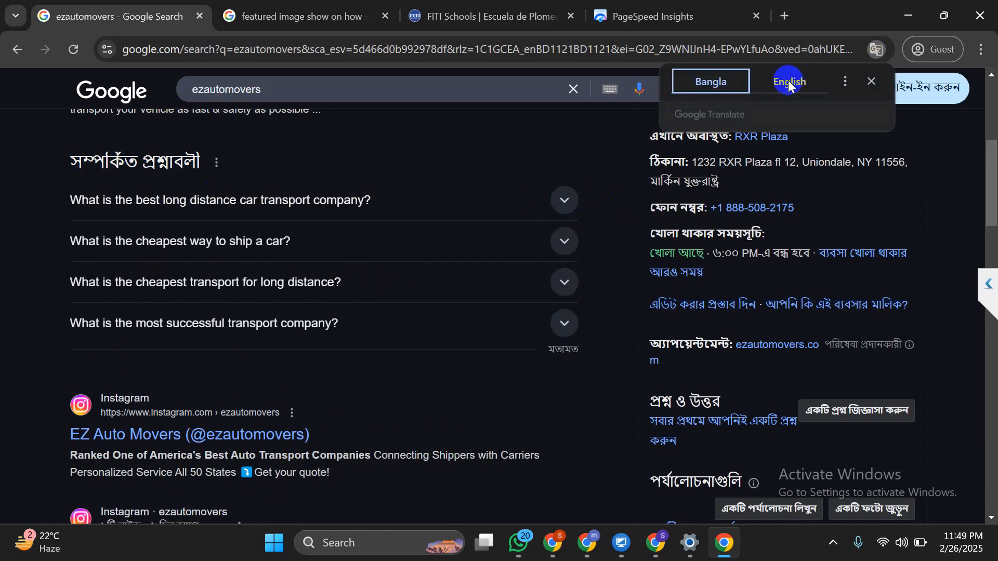
click(788, 82)
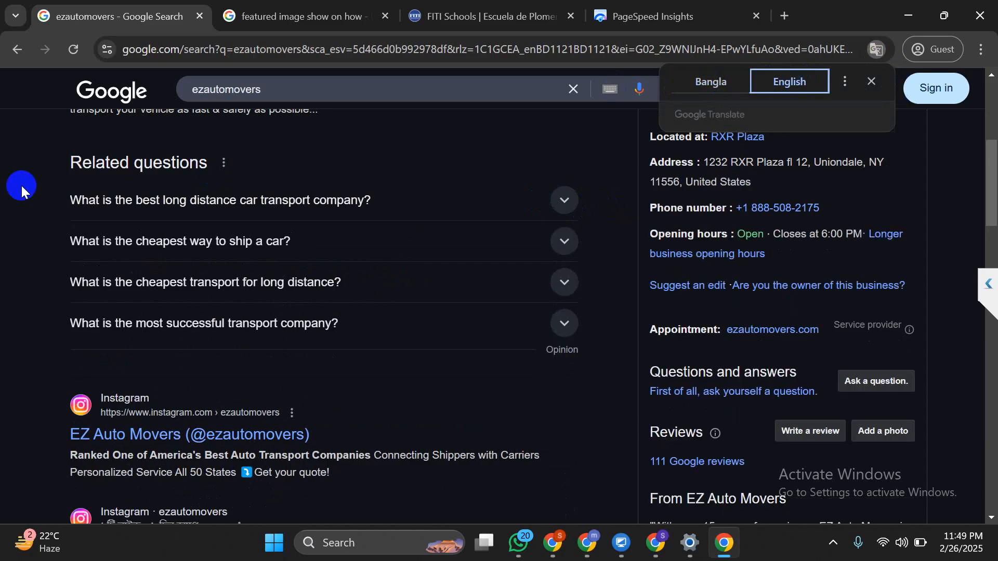
scroll(216, 165, down, 20)
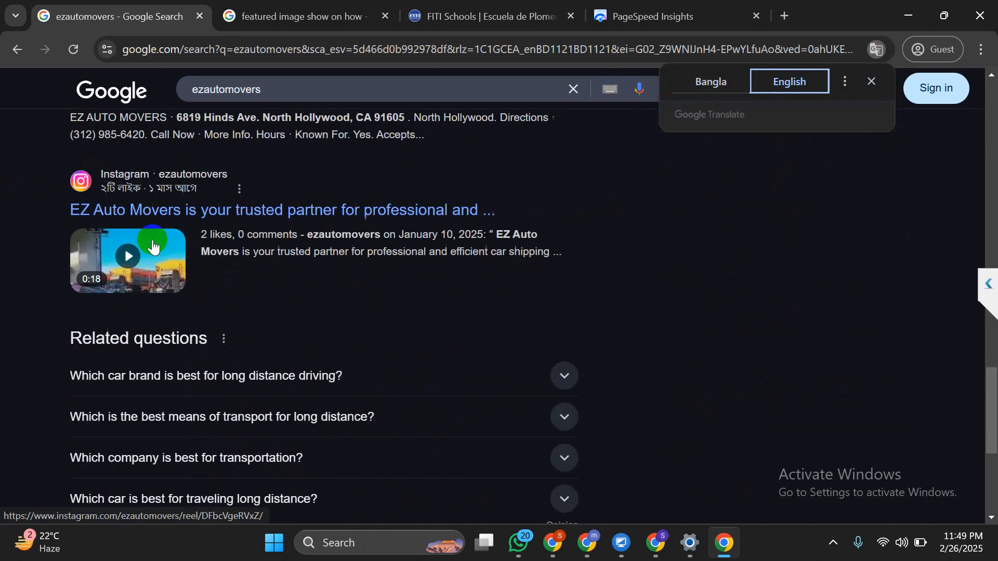
drag(113, 274, 351, 284)
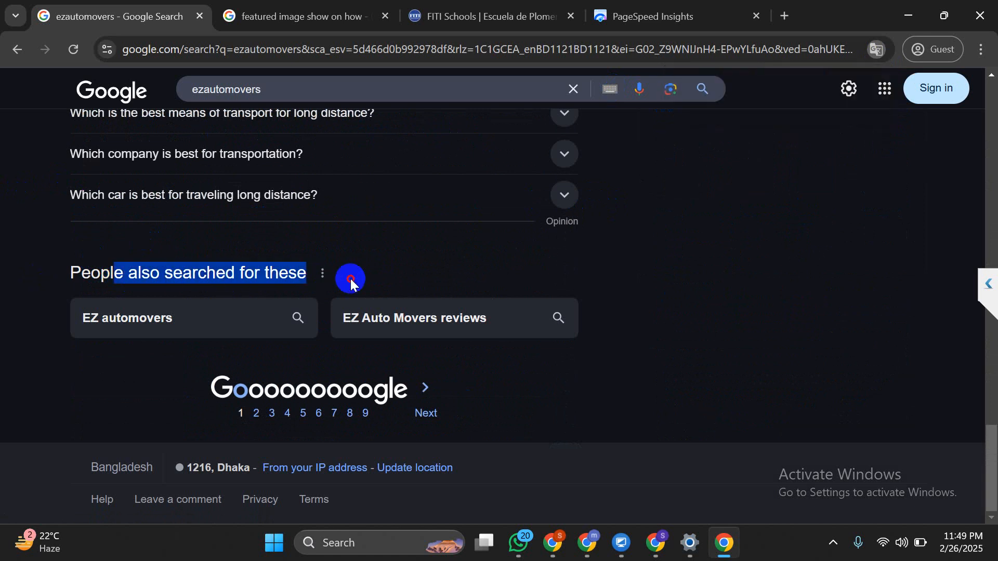
scroll(18, 285, up, 3)
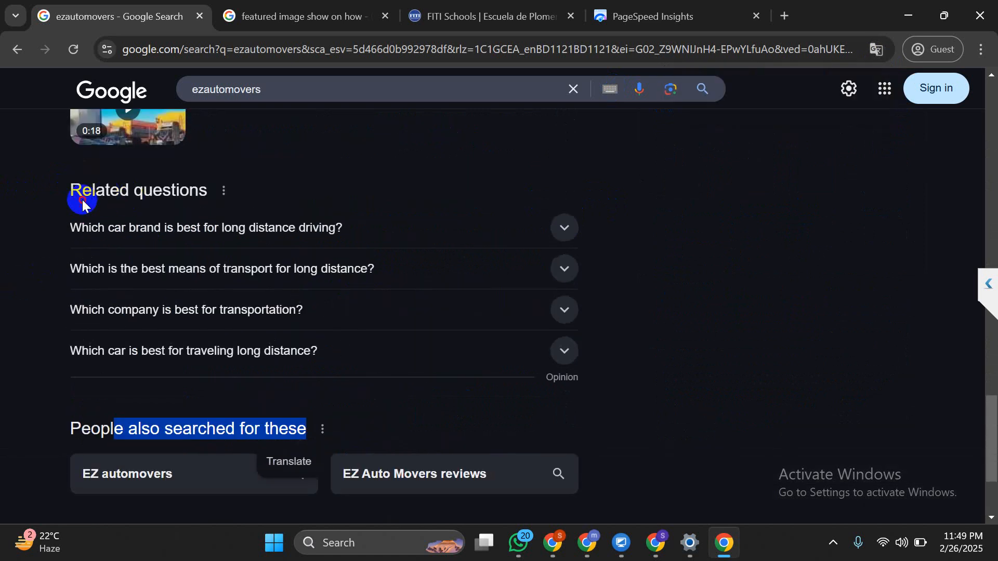
drag(82, 191, 182, 190)
triple_click(182, 190)
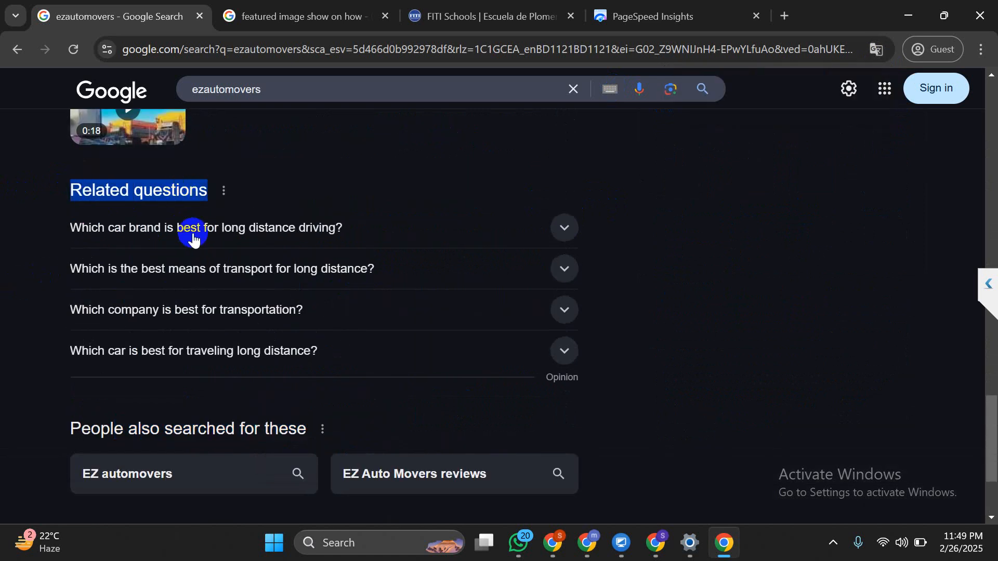
click(193, 229)
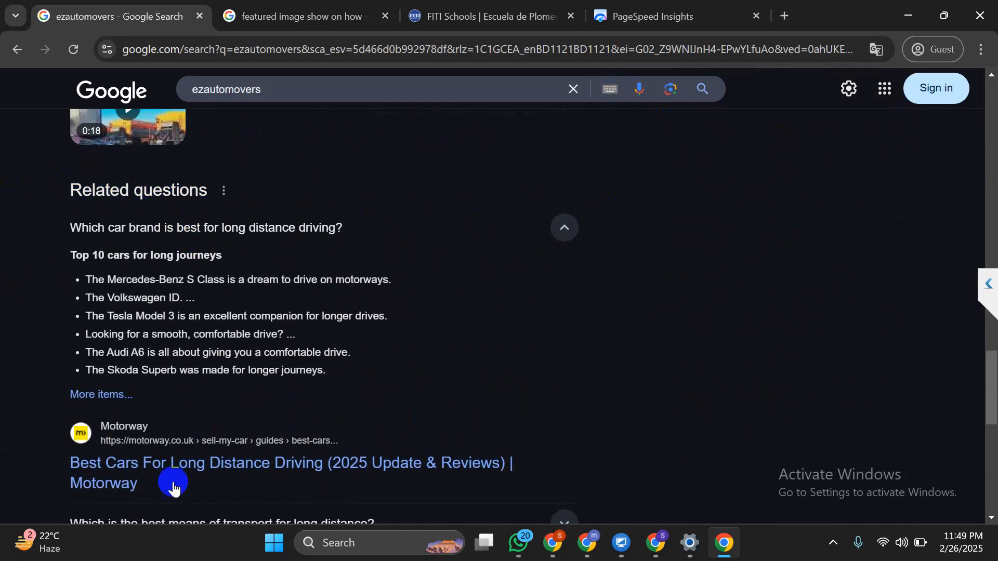
click(656, 543)
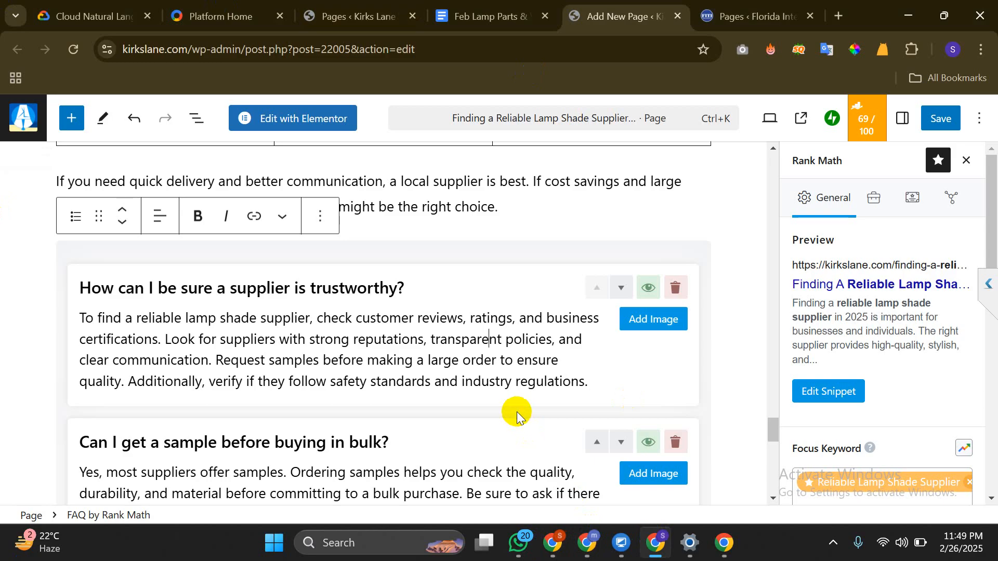
scroll(470, 397, down, 5)
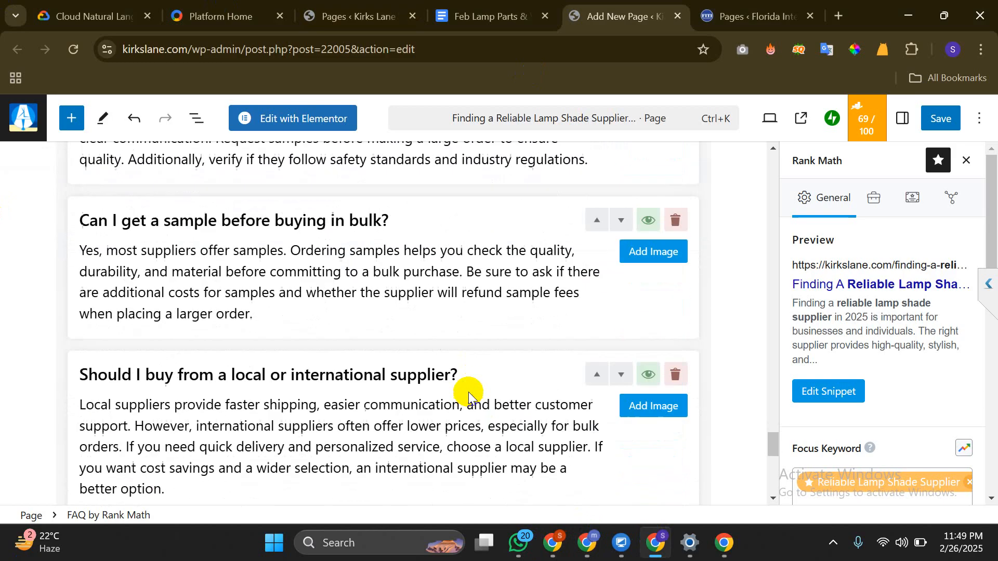
scroll(470, 392, up, 3)
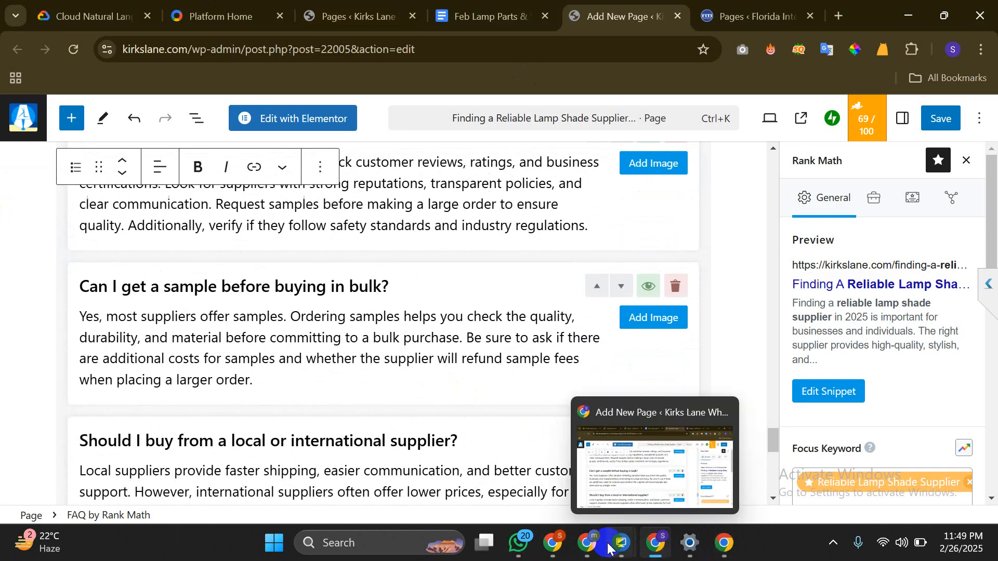
click(590, 548)
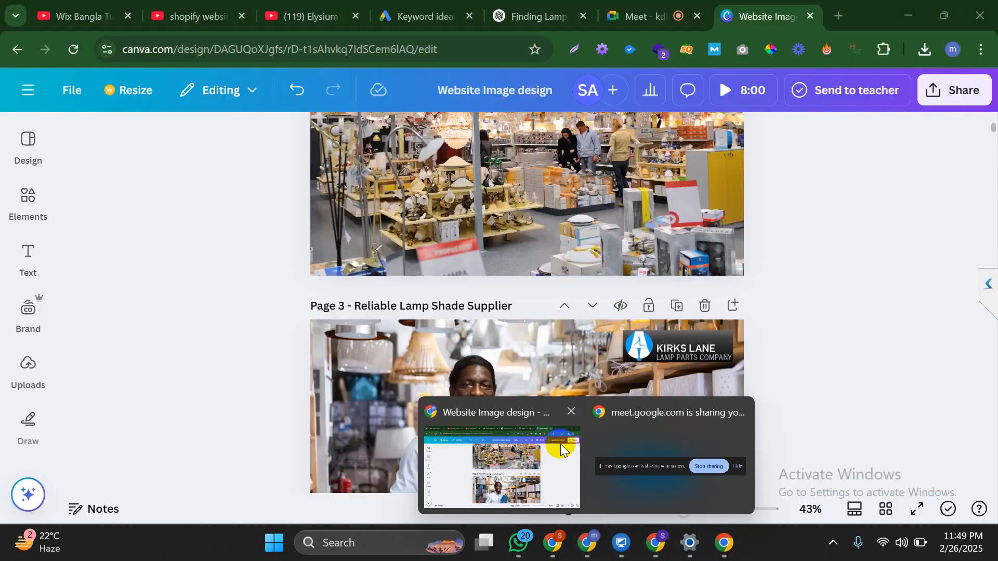
click(562, 450)
click(665, 11)
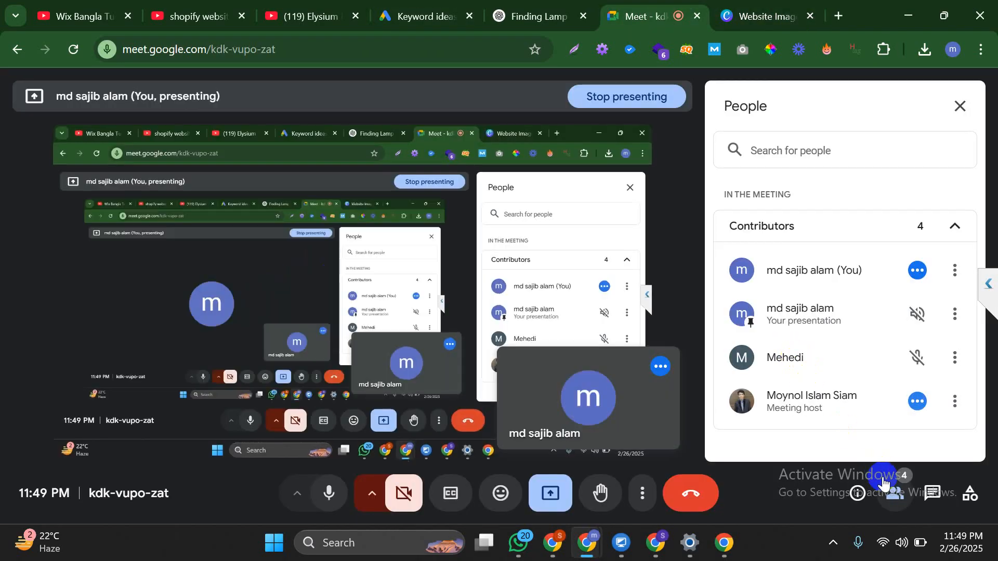
click(959, 109)
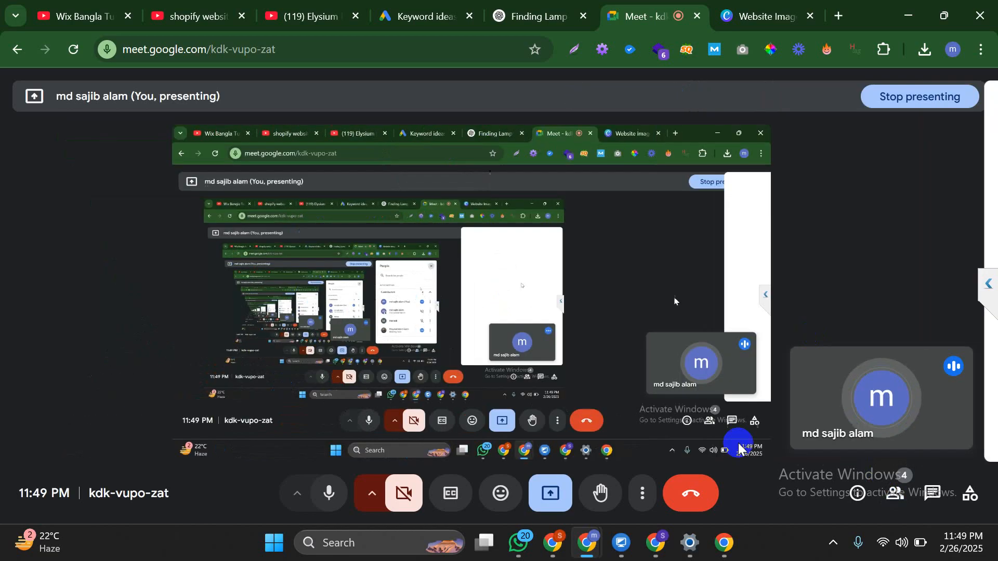
click(659, 546)
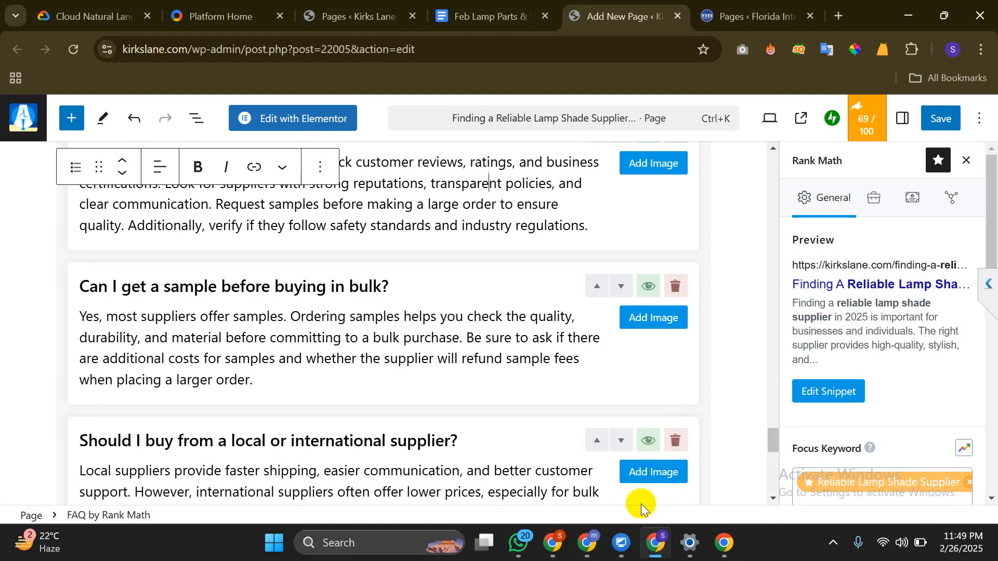
scroll(458, 345, down, 5)
scroll(460, 347, down, 3)
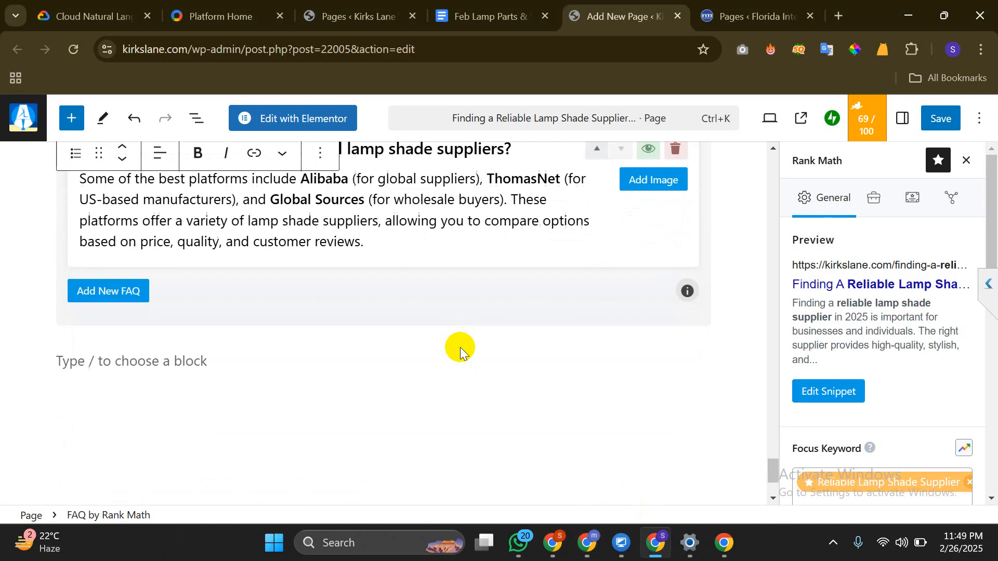
Drag a Buttons block, found by searching 'but', into the empty line below the FAQ
click(333, 367)
key(BackSpace)
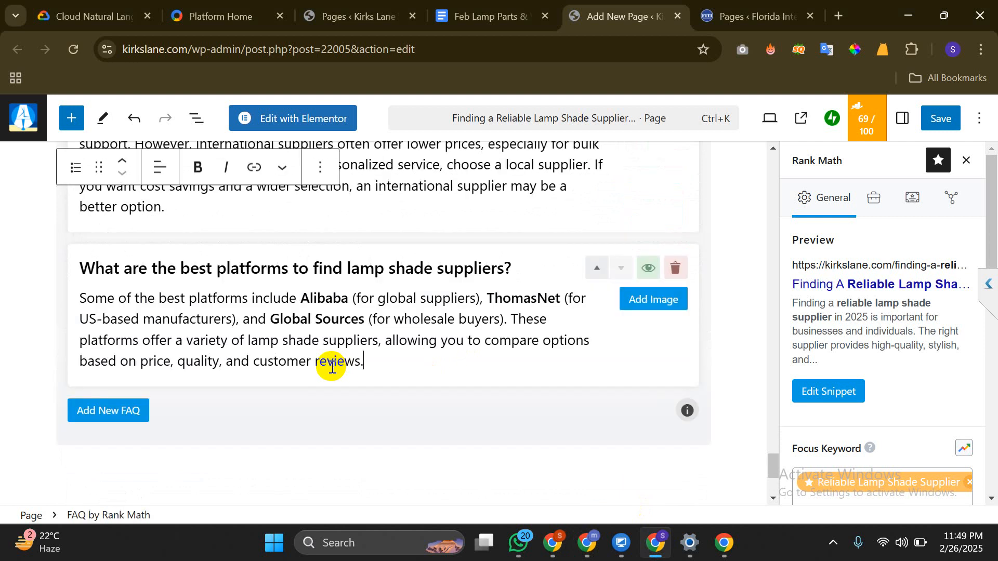
scroll(358, 347, up, 4)
scroll(358, 345, up, 4)
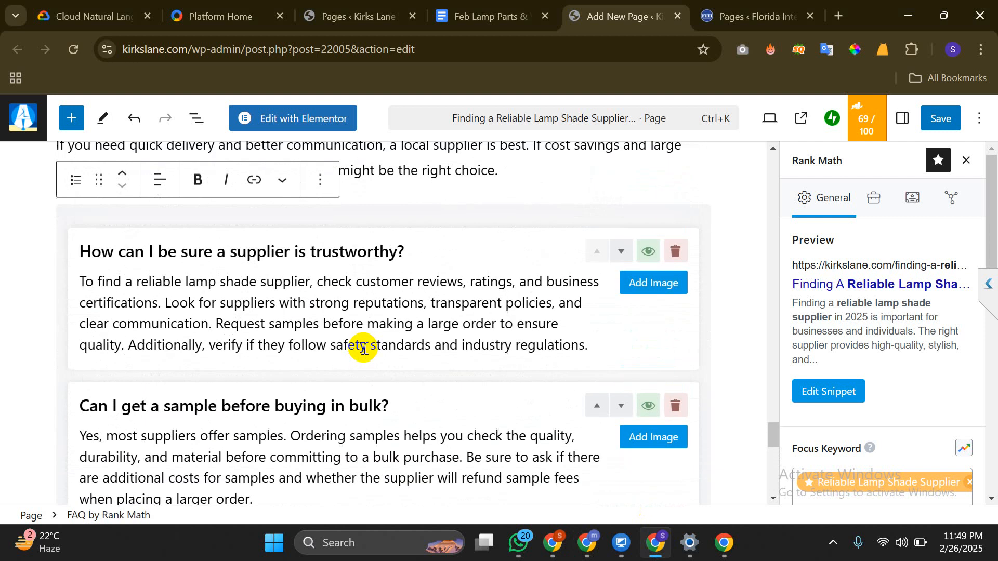
scroll(357, 345, down, 10)
click(292, 362)
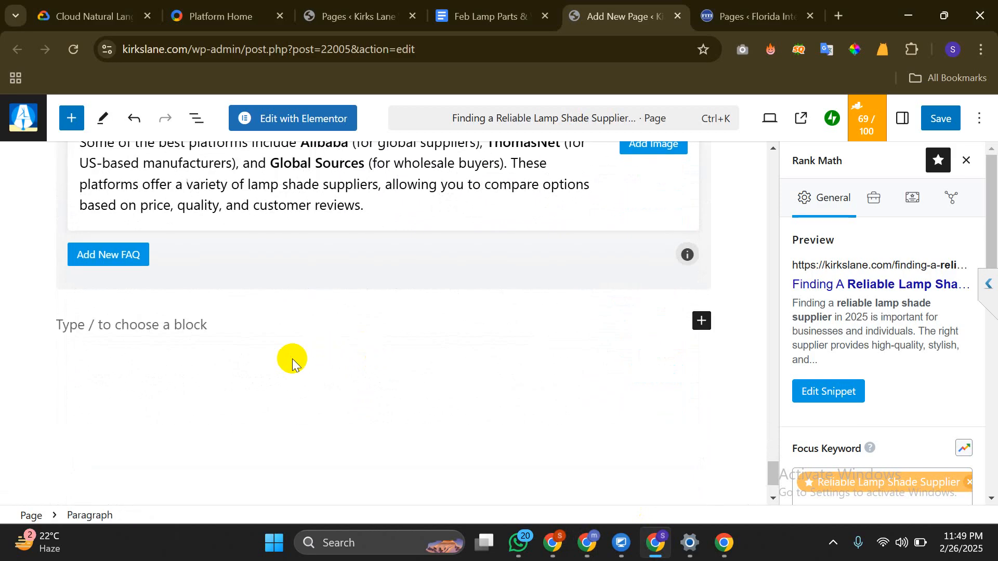
click(71, 118)
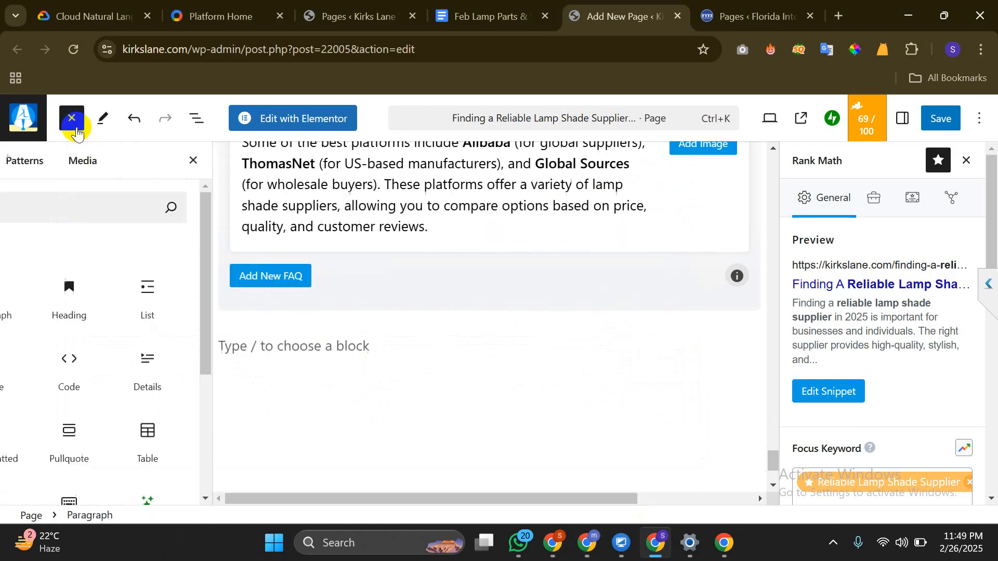
click(154, 213)
text(bott)
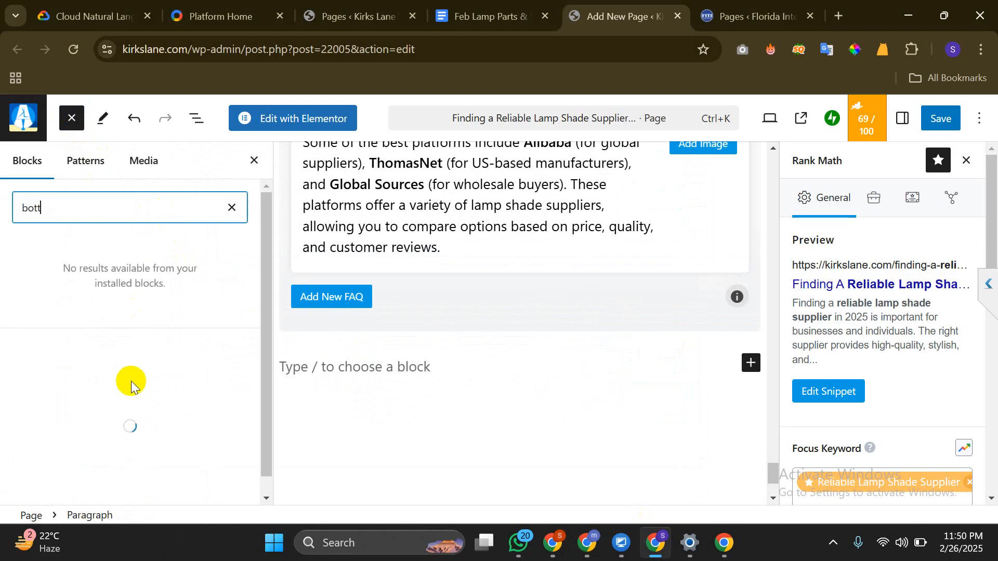
key(BackSpace)
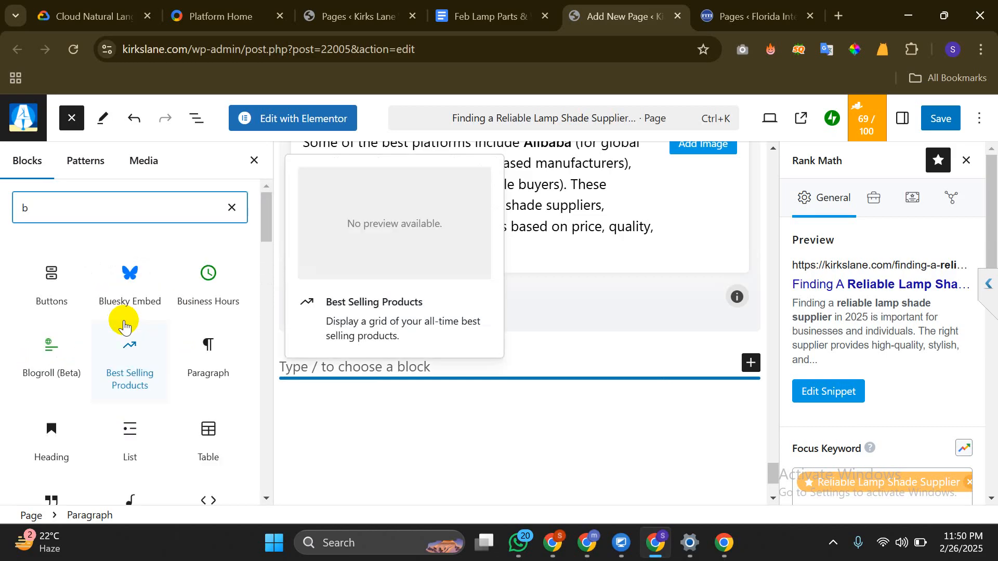
text(u)
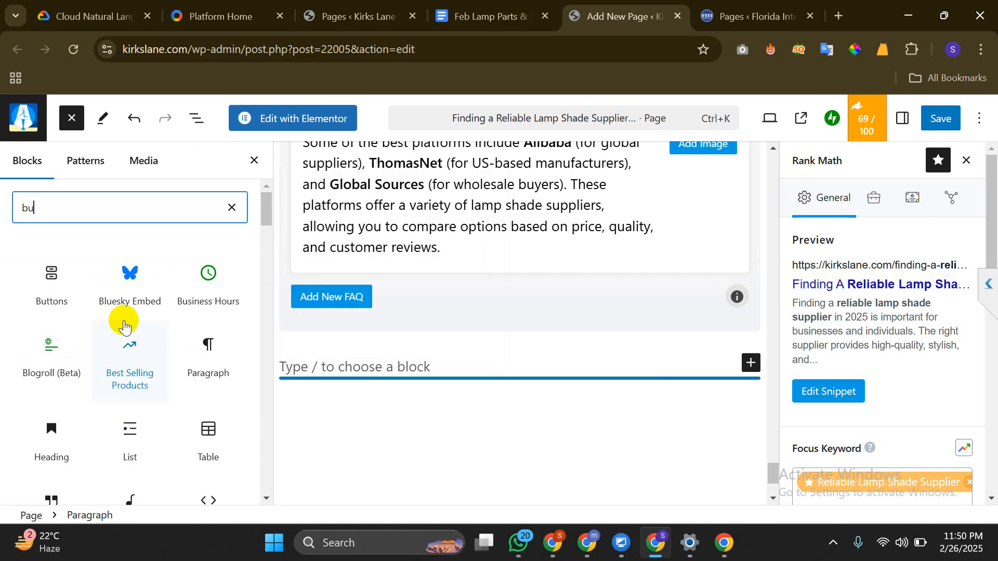
text(t)
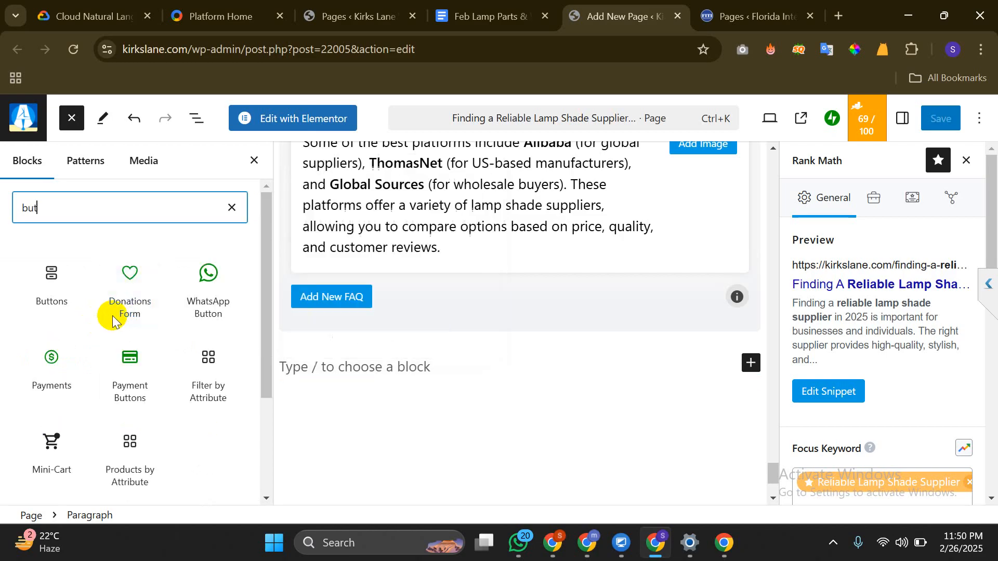
drag(54, 269, 416, 366)
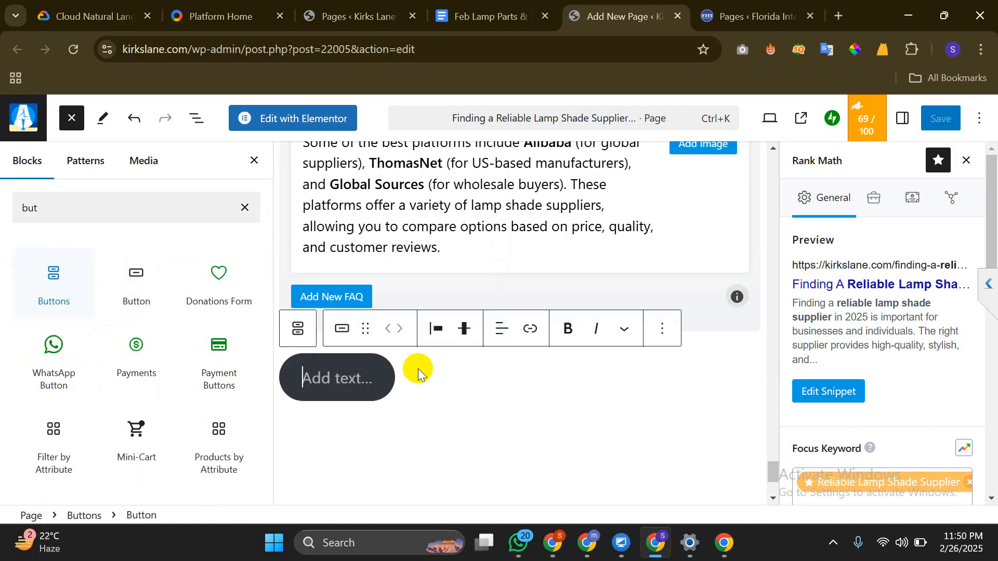
click(253, 161)
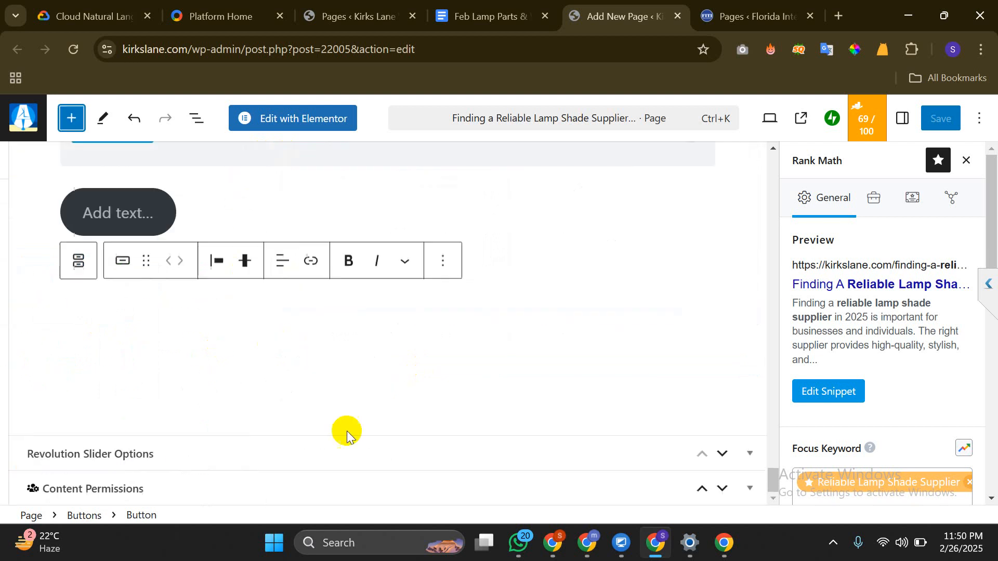
Label the new button 'contact us'
click(274, 337)
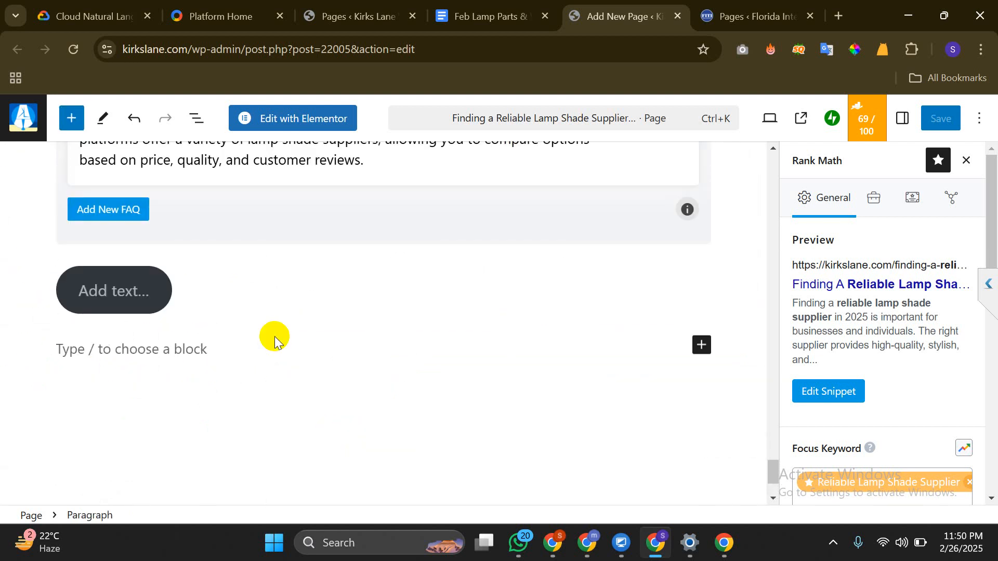
click(151, 286)
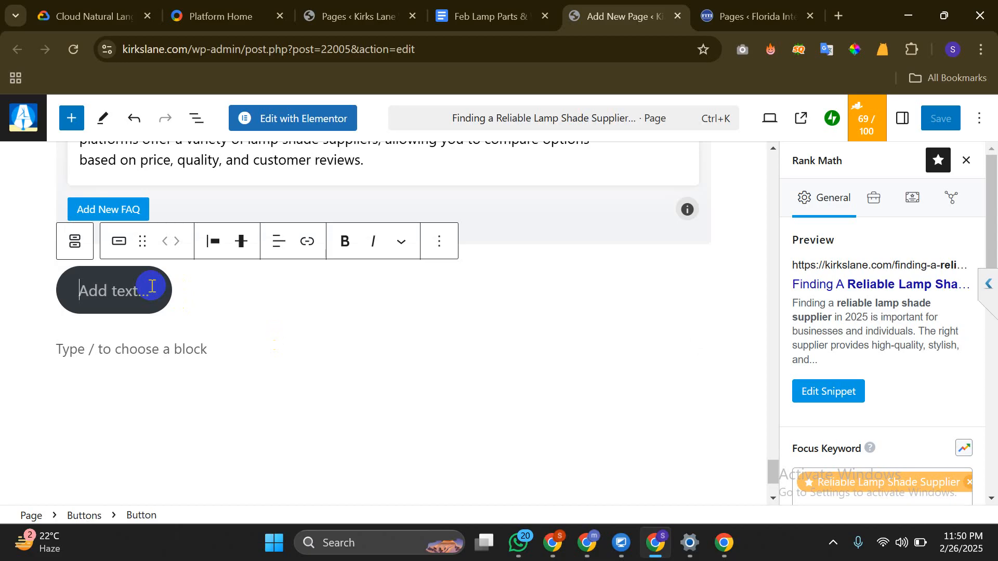
text(cont)
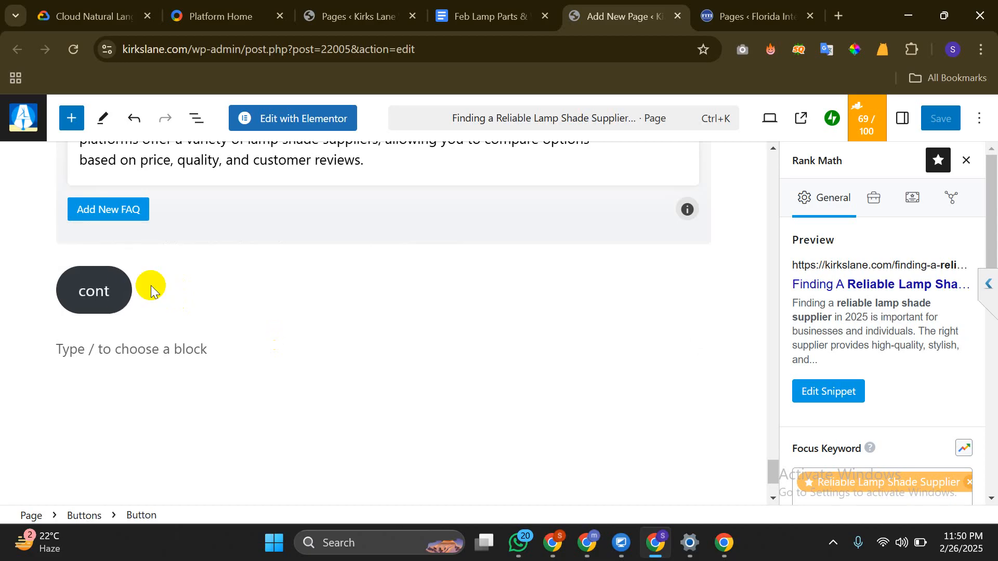
text(act us)
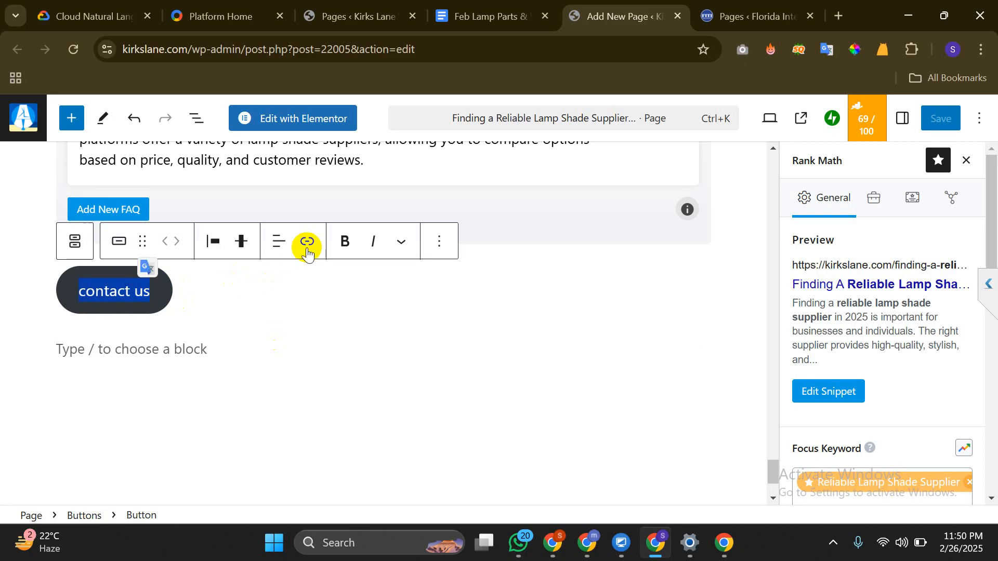
Copy the kirkslane.com address and paste it into a new incognito window
click(306, 242)
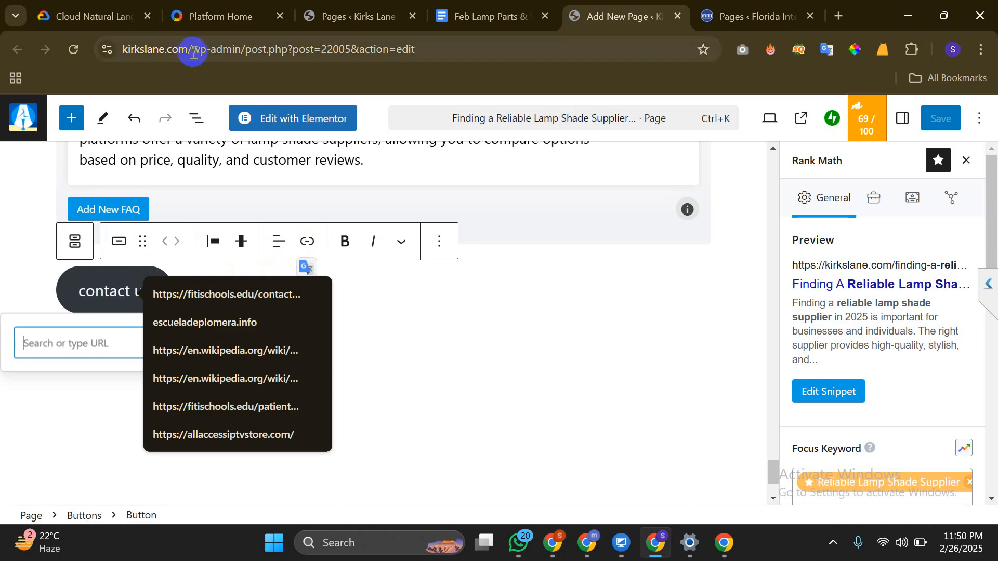
drag(194, 52, 128, 50)
key(ctrl+c)
right_click(128, 51)
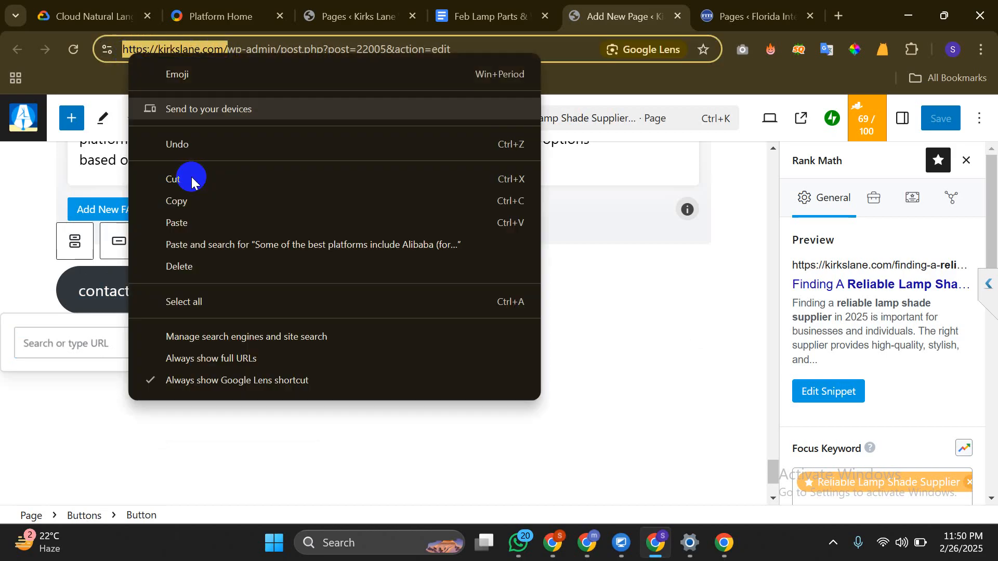
click(190, 200)
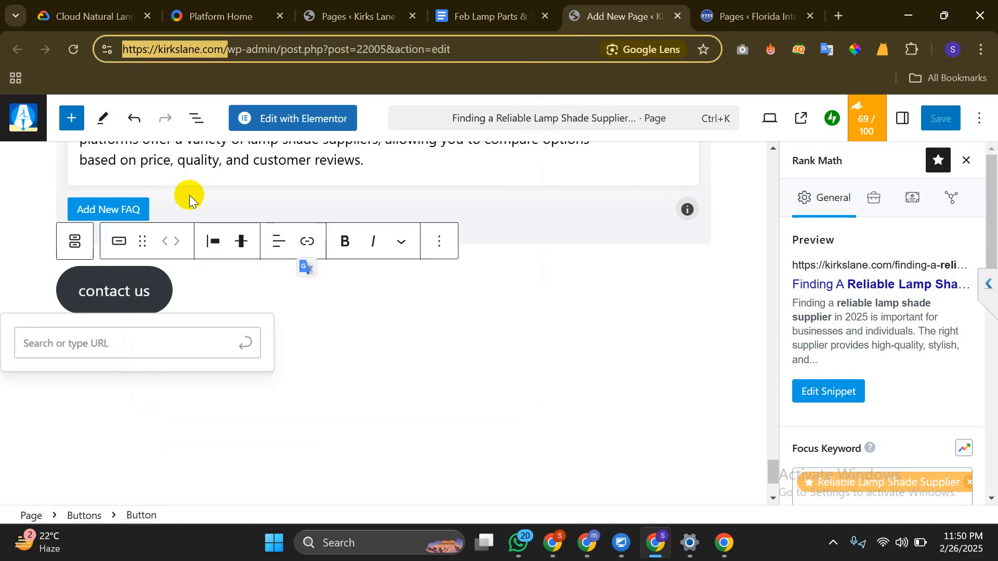
key(ctrl+shift+n)
key(ctrl+v)
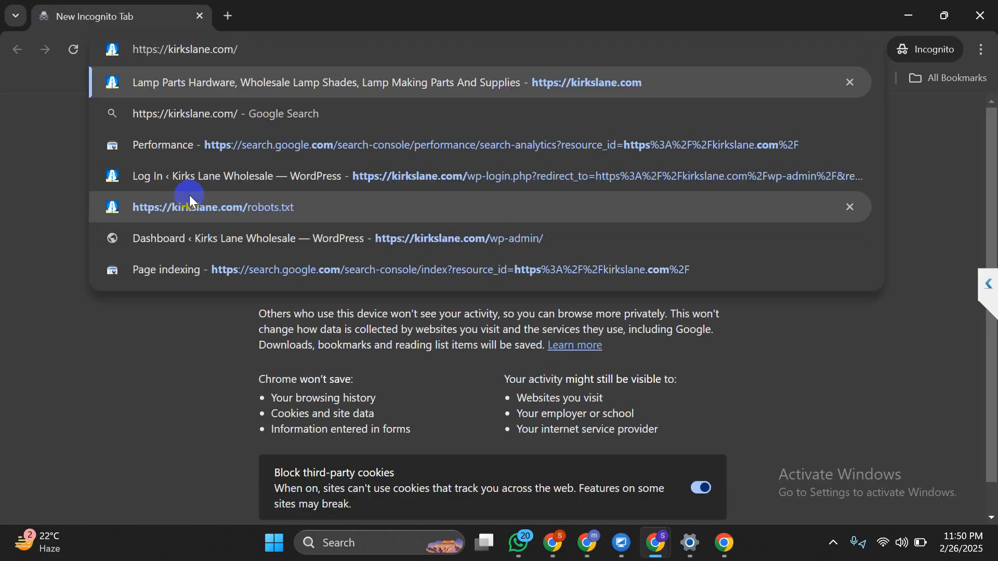
Load kirkslane.com/contact in the incognito window, then close that window
text(c)
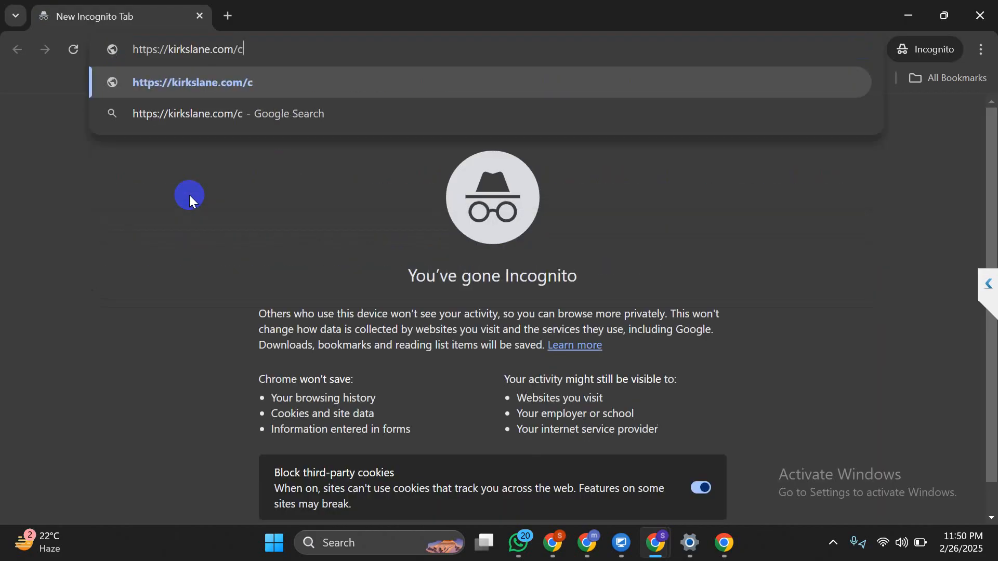
text(ontact)
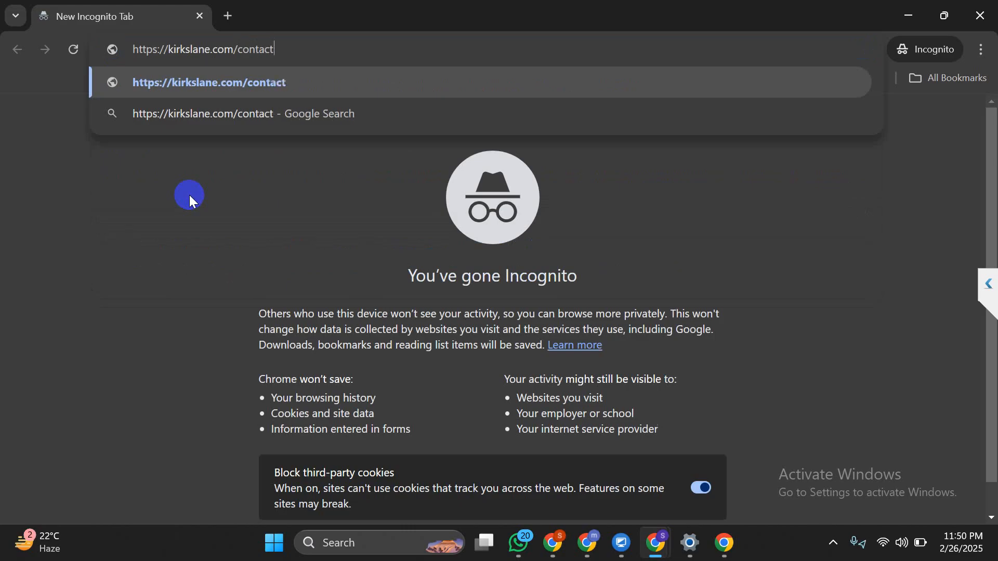
key(Return)
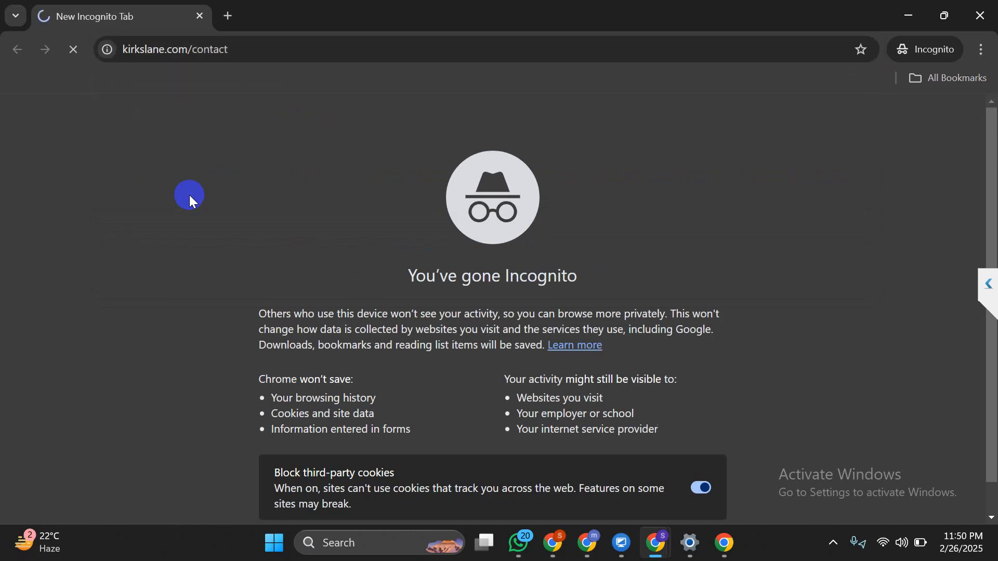
click(980, 15)
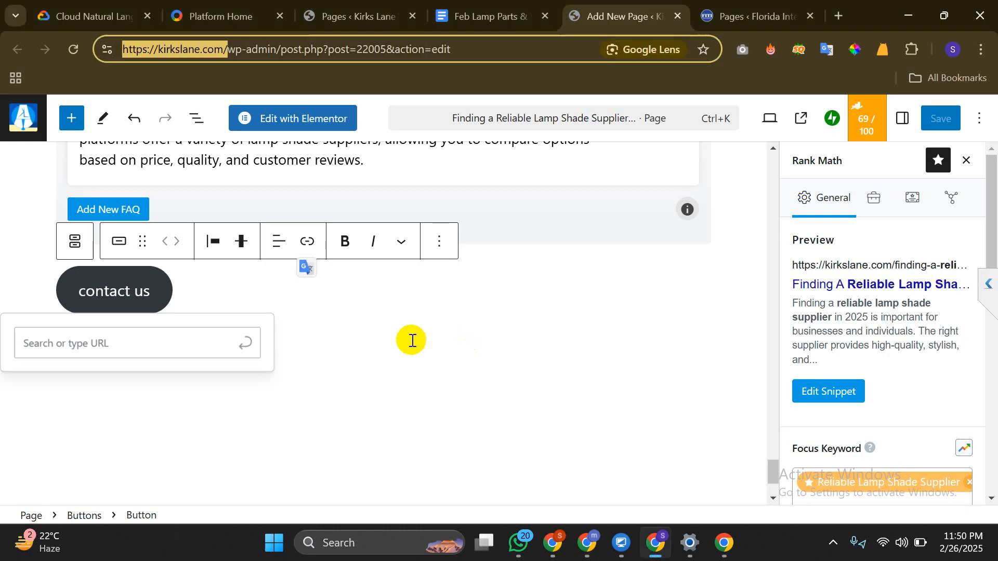
Dismiss the link entry and keep the contact us button vertically aligned to the middle
click(312, 331)
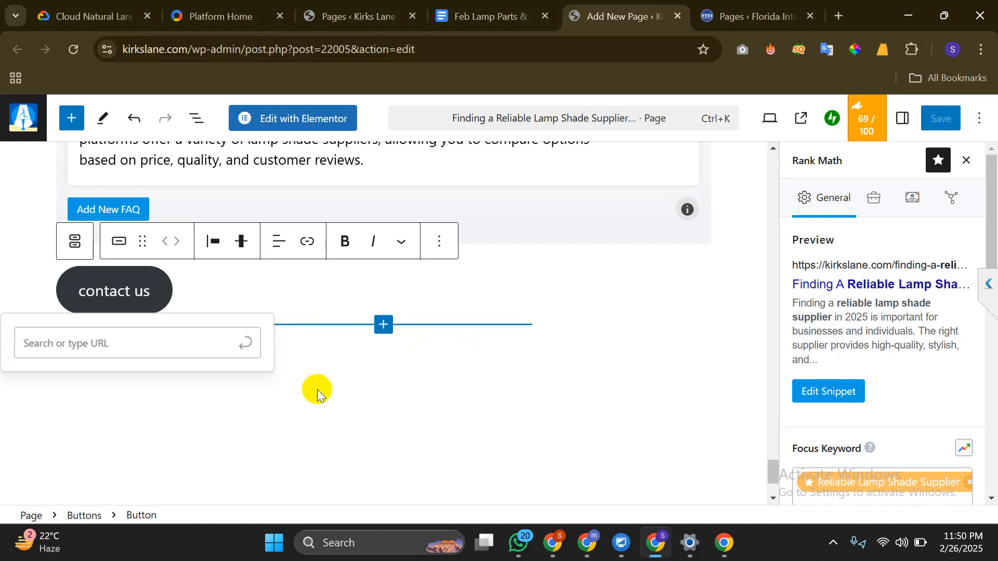
click(460, 293)
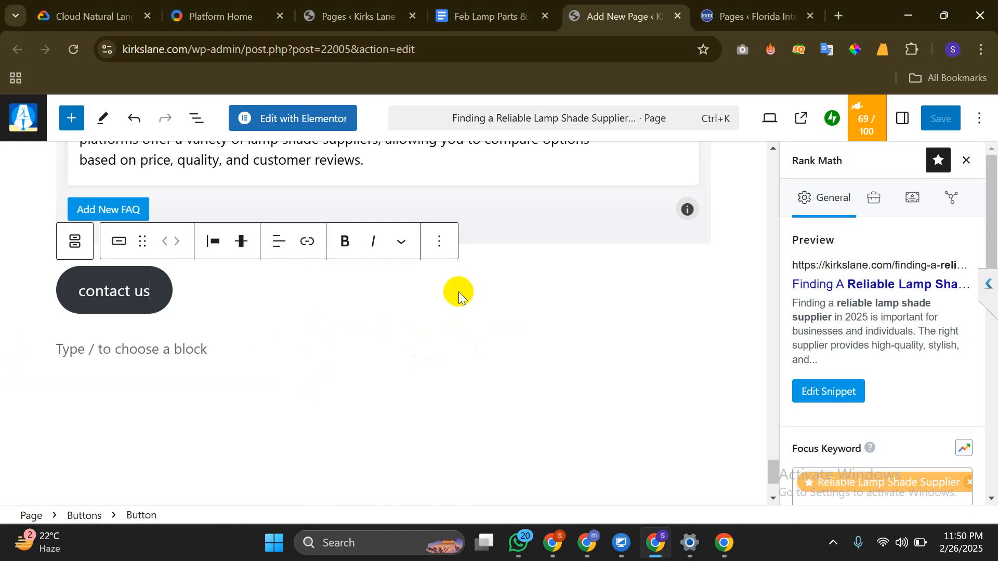
click(241, 245)
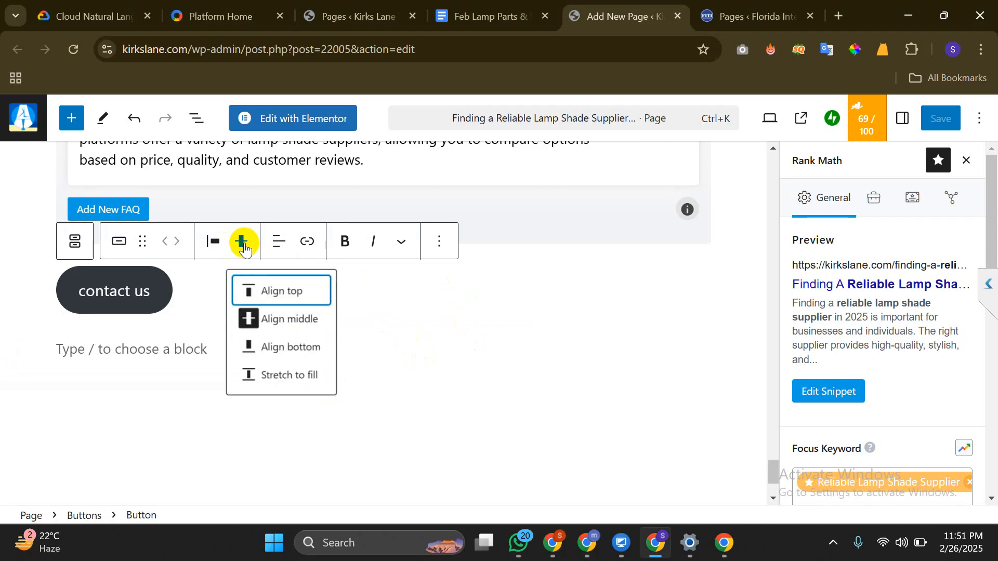
click(298, 318)
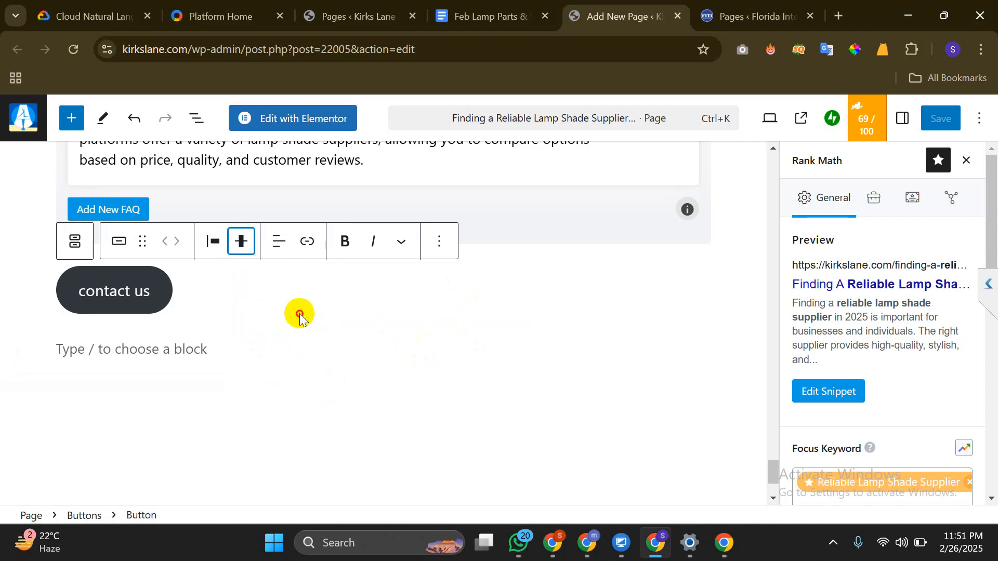
Delete the Buttons group holding the contact us button
click(218, 307)
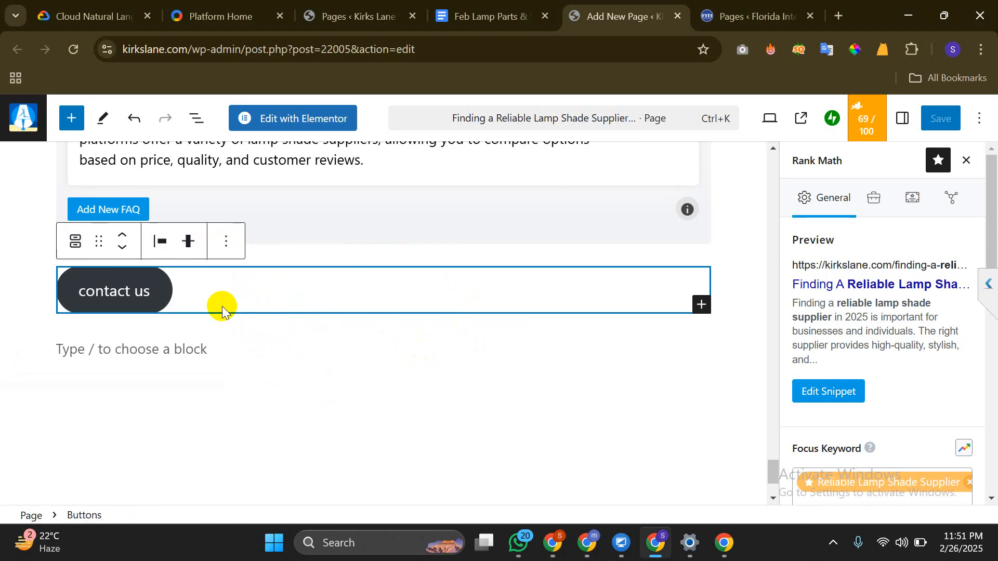
click(225, 243)
scroll(332, 431, down, 3)
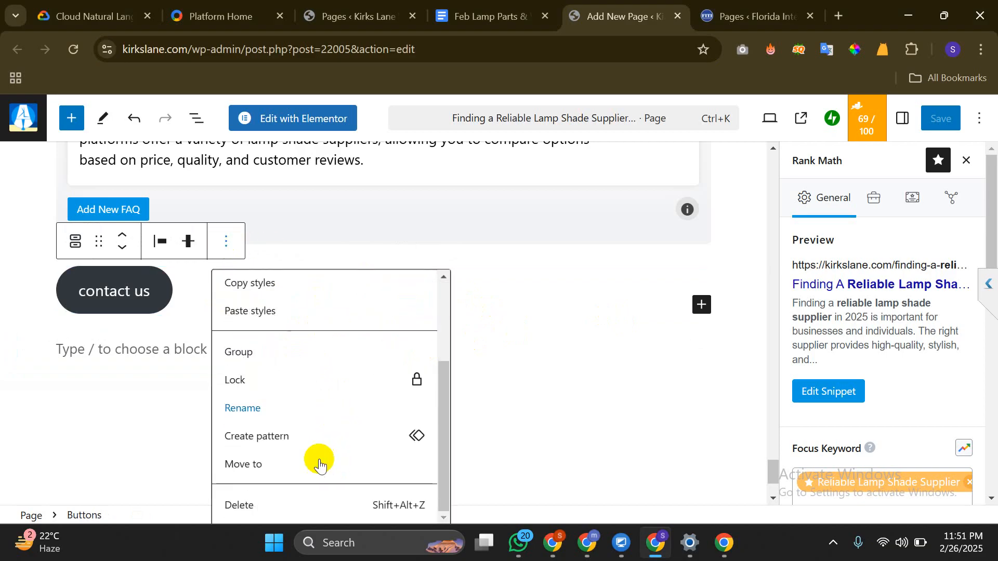
click(285, 504)
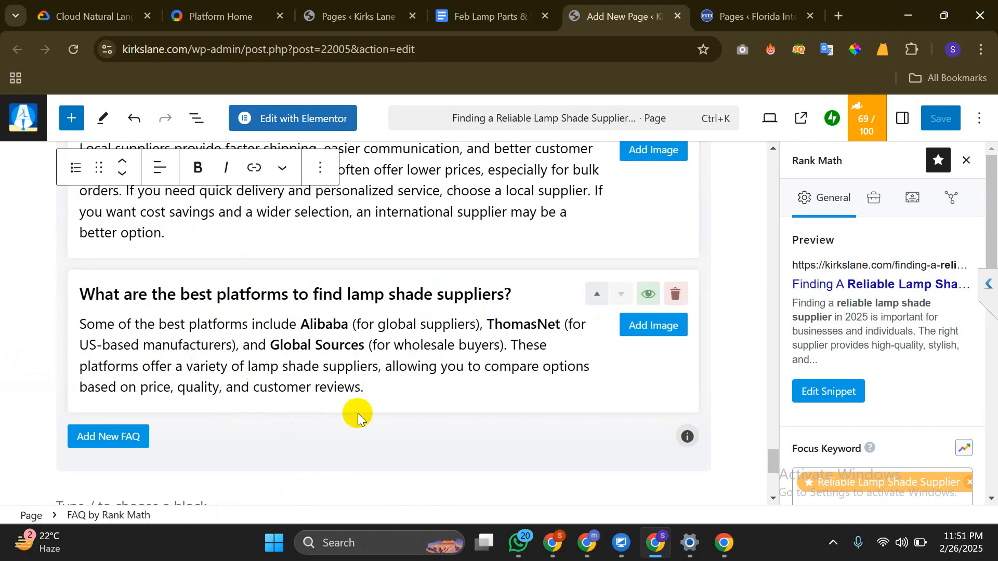
scroll(367, 406, down, 4)
scroll(278, 314, up, 3)
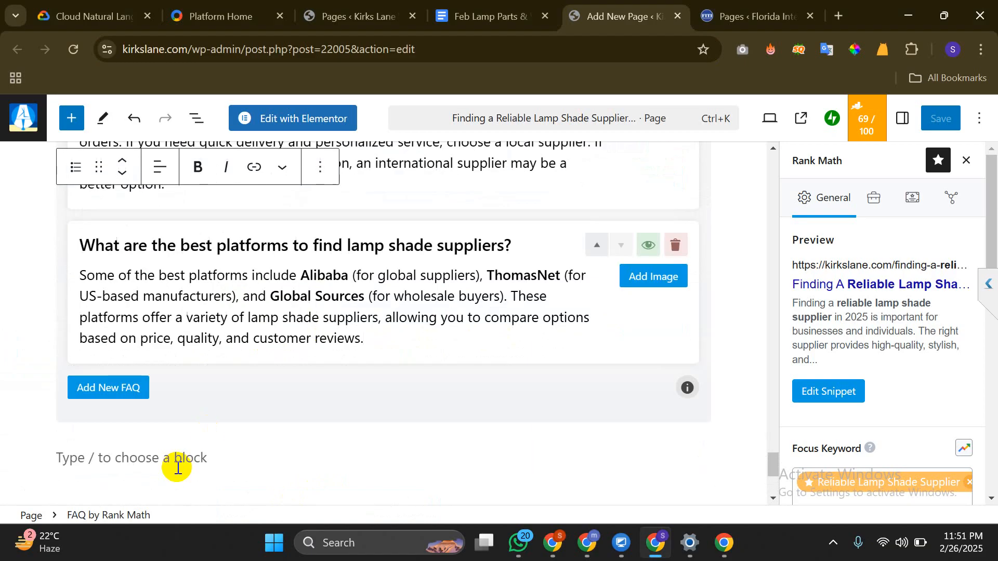
Delete the empty paragraph below the FAQ
click(177, 465)
key(BackSpace)
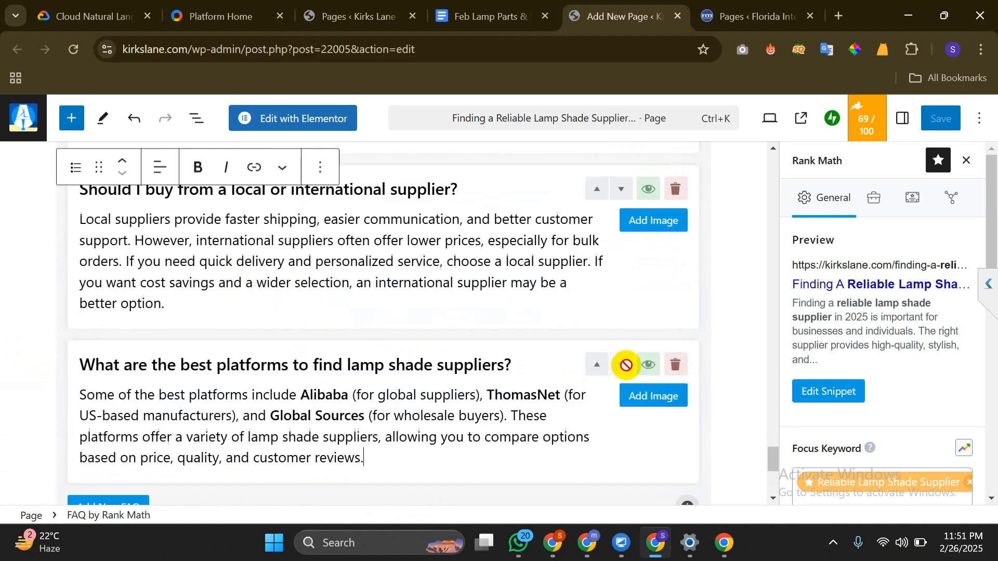
scroll(931, 328, down, 5)
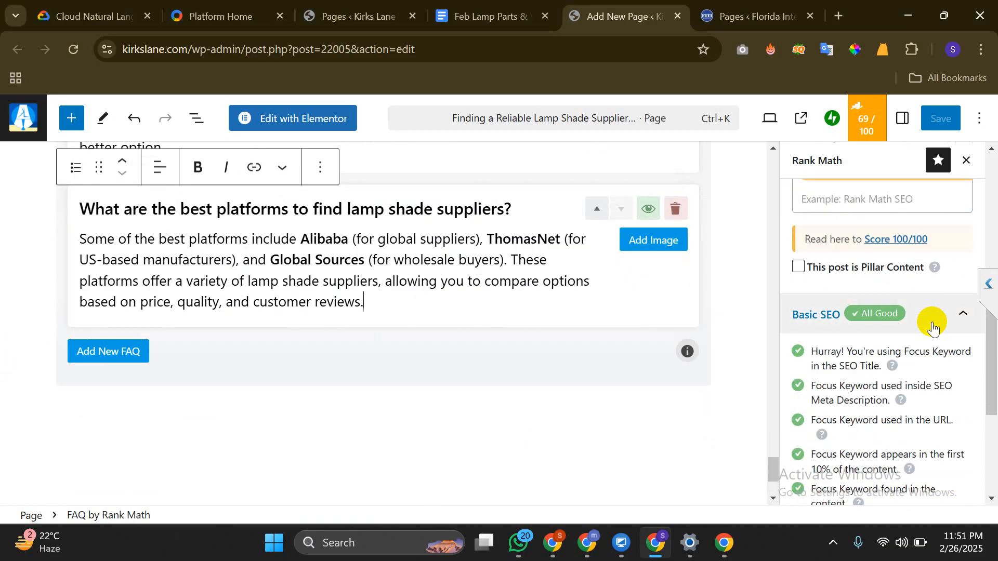
scroll(933, 325, up, 2)
scroll(223, 289, up, 10)
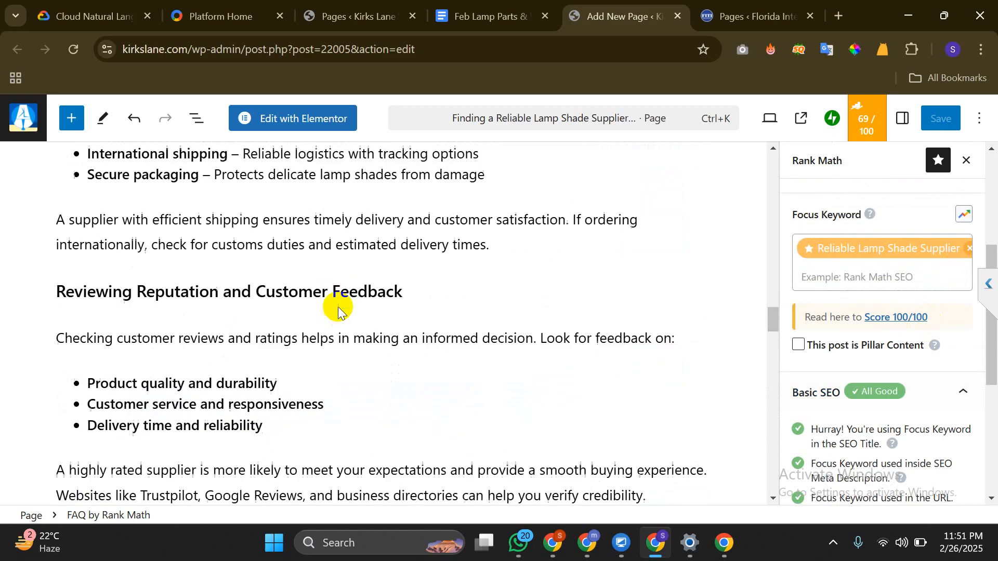
scroll(338, 310, up, 15)
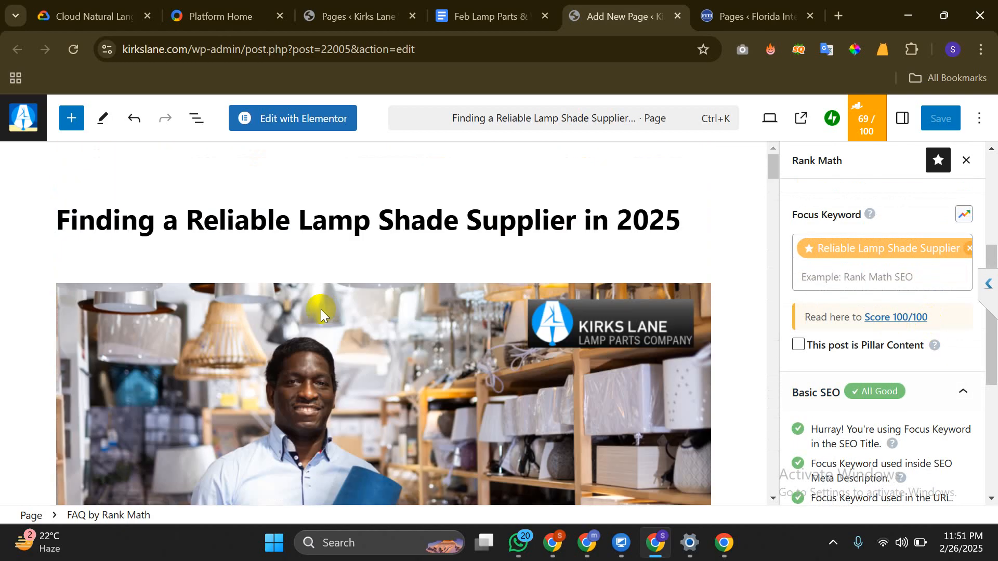
Replace the Rank Math title template with the copied page title 'Finding a Reliable Lamp Shade Supplier in 2025'
triple_click(355, 231)
key(ctrl+c)
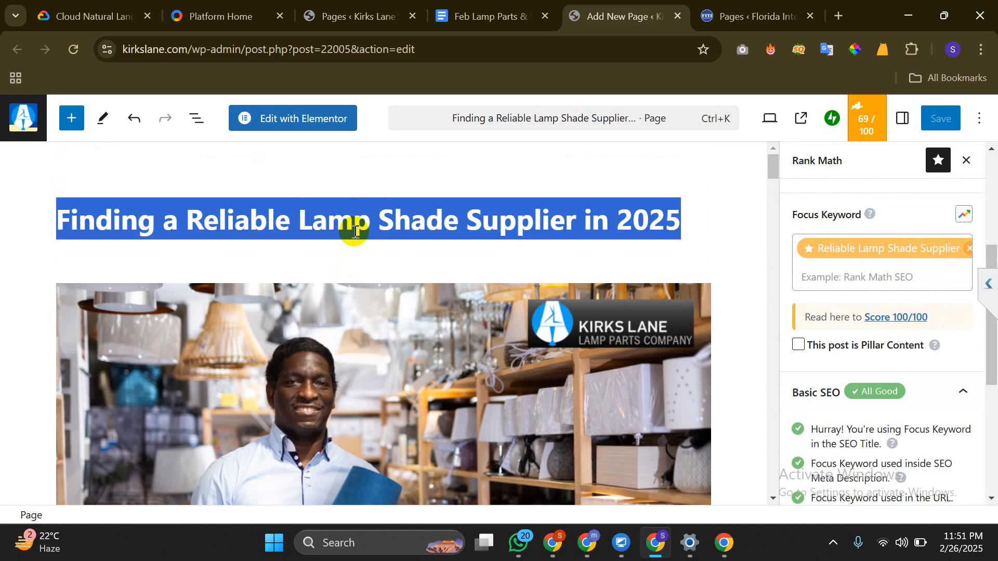
scroll(831, 263, down, 5)
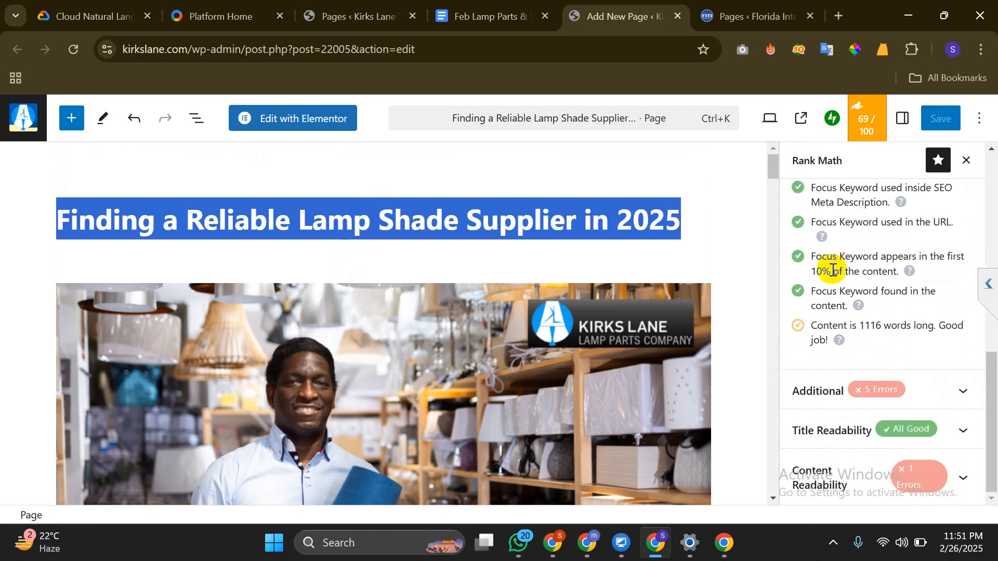
scroll(832, 270, up, 5)
click(831, 349)
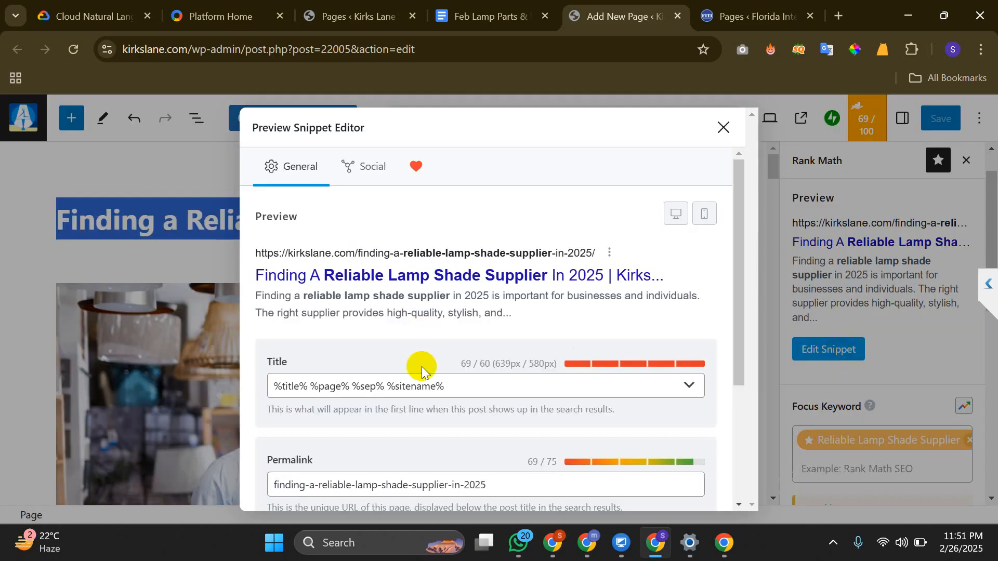
click(417, 385)
key(ctrl+a)
key(ctrl+v)
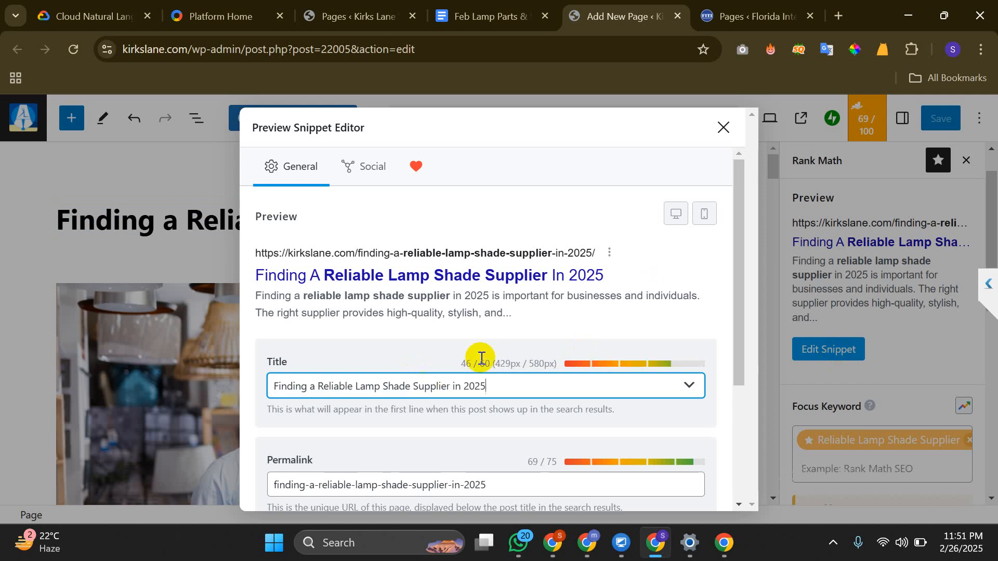
scroll(481, 358, down, 3)
click(412, 435)
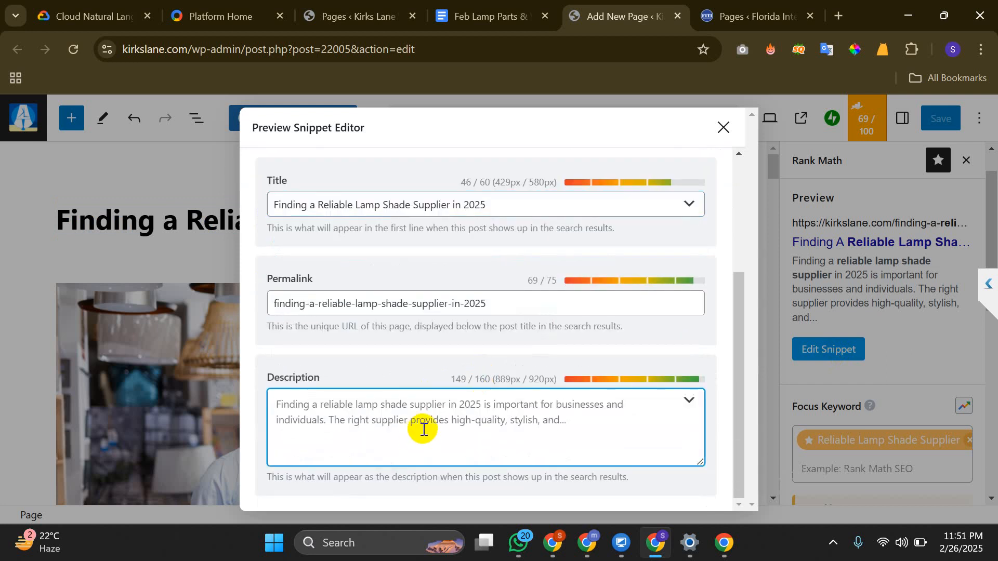
mouse_move(582, 534)
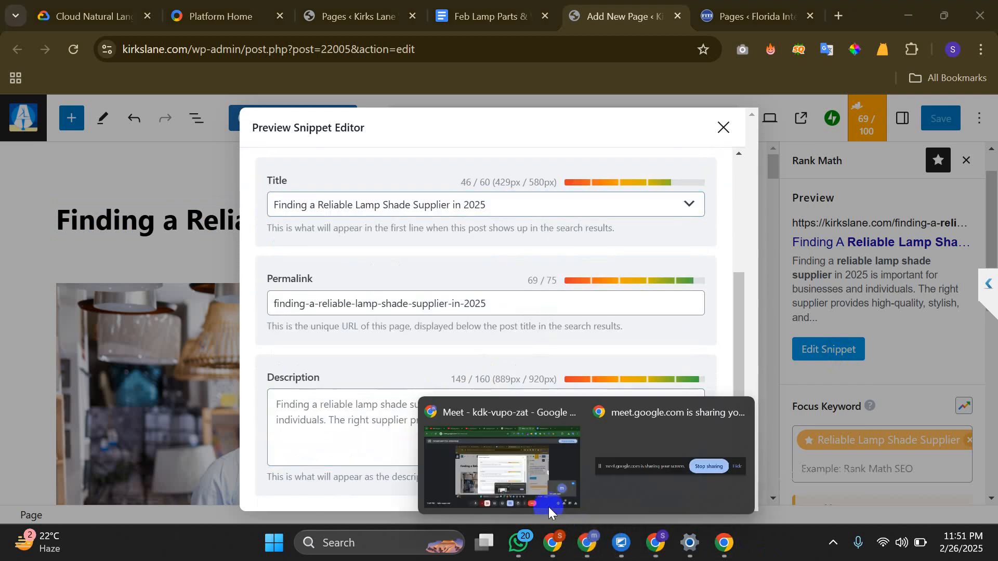
click(533, 485)
Send ChatGPT the prompt '5 meta descriptions Finding a Reliable Lamp Shade Supplier in 2025'
click(540, 14)
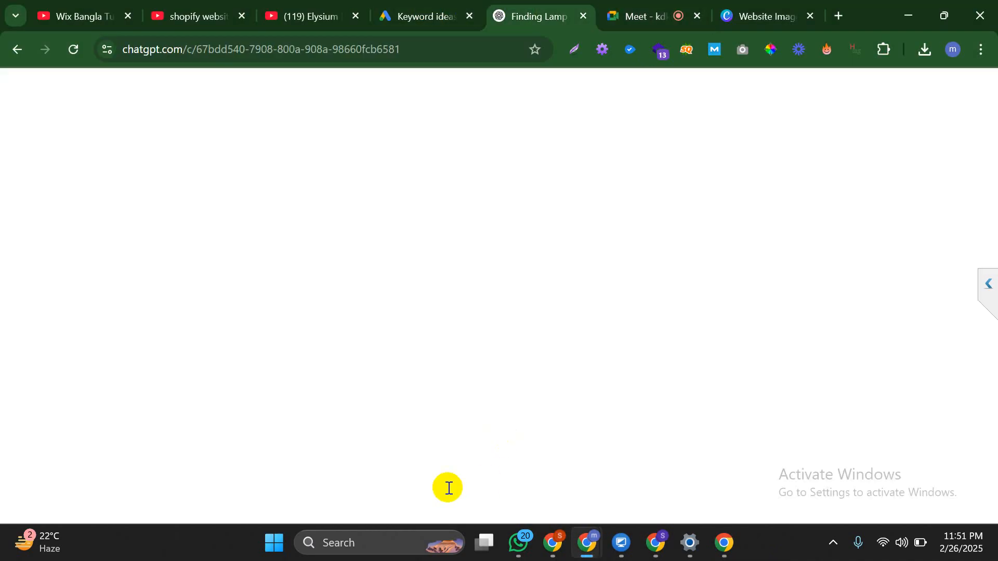
text(o)
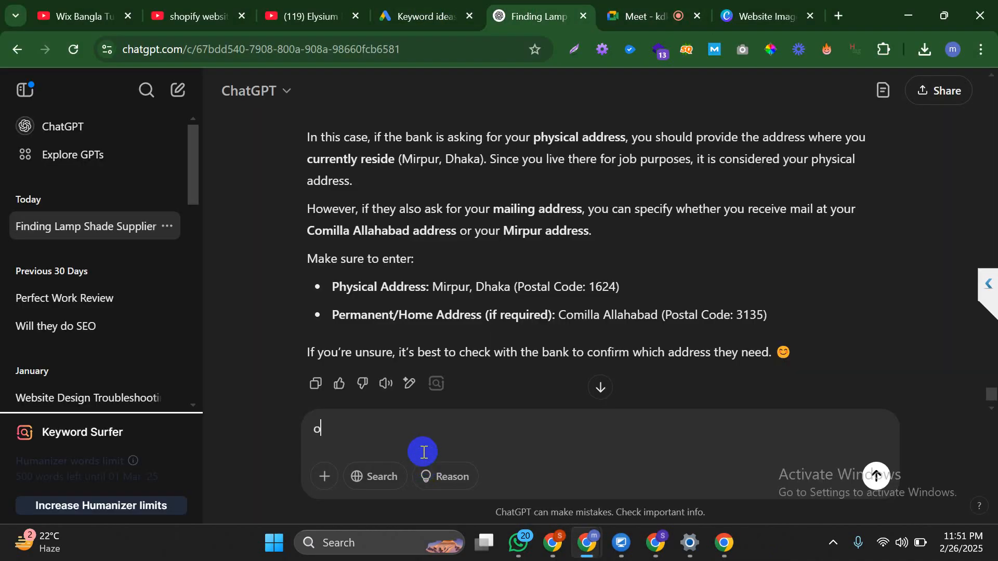
text(n)
key(BackSpace)
key(BackSpace)
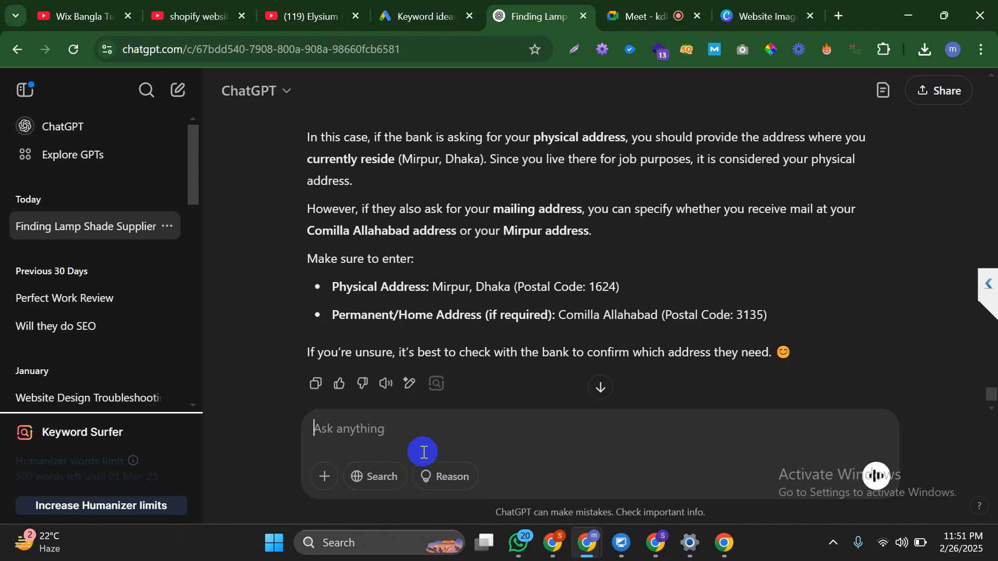
text(5 meta descriptions)
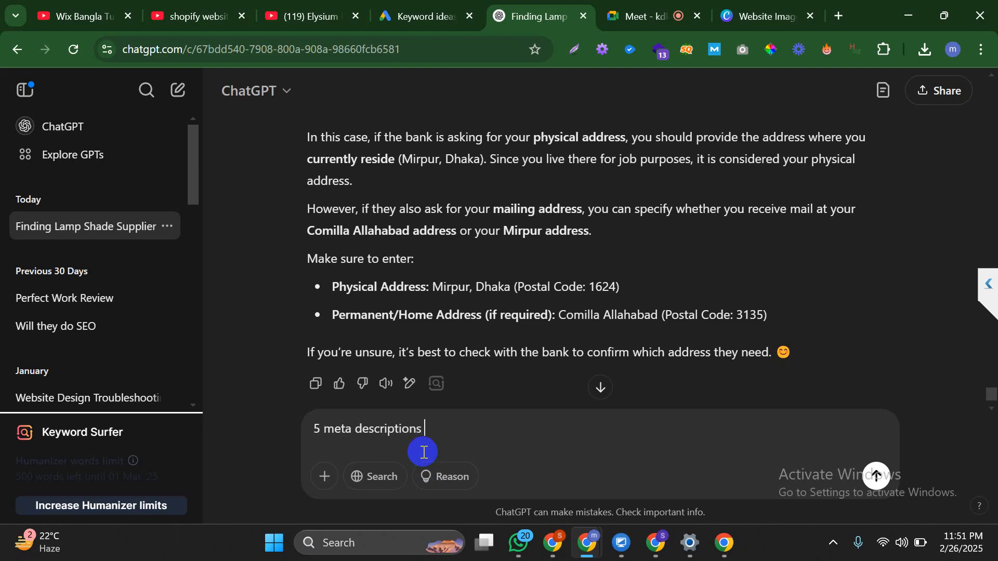
key(ctrl+v)
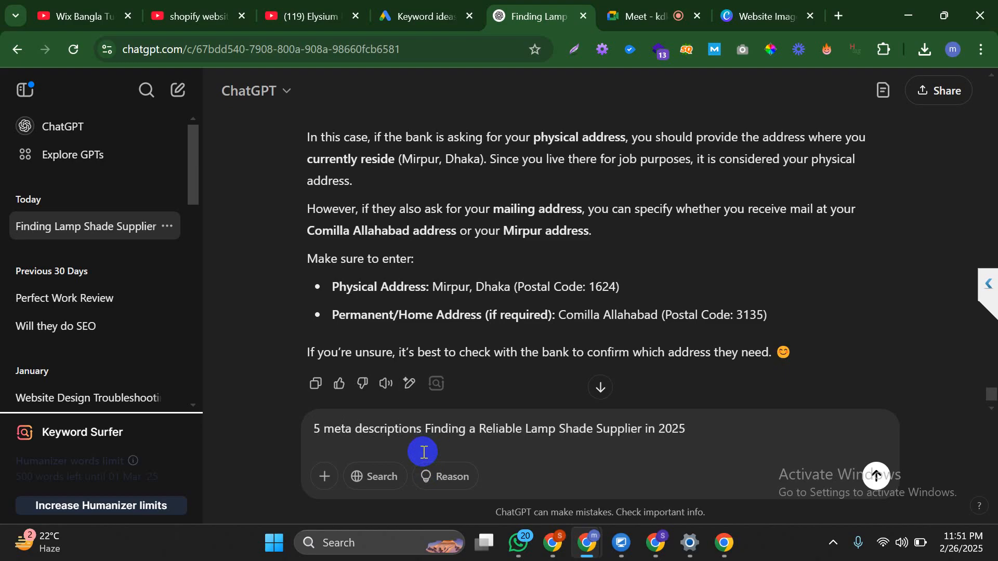
key(Return)
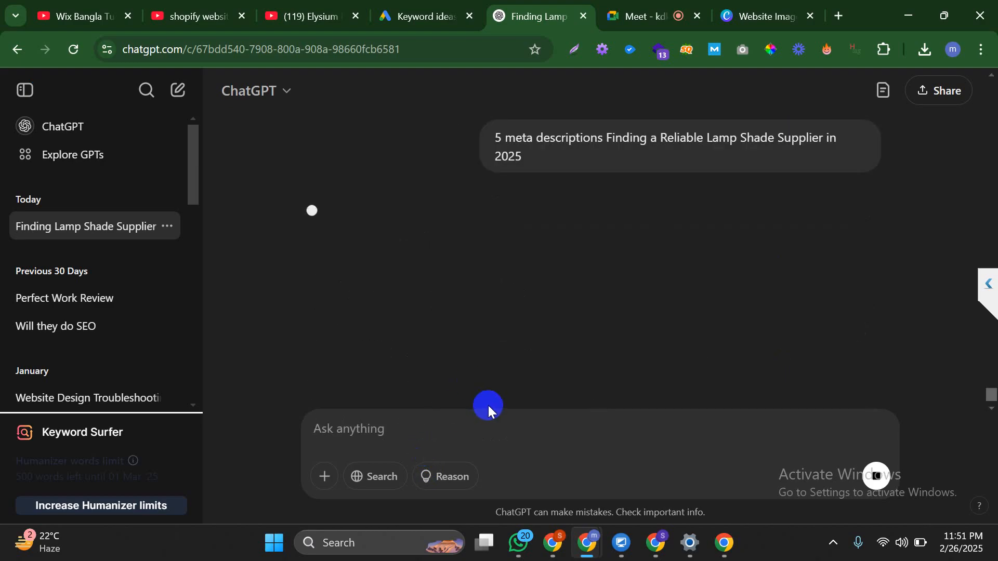
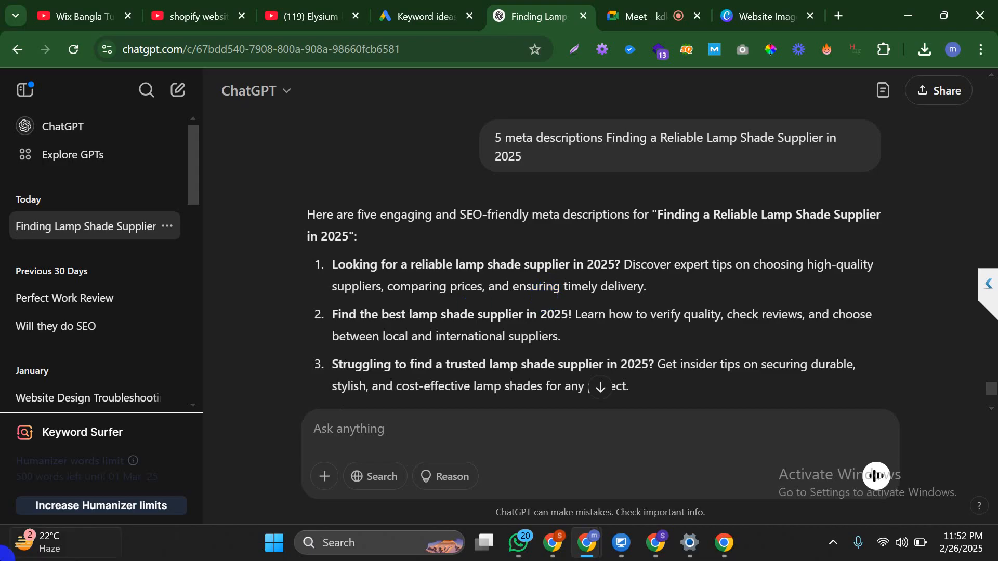
Select the complete third meta description in ChatGPT's reply and copy it
scroll(541, 302, down, 3)
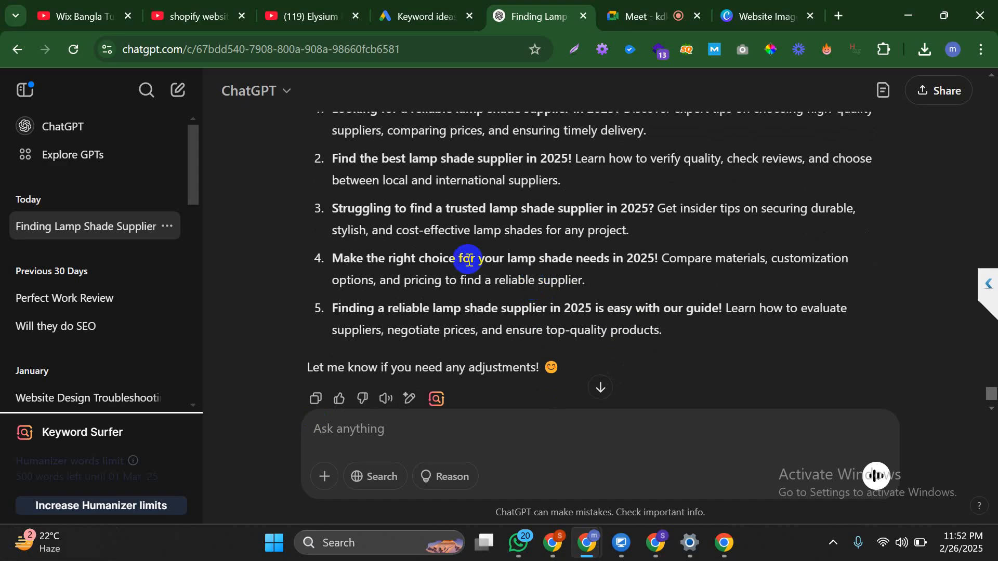
scroll(468, 258, up, 2)
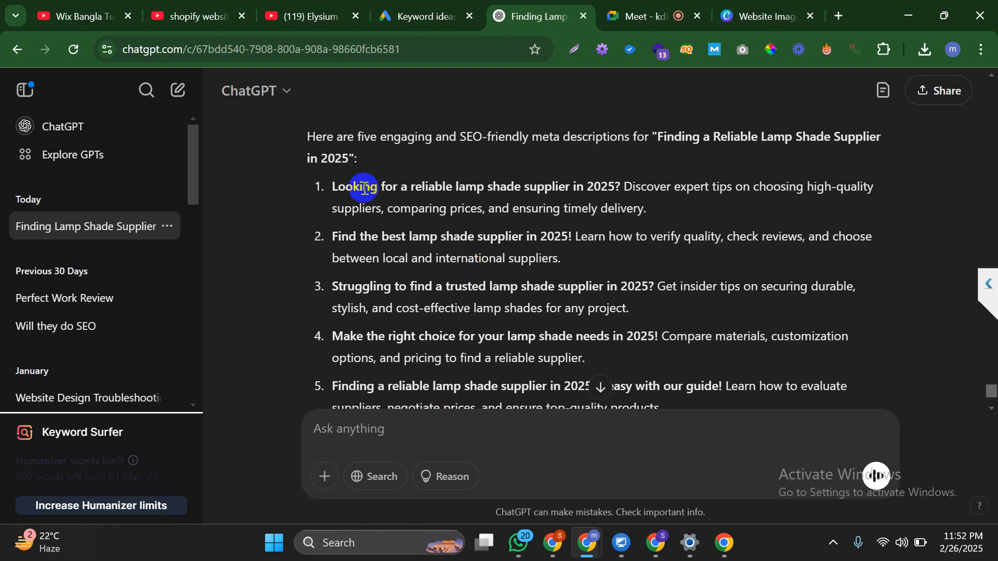
drag(333, 187, 447, 196)
click(487, 220)
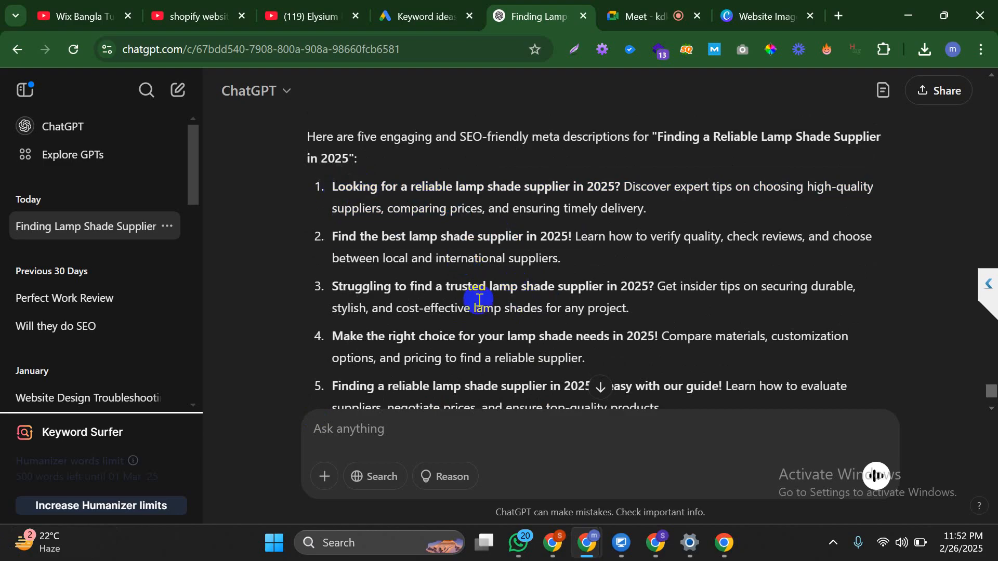
drag(363, 286, 514, 304)
click(617, 281)
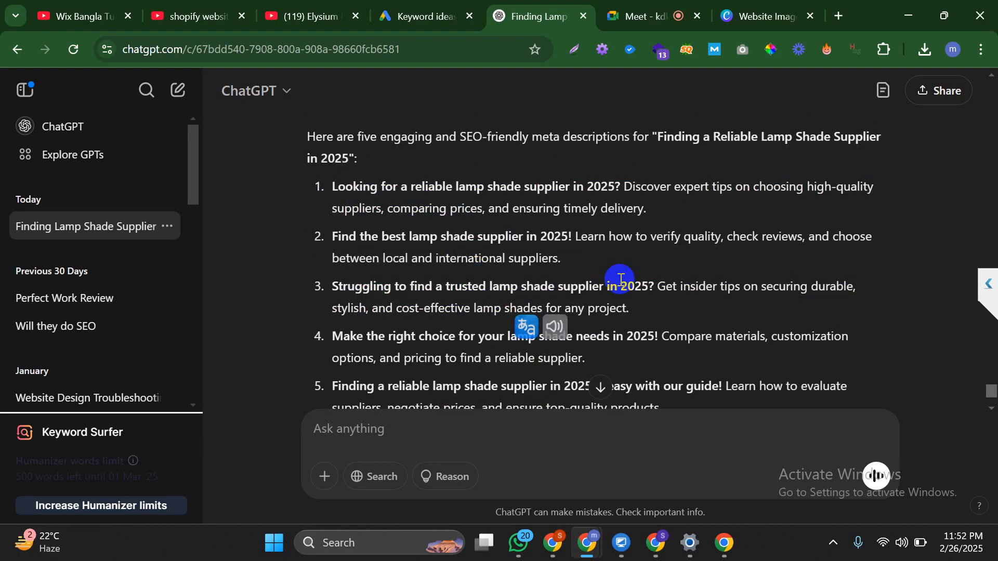
drag(629, 308, 336, 285)
key(ctrl+c)
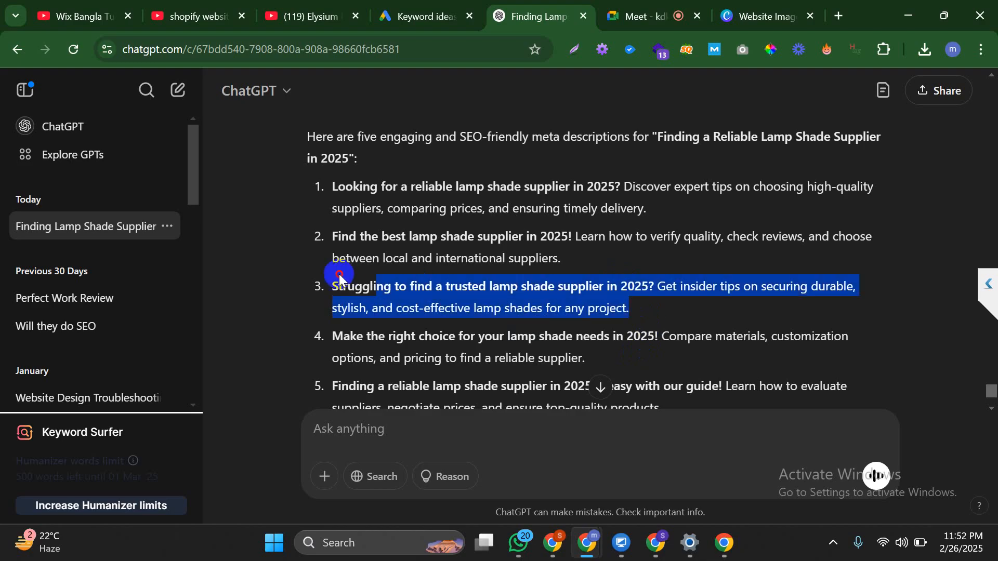
right_click(437, 295)
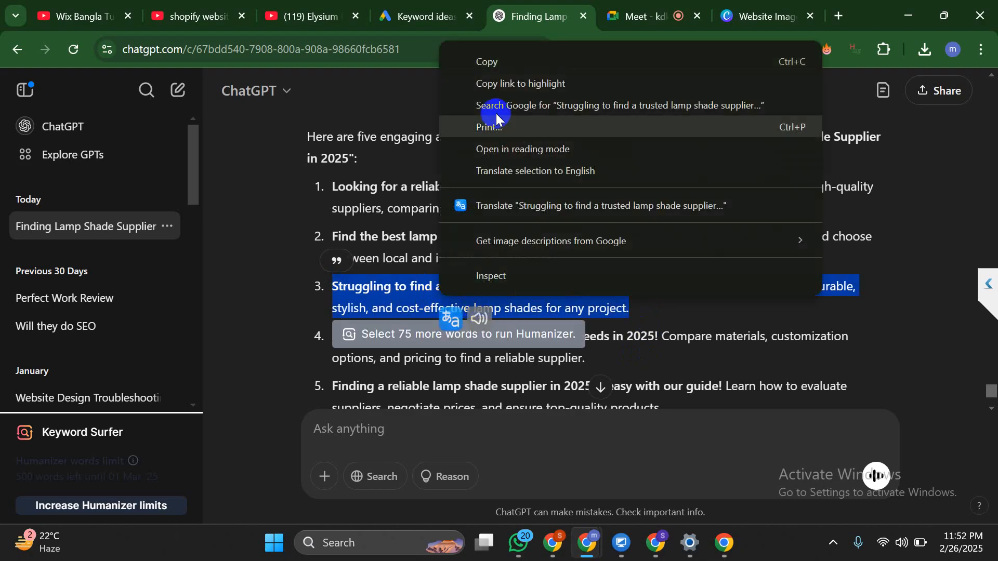
click(499, 61)
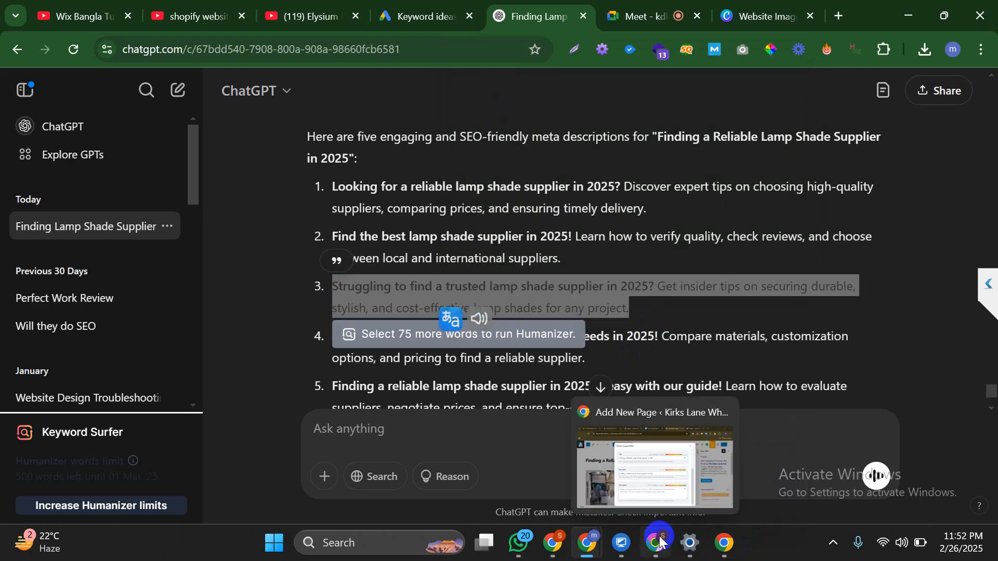
Paste the copied sentence into Rank Math's Description field, giving 152/160 characters
click(644, 468)
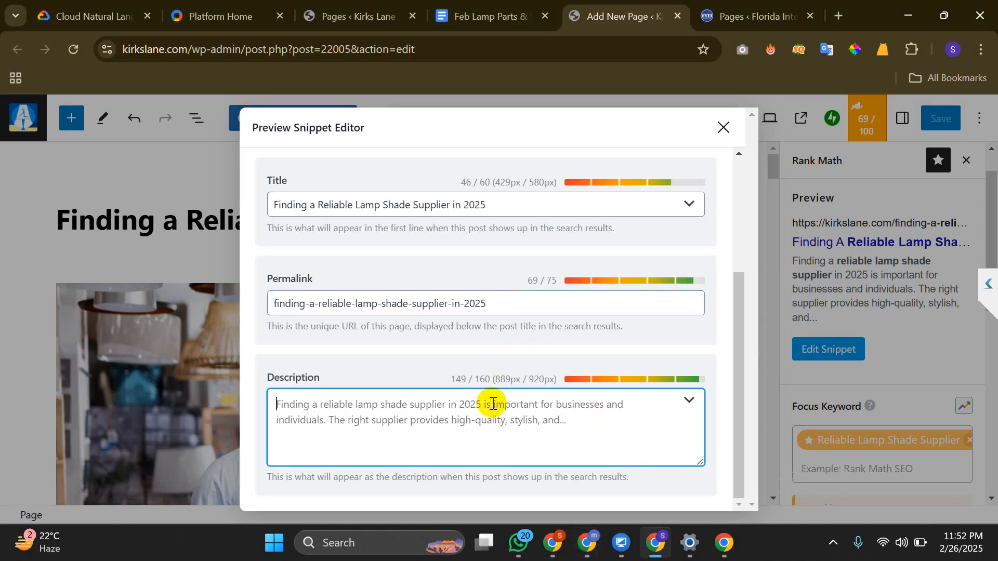
key(ctrl+v)
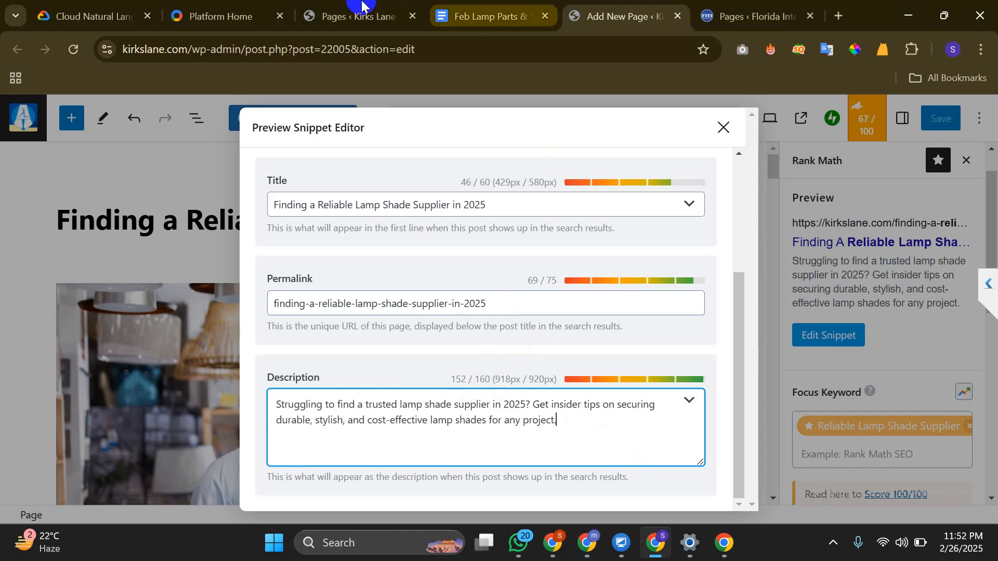
click(398, 16)
click(657, 542)
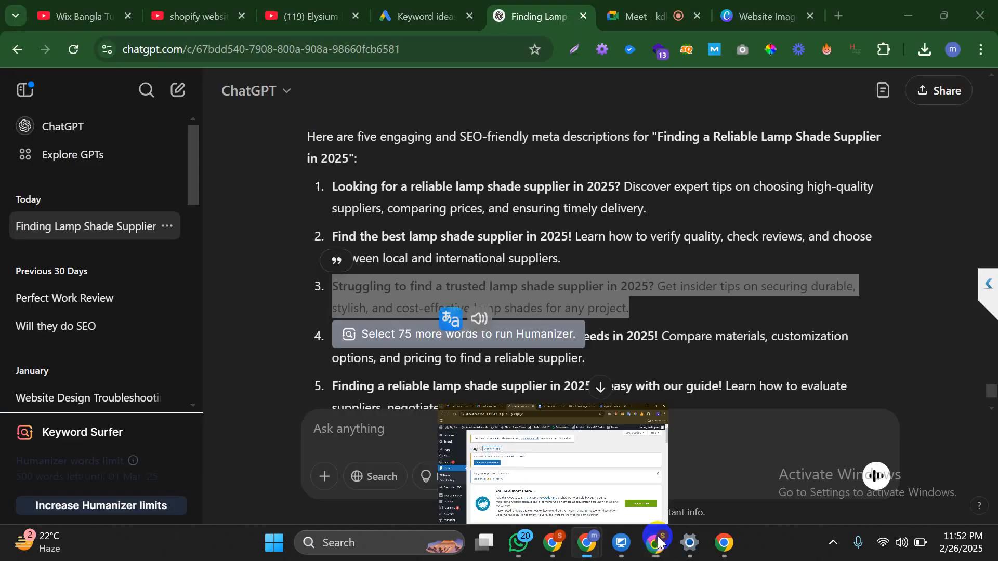
Ask ChatGPT to extend the pasted meta description by 3 to 5 words
click(539, 445)
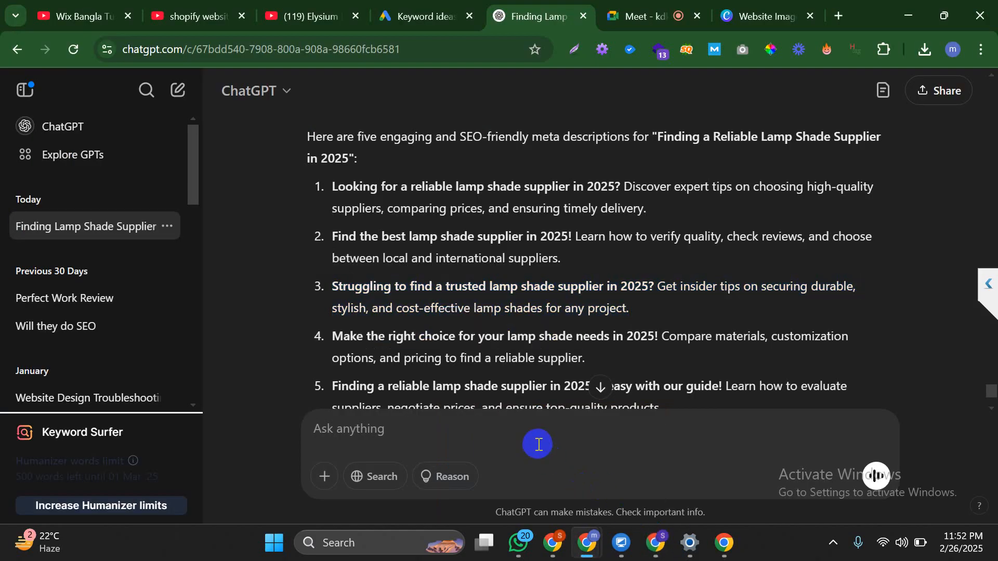
text(extend )
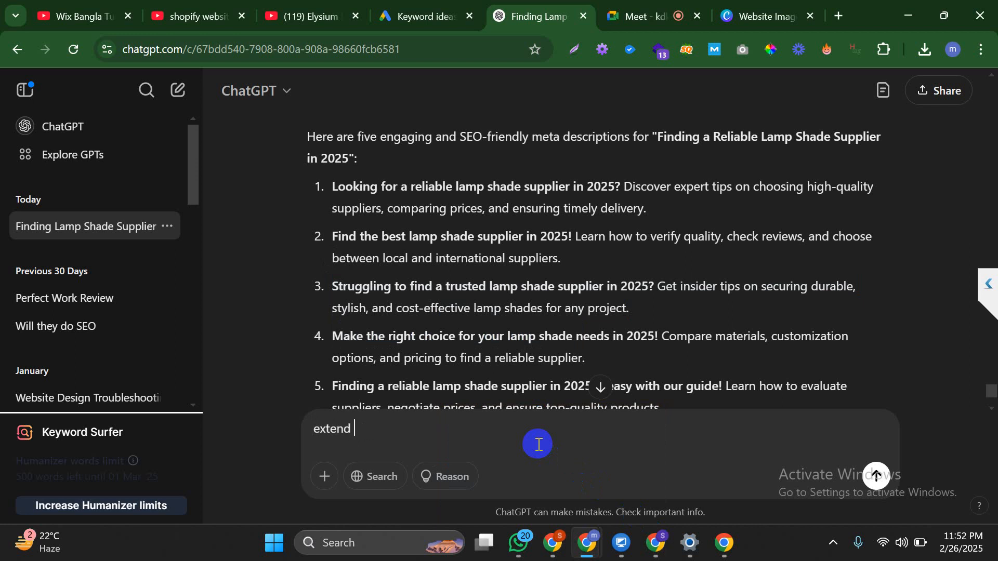
text(it with 5 to)
key(BackSpace)
text(3 to 5 words)
key(ctrl+v)
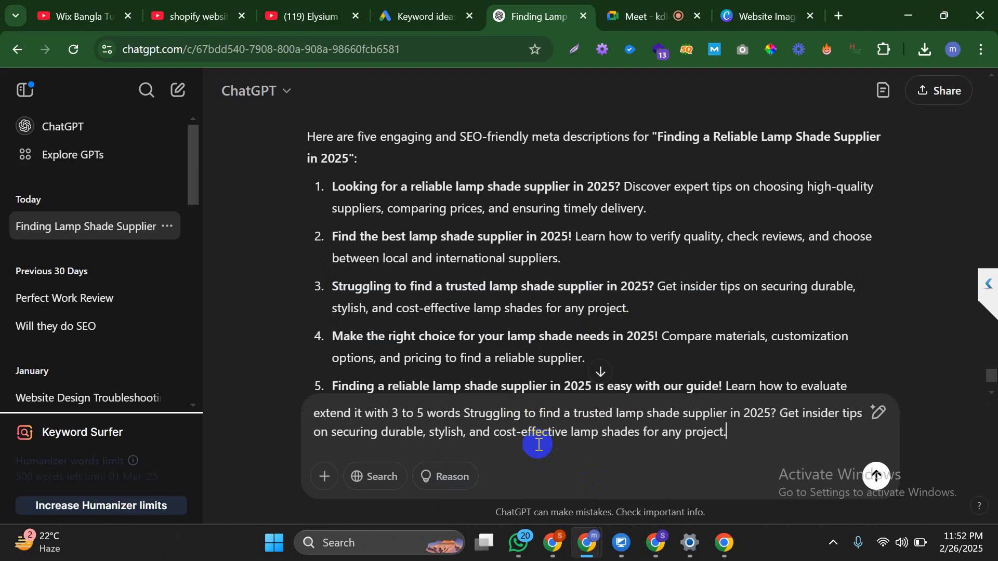
key(Return)
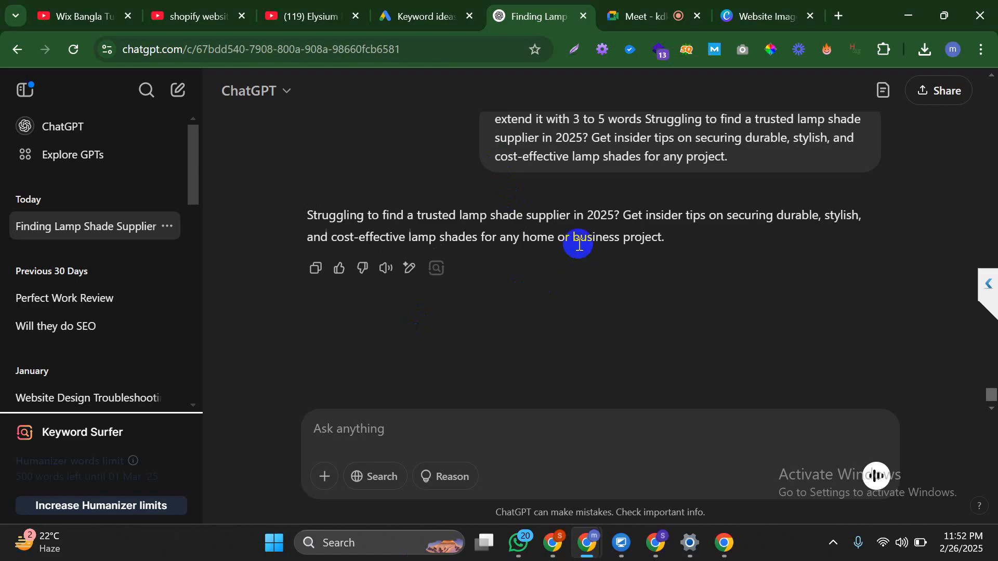
Request 3 more words and copy the version ending 'for any home or business decor project.'
text(add 3)
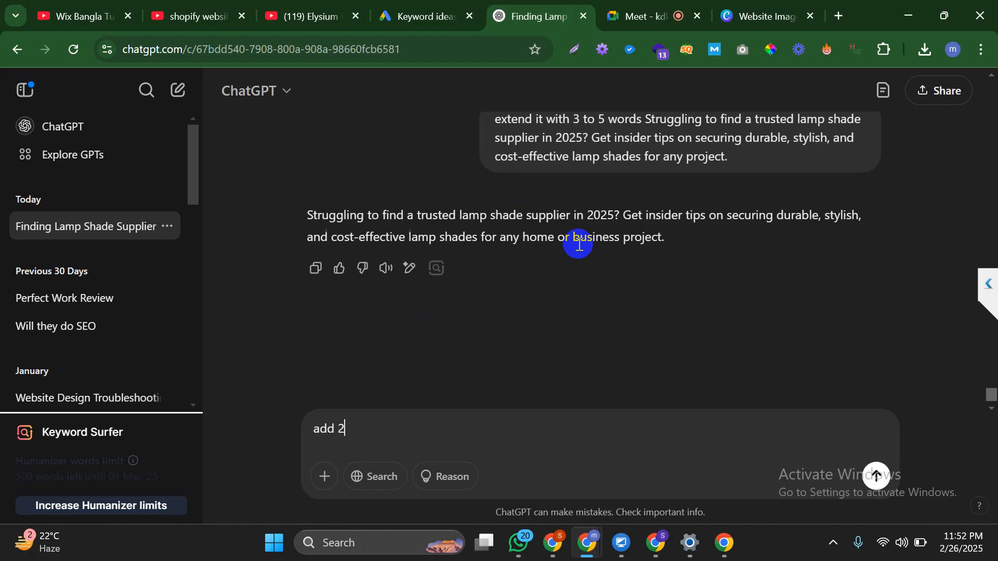
text( words more)
key(Return)
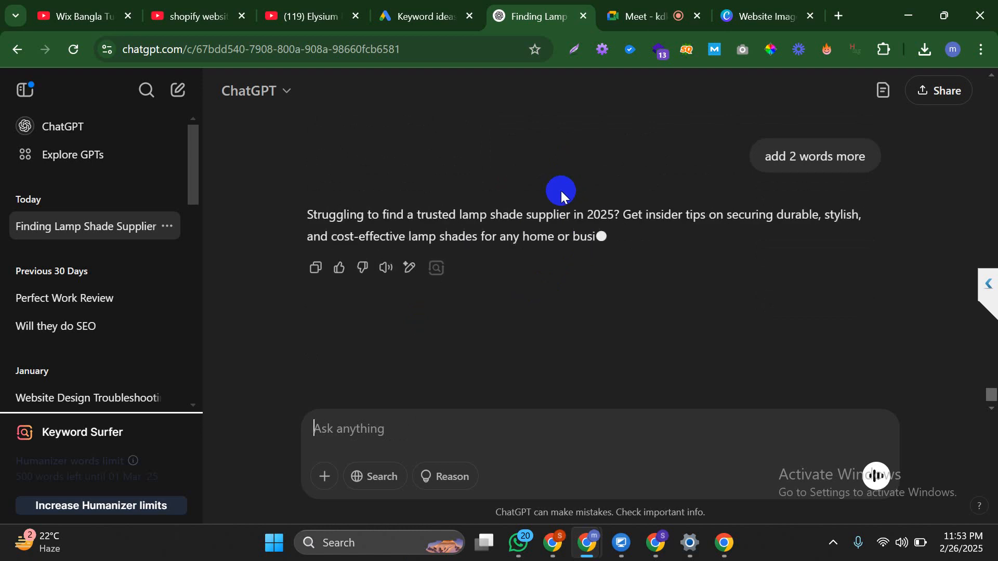
triple_click(560, 244)
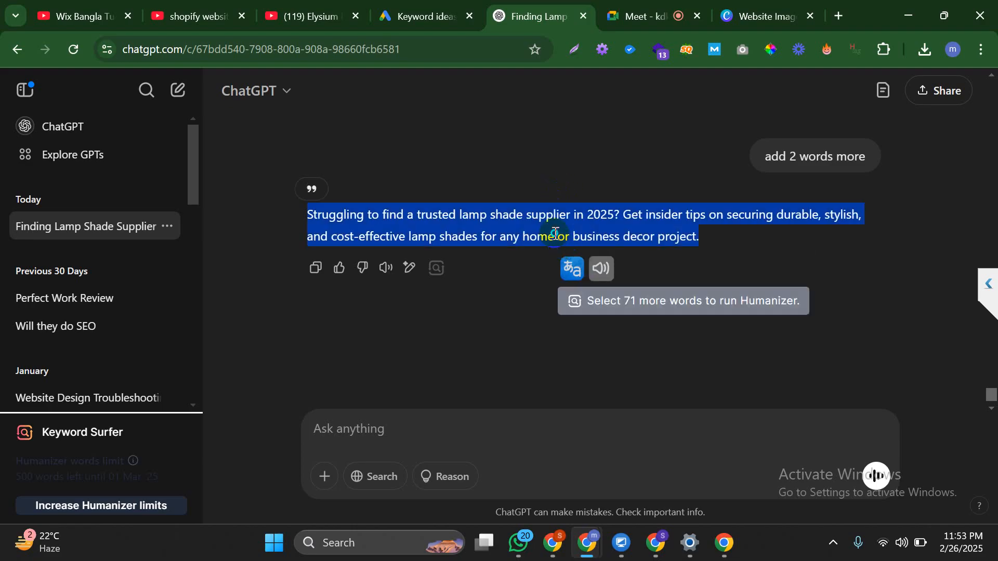
right_click(585, 249)
click(601, 254)
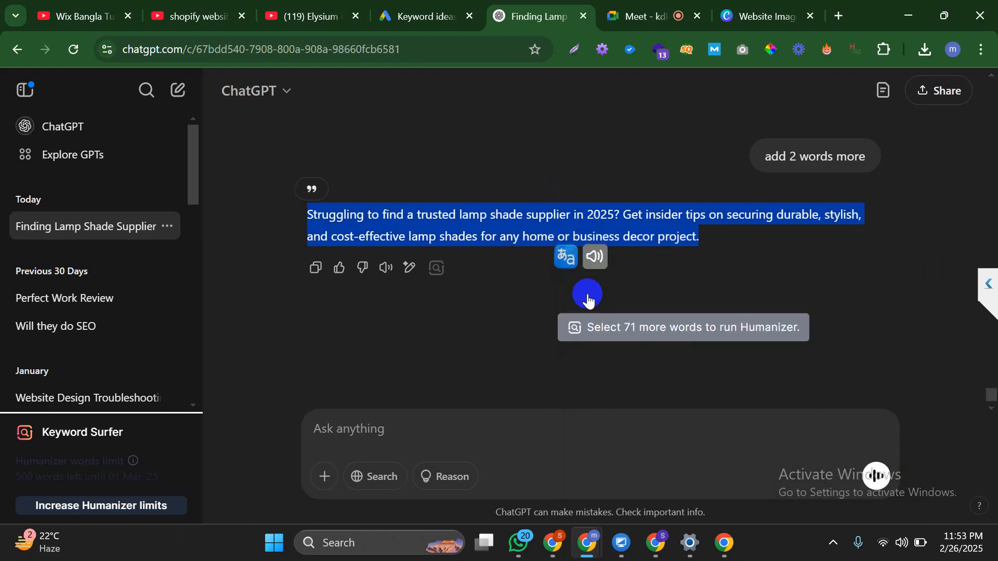
Replace the Rank Math description with the longer 'home or business decor project' version
click(650, 543)
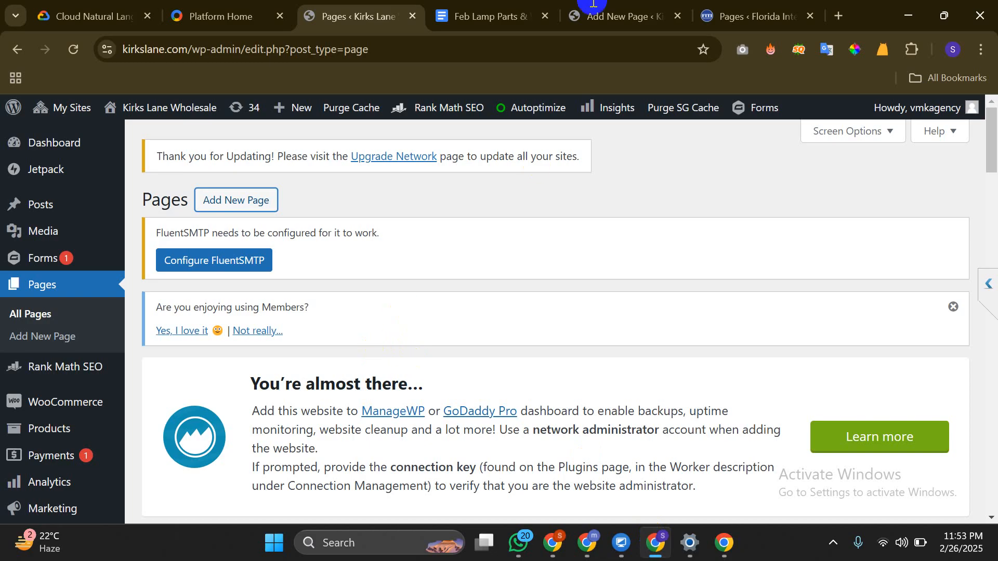
click(619, 16)
key(ctrl+a)
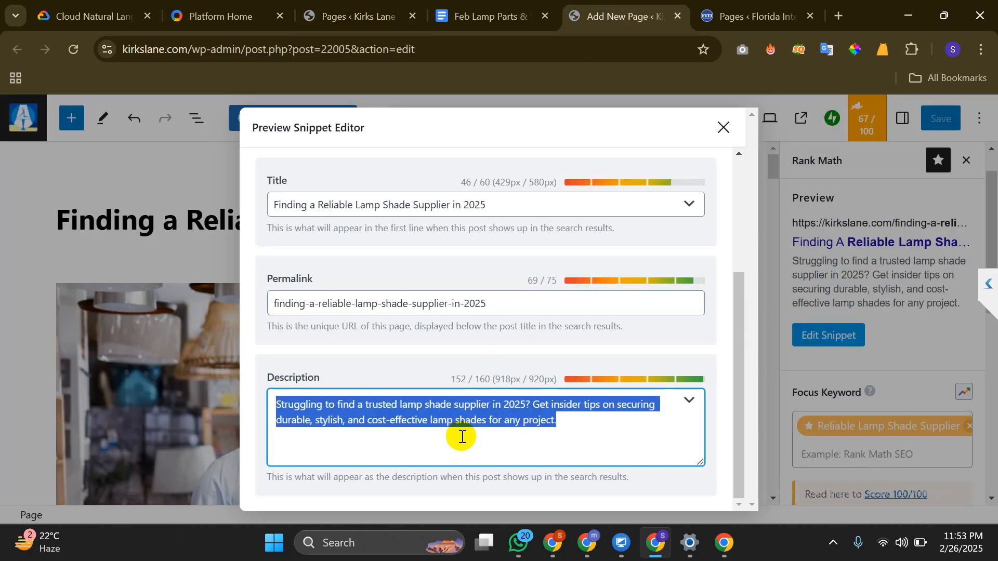
key(ctrl+v)
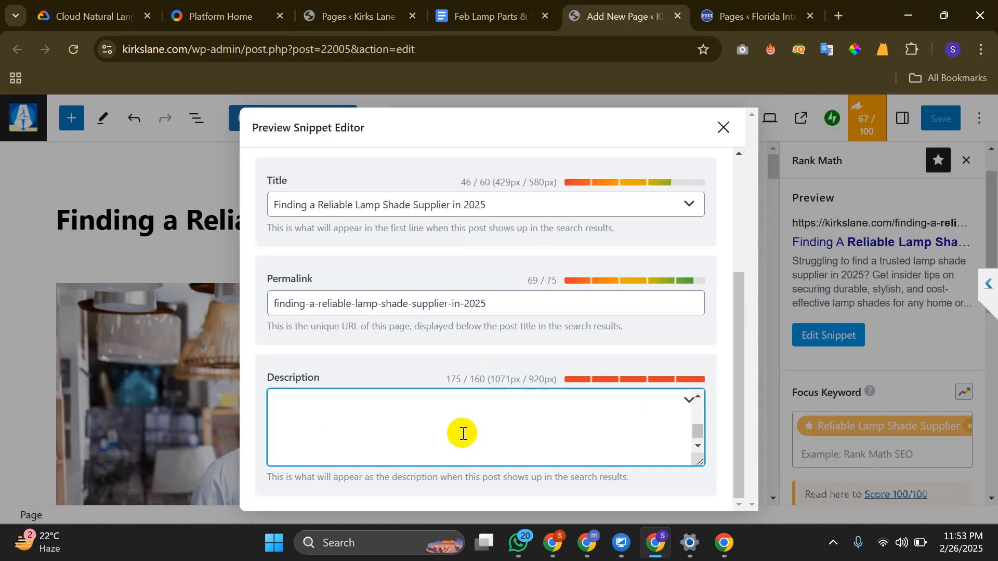
key(BackSpace)
key(BackSpace)
key(BackSpace)
key(BackSpace)
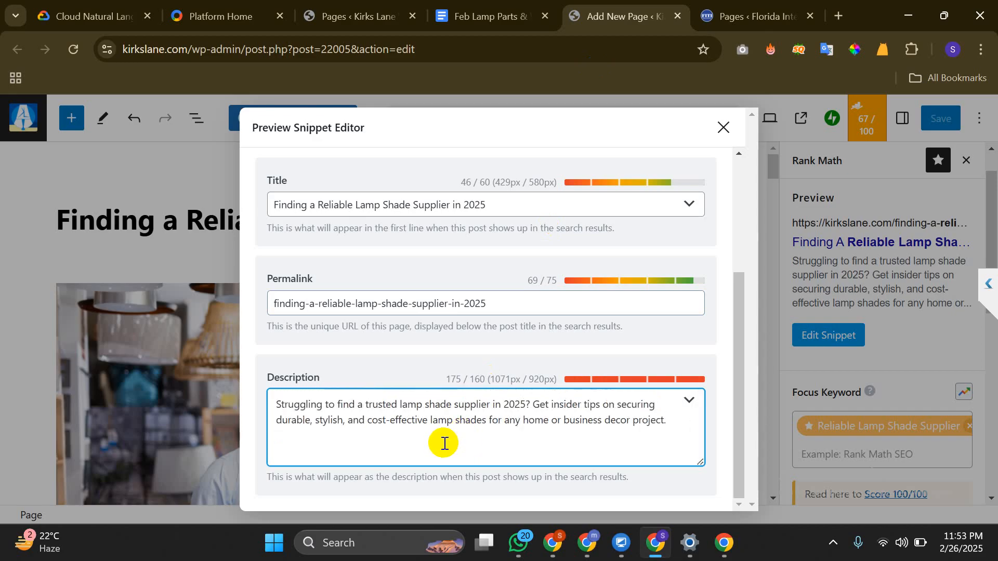
Correct 'lap' to 'lamp' in the description and close the snippet editor
click(444, 442)
key(BackSpace)
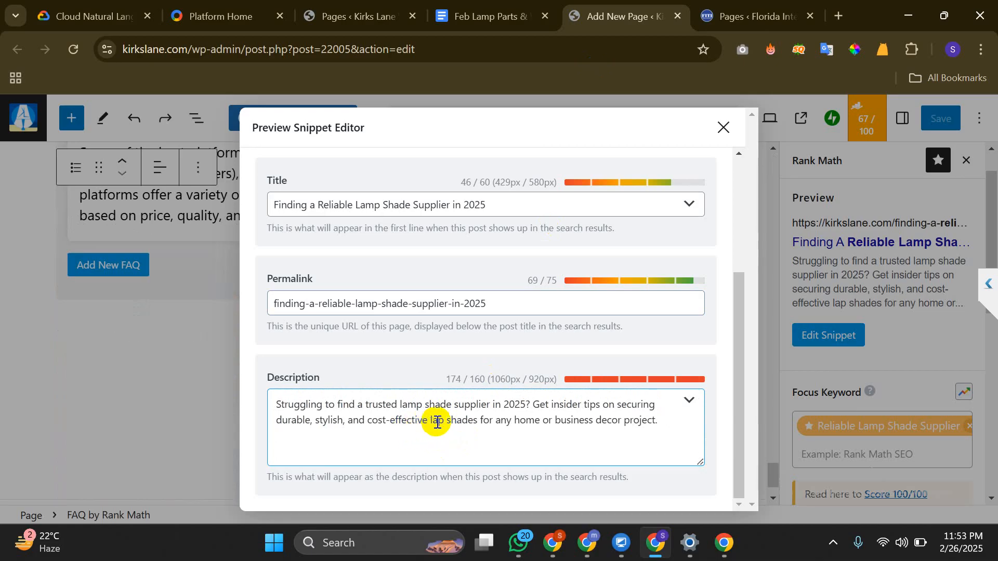
click(437, 420)
text(m)
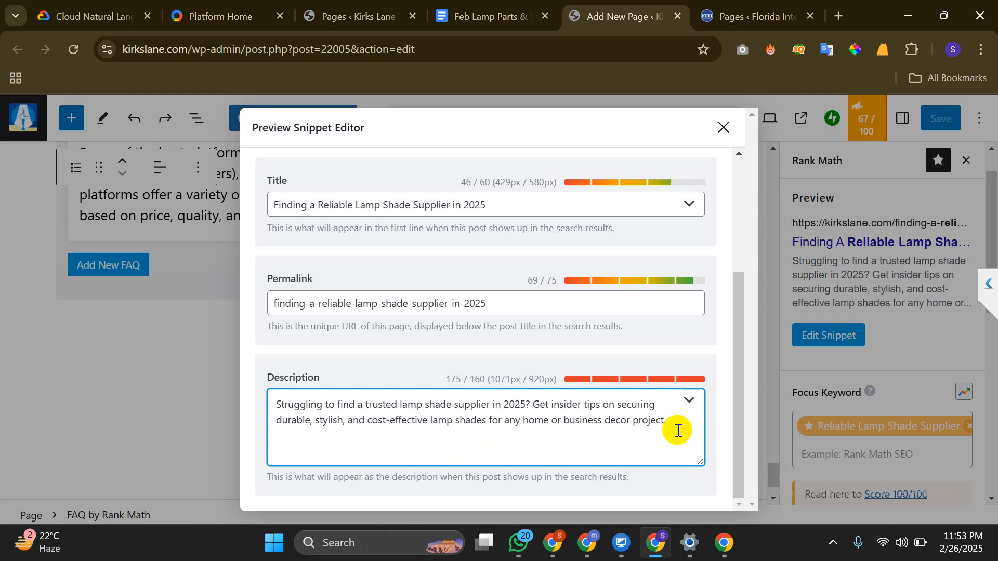
click(572, 448)
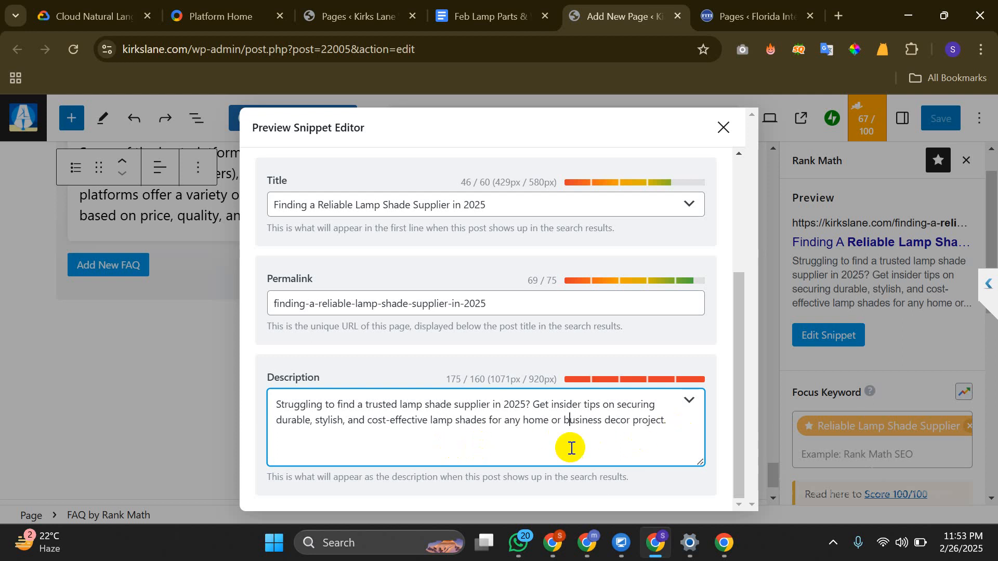
click(398, 363)
click(721, 128)
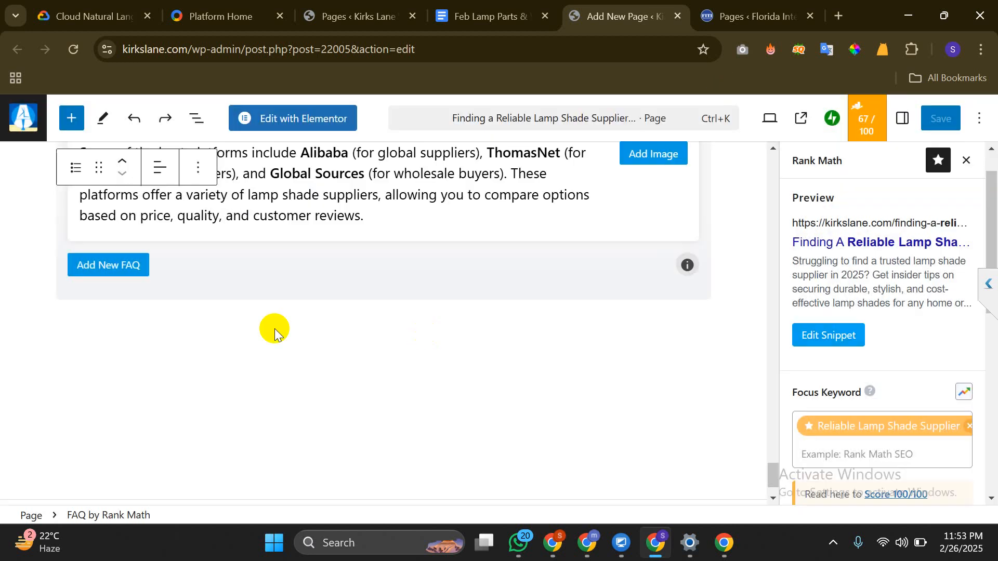
Scroll Rank Math's Basic SEO checks, which flag the focus keyword missing from the description (67/100)
scroll(201, 291, up, 6)
scroll(200, 291, up, 3)
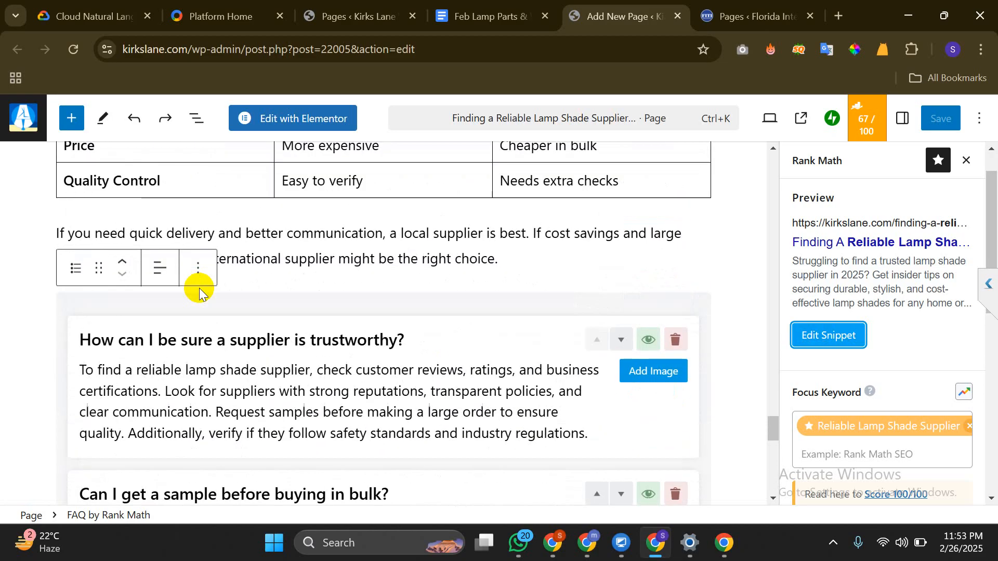
scroll(200, 290, down, 5)
scroll(200, 289, down, 6)
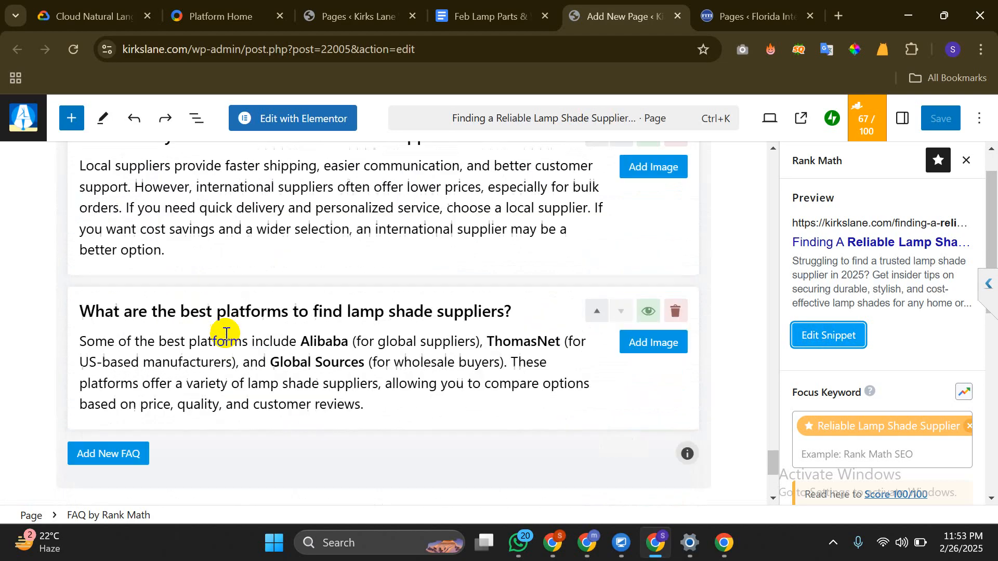
click(493, 4)
scroll(479, 290, up, 6)
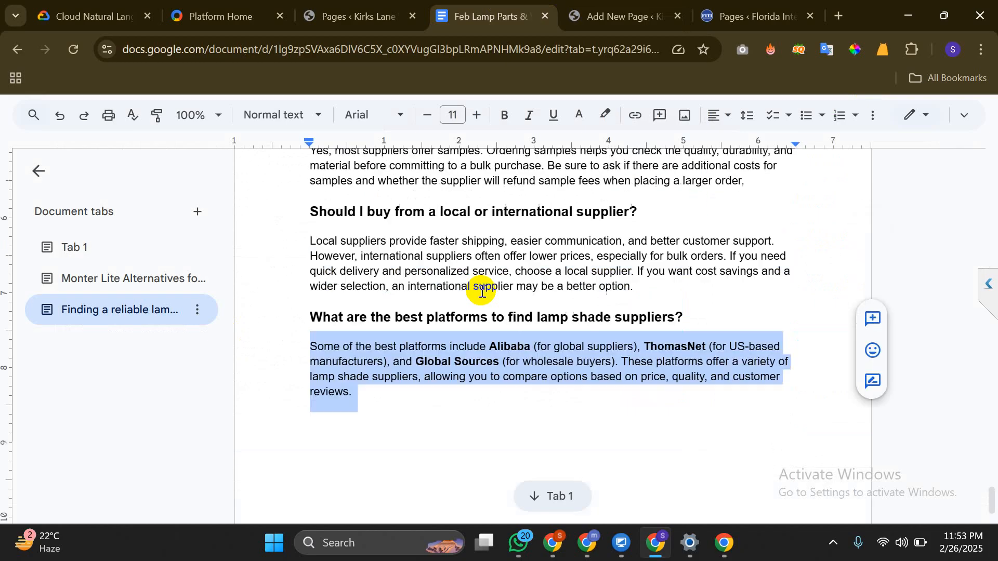
scroll(476, 343, down, 3)
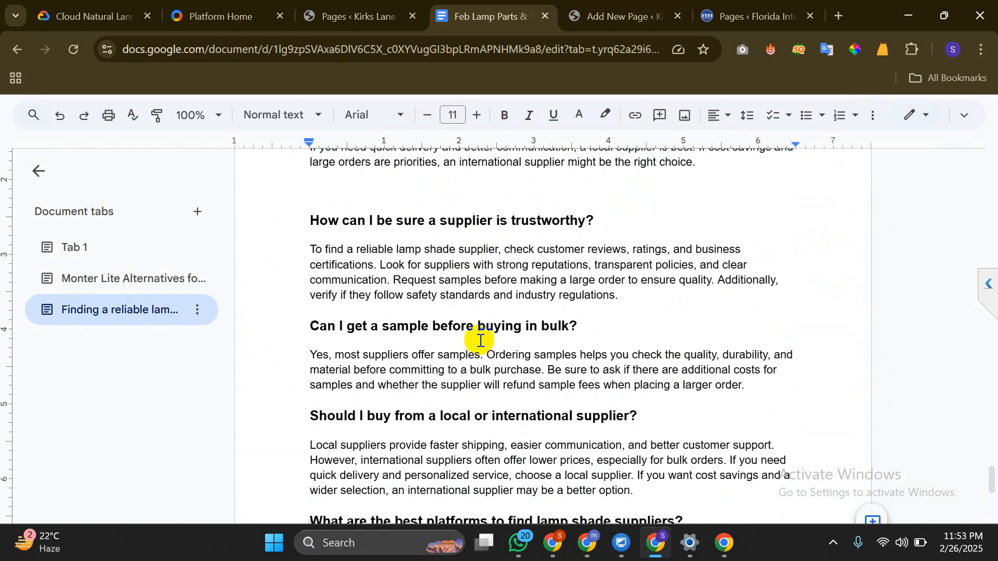
scroll(476, 340, down, 3)
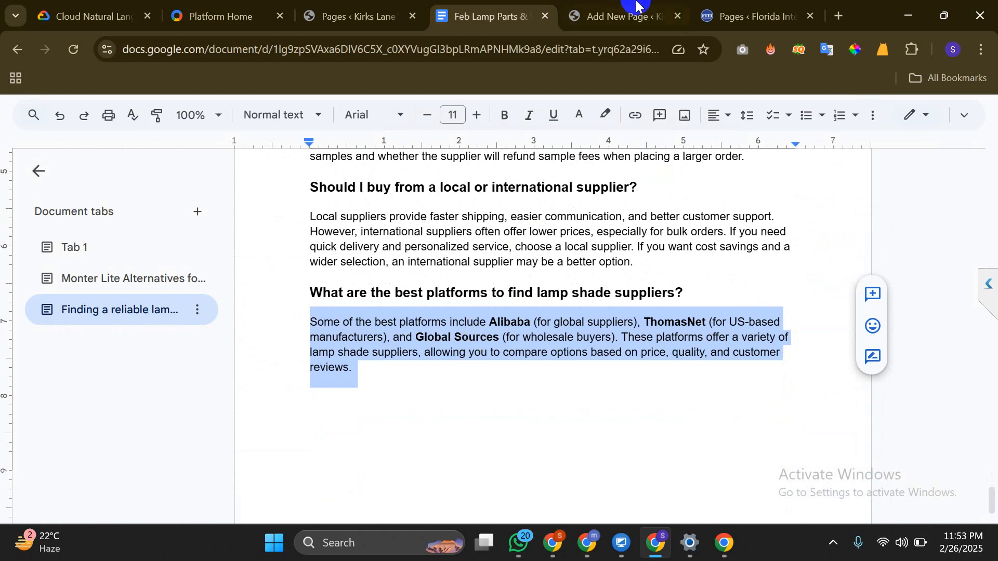
click(623, 14)
scroll(915, 296, down, 5)
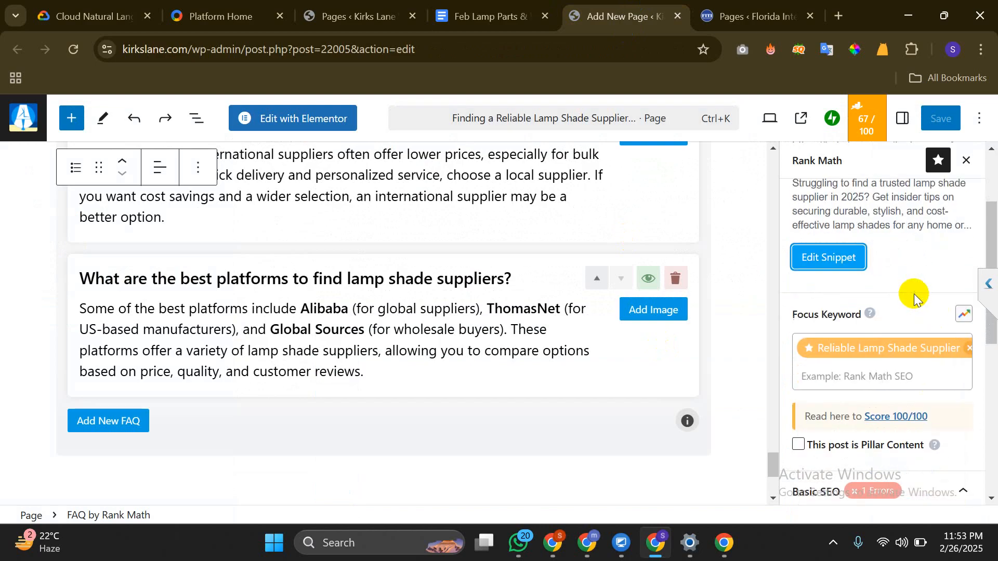
scroll(911, 283, down, 2)
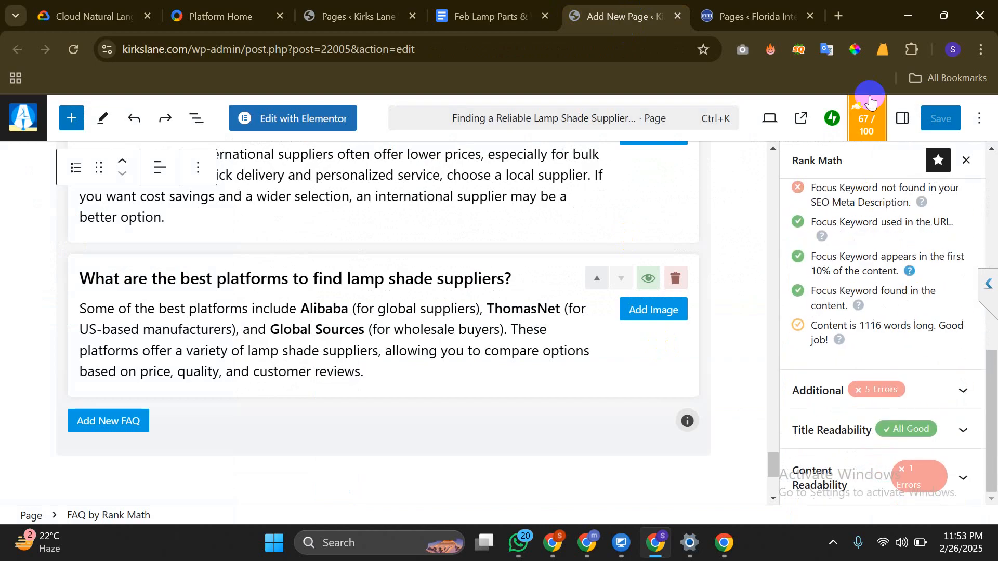
scroll(843, 296, up, 2)
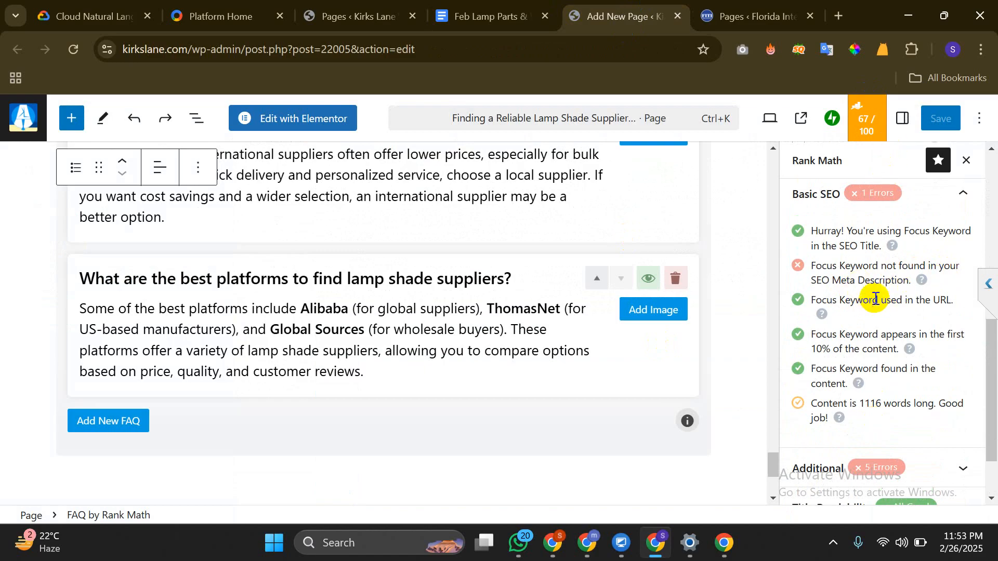
scroll(871, 293, up, 3)
scroll(861, 297, up, 3)
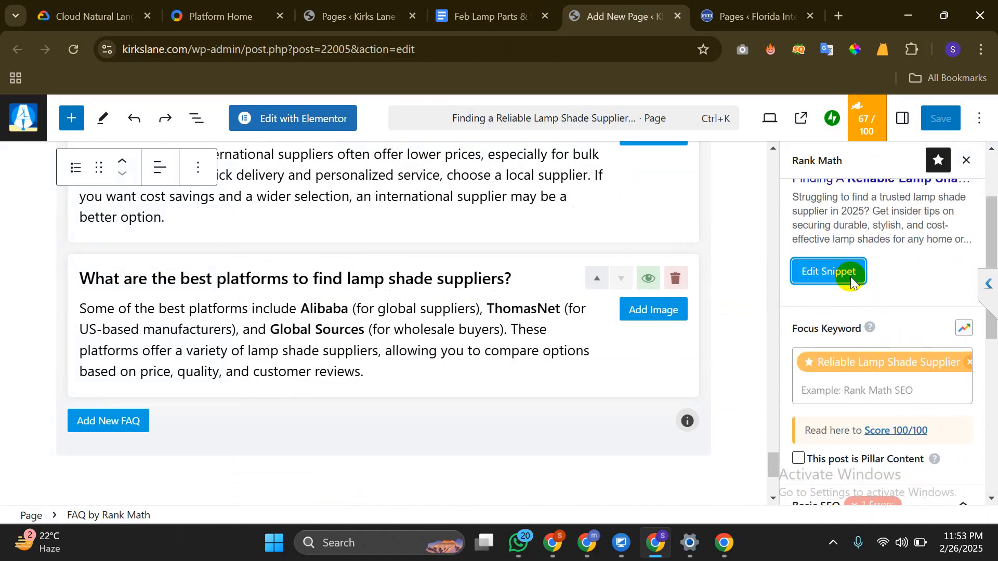
Swap 'trusted' for 'reliable' copied from the permalink in the meta description, reaching 69/100
click(844, 274)
scroll(425, 378, down, 1)
scroll(425, 378, down, 3)
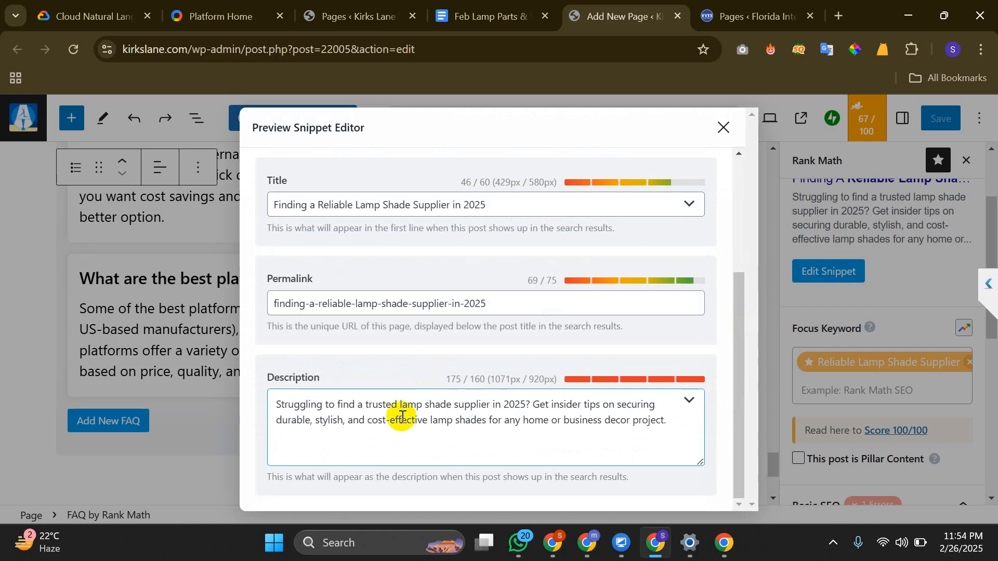
click(401, 416)
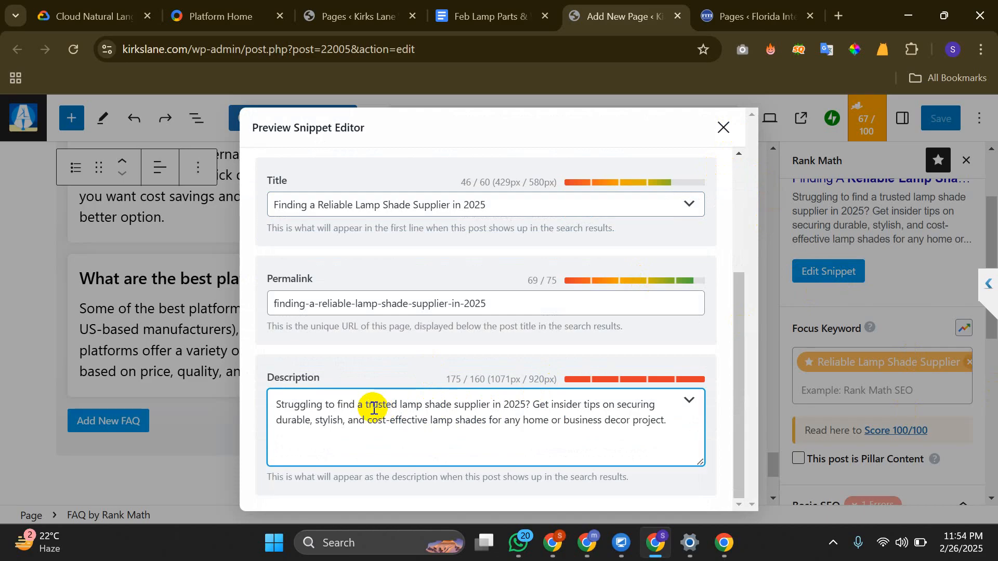
double_click(331, 310)
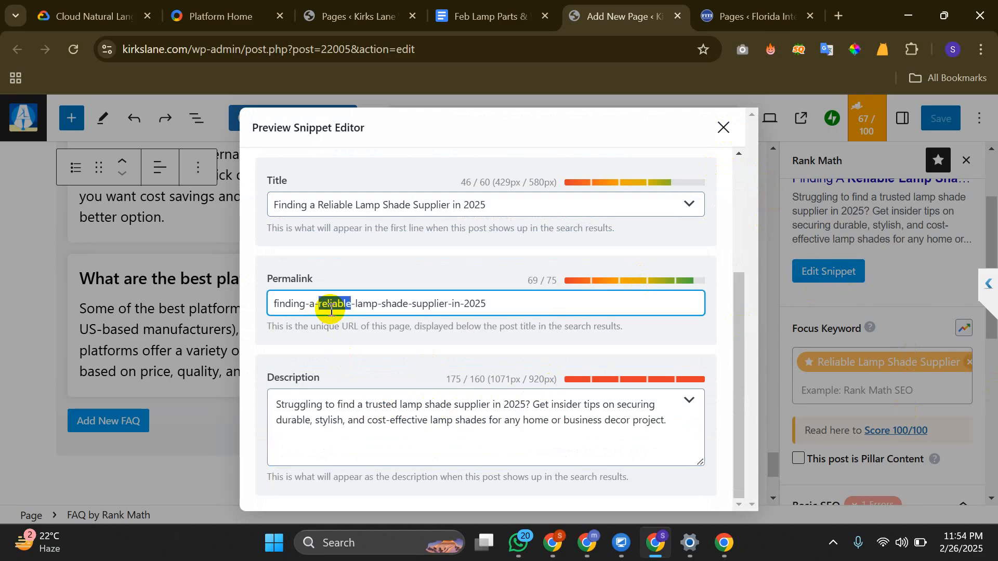
right_click(332, 307)
click(387, 153)
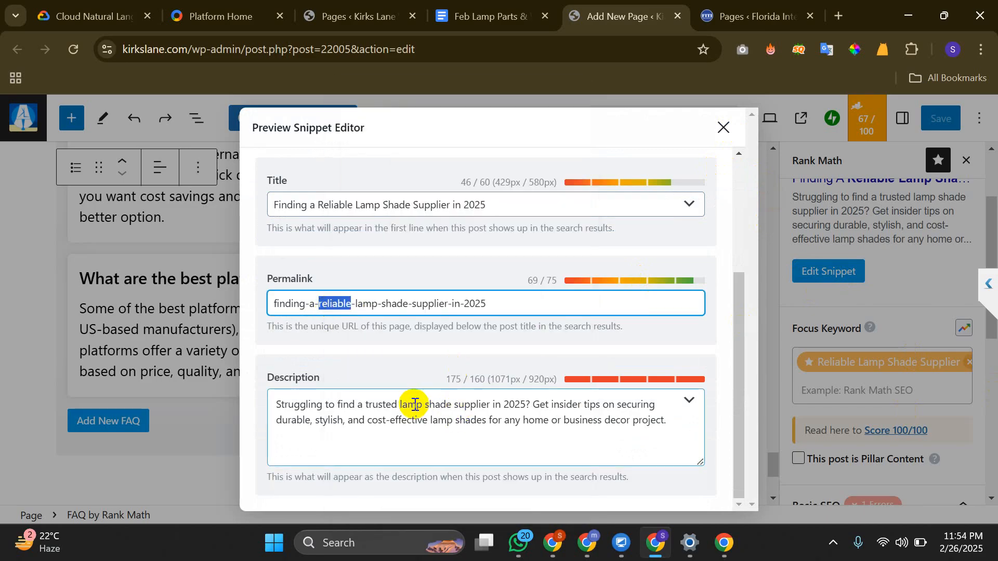
double_click(379, 404)
right_click(378, 405)
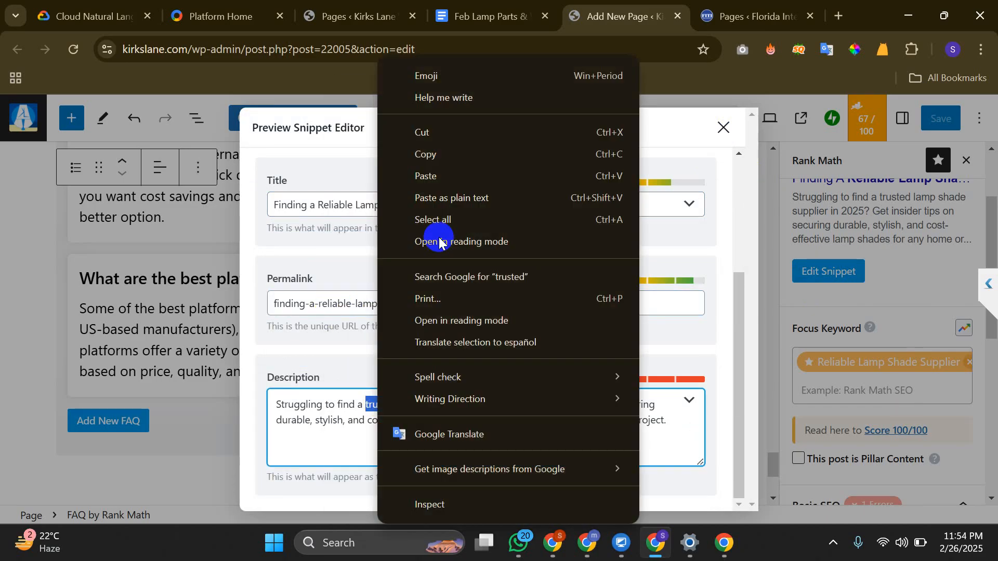
click(439, 176)
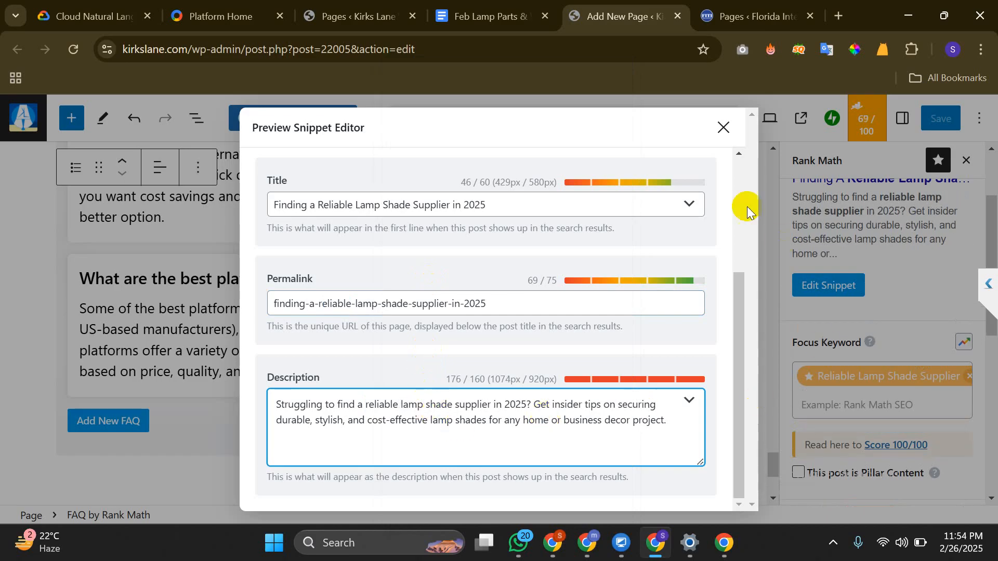
click(724, 127)
Expand the Additional section of Rank Math's SEO checks
scroll(932, 406, down, 5)
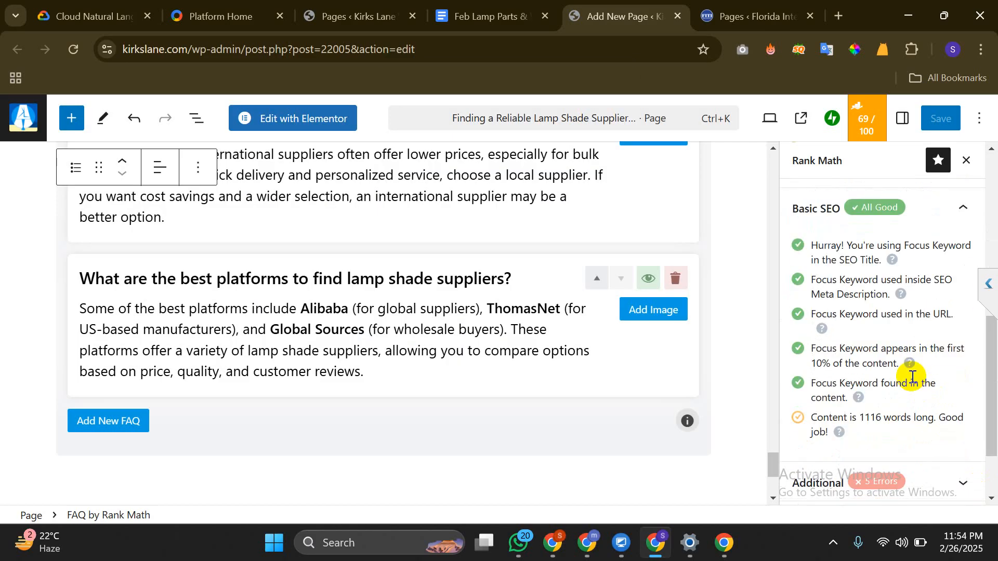
scroll(842, 375, down, 2)
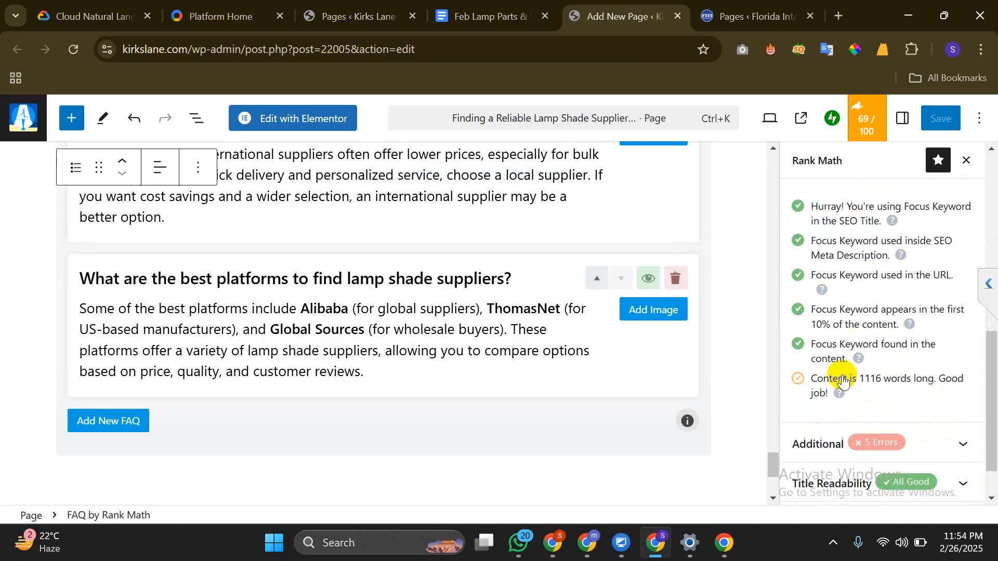
scroll(843, 374, up, 3)
scroll(842, 372, down, 3)
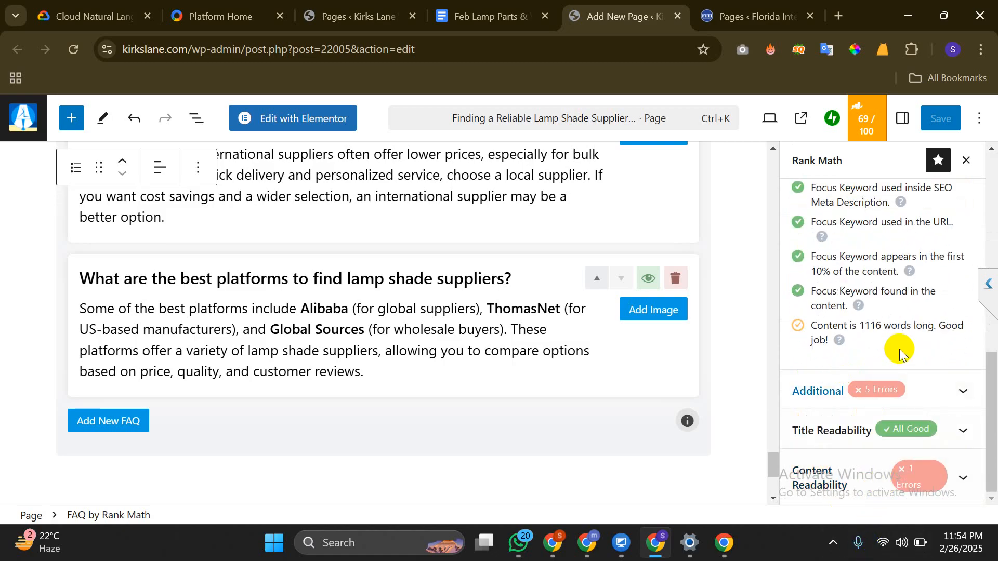
click(917, 391)
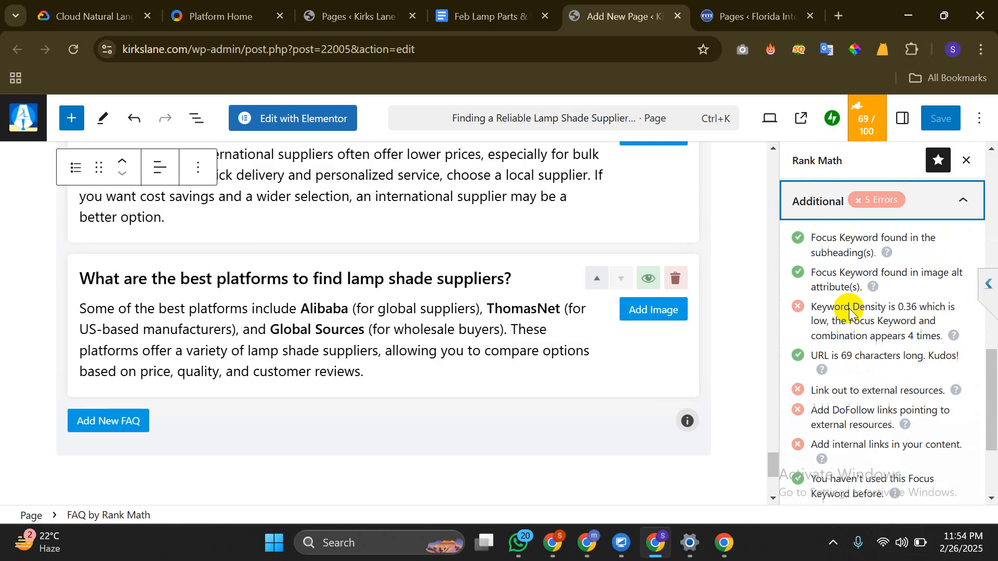
scroll(837, 338, down, 2)
scroll(844, 307, up, 2)
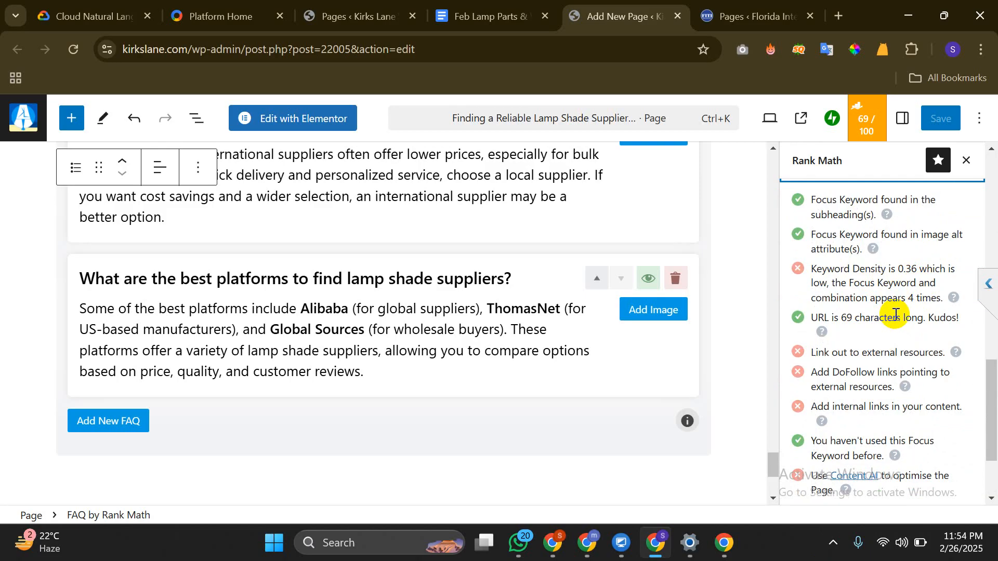
scroll(857, 320, down, 1)
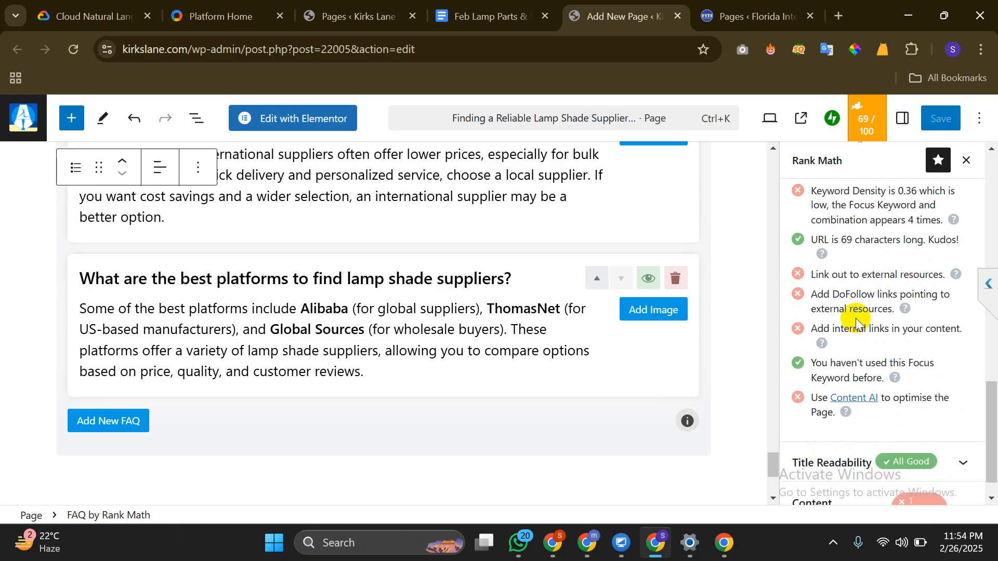
Read the failing checks about missing external DoFollow links and internal links
drag(811, 279, 933, 280)
click(881, 279)
mouse_move(869, 303)
mouse_down()
mouse_move(888, 310)
mouse_move(872, 300)
mouse_up()
click(862, 294)
triple_click(872, 301)
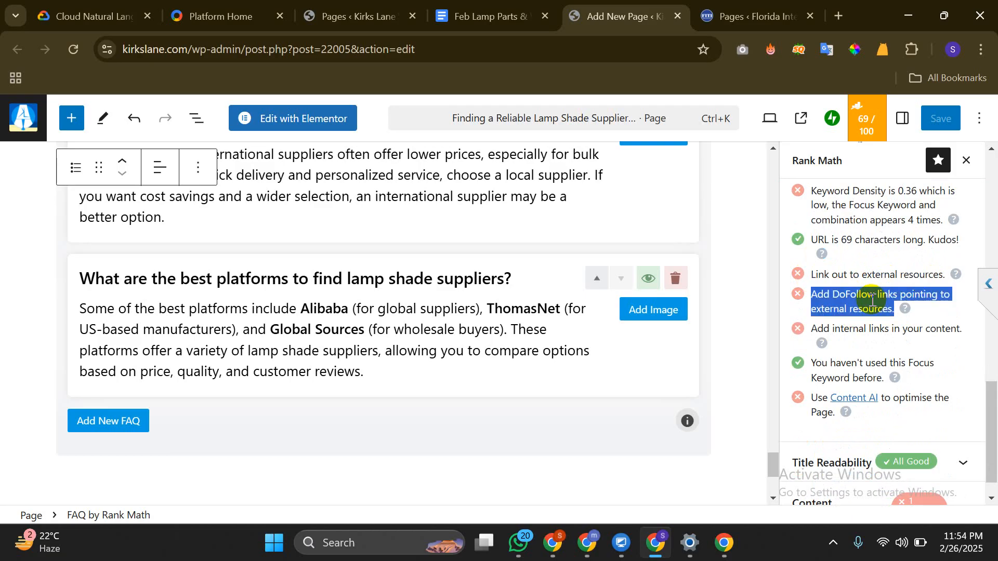
click(872, 301)
scroll(872, 302, down, 1)
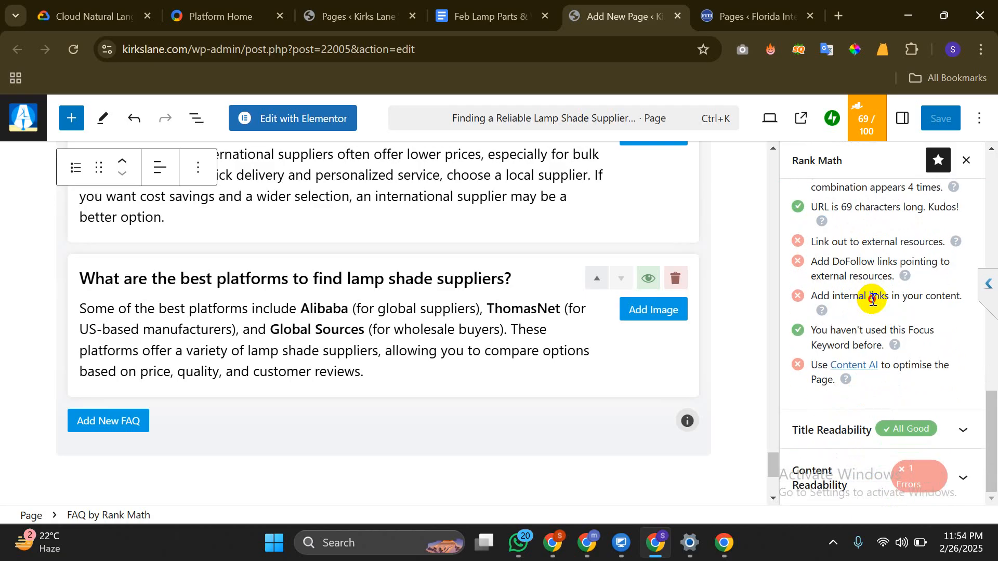
double_click(873, 301)
triple_click(873, 301)
click(873, 300)
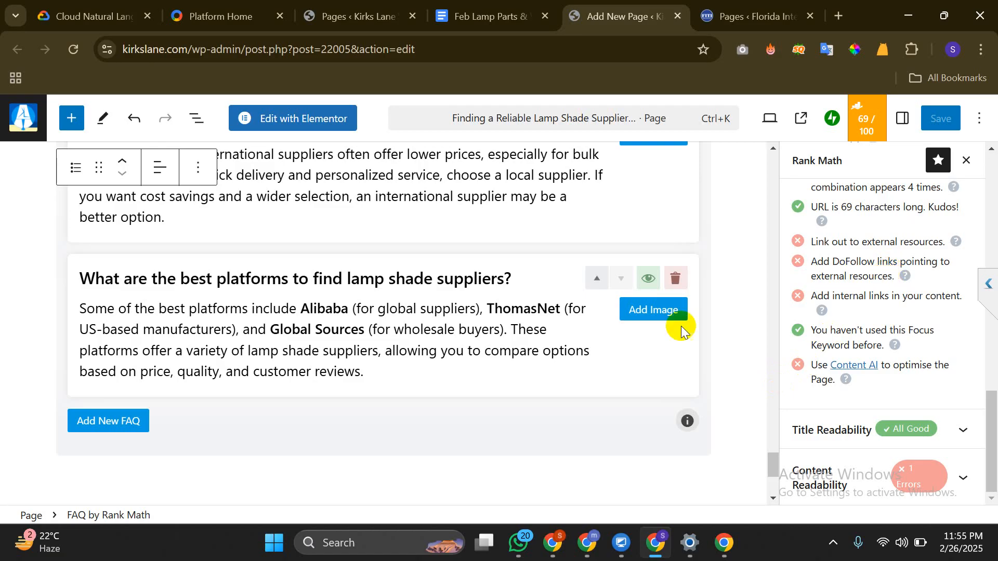
scroll(392, 319, up, 3)
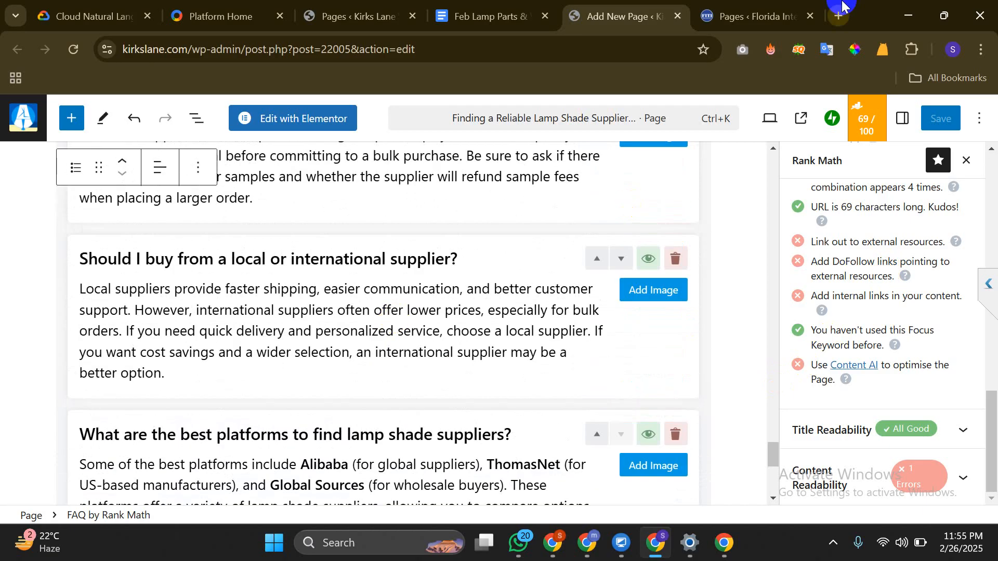
Search Google in a new tab for 'what is do follow link'
click(839, 16)
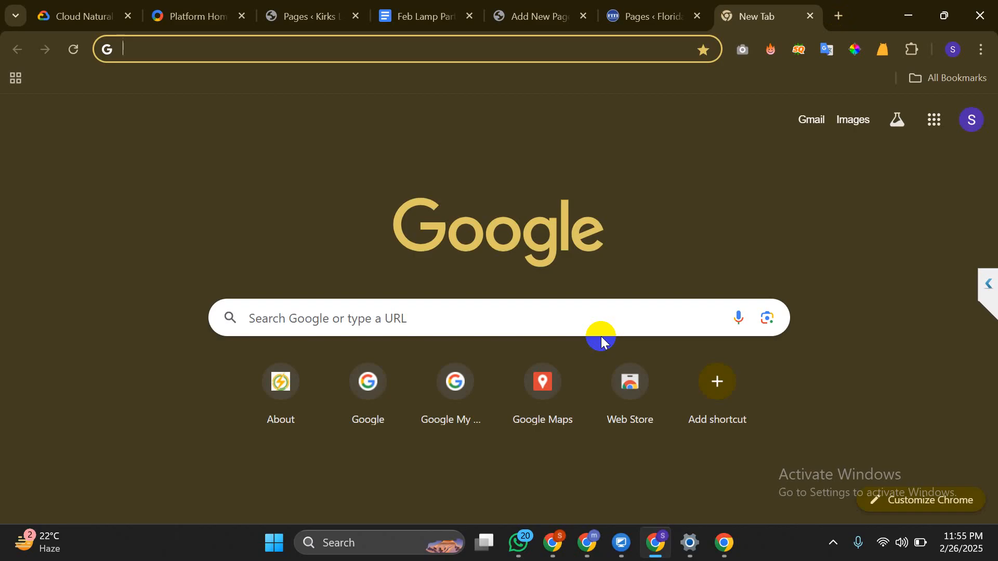
text(what )
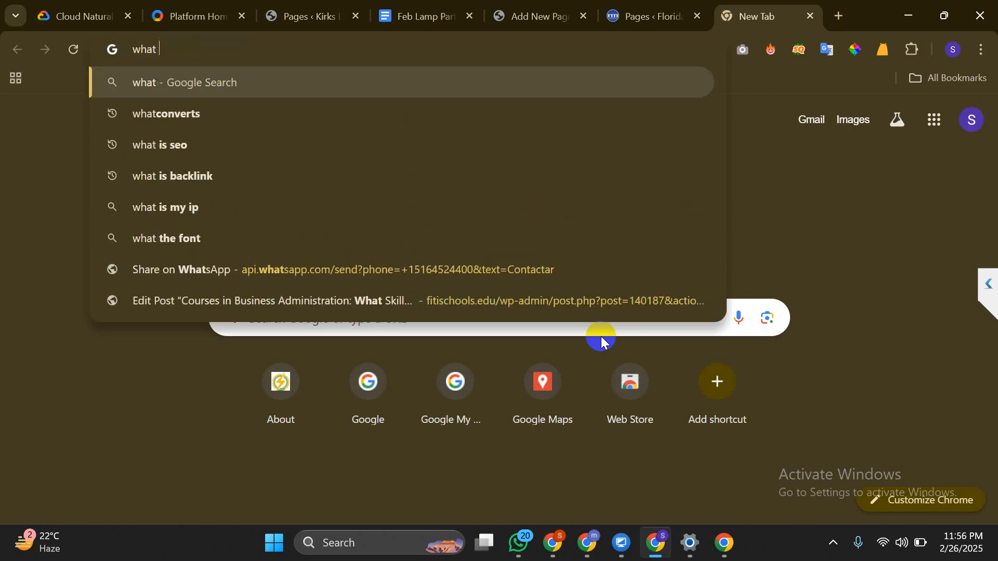
text(is f)
key(BackSpace)
text(do )
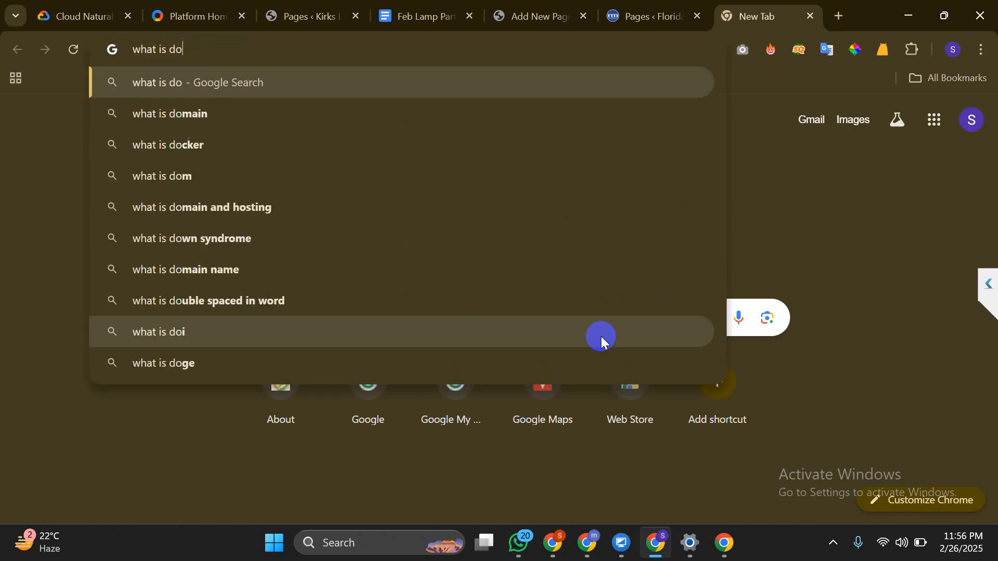
text(follow)
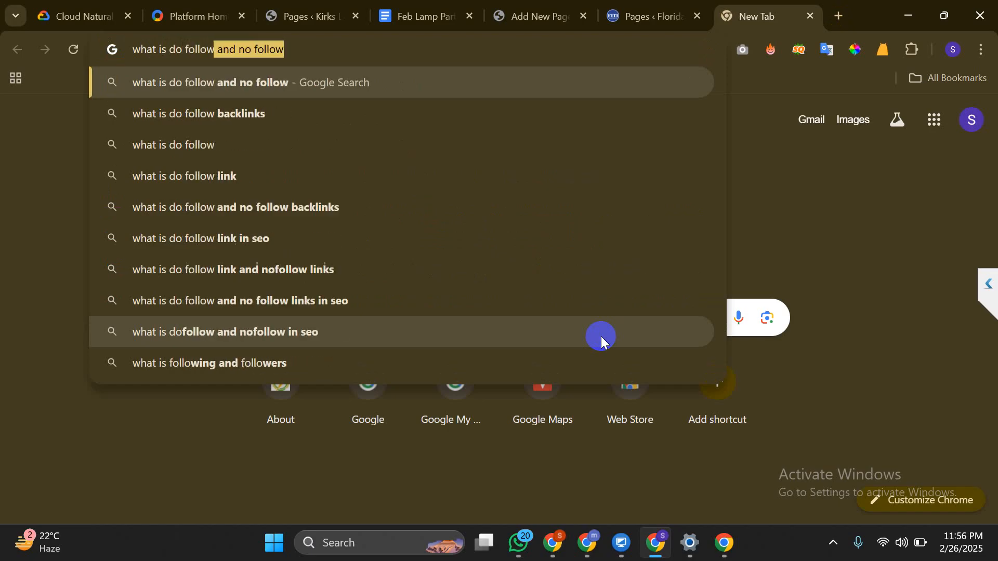
text( link)
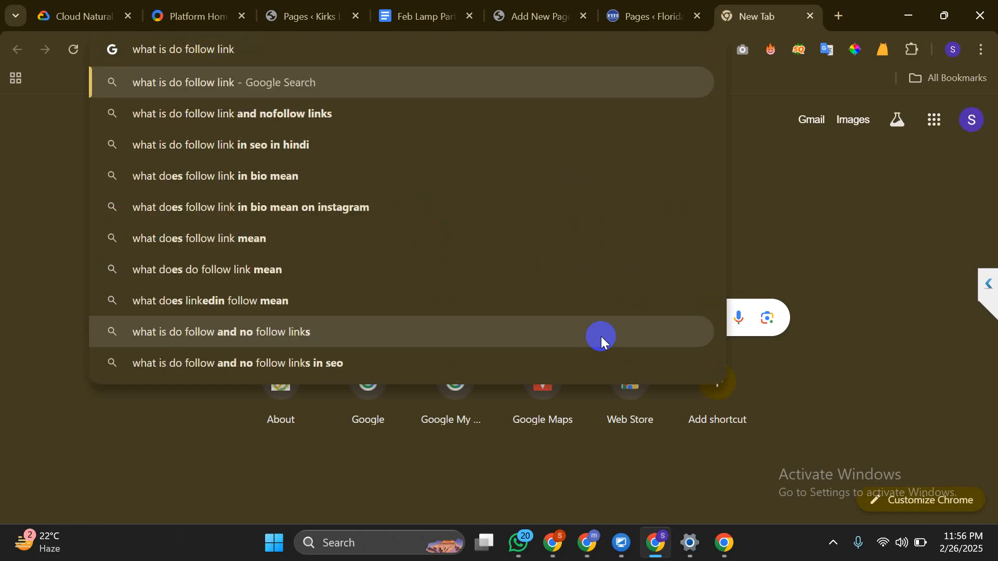
key(Return)
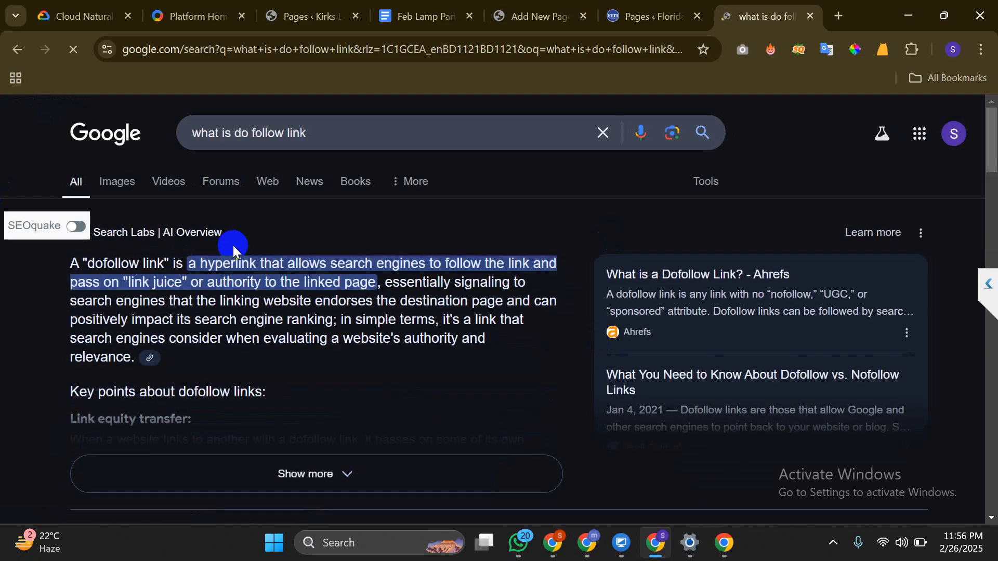
Read the AI Overview's dofollow definition, covering link juice and authority, after a WordPress check
drag(50, 263, 209, 280)
click(315, 262)
drag(337, 263, 450, 264)
click(533, 278)
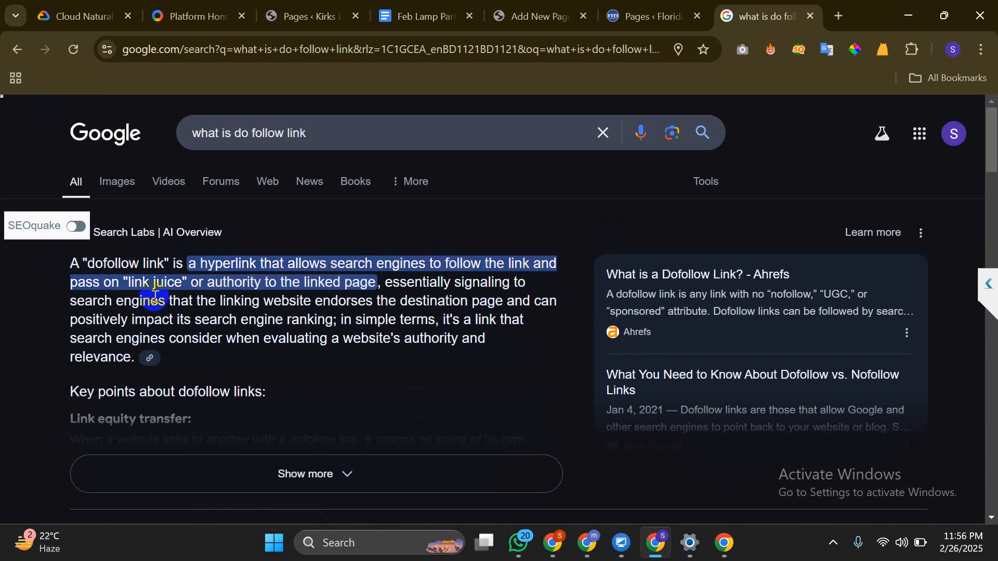
mouse_move(131, 298)
mouse_down()
mouse_move(177, 281)
mouse_move(131, 284)
mouse_up()
click(184, 285)
drag(254, 289, 338, 306)
click(384, 299)
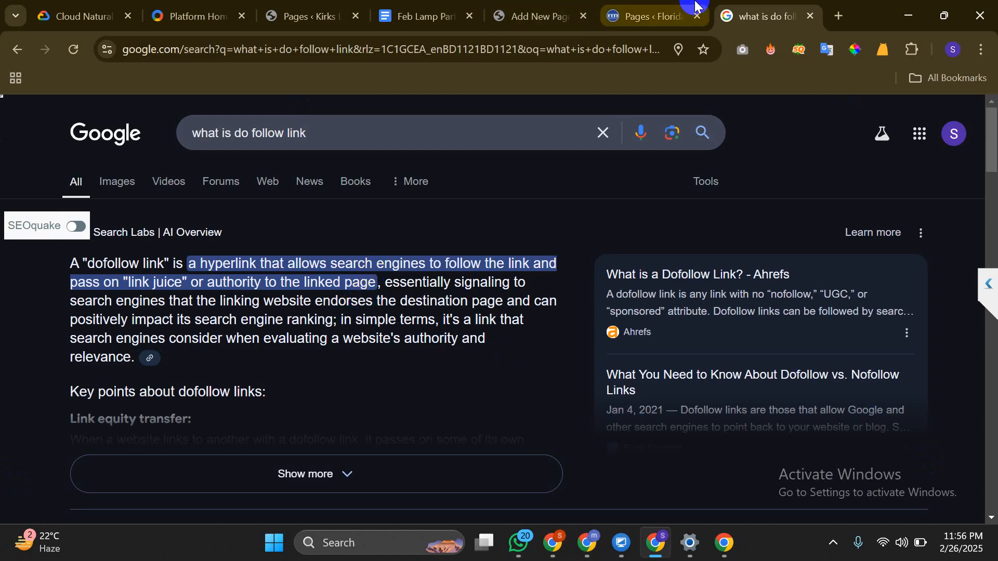
click(544, 6)
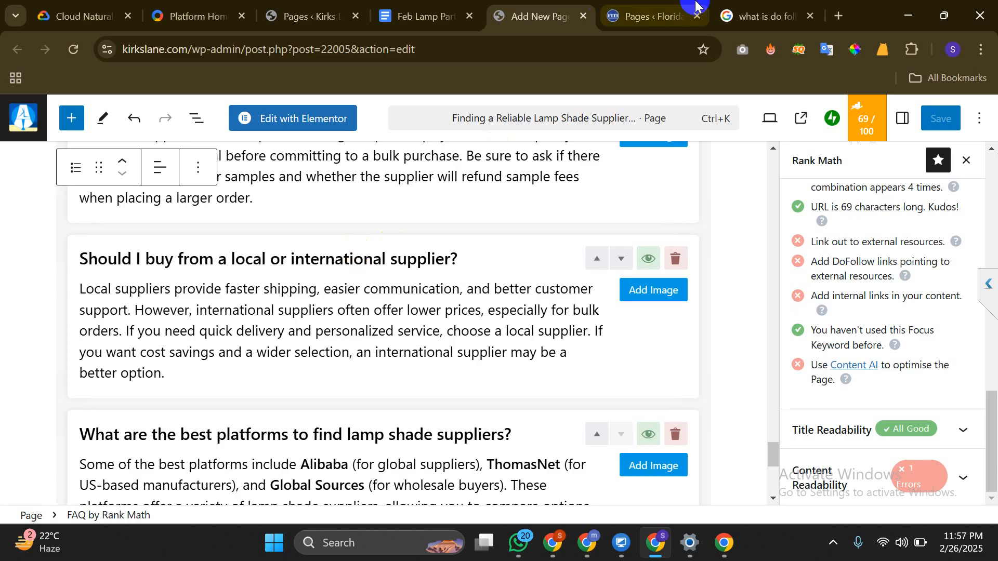
click(769, 17)
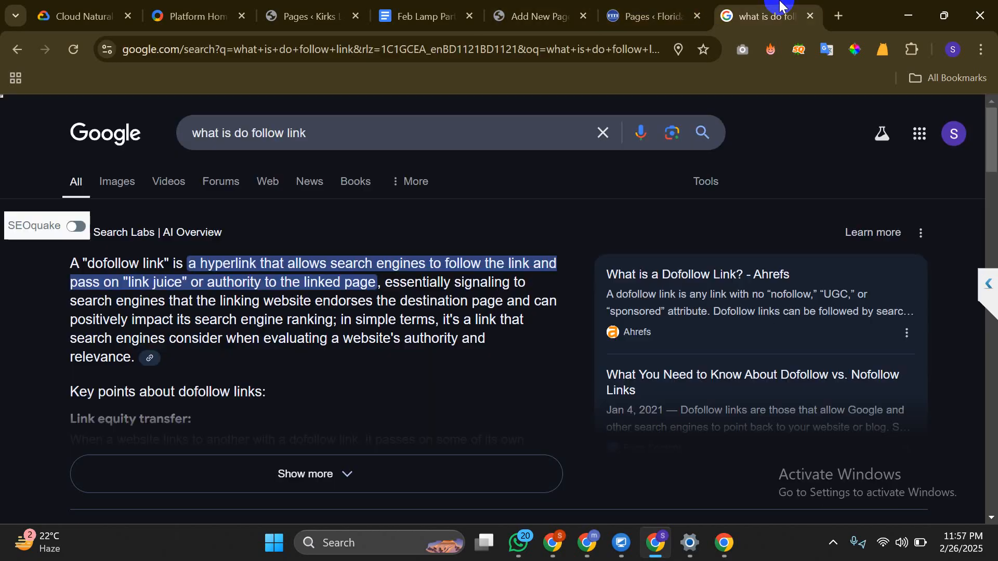
Go to kirkslane.com and open its Contact Us page
click(554, 56)
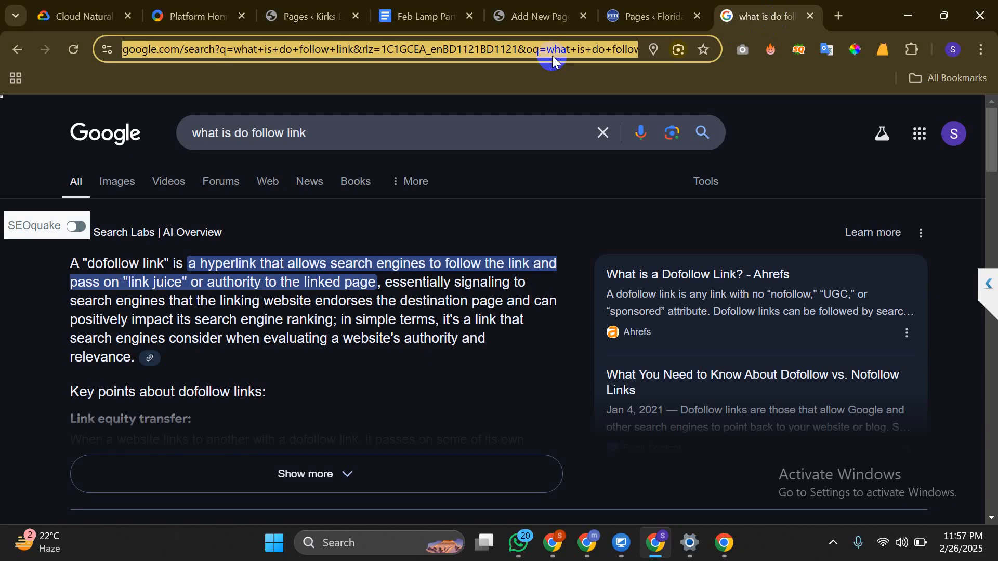
text(kirkslane.com)
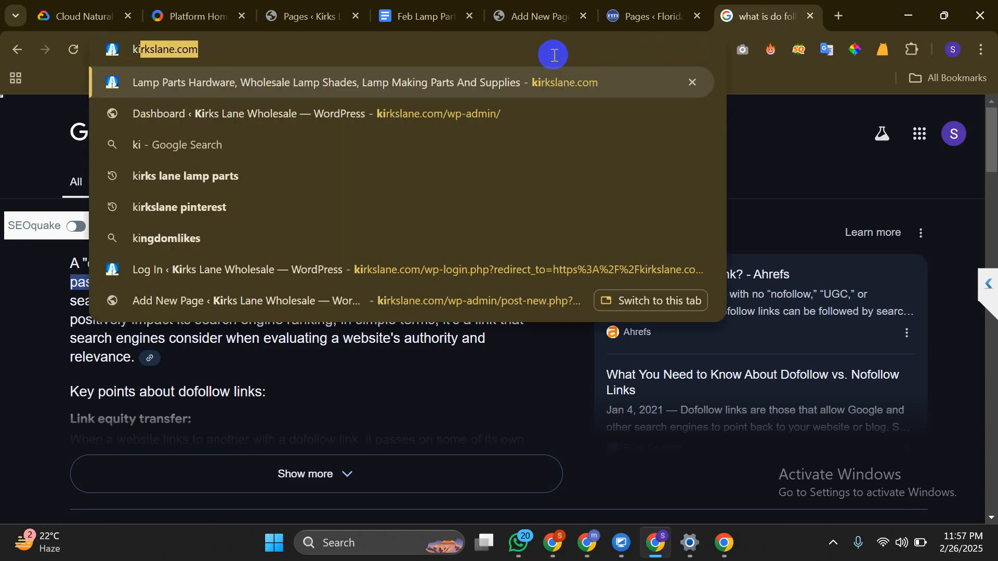
text(co)
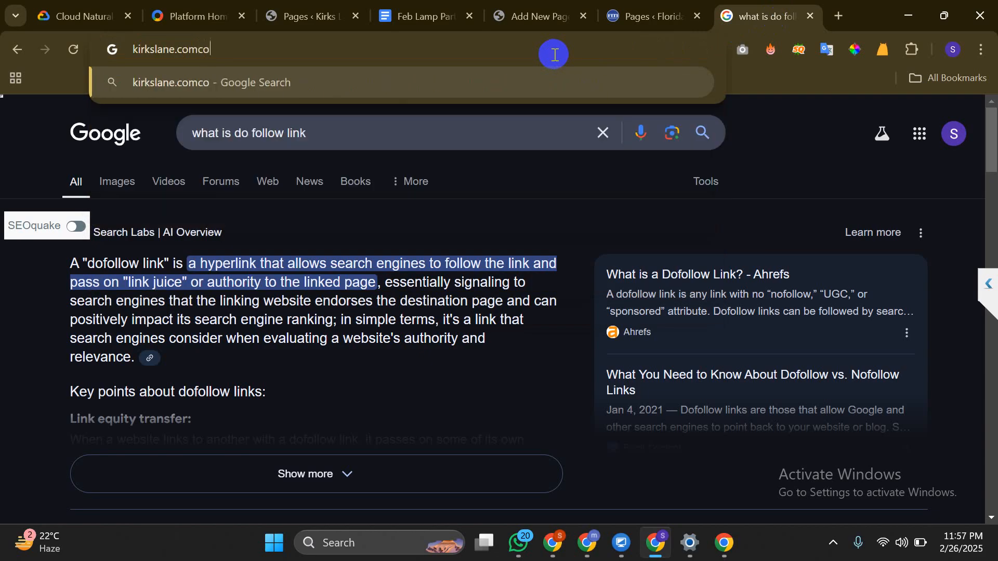
key(BackSpace)
key(BackSpace)
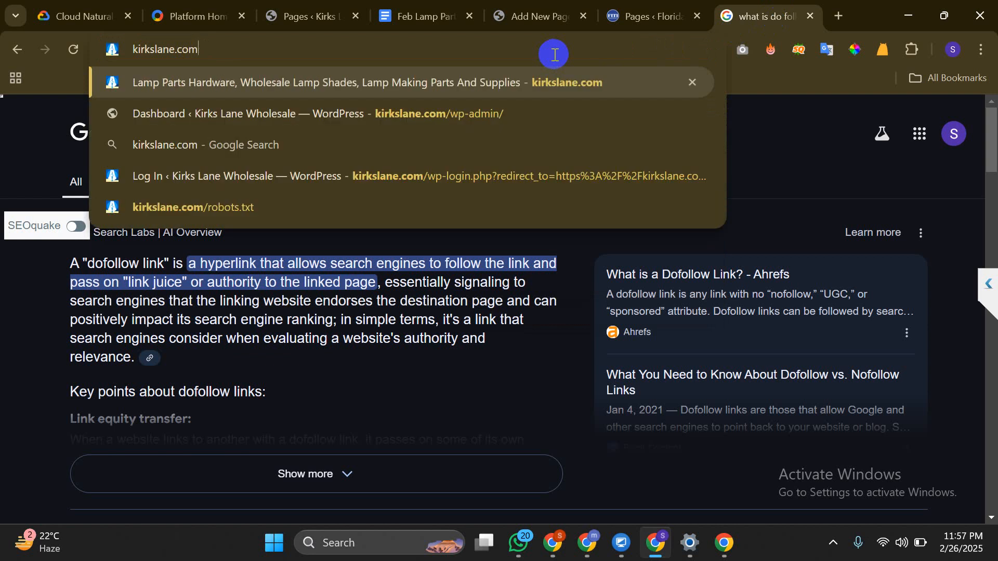
text(/con)
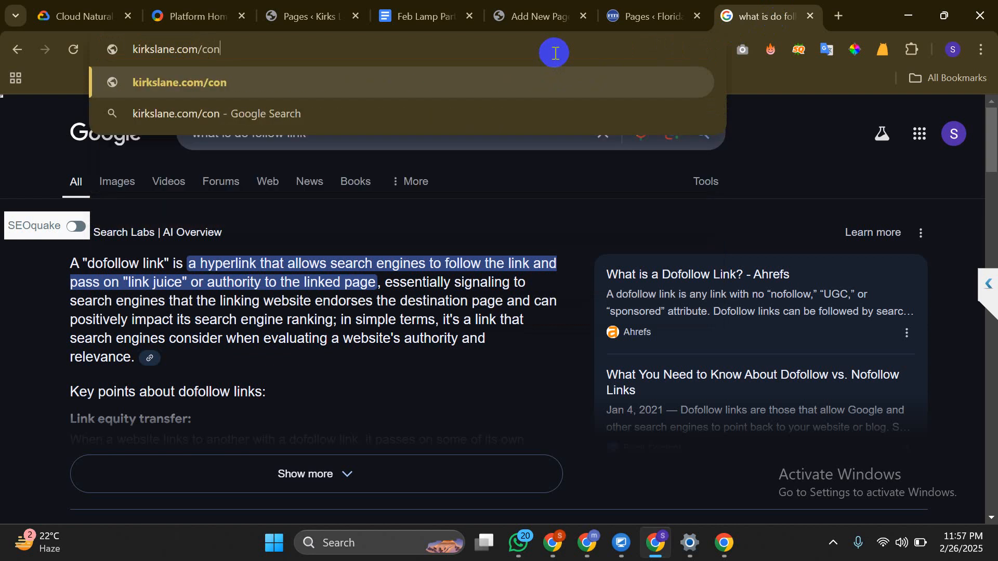
key(BackSpace)
key(BackSpace)
key(BackSpace)
key(BackSpace)
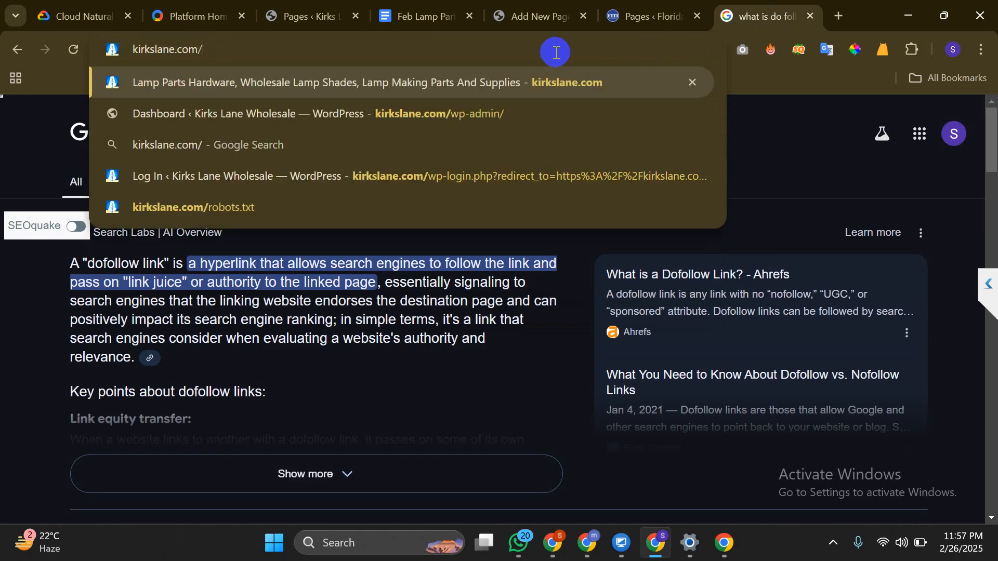
key(Return)
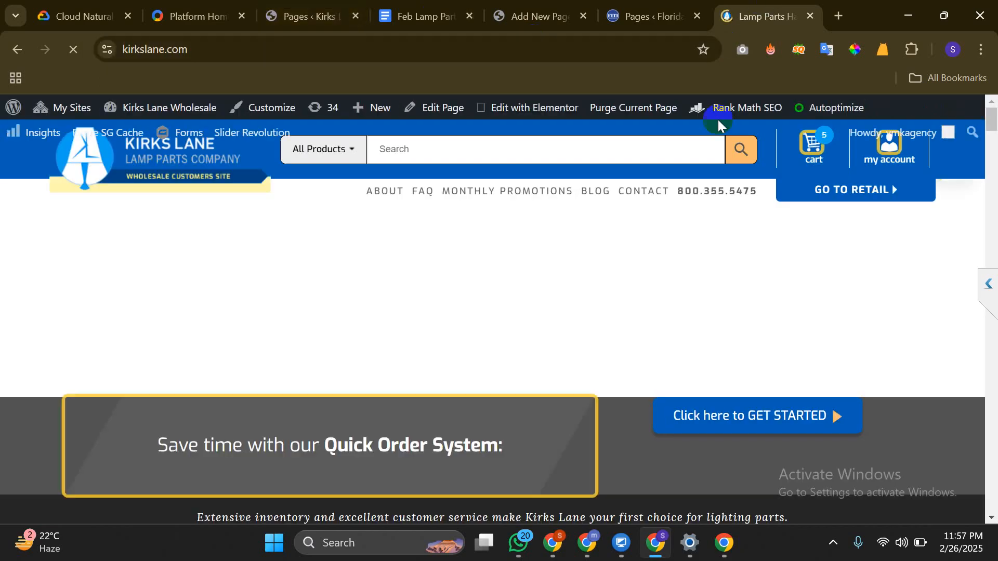
click(656, 194)
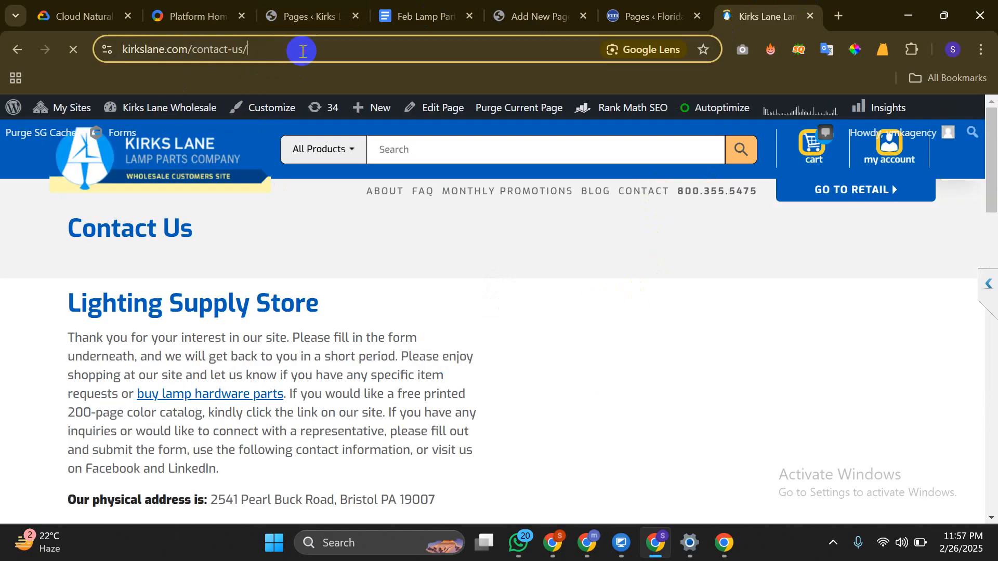
Copy the Contact Us page address and return to the lamp shade supplier page editor
click(301, 48)
right_click(301, 49)
click(334, 200)
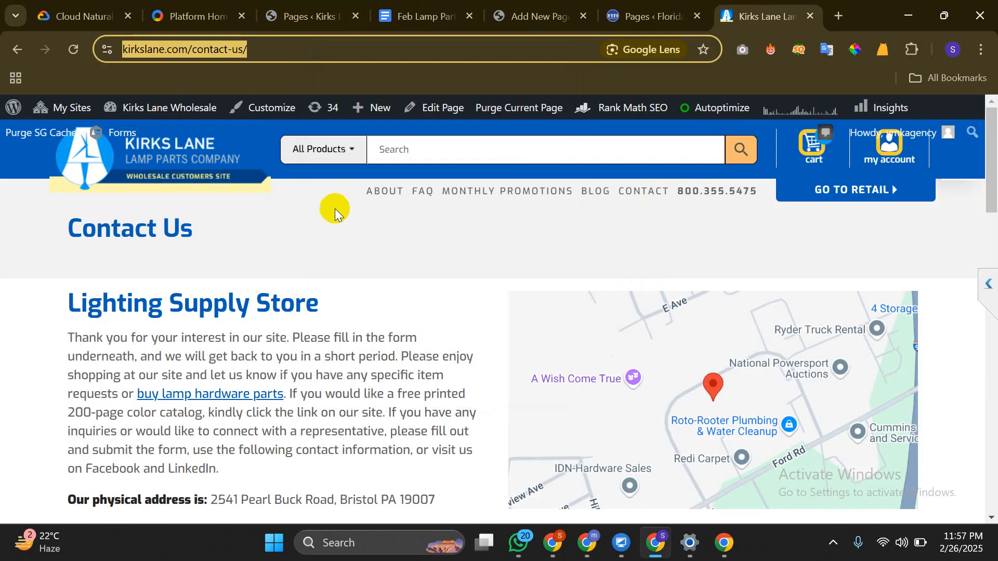
scroll(484, 270, down, 4)
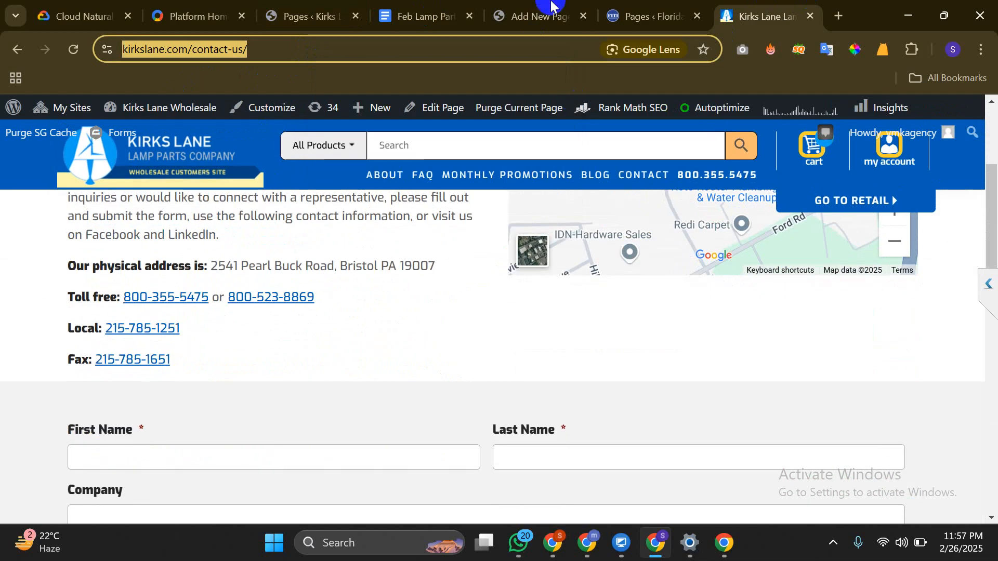
click(666, 8)
click(498, 17)
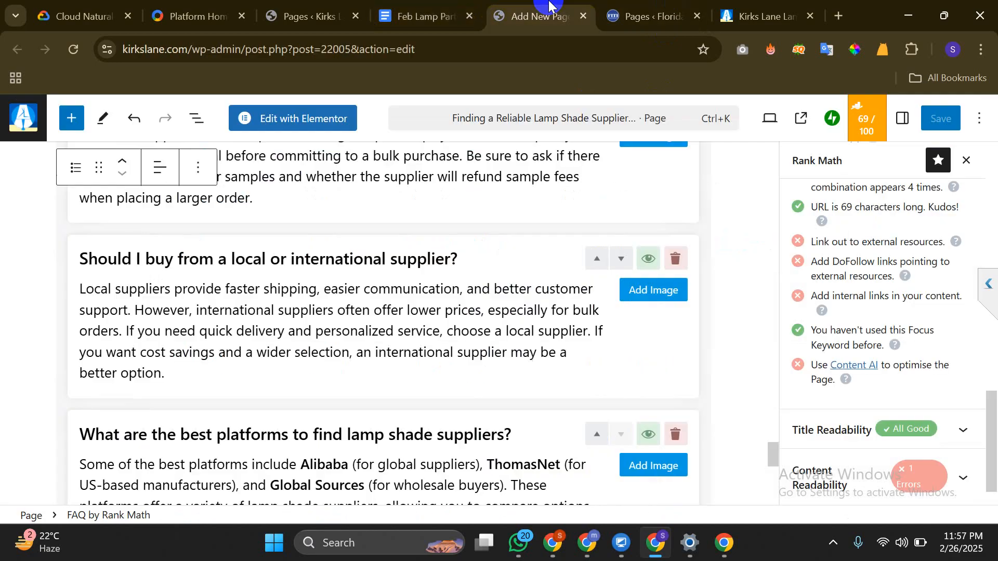
Select the phrase 'lamp shade supplier' in the opening paragraph
scroll(275, 242, up, 9)
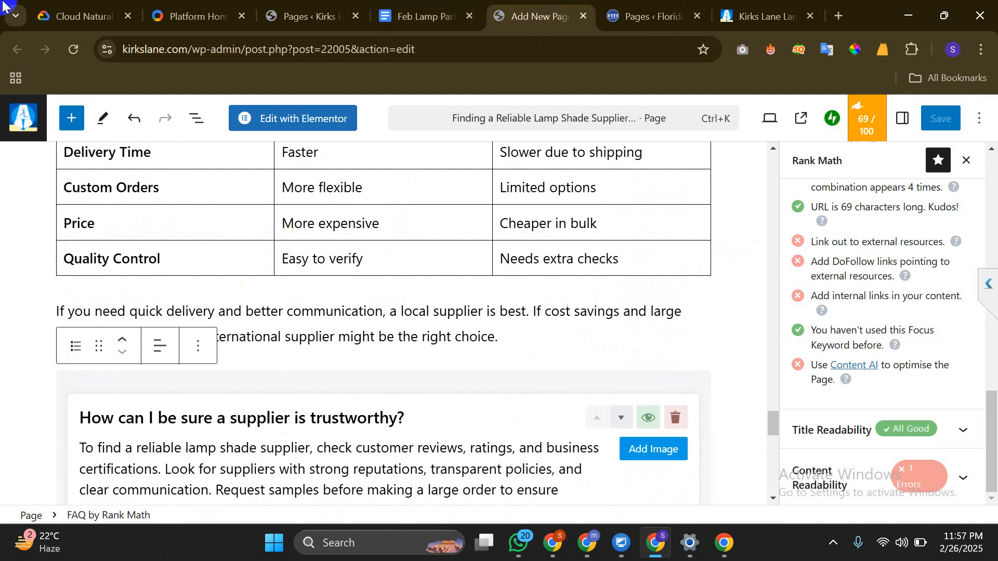
scroll(256, 174, up, 6)
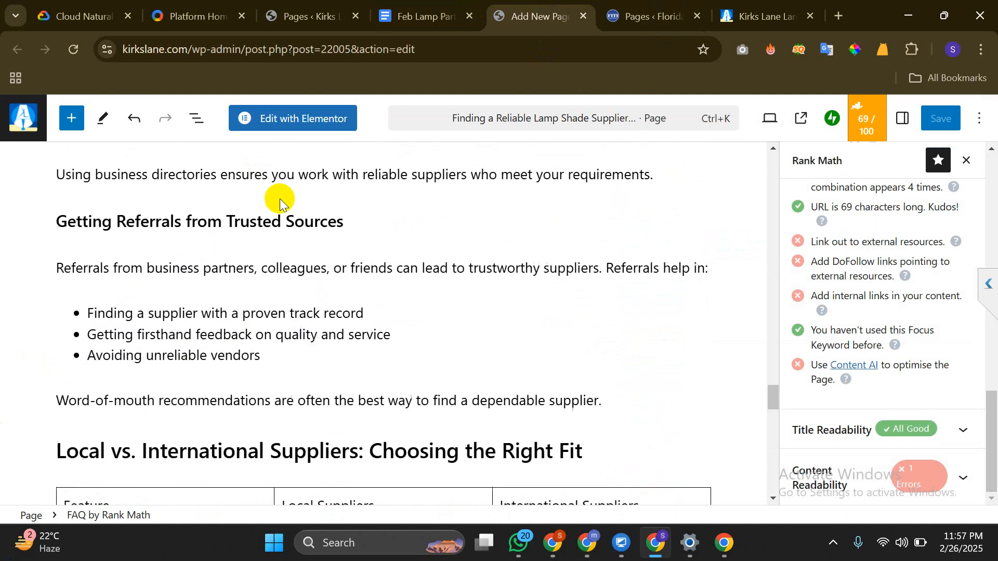
click(279, 330)
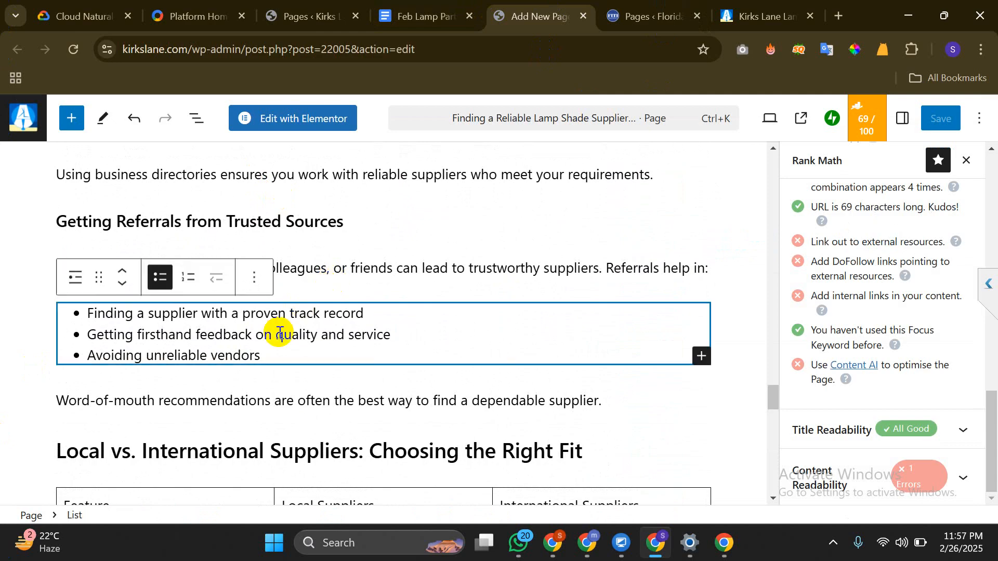
click(402, 278)
scroll(395, 282, up, 1)
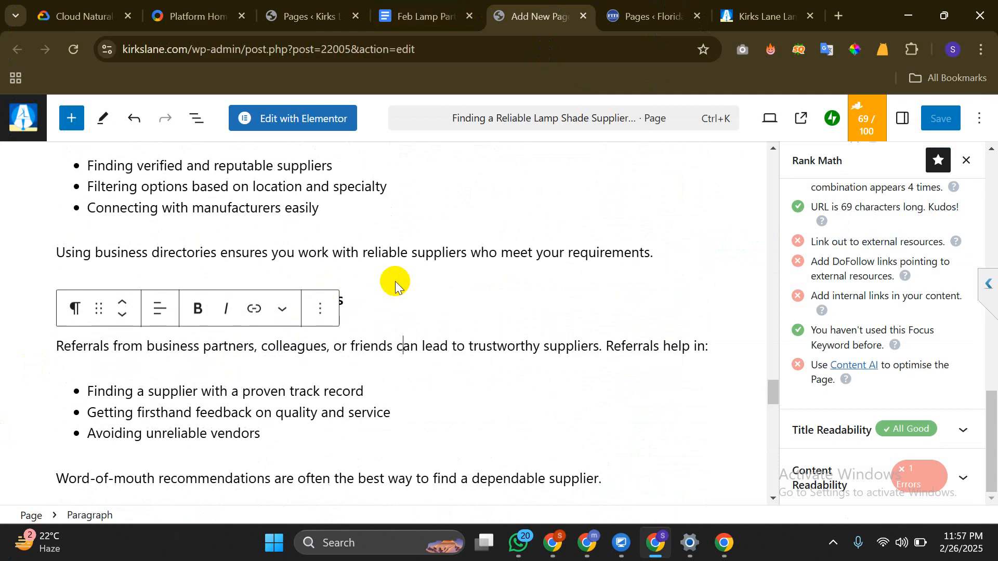
scroll(397, 279, up, 20)
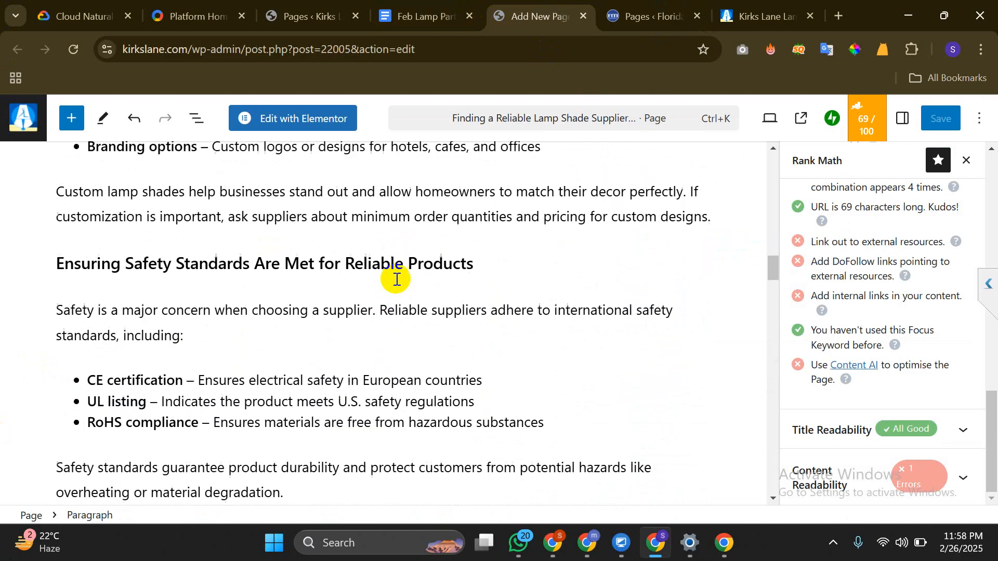
scroll(396, 279, up, 15)
scroll(394, 281, down, 6)
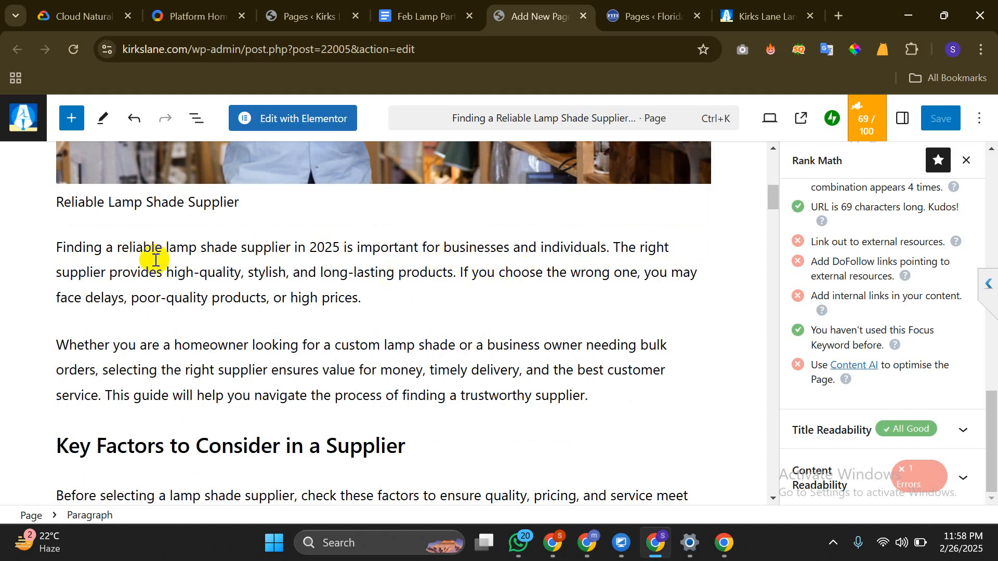
click(169, 247)
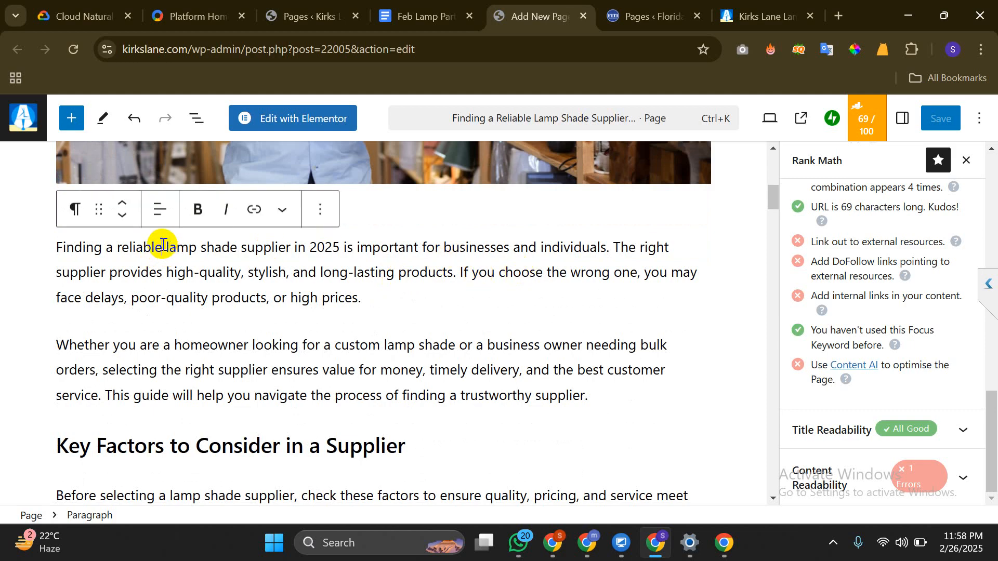
drag(165, 247, 294, 253)
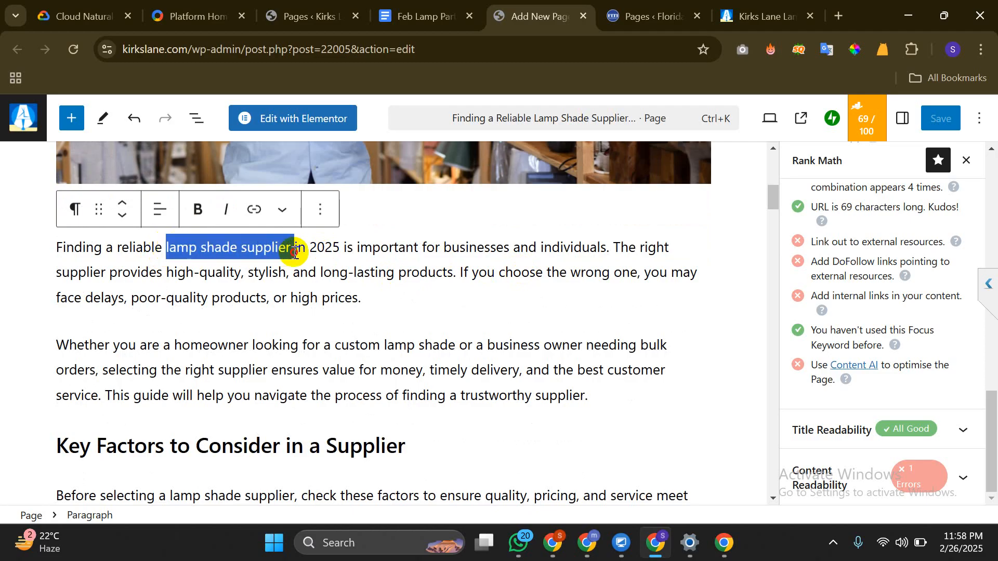
Link 'lamp shade supplier' to the pasted Kirks Lane contact page address
click(254, 209)
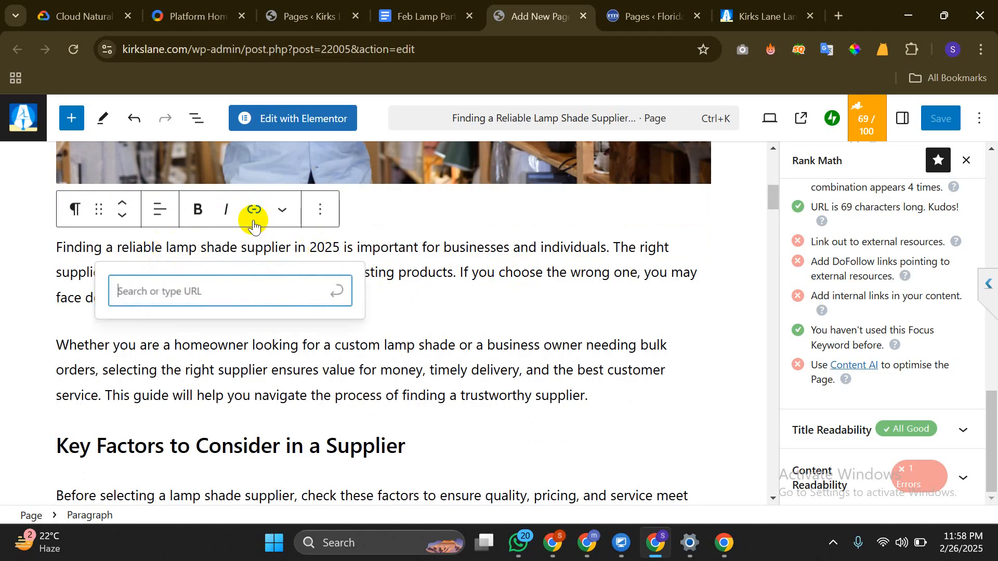
click(244, 292)
click(168, 293)
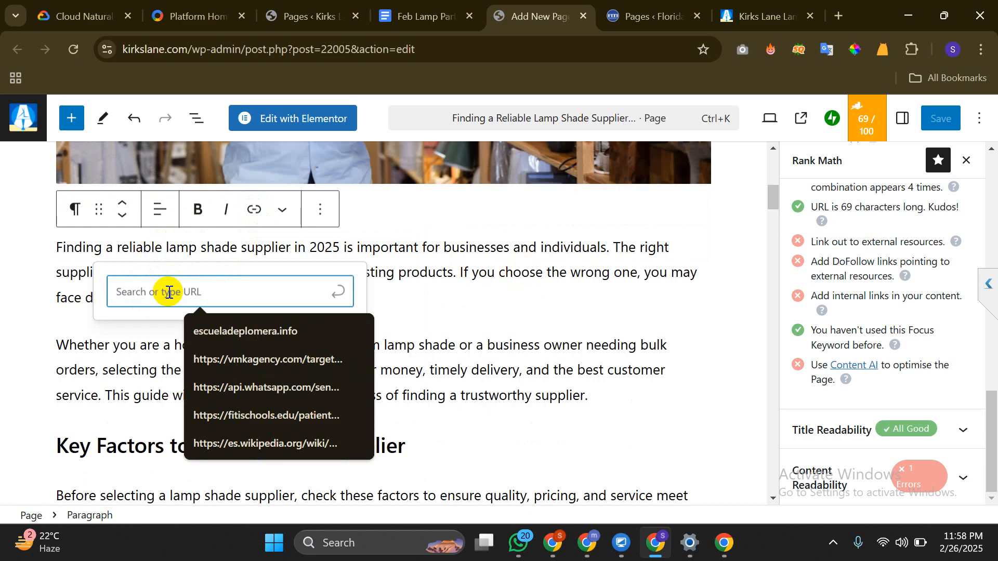
key(ctrl+v)
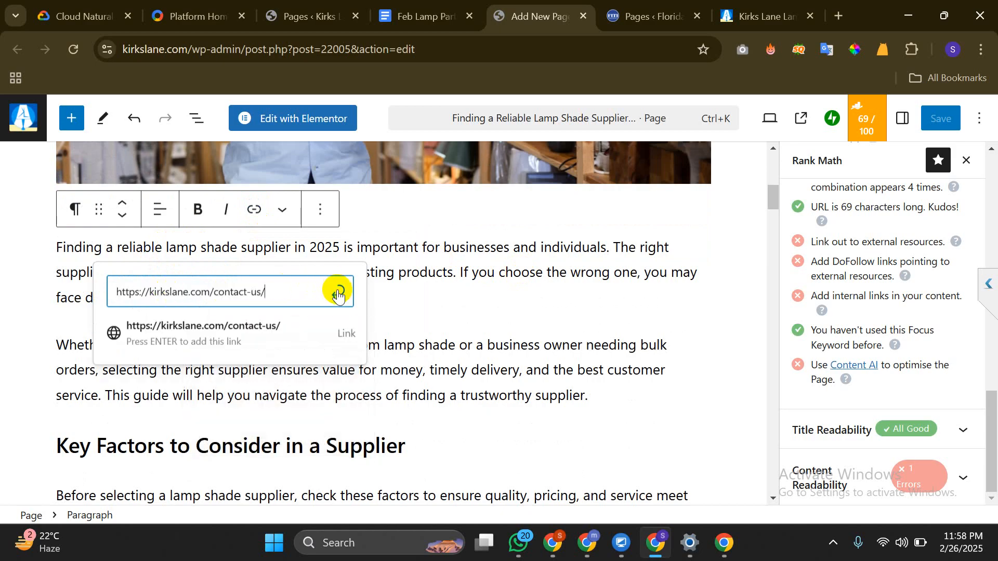
click(249, 326)
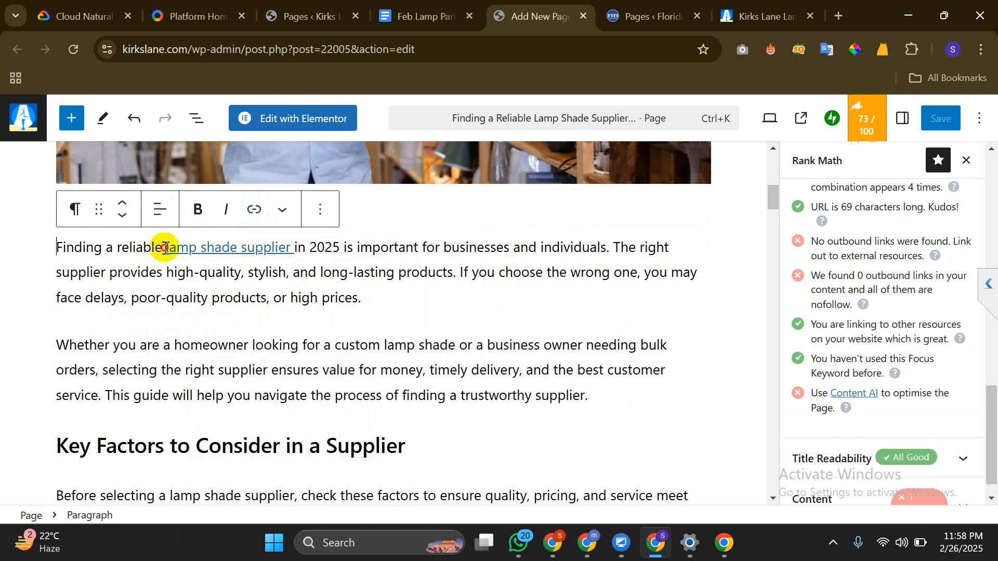
drag(165, 248, 296, 255)
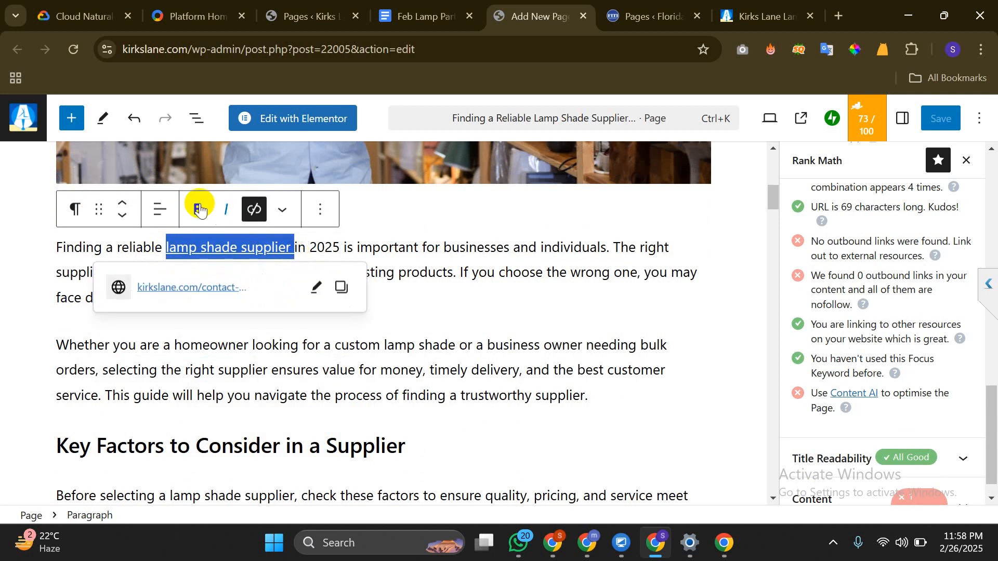
click(462, 365)
scroll(283, 333, down, 3)
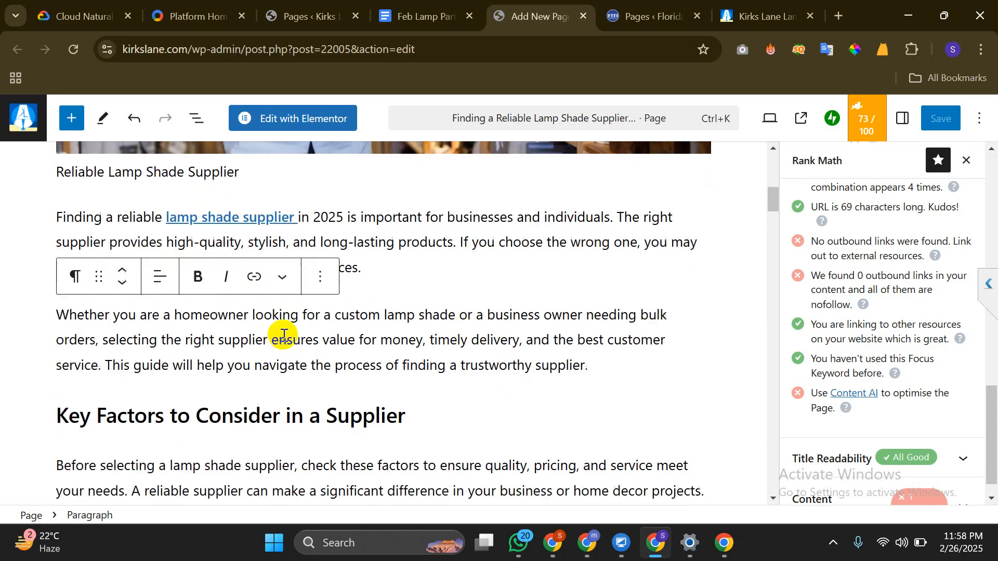
scroll(283, 335, down, 5)
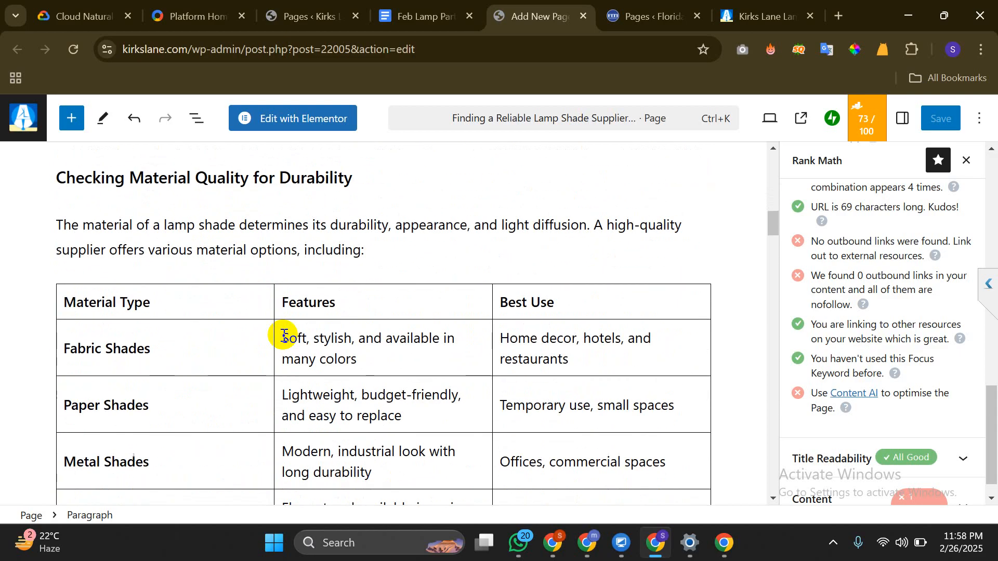
scroll(284, 335, down, 5)
scroll(284, 335, up, 15)
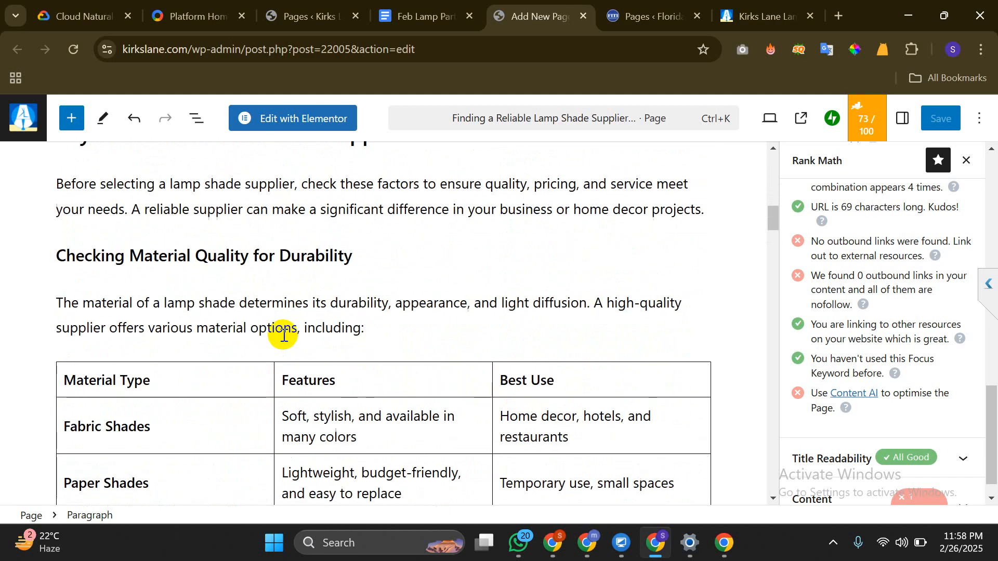
scroll(282, 335, down, 10)
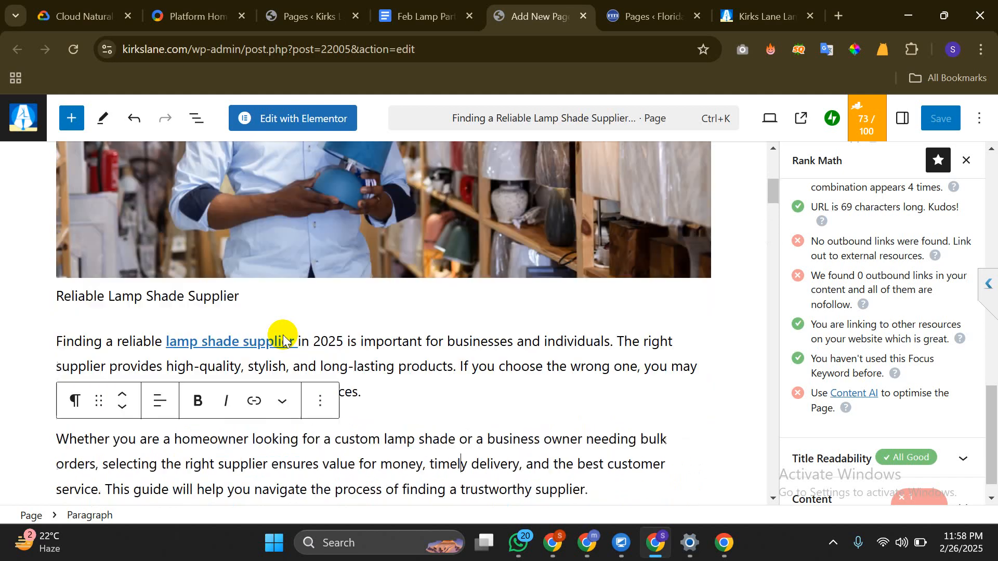
scroll(284, 335, down, 8)
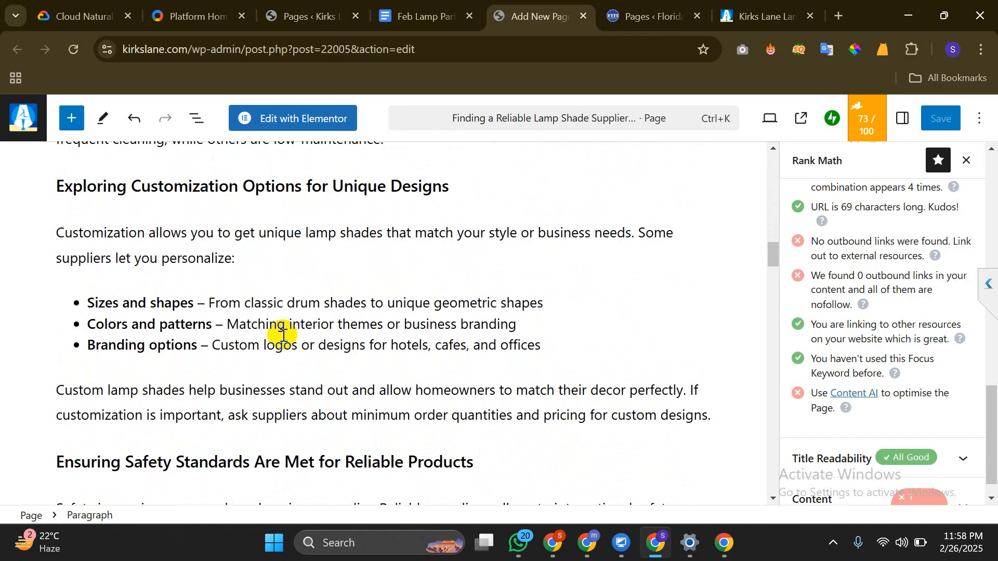
scroll(286, 334, down, 3)
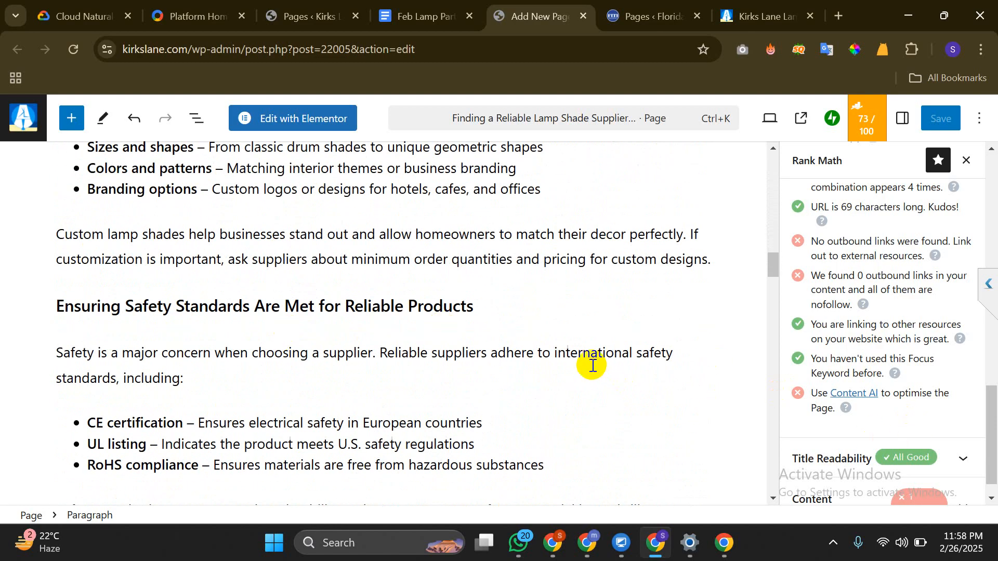
scroll(591, 363, down, 2)
scroll(592, 364, up, 2)
scroll(591, 365, down, 4)
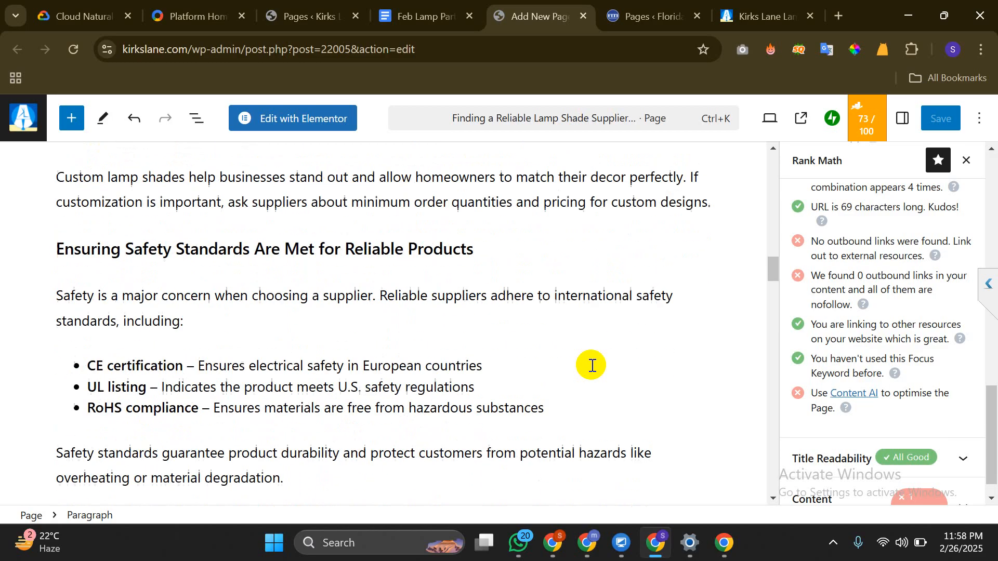
scroll(401, 366, down, 3)
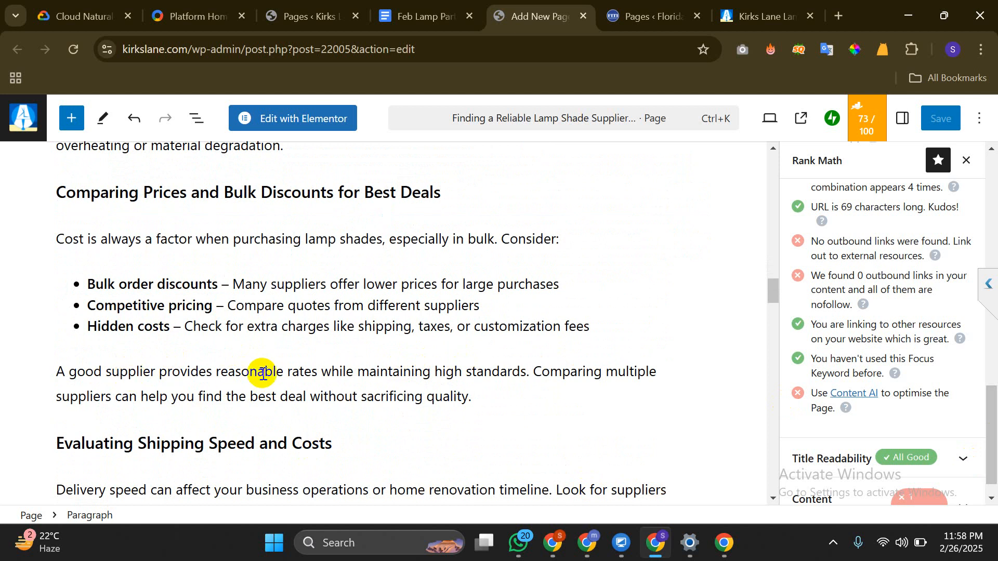
scroll(398, 373, down, 3)
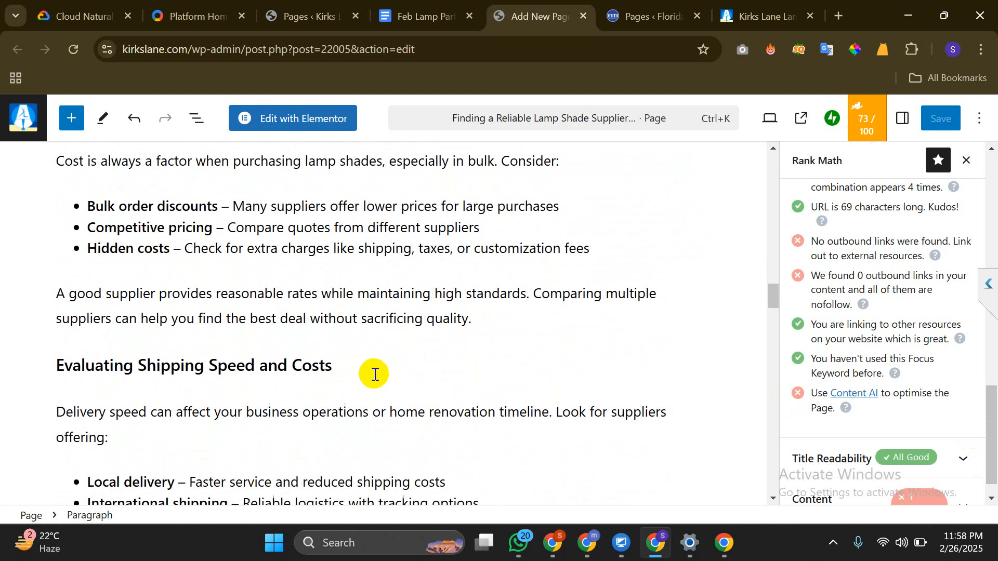
scroll(374, 374, up, 10)
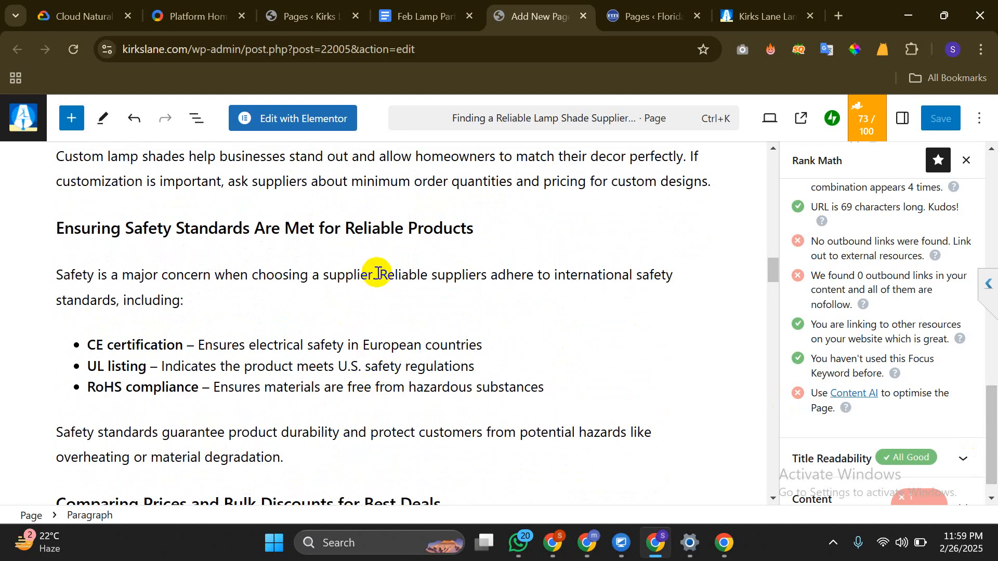
drag(380, 275, 488, 280)
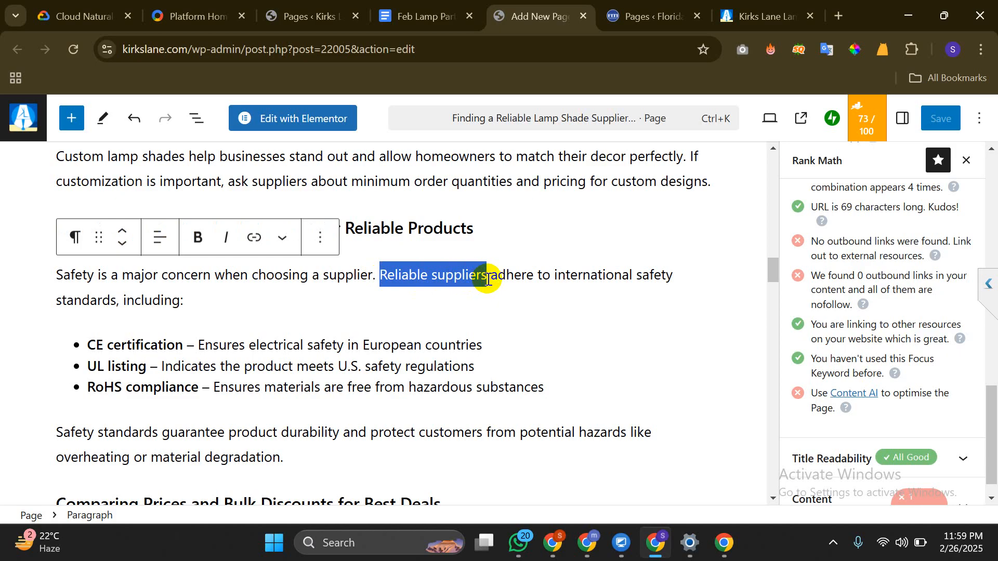
click(255, 237)
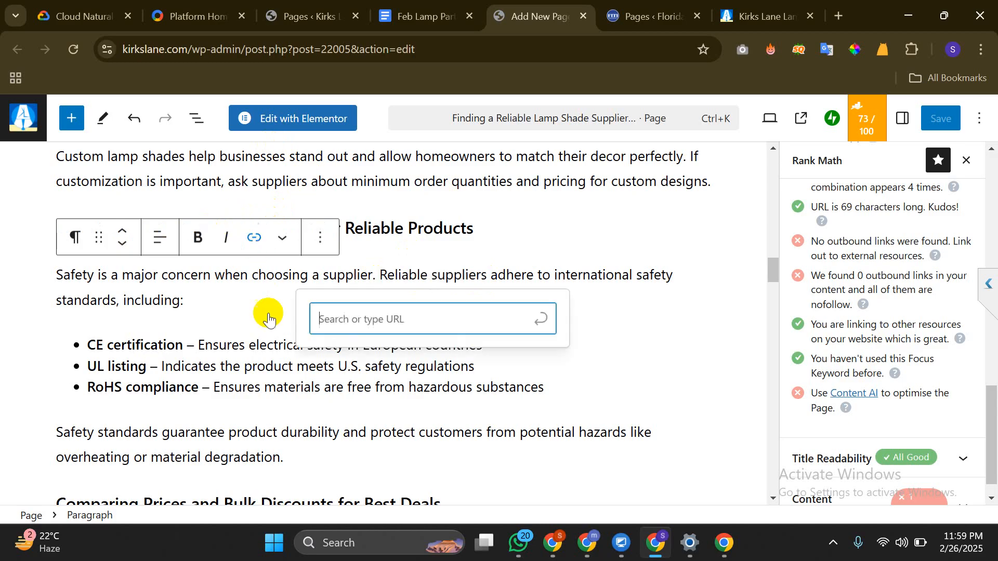
click(367, 329)
text(https://kirkslane.com/contact-us/)
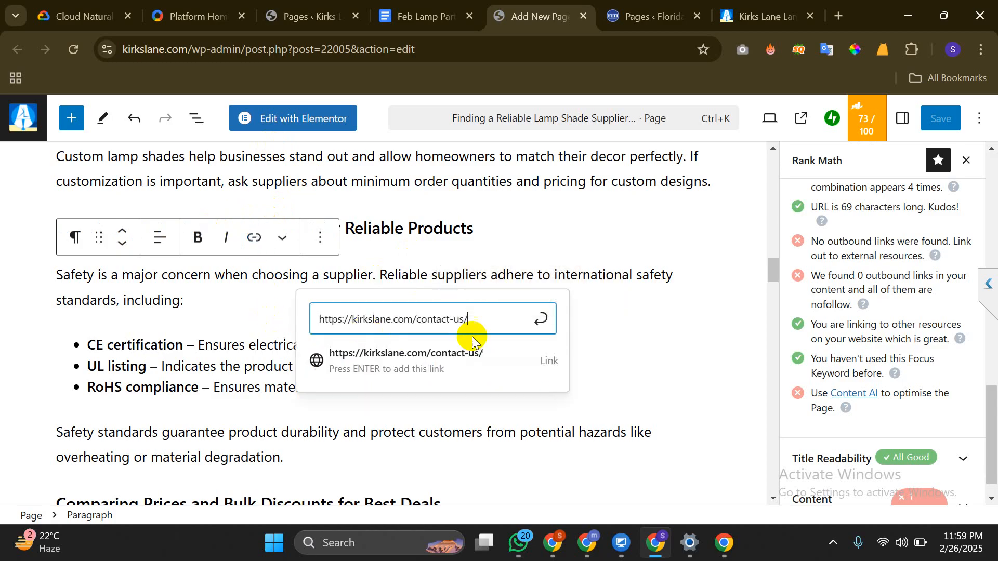
click(417, 355)
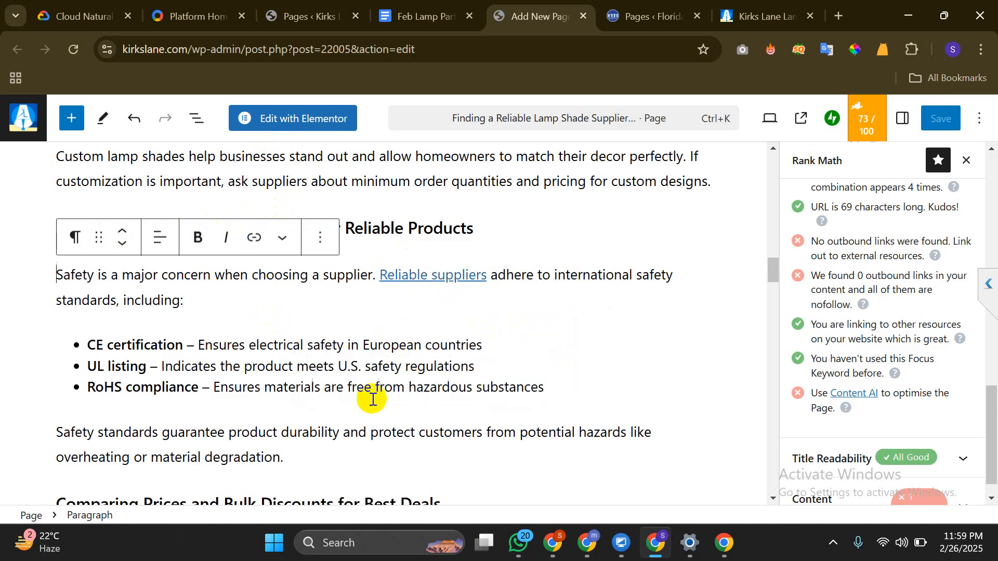
scroll(317, 345, down, 10)
scroll(607, 145, down, 3)
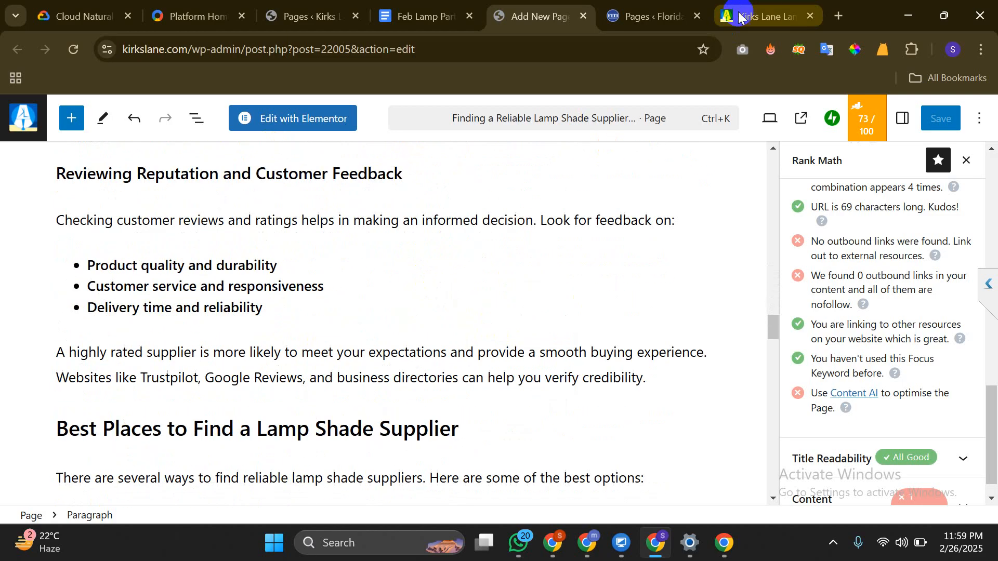
Search Google for 'lamp part suplier wikipedia' and open the Lamps Plus Wikipedia article
click(738, 15)
click(385, 50)
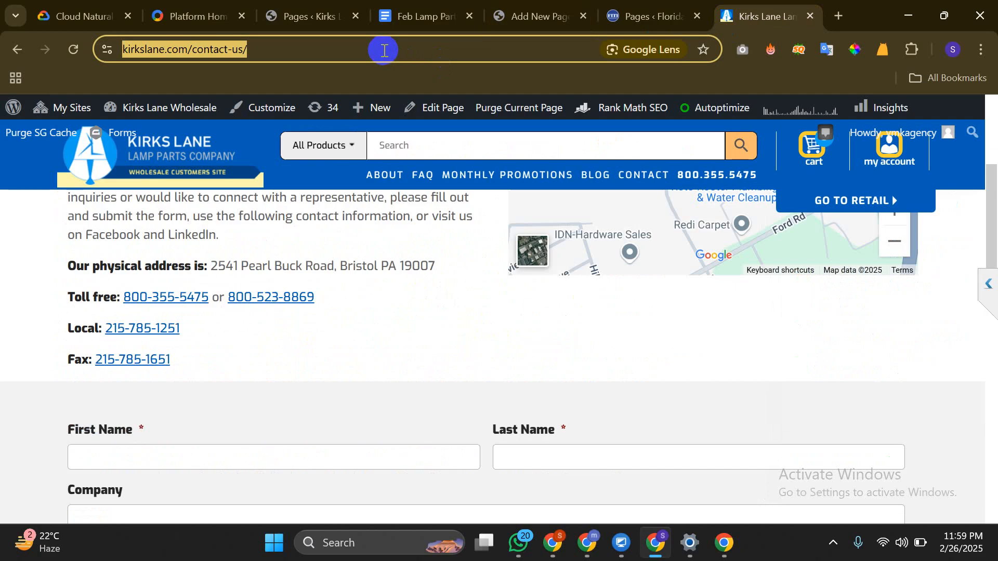
text(lamp )
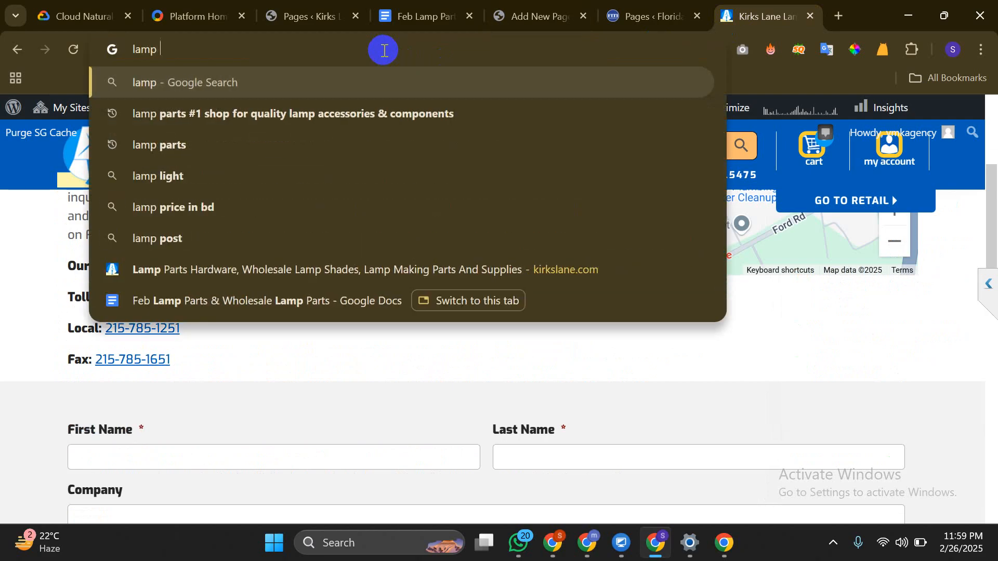
text(part s)
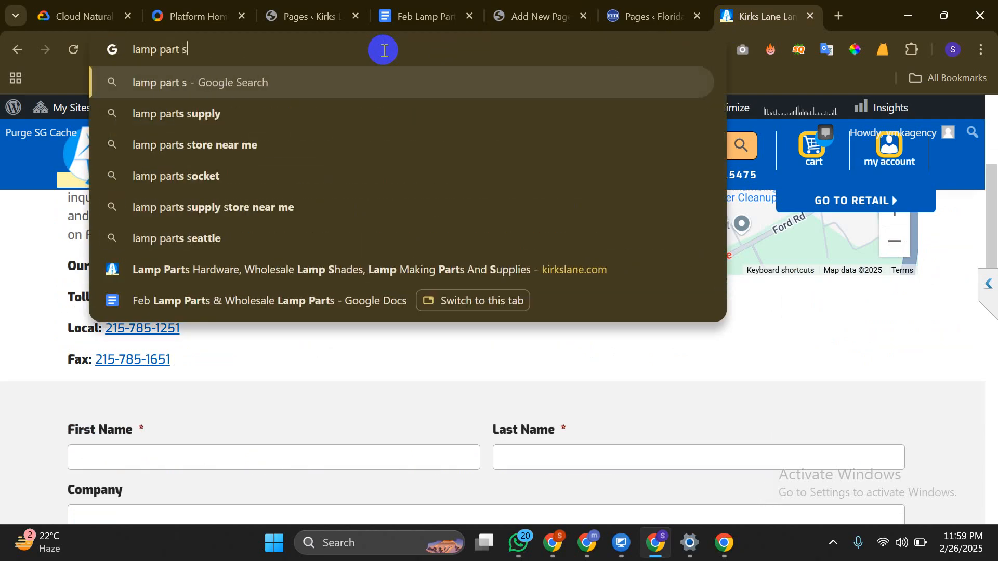
text(uplier)
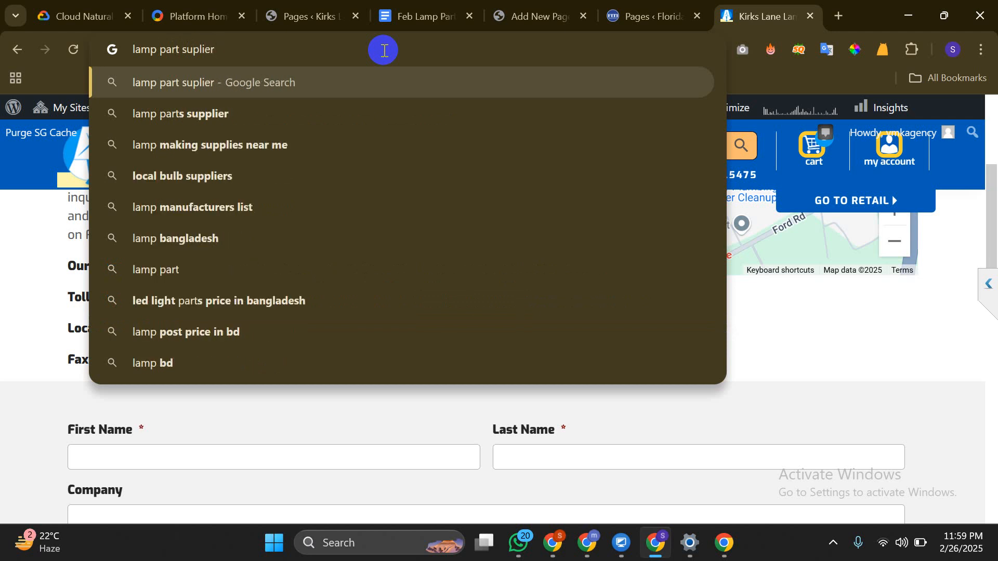
text( wiki)
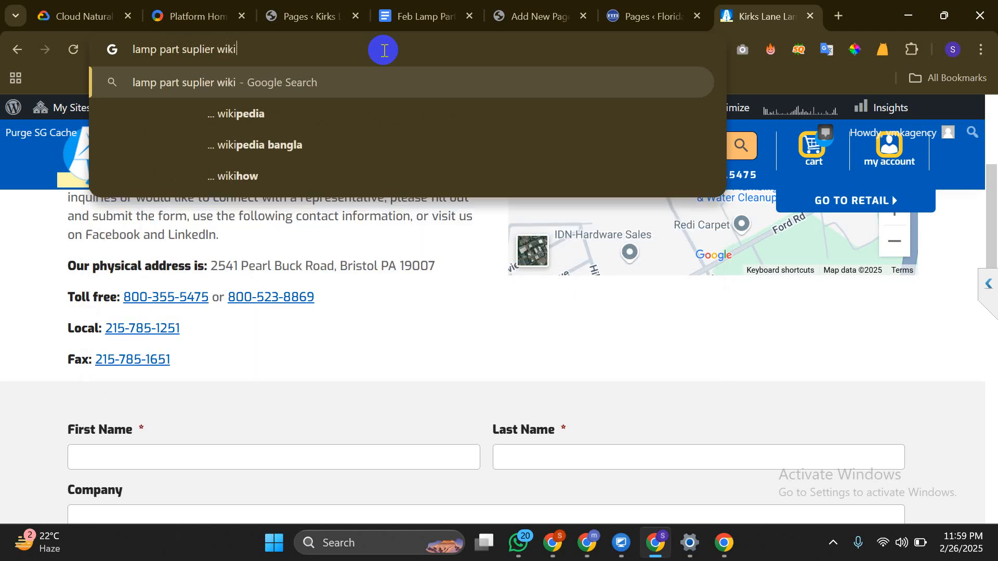
text(pedia)
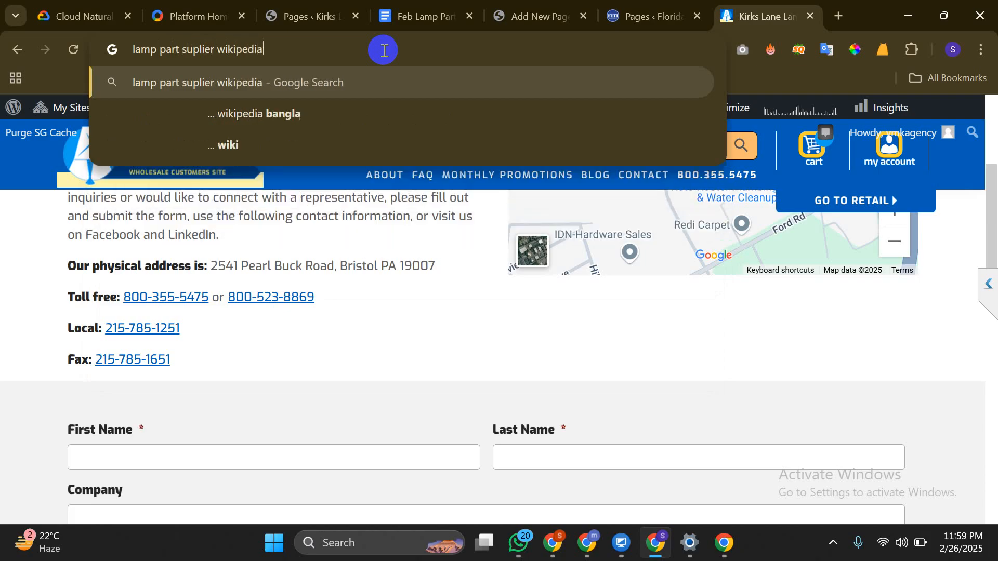
key(Return)
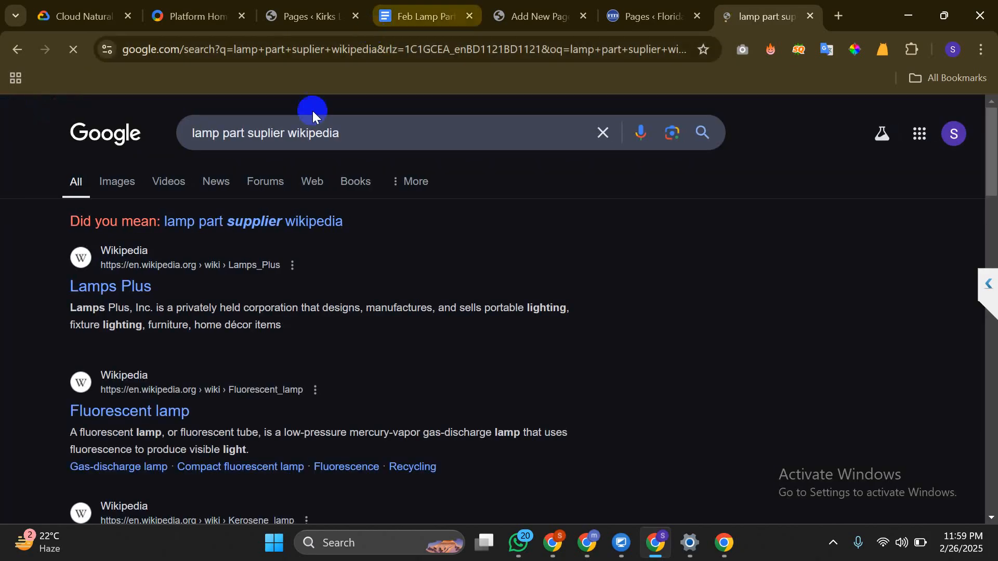
click(138, 289)
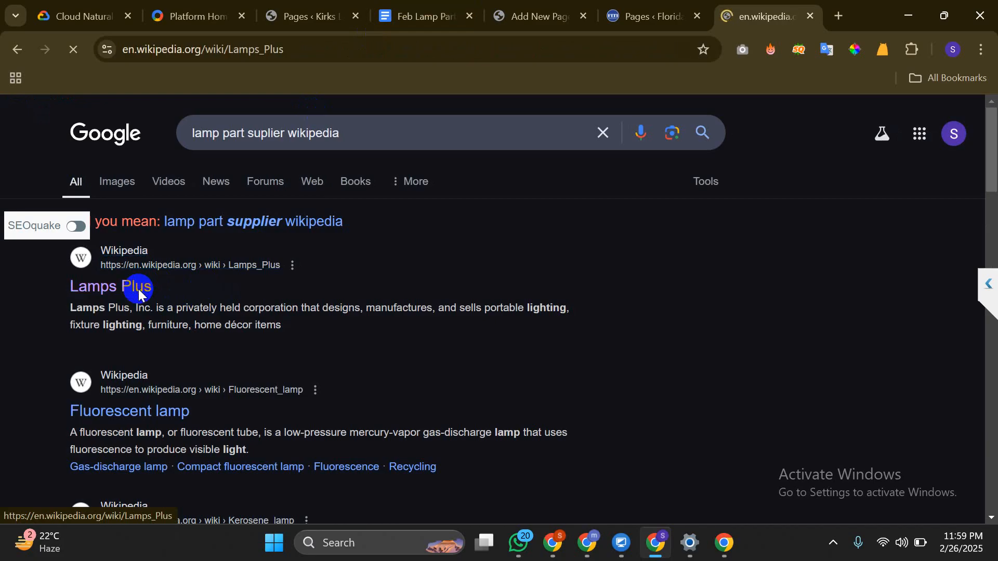
Copy the Lamps Plus article URL, close its tab, and return to the page editor
click(230, 58)
right_click(230, 58)
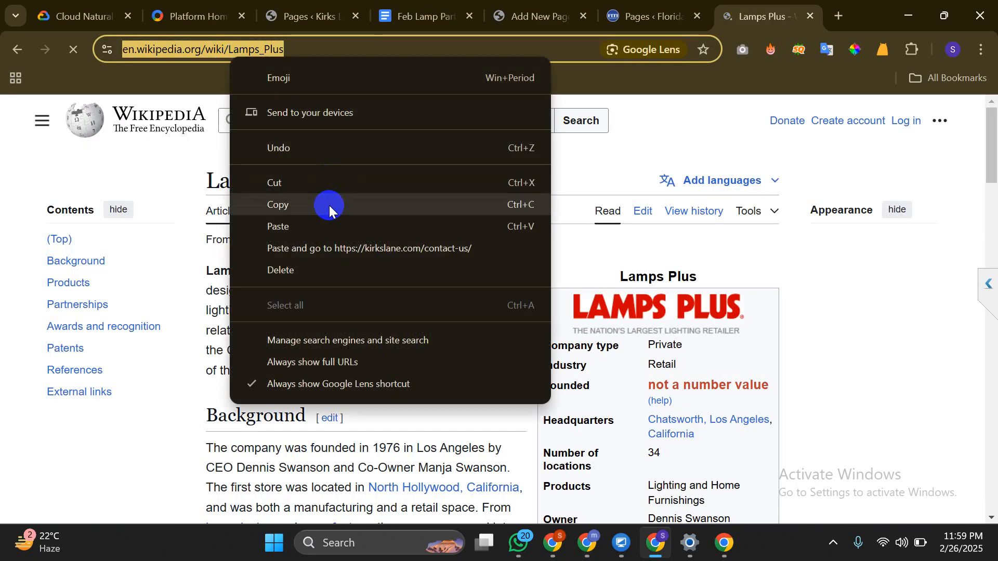
click(319, 200)
click(810, 16)
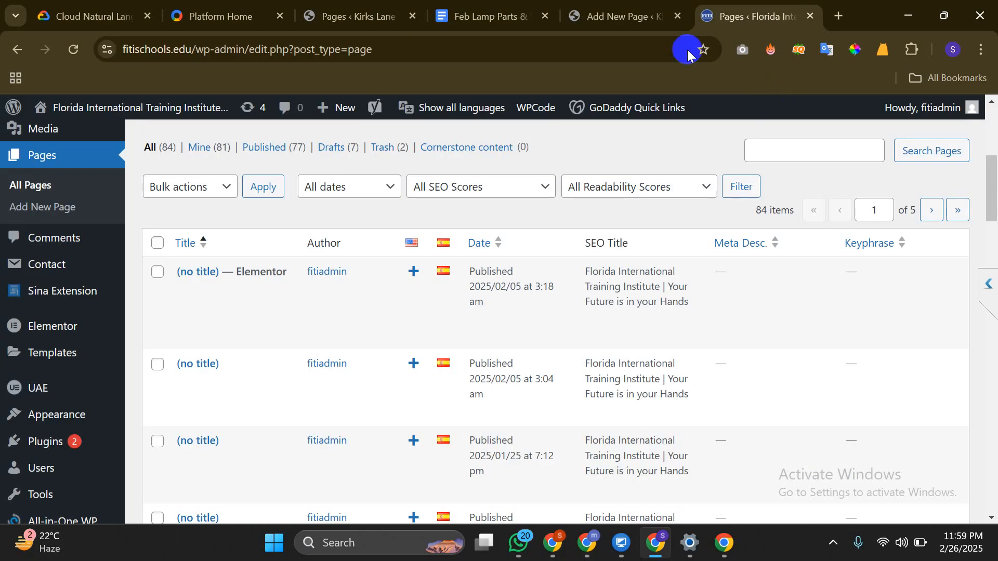
click(591, 12)
Change 'reliable suppliers' to 'reliable lamp suppliers' in the business directories paragraph
scroll(286, 276, down, 7)
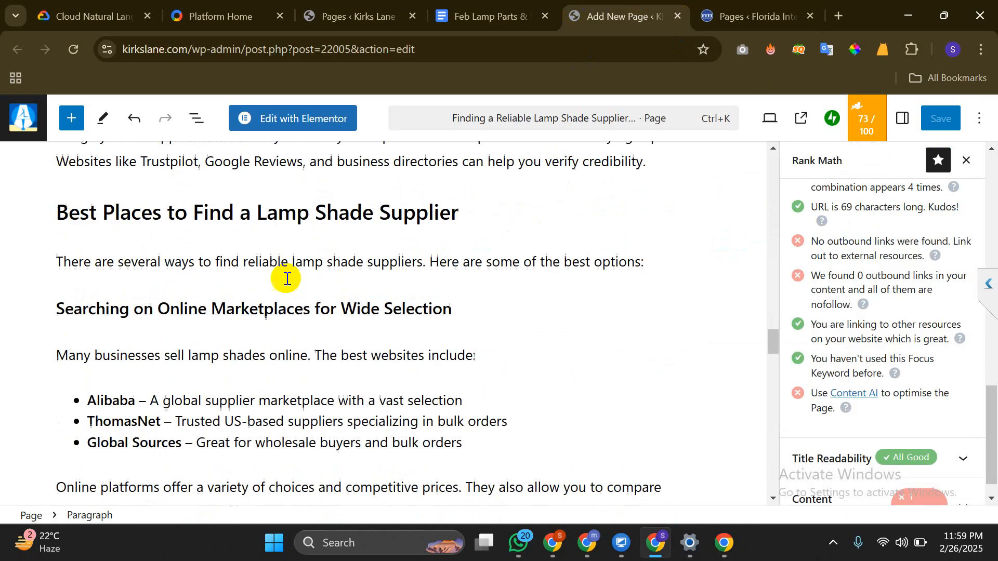
scroll(287, 279, down, 7)
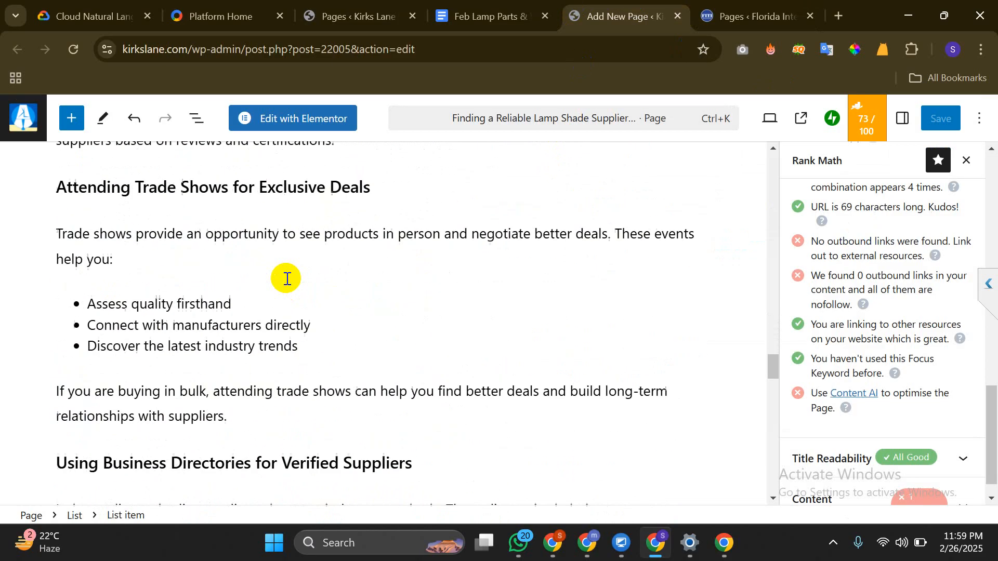
scroll(287, 279, down, 4)
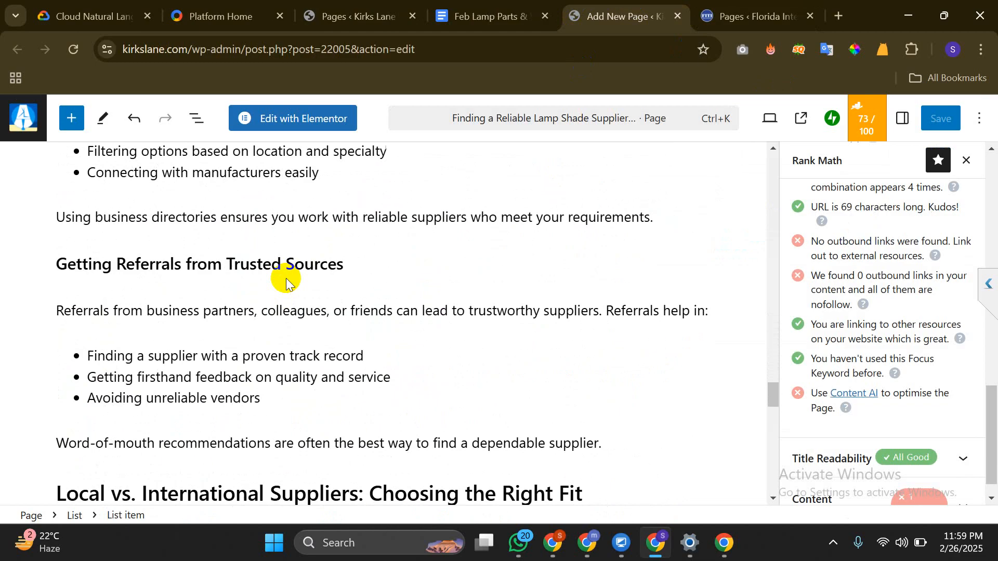
click(384, 216)
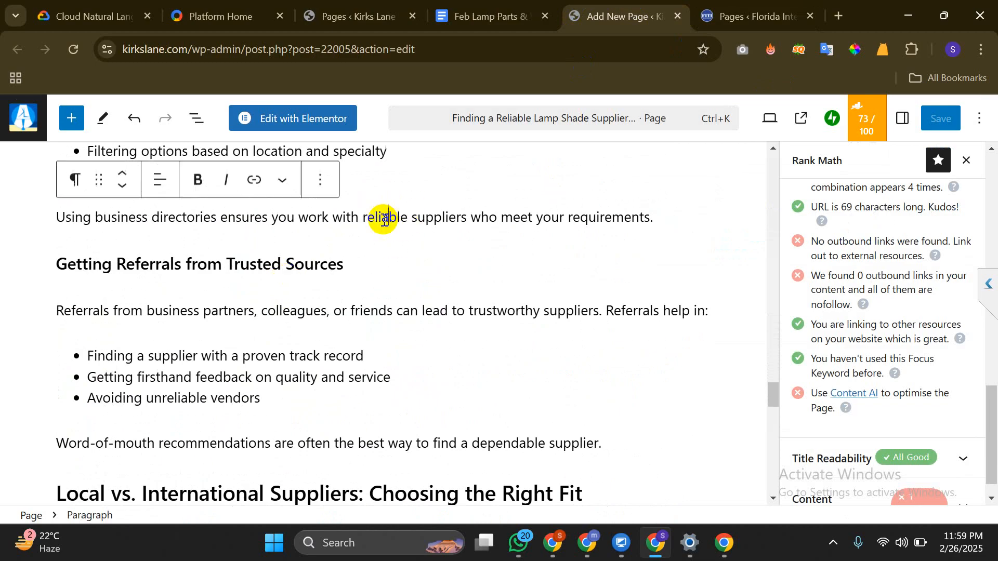
mouse_move(367, 219)
mouse_down()
mouse_move(465, 217)
mouse_move(366, 217)
mouse_up()
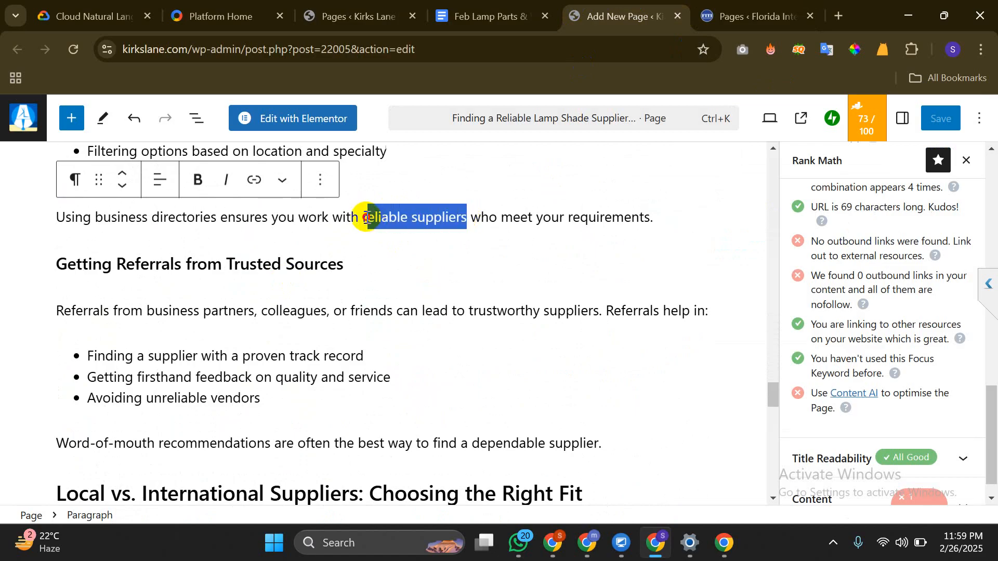
click(415, 218)
text(lamp)
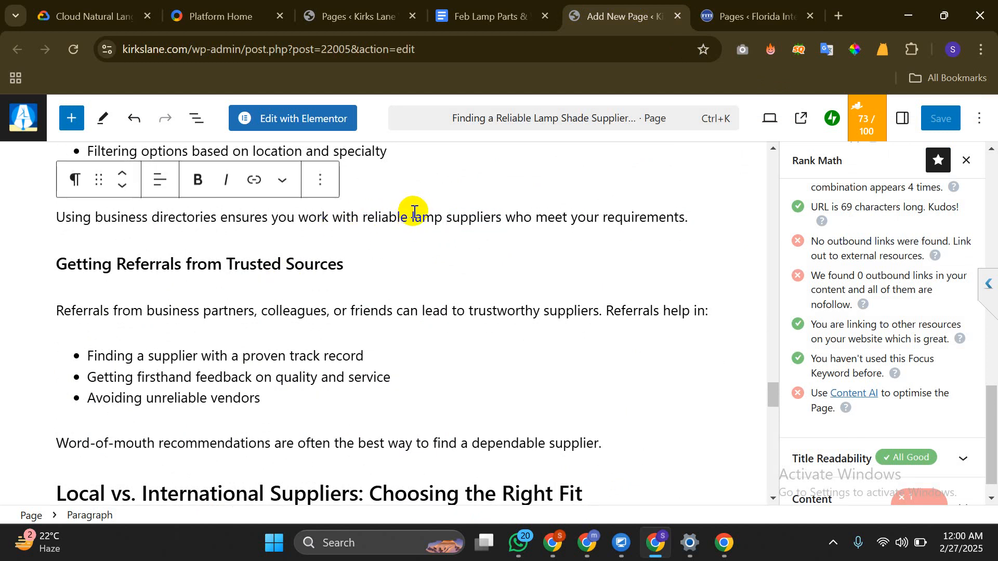
Link 'lamp suppliers' to the copied Lamps Plus Wikipedia article address
drag(411, 219, 503, 217)
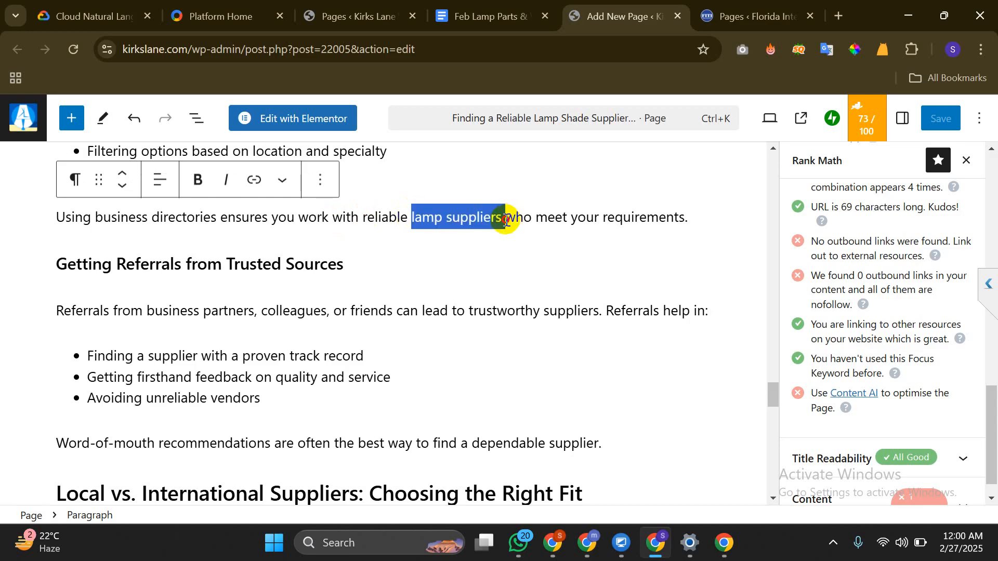
click(256, 181)
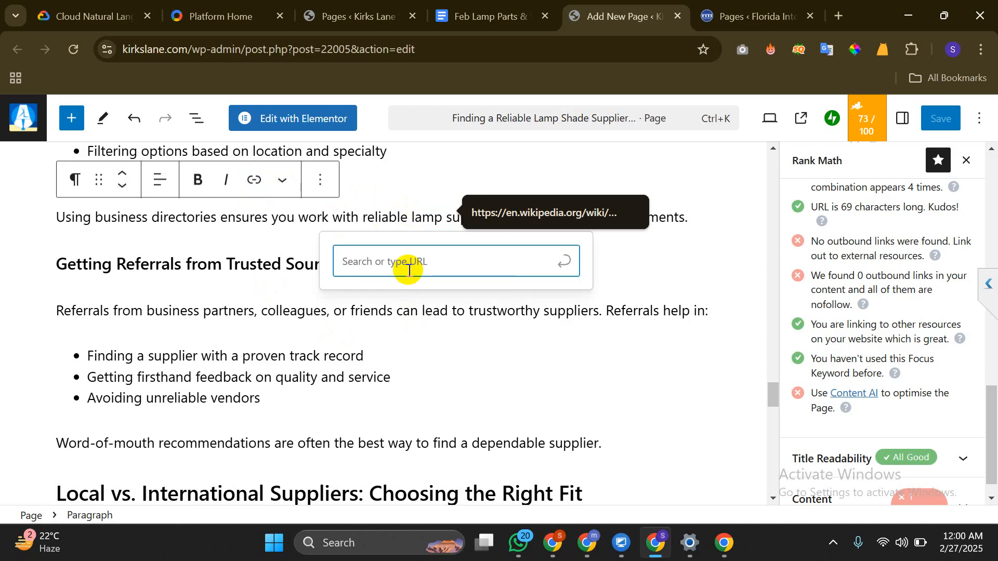
key(ctrl+v)
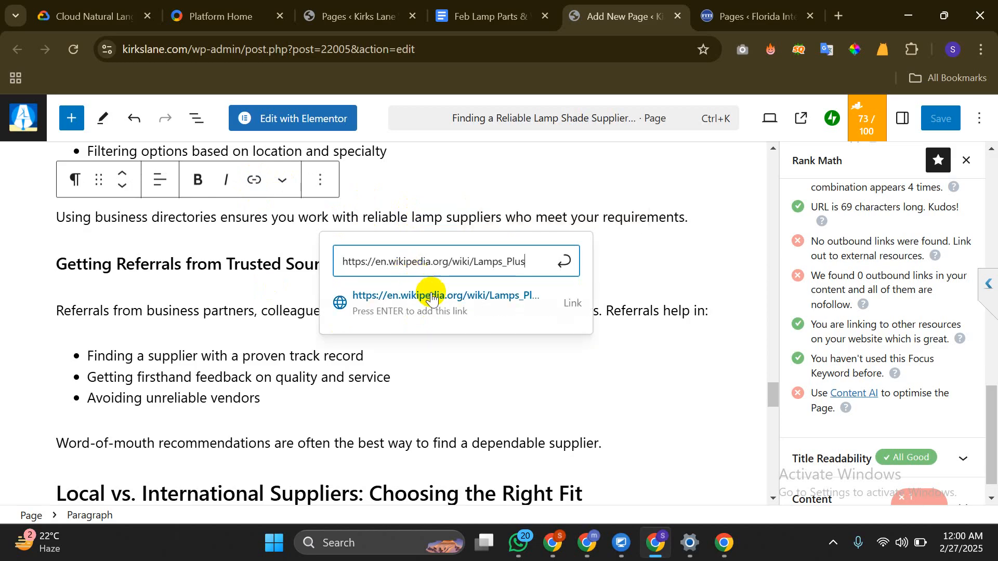
click(473, 294)
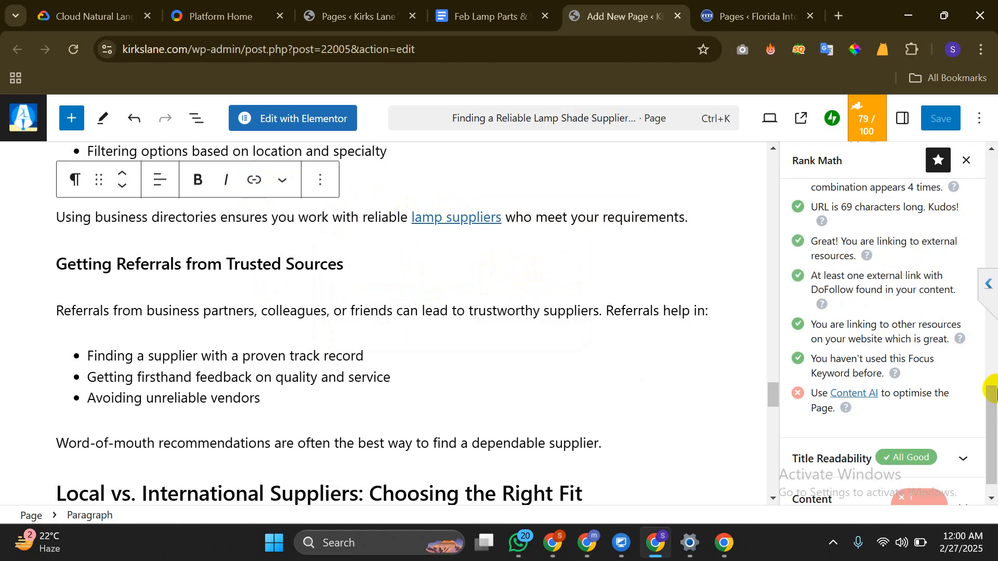
Review the Rank Math panel, then open the 'lamp suppliers' link popover showing its Wikipedia URL
scroll(886, 284, up, 5)
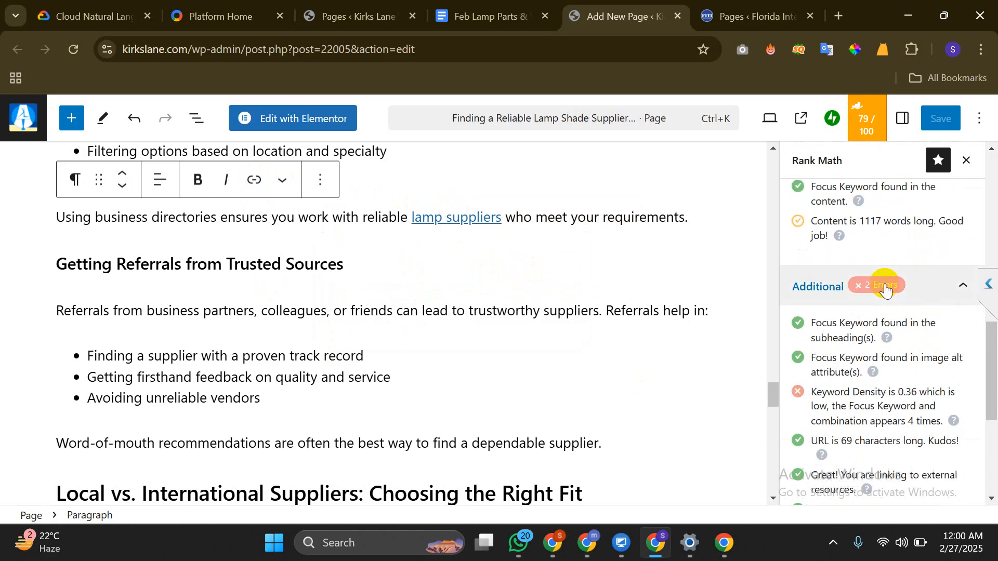
scroll(863, 383, down, 2)
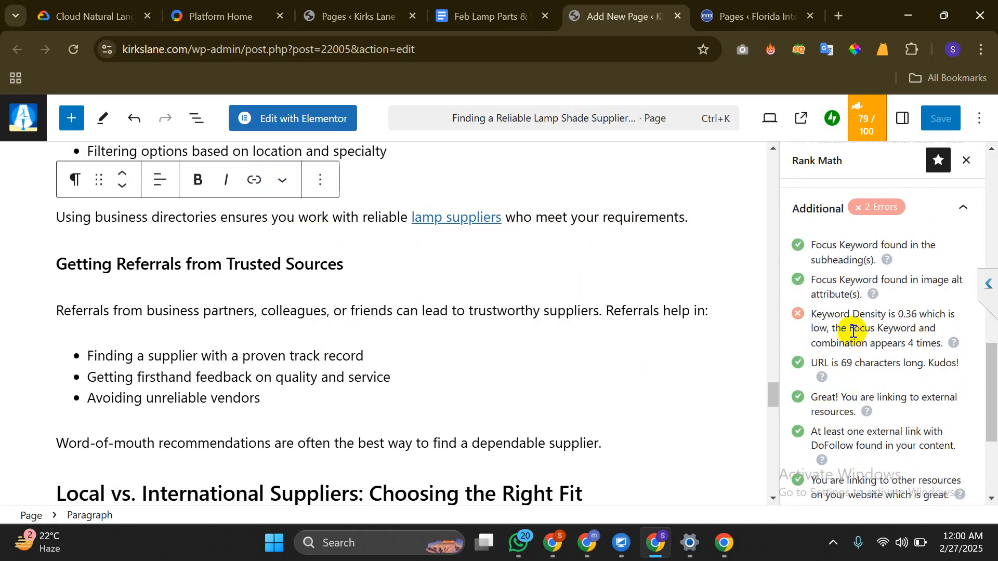
scroll(826, 318, down, 2)
drag(840, 241, 909, 239)
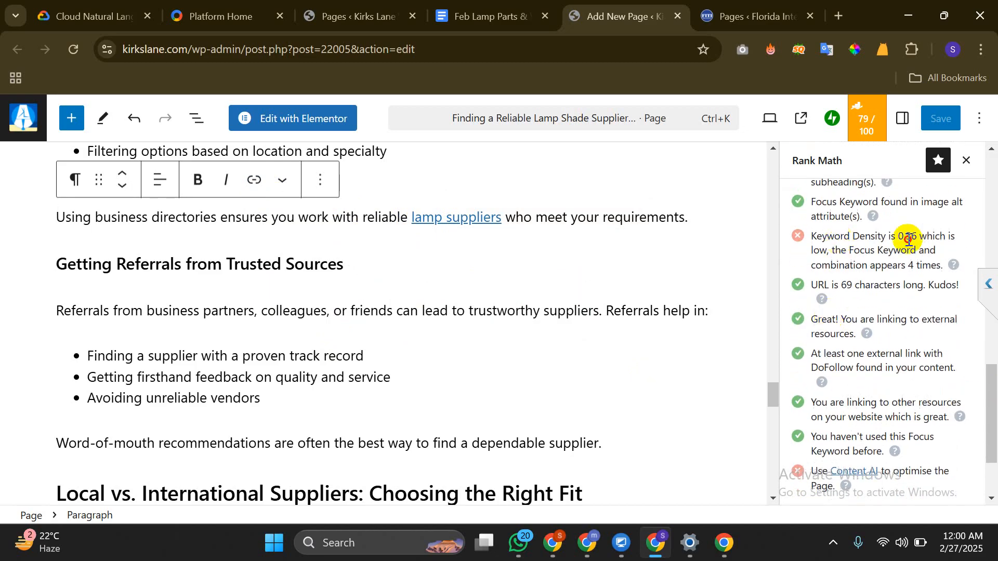
scroll(851, 280, down, 2)
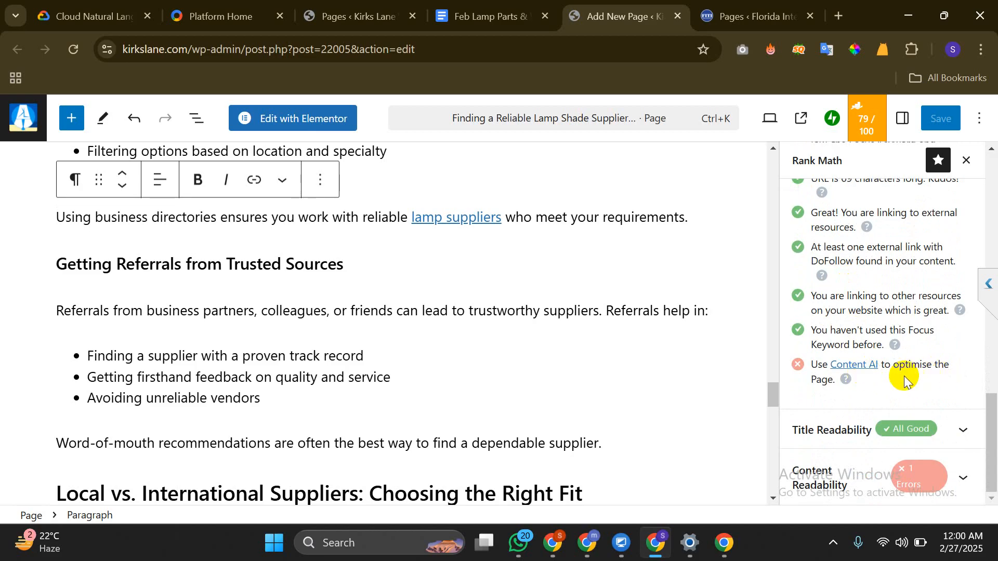
scroll(858, 329, up, 3)
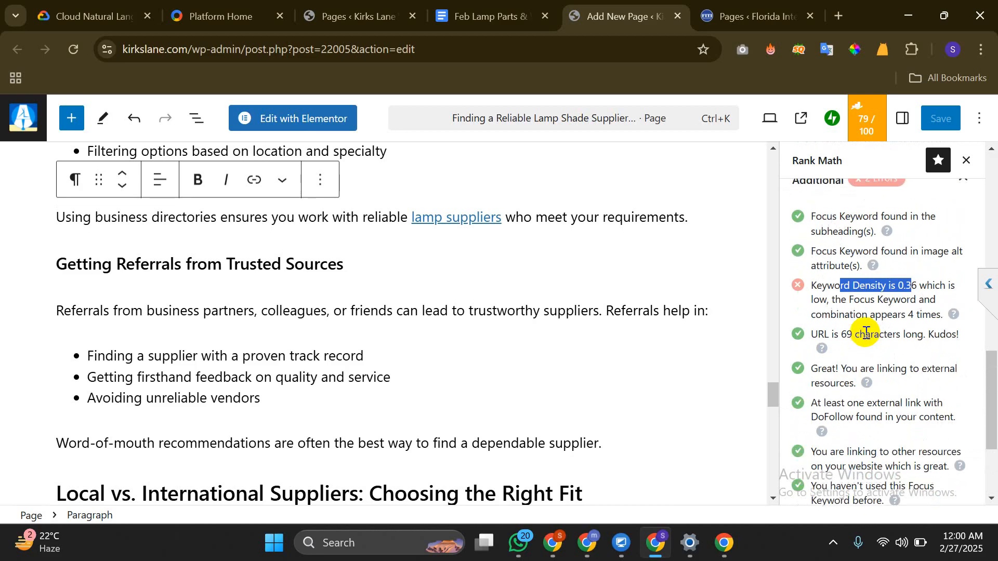
click(858, 303)
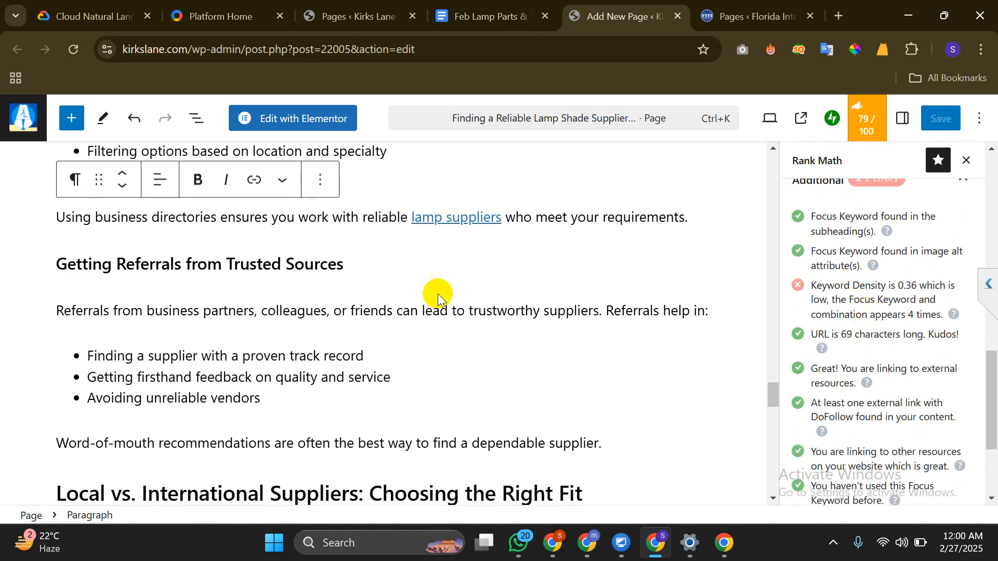
click(448, 220)
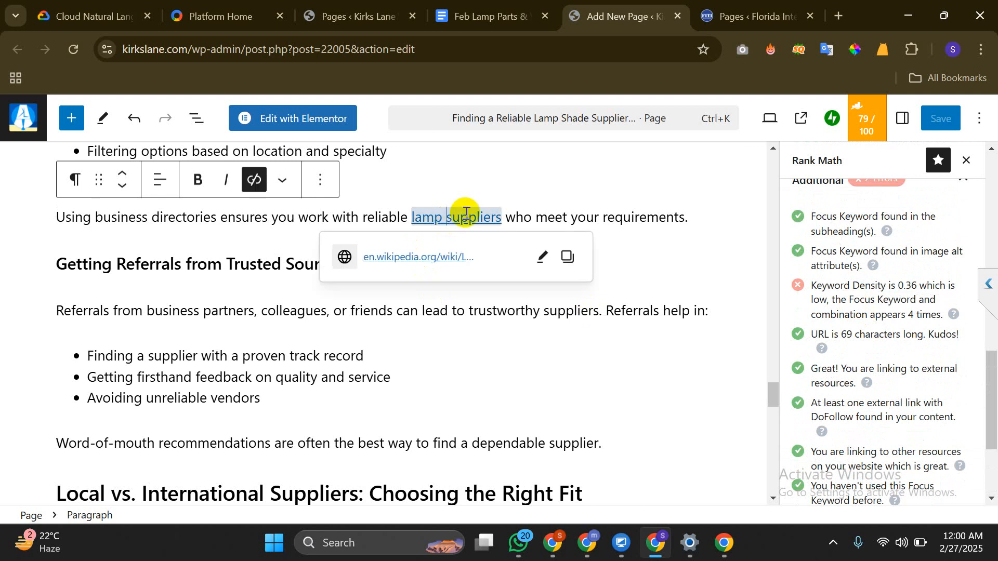
Set the 'lamp suppliers' link to open in a new tab and be nofollow
click(544, 263)
click(544, 263)
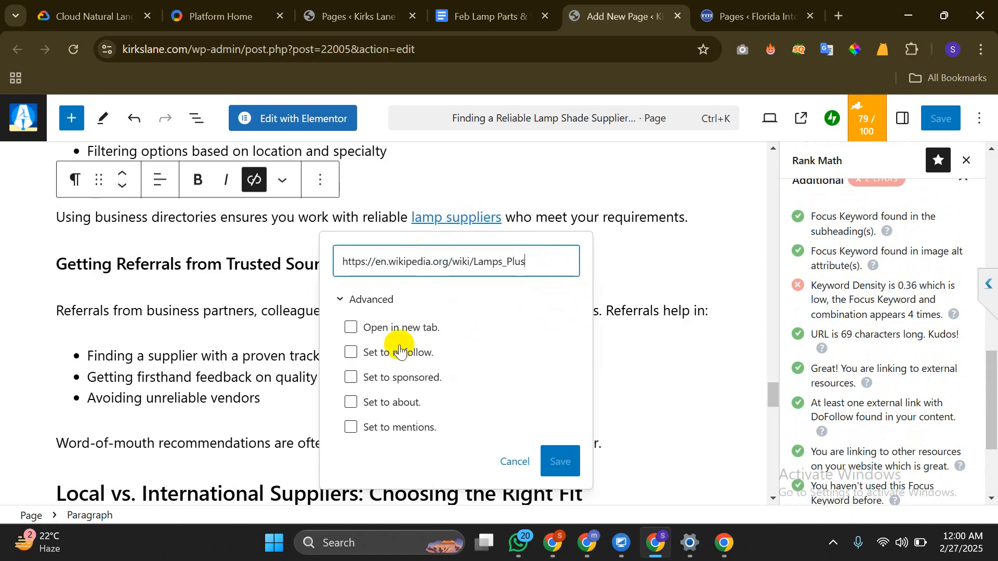
scroll(400, 349, down, 2)
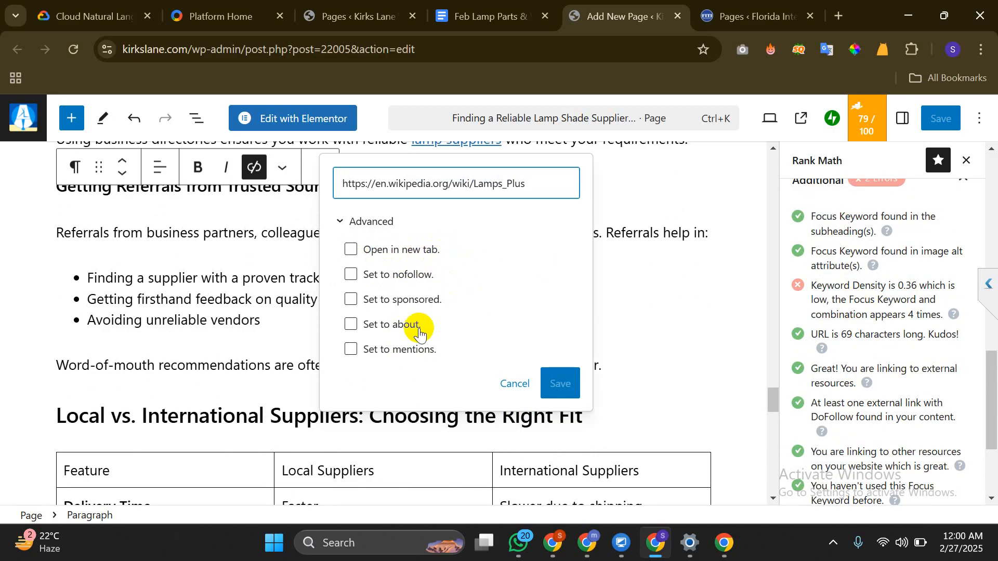
click(352, 250)
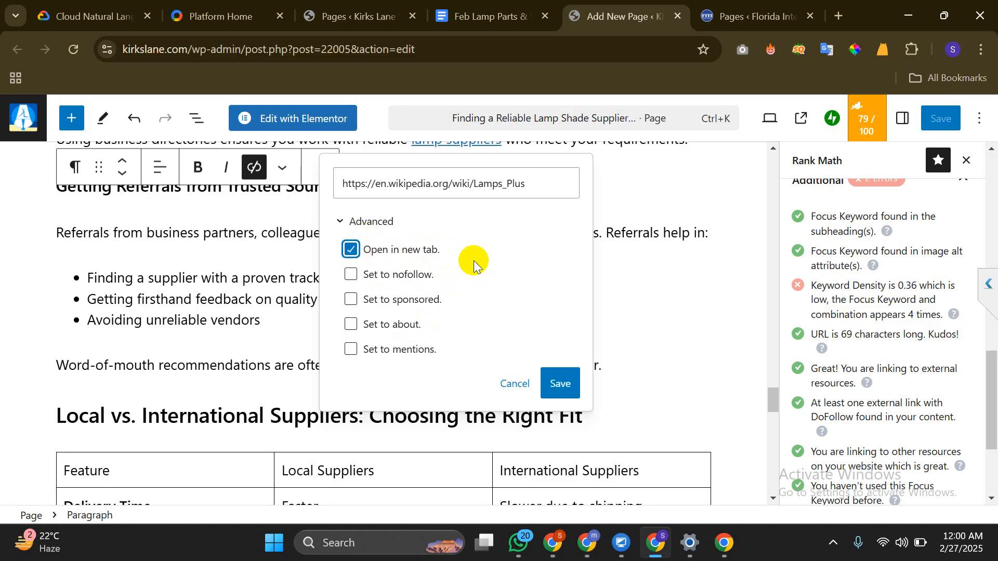
click(366, 276)
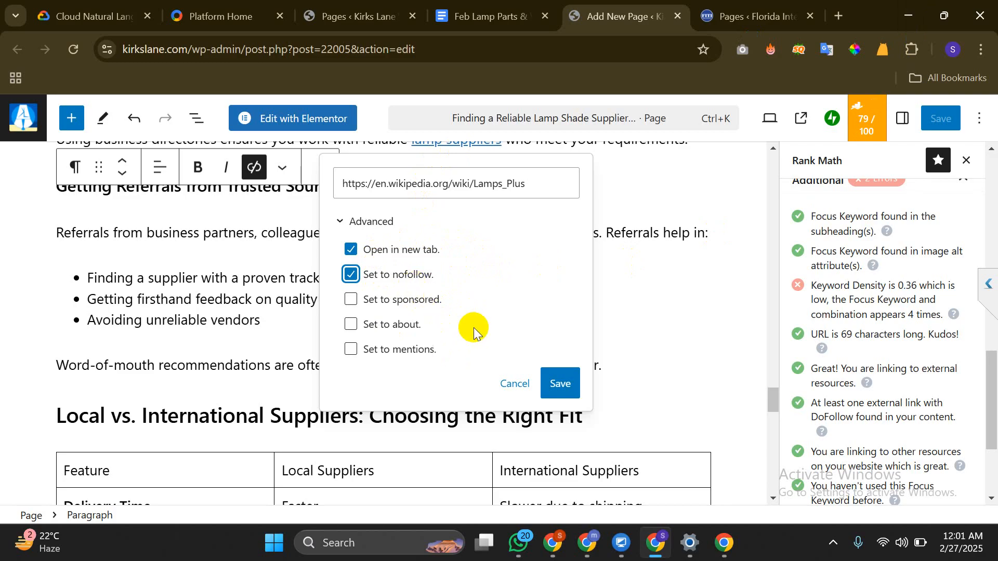
click(571, 384)
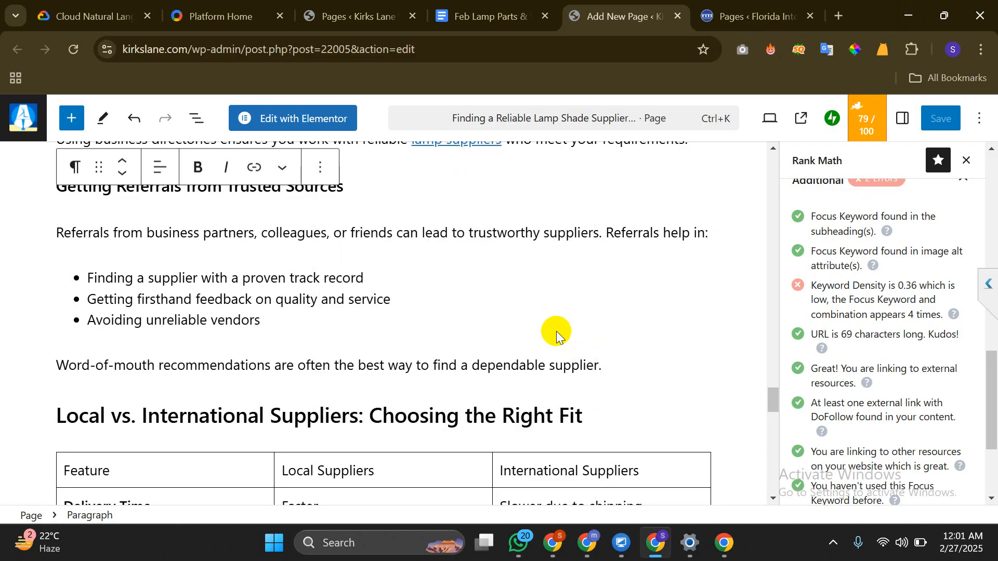
Save the page with the updated link settings
scroll(556, 331, up, 10)
scroll(850, 295, up, 10)
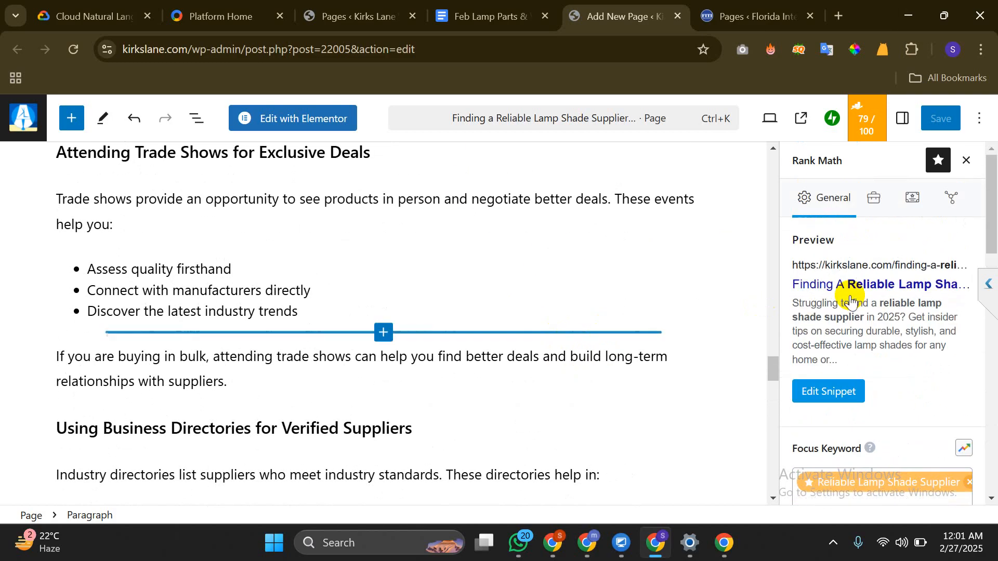
click(931, 123)
scroll(598, 336, down, 10)
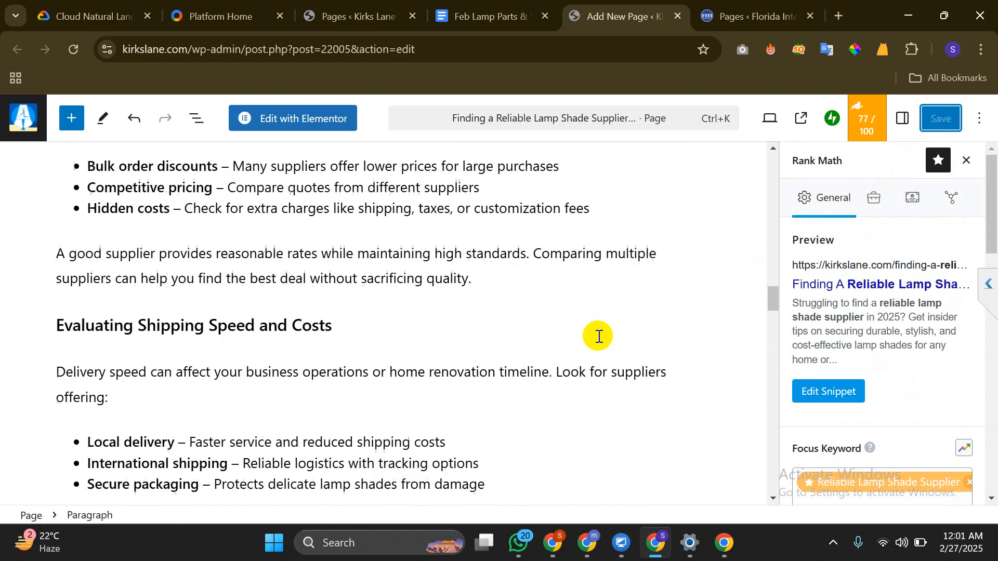
scroll(697, 317, up, 20)
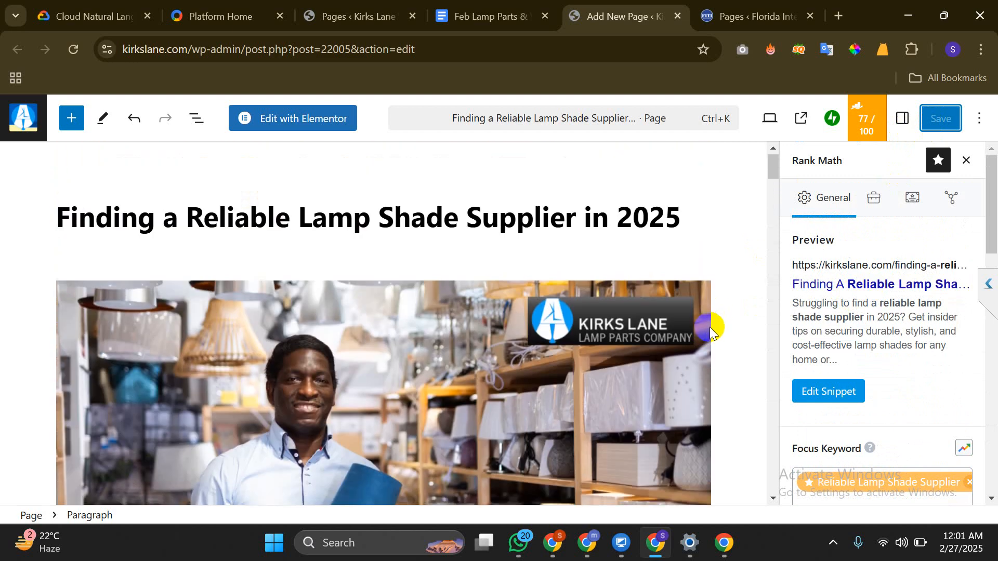
scroll(851, 335, down, 10)
scroll(851, 336, up, 5)
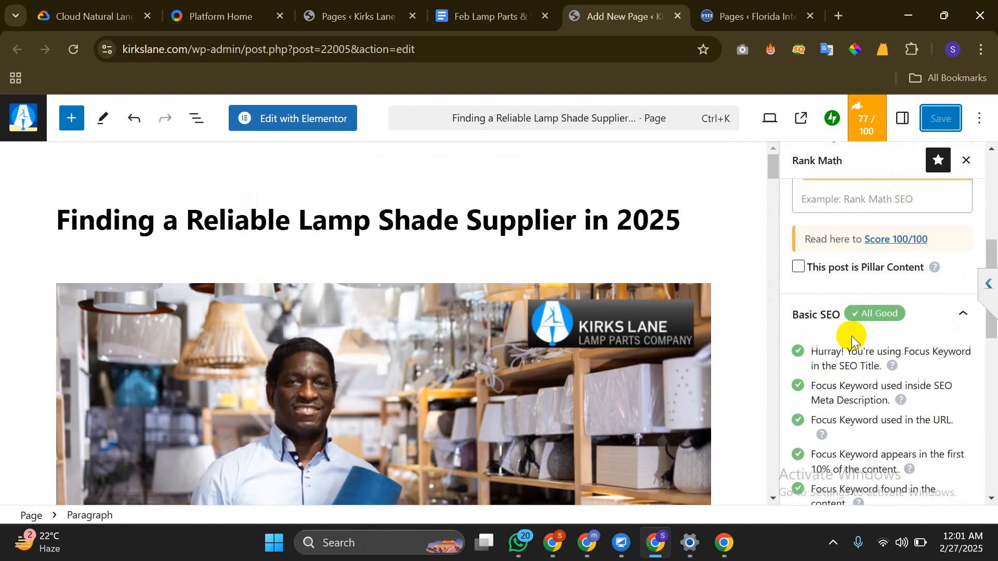
scroll(851, 336, up, 5)
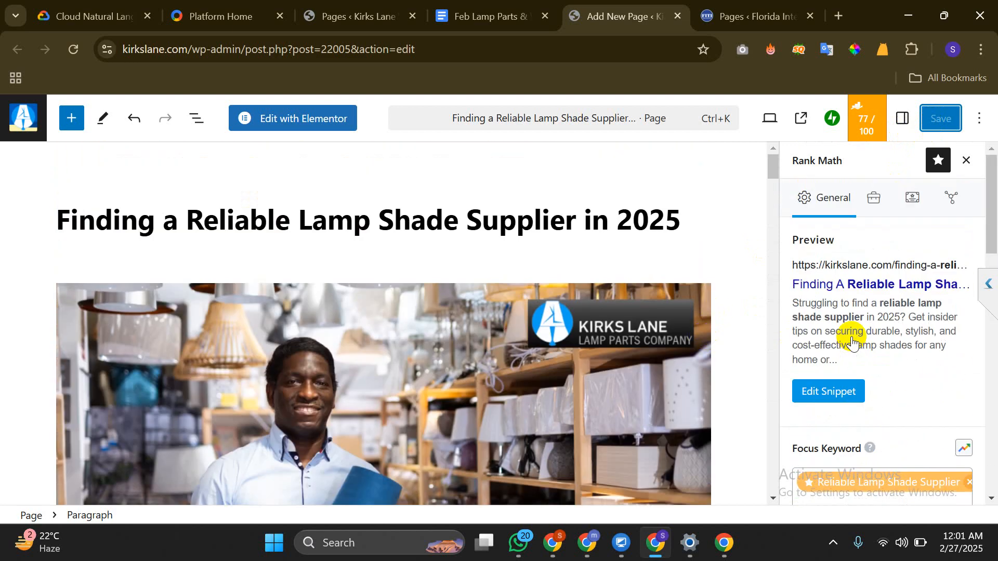
click(653, 212)
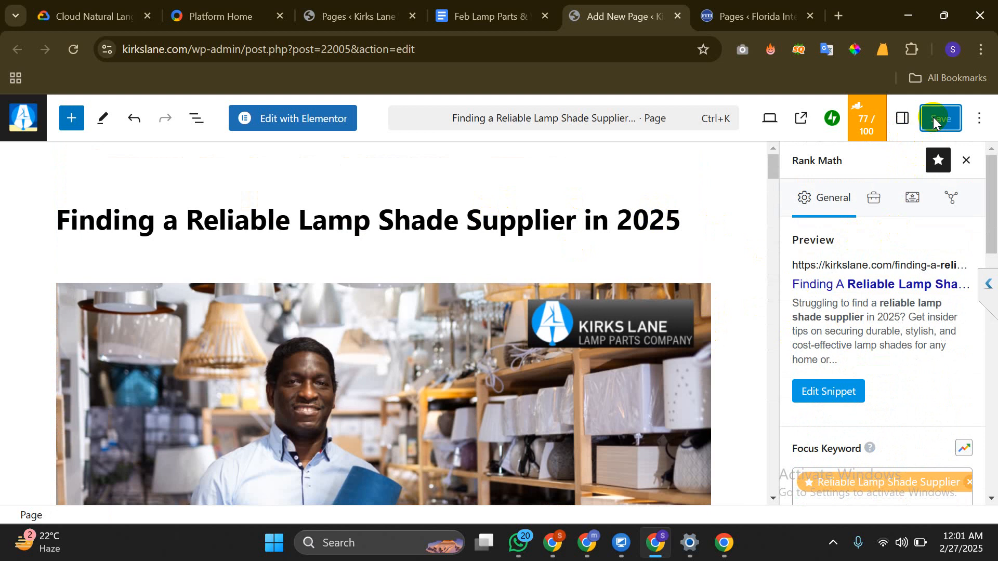
Show the Page settings in the editor sidebar
scroll(875, 356, down, 7)
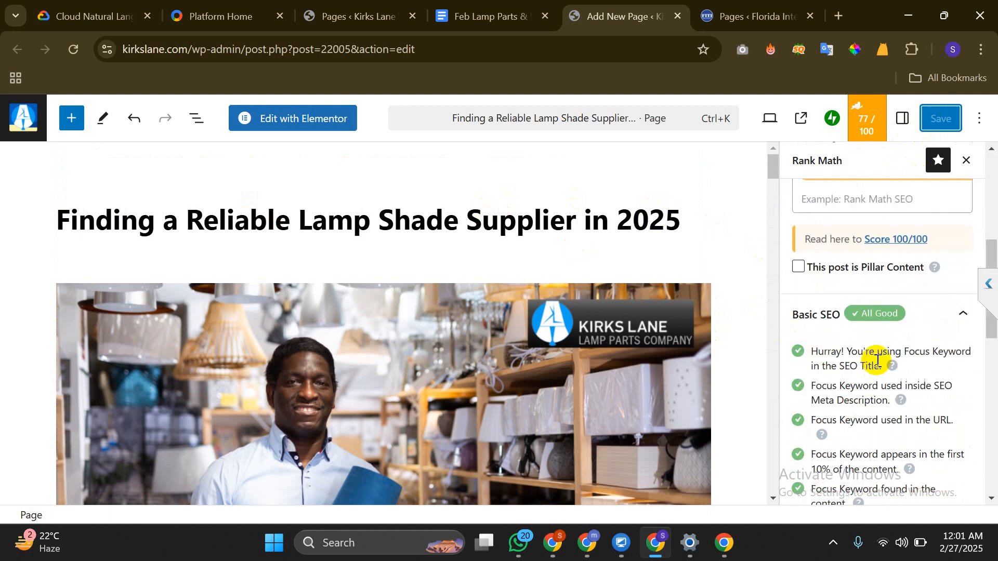
scroll(877, 361, down, 8)
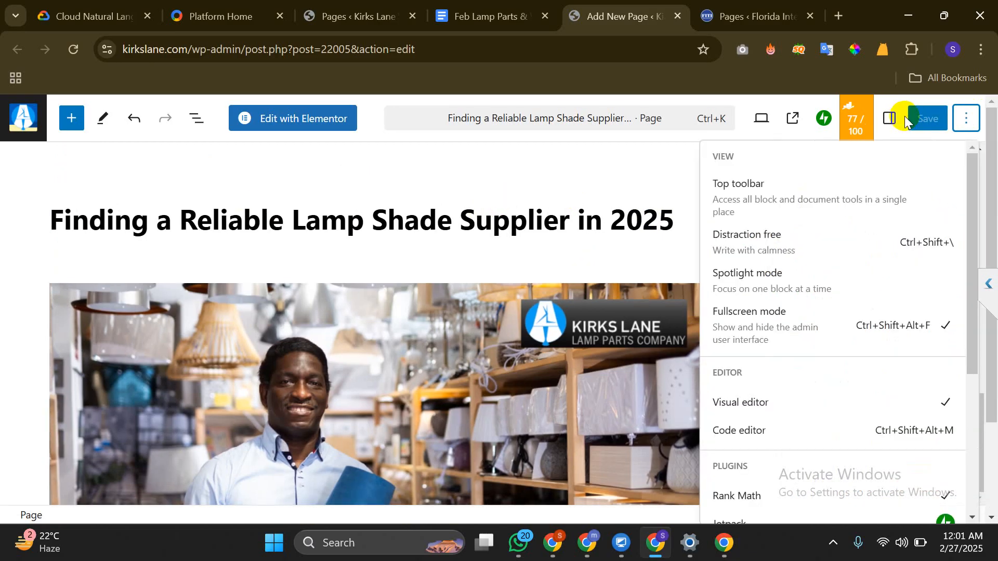
click(903, 119)
click(902, 119)
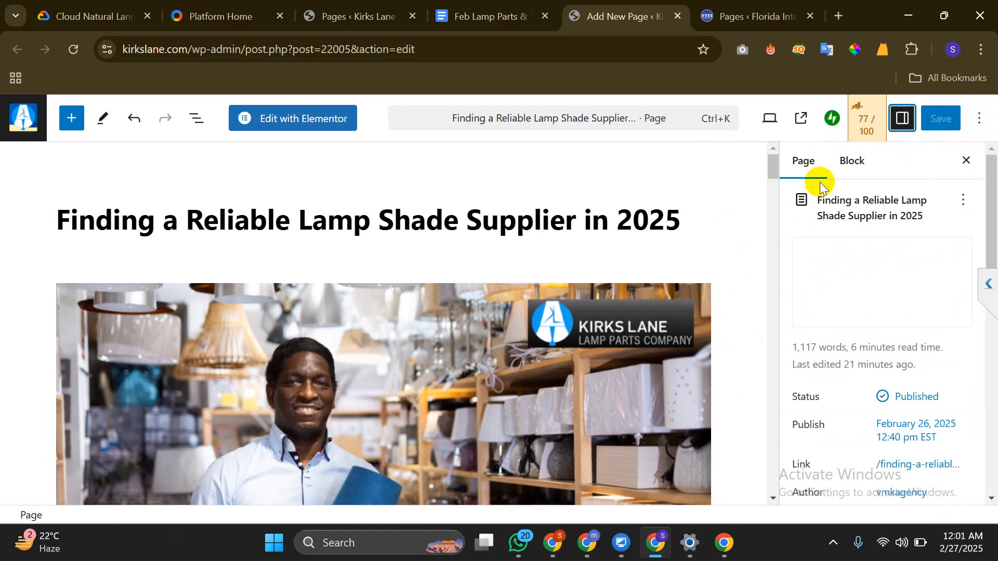
scroll(925, 374, down, 5)
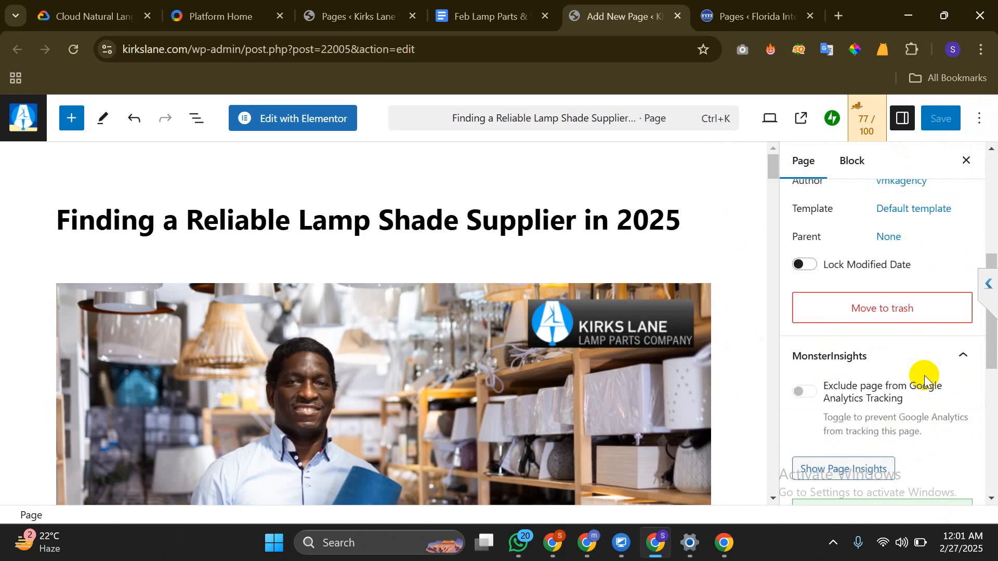
scroll(924, 375, down, 3)
scroll(924, 376, up, 8)
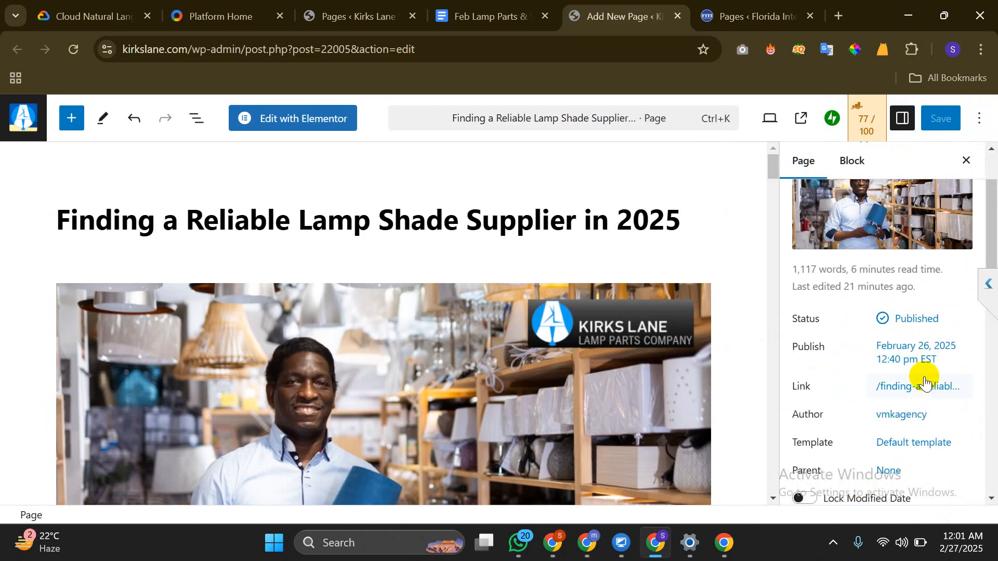
Open the Status & visibility options to confirm the page is Published
click(918, 317)
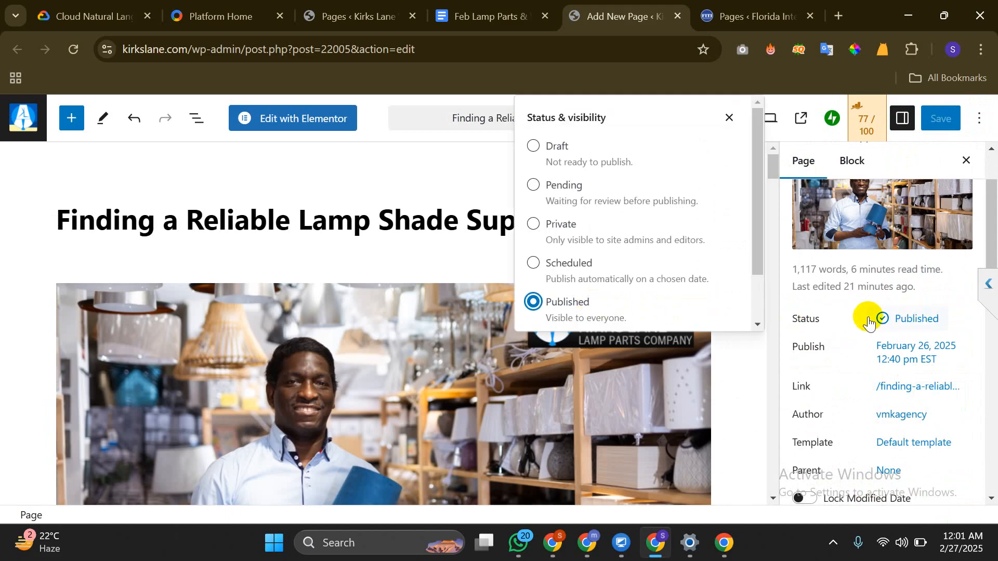
scroll(870, 335, down, 5)
scroll(870, 336, down, 4)
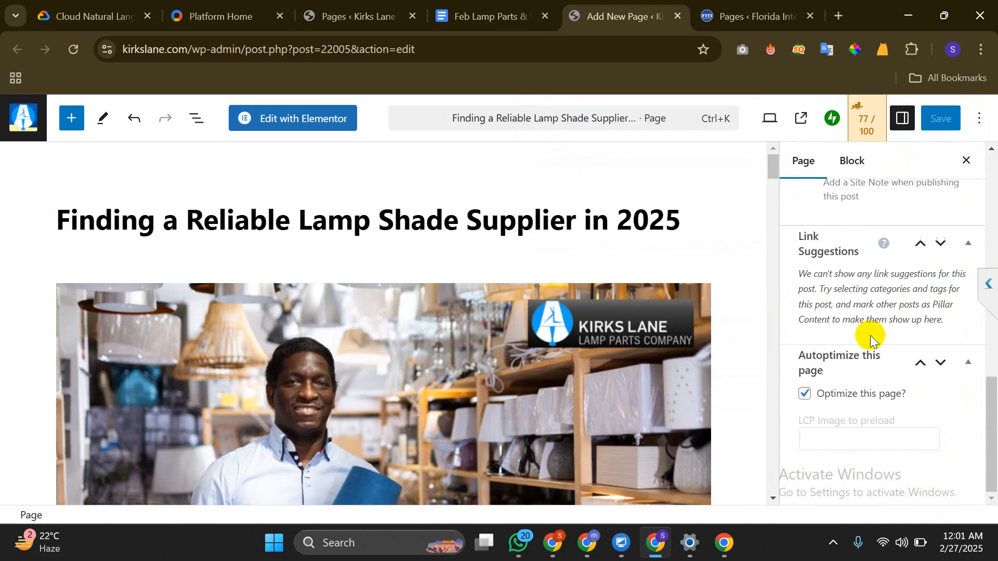
scroll(870, 335, up, 9)
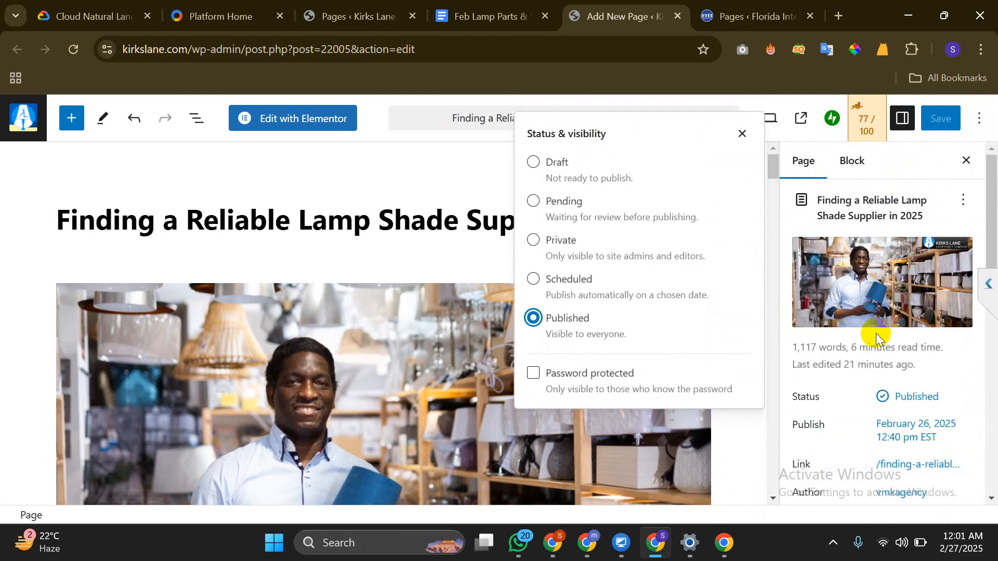
scroll(875, 332, down, 3)
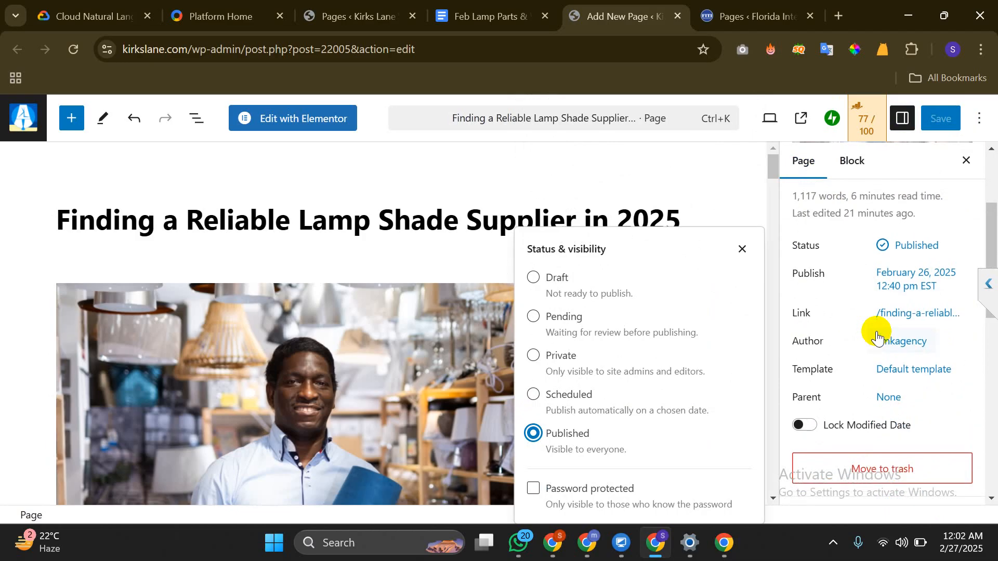
scroll(899, 250, up, 2)
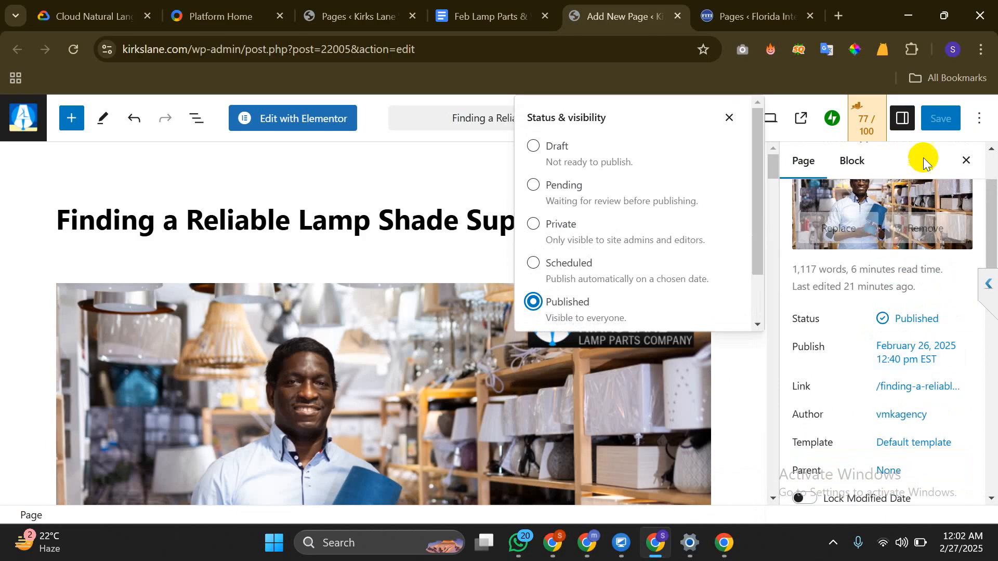
right_click(800, 124)
Open the live page in a new tab, copy its address, and return to the editor
click(756, 136)
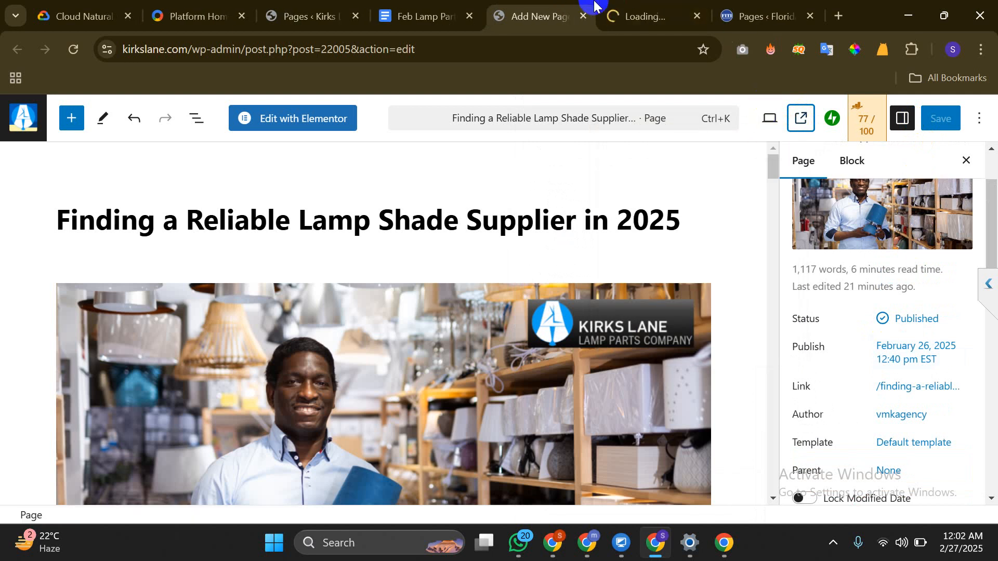
click(619, 14)
click(434, 52)
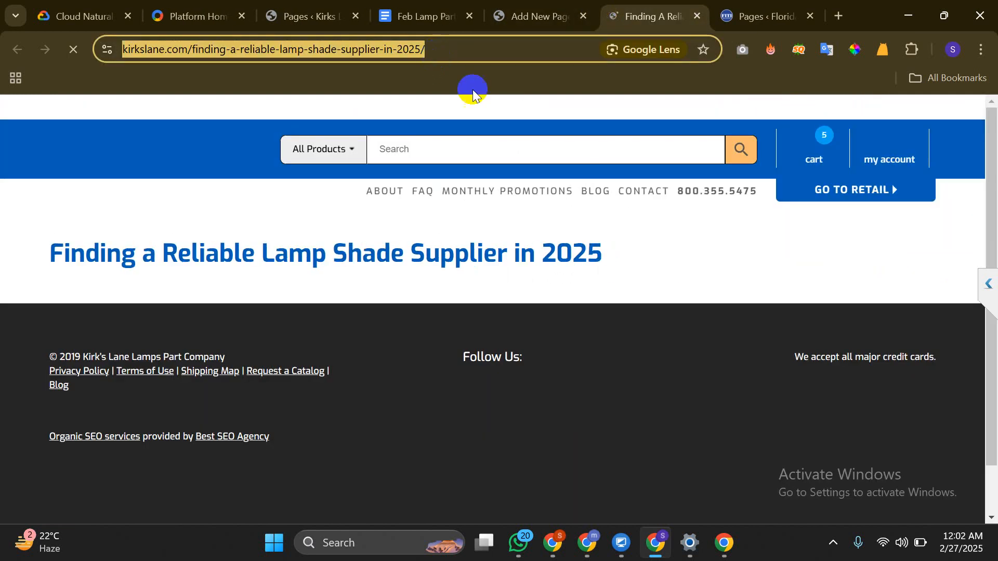
right_click(434, 52)
click(511, 194)
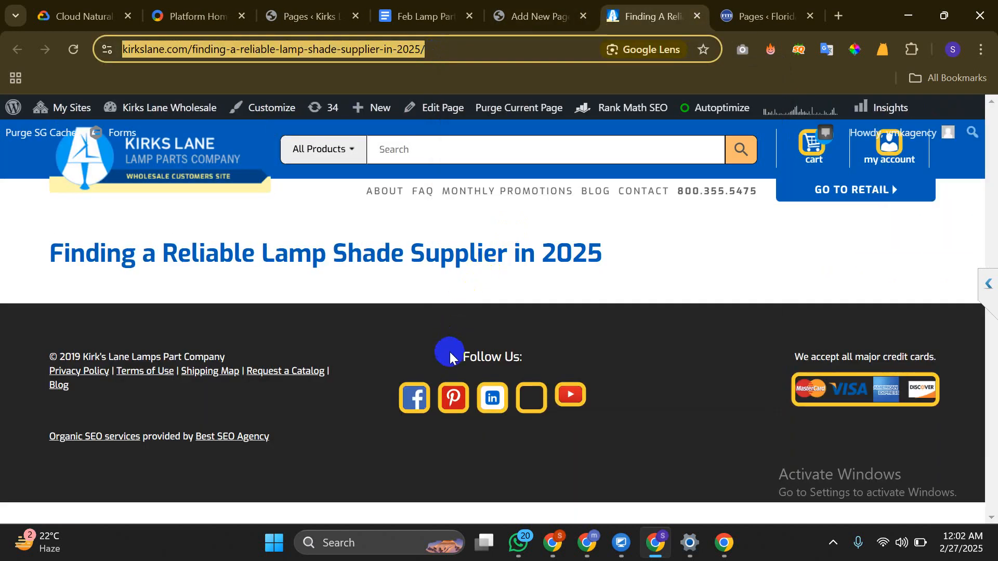
click(535, 16)
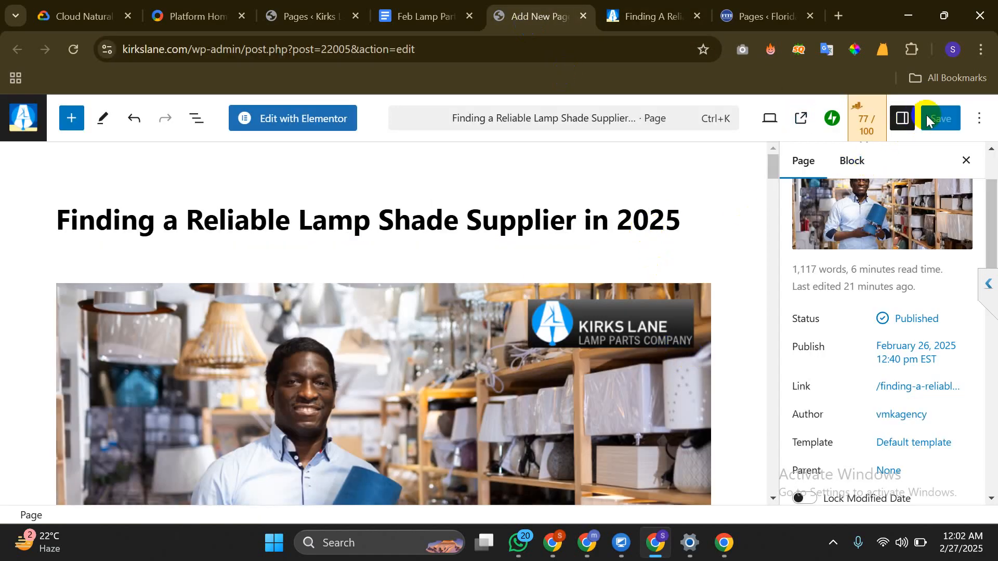
Review the page-level settings in the sidebar and deselect the intro paragraph
click(980, 119)
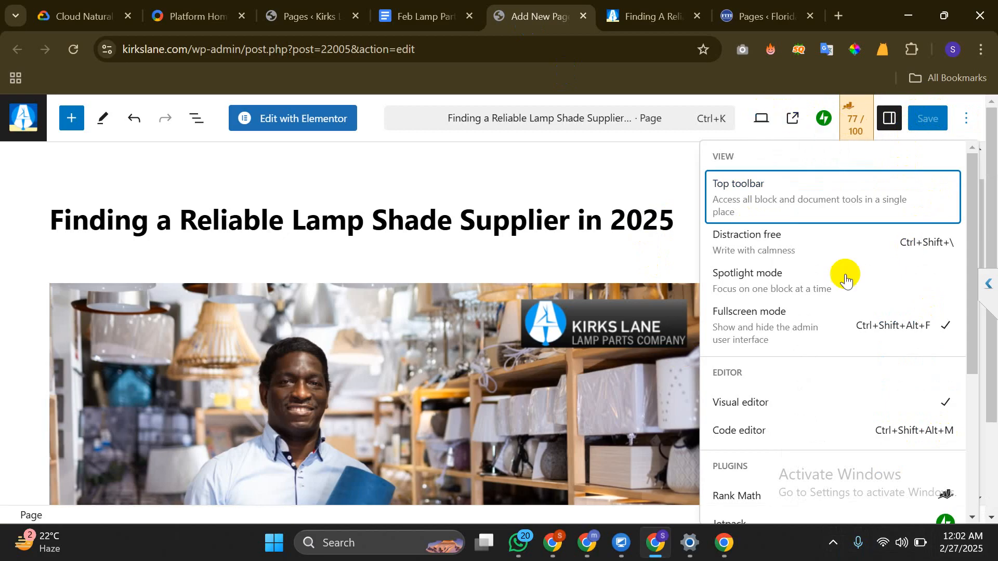
scroll(255, 353, down, 8)
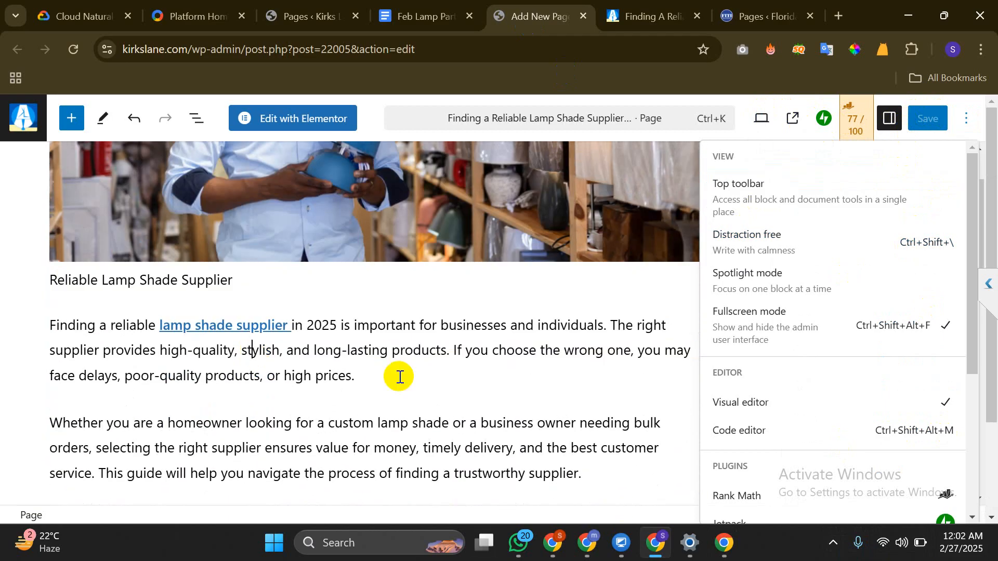
click(401, 374)
key(ctrl+a)
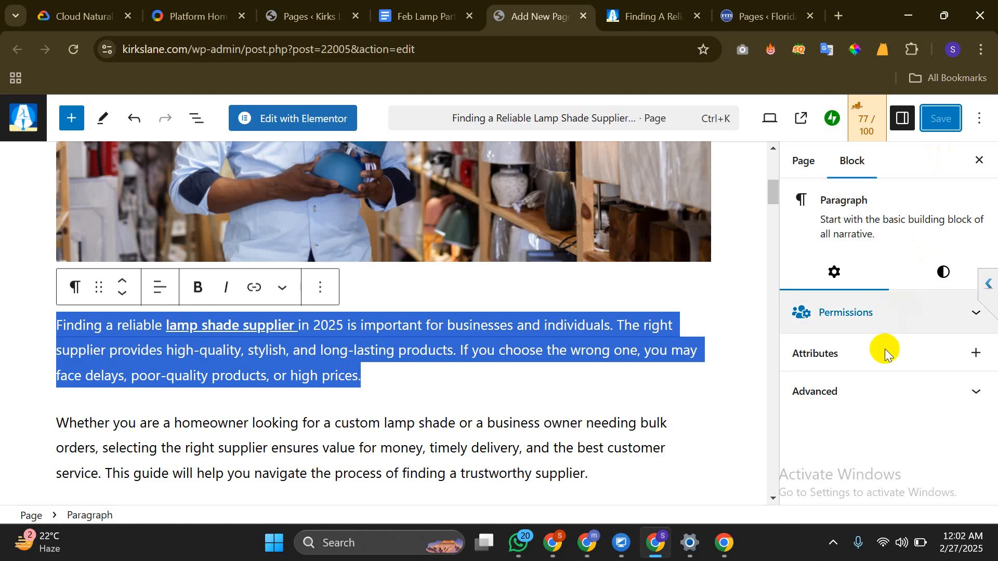
click(800, 163)
scroll(858, 285, down, 5)
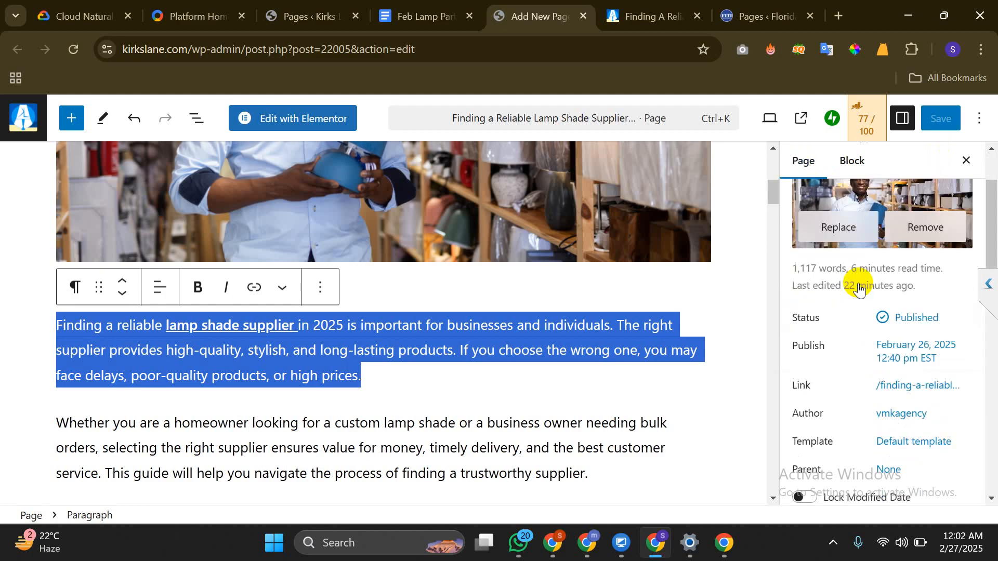
scroll(859, 283, down, 8)
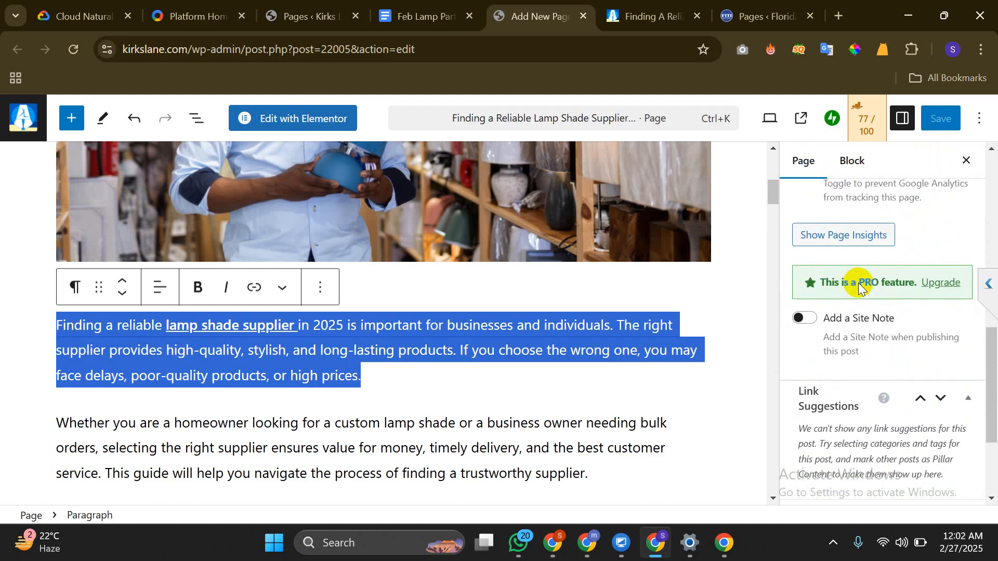
scroll(858, 283, up, 13)
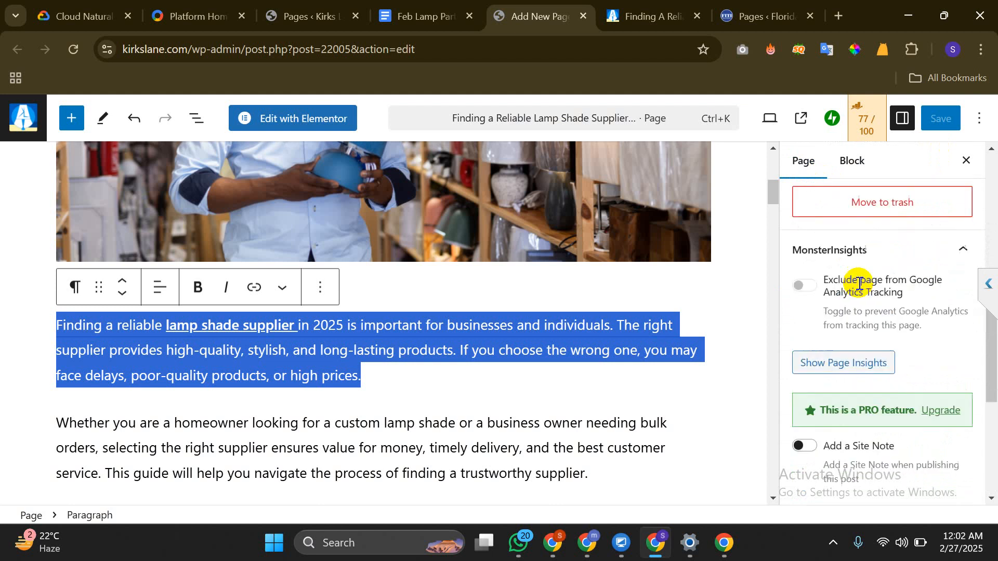
right_click(938, 115)
click(952, 118)
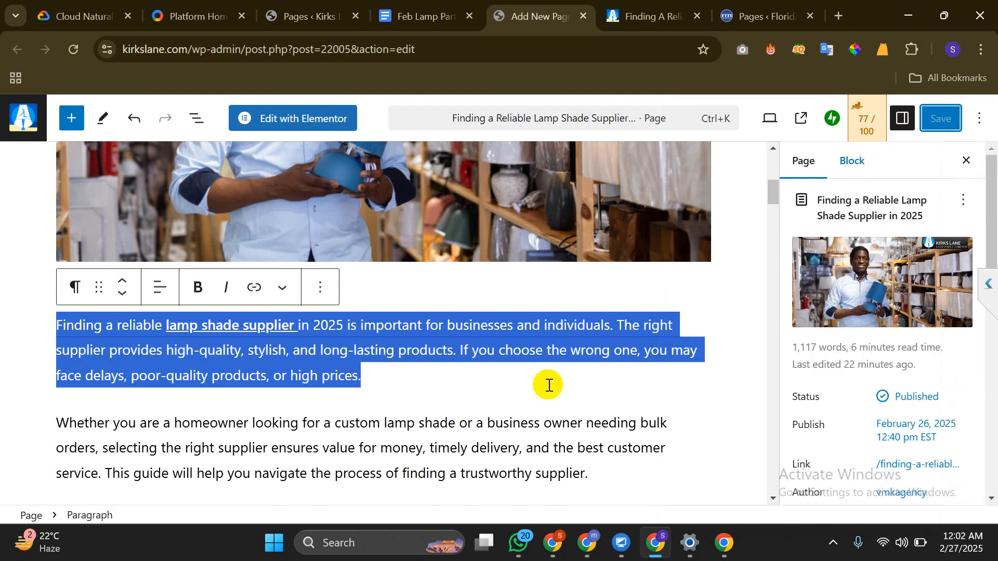
click(491, 396)
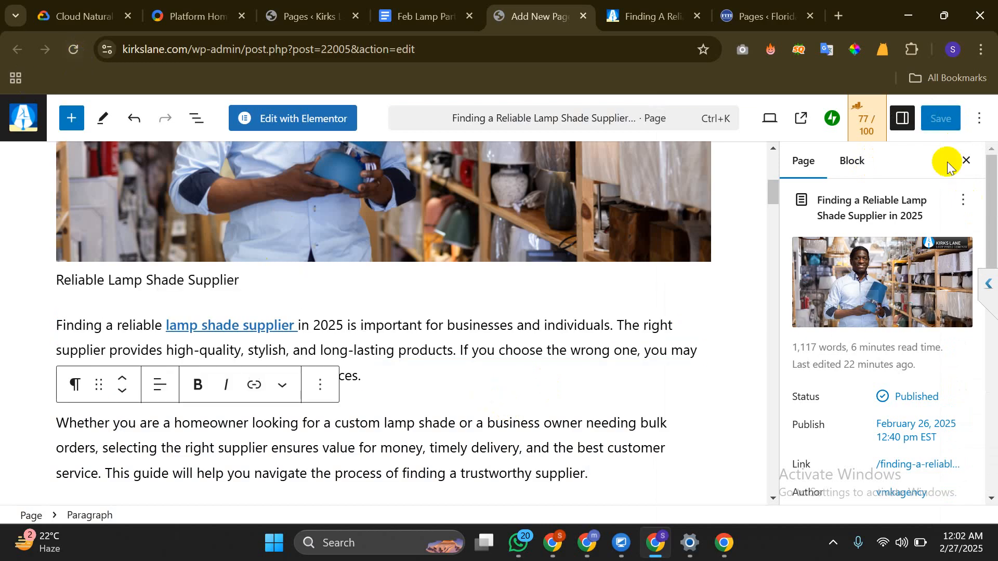
right_click(323, 113)
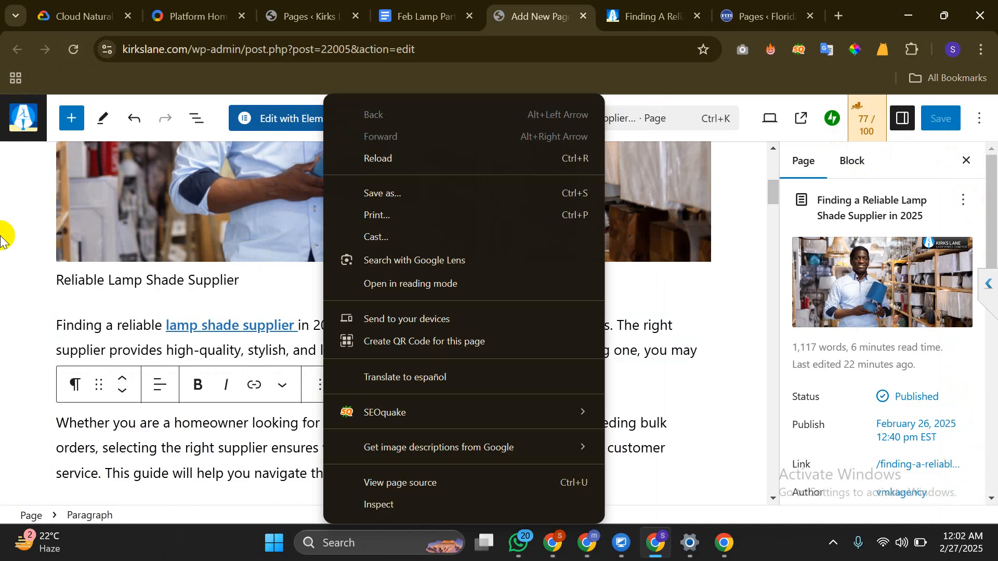
key(Escape)
Reload the live lamp shade supplier page, then return to the WordPress editor
click(632, 6)
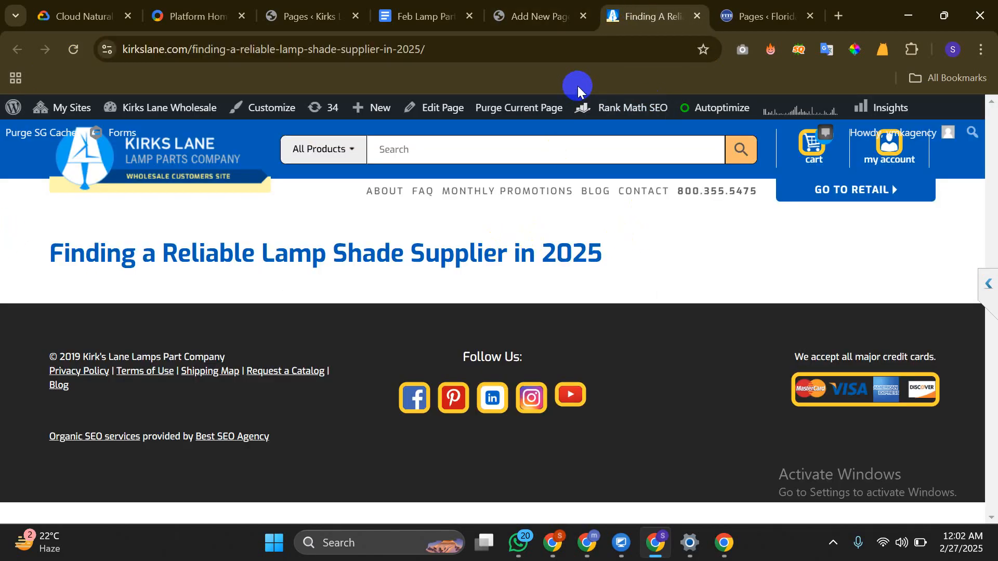
click(73, 49)
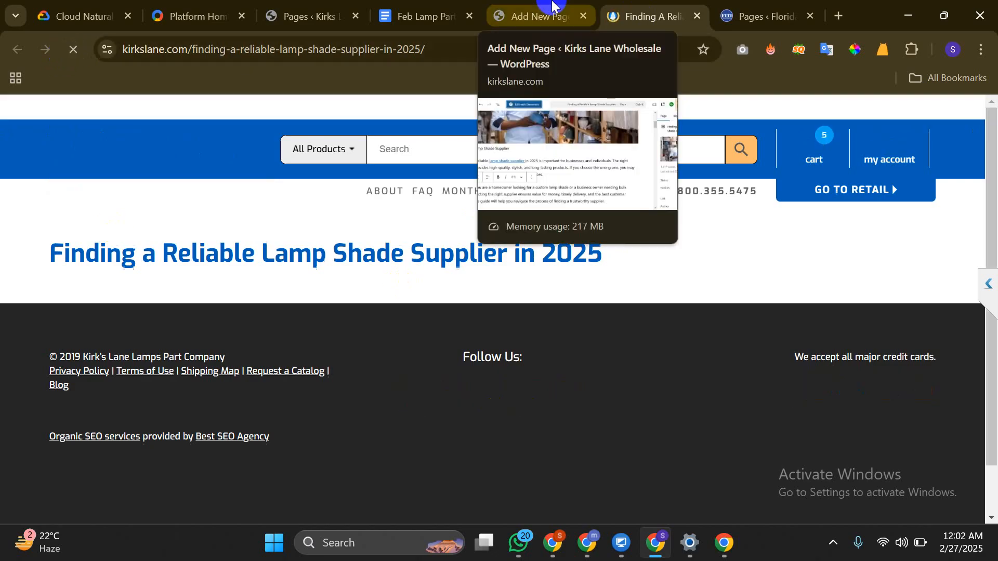
click(553, 6)
click(941, 119)
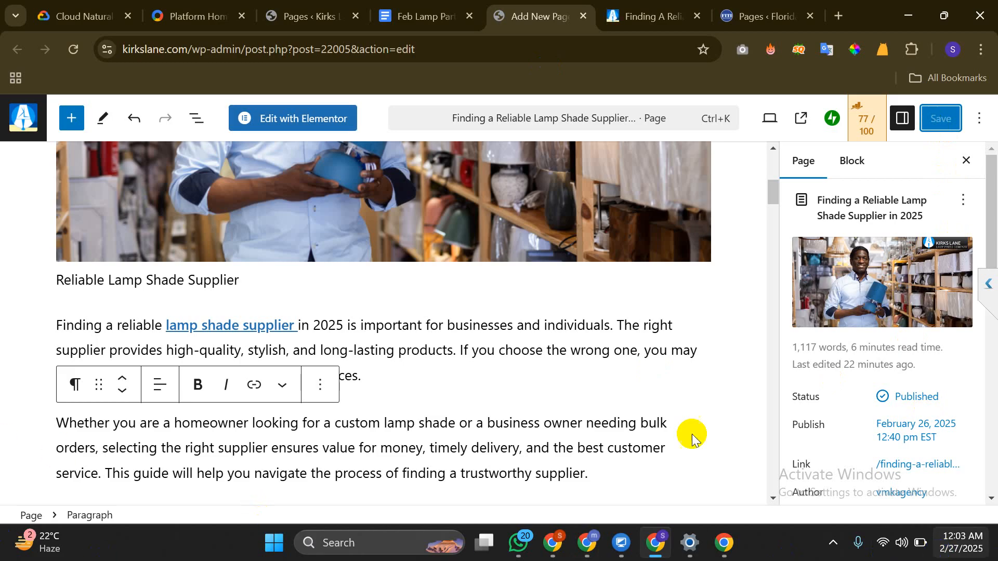
click(871, 136)
scroll(879, 338, down, 8)
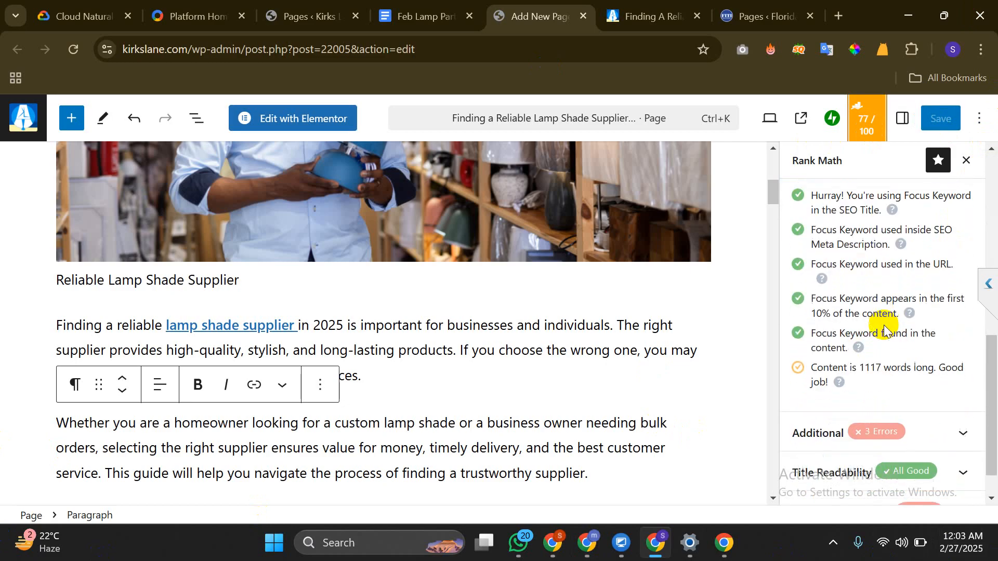
scroll(884, 325, up, 4)
click(898, 277)
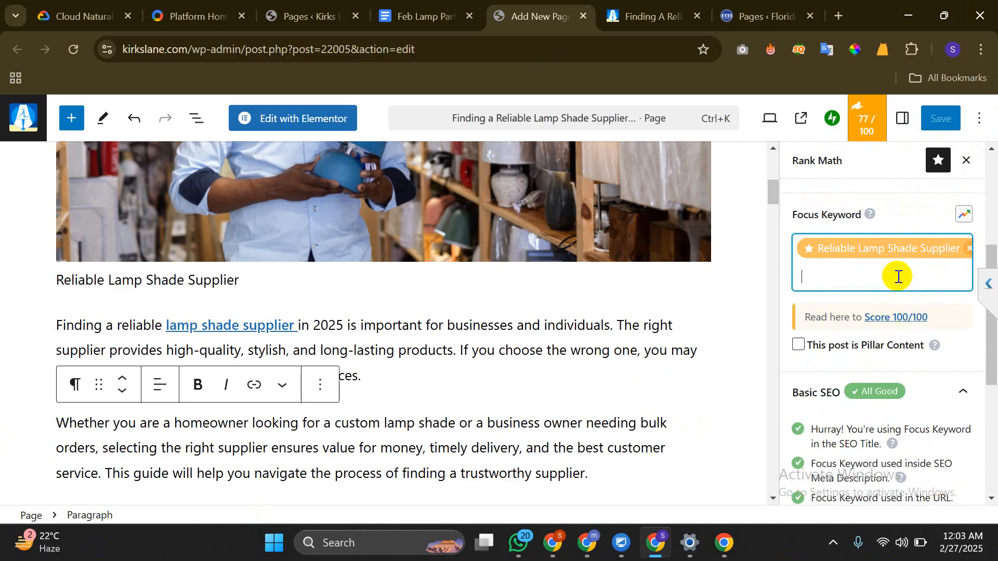
click(871, 255)
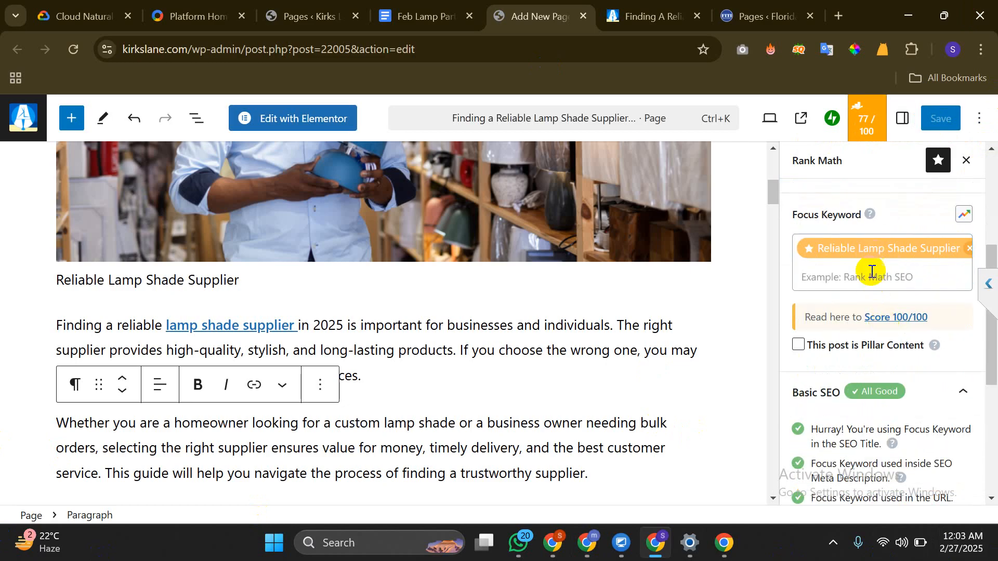
scroll(869, 268, down, 5)
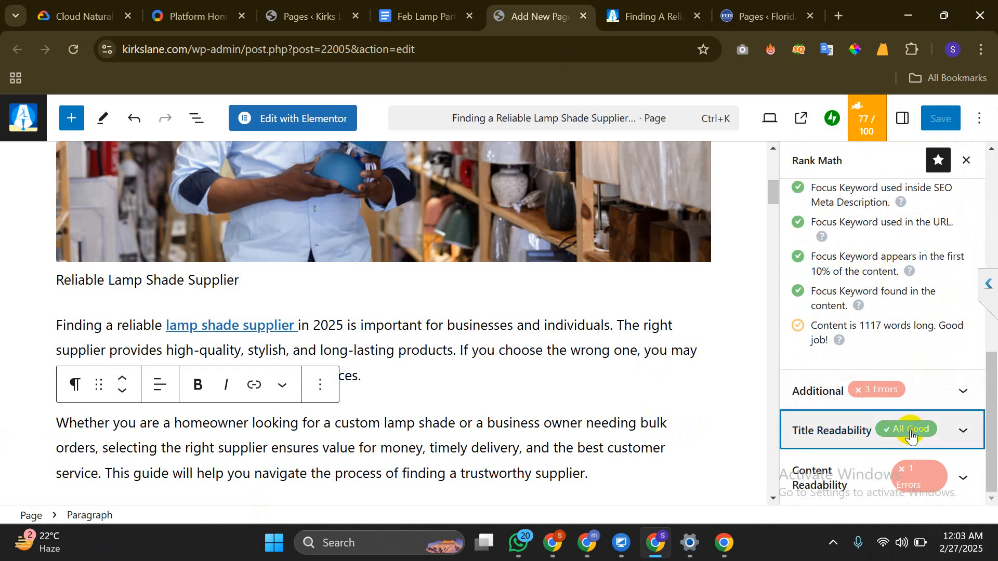
click(910, 435)
scroll(884, 322, down, 3)
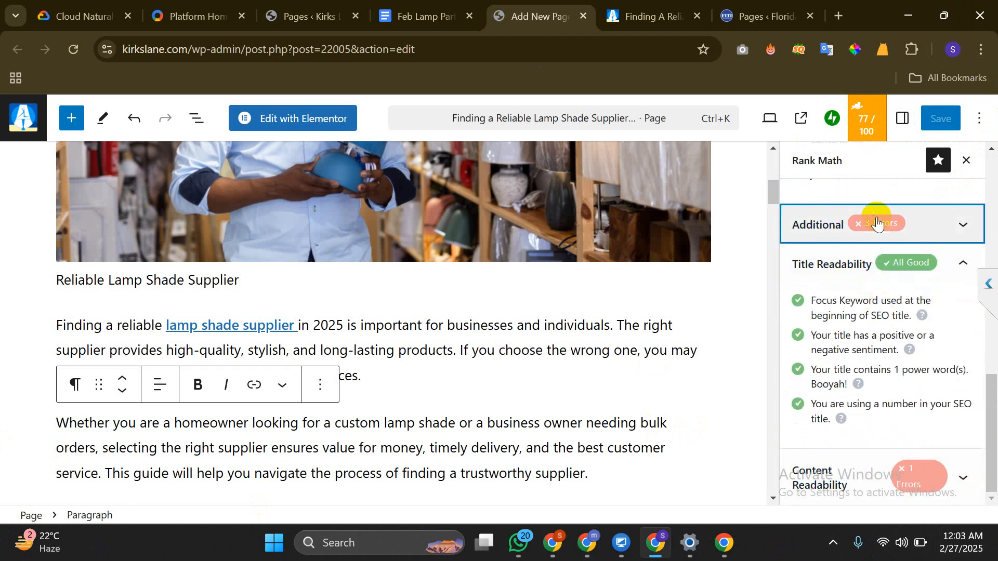
click(878, 223)
scroll(873, 276, down, 3)
click(938, 109)
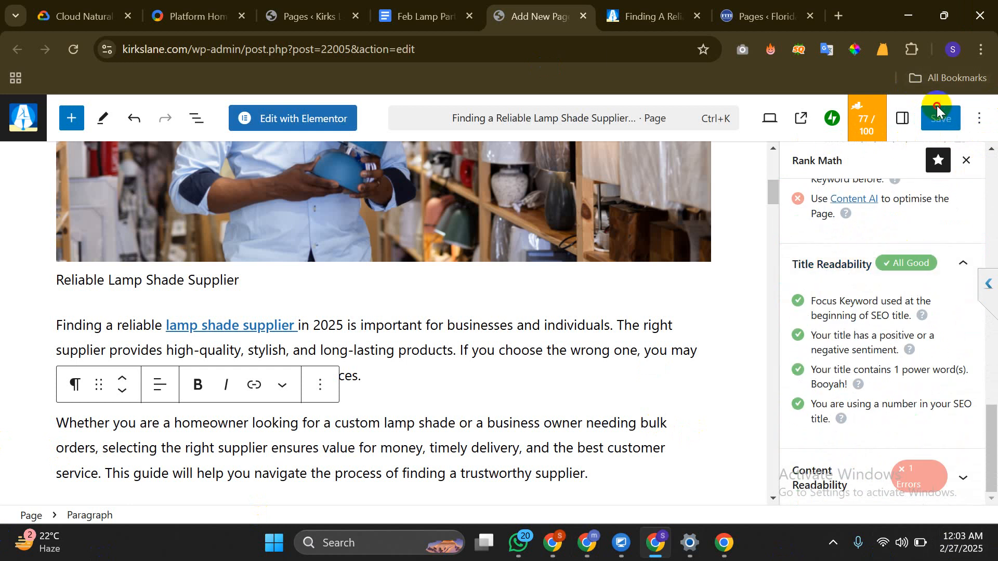
click(899, 120)
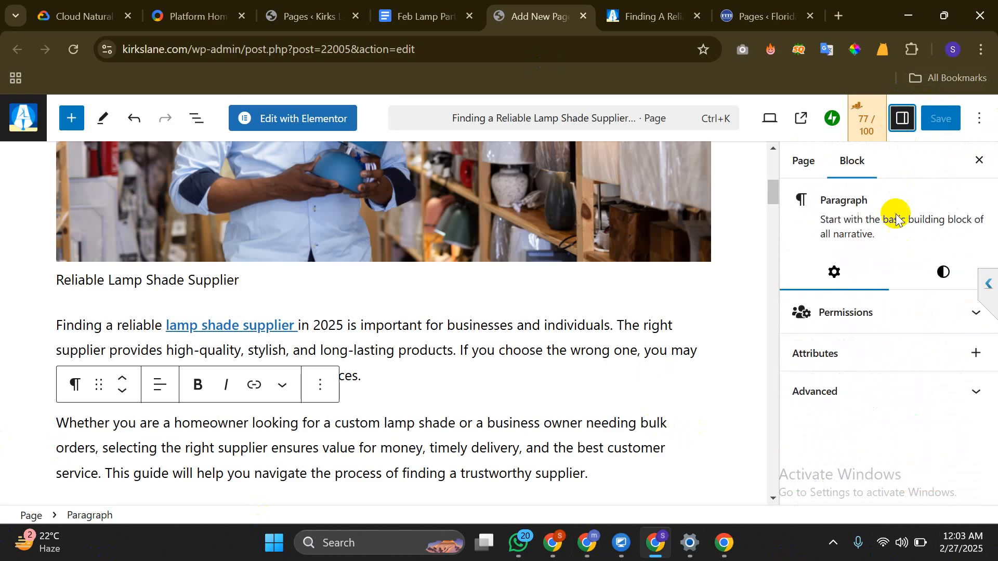
click(946, 274)
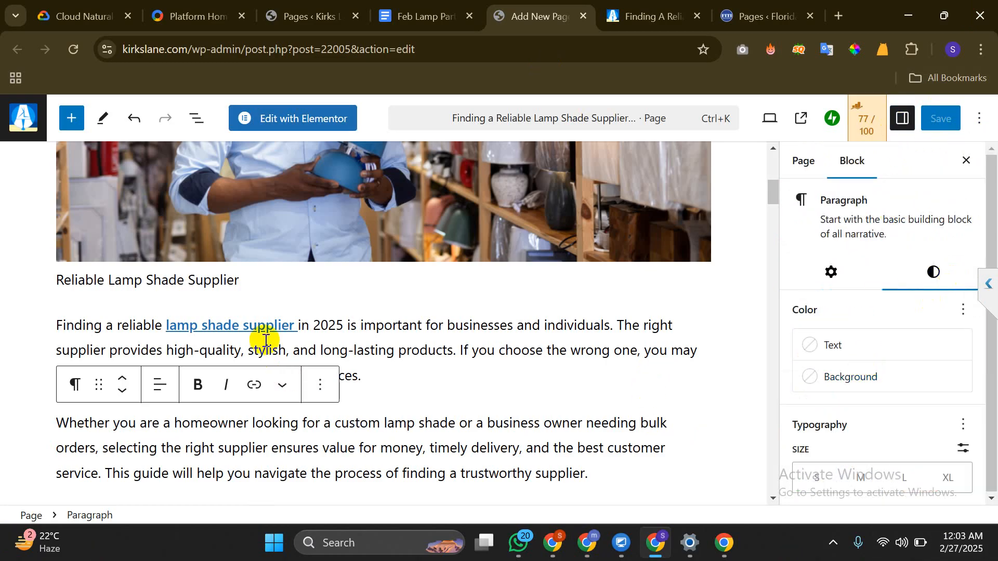
scroll(244, 344, up, 2)
scroll(727, 296, up, 3)
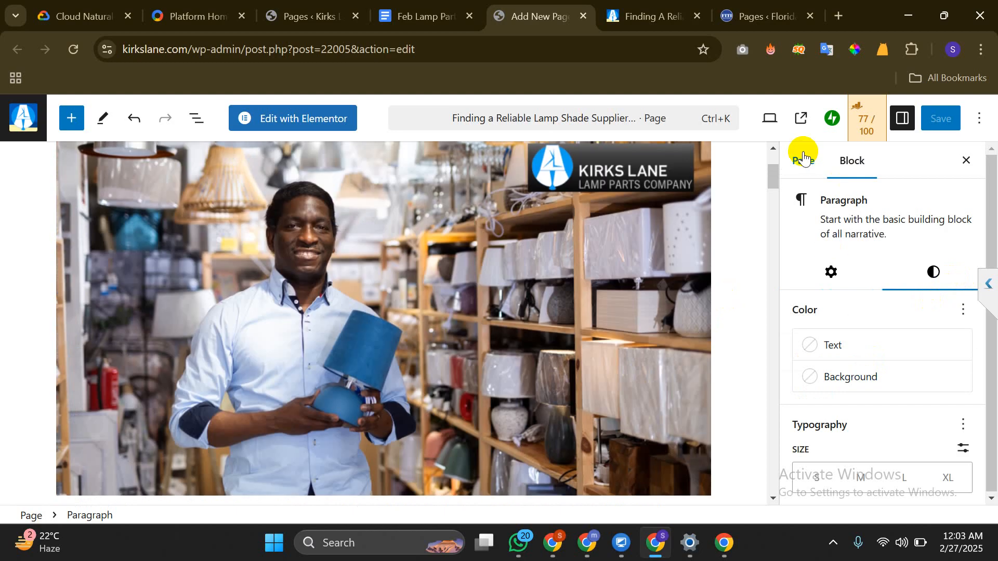
click(803, 160)
scroll(836, 312, down, 2)
scroll(837, 316, down, 2)
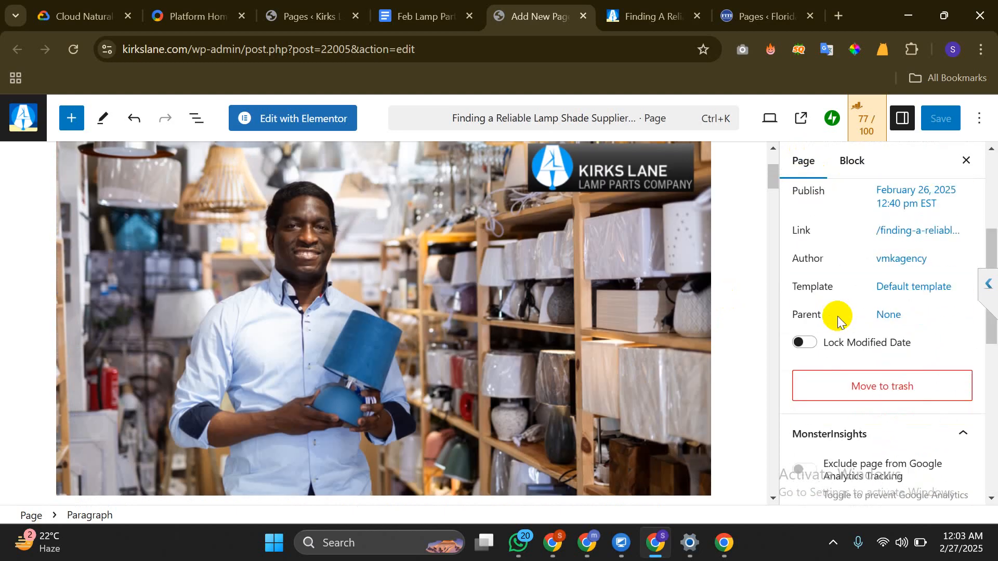
scroll(912, 301, up, 4)
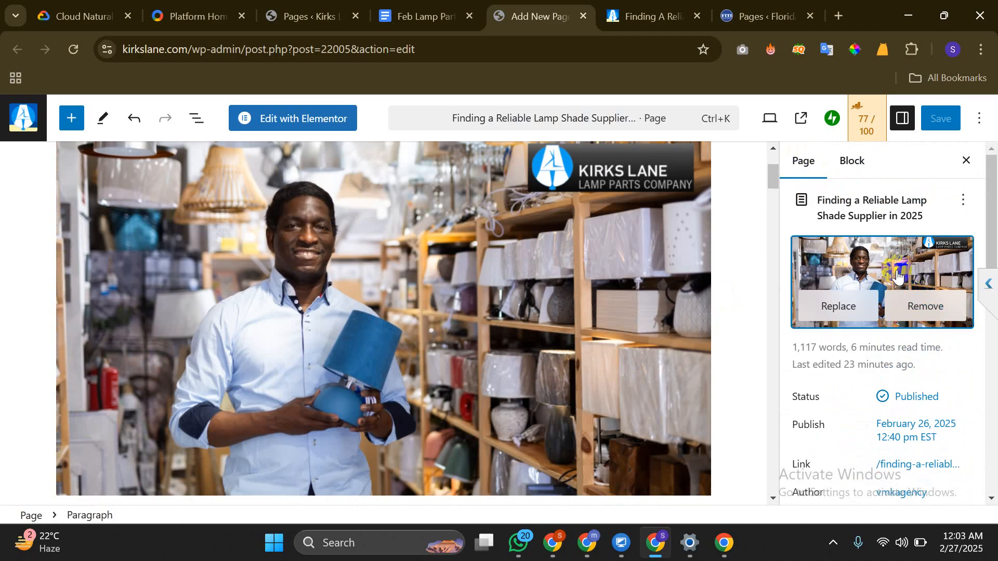
Add a period to the featured image description and apply it as the featured image
click(897, 275)
scroll(855, 357, down, 2)
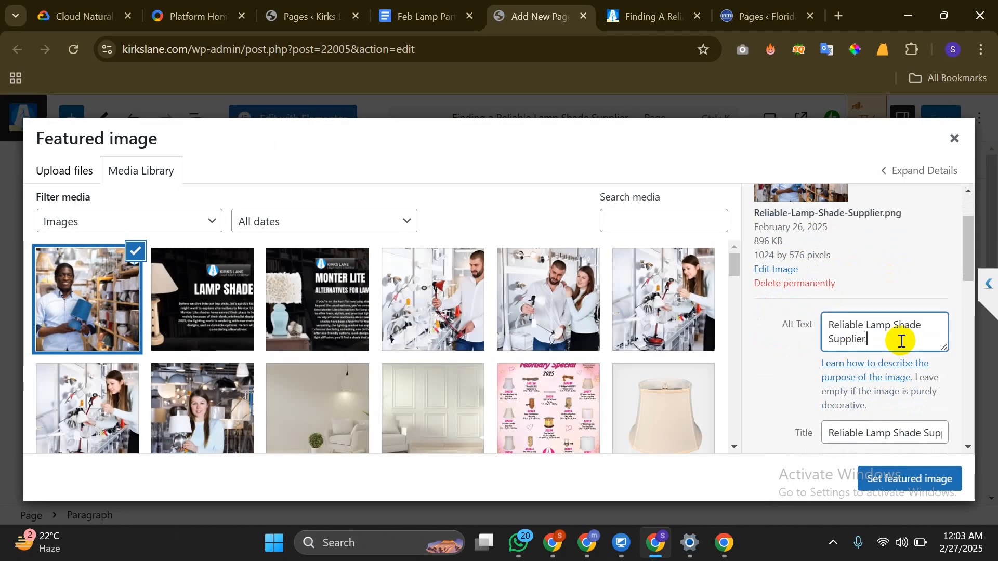
scroll(901, 341, down, 3)
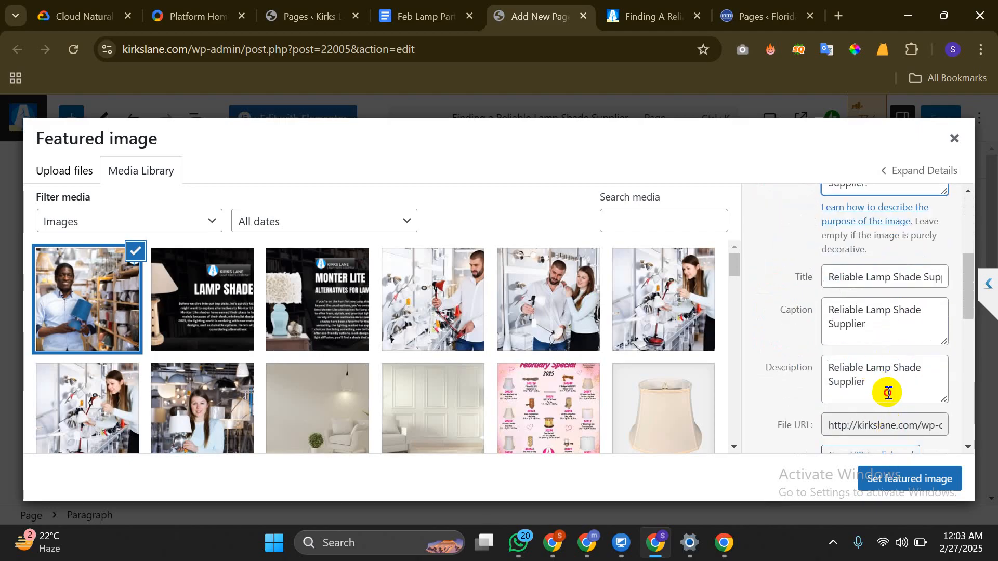
click(888, 392)
text(.)
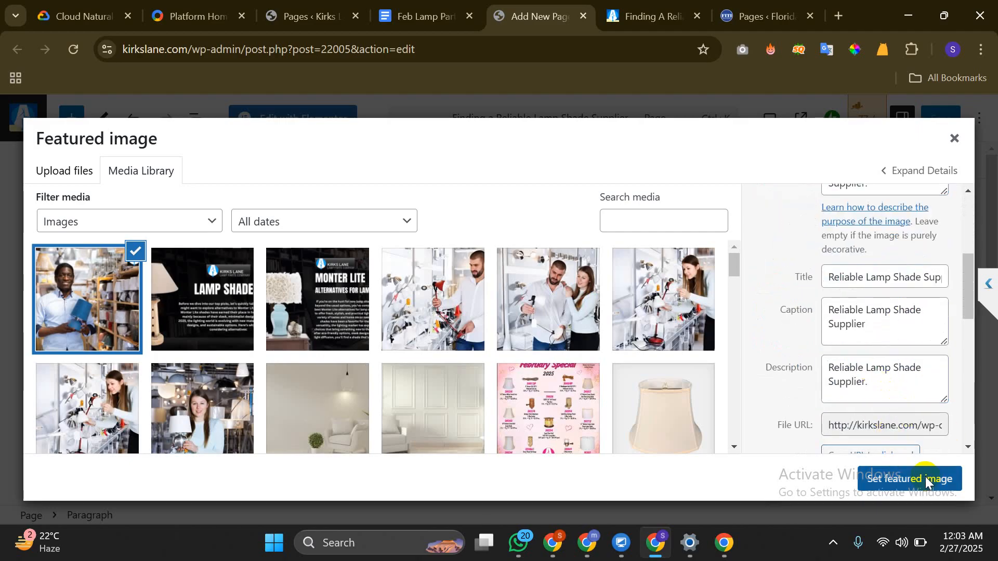
click(926, 482)
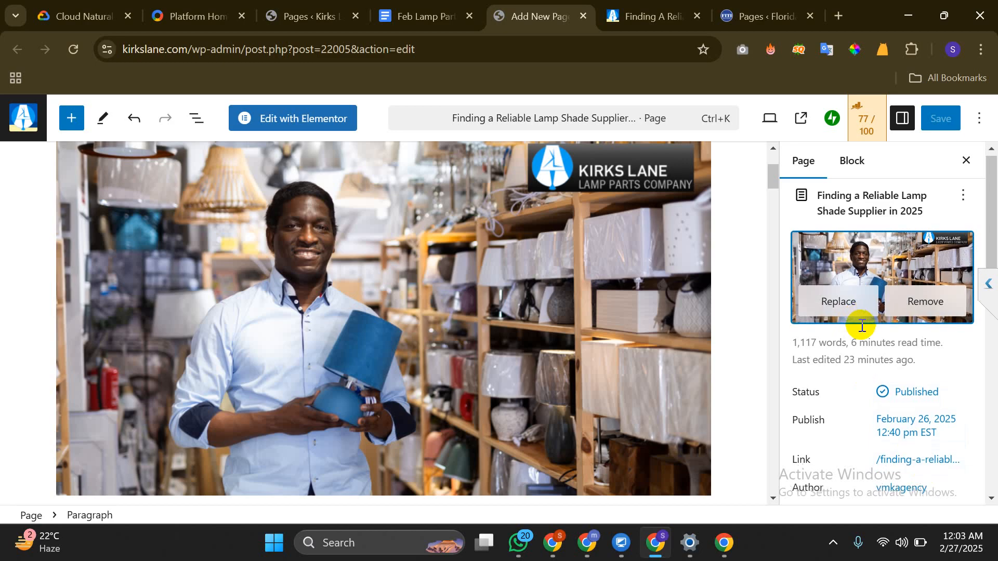
scroll(859, 327, down, 2)
Cycle the page status through Scheduled and Draft, then restore it to Published
click(917, 318)
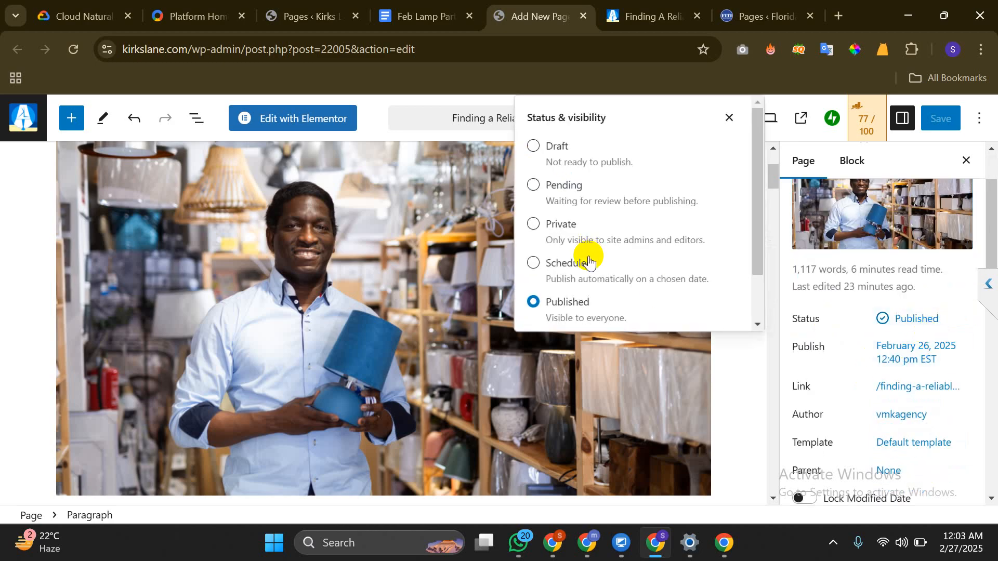
click(586, 260)
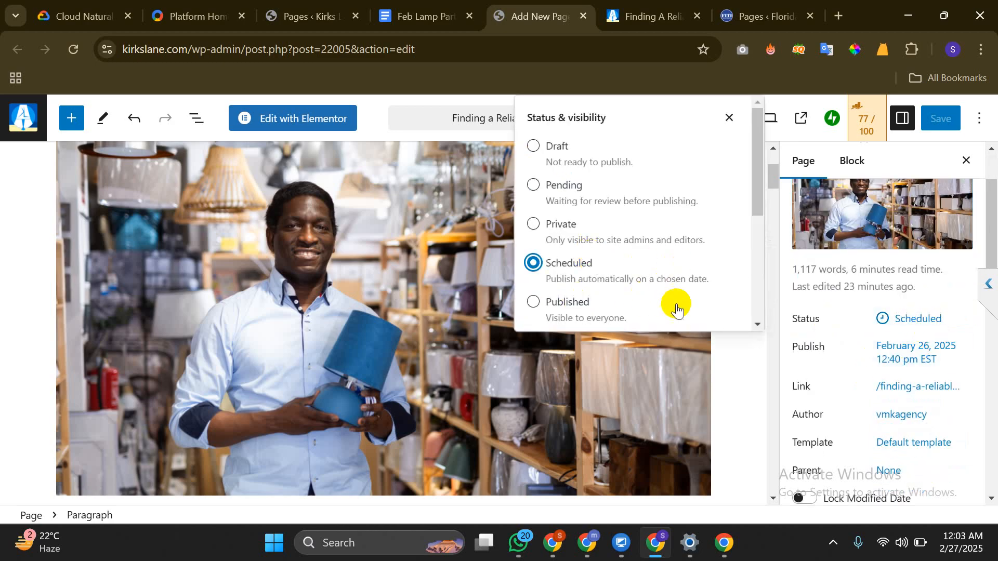
click(556, 150)
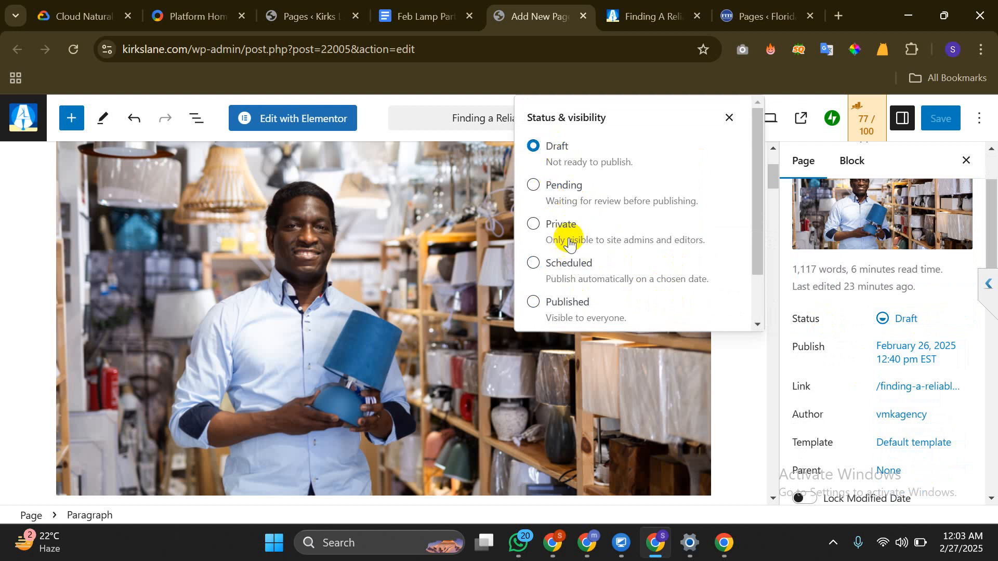
click(565, 271)
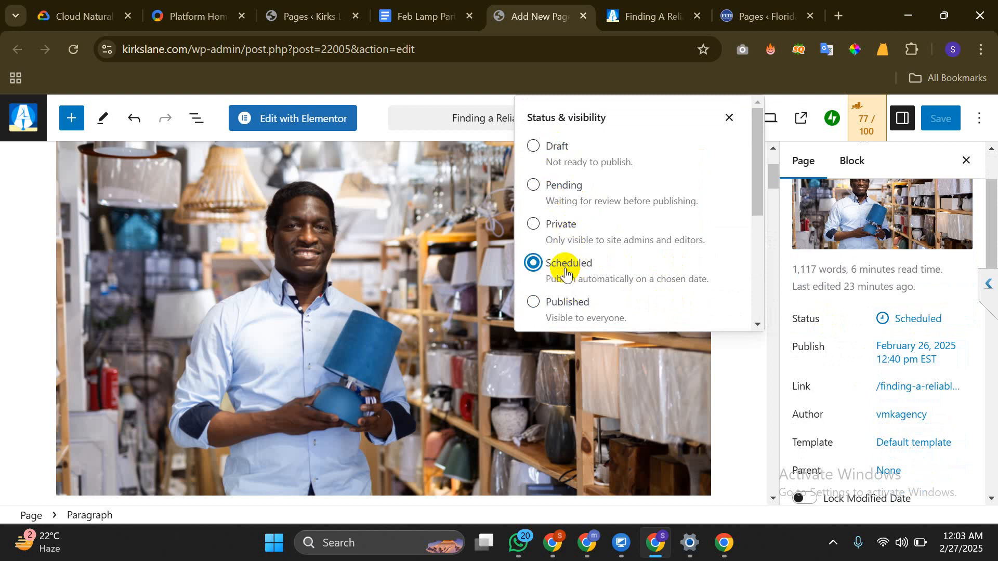
click(579, 301)
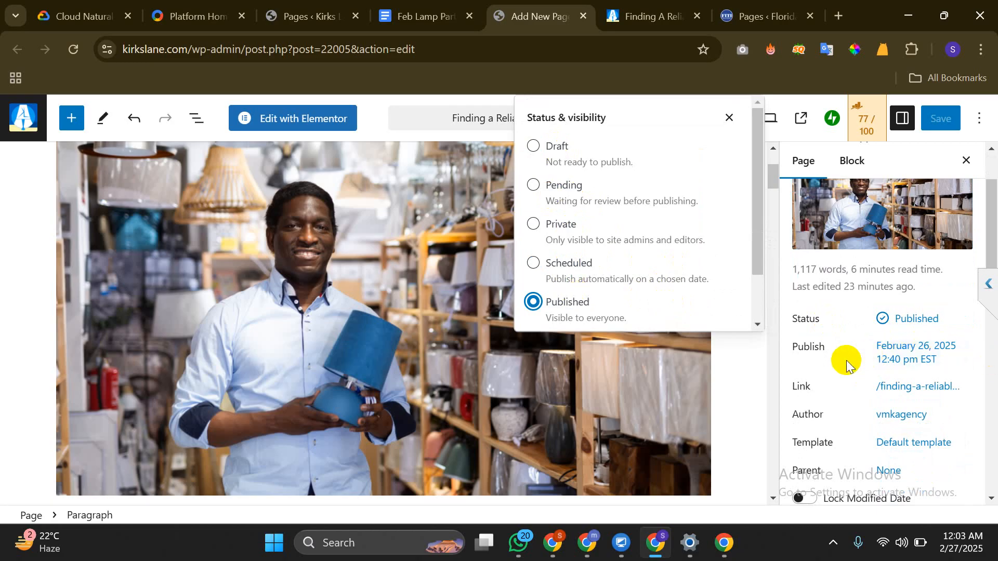
Look over the page template list and dismiss it without changing anything
click(913, 443)
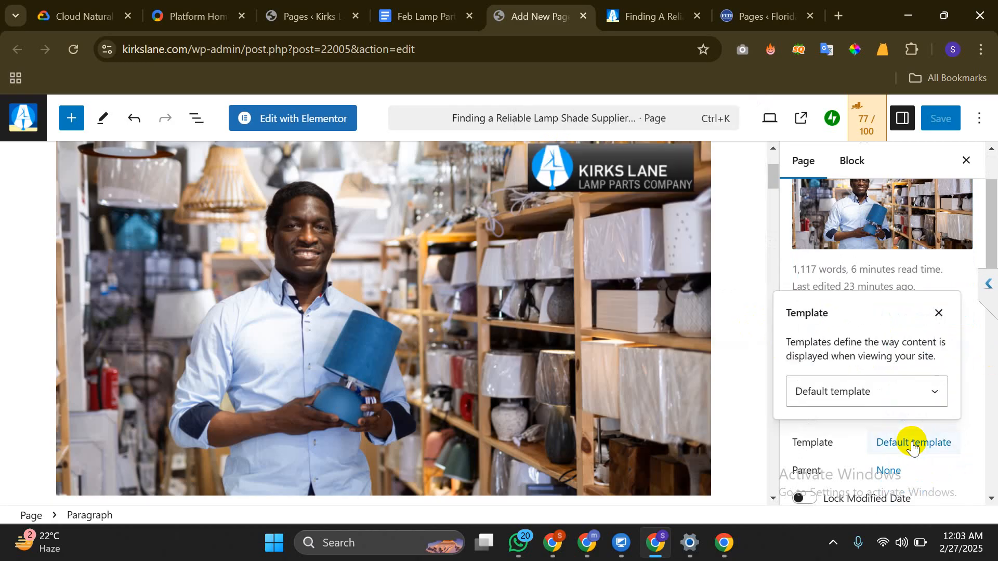
click(874, 392)
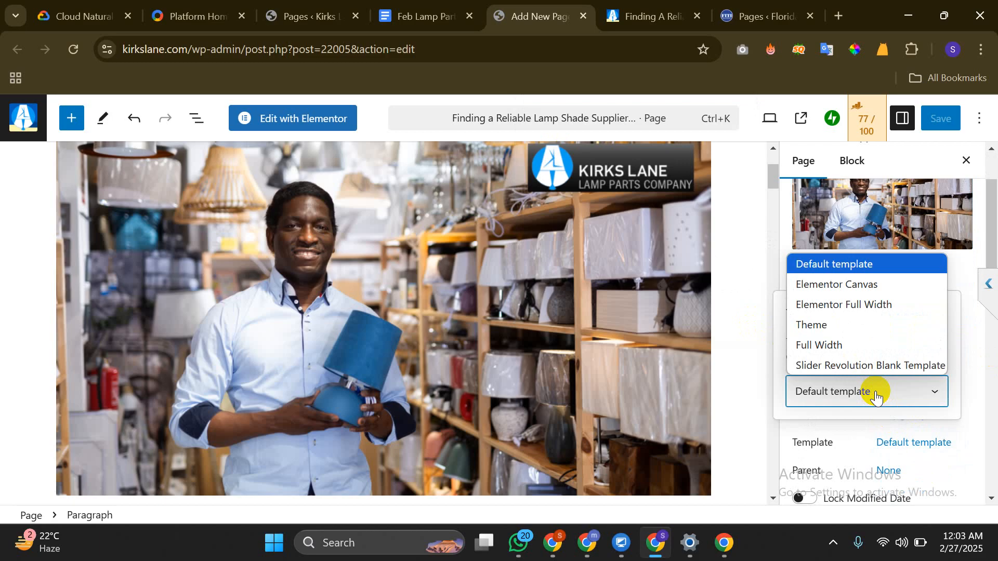
click(843, 425)
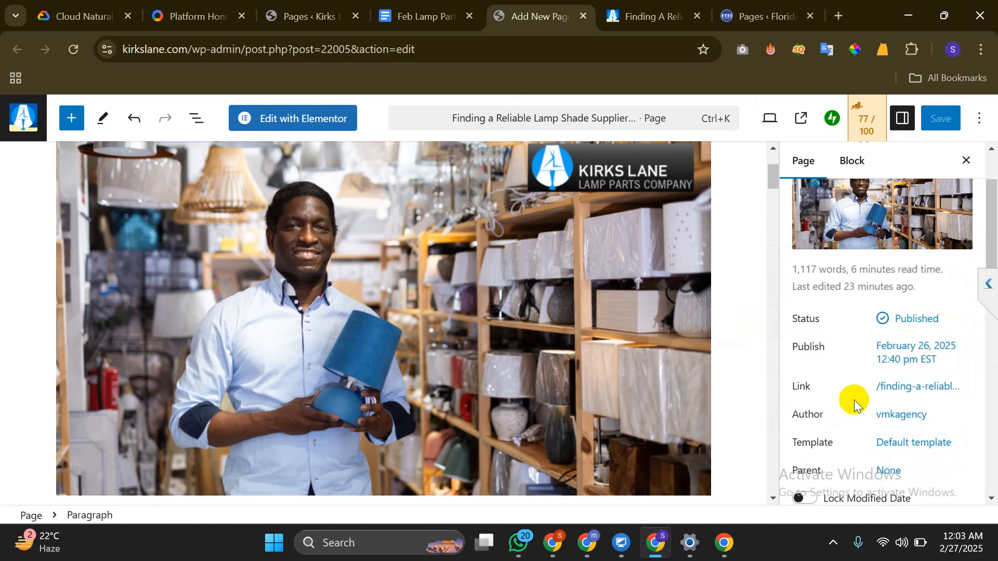
scroll(836, 383, down, 4)
scroll(926, 291, up, 2)
Try Elementor Full Width, revert to Default template, save, and hide the settings sidebar
click(927, 291)
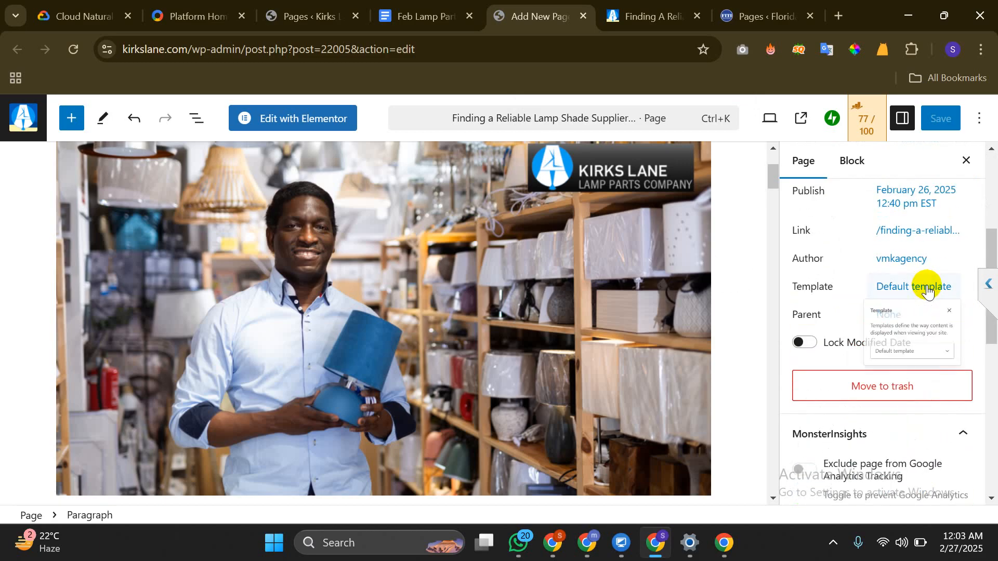
click(835, 408)
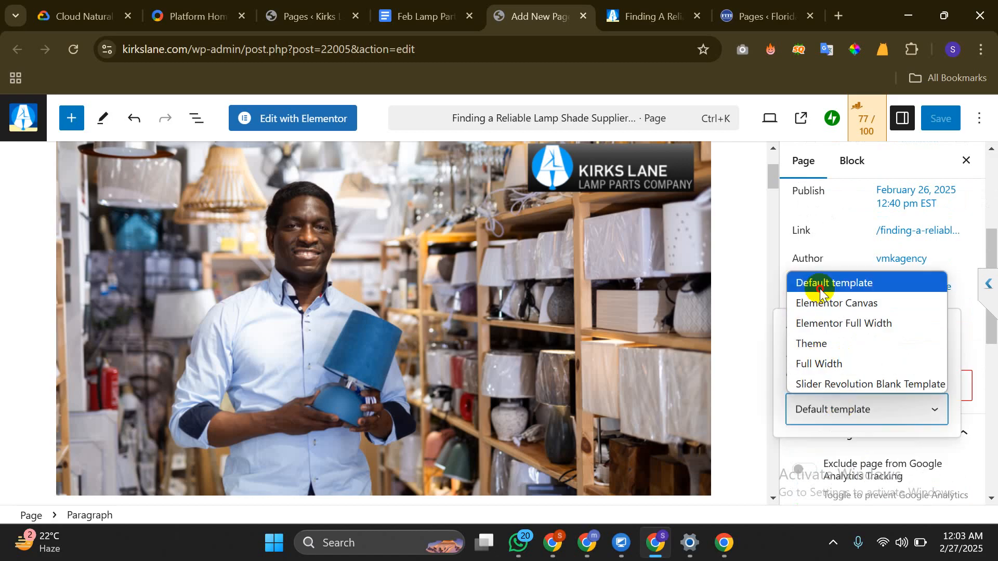
click(820, 284)
click(877, 403)
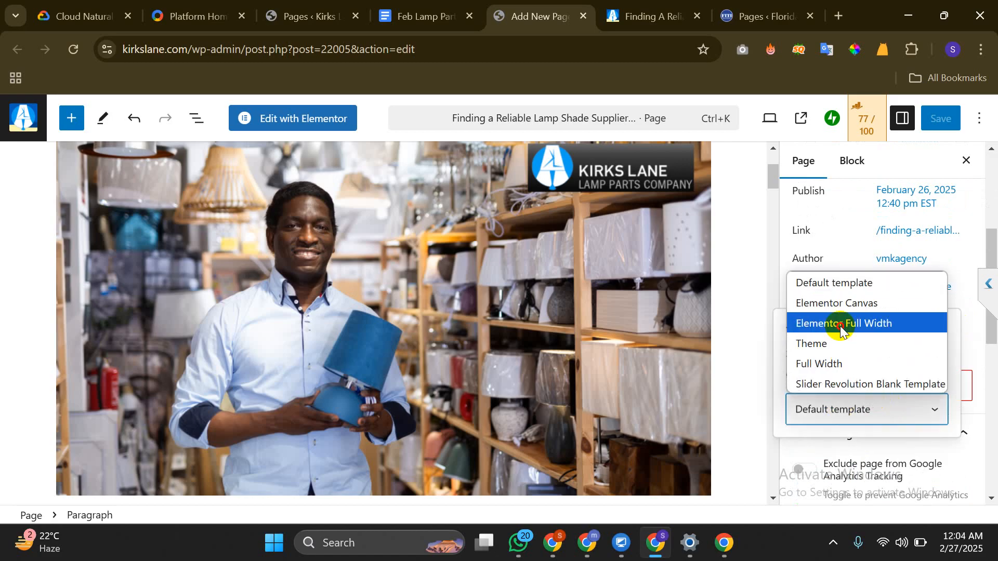
click(836, 322)
click(877, 427)
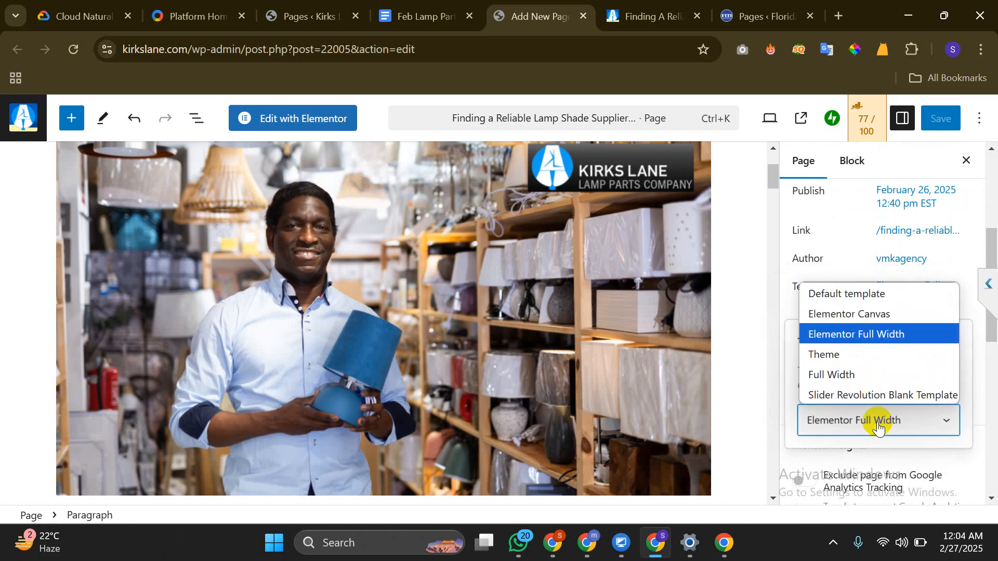
click(852, 291)
click(945, 116)
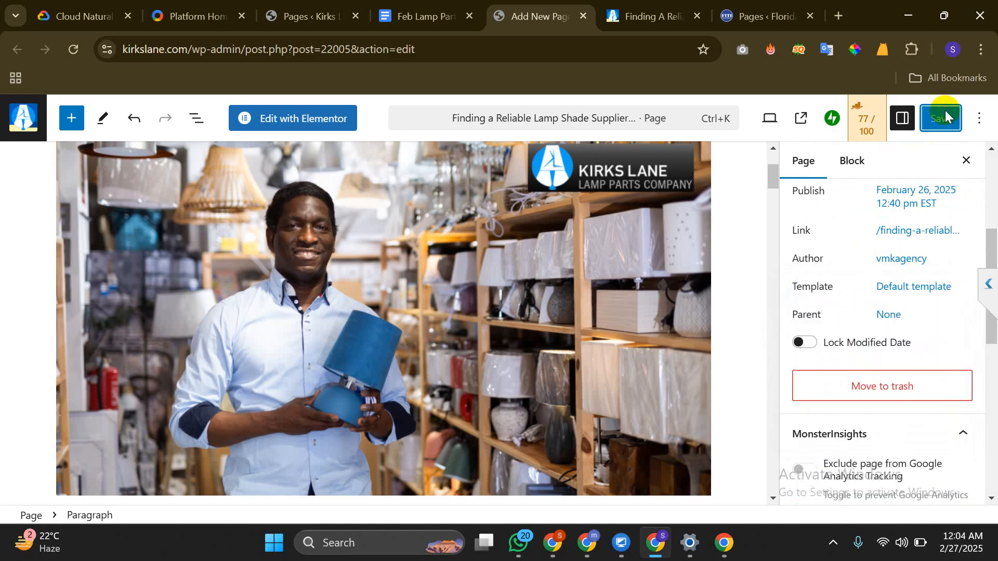
click(902, 120)
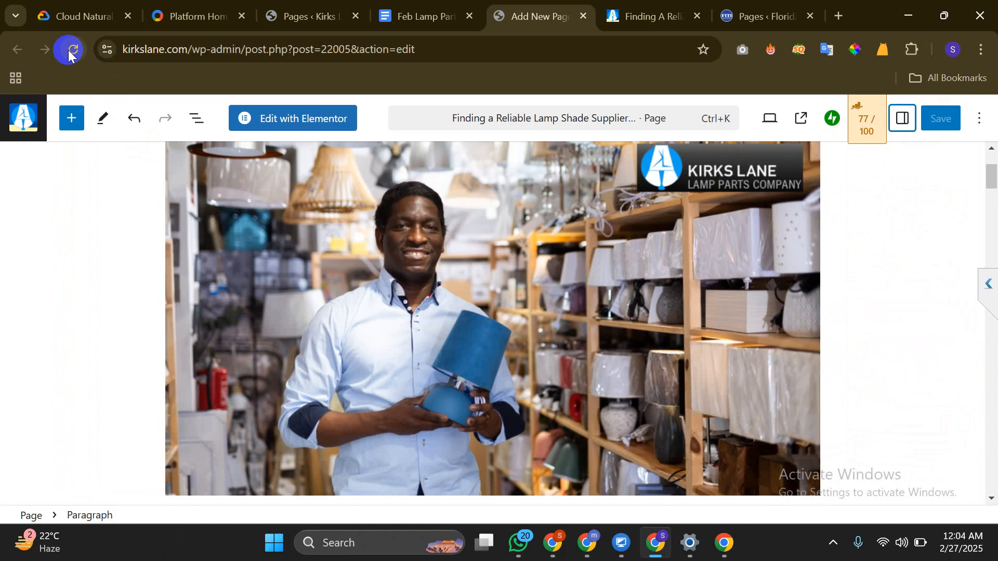
Cancel an attempted editor reload and reset the browser zoom to 100%
key(F5)
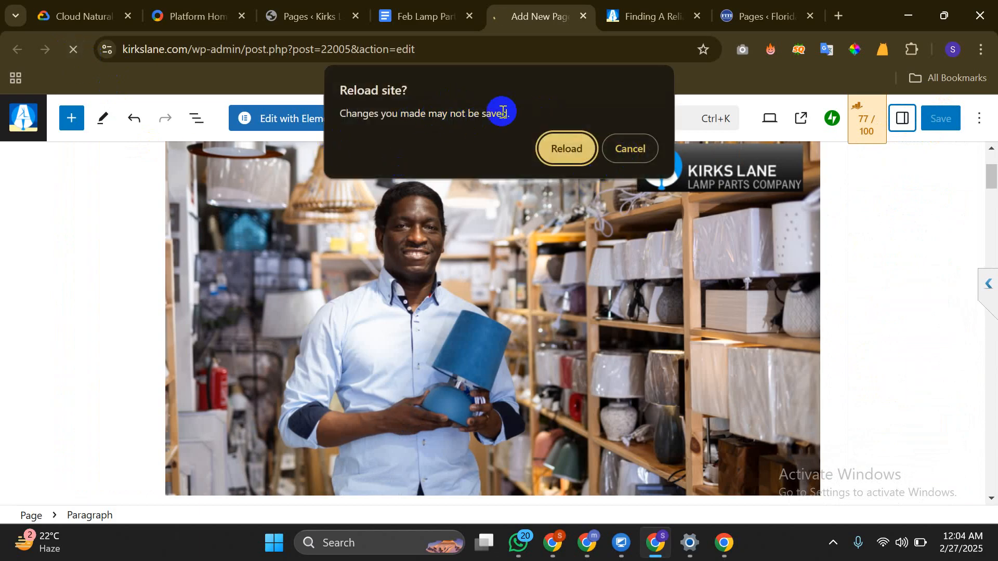
click(613, 146)
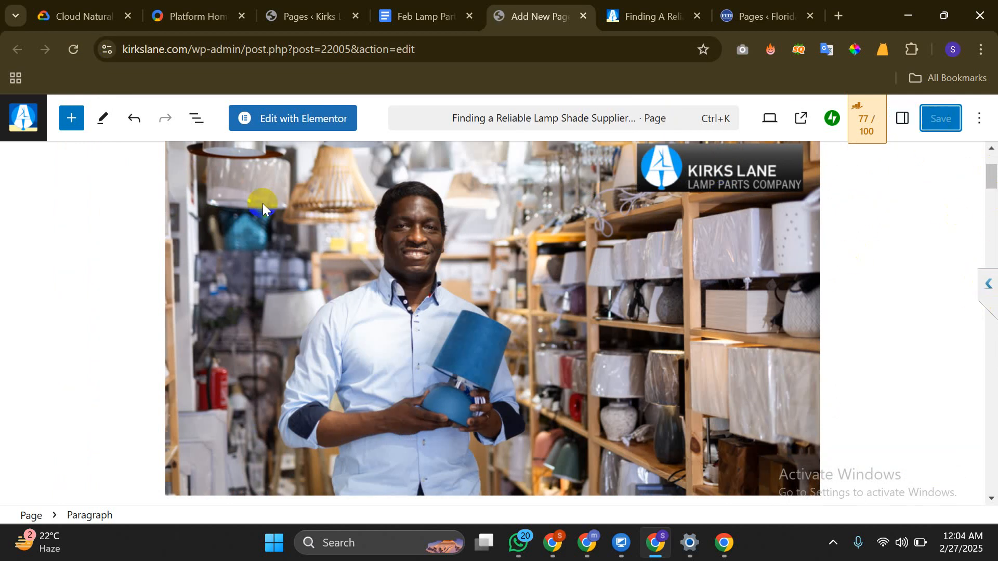
key(ctrl+minus)
key(ctrl+plus)
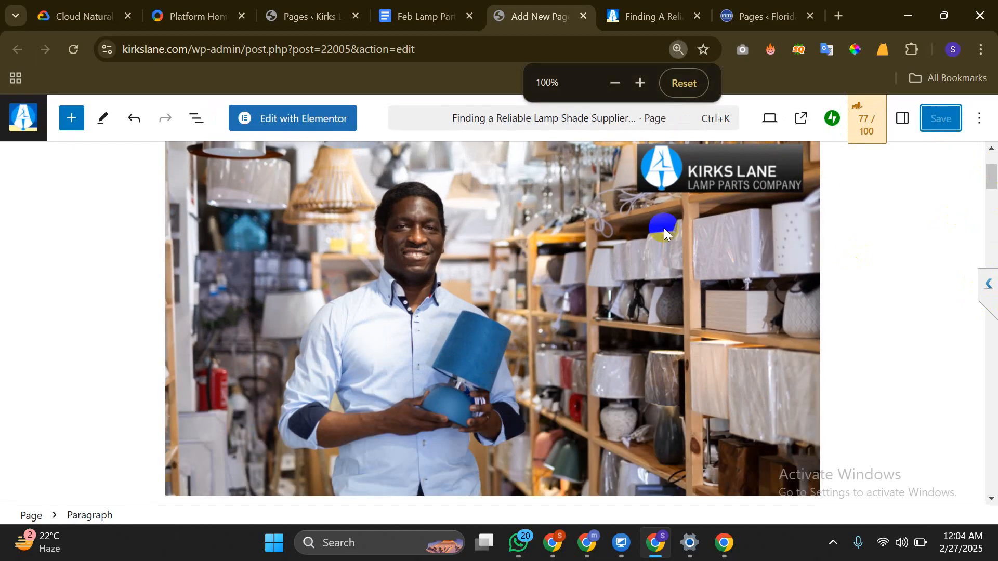
Reopen the block settings sidebar and review the paragraph's advanced attribute options
click(904, 120)
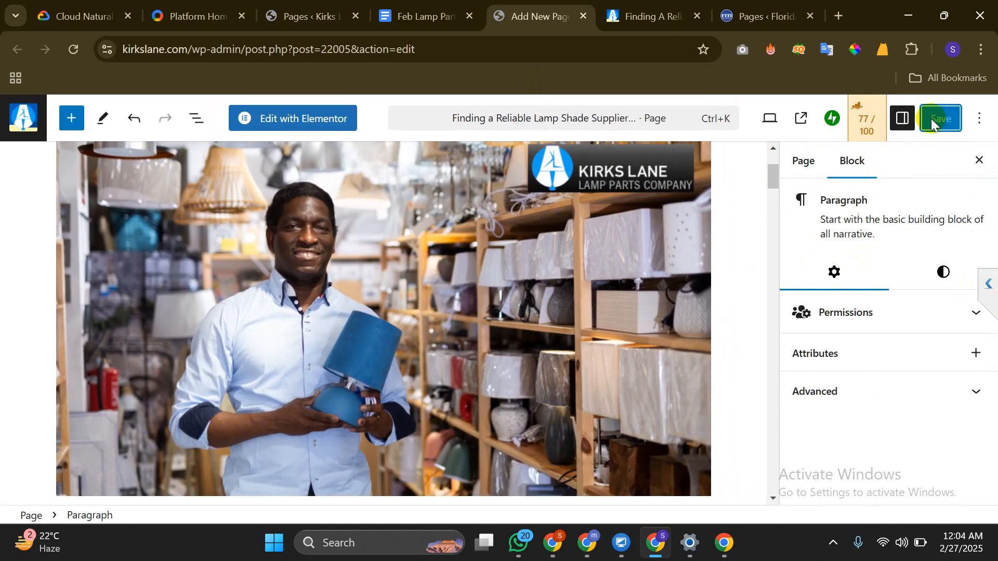
click(869, 394)
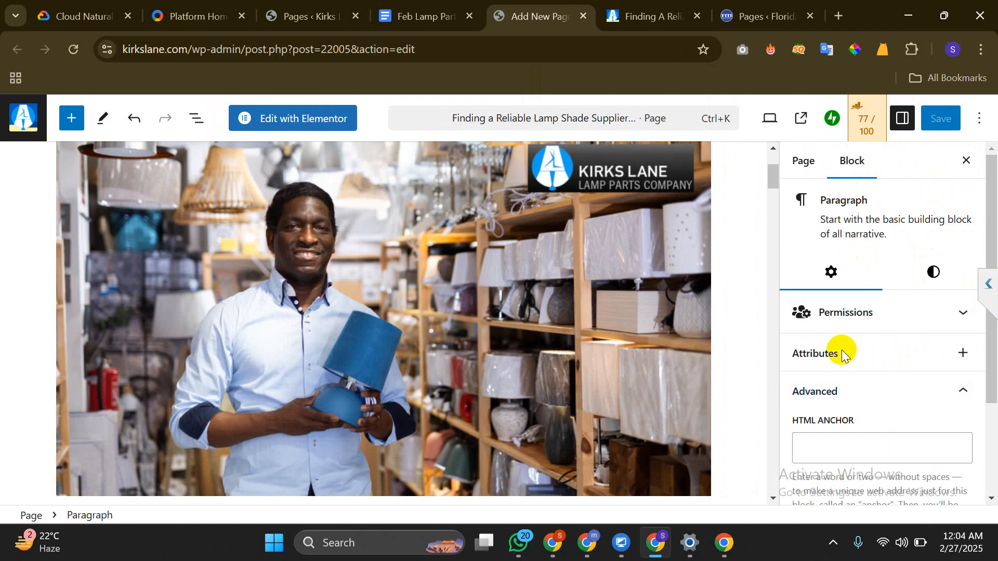
click(960, 353)
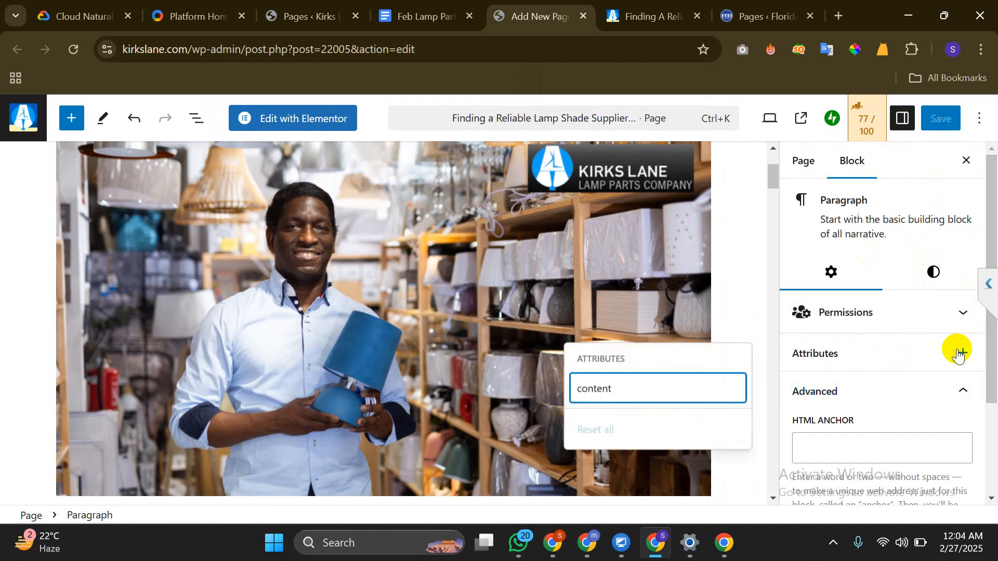
click(880, 358)
scroll(819, 333, down, 3)
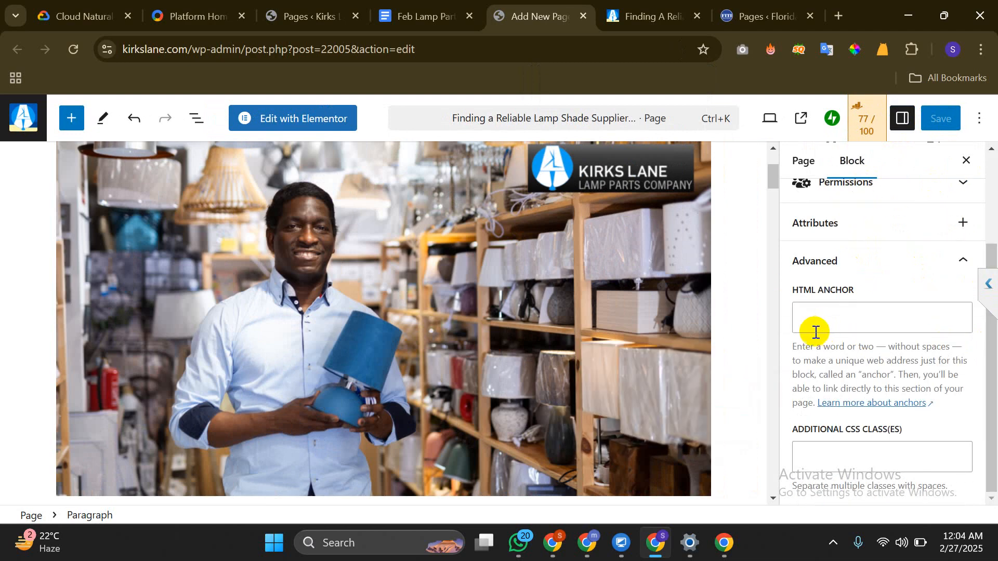
scroll(256, 239, down, 15)
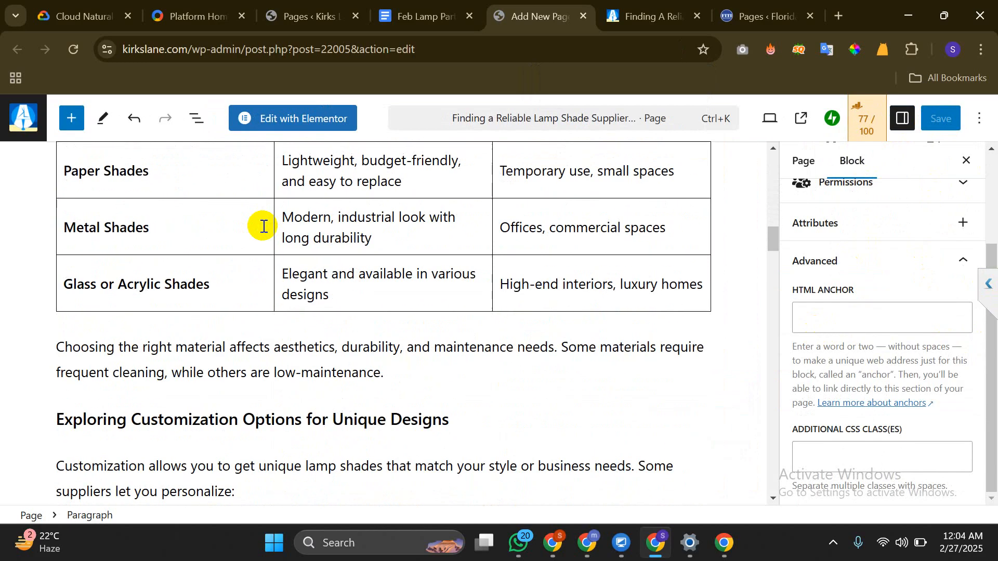
scroll(264, 226, down, 9)
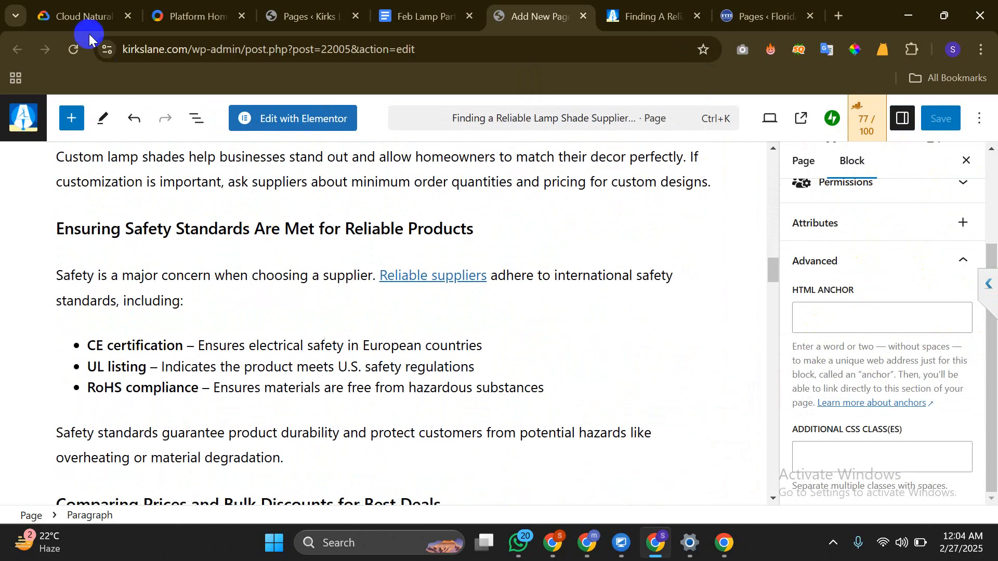
Cancel another reload, locate the intro paragraph via List View, and switch to Edit with Elementor
click(73, 51)
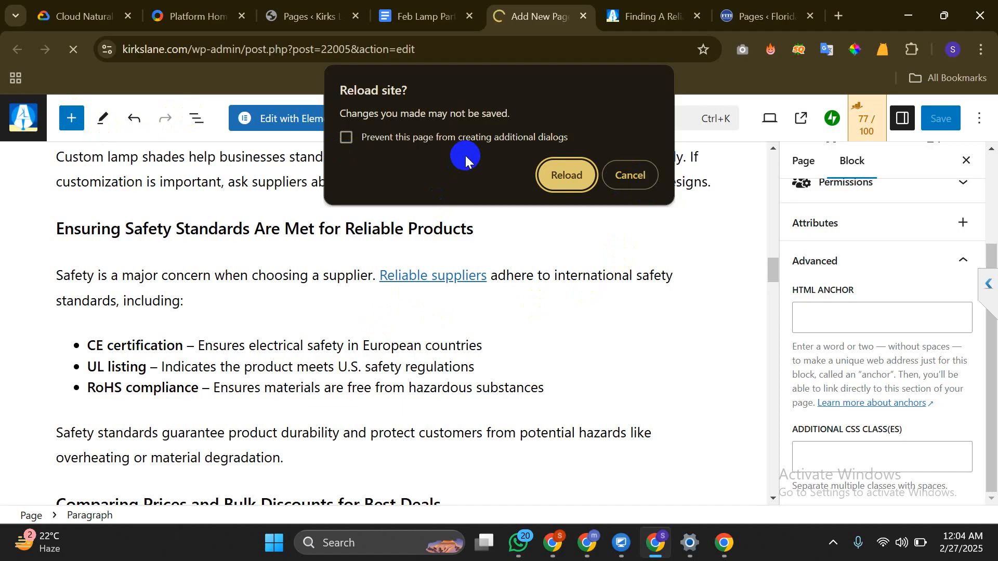
click(643, 179)
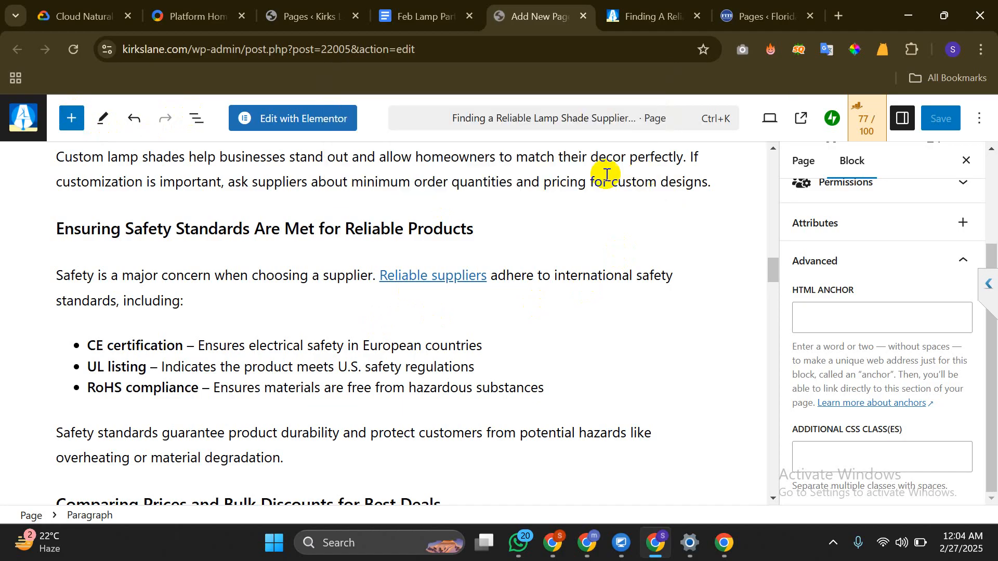
click(191, 118)
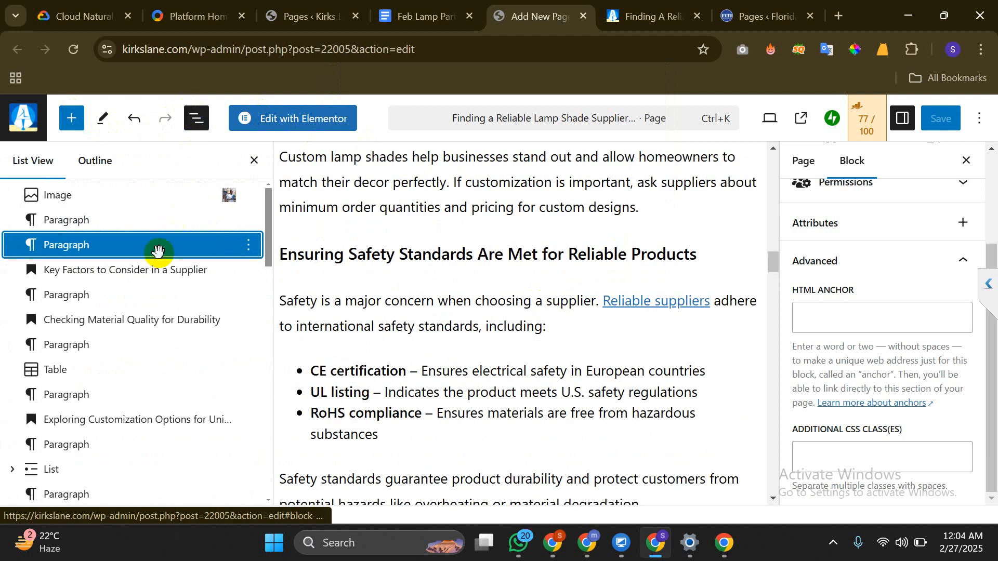
click(151, 253)
click(423, 247)
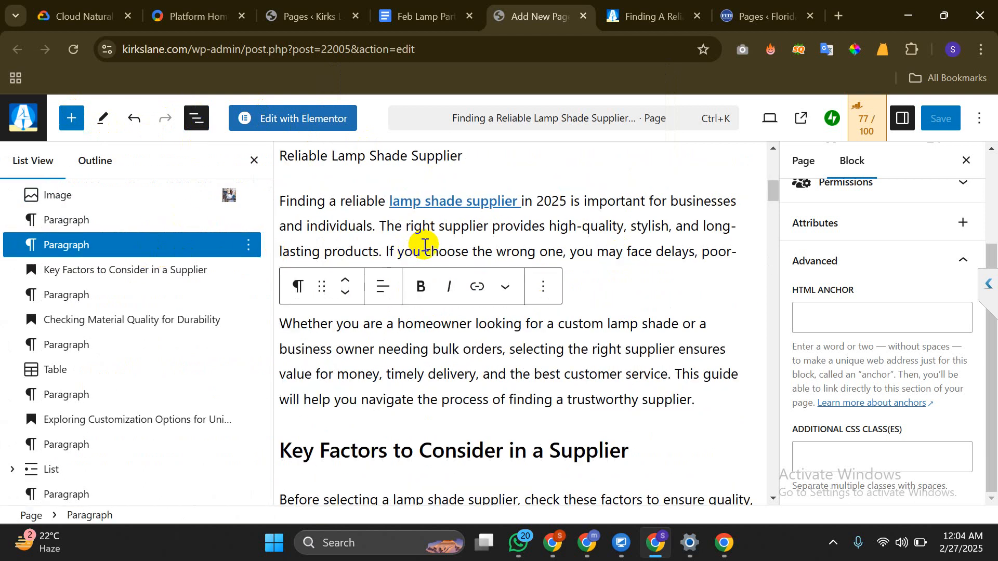
click(486, 437)
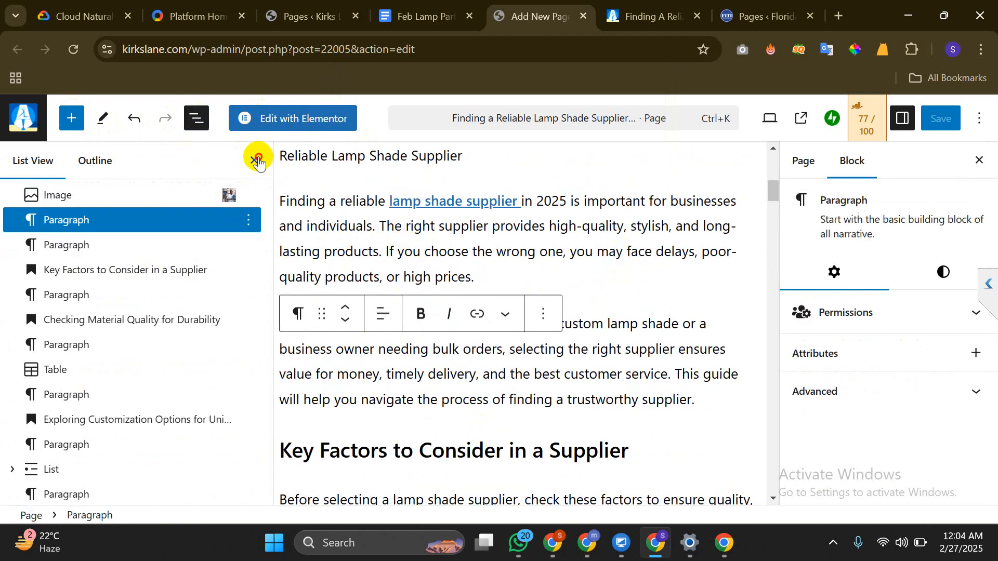
click(256, 160)
click(260, 122)
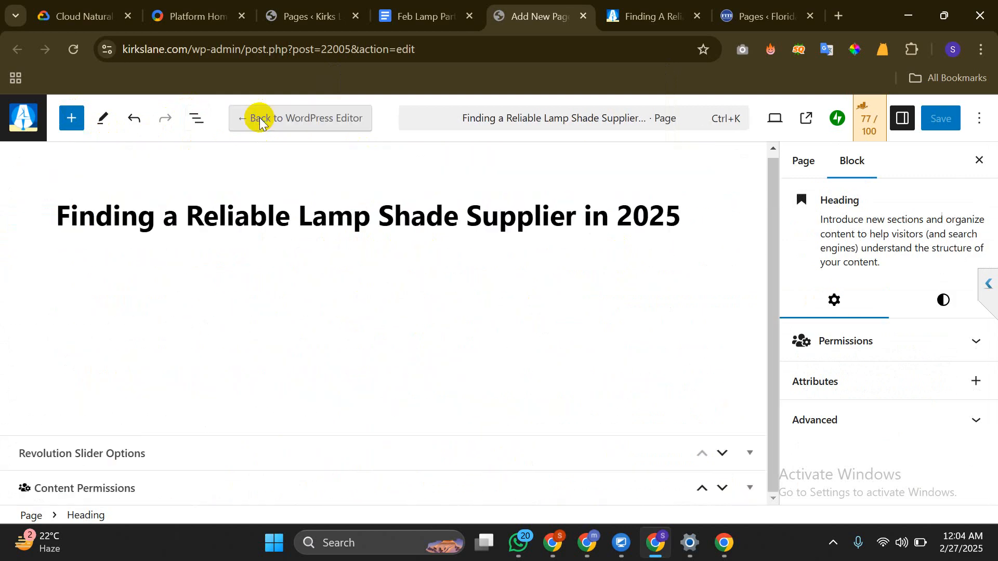
Enter Elementor, scroll the article preview, save with Update, and switch to the live post tab
click(595, 175)
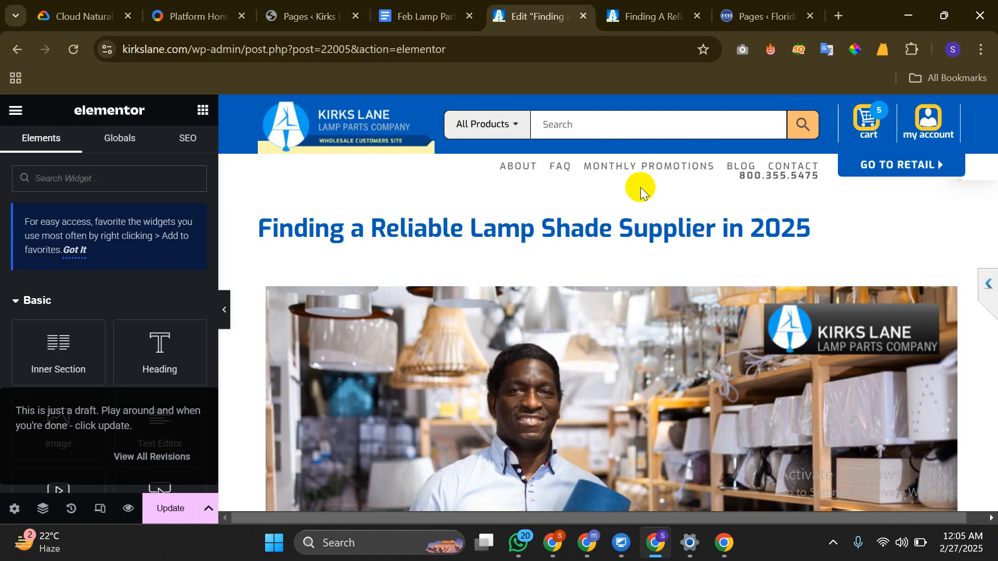
scroll(663, 200, down, 15)
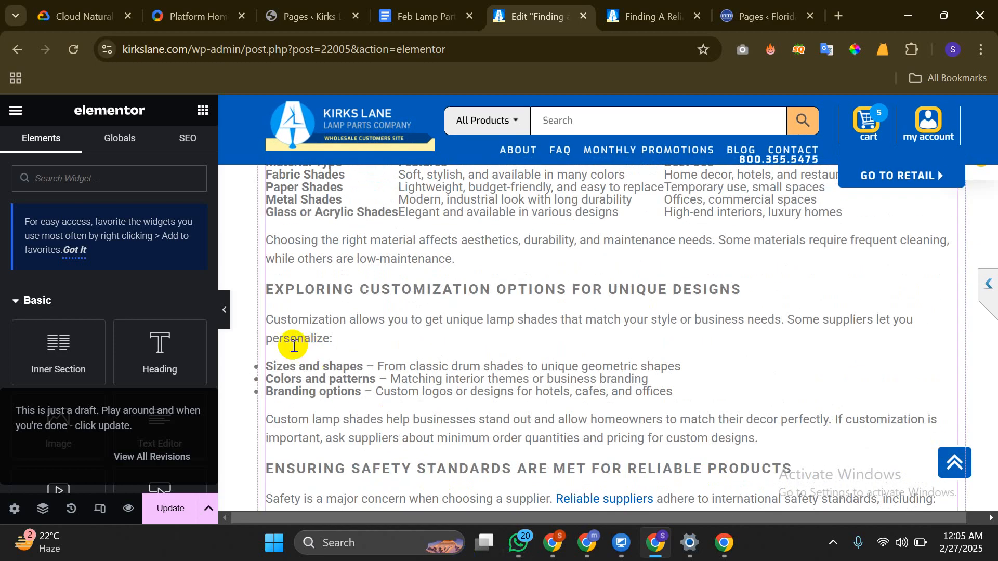
scroll(267, 219, up, 5)
scroll(870, 251, up, 6)
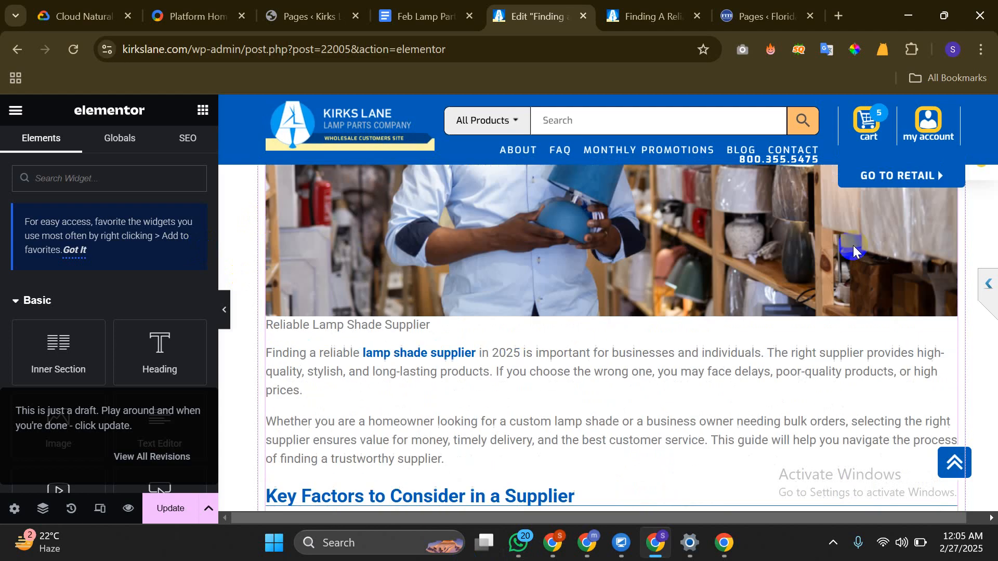
click(172, 509)
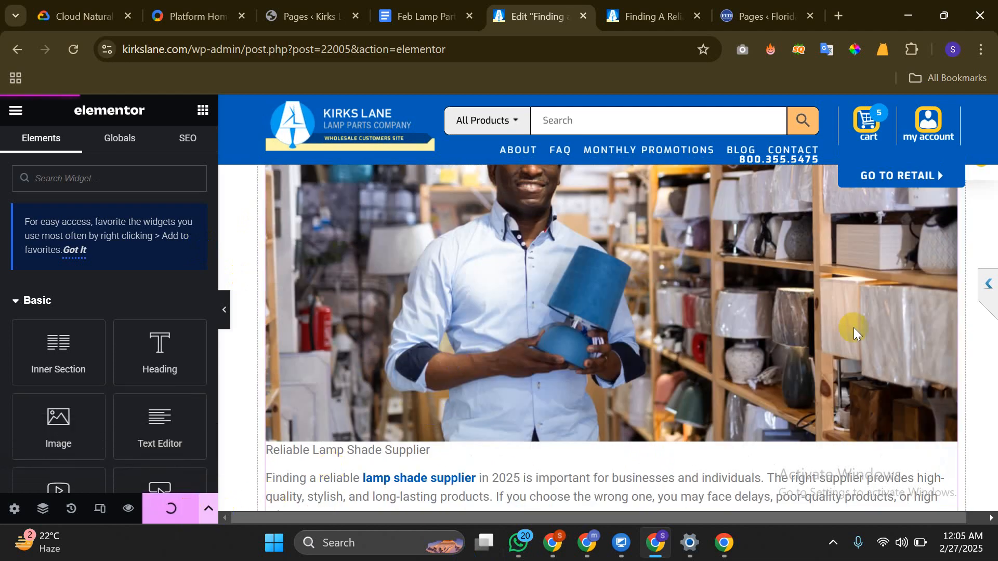
click(656, 12)
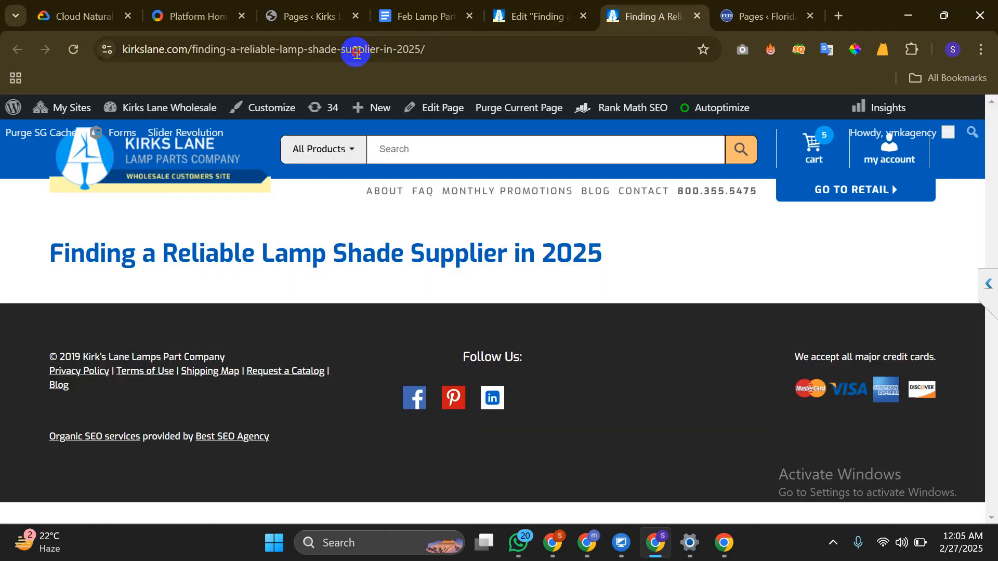
Copy the live post's address and load it in a new tab beside the PageSpeed report
click(356, 51)
right_click(368, 67)
click(434, 206)
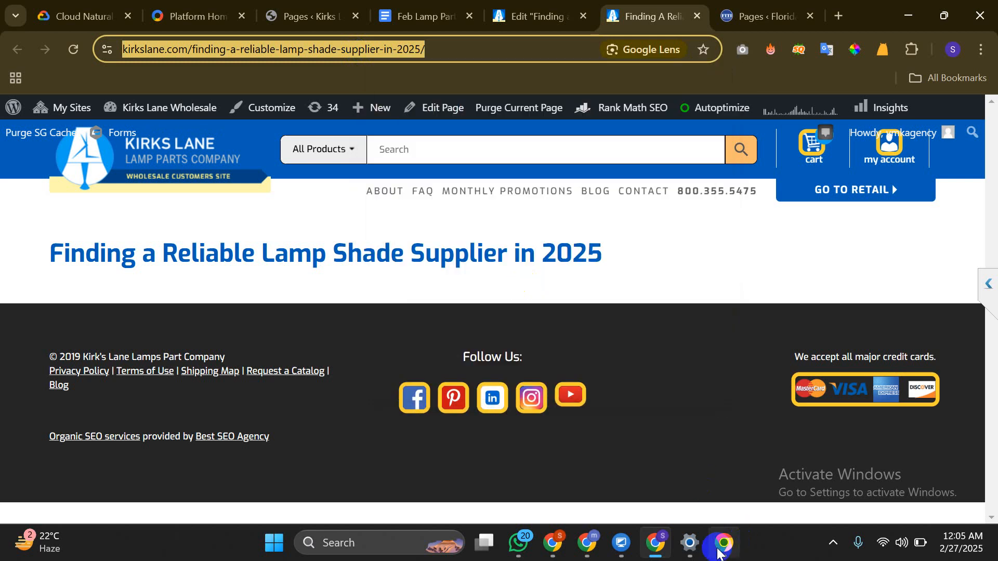
click(724, 543)
click(702, 12)
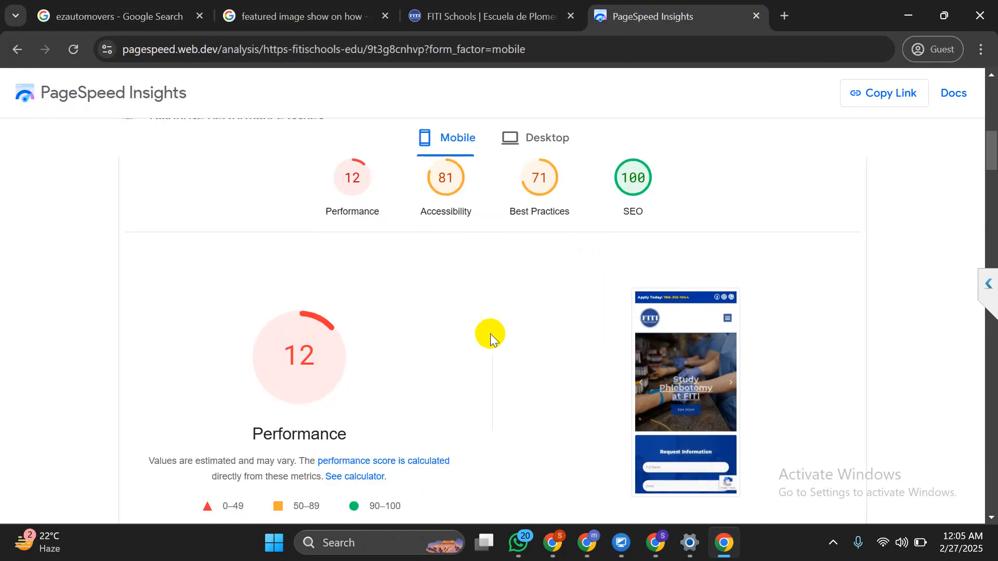
click(502, 40)
right_click(501, 40)
click(780, 15)
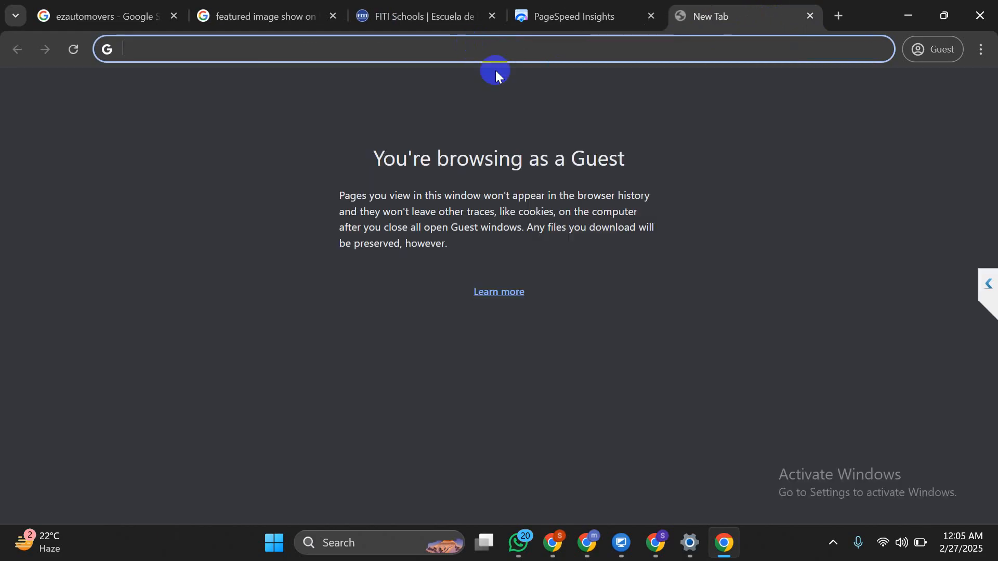
right_click(475, 49)
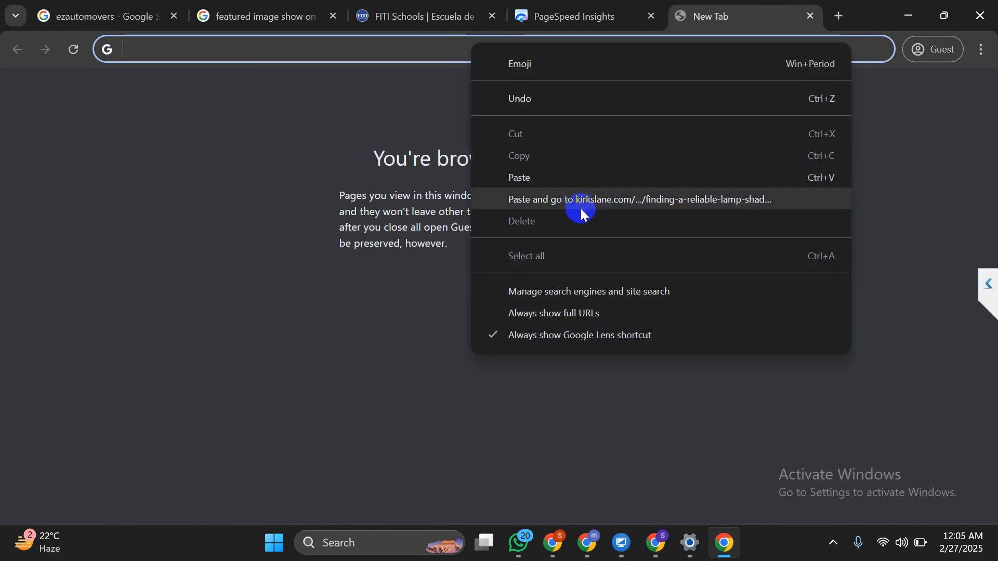
click(579, 200)
Capture a full-screen Lightshot screenshot of the PageSpeed mobile score of 12 and copy it
click(561, 7)
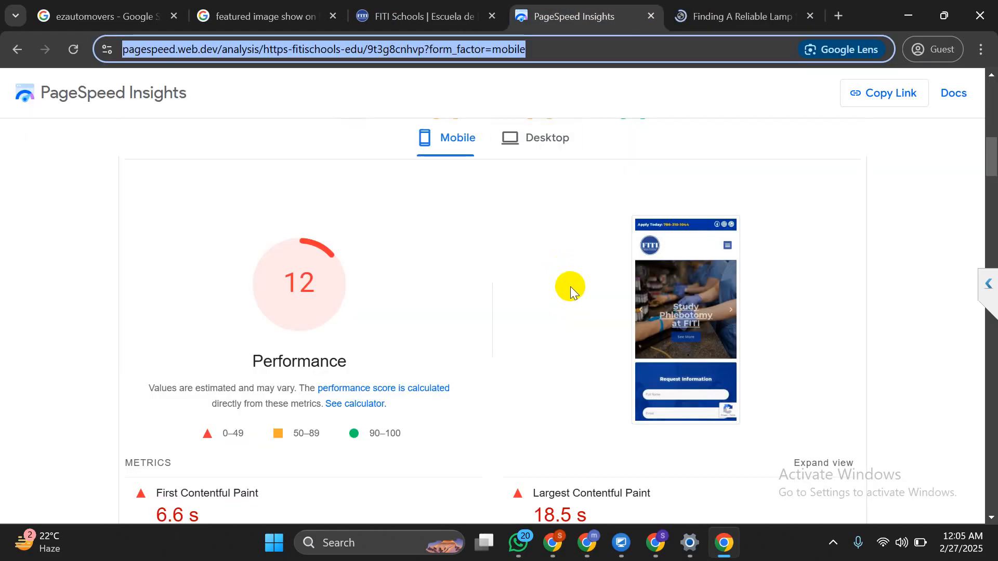
key(super+shift+s)
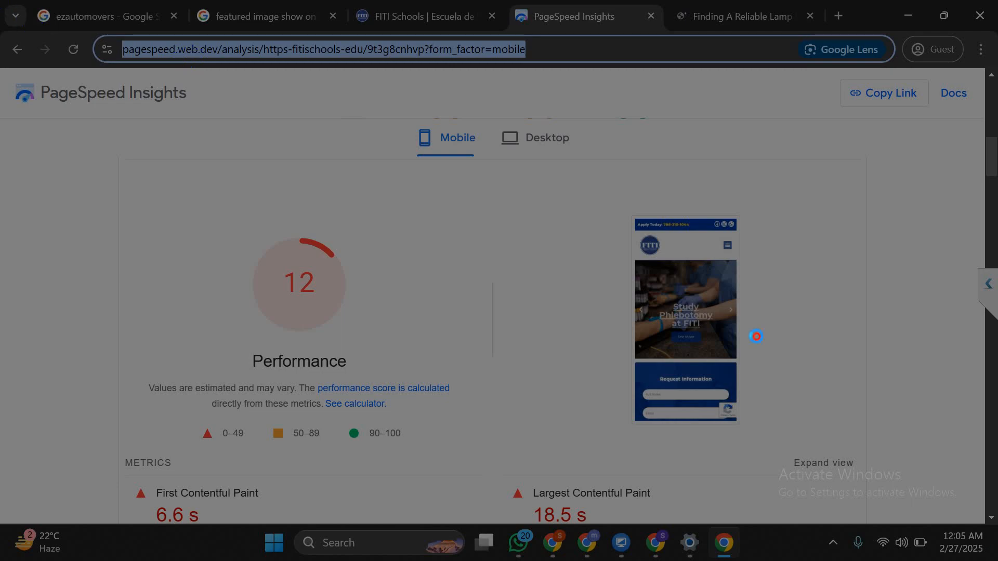
drag(1, 0, 996, 560)
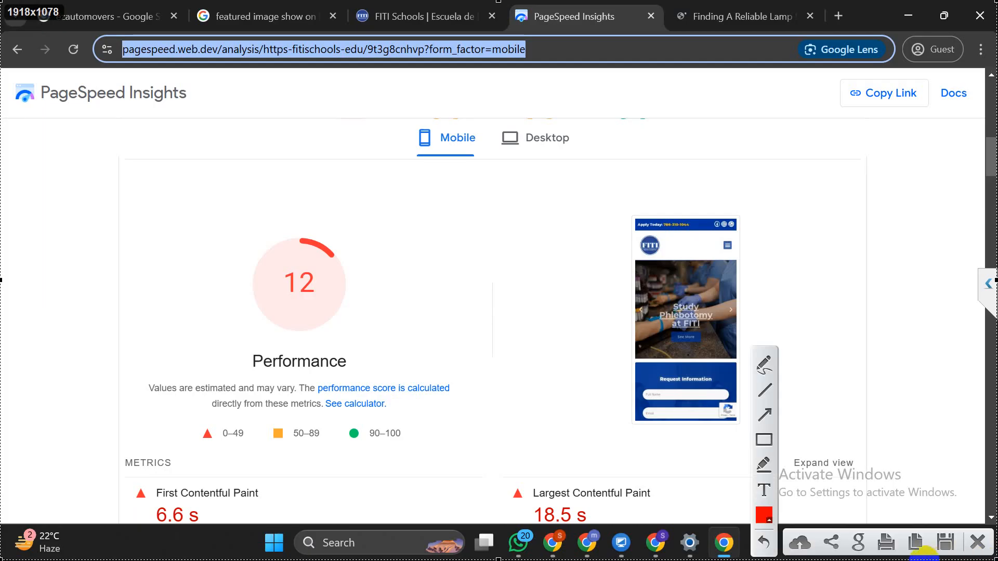
click(916, 543)
click(413, 416)
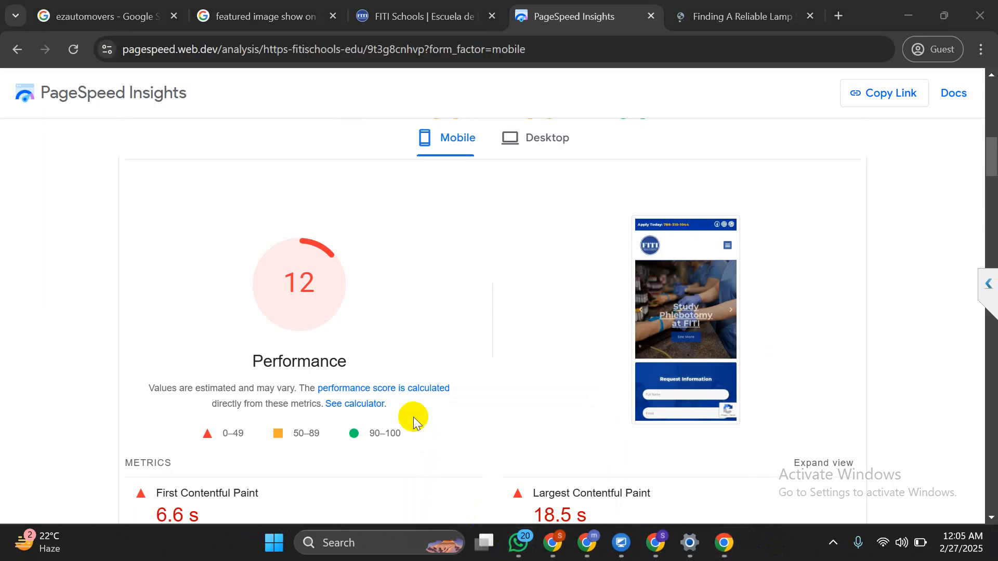
click(518, 544)
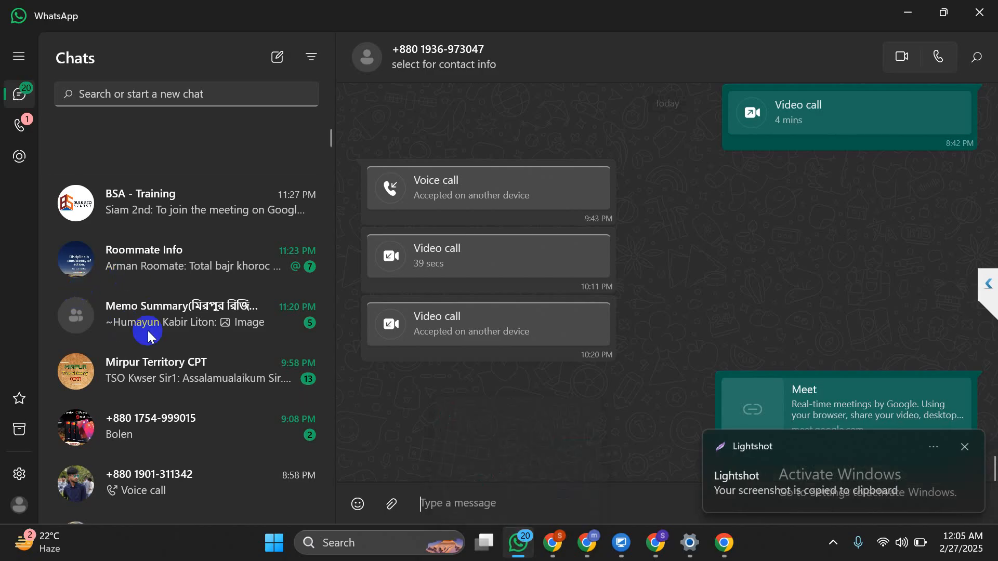
Open the SEO Projects VMk group and send the copied PageSpeed screenshot
scroll(147, 331, down, 7)
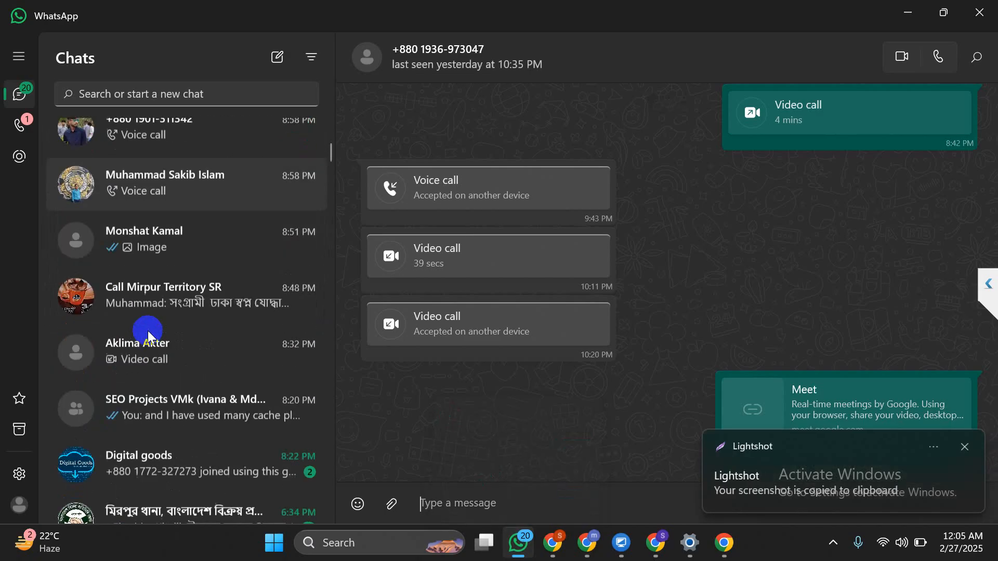
click(186, 415)
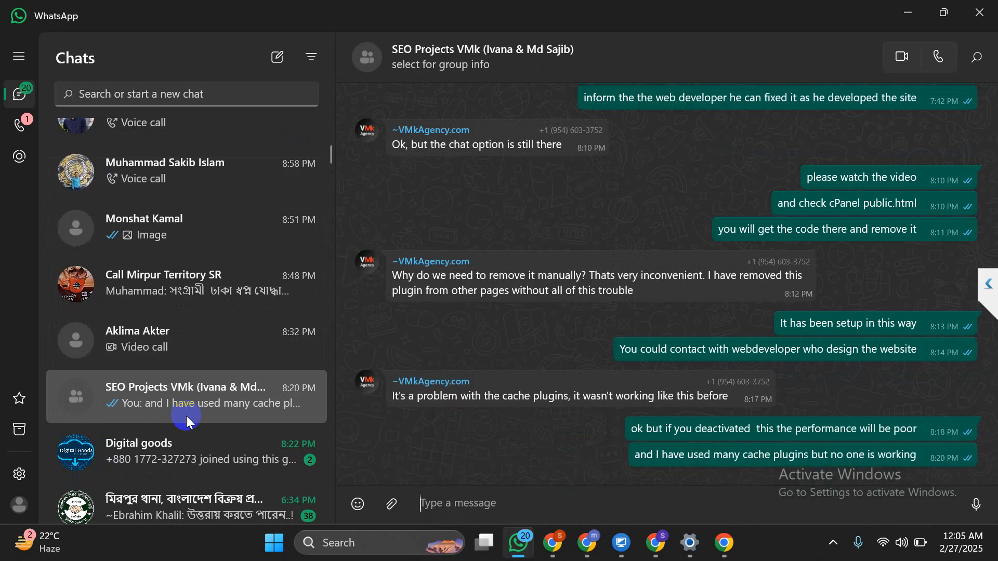
key(ctrl+v)
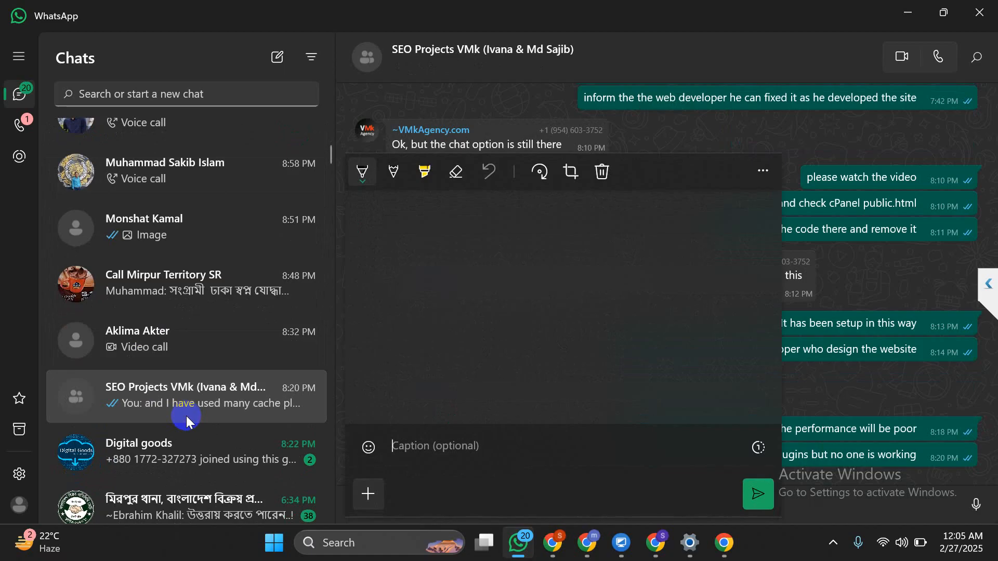
key(Escape)
Send the message 'did you removed 10 web' and begin an @ mention
scroll(186, 416, up, 5)
text(ou)
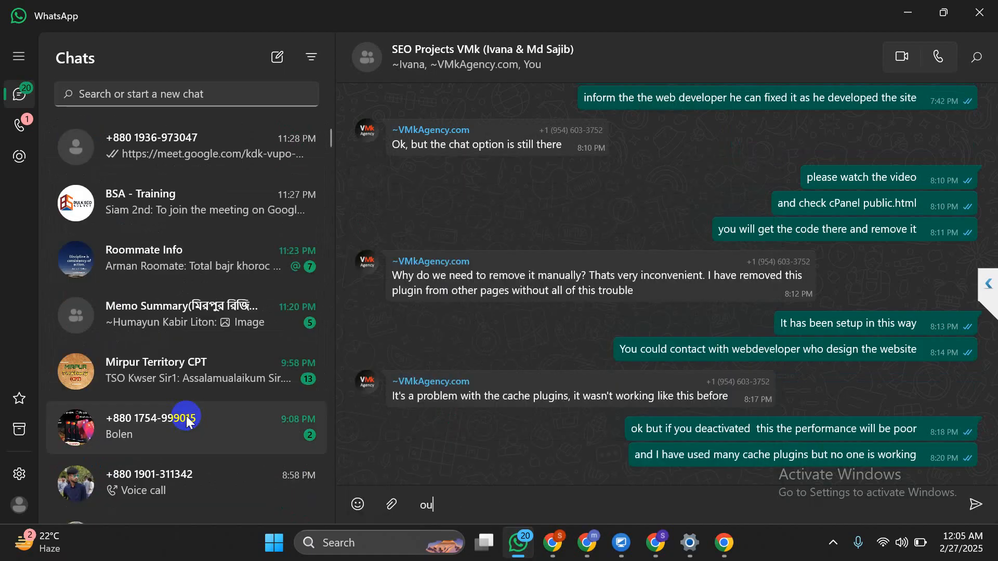
text( removed 10 web)
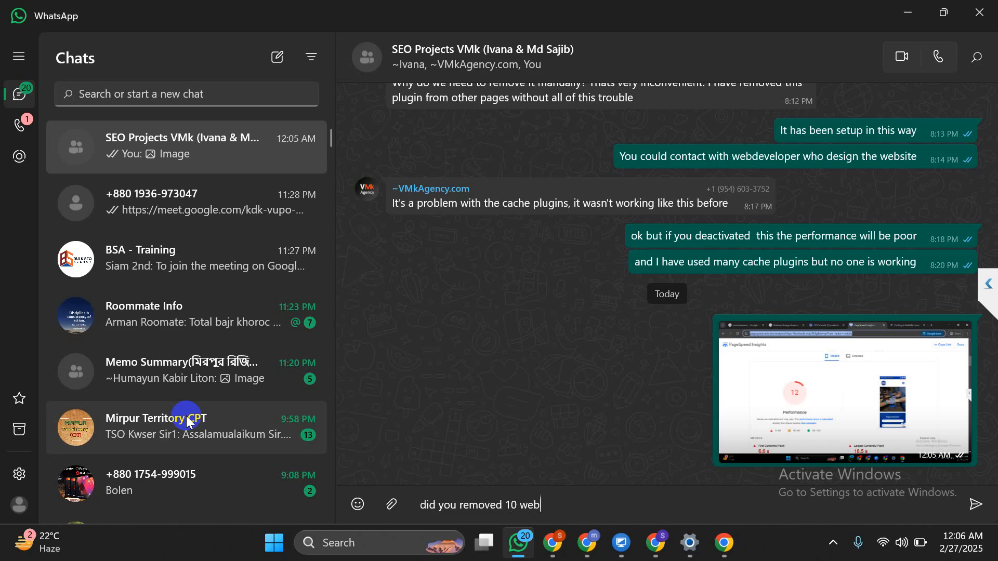
key(Return)
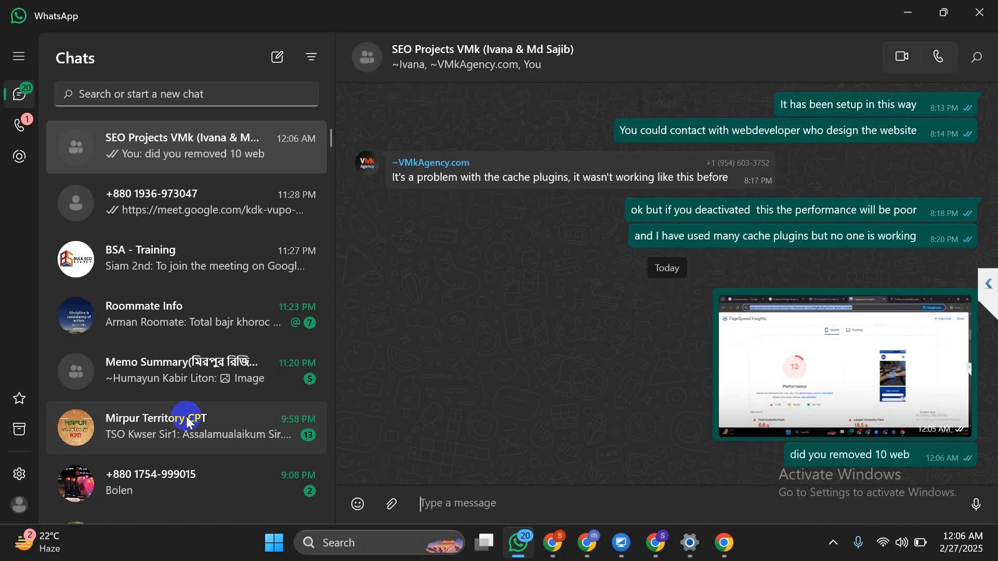
text(@~VMkAgency.com)
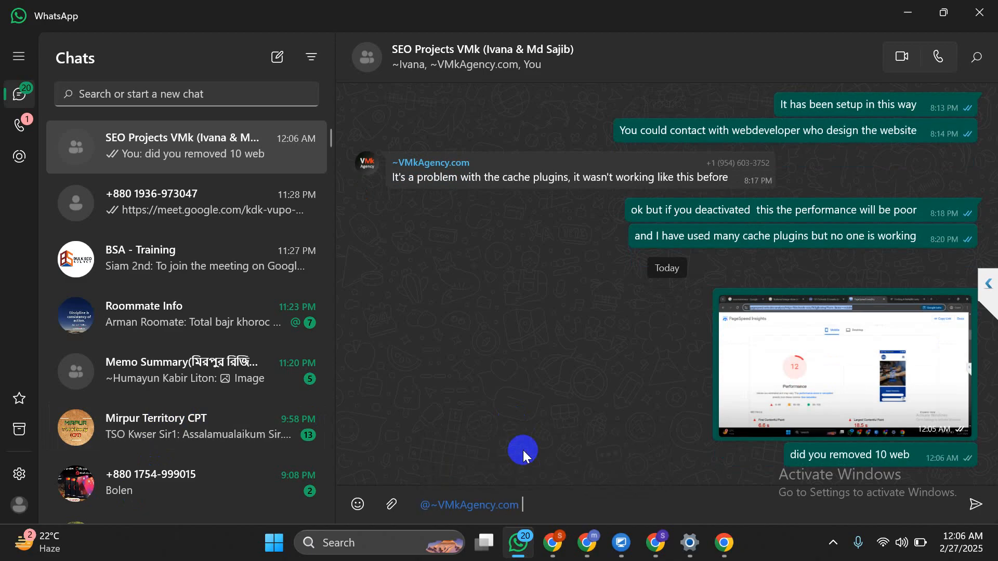
Send the agency mention and return to the live lamp-shade article in Chrome
key(Return)
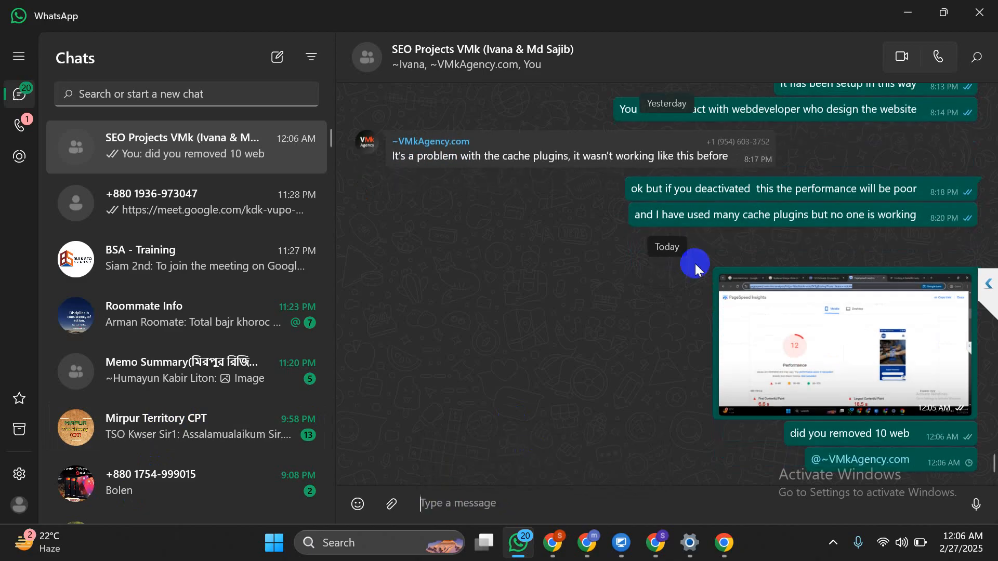
click(908, 12)
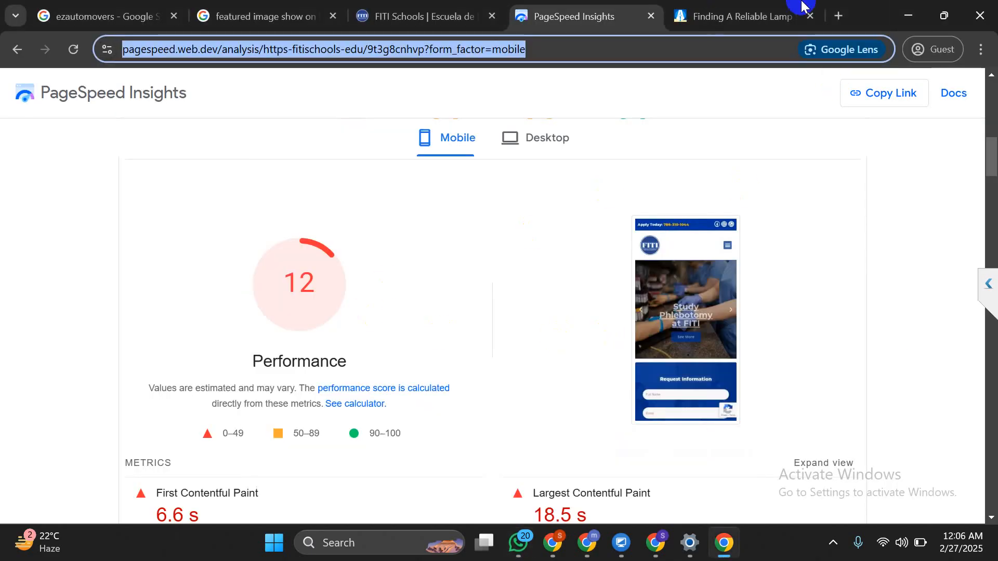
click(764, 16)
Read through the live article to its footer, pausing on the Best Places to Find a Lamp Shade Supplier heading
scroll(435, 263, down, 10)
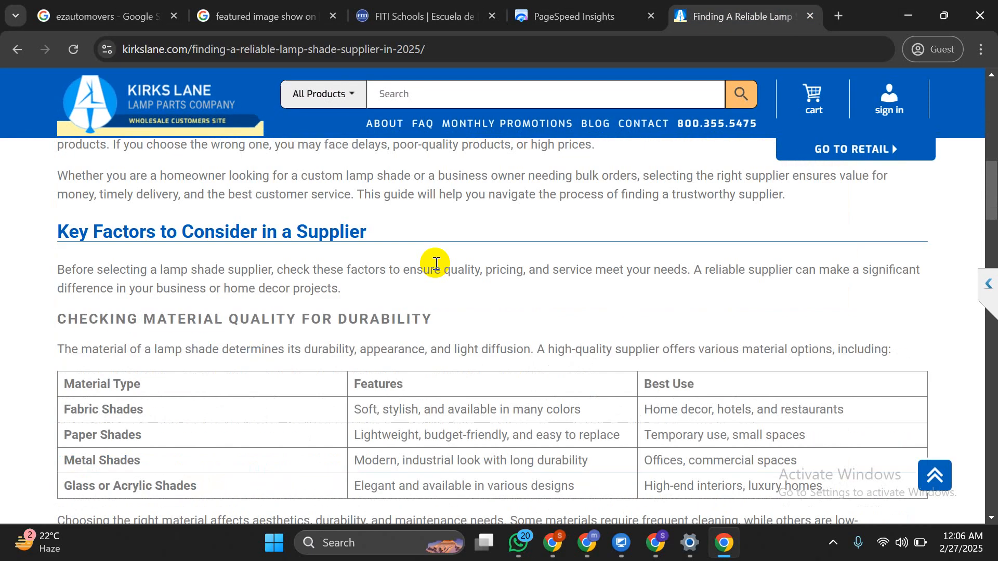
scroll(364, 265, up, 6)
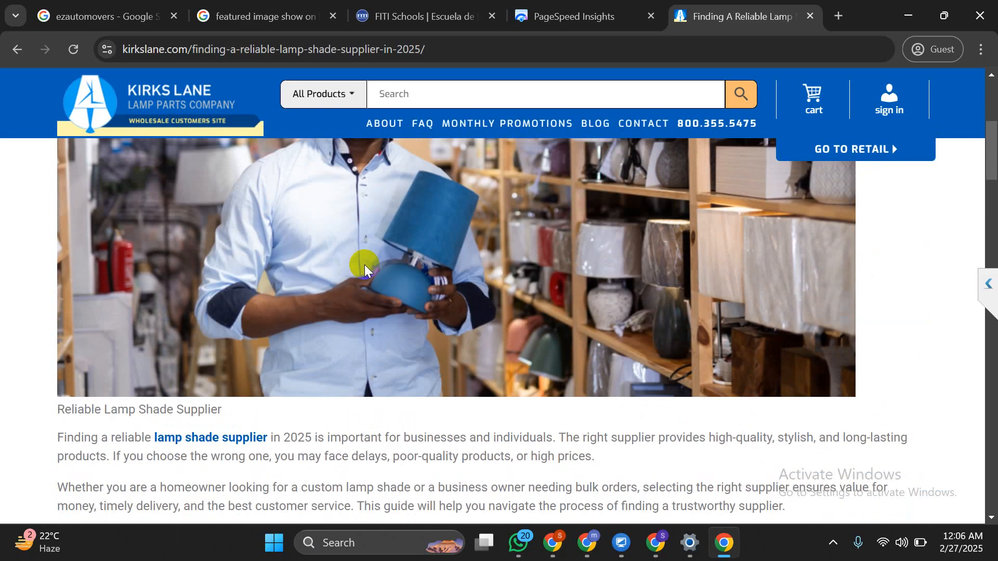
scroll(364, 264, down, 15)
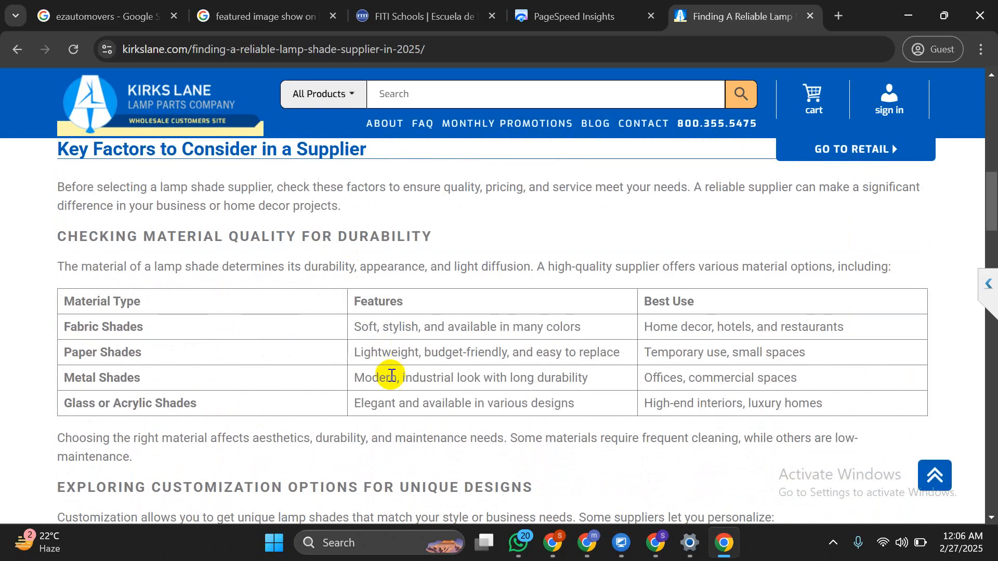
scroll(392, 375, down, 15)
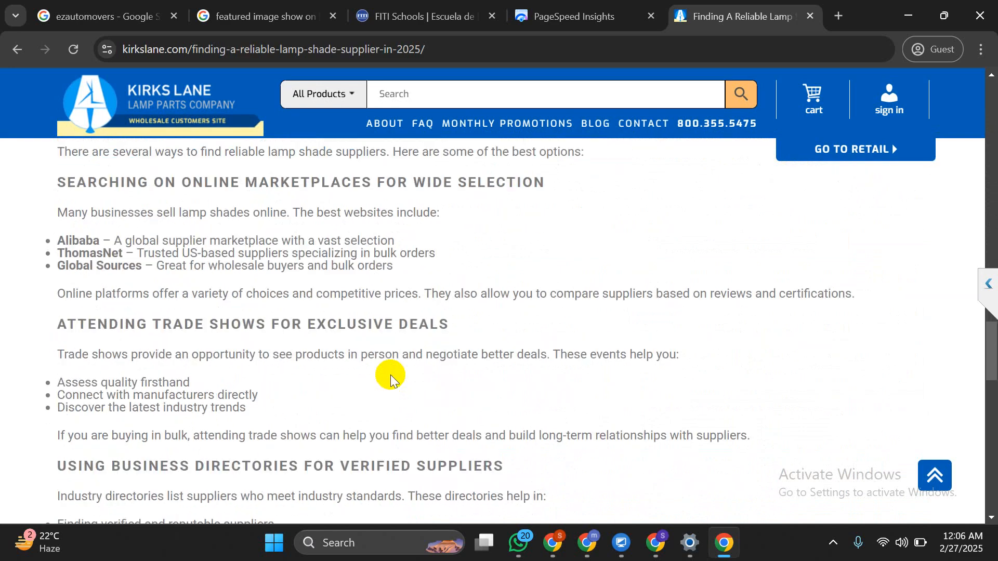
scroll(391, 379, down, 12)
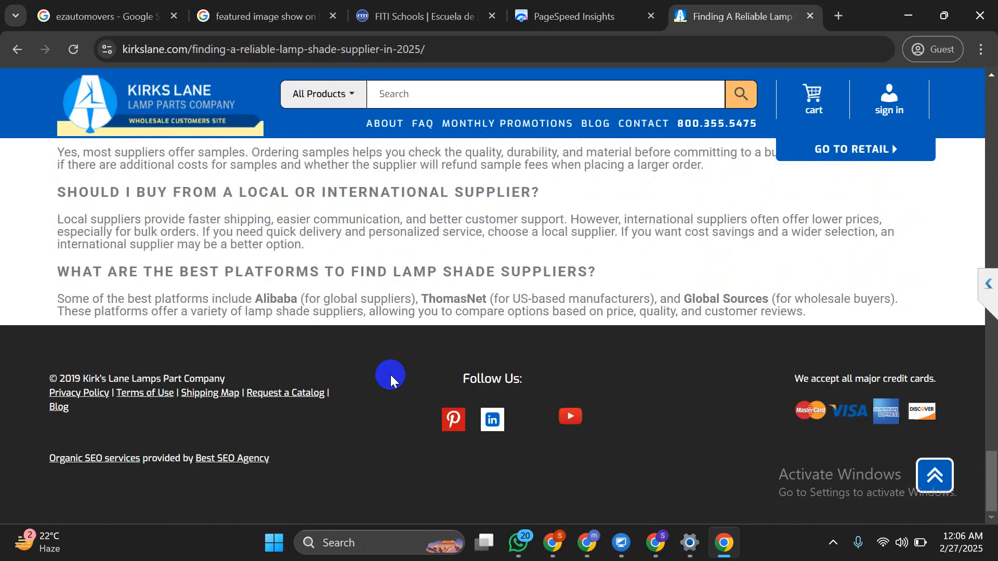
scroll(391, 379, up, 8)
scroll(391, 379, up, 10)
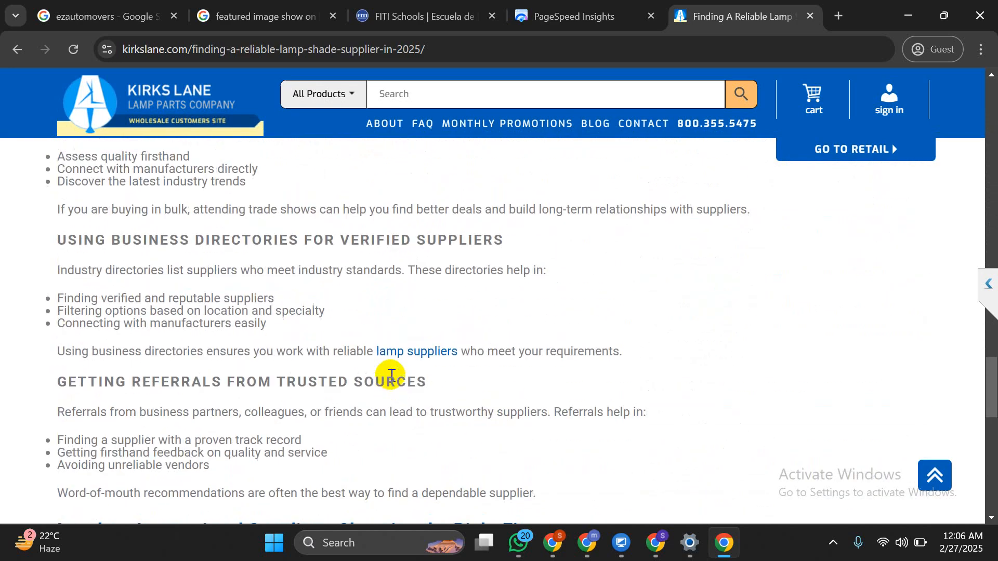
scroll(390, 378, up, 4)
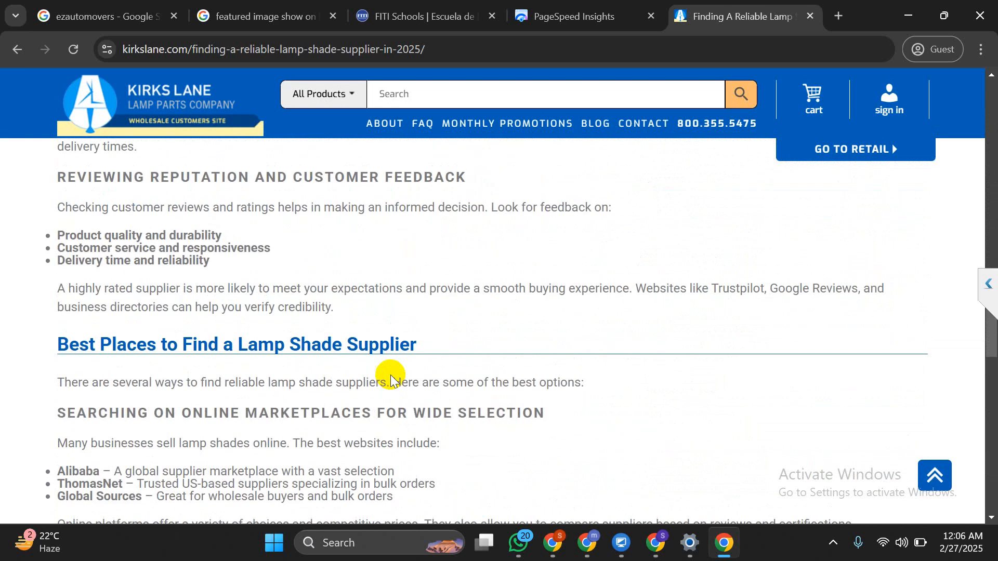
scroll(392, 377, up, 11)
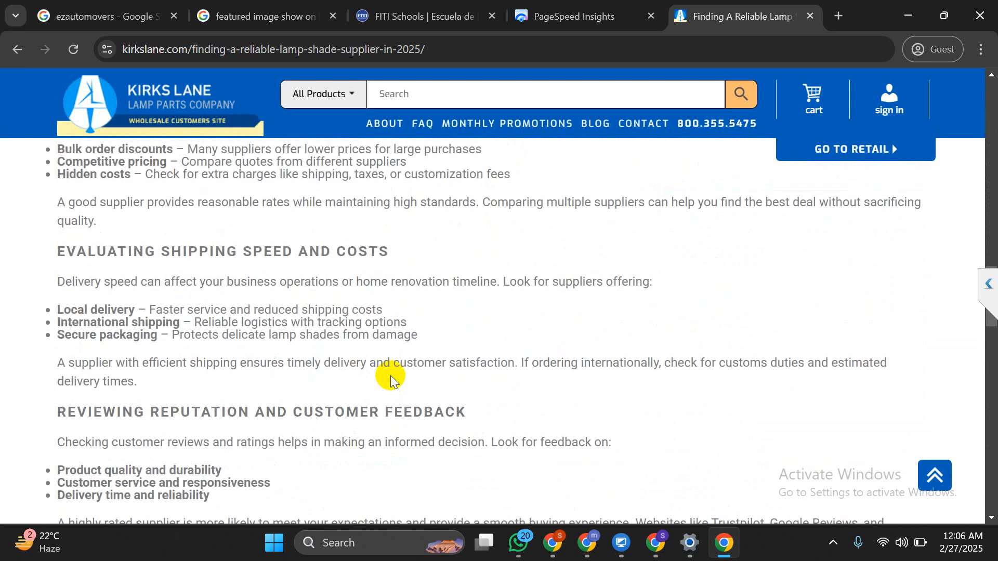
scroll(391, 379, up, 14)
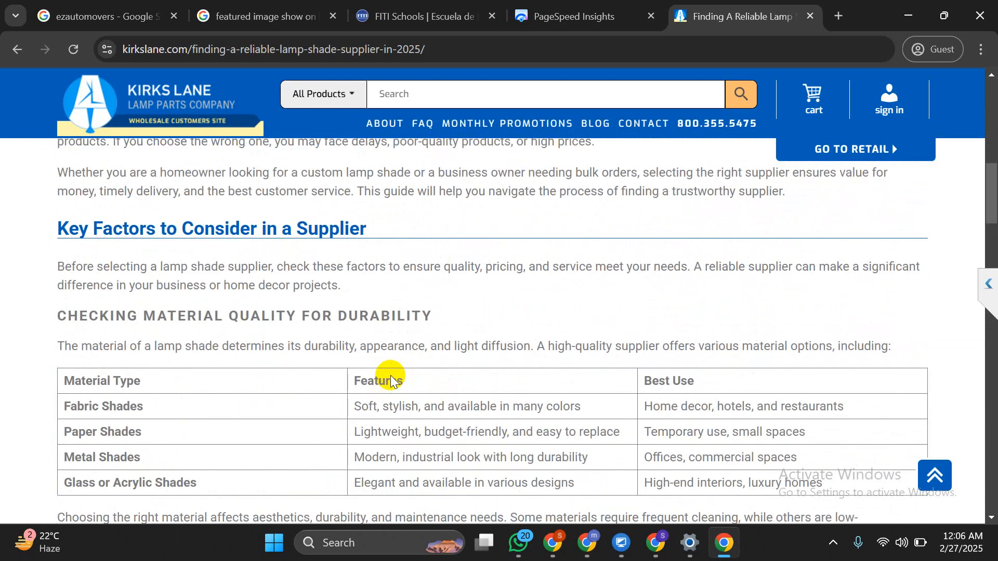
scroll(391, 376, down, 4)
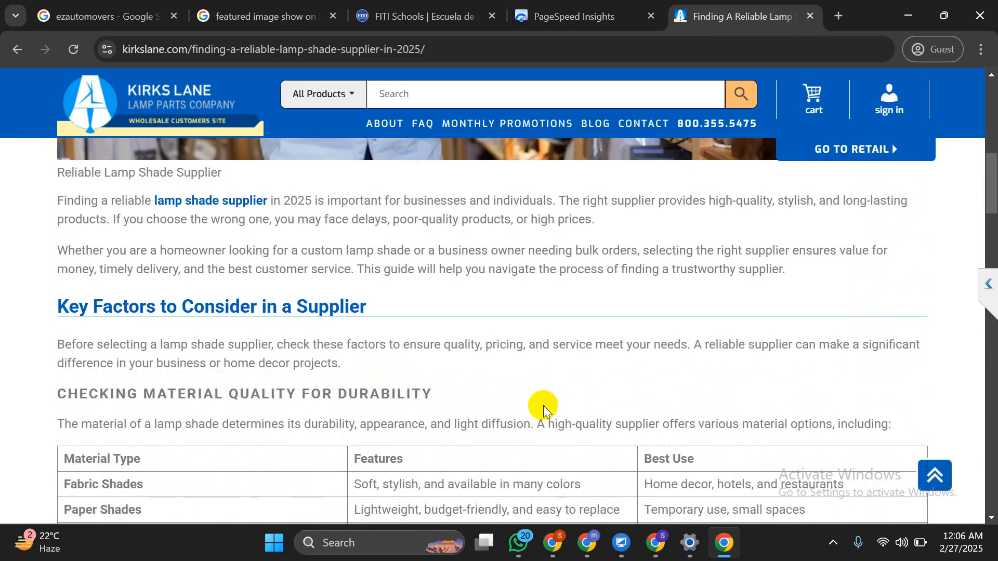
scroll(589, 311, down, 4)
scroll(590, 310, down, 16)
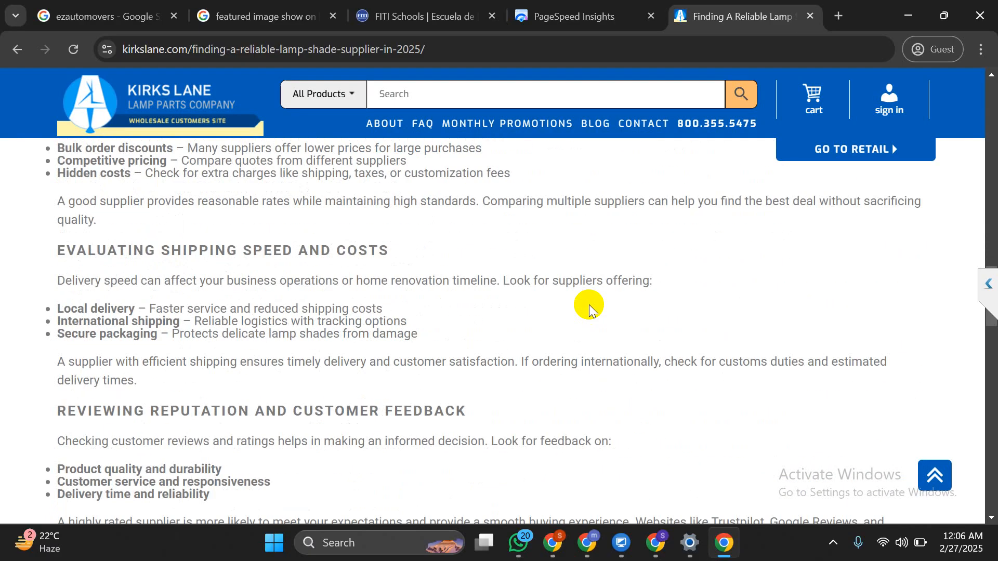
scroll(589, 308, down, 4)
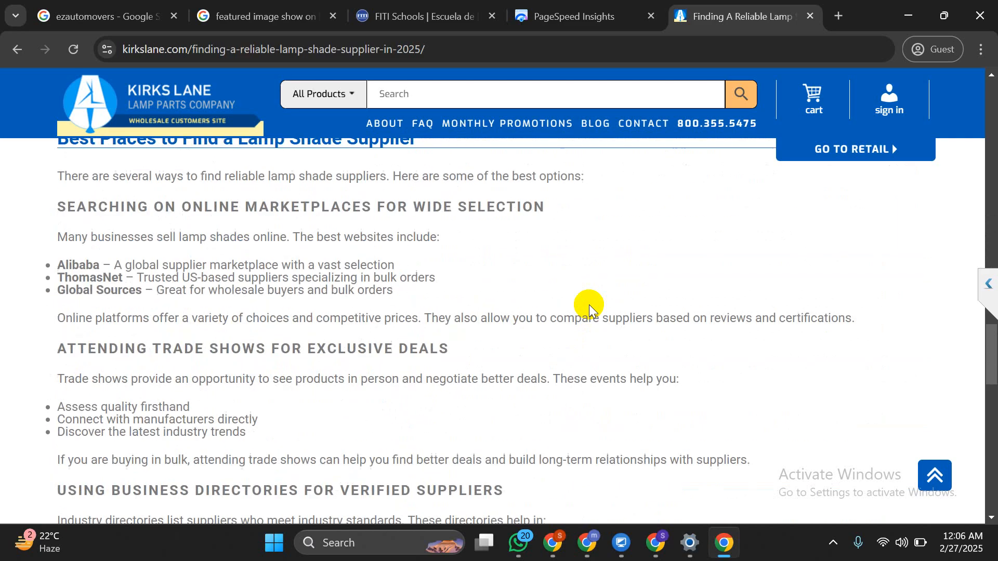
scroll(396, 297, up, 3)
triple_click(358, 275)
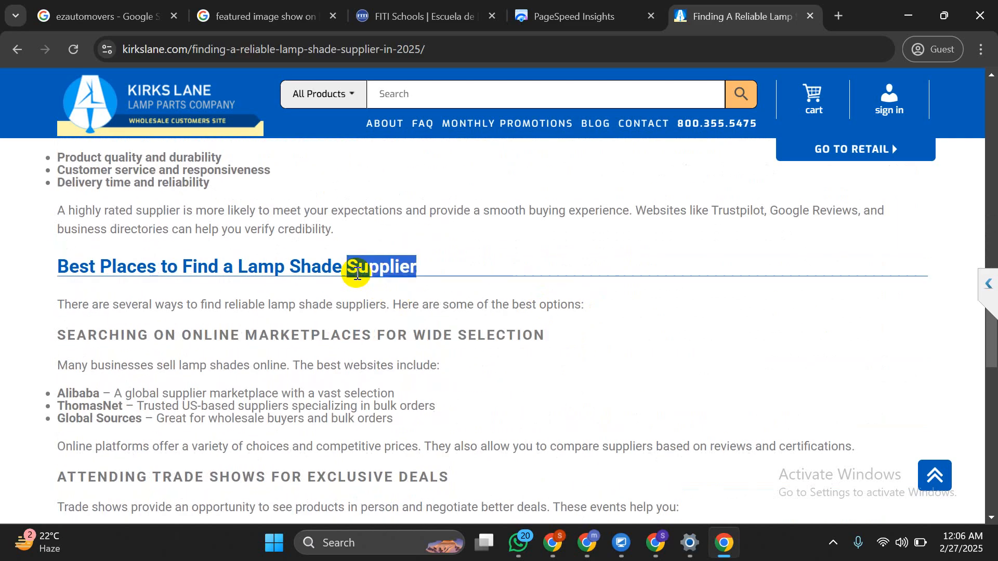
click(302, 354)
scroll(345, 309, down, 7)
scroll(346, 312, down, 9)
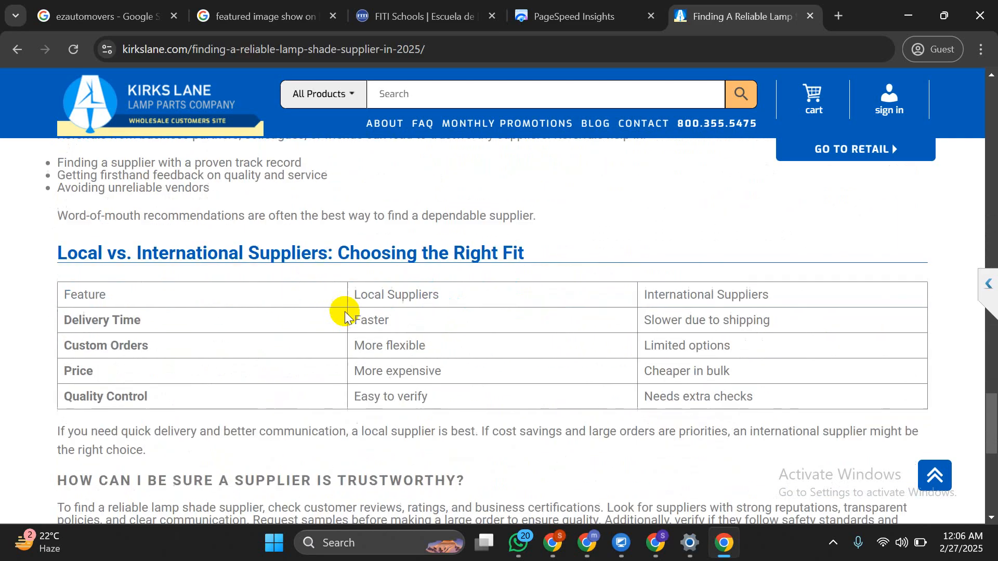
scroll(346, 312, down, 3)
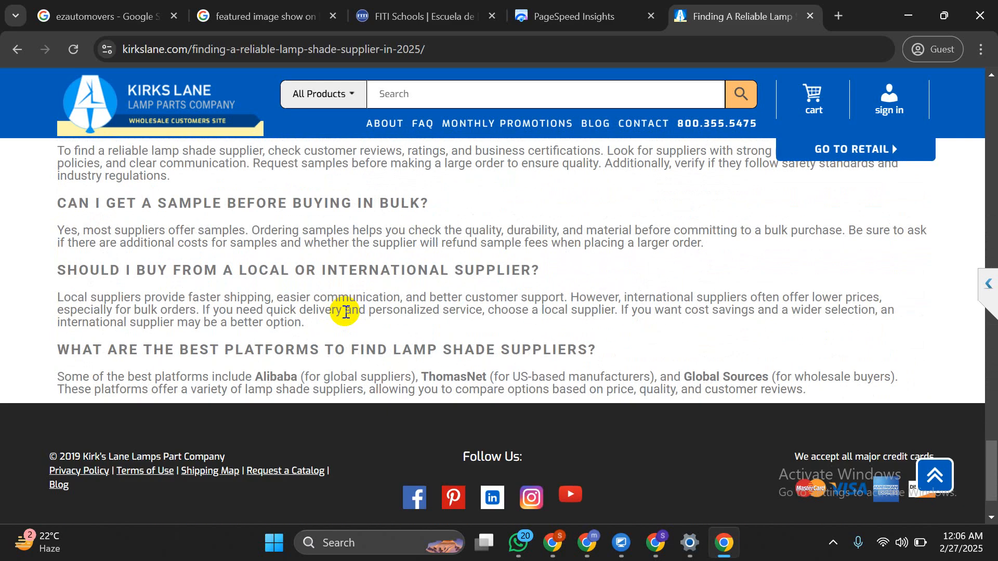
click(663, 553)
click(540, 13)
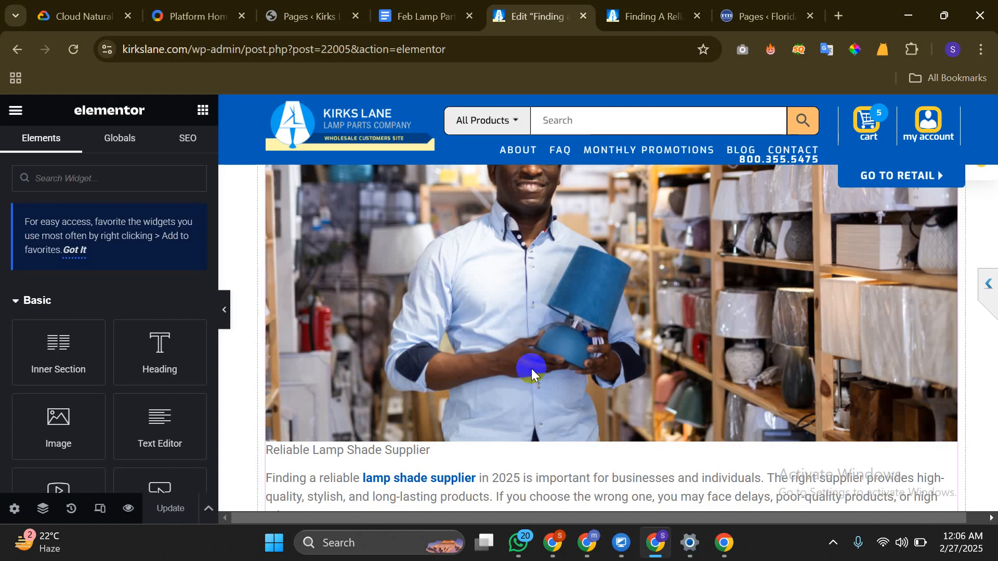
scroll(531, 369, down, 15)
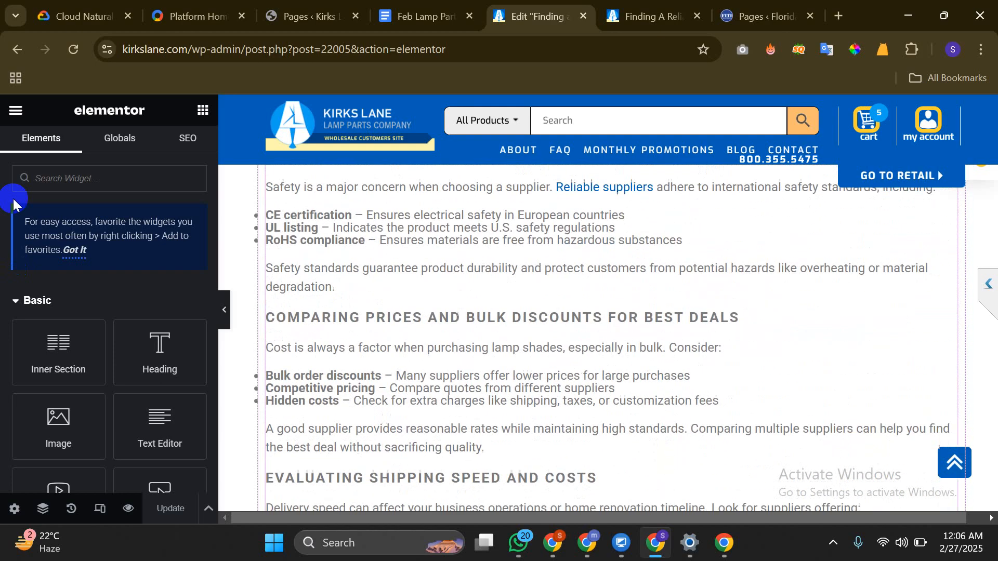
scroll(108, 370, down, 8)
scroll(108, 370, up, 7)
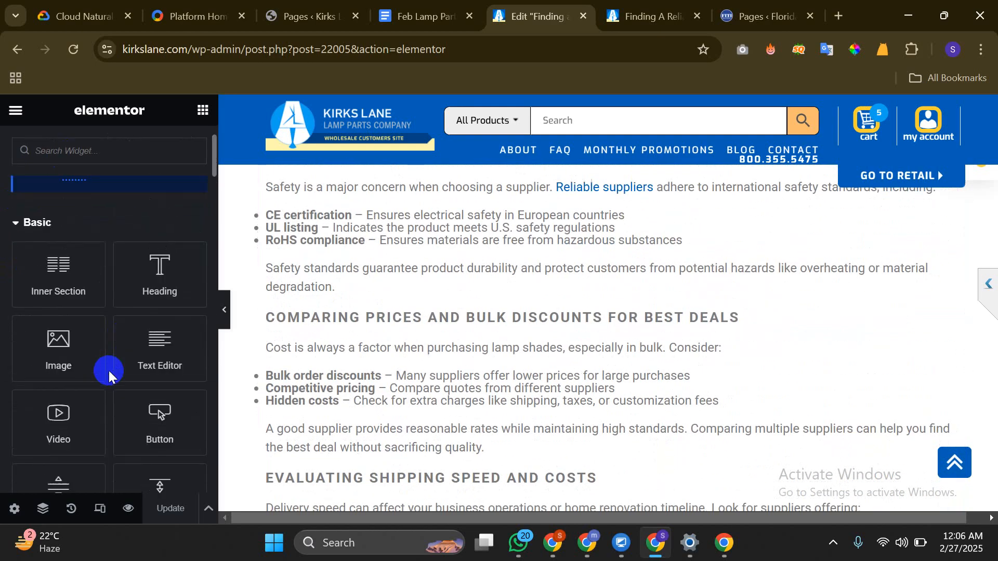
scroll(108, 370, up, 2)
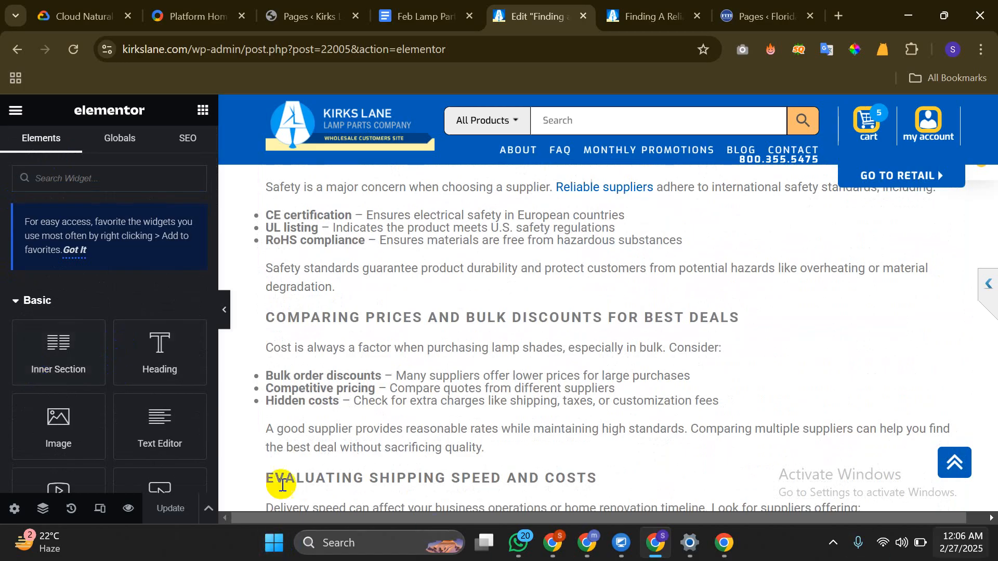
Check the gigs tab and seller dashboard, then reload the seoclerks Manage Services page
click(554, 543)
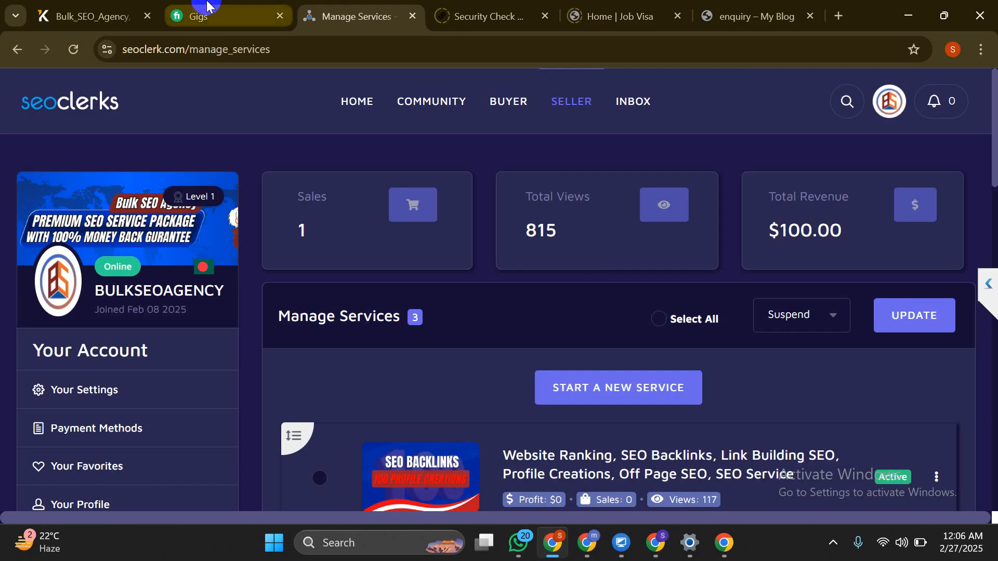
click(207, 6)
click(154, 103)
click(395, 11)
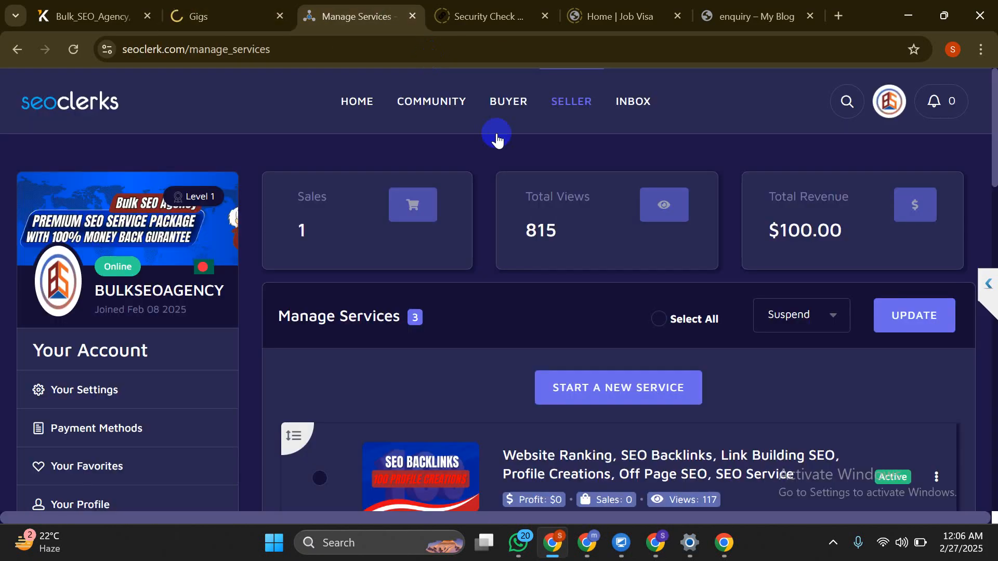
click(559, 110)
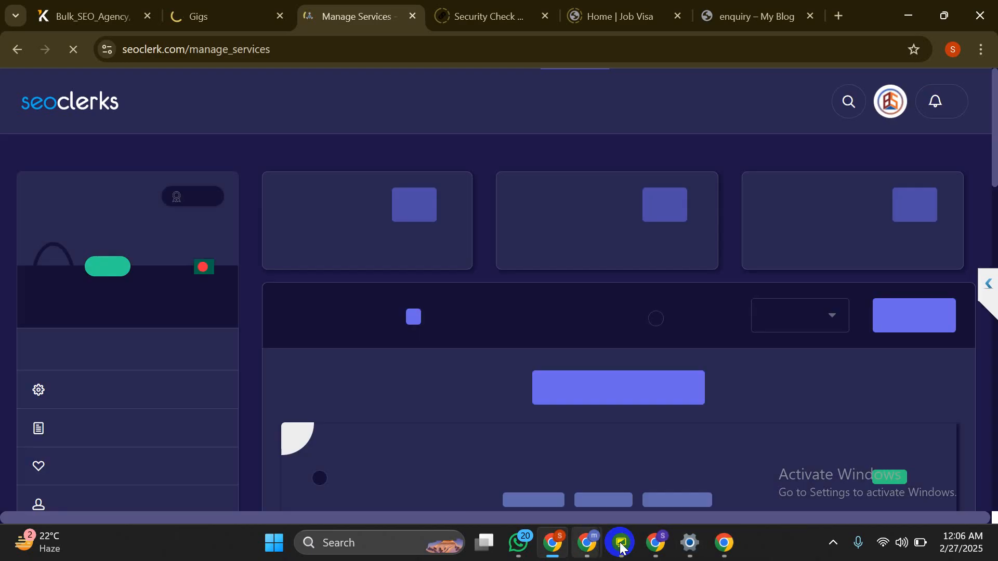
Dismiss the remote update notice, review Fiverr Gigs, Upwork, seoclerks and My Kworks, then hide UltraViewer
mouse_move(621, 546)
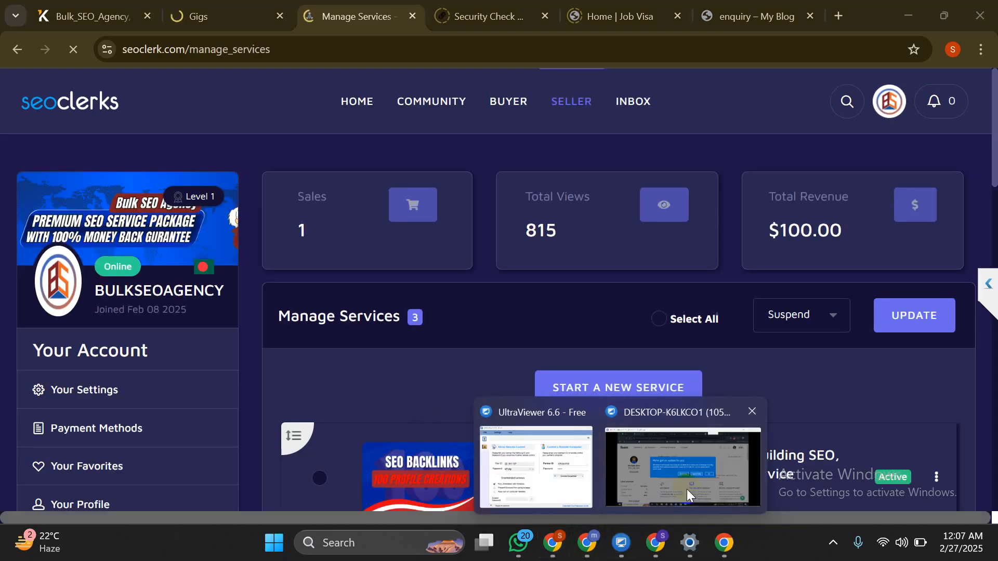
click(687, 489)
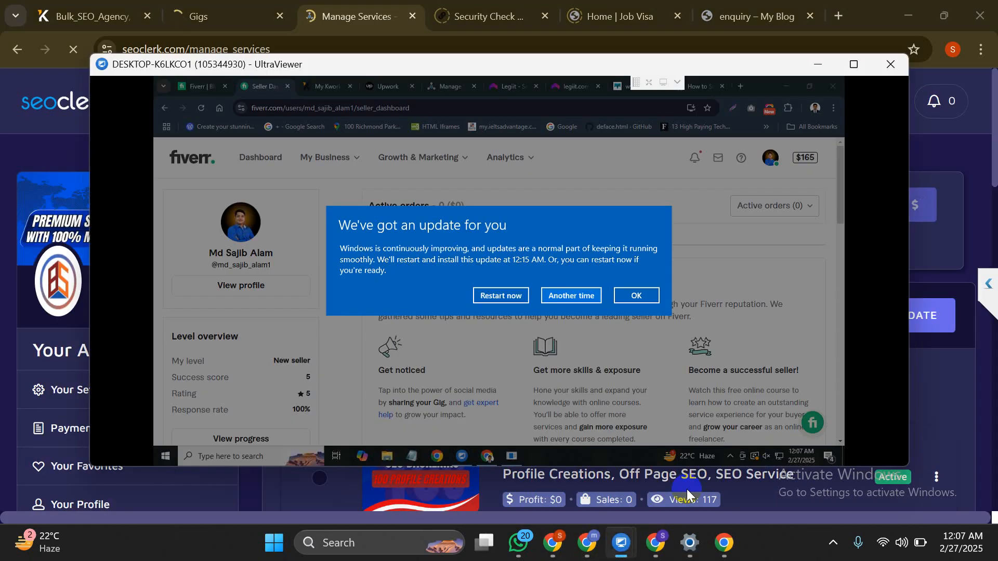
click(622, 294)
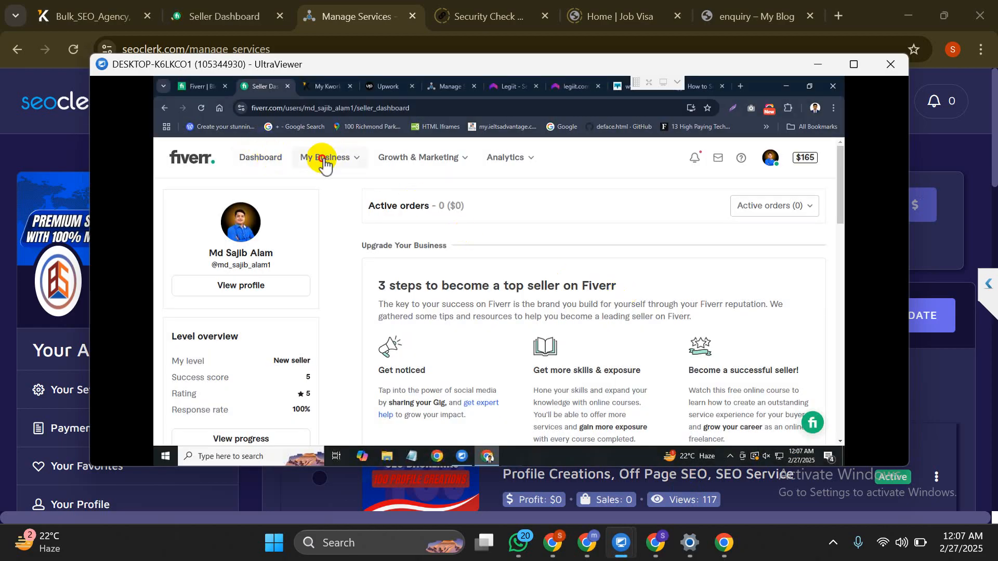
click(324, 162)
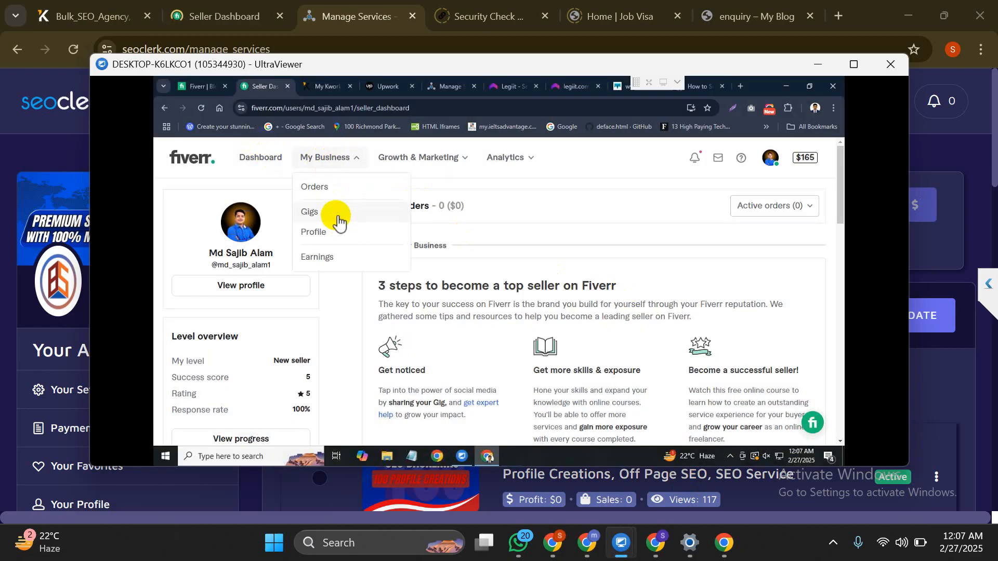
click(338, 218)
click(389, 88)
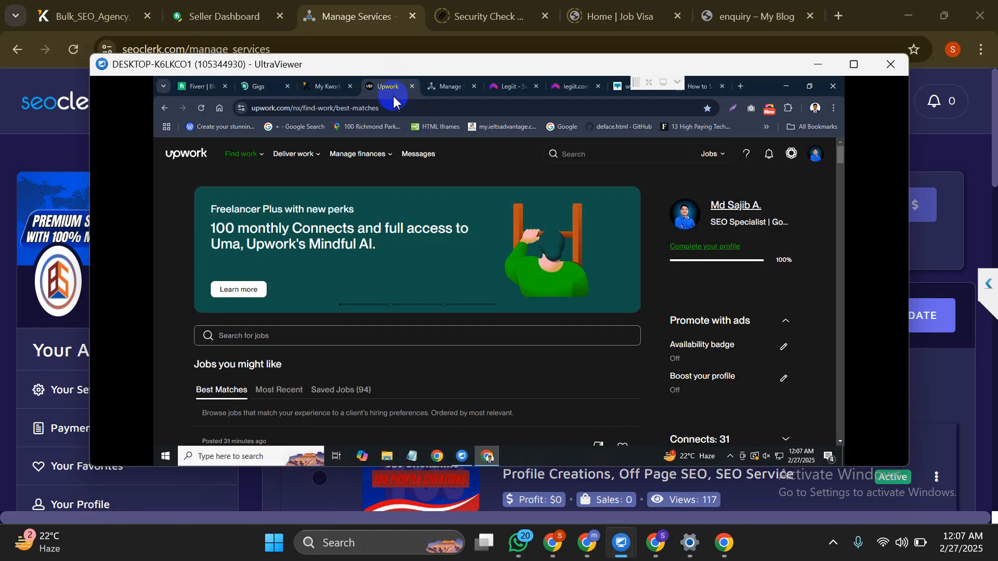
click(242, 156)
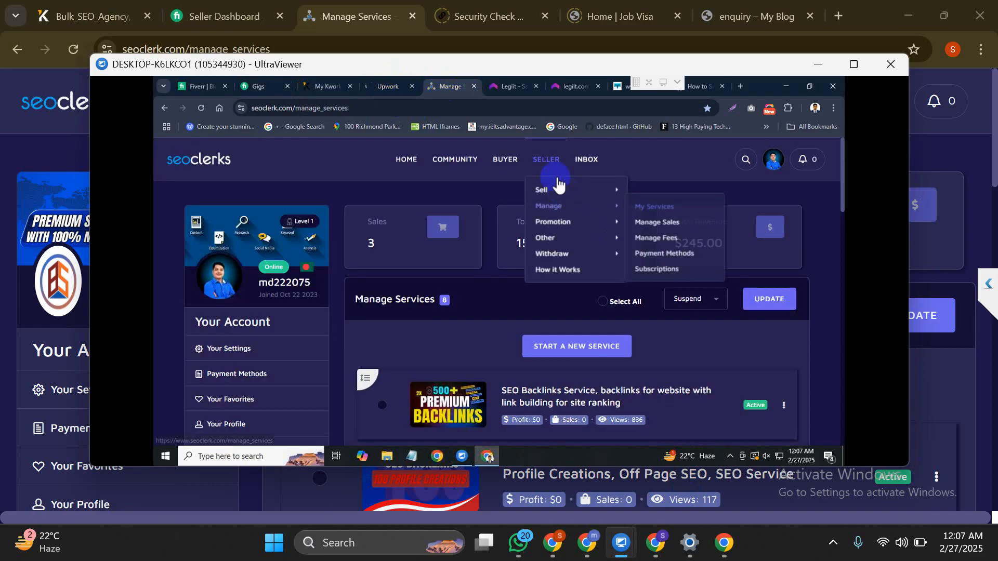
click(545, 163)
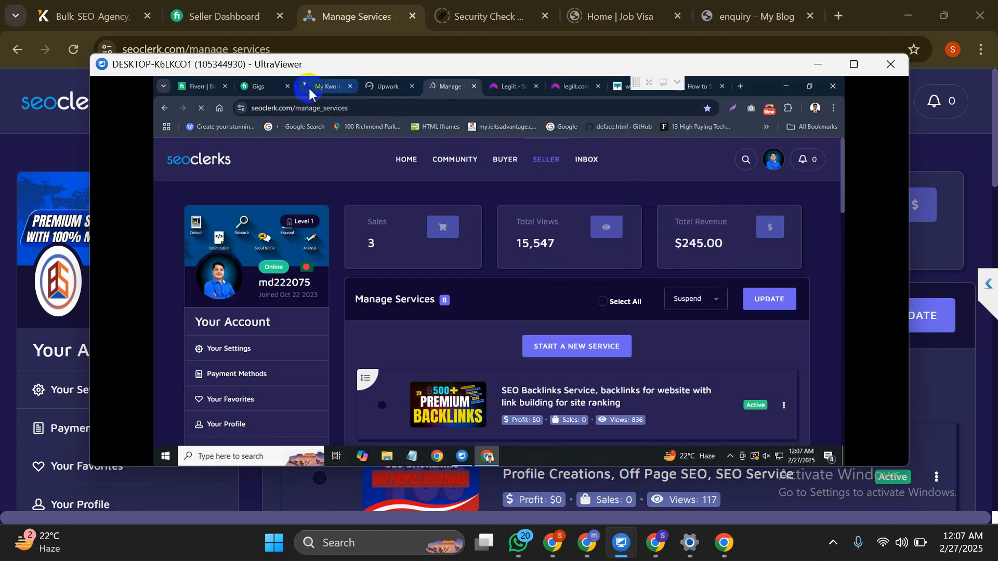
click(309, 91)
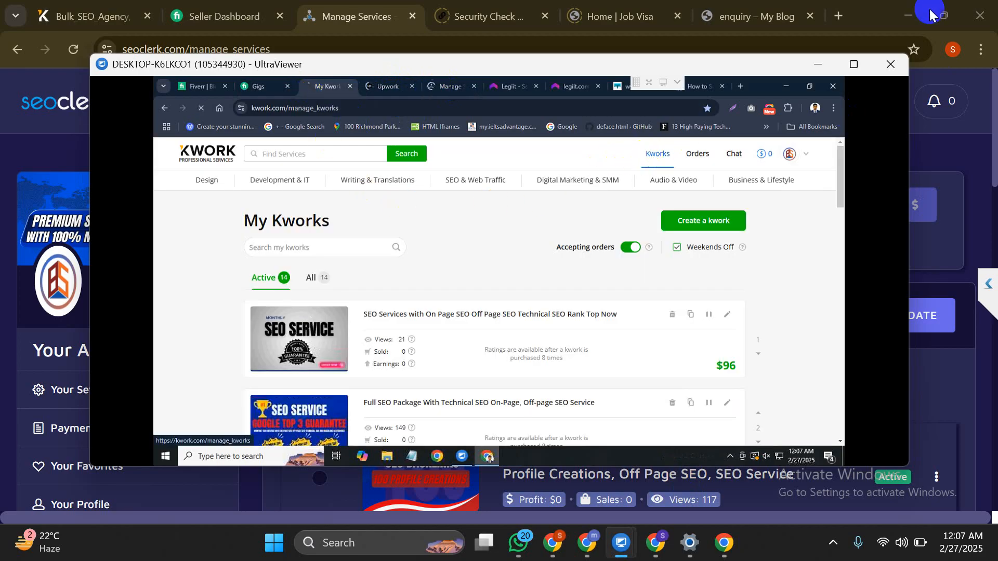
click(818, 64)
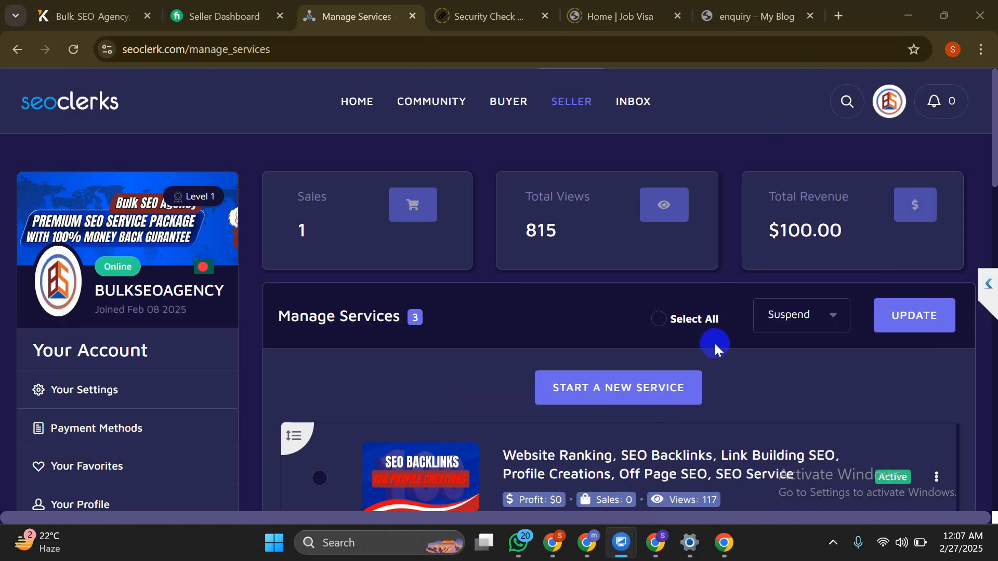
Add a single-column section at the end of the post in Elementor, then delete it
click(651, 543)
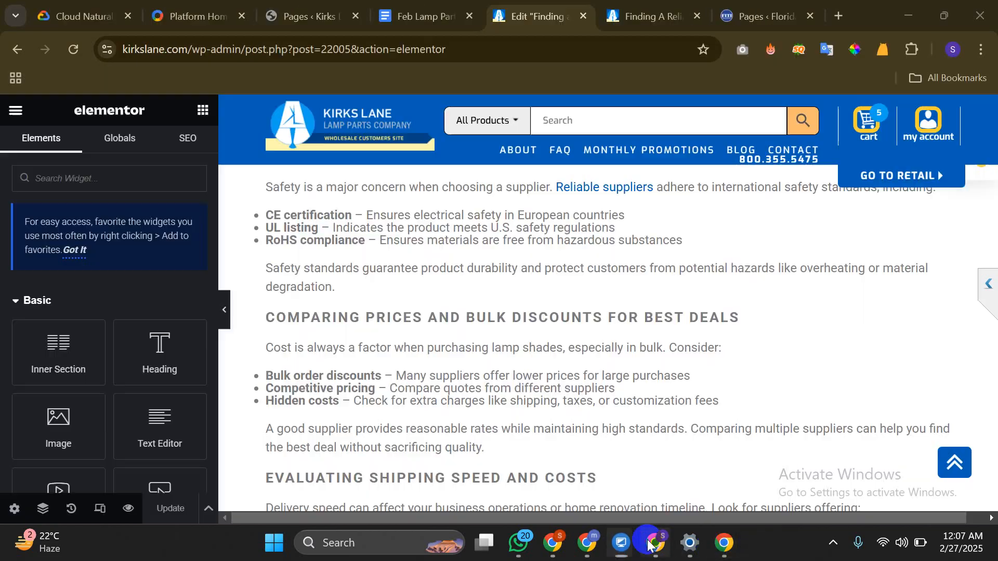
scroll(539, 377, down, 15)
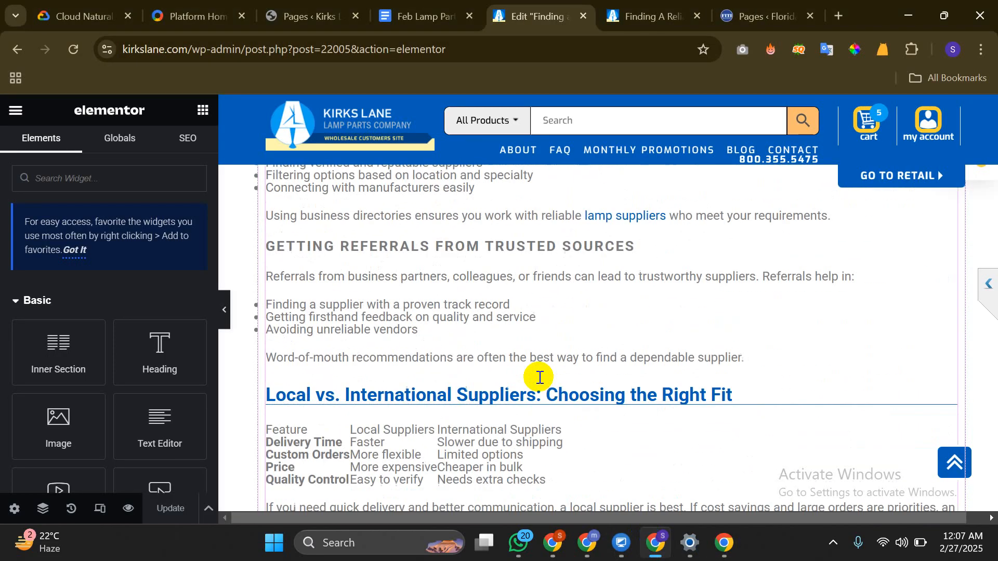
scroll(539, 377, down, 15)
scroll(539, 378, up, 2)
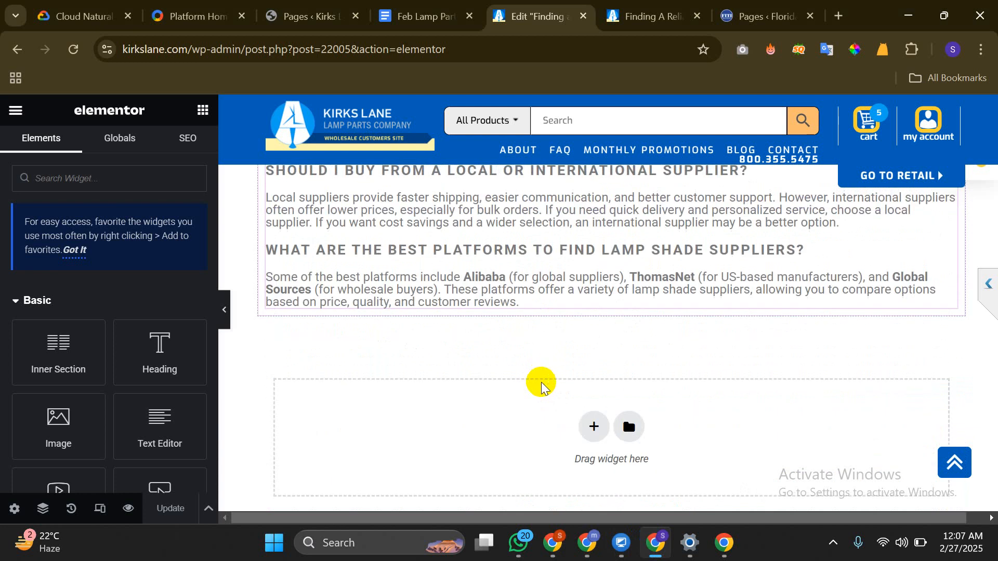
scroll(555, 379, down, 3)
click(596, 271)
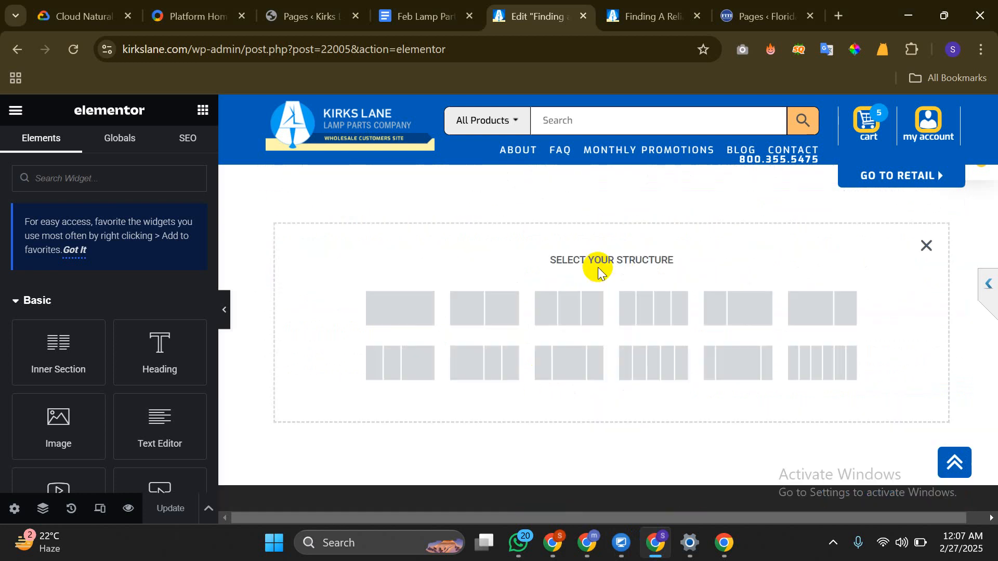
click(413, 310)
scroll(582, 245, up, 3)
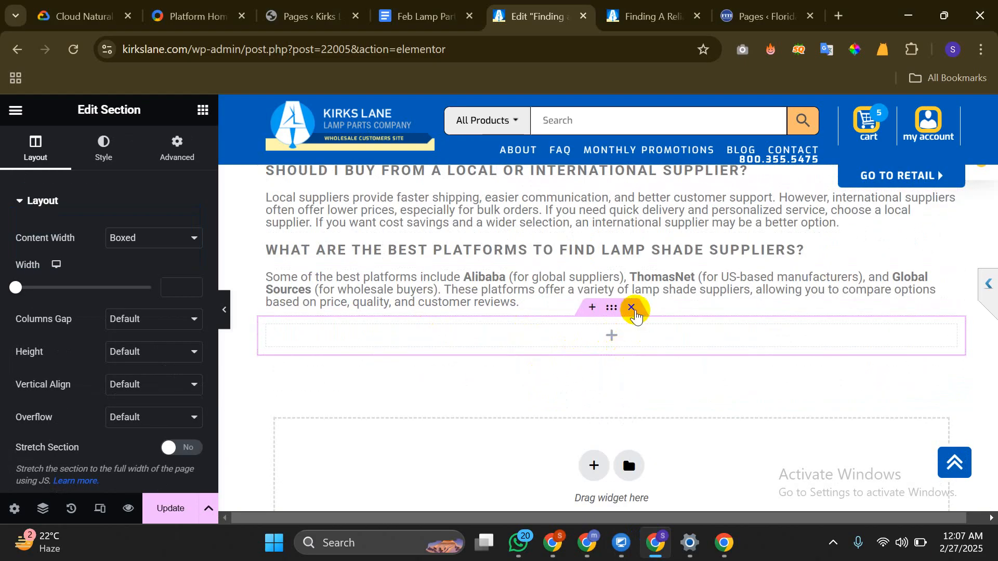
click(632, 309)
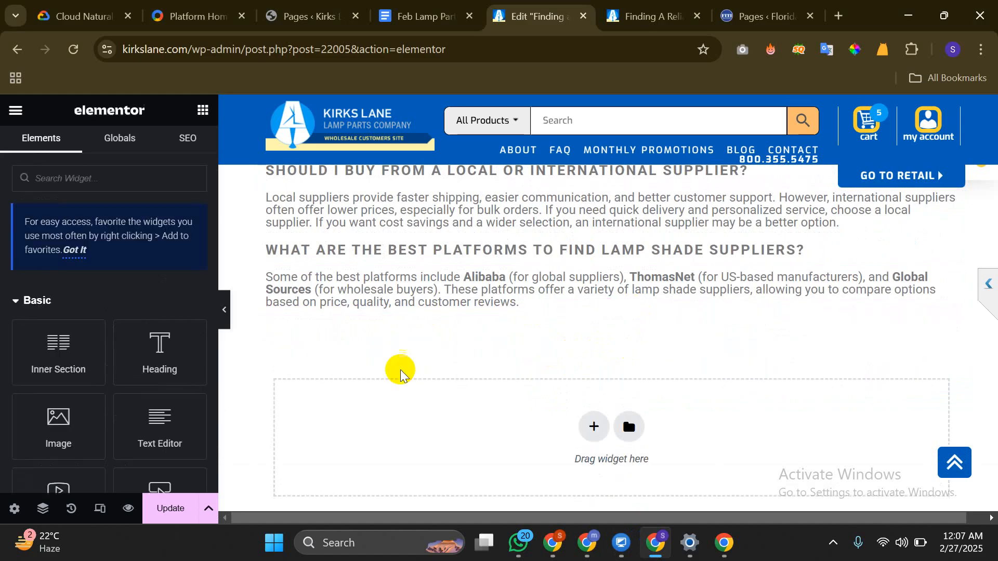
Leave the Elementor editor without saving
scroll(400, 370, up, 6)
scroll(401, 369, up, 5)
scroll(400, 369, down, 9)
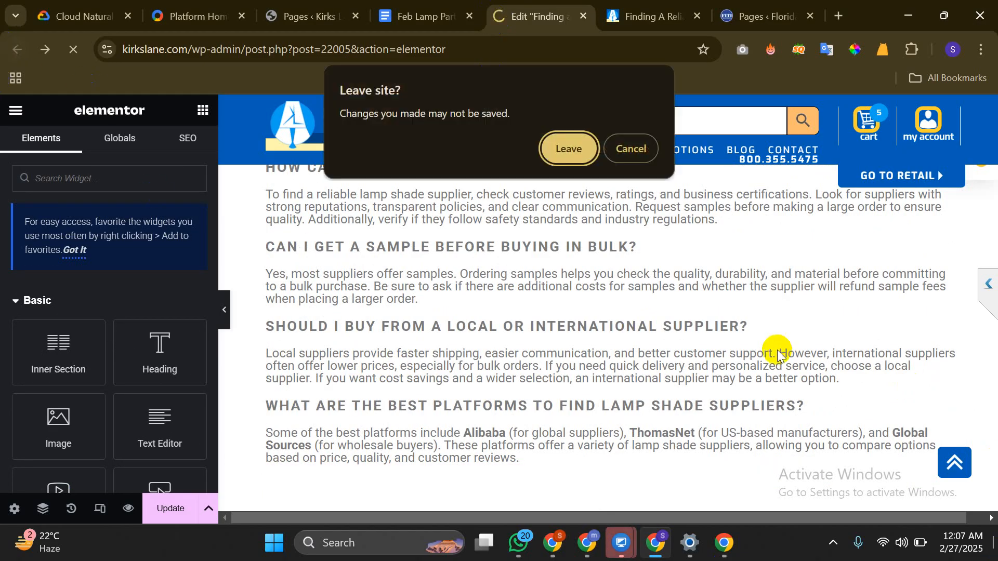
click(571, 144)
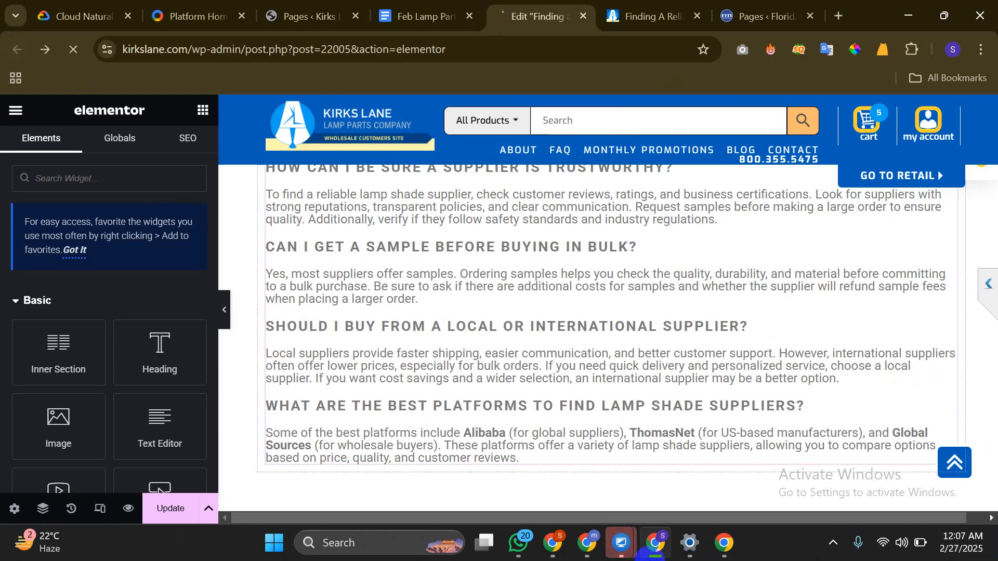
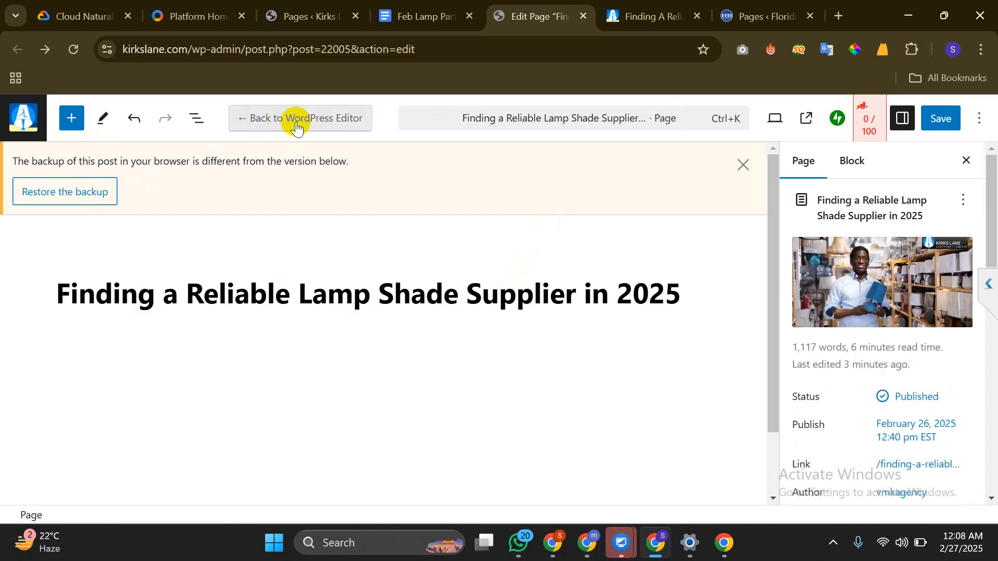
Switch the lamp shade supplier page back to the default WordPress editor and let it save as updated
click(356, 128)
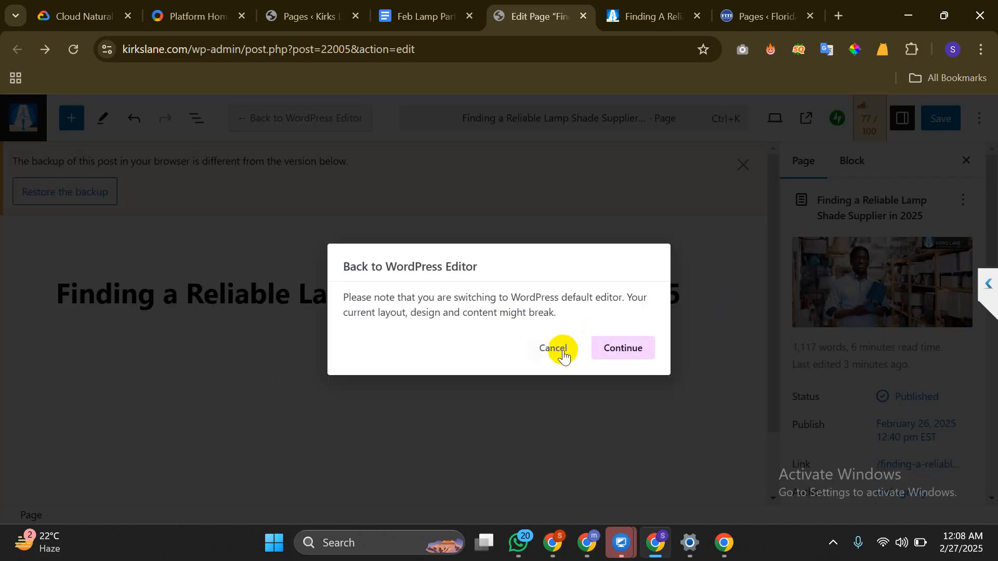
click(563, 352)
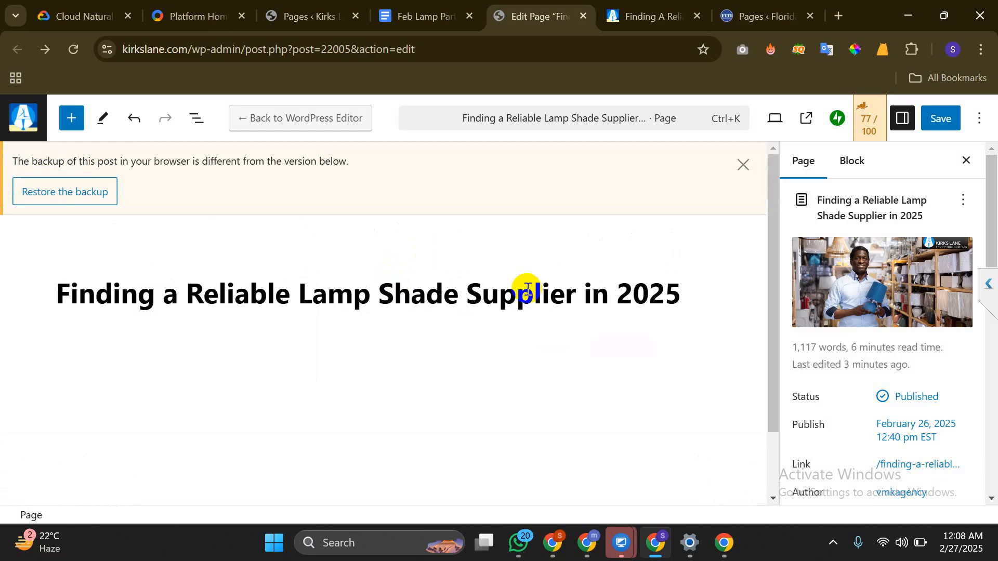
click(341, 129)
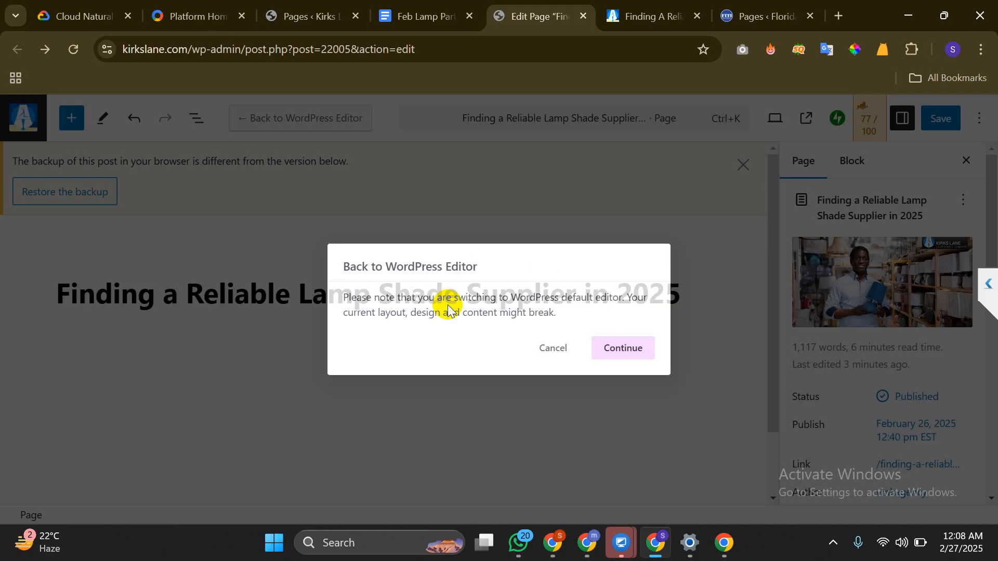
click(616, 353)
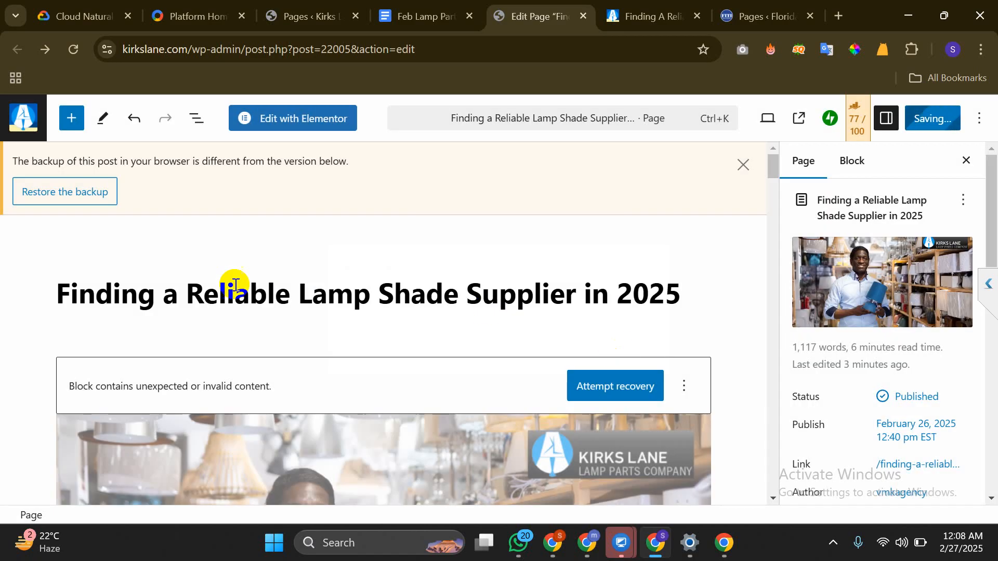
scroll(178, 280, down, 15)
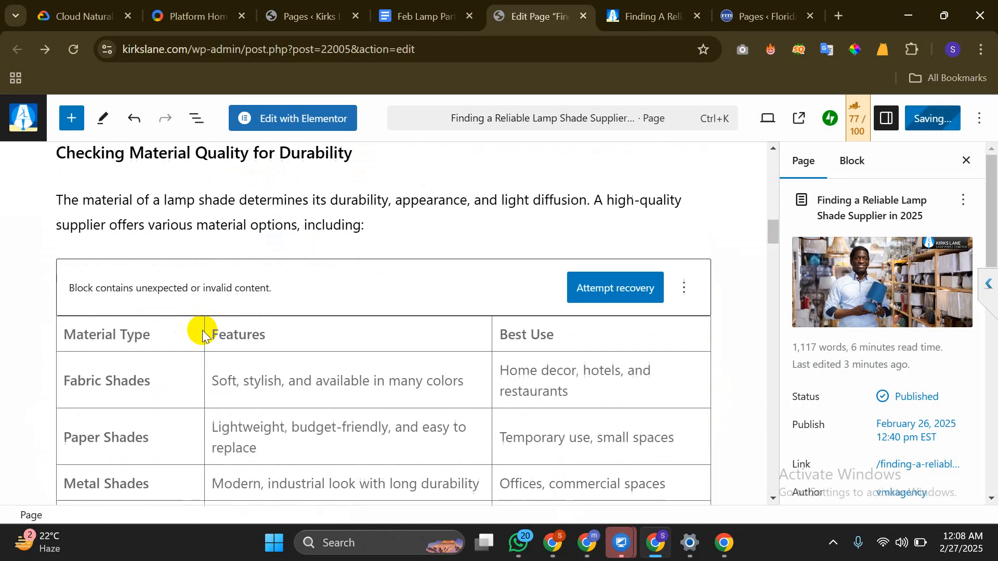
scroll(203, 332, down, 8)
scroll(203, 331, down, 3)
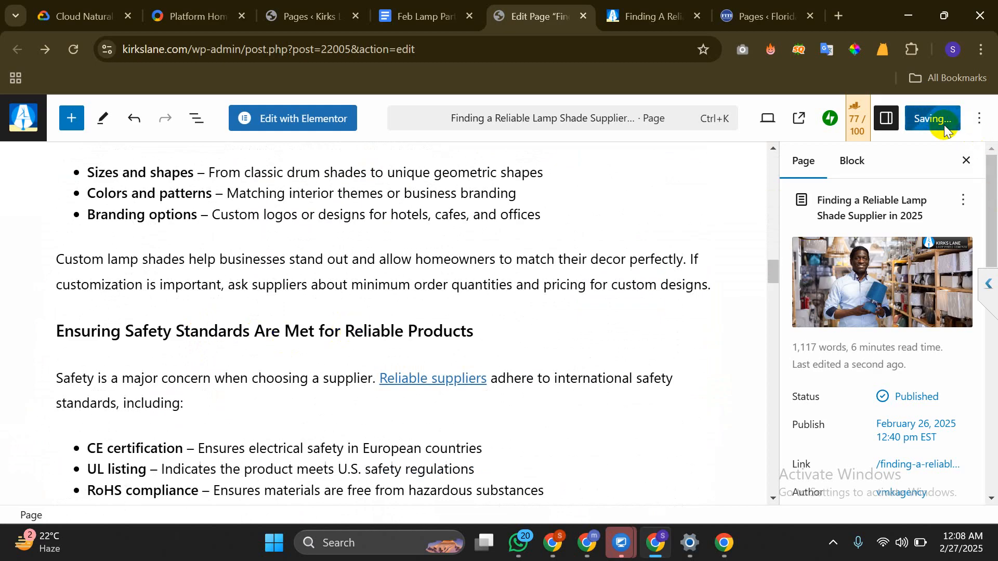
scroll(210, 343, down, 12)
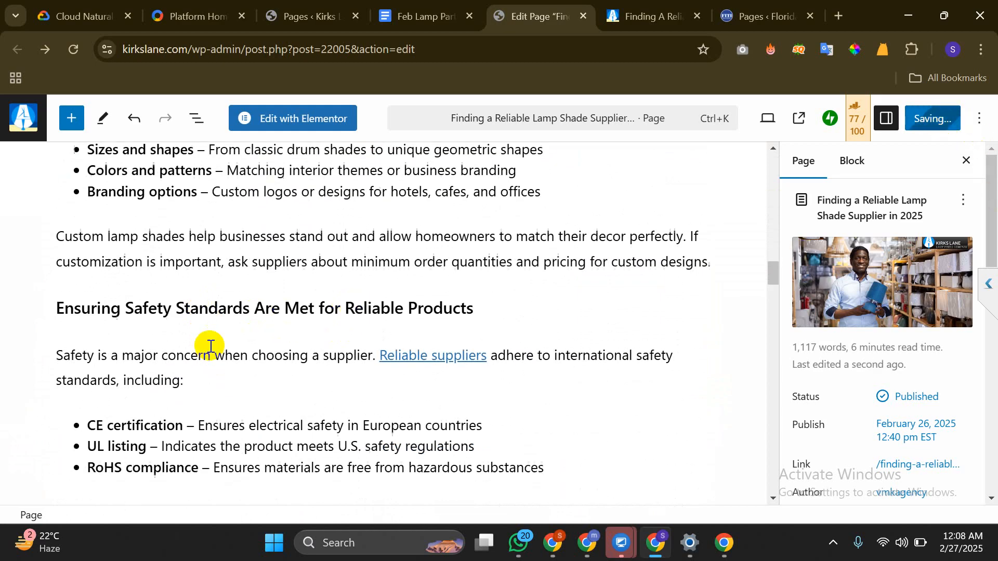
scroll(214, 345, down, 15)
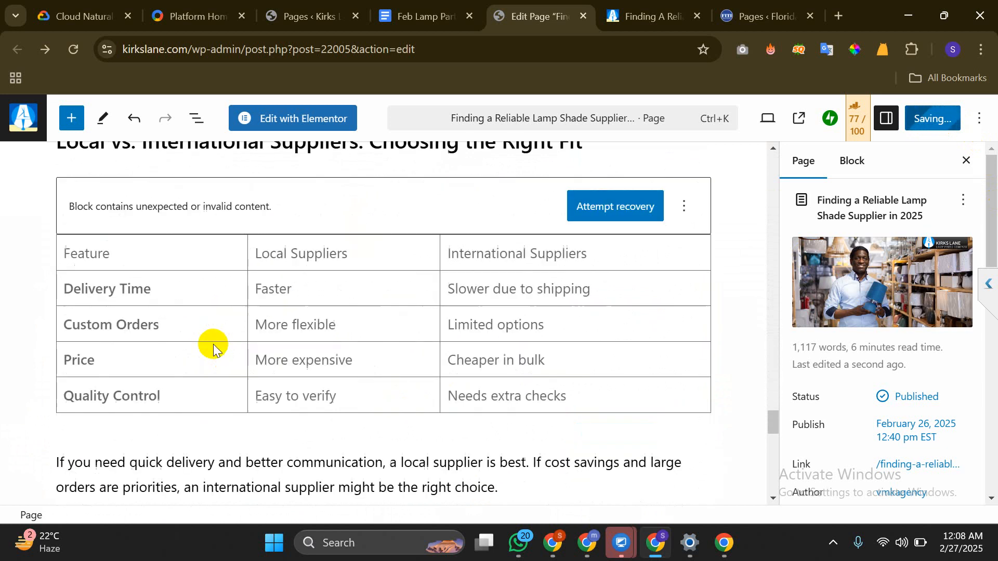
scroll(213, 347, up, 2)
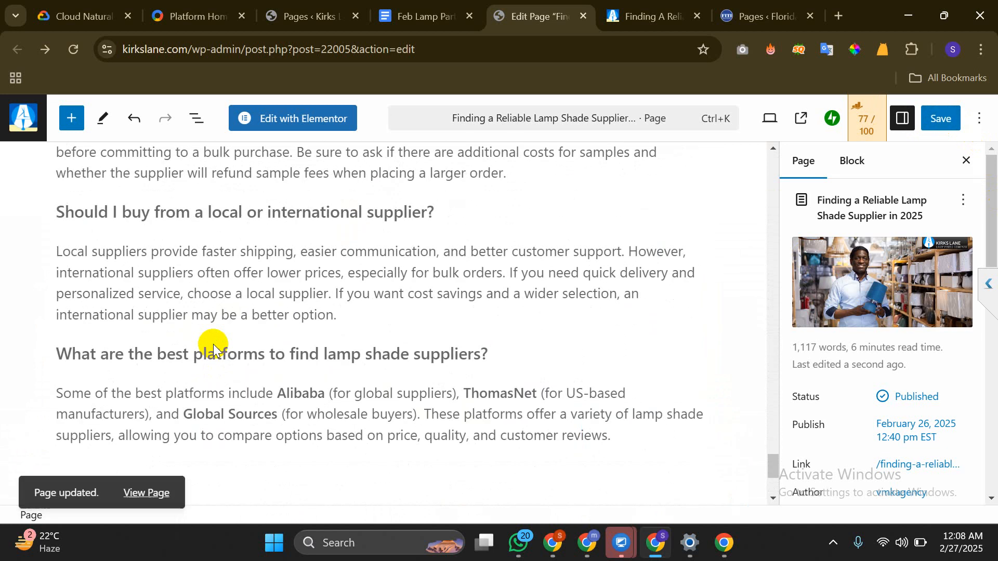
Reload the live kirkslane.com post and review it, spotting stray u003cstrongu003e text in FAQ headings
click(715, 531)
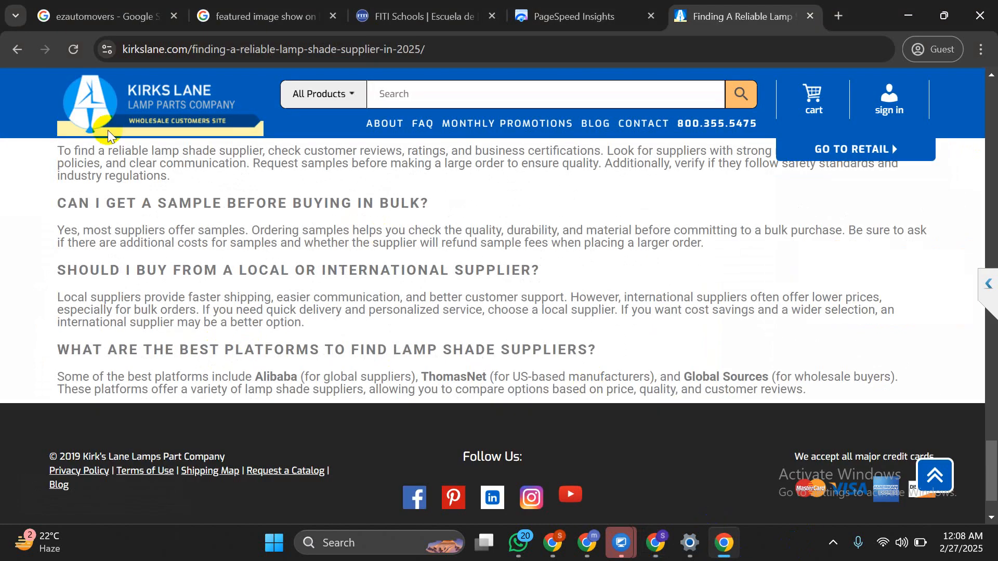
click(74, 49)
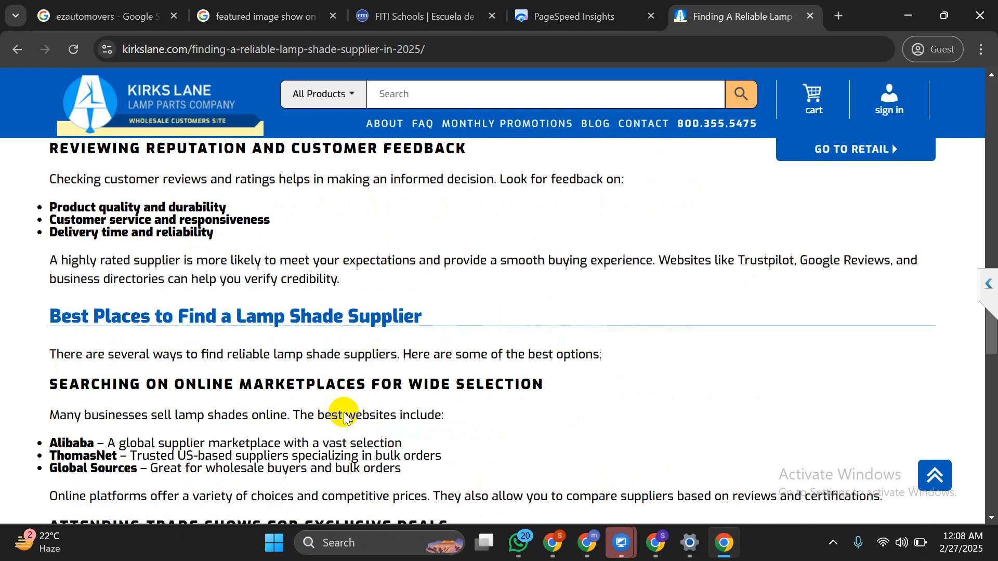
scroll(344, 415, up, 8)
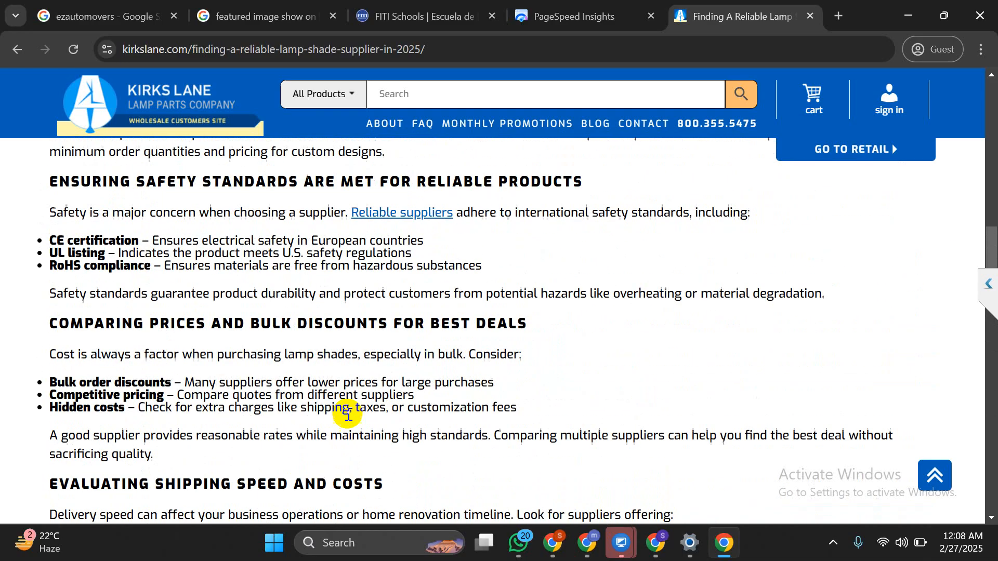
drag(66, 240, 252, 377)
scroll(252, 376, up, 5)
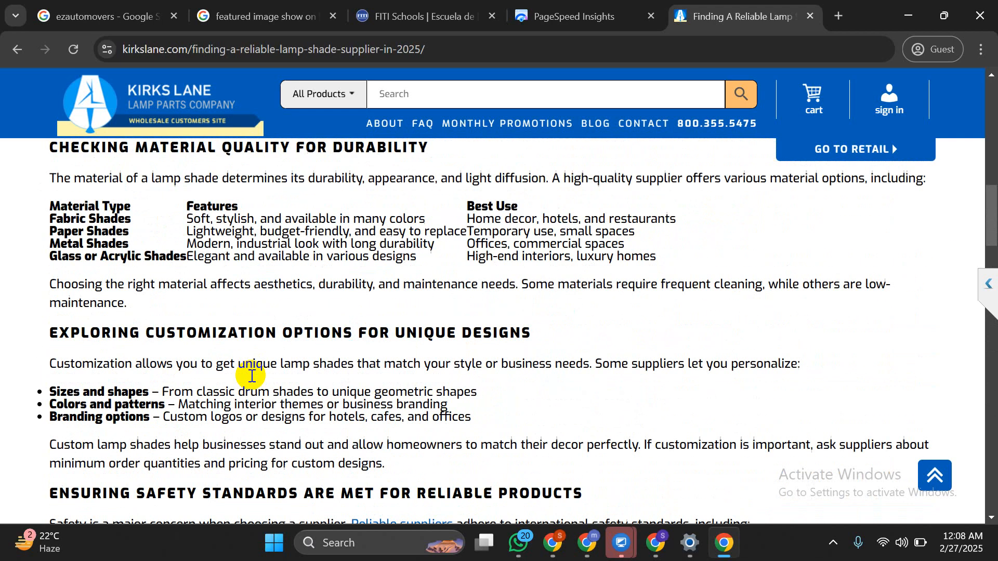
scroll(251, 376, up, 10)
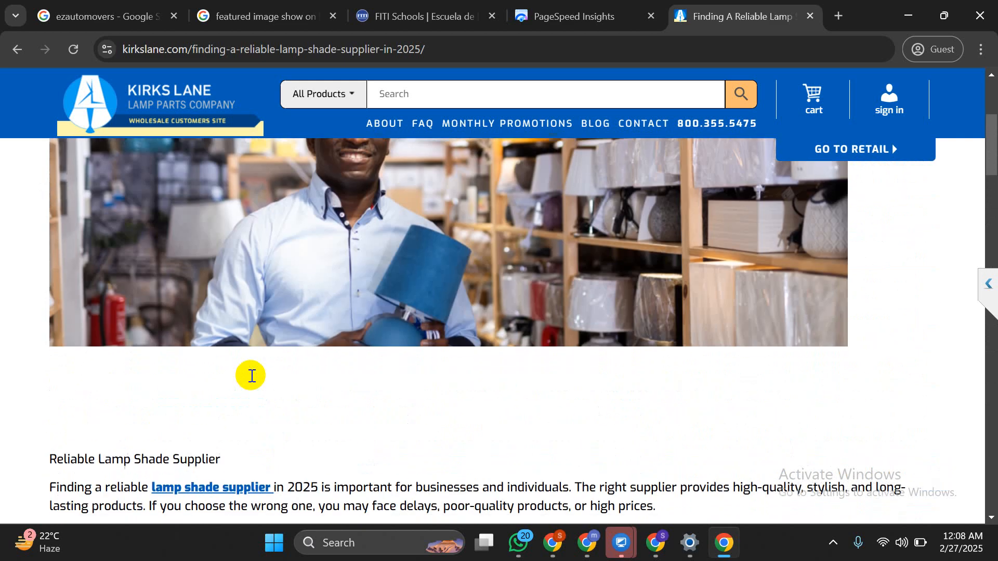
scroll(251, 377, down, 9)
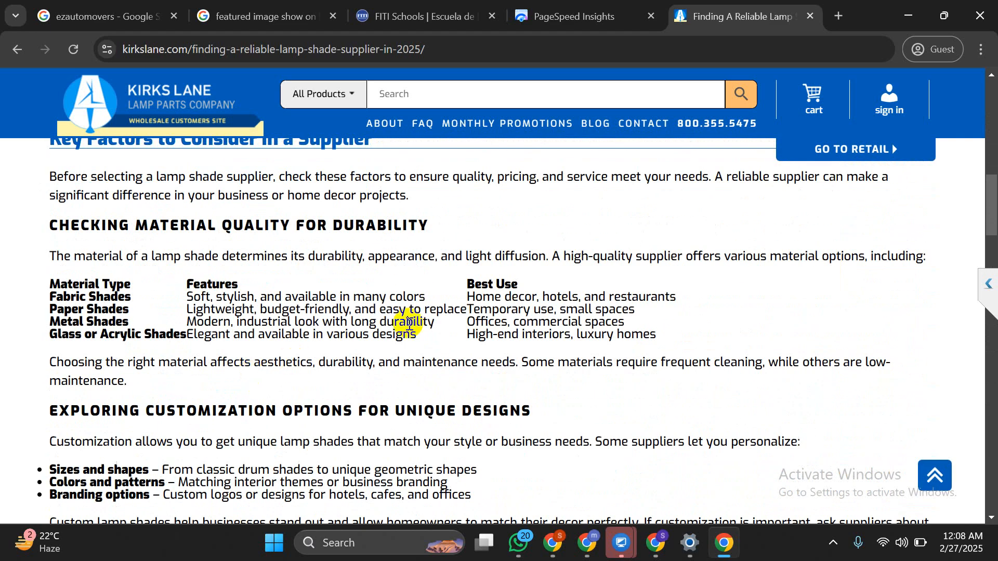
scroll(408, 322, down, 15)
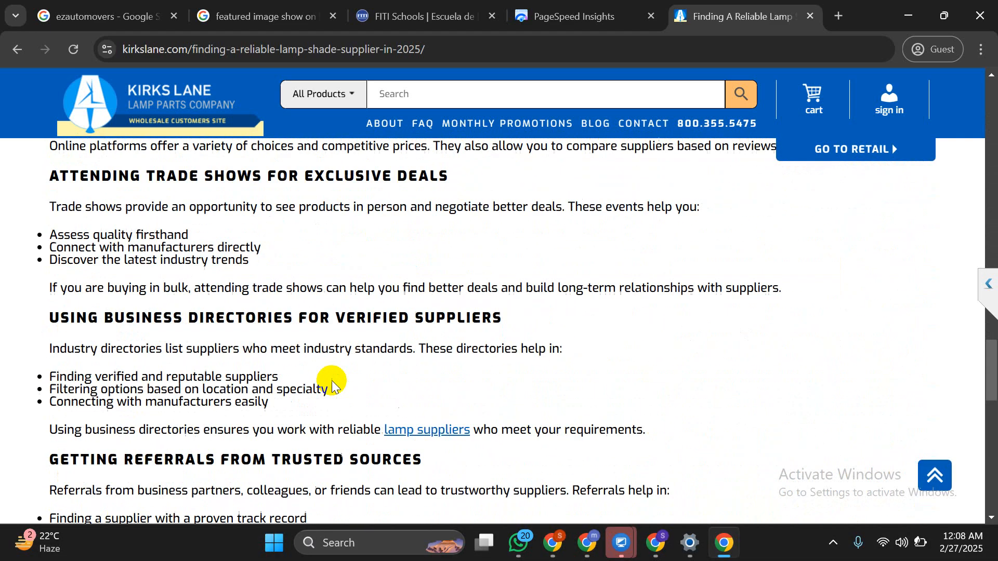
scroll(332, 385, down, 10)
scroll(331, 384, up, 12)
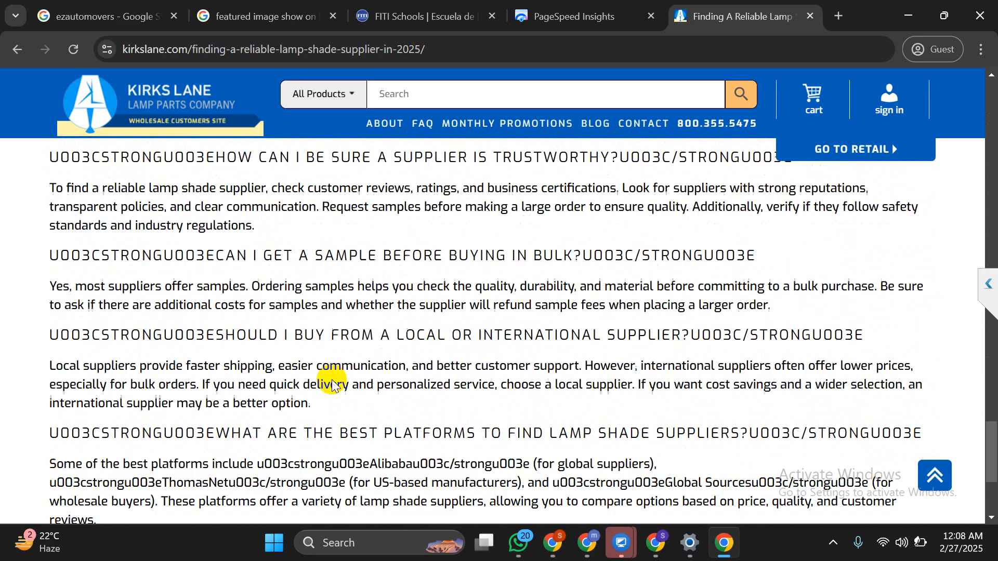
scroll(332, 384, up, 2)
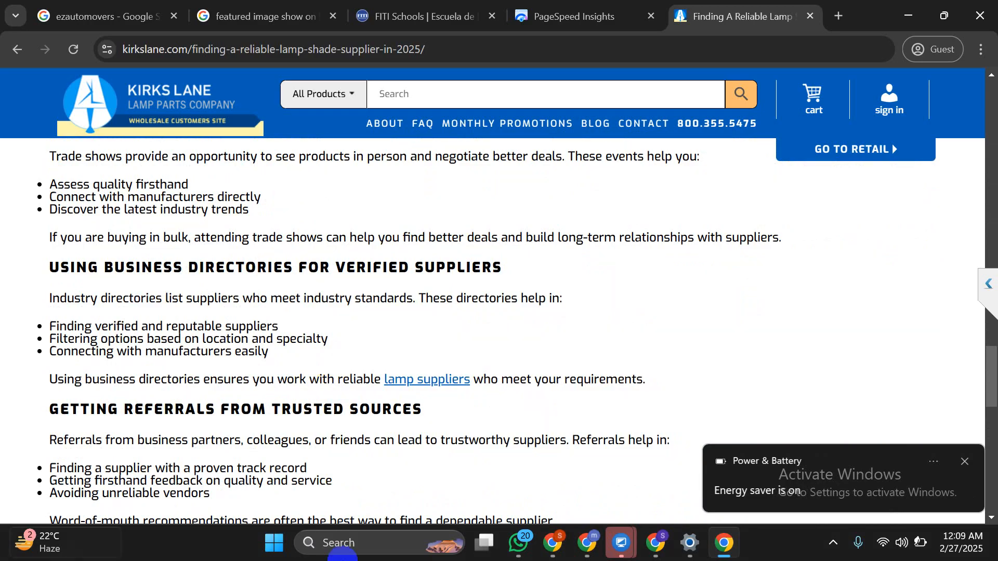
click(672, 547)
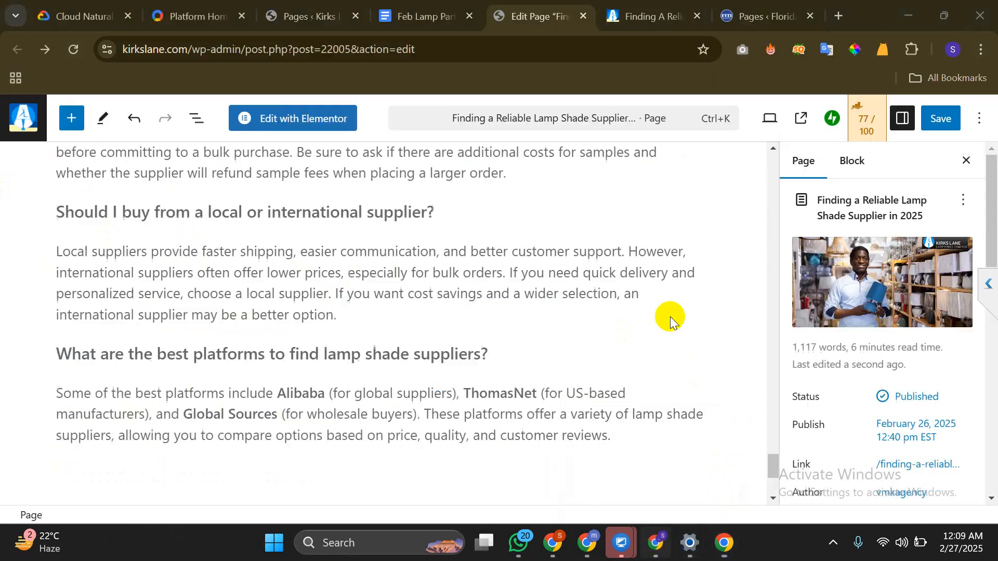
Open the post in Elementor, leaving the block editor, and select the article text block
click(282, 104)
click(577, 141)
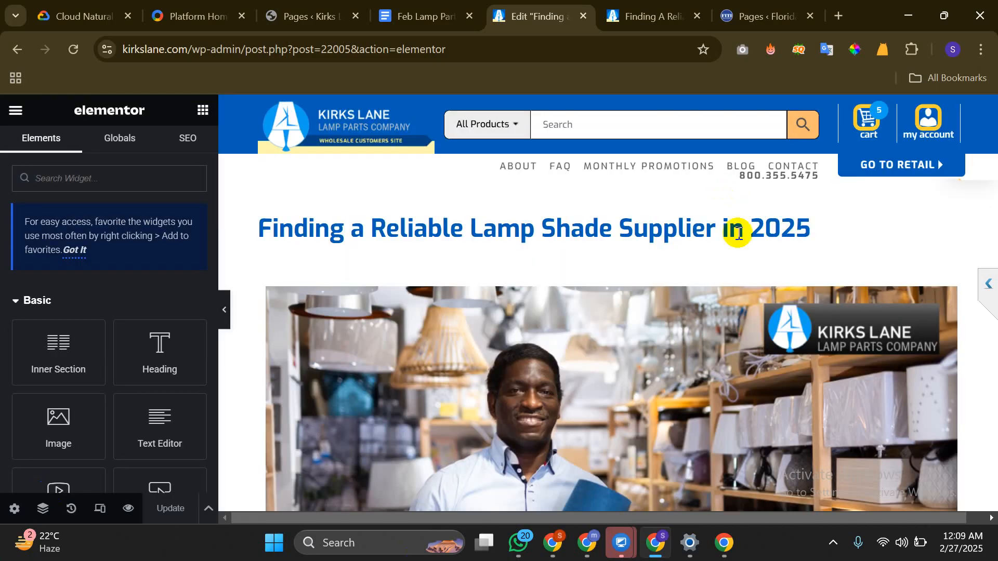
scroll(686, 297, down, 15)
scroll(529, 327, up, 3)
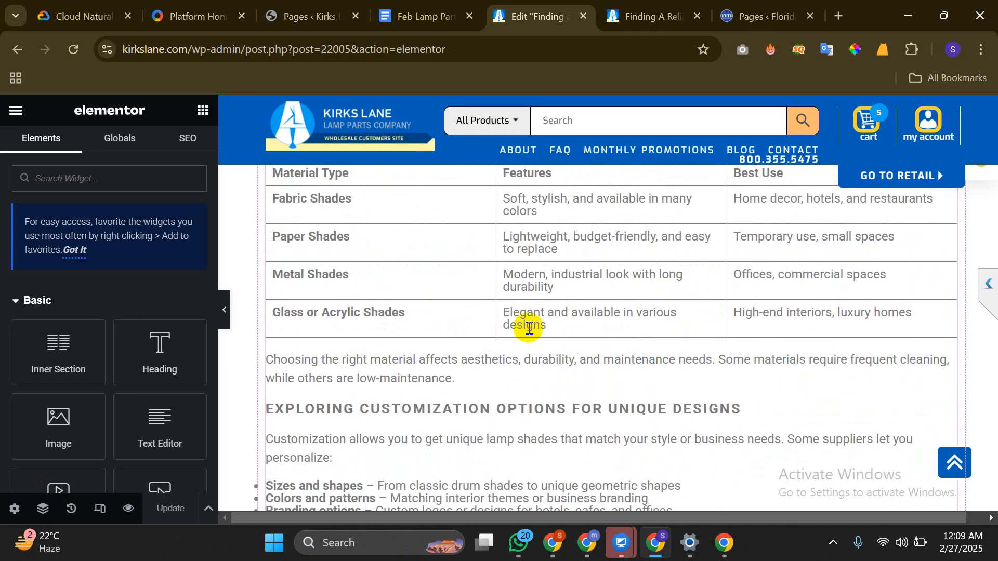
scroll(529, 327, up, 2)
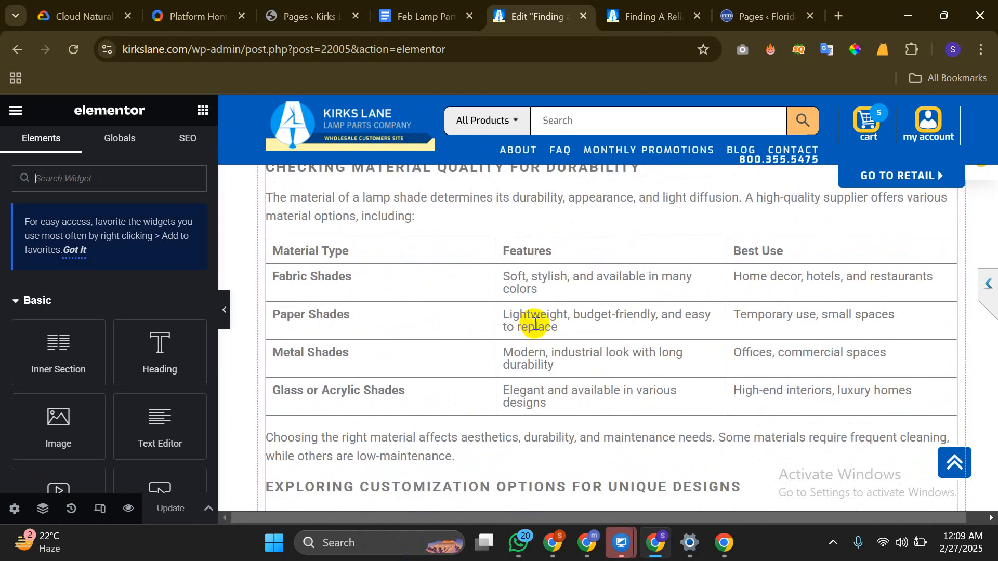
scroll(535, 324, up, 2)
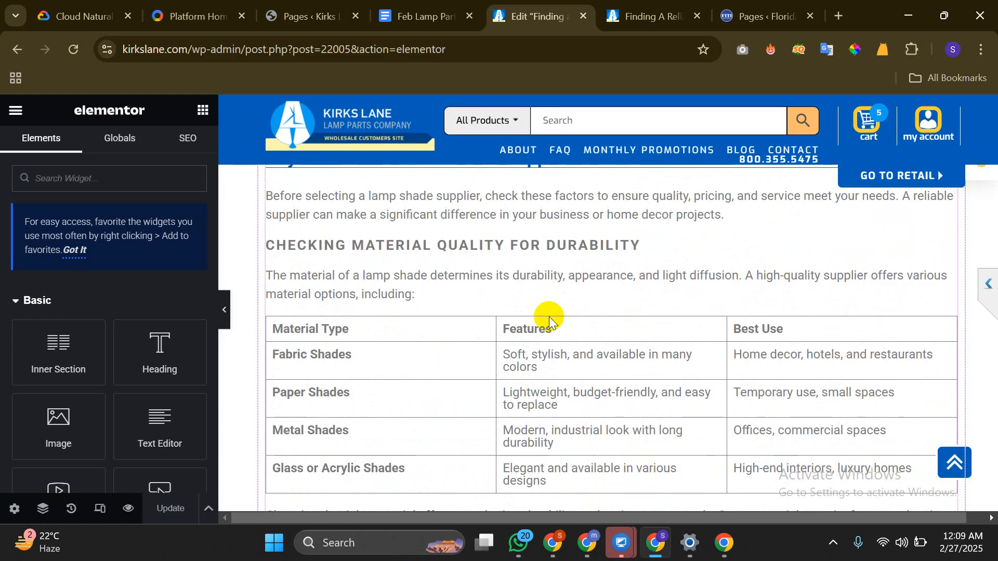
click(546, 316)
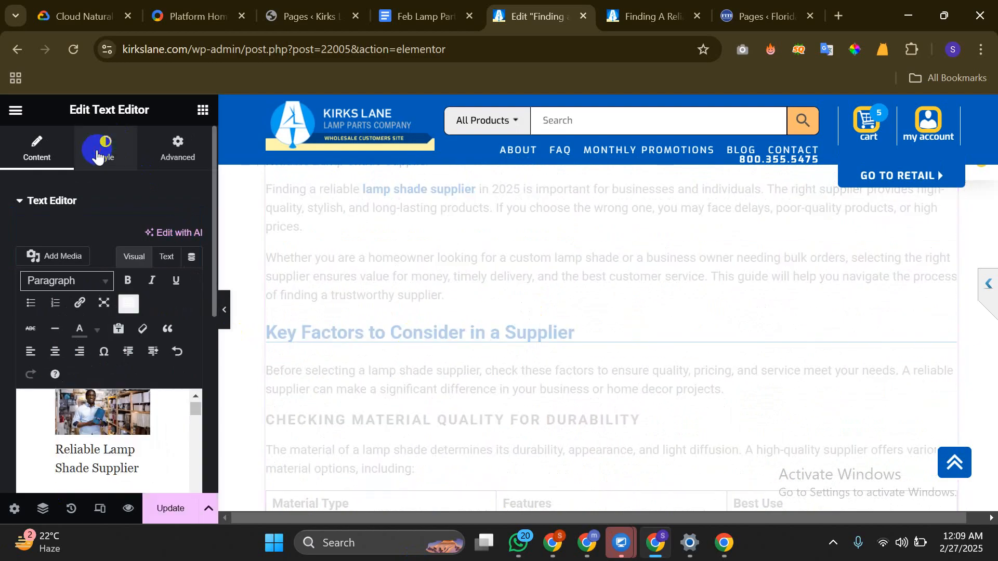
click(98, 155)
click(192, 271)
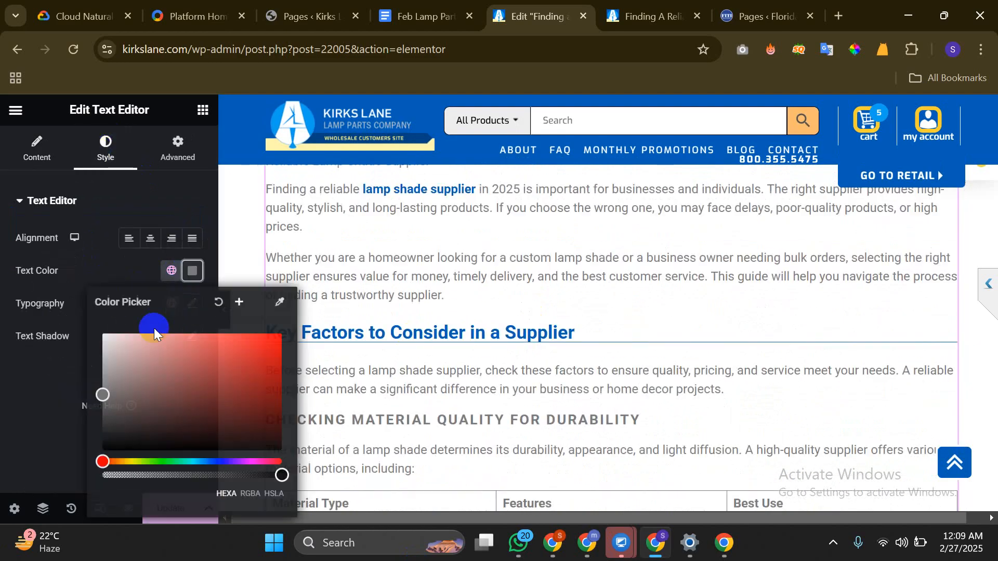
drag(140, 368, 73, 486)
click(35, 423)
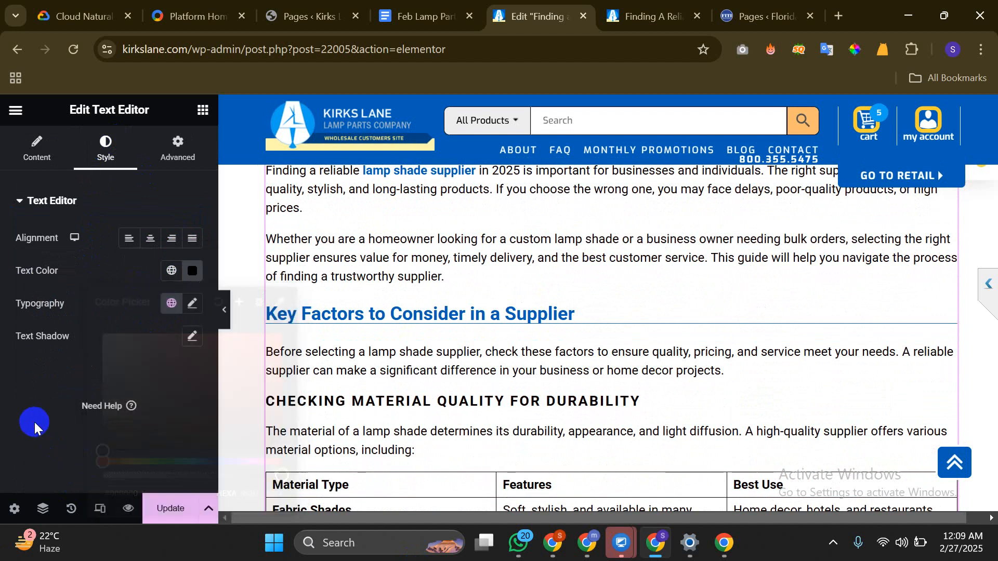
click(16, 153)
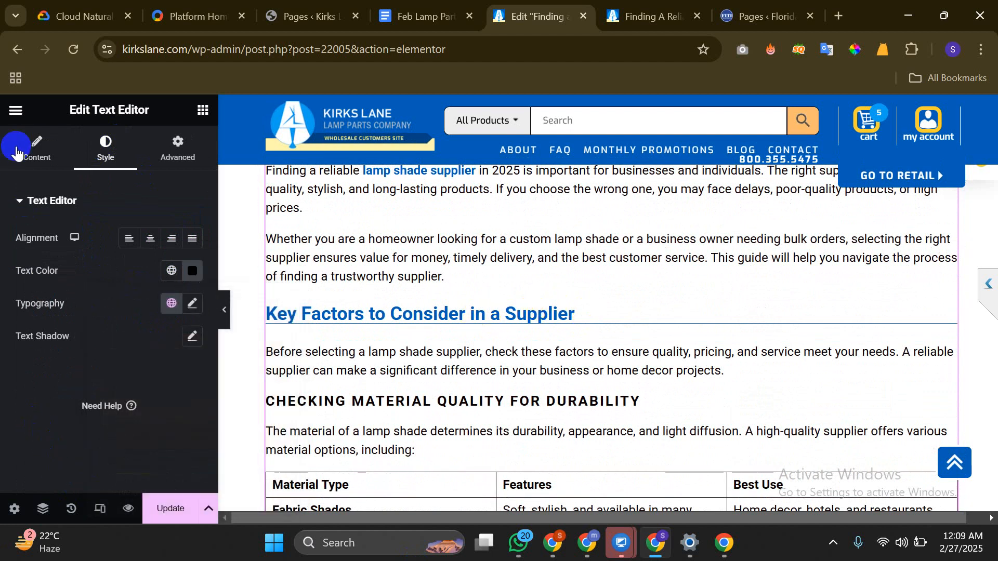
scroll(54, 378, down, 3)
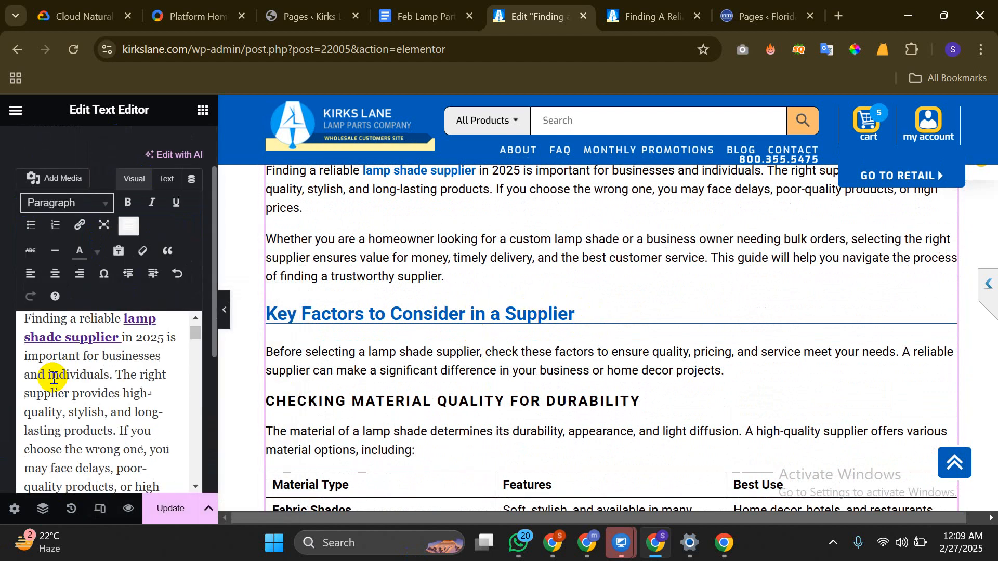
scroll(56, 374, down, 1)
scroll(55, 375, up, 3)
click(105, 374)
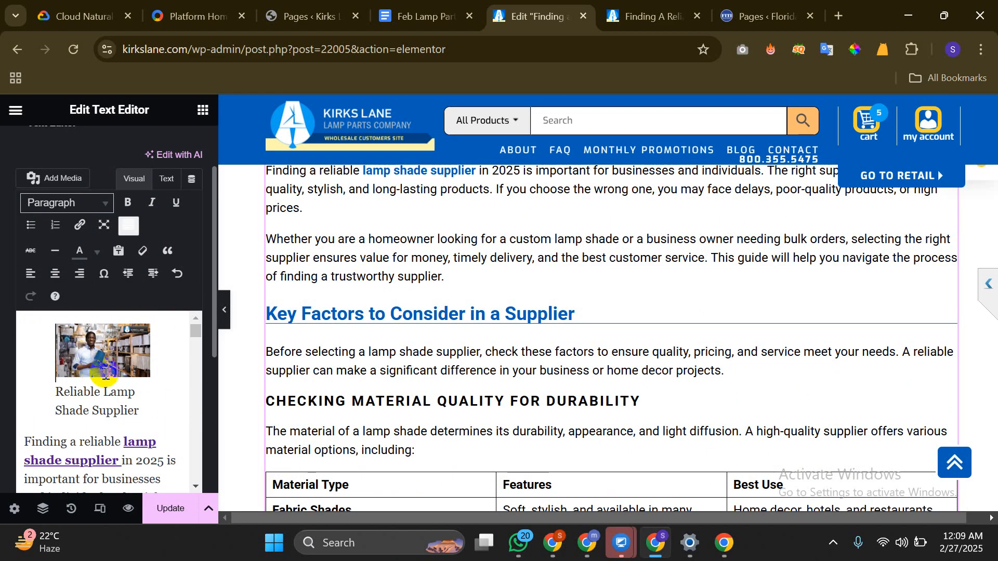
scroll(559, 348, up, 6)
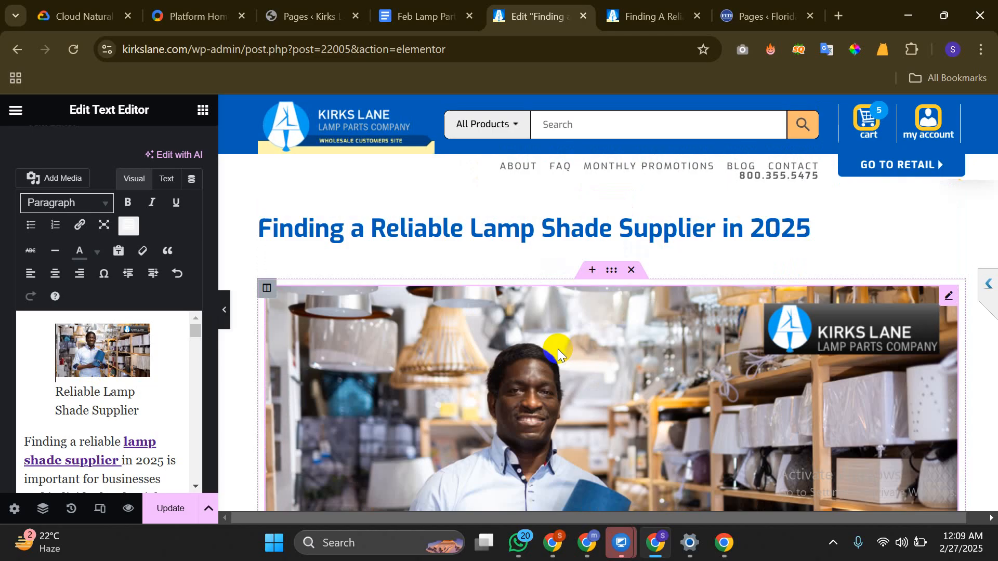
scroll(557, 348, down, 10)
scroll(558, 349, down, 10)
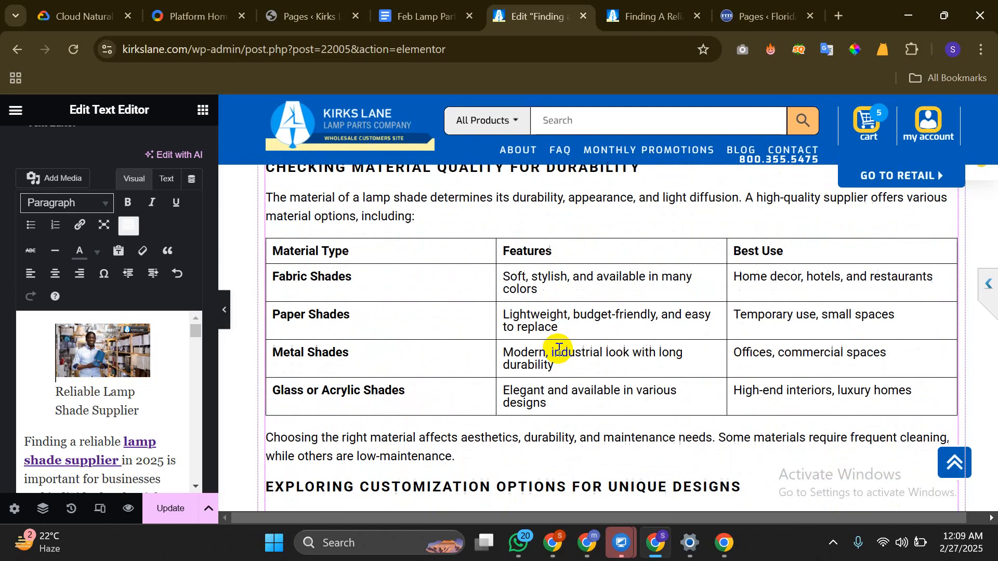
scroll(558, 348, down, 5)
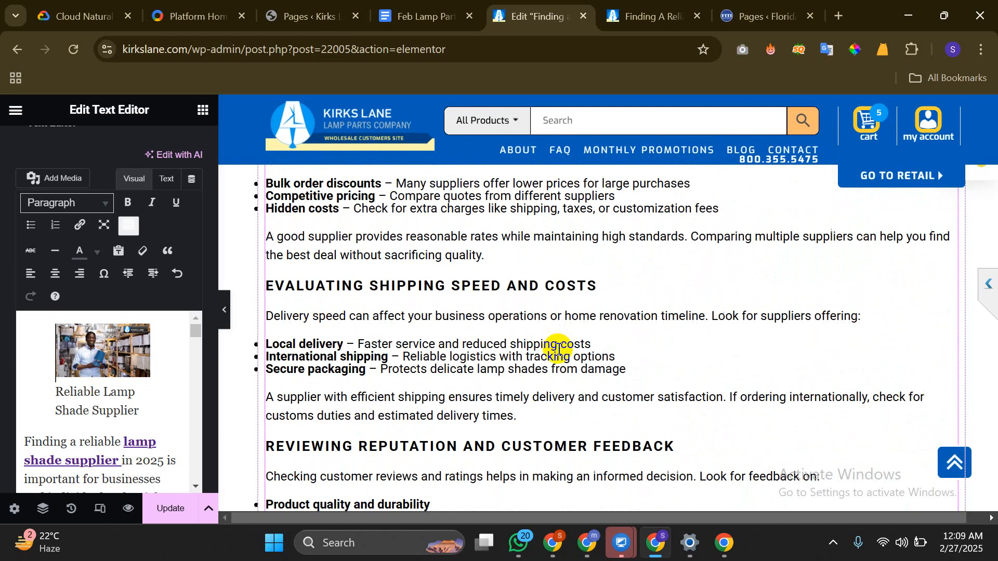
scroll(66, 430, down, 10)
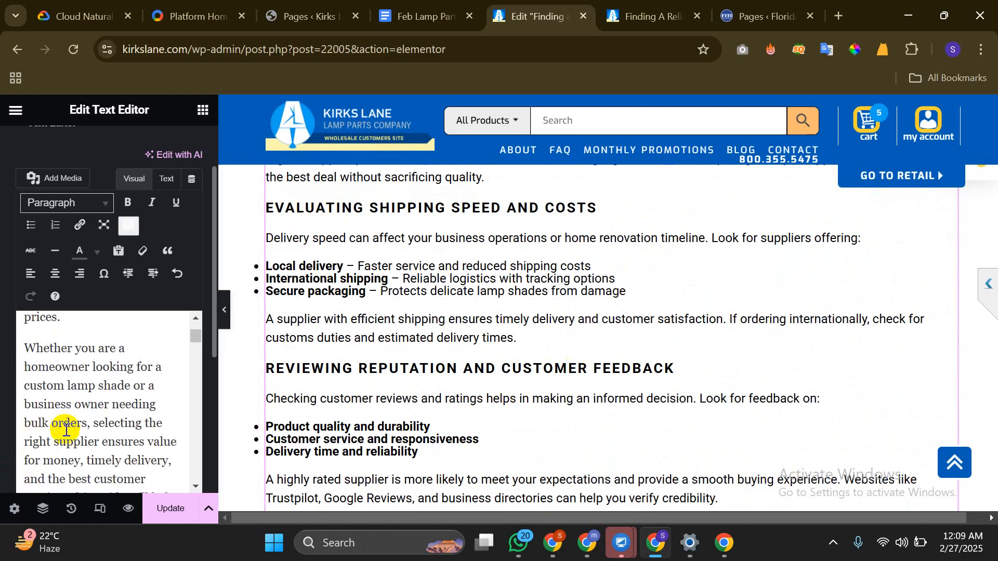
scroll(66, 430, down, 10)
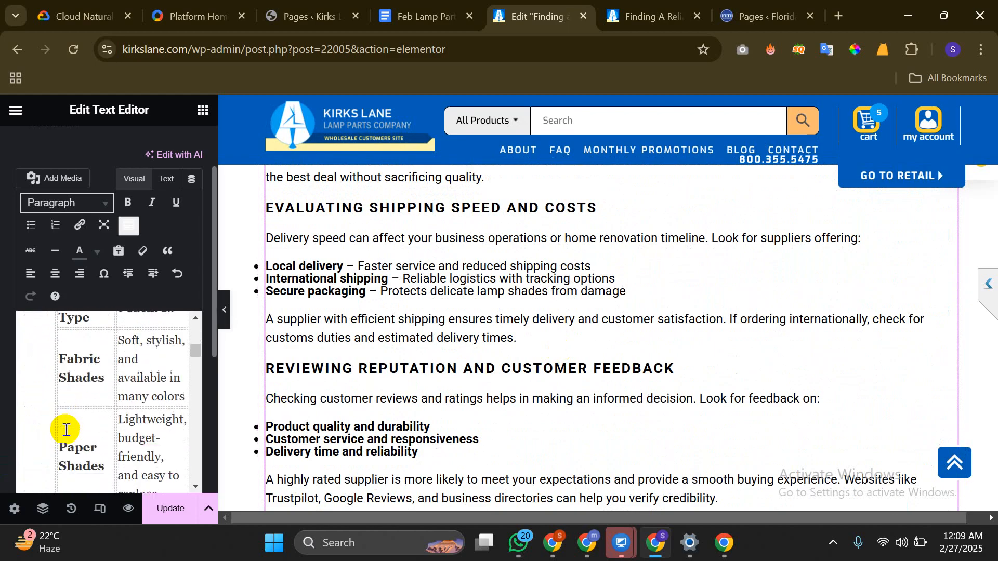
scroll(66, 430, up, 3)
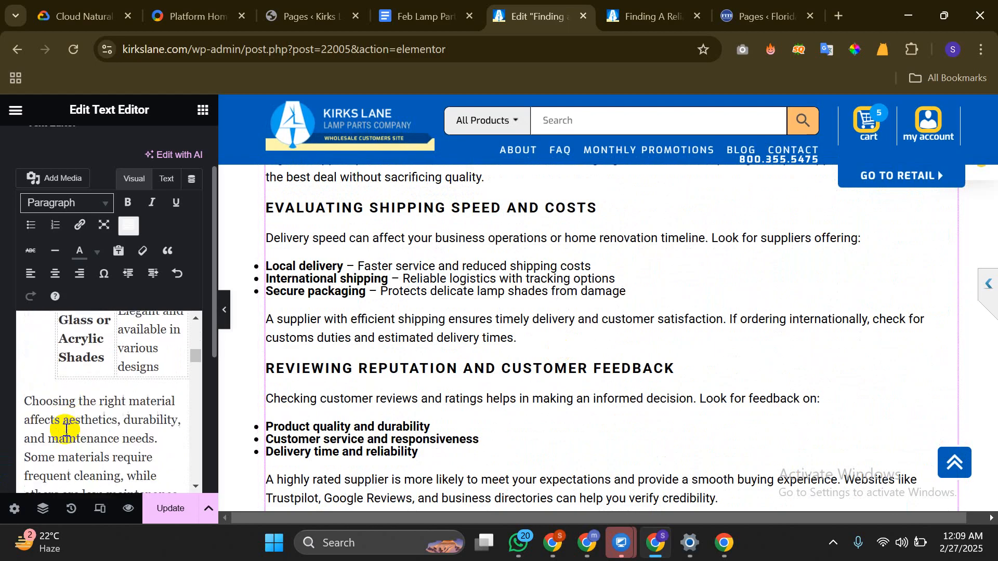
scroll(66, 430, down, 8)
scroll(66, 430, up, 1)
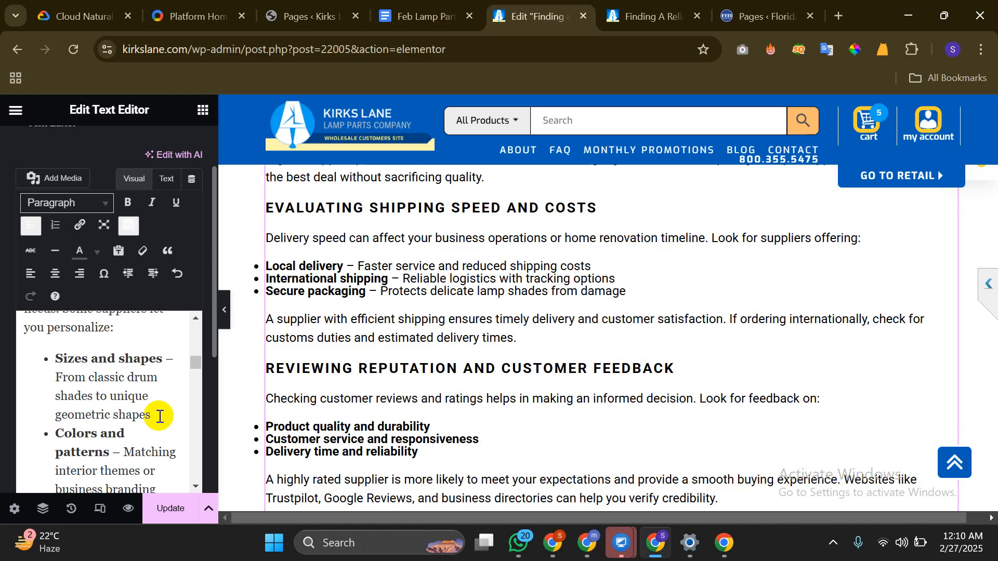
Add a blank line after the geometric shapes item and remove the stray empty bullets
key(Return)
key(Return)
key(Return)
key(Return)
key(Return)
key(Return)
key(Return)
key(Return)
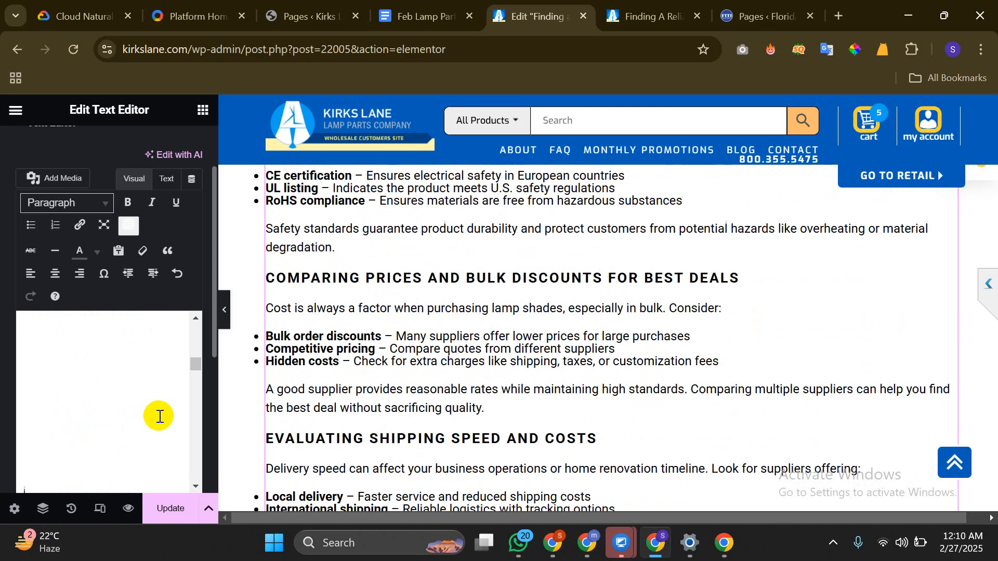
key(BackSpace)
key(BackSpace)
key(BackSpace)
key(BackSpace)
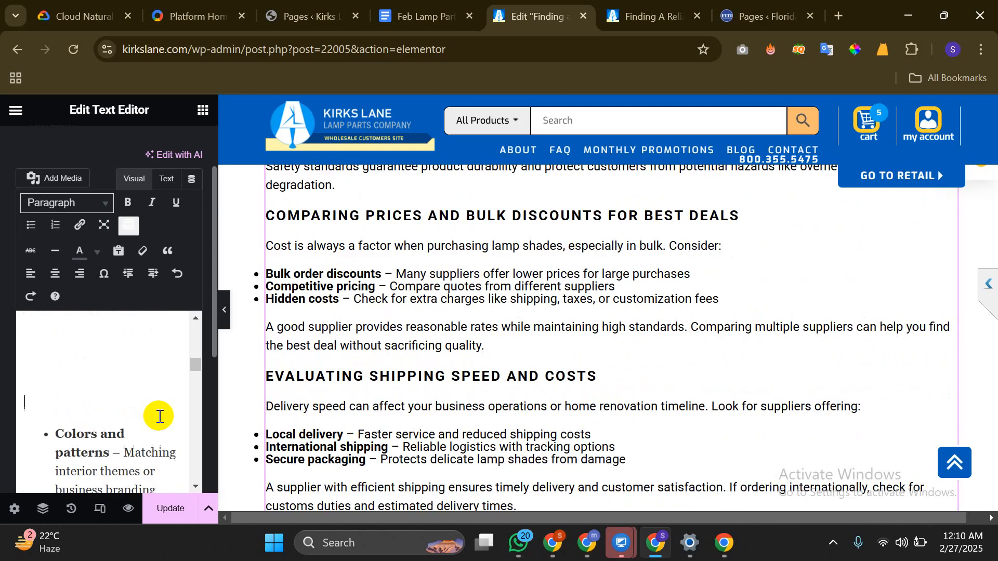
key(BackSpace)
key(BackSpace)
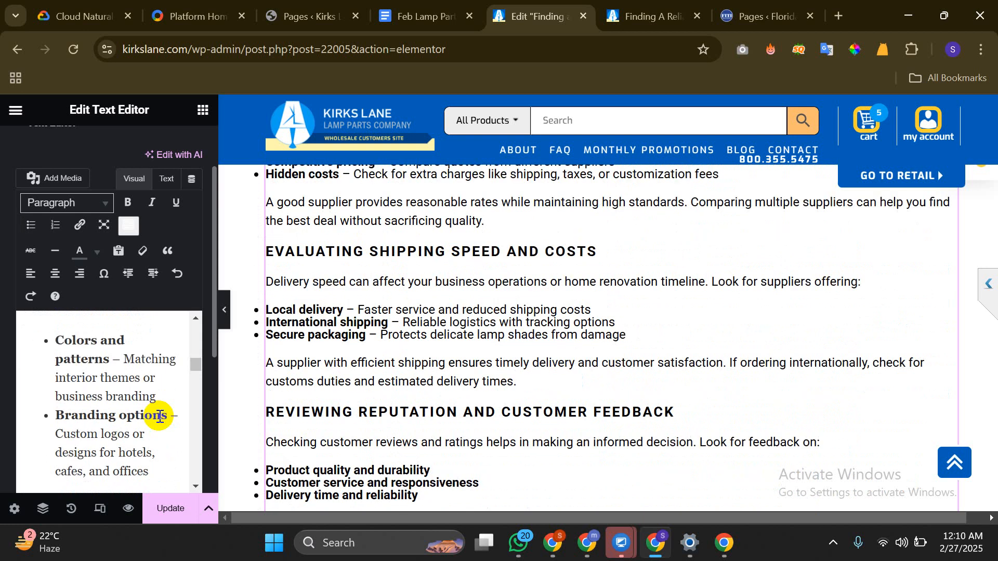
scroll(159, 416, up, 1)
key(BackSpace)
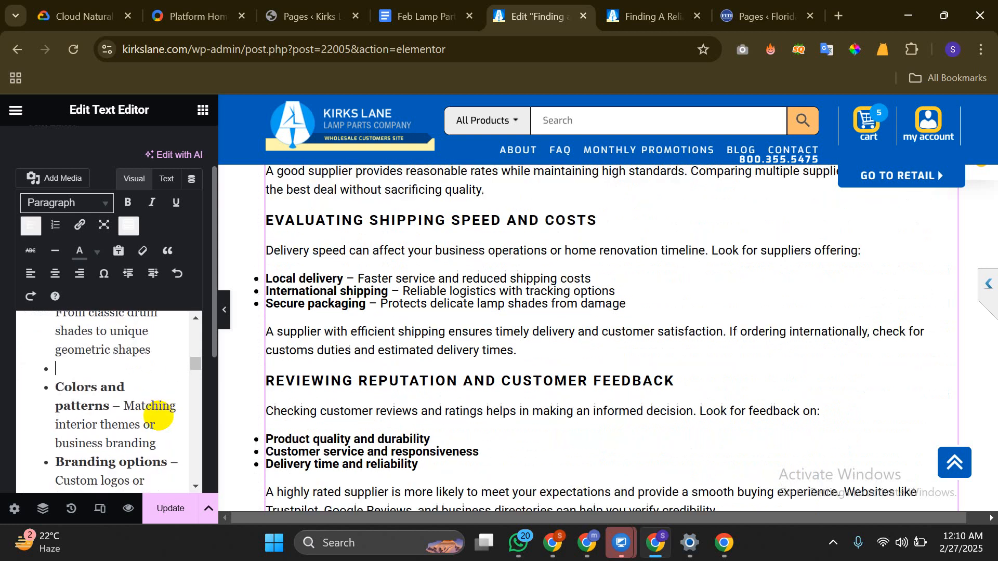
key(BackSpace)
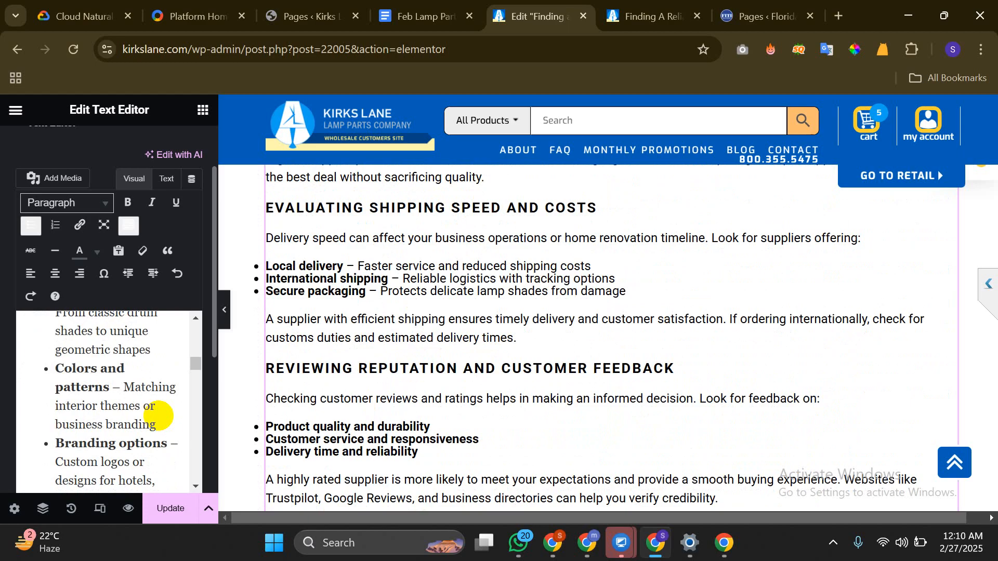
key(Return)
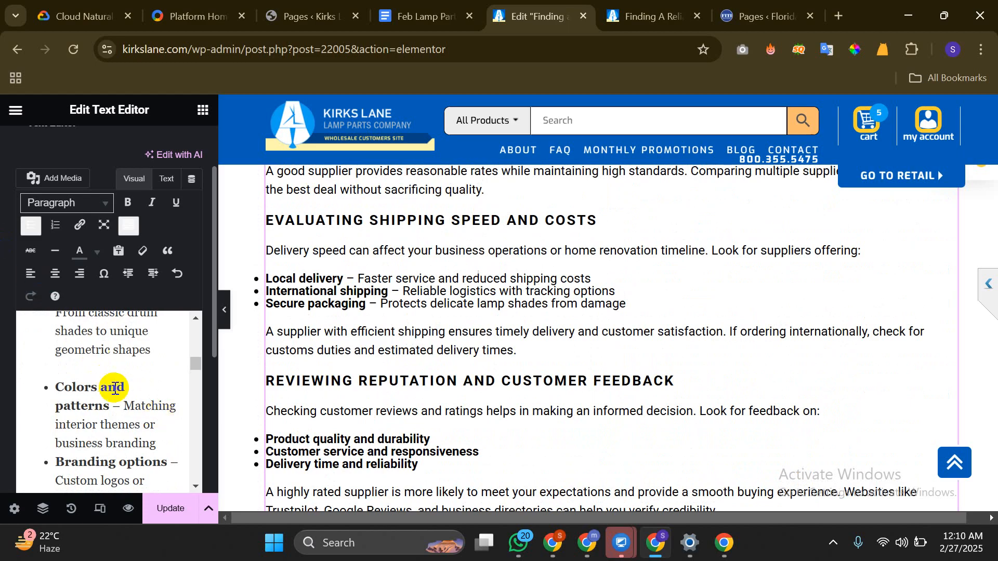
Add a blank line after Branding options and delete the empty bullets after 'cafes, and offices'
scroll(134, 383, down, 2)
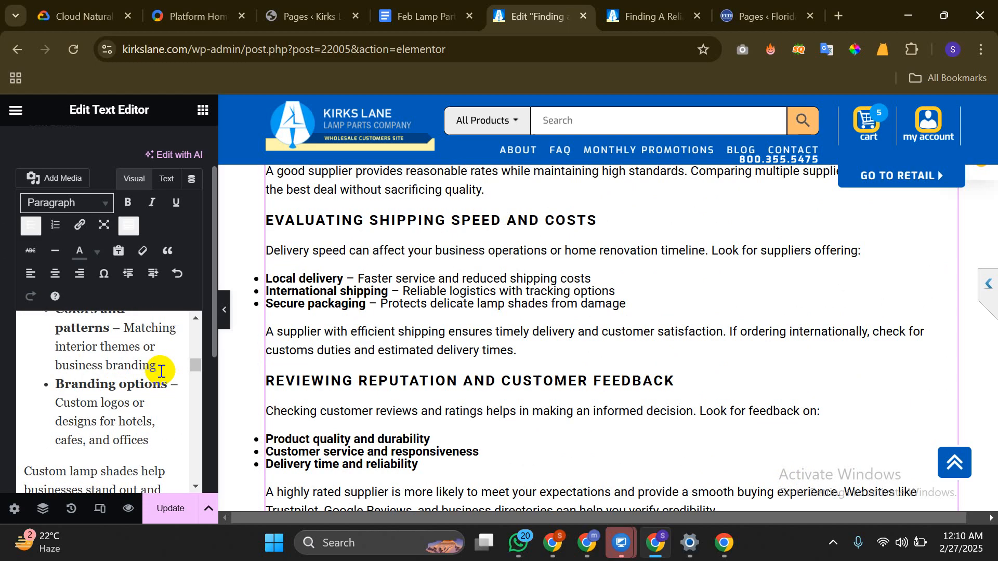
scroll(158, 368, down, 3)
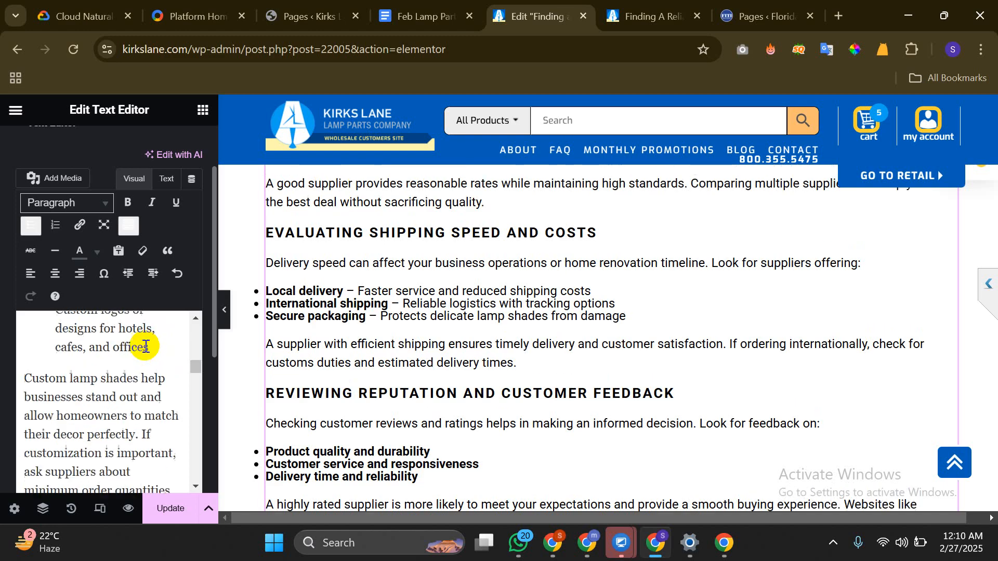
scroll(151, 366, up, 2)
key(Return)
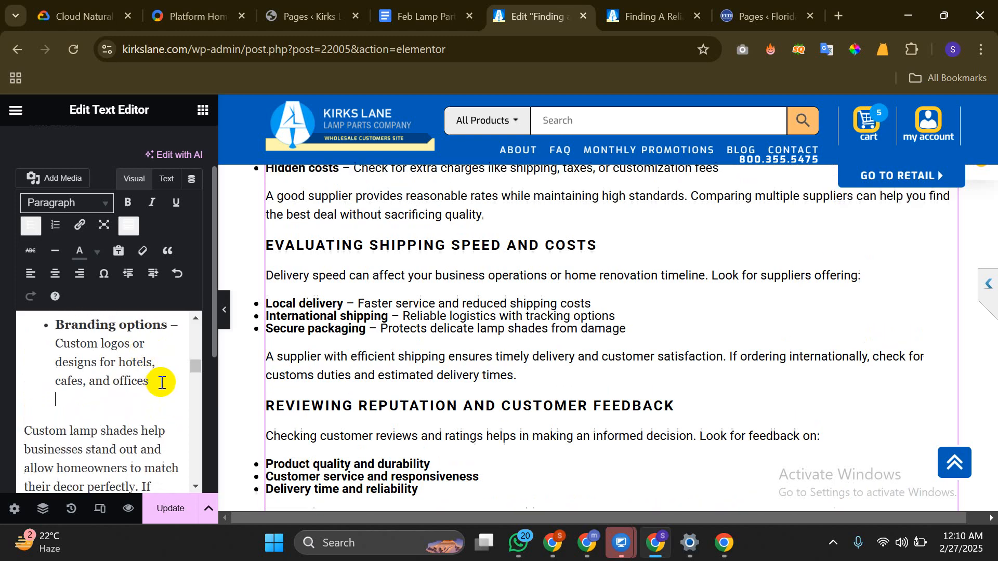
key(Return)
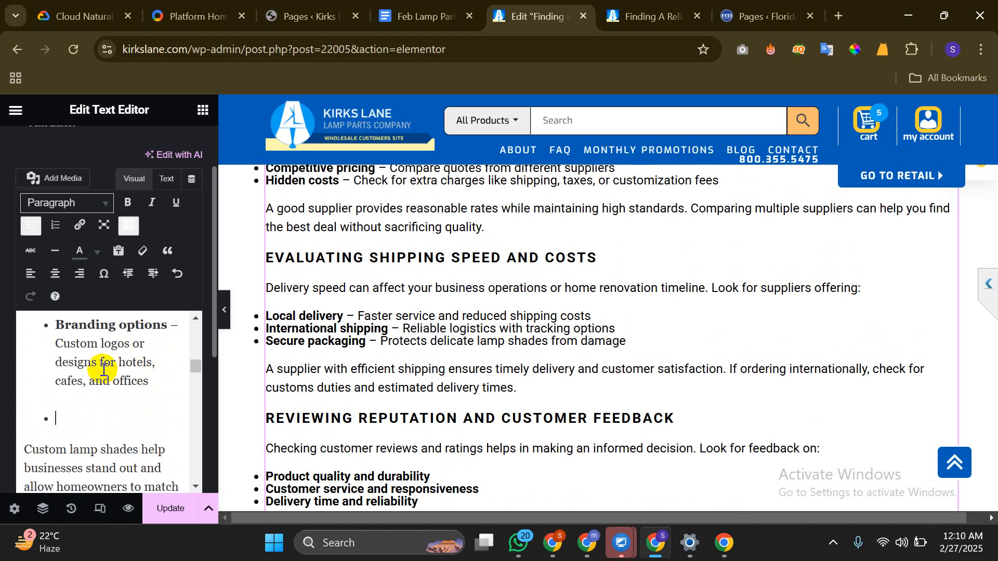
key(BackSpace)
key(BackSpace)
scroll(103, 369, down, 3)
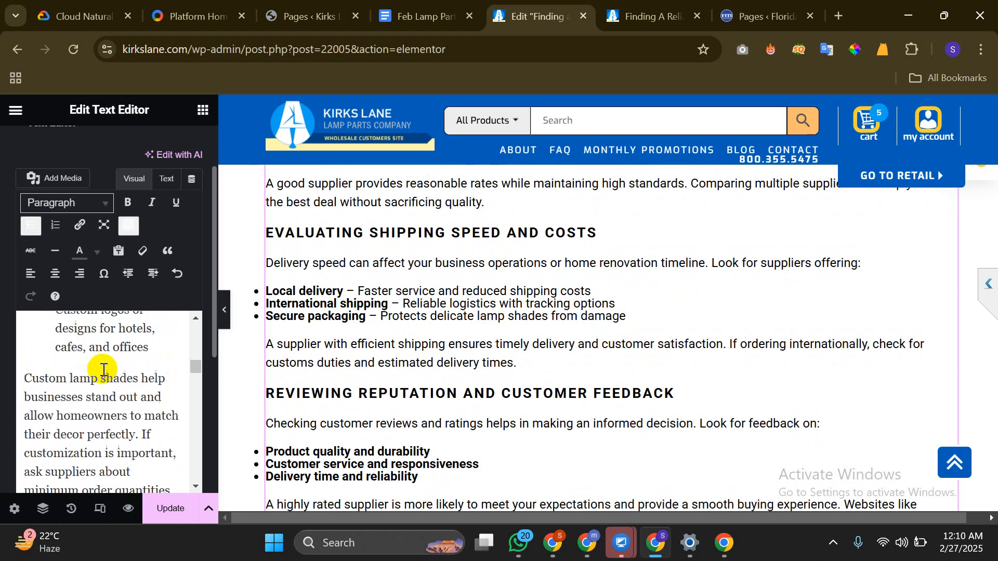
scroll(103, 369, down, 6)
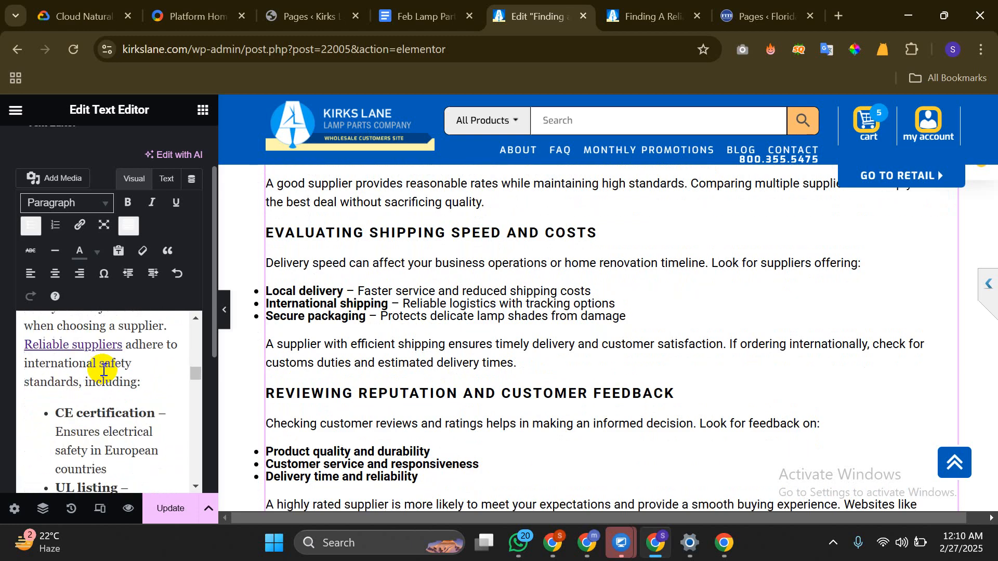
Add blank lines after the UL listing, Bulk order discounts and Competitive pricing items
click(118, 395)
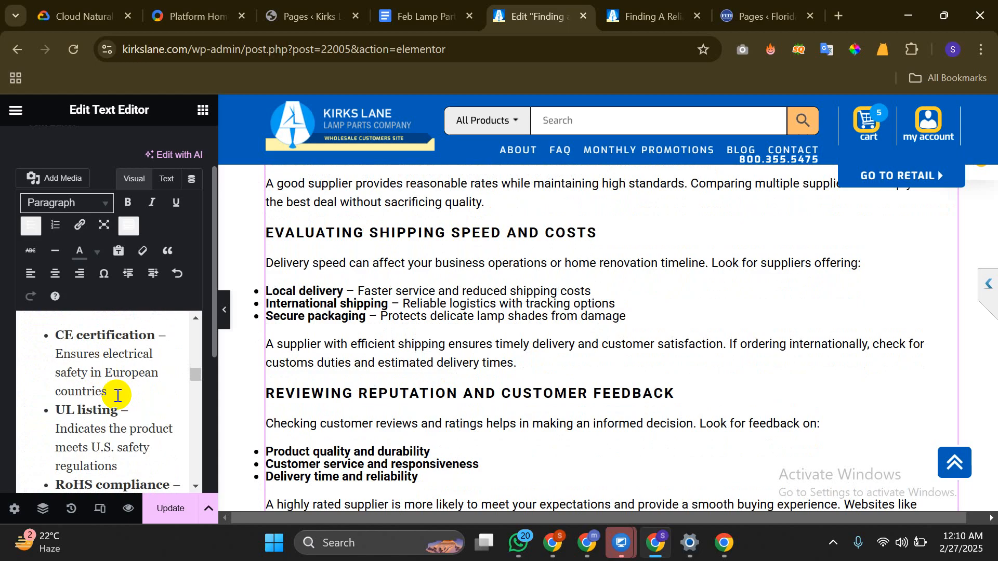
scroll(117, 395, down, 5)
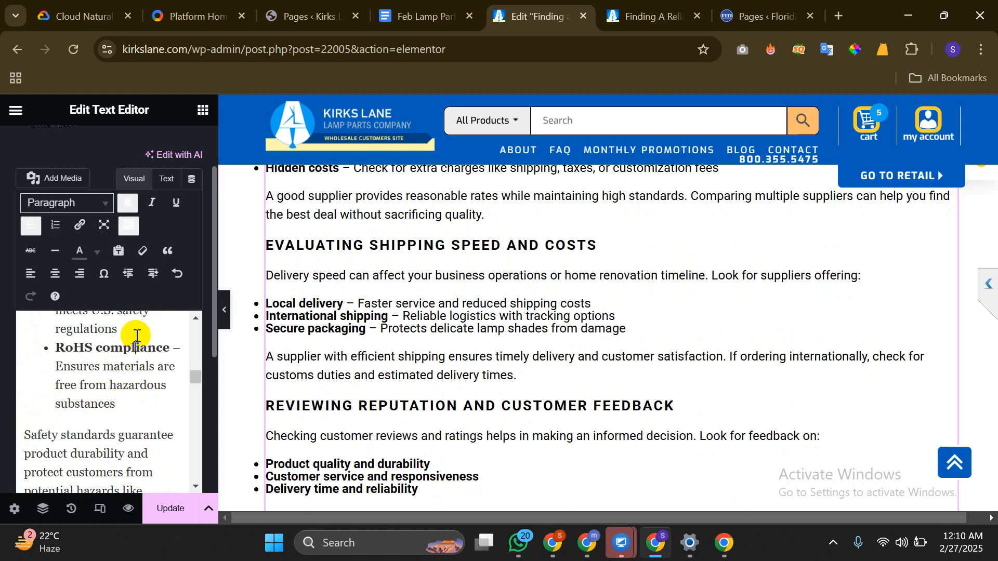
key(Return)
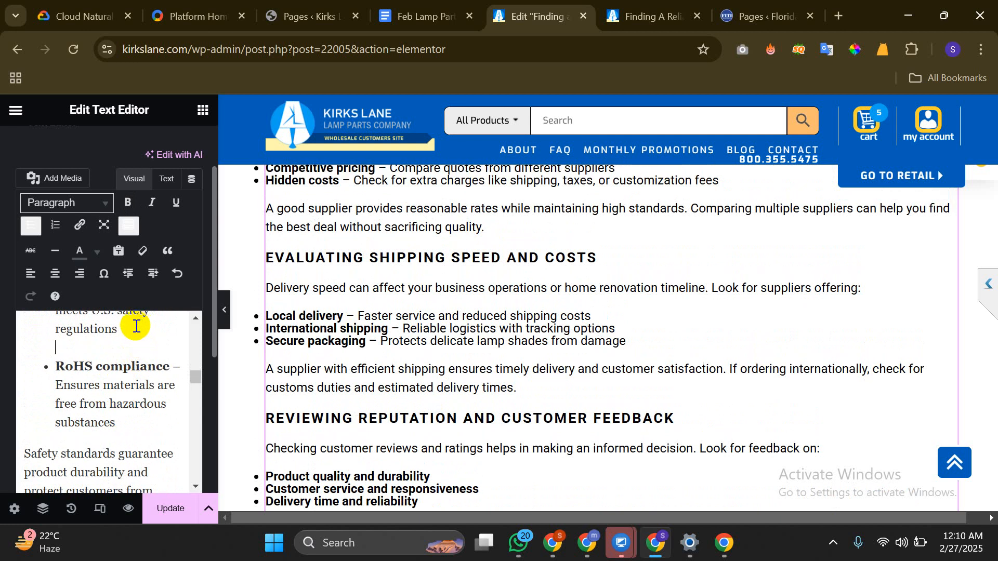
scroll(133, 326, down, 6)
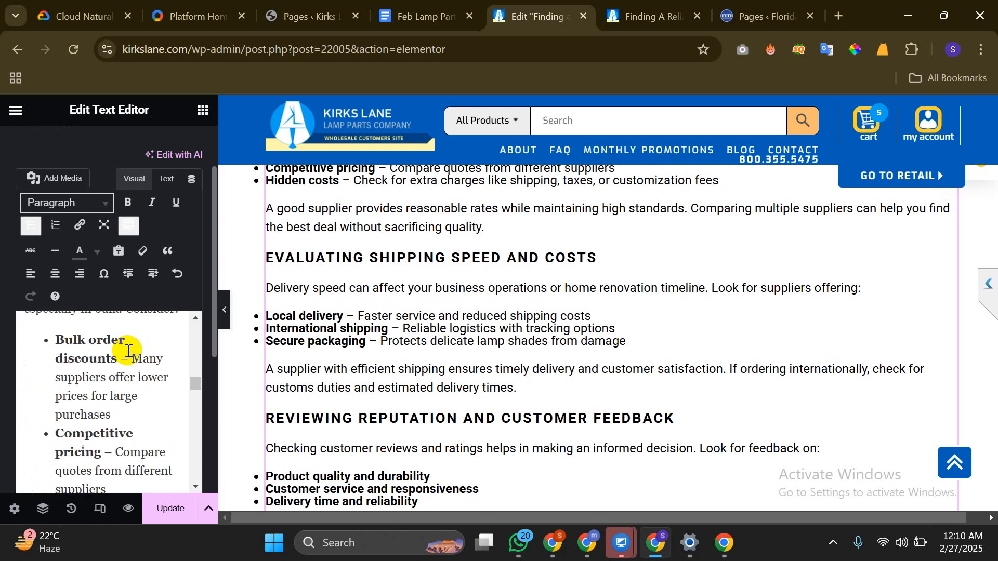
click(147, 410)
key(Return)
scroll(133, 415, down, 2)
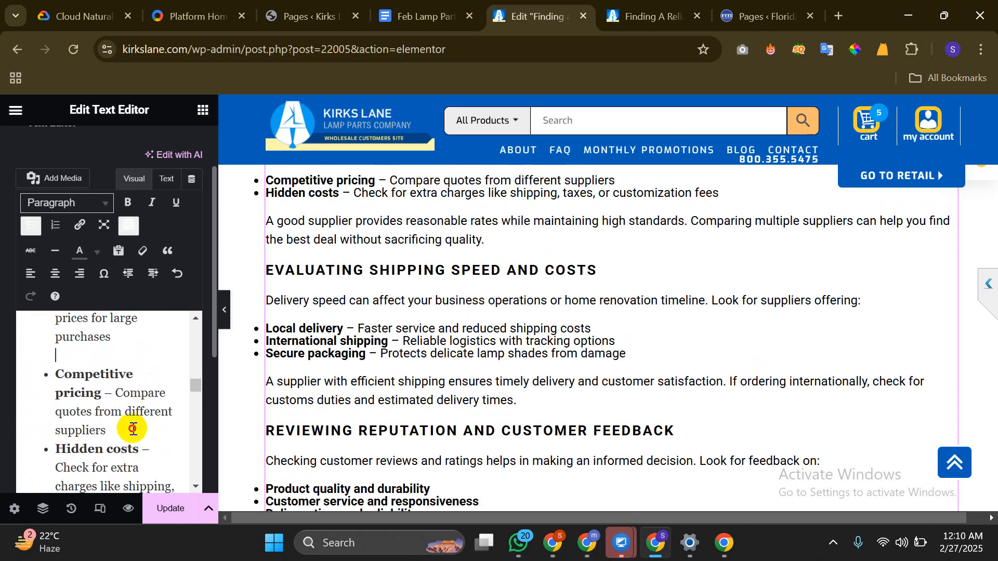
click(137, 422)
key(Return)
Add blank lines after the Local delivery and International shipping items
scroll(137, 415, down, 4)
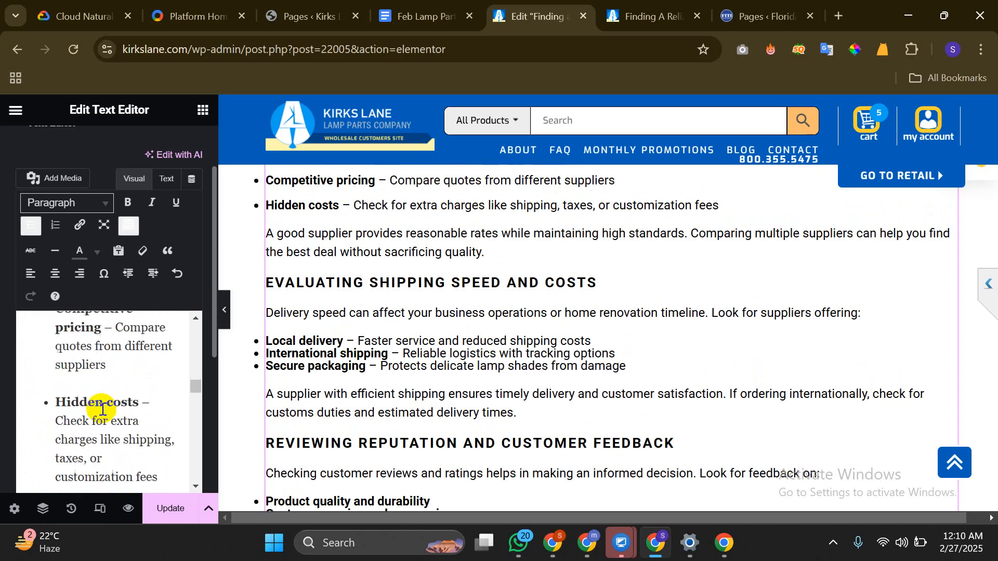
scroll(136, 400, down, 6)
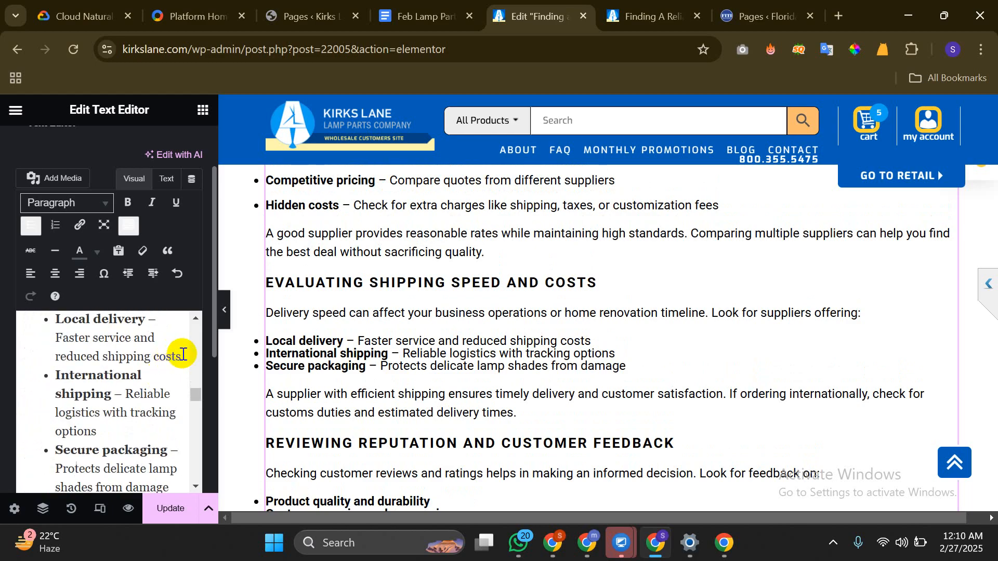
click(183, 364)
key(Return)
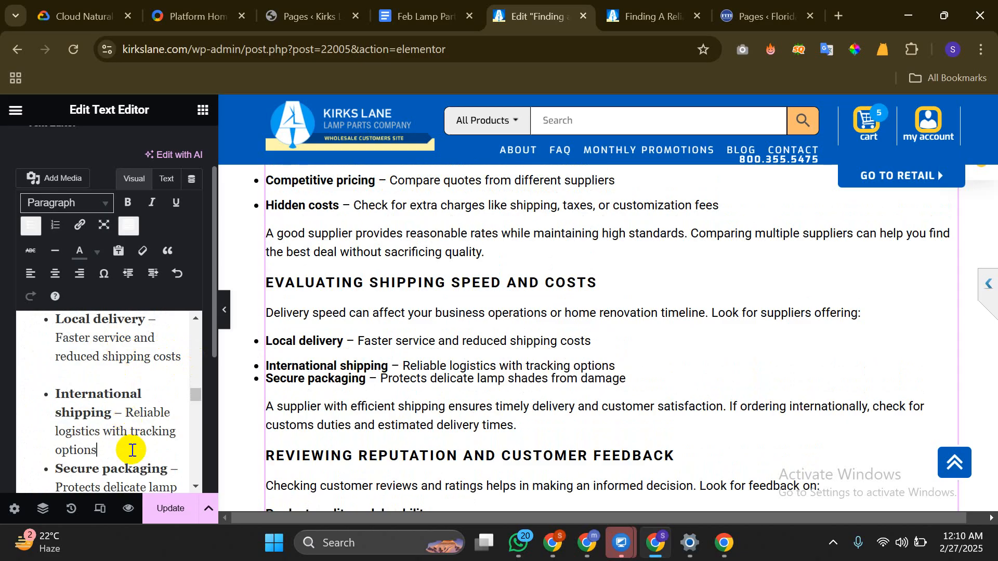
key(Return)
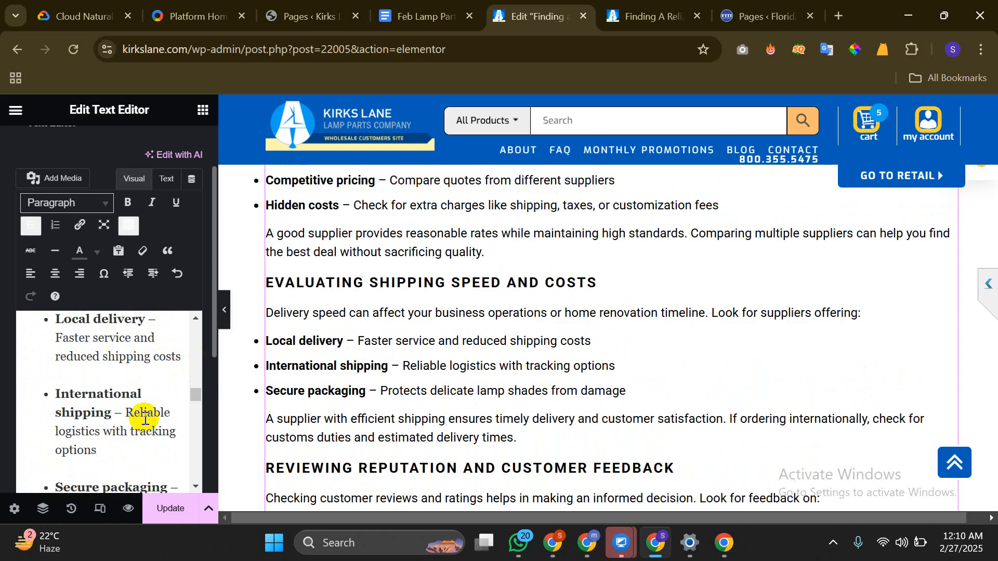
scroll(140, 411, down, 2)
scroll(139, 410, down, 1)
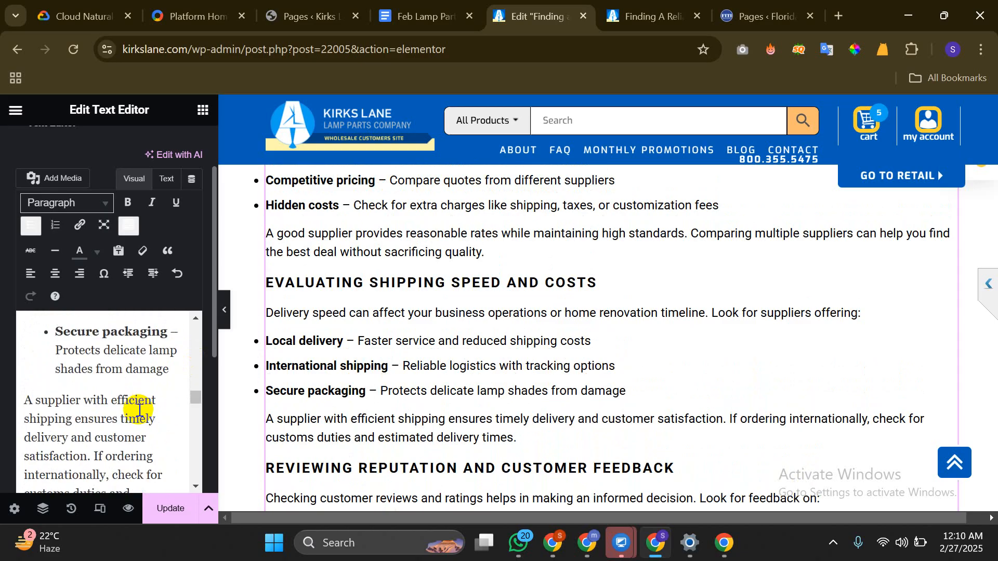
scroll(139, 411, down, 6)
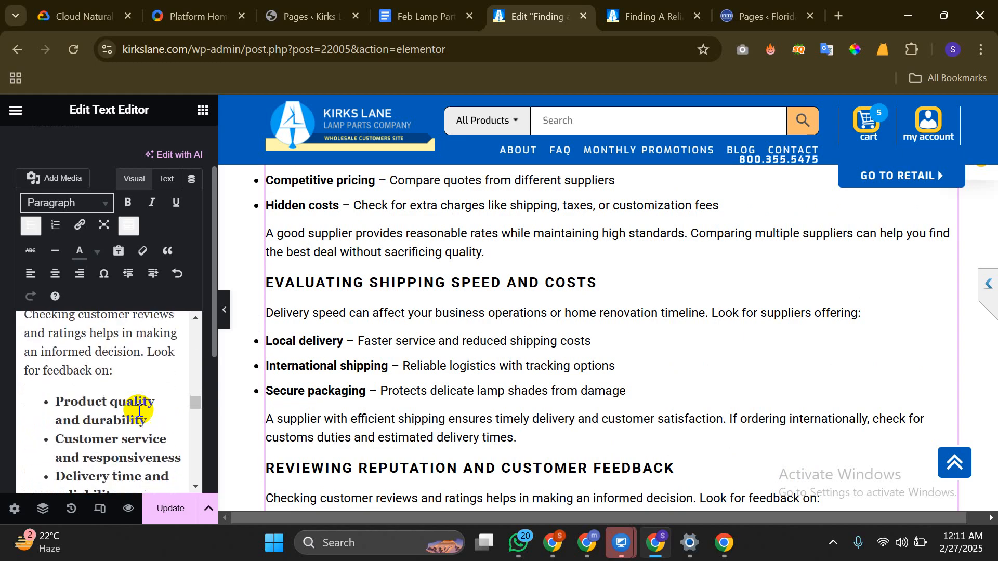
scroll(138, 408, down, 3)
scroll(138, 408, up, 4)
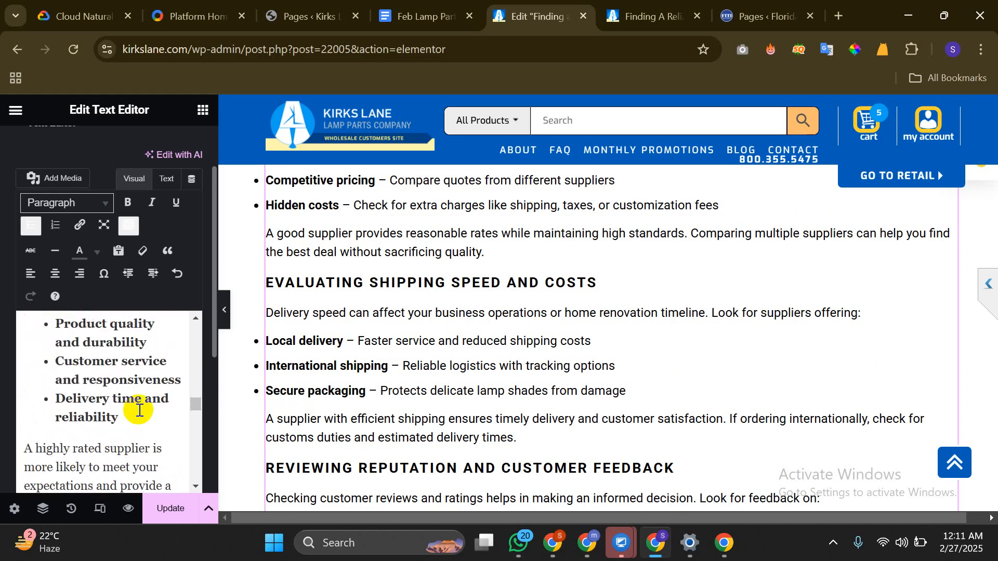
Add soft blank lines after the Product quality and Customer service feedback items
click(158, 419)
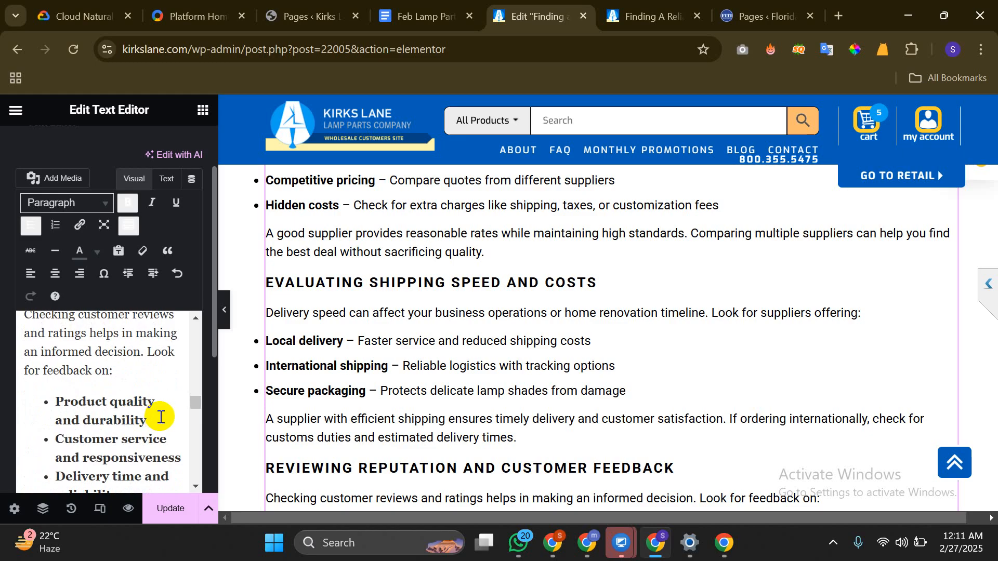
key(shift+Return)
scroll(138, 403, down, 2)
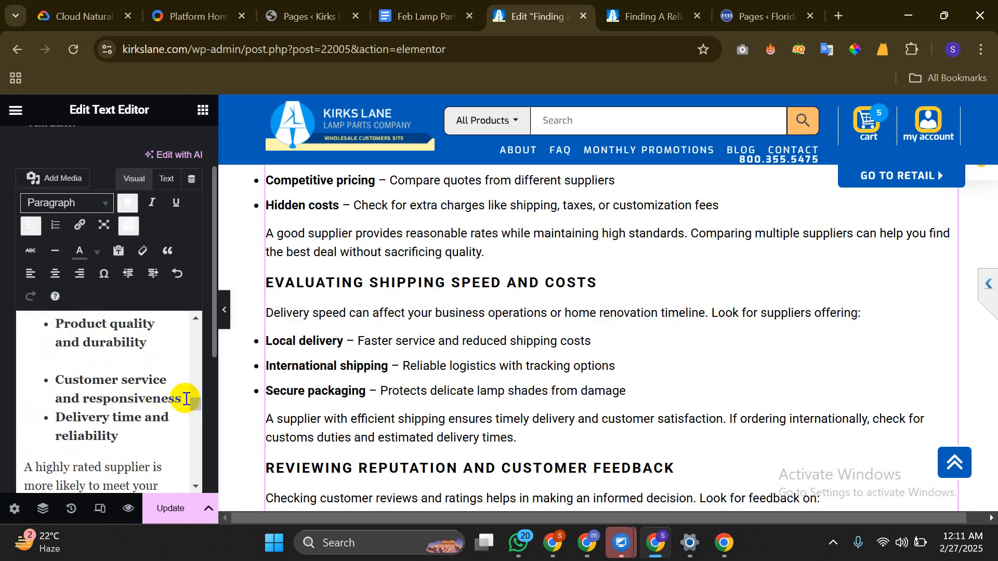
key(shift+Return)
scroll(141, 390, down, 2)
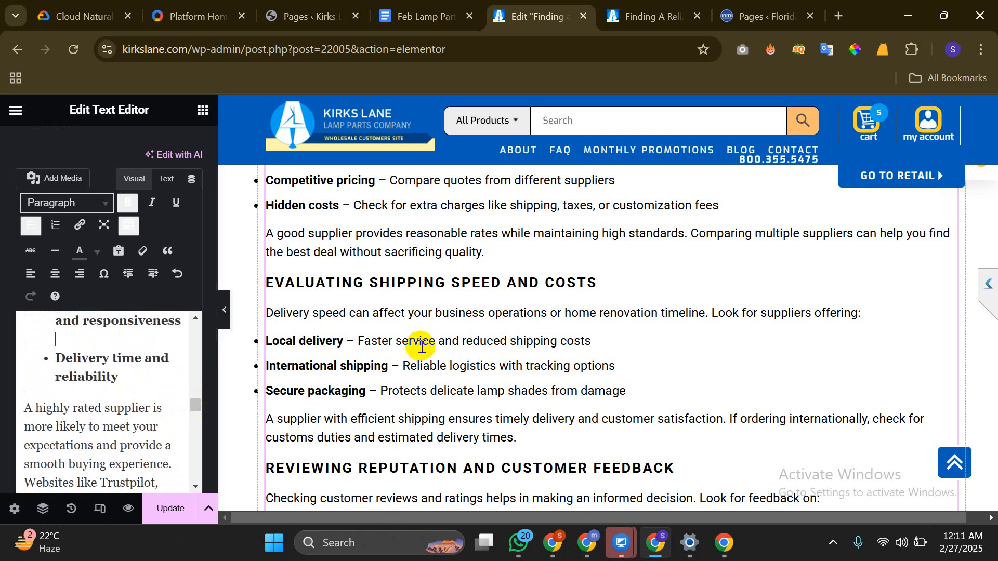
scroll(421, 347, down, 6)
Insert soft blank lines after the Alibaba, firsthand and 'manufacturers directly' bullets
scroll(93, 377, down, 5)
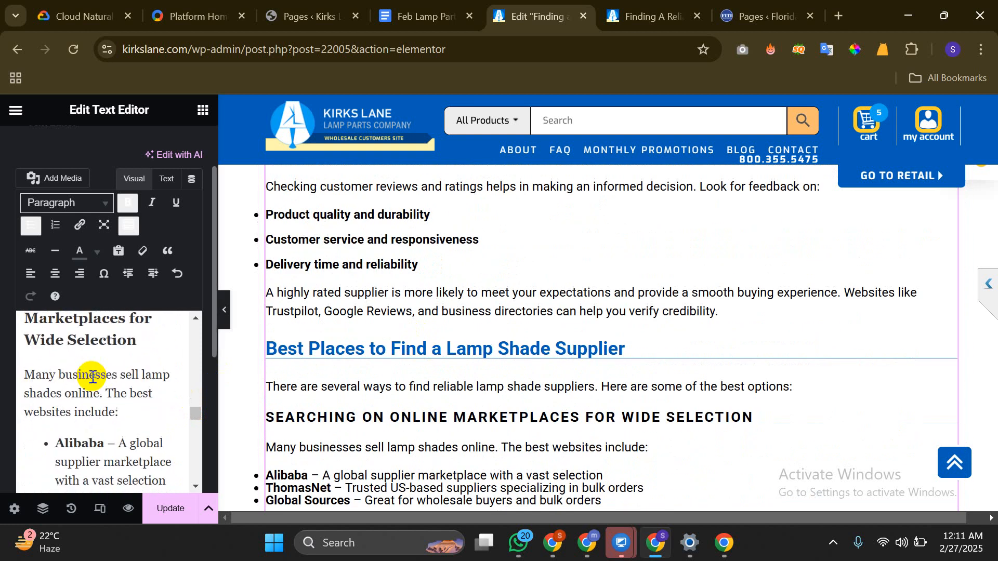
scroll(92, 376, down, 2)
click(165, 403)
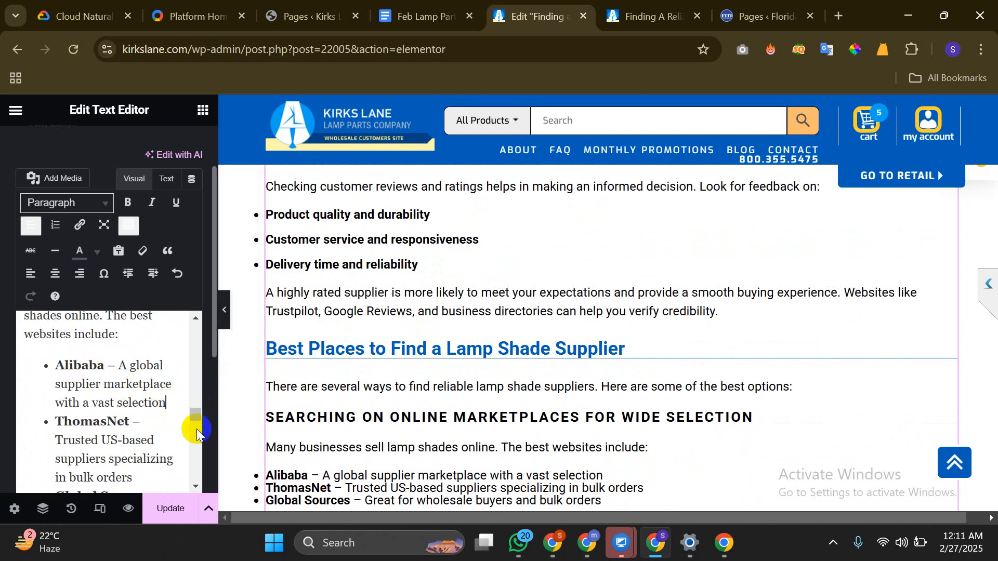
key(shift+Return)
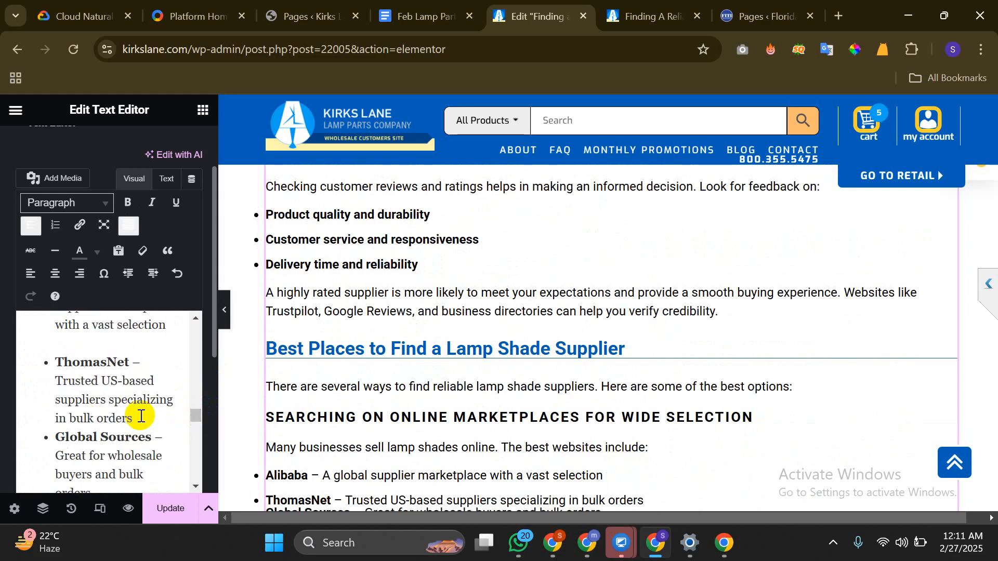
scroll(138, 414, down, 2)
scroll(91, 408, down, 8)
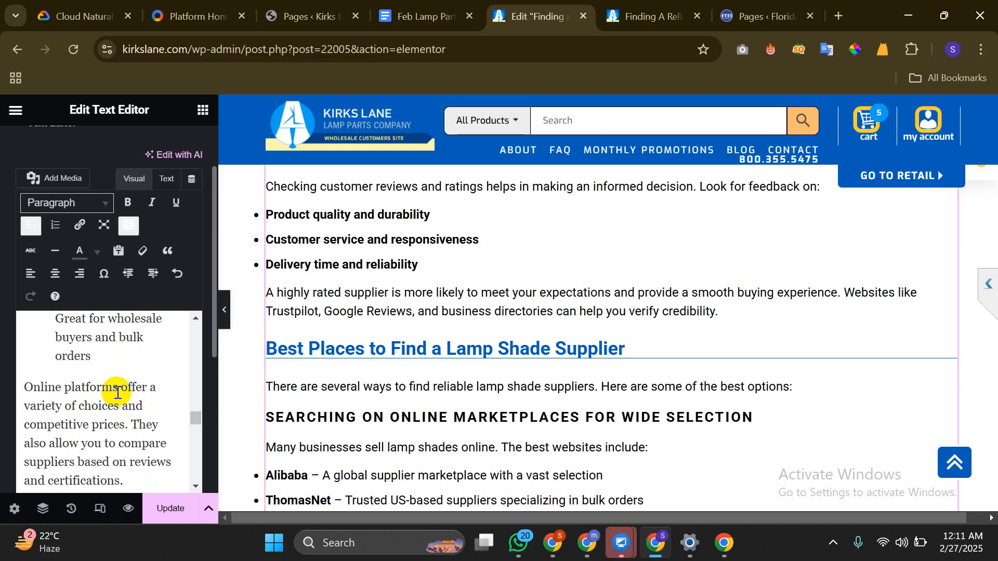
scroll(116, 387, down, 4)
scroll(126, 392, up, 2)
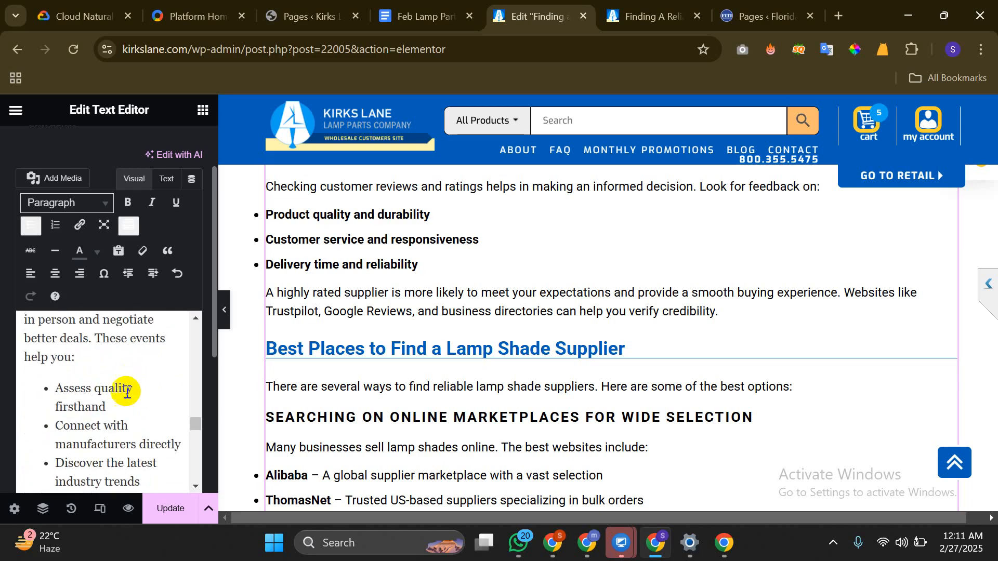
click(127, 403)
key(shift+Return)
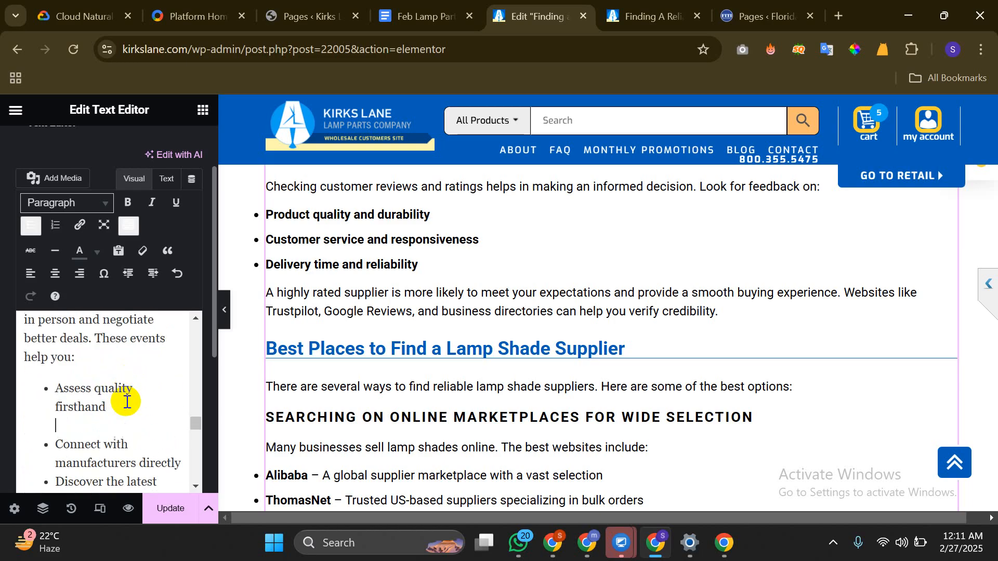
scroll(104, 397, down, 2)
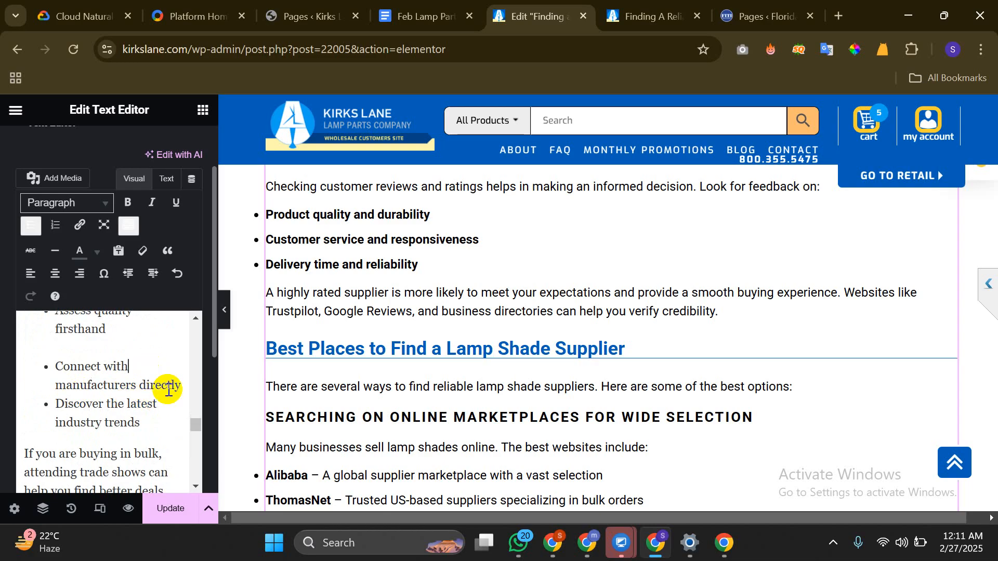
key(shift+Return)
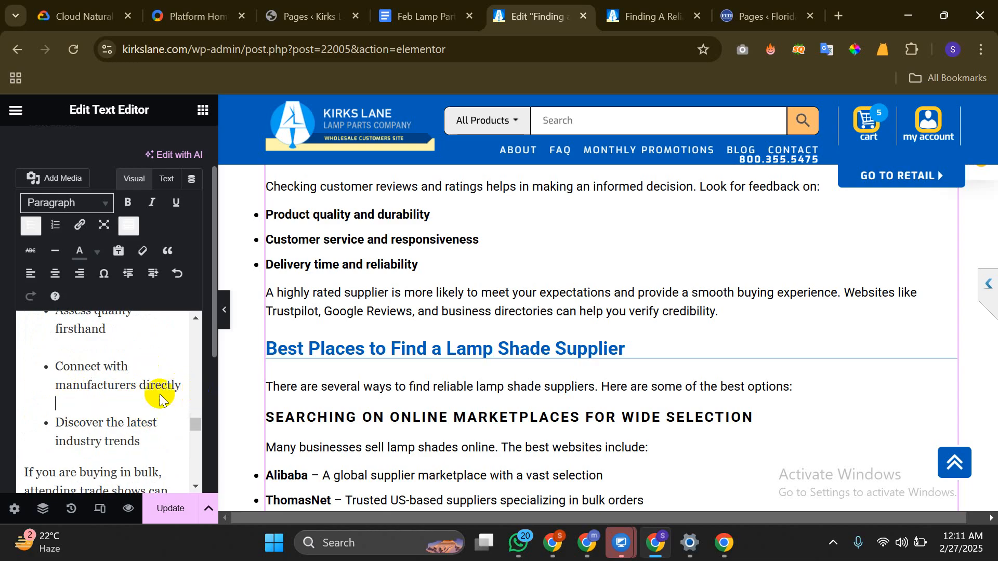
Insert soft blank lines after the 'reputable suppliers' and 'proven track record' bullets
scroll(97, 394, down, 3)
scroll(97, 394, down, 3)
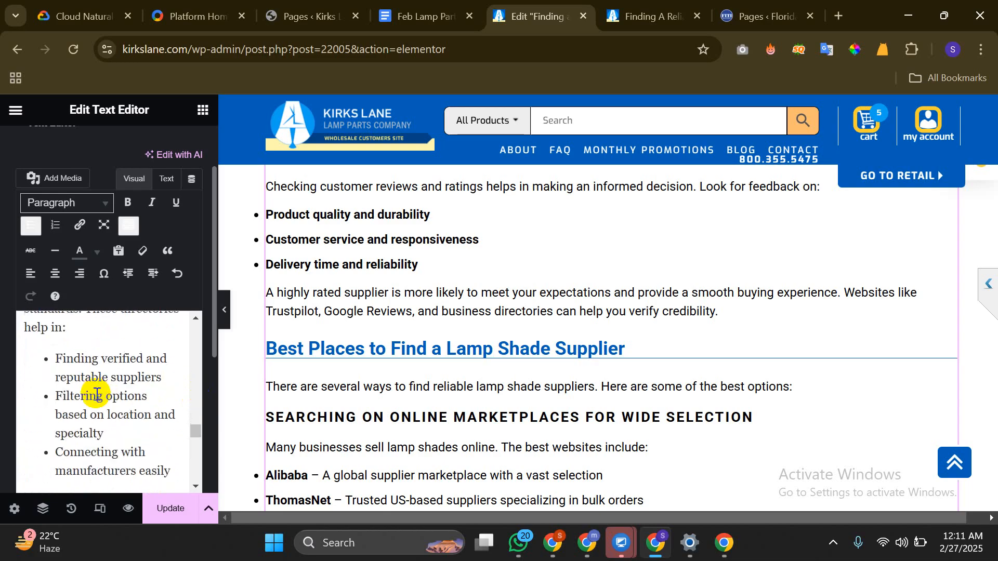
scroll(160, 398, up, 1)
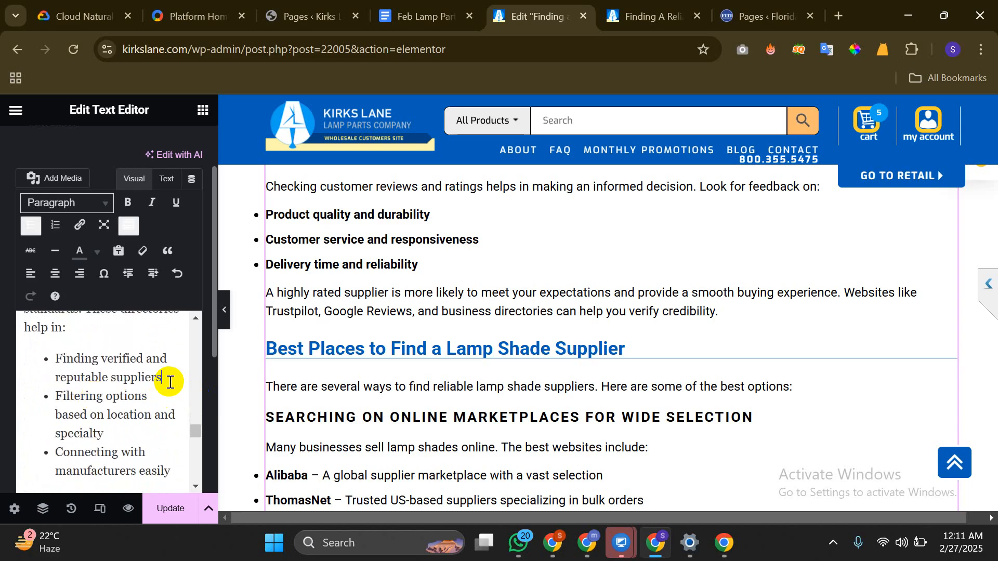
click(171, 378)
key(shift+Return)
scroll(132, 382, down, 1)
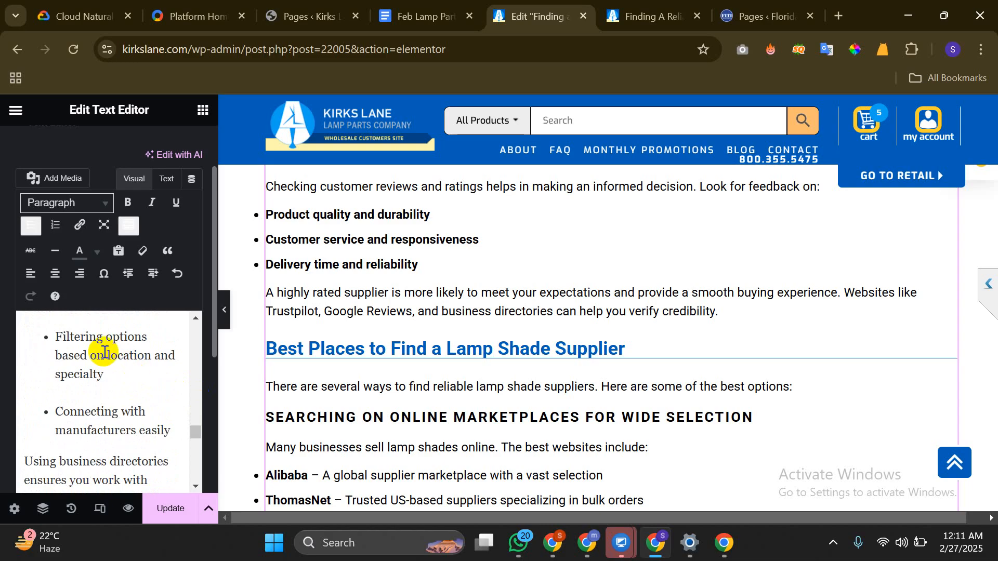
scroll(102, 350, down, 4)
scroll(105, 352, down, 2)
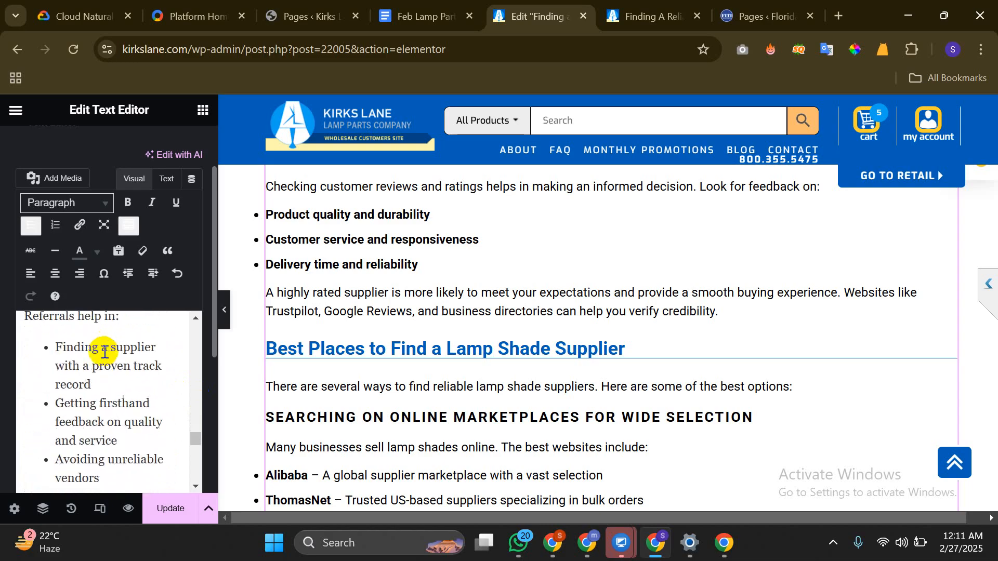
click(121, 378)
key(shift+Return)
scroll(132, 382, down, 1)
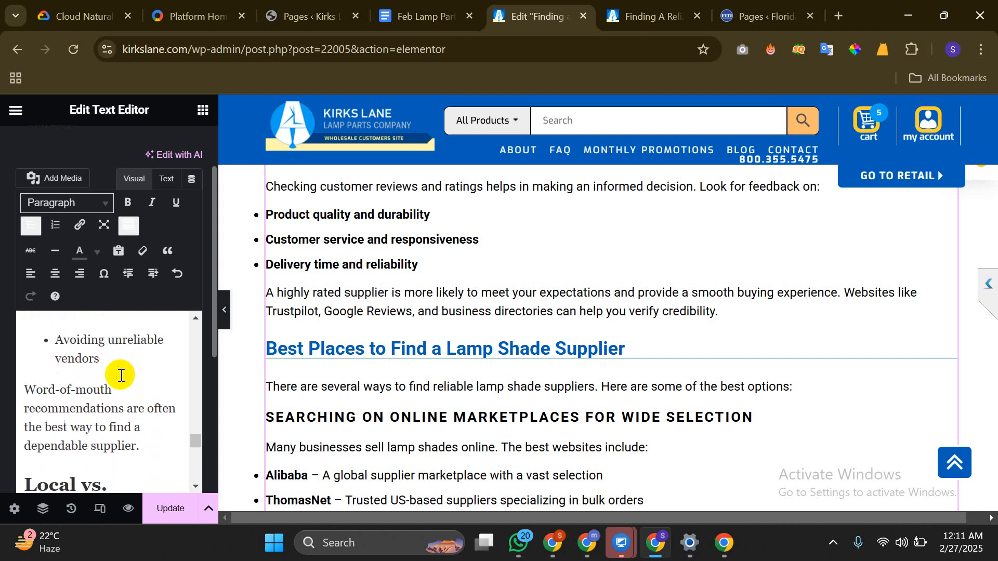
scroll(121, 377, down, 15)
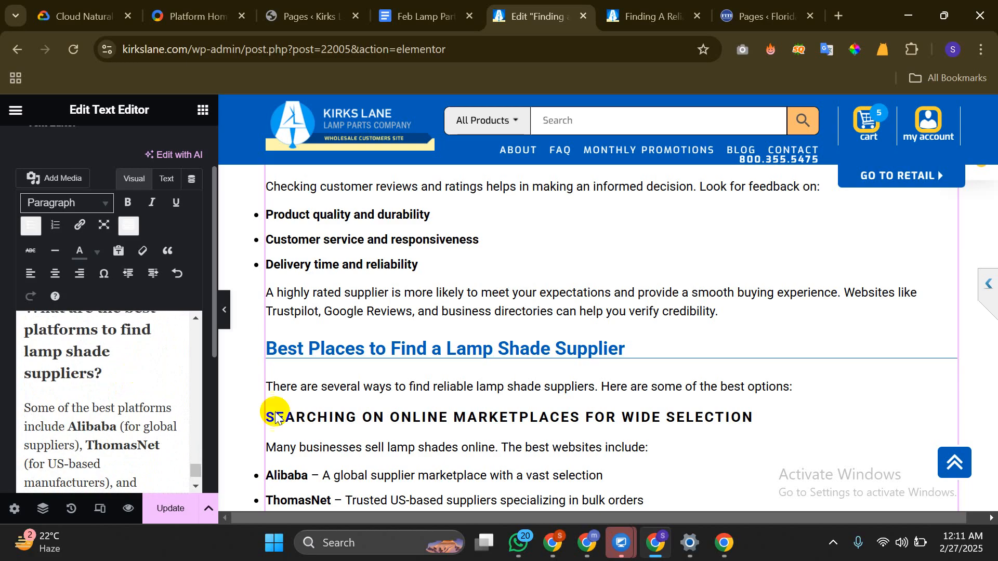
Add a new single-column section below the FAQ
scroll(447, 312, down, 10)
scroll(432, 312, down, 13)
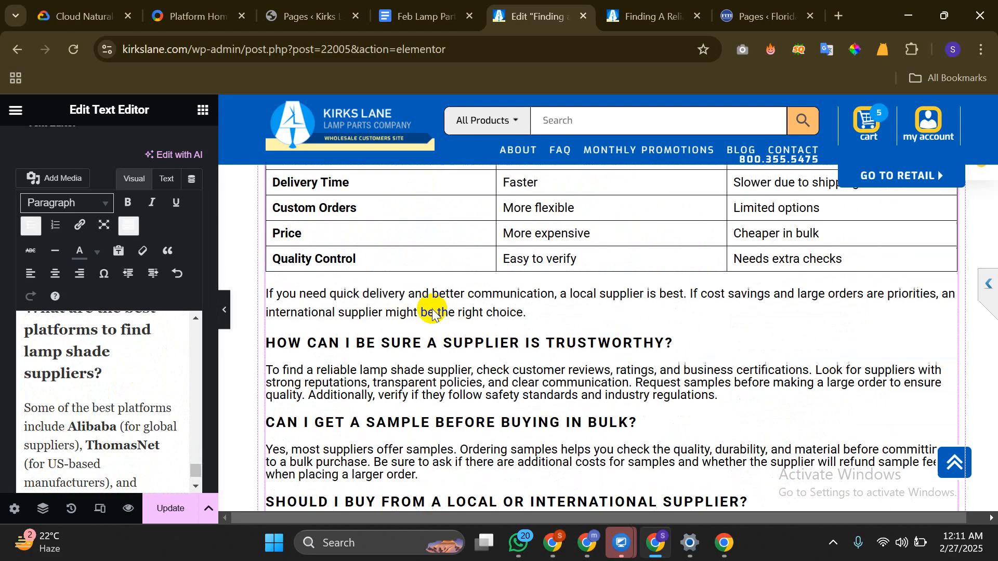
scroll(432, 312, up, 3)
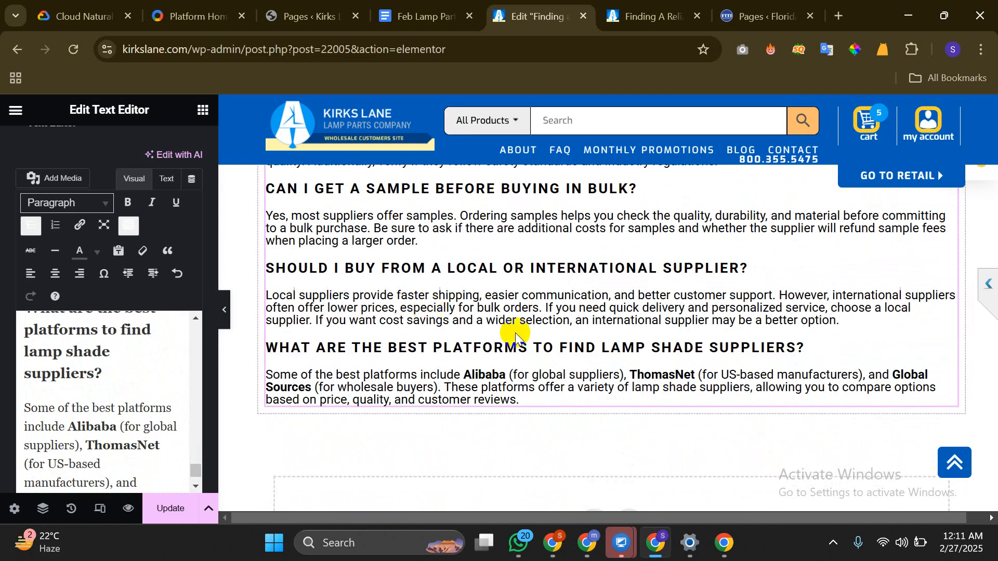
scroll(607, 319, down, 1)
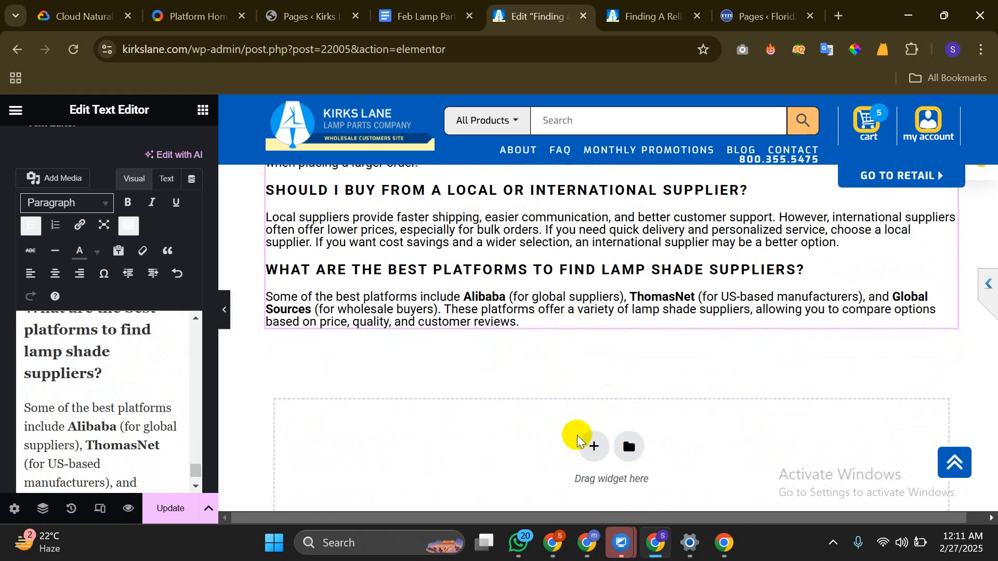
click(591, 448)
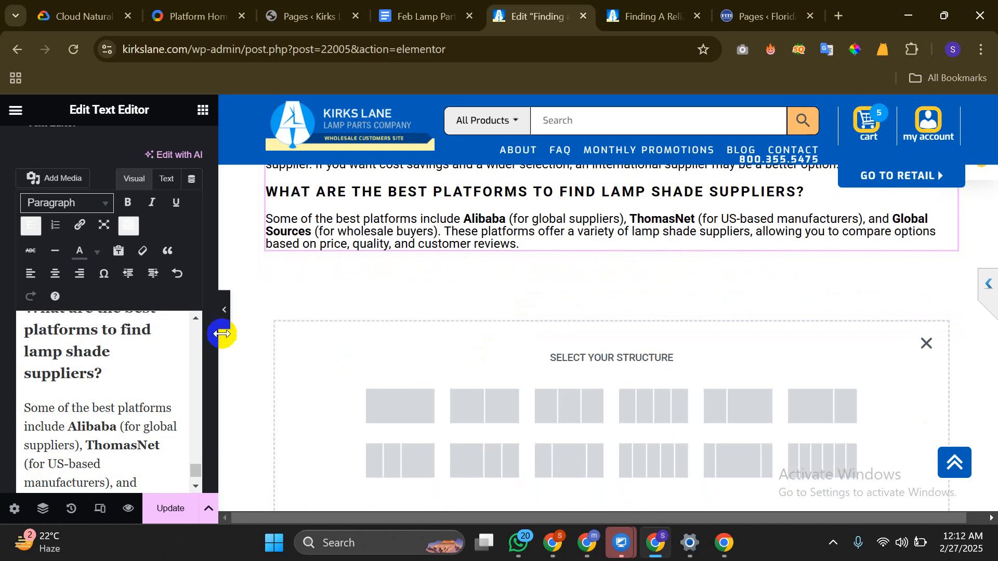
click(396, 397)
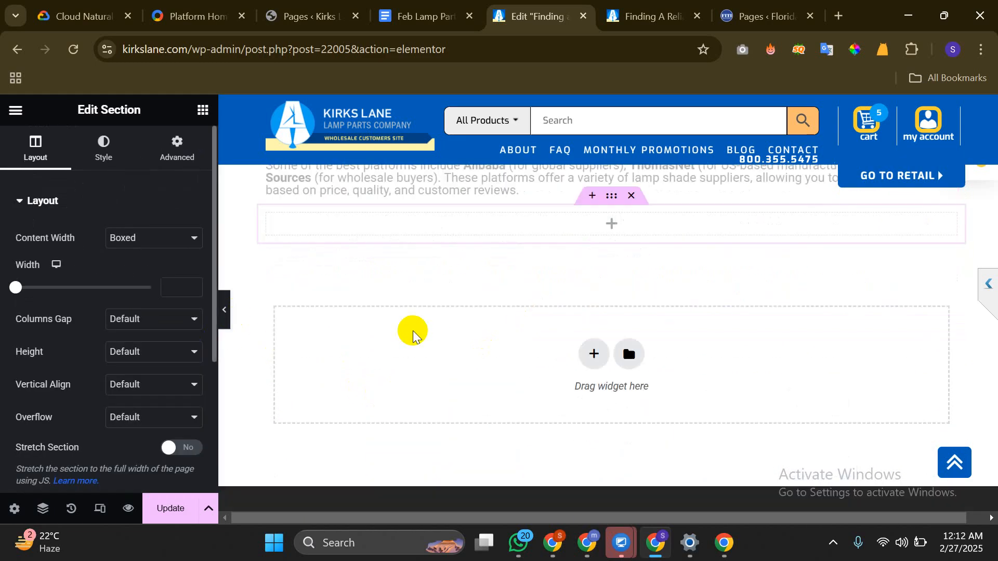
scroll(568, 296, up, 1)
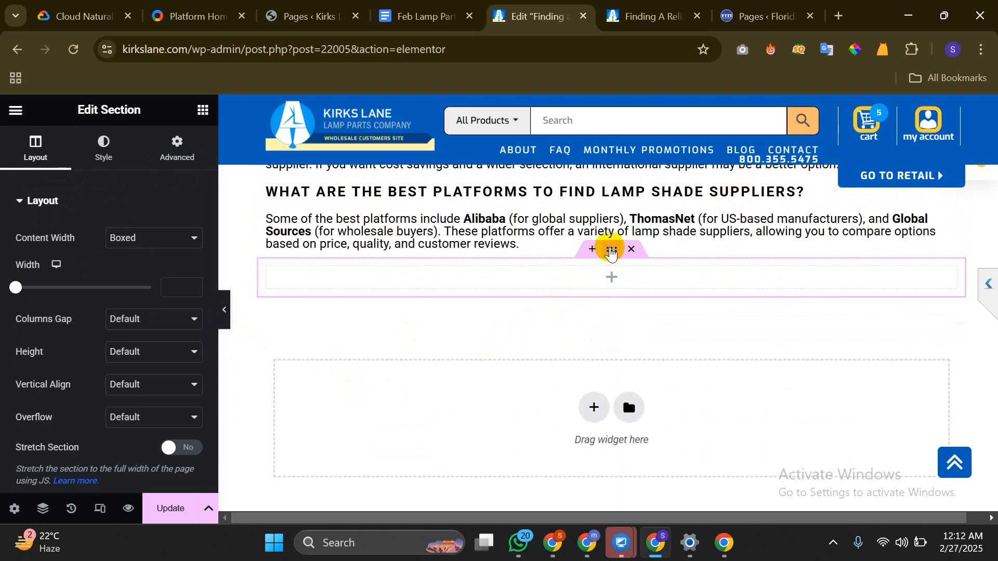
Duplicate the empty section and drop a Spacer widget into the first one
right_click(606, 250)
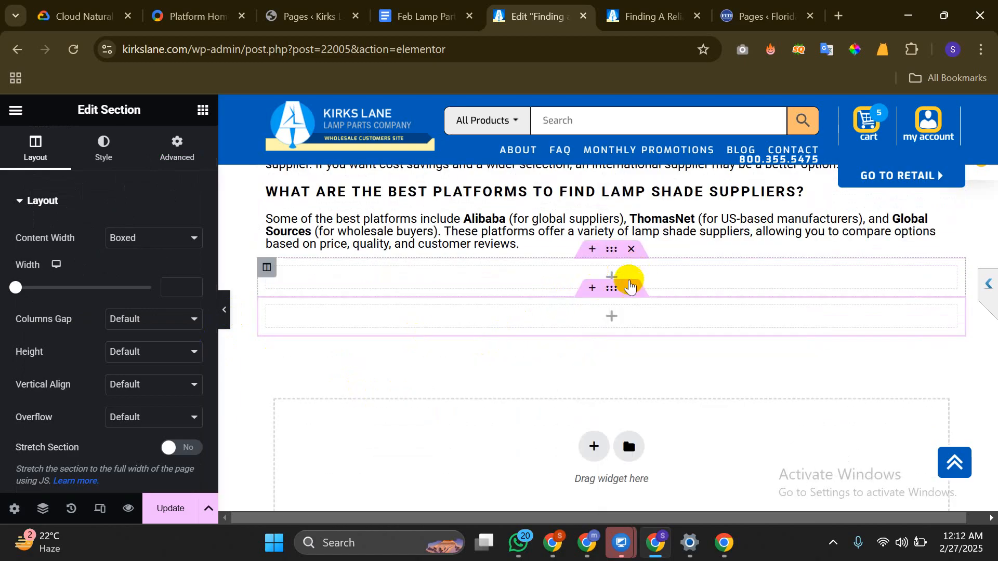
right_click(611, 288)
click(657, 239)
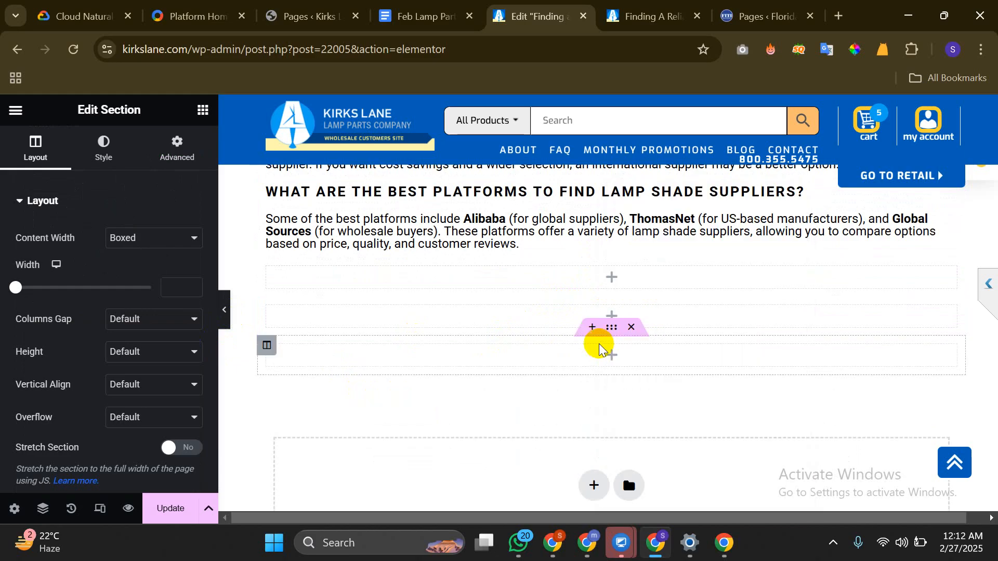
right_click(617, 332)
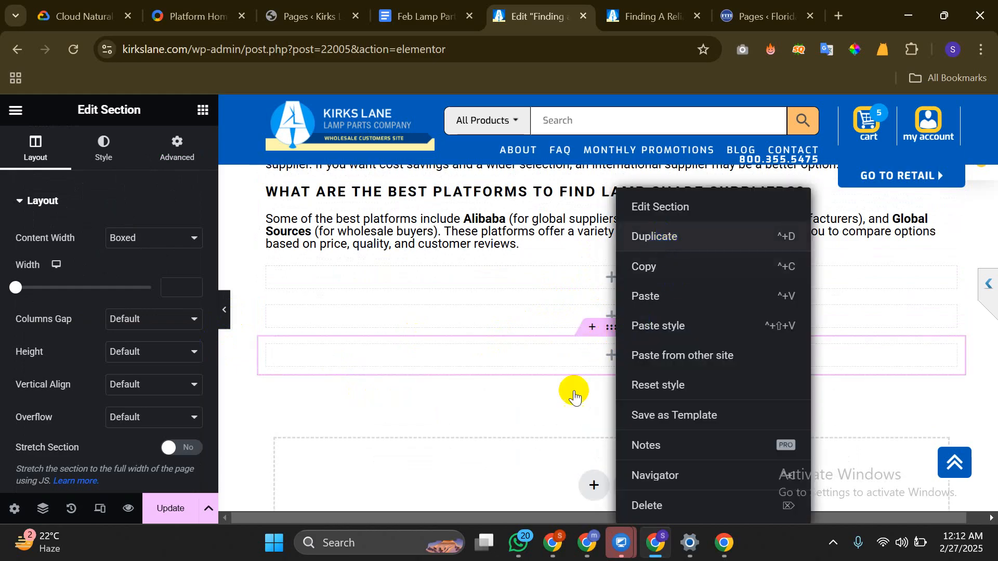
click(610, 279)
scroll(90, 323, down, 3)
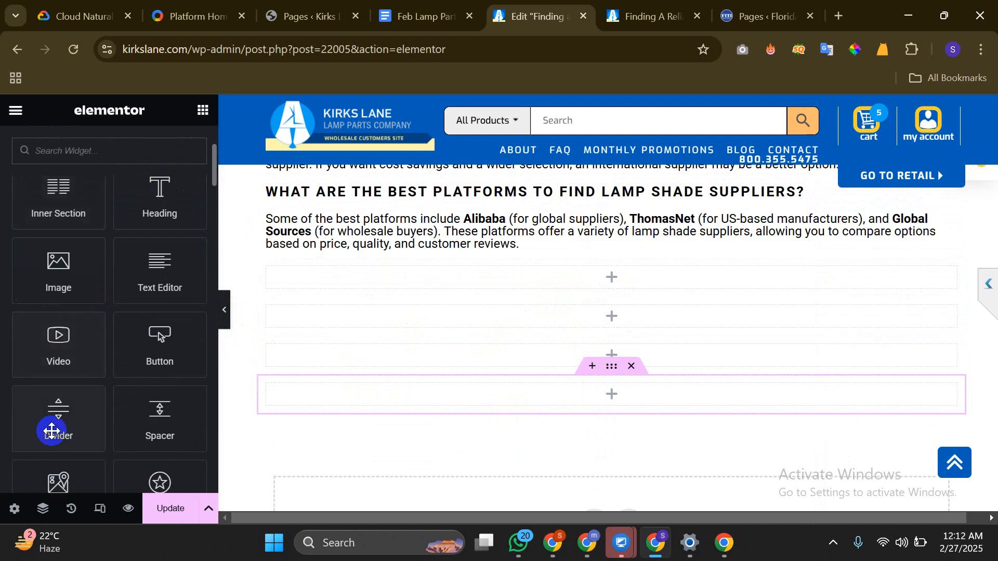
drag(174, 410, 607, 281)
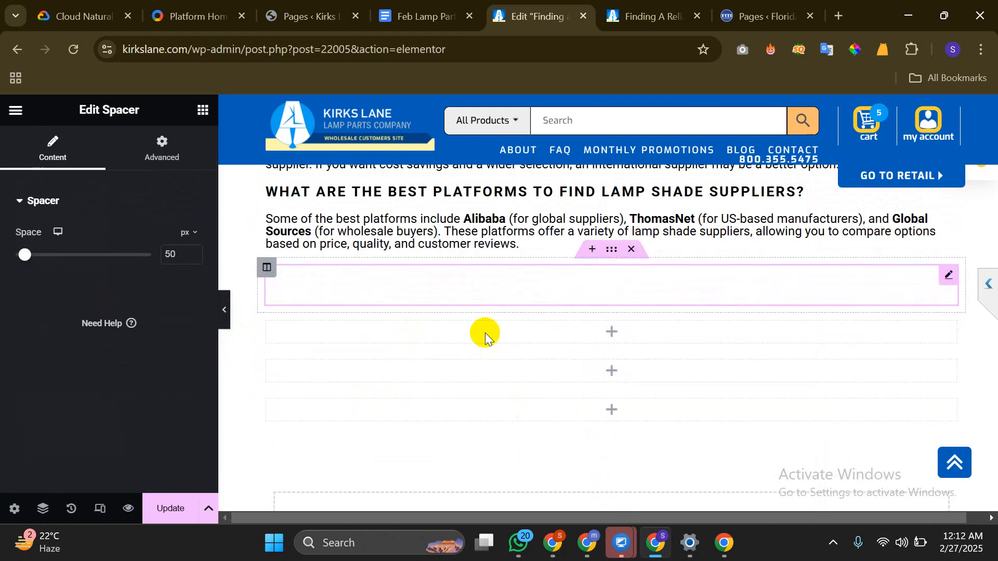
click(612, 332)
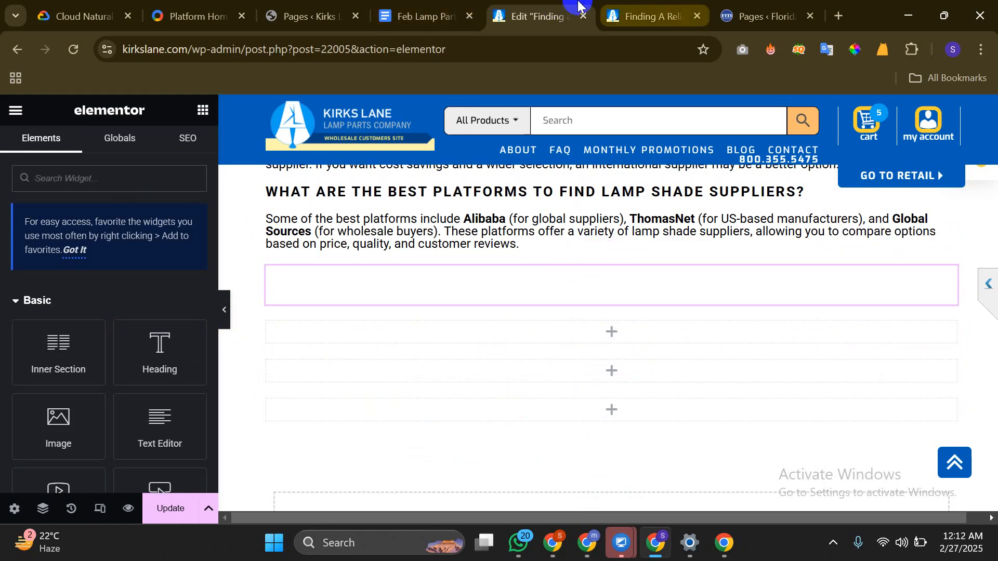
click(307, 16)
Open the Best Monter Lite Alternatives page in Elementor in a new tab, then return to the supplier post
scroll(430, 300, down, 5)
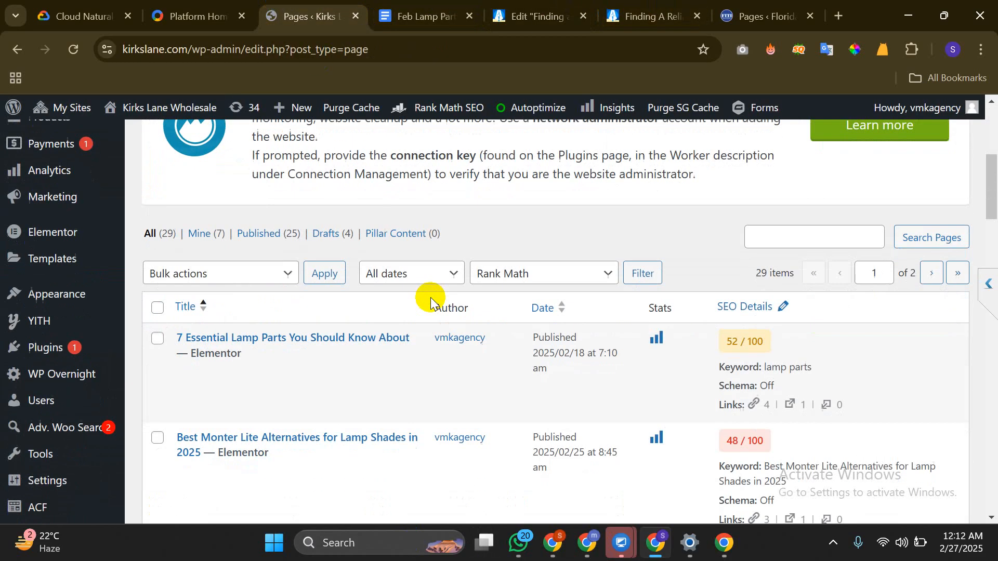
scroll(430, 300, down, 3)
scroll(431, 301, up, 2)
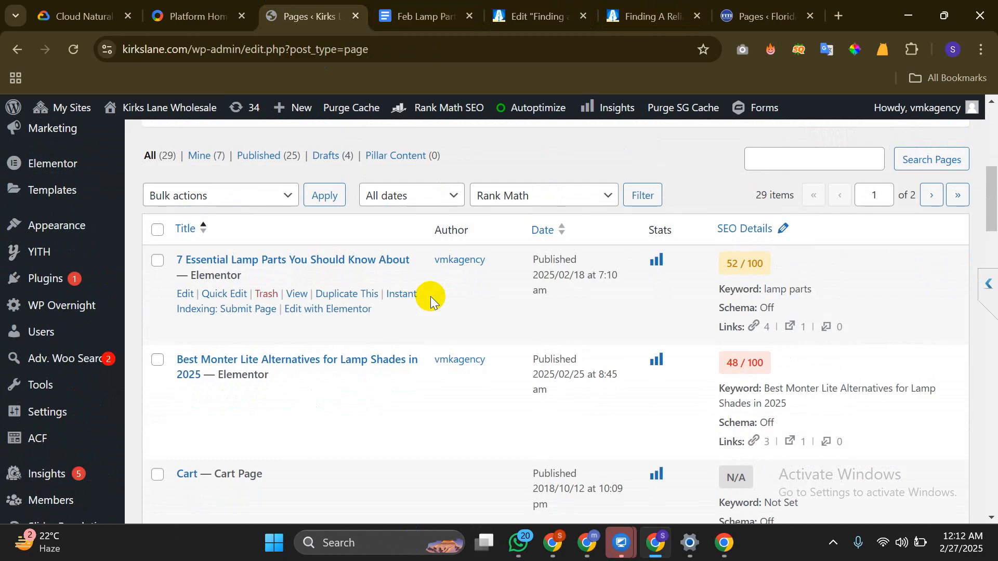
scroll(431, 301, down, 2)
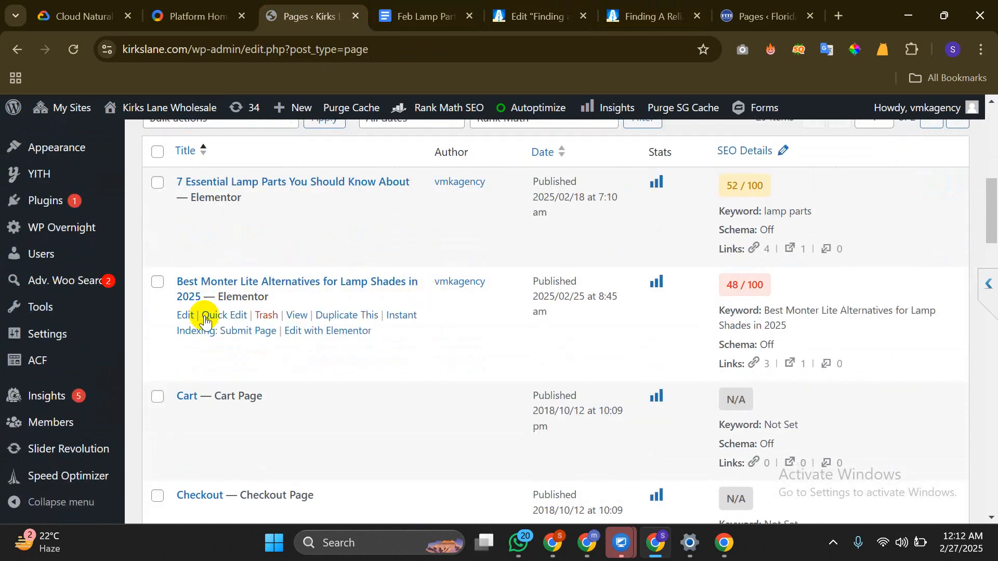
middle_click(318, 331)
click(380, 7)
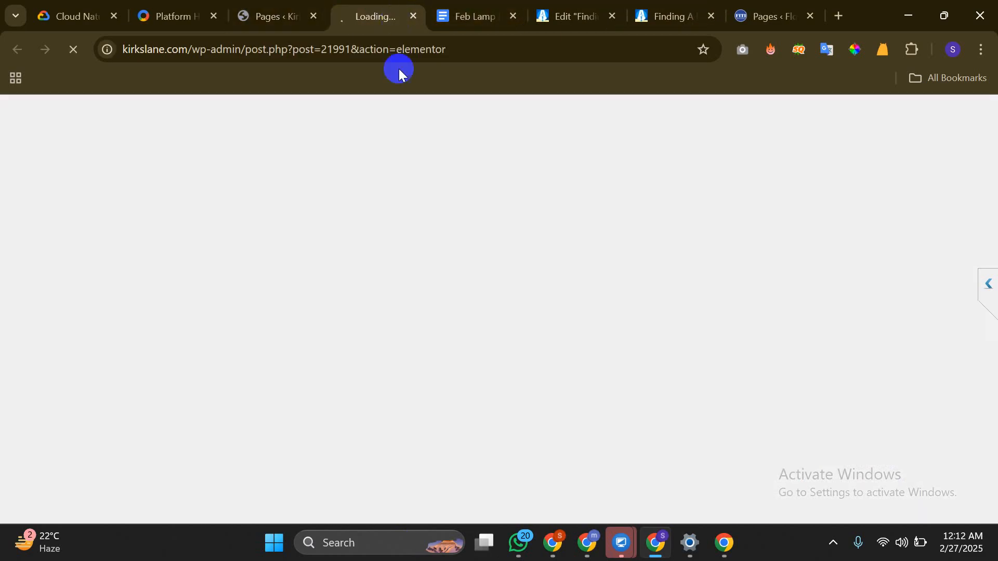
click(569, 11)
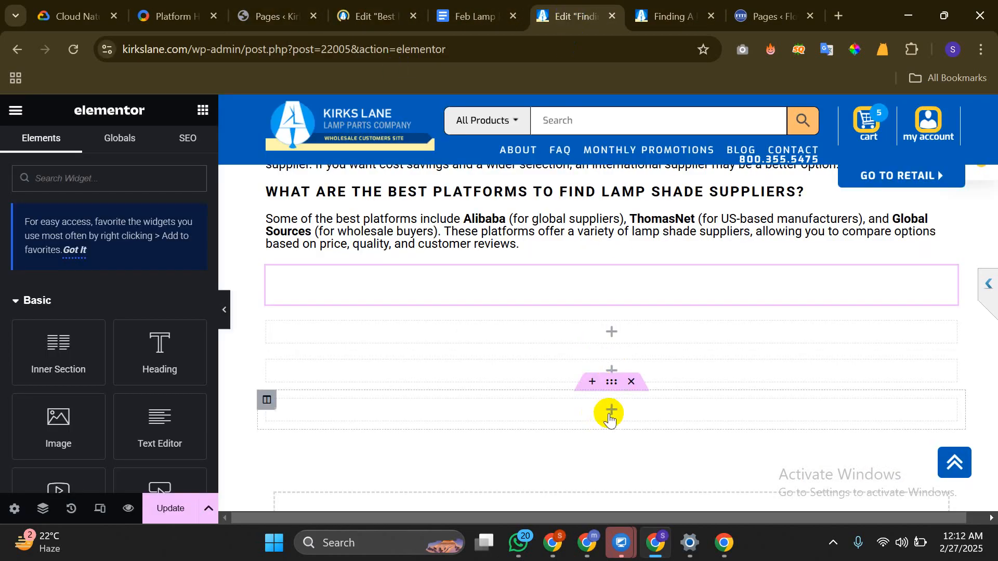
Remove the extra spacer and delete the empty container below the FAQ
scroll(52, 421, down, 3)
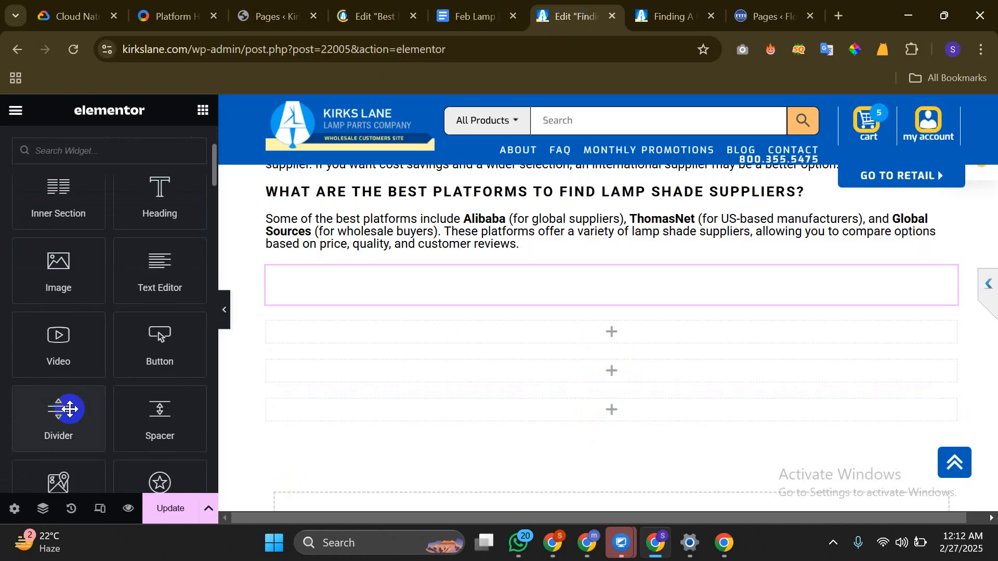
click(150, 431)
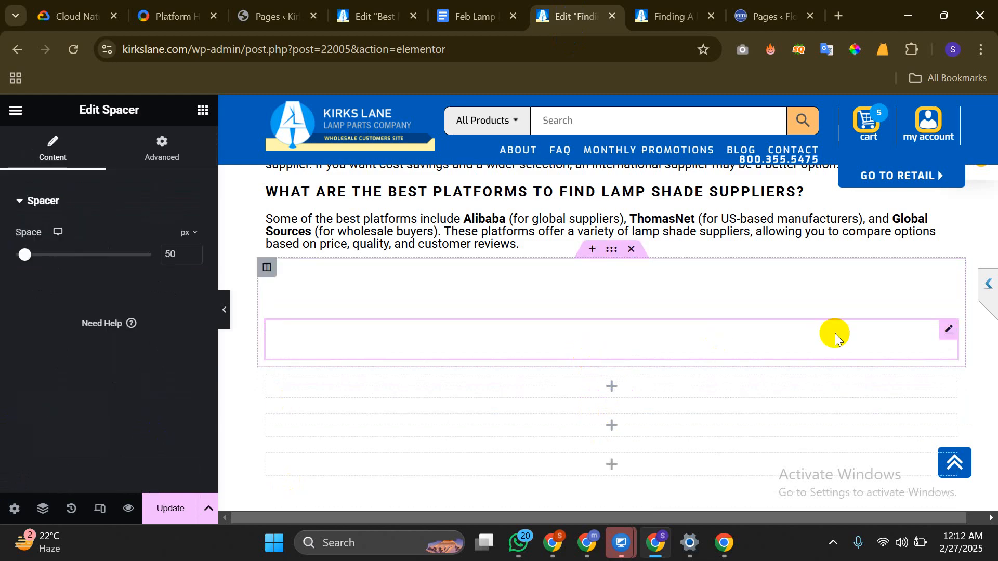
click(944, 330)
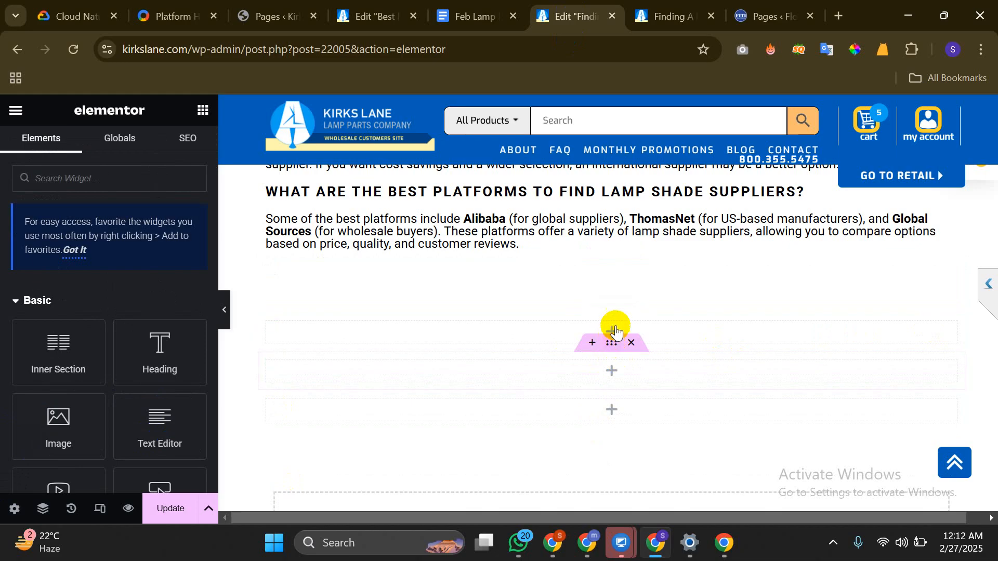
click(602, 282)
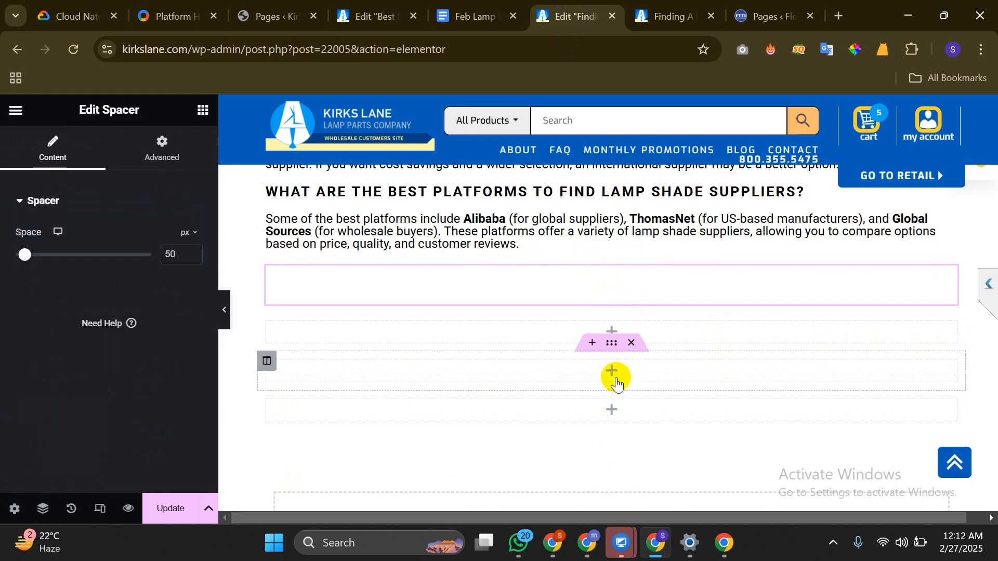
click(611, 411)
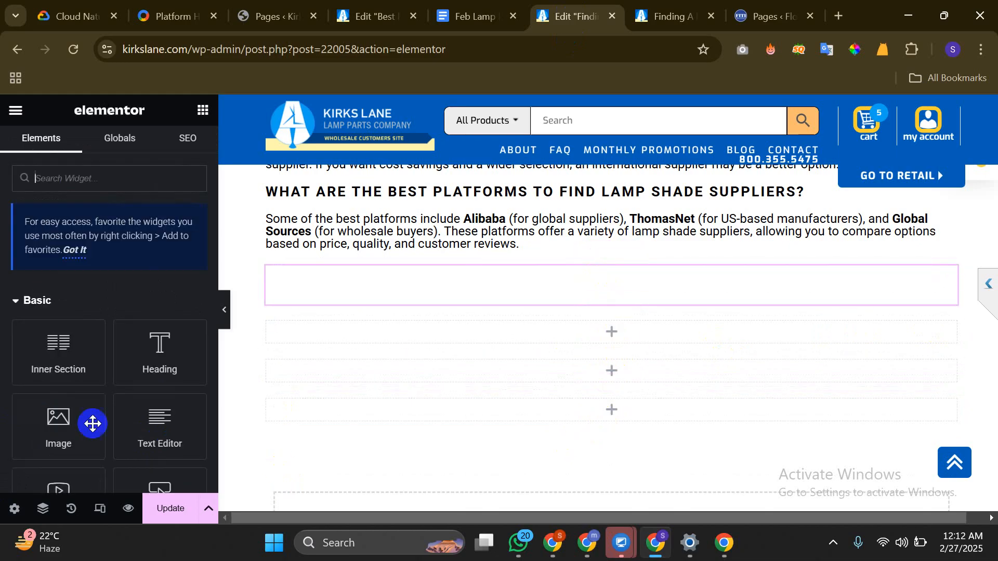
scroll(55, 390, down, 3)
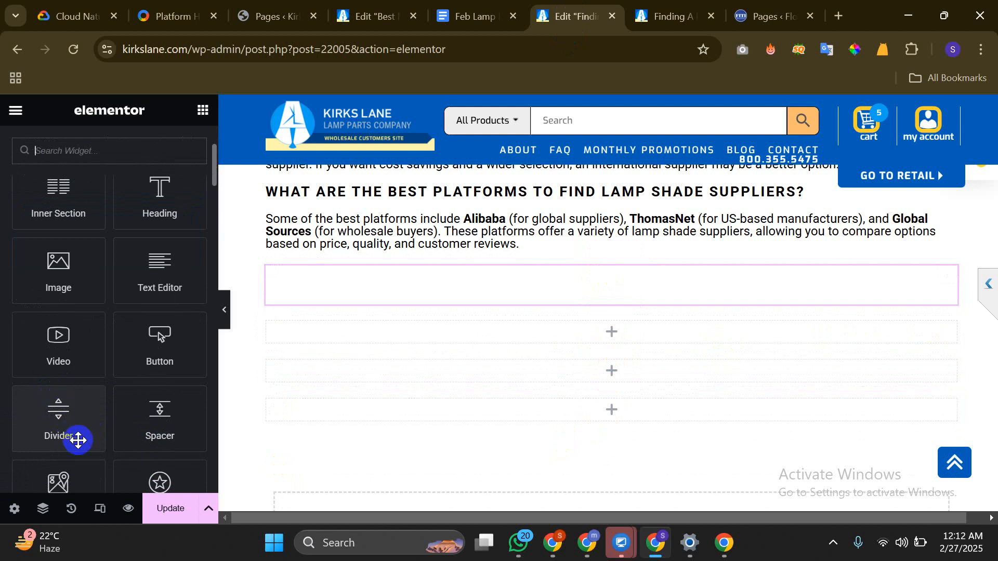
drag(161, 429, 599, 415)
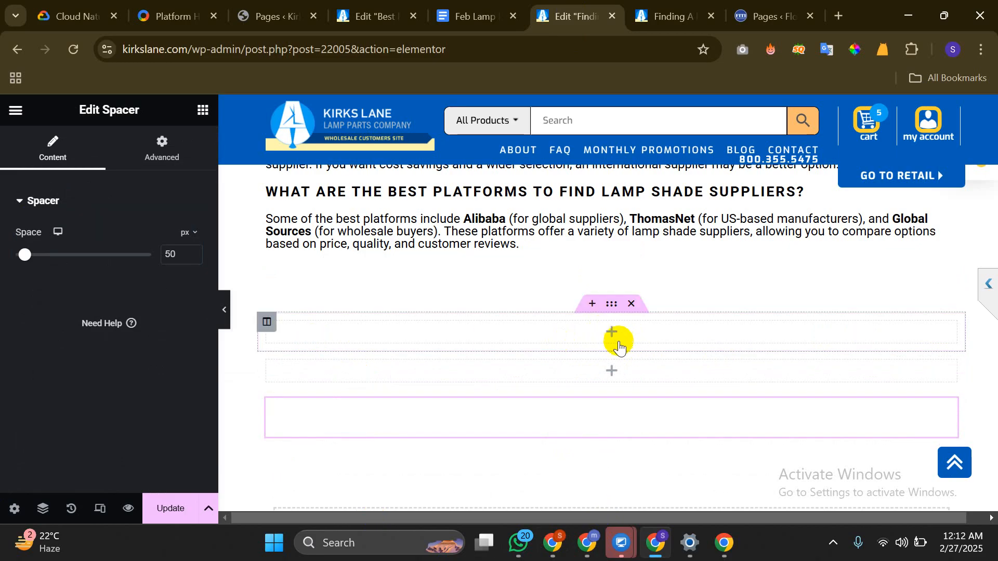
click(632, 344)
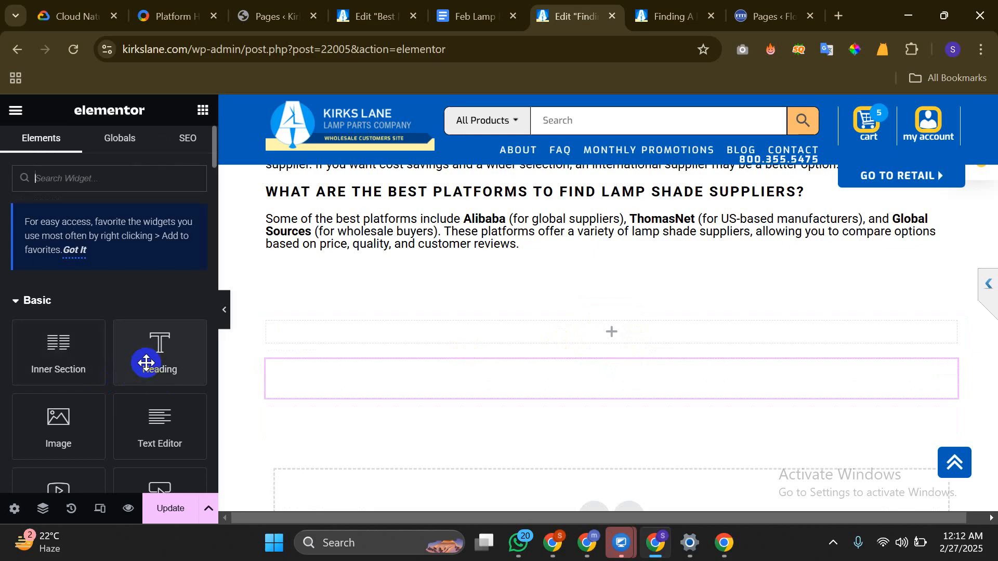
mouse_move(147, 361)
mouse_down()
mouse_move(397, 383)
mouse_move(127, 370)
mouse_move(138, 358)
mouse_up()
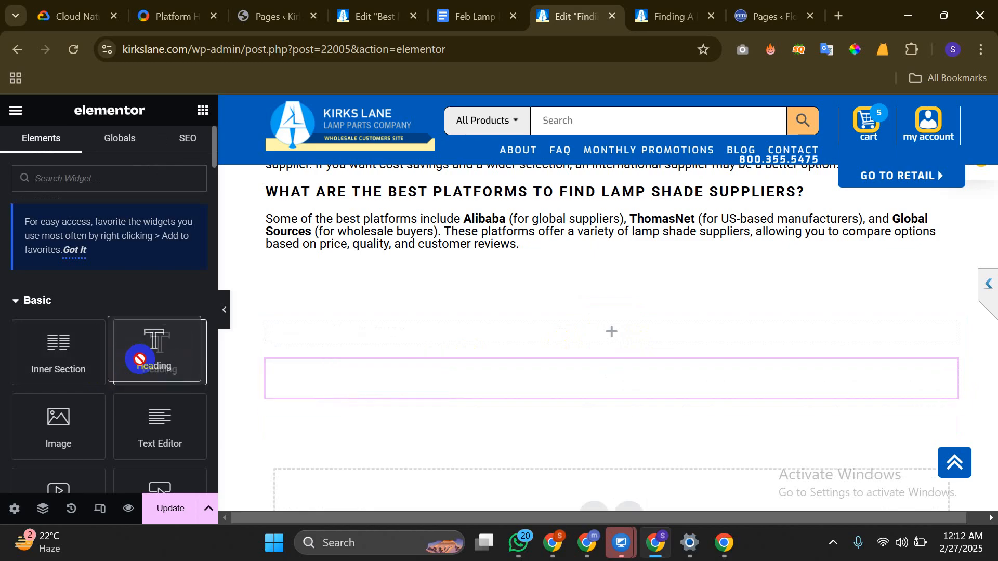
Search 'bu' in the widget panel and place a Button widget below the best-platforms answer
click(73, 183)
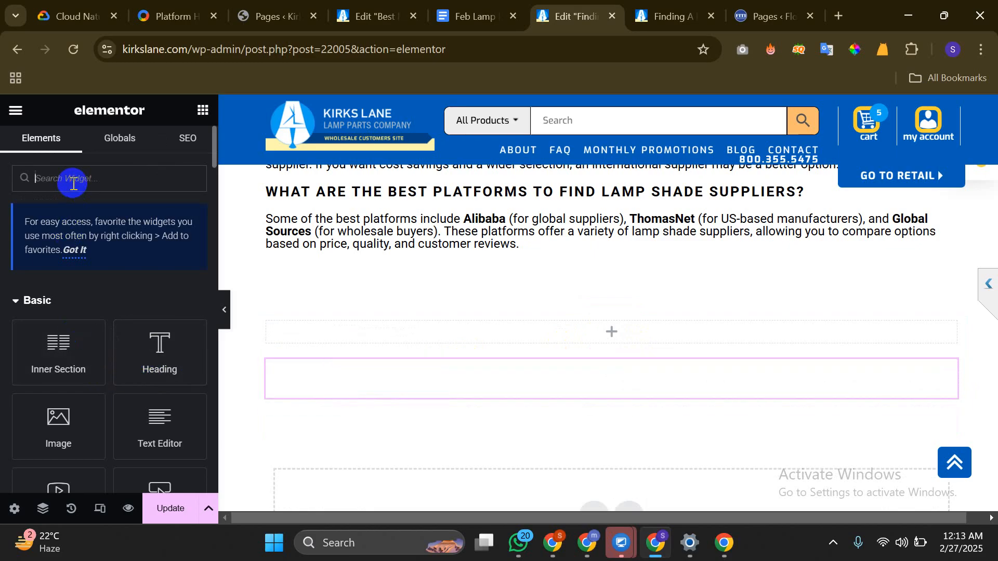
text(bo)
scroll(70, 277, down, 2)
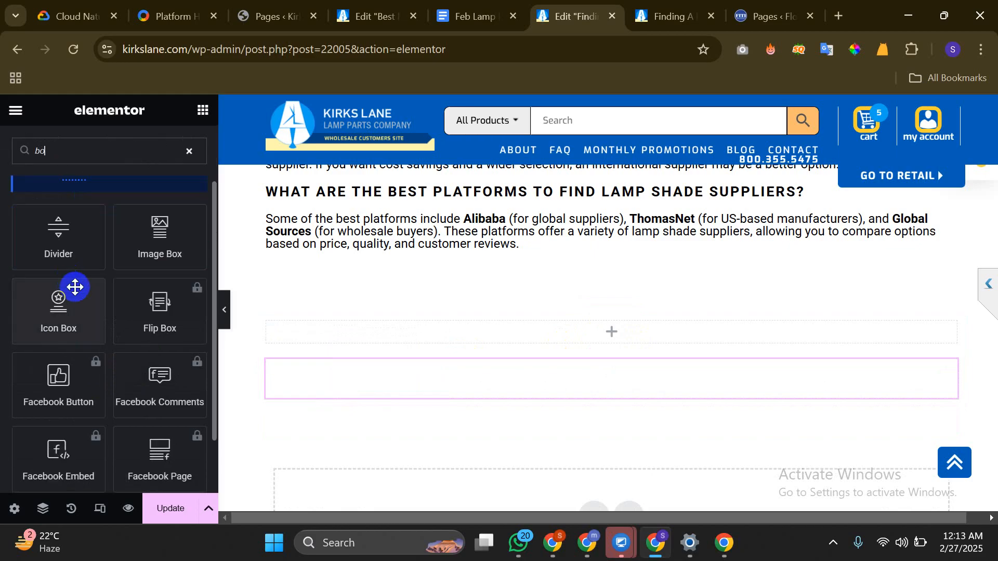
scroll(77, 297, down, 1)
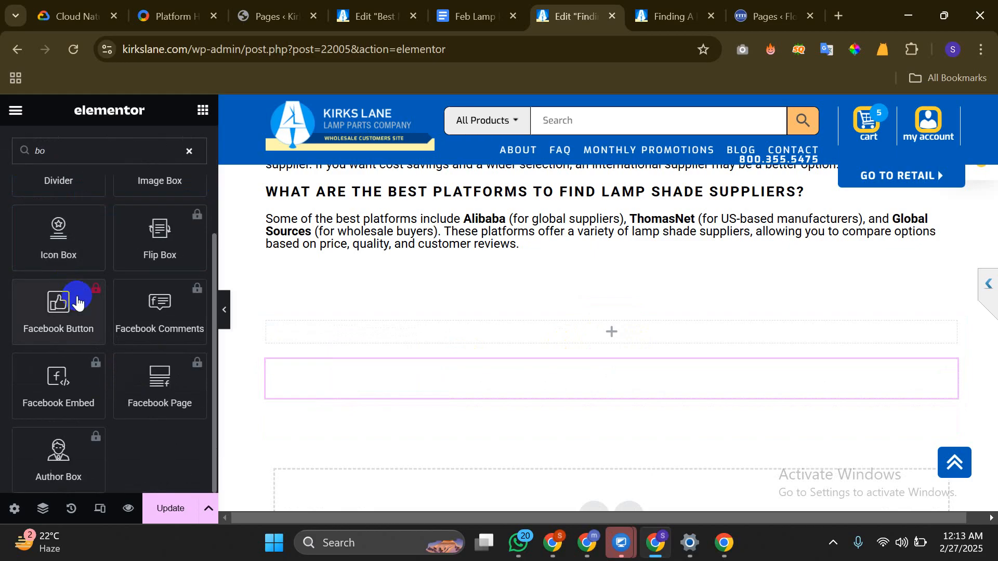
scroll(77, 299, up, 3)
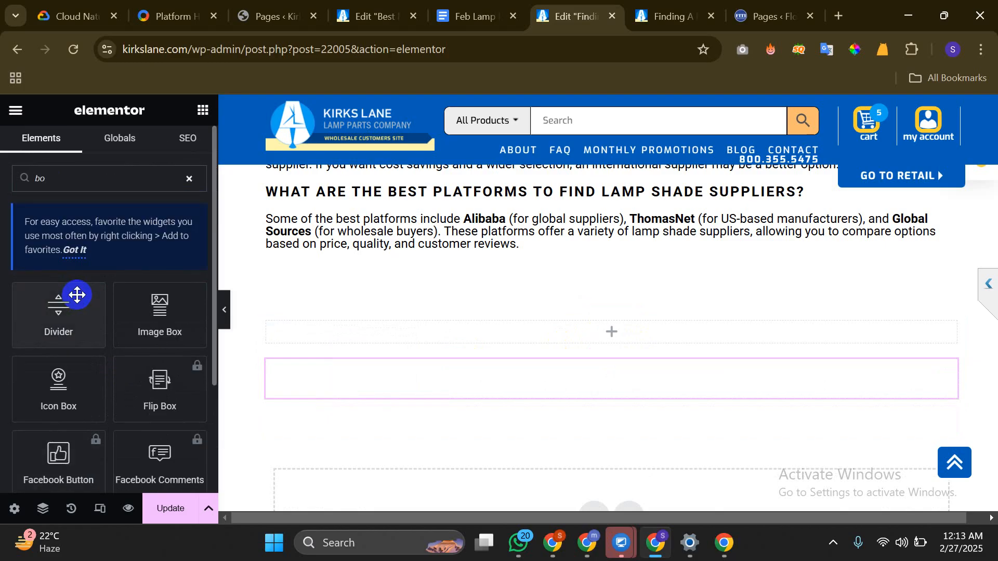
key(BackSpace)
text(u)
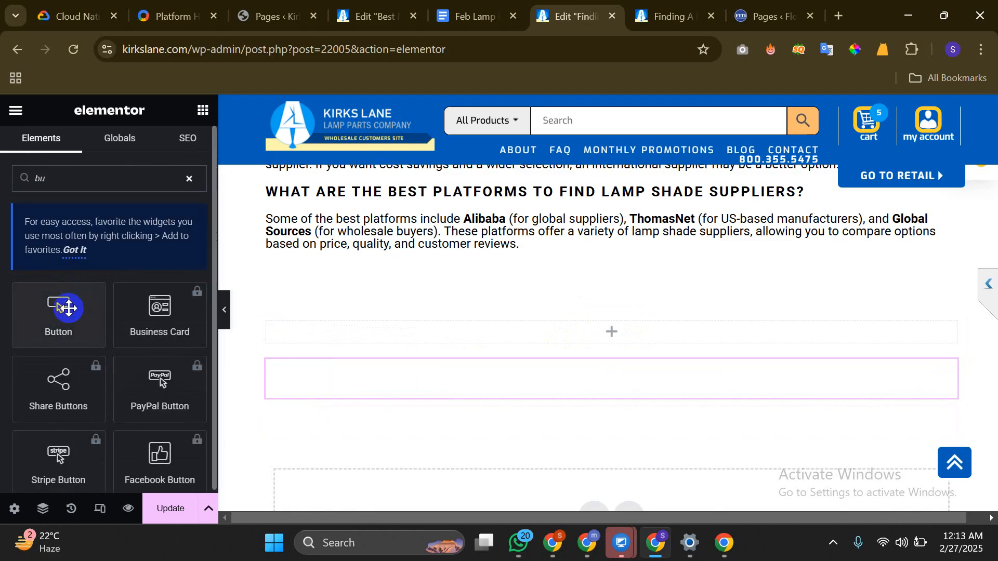
drag(72, 308, 619, 332)
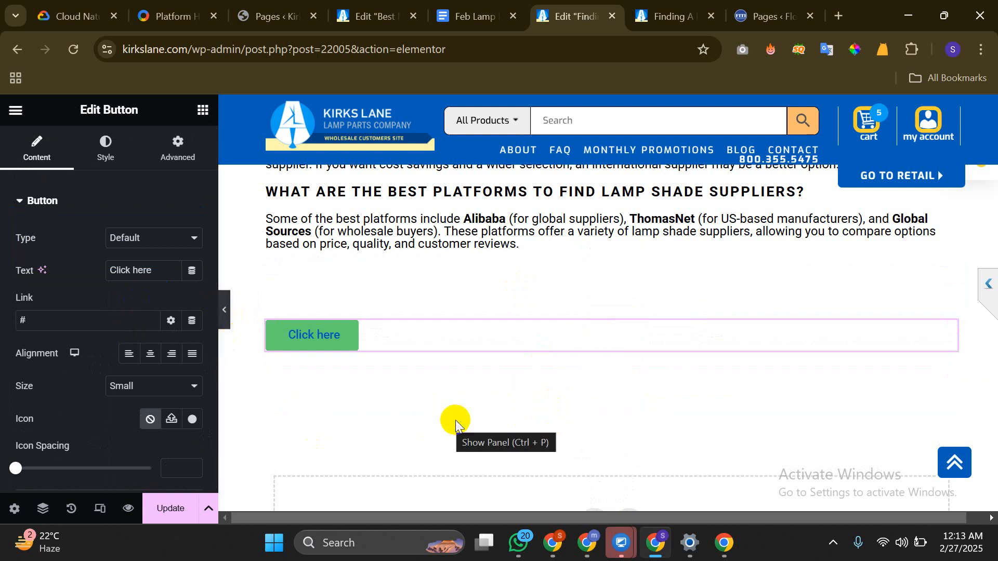
scroll(251, 360, up, 3)
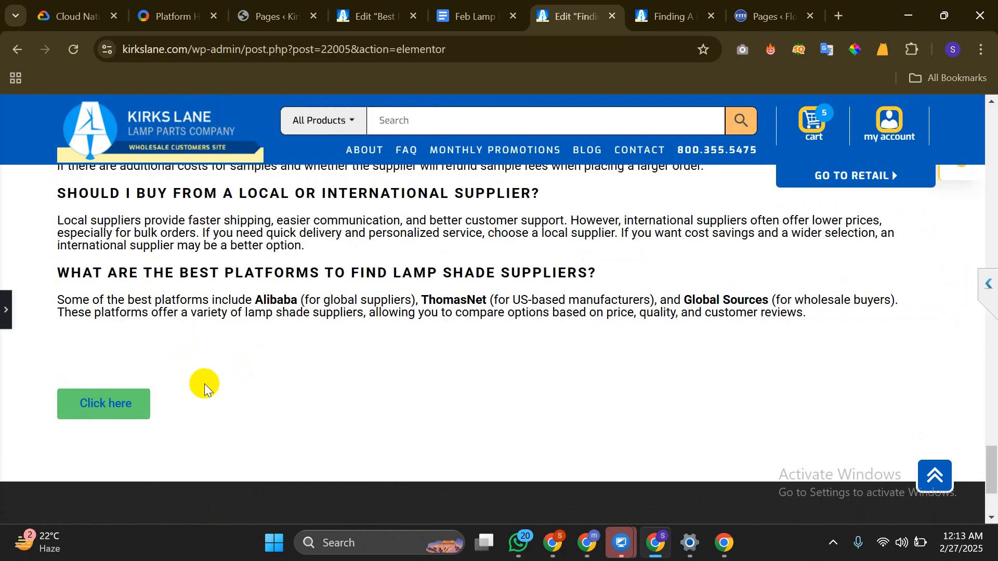
Copy the Contact Us / Read More button section from the Monter Lite alternatives post, then return to the supplier post
click(4, 312)
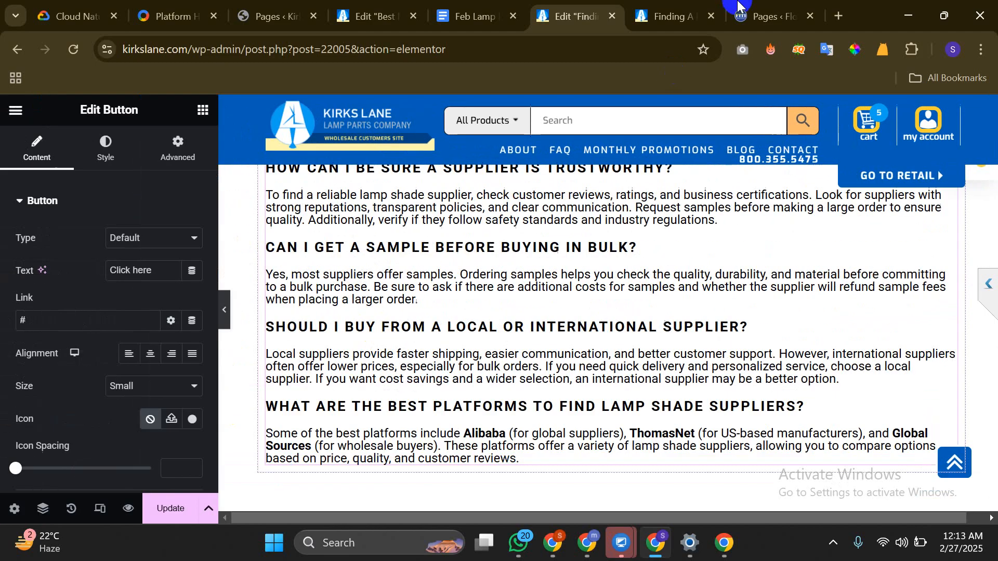
click(384, 15)
scroll(547, 323, down, 20)
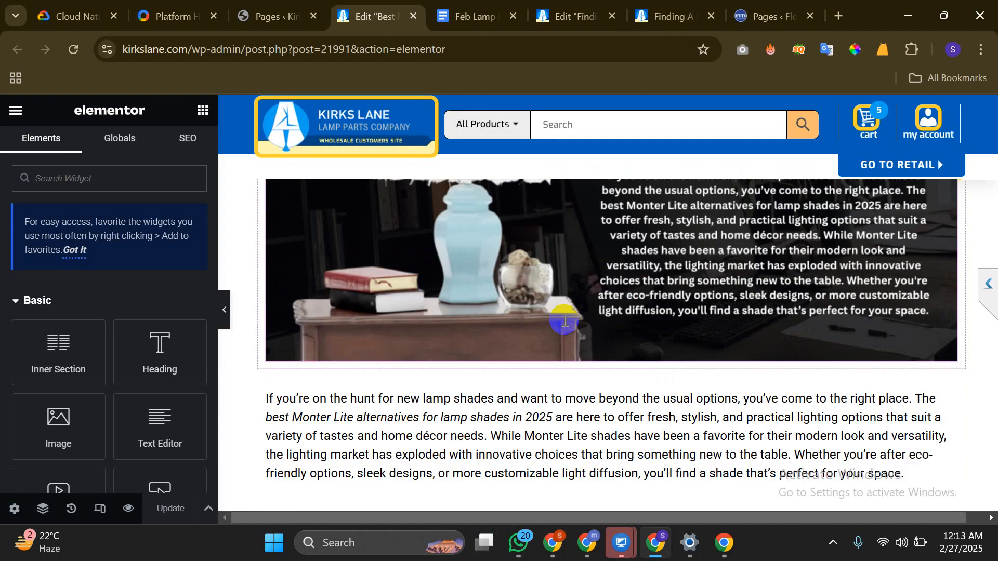
scroll(568, 379, down, 20)
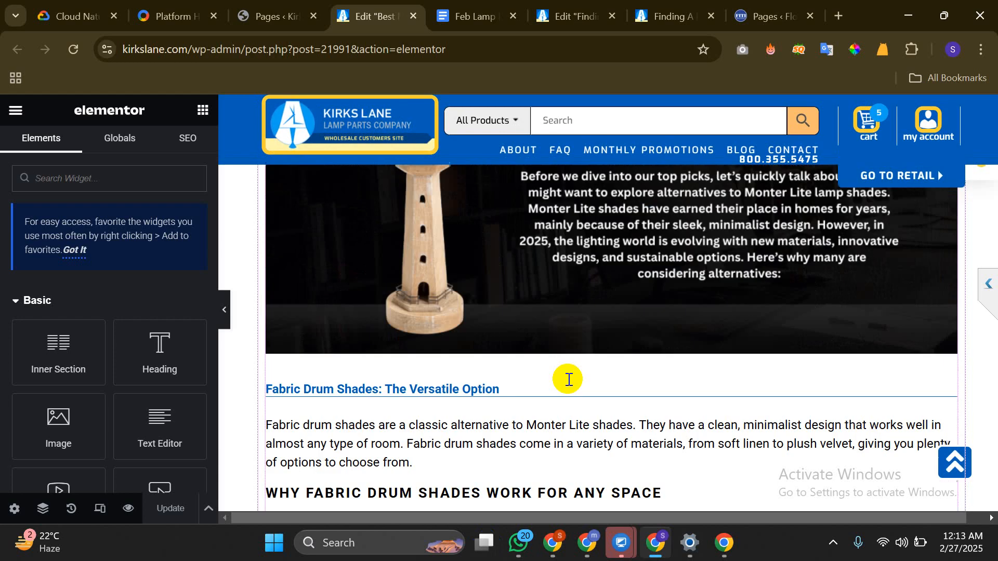
scroll(568, 379, down, 20)
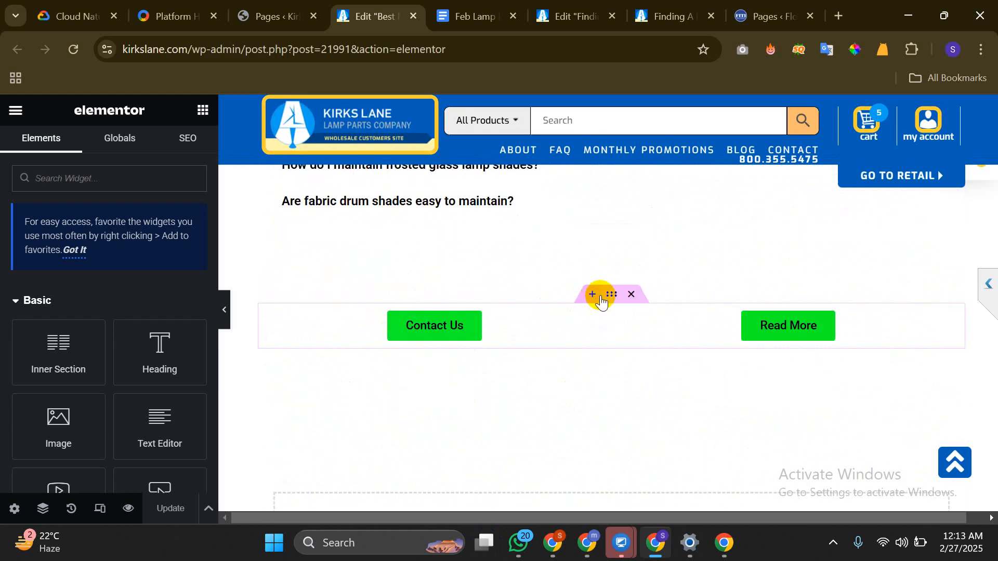
right_click(609, 300)
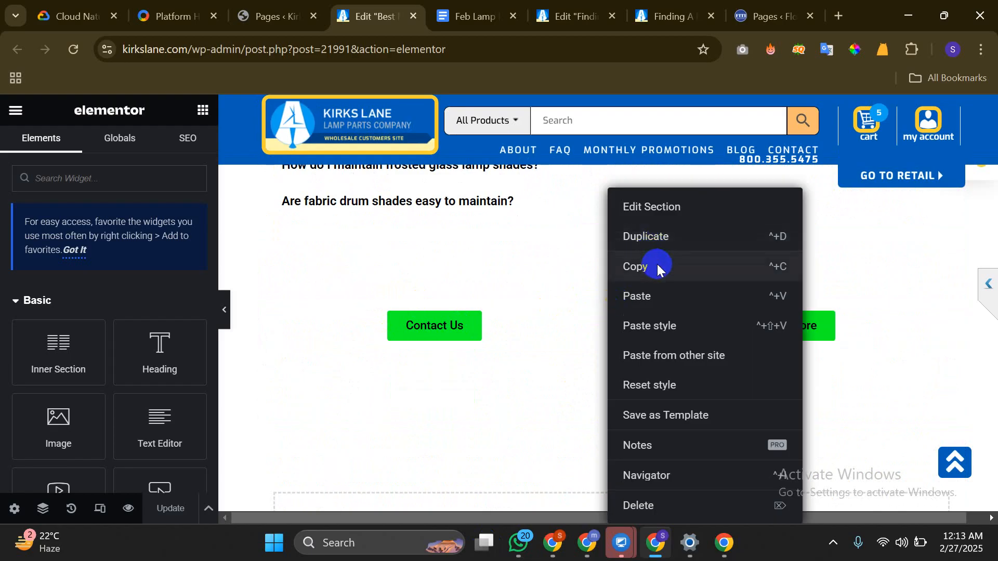
click(636, 266)
click(572, 16)
scroll(530, 326, down, 7)
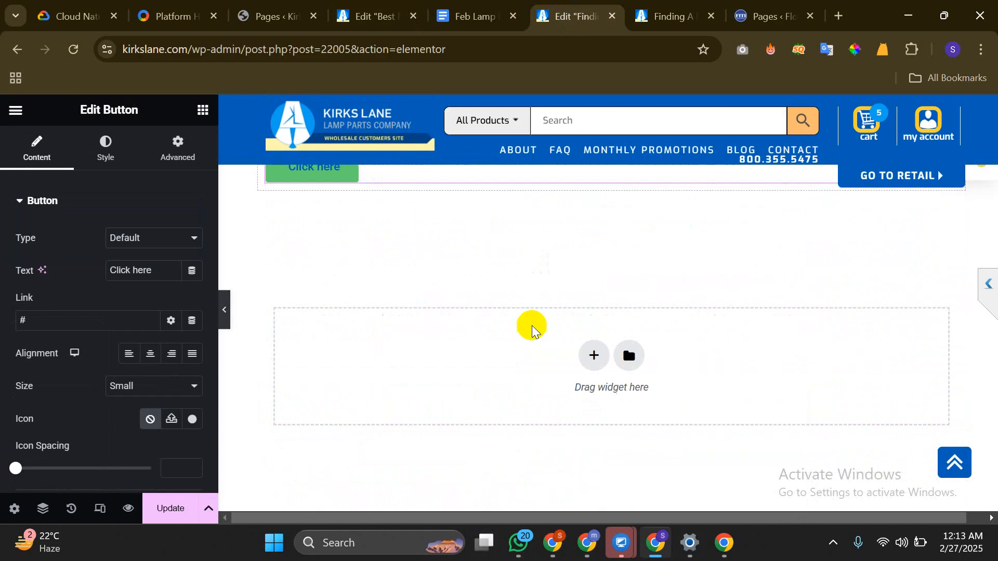
Paste the Contact Us / Read More section and delete the Click here button section
scroll(530, 325, up, 3)
right_click(607, 284)
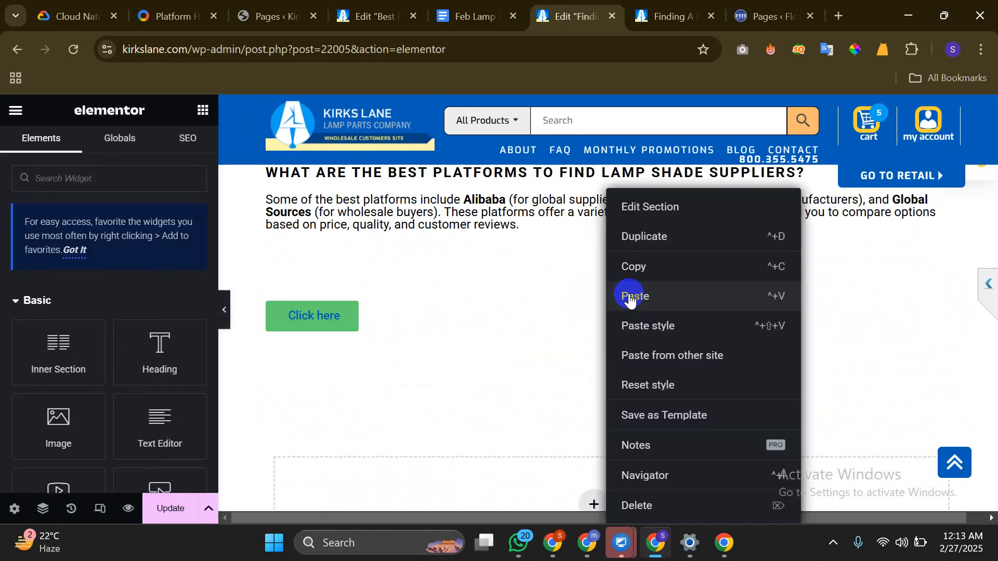
click(624, 334)
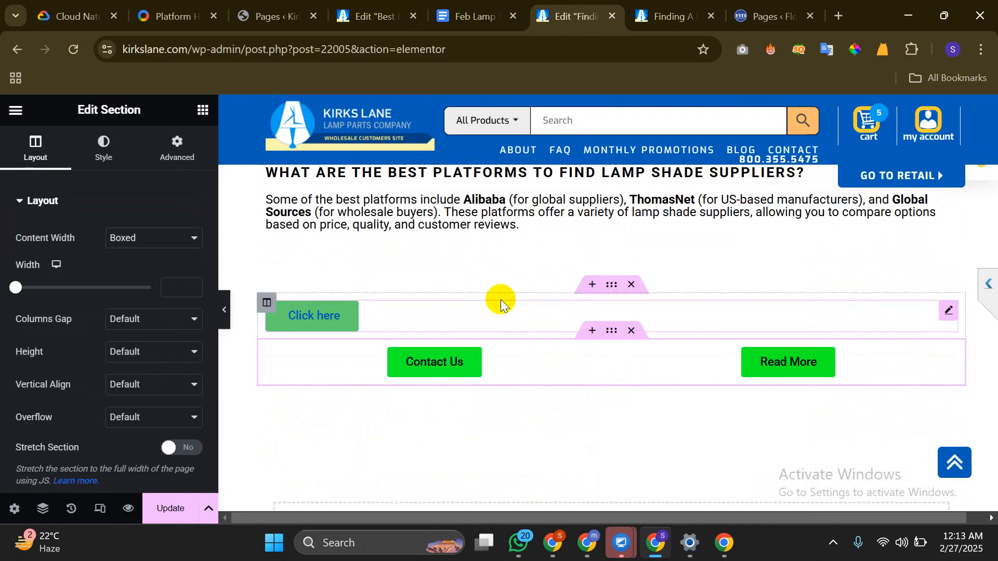
click(630, 284)
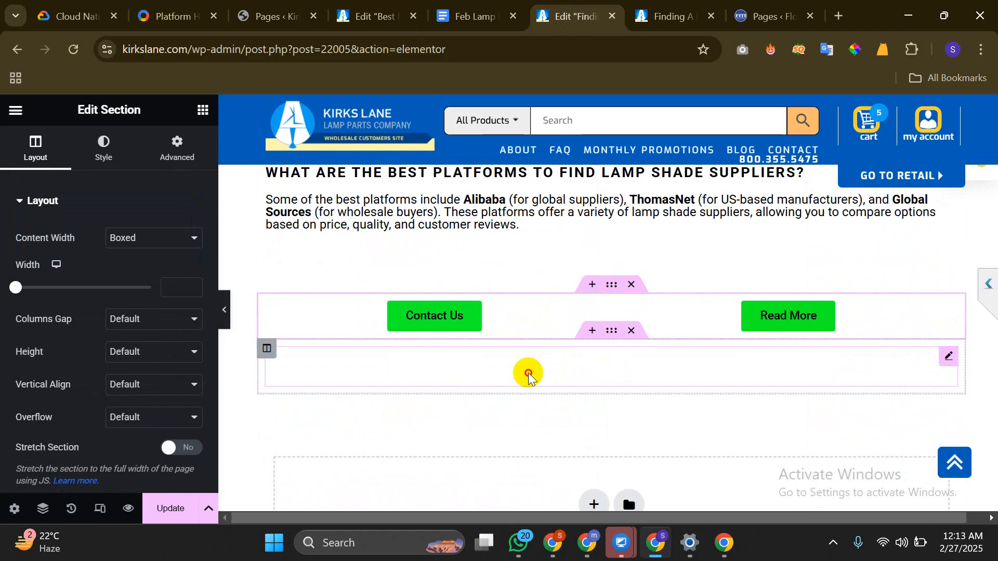
Move a spacer above the Contact Us and Read More buttons, set it to 70 px, and update the post
click(529, 375)
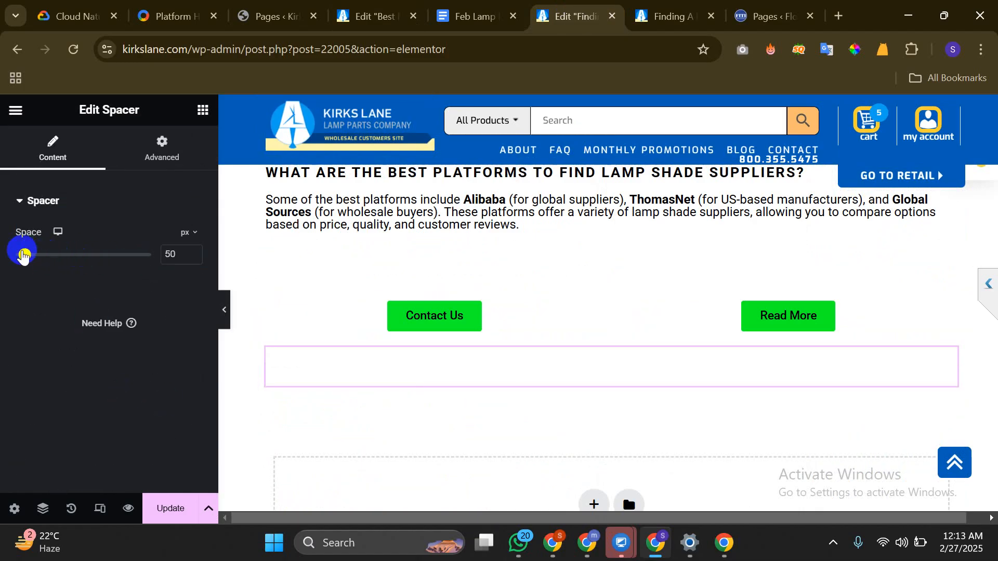
drag(22, 251, 28, 252)
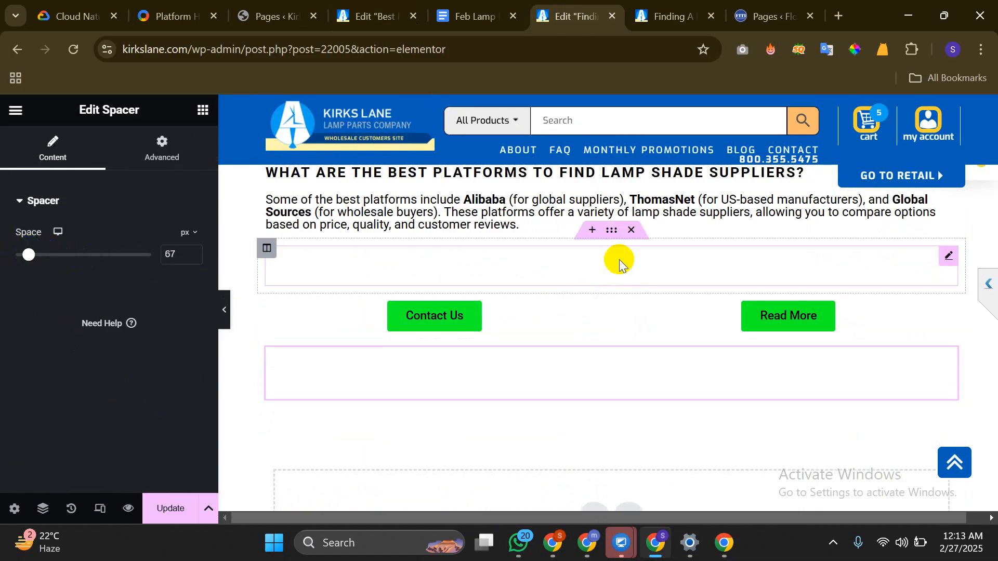
drag(619, 260, 616, 263)
drag(30, 255, 32, 256)
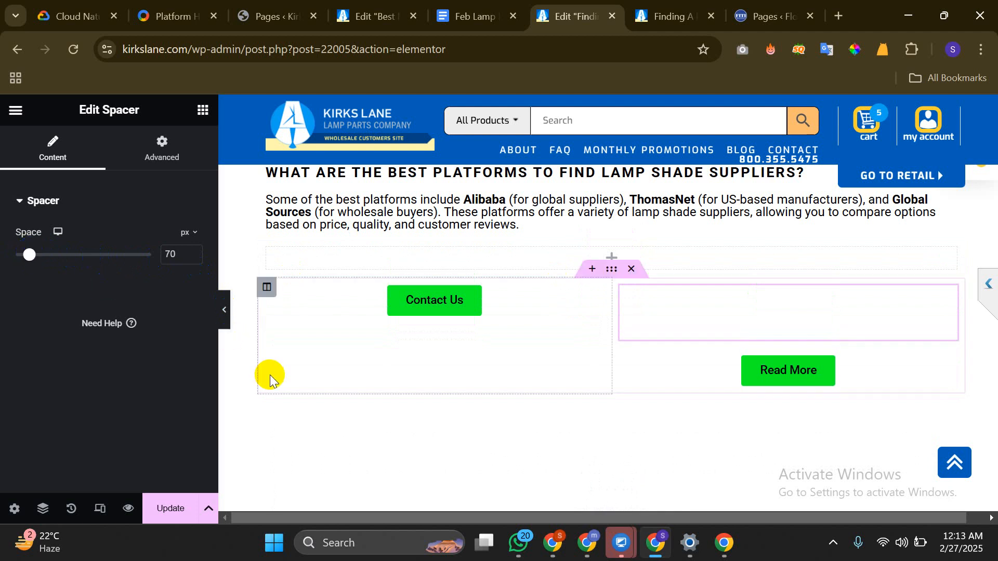
key(ctrl+z)
key(ctrl+z)
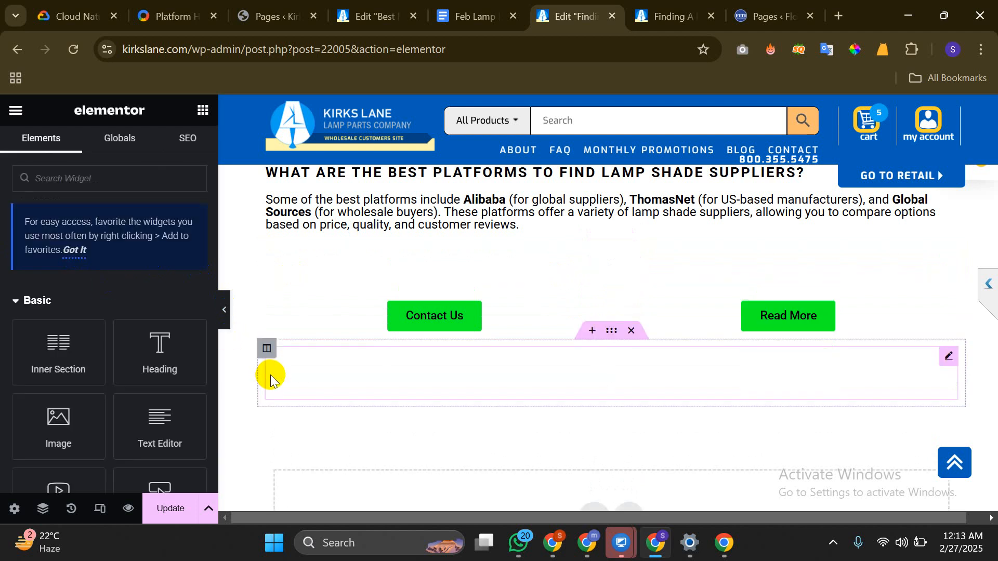
click(534, 378)
drag(533, 377, 580, 262)
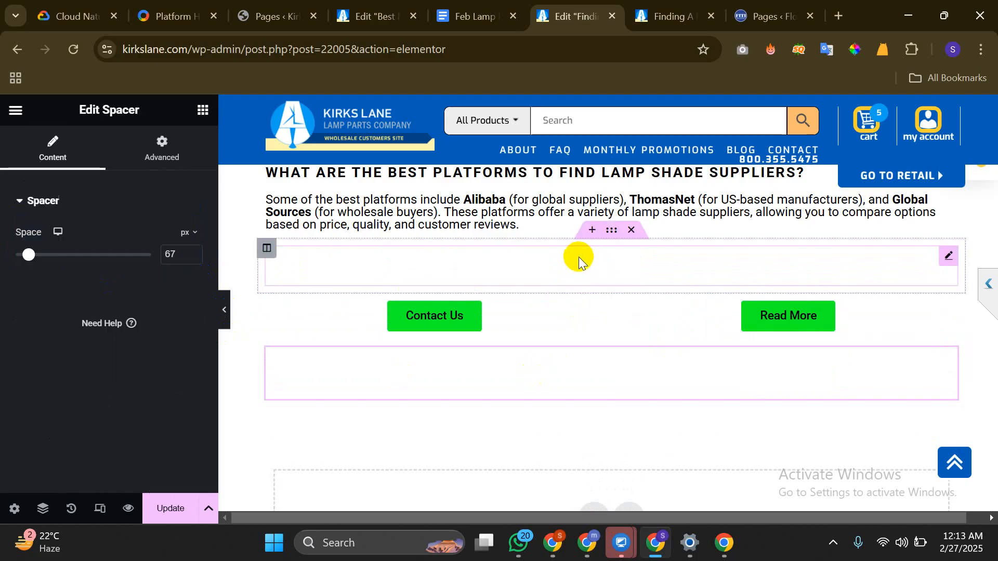
click(578, 258)
drag(21, 260, 26, 260)
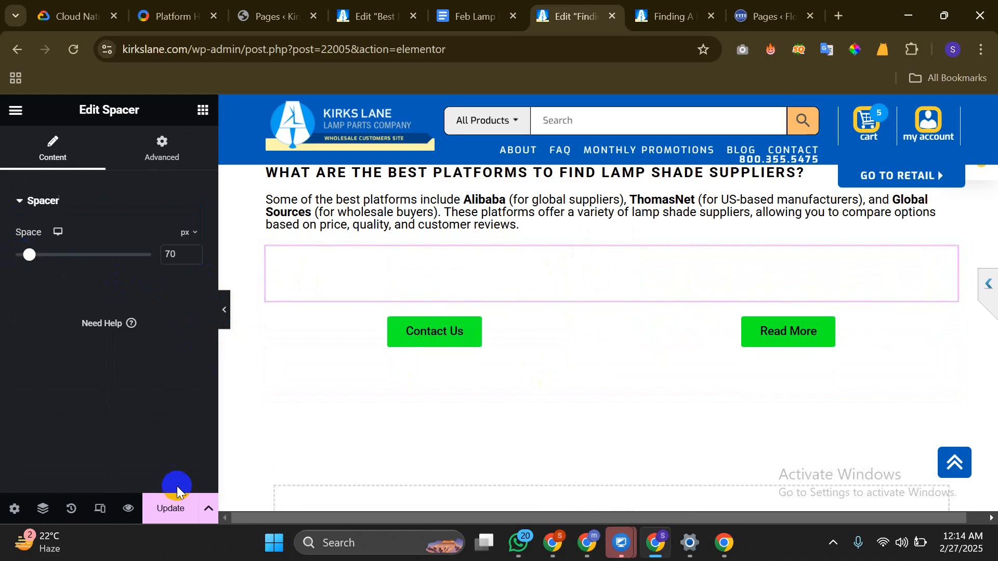
click(175, 510)
Reload the live post in the other window and check the new buttons
click(724, 543)
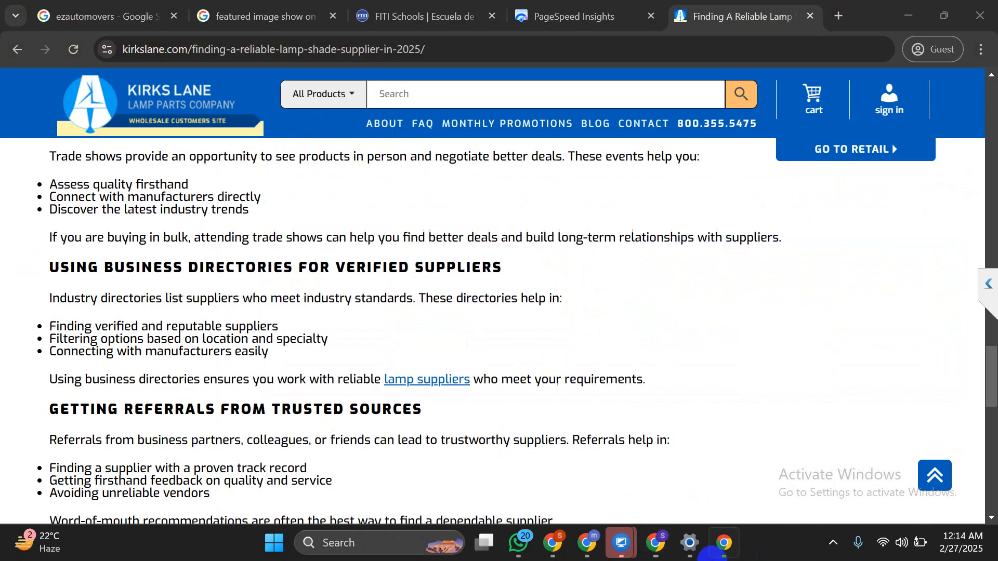
scroll(141, 199, up, 6)
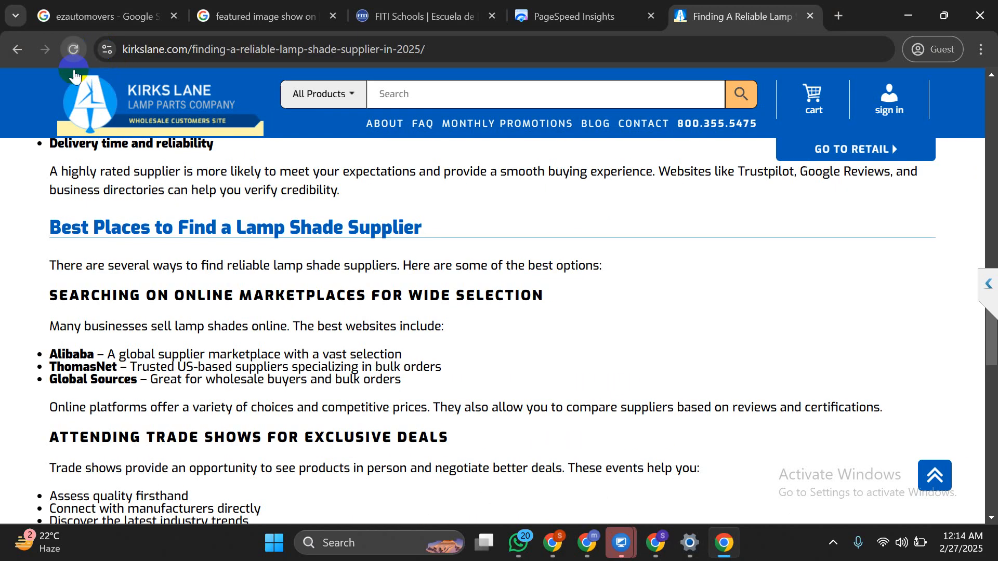
click(74, 49)
scroll(165, 258, up, 20)
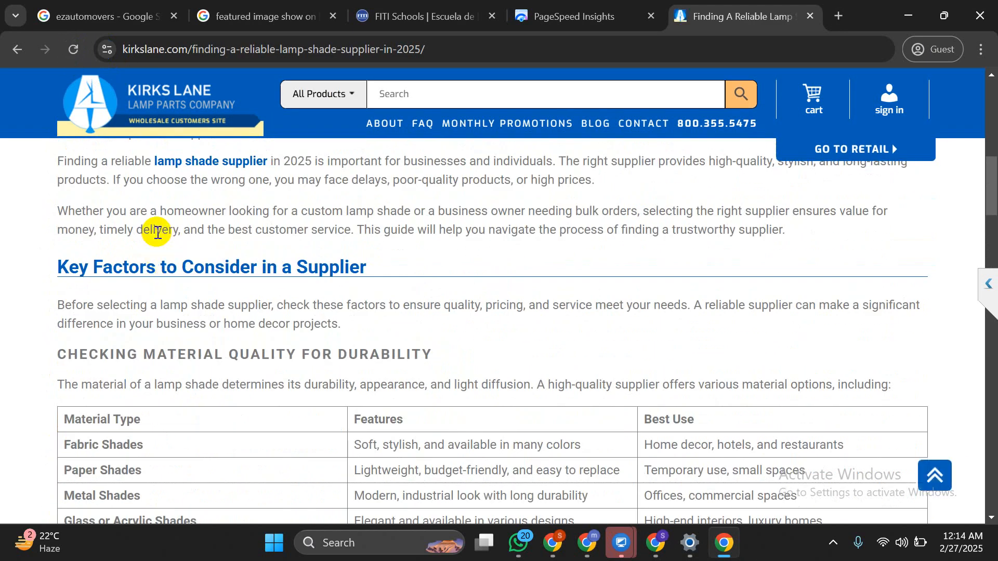
scroll(278, 318, up, 5)
scroll(281, 319, up, 5)
scroll(278, 311, down, 15)
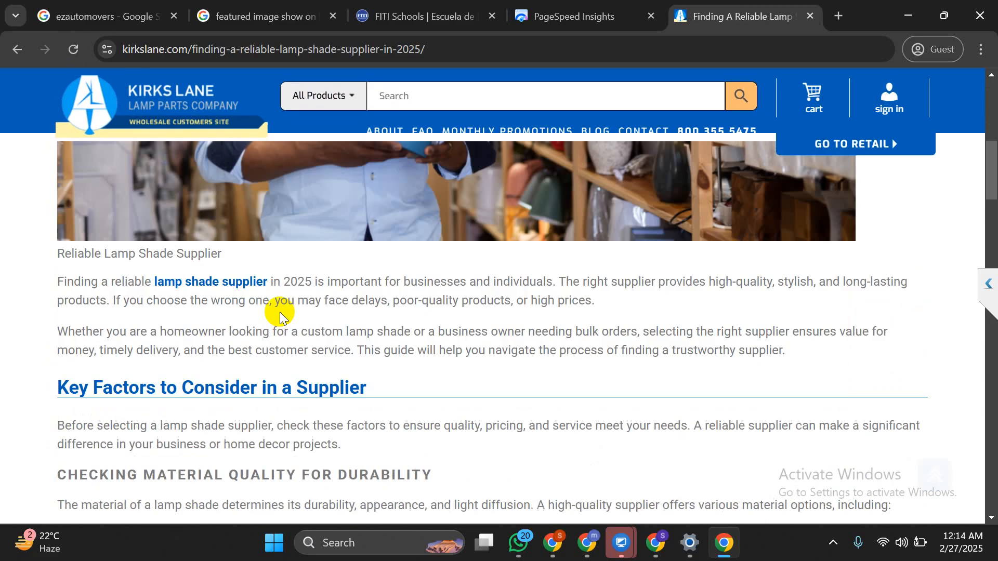
scroll(268, 304, up, 2)
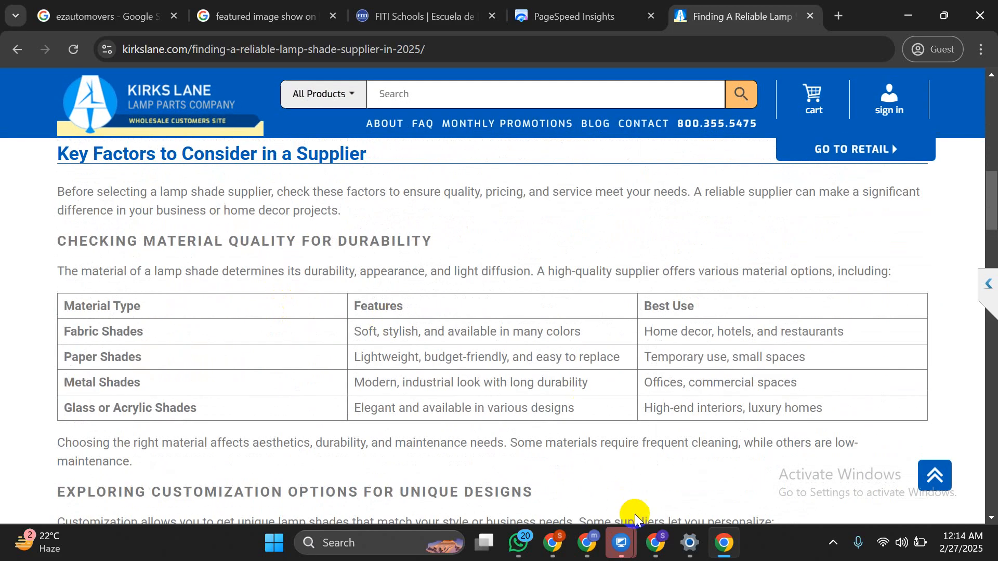
scroll(296, 304, down, 7)
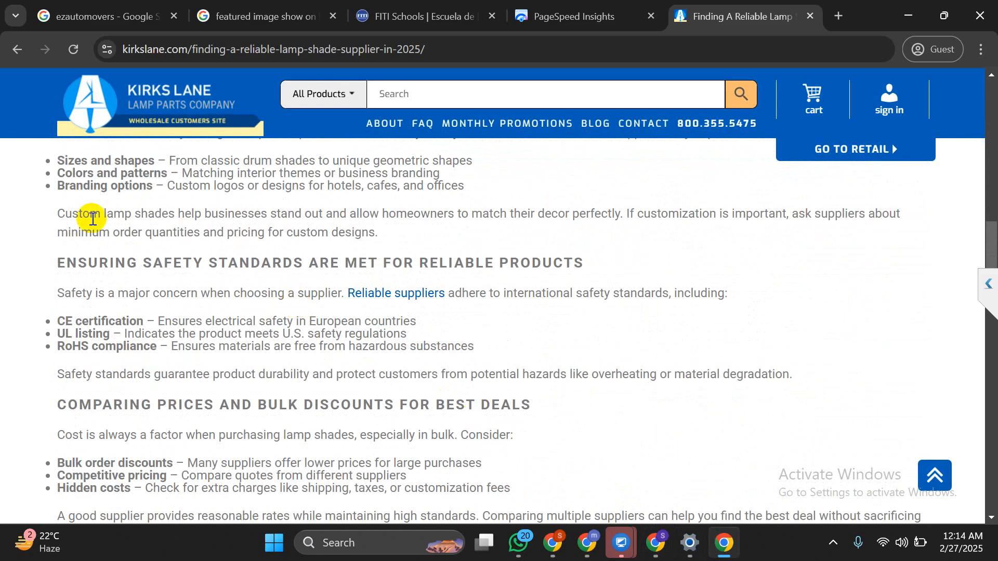
Reload the live post again, review the article, and go back to the editor at the FAQ
click(73, 50)
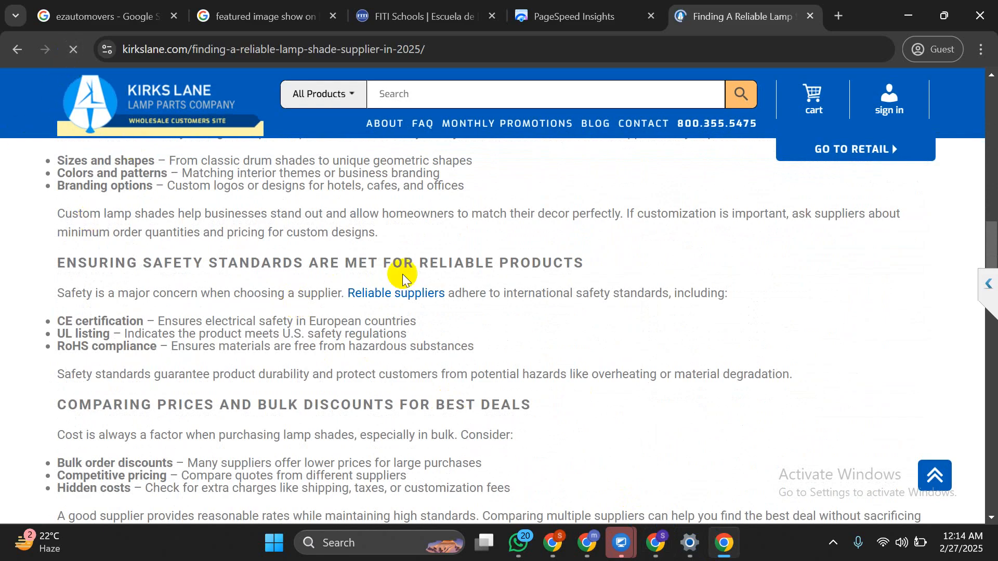
scroll(400, 276, down, 9)
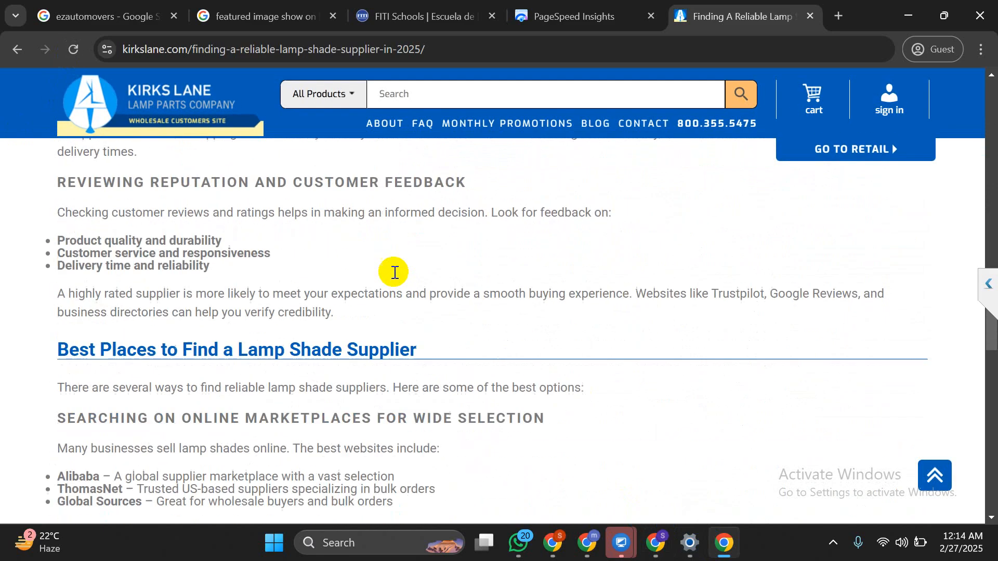
scroll(394, 272, down, 12)
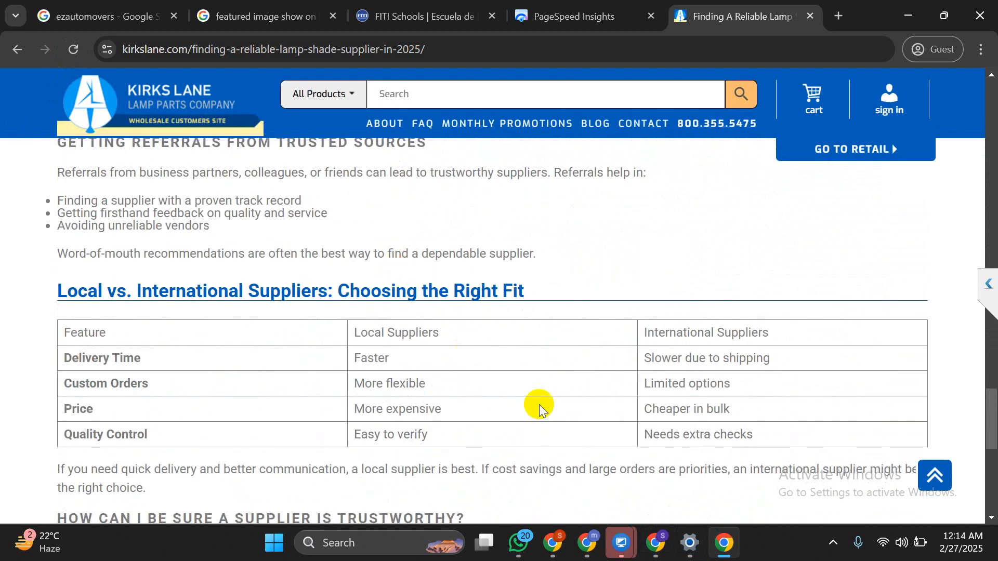
scroll(252, 247, down, 6)
scroll(255, 244, up, 12)
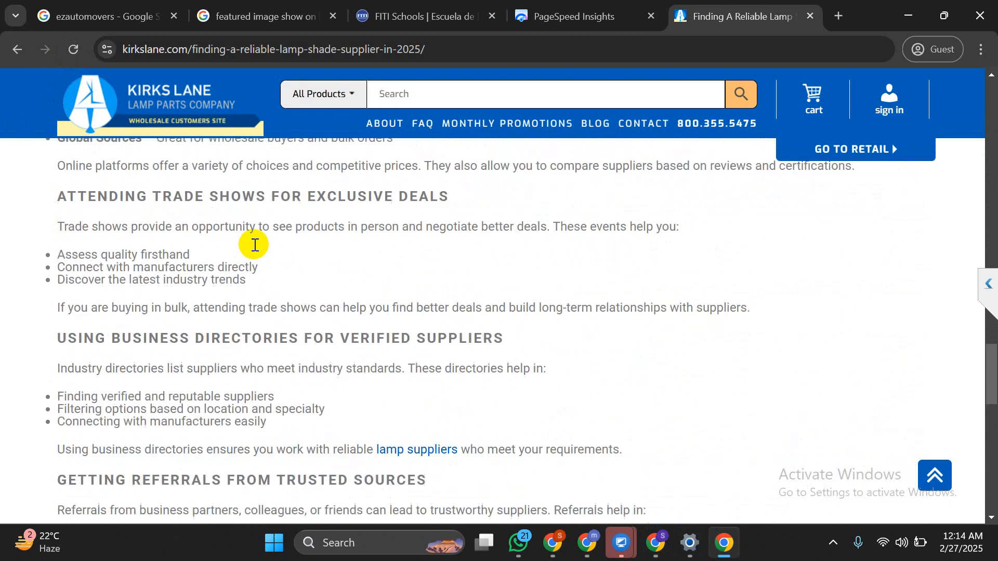
scroll(253, 246, up, 15)
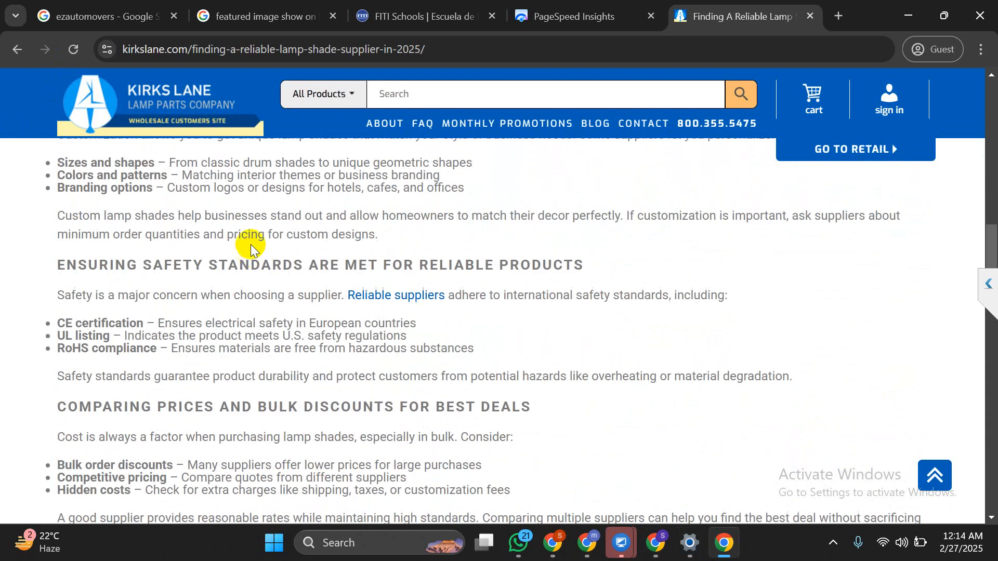
scroll(251, 247, up, 15)
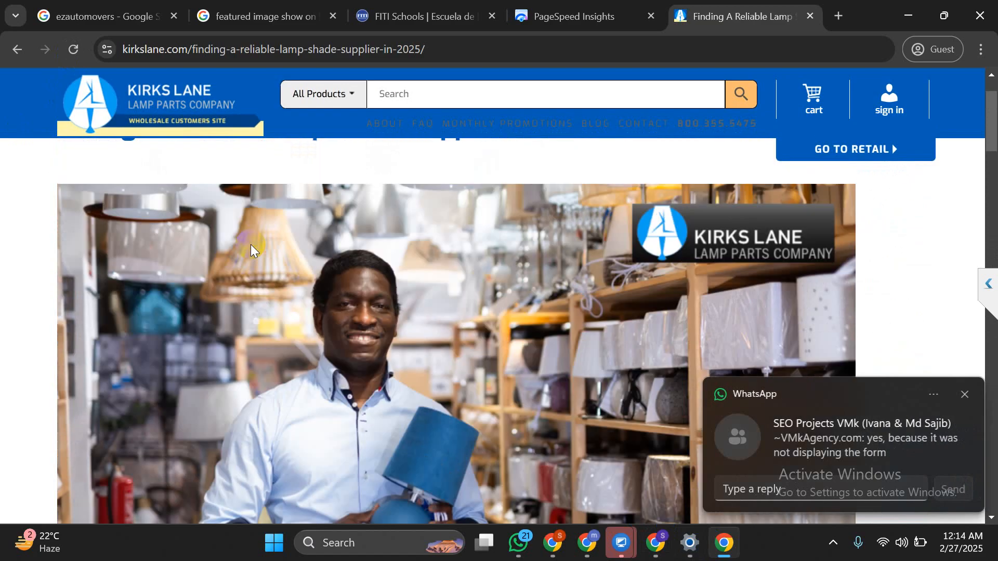
scroll(251, 248, down, 6)
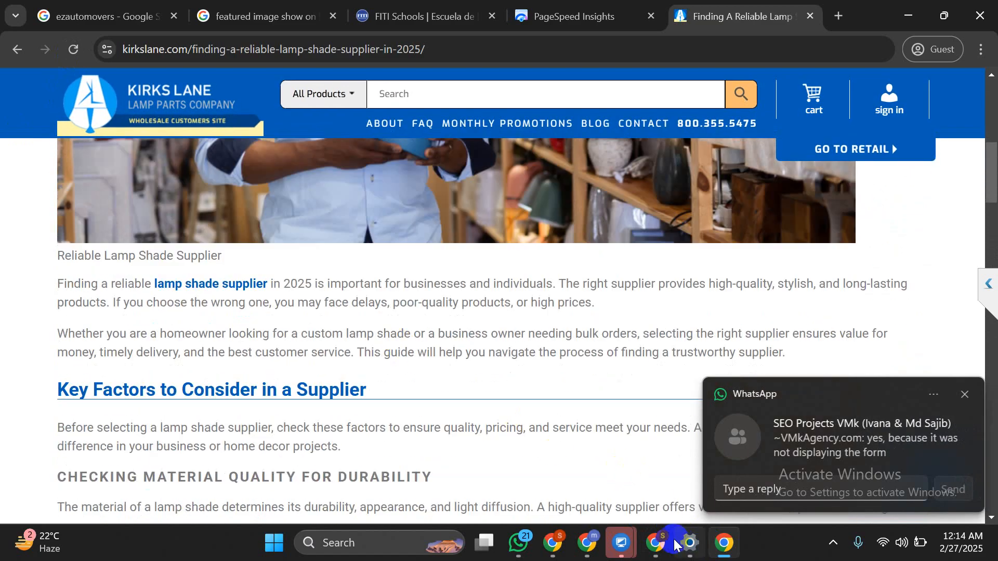
click(657, 543)
scroll(415, 307, up, 4)
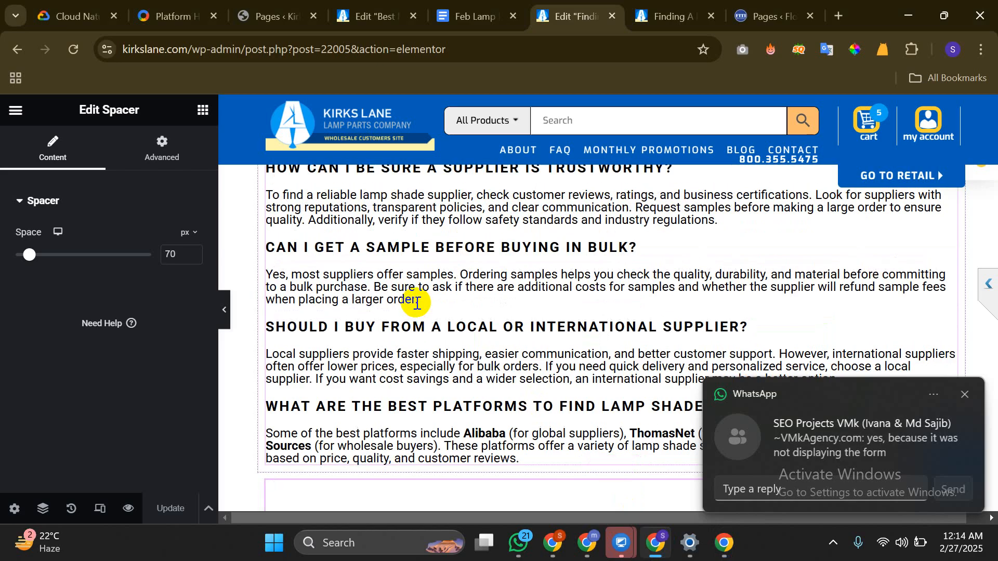
Select the FAQ text block and review its style settings, keeping the text colour black
click(417, 303)
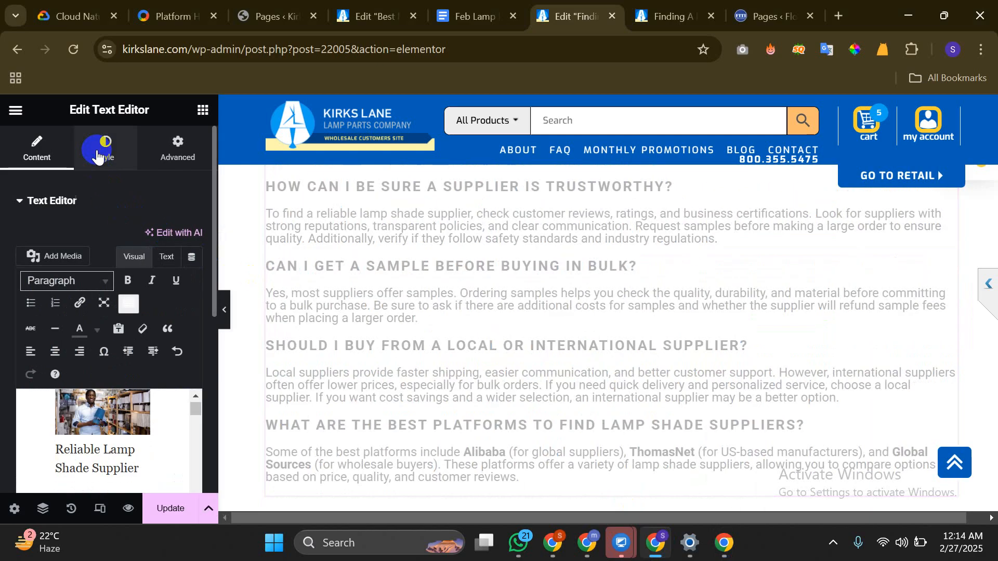
click(96, 155)
click(192, 271)
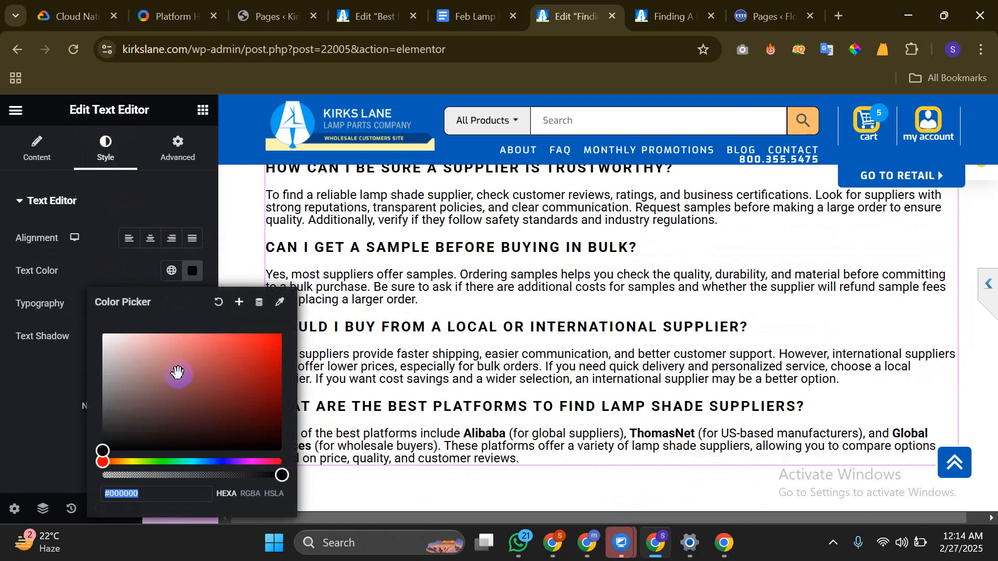
drag(178, 374, 70, 475)
click(13, 431)
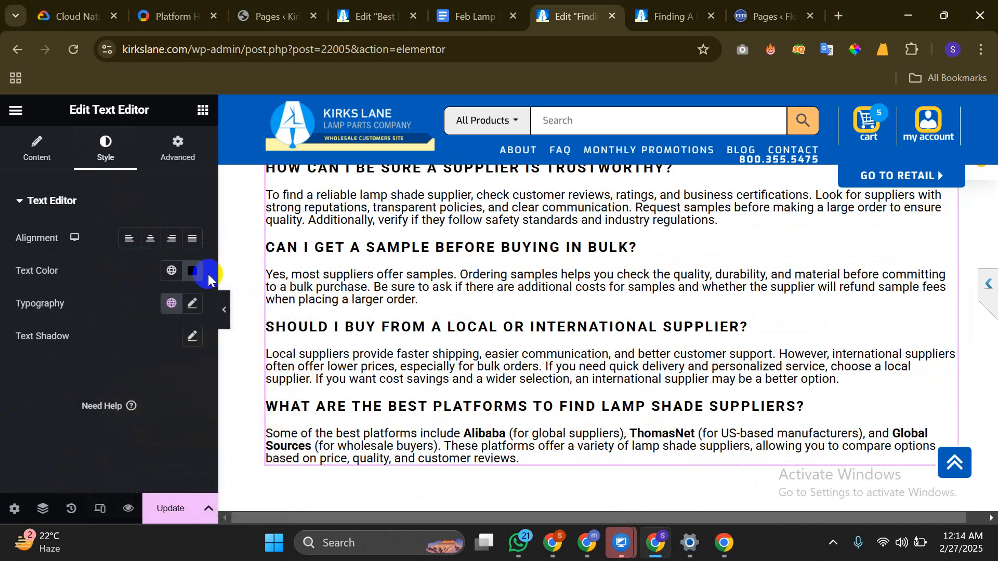
Set the text block's typography font family to Roboto Condensed and return to its content
click(192, 304)
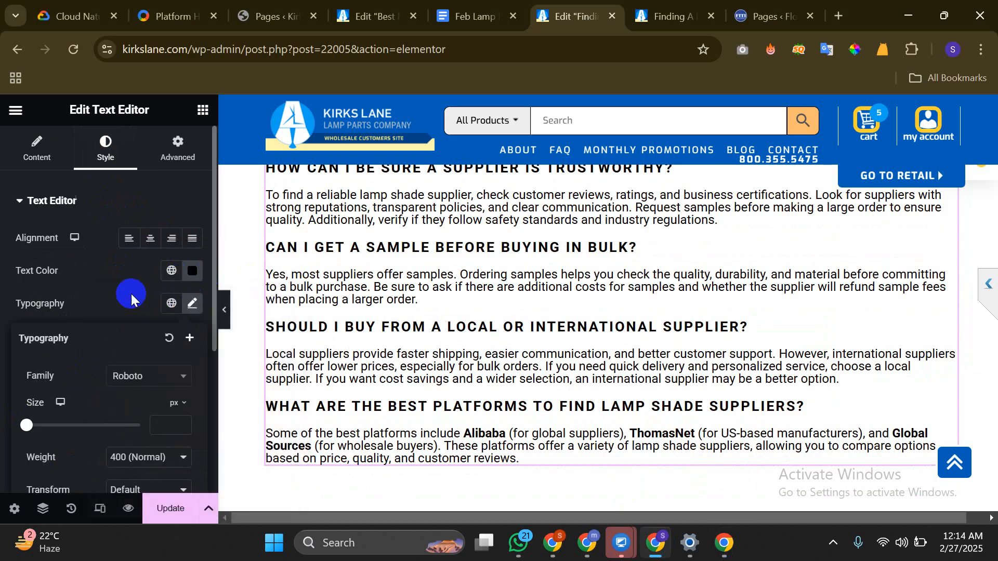
scroll(126, 285, down, 3)
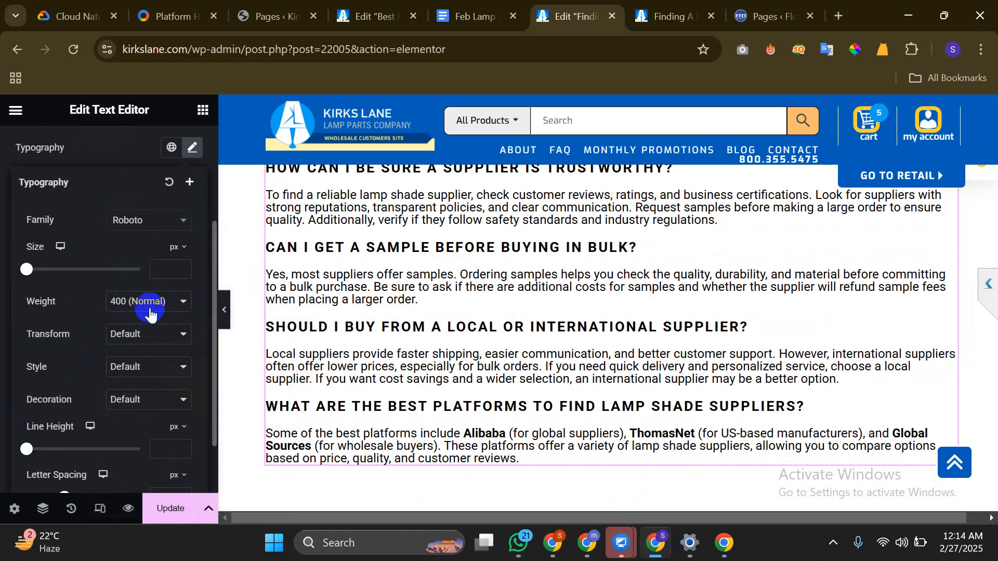
scroll(127, 275, up, 2)
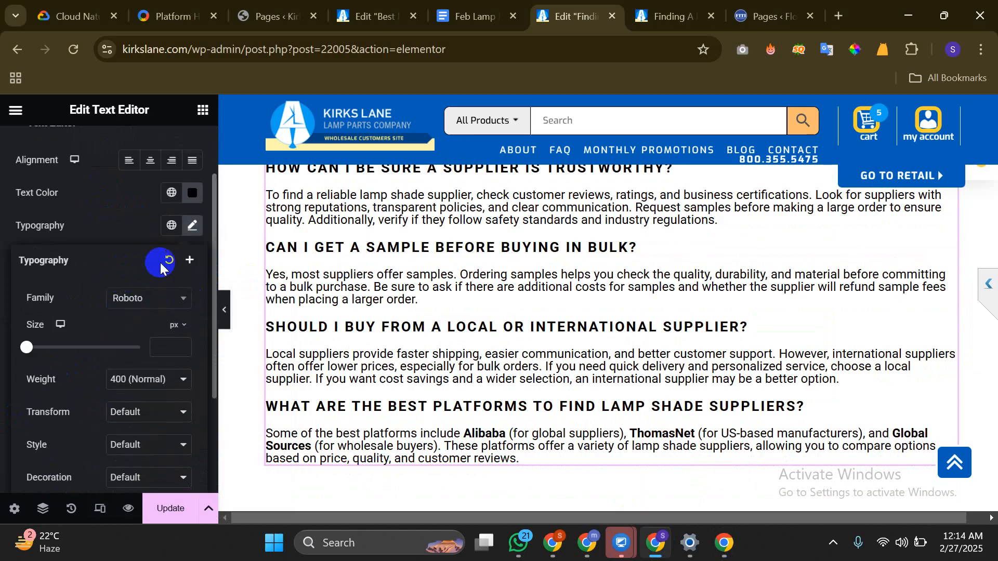
click(146, 305)
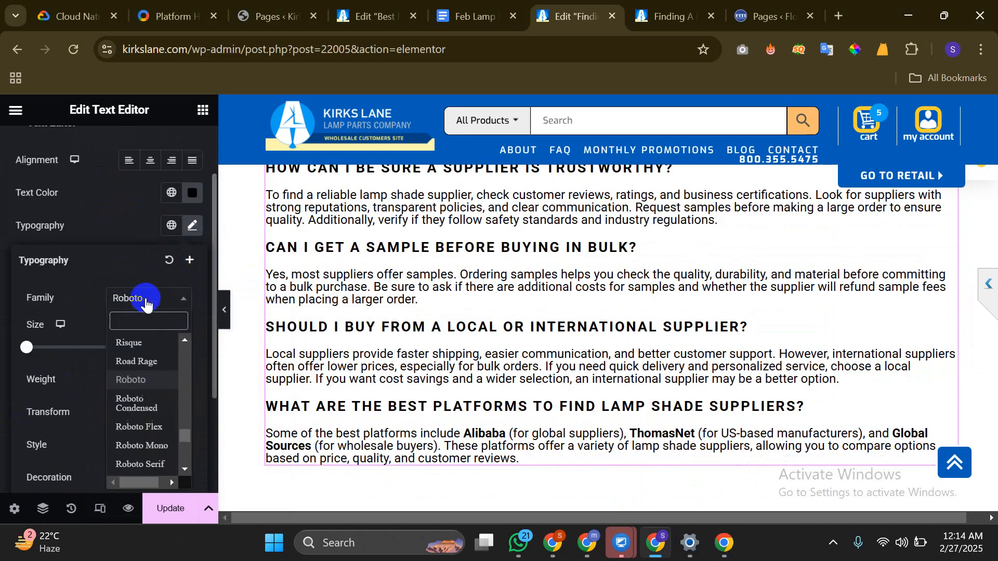
click(144, 403)
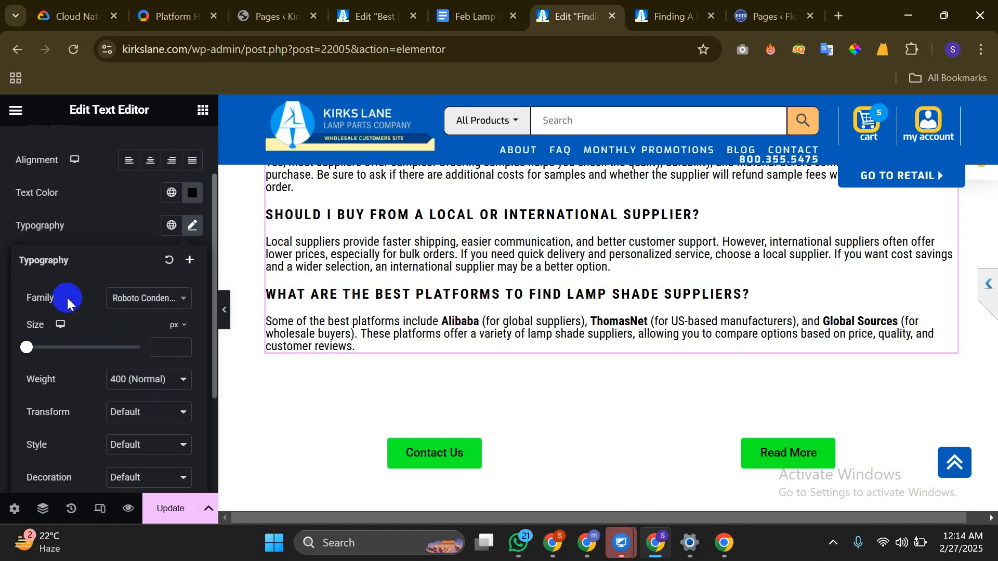
click(111, 209)
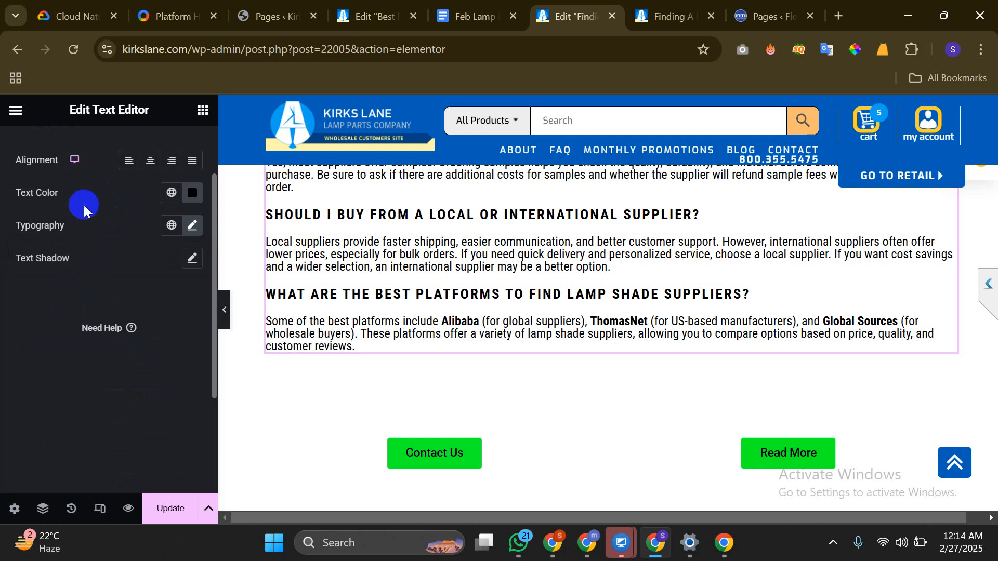
scroll(68, 187, up, 2)
click(50, 163)
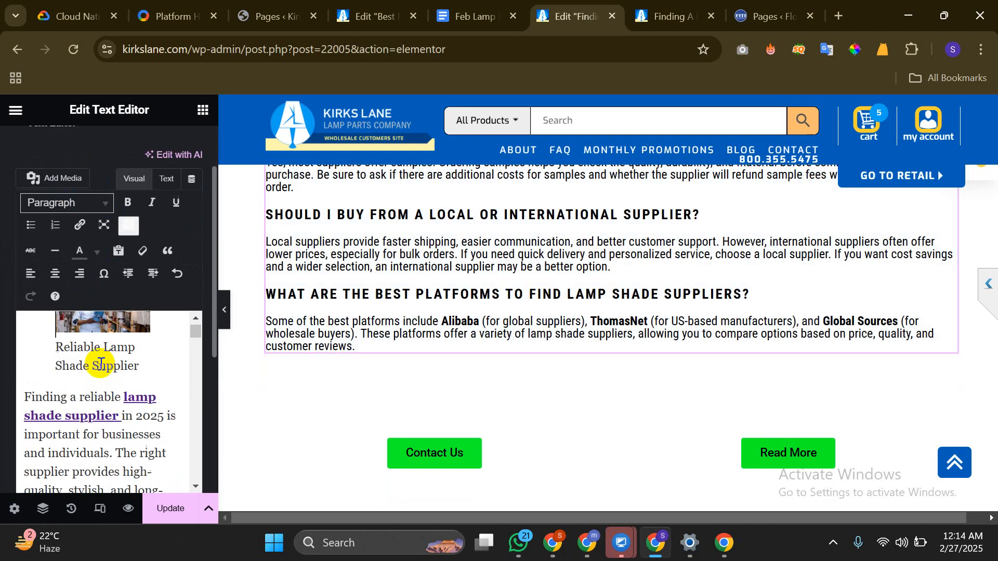
Select all the article text, clear its formatting, and reapply a text colour from the palette
scroll(93, 374, down, 1)
scroll(90, 389, down, 5)
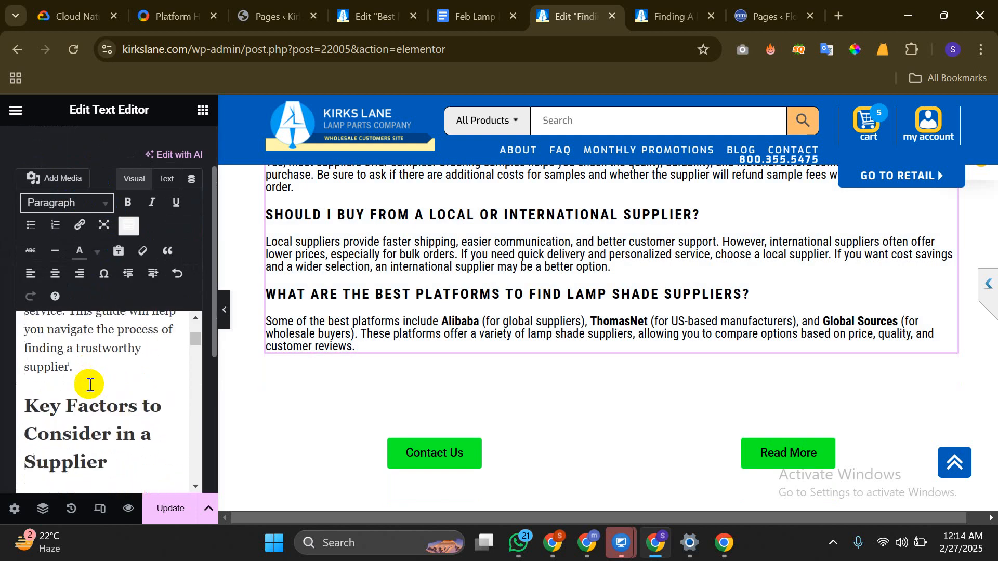
scroll(89, 384, up, 1)
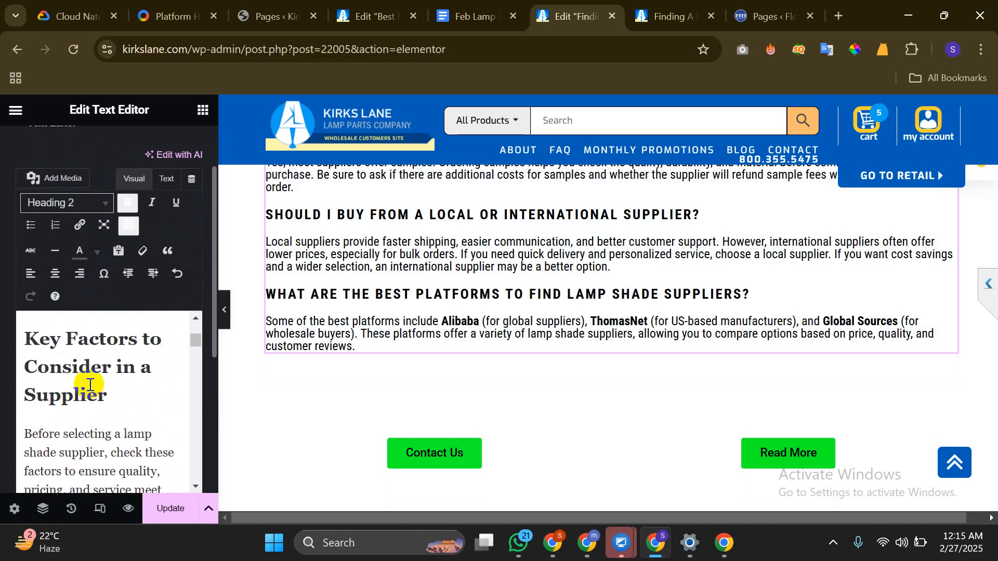
key(ctrl+a)
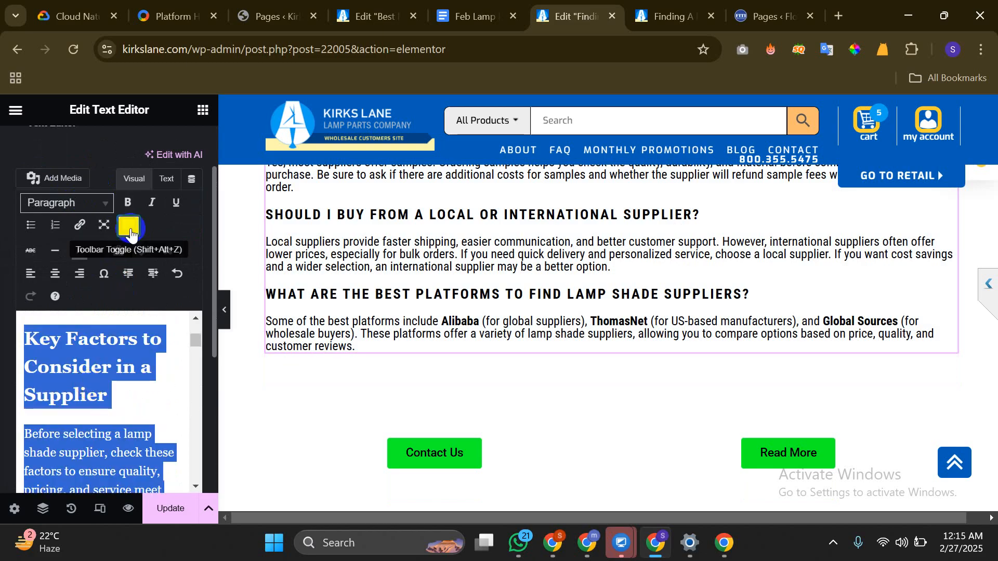
click(135, 260)
click(82, 253)
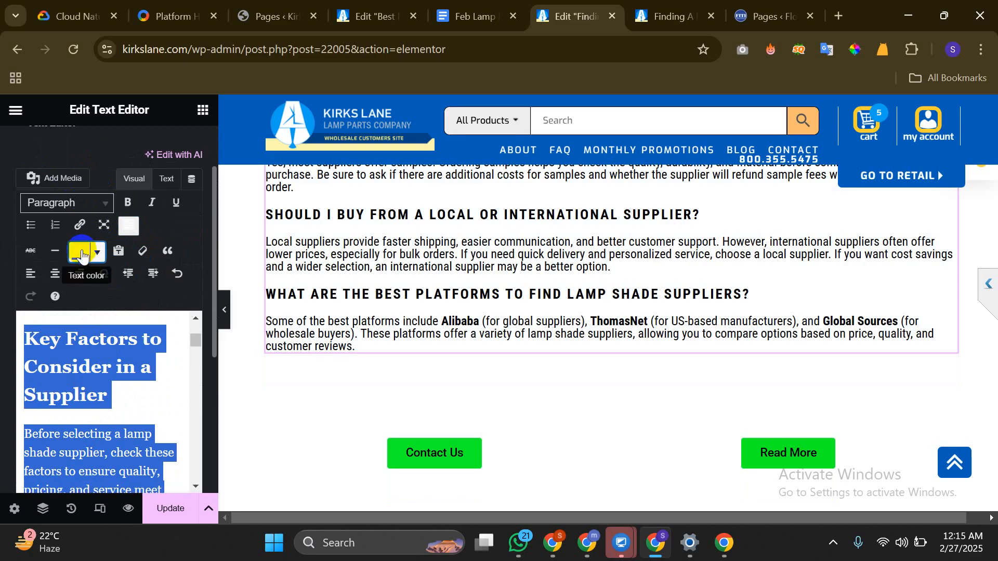
click(98, 254)
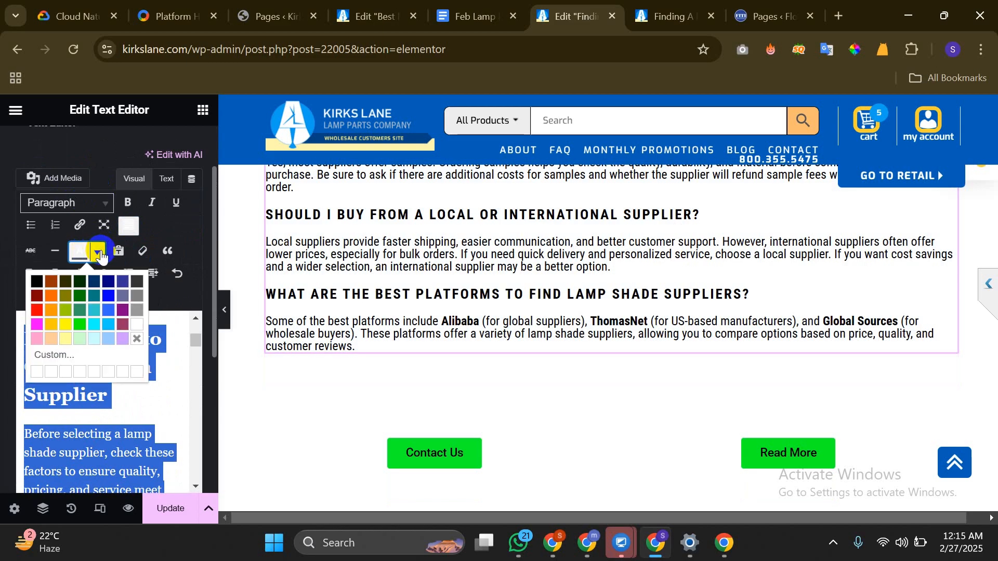
click(37, 283)
Save the post with Update
click(174, 515)
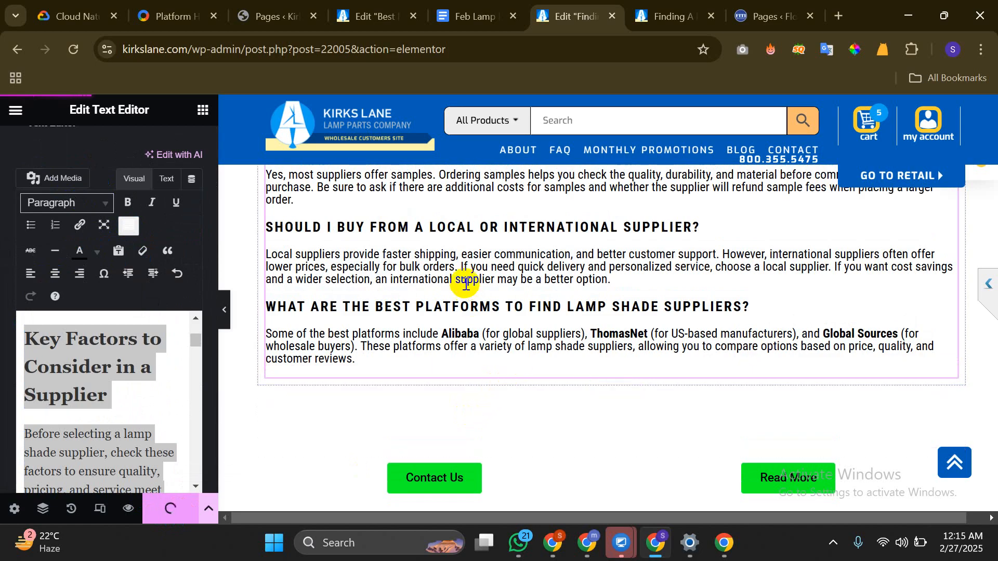
scroll(466, 283, up, 1)
scroll(465, 284, down, 3)
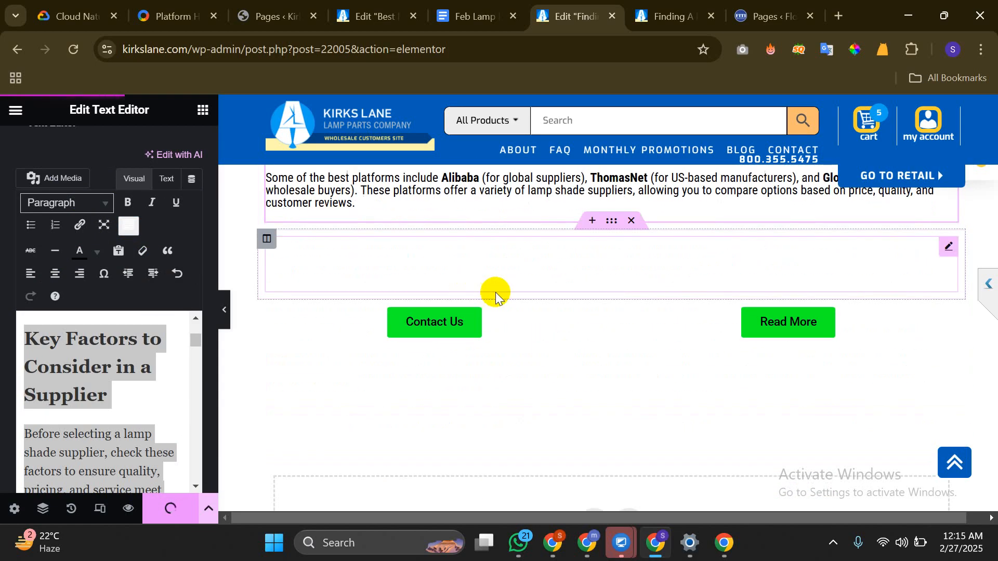
mouse_move(727, 554)
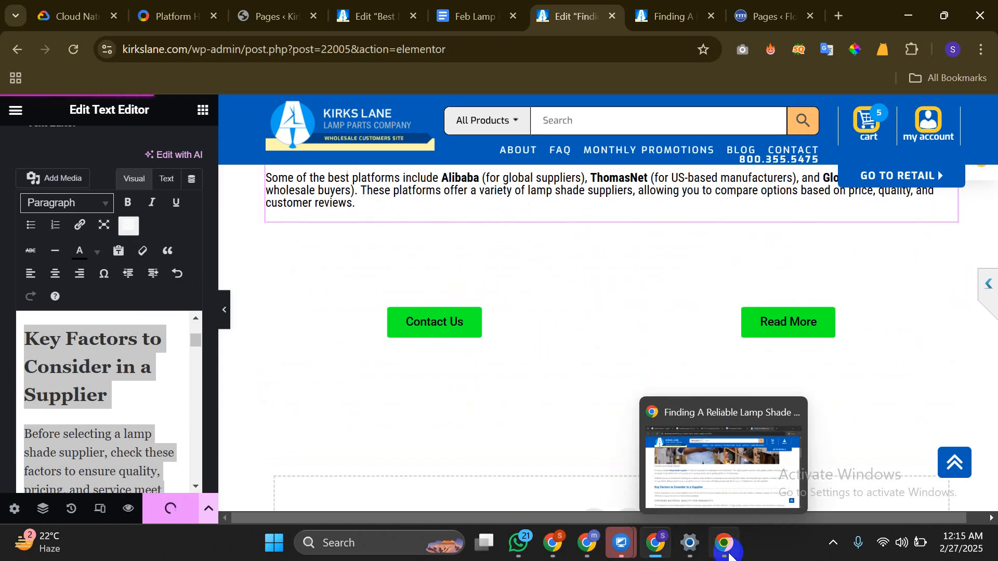
Bring the live post window forward and dismiss the WhatsApp chat notification
click(727, 554)
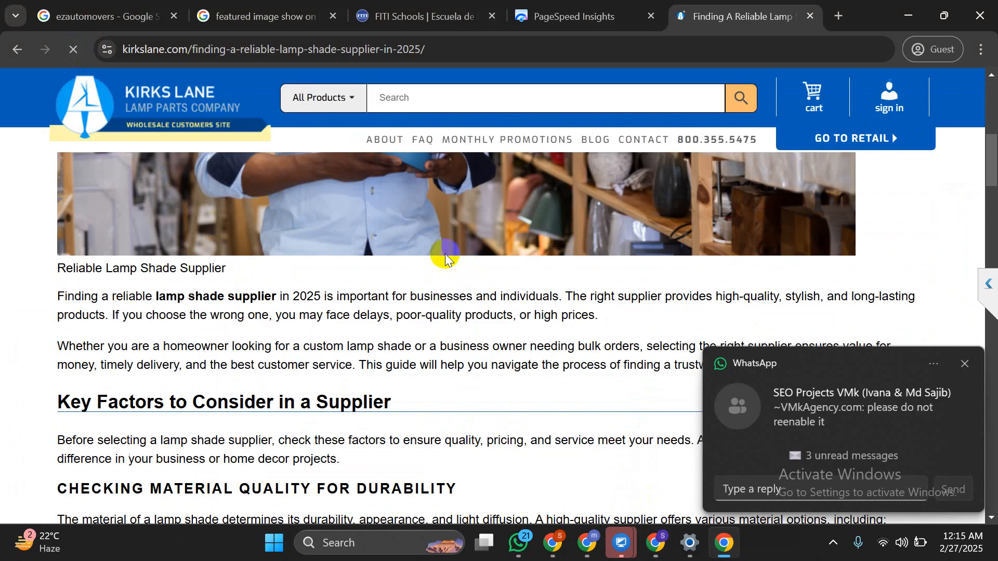
scroll(422, 242, down, 2)
scroll(398, 241, up, 2)
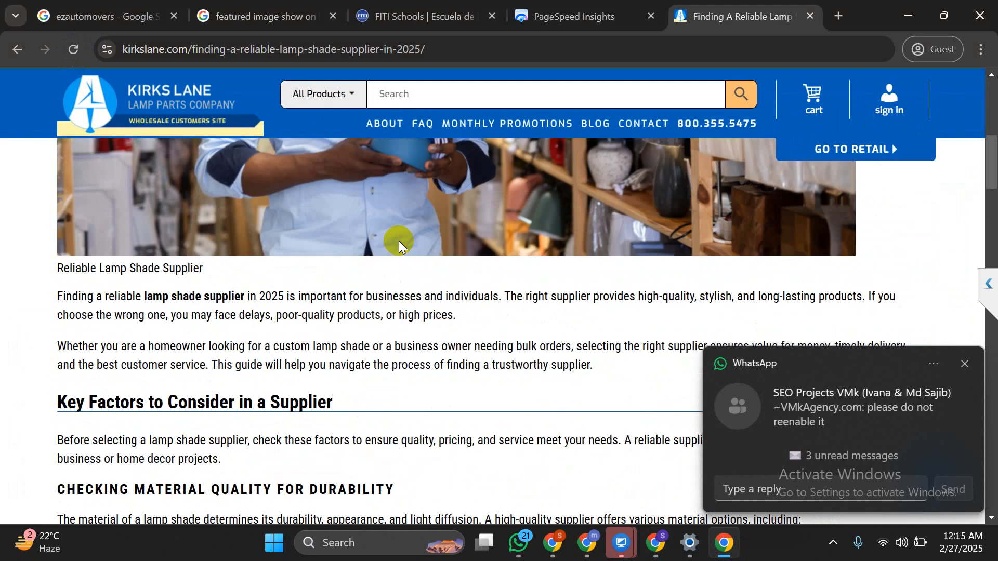
scroll(398, 241, down, 3)
scroll(397, 241, down, 1)
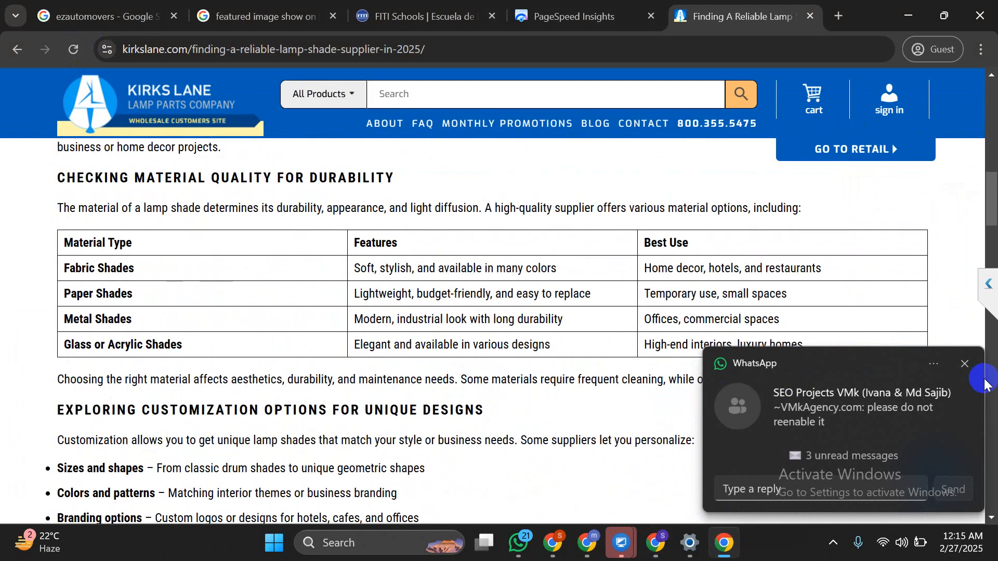
click(964, 361)
Scroll through the live article from the material table down to the FAQs and back
scroll(23, 328, down, 5)
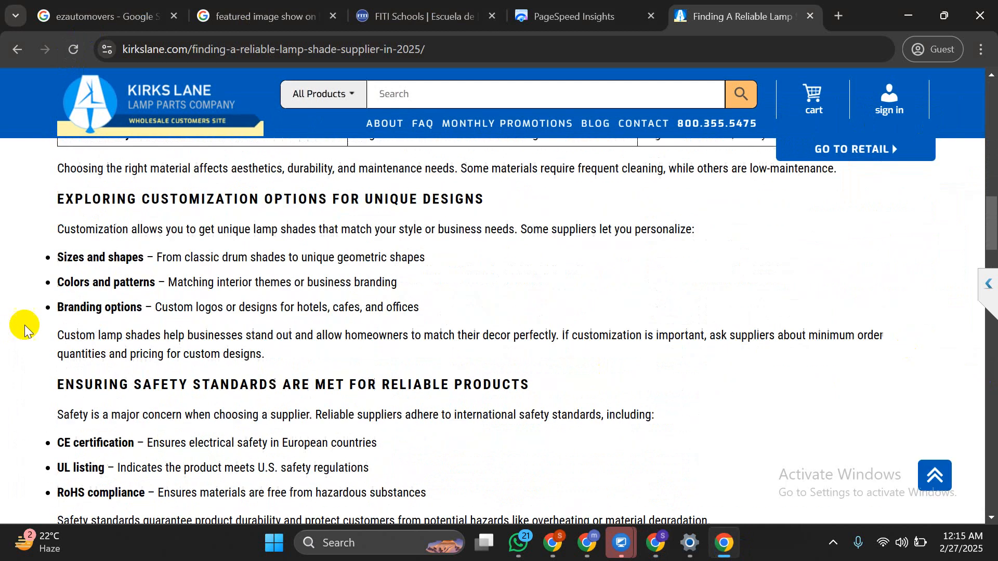
scroll(24, 328, down, 9)
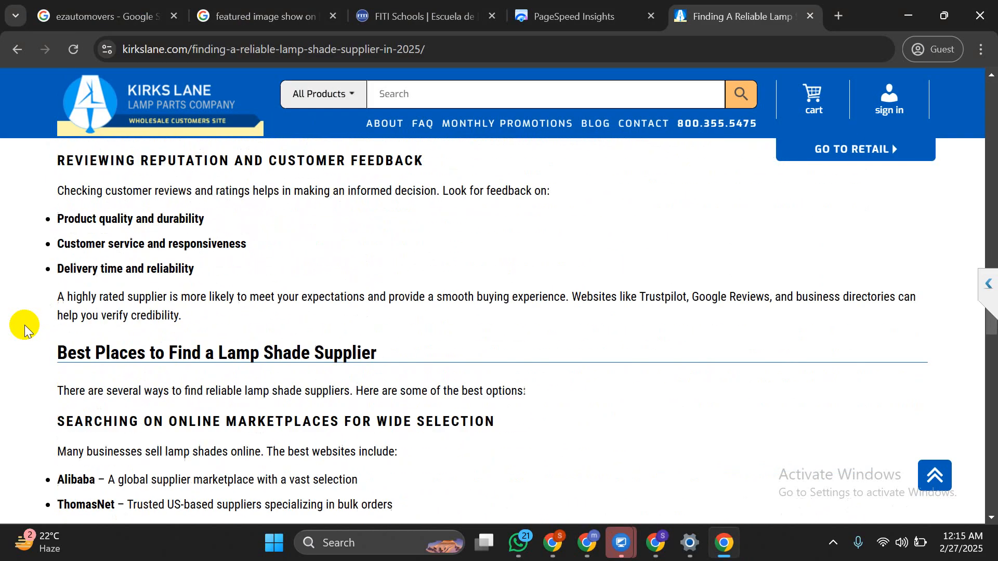
scroll(25, 328, down, 12)
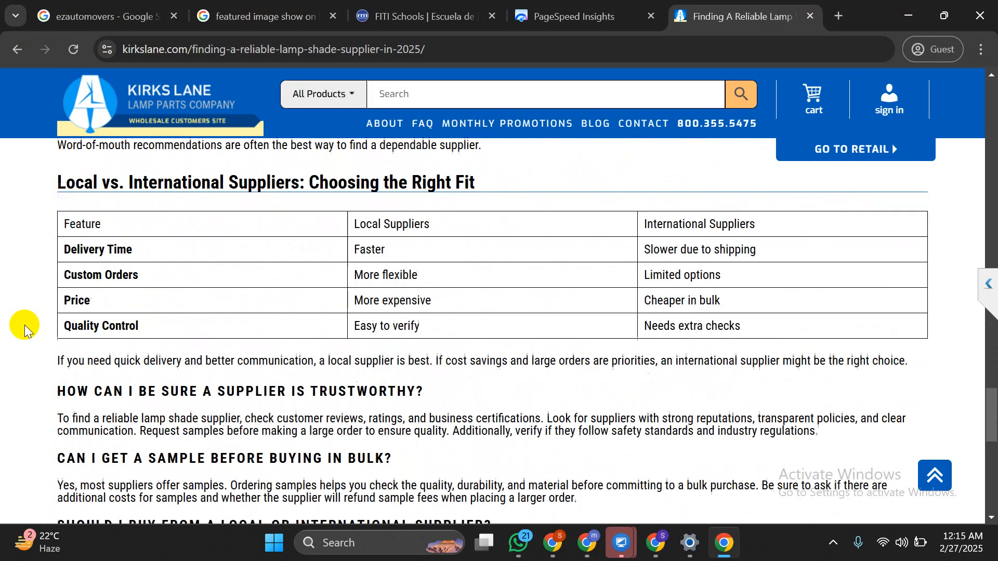
scroll(23, 327, down, 4)
scroll(10, 330, up, 20)
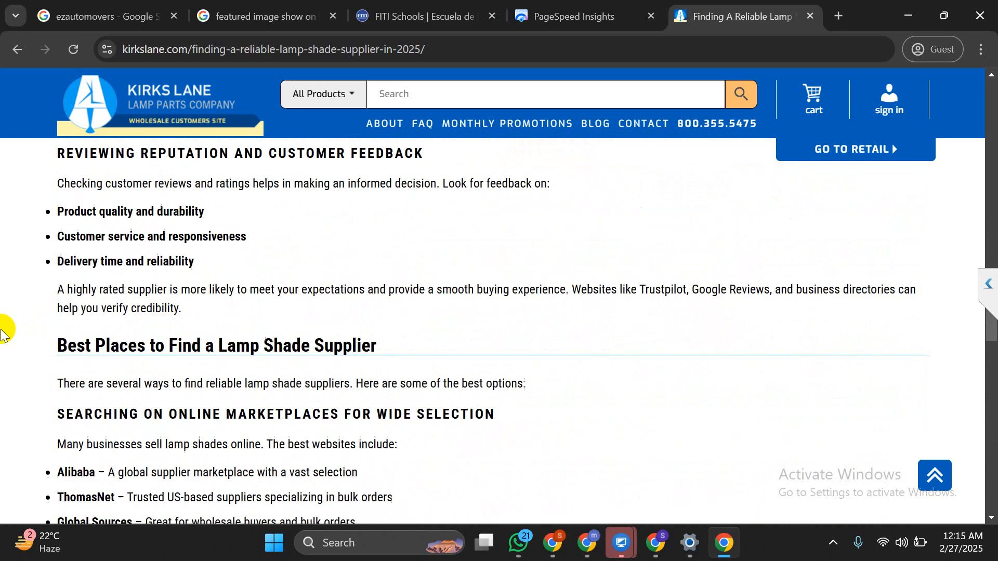
scroll(1, 332, up, 18)
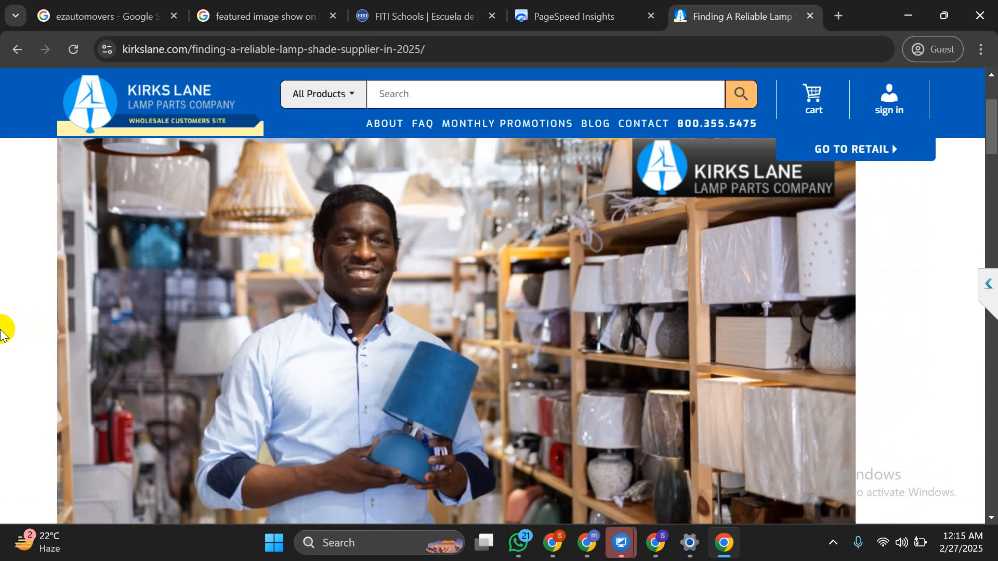
scroll(3, 330, down, 8)
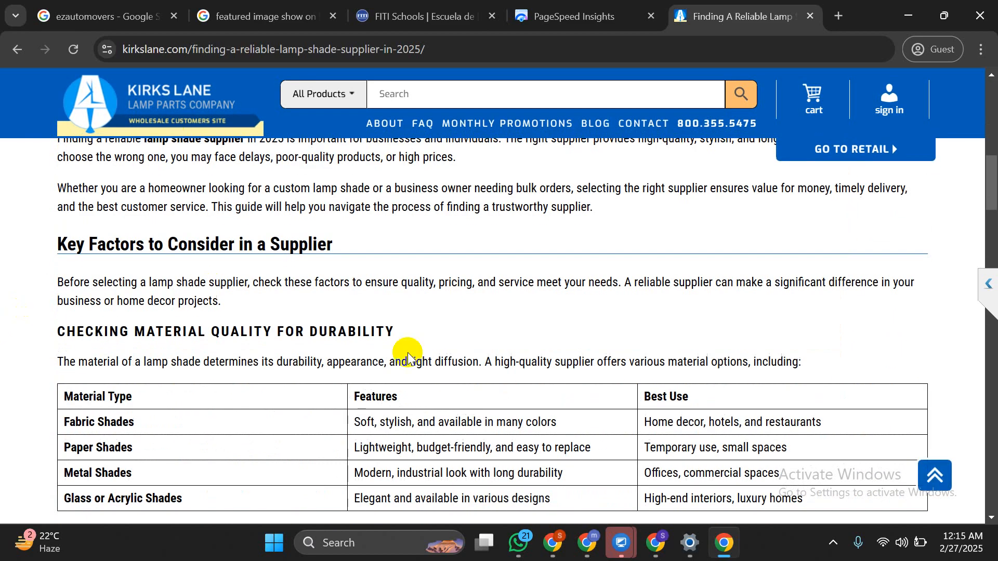
Return to the Elementor editor window and scroll through the post preview
click(656, 542)
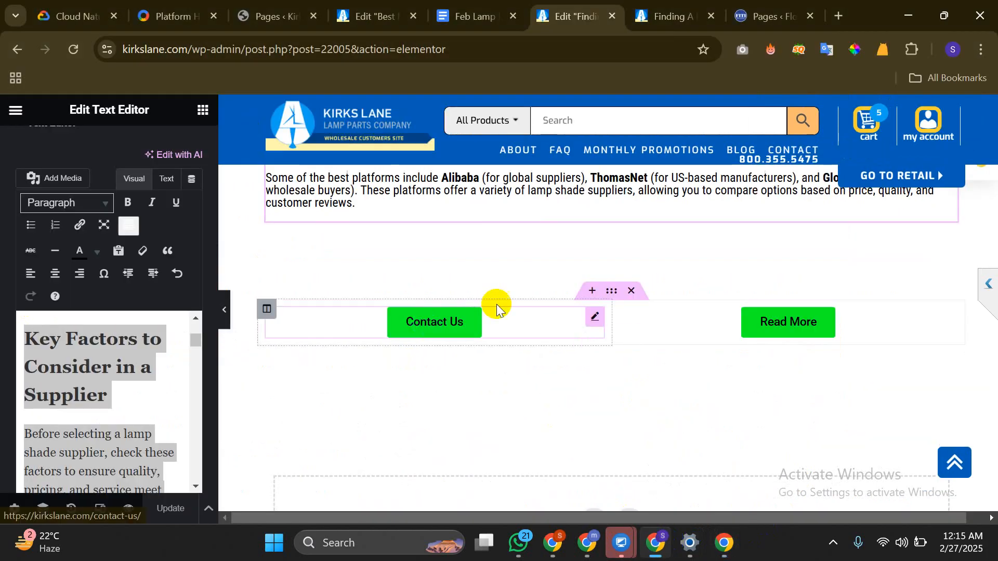
scroll(493, 304, up, 5)
scroll(491, 306, up, 10)
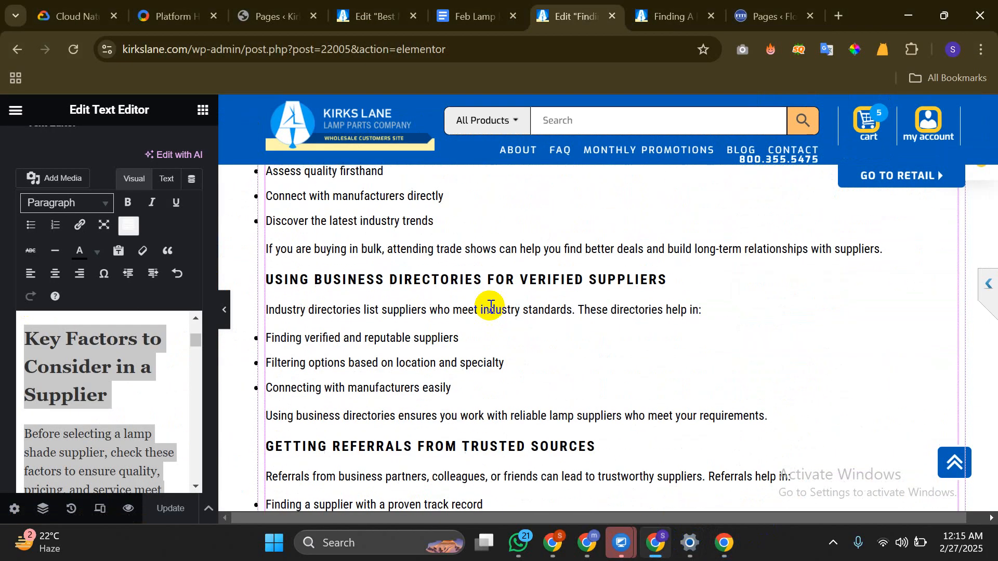
scroll(491, 307, up, 3)
scroll(491, 307, up, 2)
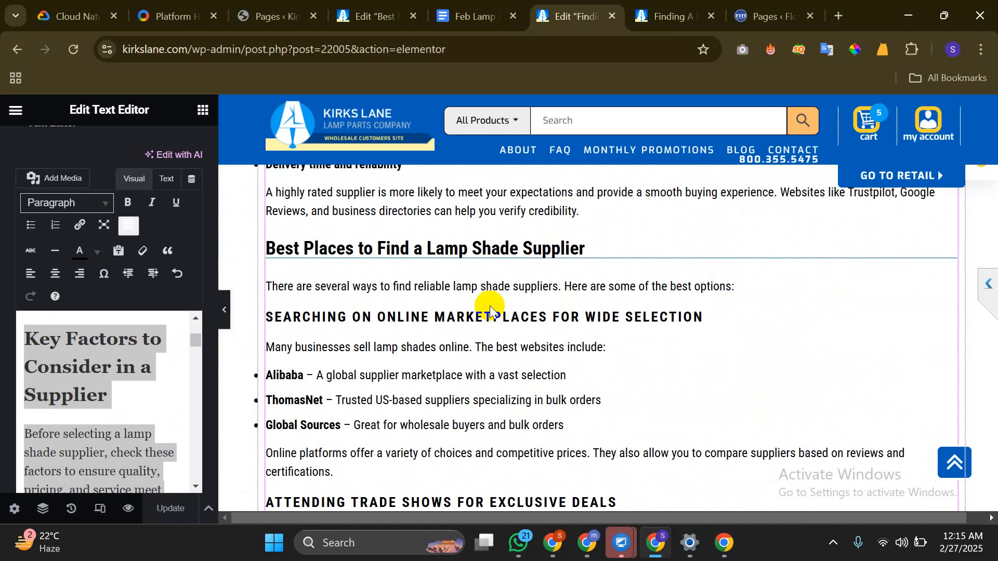
scroll(82, 370, down, 2)
scroll(82, 369, up, 3)
scroll(82, 369, down, 10)
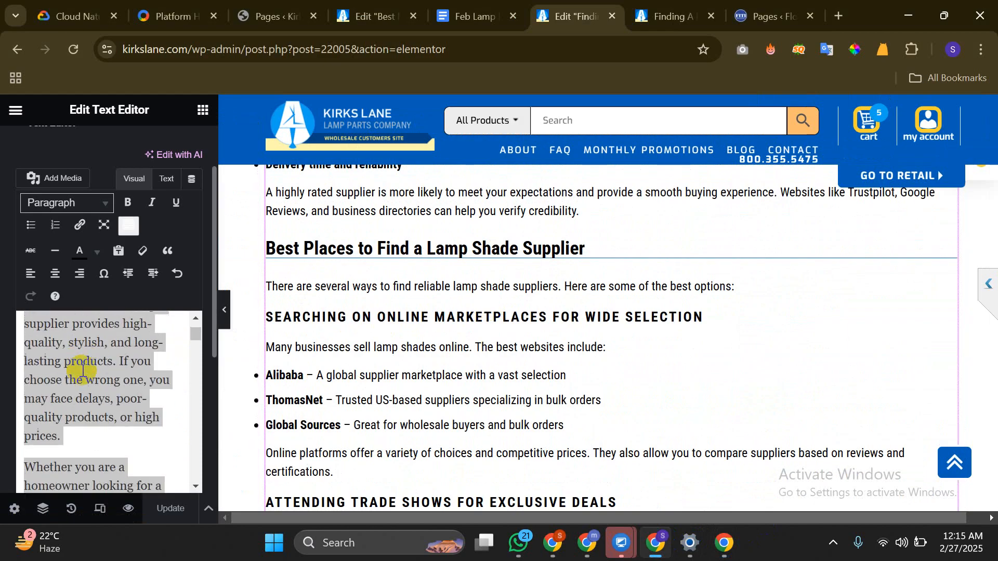
scroll(84, 370, down, 8)
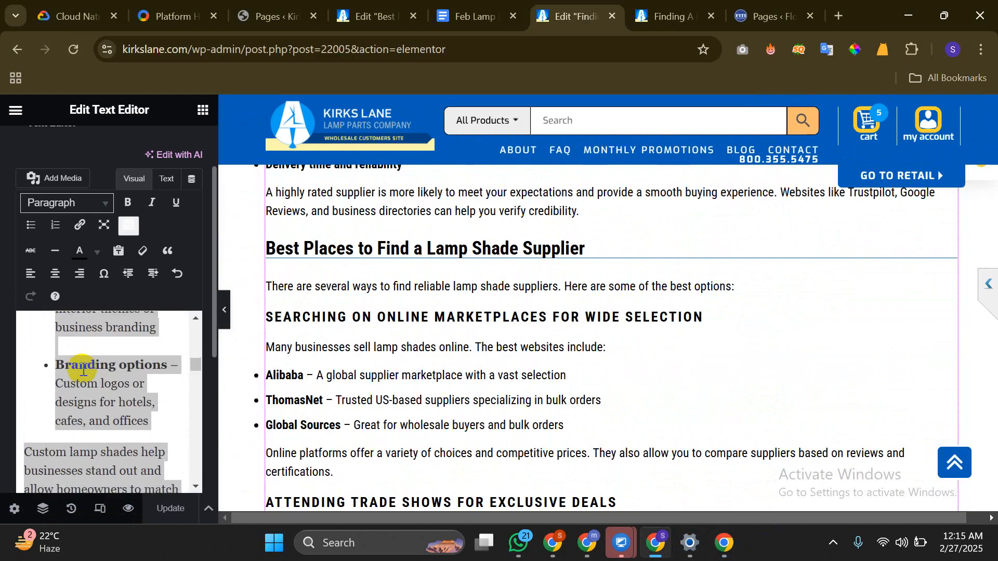
scroll(403, 340, up, 15)
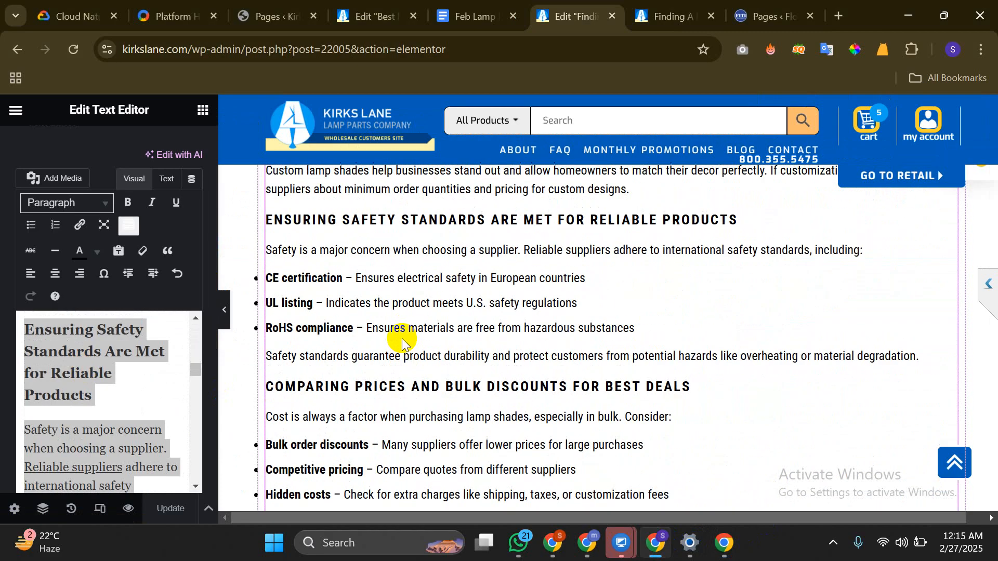
Focus the Text Editor at the safety standards heading and scroll down to the Best Places heading
click(148, 365)
click(111, 368)
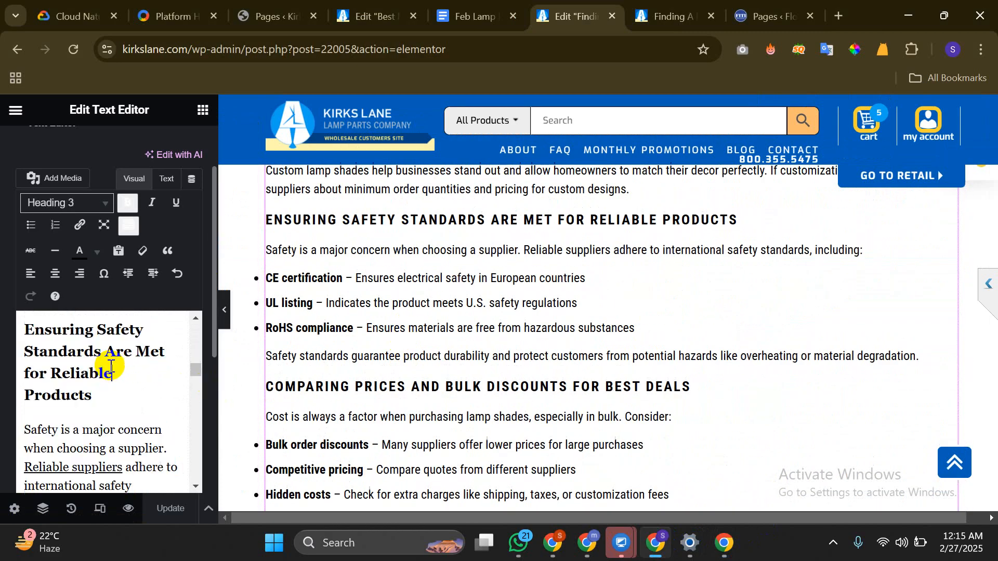
double_click(88, 366)
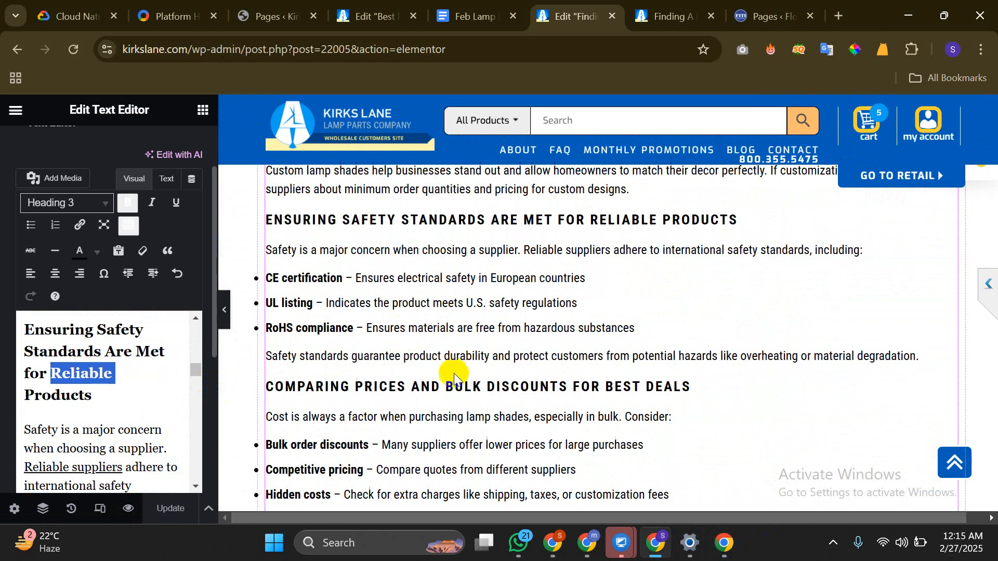
scroll(457, 371, up, 8)
scroll(458, 371, up, 10)
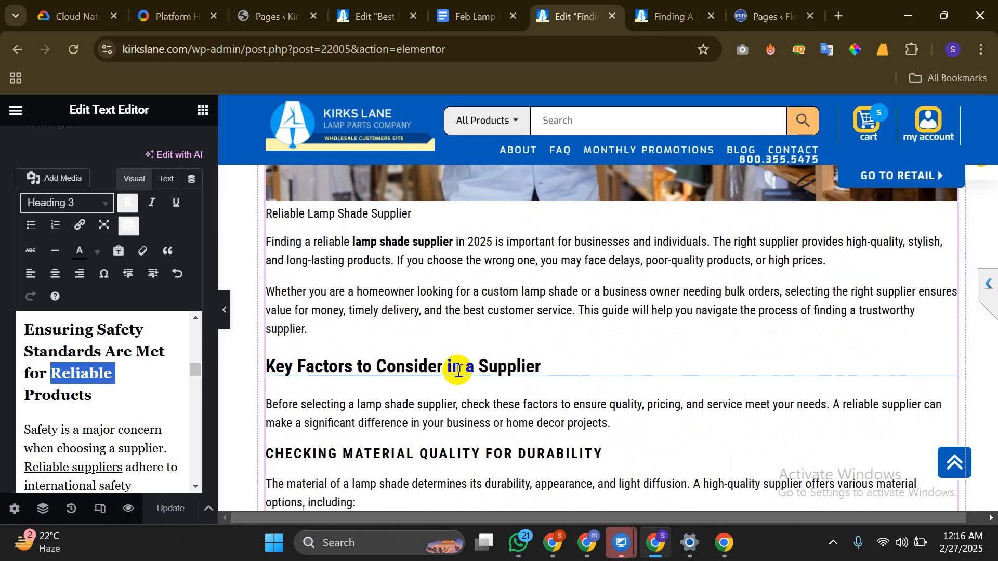
scroll(456, 371, down, 16)
scroll(455, 371, down, 13)
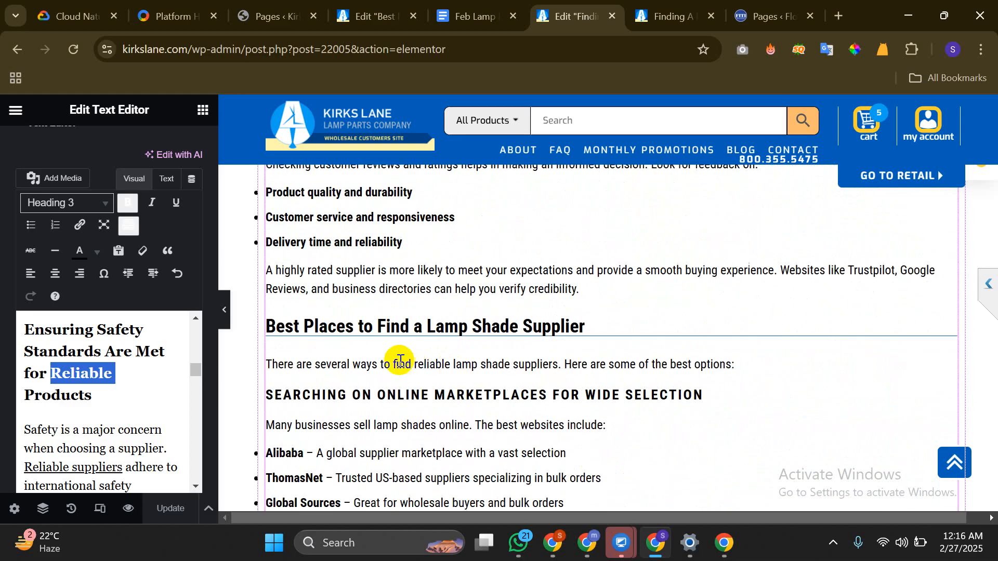
scroll(104, 357, down, 10)
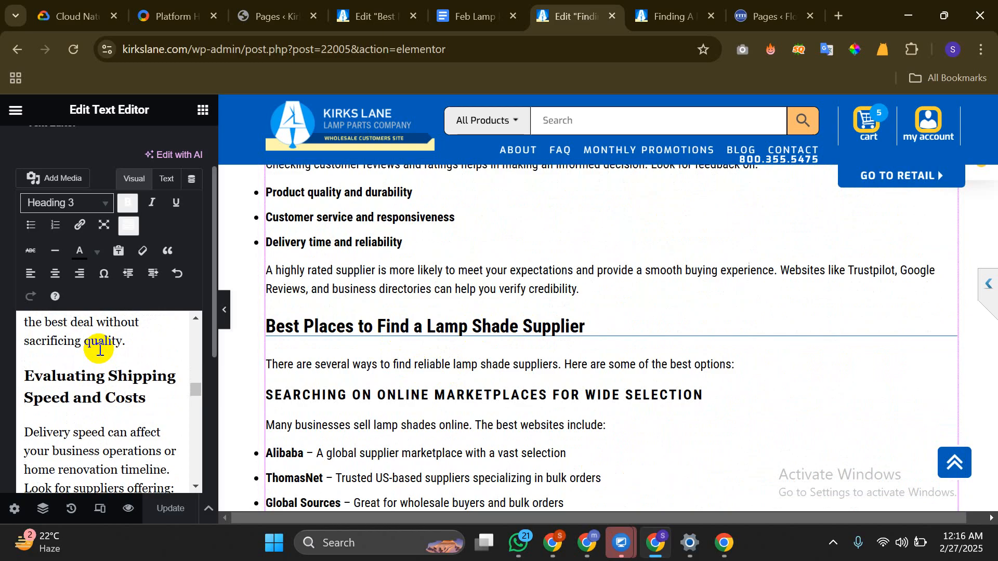
scroll(100, 349, down, 10)
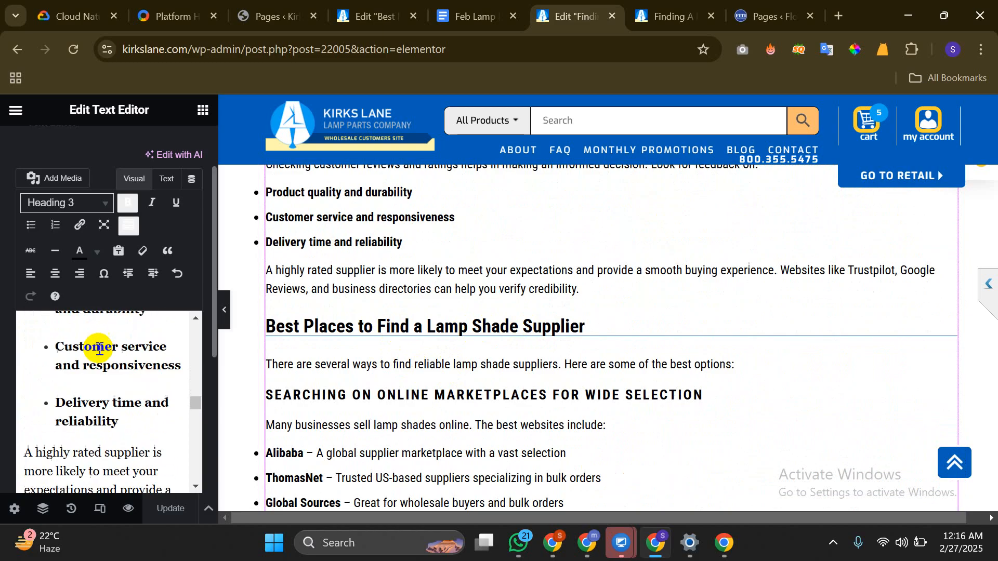
scroll(99, 348, down, 5)
scroll(98, 348, up, 2)
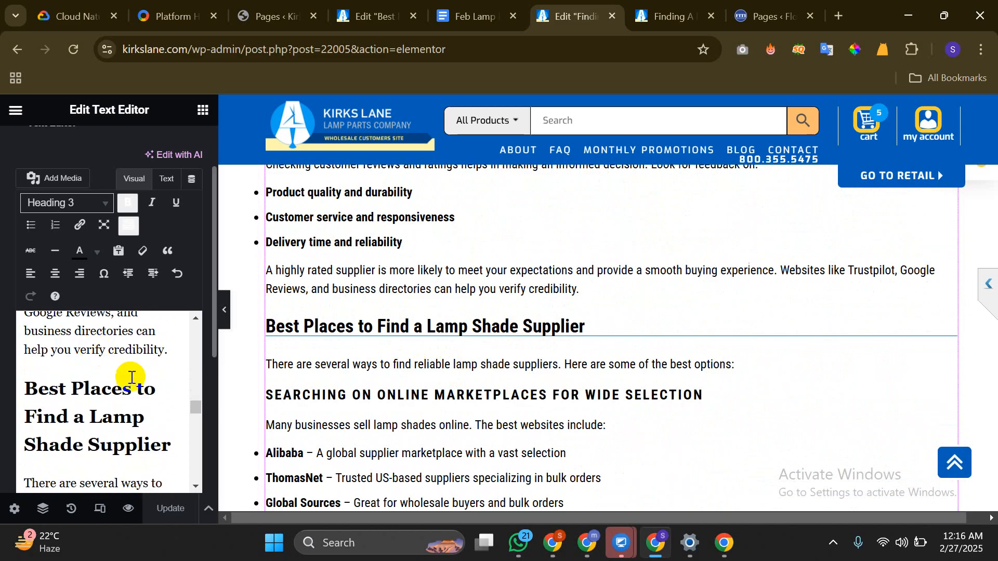
Add blank lines after 'credibility.', then upload the Lamp Shade Supplier image and insert it there
click(173, 356)
key(Return)
key(Return)
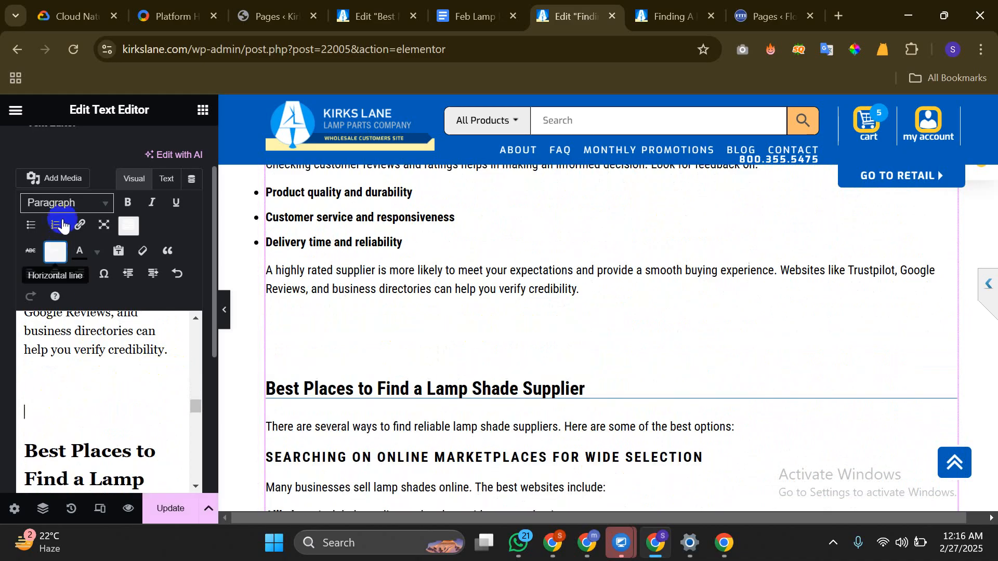
click(49, 176)
click(216, 174)
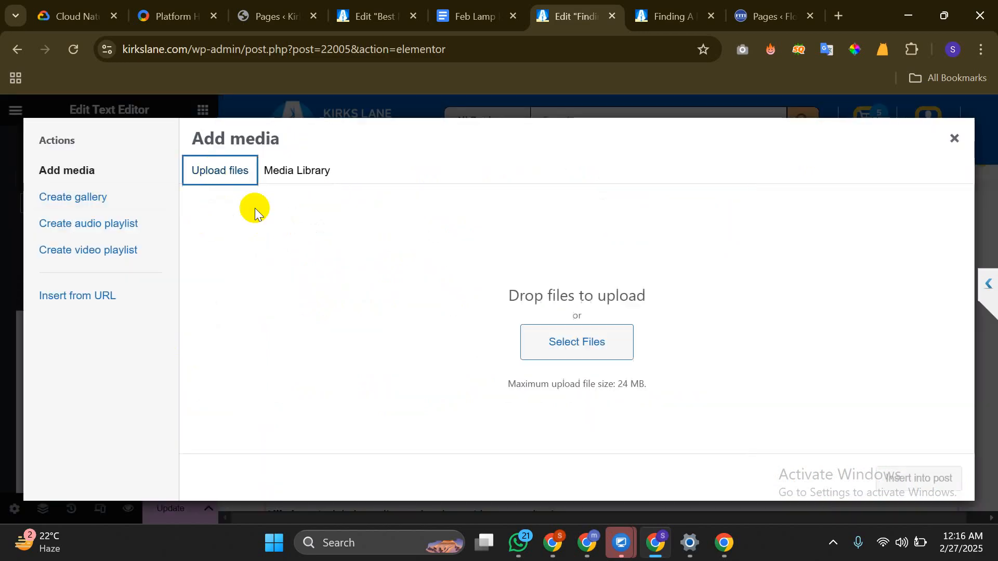
click(564, 339)
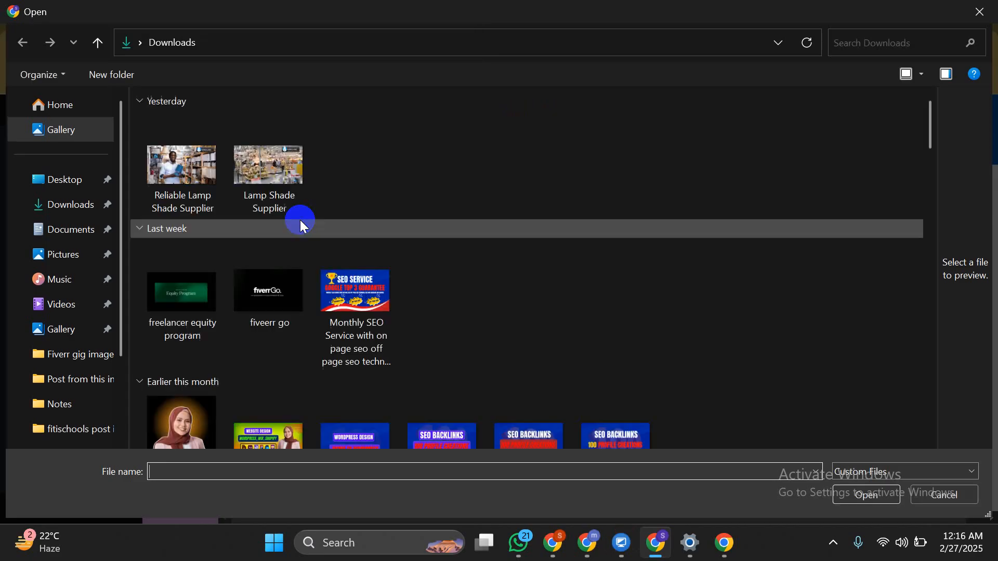
click(270, 178)
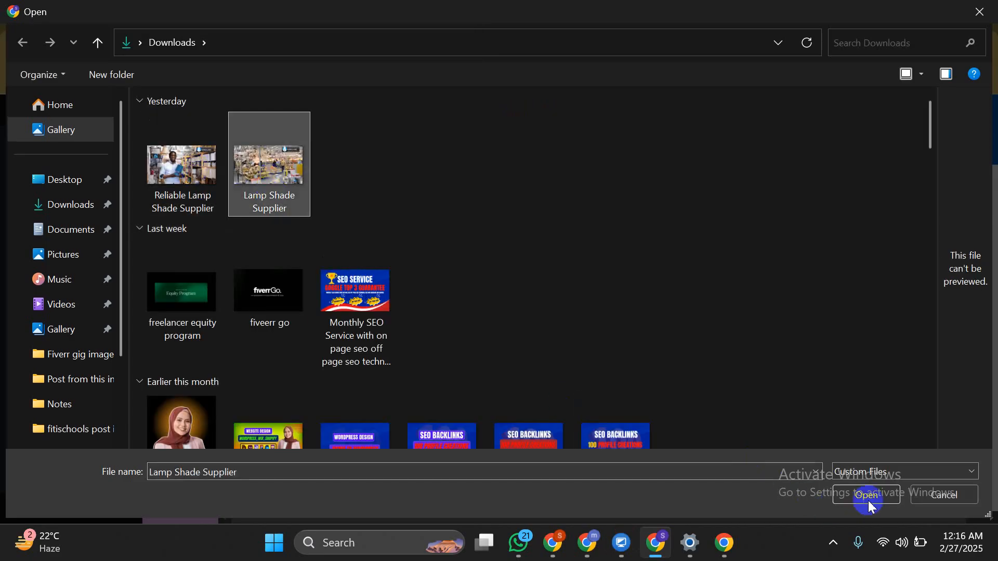
click(866, 497)
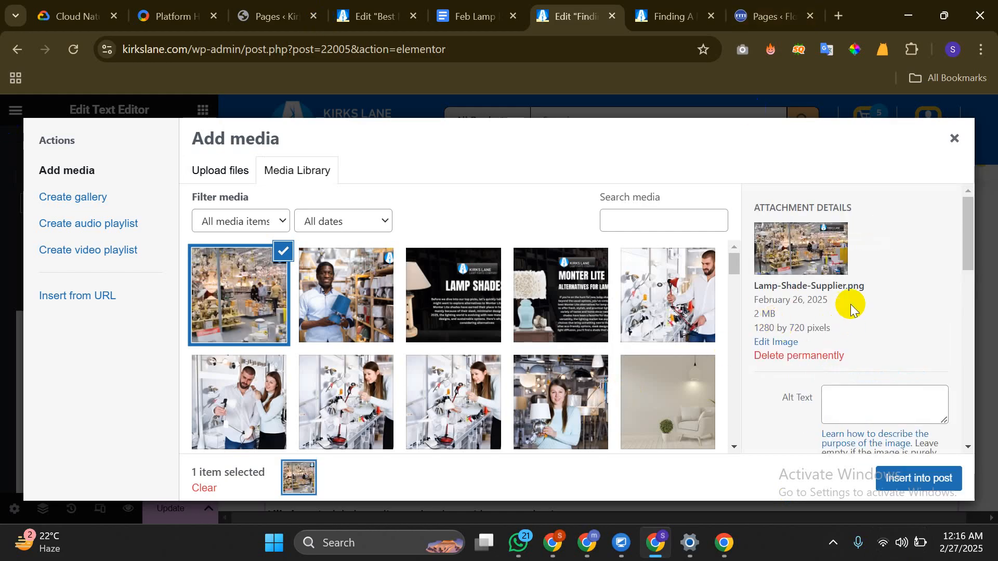
click(912, 480)
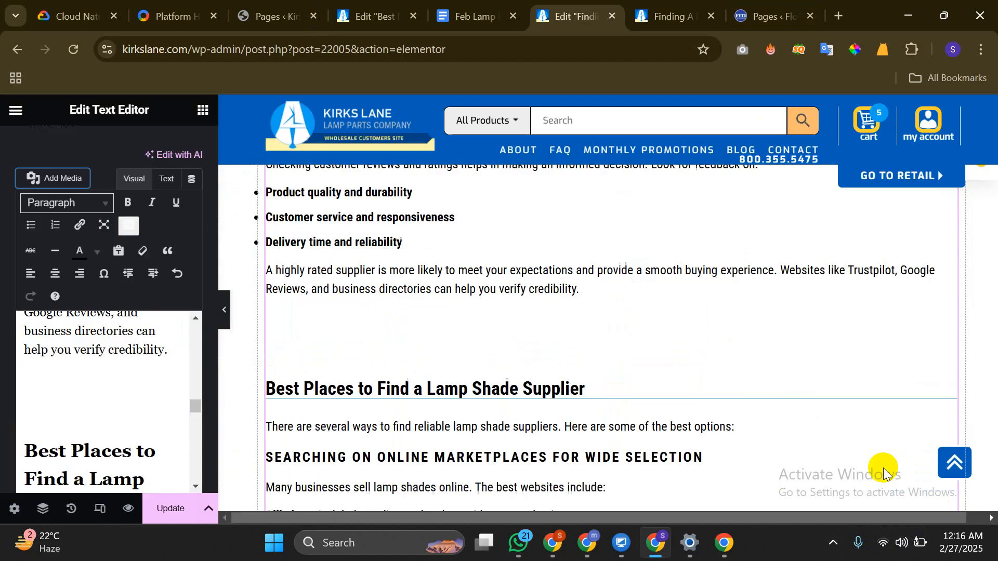
Copy the 'Best Places to Find a Lamp Shade Supplier' heading text
scroll(109, 387, down, 3)
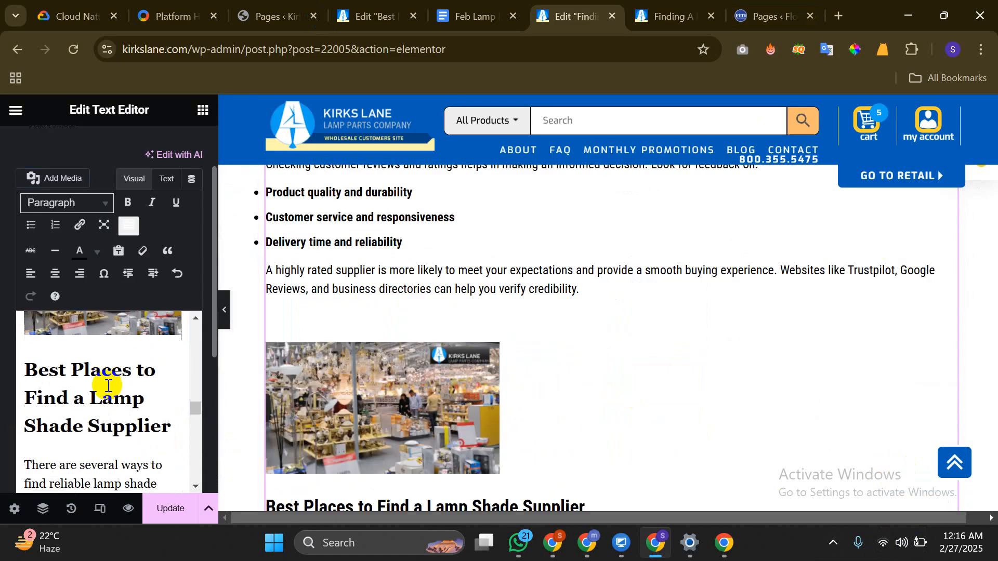
triple_click(98, 387)
right_click(96, 389)
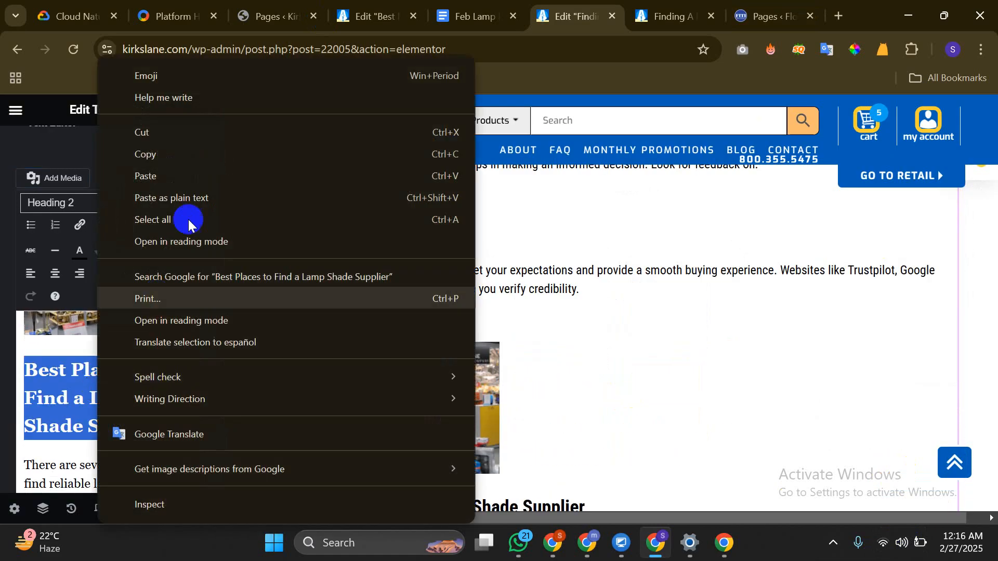
click(181, 154)
scroll(125, 408, up, 2)
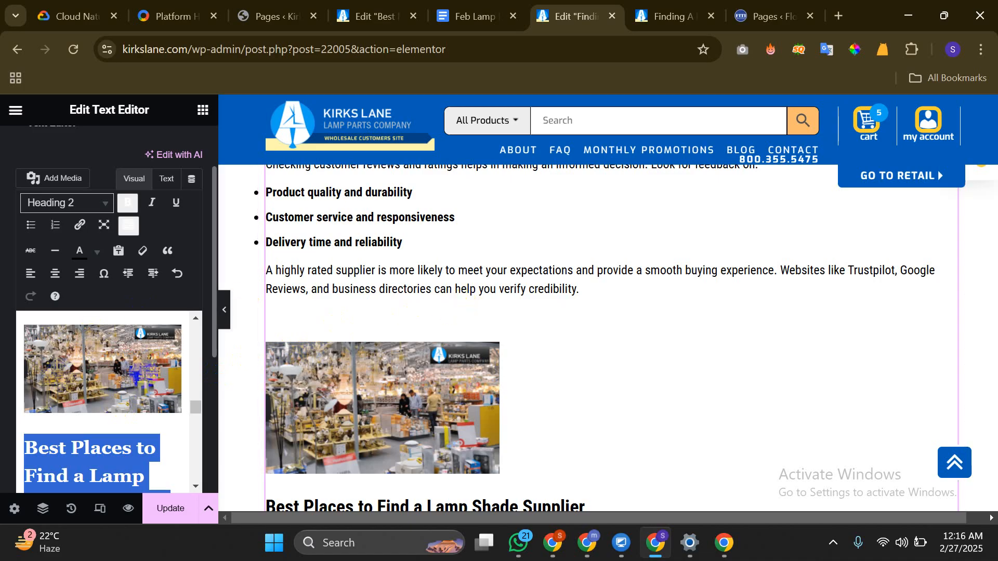
scroll(138, 370, down, 2)
scroll(138, 370, up, 2)
Give the image that heading as alt text and caption, centre it, and size it Full Size 1280 × 720
click(135, 380)
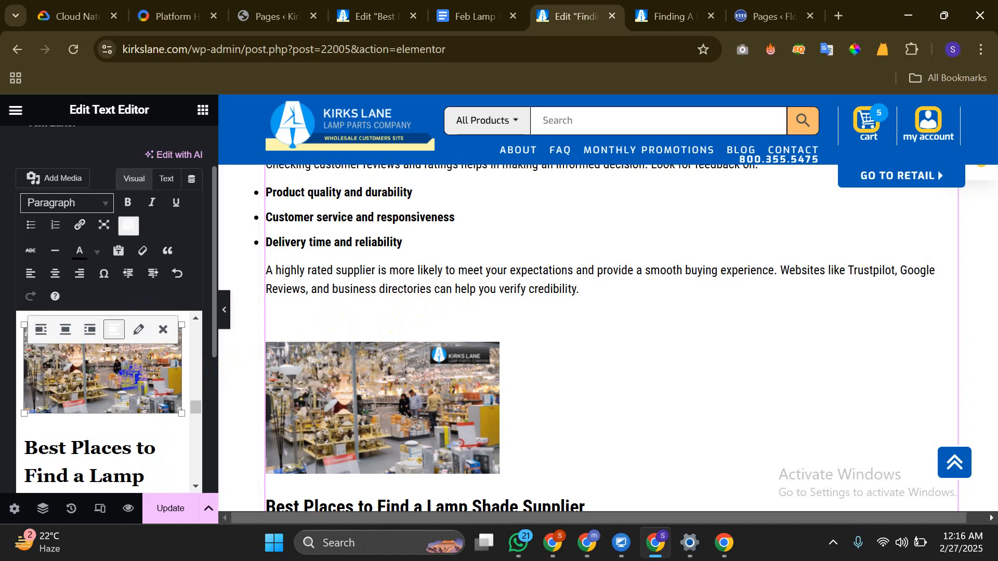
click(136, 331)
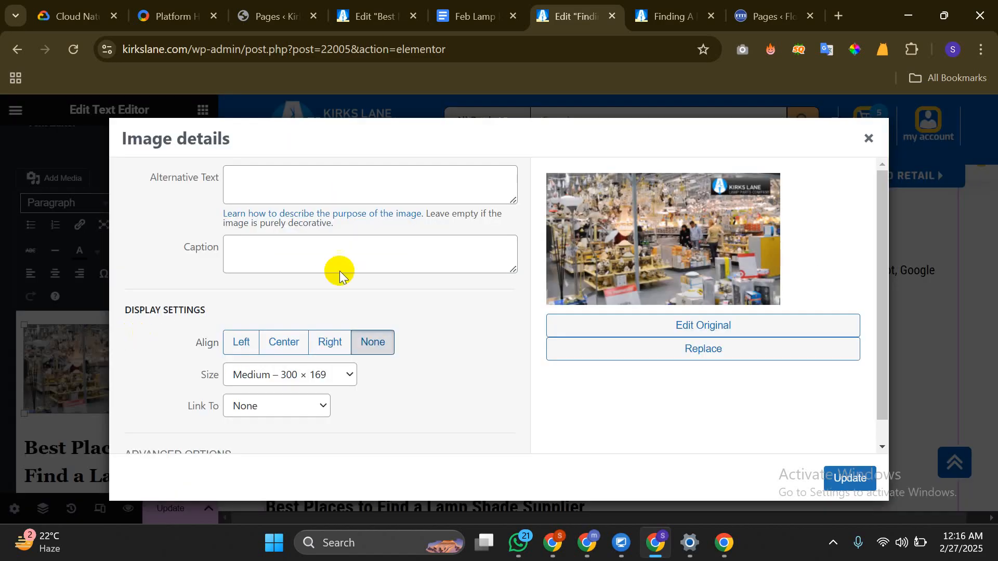
click(357, 193)
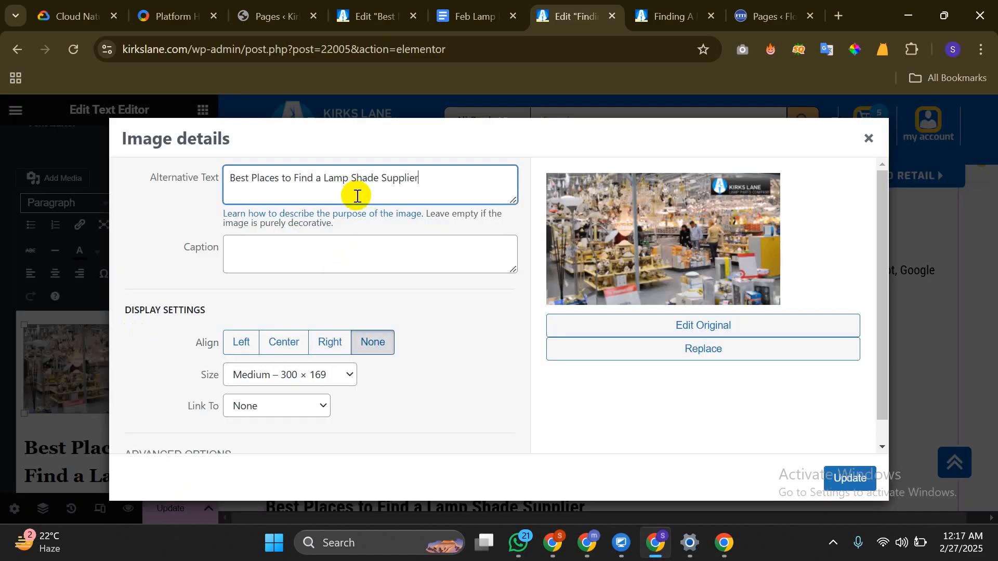
click(345, 255)
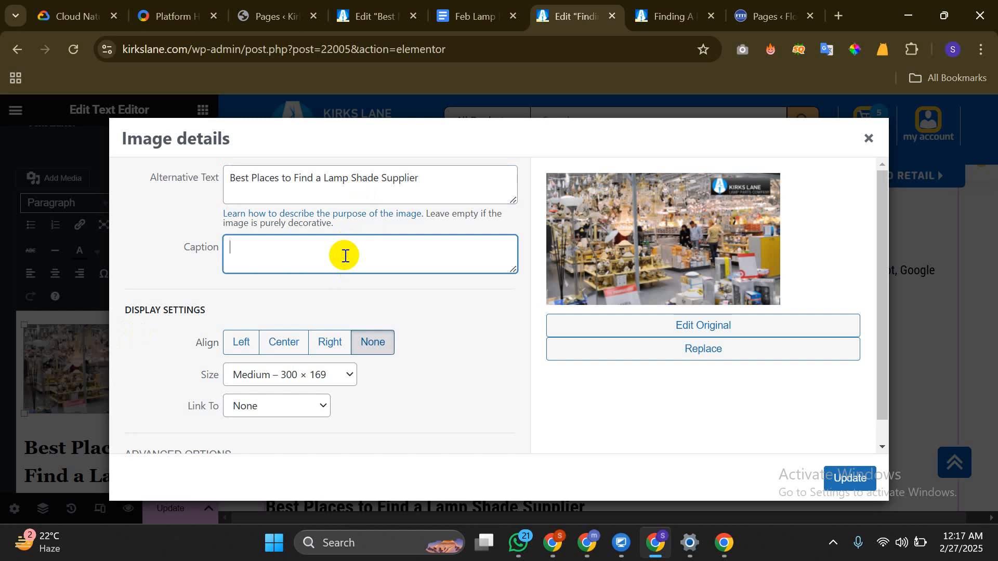
click(299, 344)
click(289, 374)
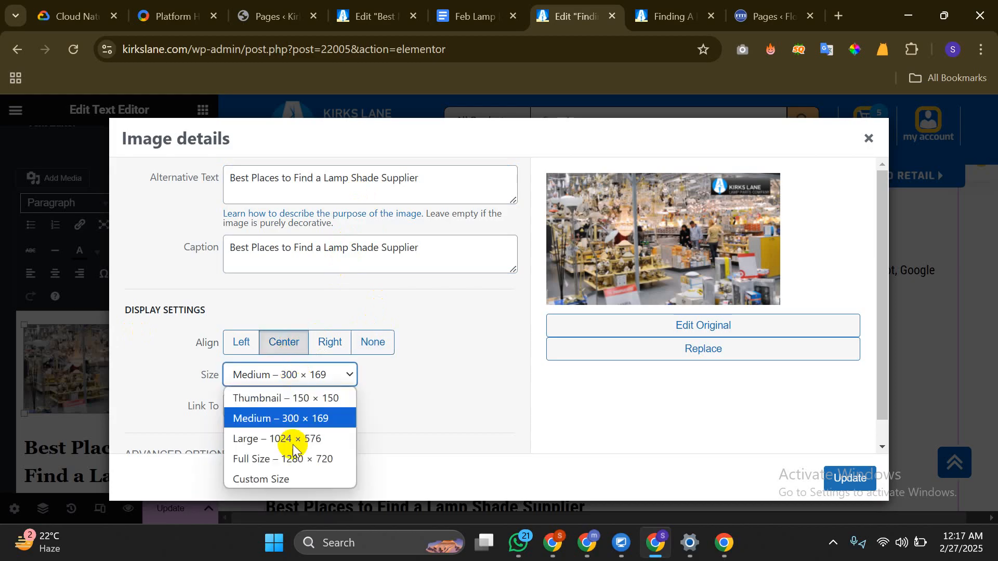
click(269, 461)
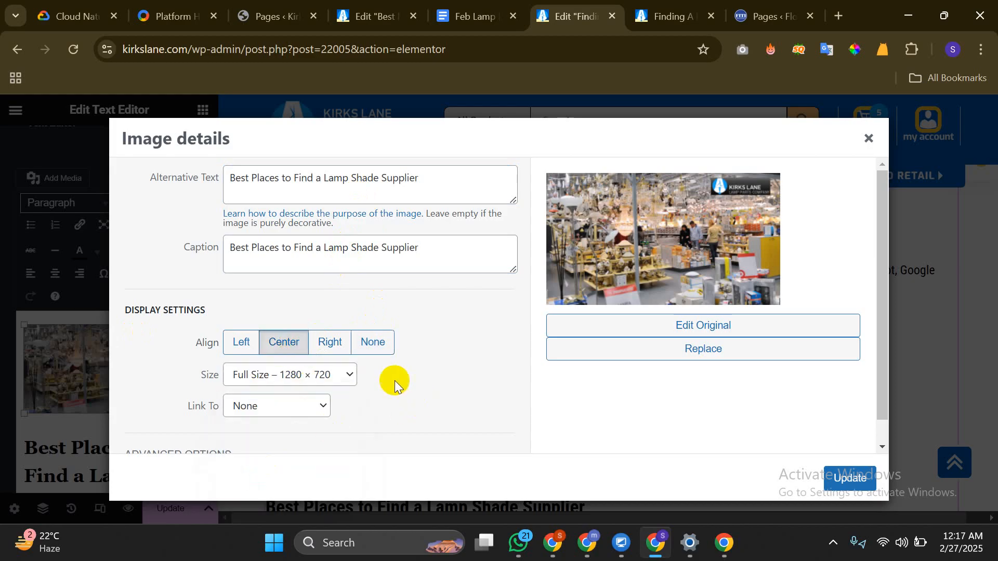
scroll(395, 383, down, 1)
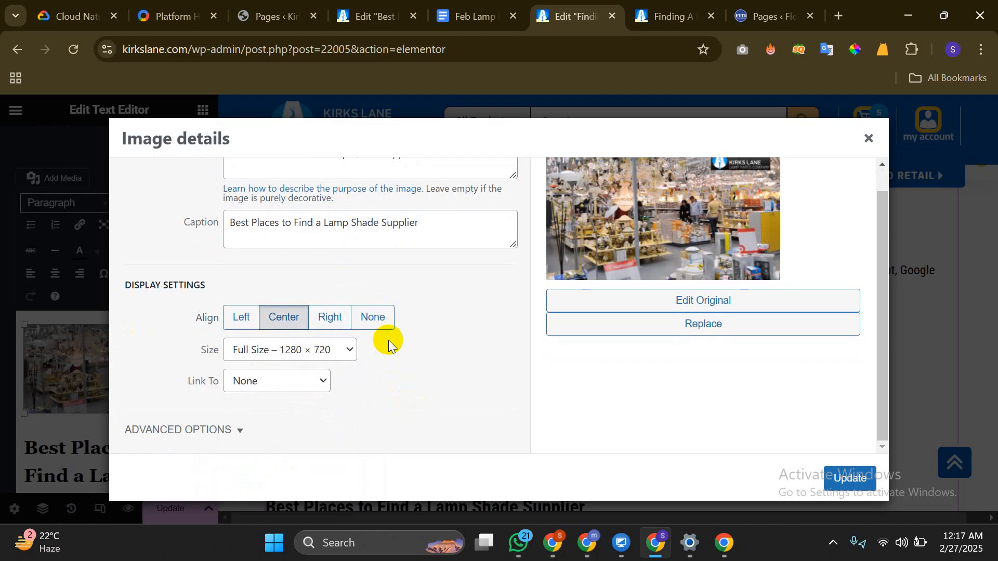
click(856, 477)
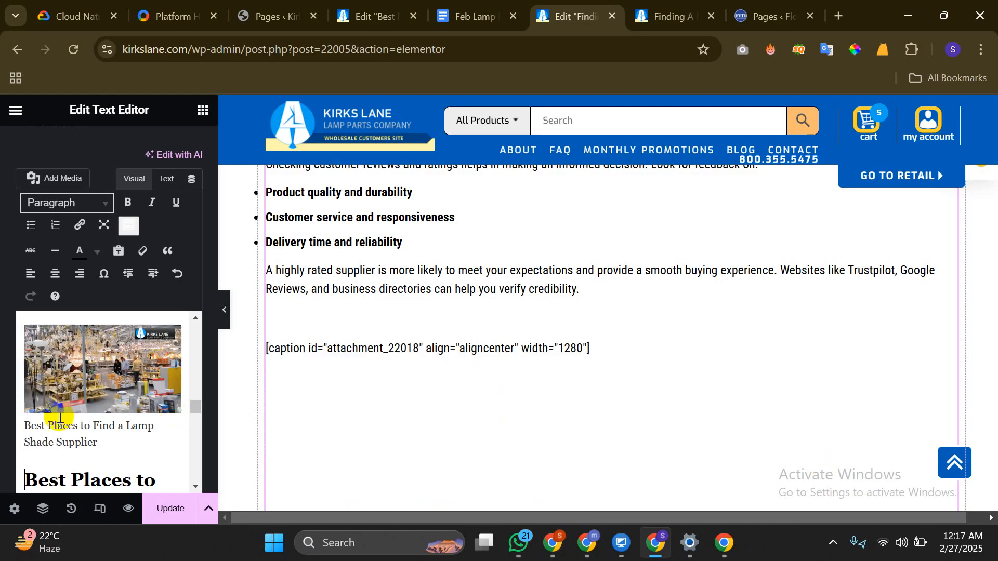
Delete the 'Best Places to Find a Lamp Shade Supplier' caption under the image and collapse the panel
scroll(531, 303, down, 6)
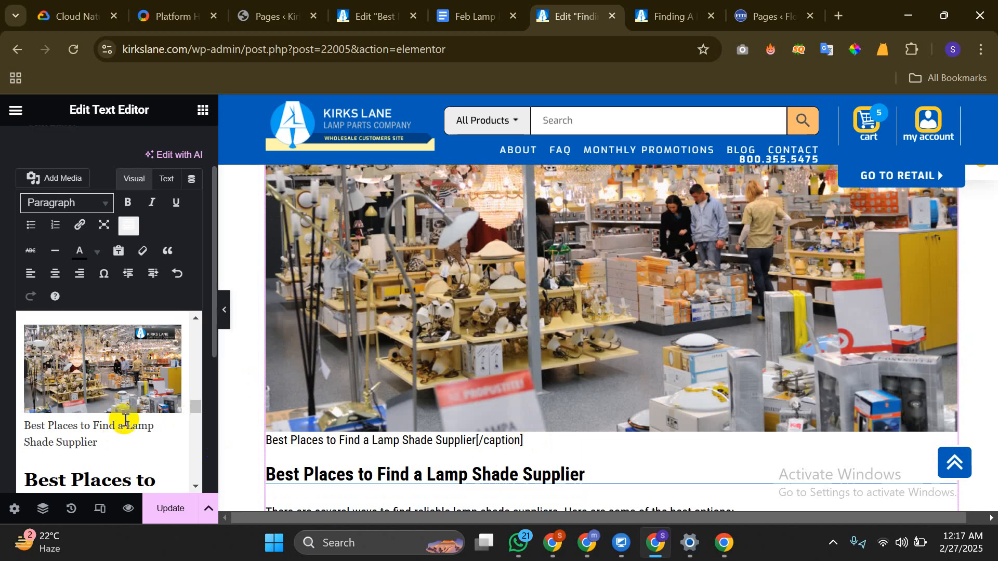
click(83, 442)
drag(103, 441, 27, 429)
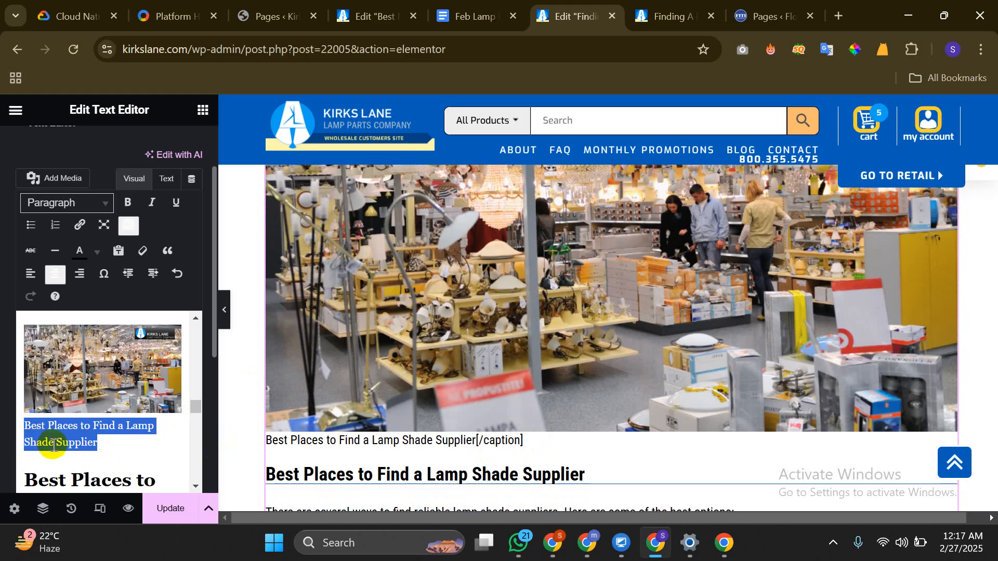
key(BackSpace)
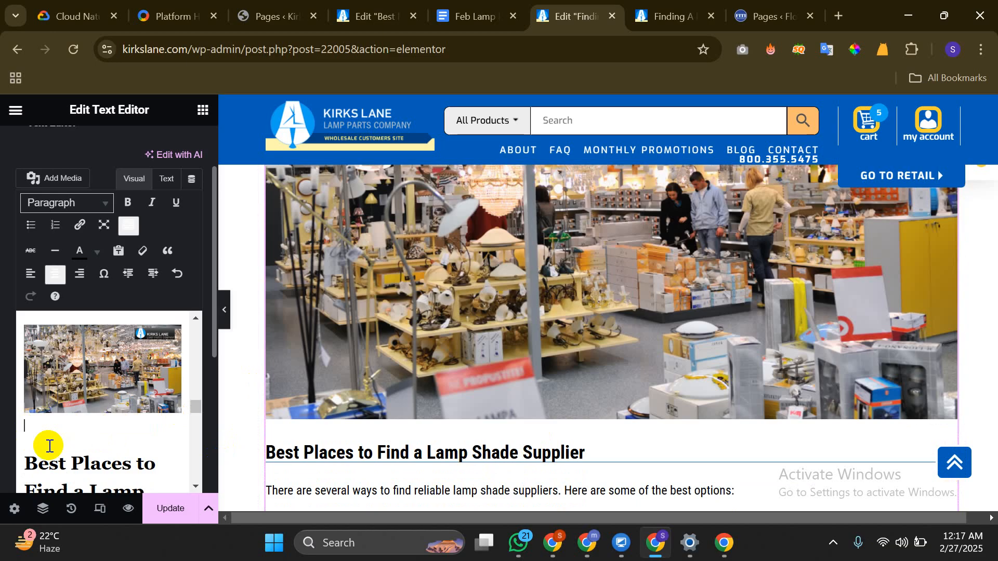
click(227, 318)
Review the full-width preview, then restore the Elementor panel at the Reliable Lamp Shade Supplier image
scroll(337, 296, down, 3)
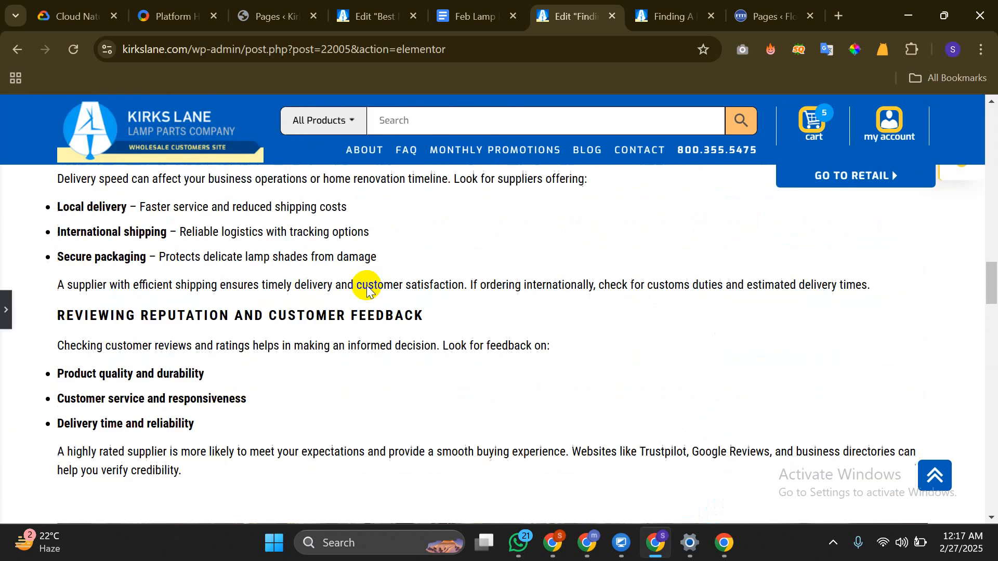
scroll(358, 286, up, 10)
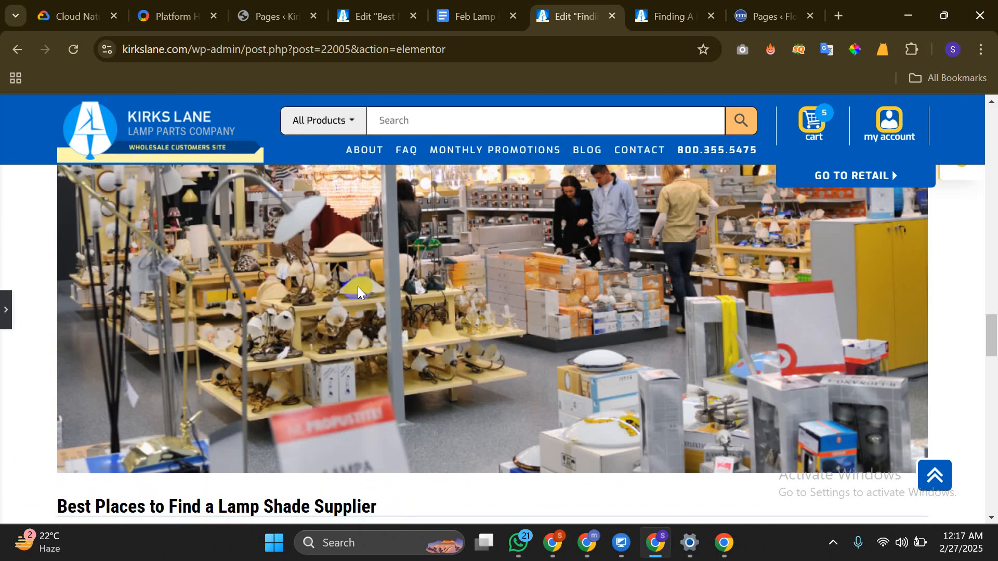
scroll(311, 277, up, 10)
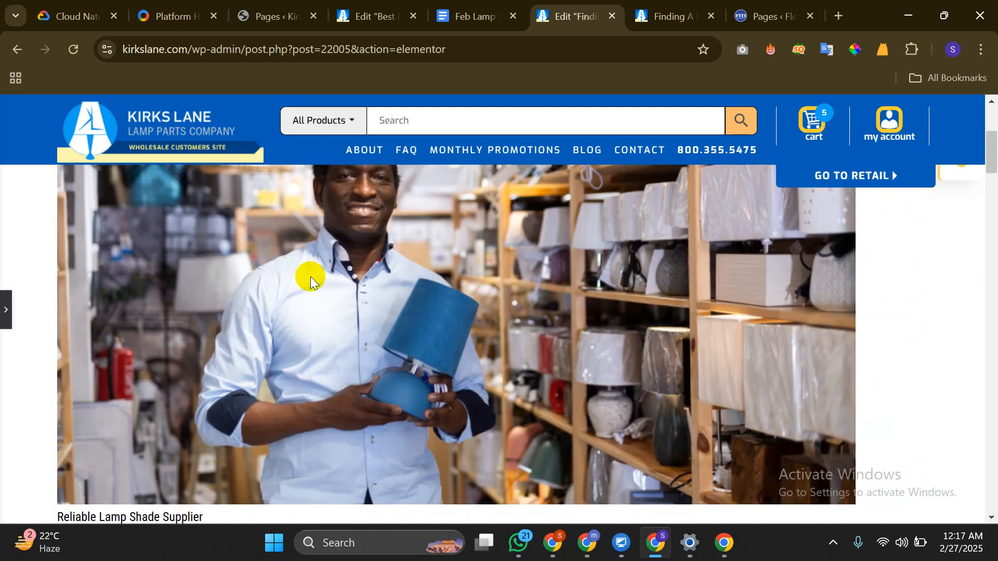
scroll(310, 276, down, 1)
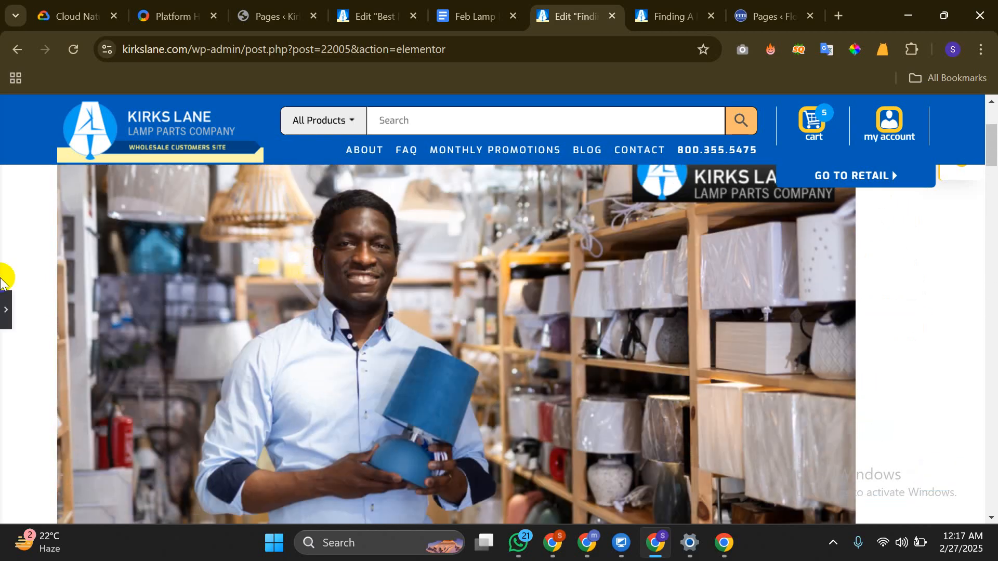
click(4, 306)
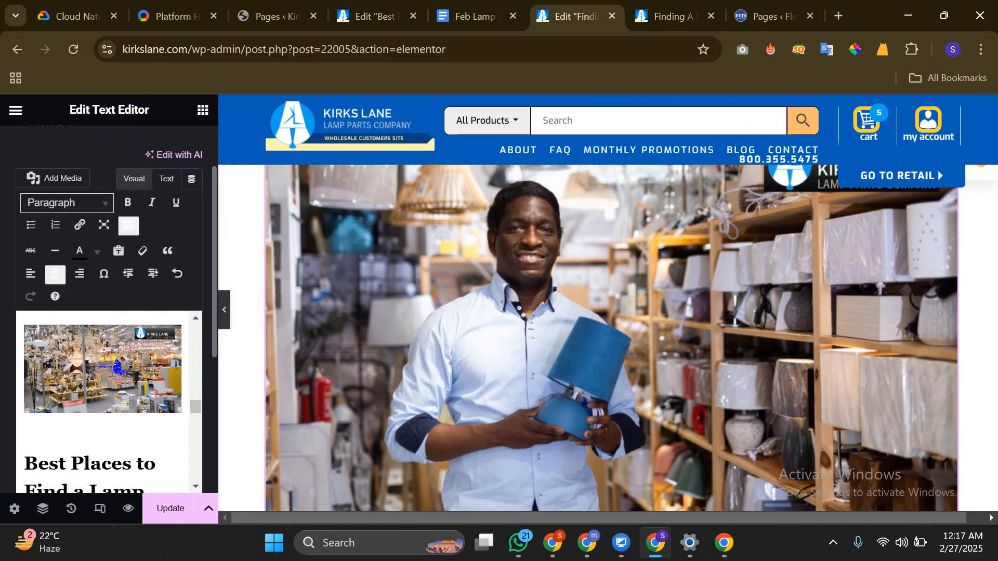
scroll(78, 377, down, 15)
scroll(91, 374, up, 15)
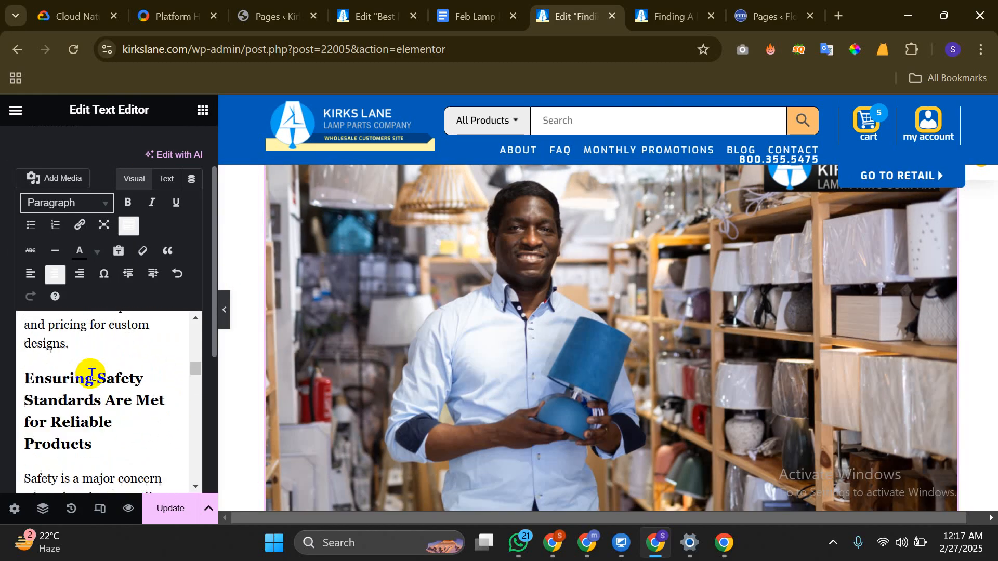
scroll(92, 376, up, 10)
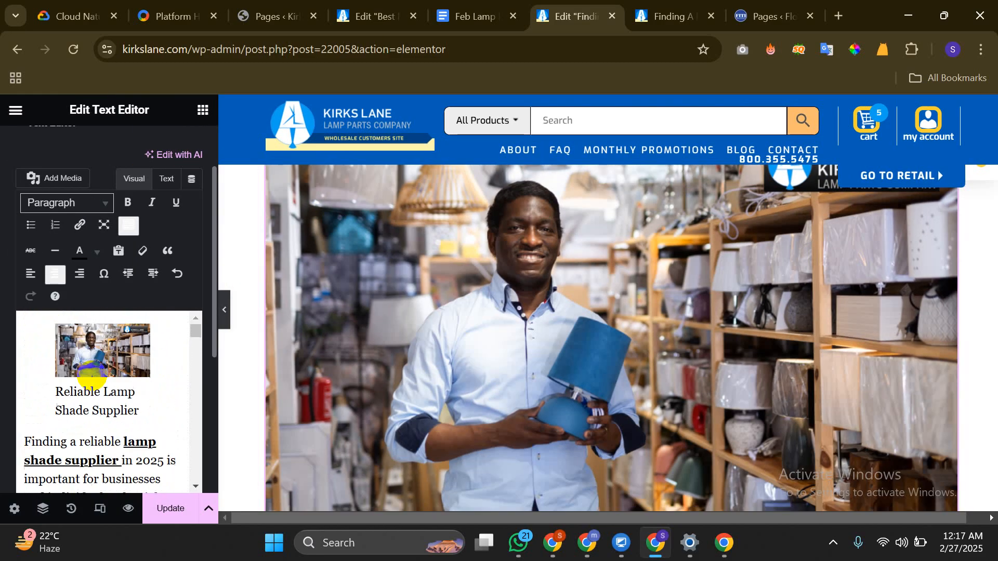
Centre the supplier image and set its size to Full Size – 1024 × 576
click(90, 368)
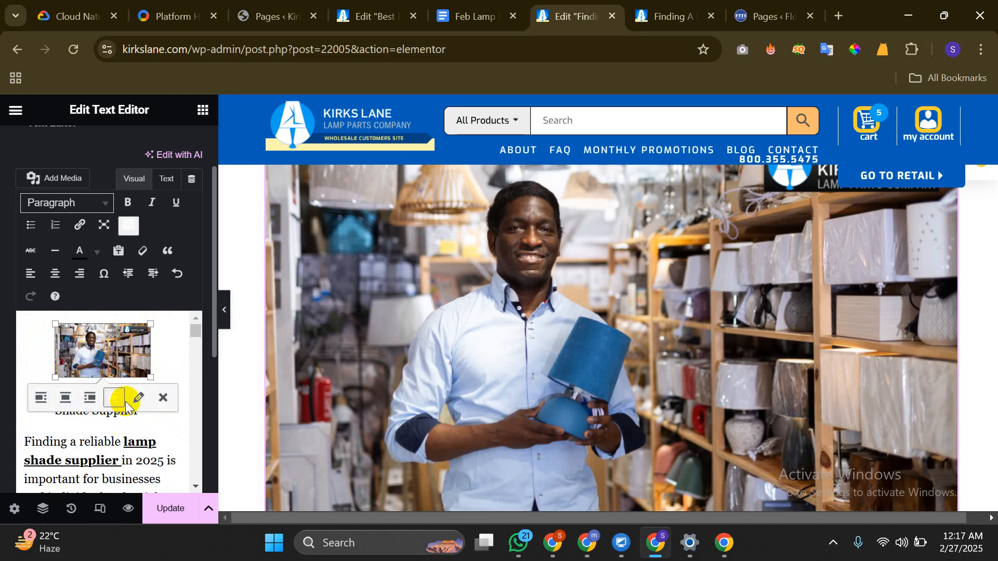
click(136, 393)
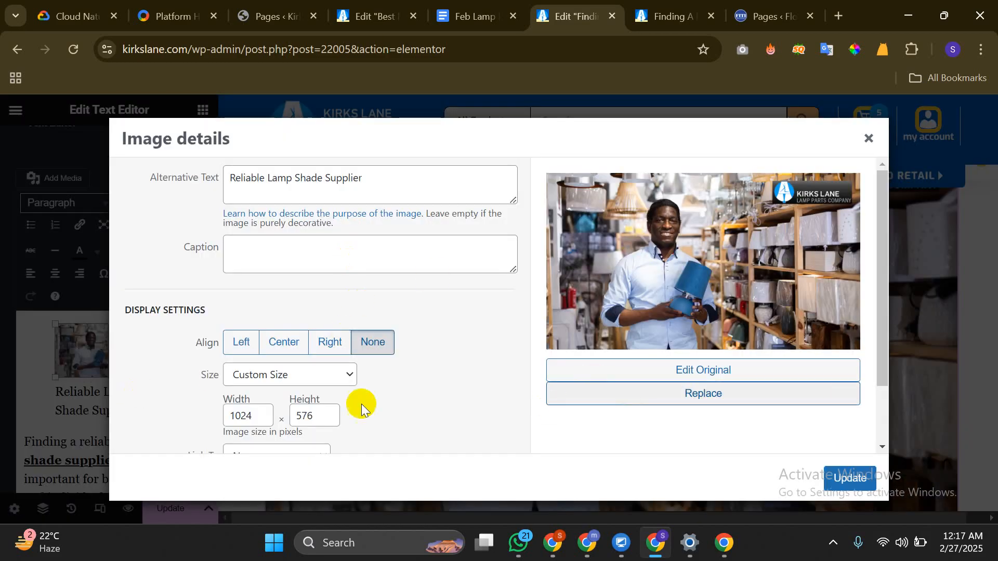
click(285, 344)
click(299, 377)
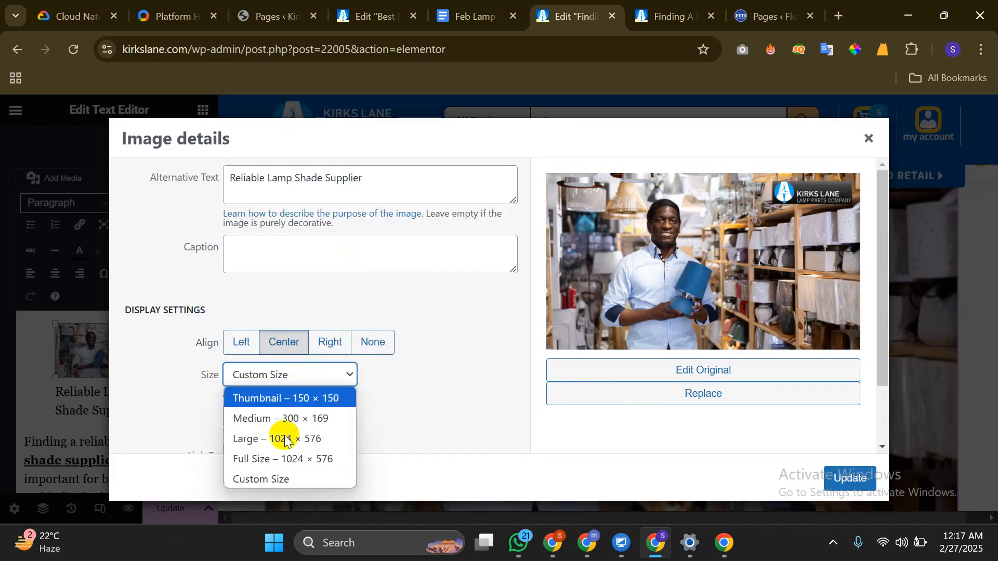
click(273, 461)
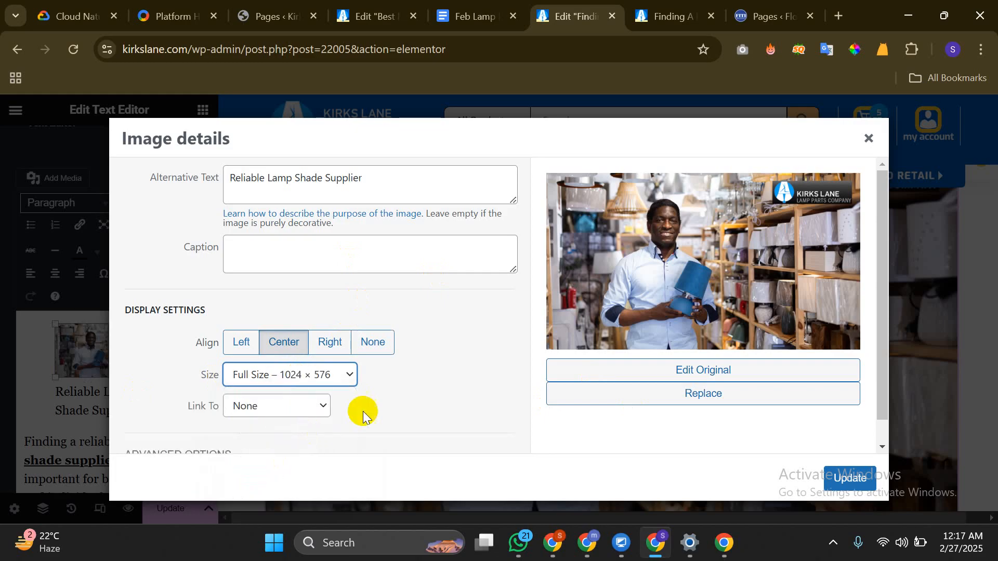
click(849, 477)
click(76, 437)
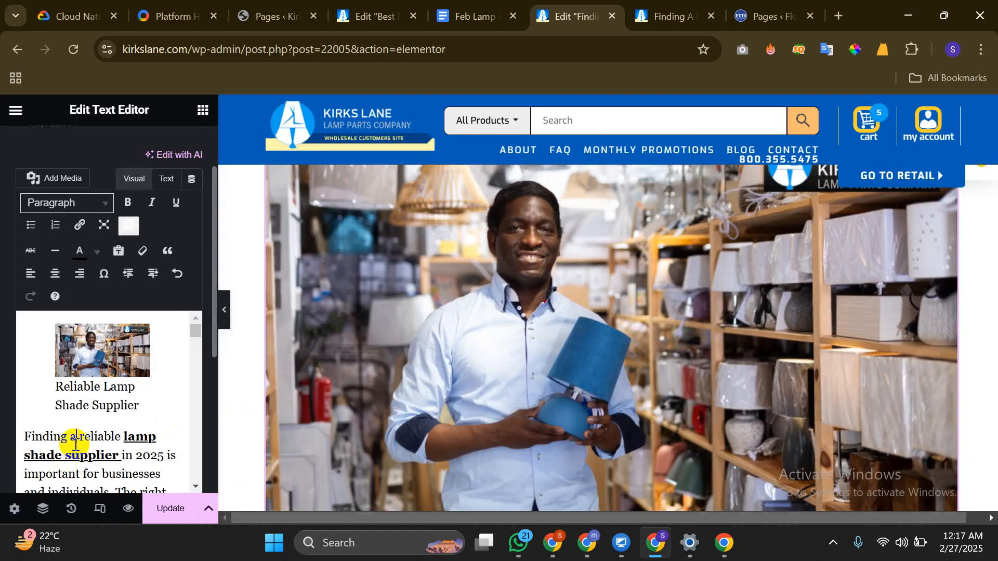
Bold the caption 'Reliable Lamp Shade Supplier', check the supplier link, and update the post
scroll(567, 324, down, 4)
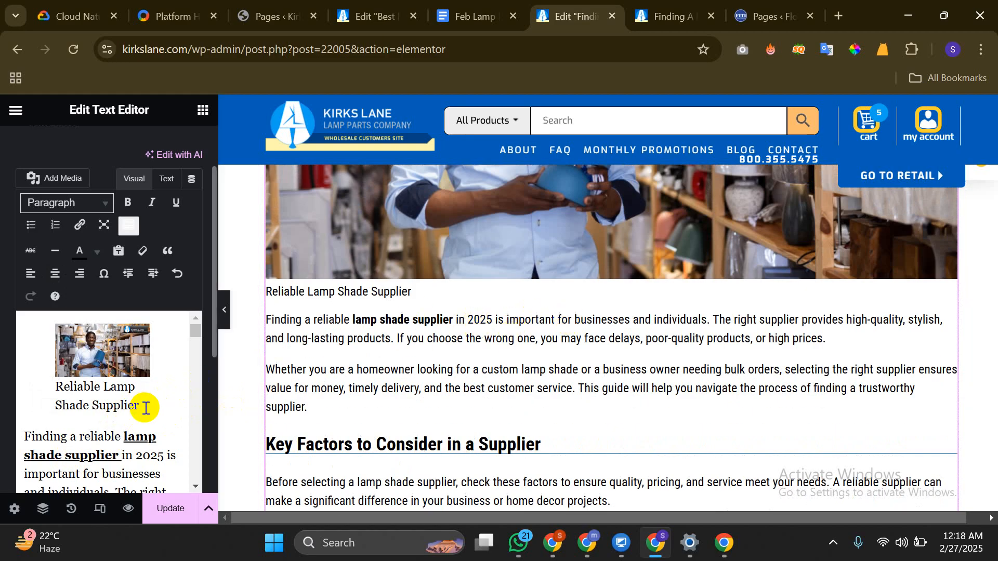
drag(147, 405, 57, 385)
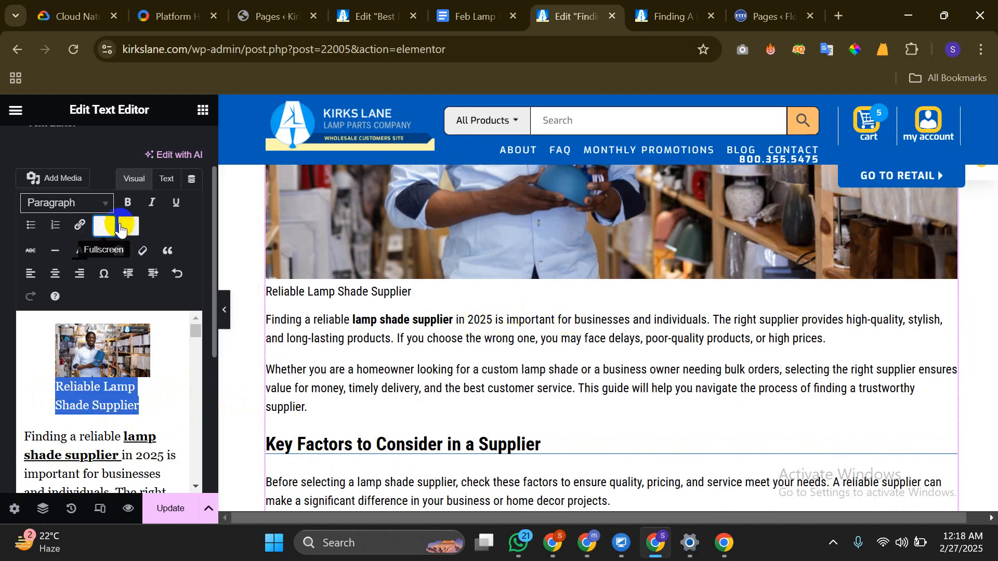
click(131, 205)
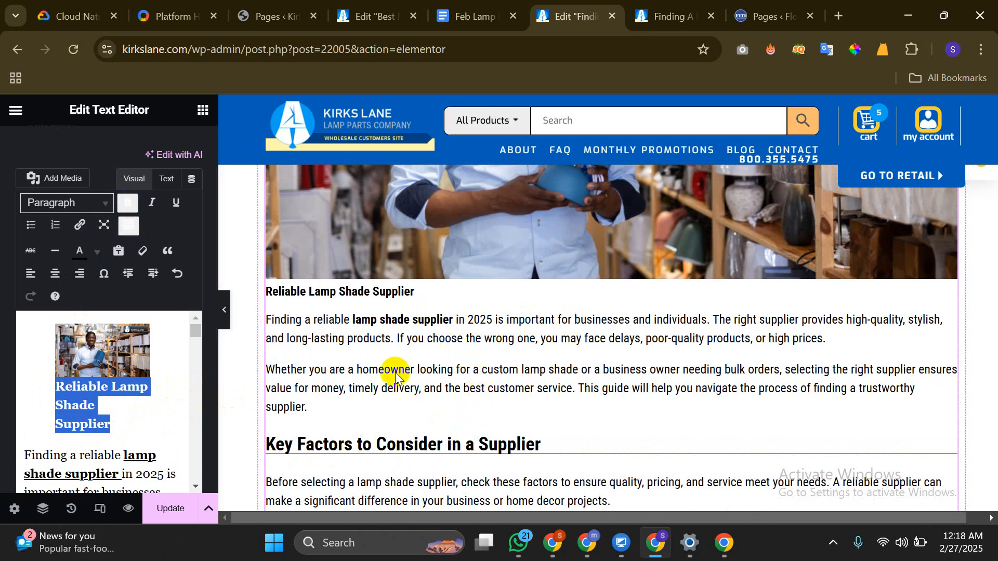
scroll(130, 397, down, 3)
scroll(122, 395, up, 2)
click(108, 395)
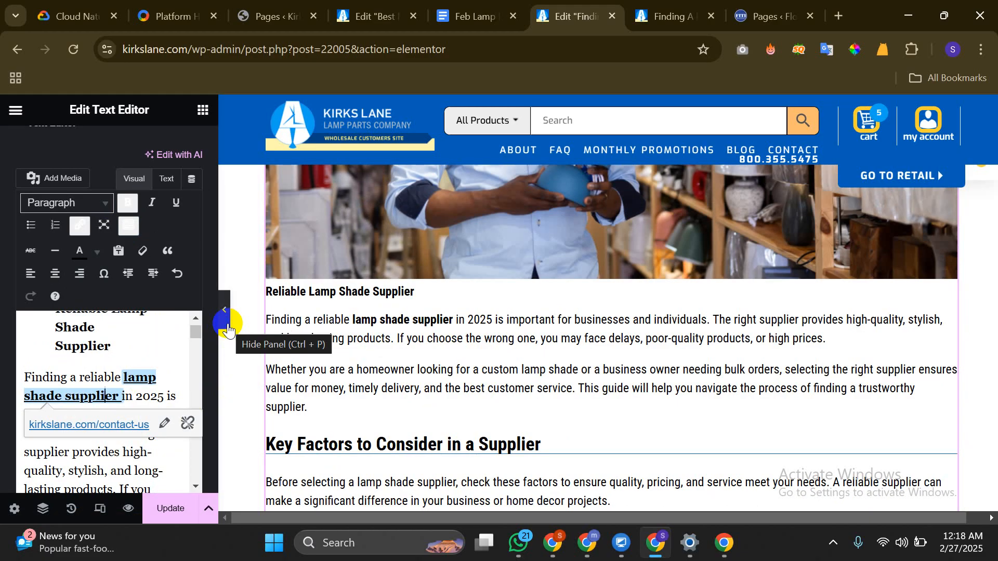
click(171, 508)
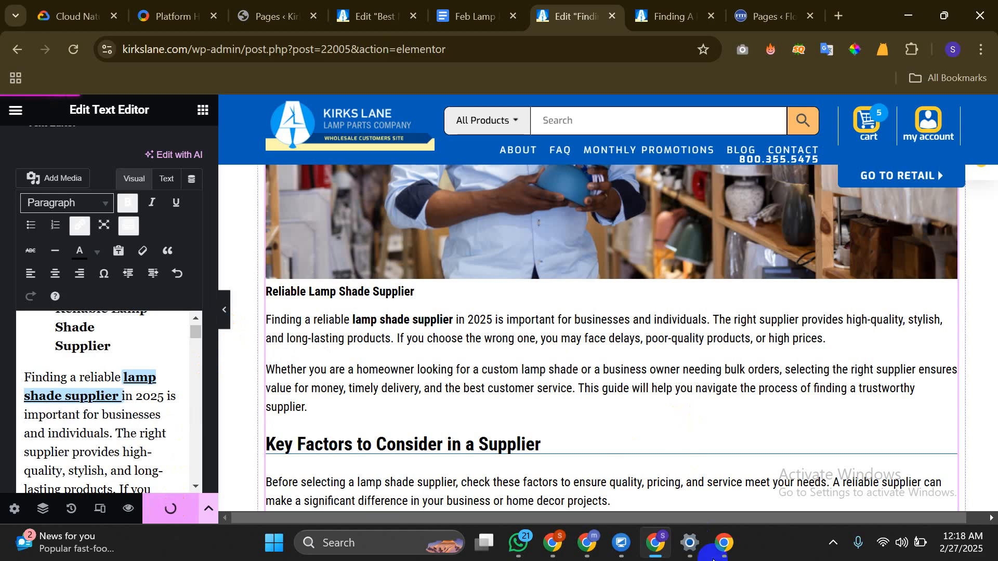
click(722, 545)
Reload the live post to check the changes and select its web address
scroll(201, 327, up, 7)
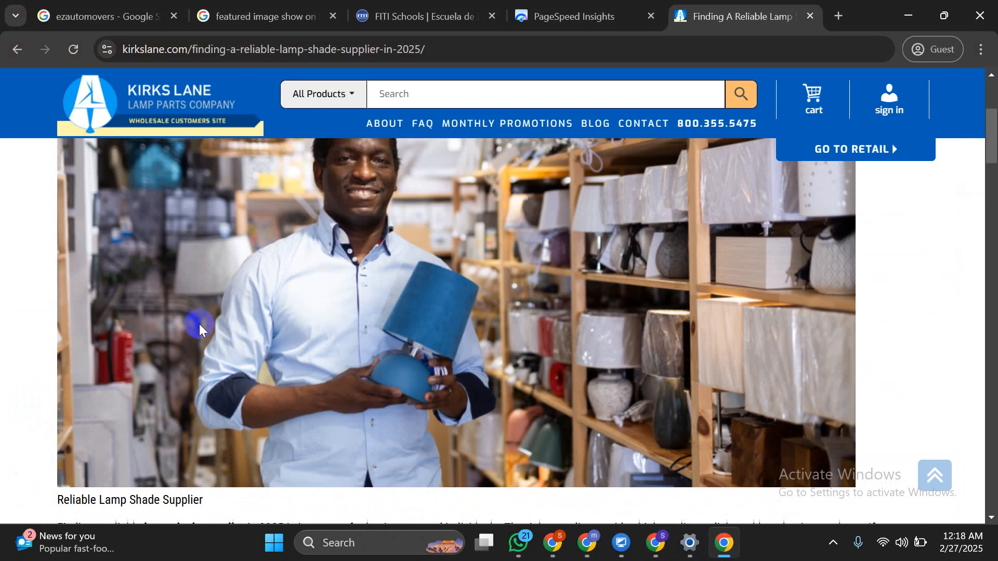
scroll(201, 327, up, 4)
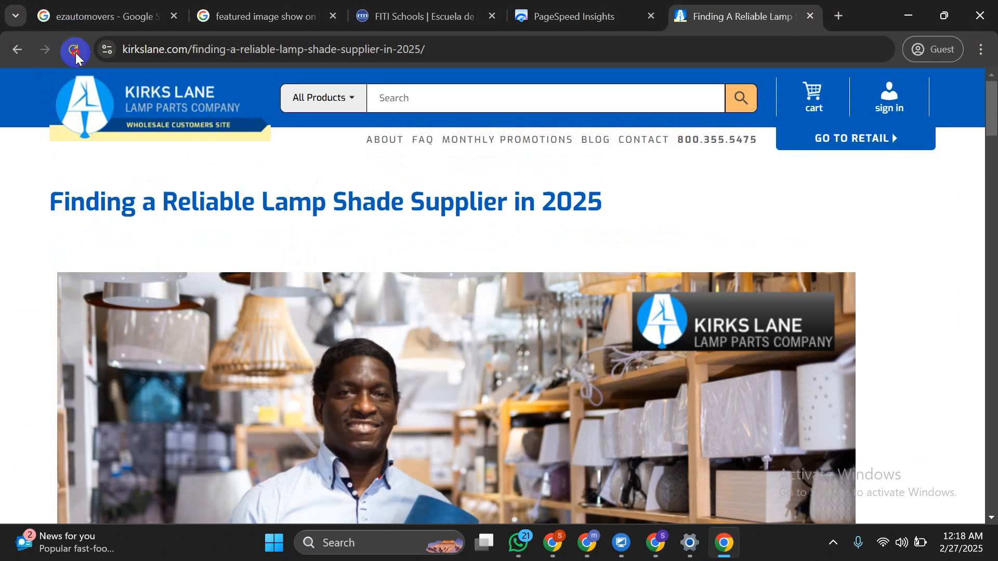
click(75, 50)
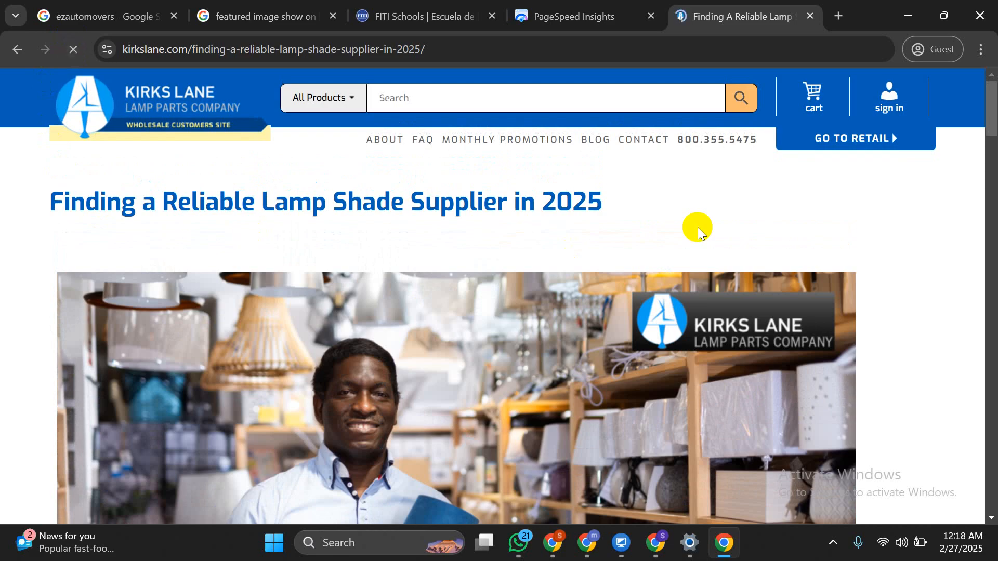
scroll(447, 306, down, 10)
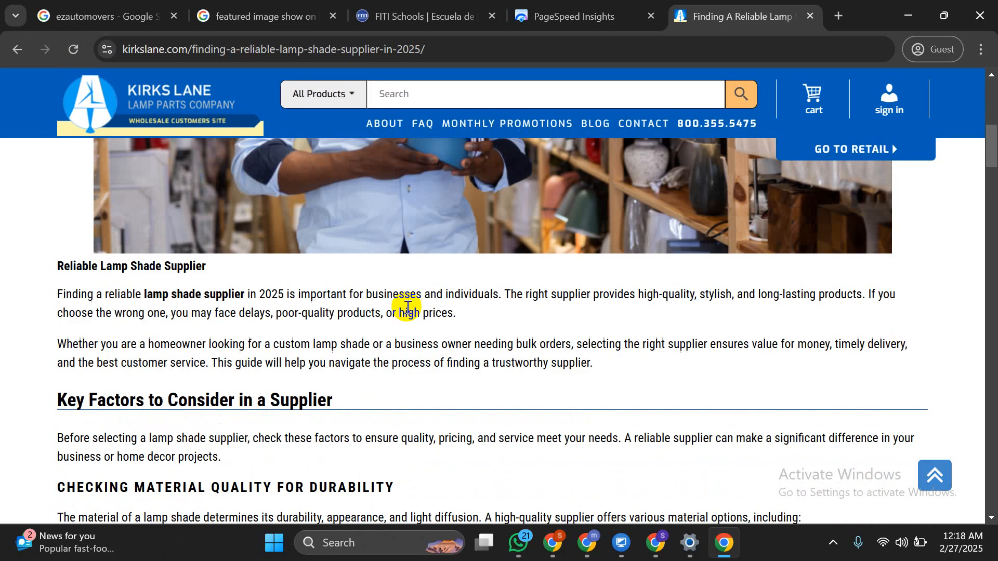
scroll(407, 309, down, 3)
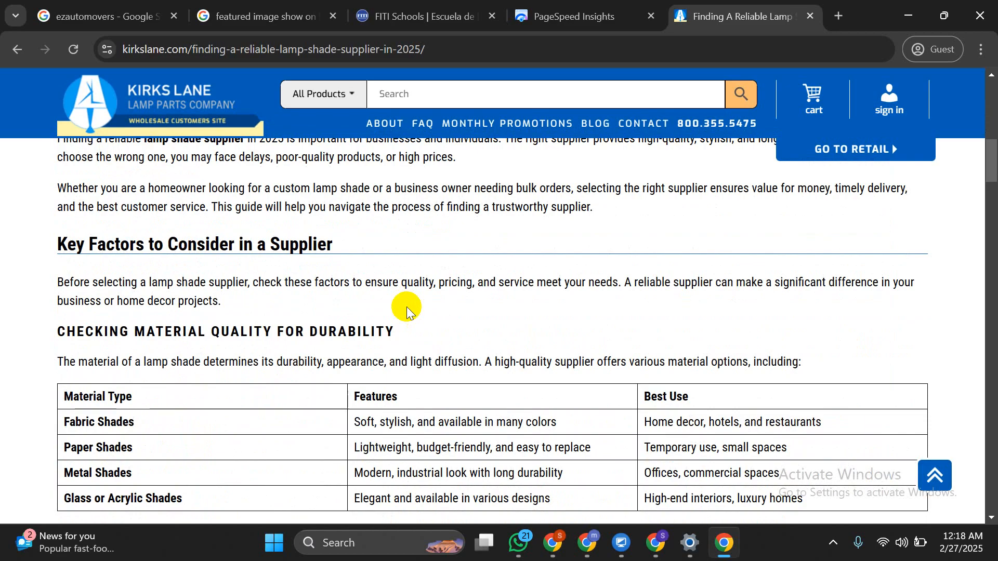
scroll(407, 311, down, 10)
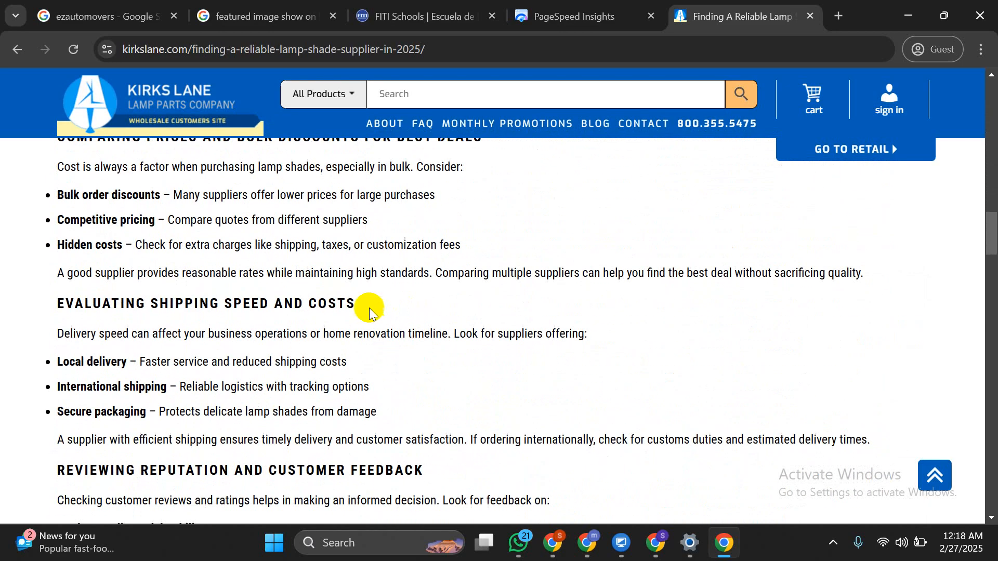
click(321, 48)
key(super+c)
right_click(317, 47)
click(373, 159)
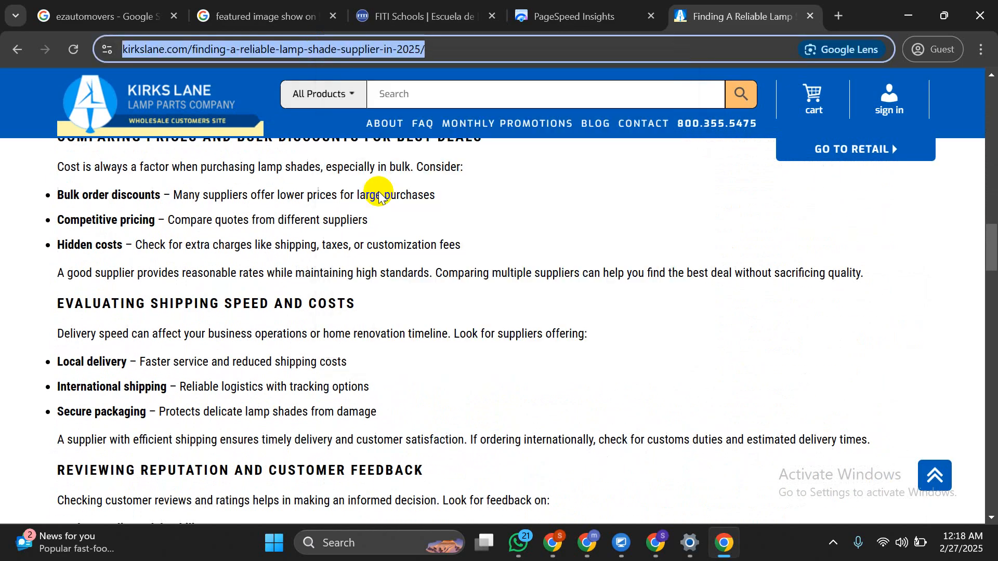
Load the live article URL in a new tab of the ChatGPT Chrome window
click(587, 542)
click(557, 456)
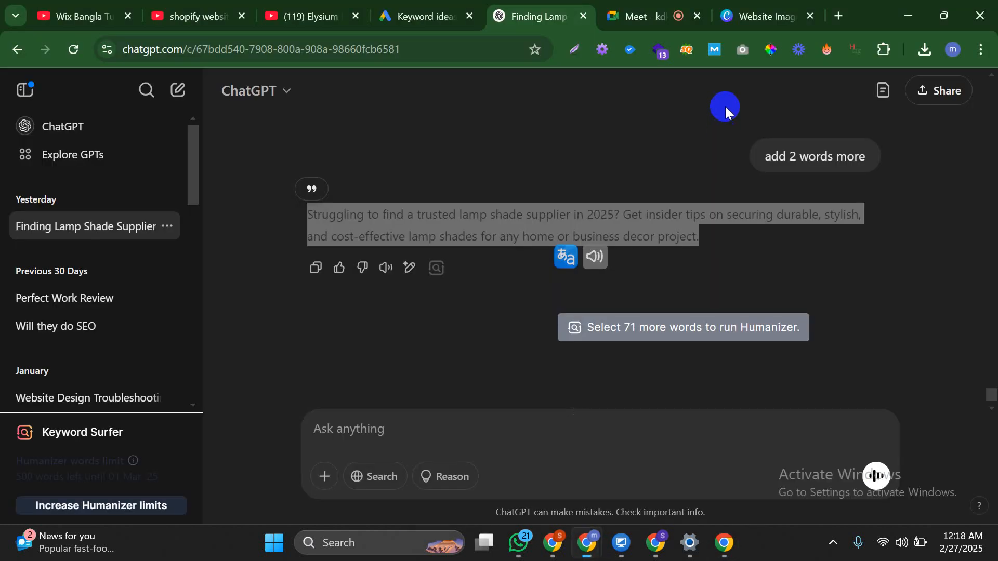
click(834, 14)
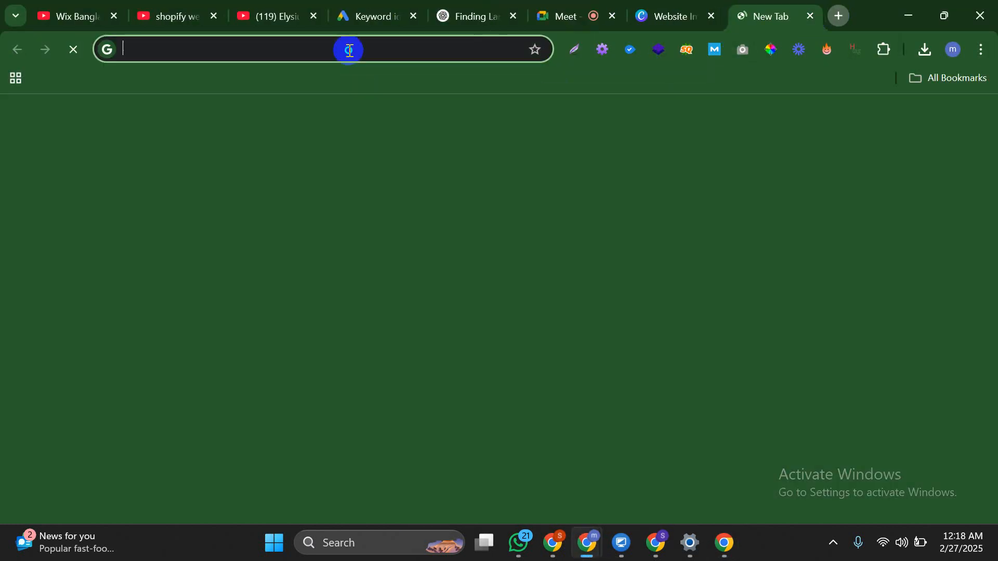
right_click(345, 51)
click(419, 210)
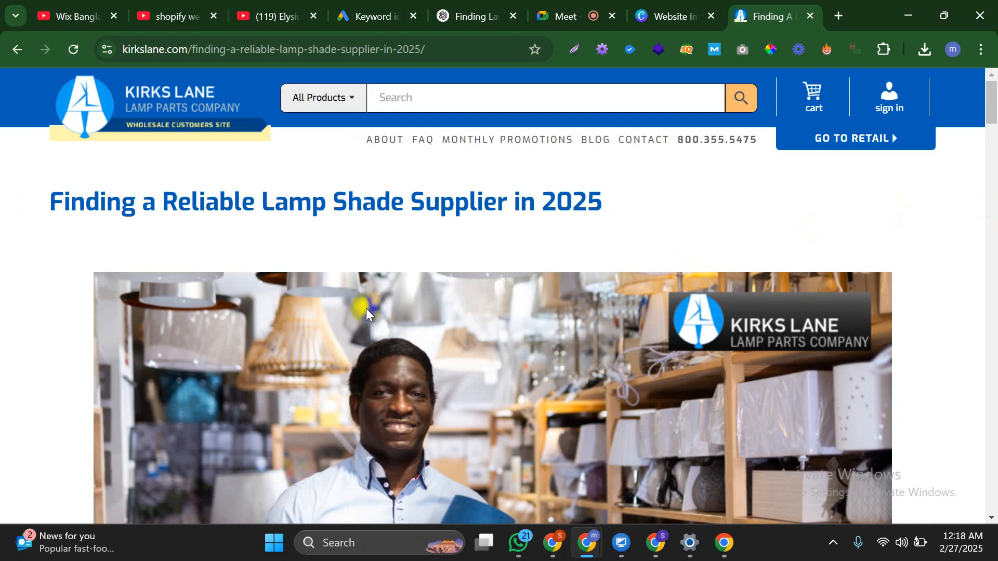
scroll(508, 176, down, 10)
scroll(509, 184, up, 6)
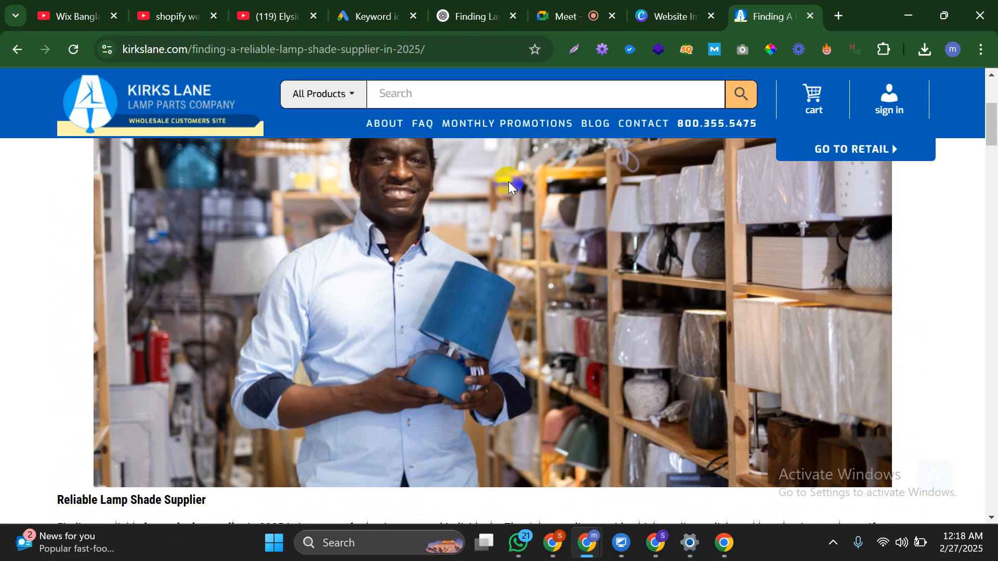
scroll(509, 185, up, 5)
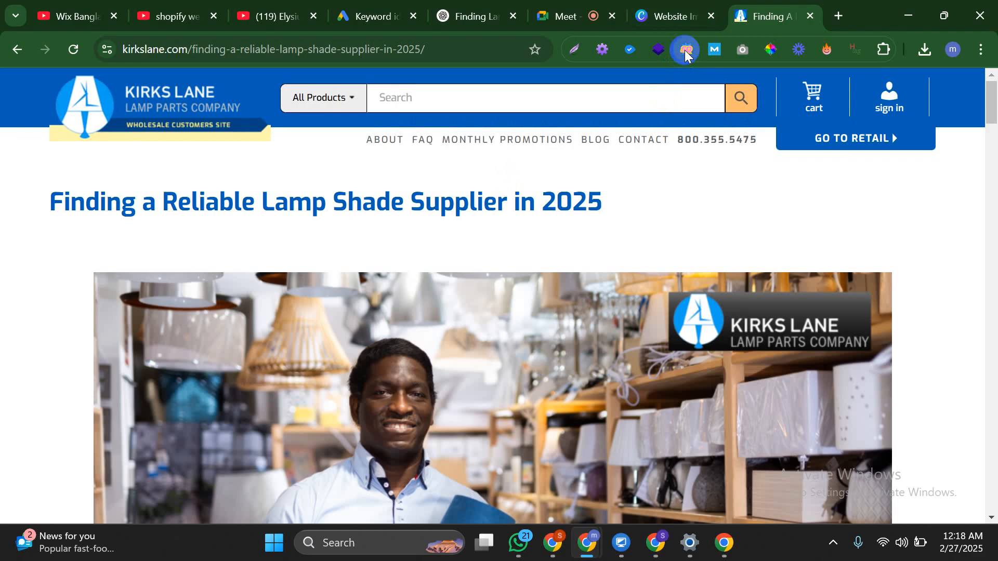
Run SEOquake's page diagnosis on the live article
click(686, 50)
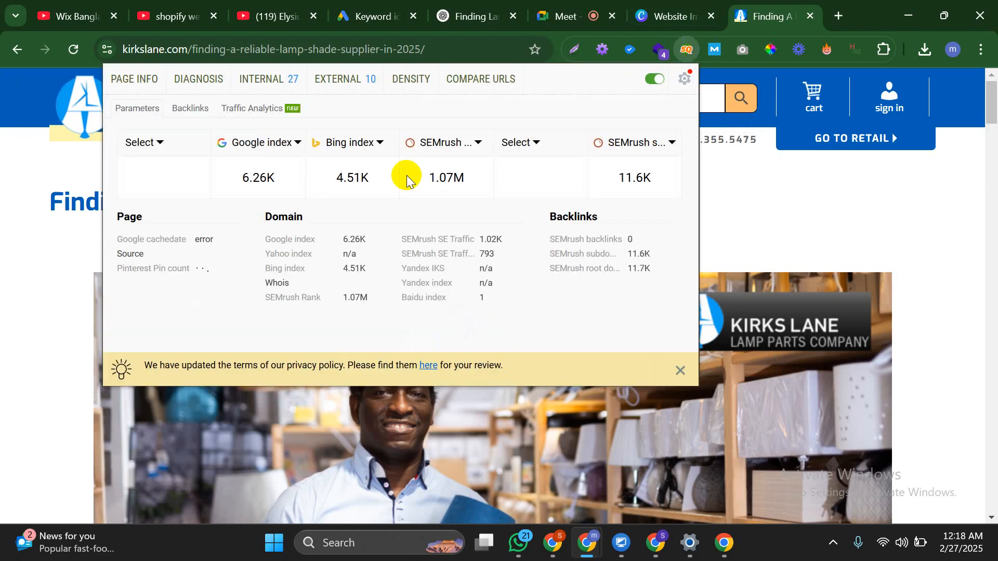
click(204, 86)
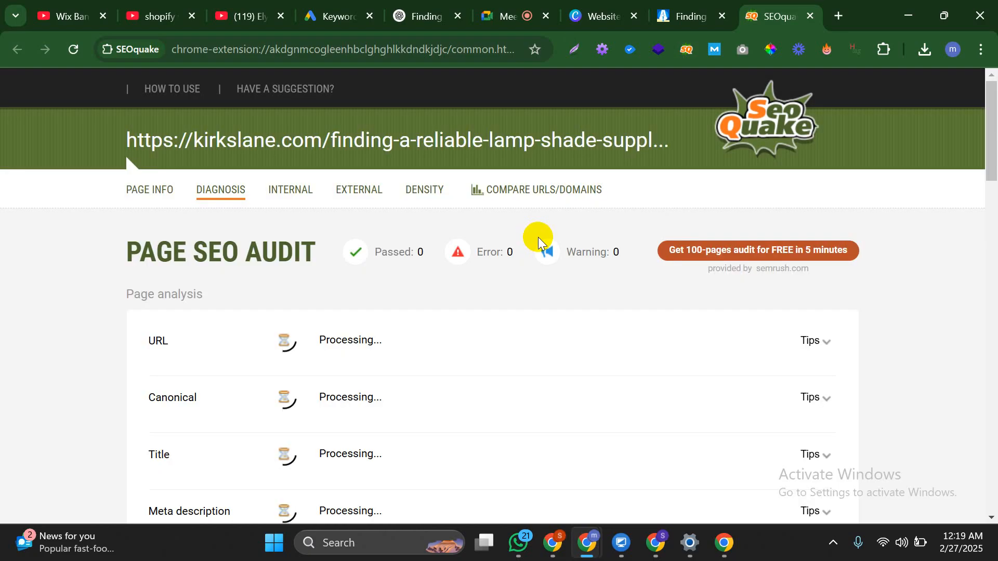
scroll(540, 242, down, 3)
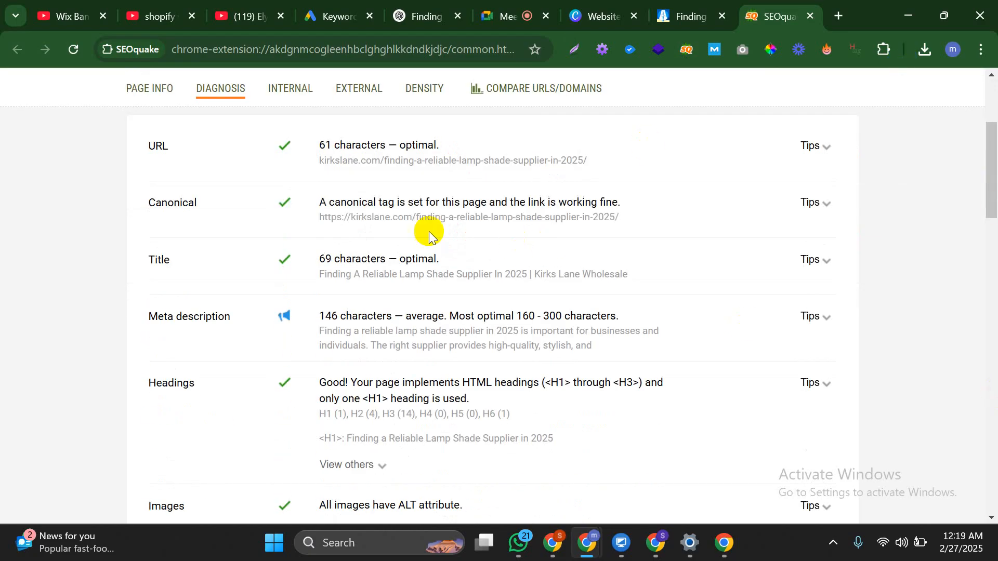
scroll(414, 234, up, 1)
scroll(390, 237, down, 1)
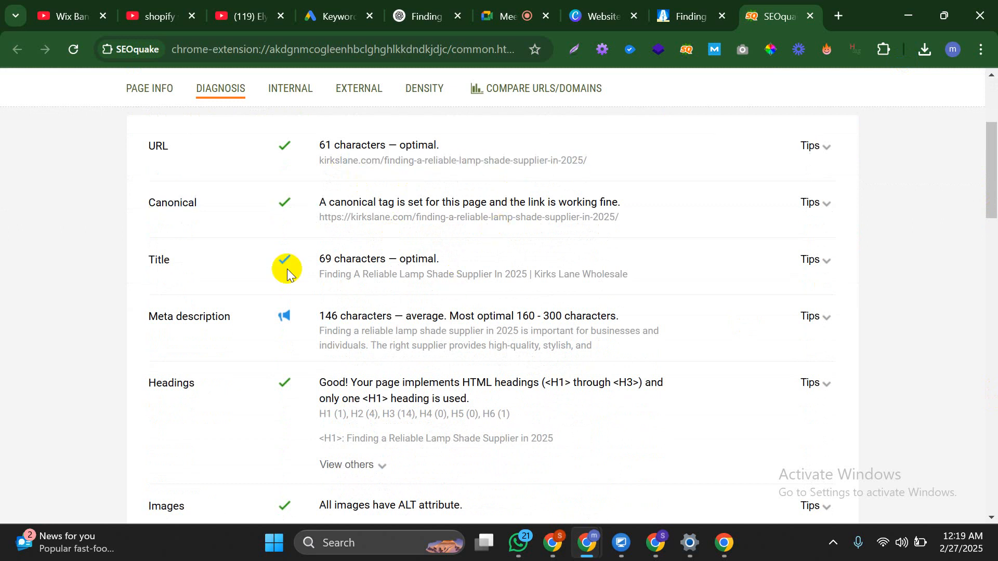
Review the Title and meta description results, including the recommended 160 - 300 characters
drag(286, 267, 660, 276)
click(304, 274)
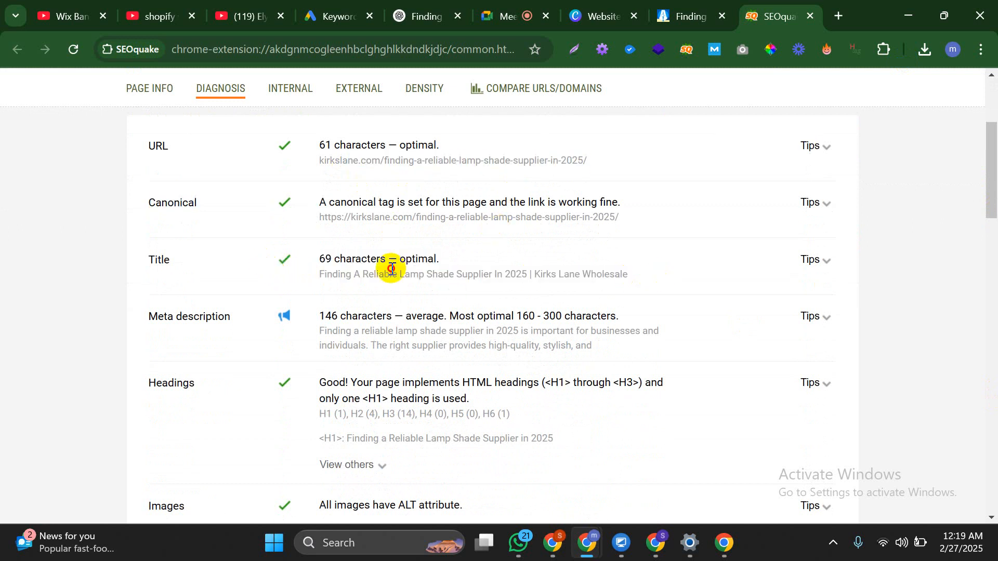
drag(410, 273, 438, 251)
scroll(350, 251, down, 1)
drag(309, 239, 545, 249)
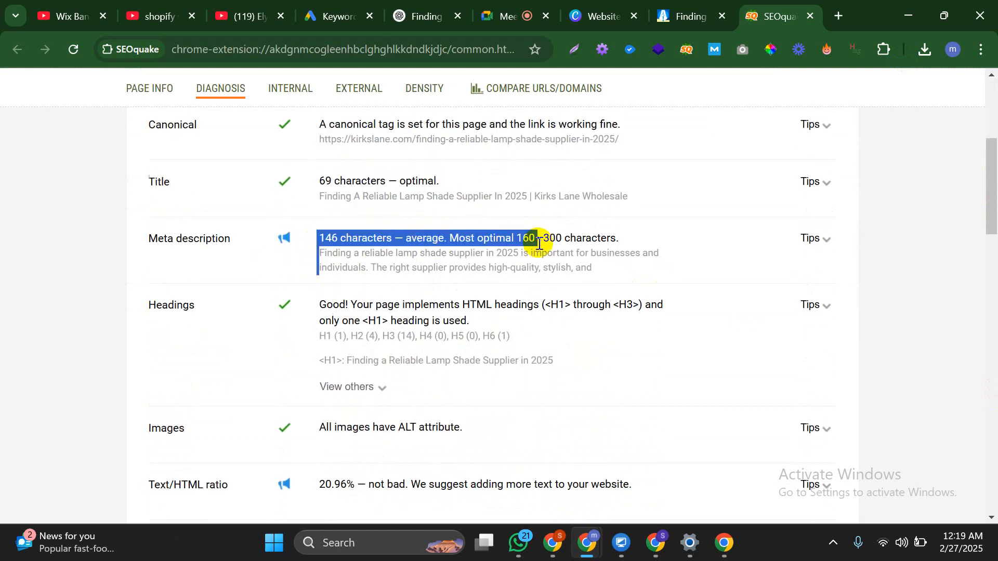
click(618, 263)
drag(629, 244, 524, 243)
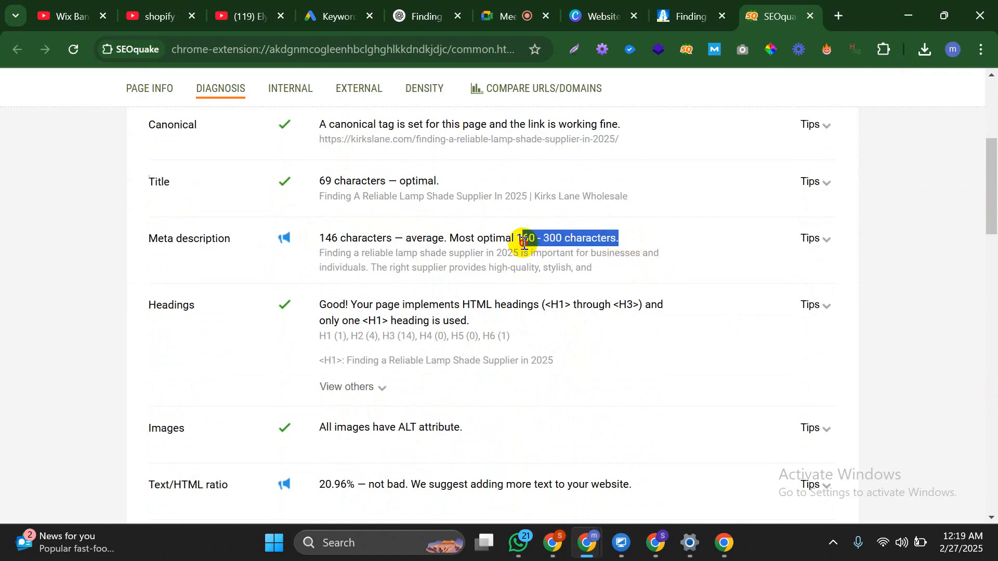
click(567, 256)
click(626, 270)
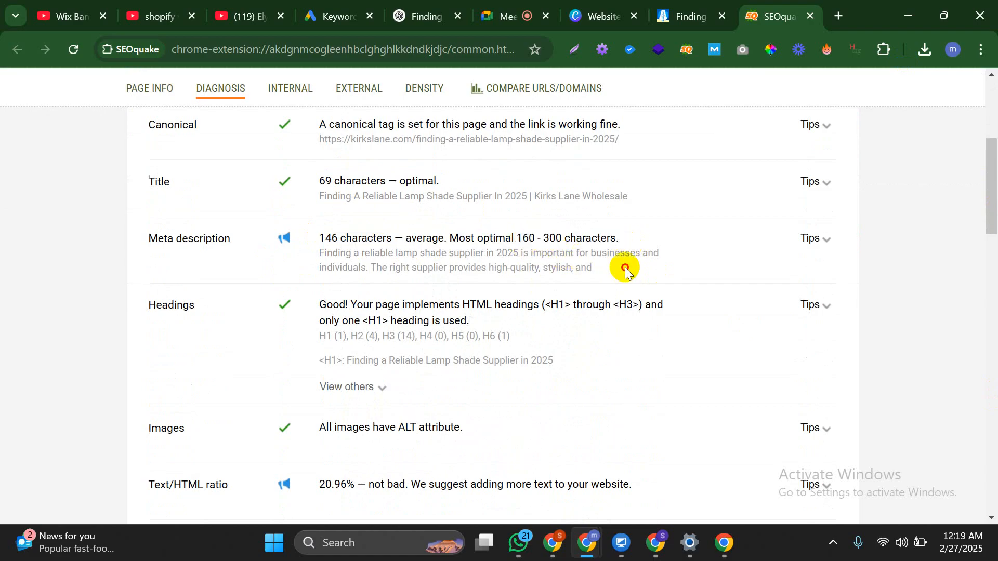
drag(626, 270, 322, 255)
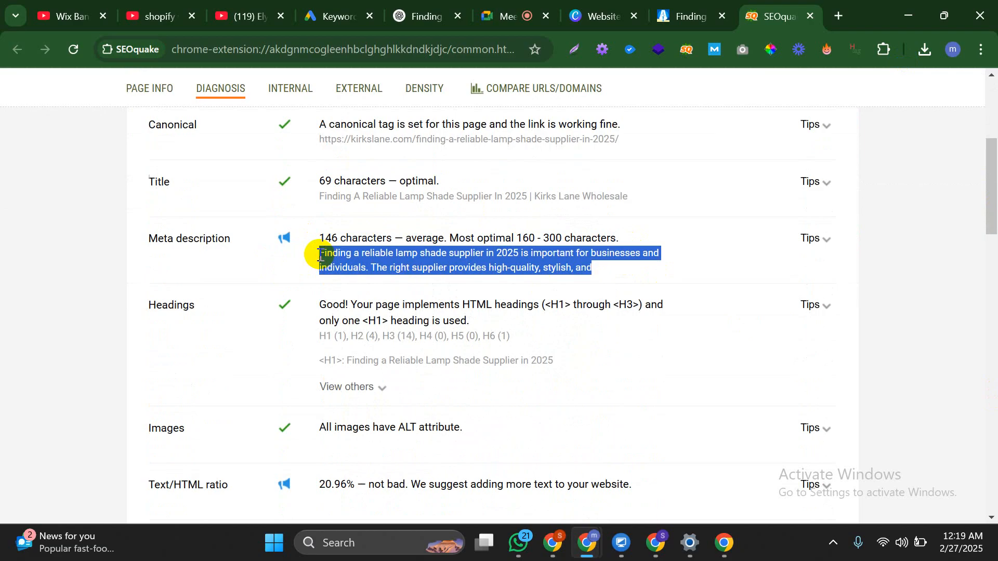
click(320, 255)
scroll(321, 254, down, 1)
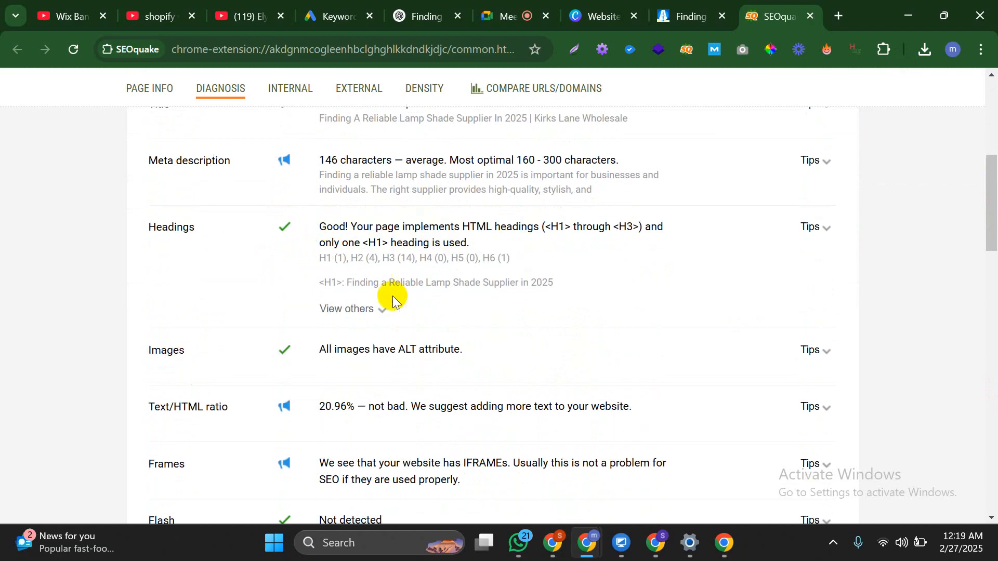
Expand the headings list and review the single H1 and the H3 headings
click(378, 309)
scroll(397, 283, down, 1)
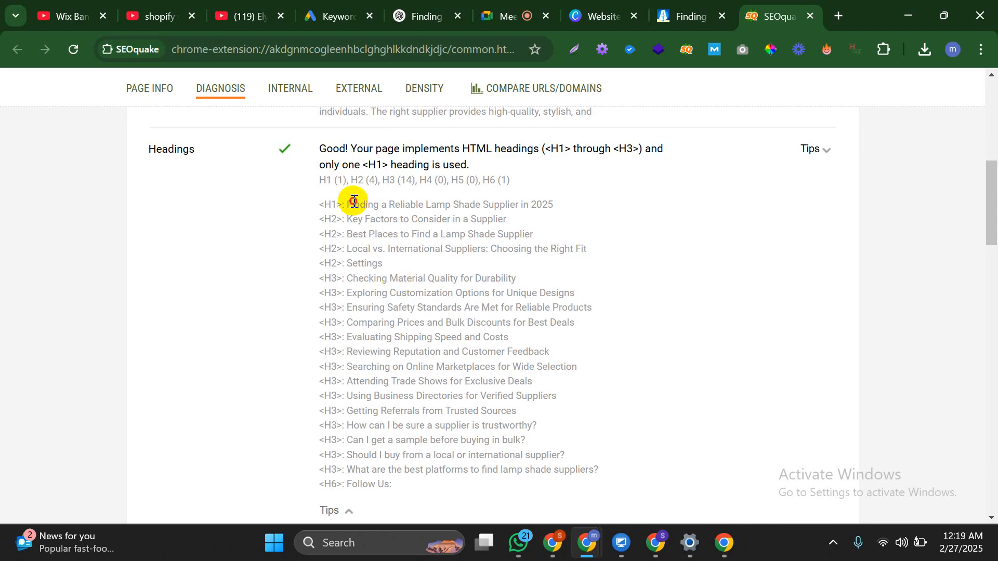
drag(354, 201, 532, 202)
click(471, 219)
drag(386, 266, 468, 469)
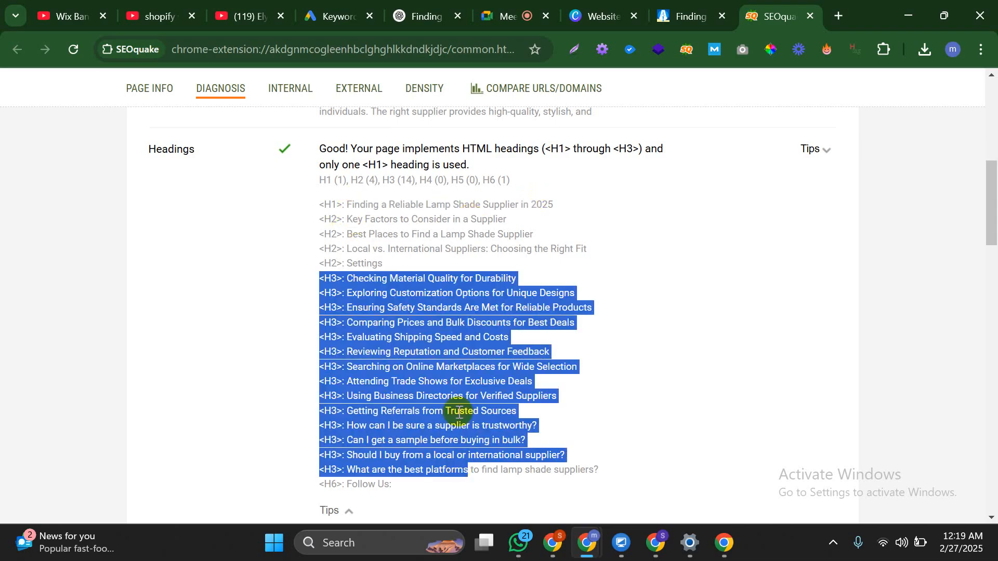
scroll(442, 353, down, 3)
scroll(416, 301, up, 3)
click(356, 177)
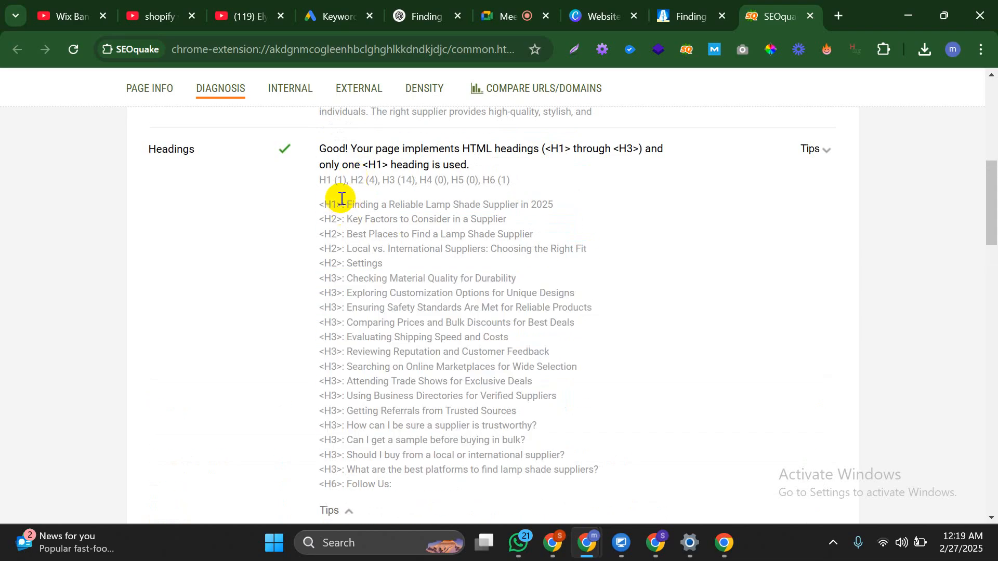
drag(341, 199, 530, 203)
drag(309, 148, 591, 158)
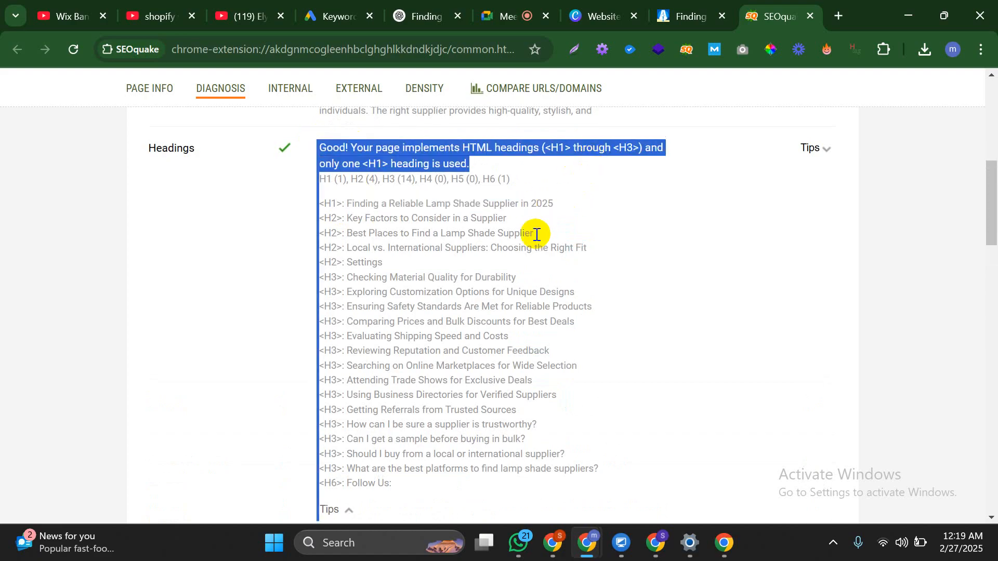
Review the result confirming all images have ALT text, then close the audit
scroll(537, 233, down, 6)
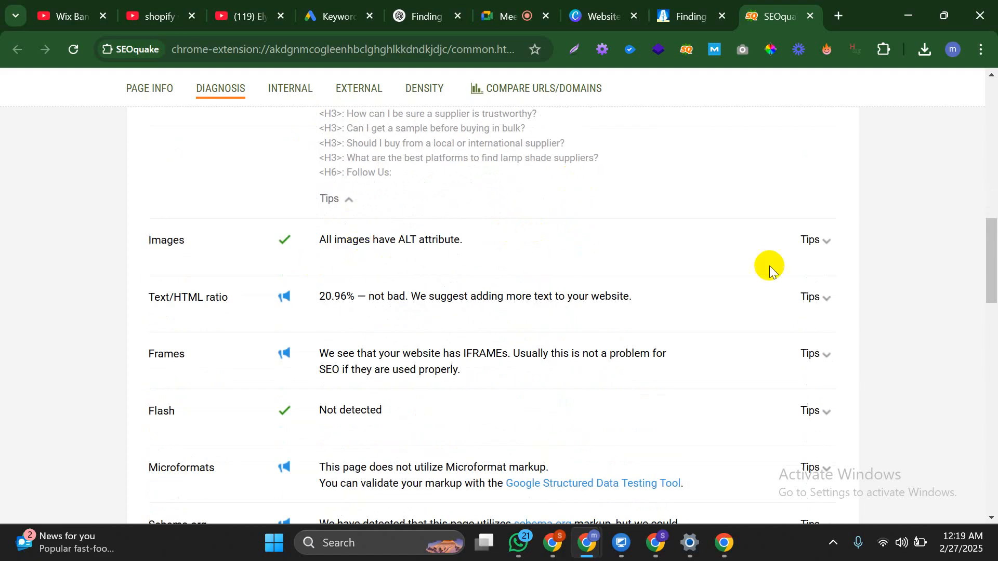
drag(386, 240, 519, 241)
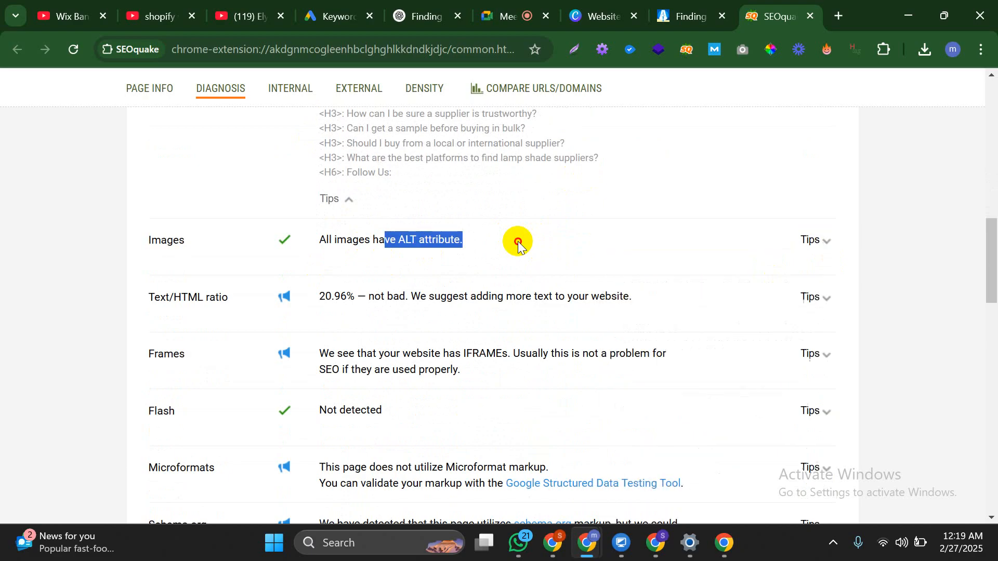
click(519, 242)
scroll(514, 244, down, 11)
scroll(426, 229, up, 8)
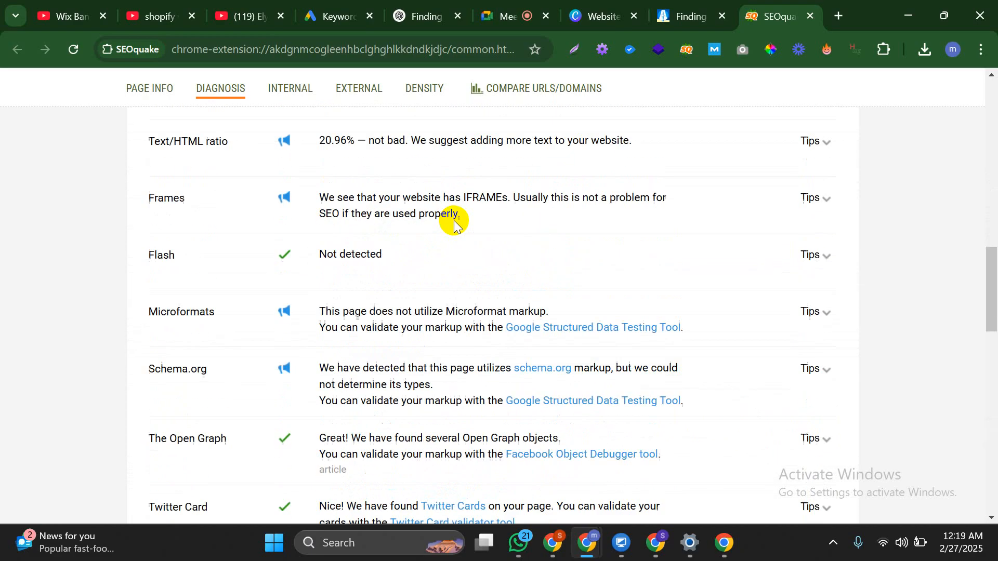
scroll(455, 223, up, 15)
drag(483, 253, 491, 252)
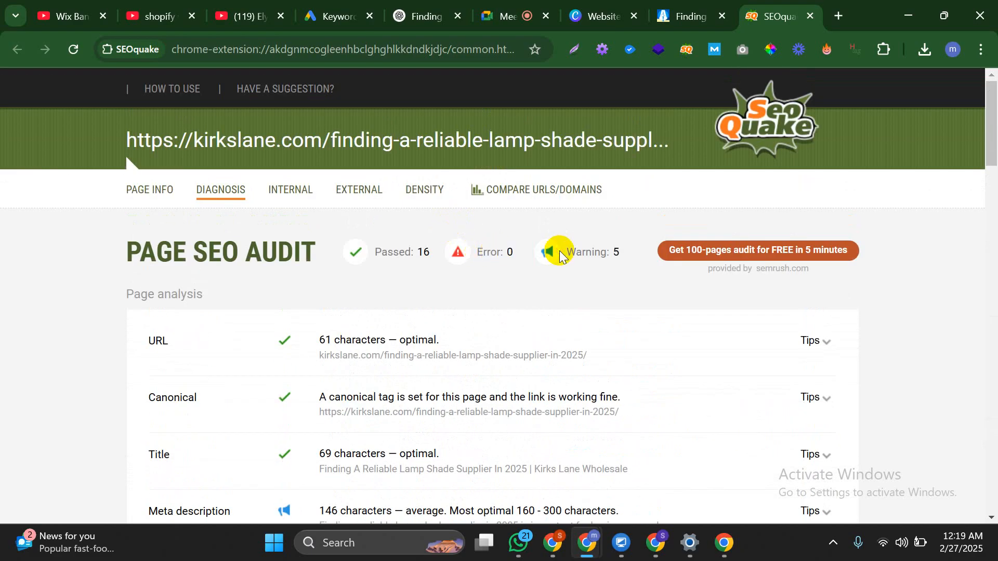
click(600, 257)
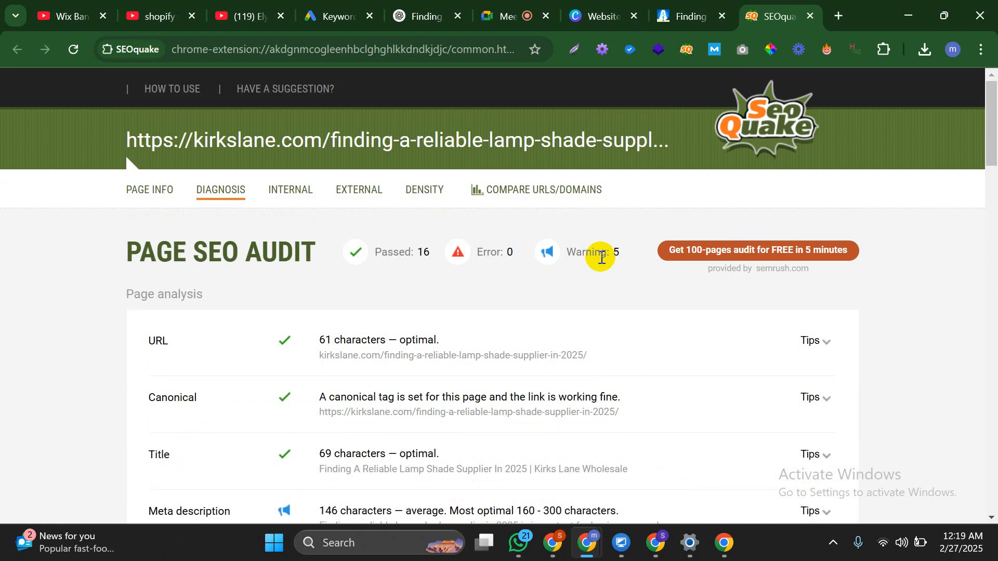
click(809, 16)
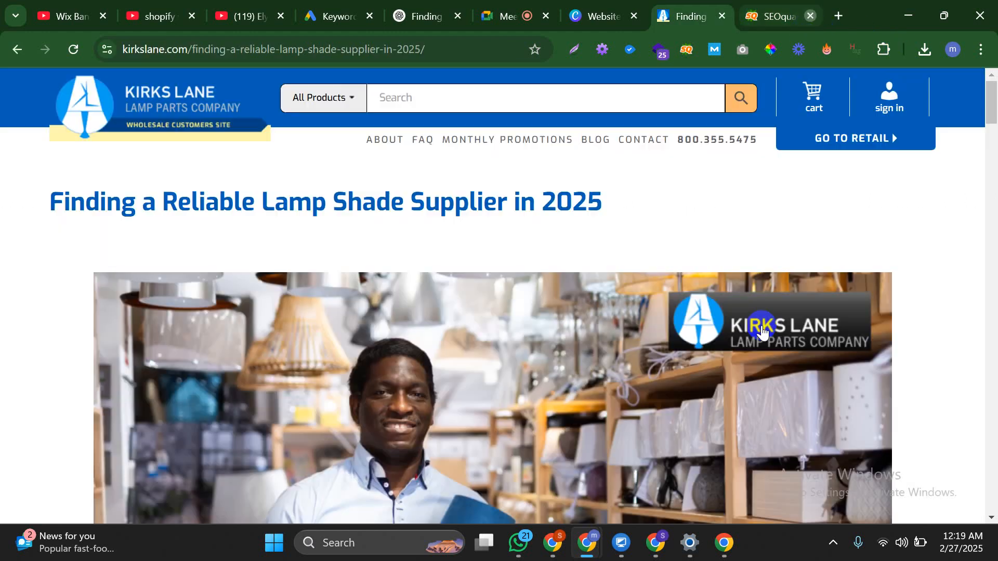
Return to the Elementor editor window and scroll the post down to its FAQ
click(656, 543)
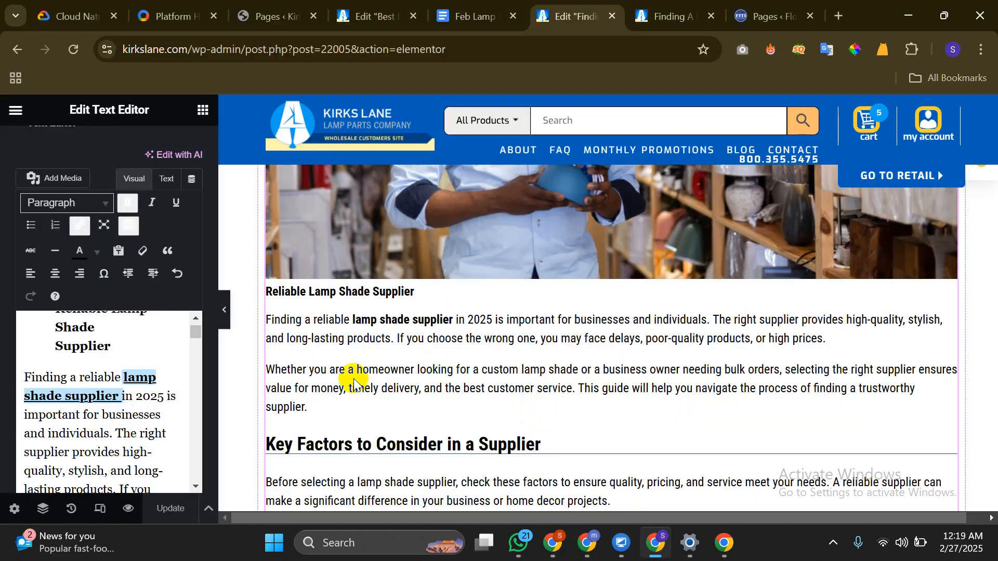
scroll(541, 405, down, 20)
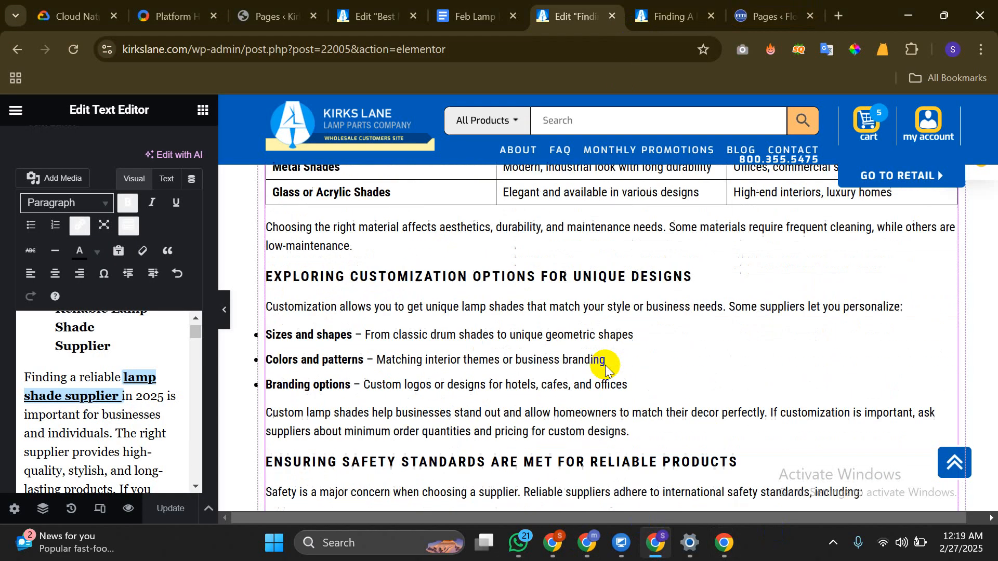
scroll(653, 301, down, 20)
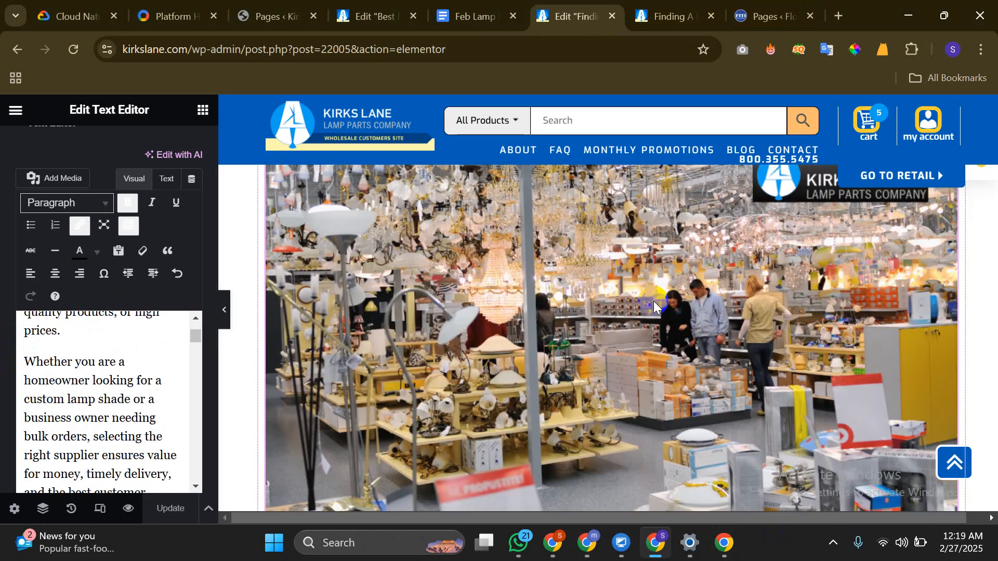
scroll(489, 347, down, 5)
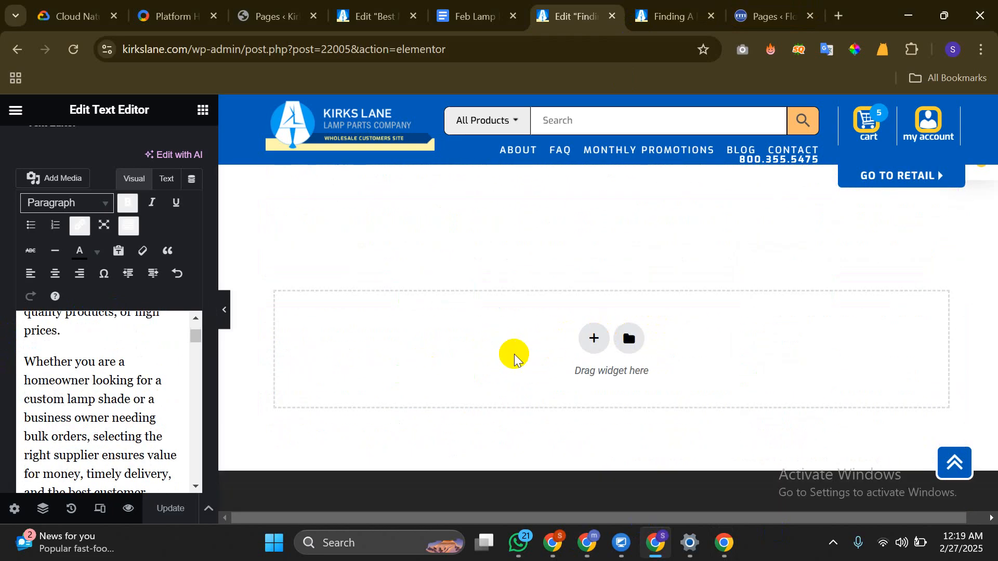
scroll(437, 323, up, 8)
scroll(438, 324, up, 2)
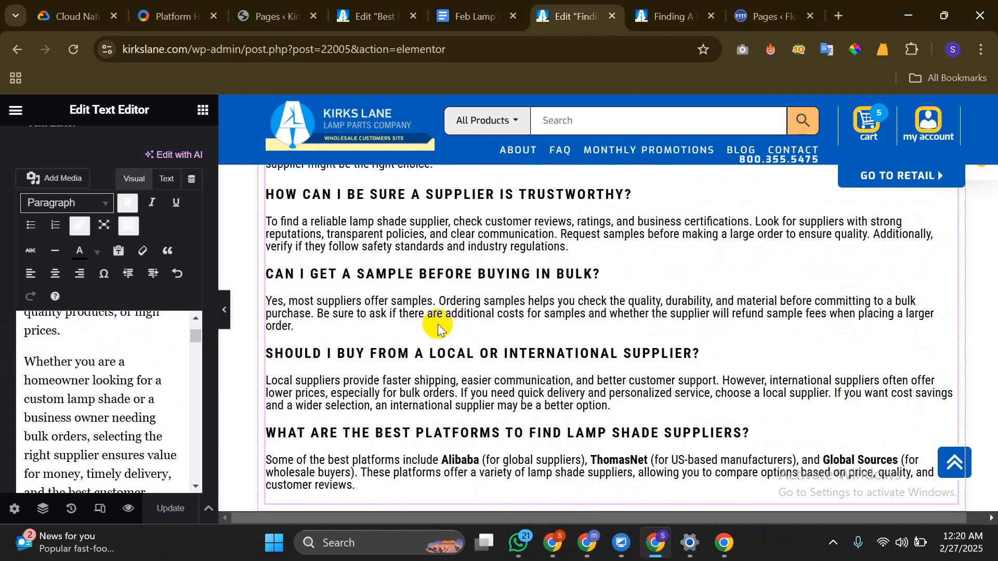
click(833, 543)
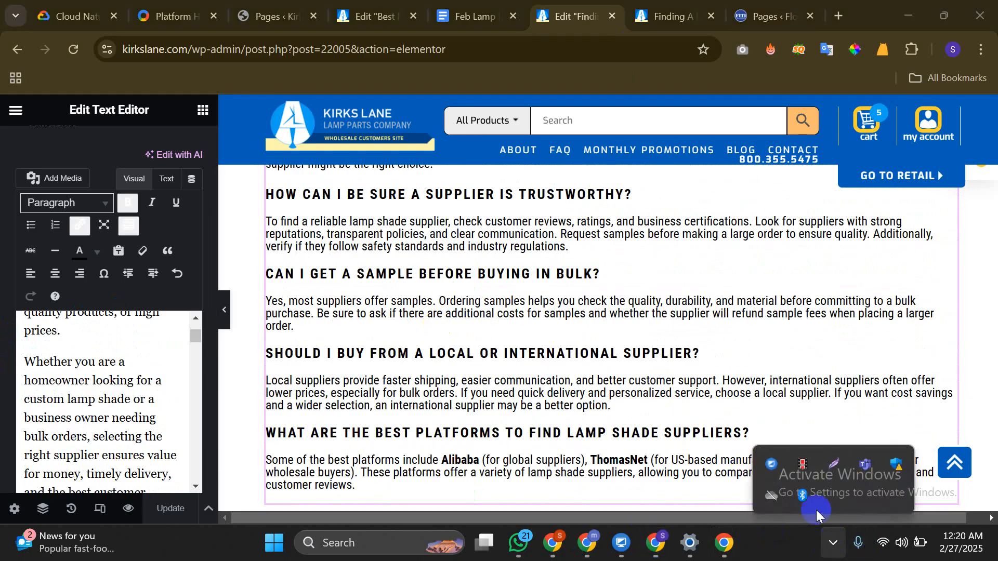